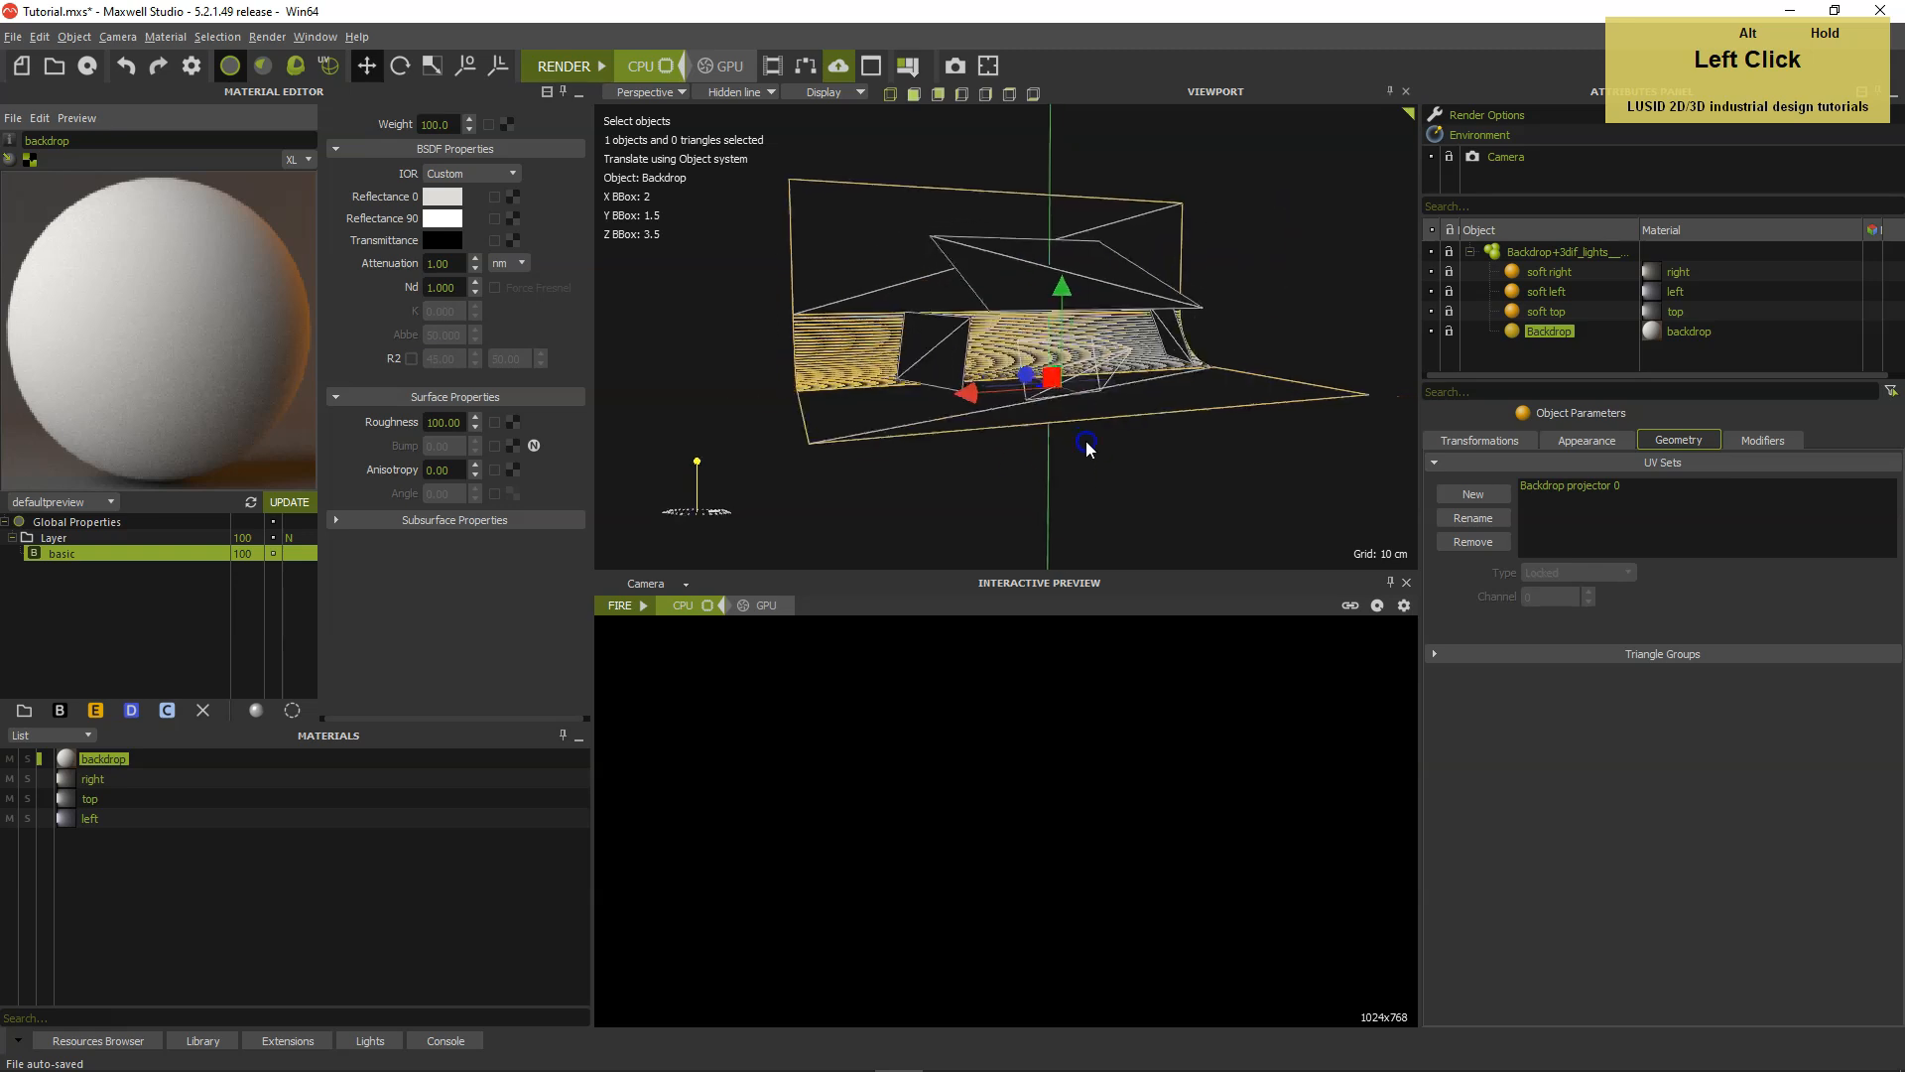
Start the interactive Fire preview of the perspective view and collapse the backdrop and lights group.
middle_click_drag(1114, 467, 1140, 470, "alt")
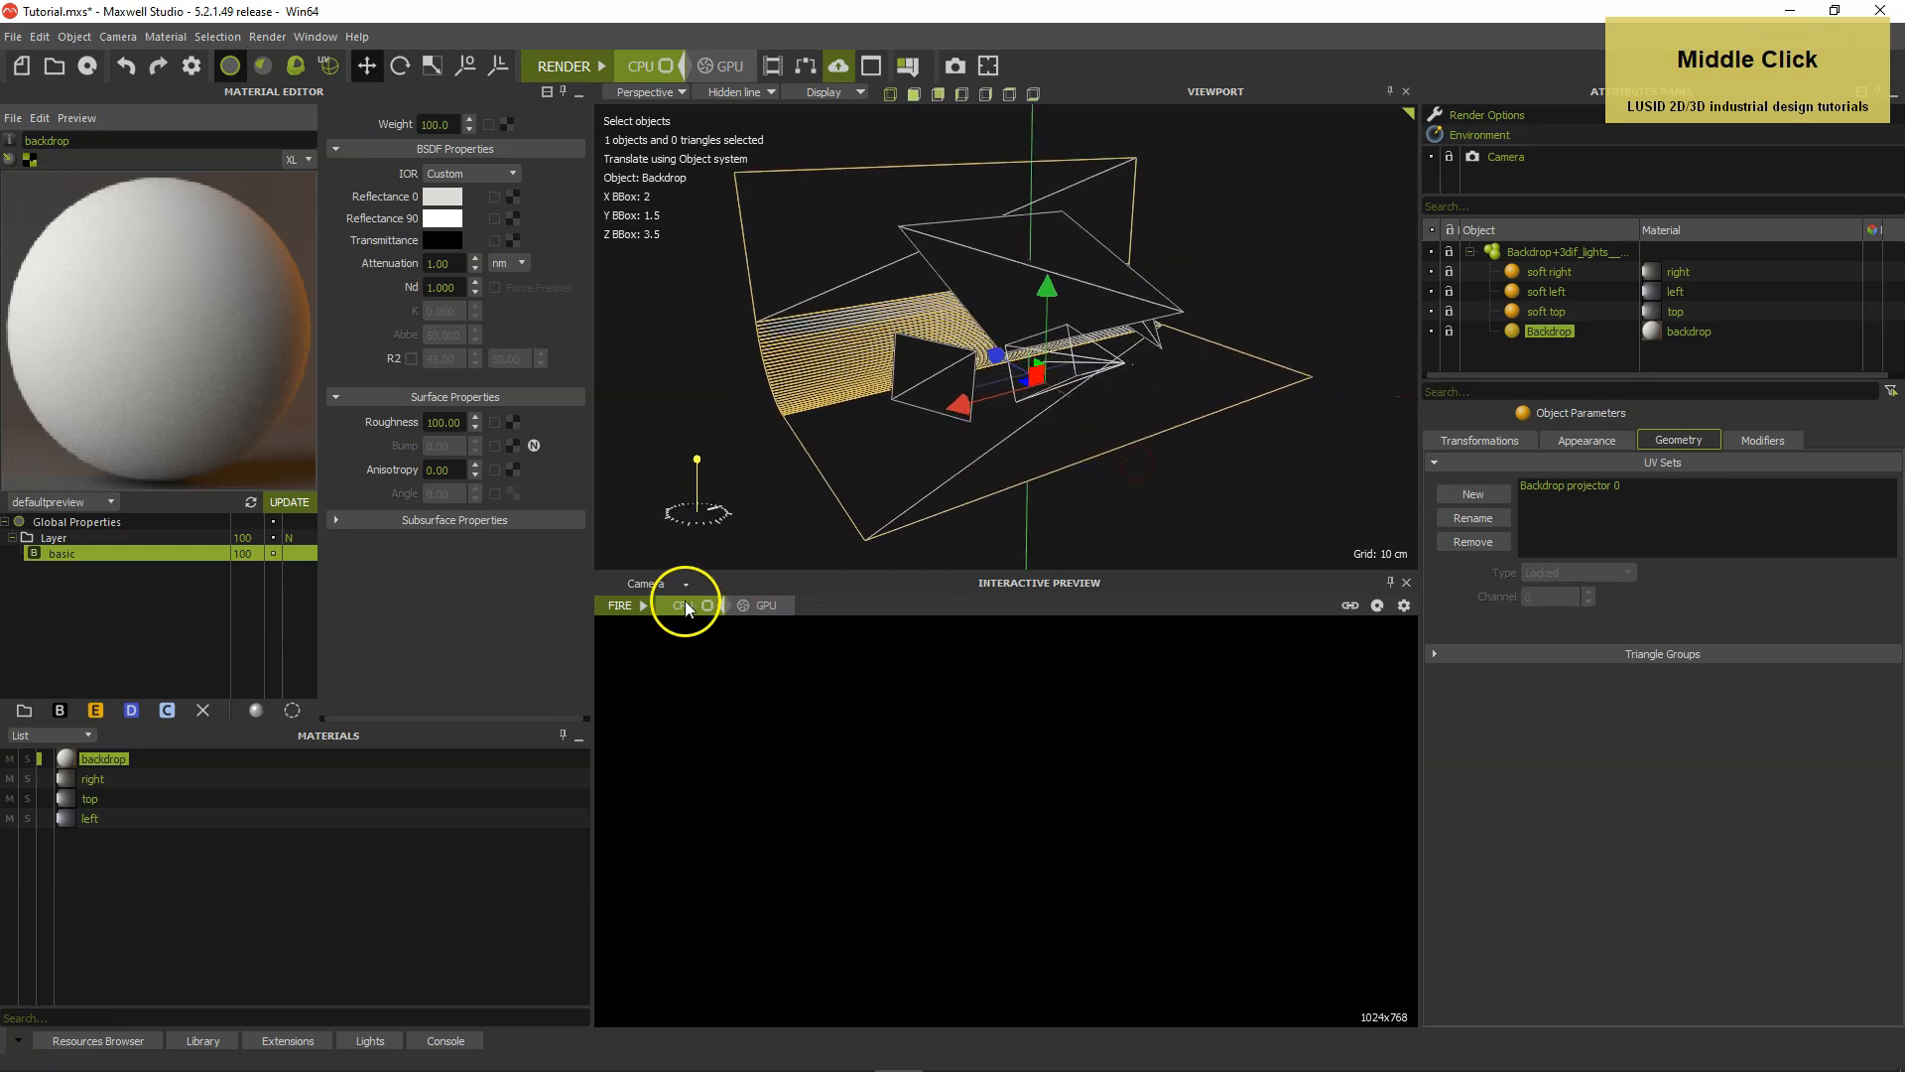
left_click(640, 605)
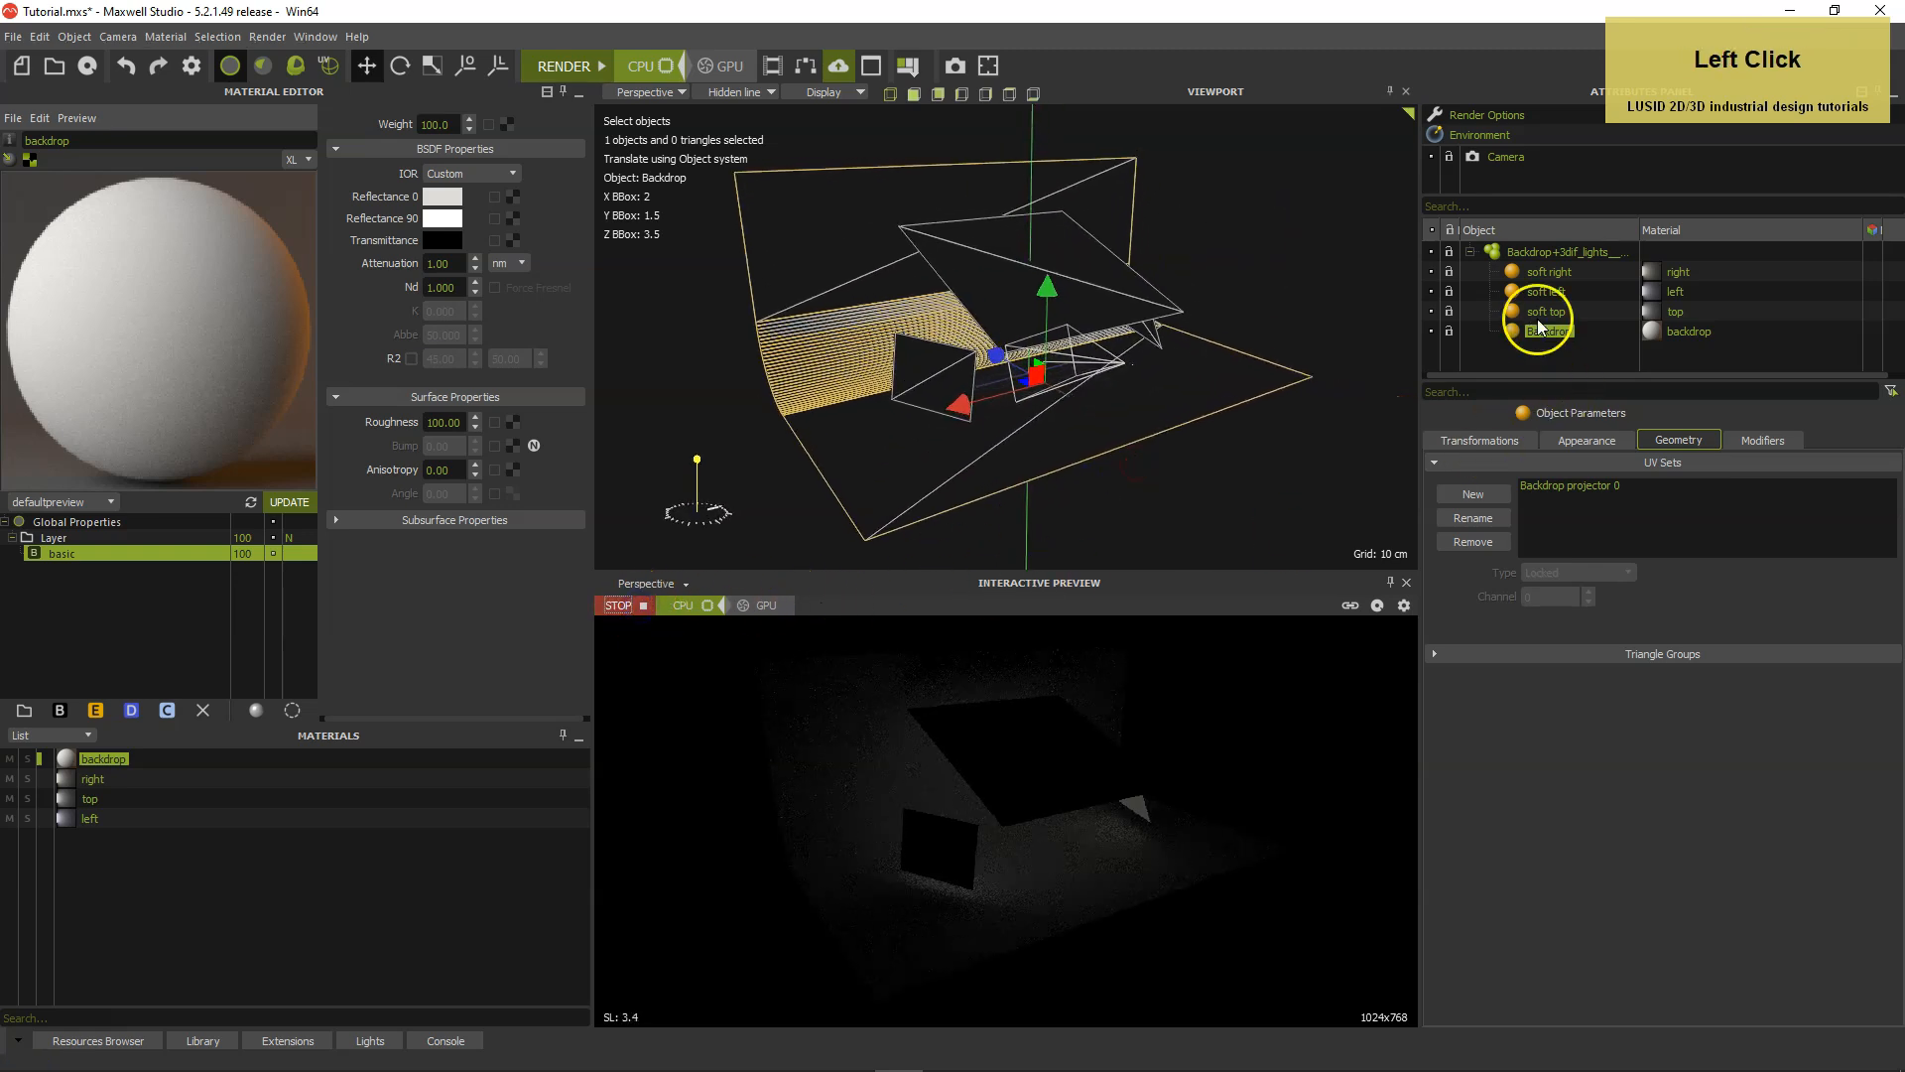
left_click(1471, 252)
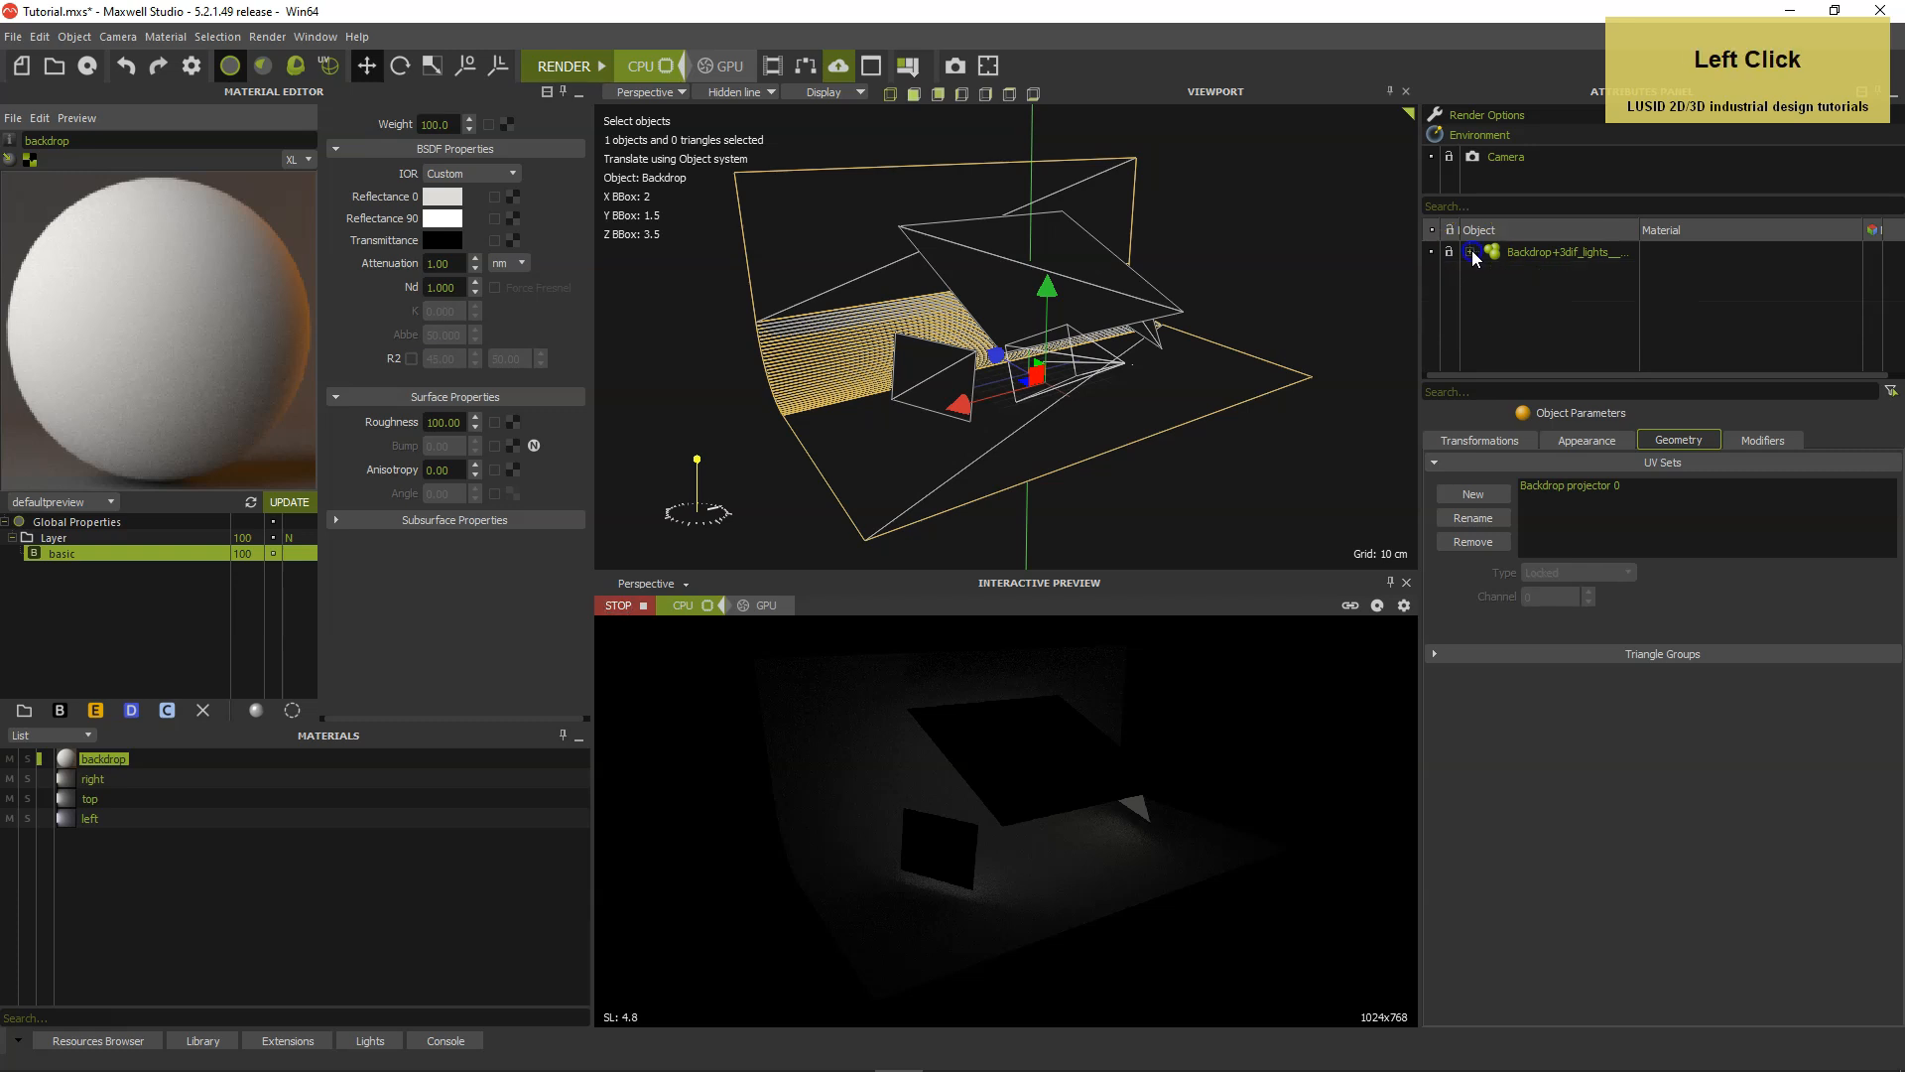
Rename the existing camera as "HD 1920 x 1080".
left_click(1501, 158)
right_click(1499, 158)
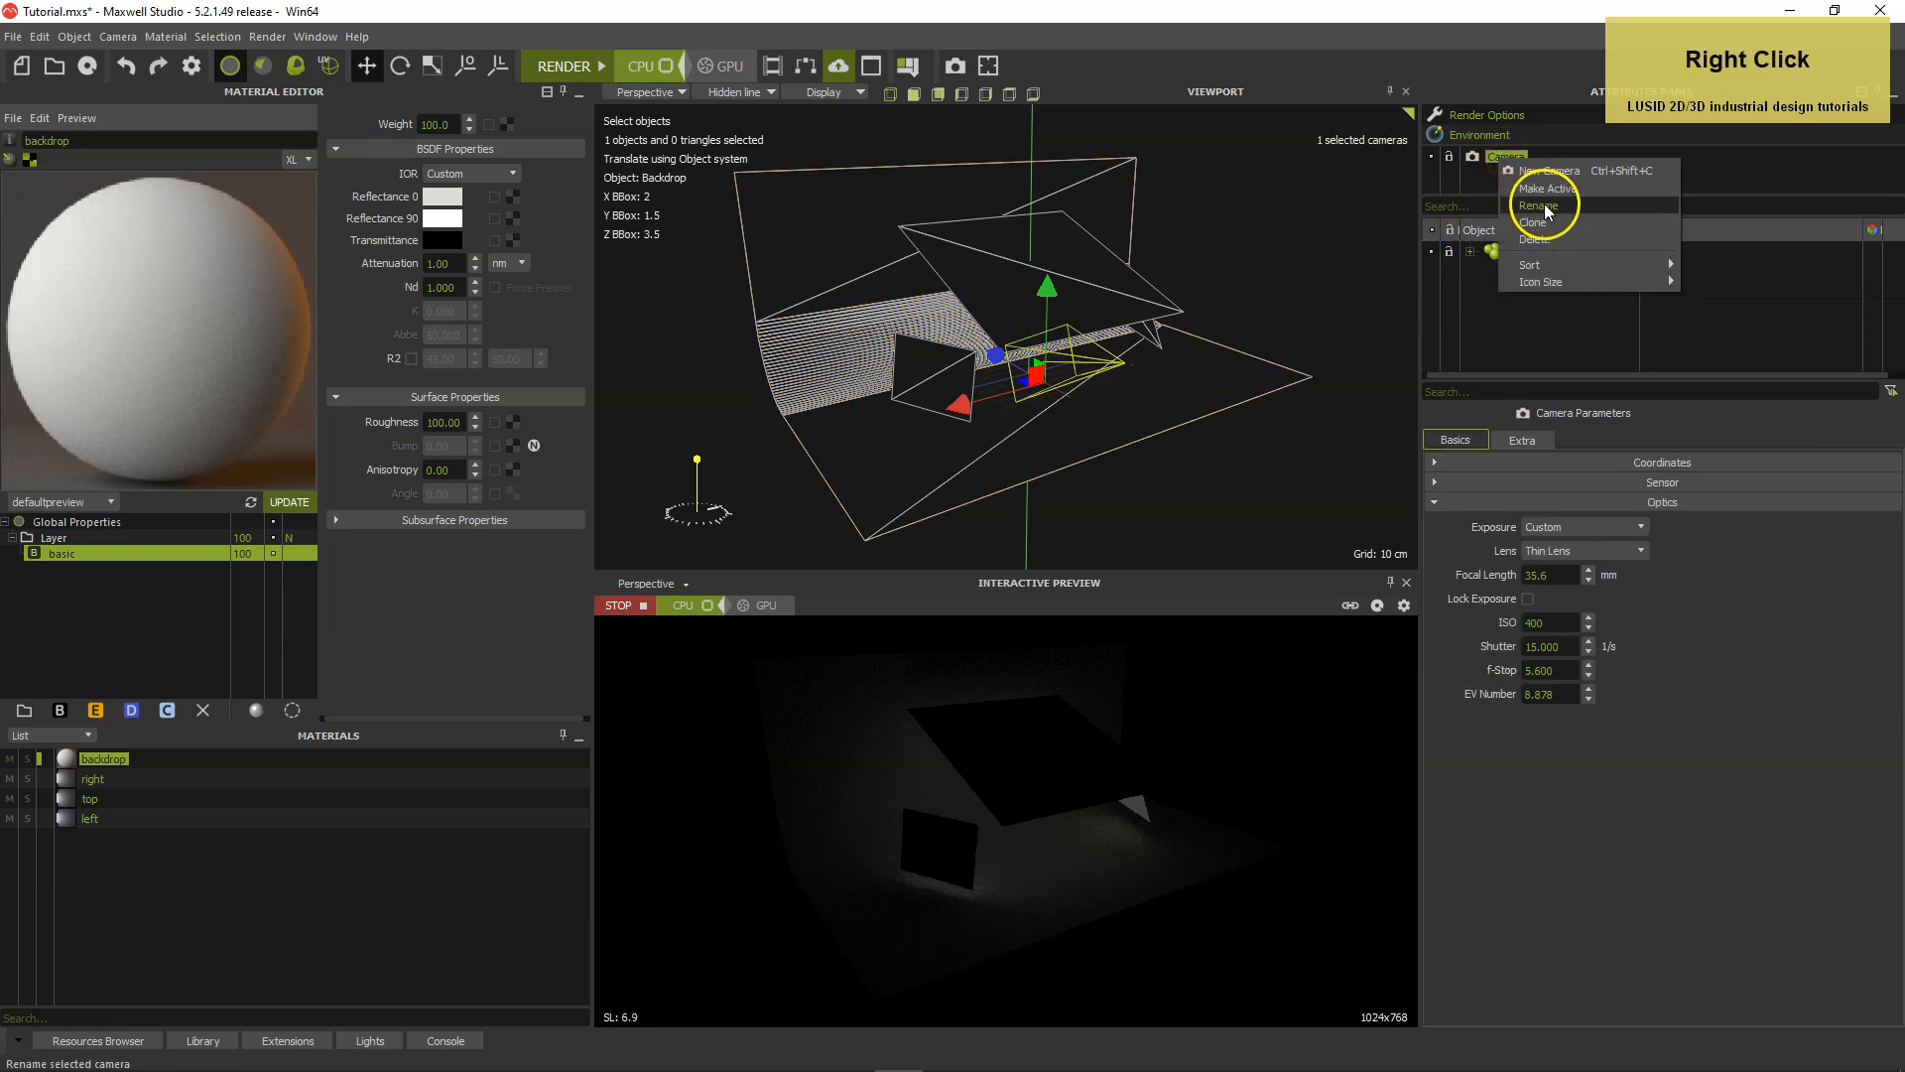
left_click(1540, 205)
type("H")
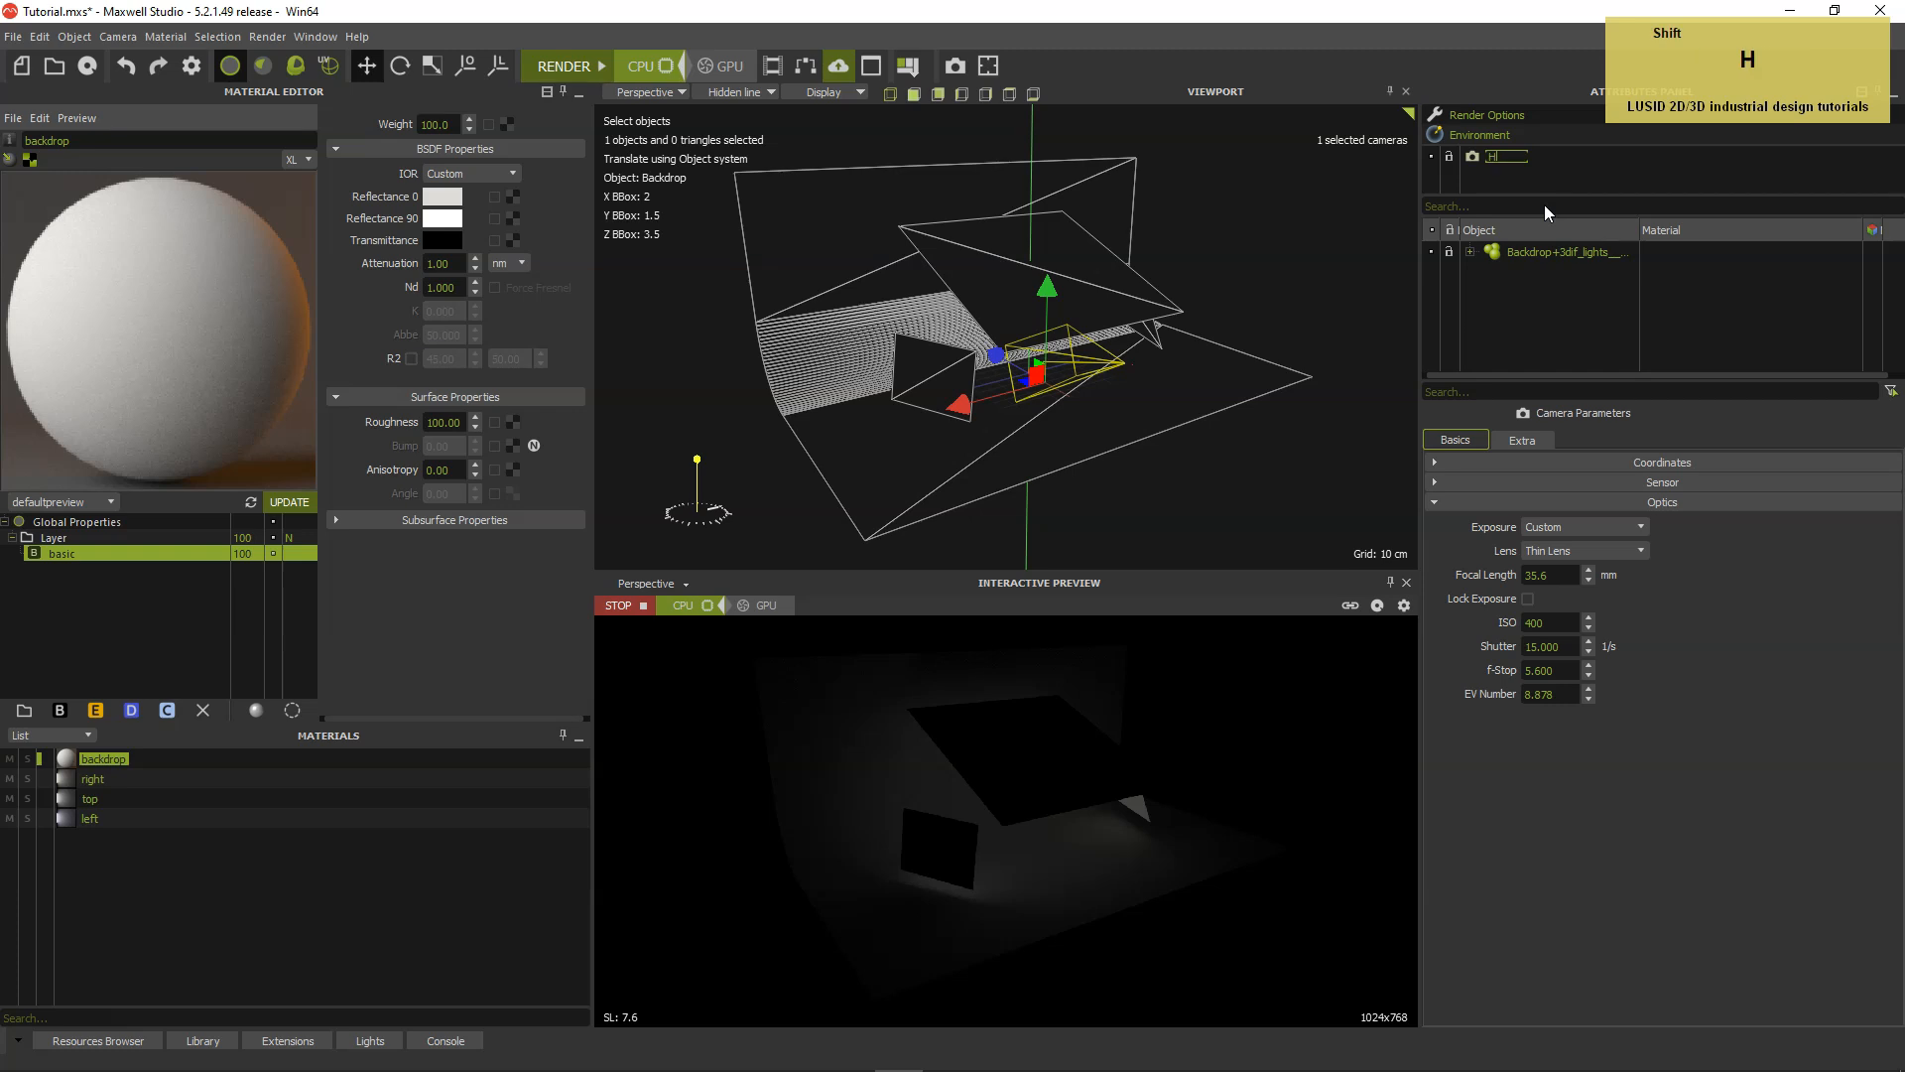
type("D 1920 x 1080")
key("Return")
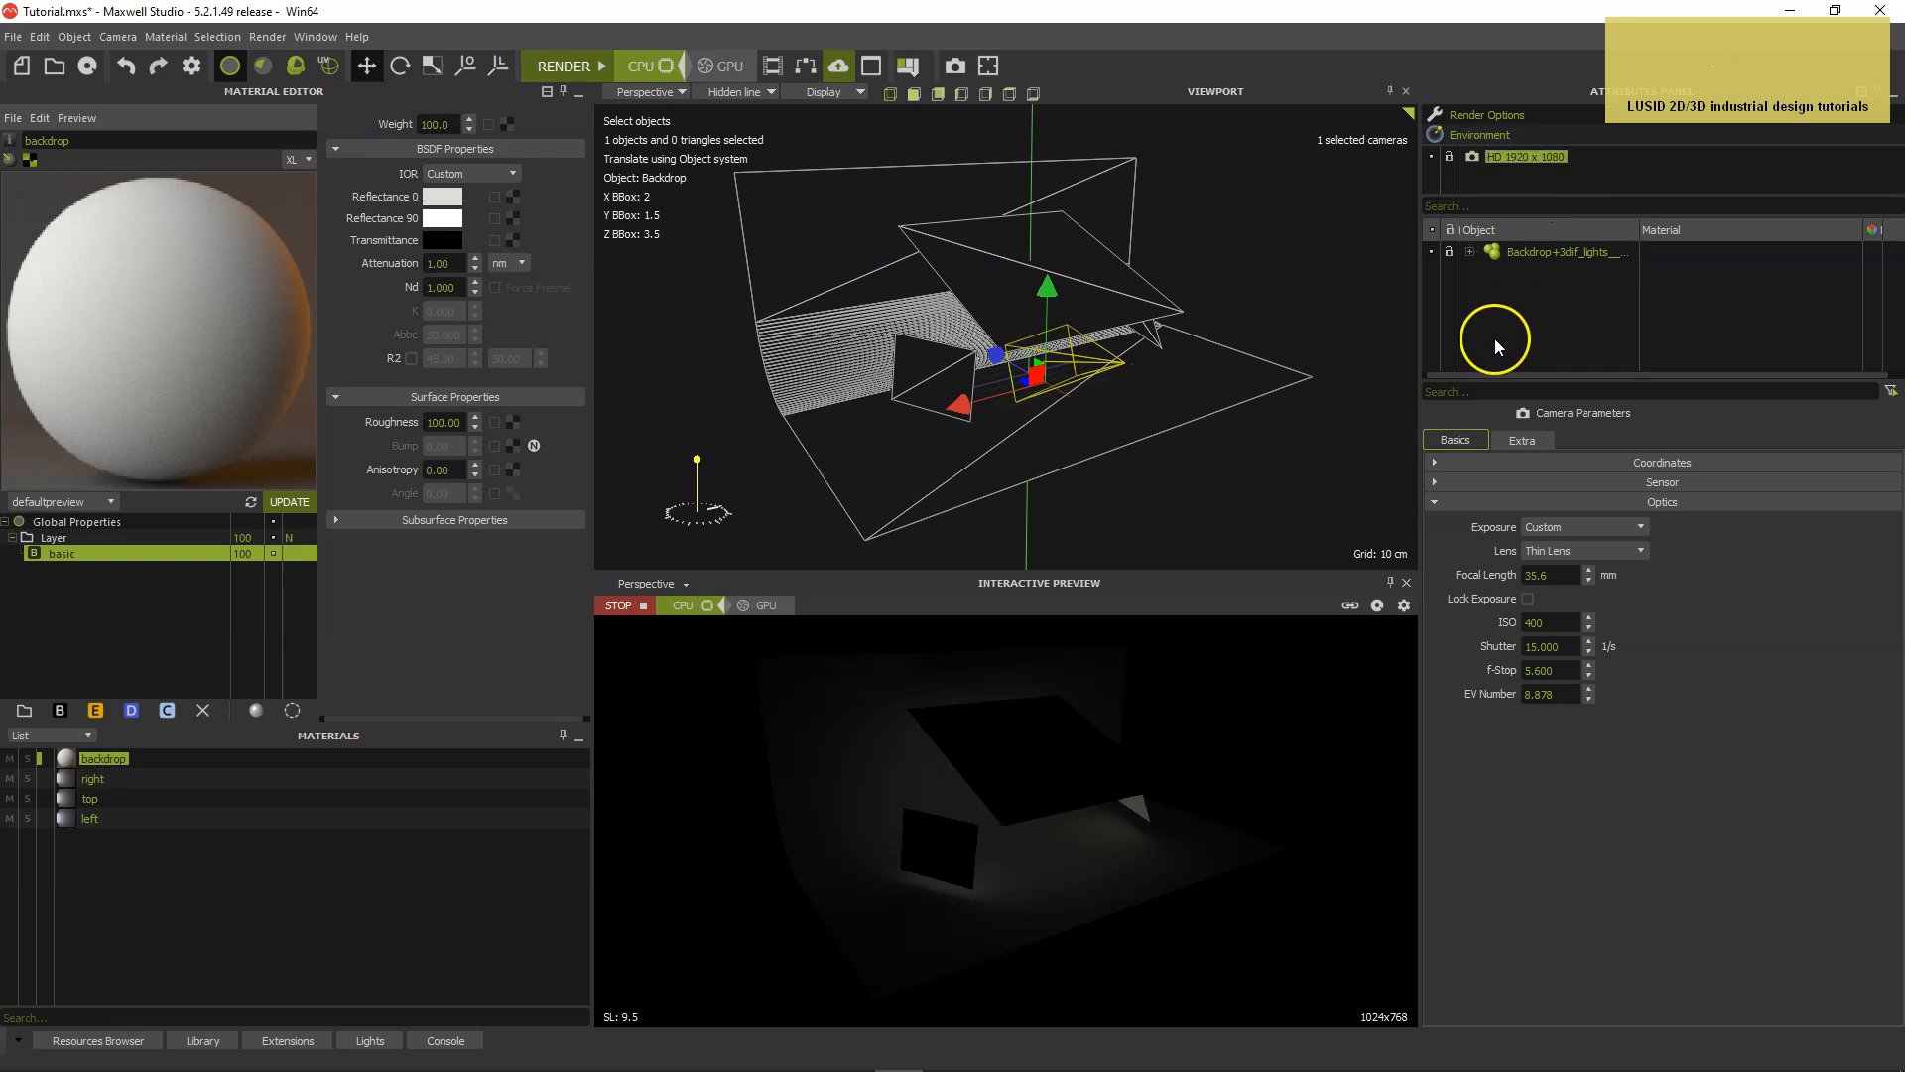
Set the pixel aspect of the camera's sensor to 1.
left_click(1435, 501)
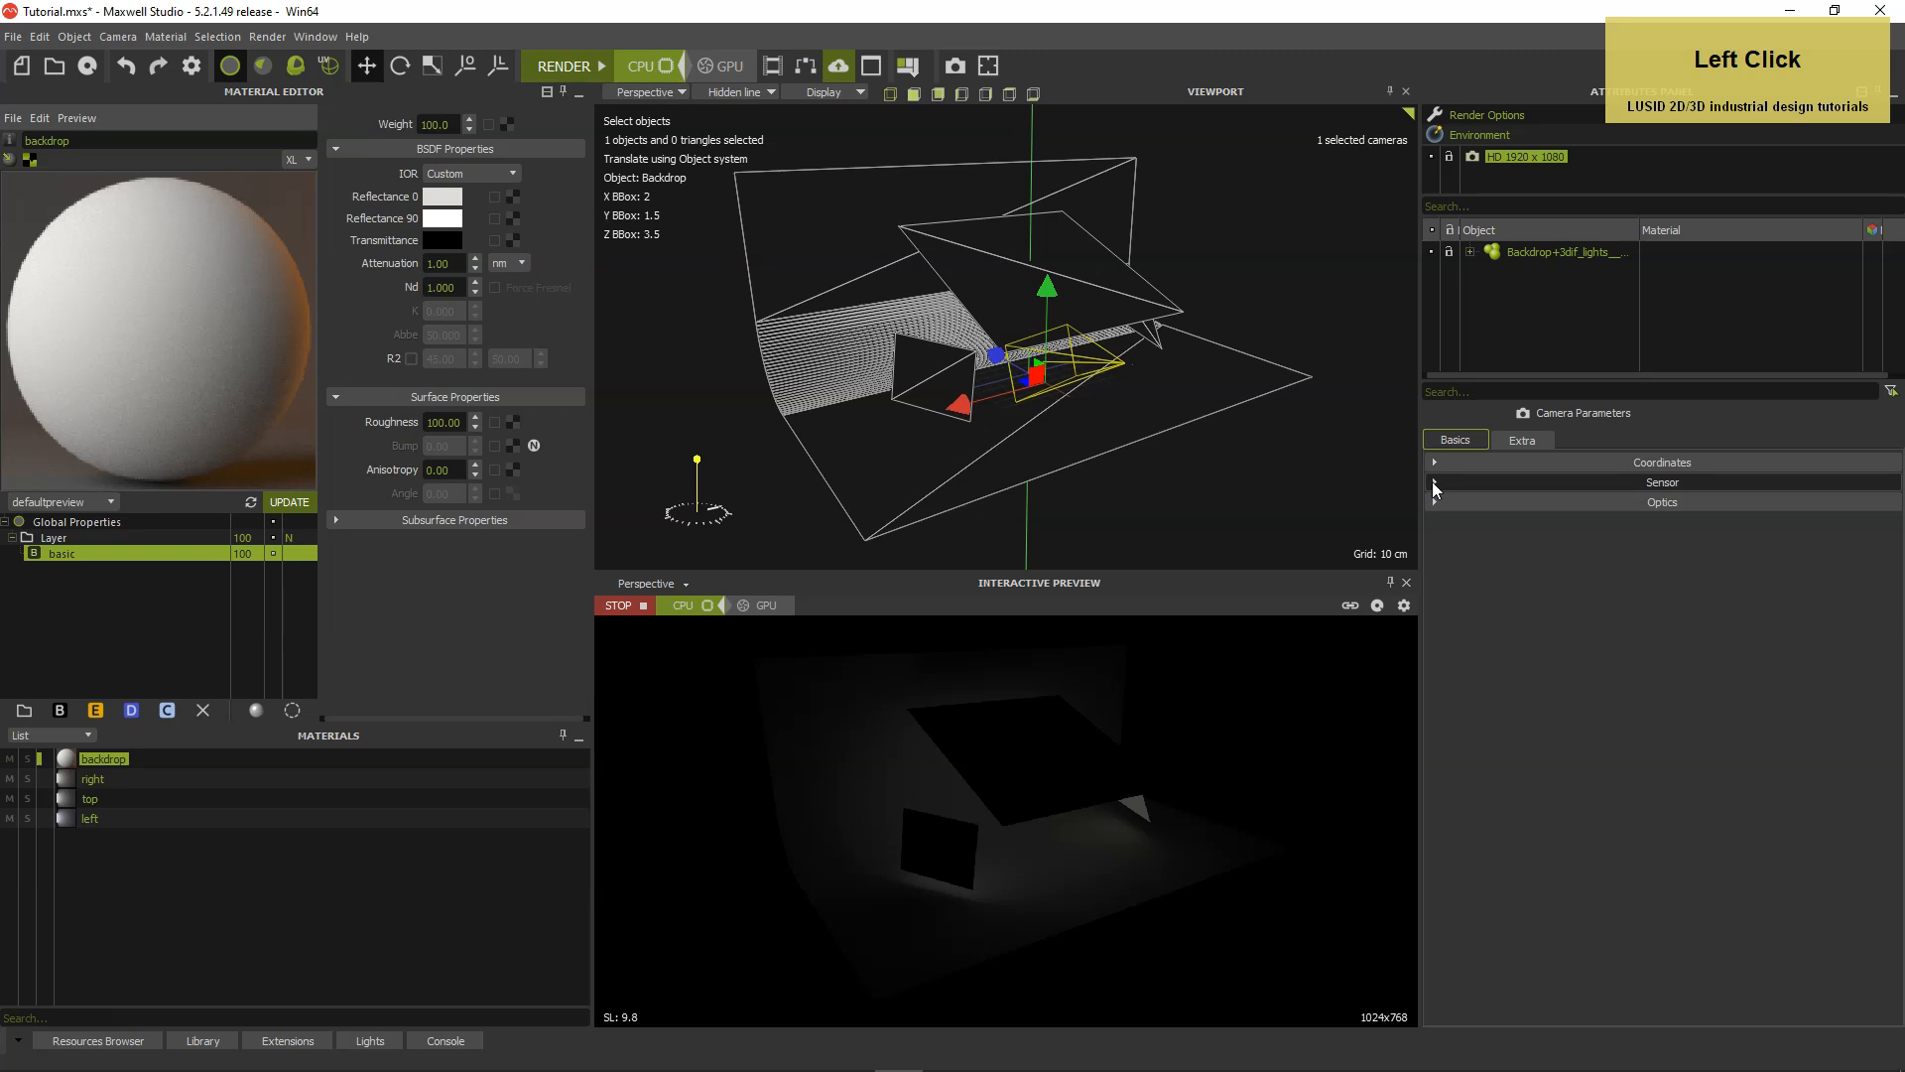
left_click(1434, 484)
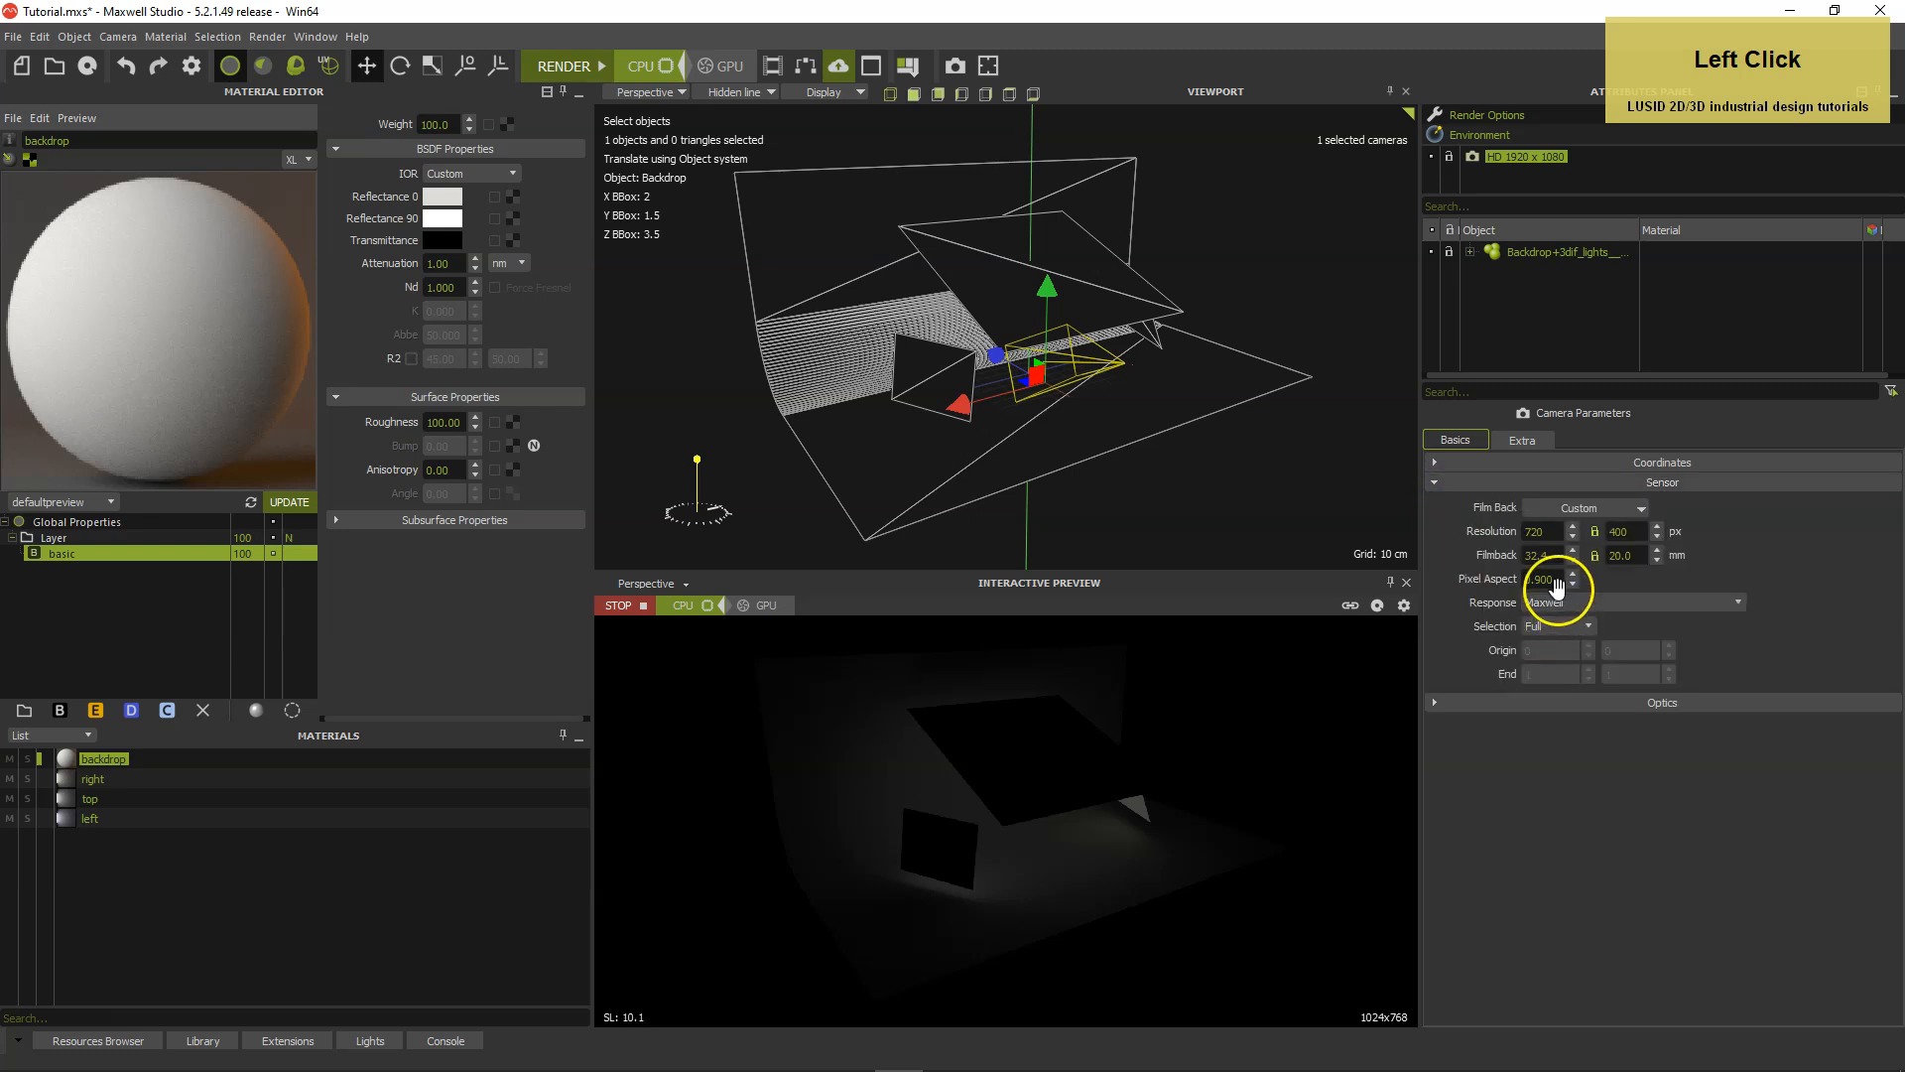
left_click_drag(1560, 580, 1511, 581)
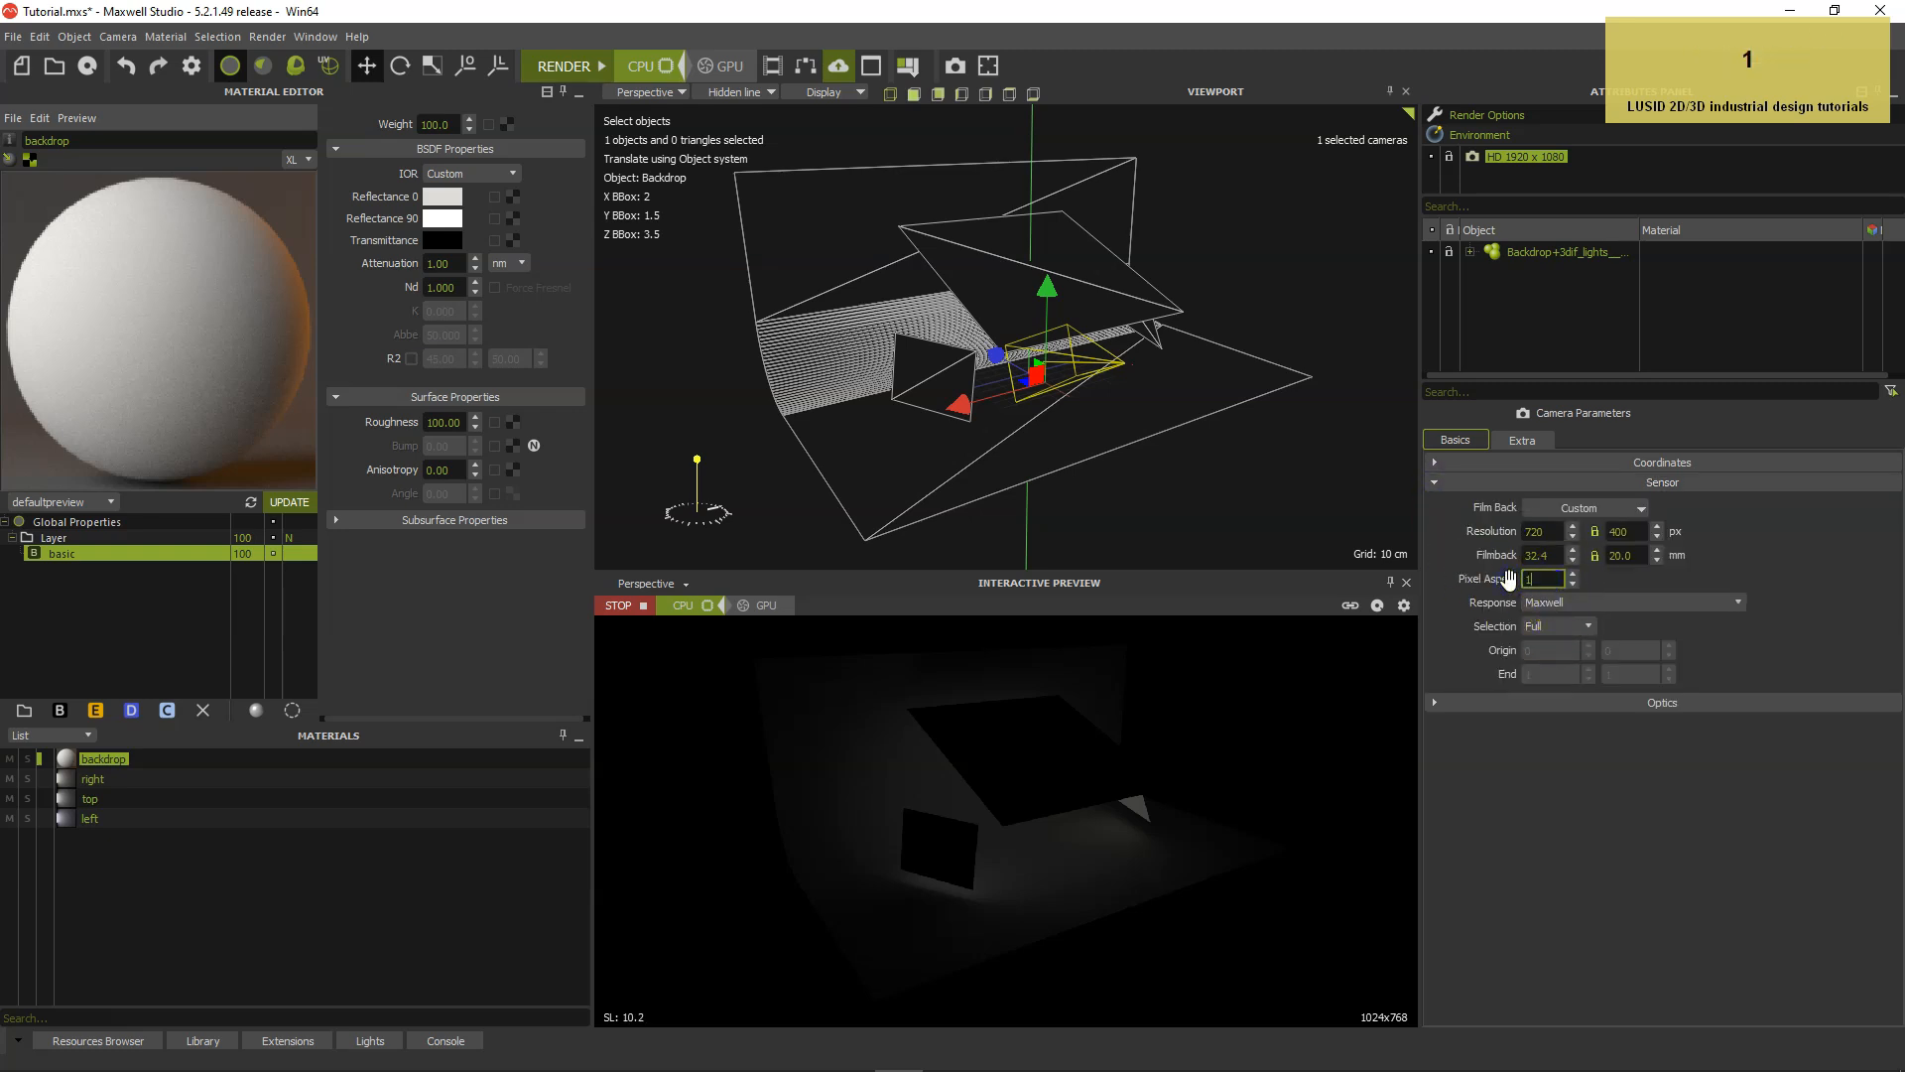
key("Return")
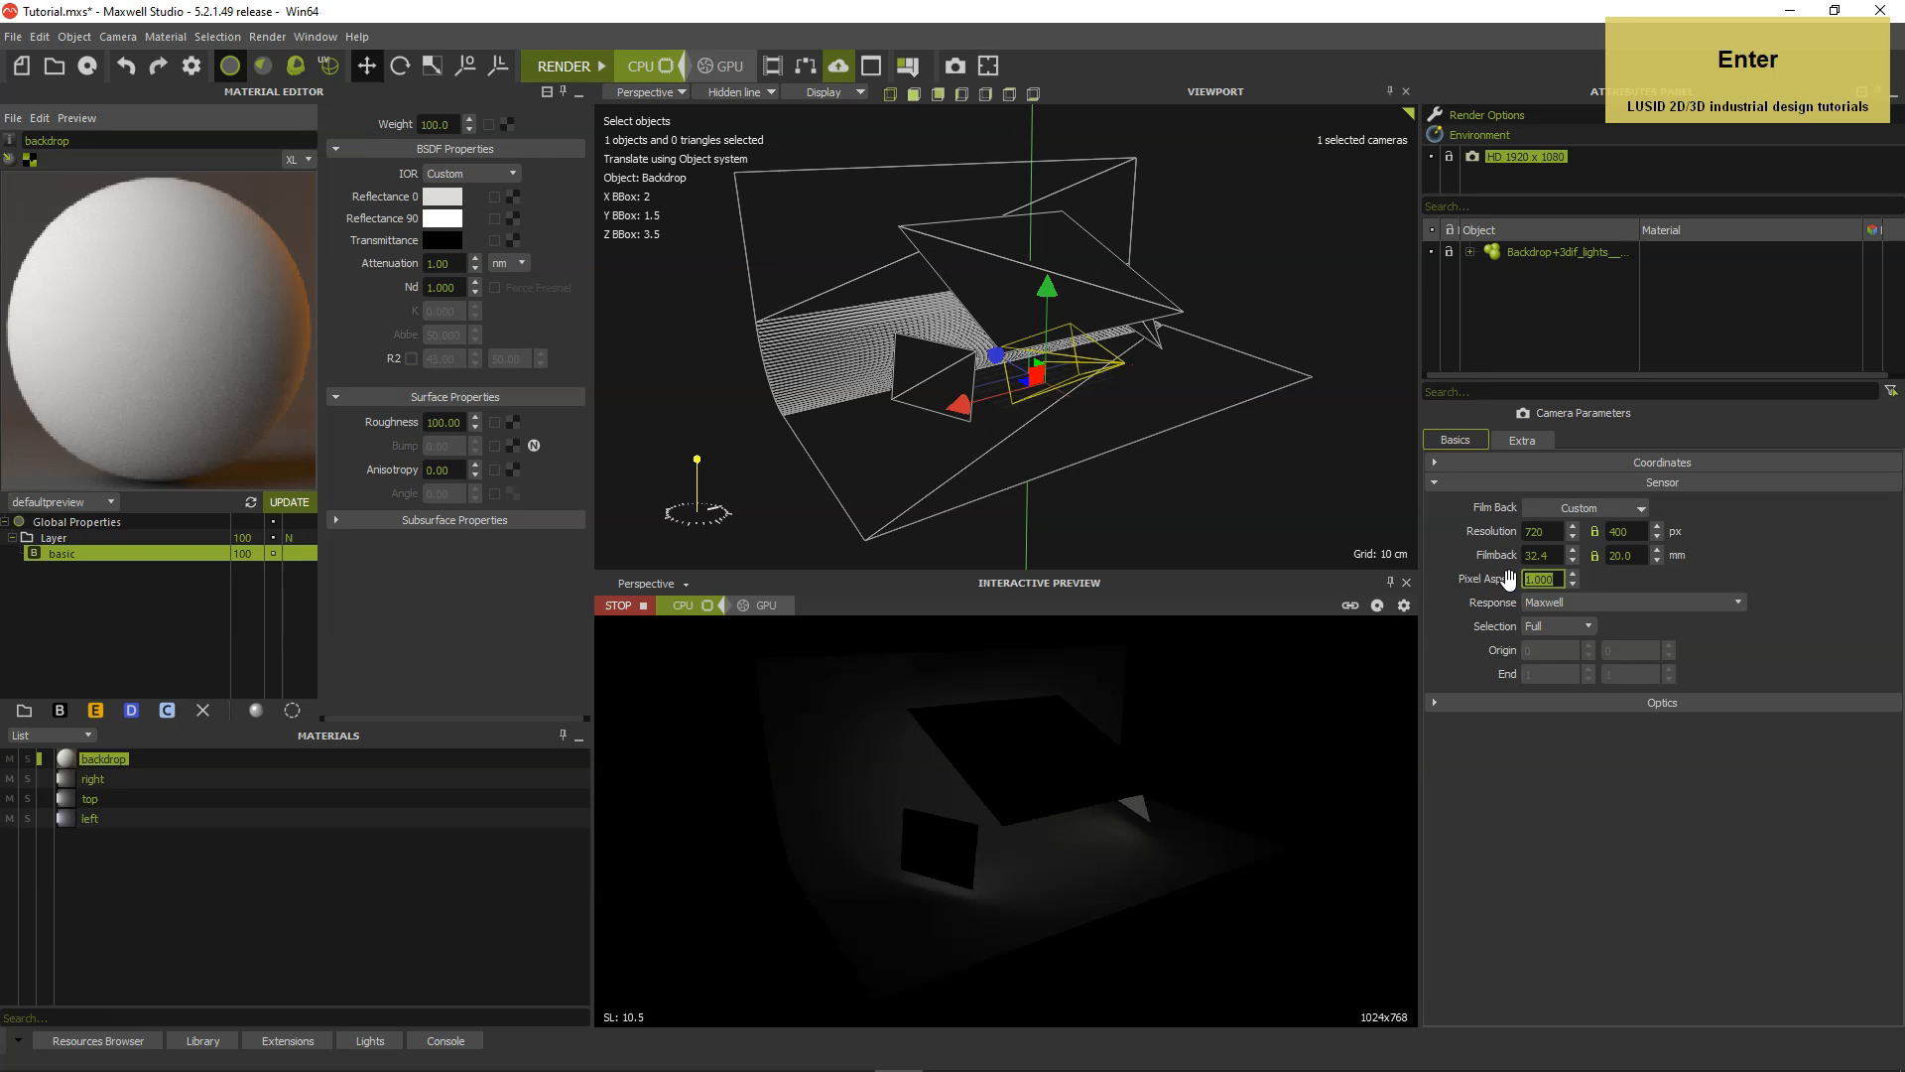
Unlock the sensor's resolution ratio and set the camera resolution to 1920 x 1080 px.
left_click(1593, 533)
left_click(1514, 537)
type("1920")
key("Tab")
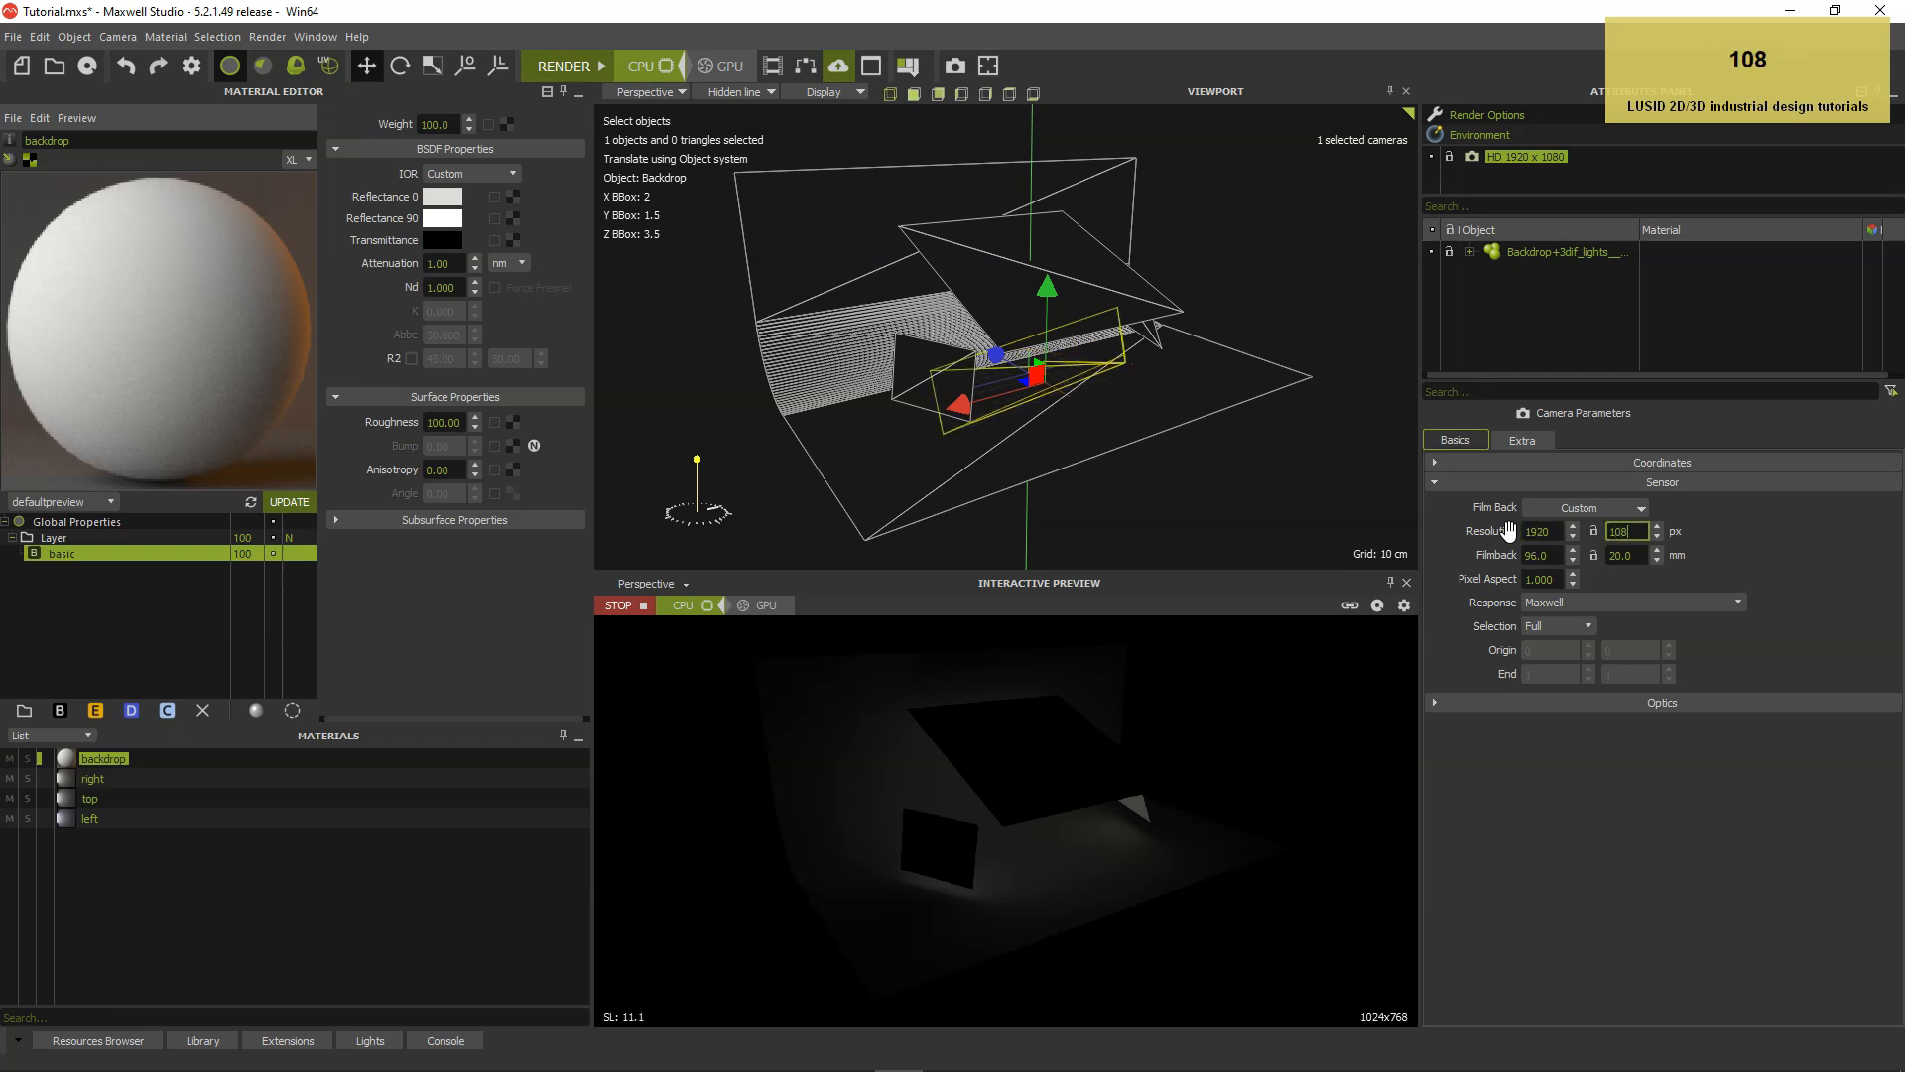
type("1080")
key("Return")
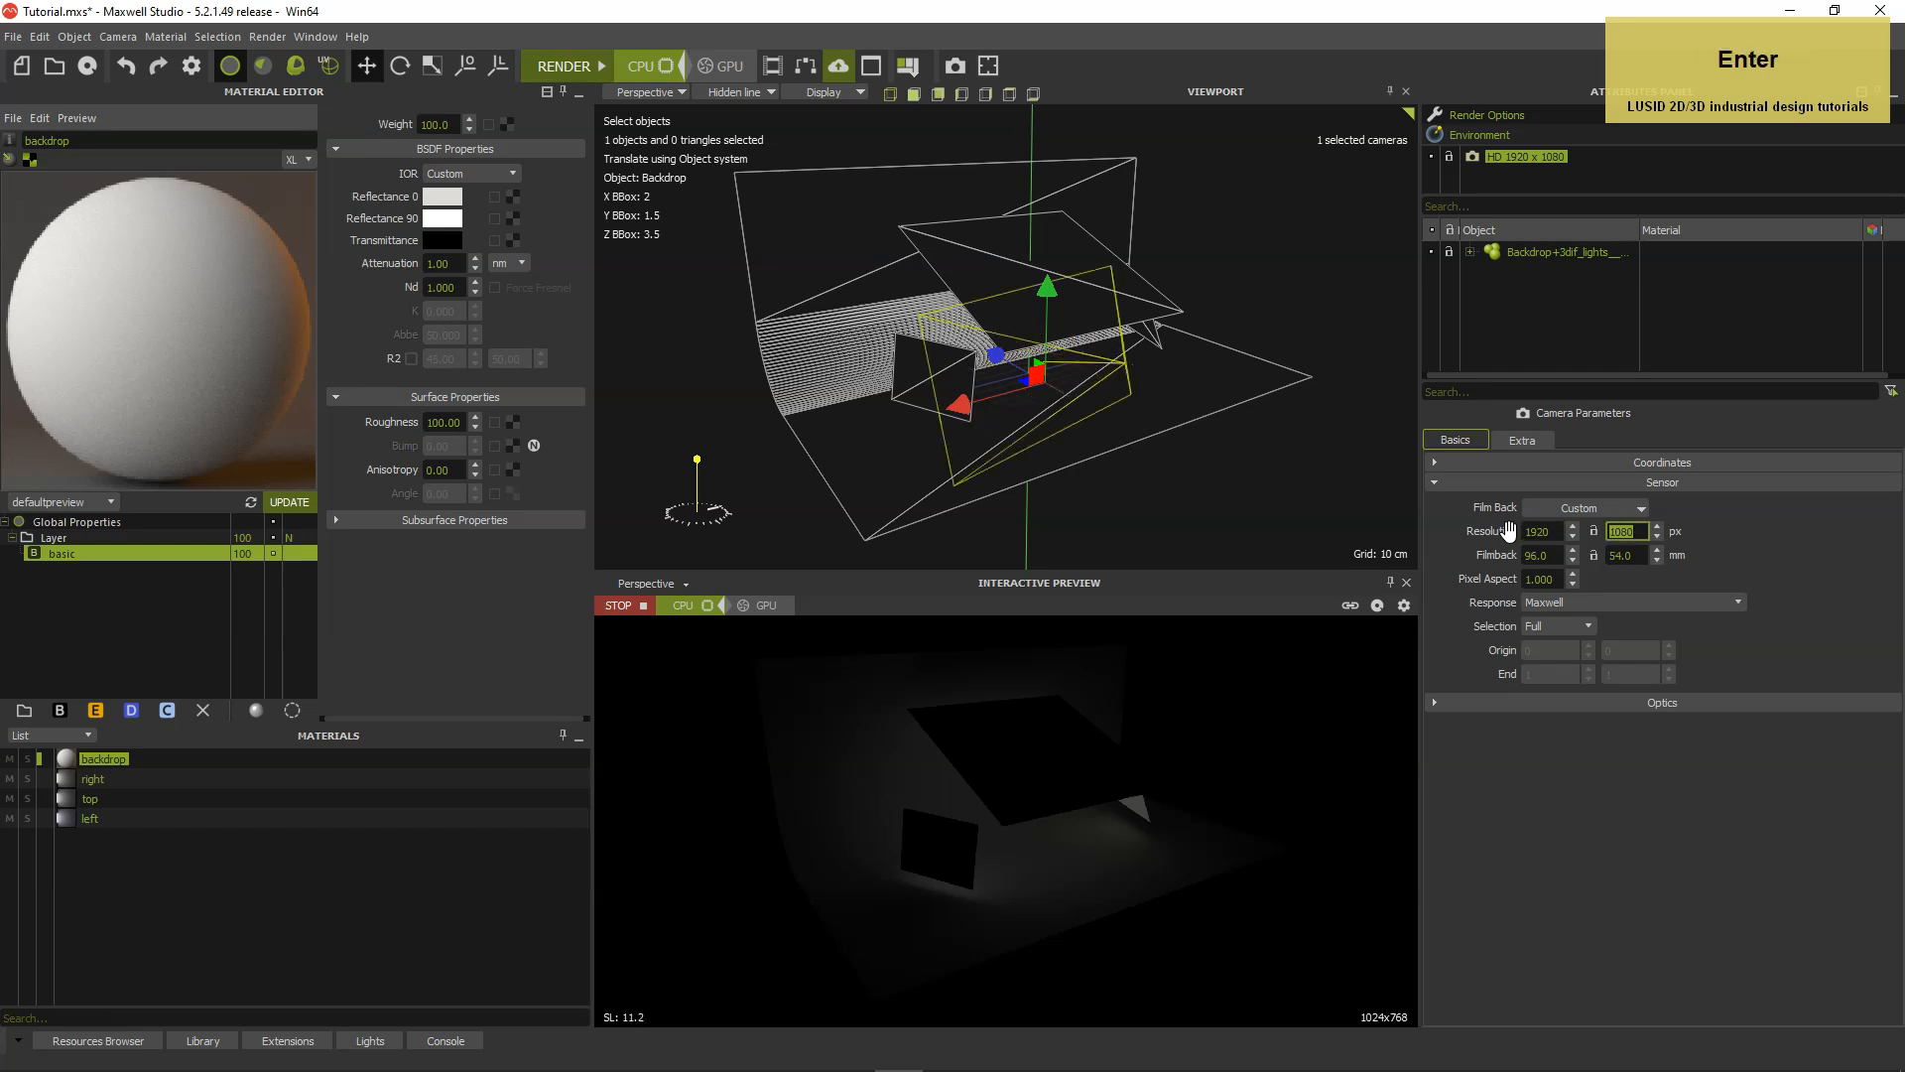
left_click(1676, 513)
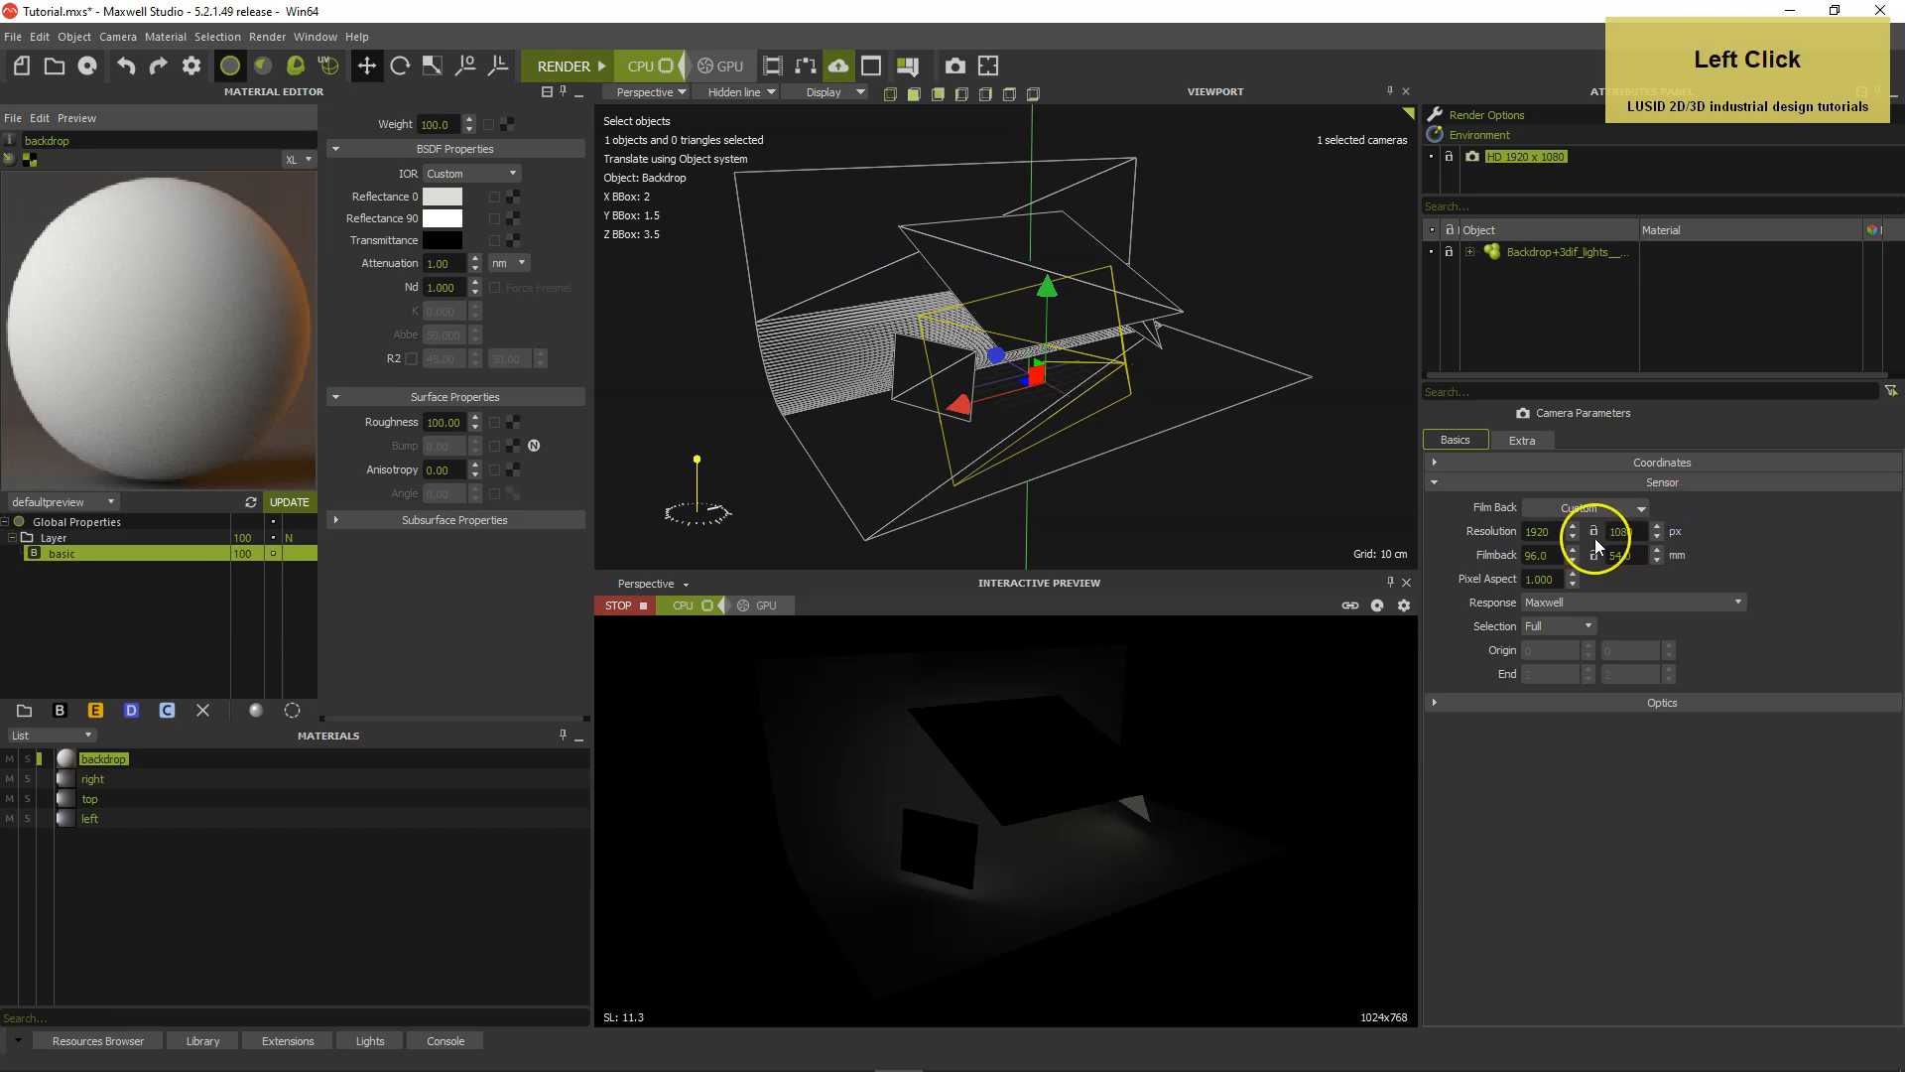
Change the lens type in the camera's optics settings to Pin Hole.
left_click(1435, 482)
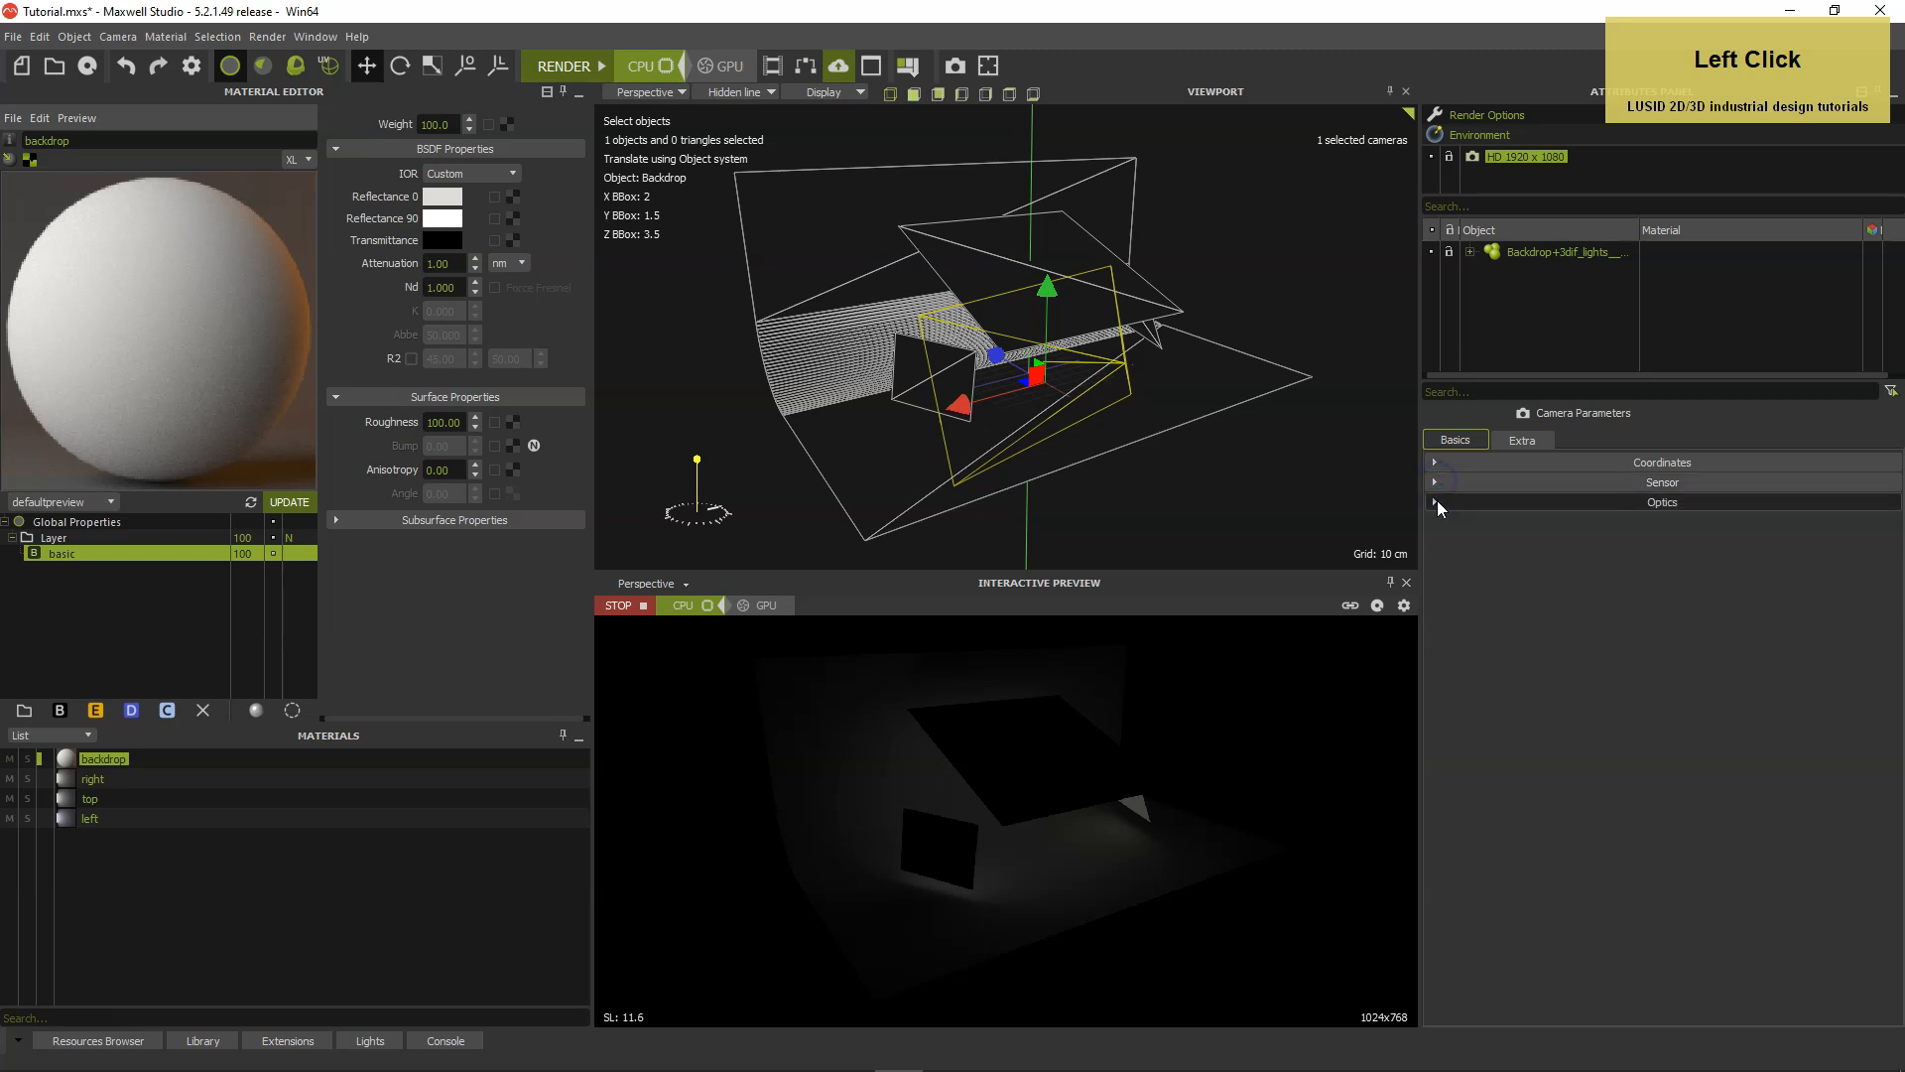
left_click(1434, 502)
left_click(1566, 551)
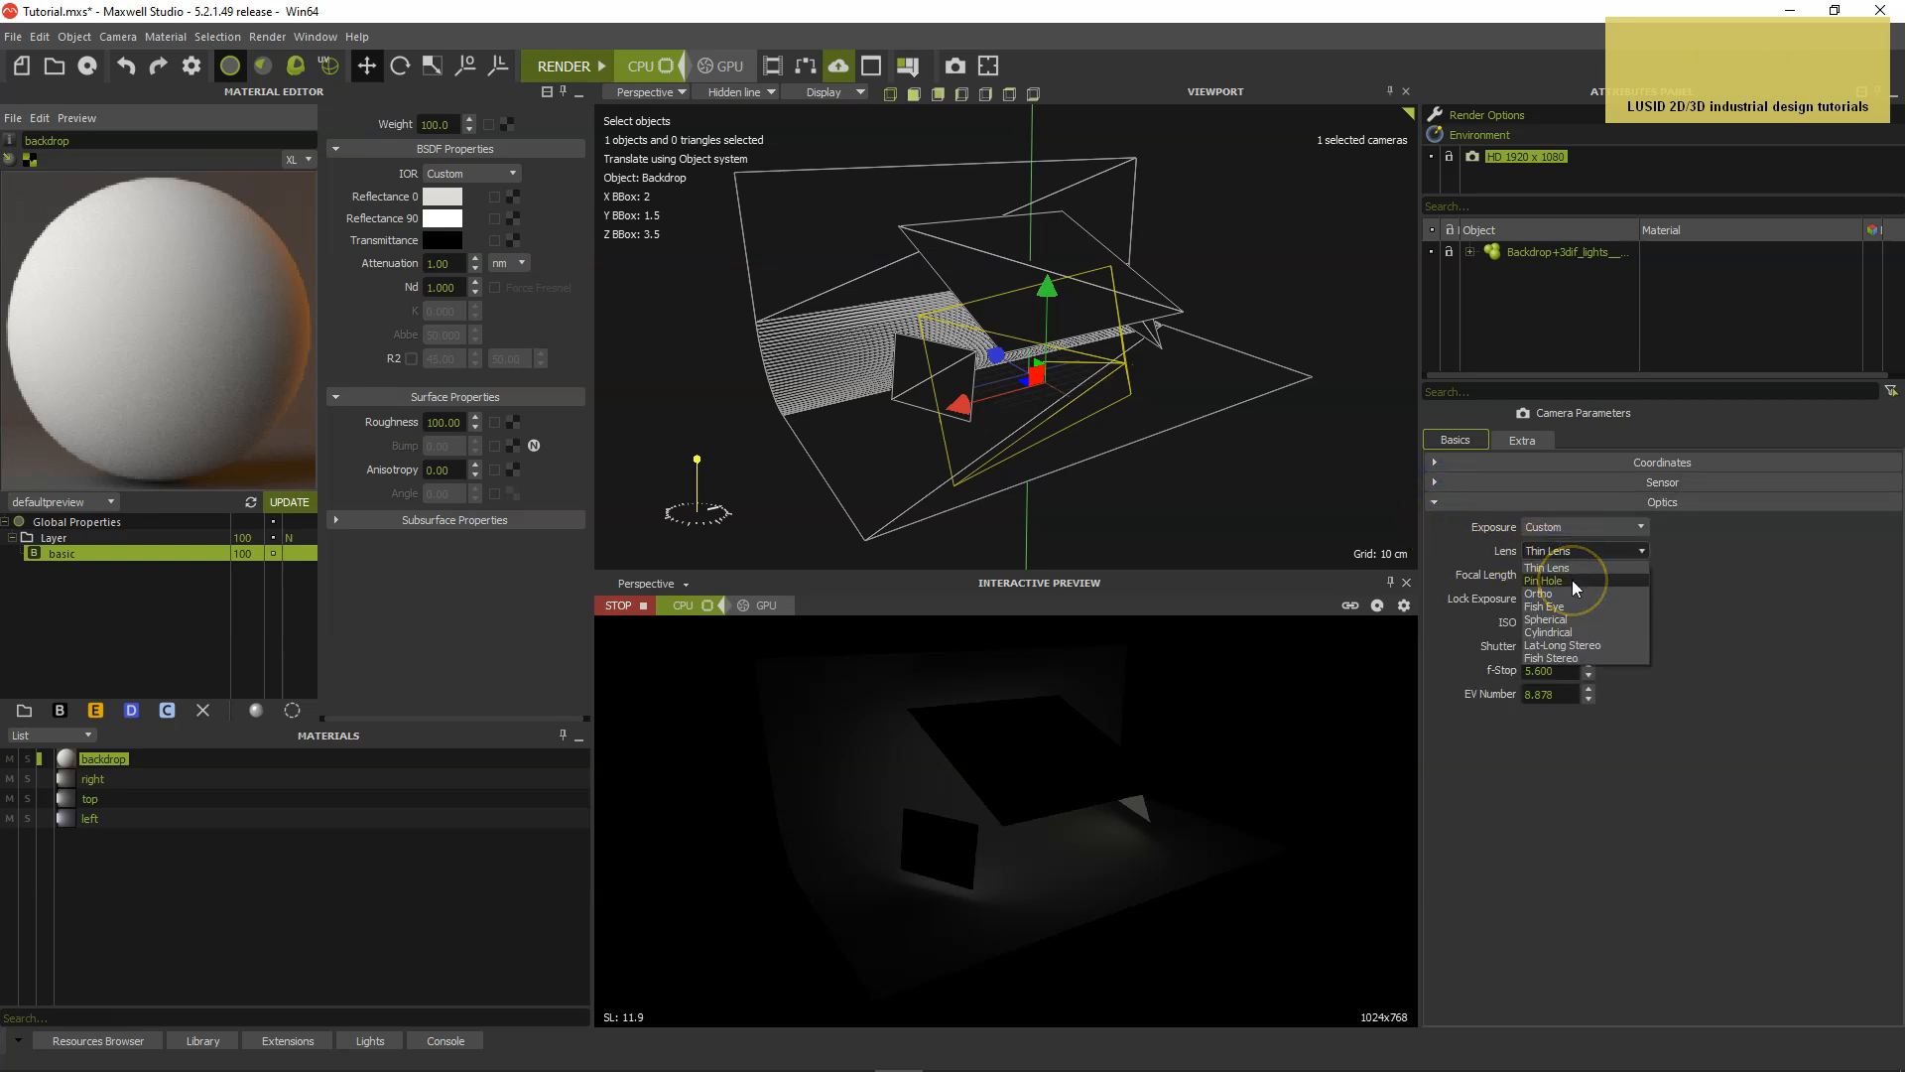
left_click(1574, 580)
Switch the viewport to the HD 1920 x 1080 camera and adjust its viewing angle toward the backdrop.
left_click(647, 93)
left_click(661, 127)
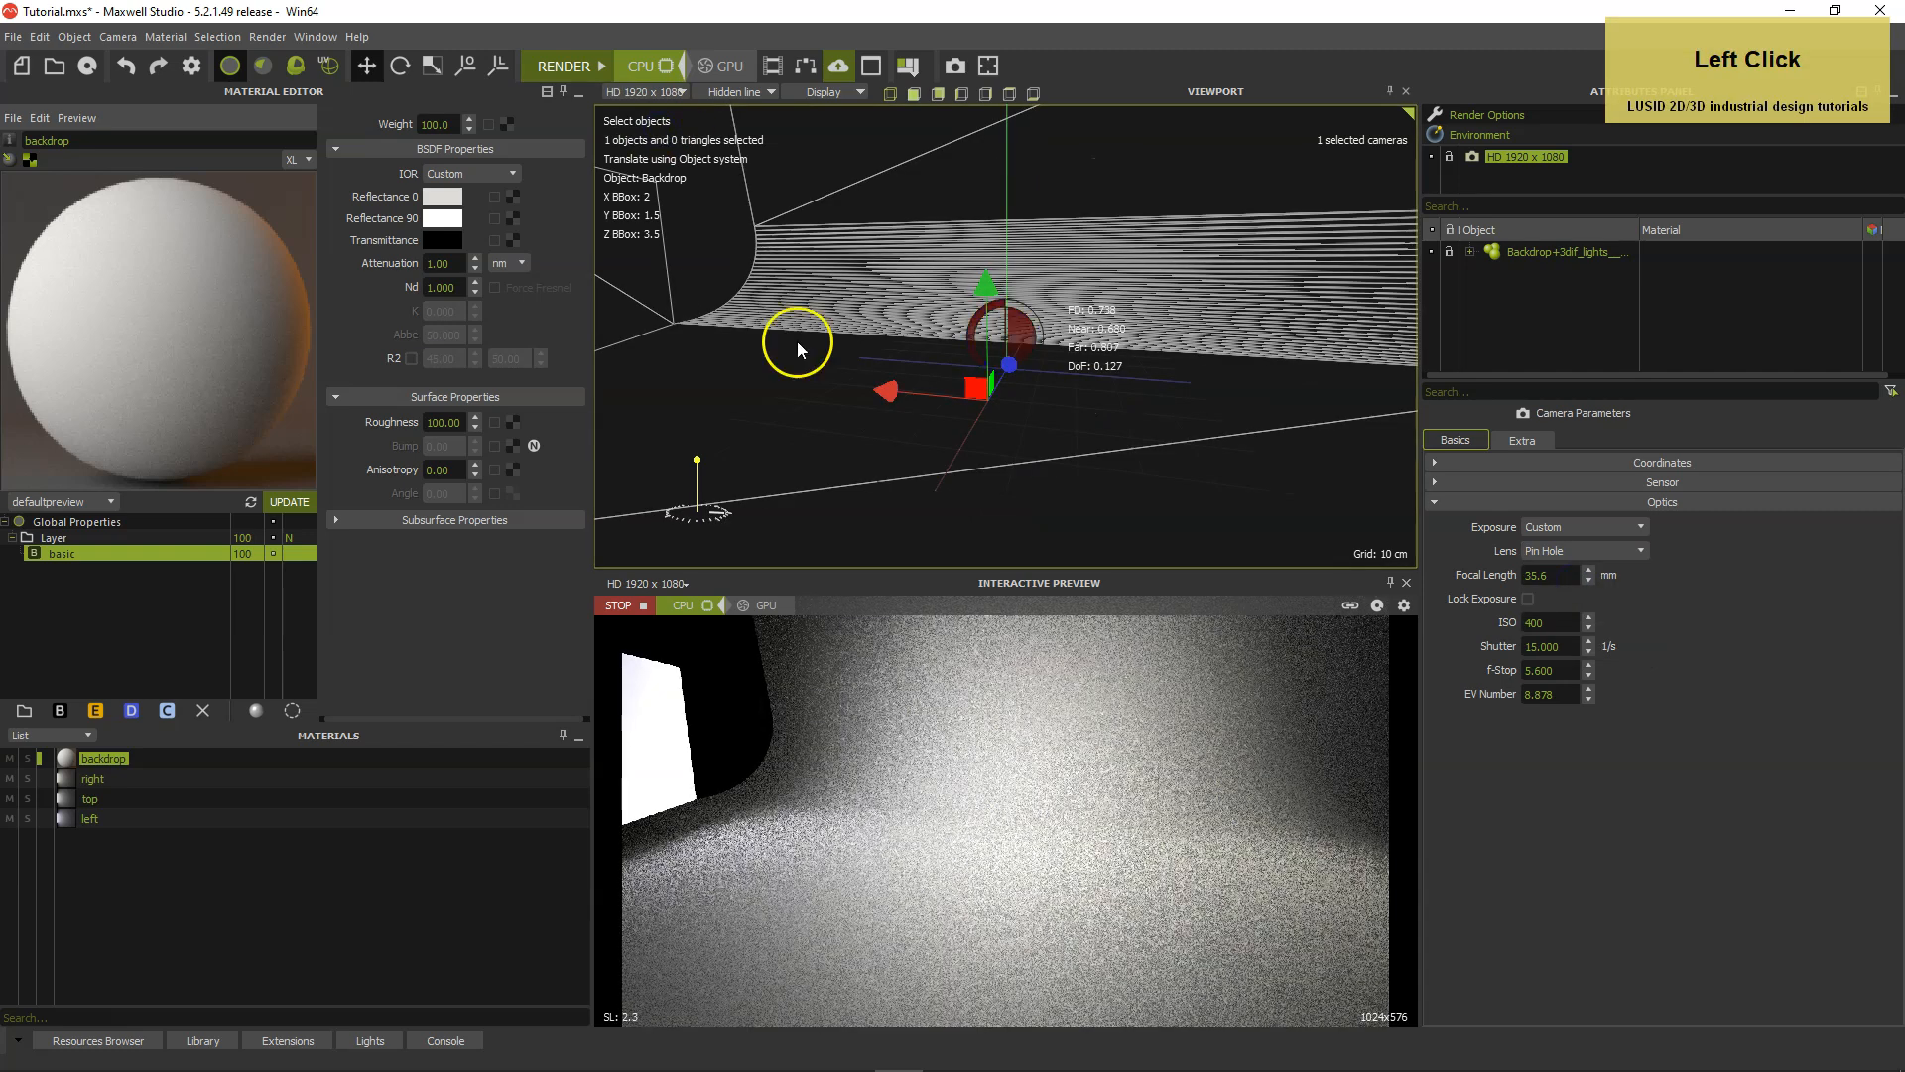
mouse_move(1093, 494)
left_mouse_down("alt")
mouse_move(1232, 487)
mouse_move(1191, 493)
mouse_move(1157, 455)
mouse_move(1132, 524)
mouse_move(1112, 523)
left_mouse_up("alt")
Set the camera's focal length to 135 mm and its f-Stop to 22.
left_click_drag(1560, 575, 1502, 574)
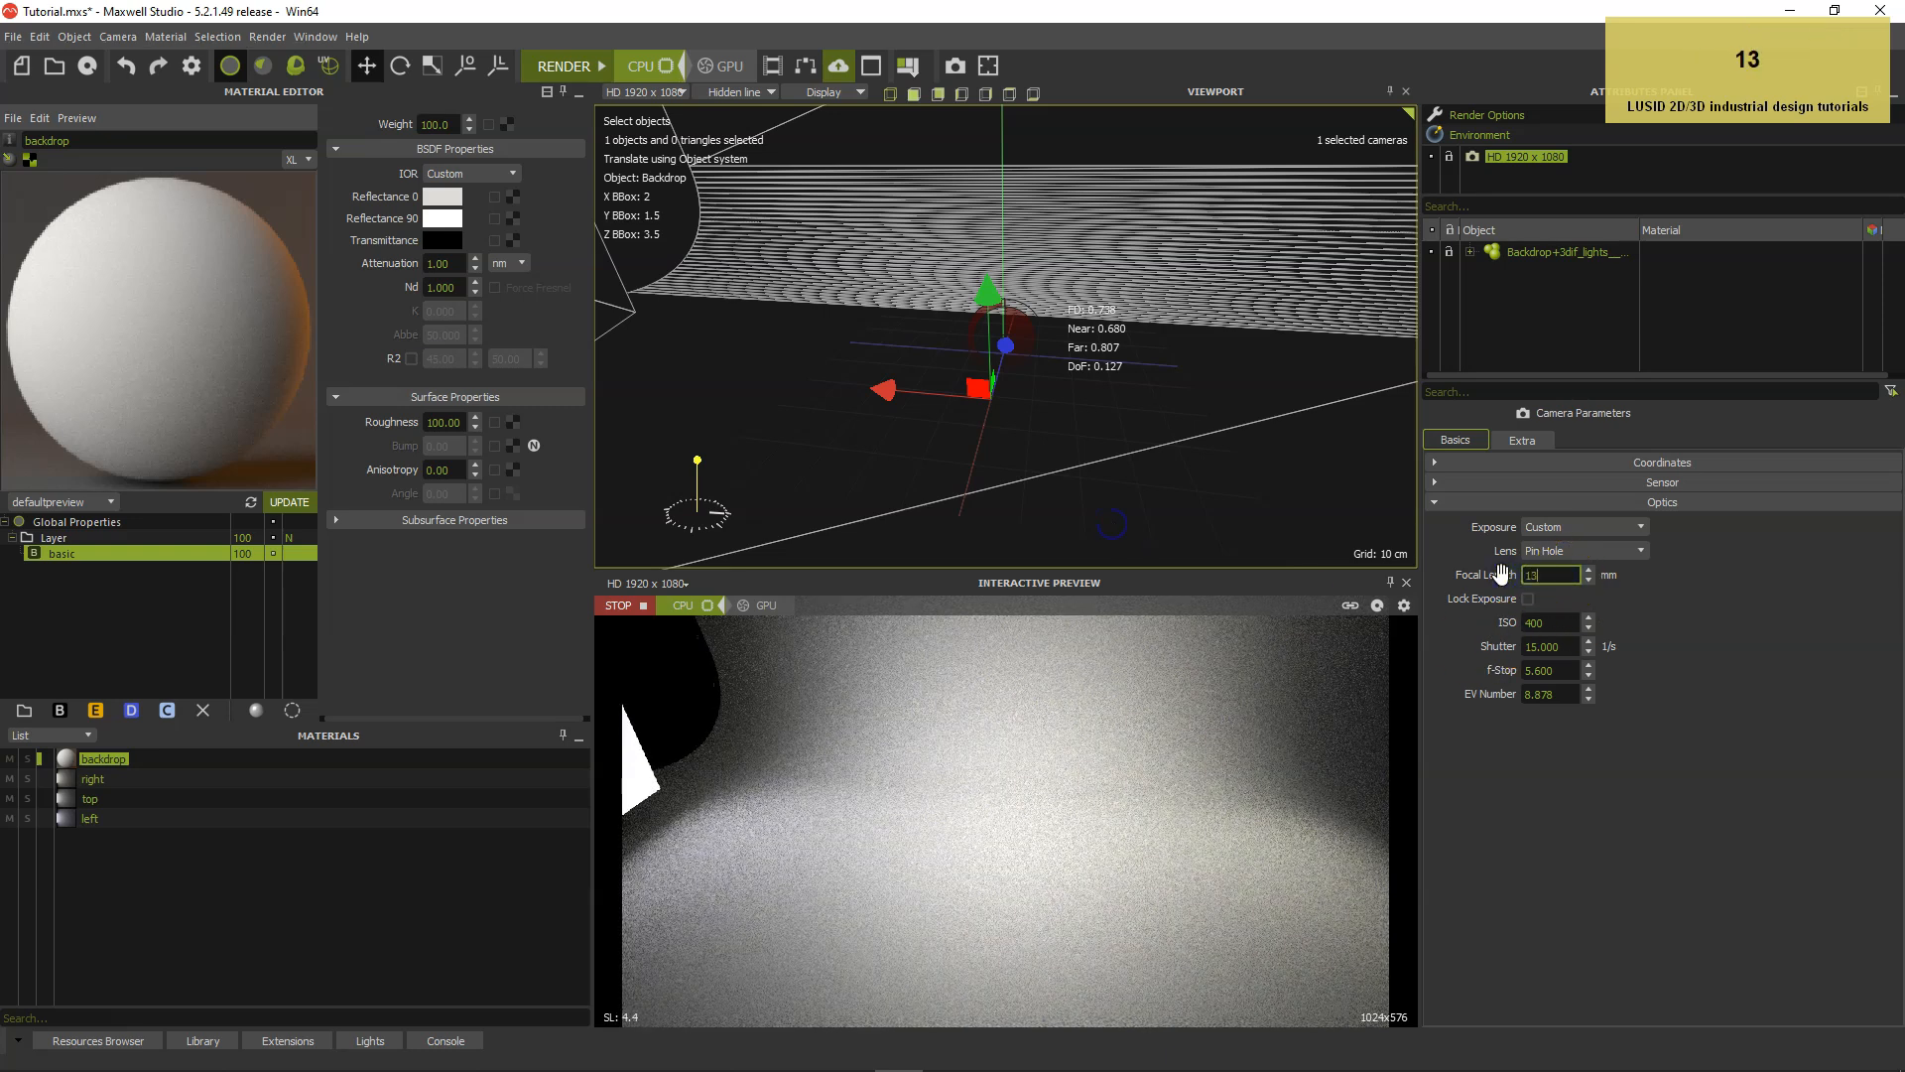
type("135")
key("Return")
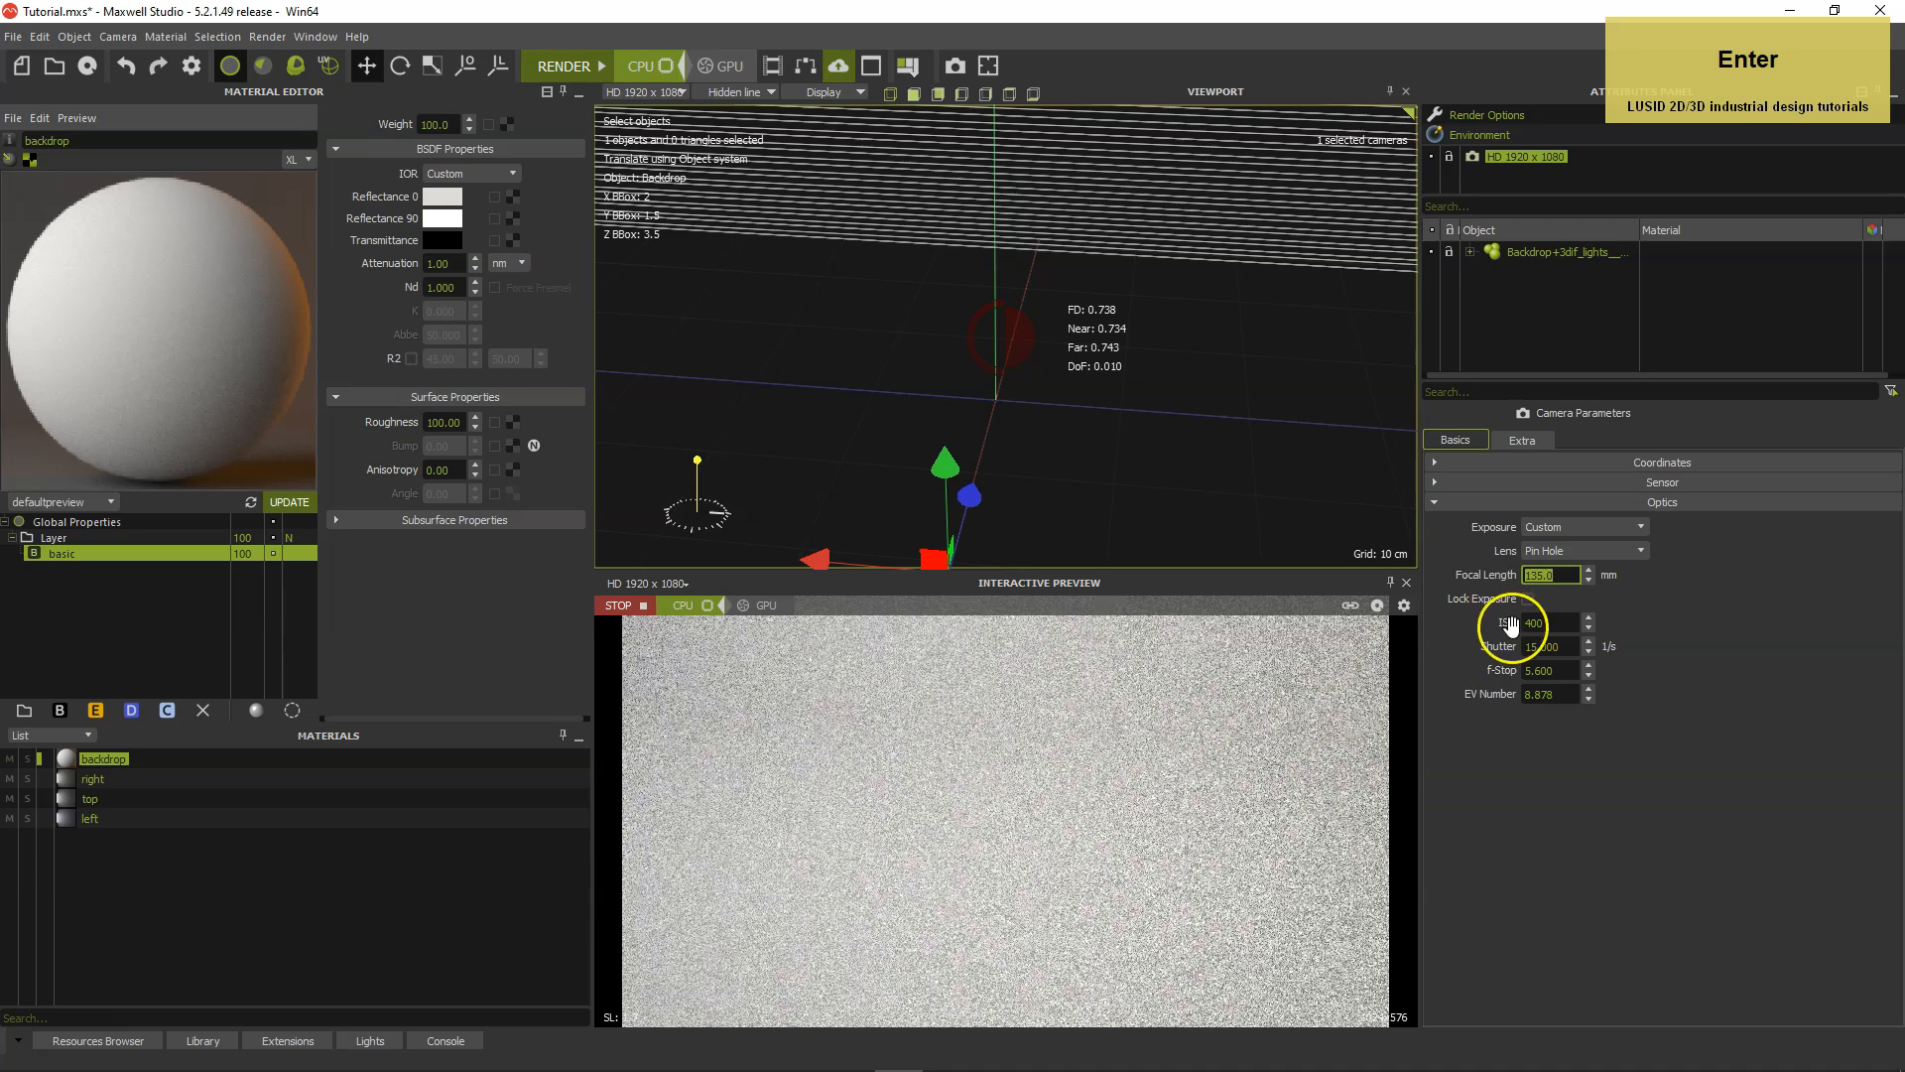
left_click(1567, 672)
left_click_drag(1567, 671, 1521, 674)
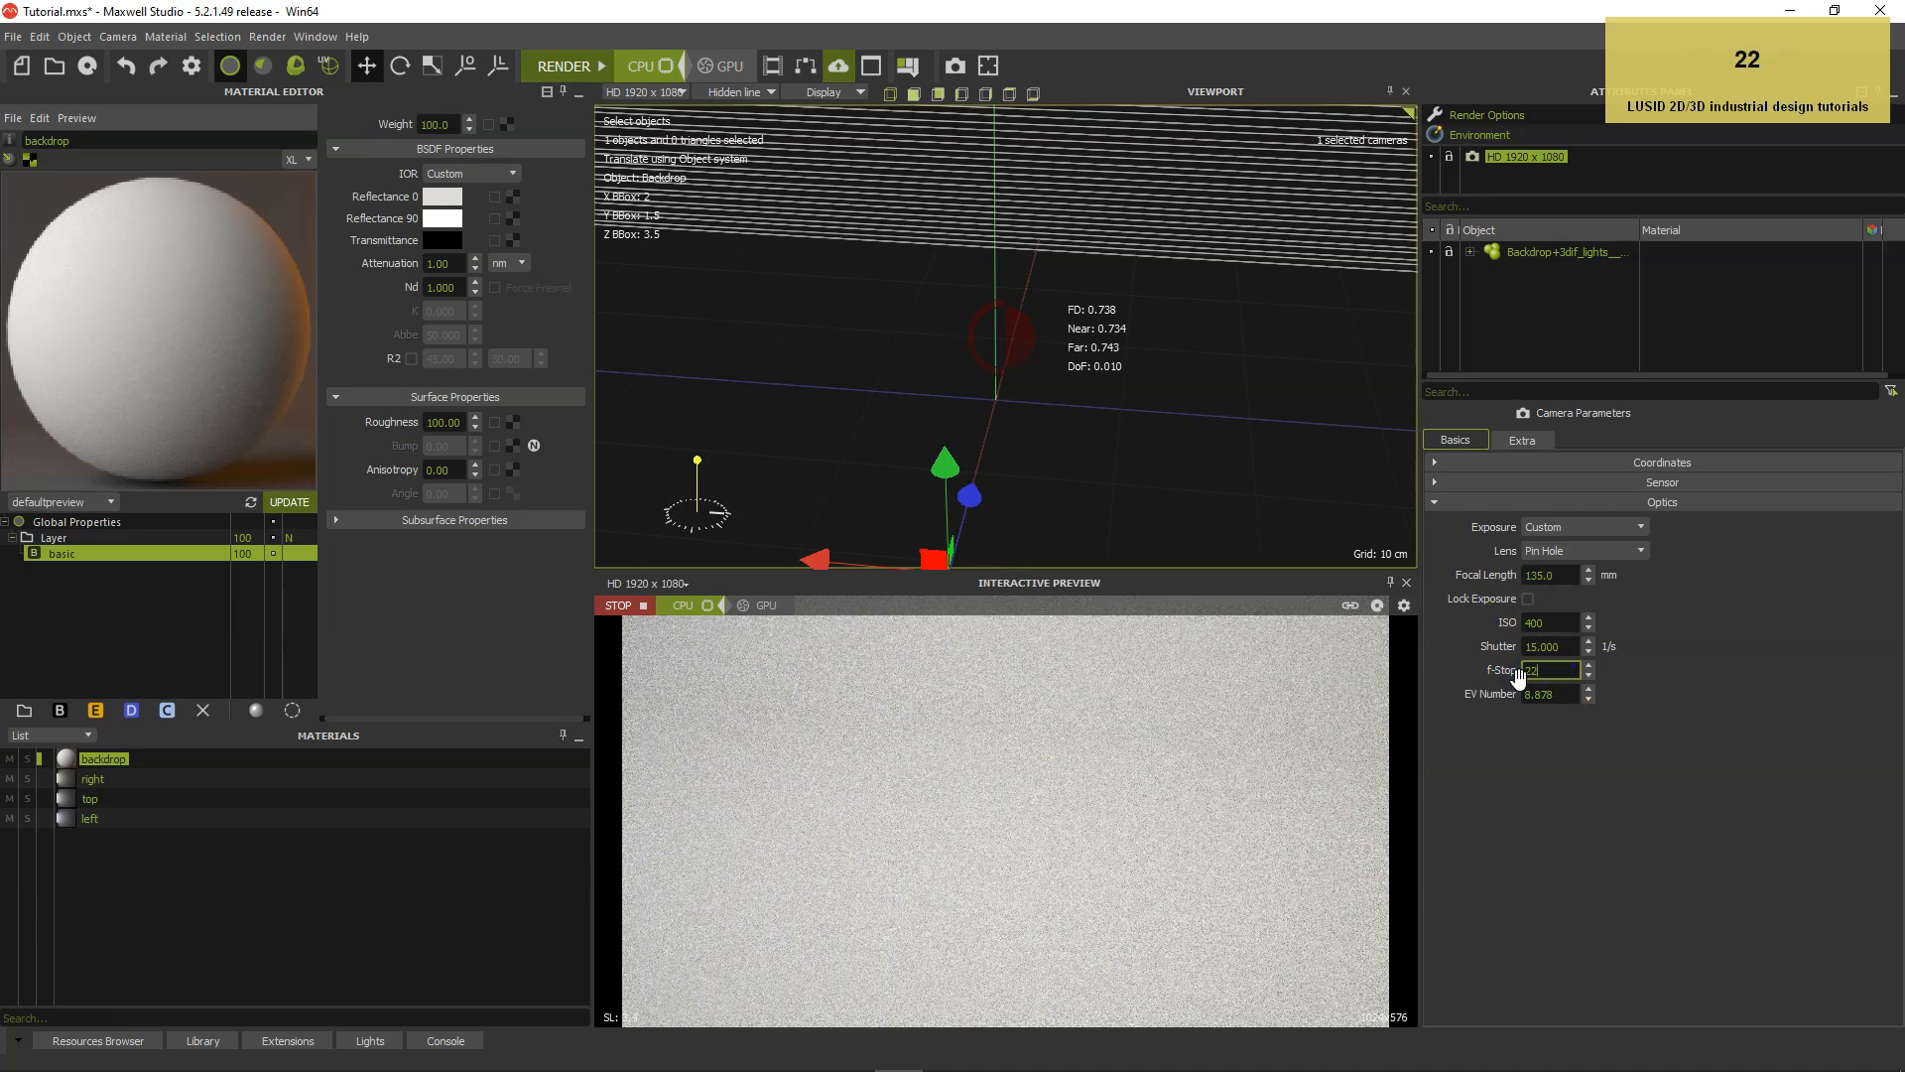
type("22")
key("Return")
Set the camera's shutter to 1 (1/s) and its ISO to 600.
left_click_drag(1563, 646, 1521, 650)
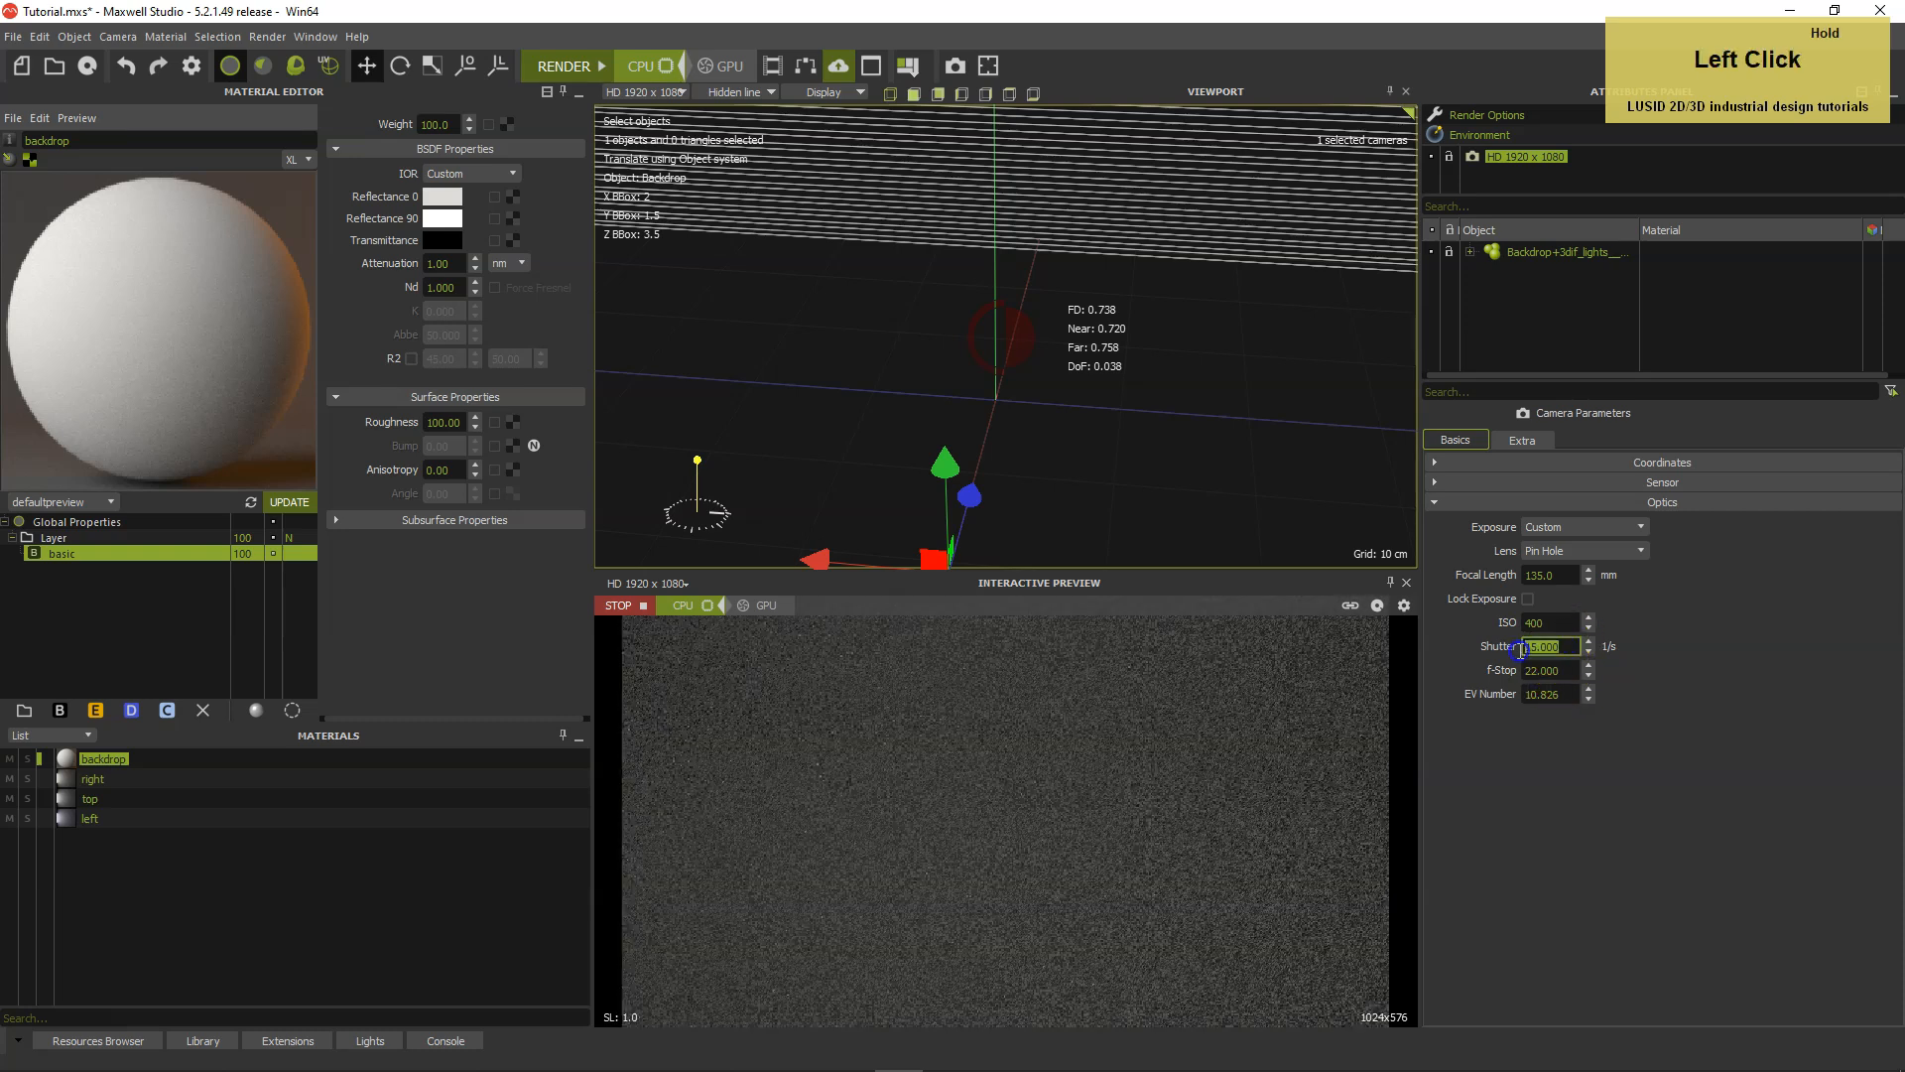
type("1")
key("Return")
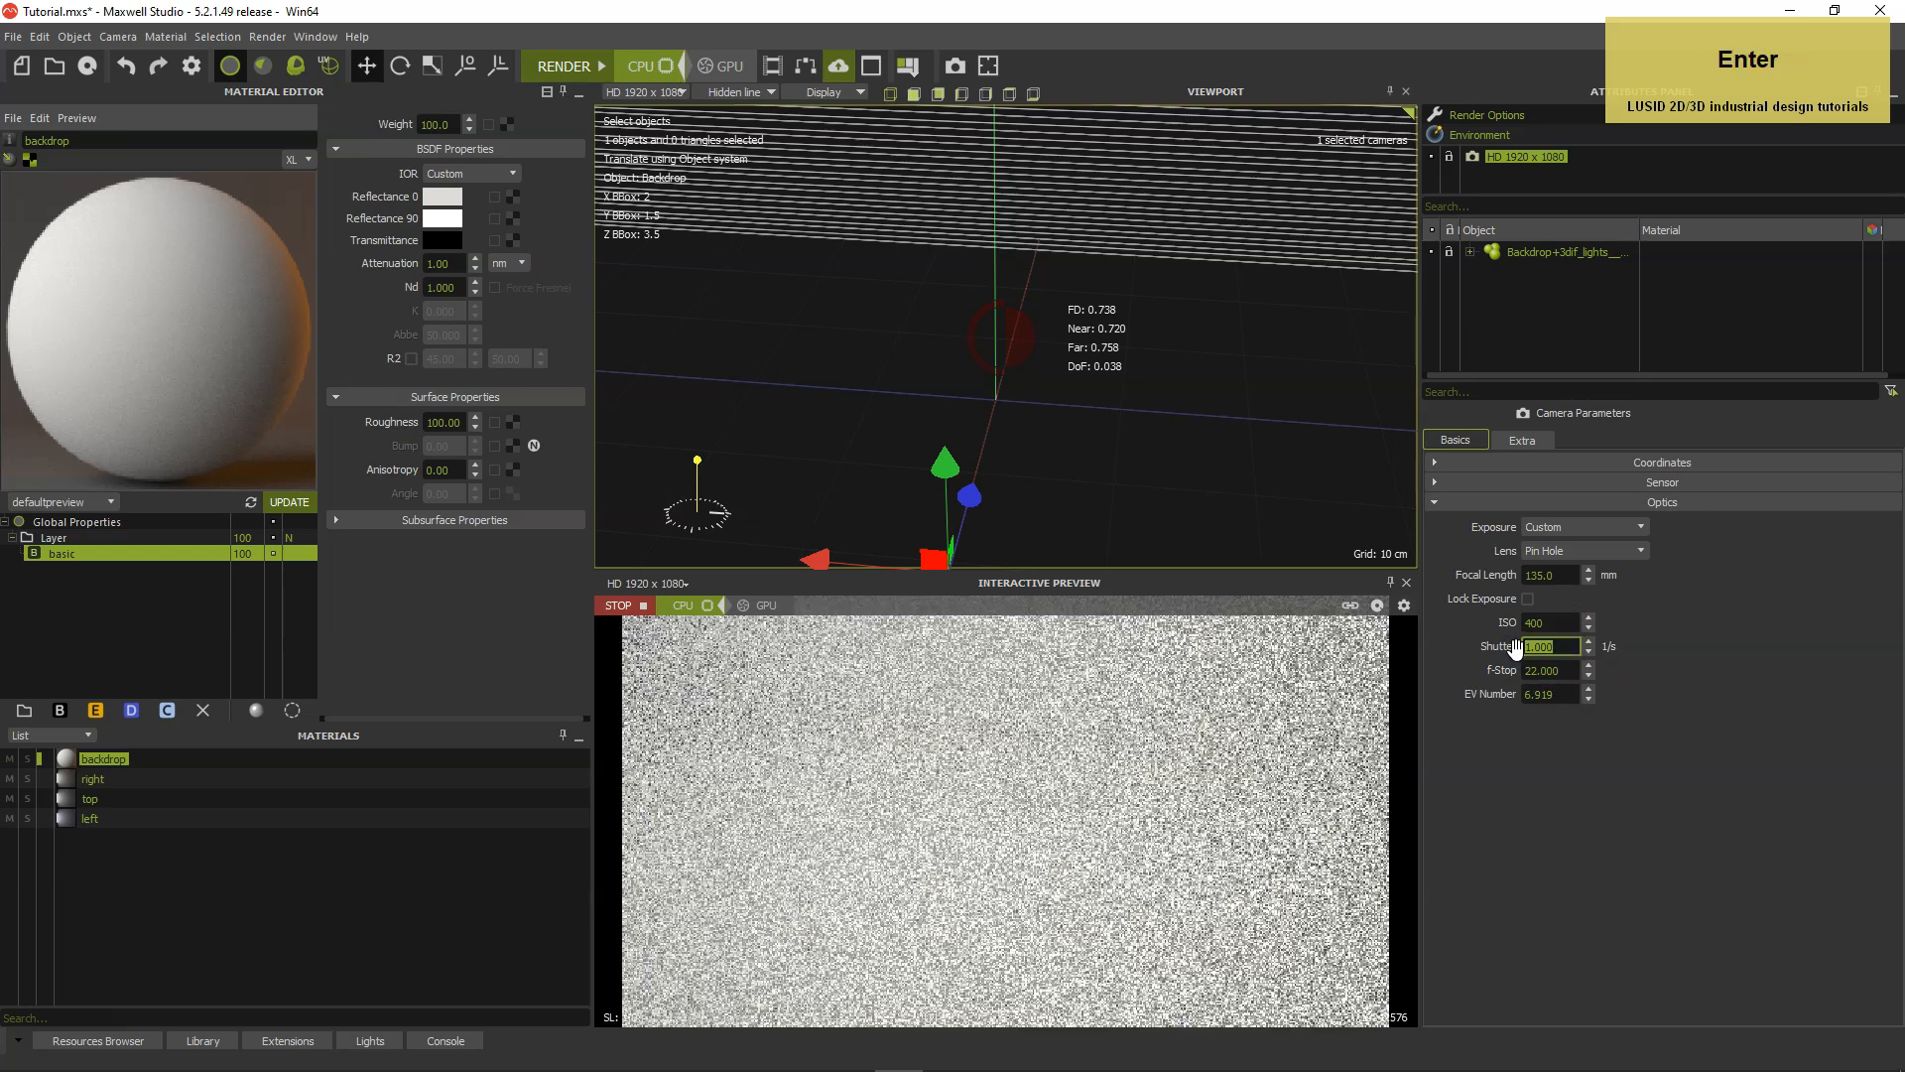
left_click_drag(1573, 624, 1520, 623)
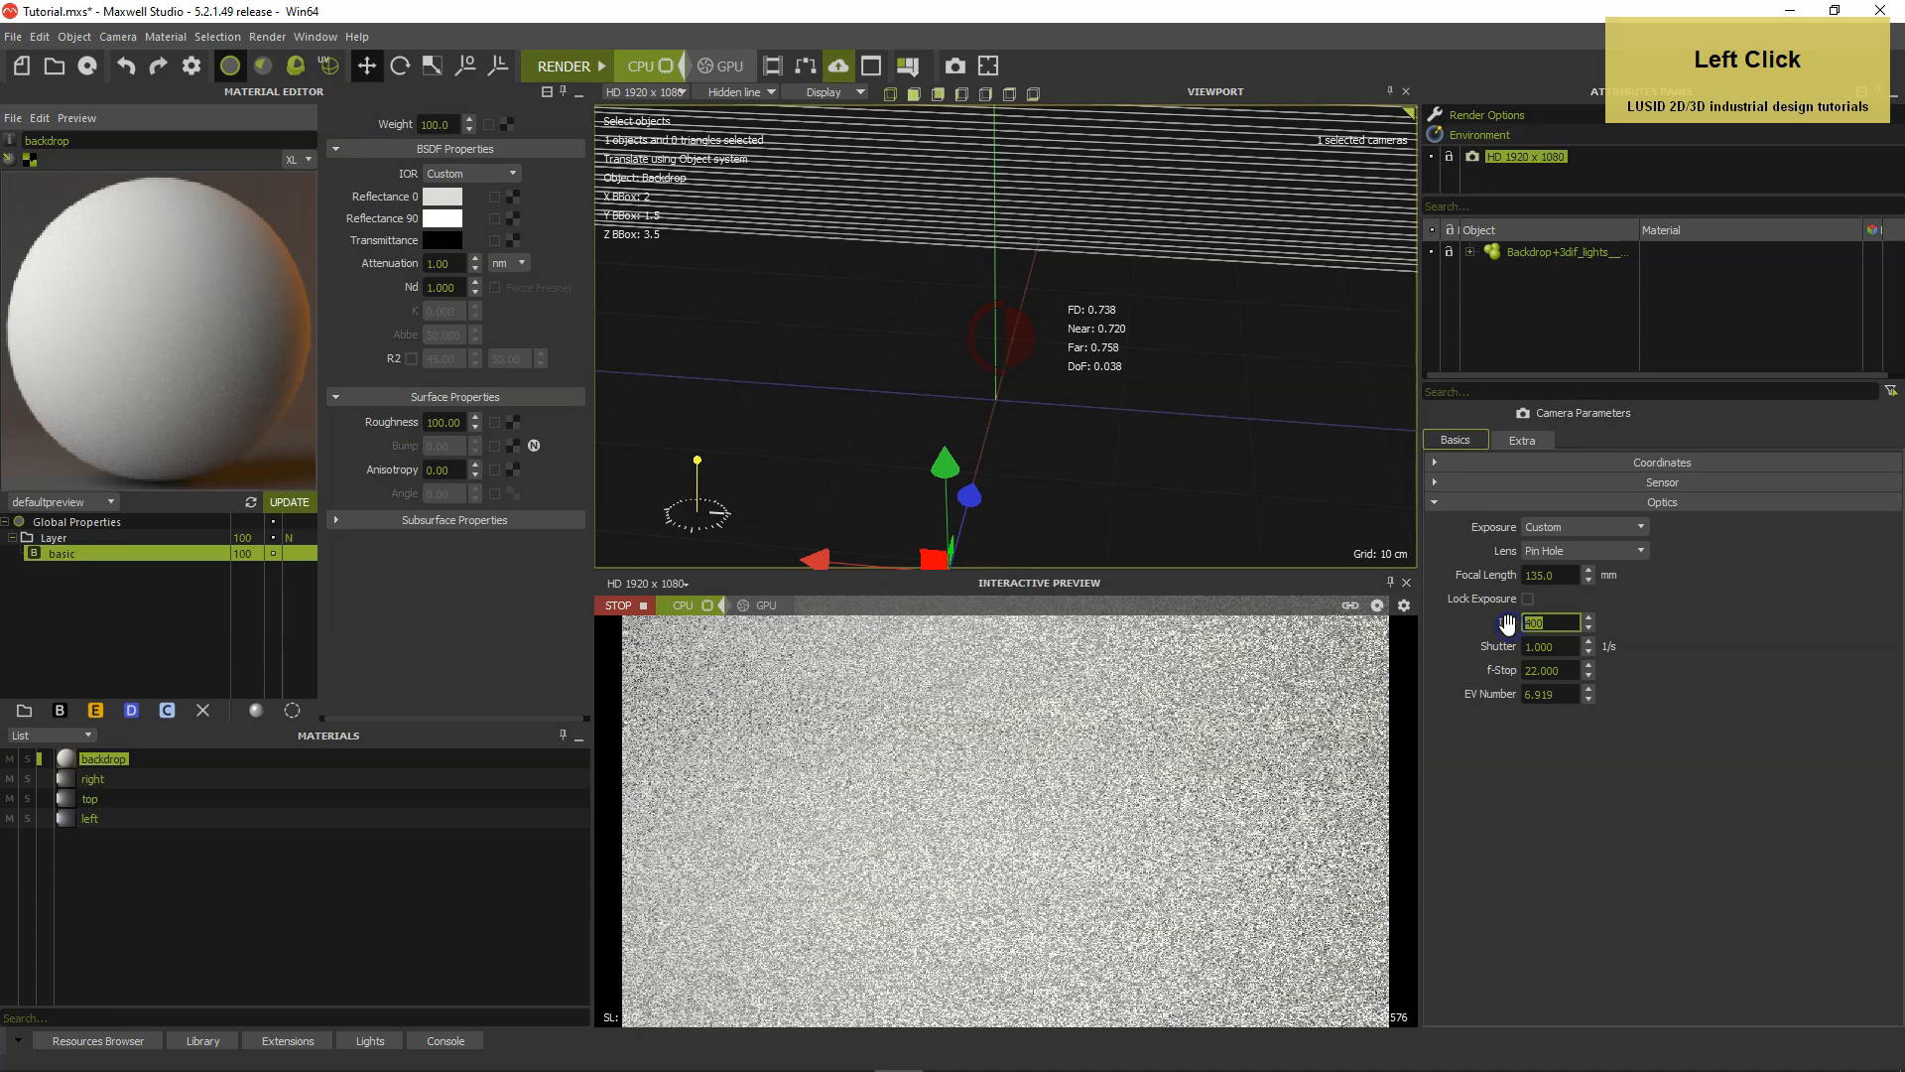
type("6")
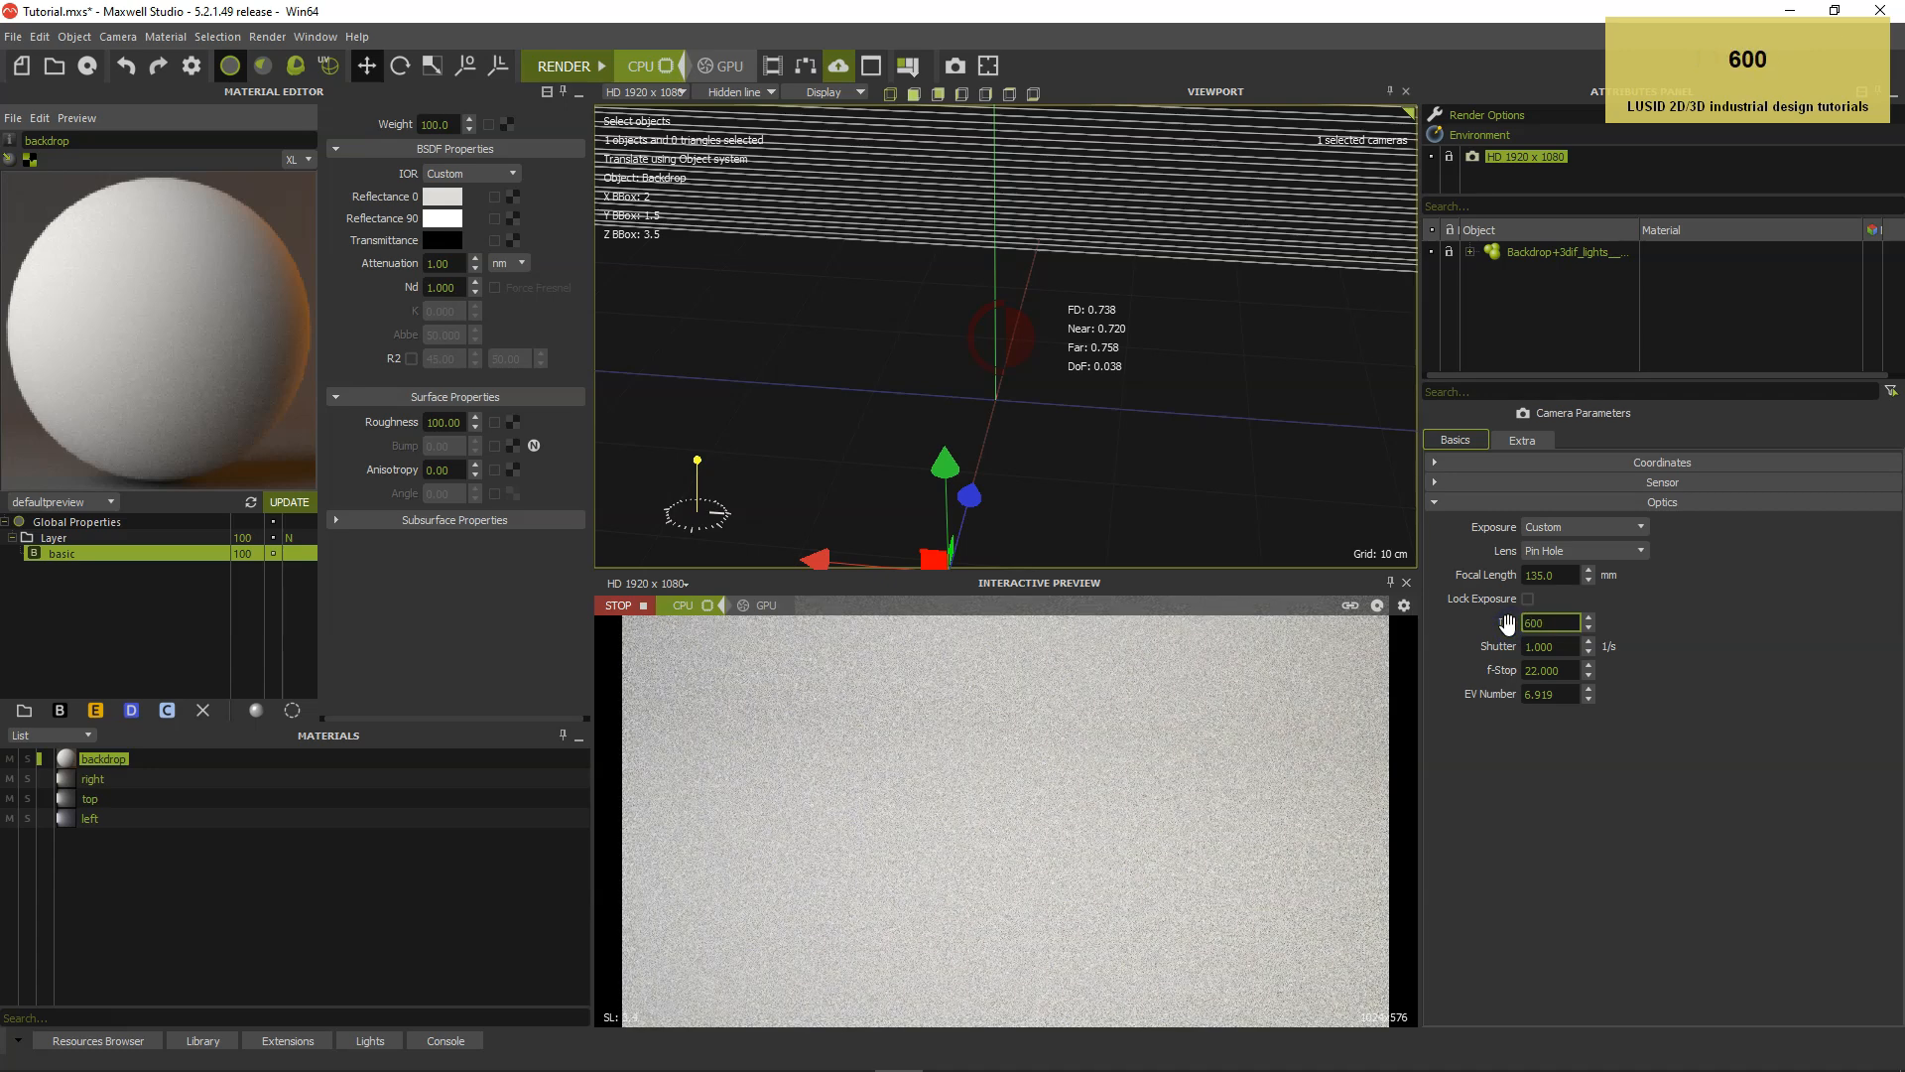
type("00")
key("Return")
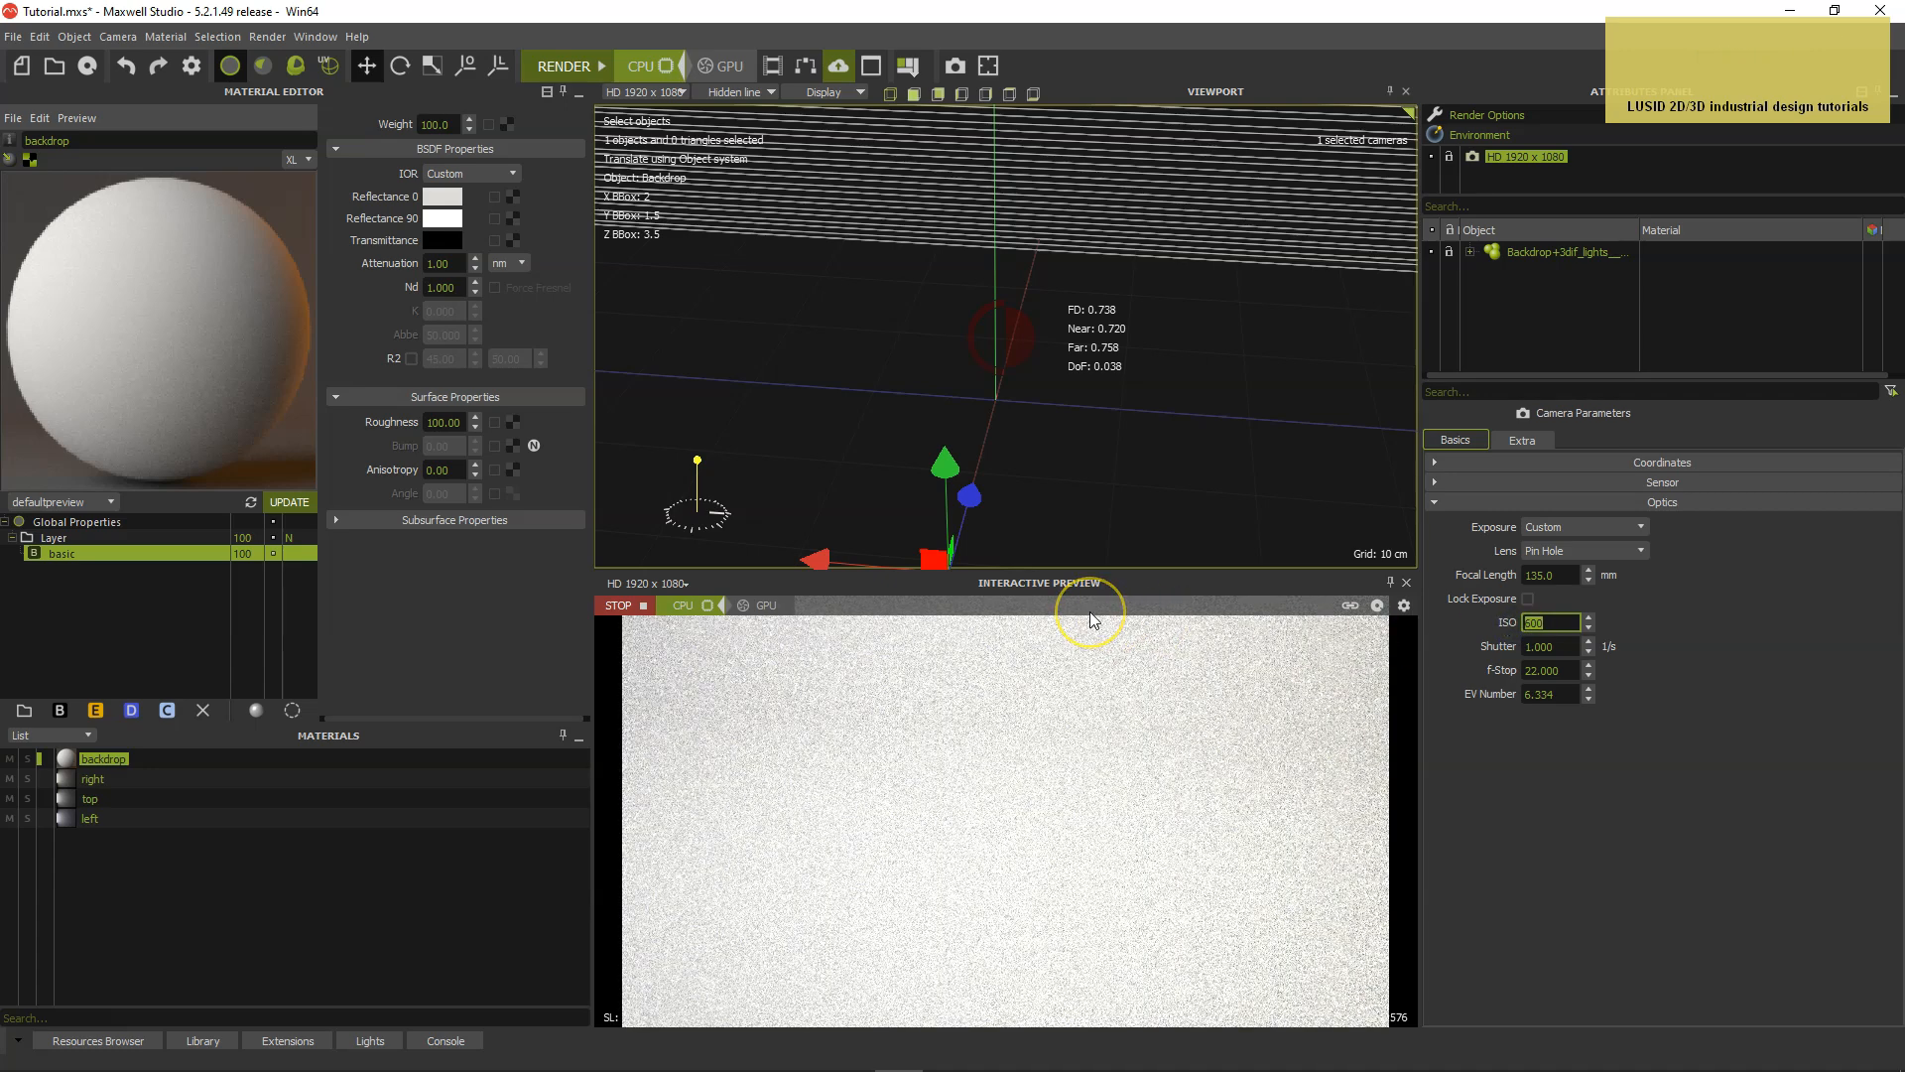
Import the "KENT brush OBJ file export" geometry into the scene.
left_click(13, 36)
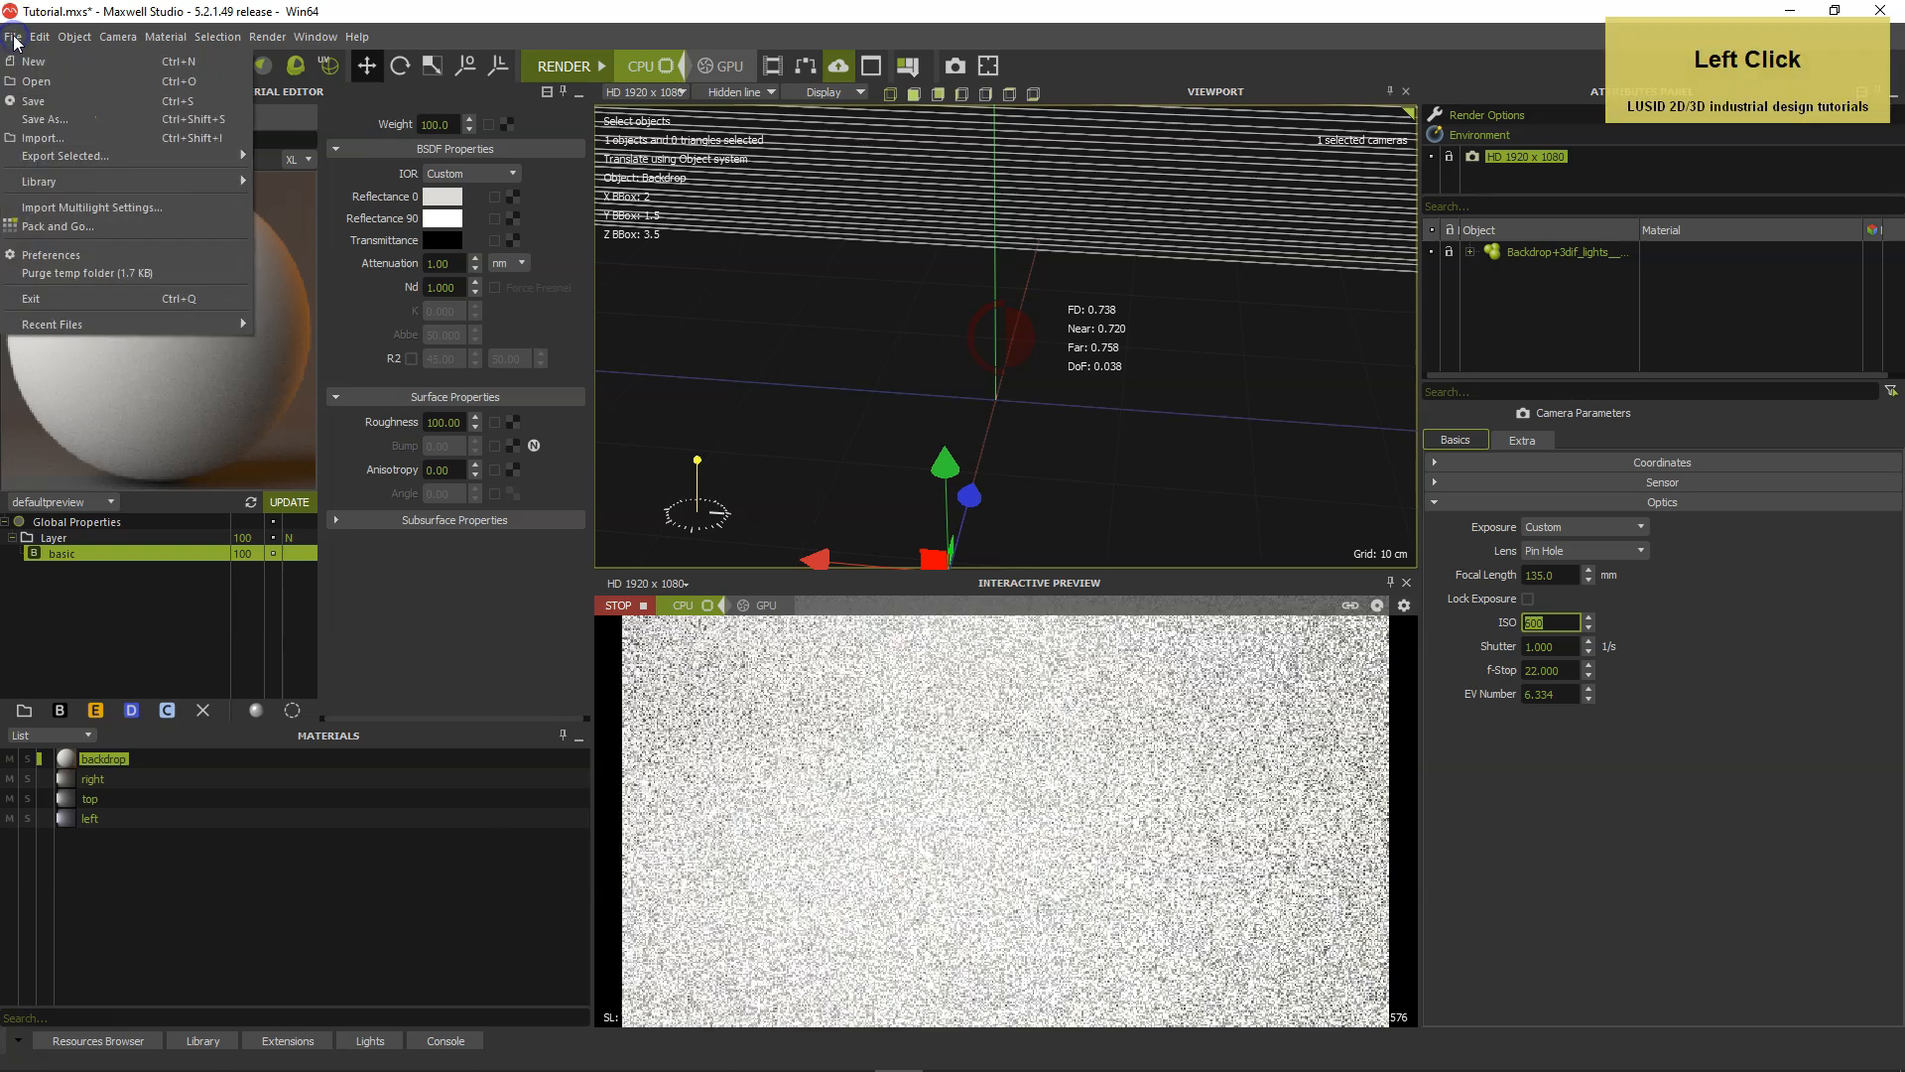
left_click(37, 136)
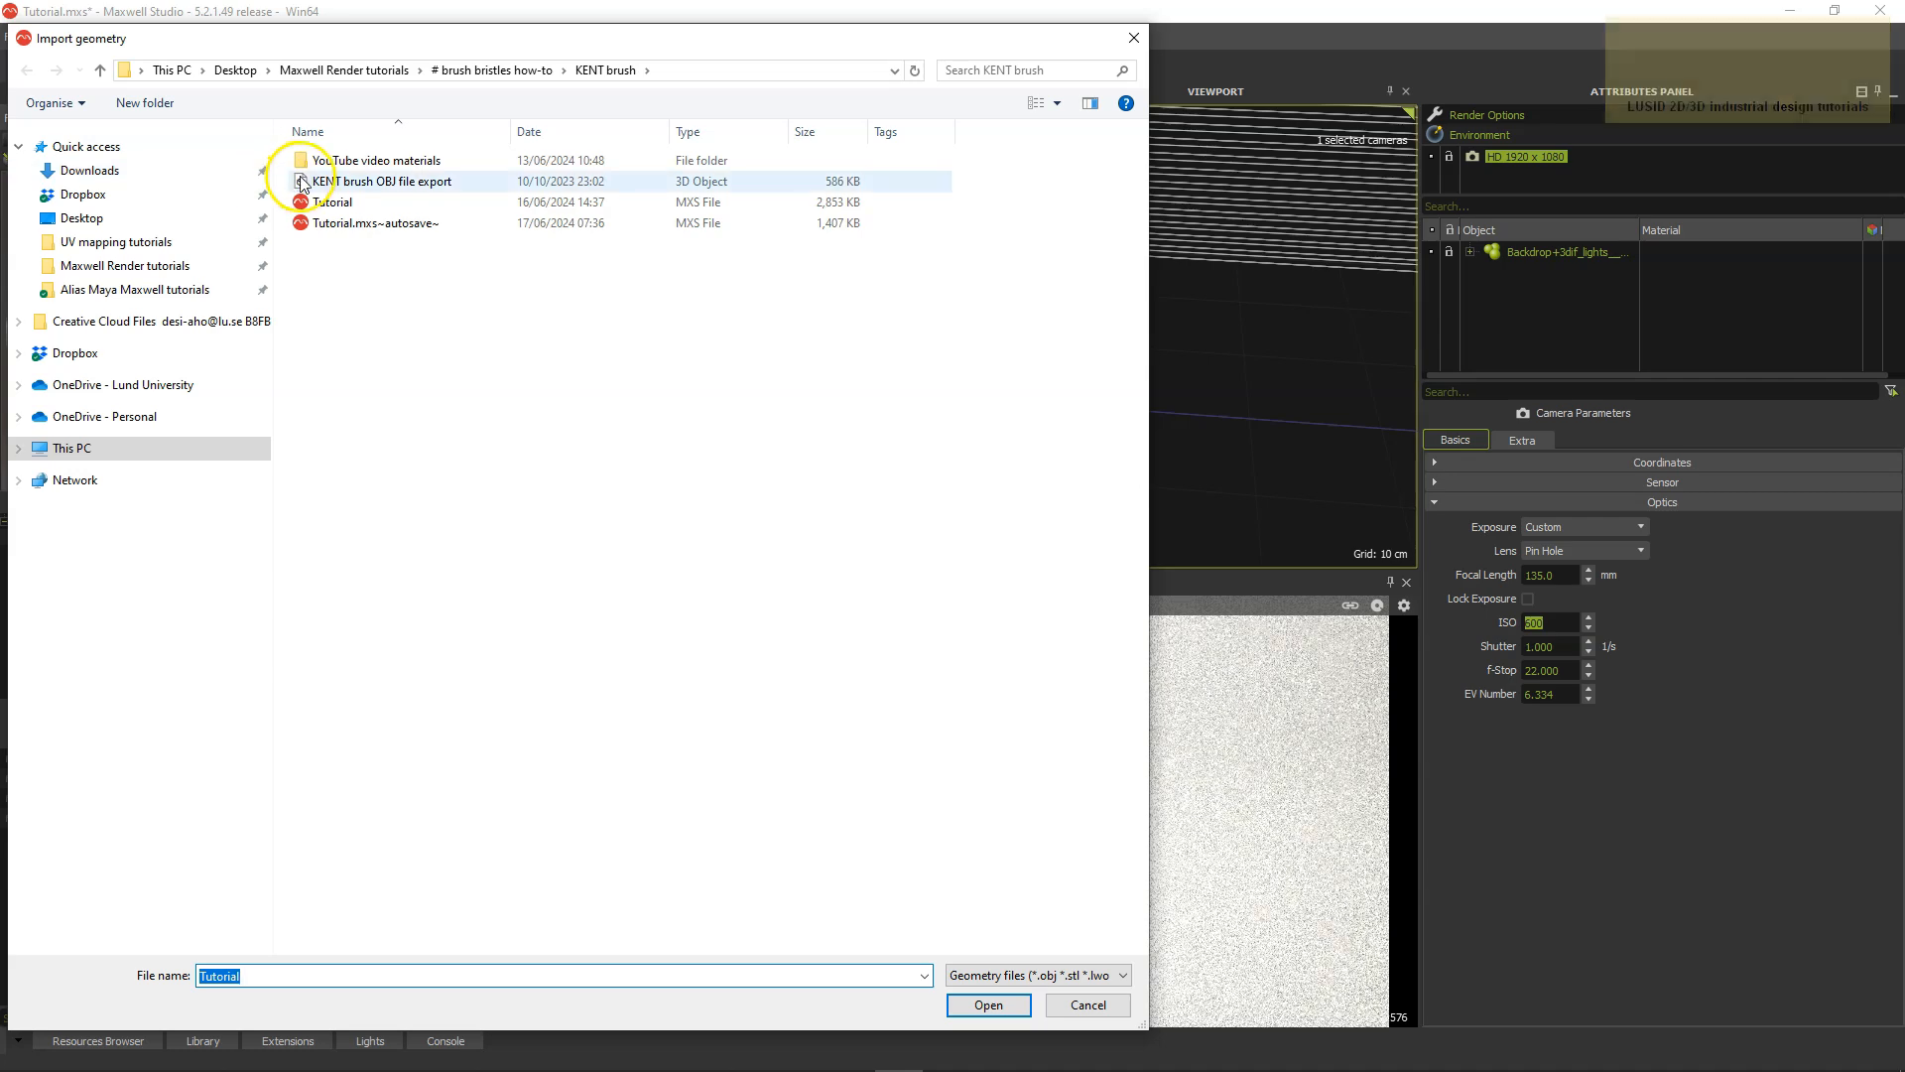
double_click(304, 181)
Select the imported brush body, center the camera on it and adjust the viewing angle around it.
left_click(956, 274)
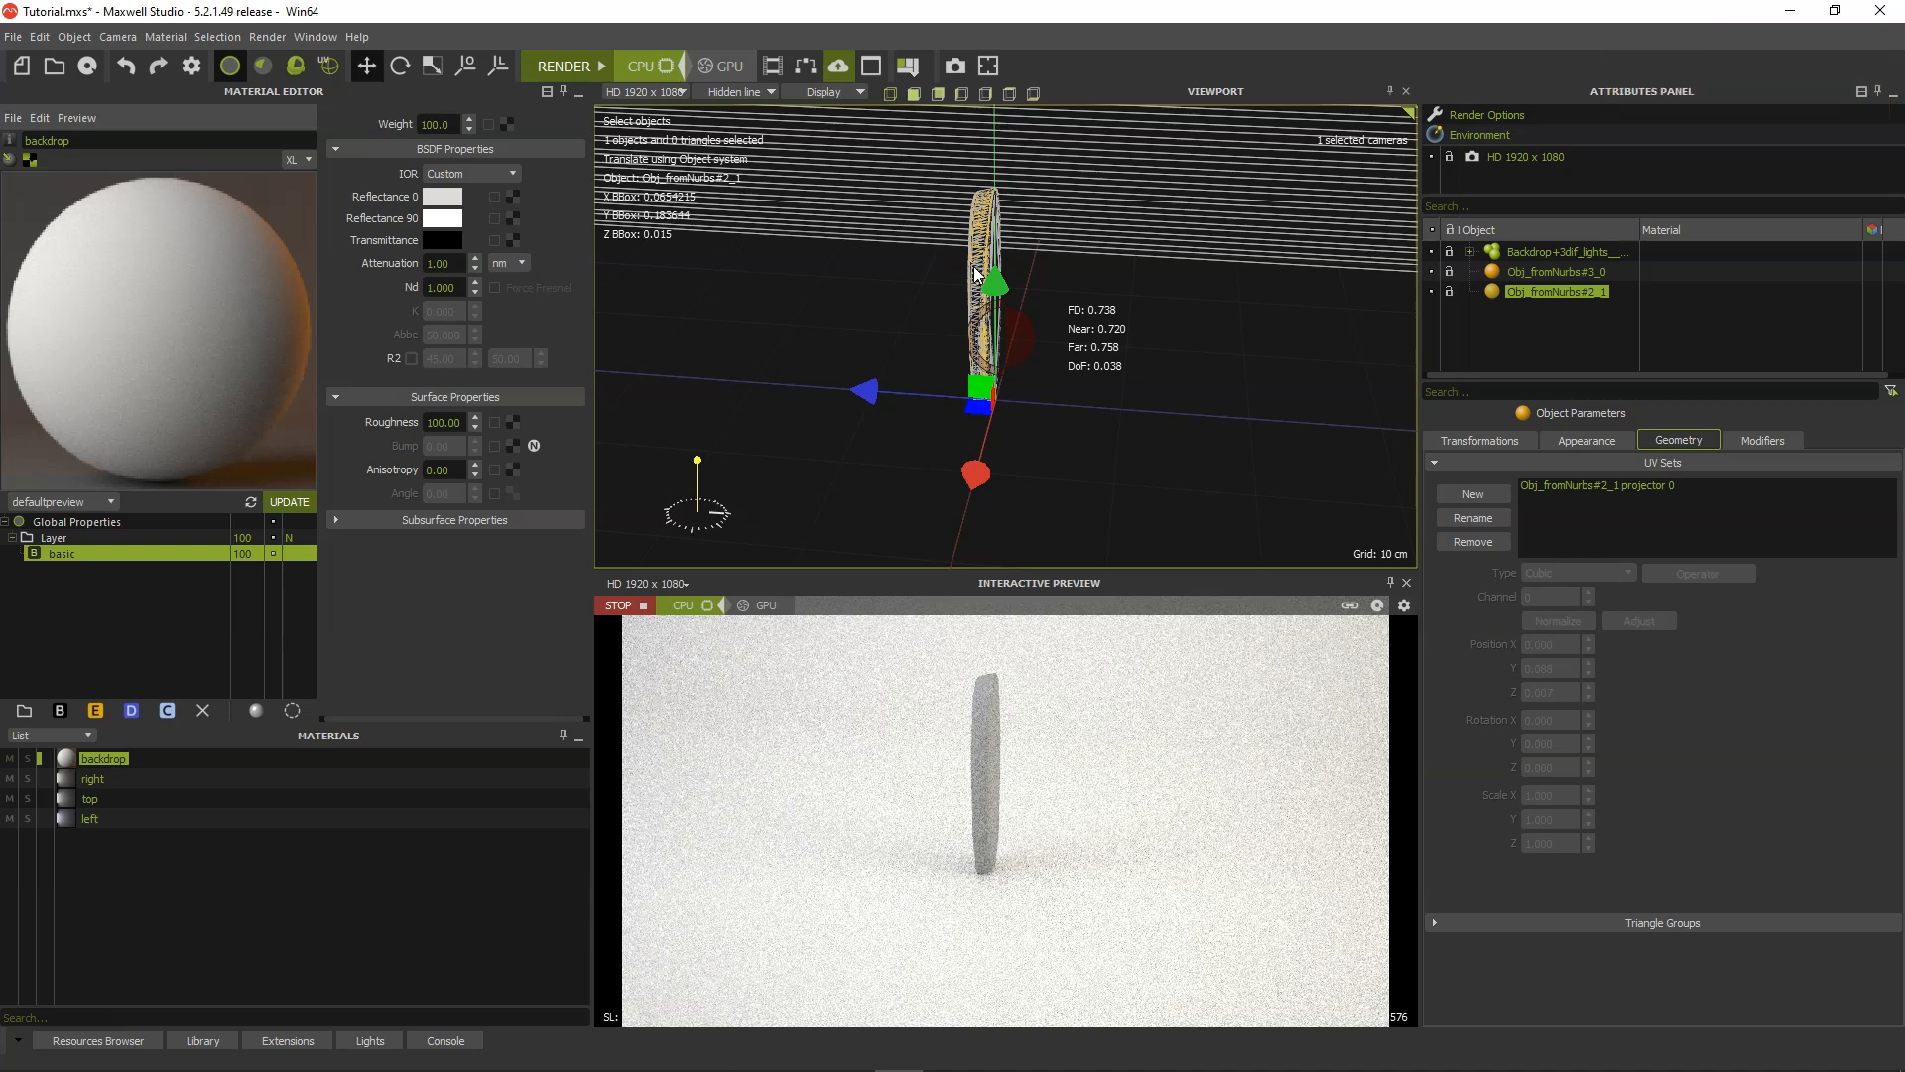
key("c")
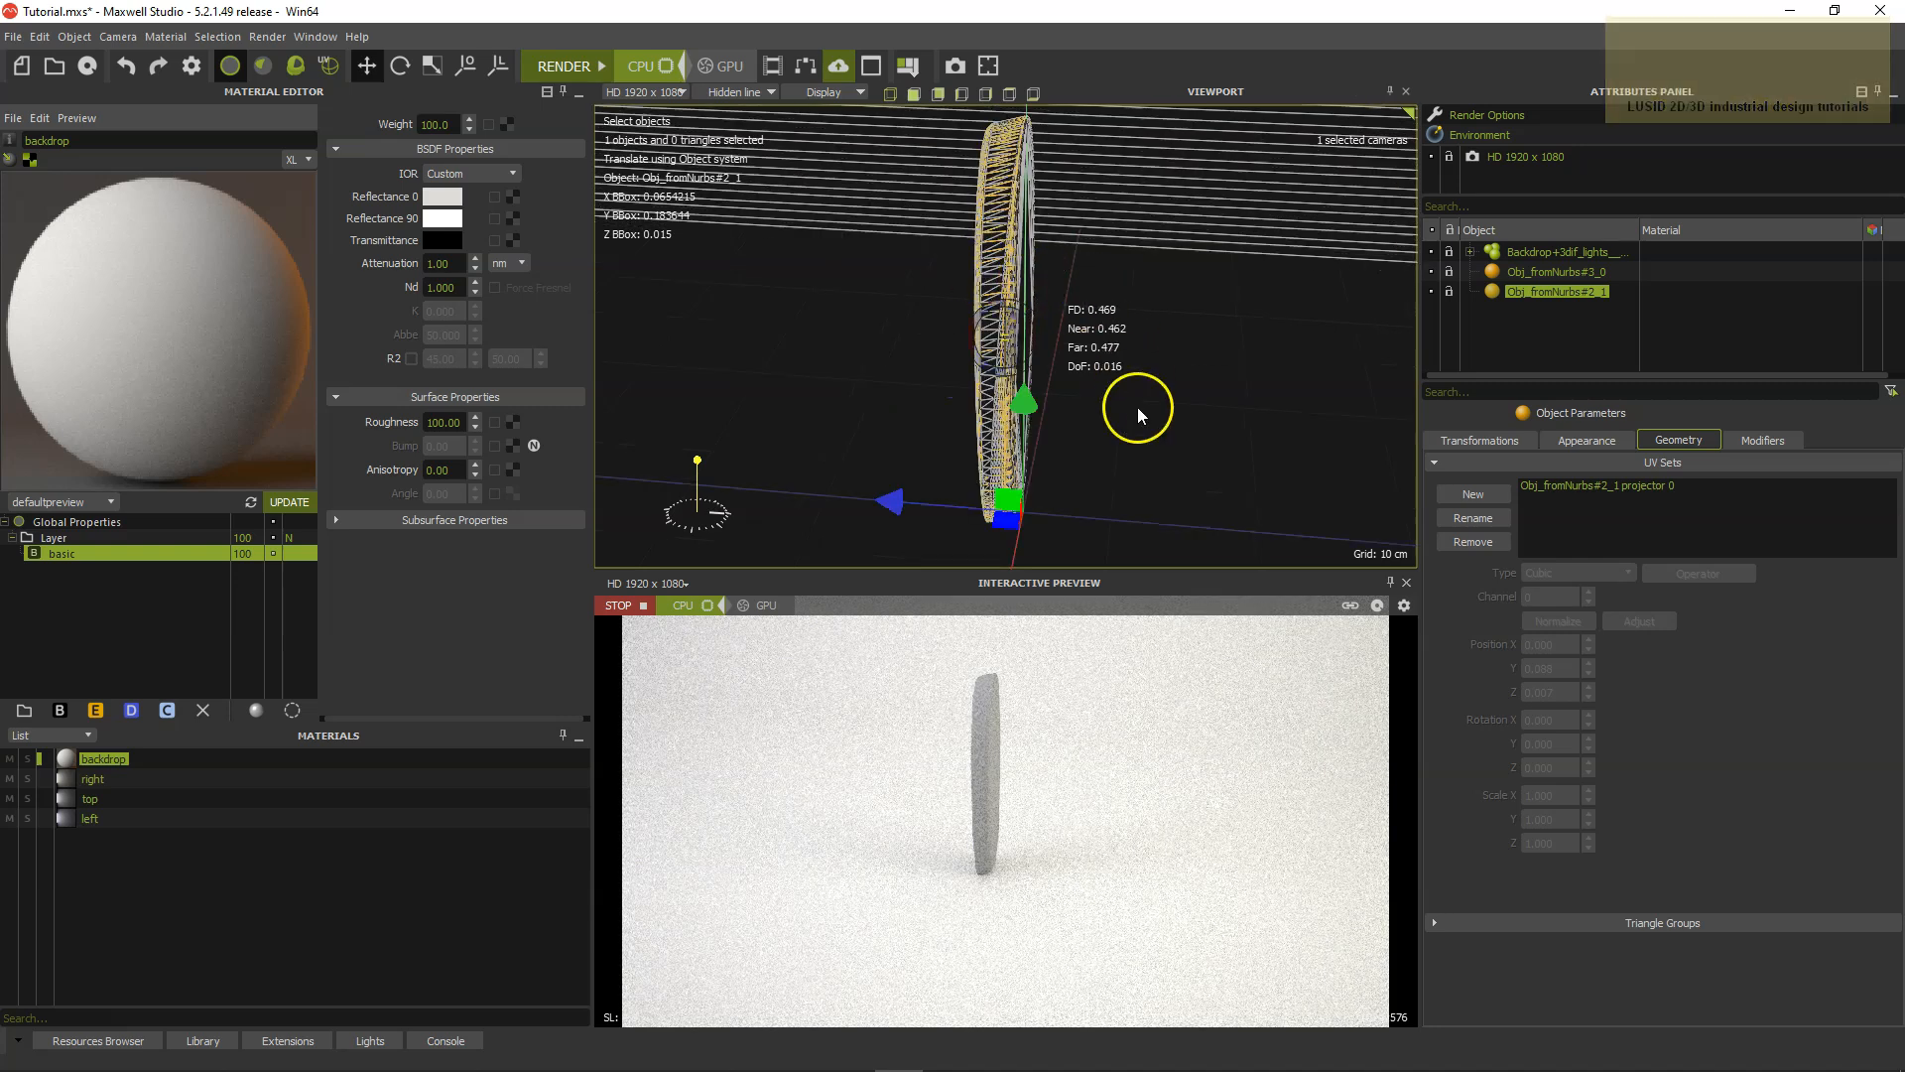
mouse_move(1140, 437)
left_mouse_down("alt")
mouse_move(1064, 466)
mouse_move(1100, 460)
left_mouse_up("alt")
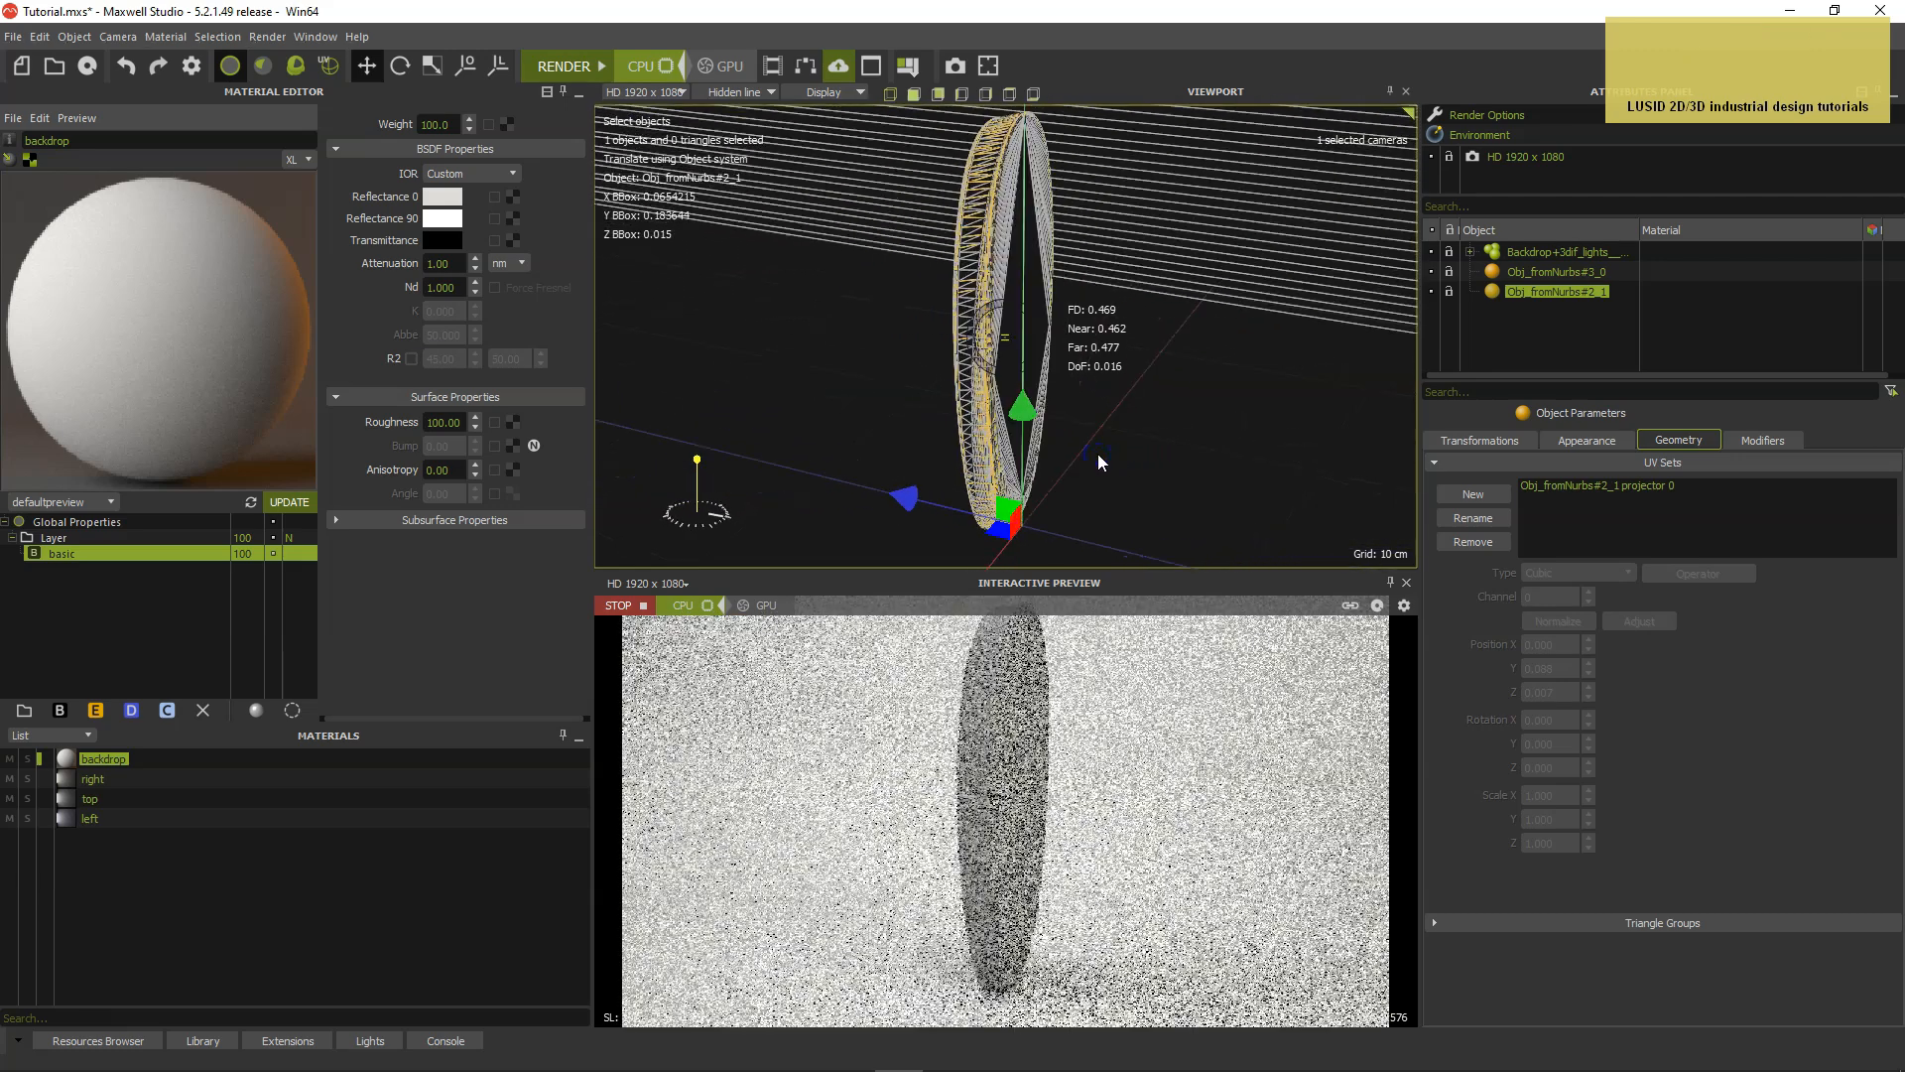
Rotate both imported brush objects, Obj_fromNurbs#3_0 and Obj_fromNurbs#2_1, to -90 degrees about the X axis.
left_click(1493, 275, "shift")
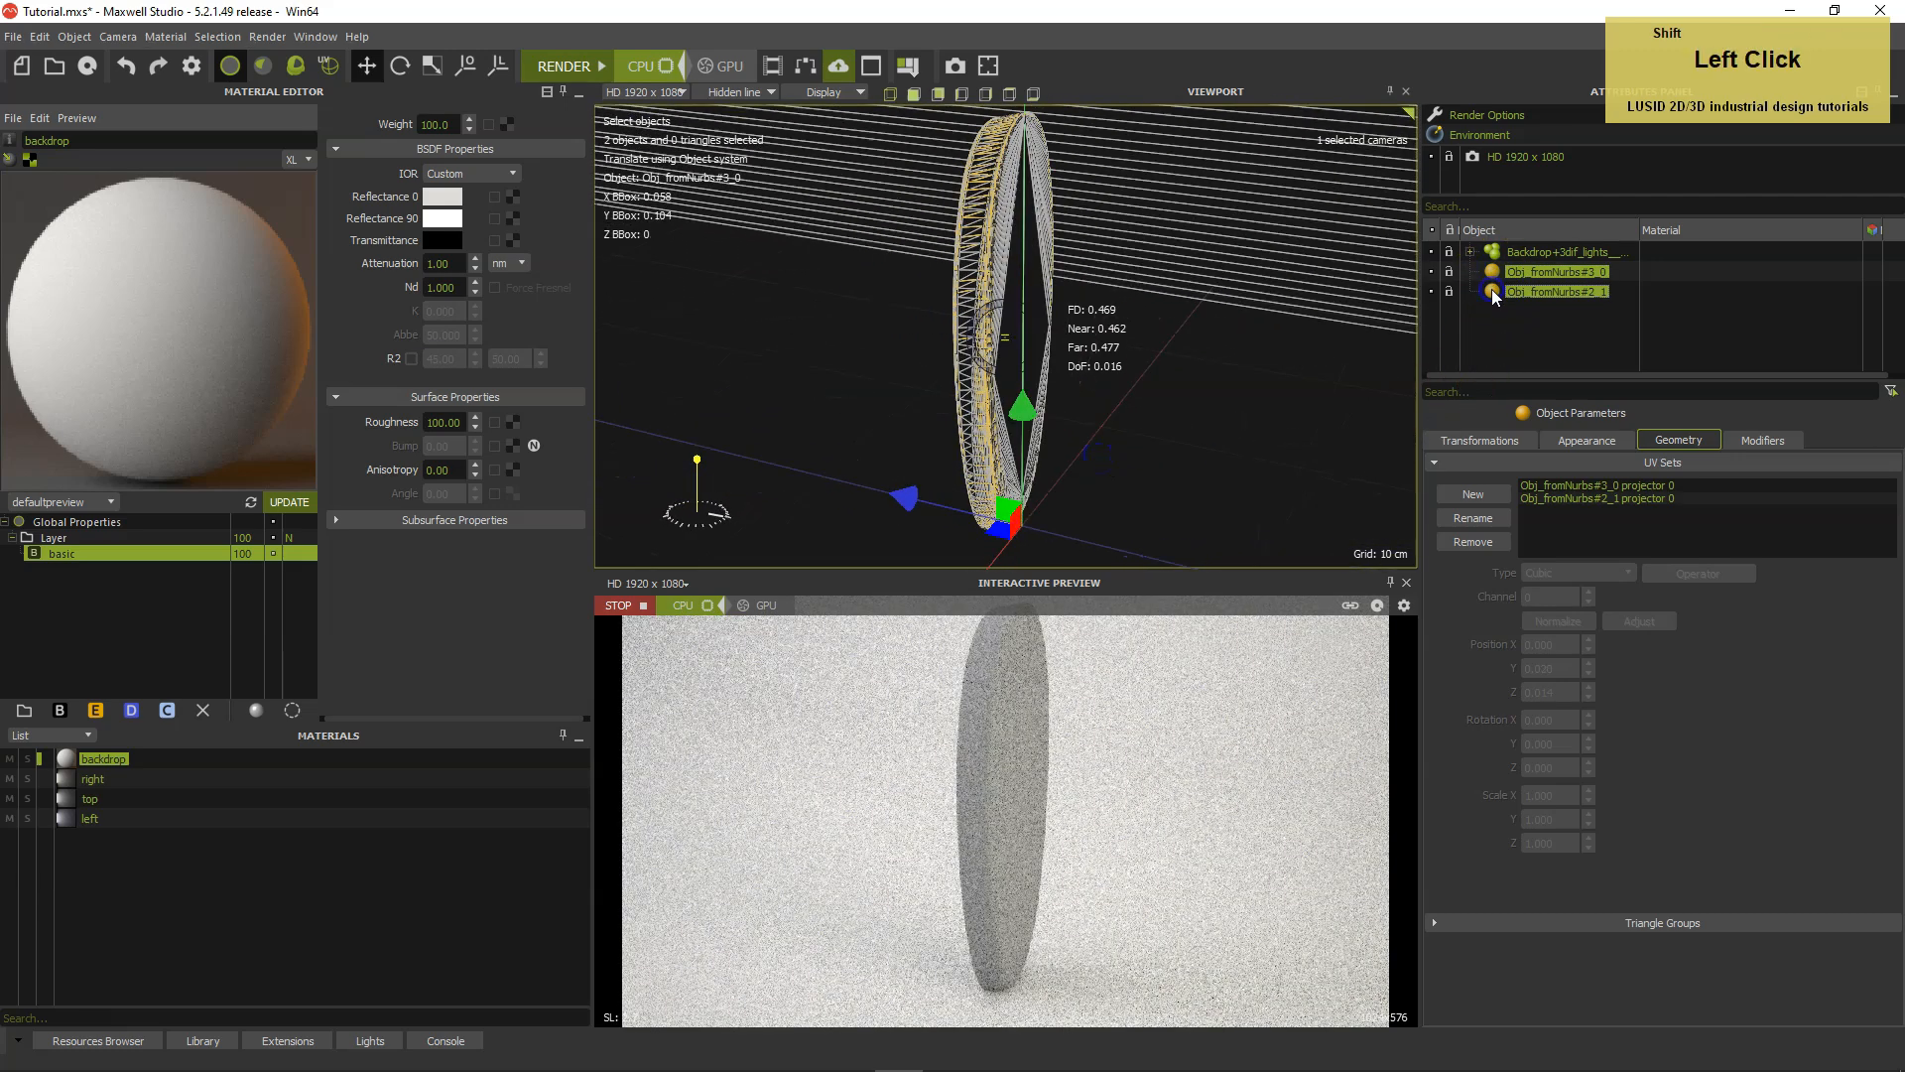
left_click(1473, 437)
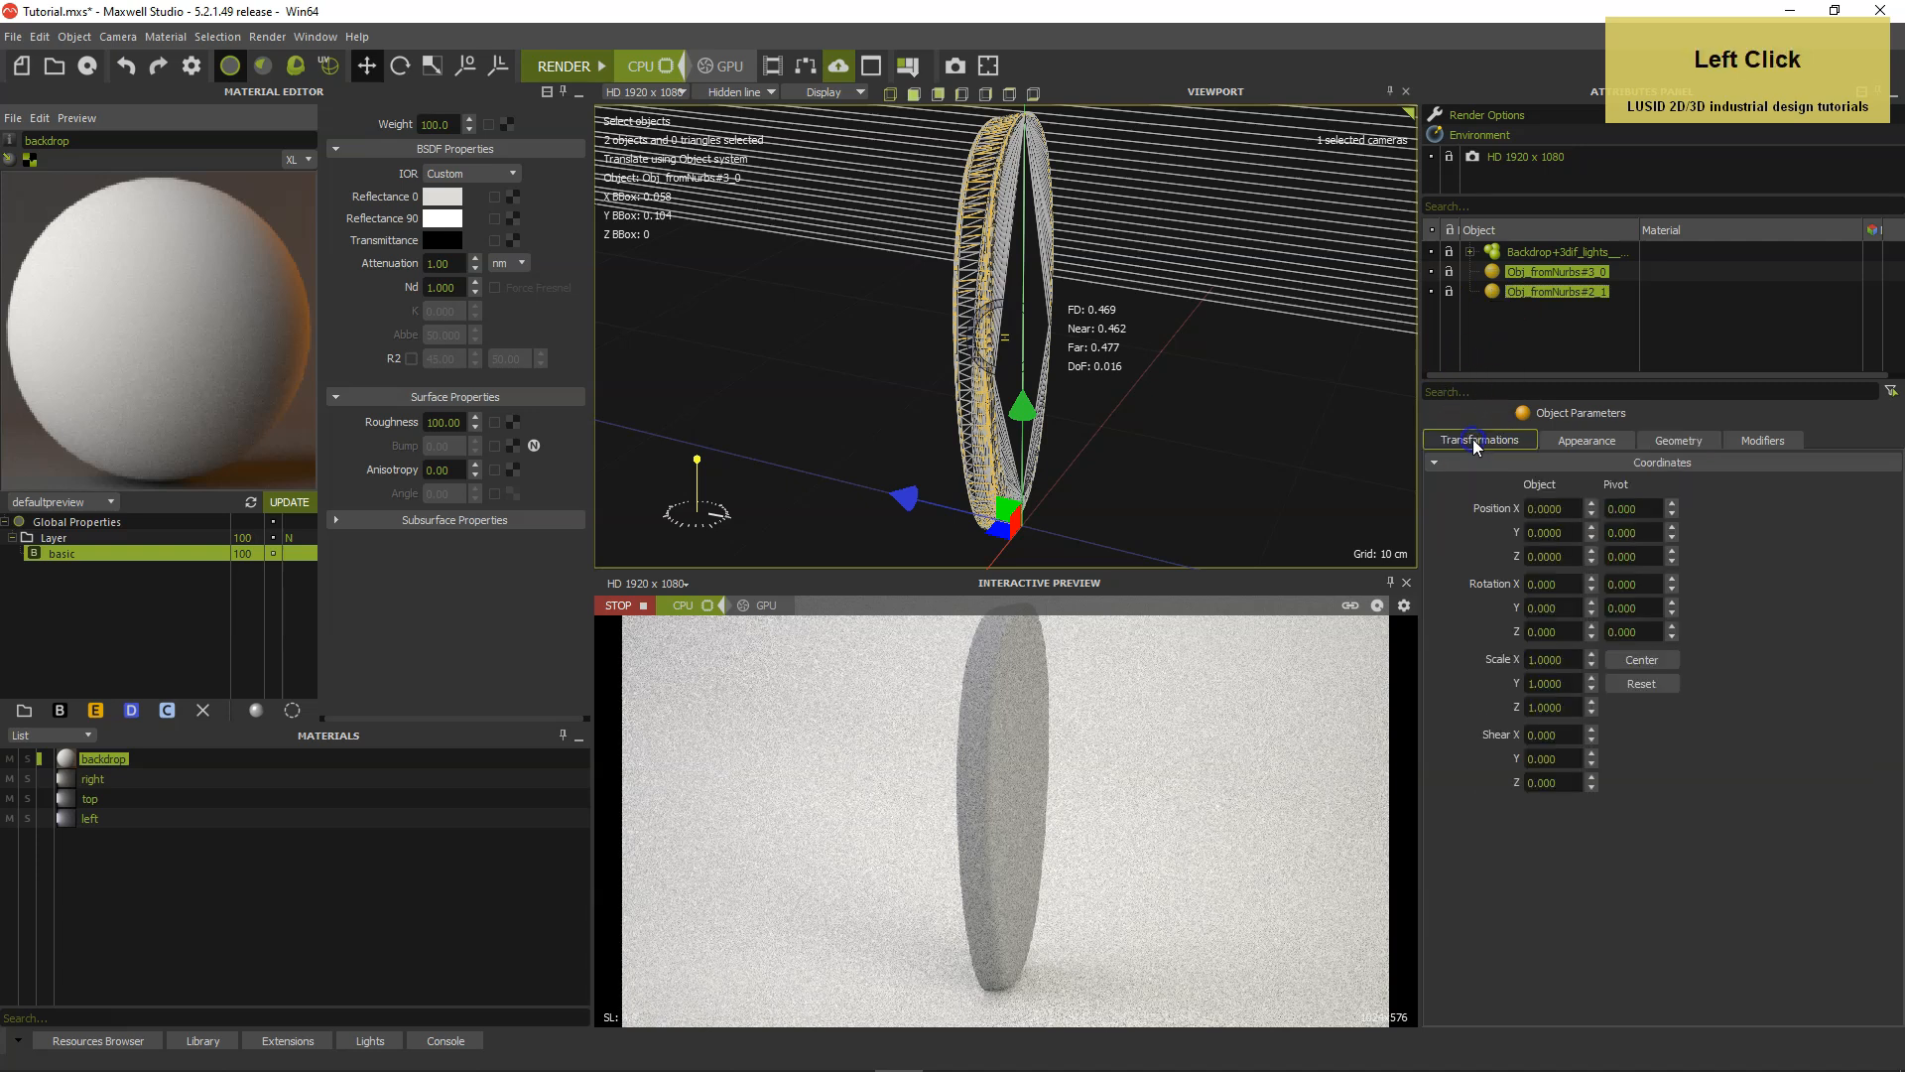
left_click_drag(1567, 583, 1521, 584)
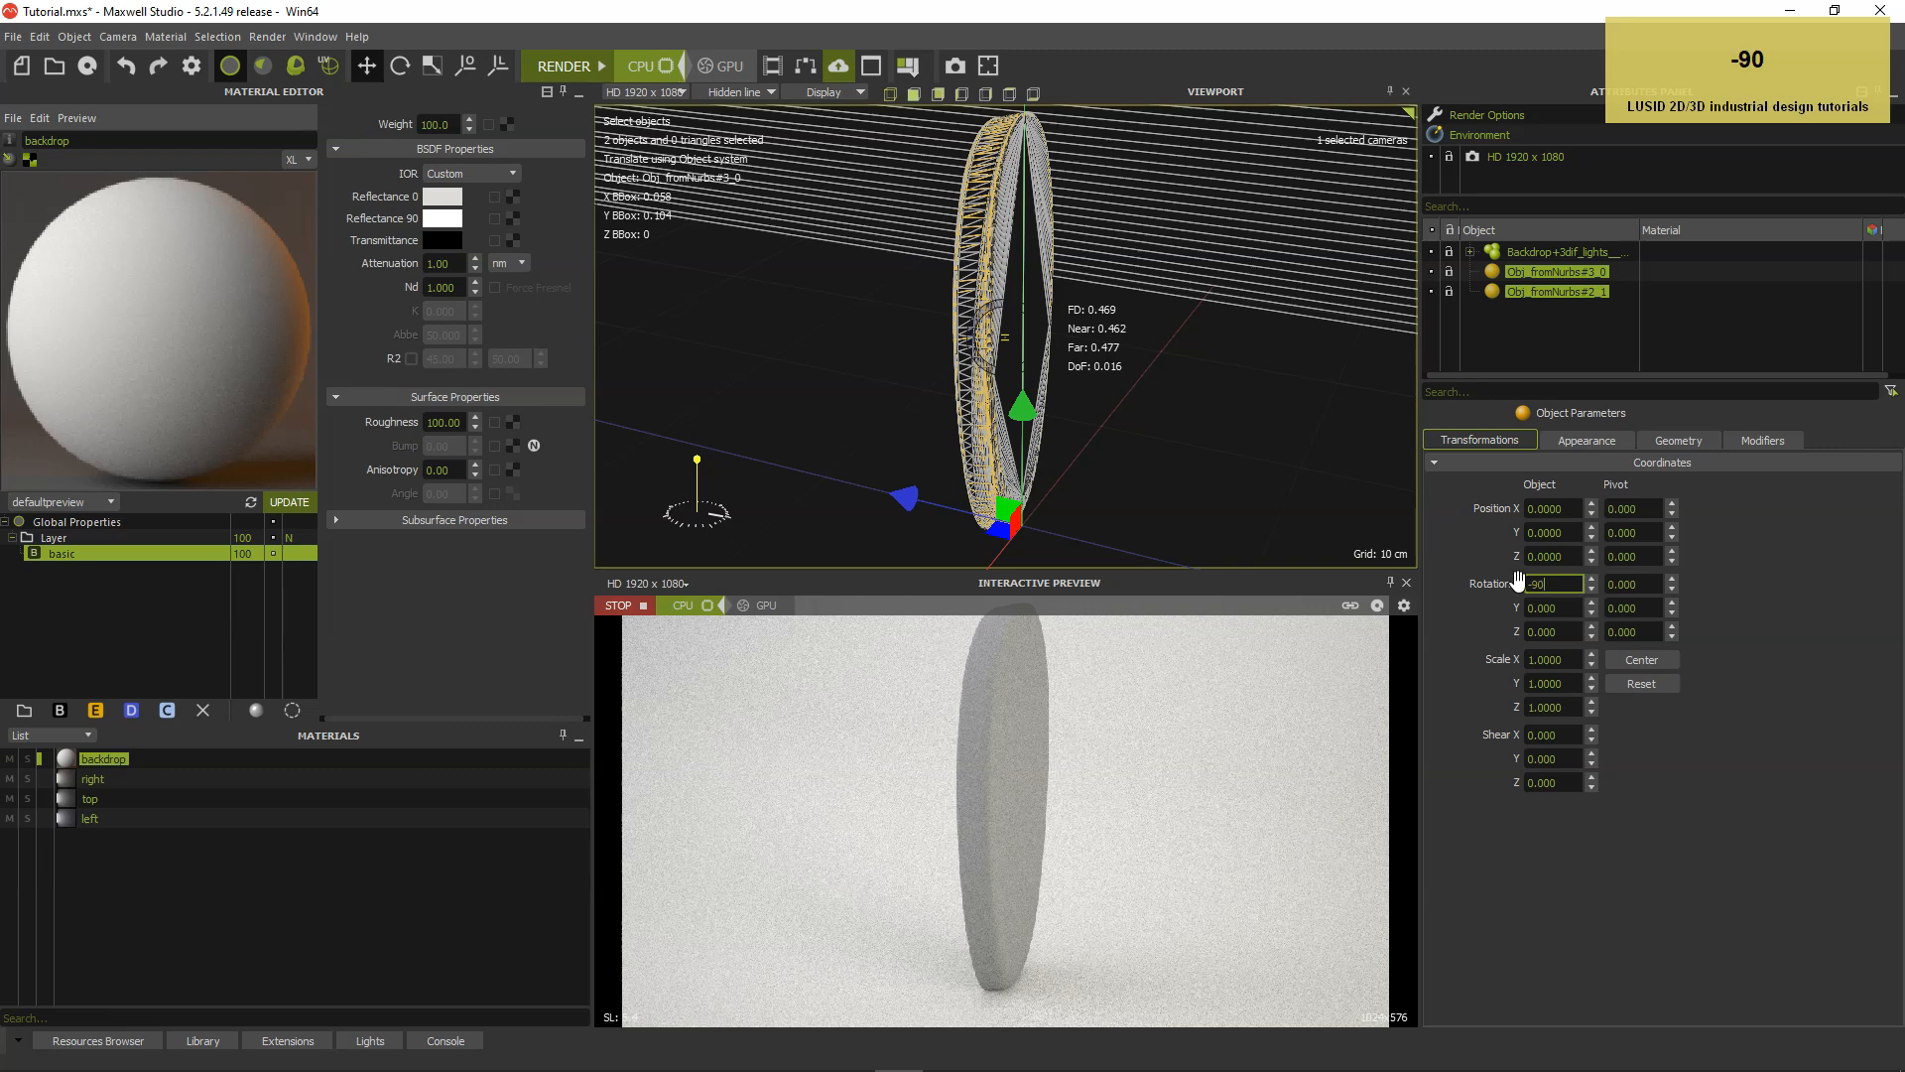
type("-90")
key("Return")
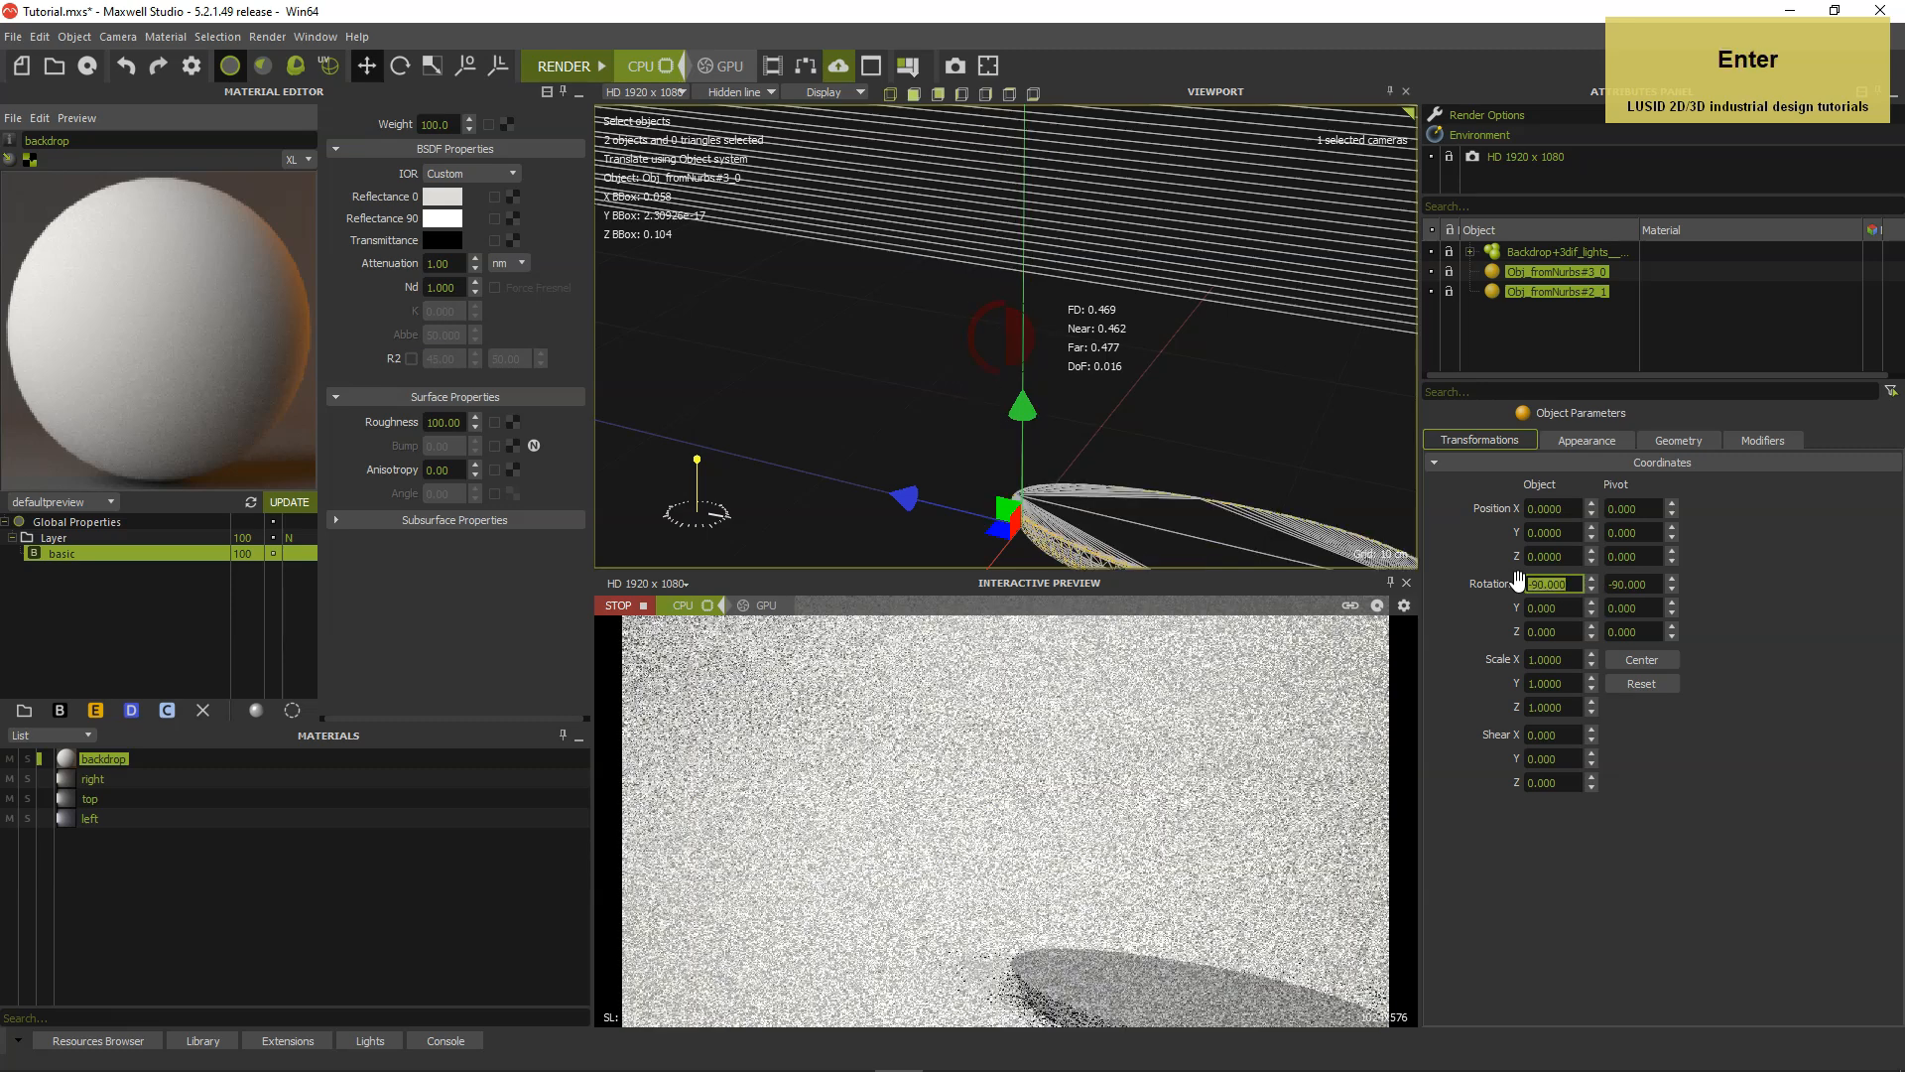
key("Tab")
left_click(1449, 576)
Point the camera at the two selected brush objects so they are framed in the view.
right_click(1231, 554)
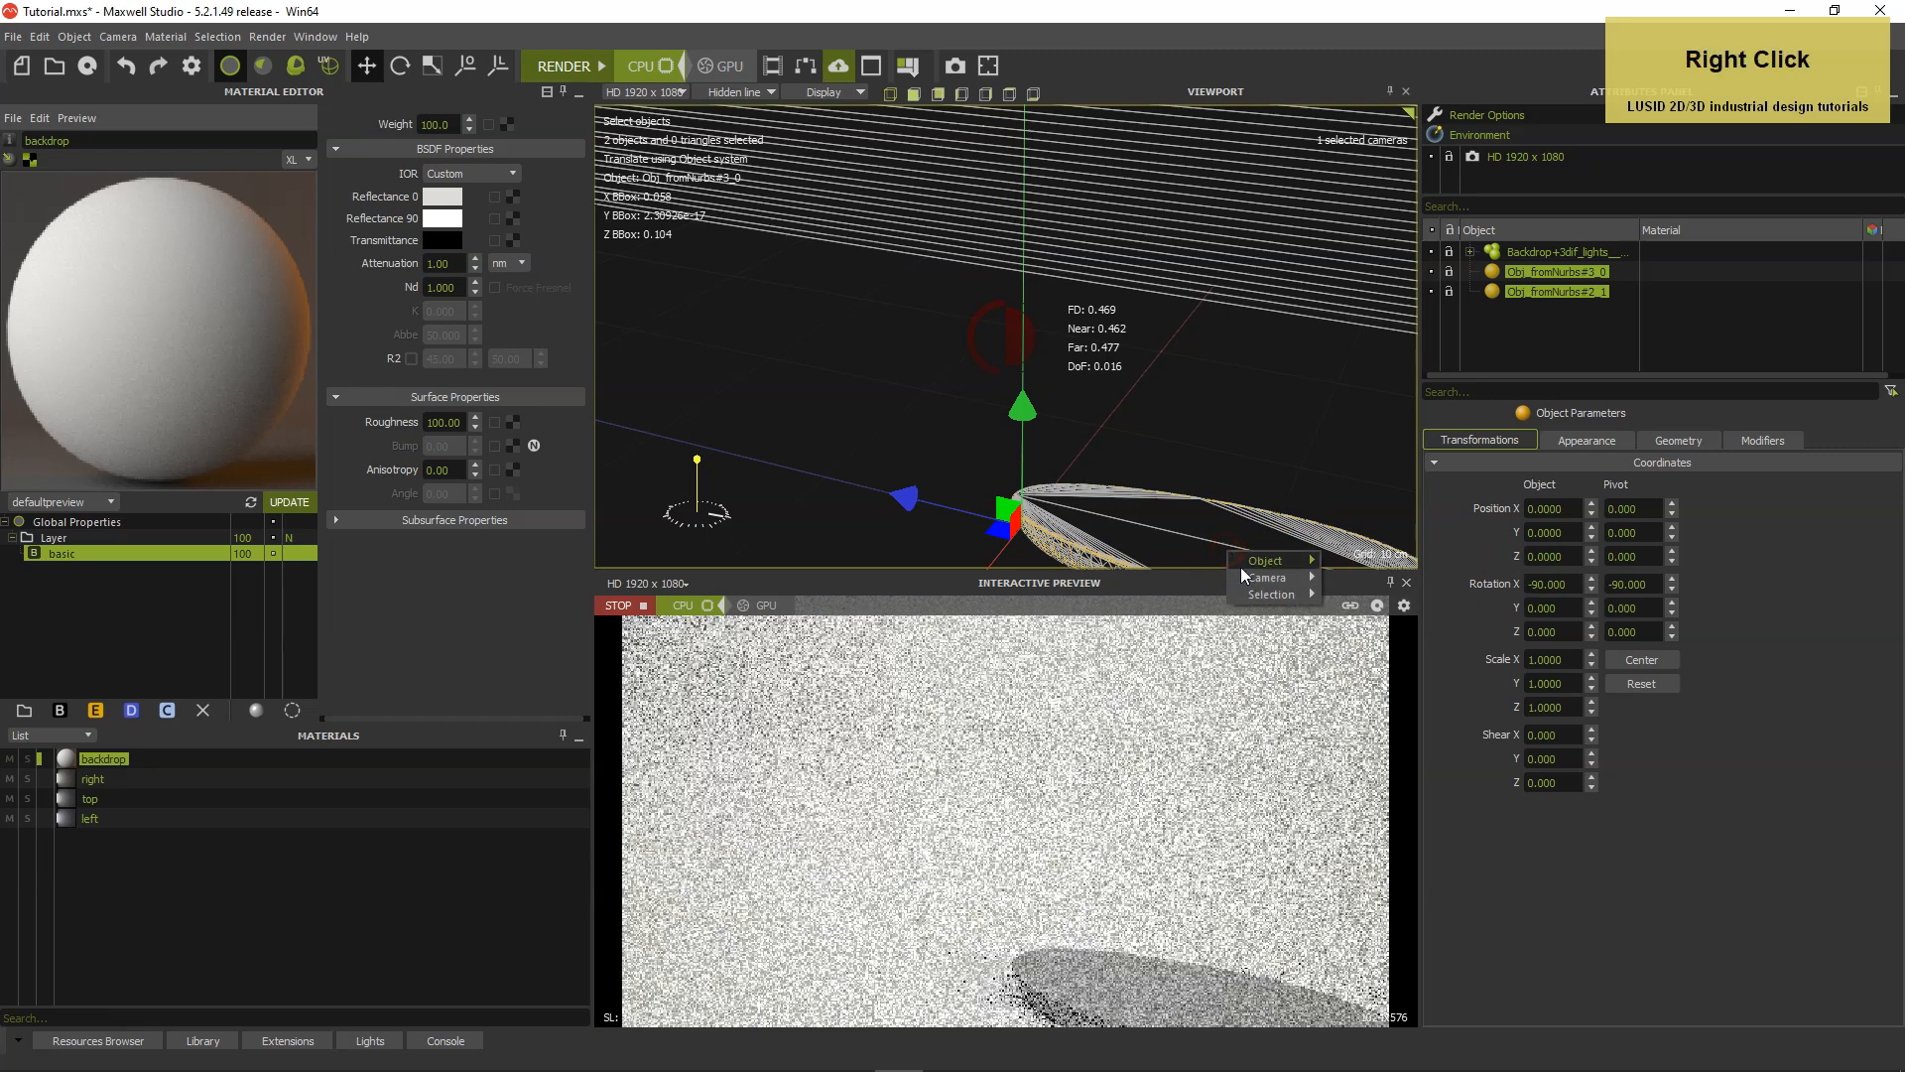
mouse_move(1256, 582)
left_click(1383, 659)
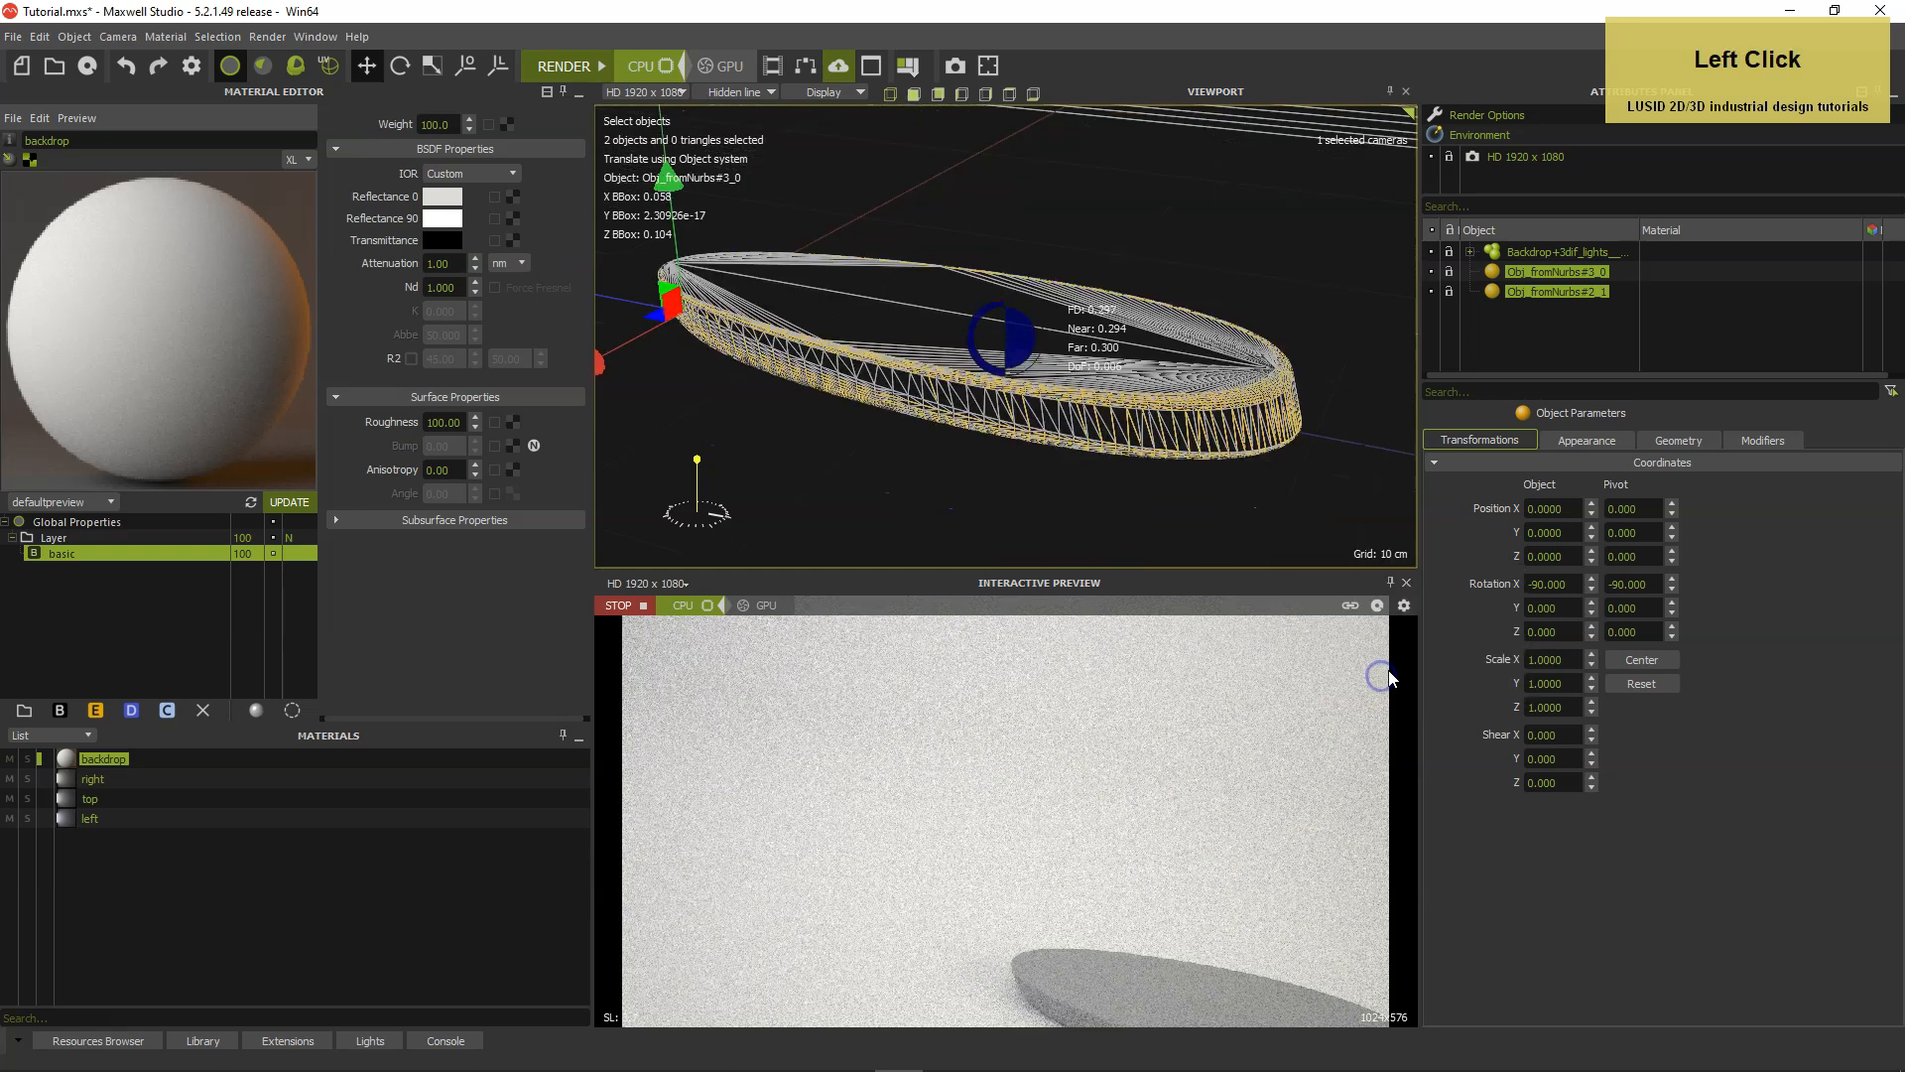
Reset the pivot of both selected brush objects and adjust the camera so the whole brush body is framed.
left_click(1642, 683)
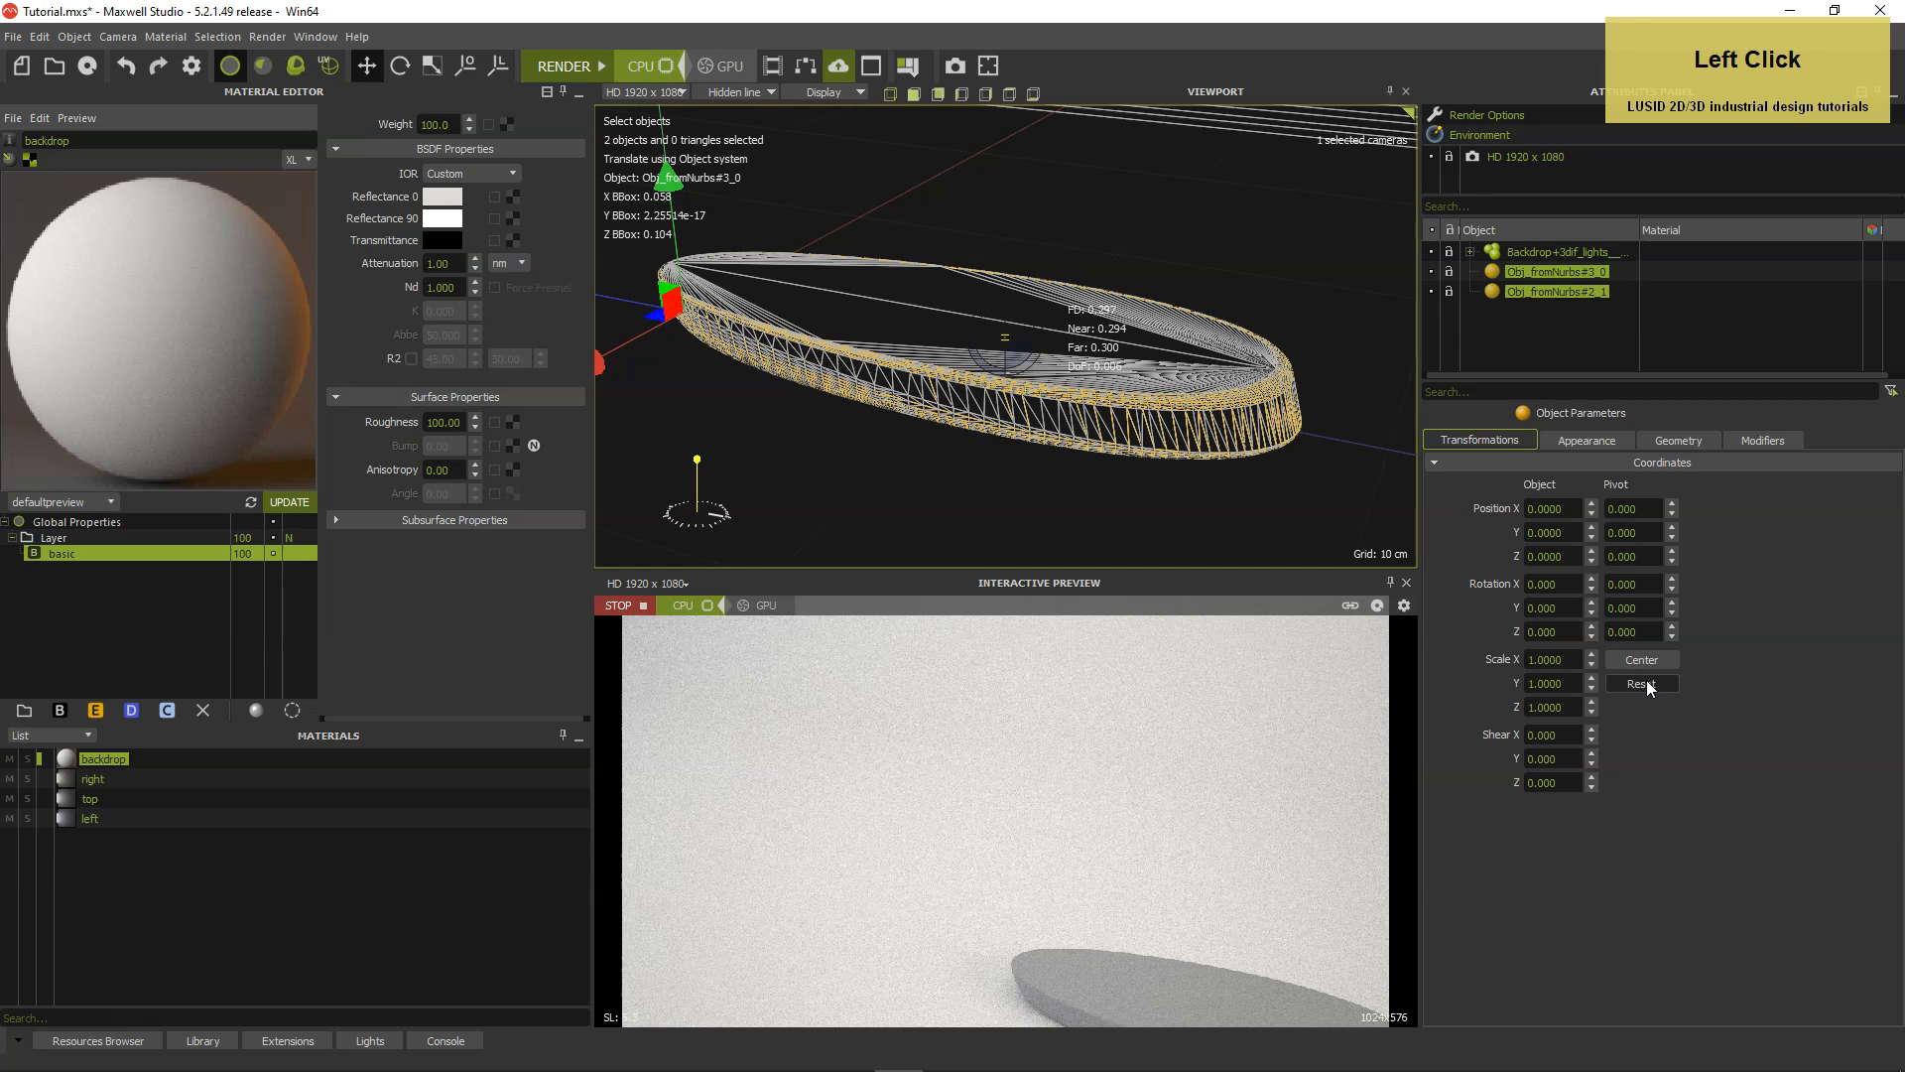
left_click_drag(1076, 469, 1095, 488, "alt")
middle_click_drag(1095, 489, 1120, 498, "alt")
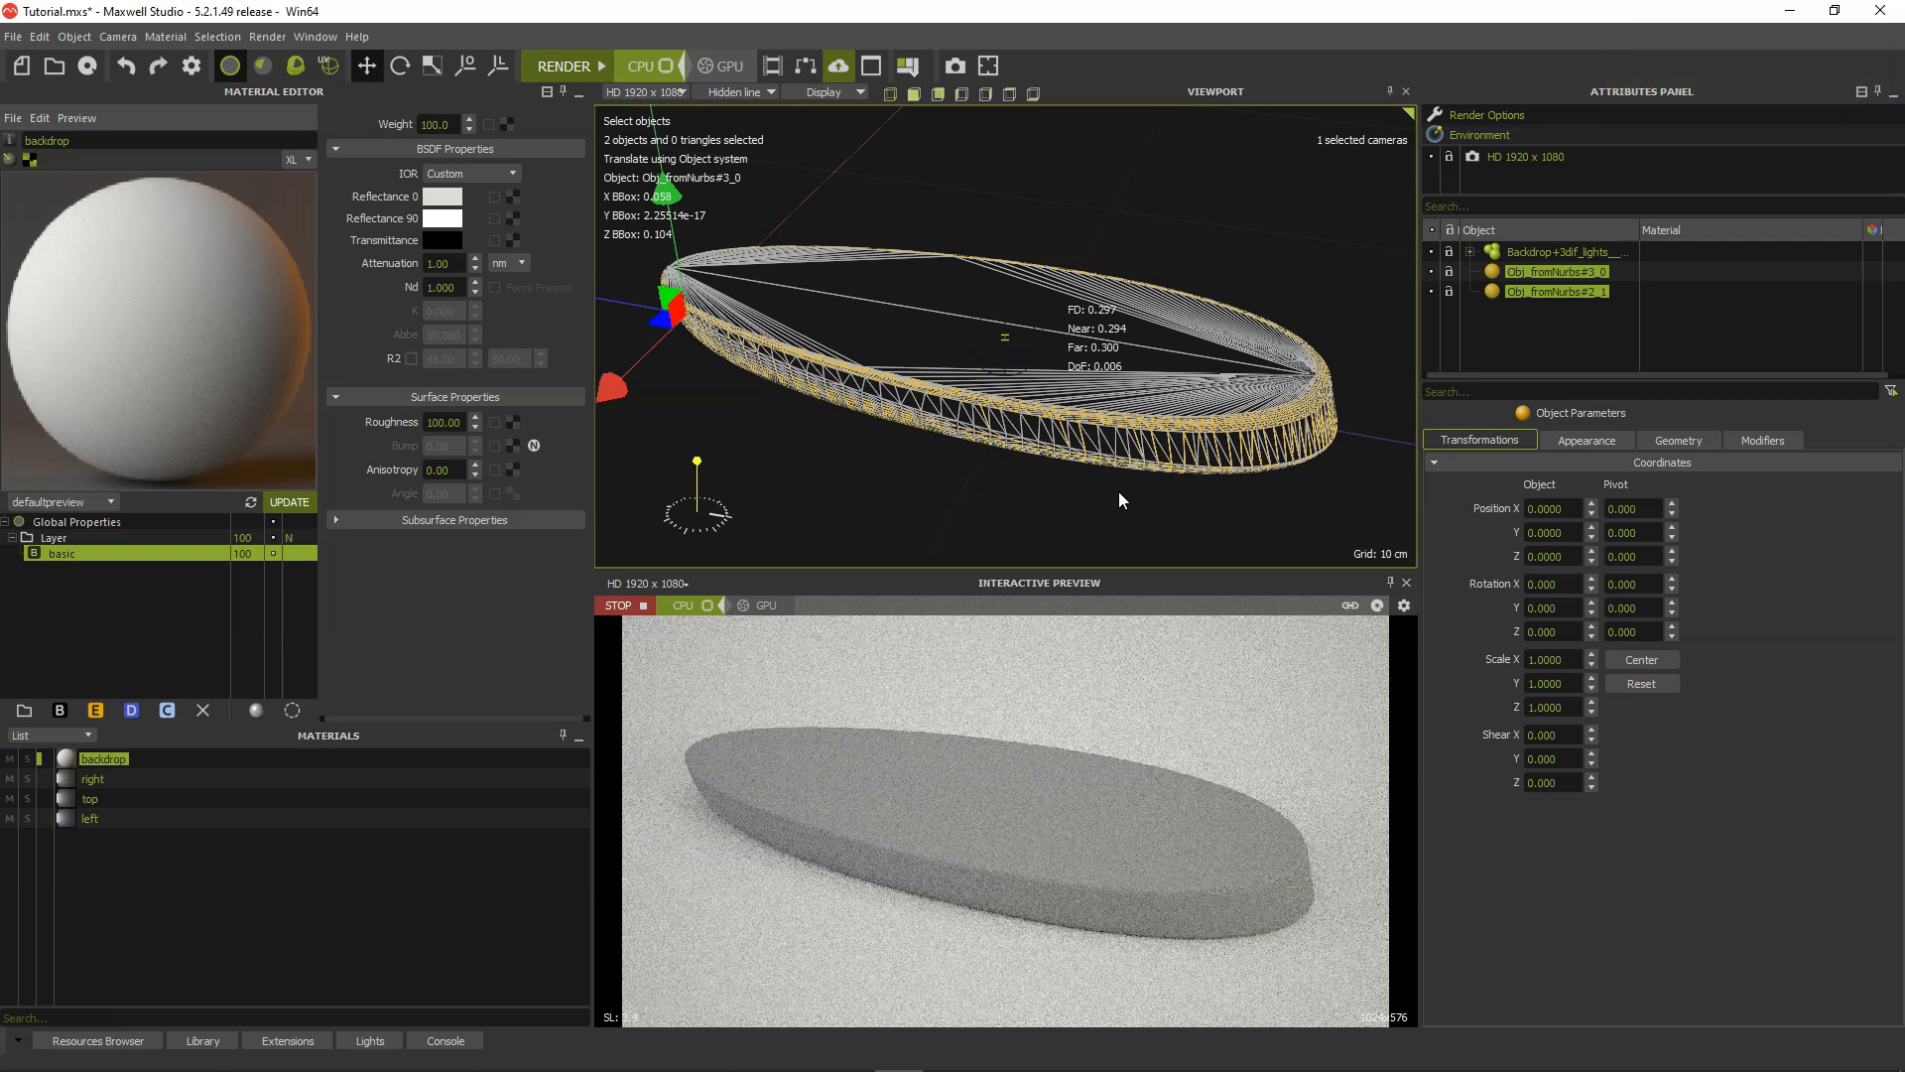
Identify Obj_fromNurbs#2_1 by briefly toggling its visibility, and rename it Brush.
left_click(1515, 293)
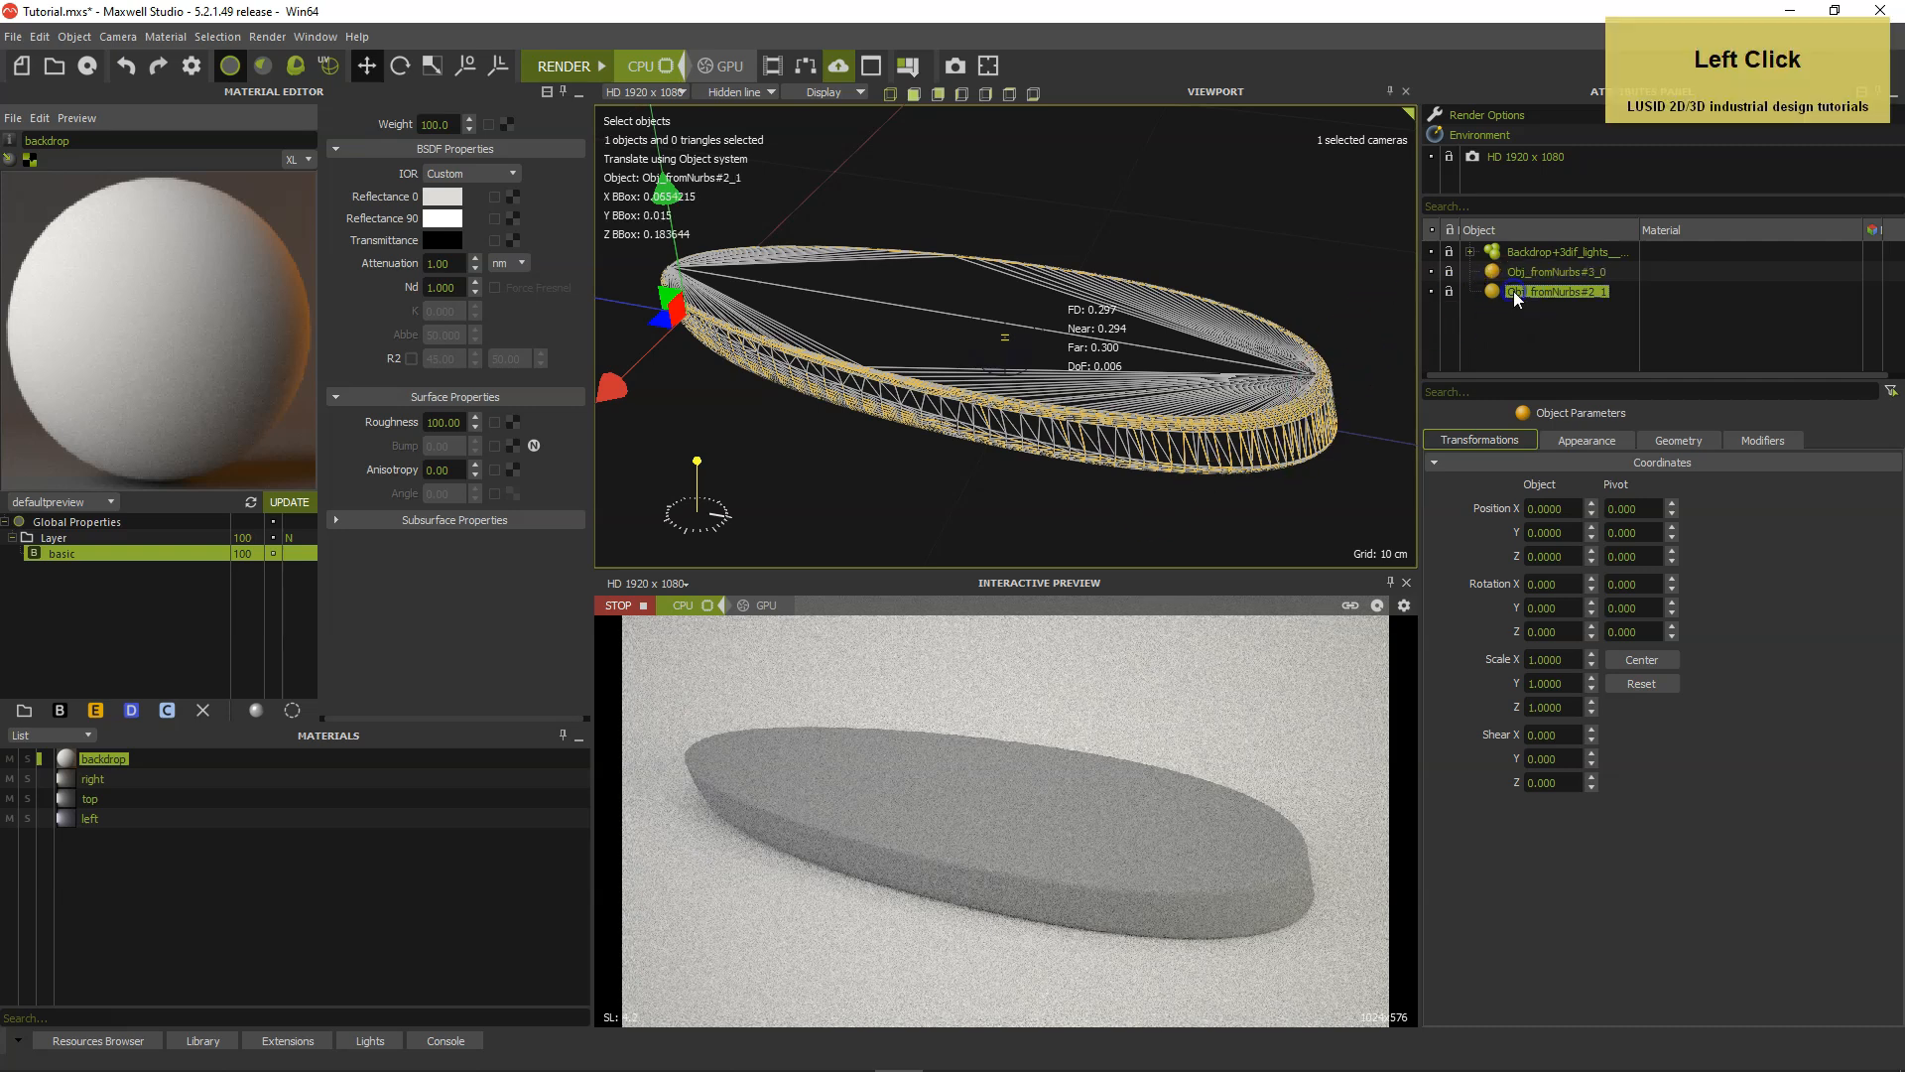
left_click(1433, 292)
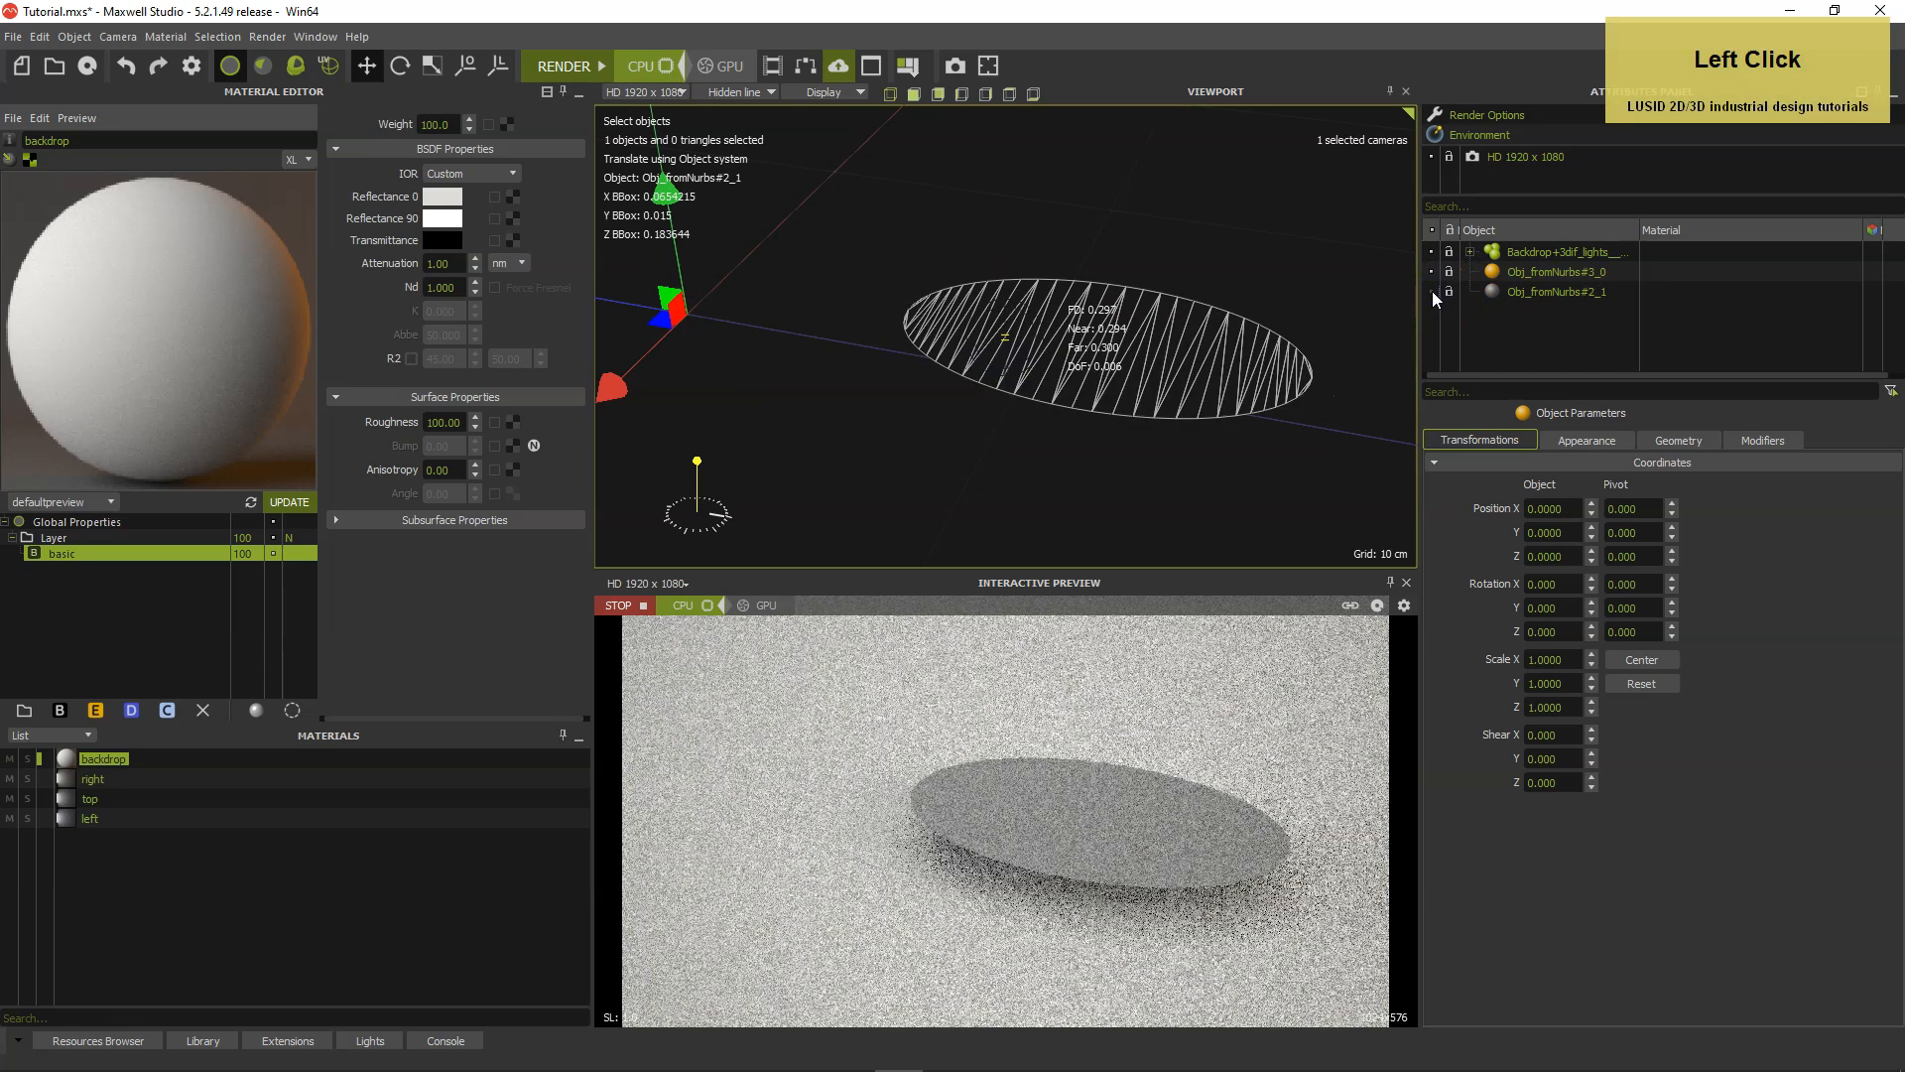
left_click(1432, 292)
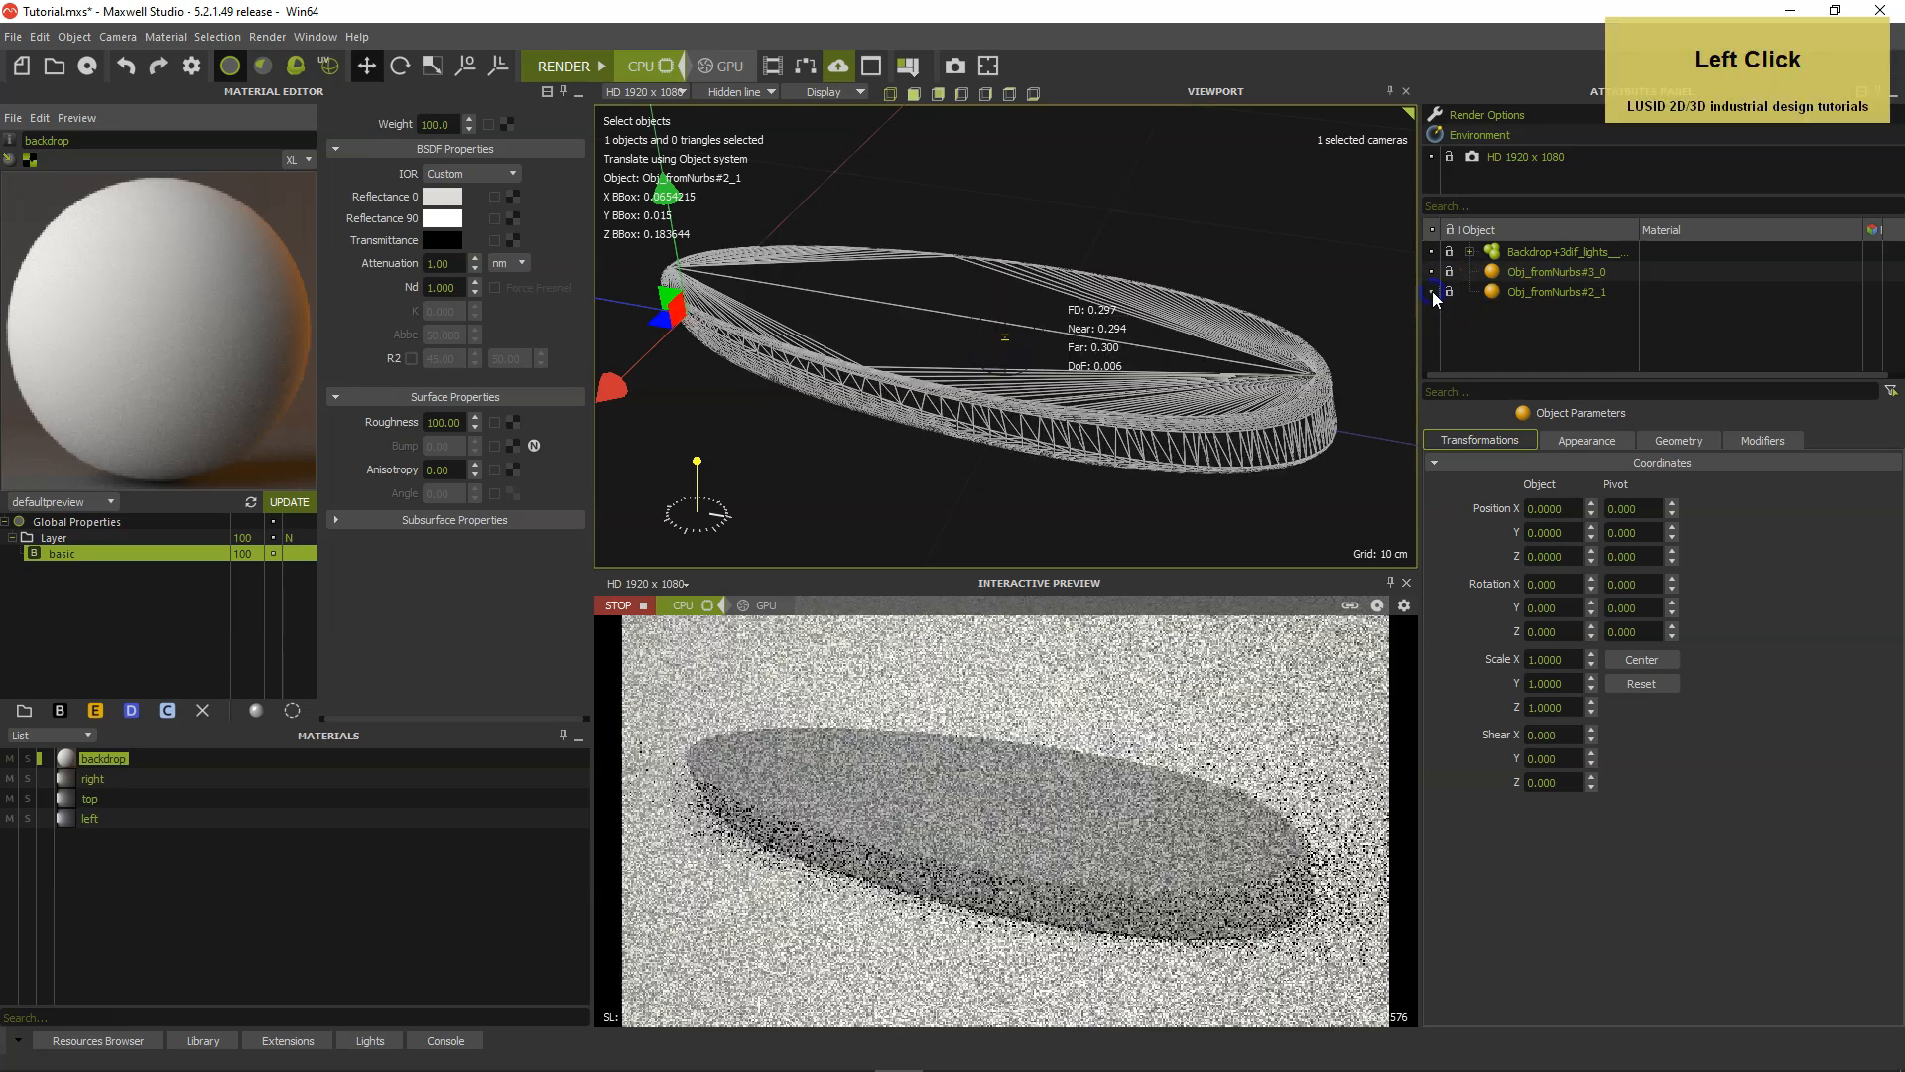
double_click(1519, 290)
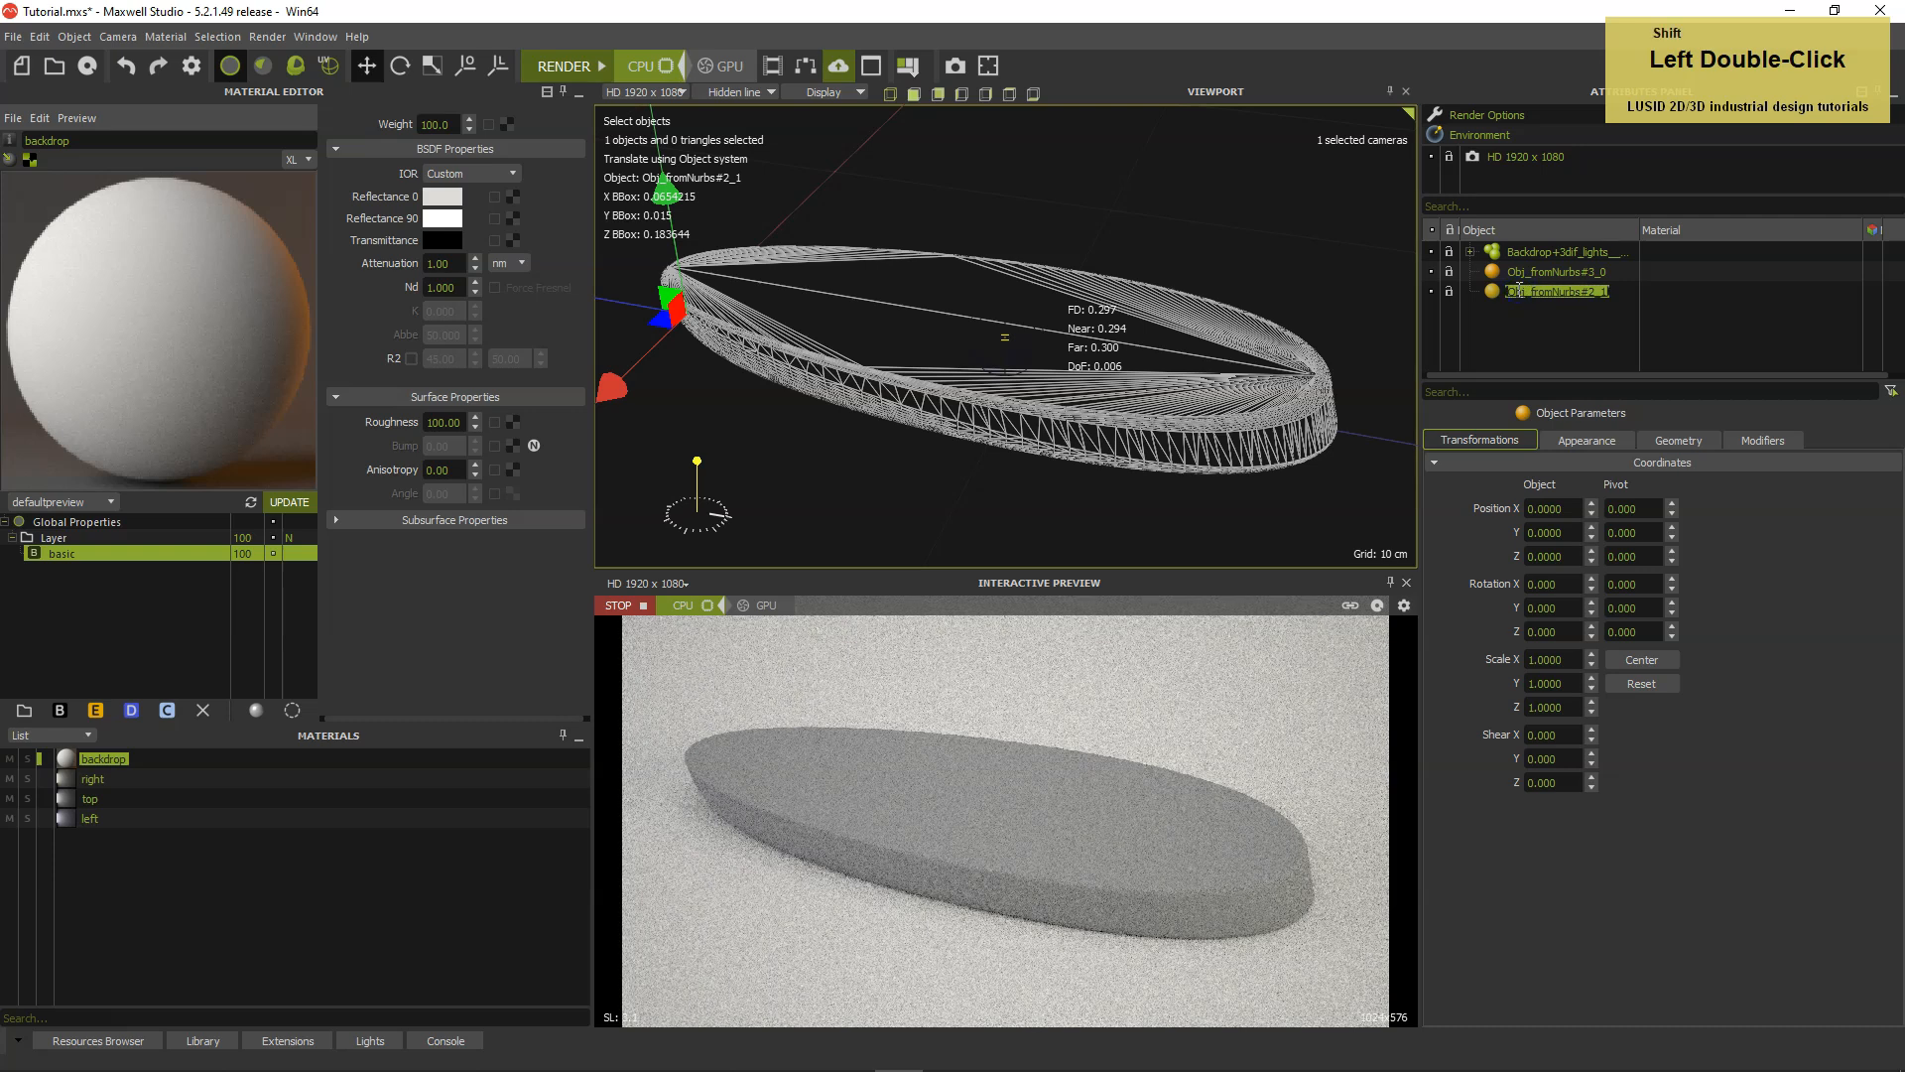
type("Brush")
key("Return")
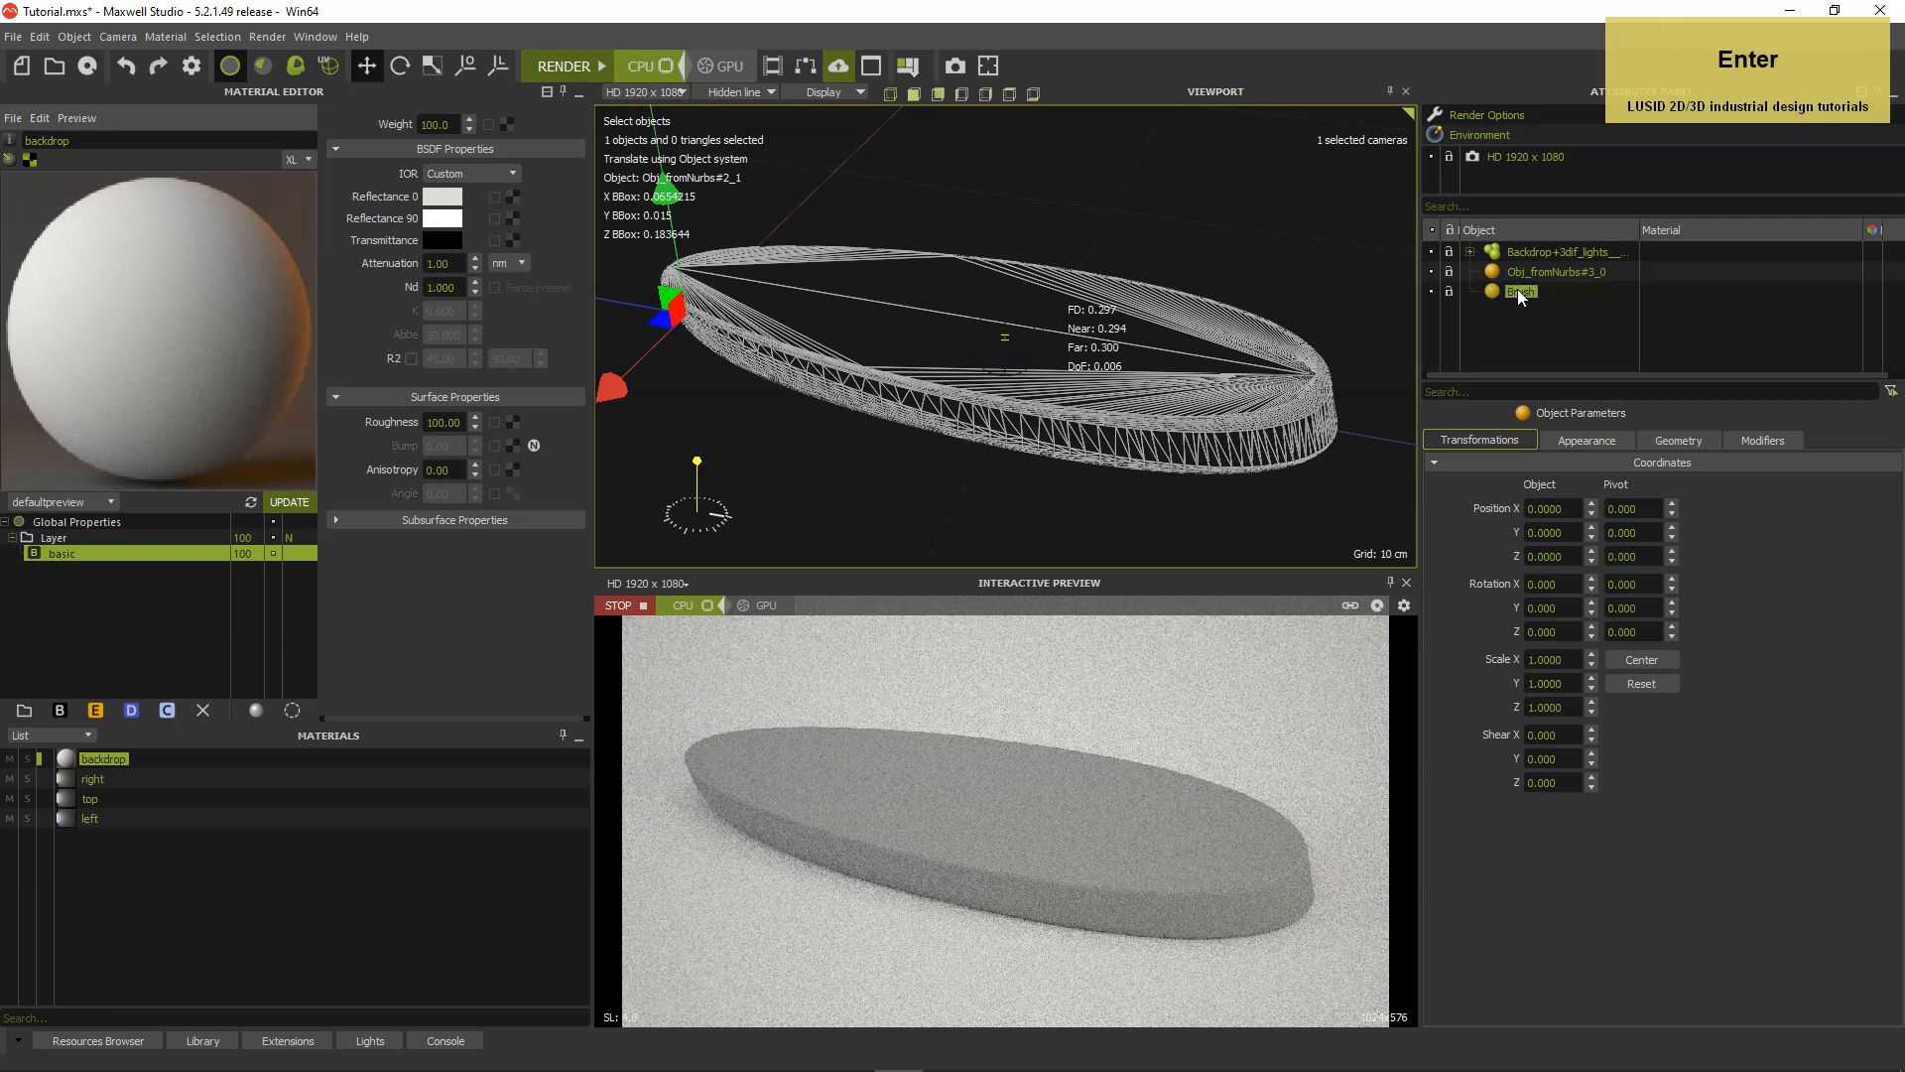
Rename Obj_fromNurbs#3_0 to Bristles and hide it.
double_click(1527, 274)
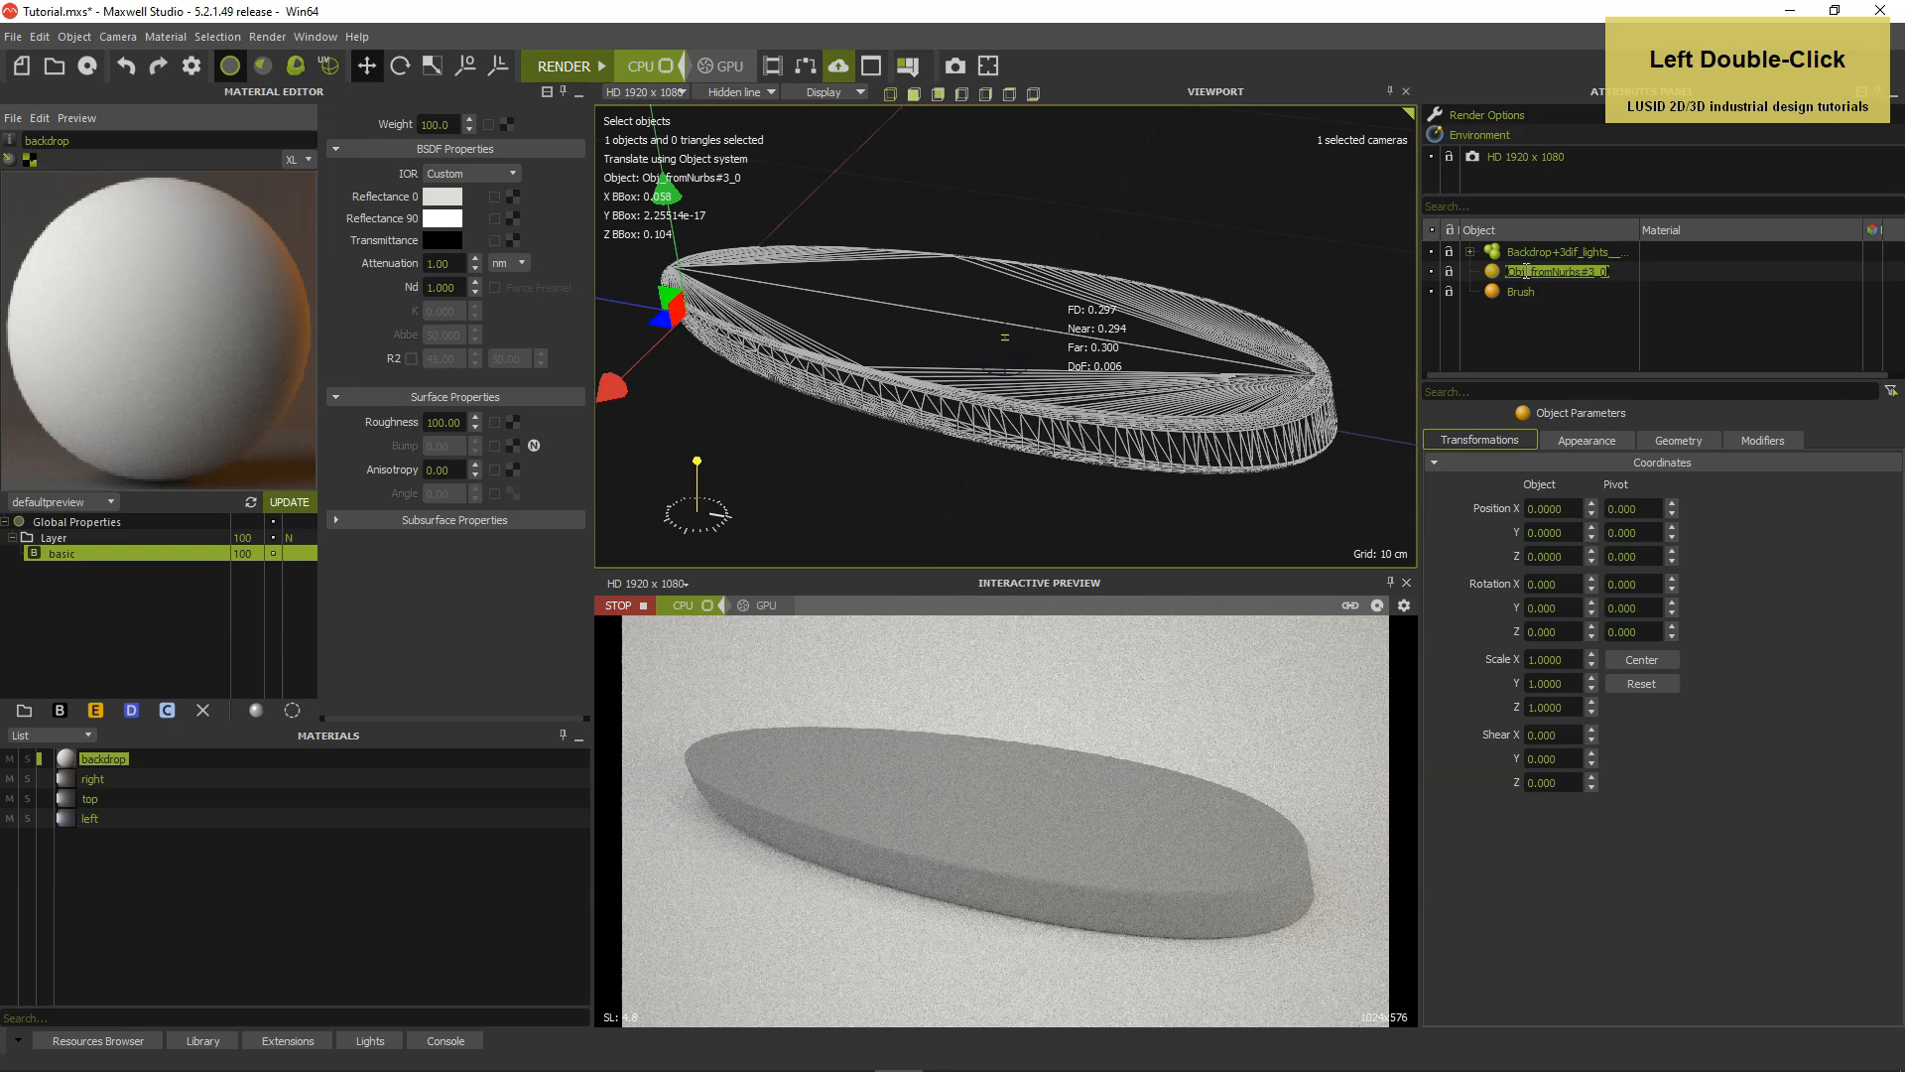
type("Bl")
key("Return")
left_click(1521, 293)
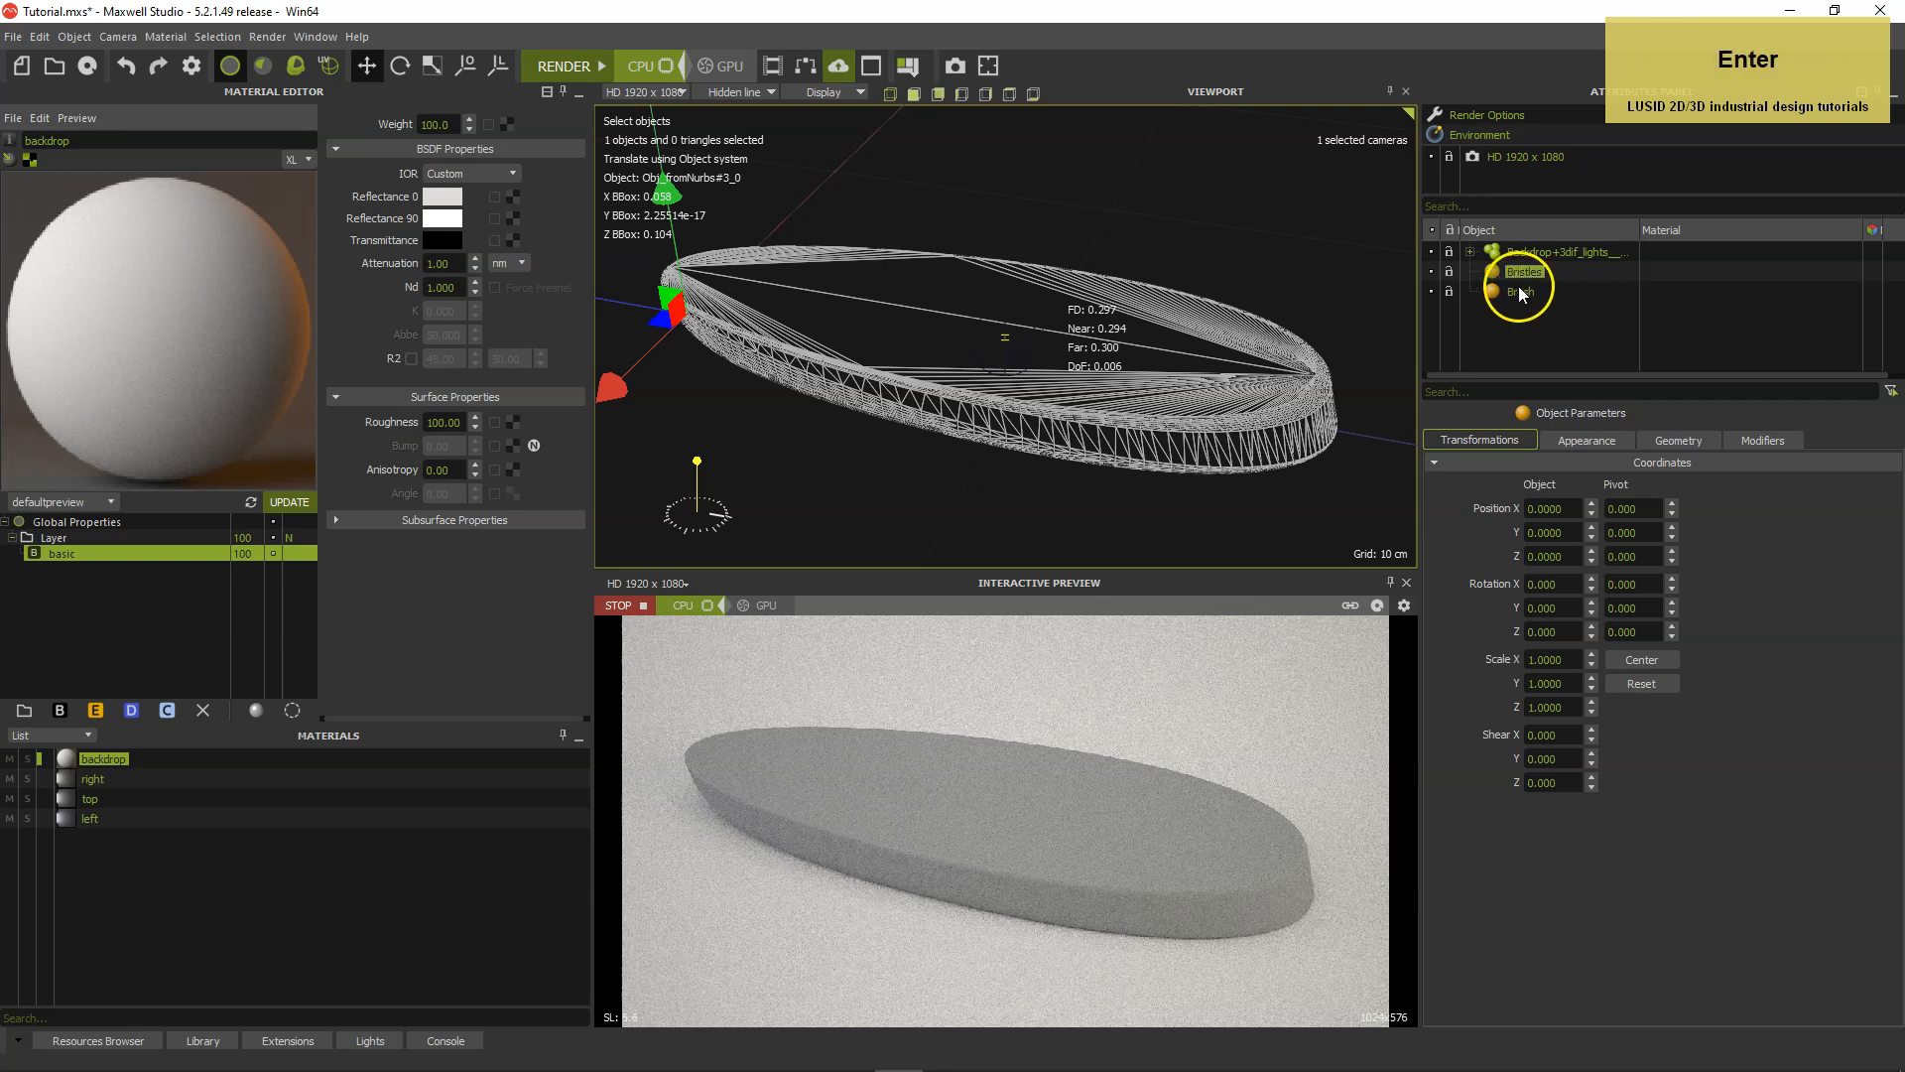
left_click(1432, 272)
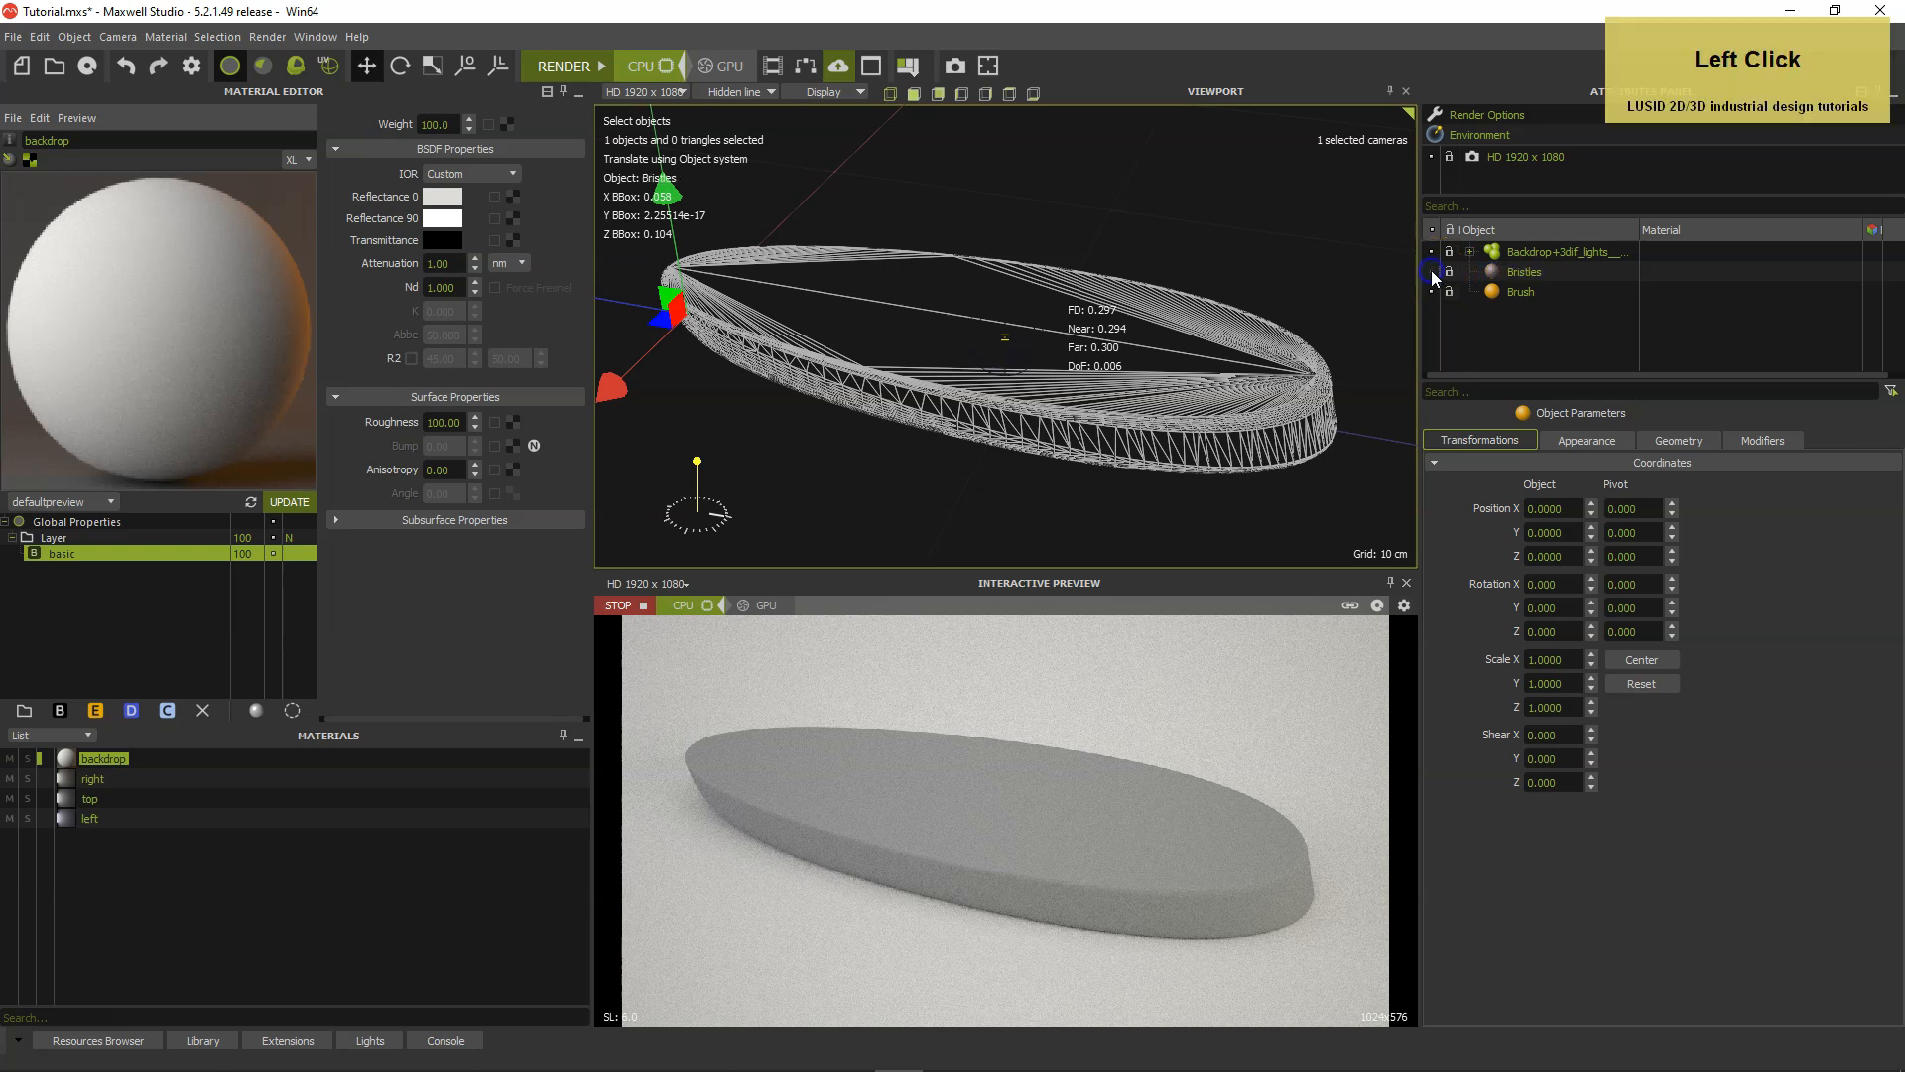
Select the Brush object and set the viewport display mode to Textured decal.
left_click(1497, 288)
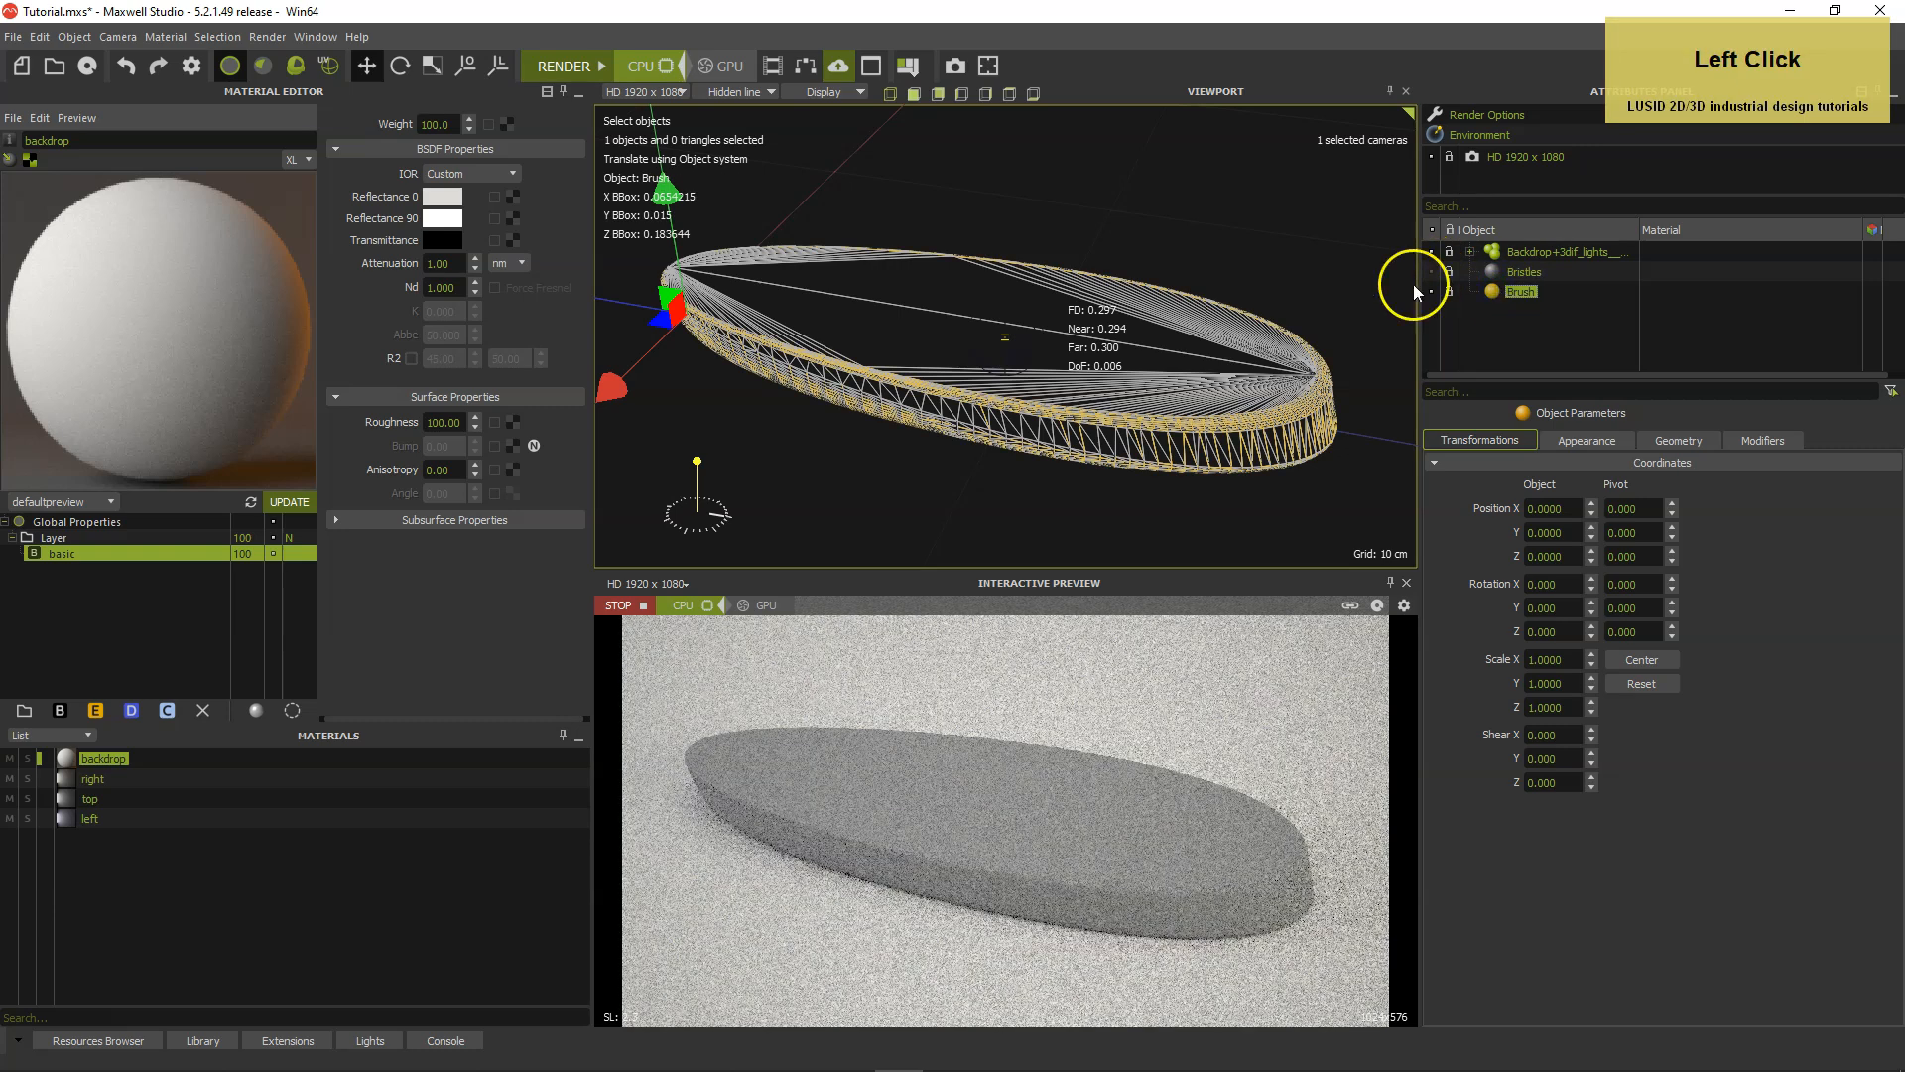
left_click(752, 91)
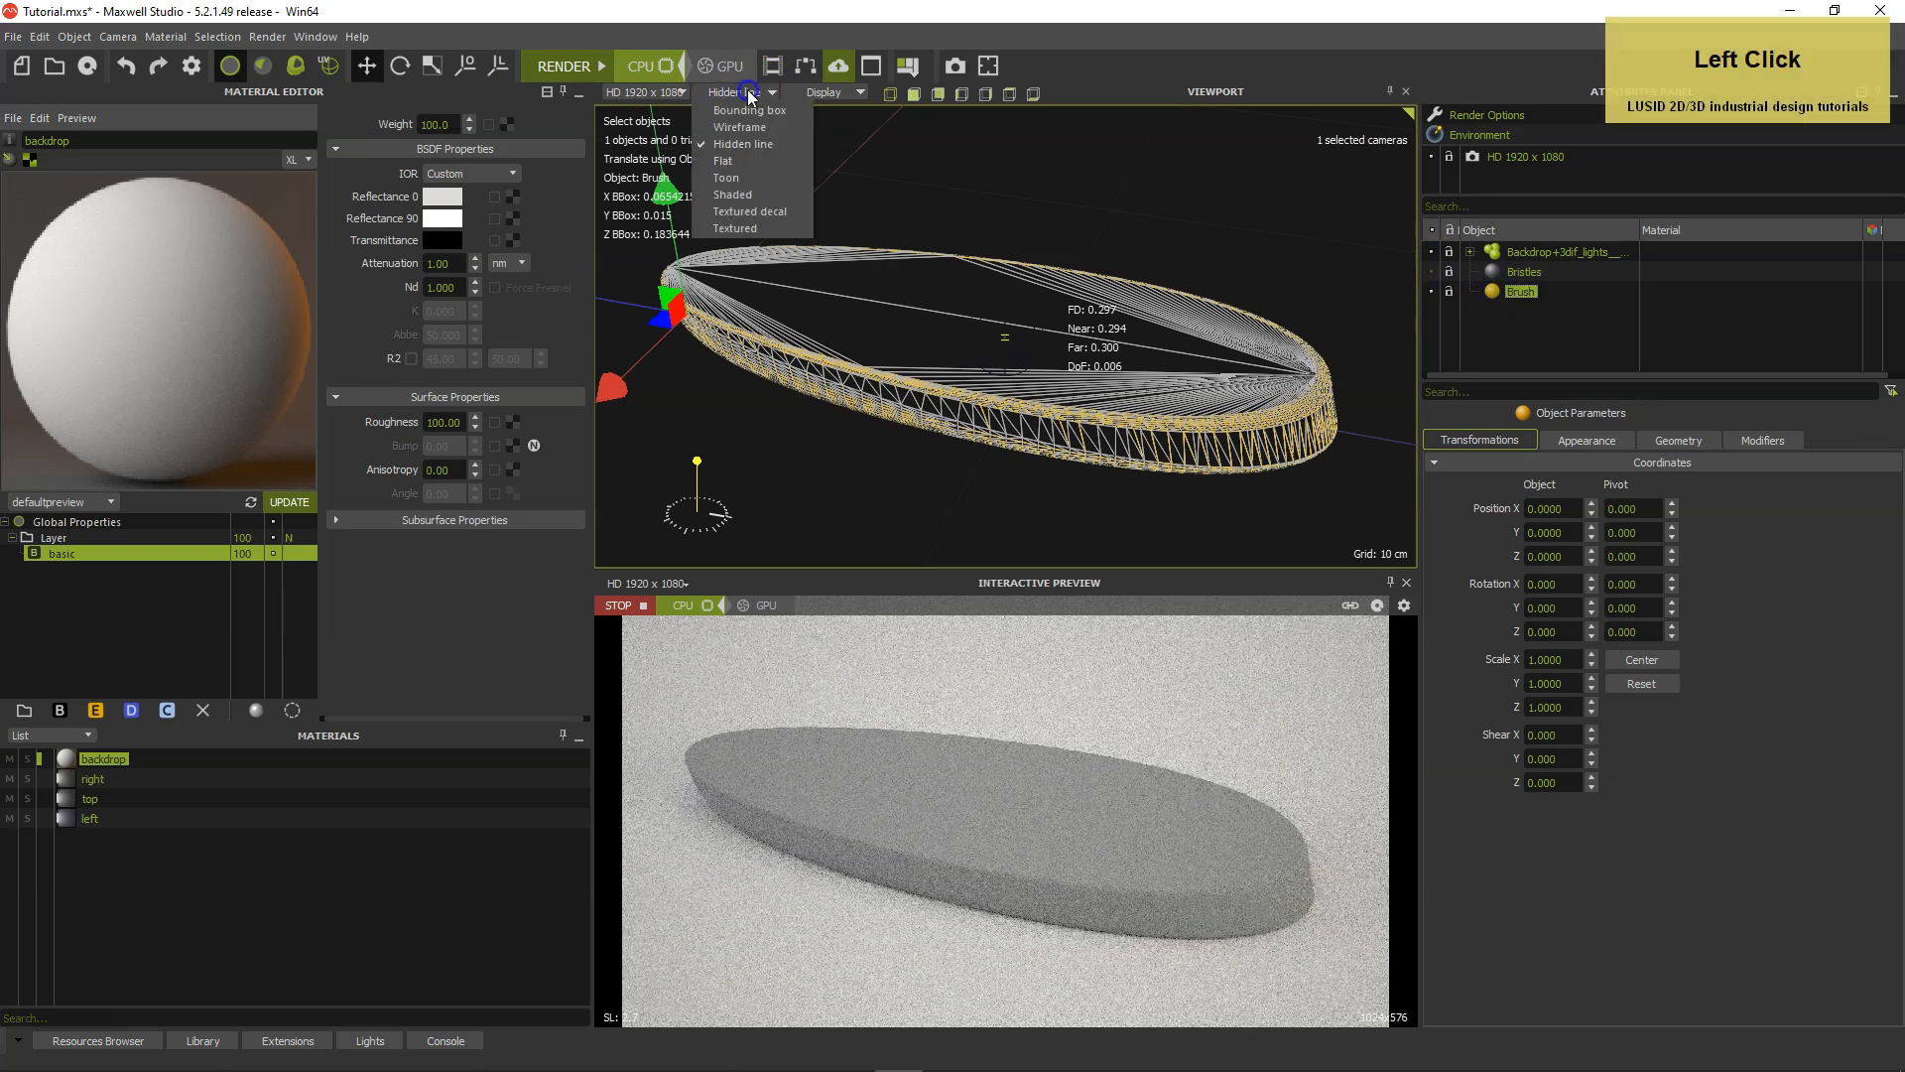
left_click(760, 211)
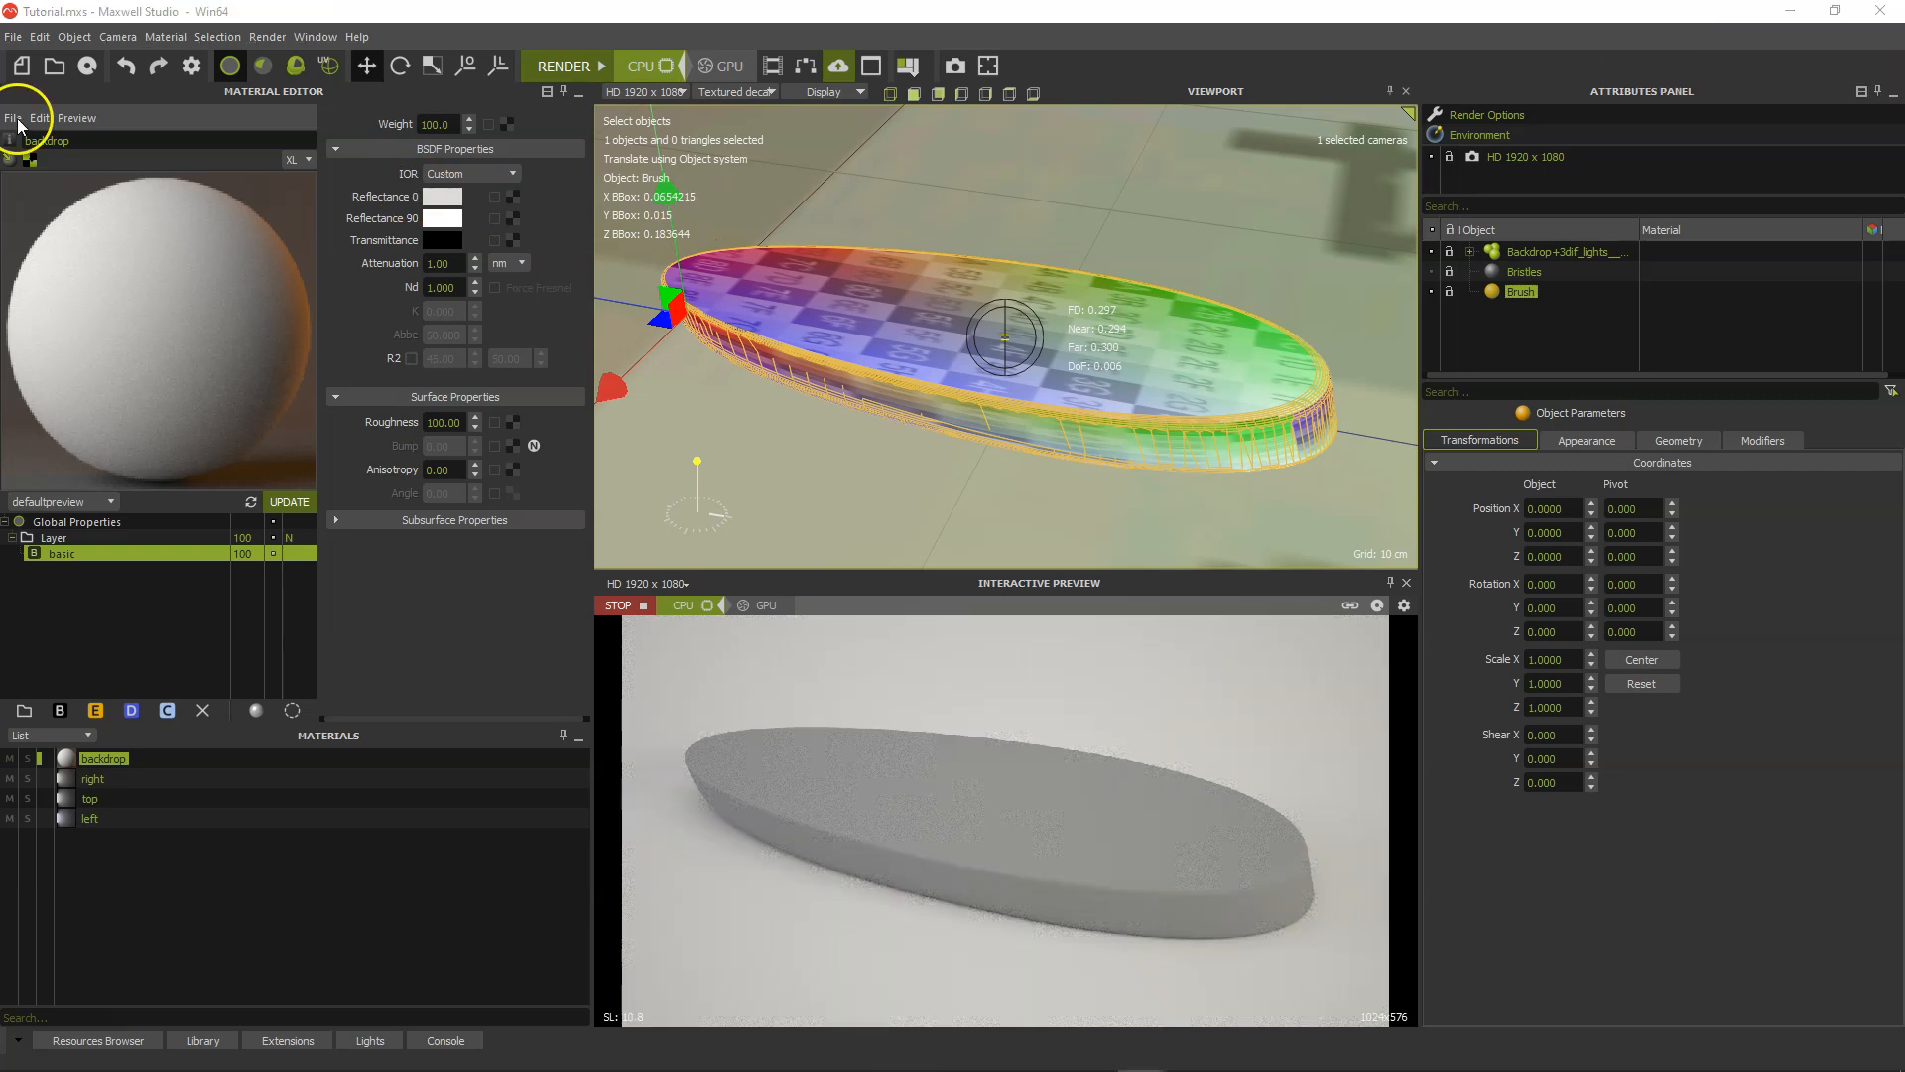
Import the "wood 006 beech 3 300x36cm scratches" material from the Verified folder and embed it in the scene.
left_click(14, 118)
left_click(40, 158)
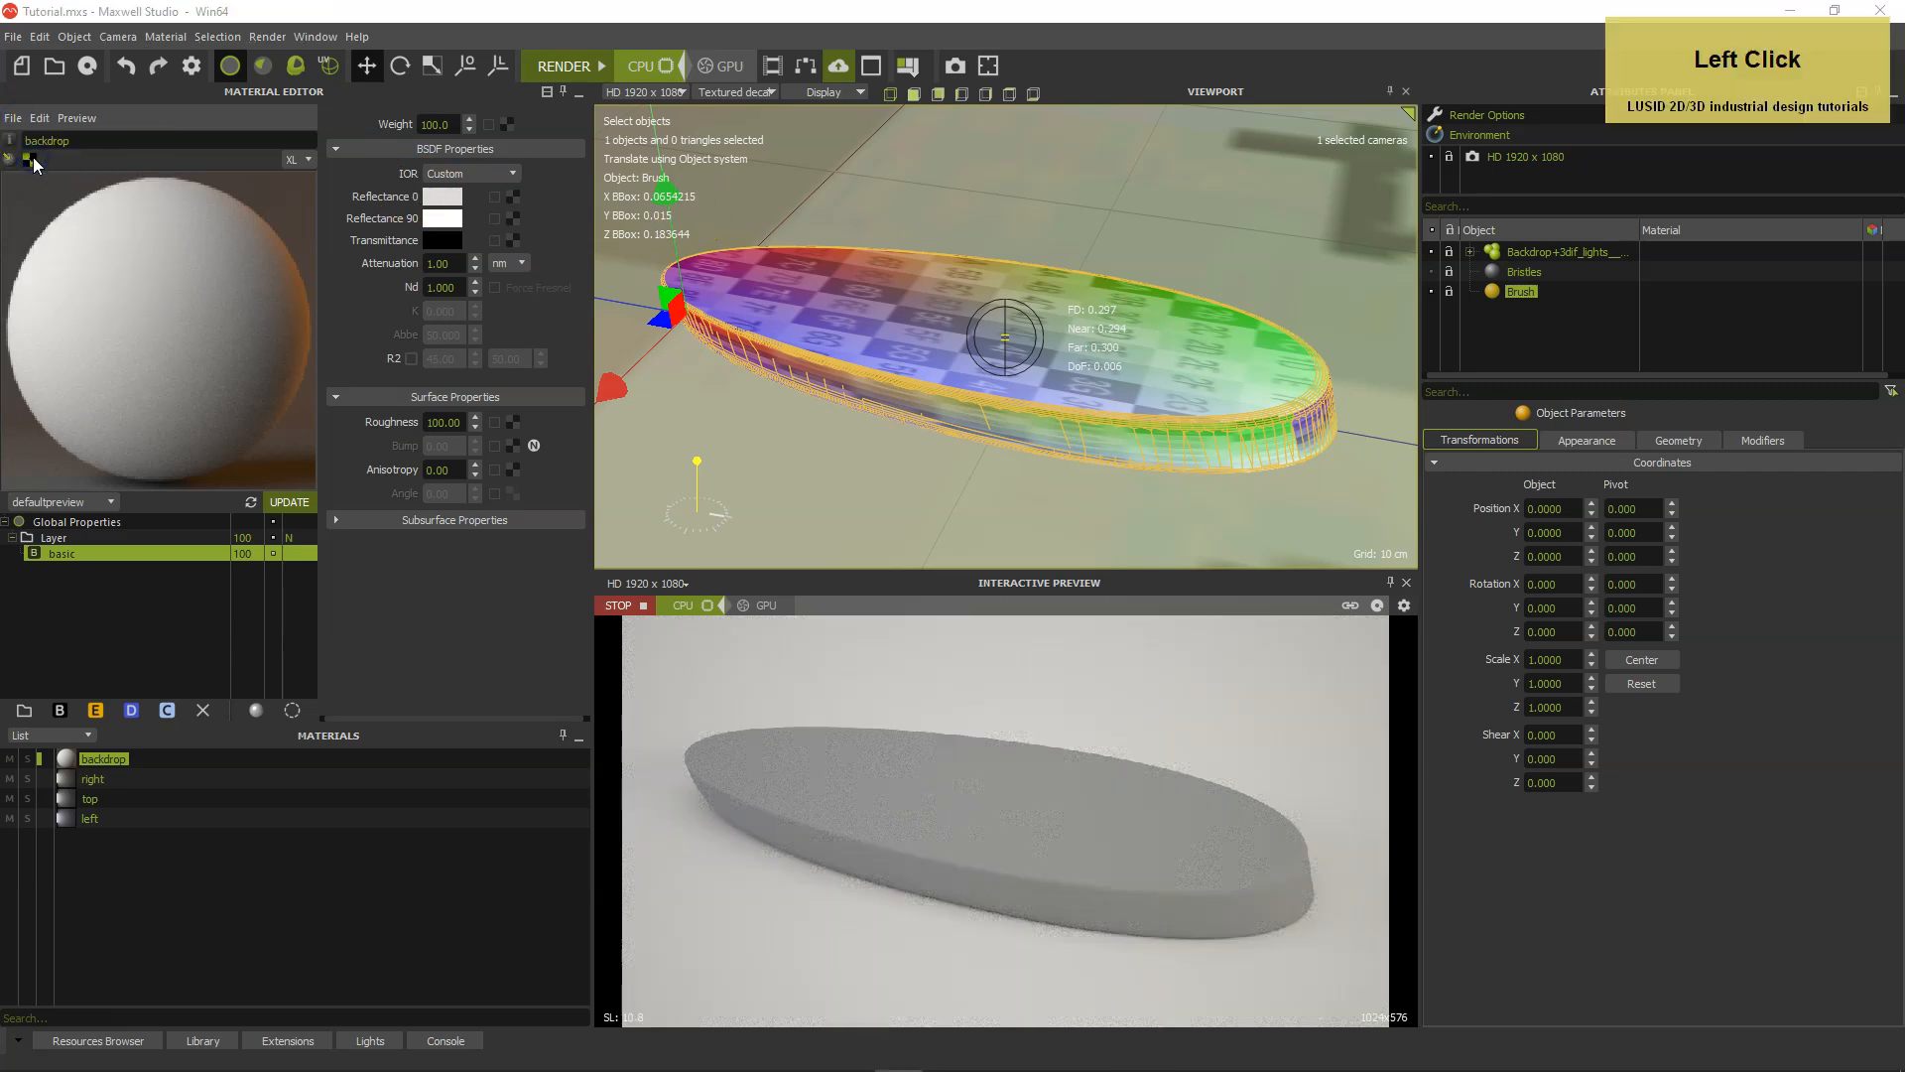
left_click_drag(1142, 211, 1140, 898)
left_click(977, 261)
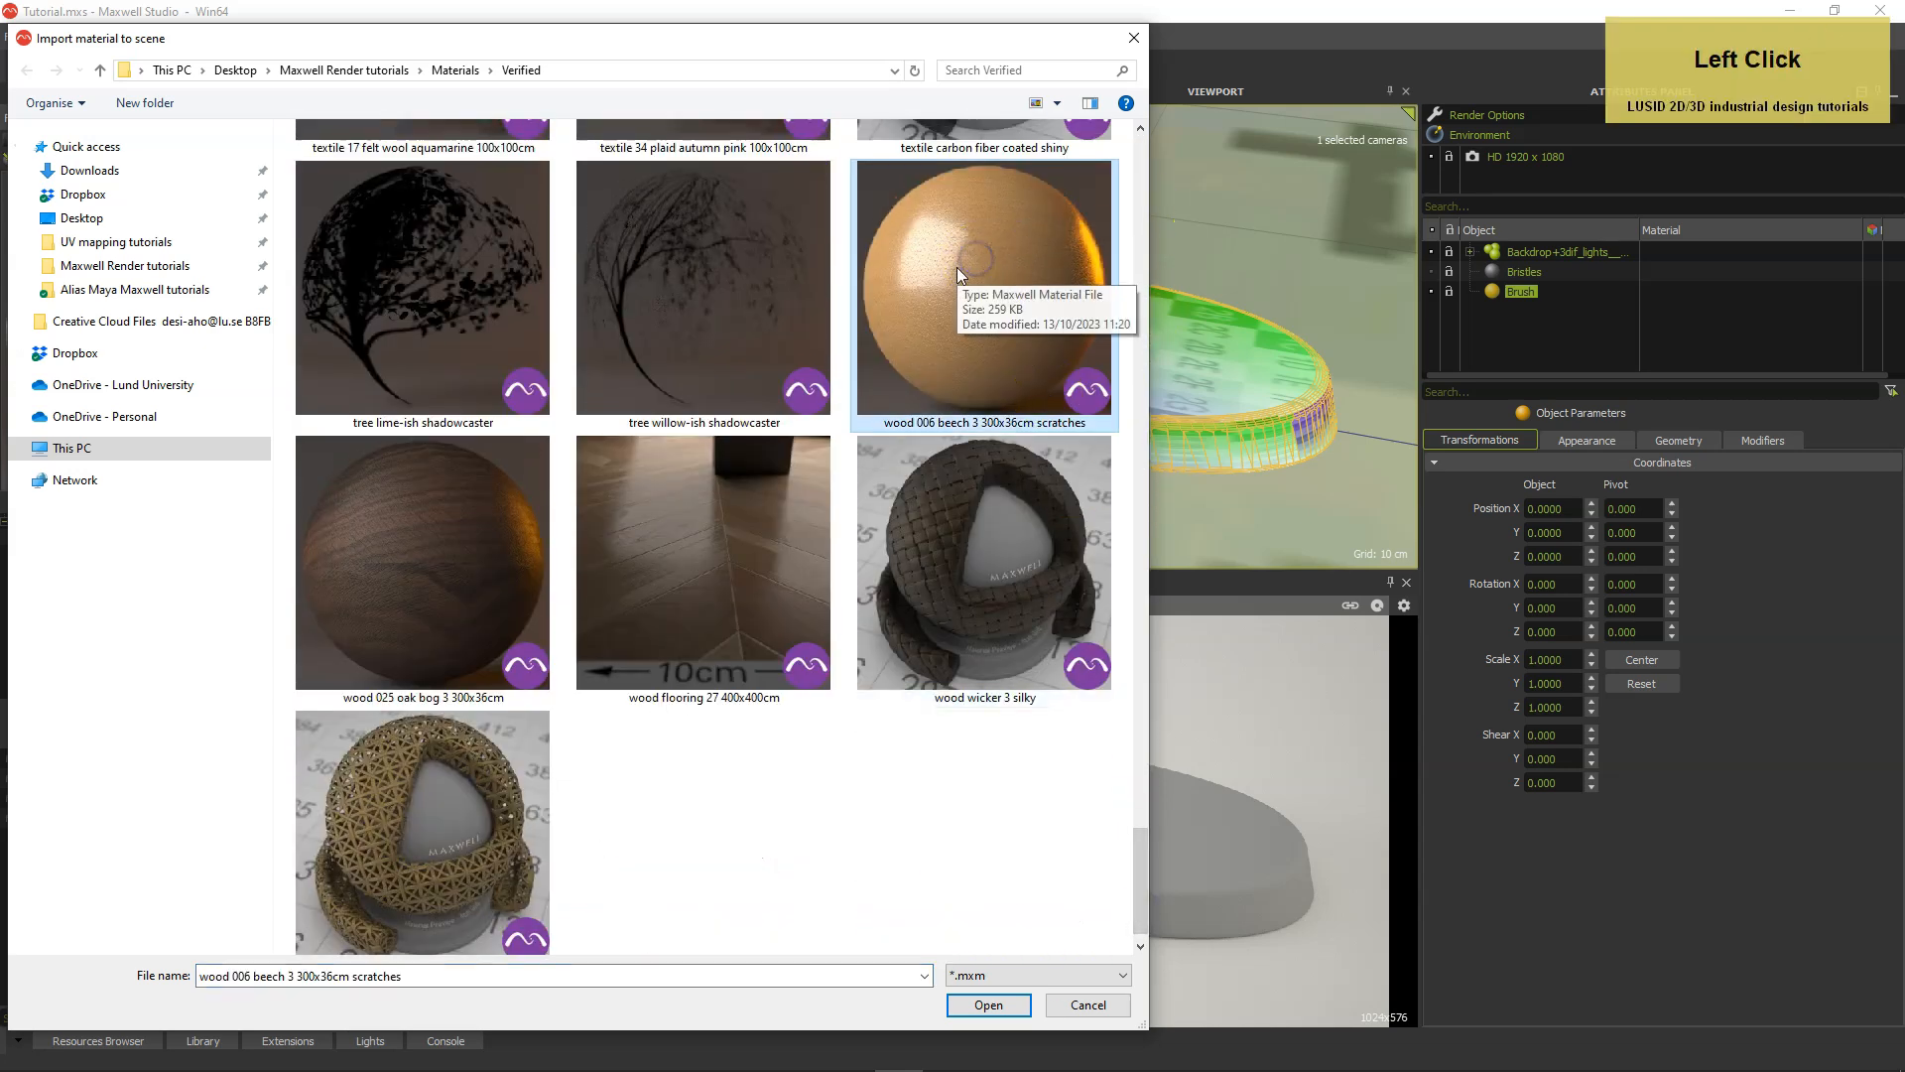
double_click(977, 261)
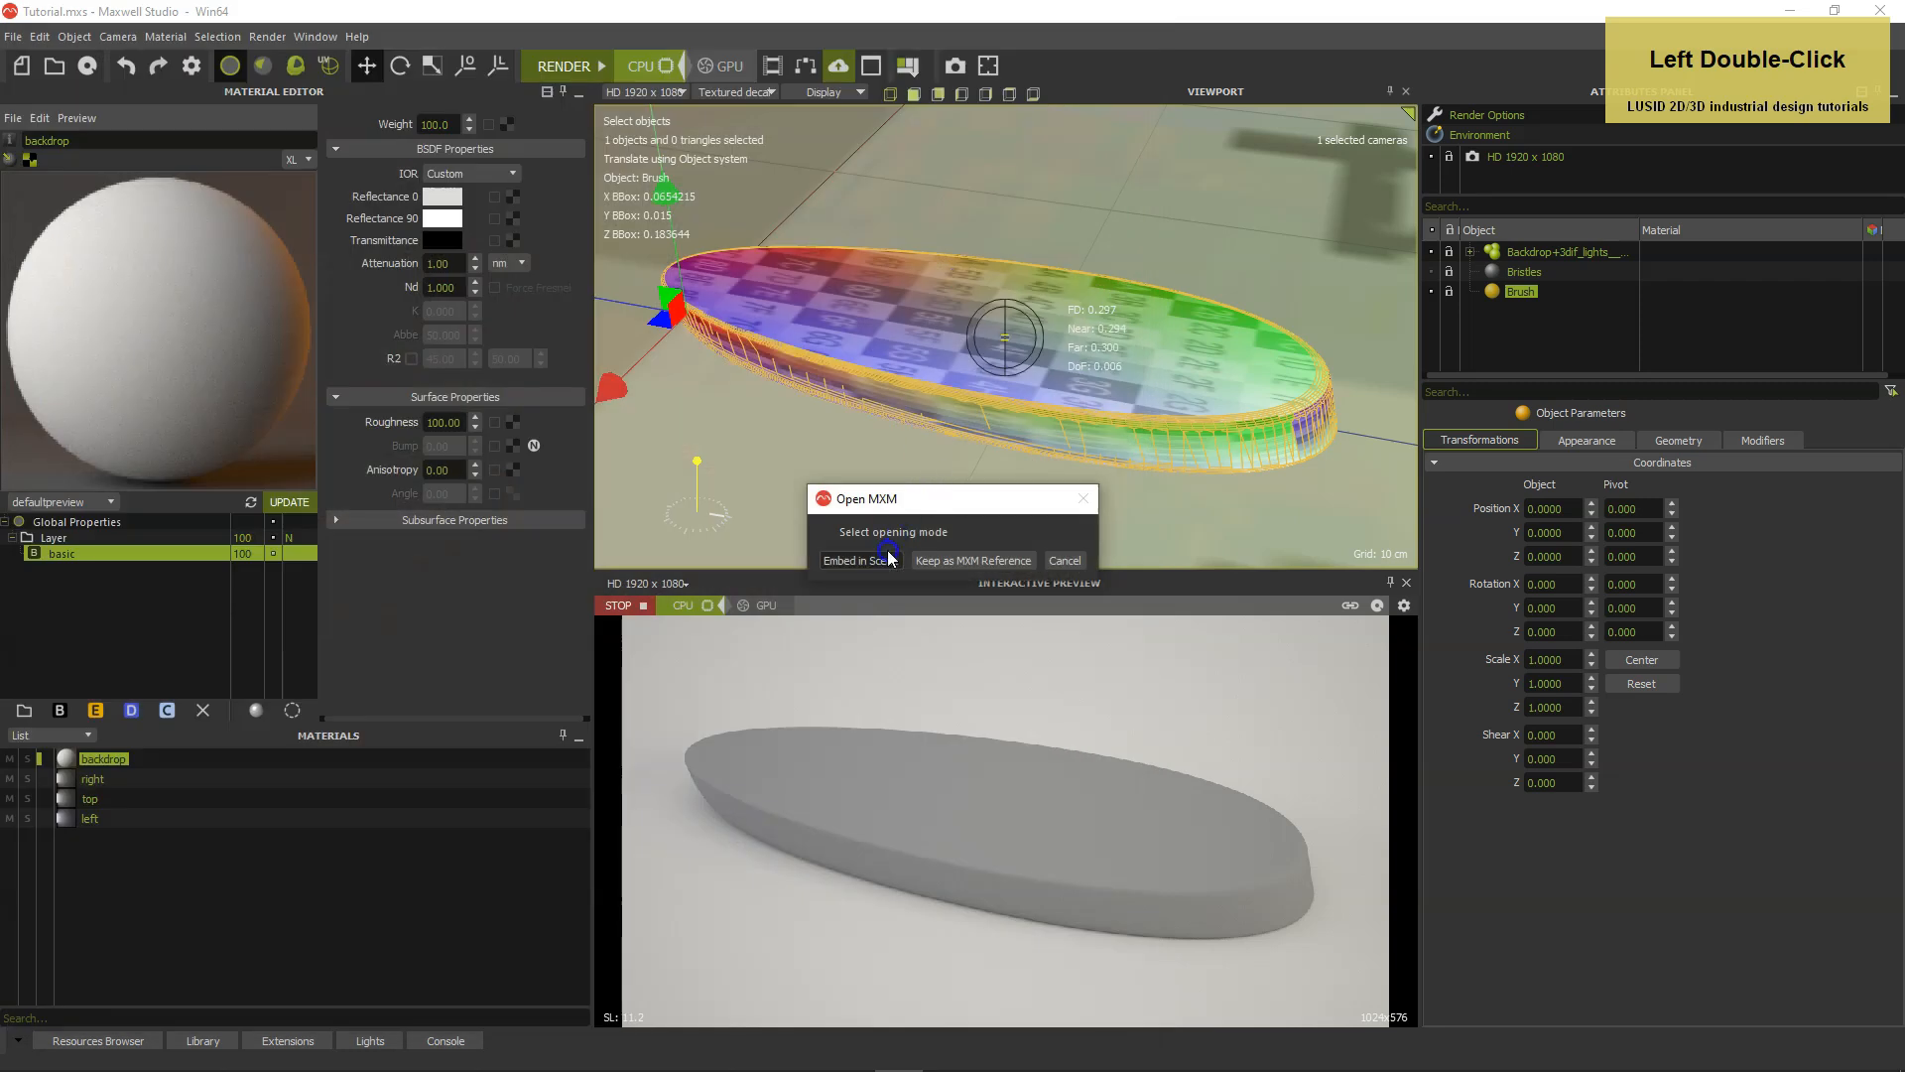
left_click(886, 559)
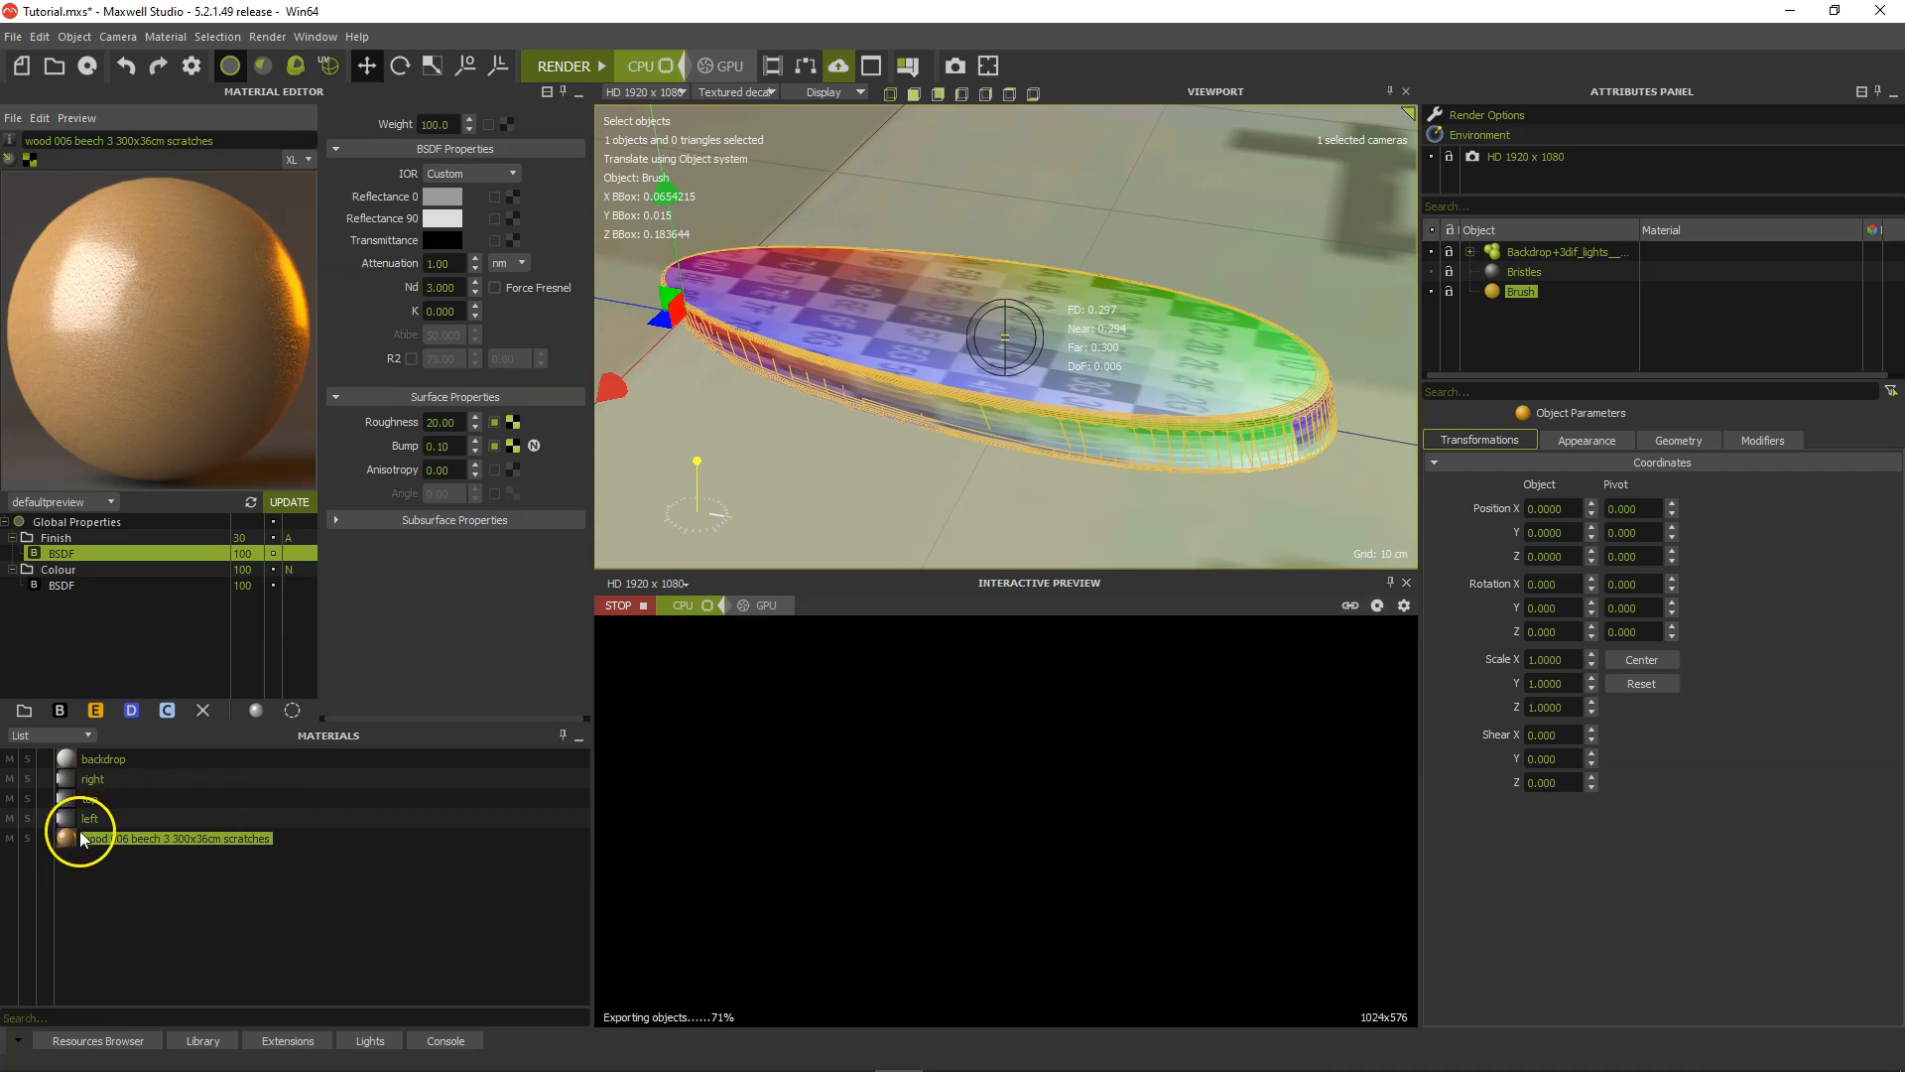
Apply the imported beech material to the Brush object and accept the projector edit for absolute scale.
mouse_move(61, 834)
left_mouse_down()
mouse_move(1089, 578)
mouse_move(1188, 448)
left_mouse_up()
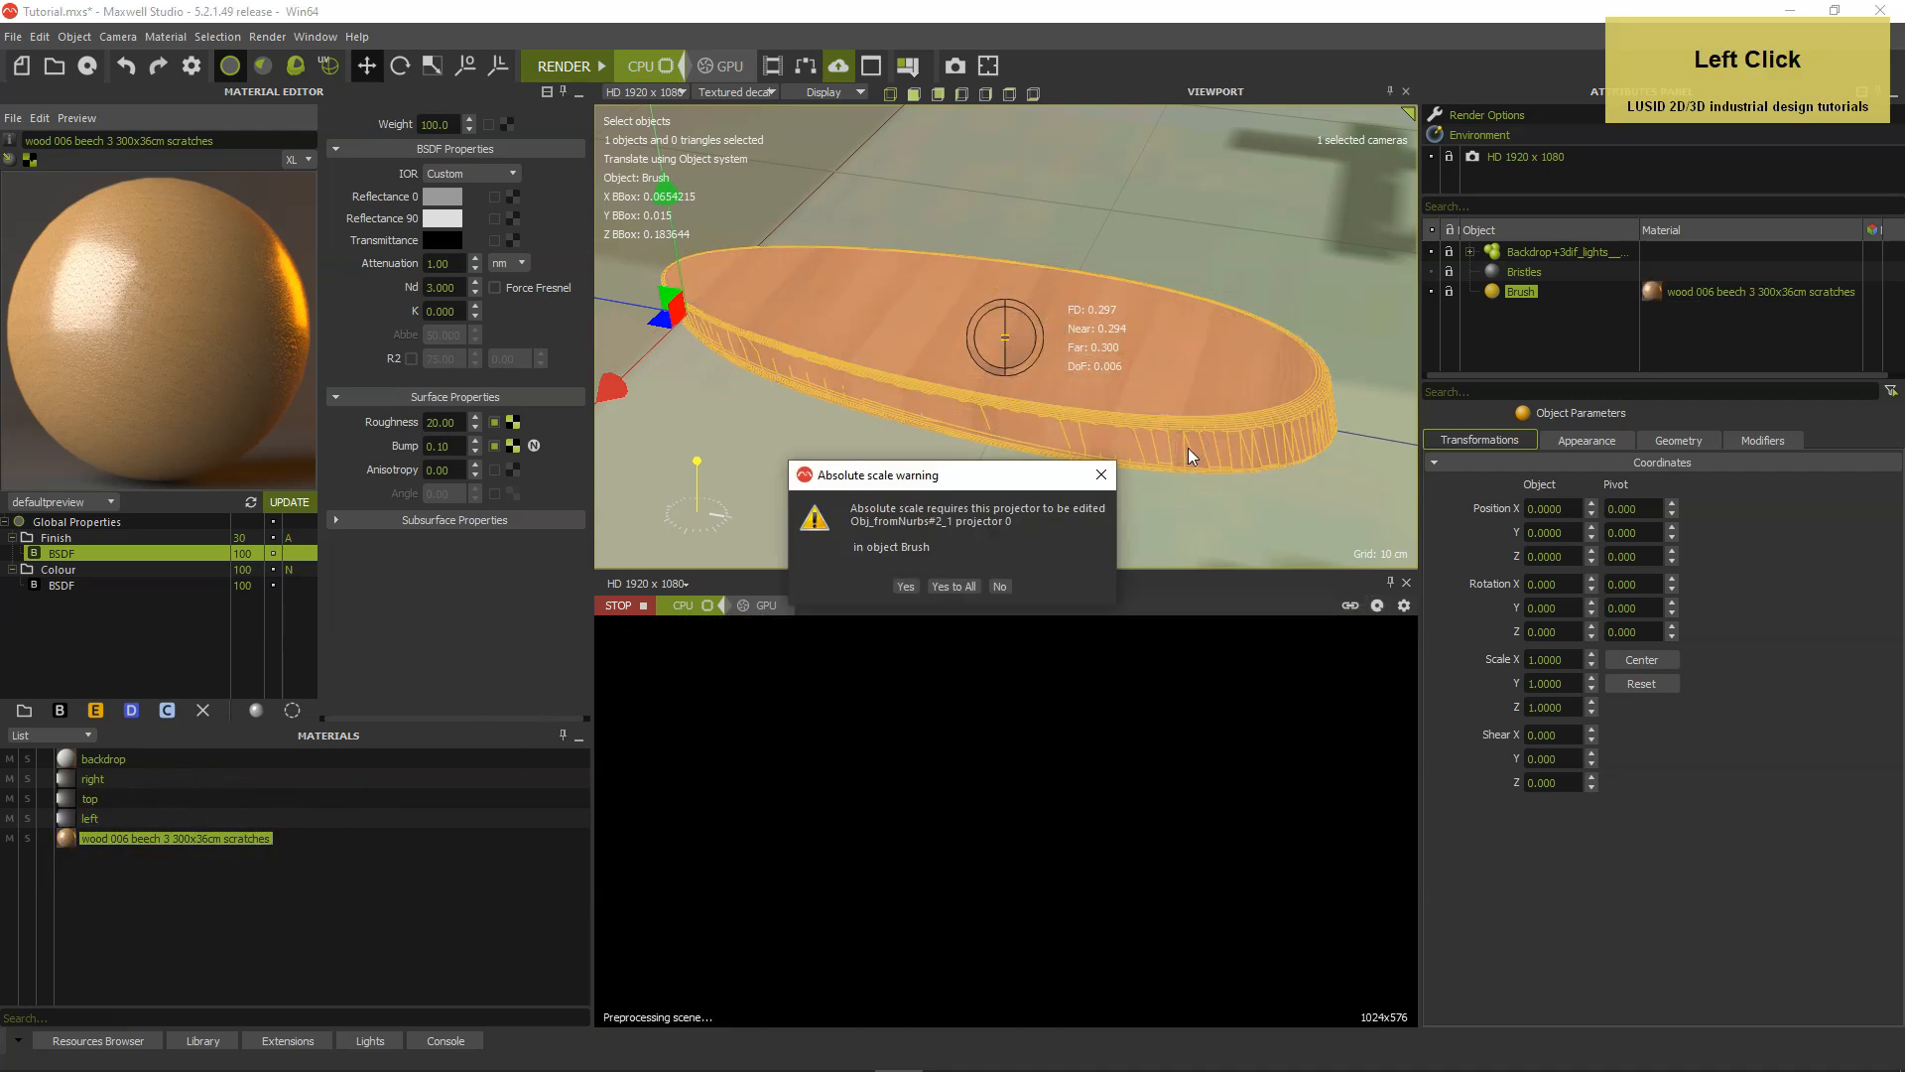
left_click(906, 588)
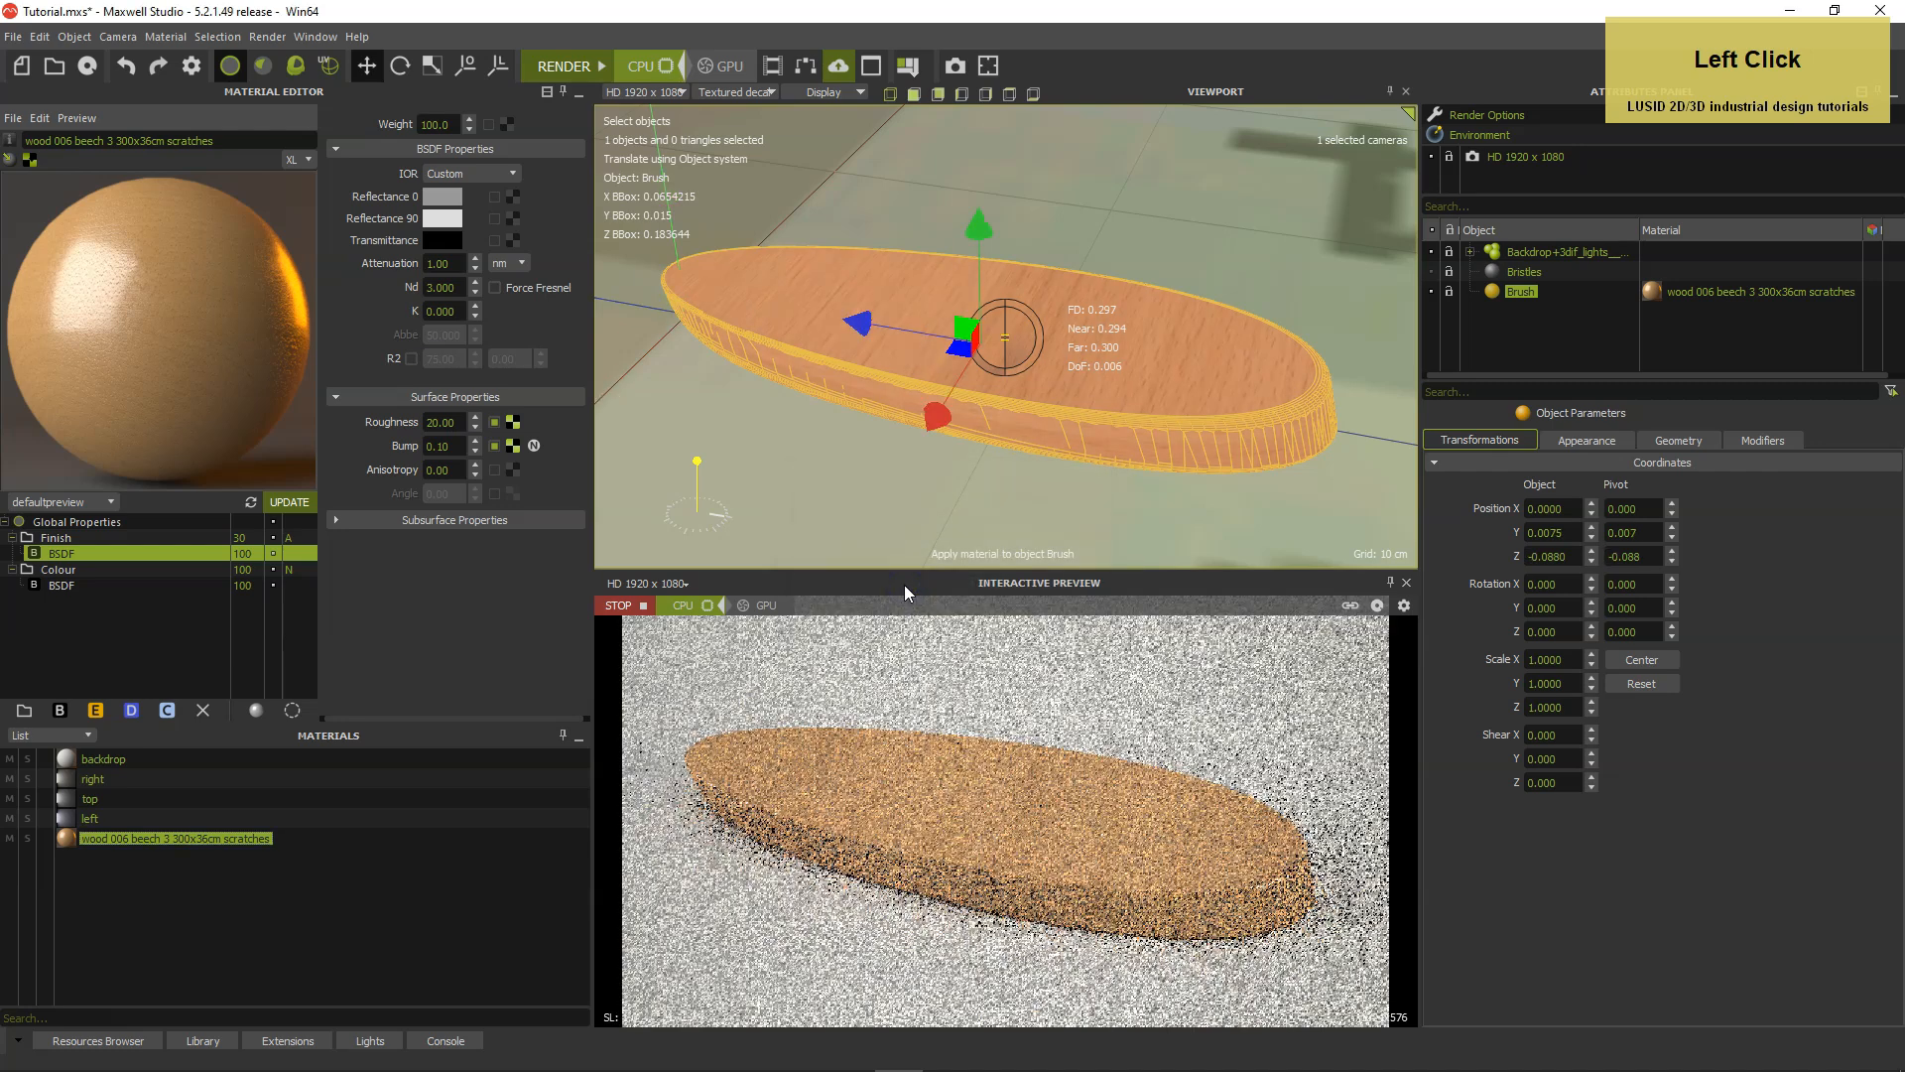
Set the HD 1920 x 1080 camera's ISO to 800 and reselect the Brush object.
left_click(1525, 157)
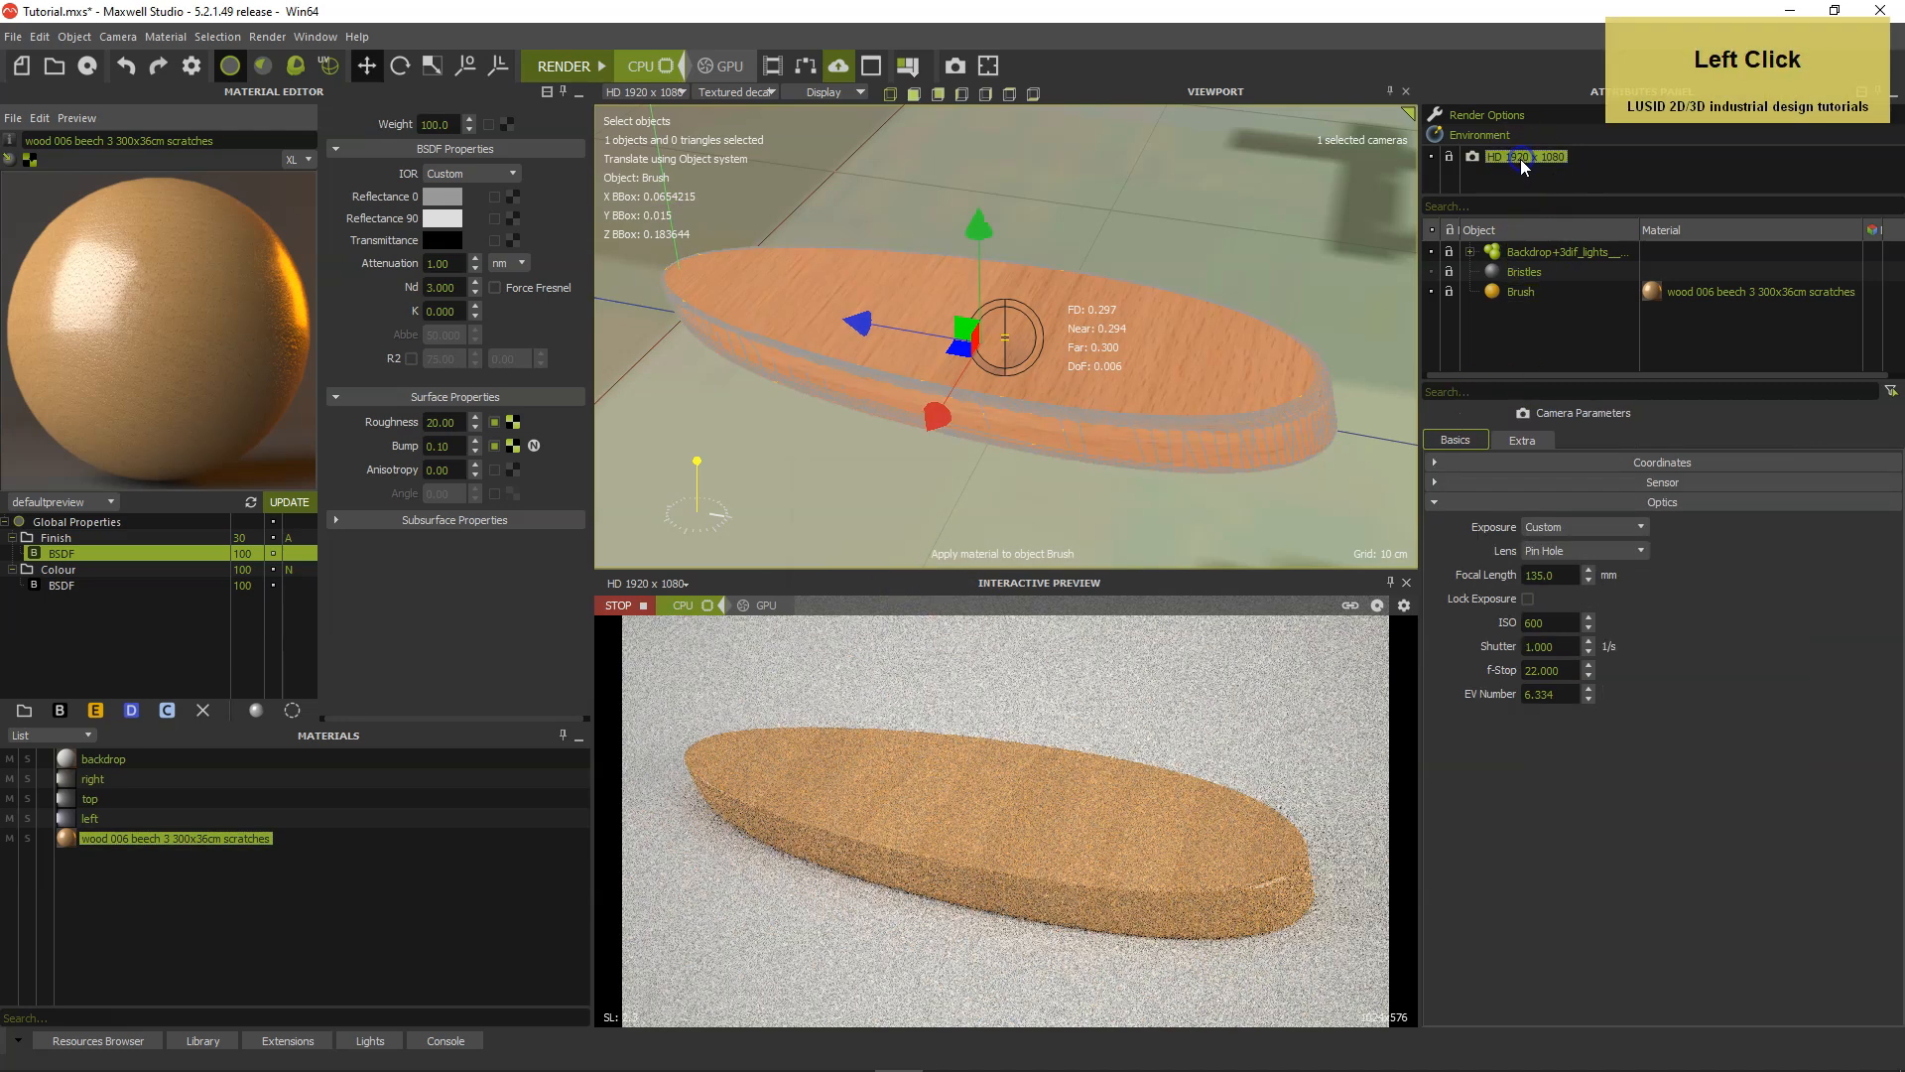
left_click_drag(1571, 619, 1502, 630)
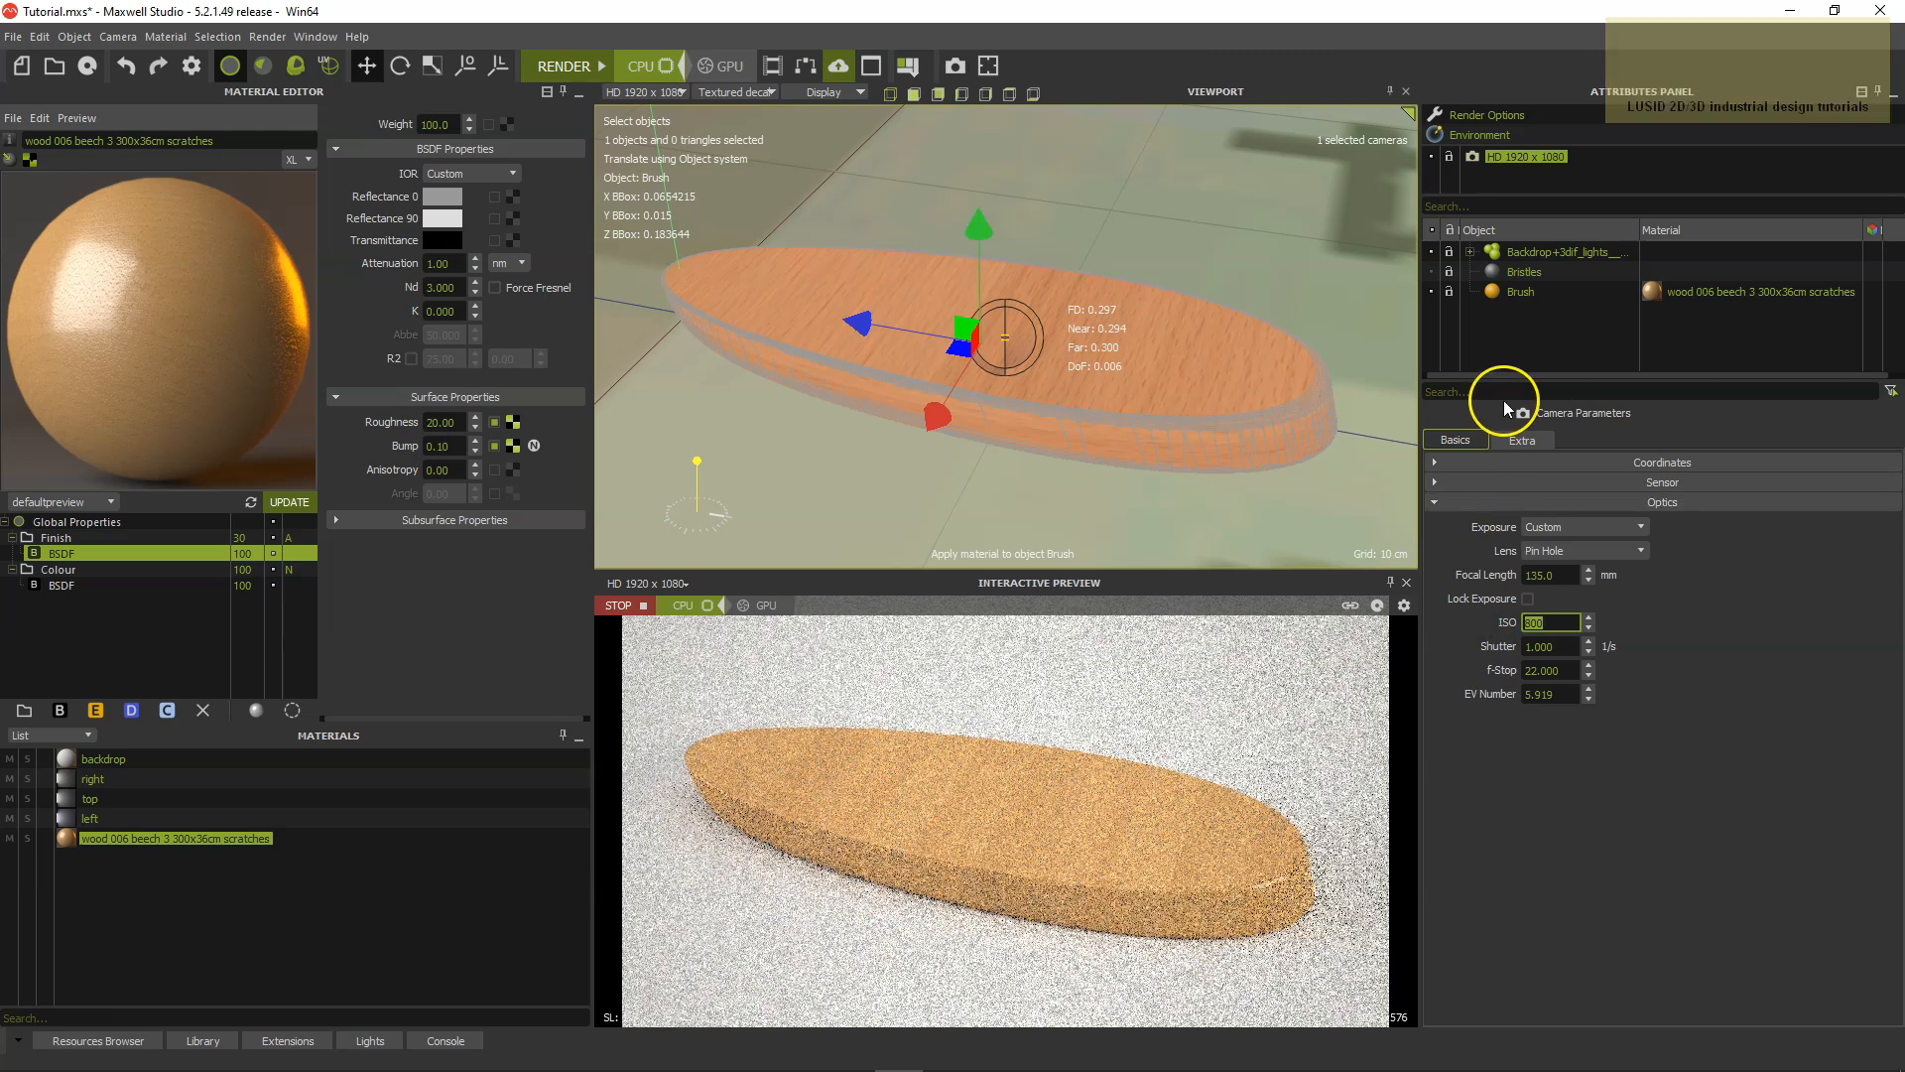
left_click(1520, 293)
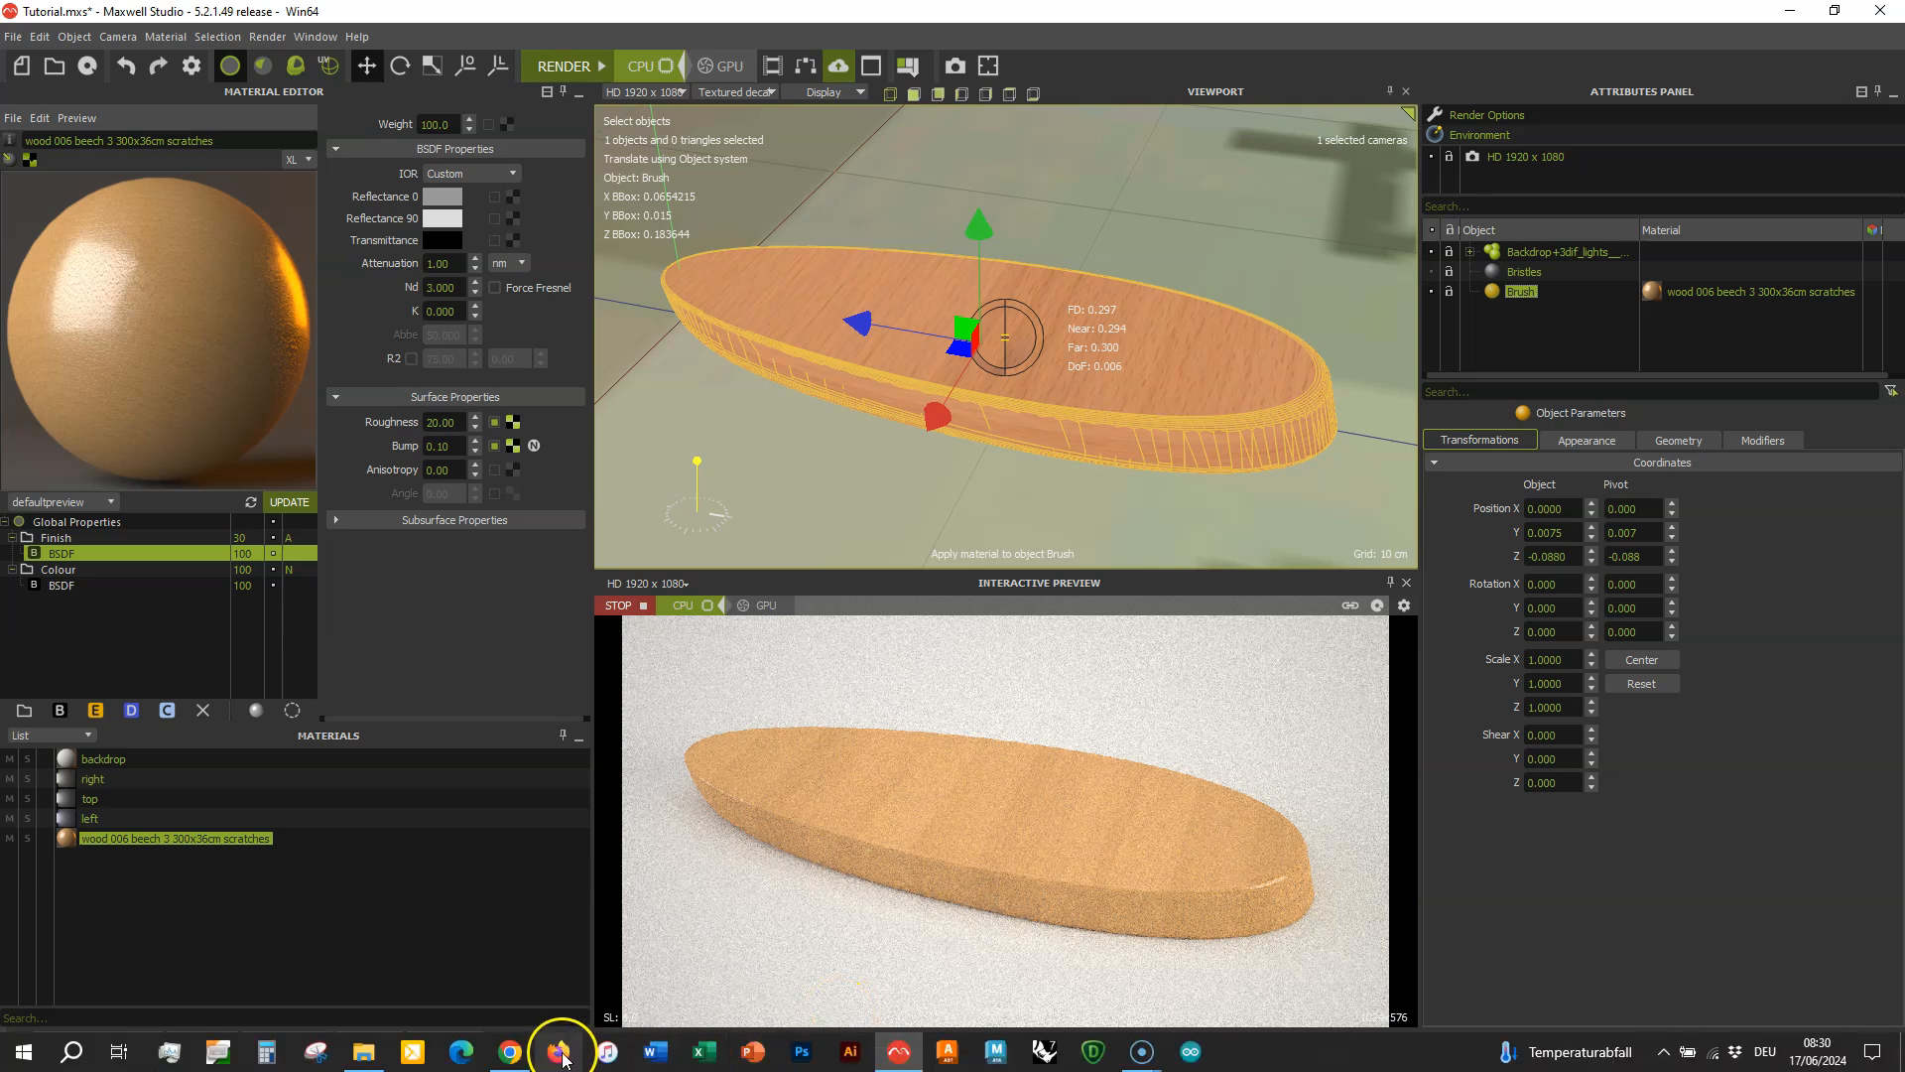
Switch to the Arroway Textures site in Chrome and filter its texture browser by Wood - Volume 1.
left_click(510, 1053)
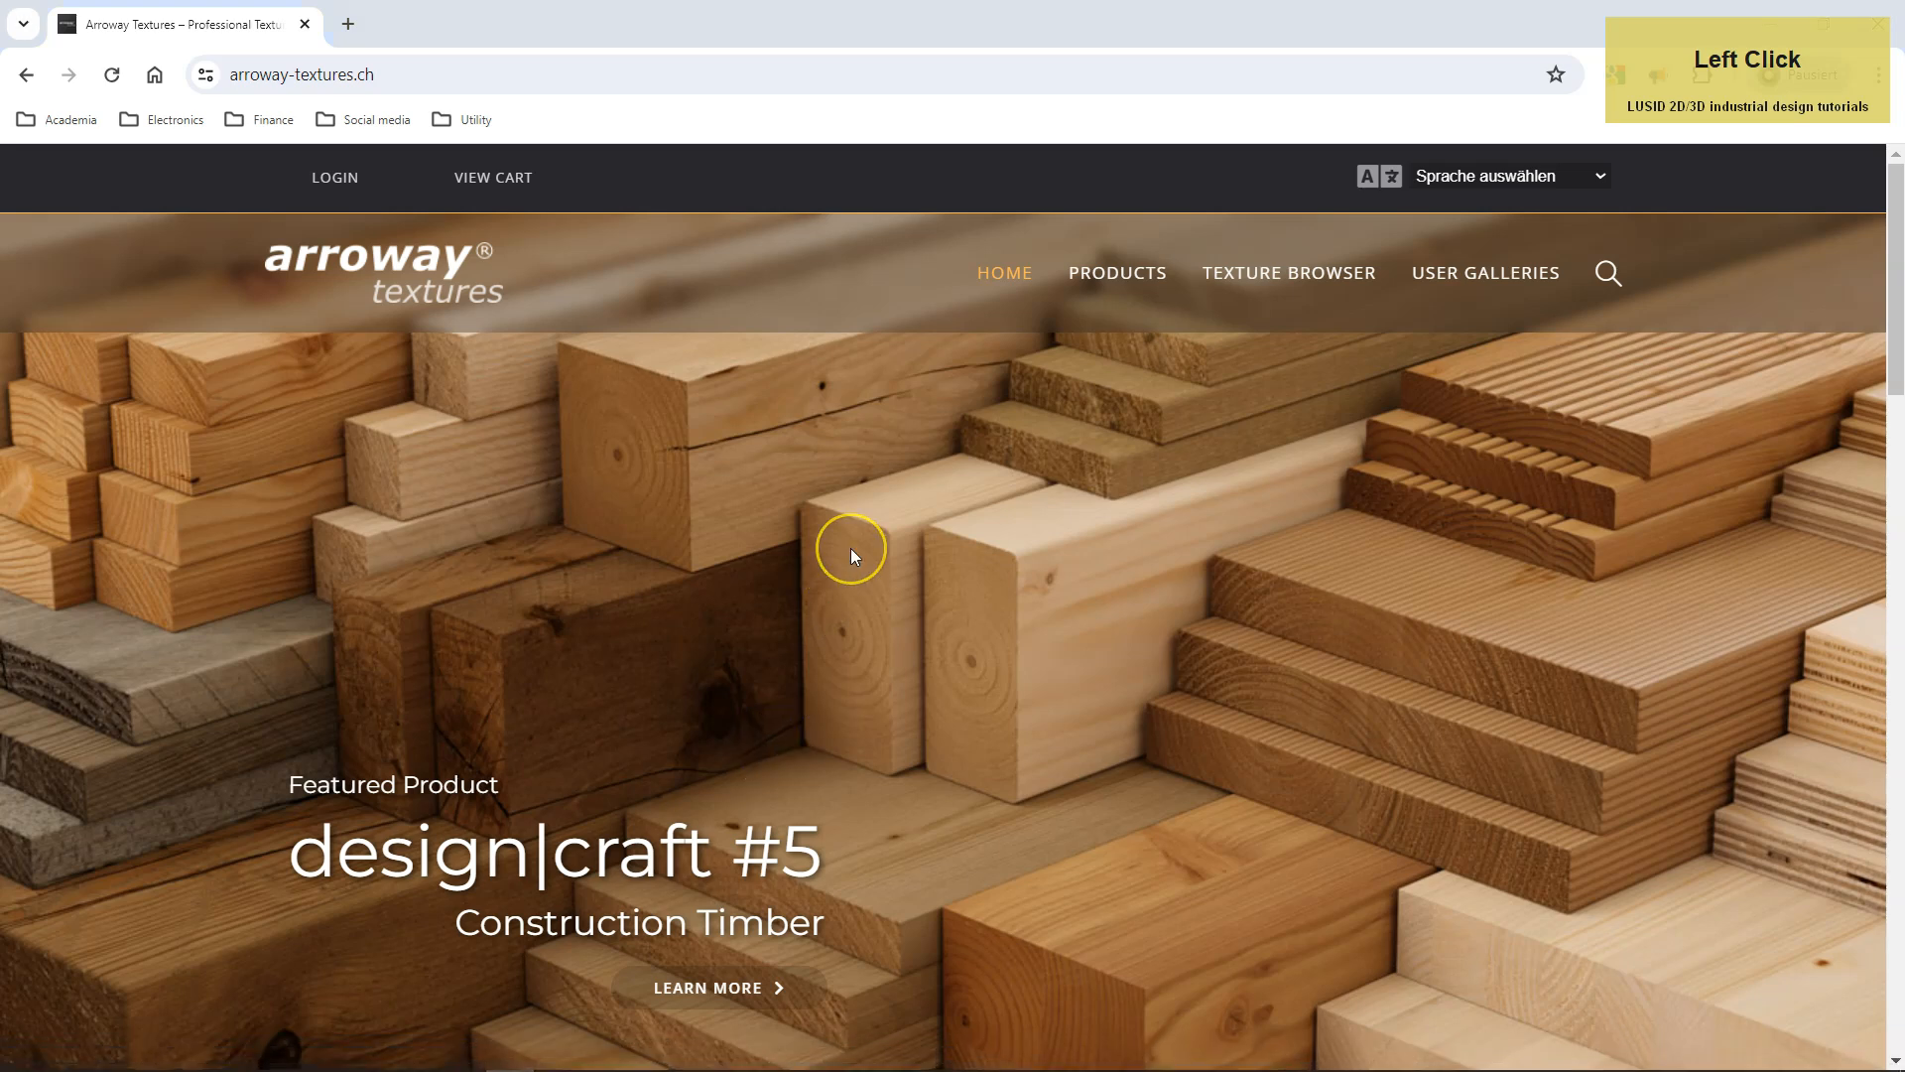
left_click(1255, 274)
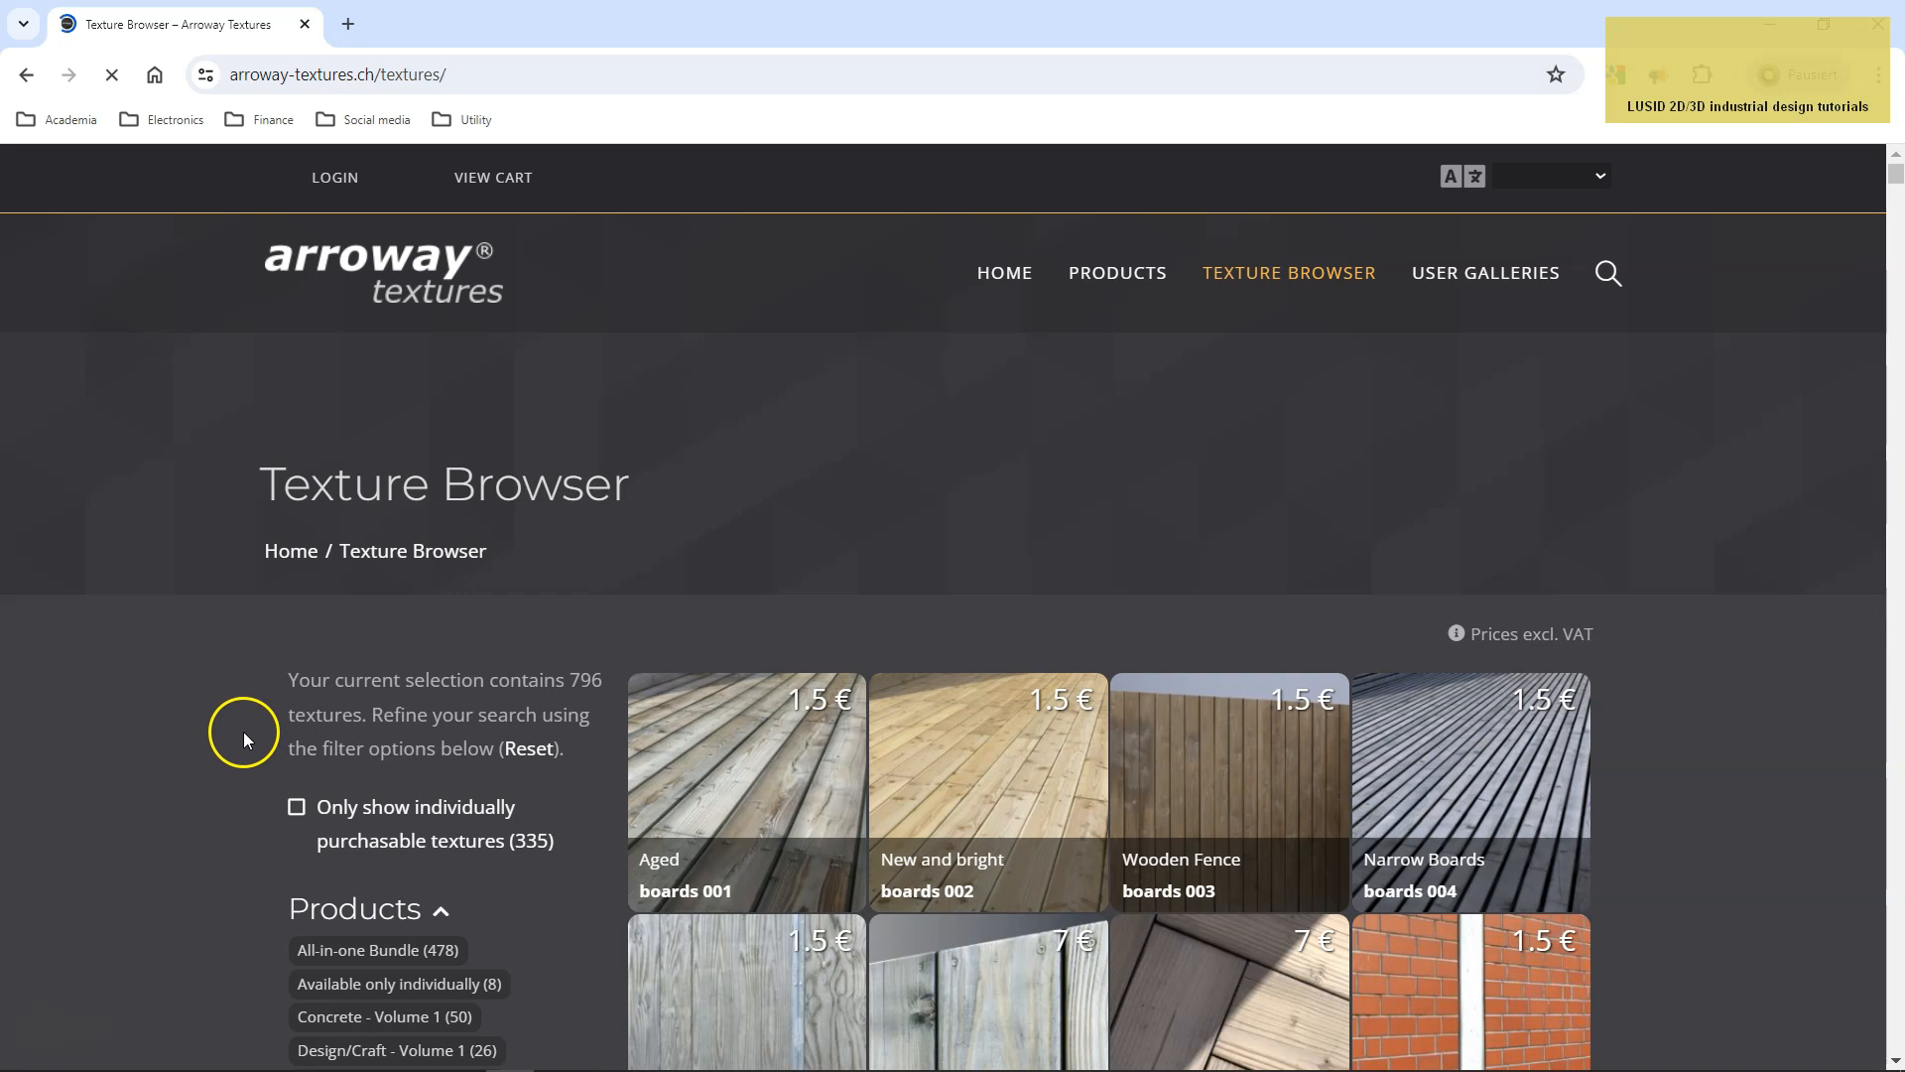
scroll(238, 732, "down", 2)
scroll(230, 730, "down", 5)
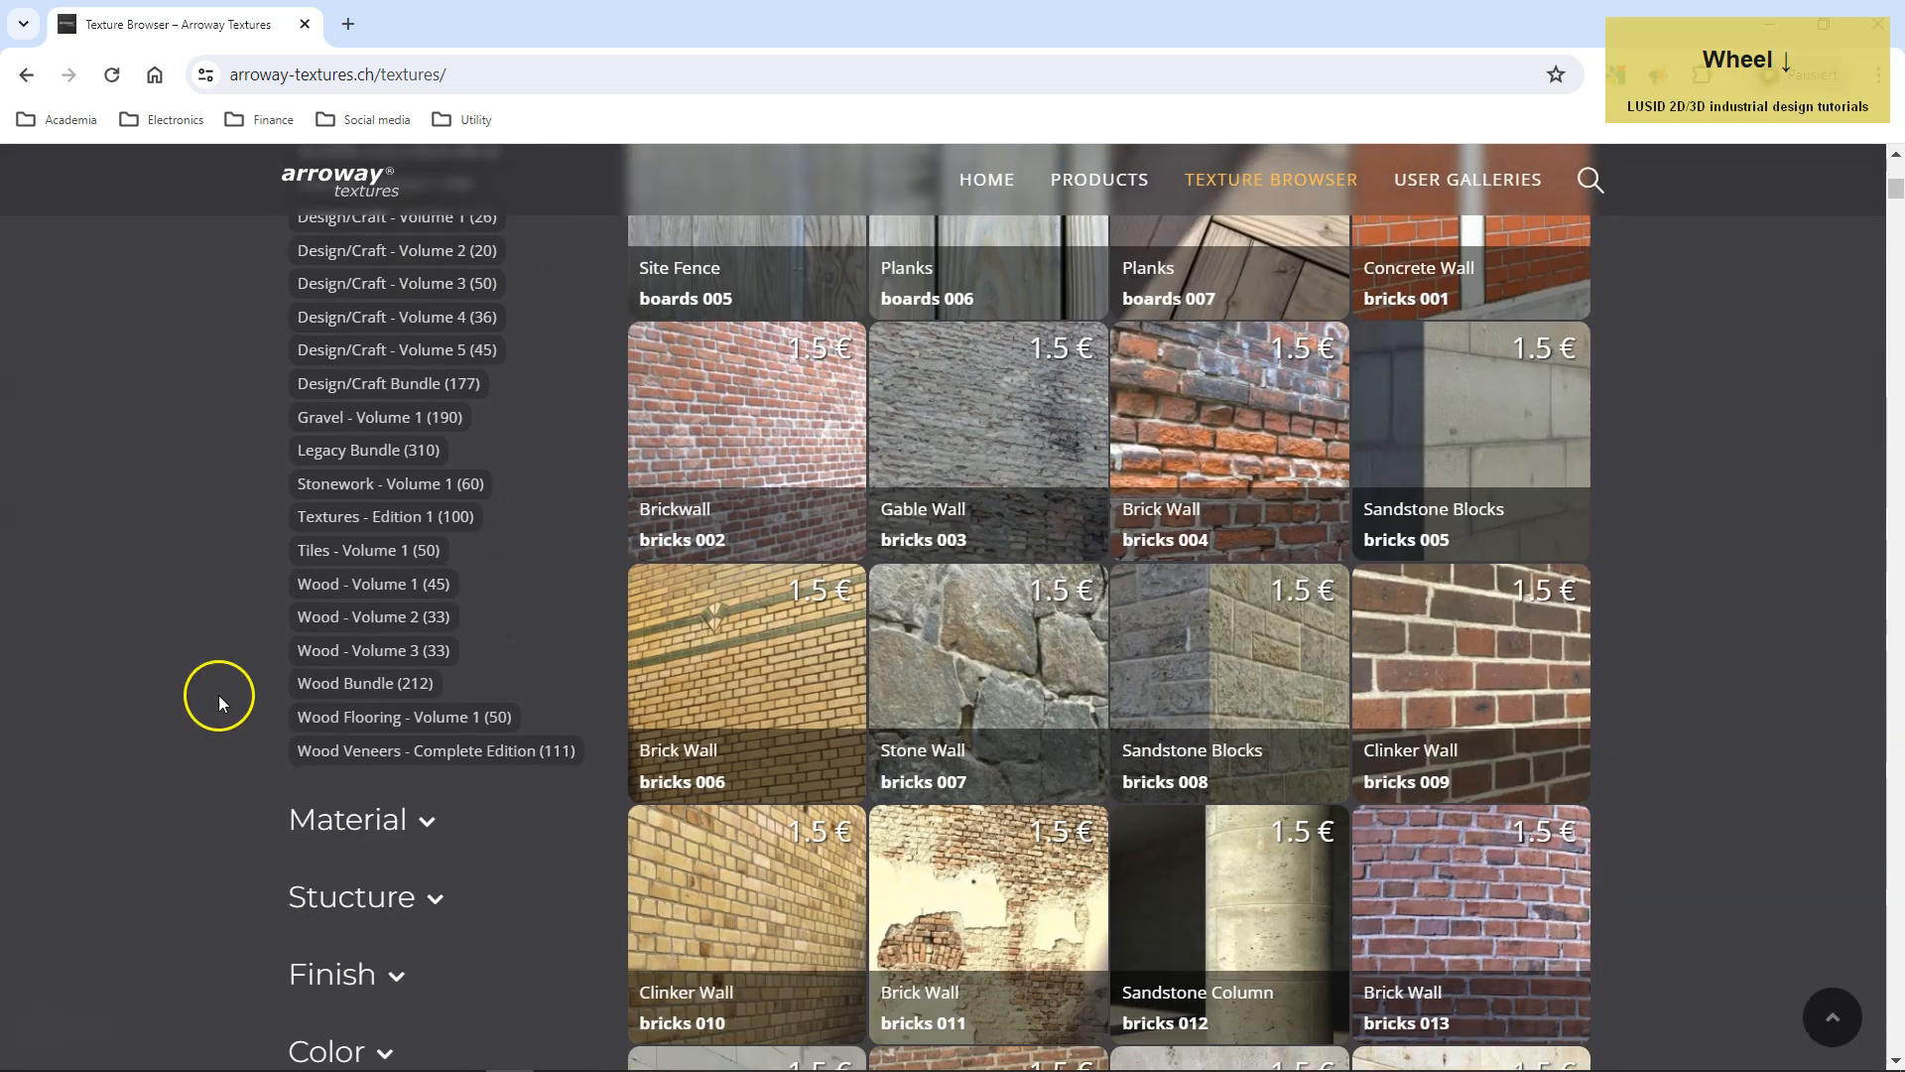
left_click(317, 585)
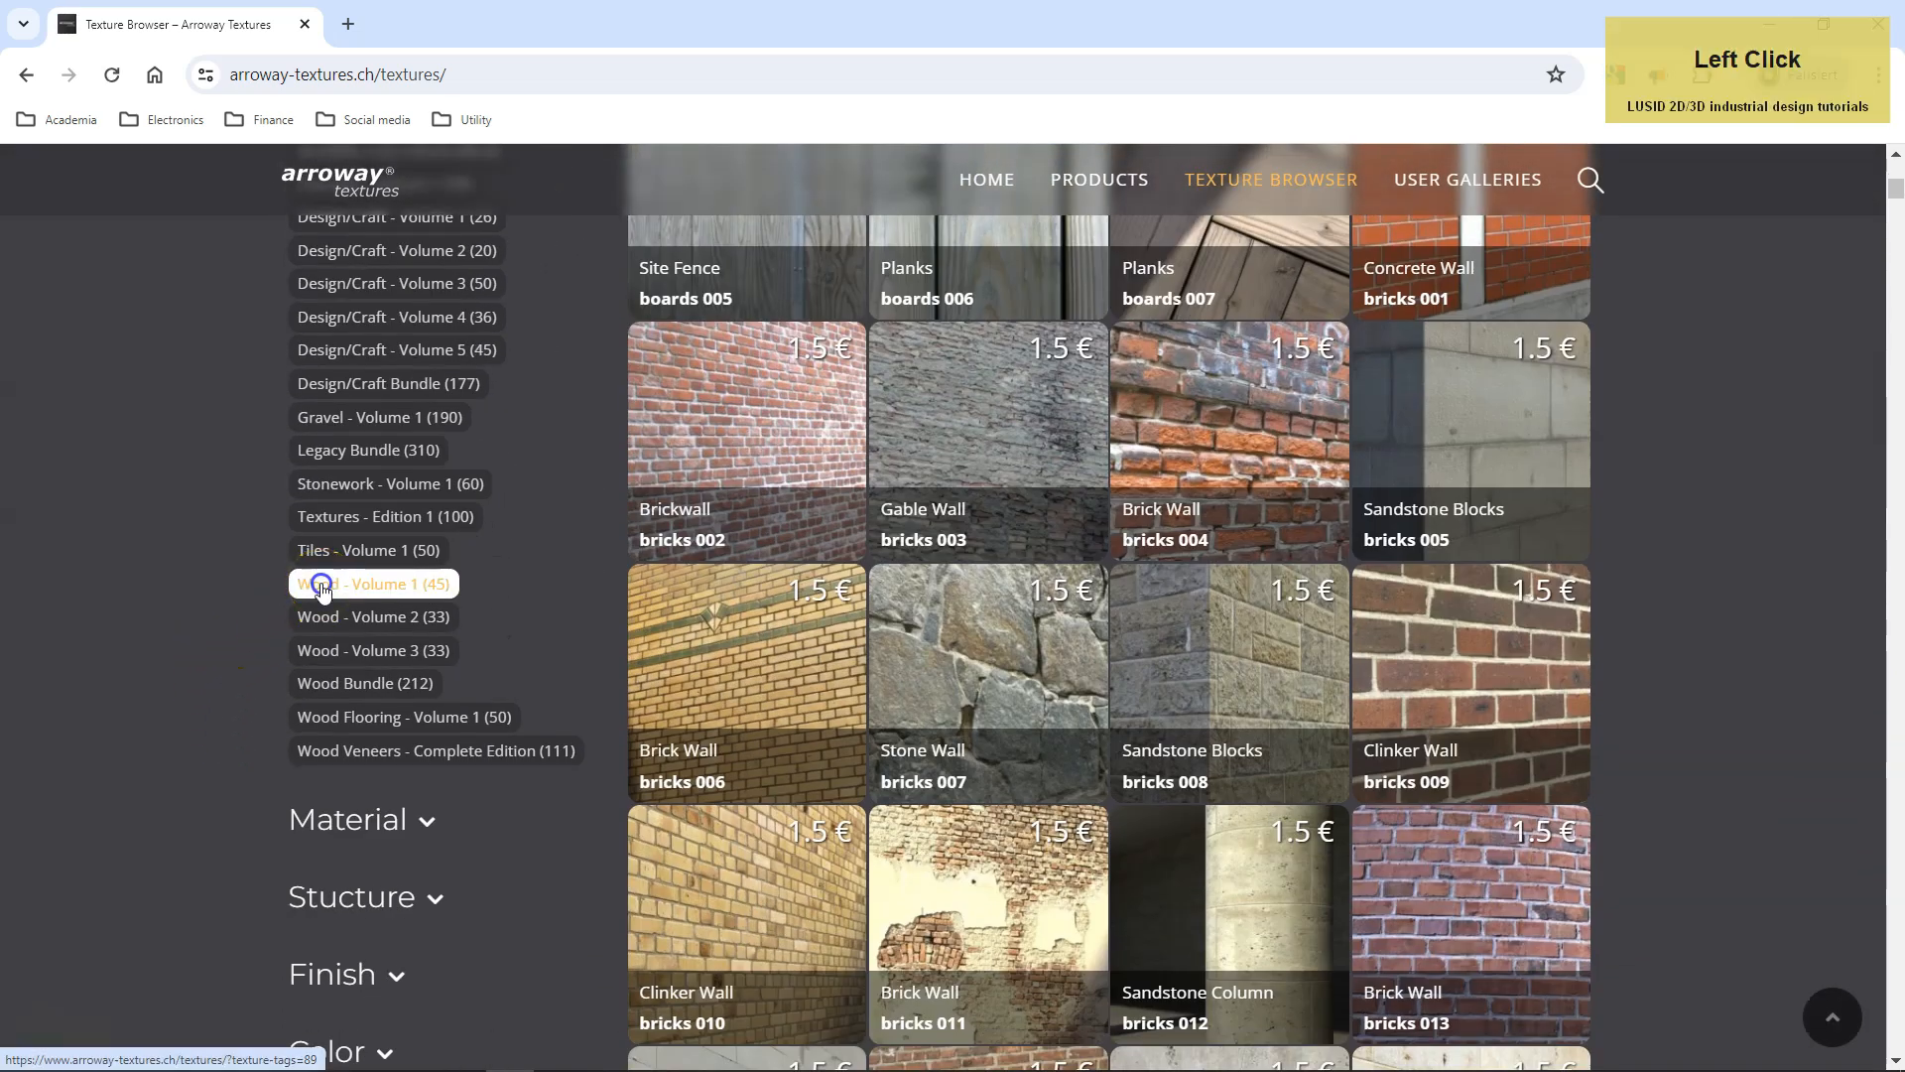
Open the Beech, European wood 006v2 texture page and display its 300 cm x 36 cm @ 127 DPI maps.
scroll(618, 748, "down", 5)
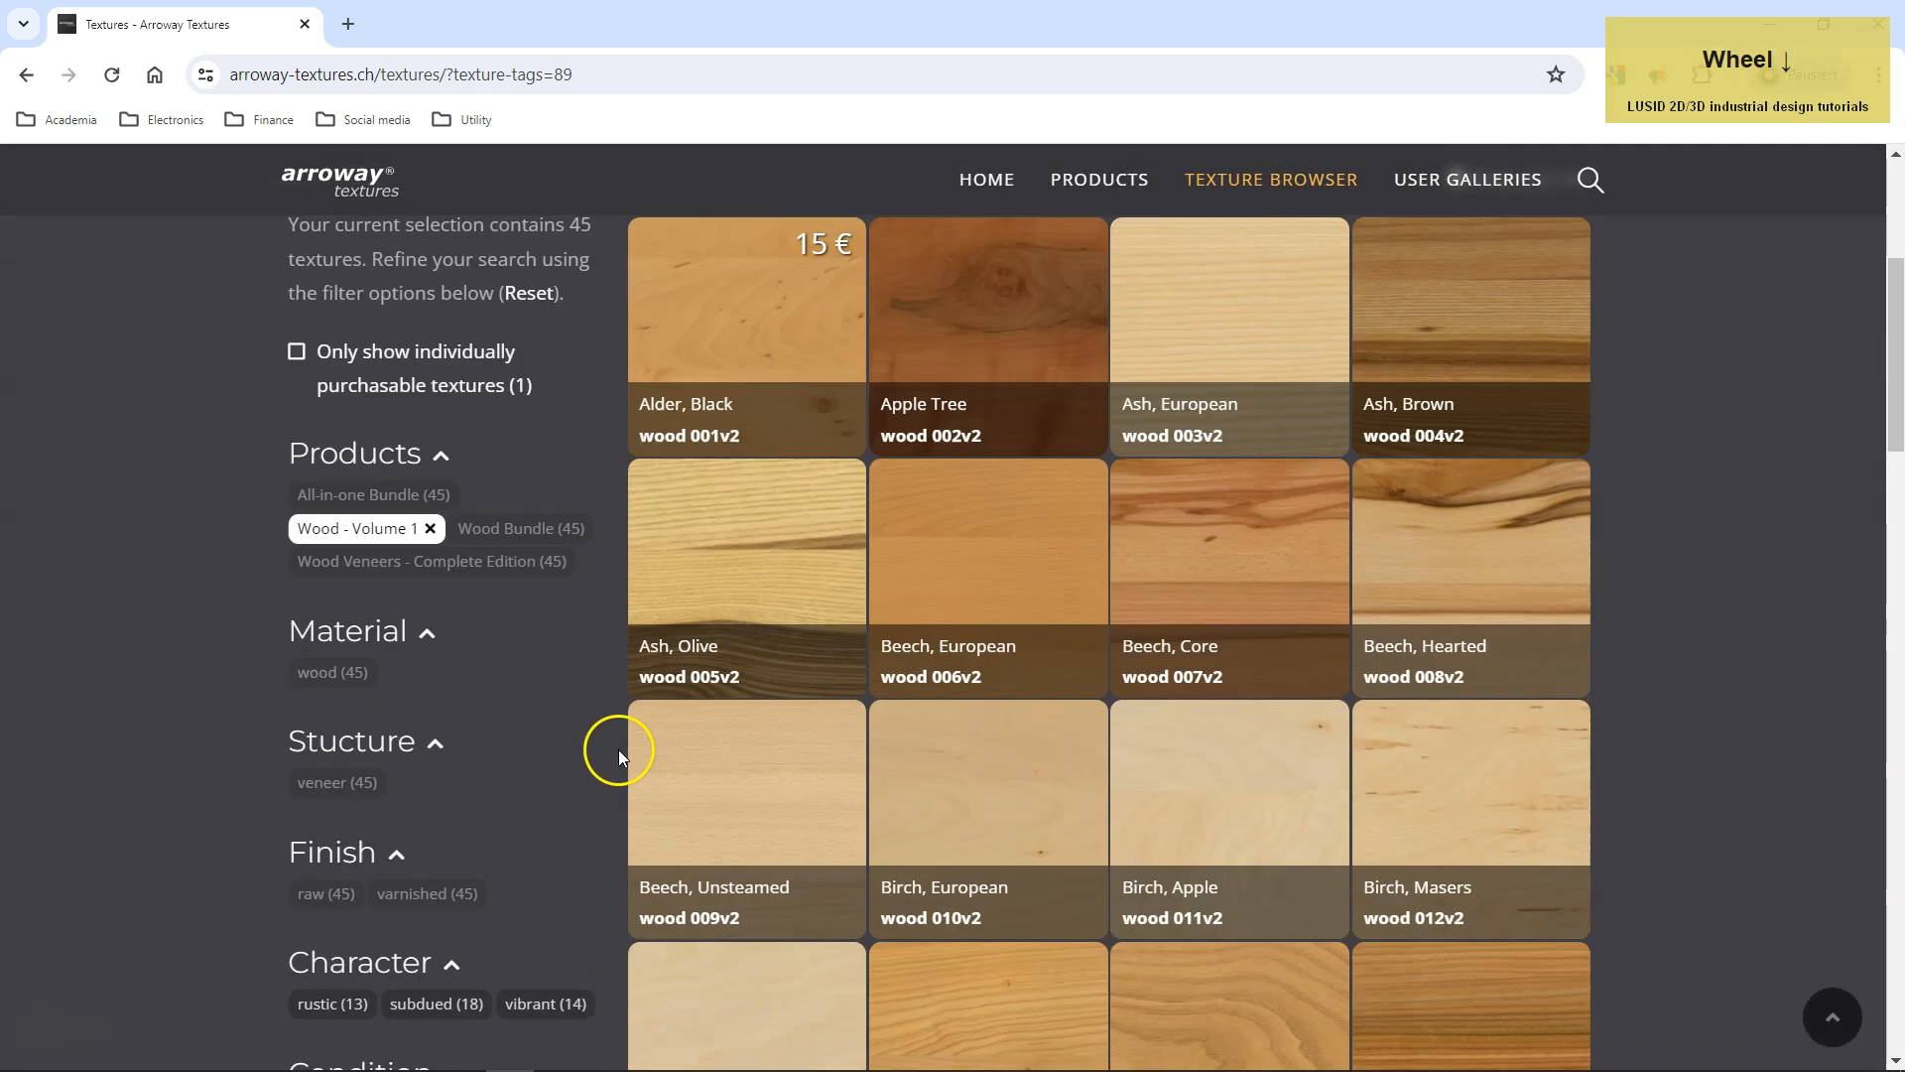
left_click(986, 396)
scroll(924, 666, "down", 6)
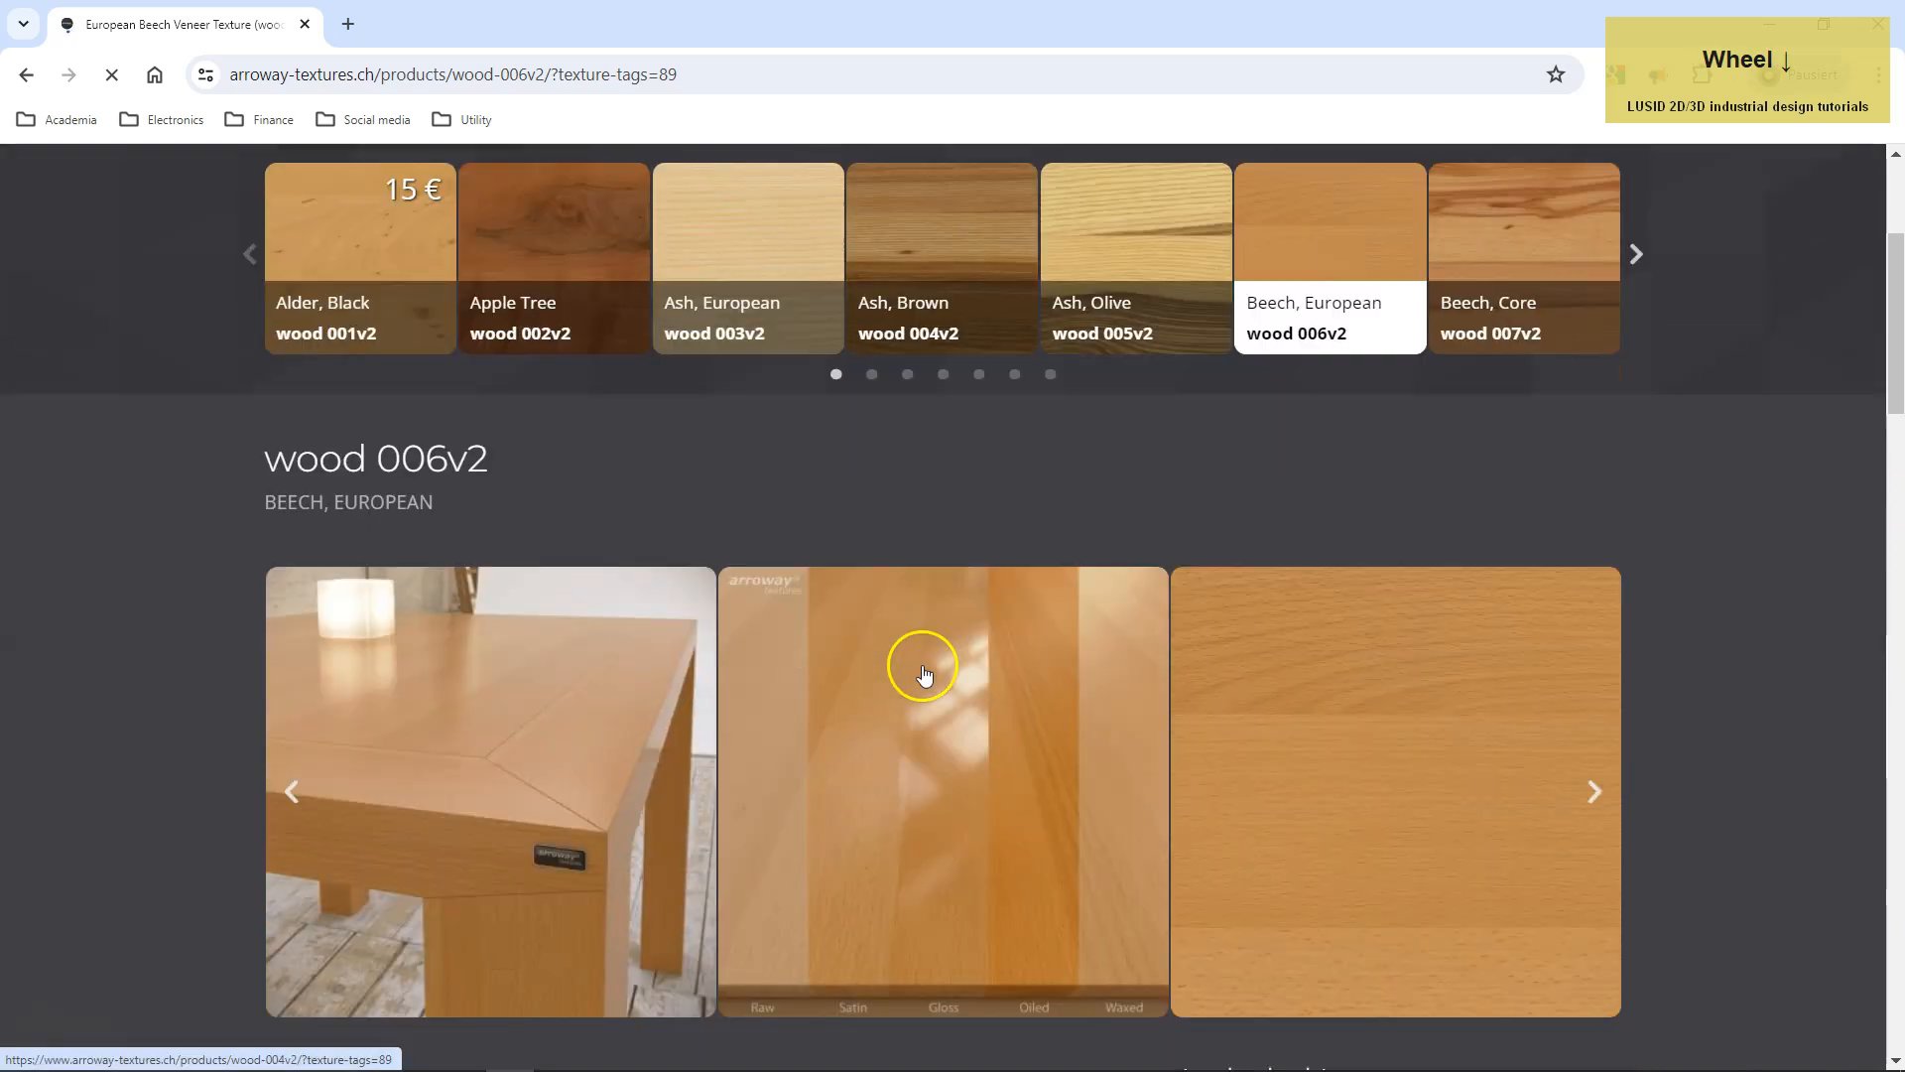
scroll(923, 673, "down", 1)
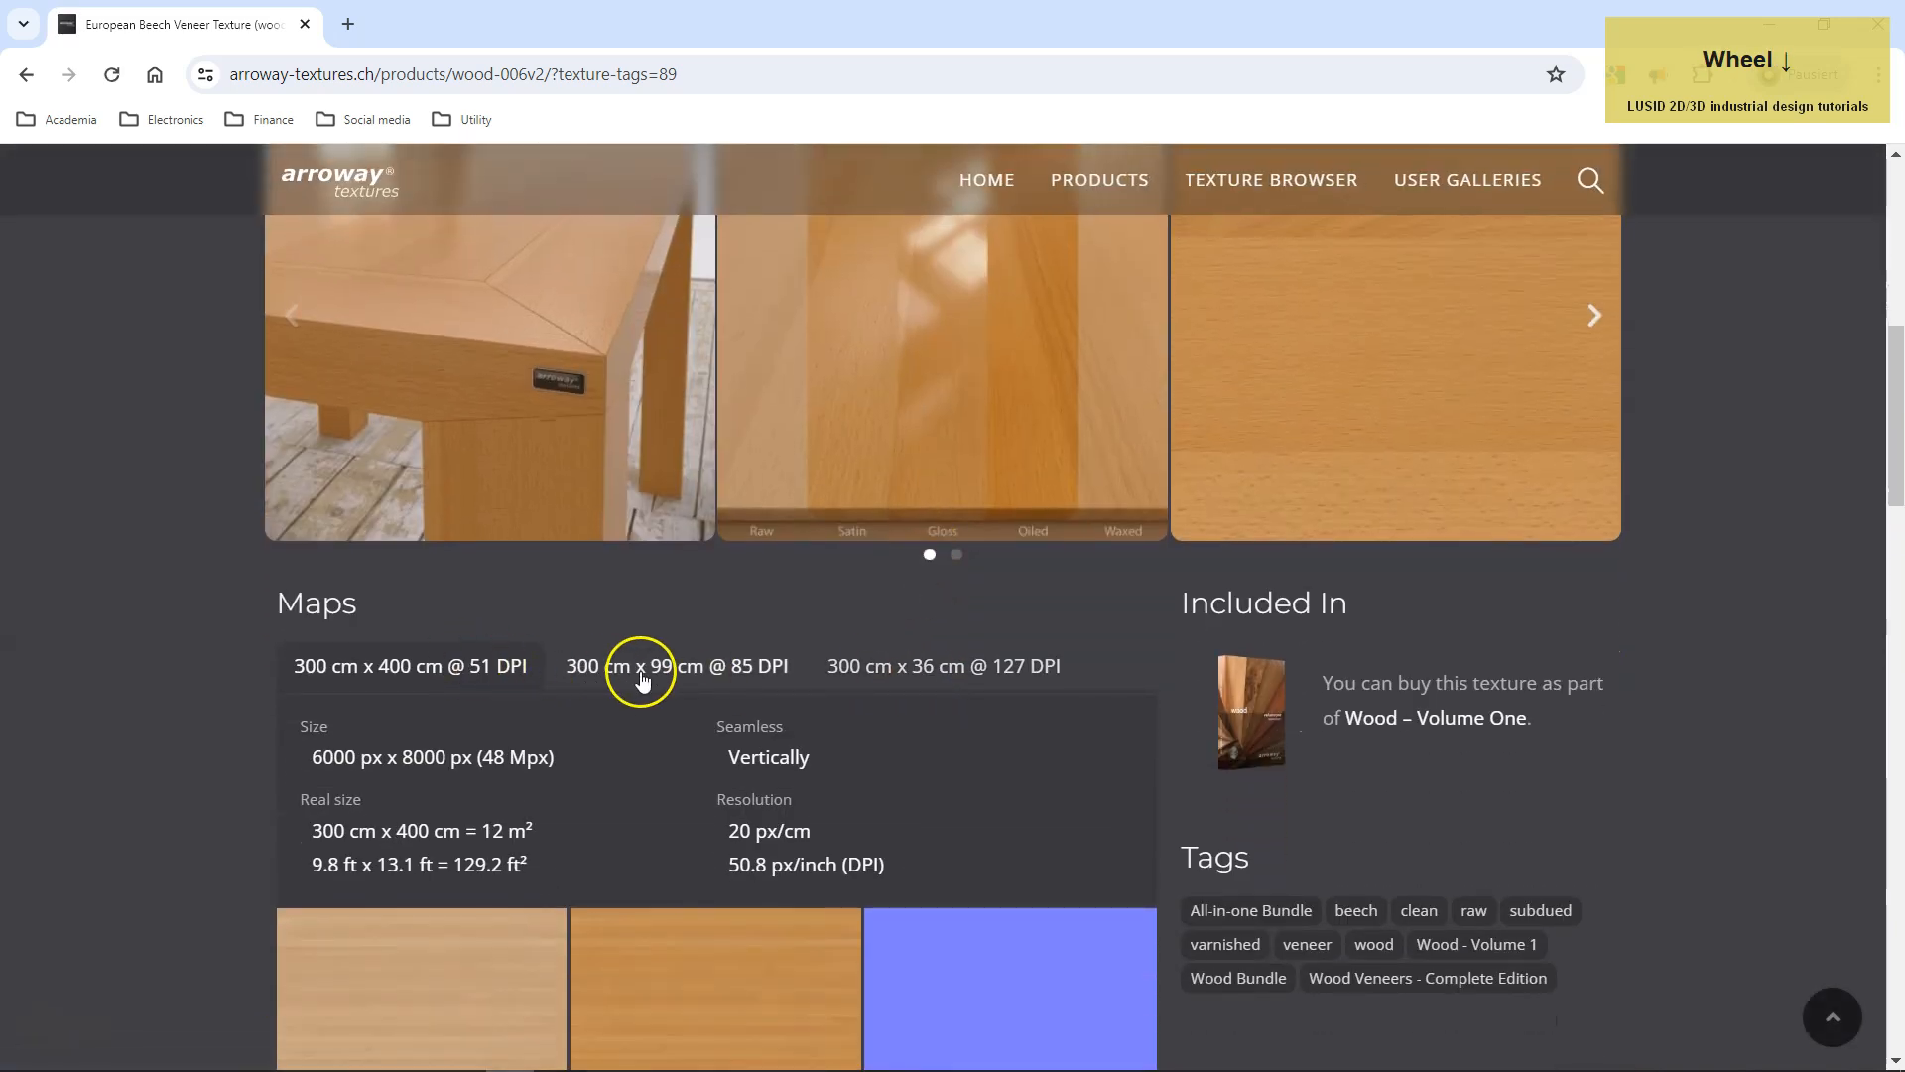
left_click(893, 667)
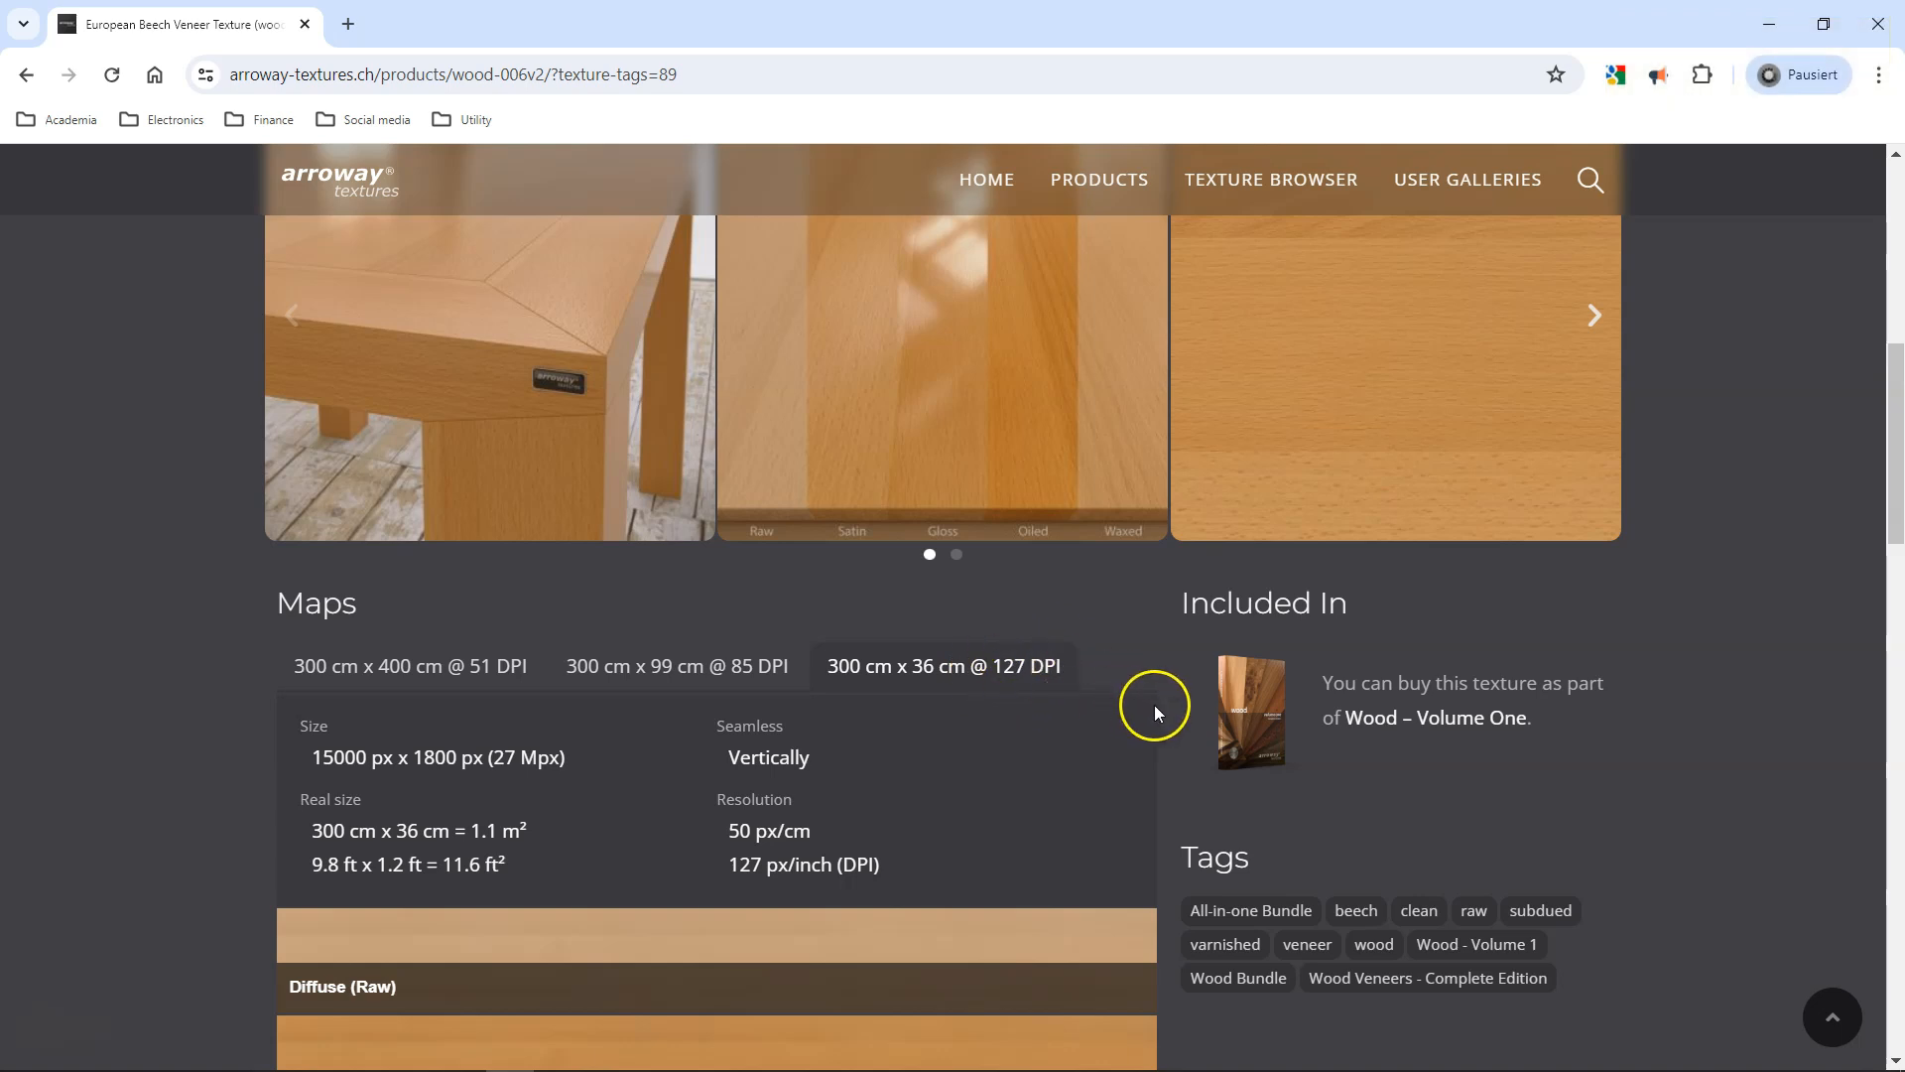
Examine the available texture maps and the real size given for the 127 DPI version.
scroll(1155, 712, "down", 4)
scroll(1158, 714, "up", 1)
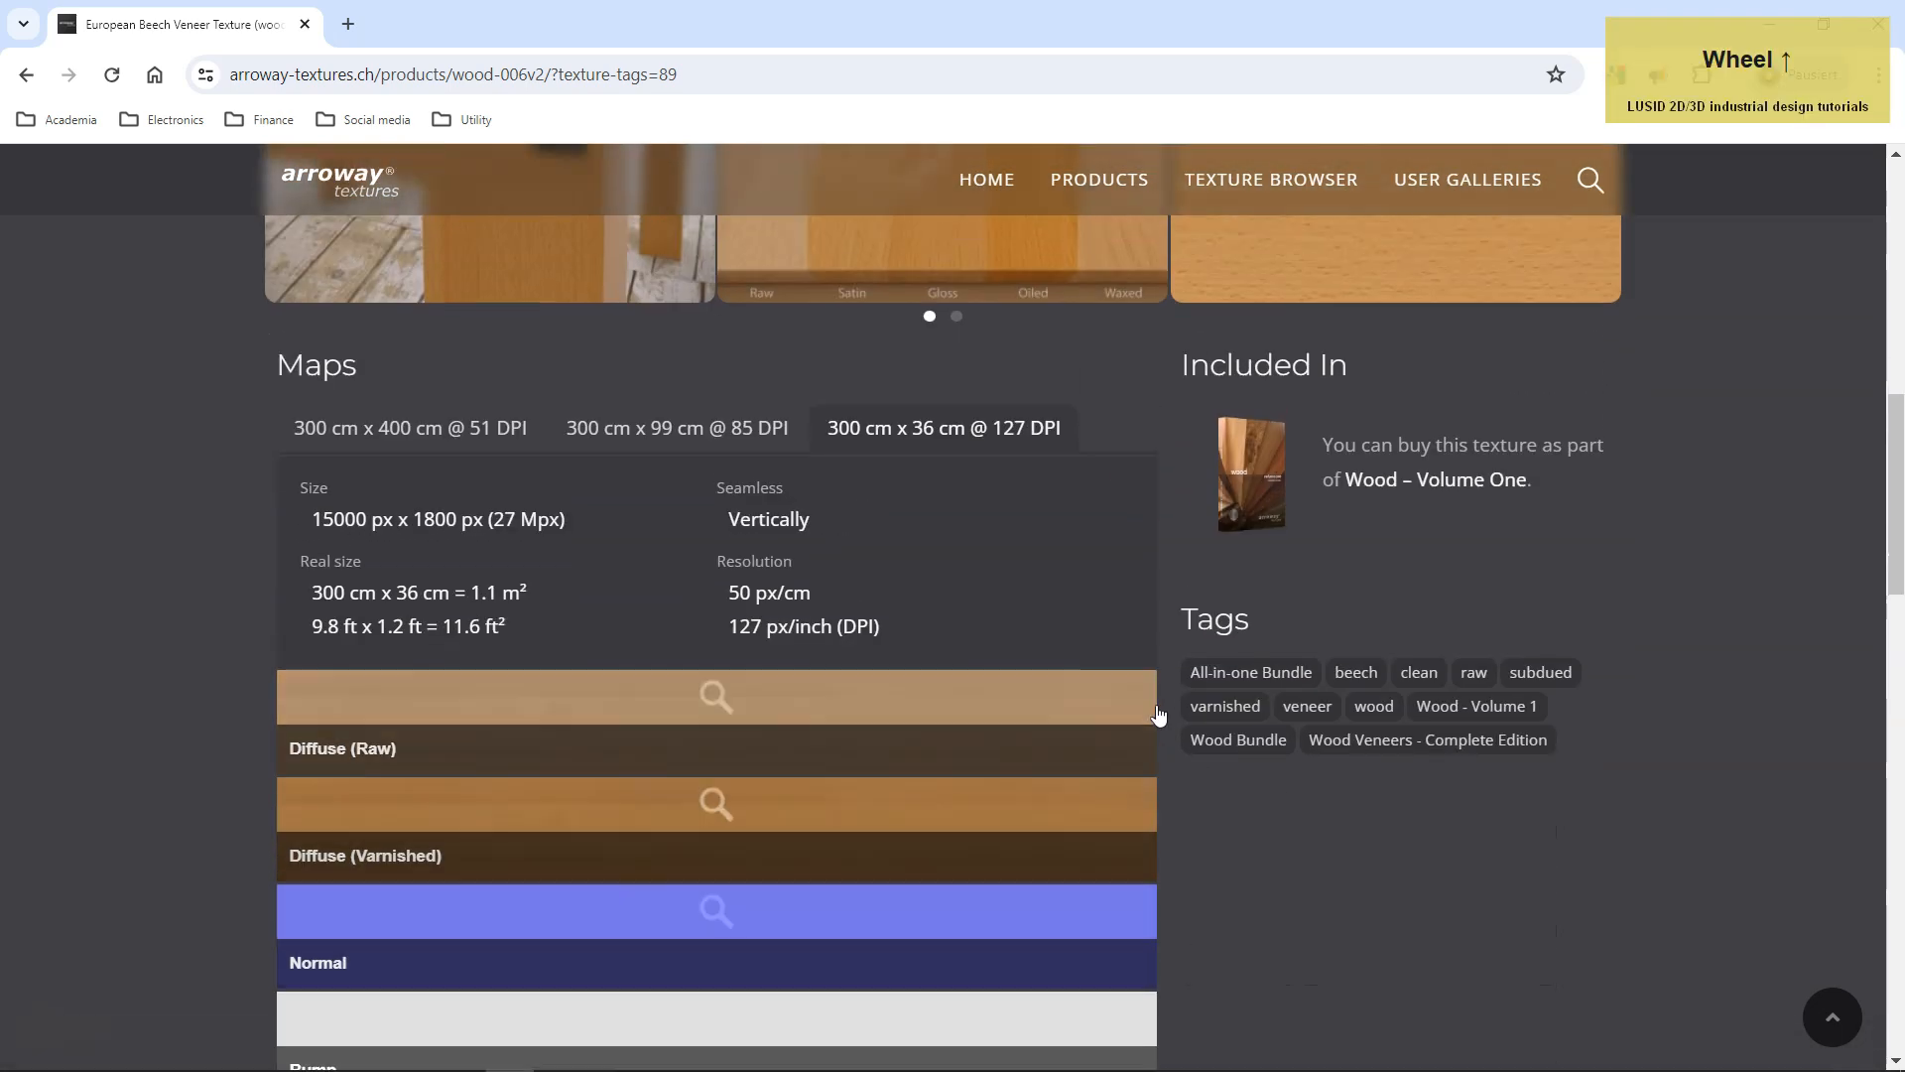
scroll(1158, 714, "up", 1)
left_click_drag(316, 712, 318, 712)
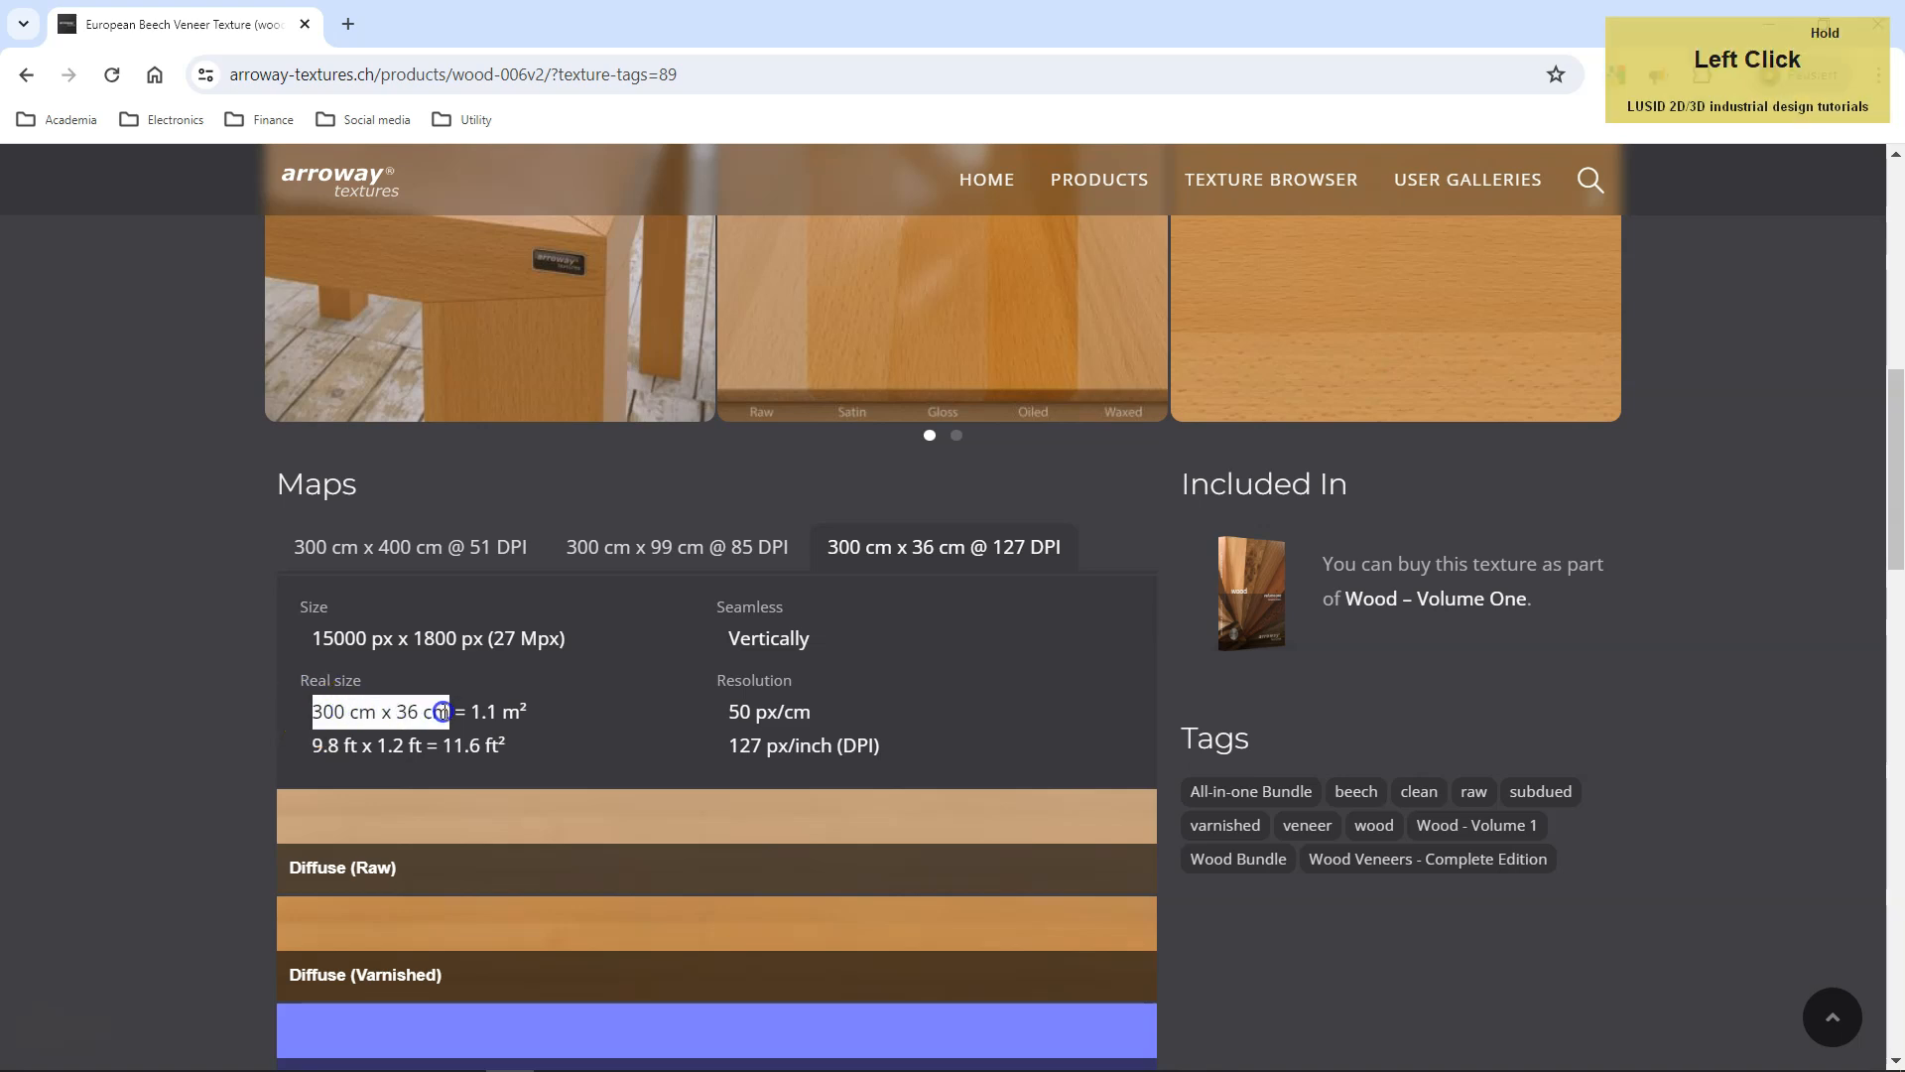
left_click(228, 714)
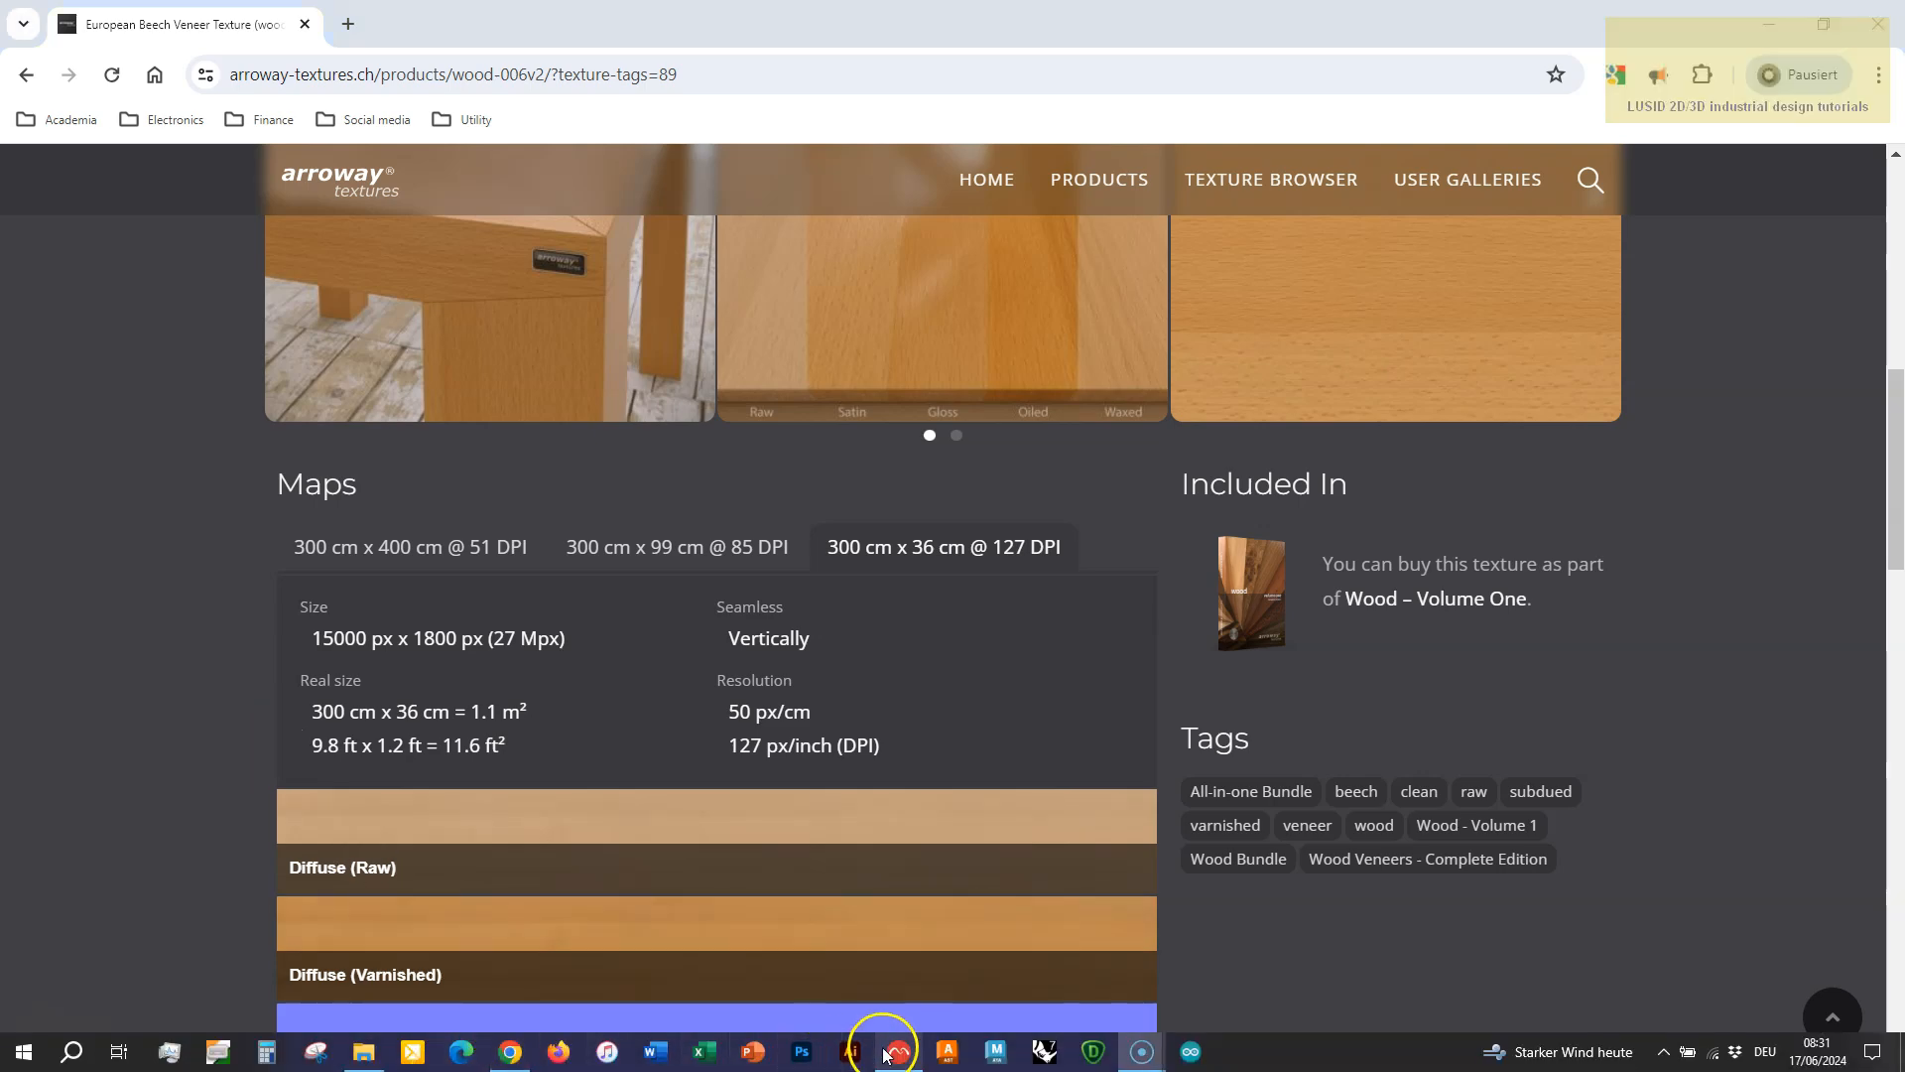
Switch to Maxwell Studio, enter projector selection mode for the Brush object, and rename its UV set as Wood.
left_click(898, 1050)
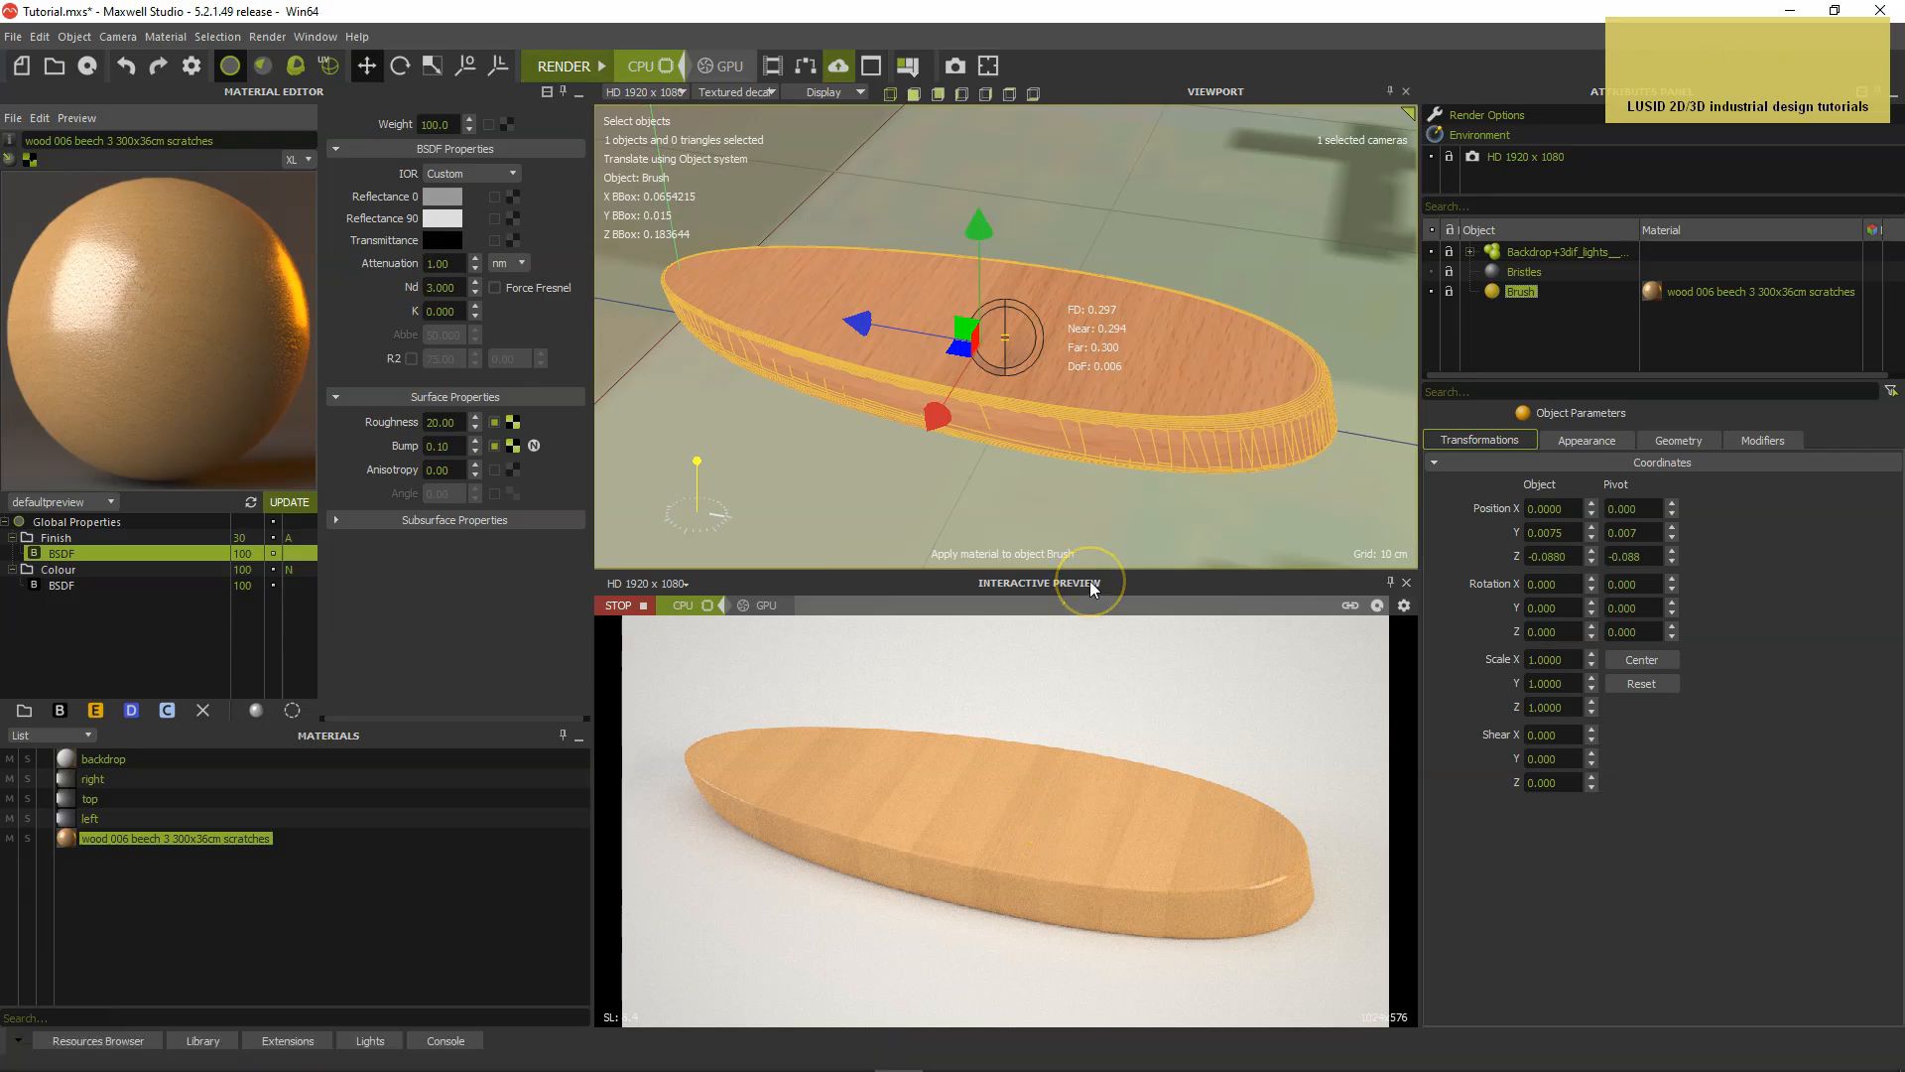
left_click(1162, 276)
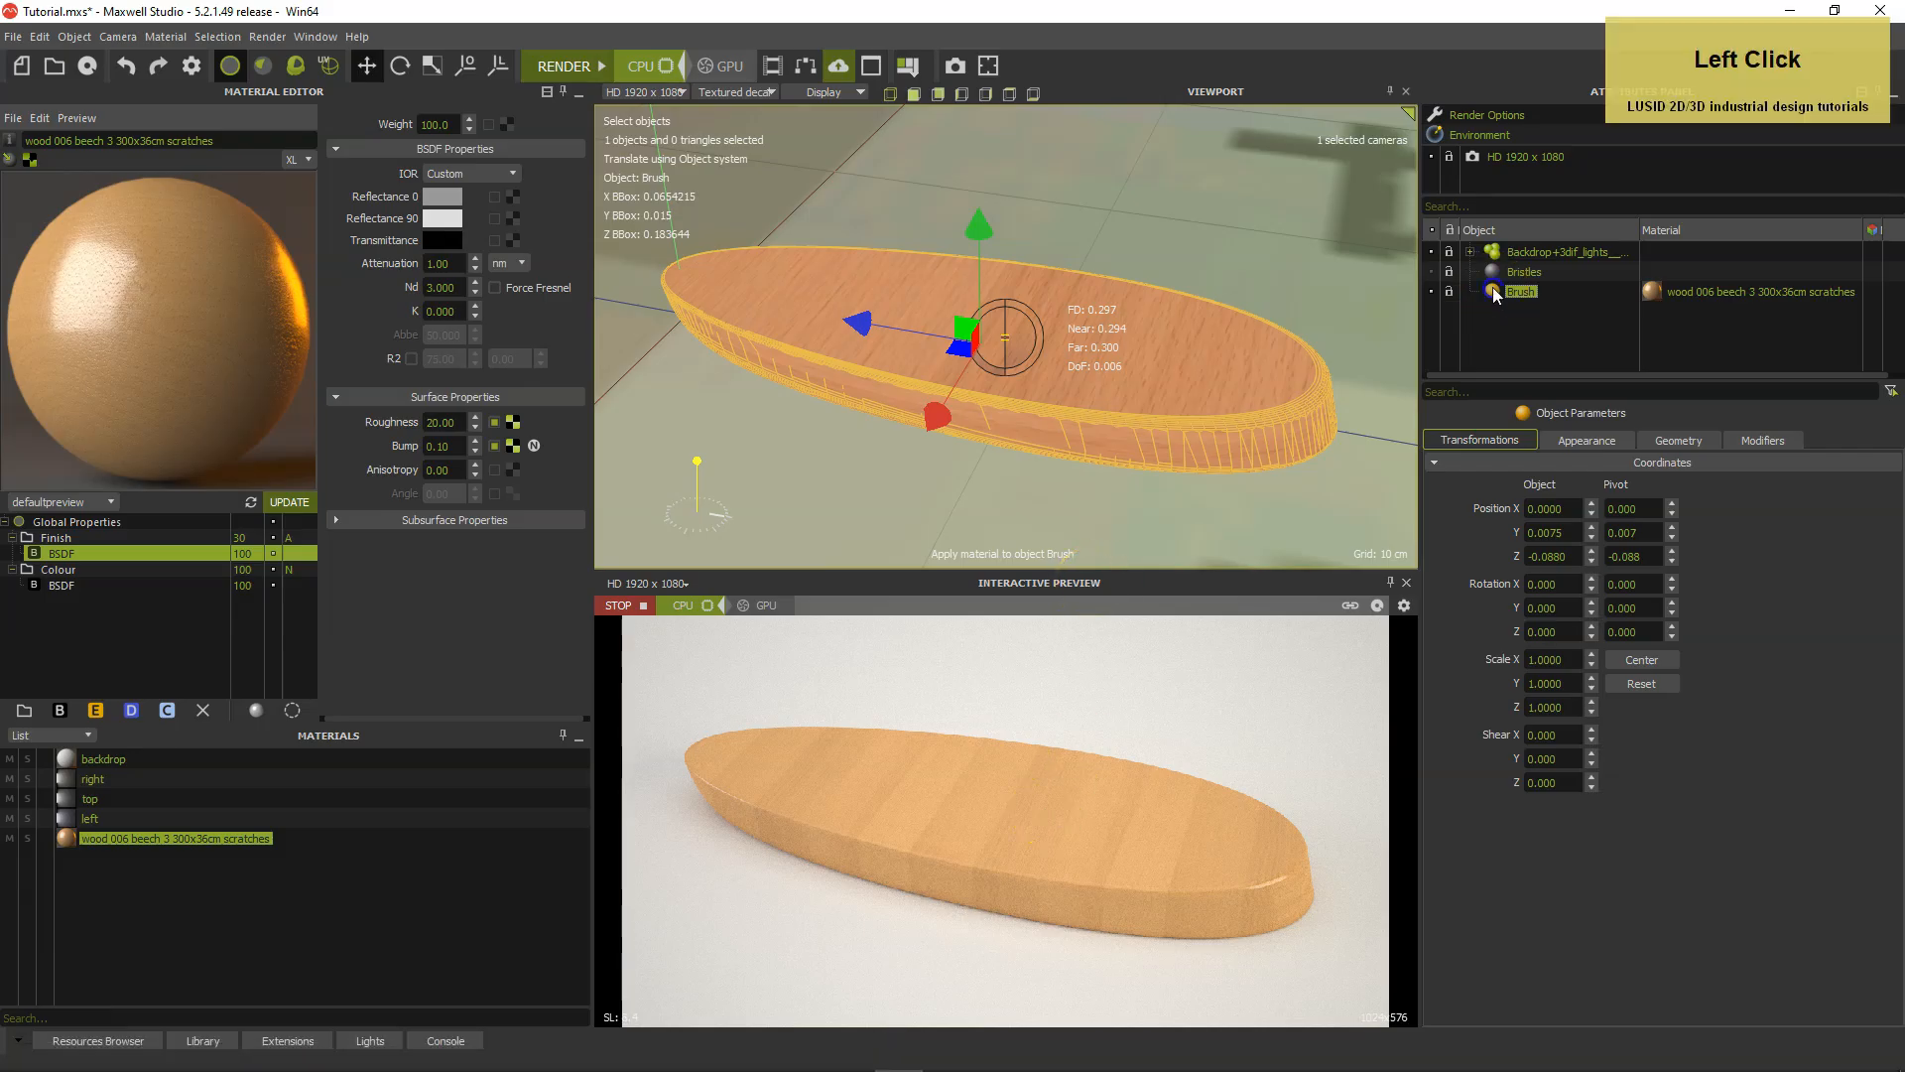
left_click(330, 70)
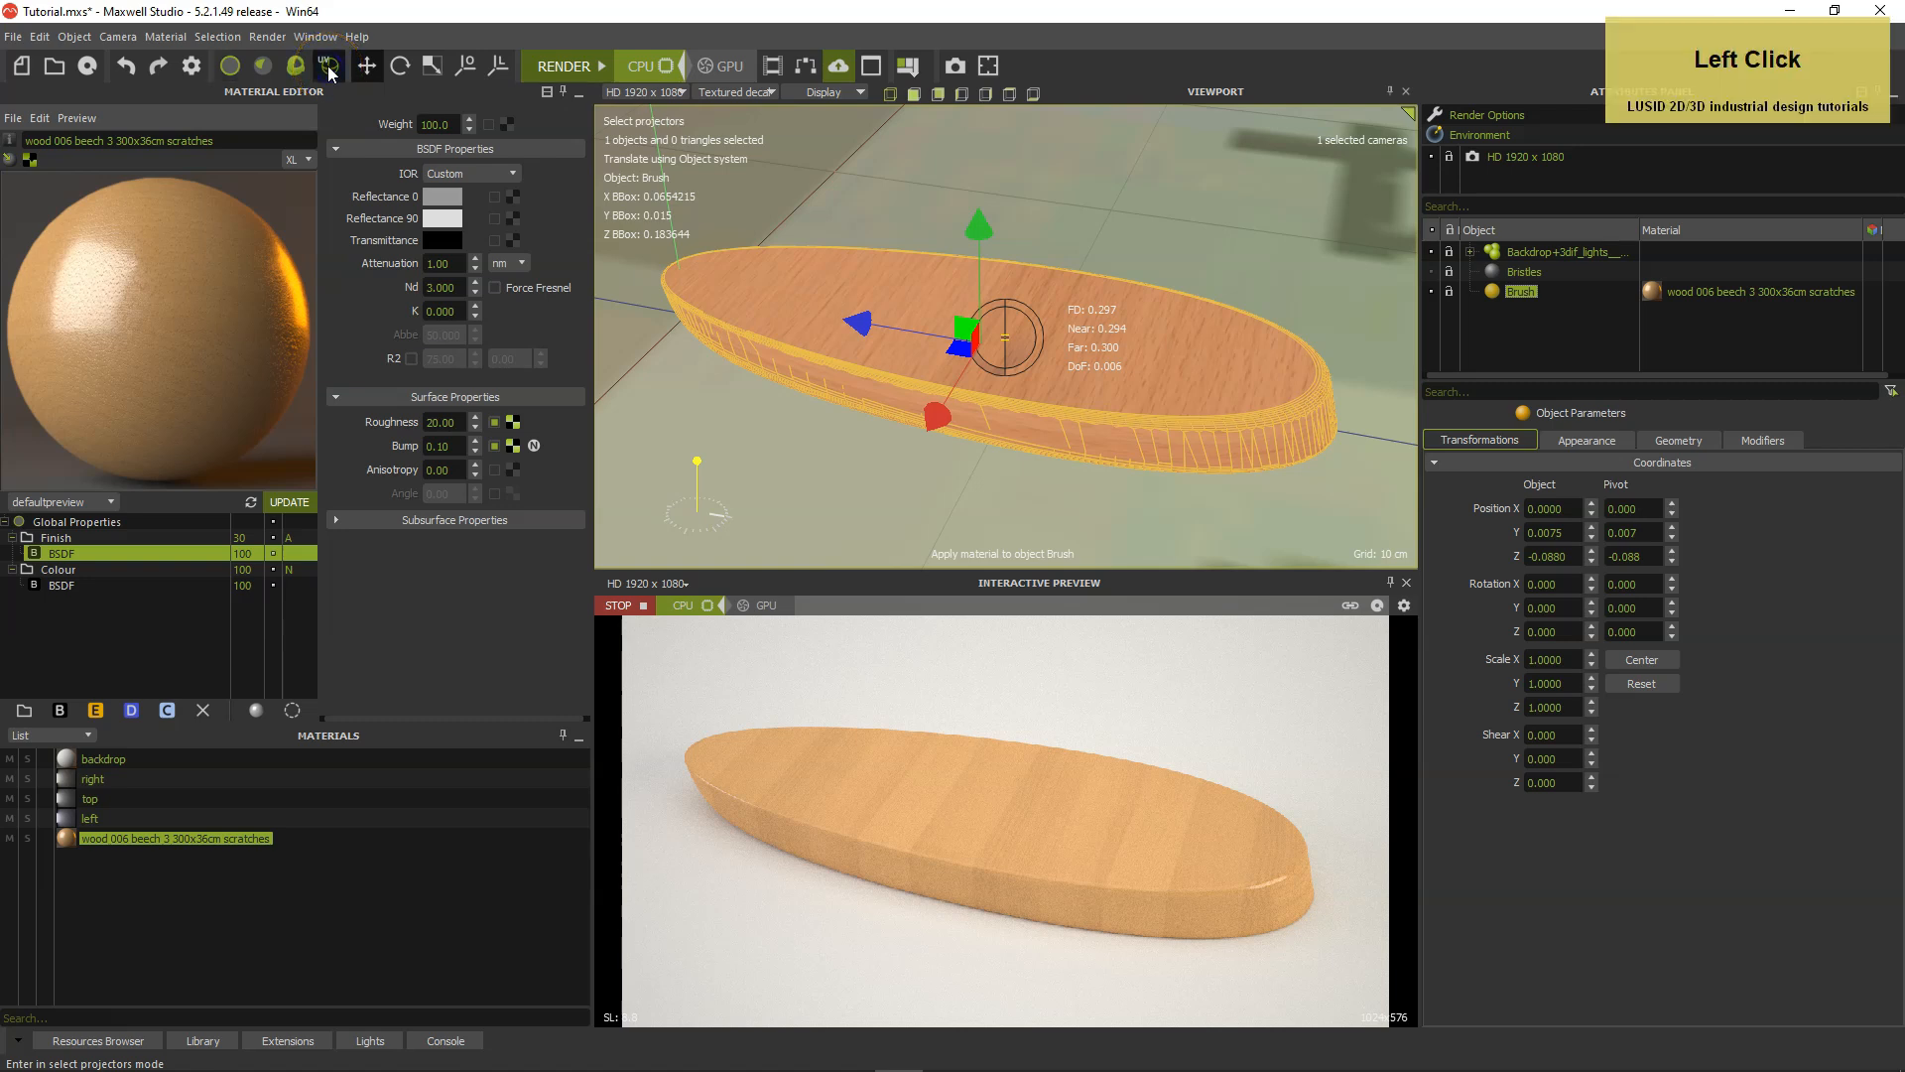
left_click(1665, 442)
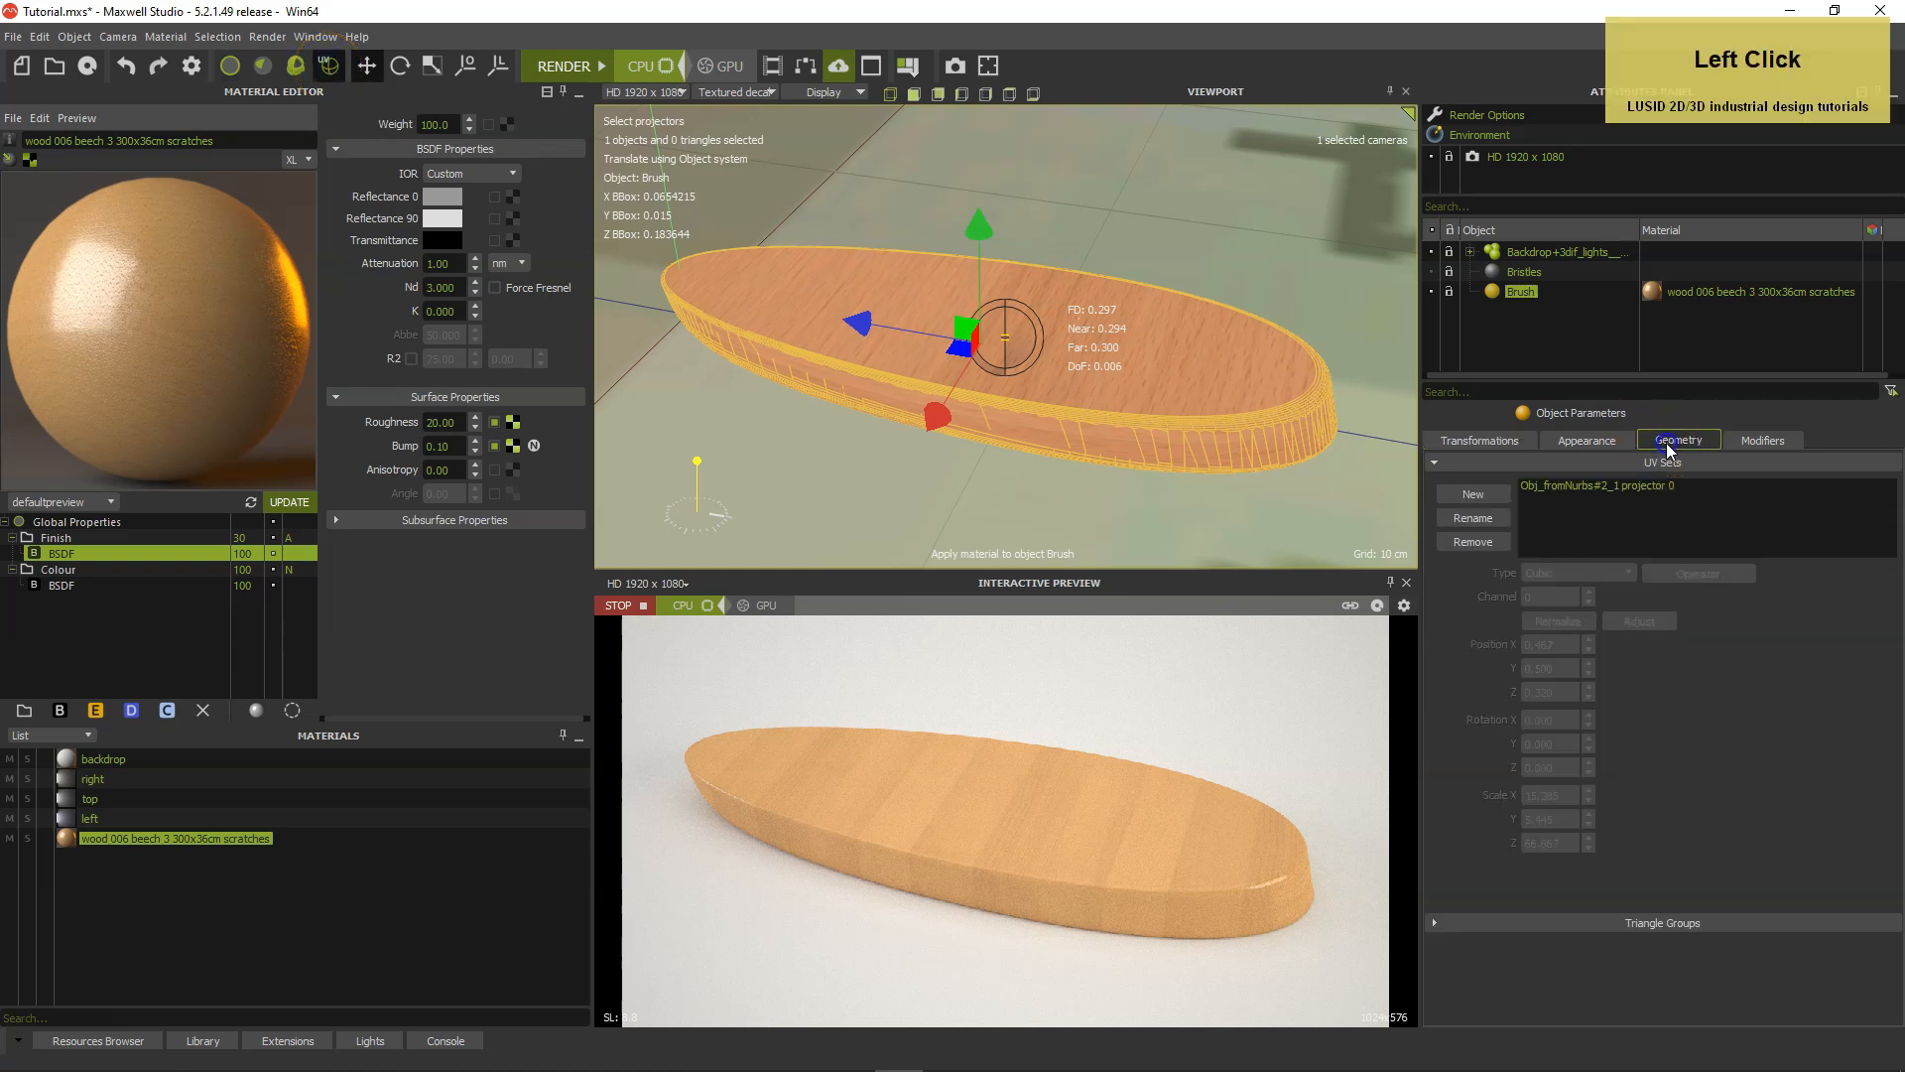
left_click(1604, 486)
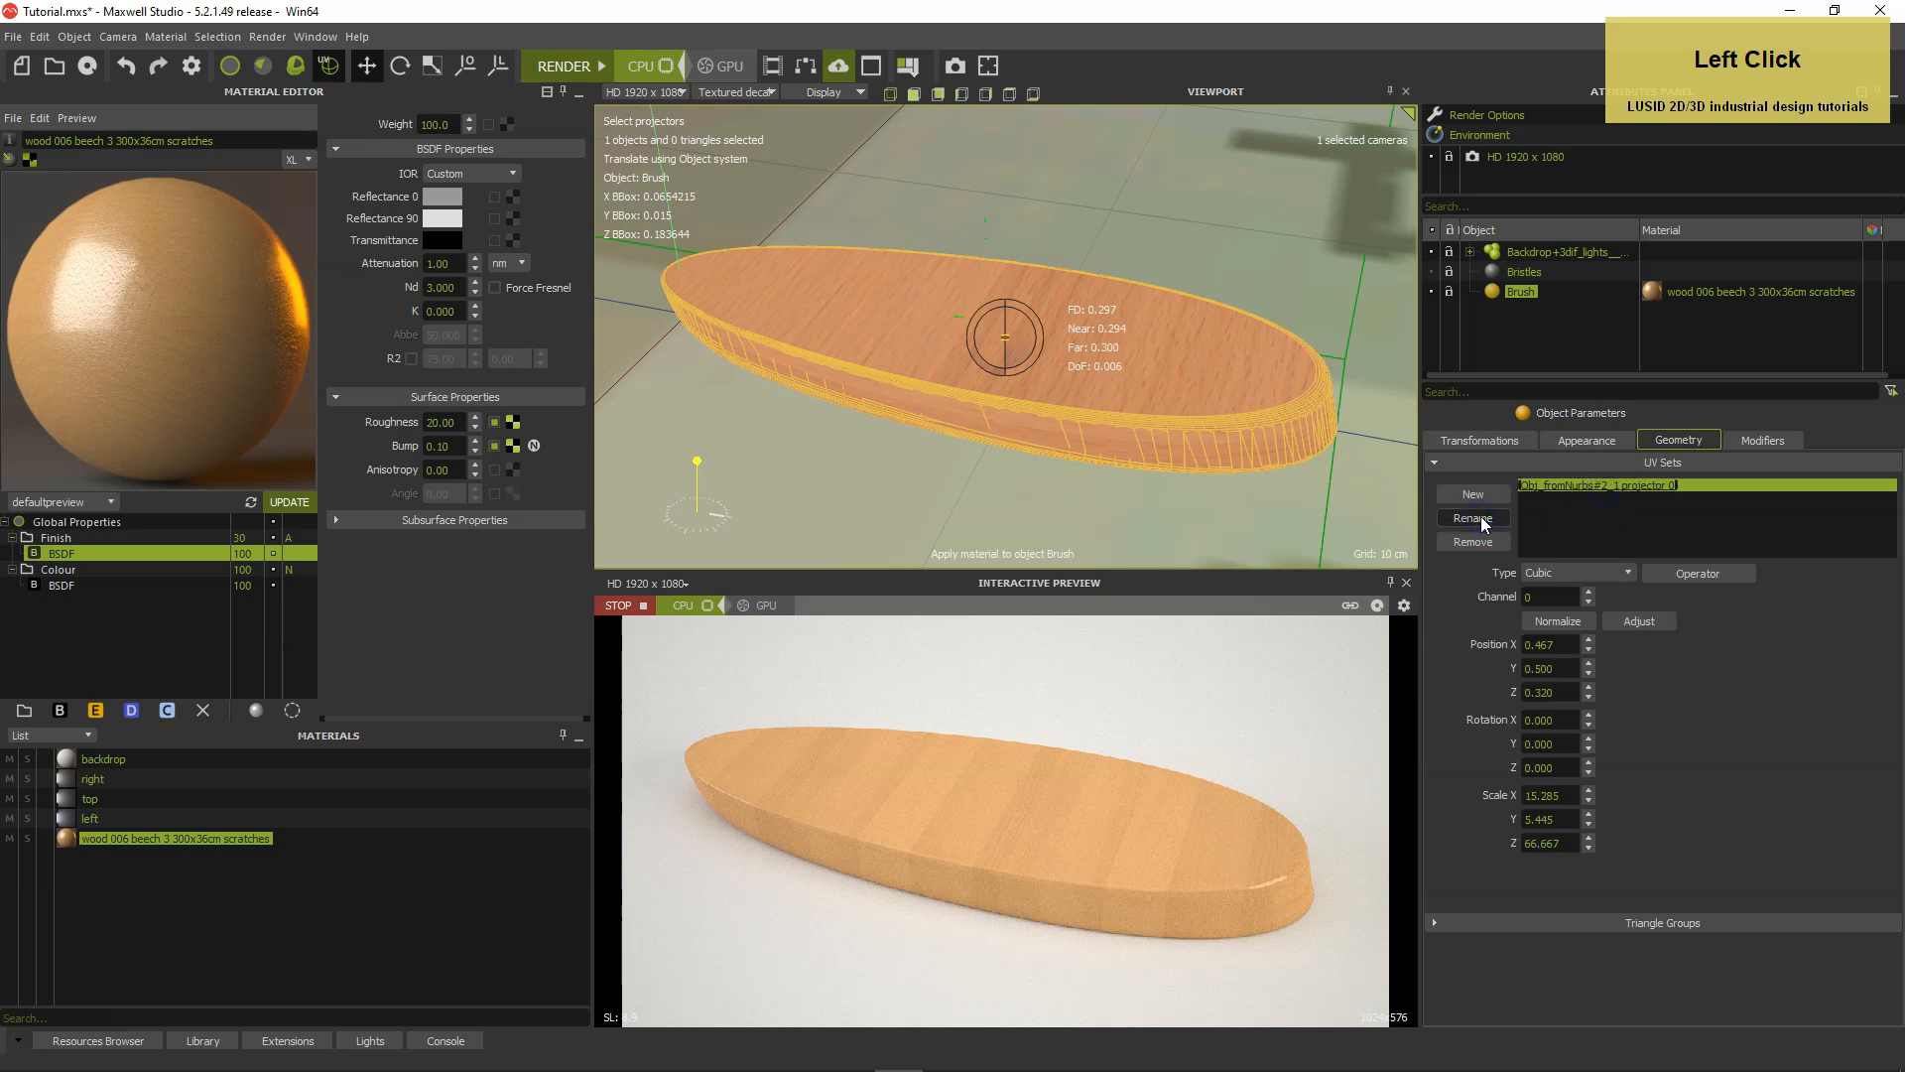
type("Wood")
key("Return")
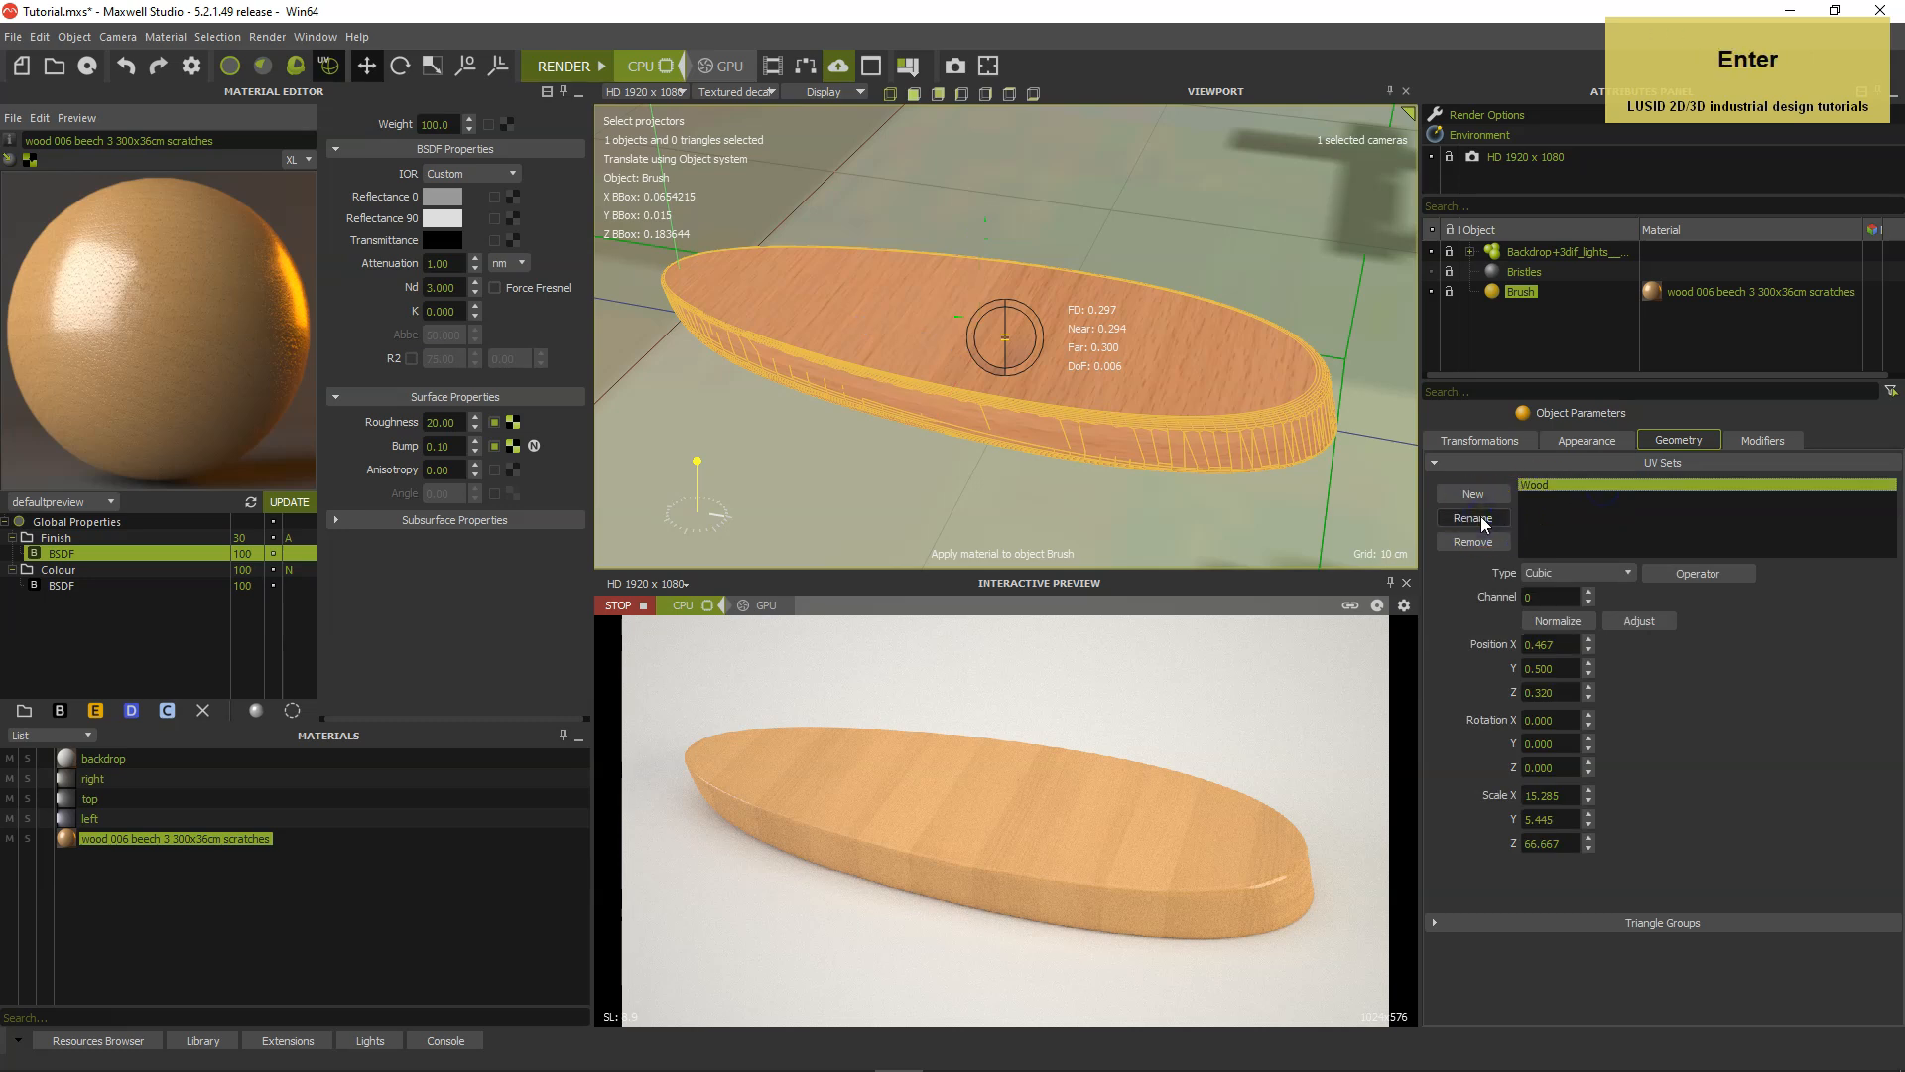
Change the Wood UV set's projection type to Planar and adjust the projector to the brush.
left_click(1580, 575)
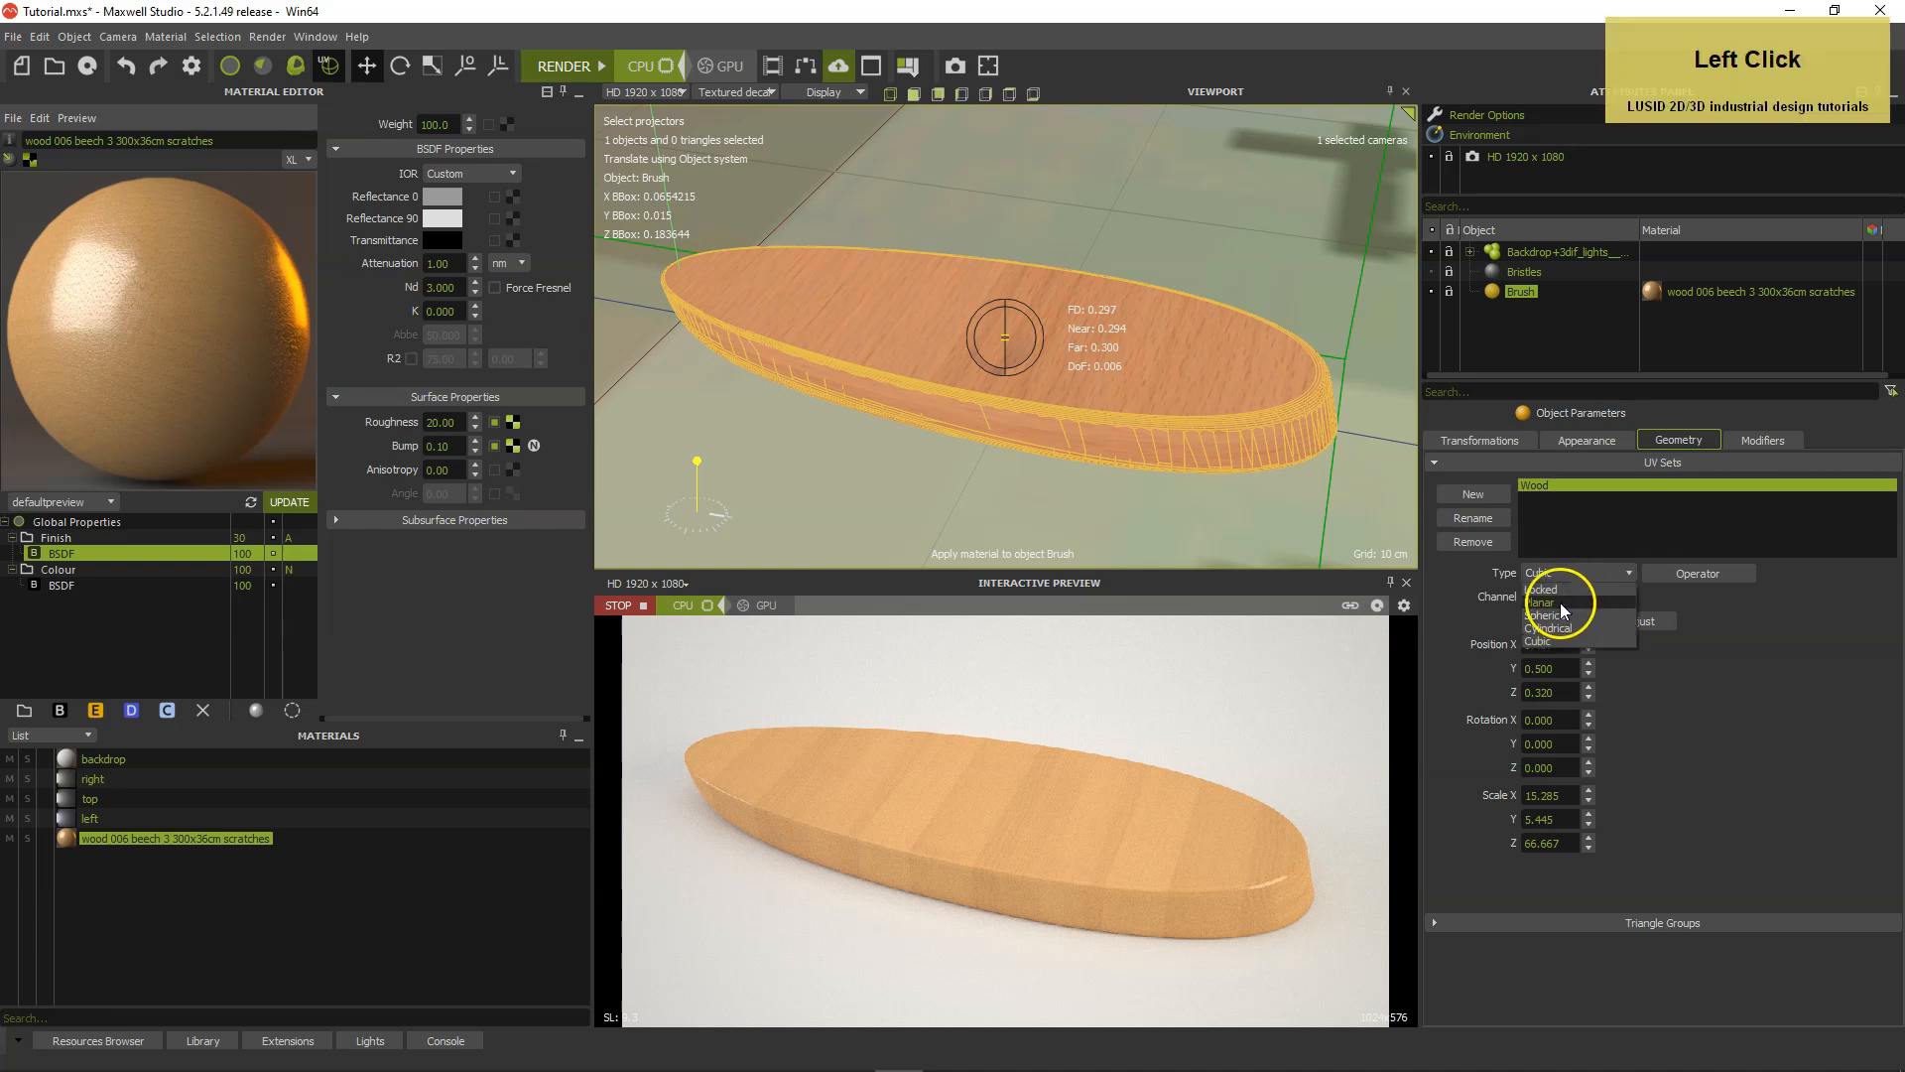
left_click(1560, 603)
left_click(1636, 620)
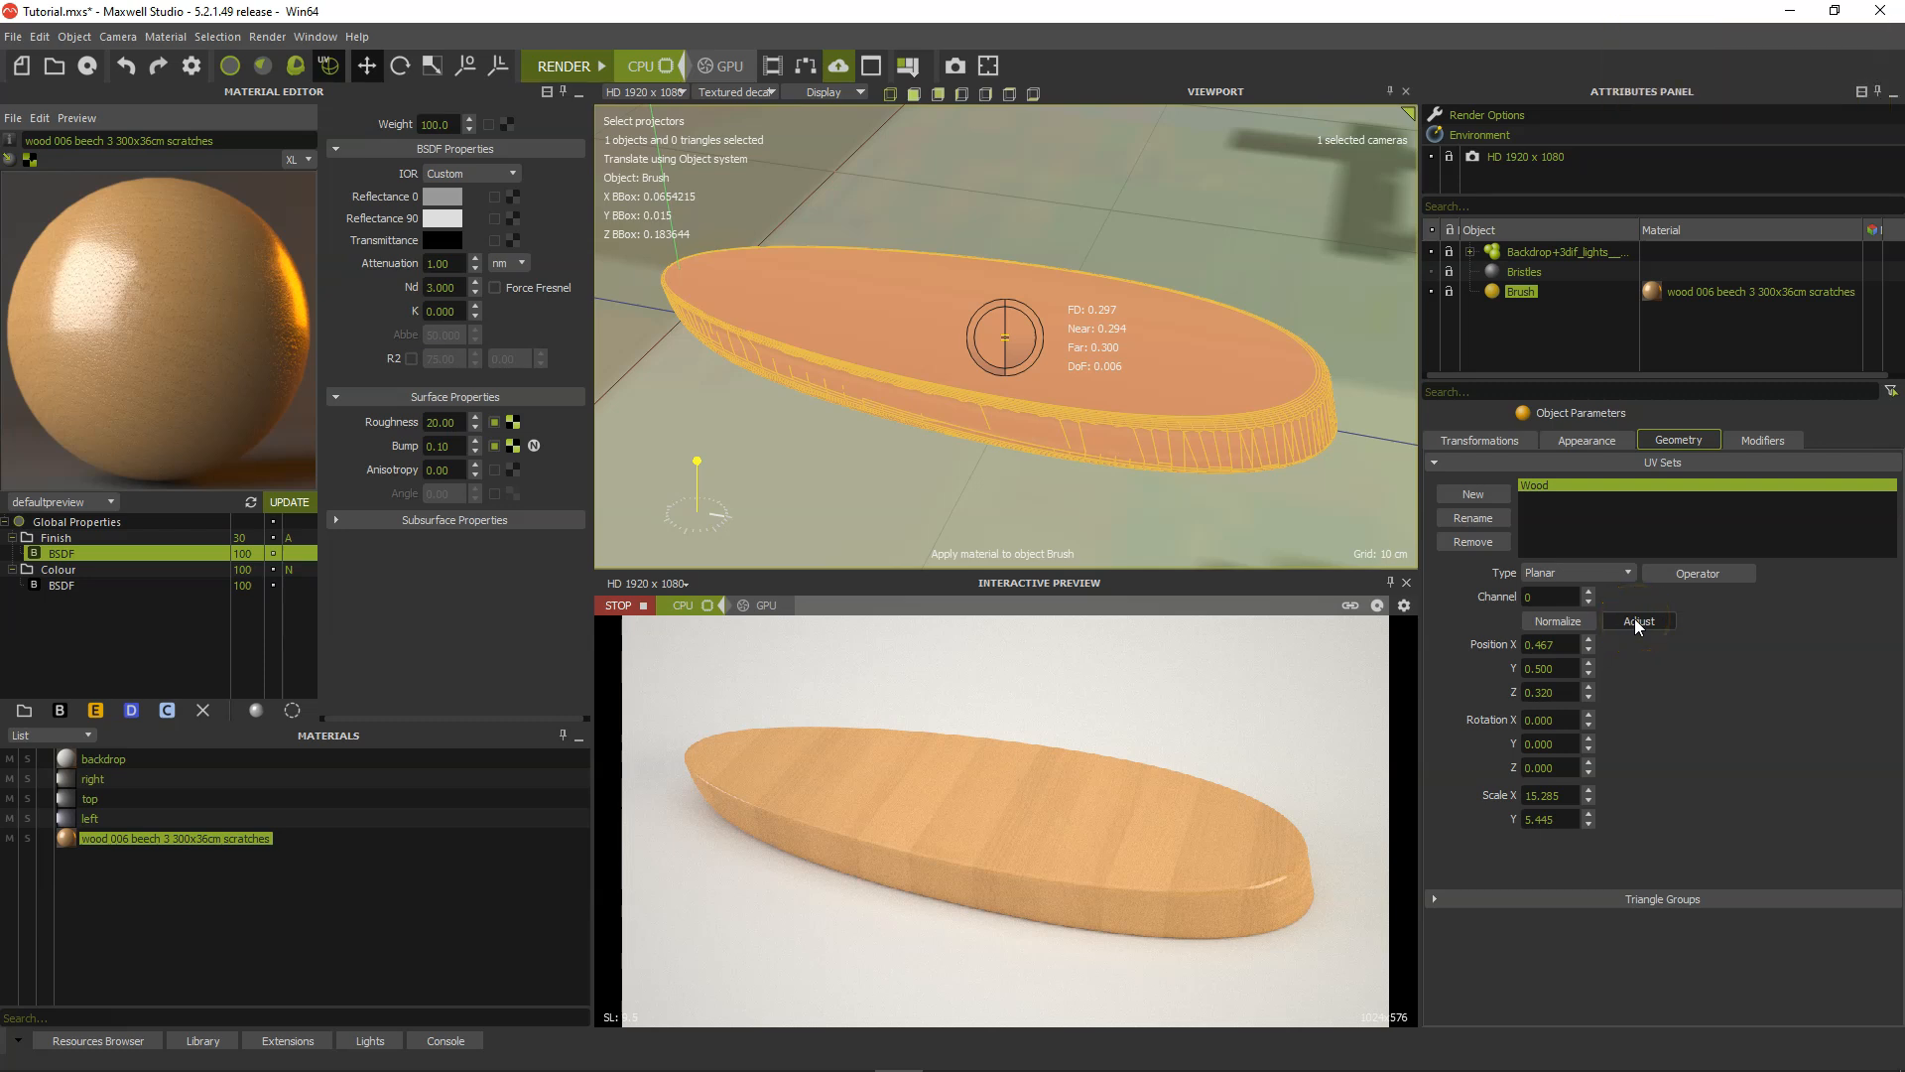
left_click(1639, 620)
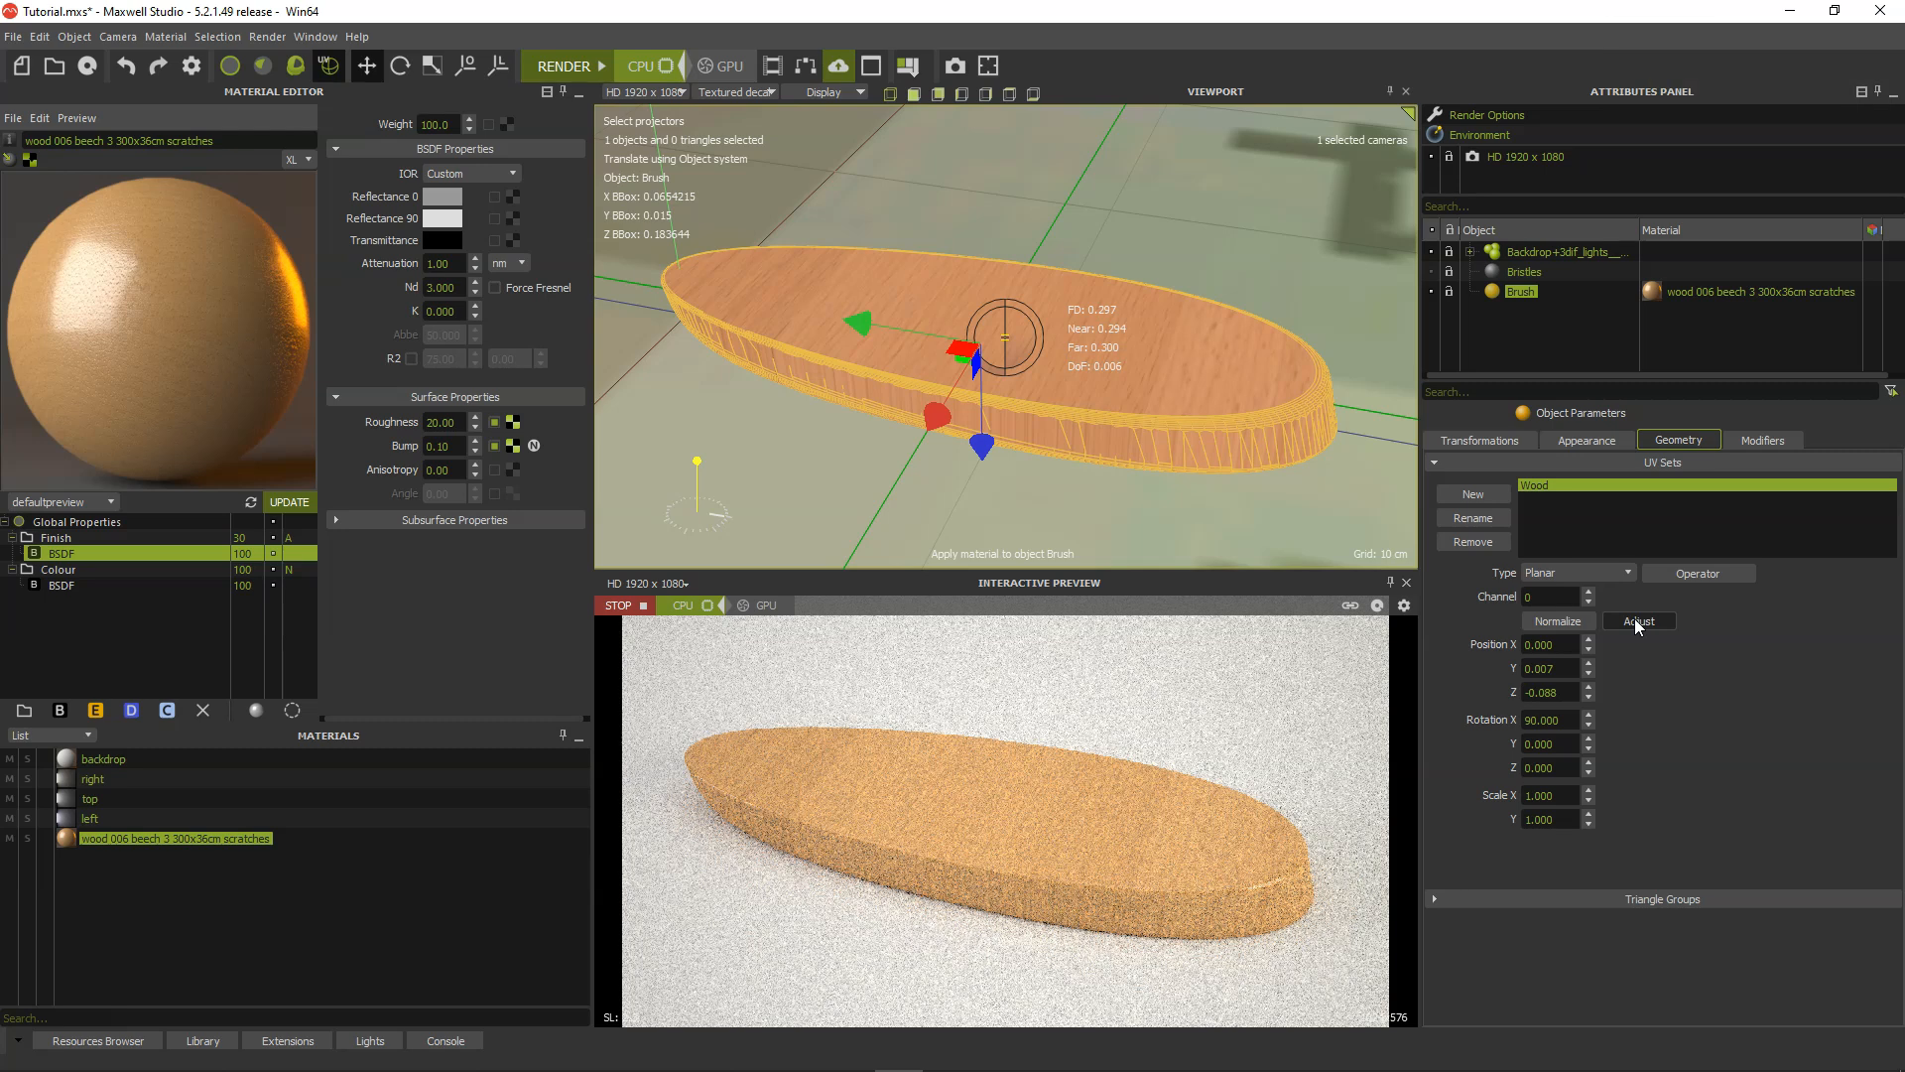
Examine the planar projector around the brush in wireframe display, then restore the Textured decal display.
left_click(740, 92)
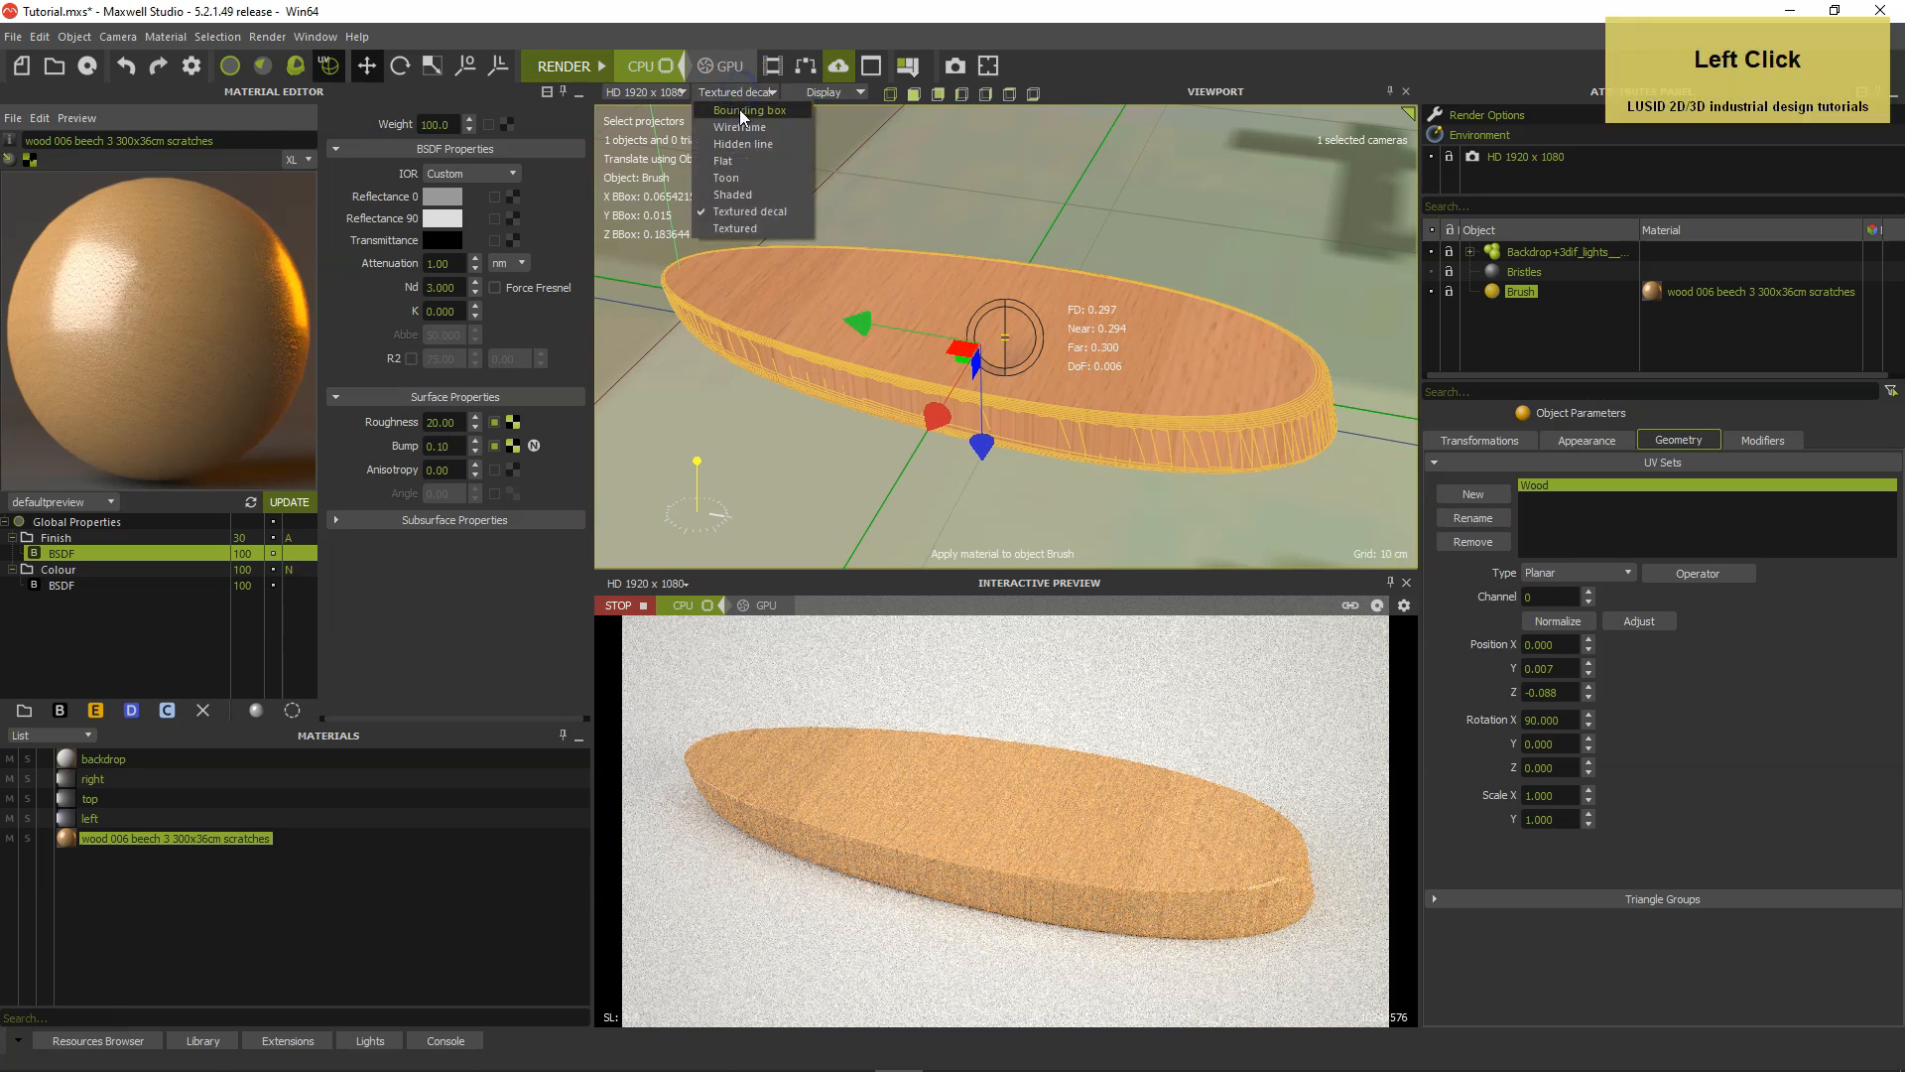
left_click(741, 109)
scroll(1054, 393, "down", 6)
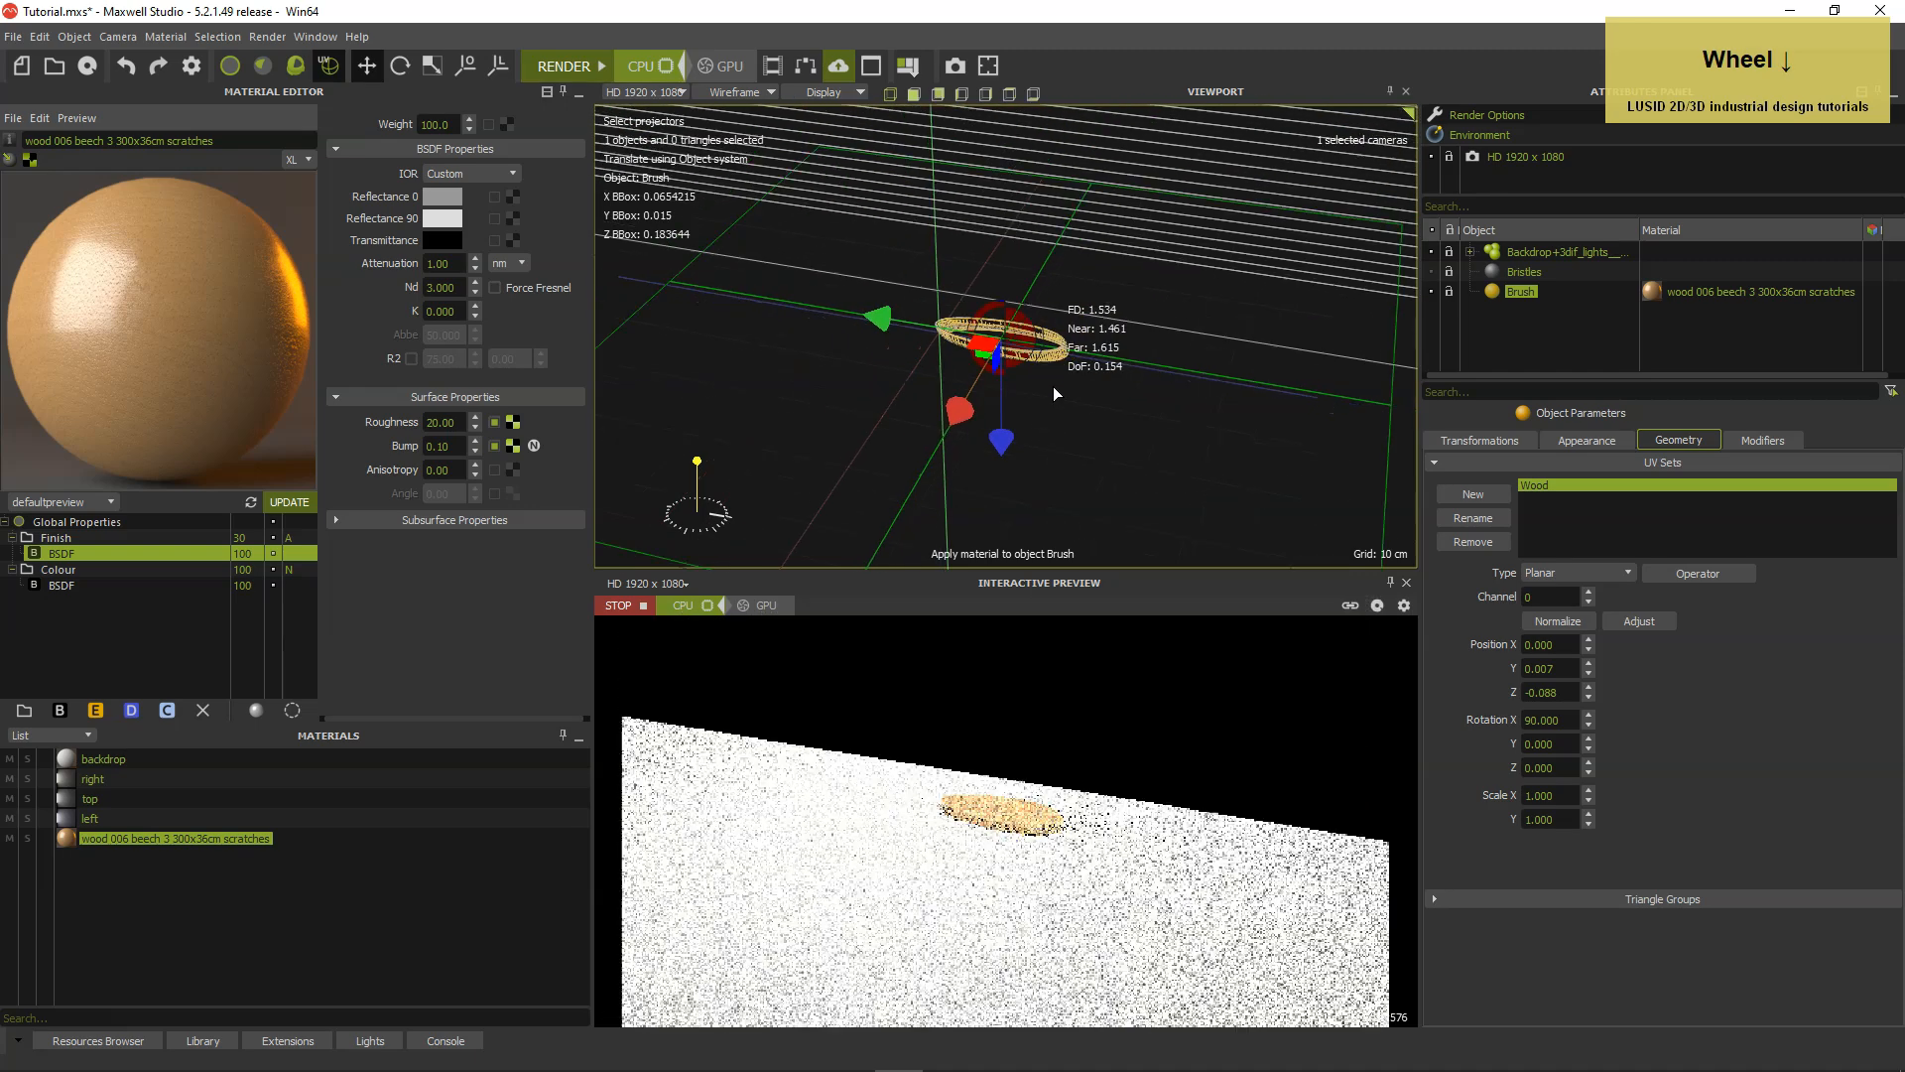
scroll(1054, 393, "down", 3)
left_click_drag(1098, 419, 1081, 459, "alt")
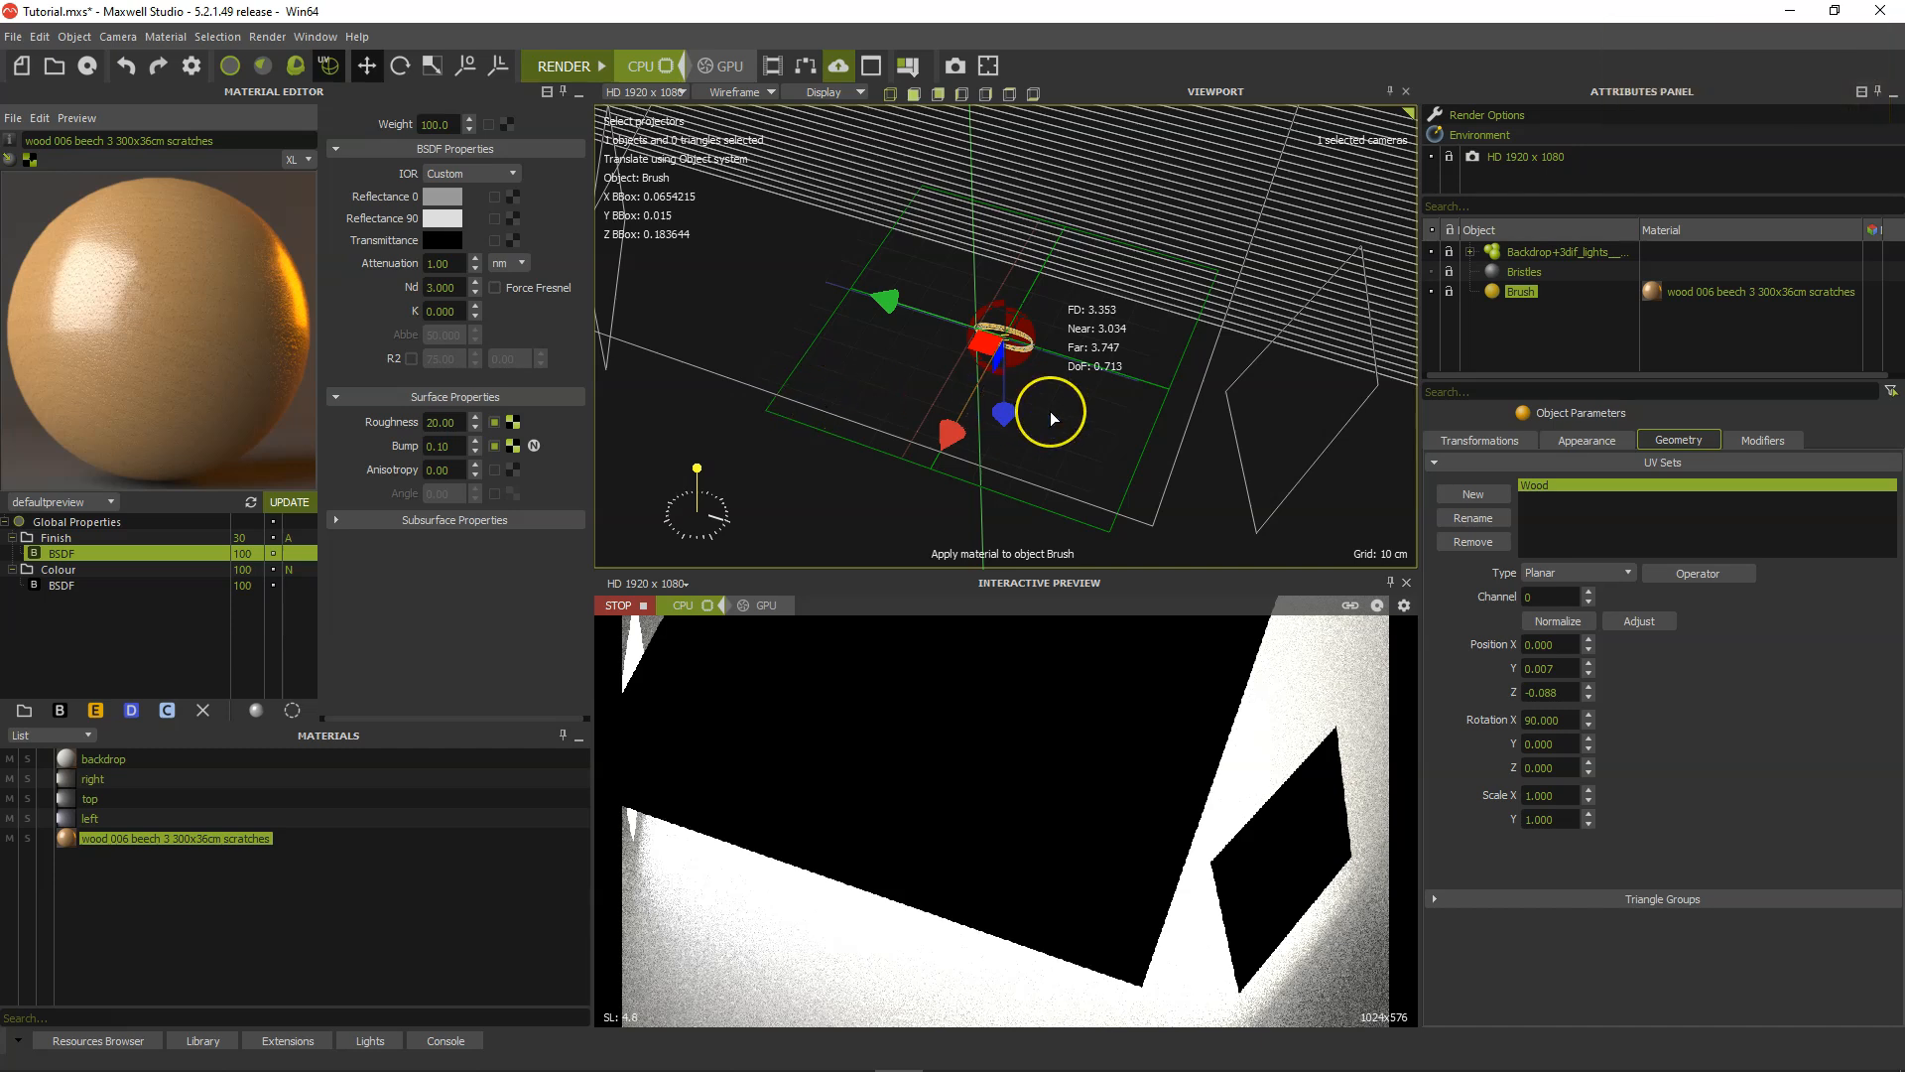
scroll(1050, 411, "up", 5)
scroll(1051, 412, "up", 2)
mouse_move(1051, 413)
left_mouse_down("alt")
mouse_move(1072, 462)
mouse_move(1140, 497)
left_mouse_up("alt")
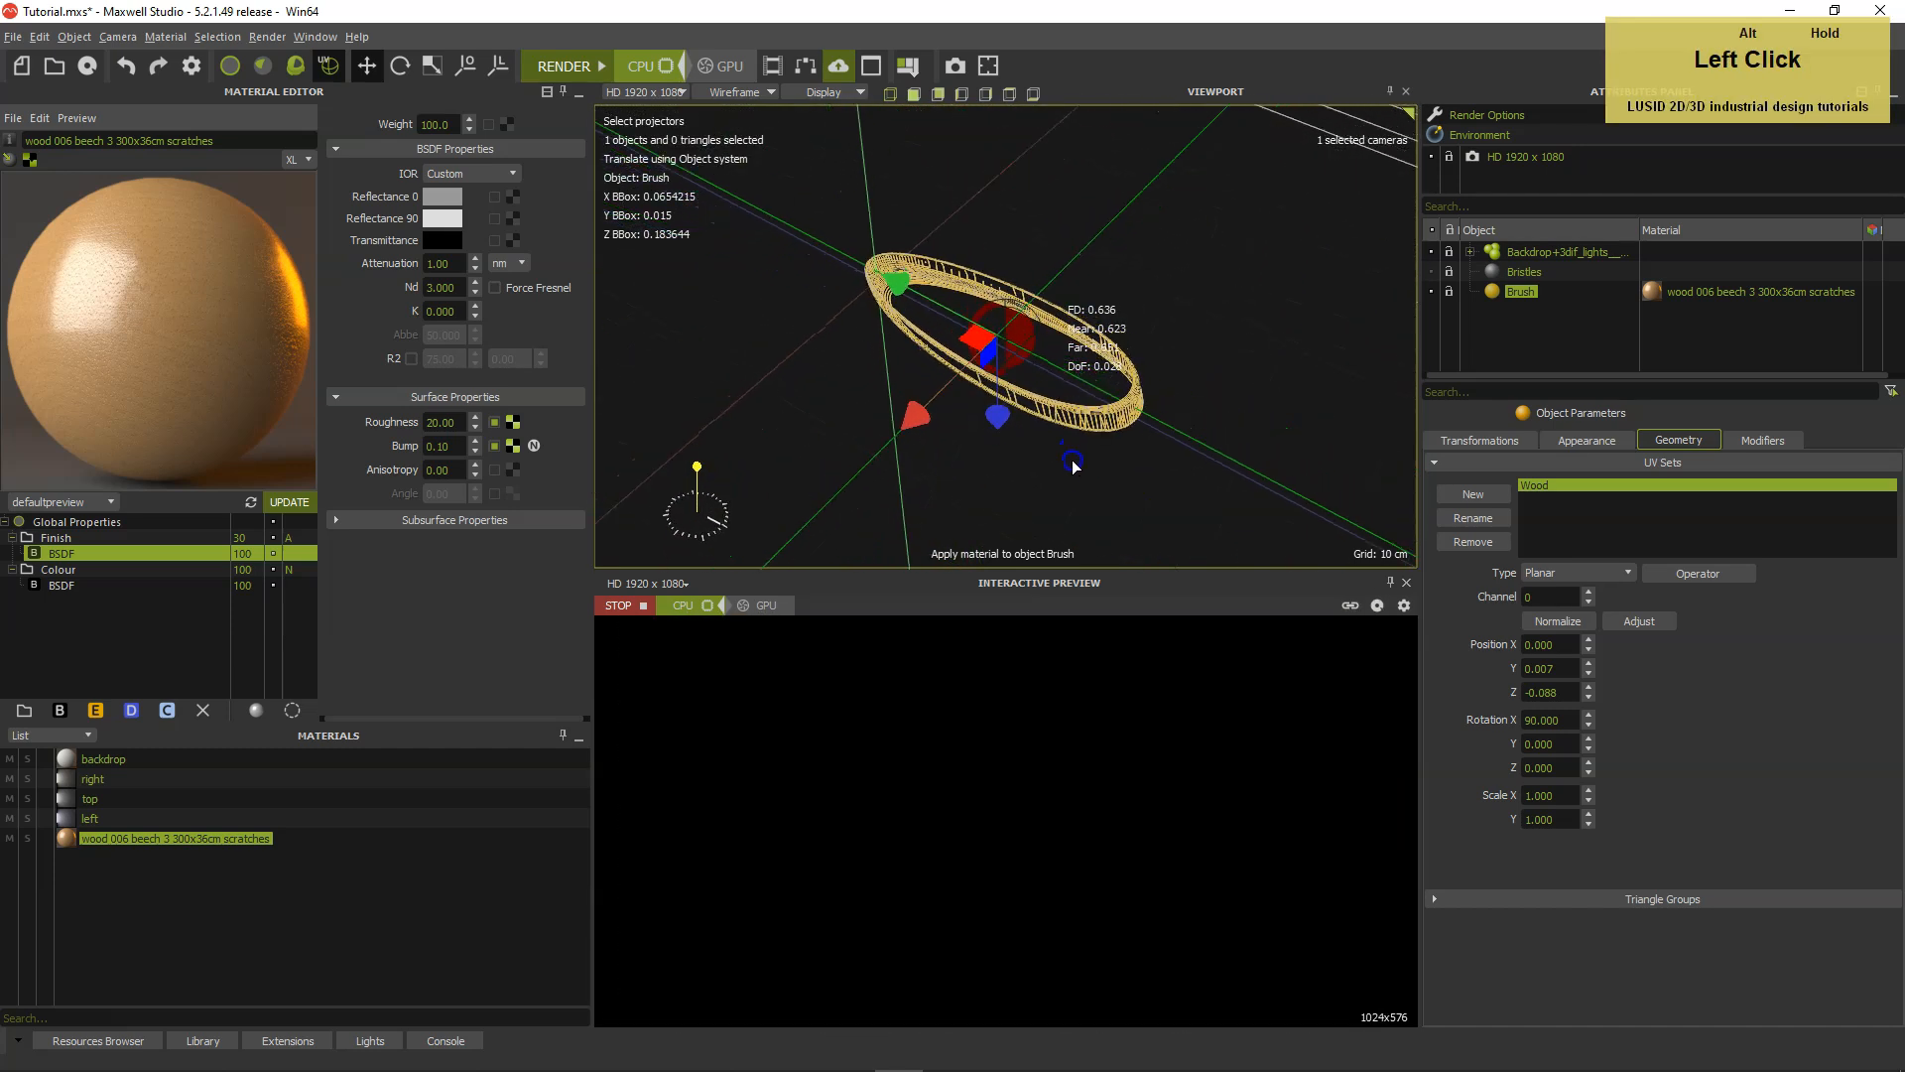
scroll(1161, 466, "up", 5, "alt")
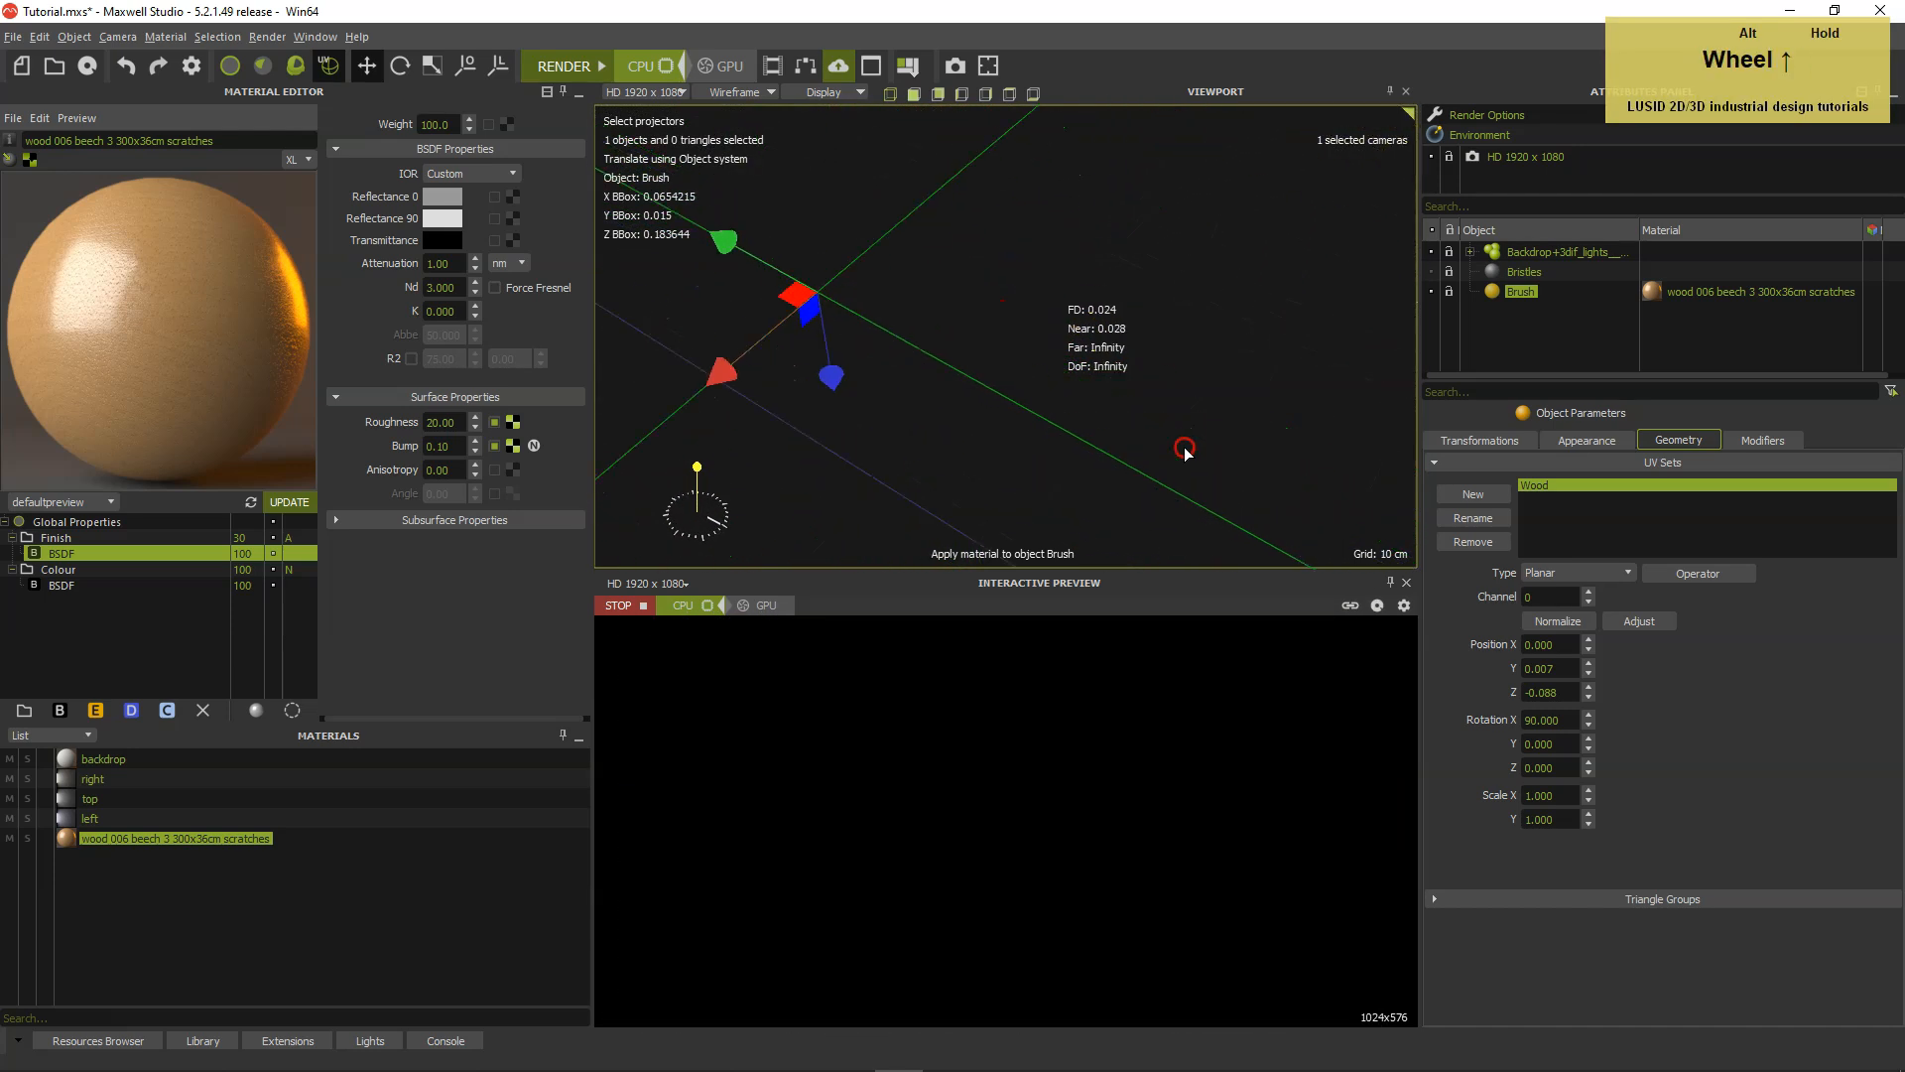
right_click(1102, 431)
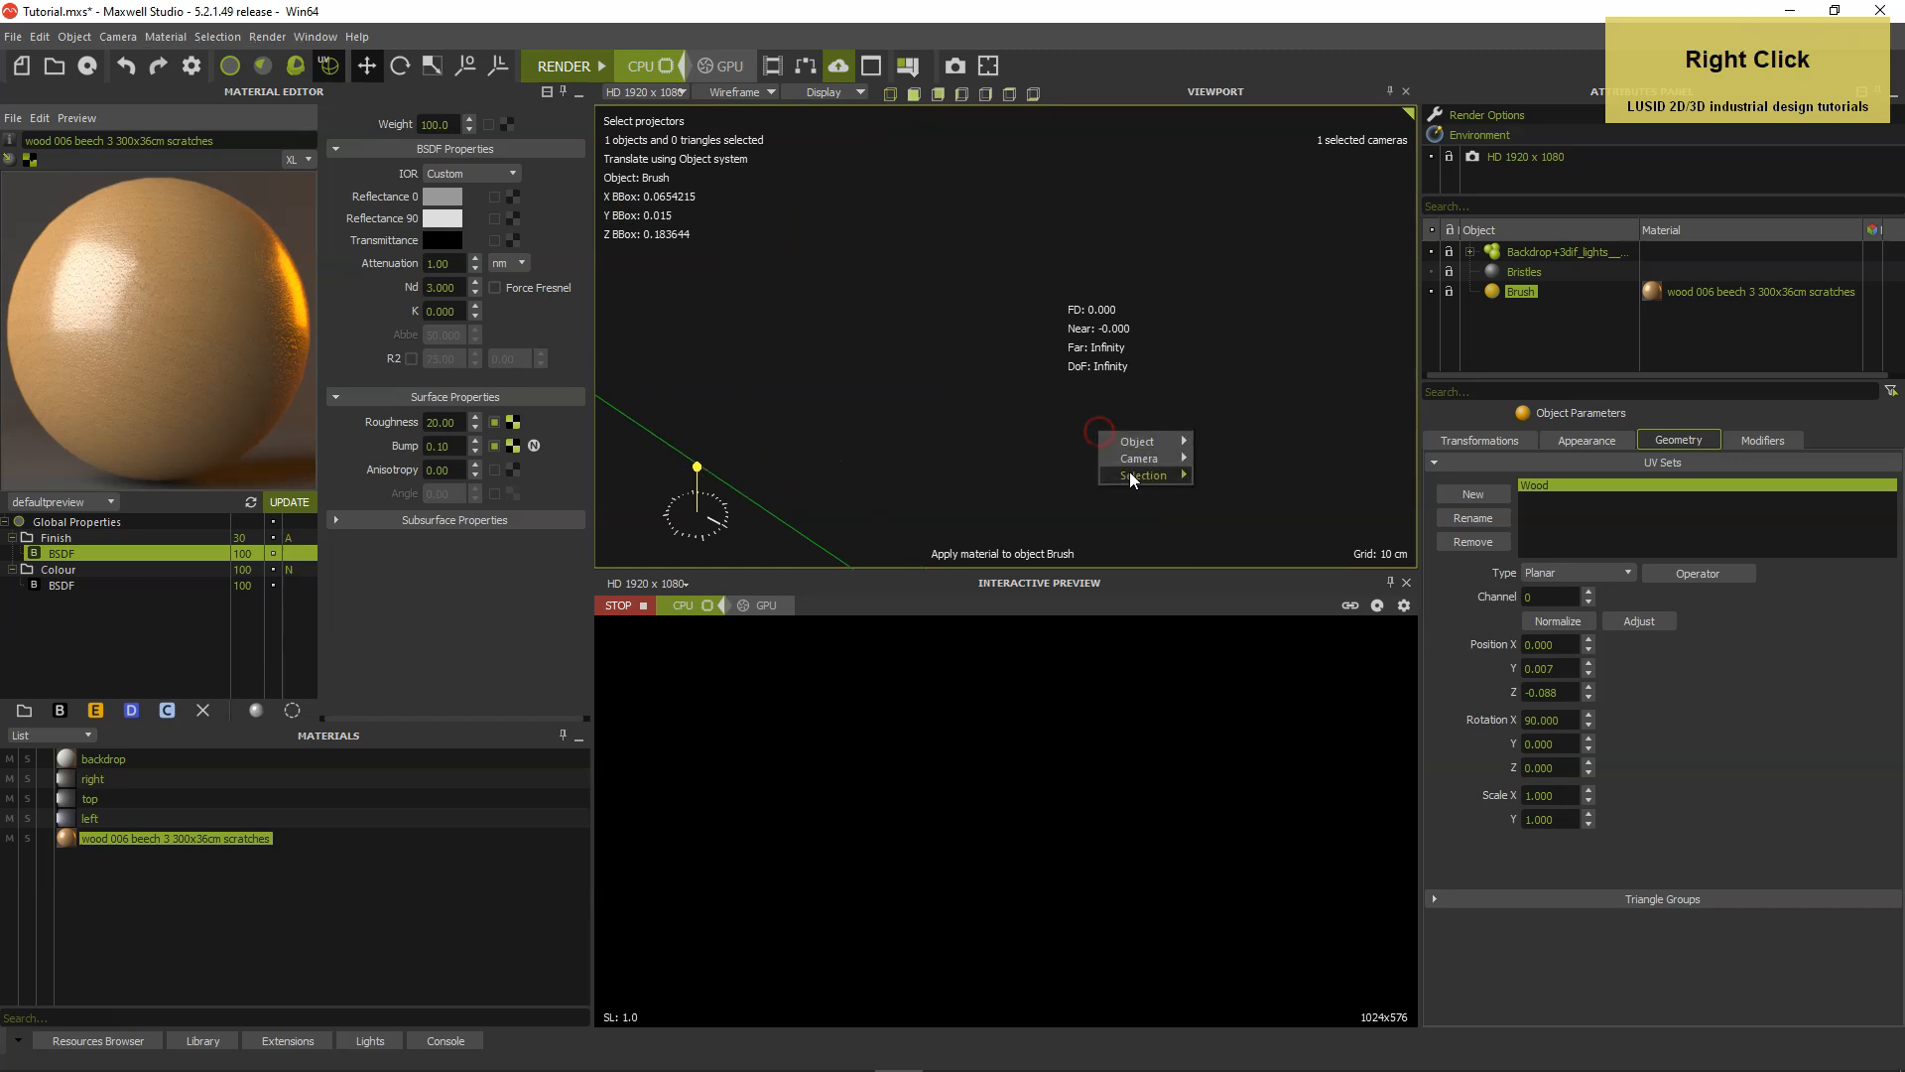
mouse_move(1136, 459)
left_click(1235, 557)
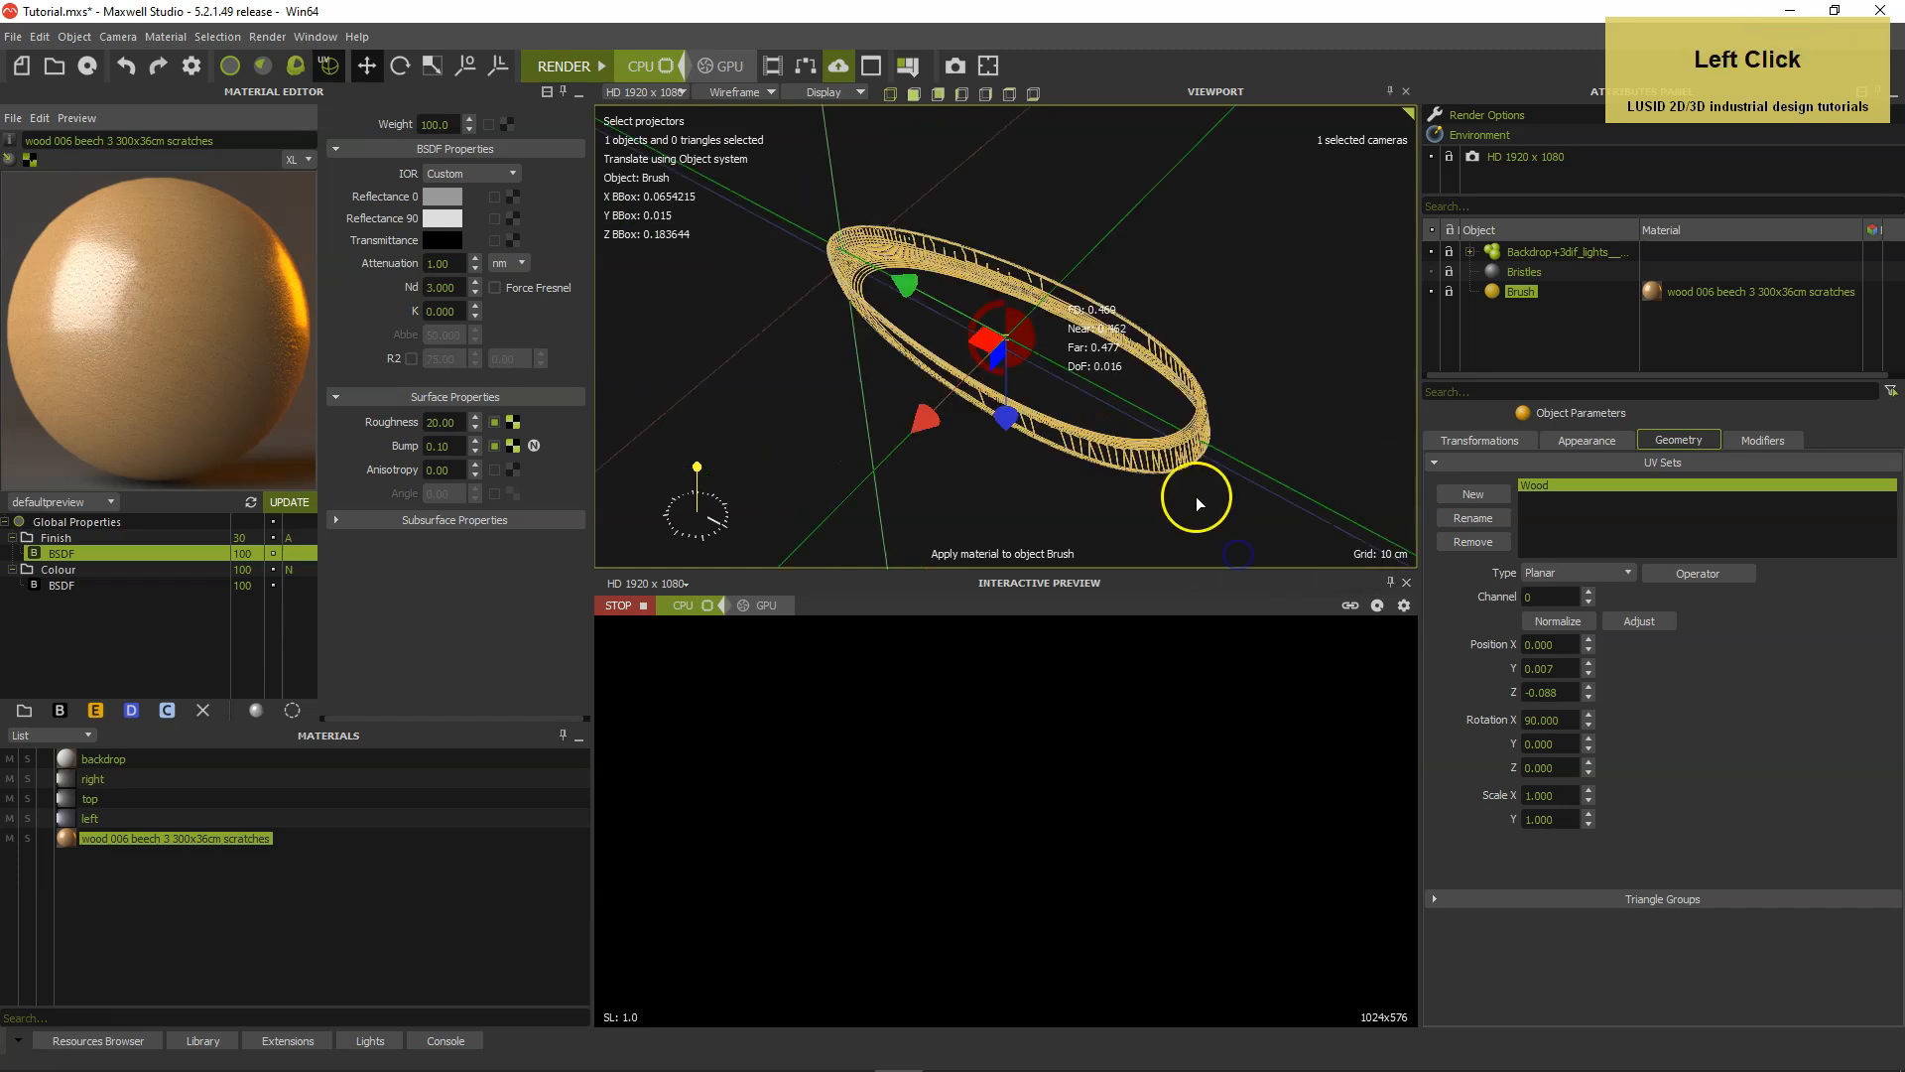
scroll(1137, 508, "up", 2)
left_click(1108, 497, "alt")
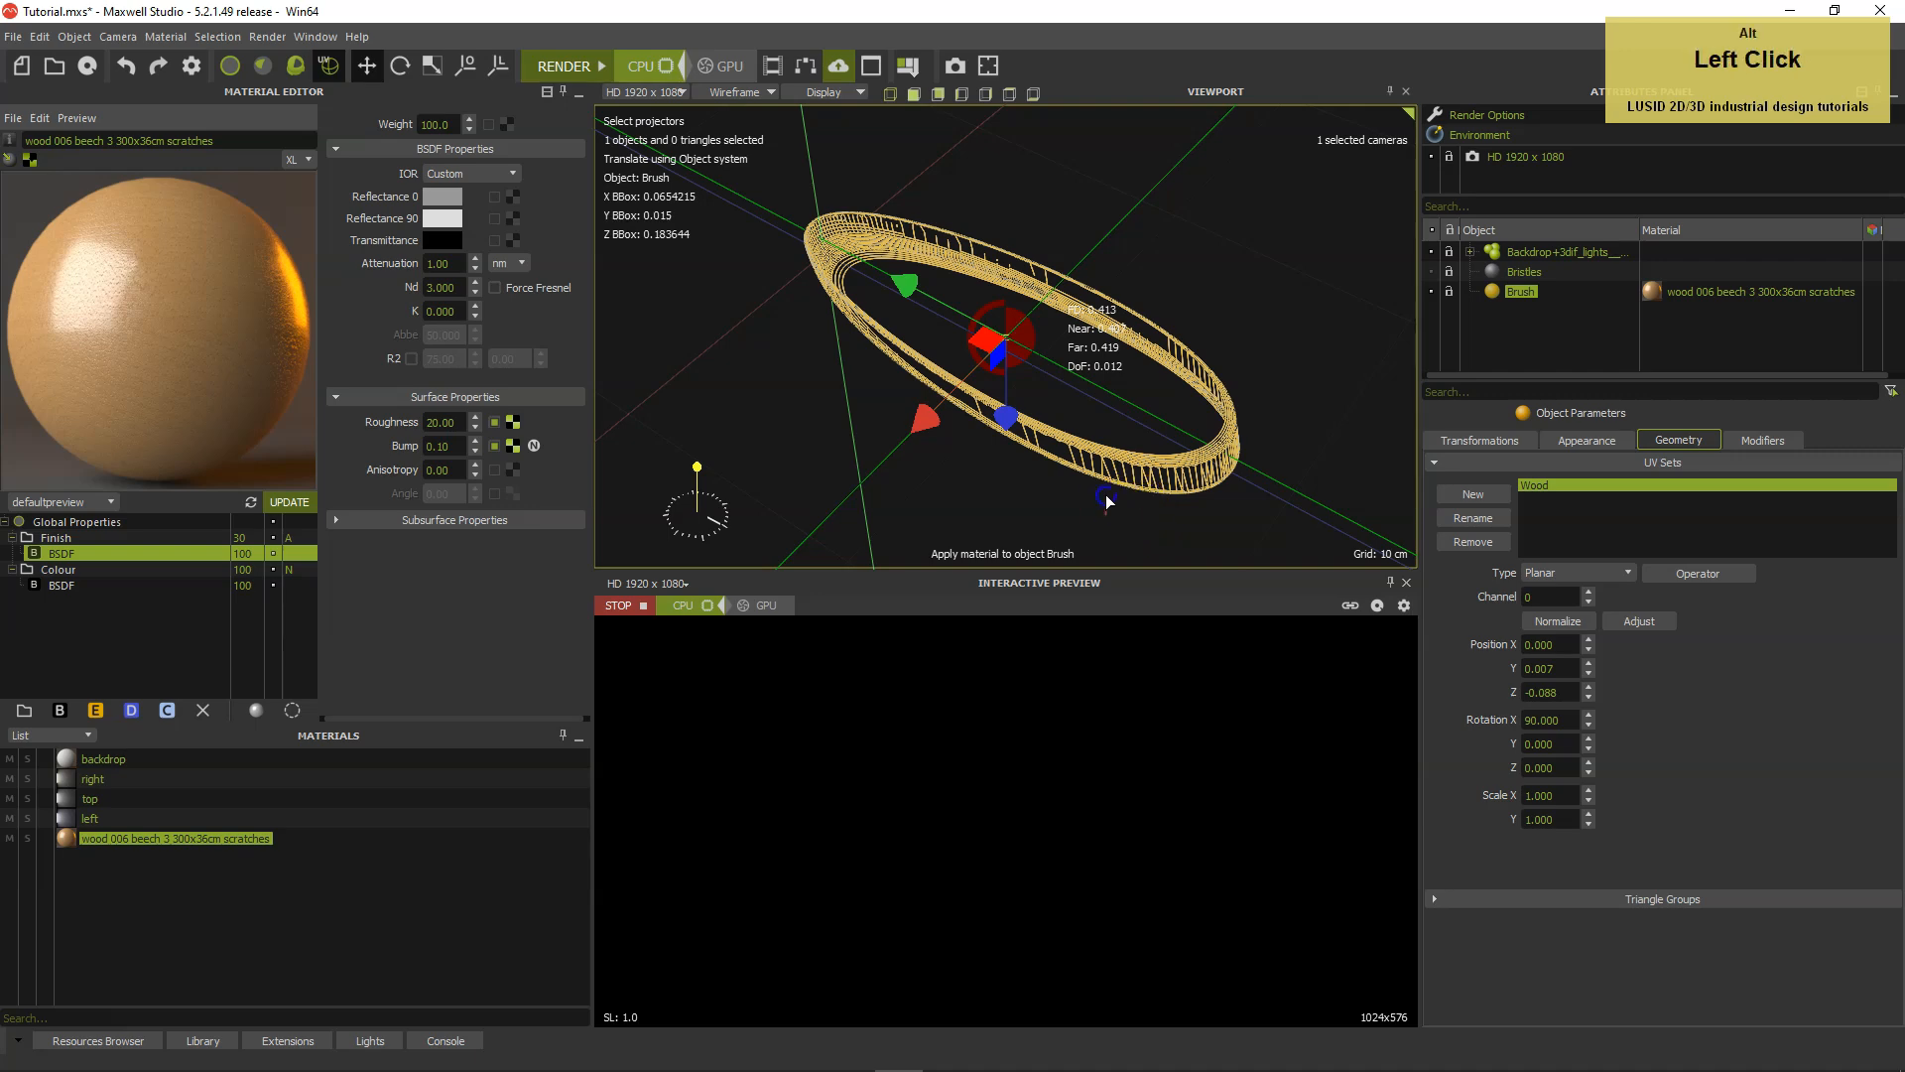
mouse_move(1109, 489)
left_mouse_down("alt")
mouse_move(1080, 514)
mouse_move(1088, 490)
left_mouse_up("alt")
left_click(734, 91)
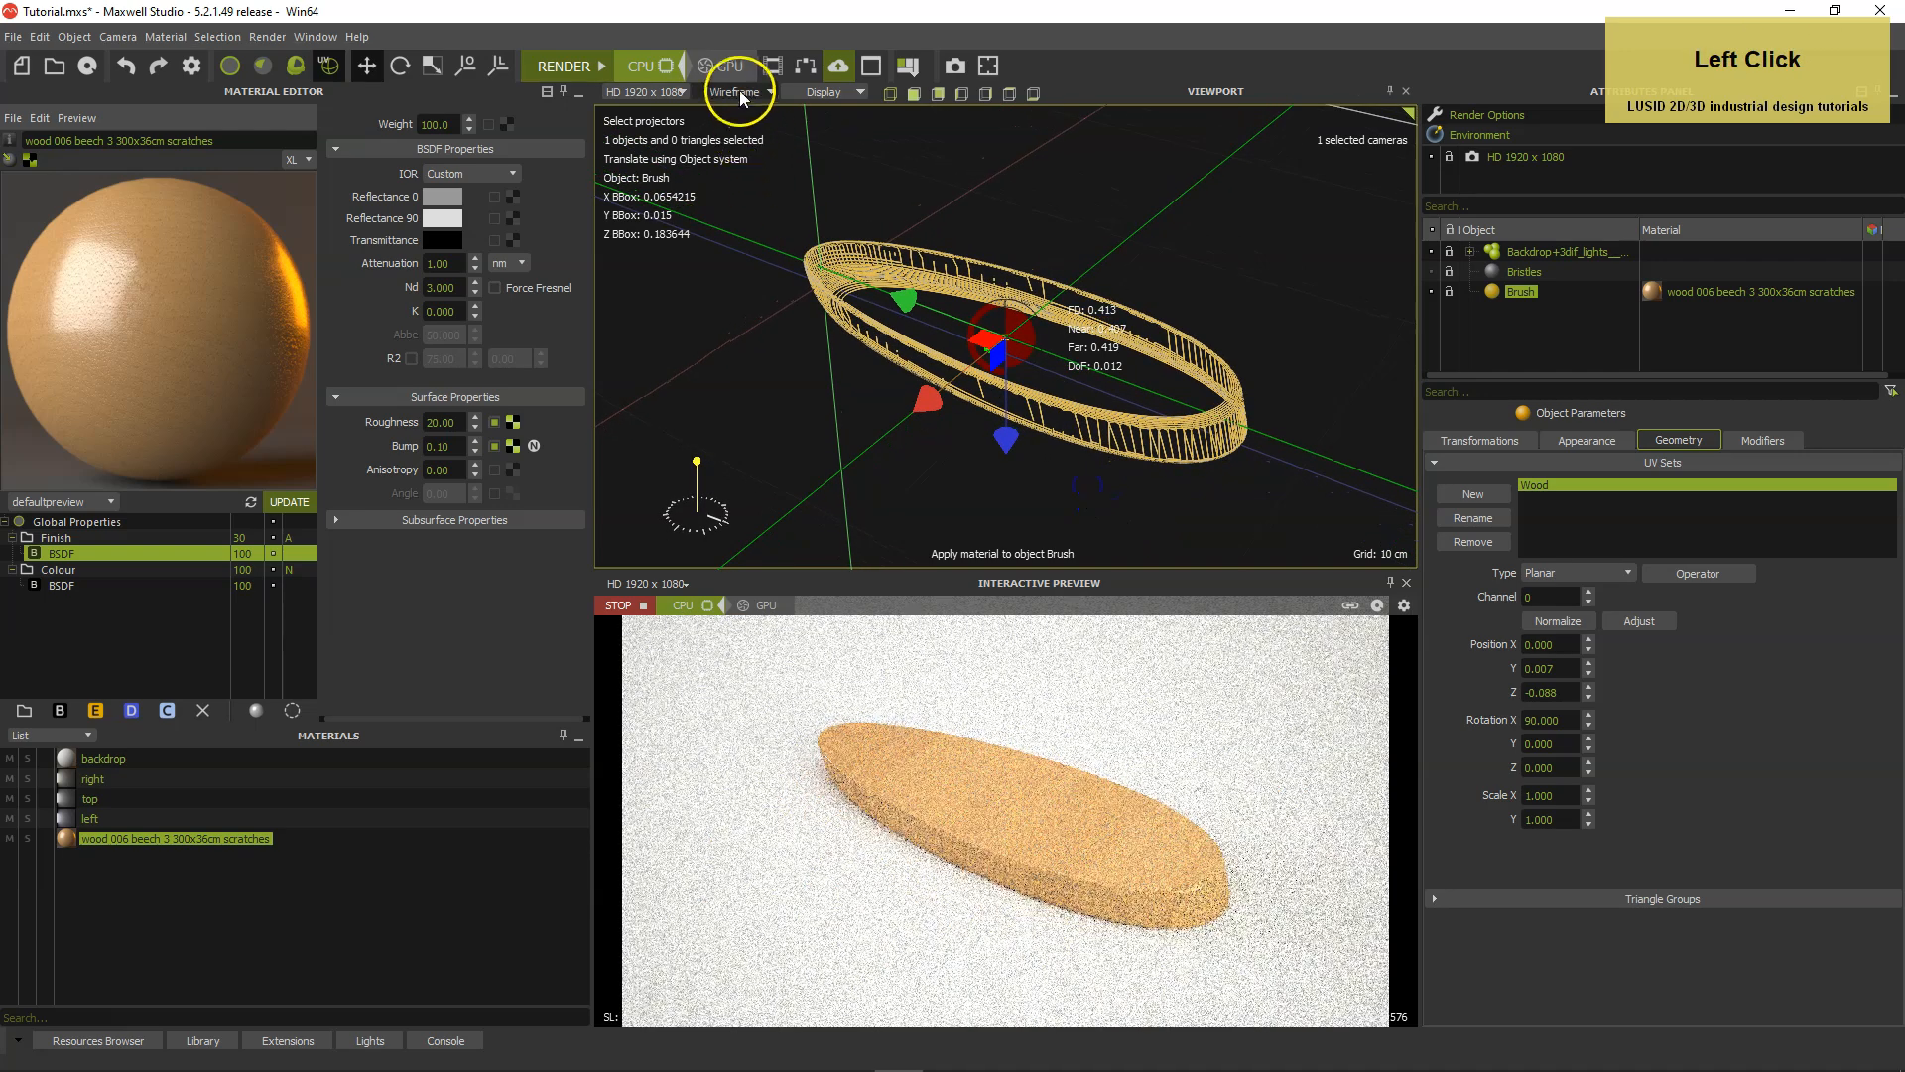
left_click(740, 211)
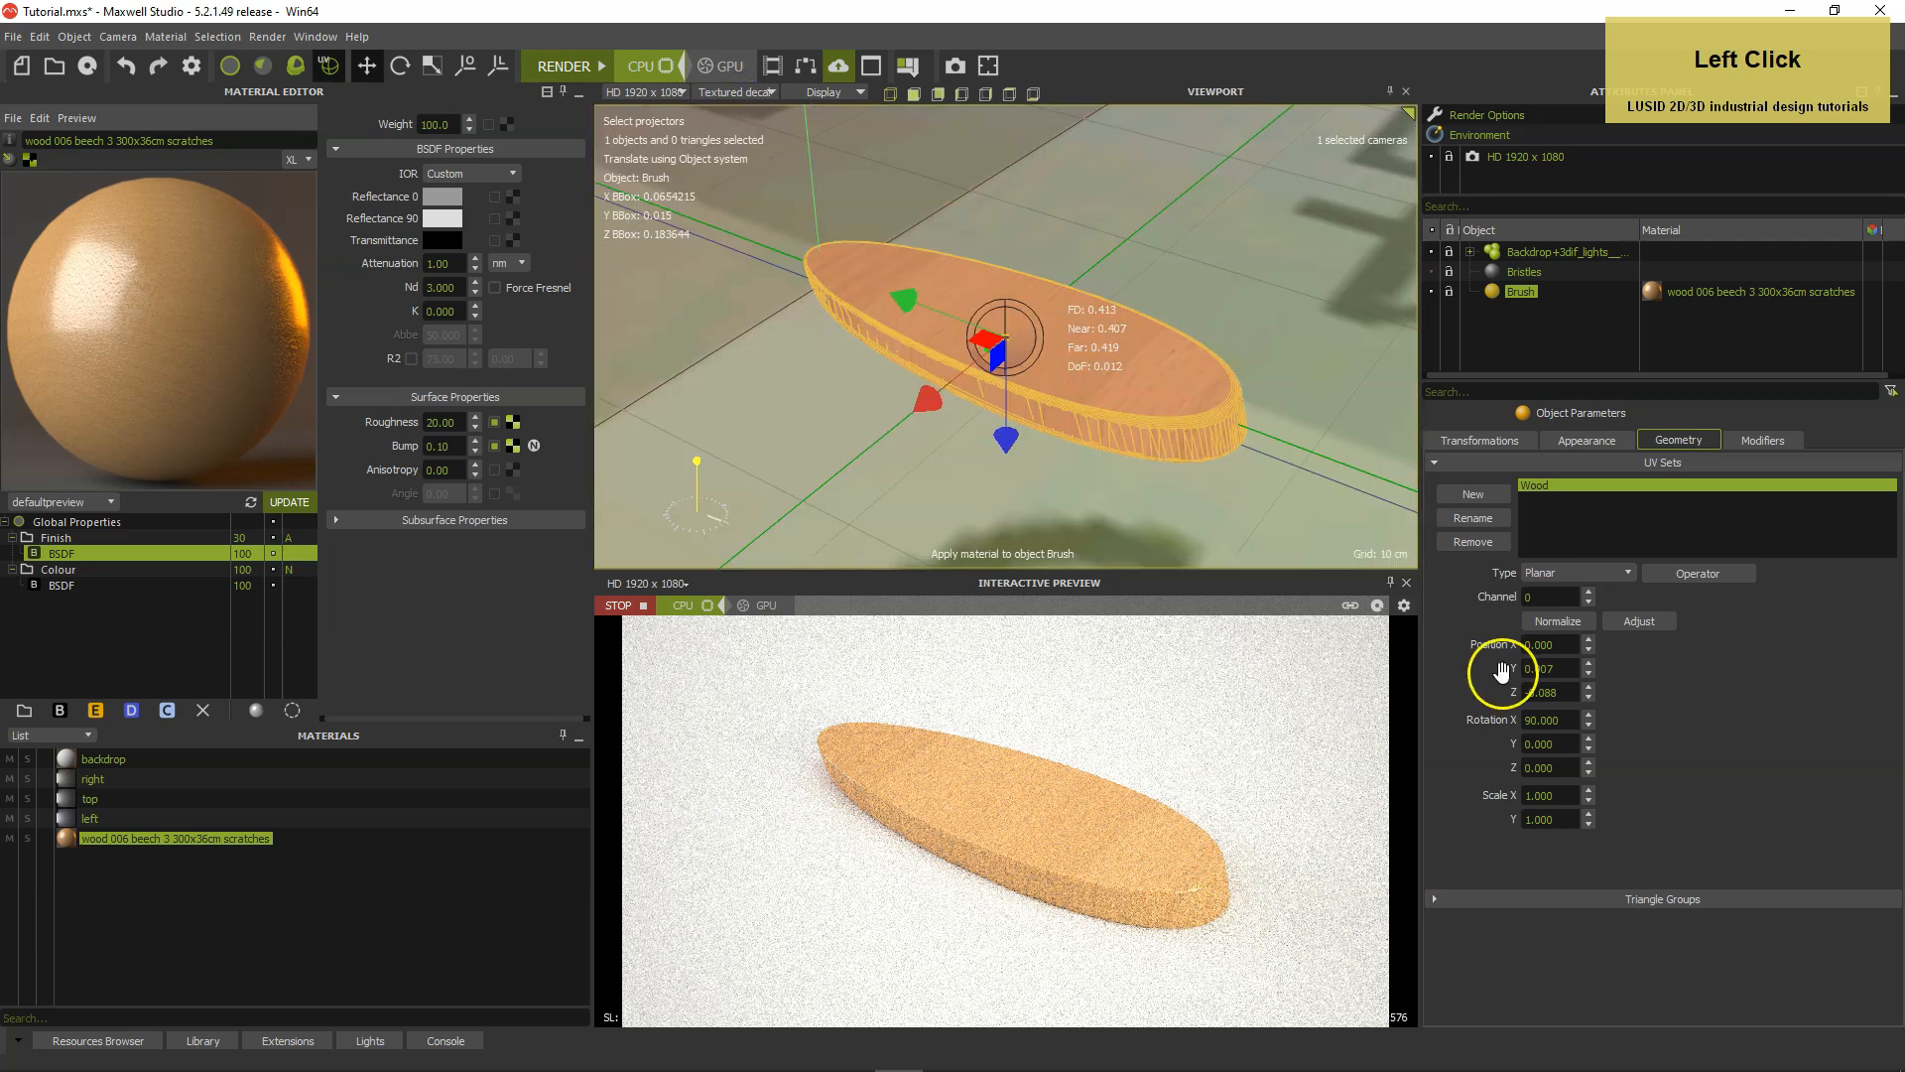
Set the Wood projector's Y rotation to 90 degrees and check the grain direction up close.
left_click(1556, 749)
scroll(1548, 746, "up", 1)
type("90")
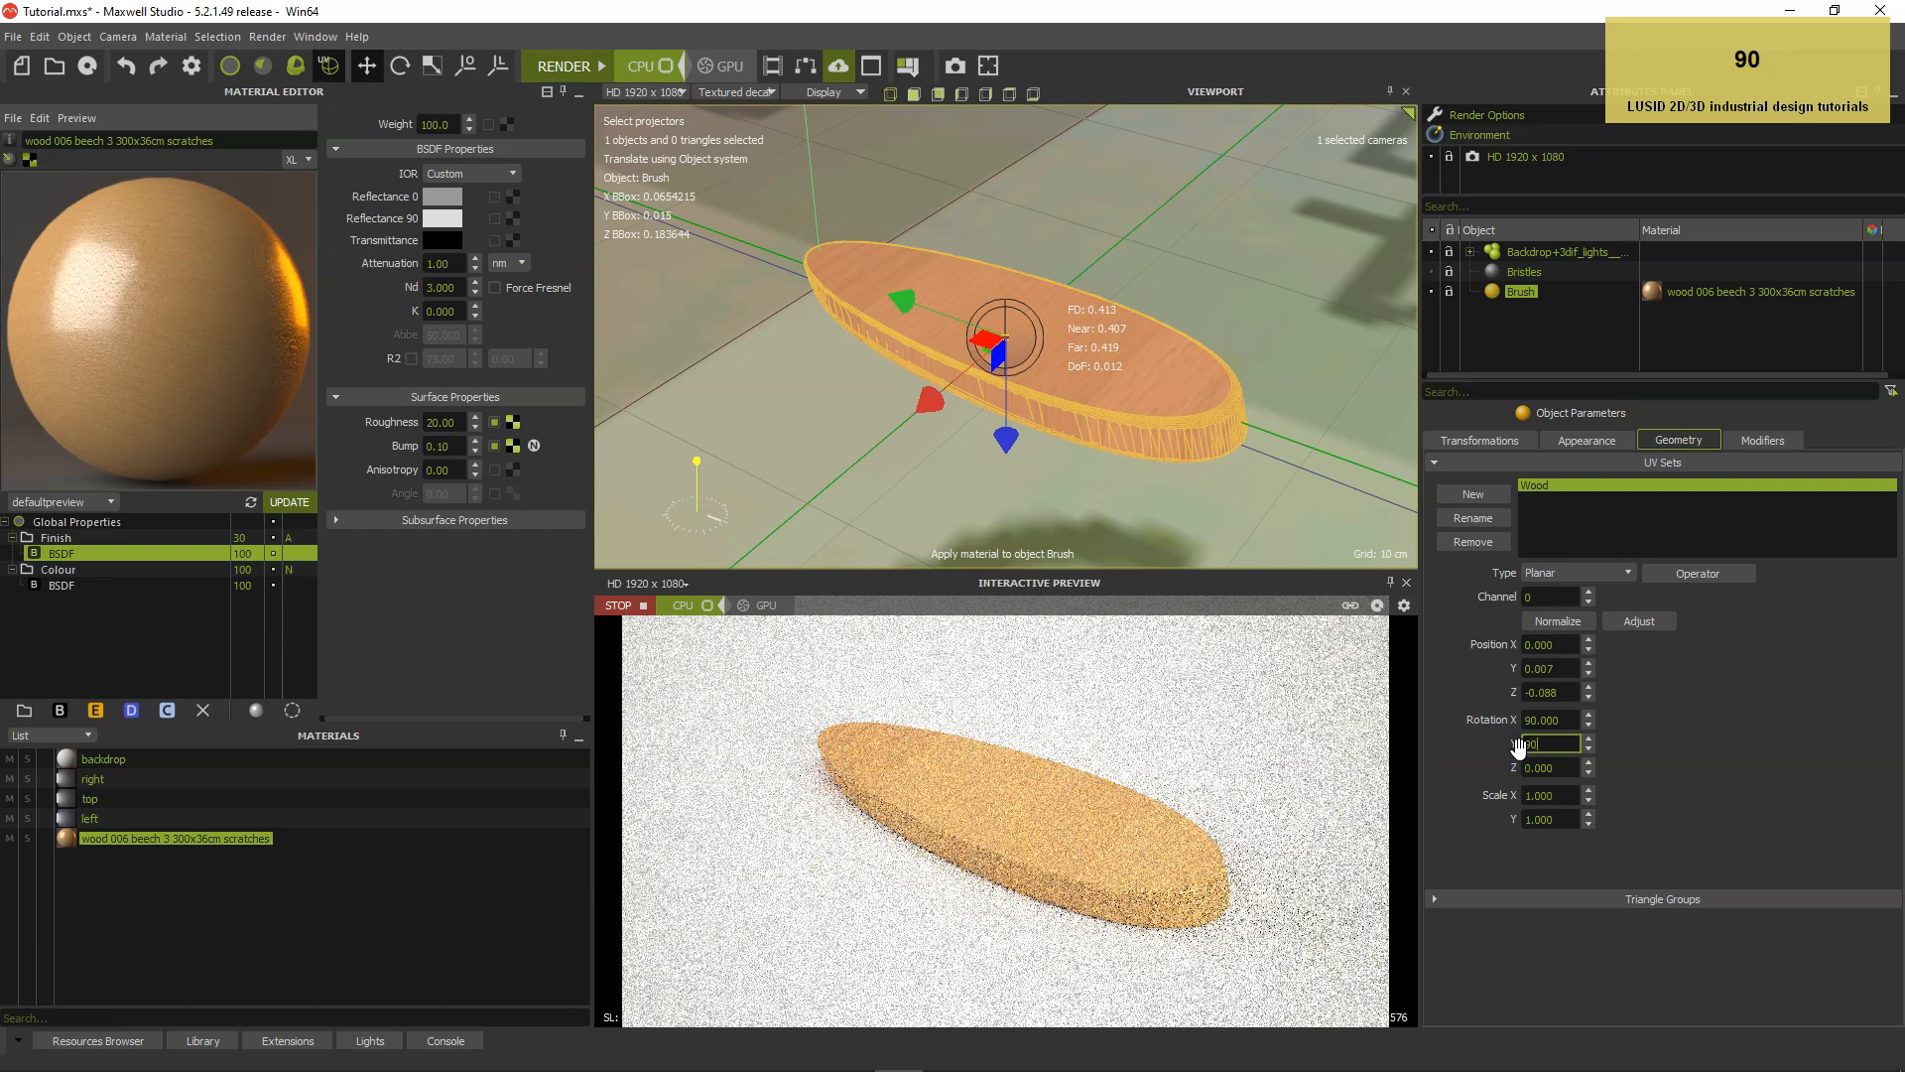
key("Return")
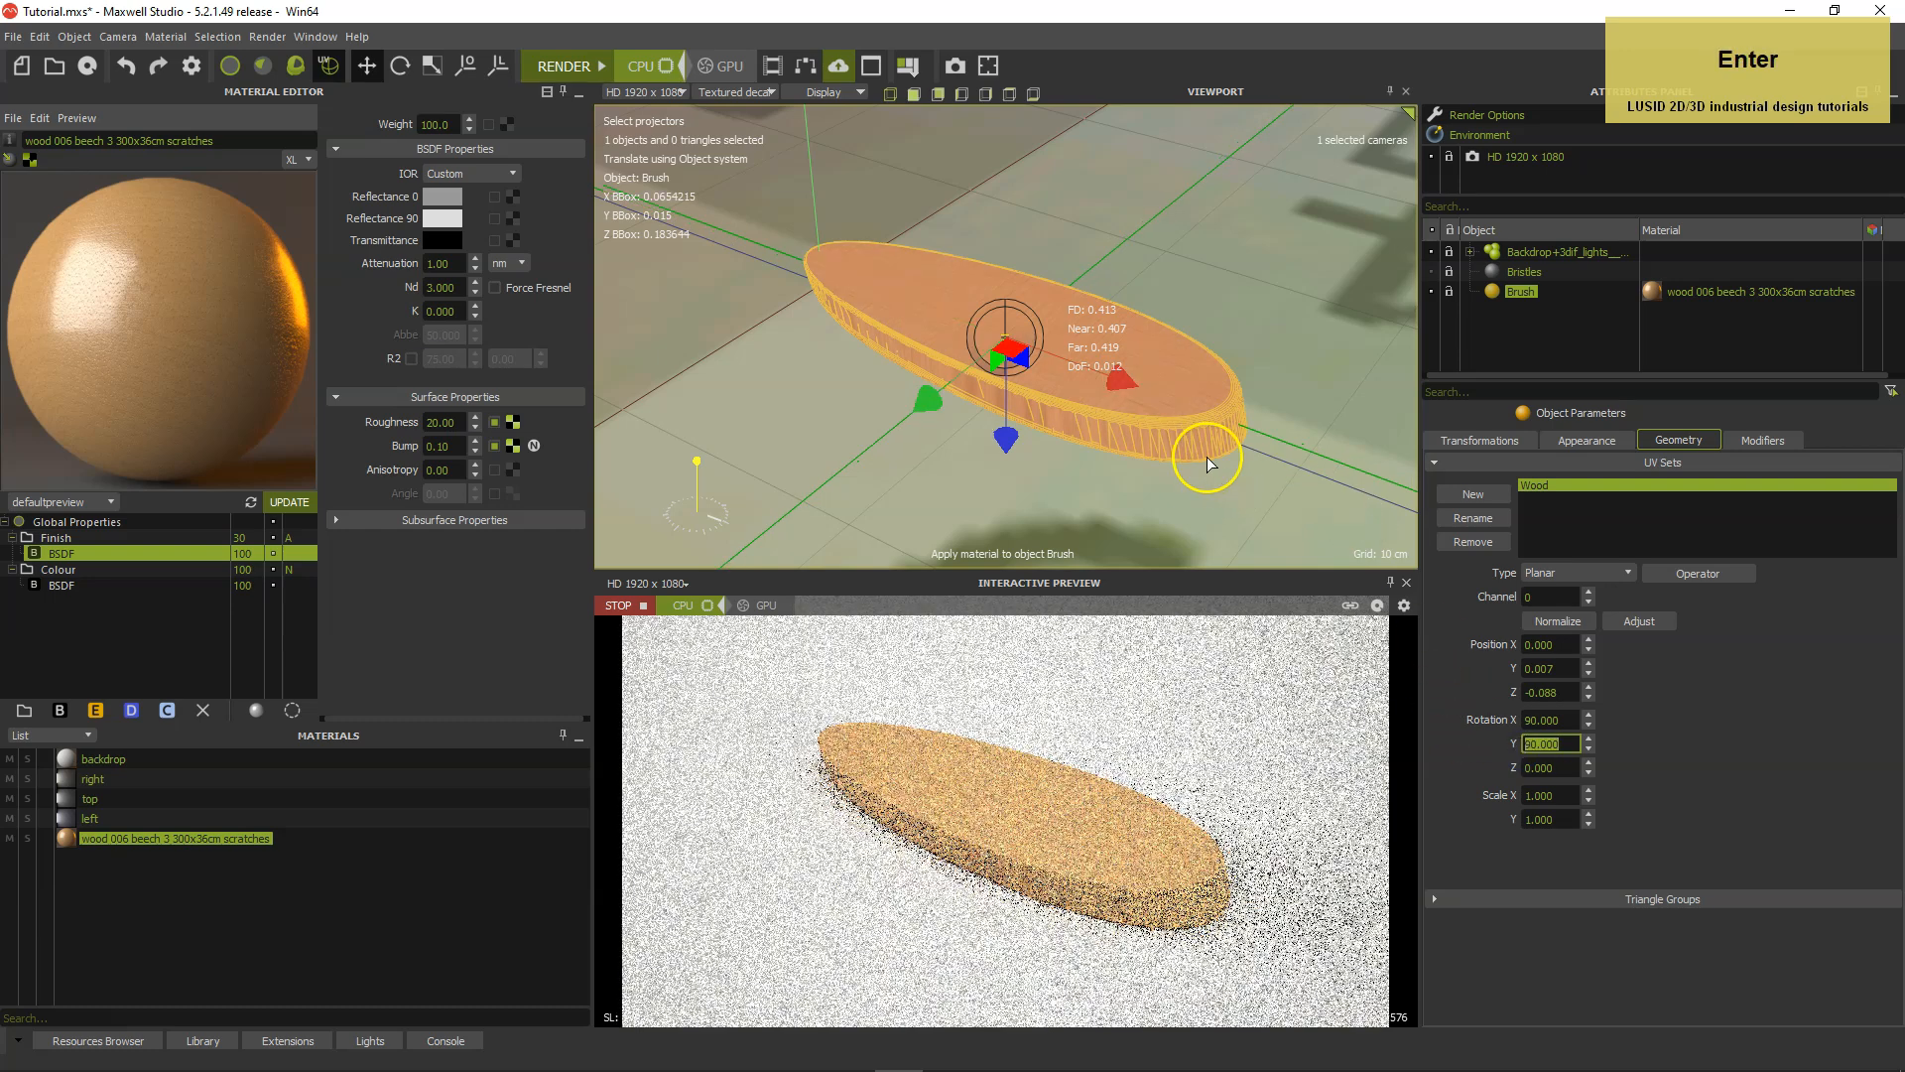
scroll(1199, 455, "up", 1)
scroll(1199, 451, "up", 1)
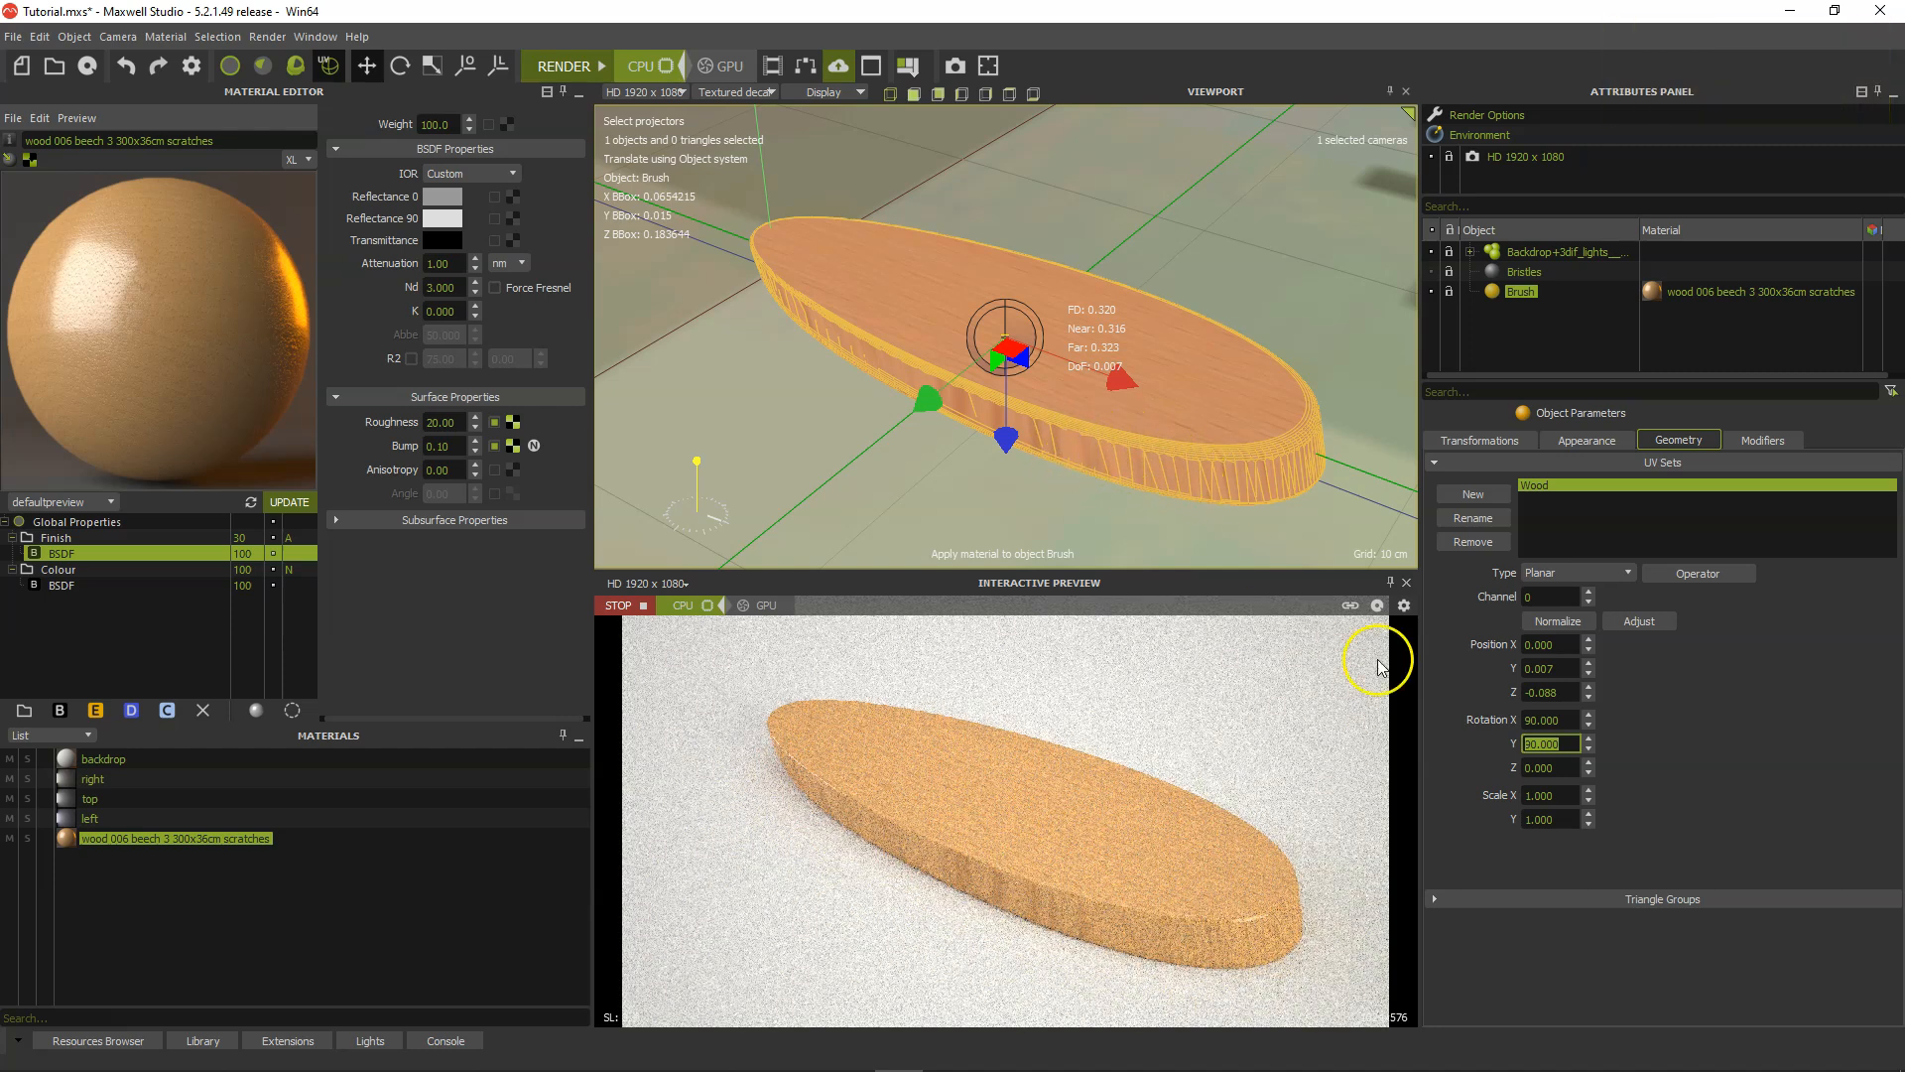
Set the Wood projector's Z rotation to -30 degrees.
left_click_drag(1560, 769, 1516, 768)
type("-30")
key("Return")
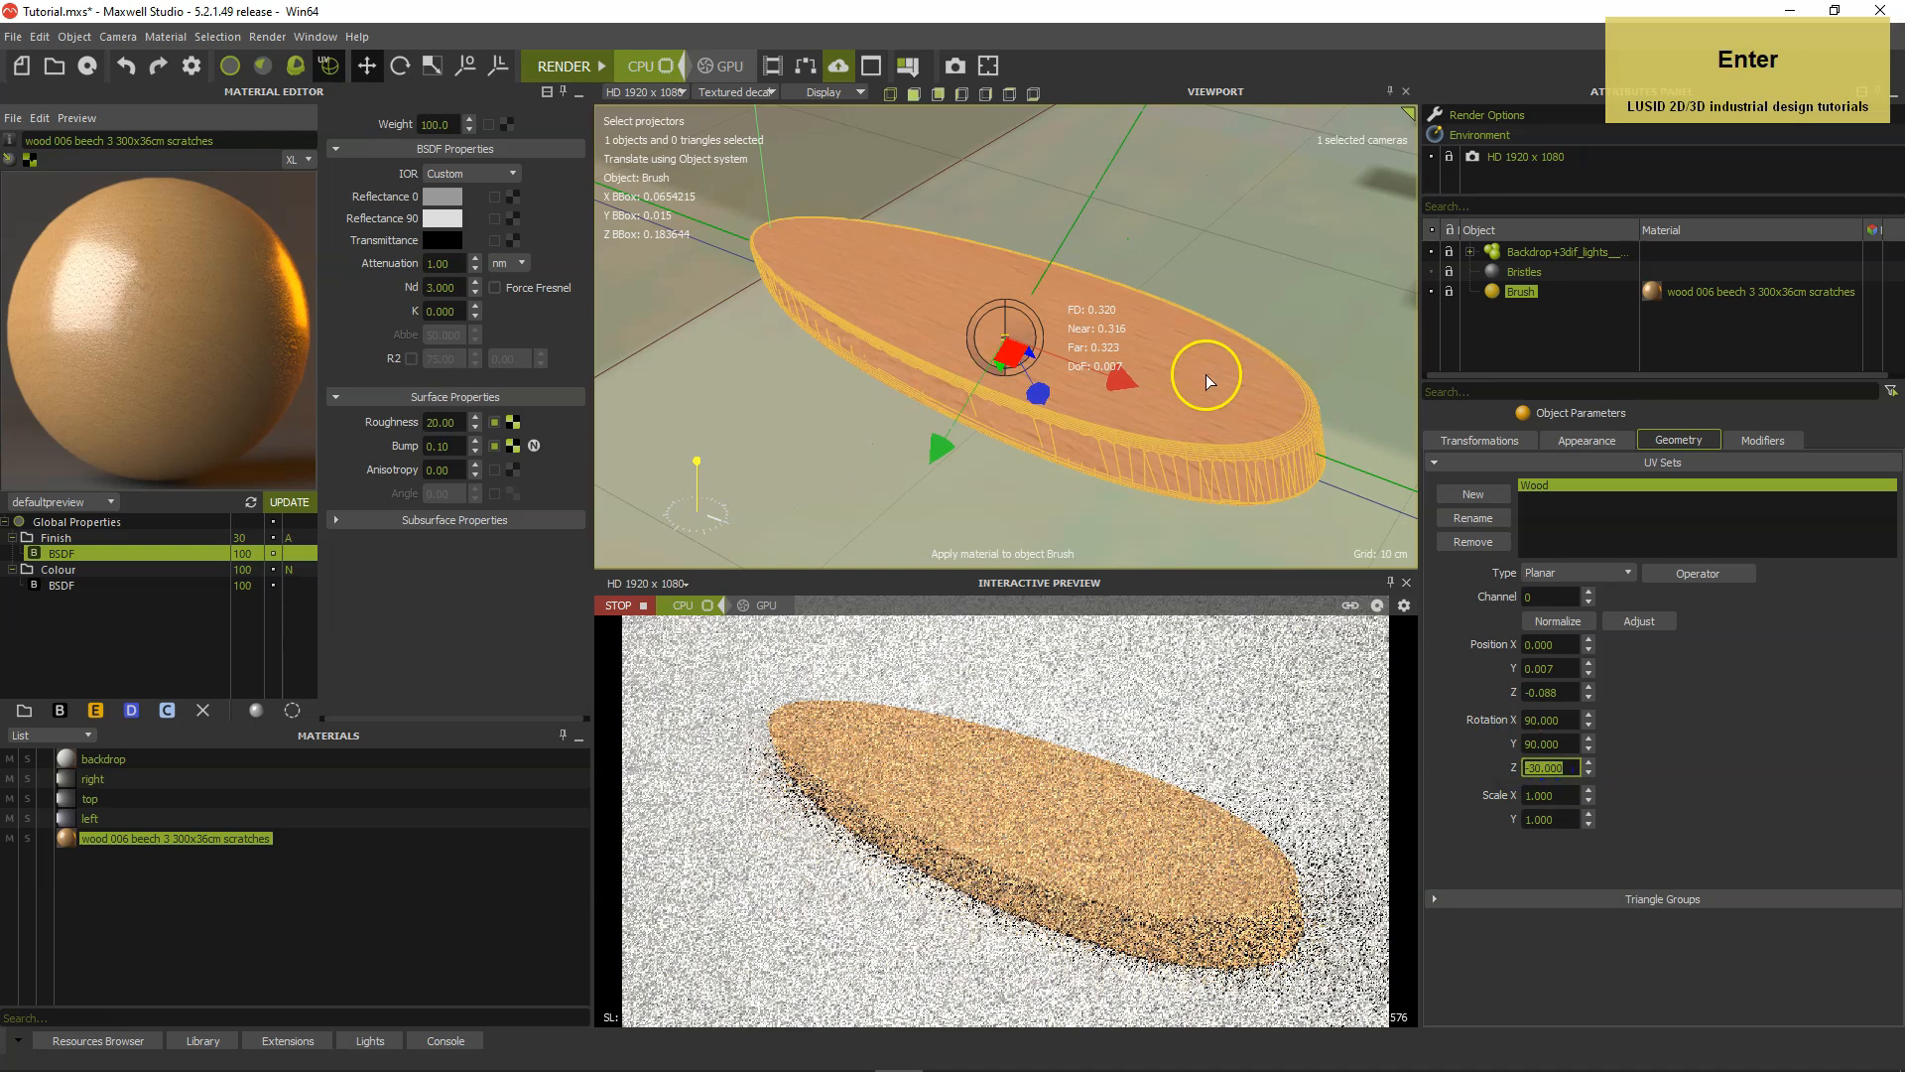
Show the brush in wireframe display and set the Wood projector's Z rotation to -60 degrees.
left_click(734, 92)
left_click(735, 127)
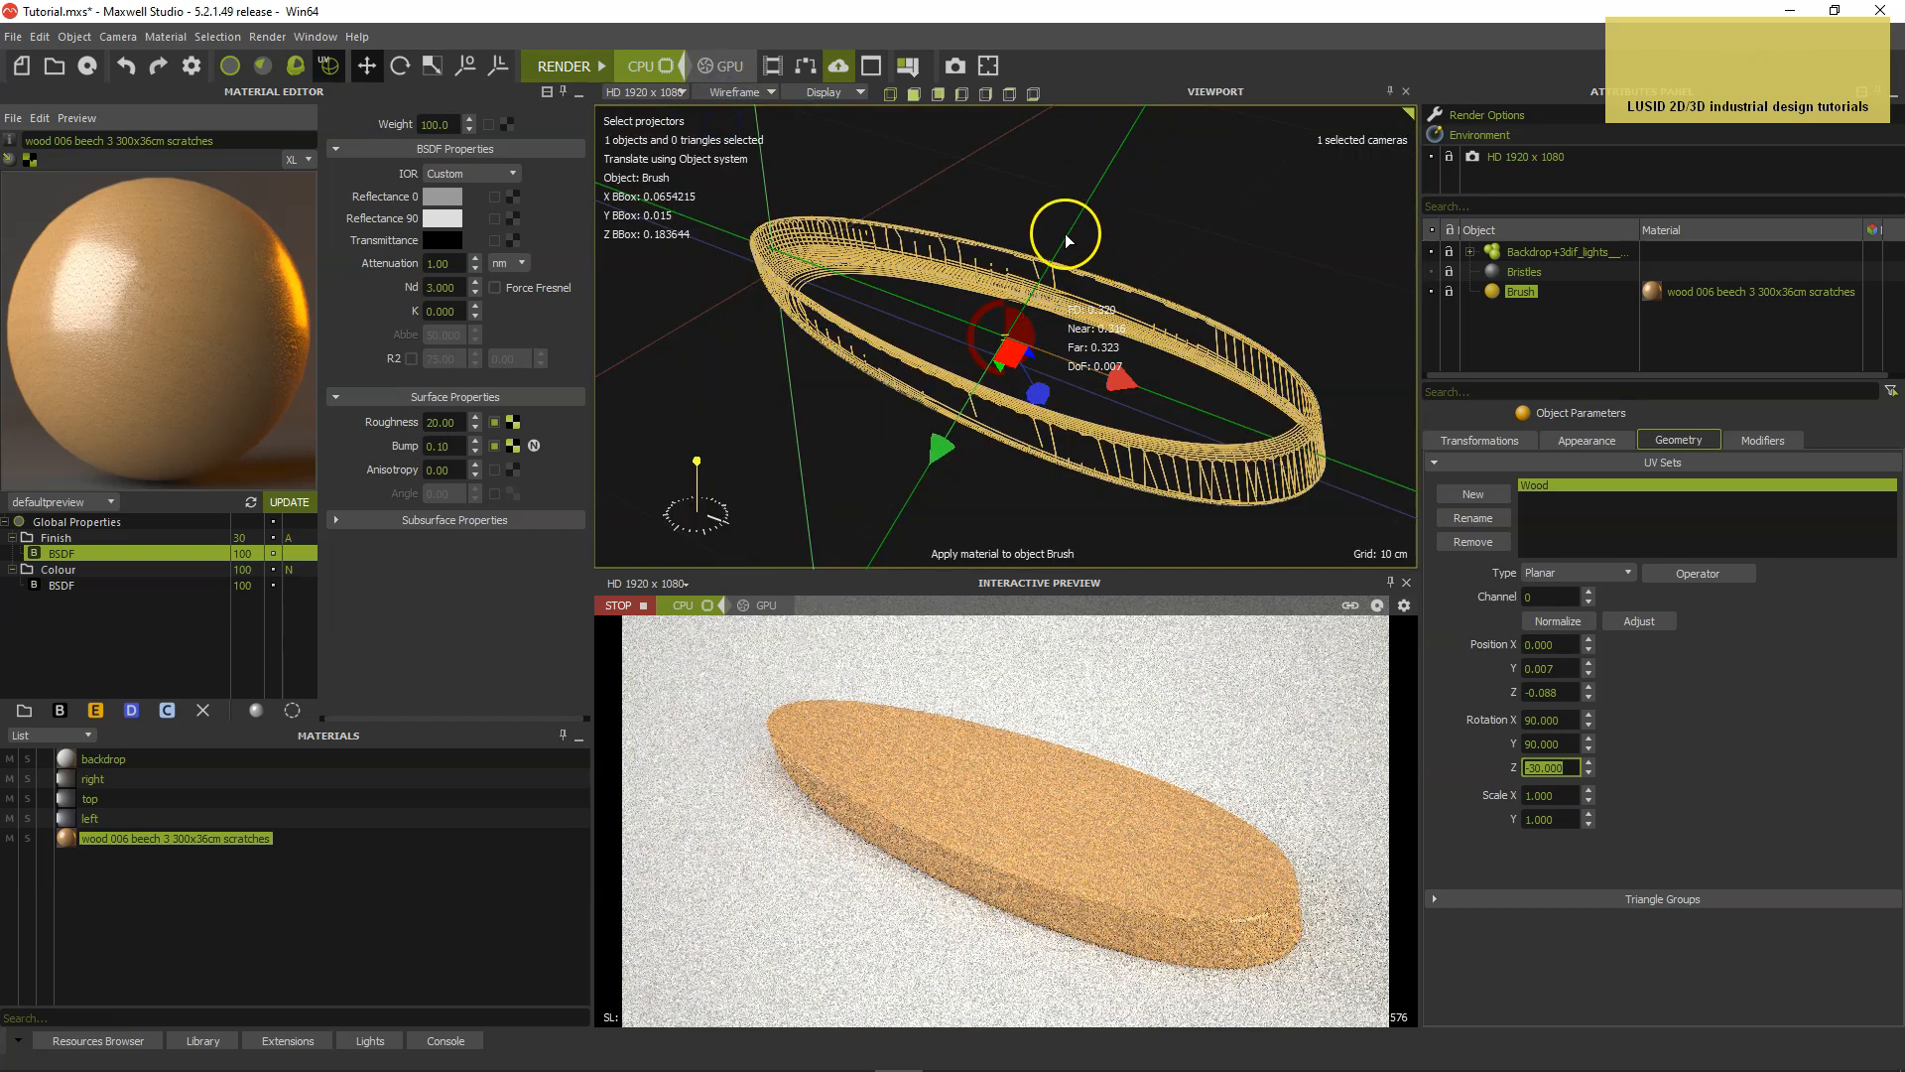
left_click(1558, 771)
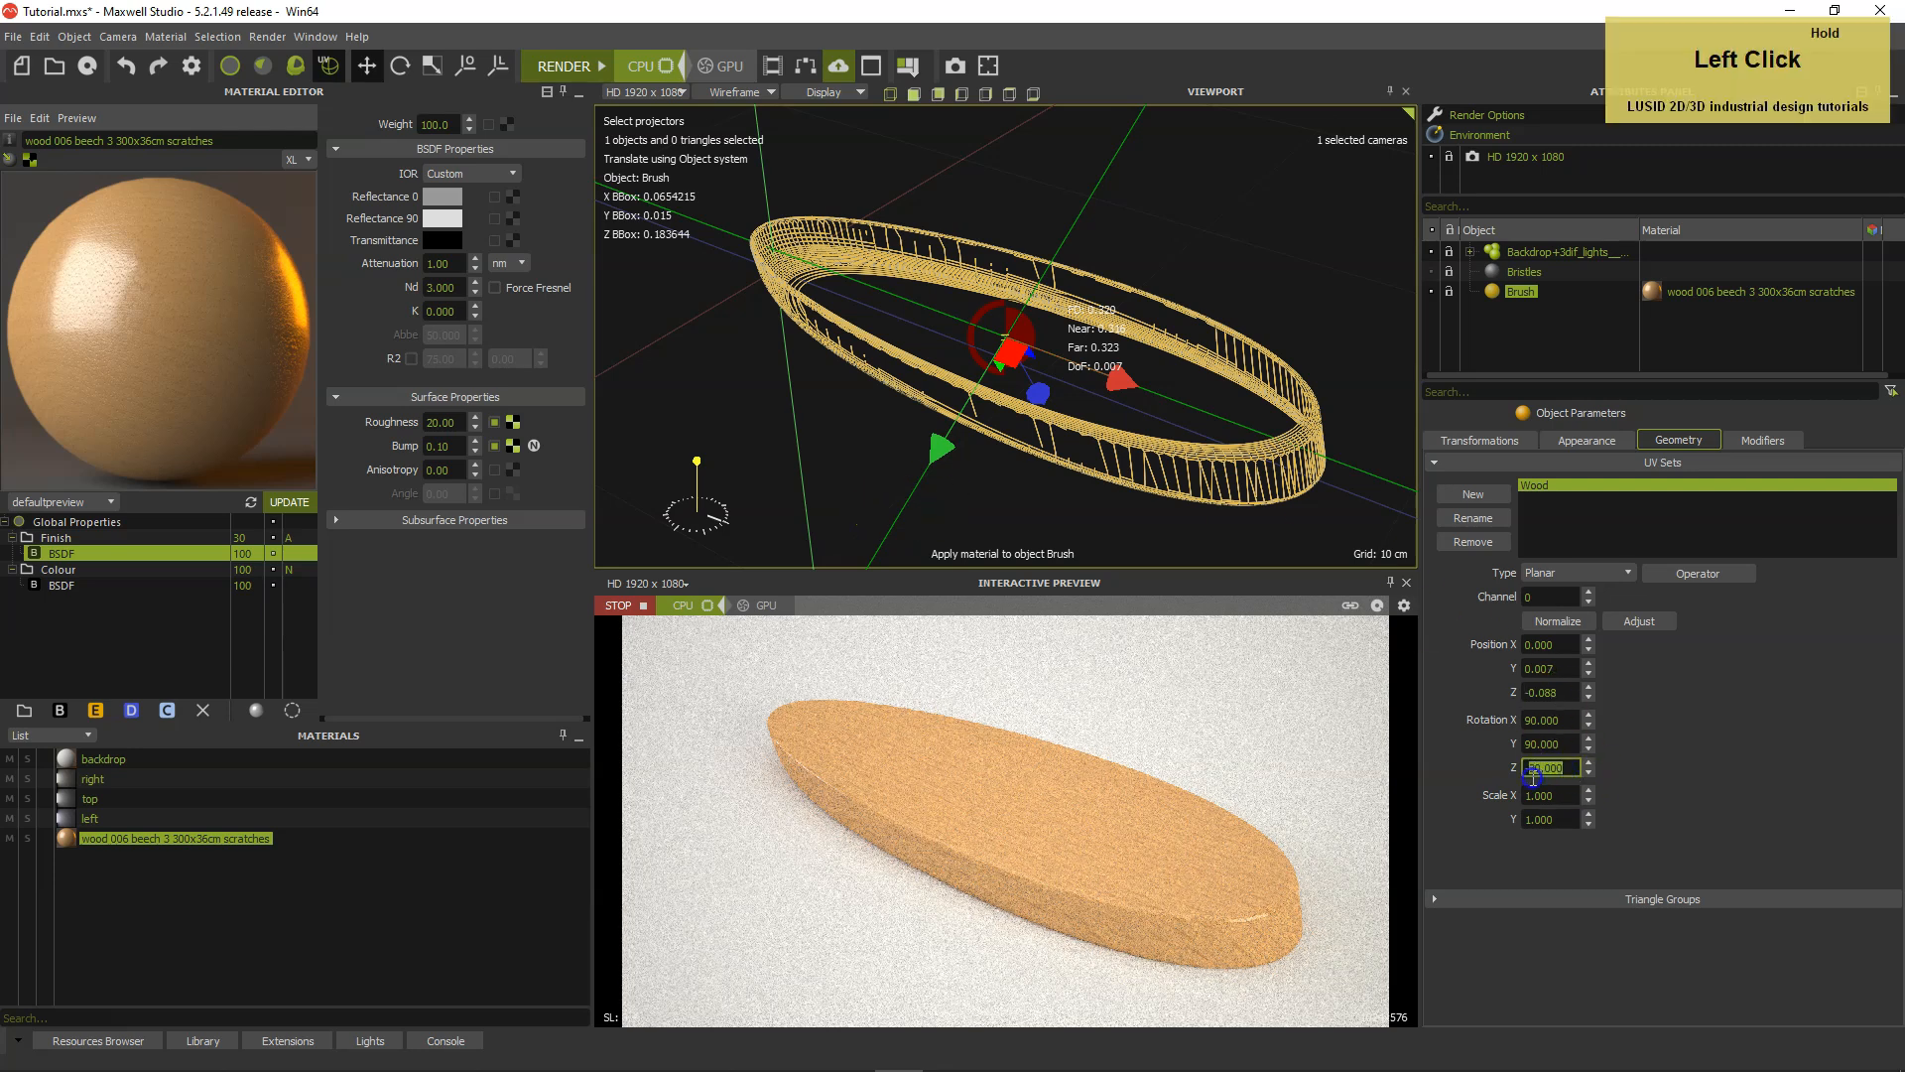
type("60")
key("Return")
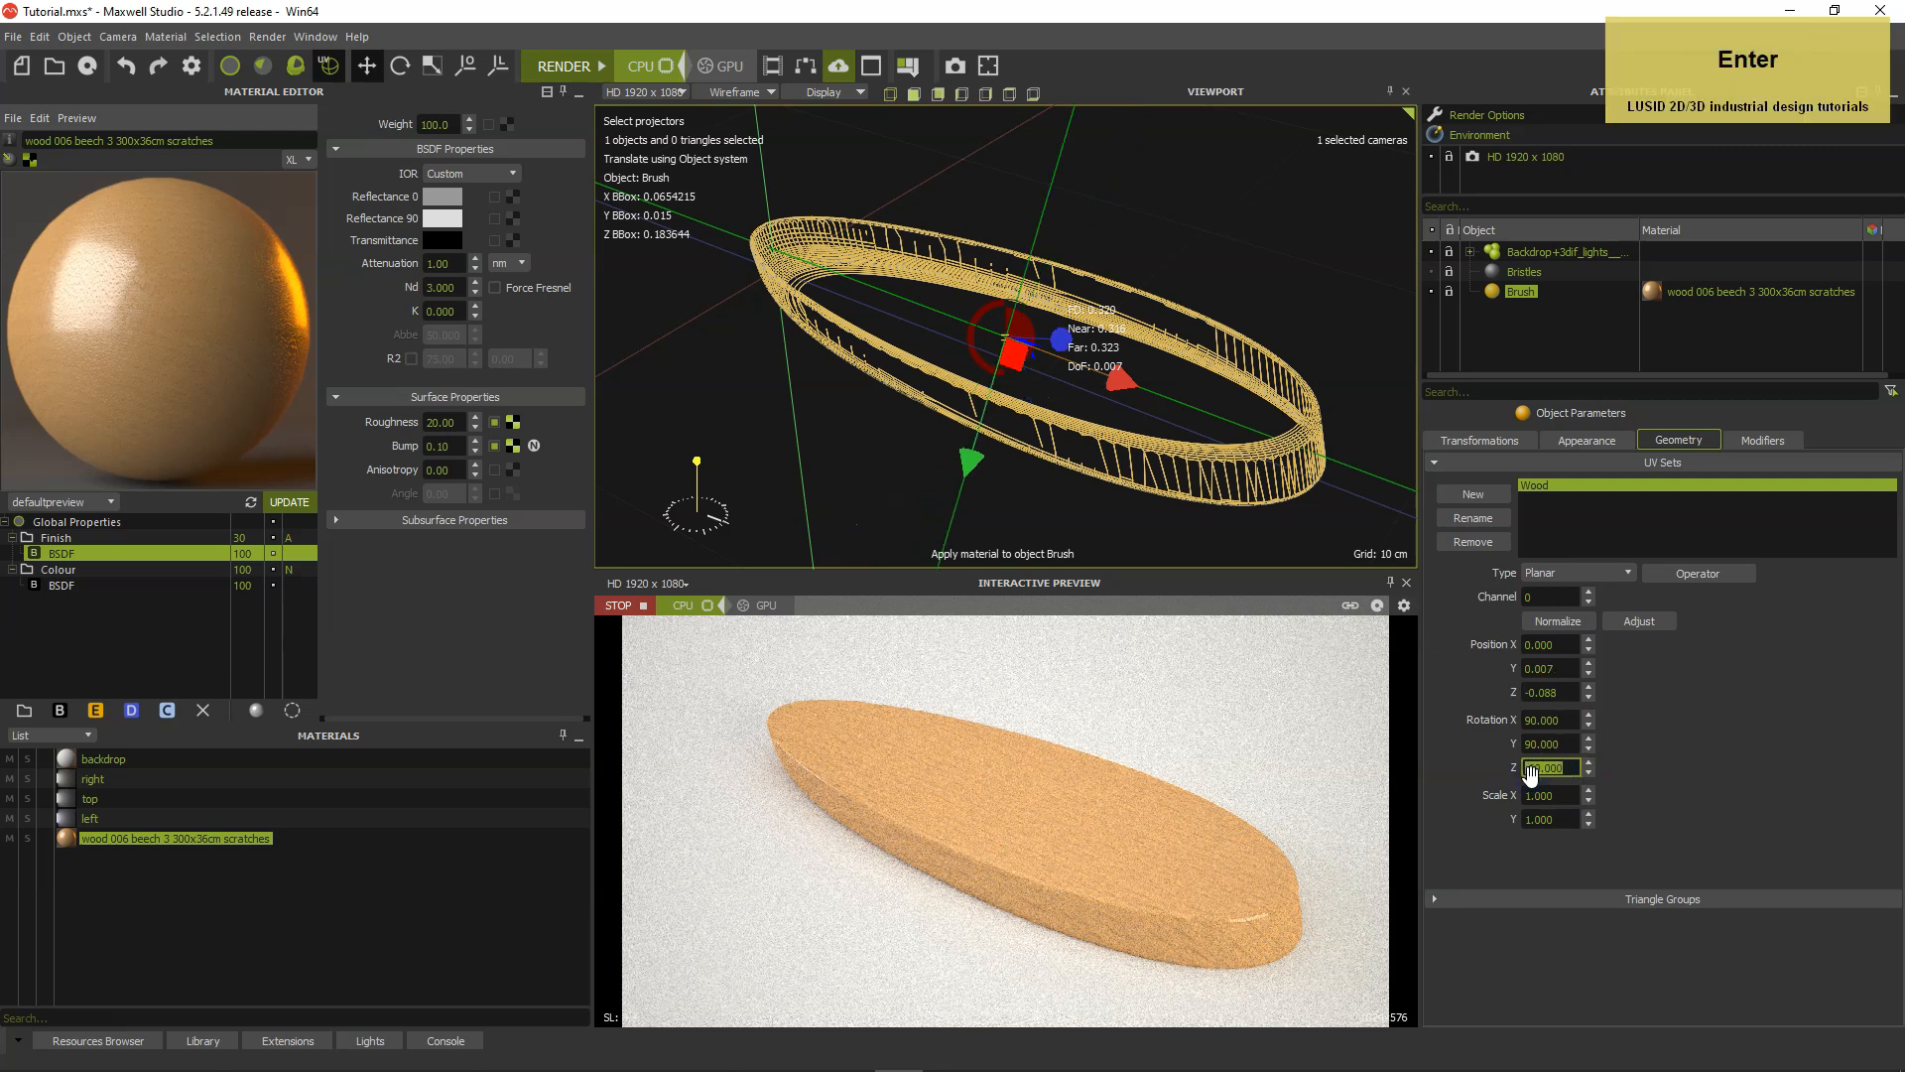
Inspect the rotated projector's orientation from other angles in wireframe, and return the viewport to Textured decal display.
left_click_drag(1111, 502, 1178, 455, "alt")
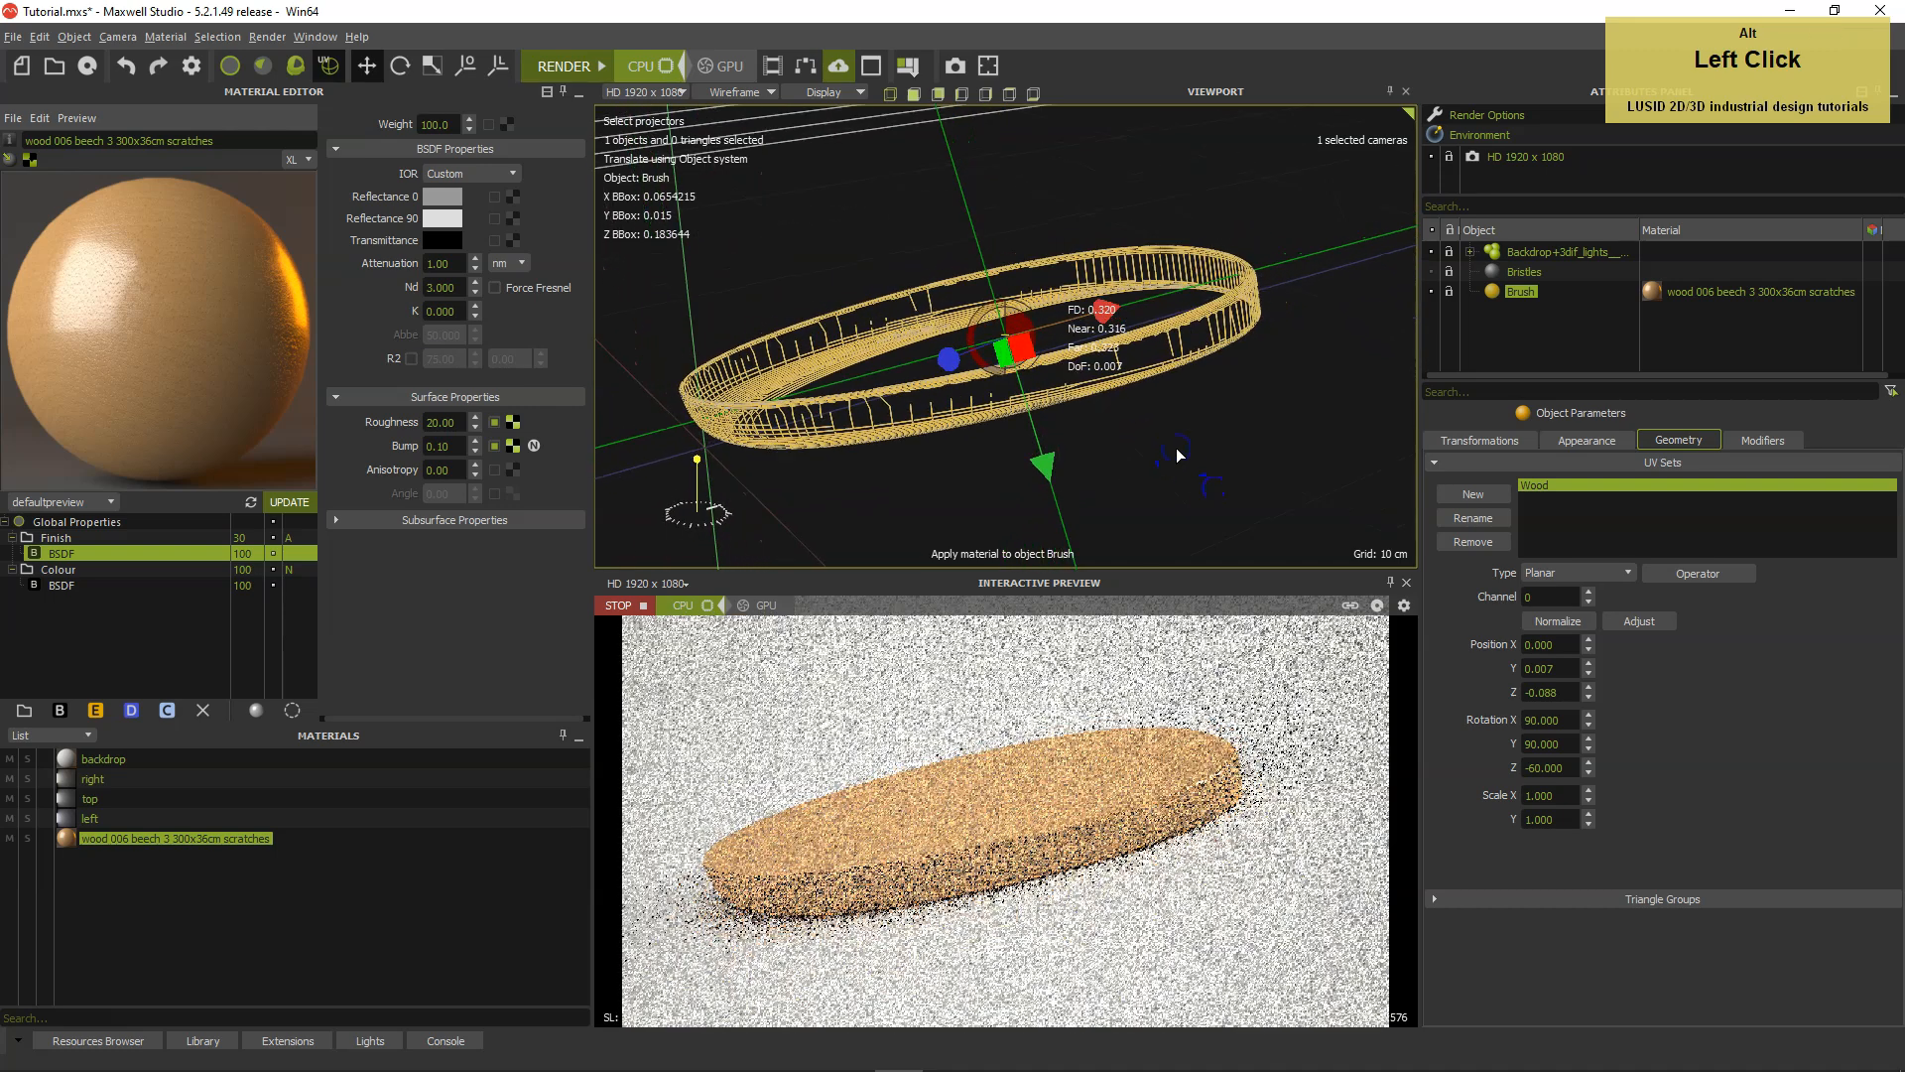
middle_click_drag(1178, 455, 1200, 453, "alt")
left_click_drag(1197, 458, 1193, 467, "alt")
middle_click_drag(1193, 467, 1203, 455)
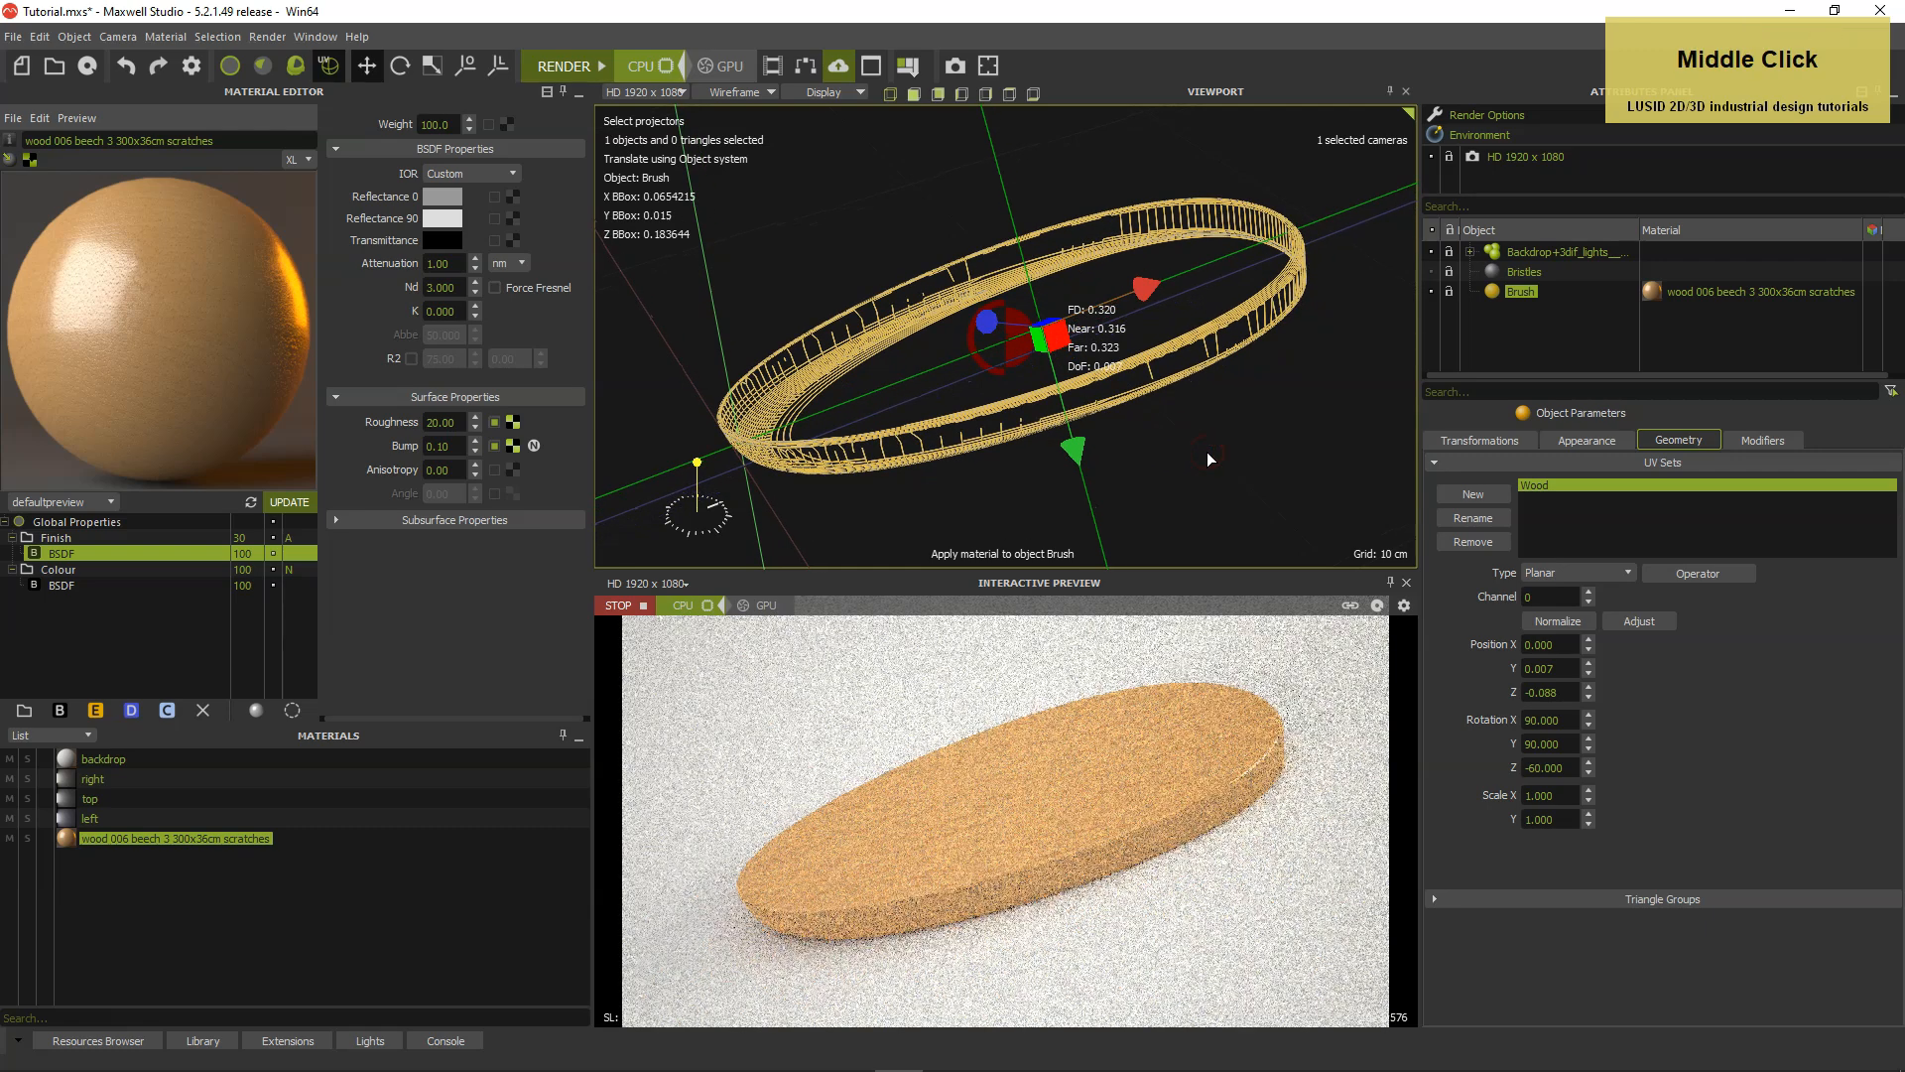
left_click(980, 322)
left_click(759, 92)
left_click(764, 206)
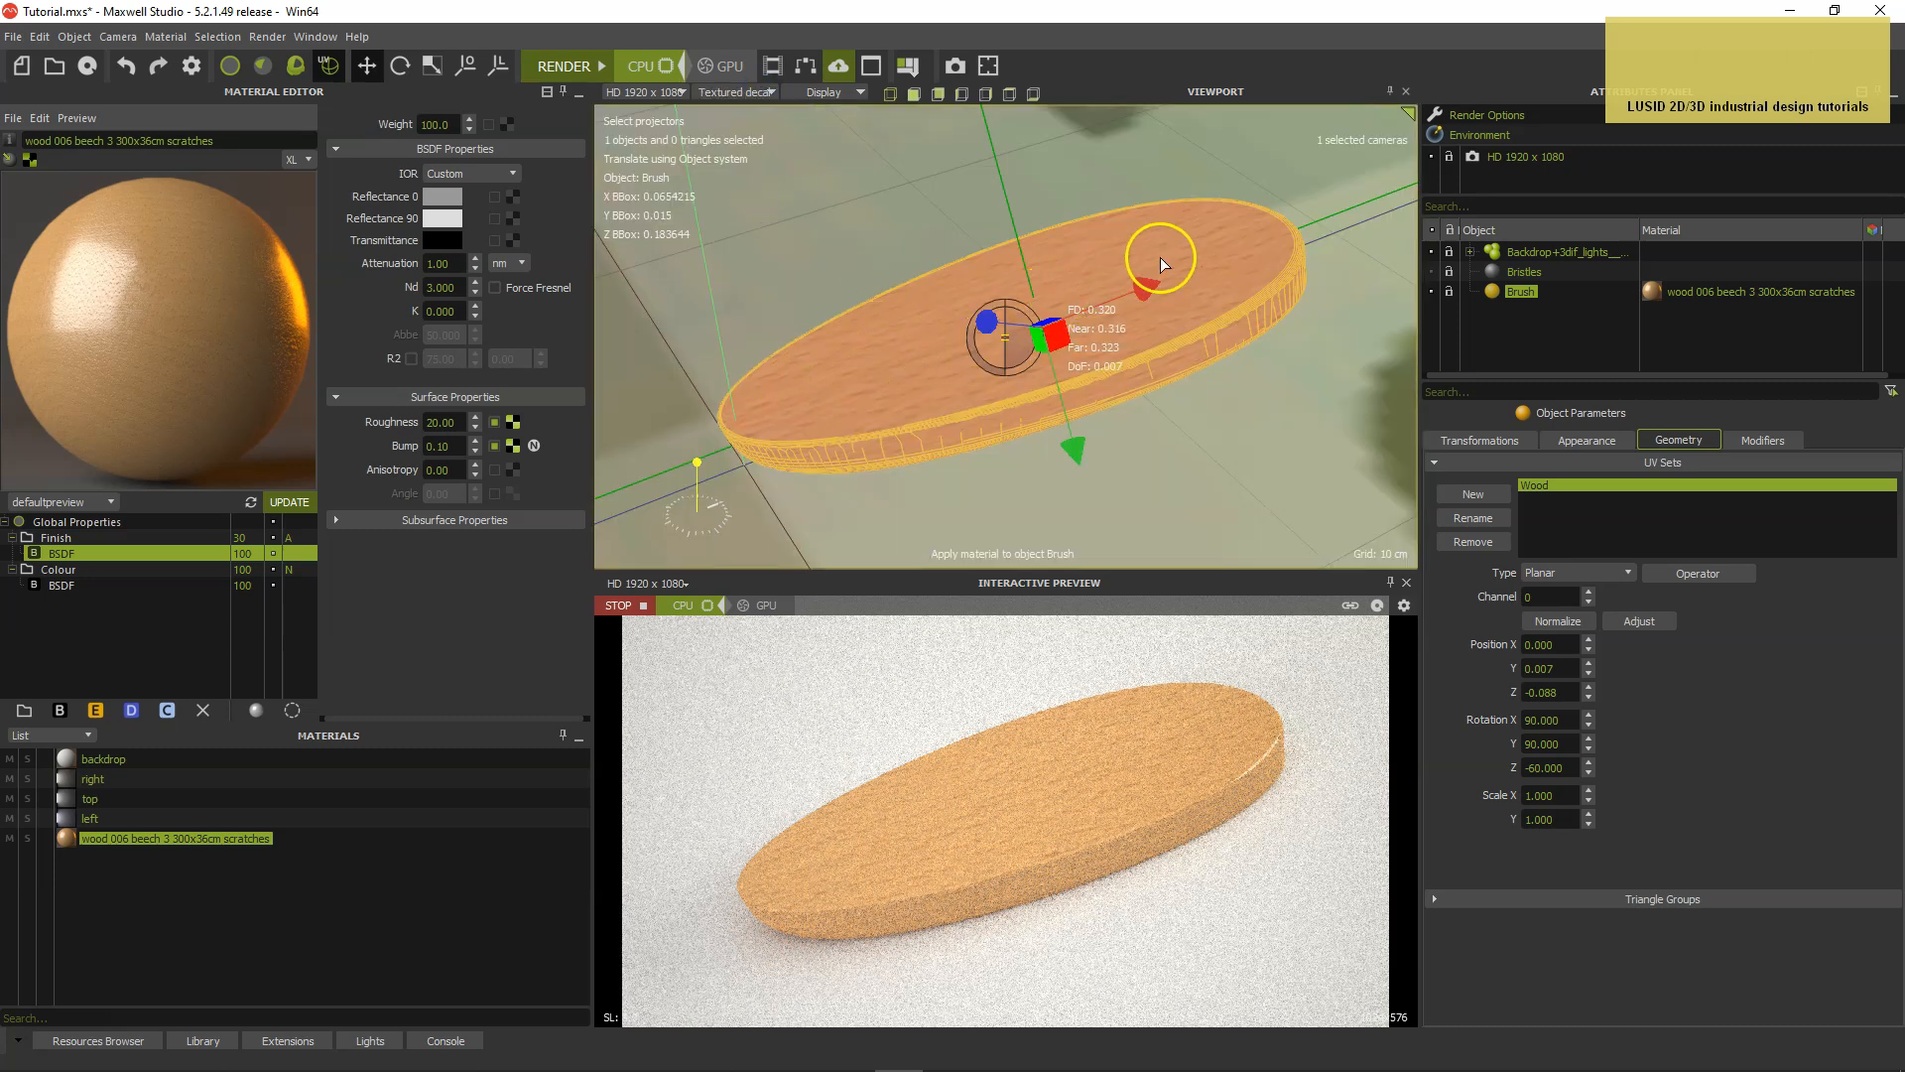
In the beech material's Global Properties override map, set the tile repeat to 1.5555 by 0.18 meters.
left_click(116, 523)
left_click(419, 142)
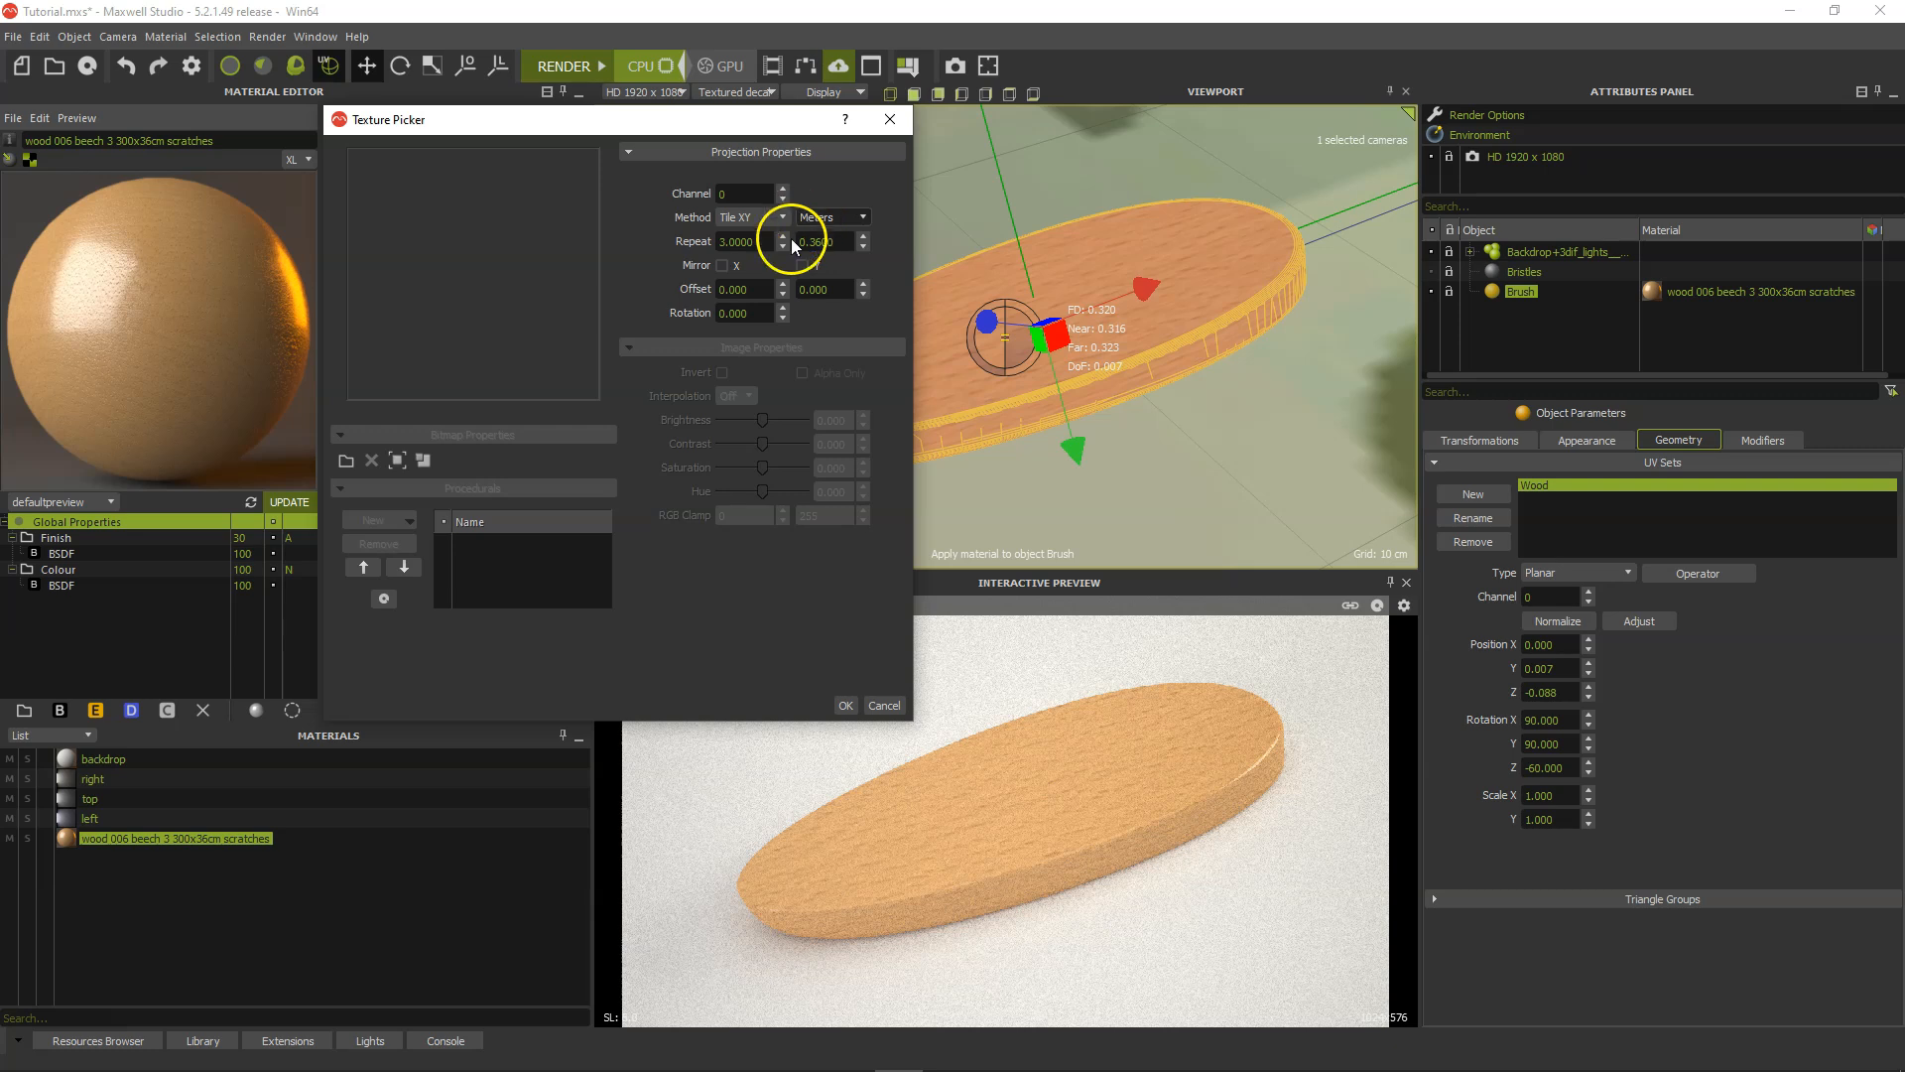
left_click_drag(765, 242, 719, 241)
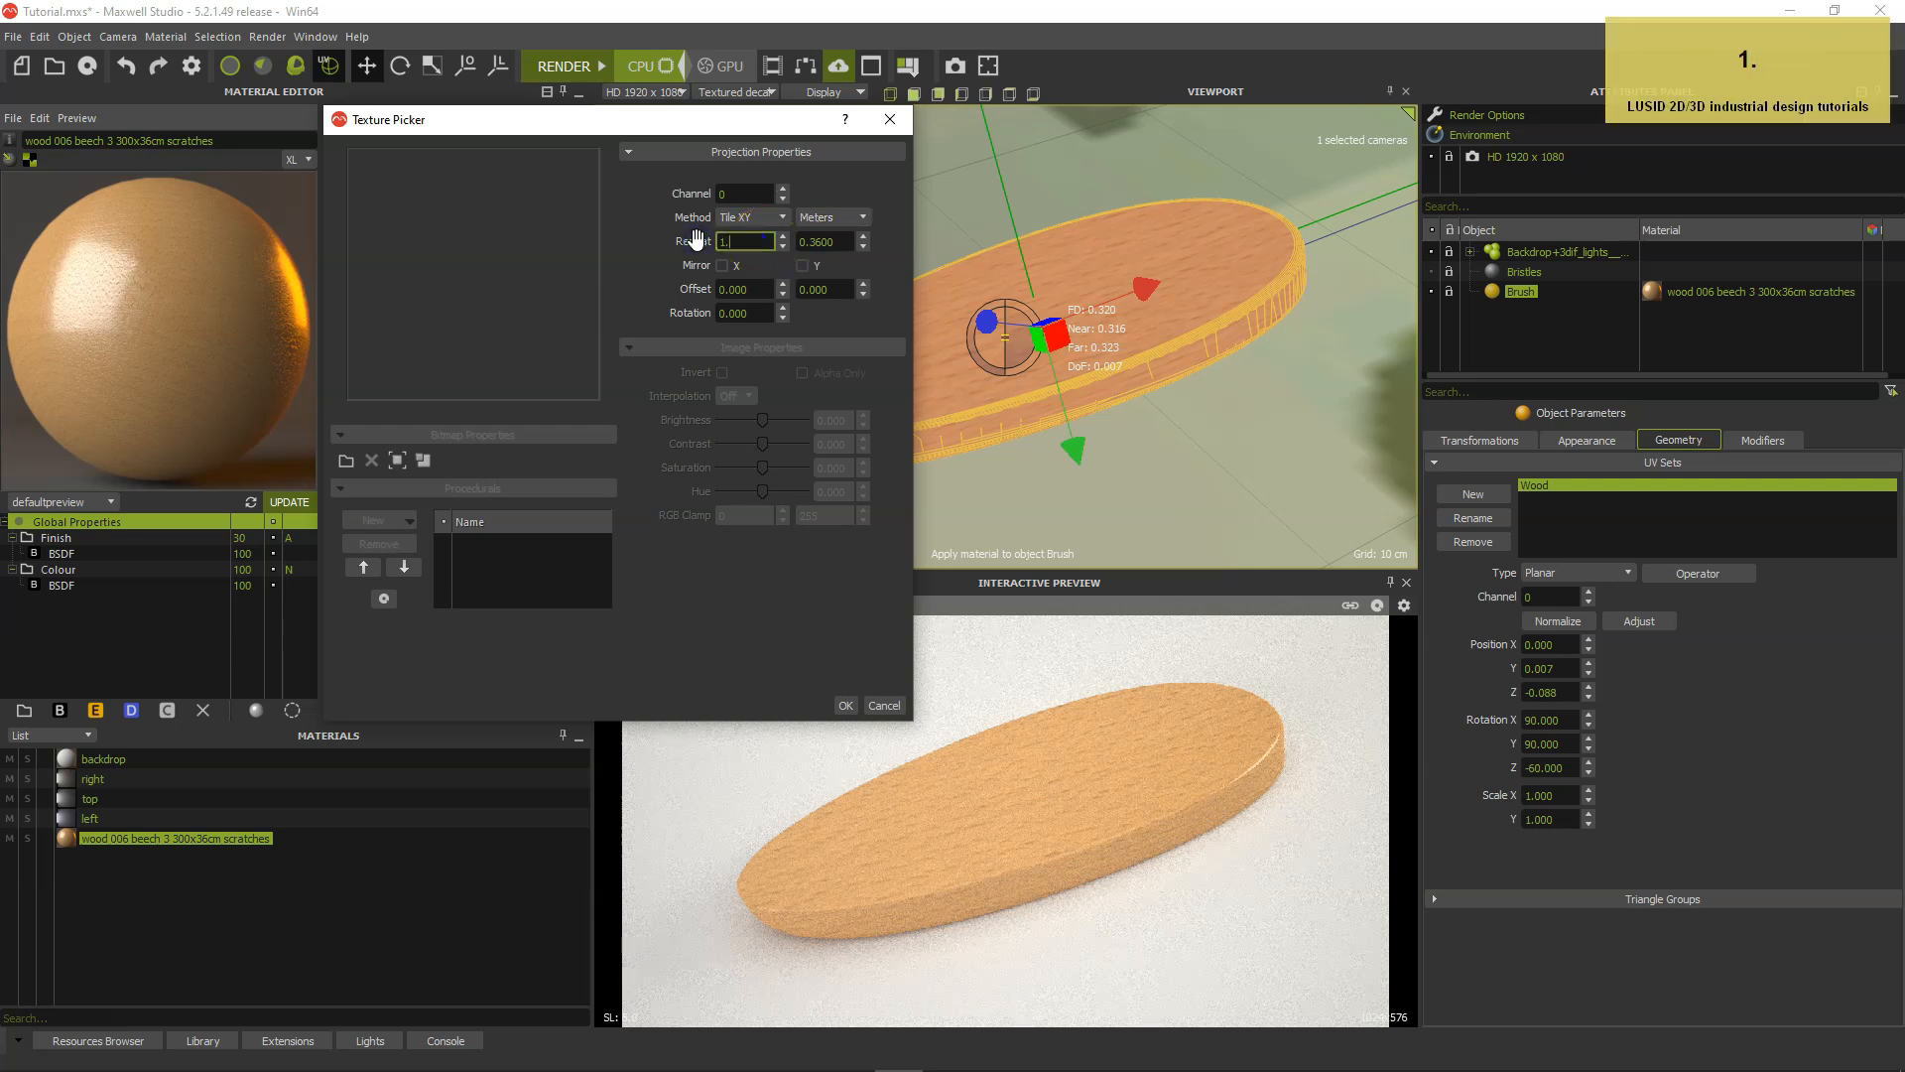
key("Tab")
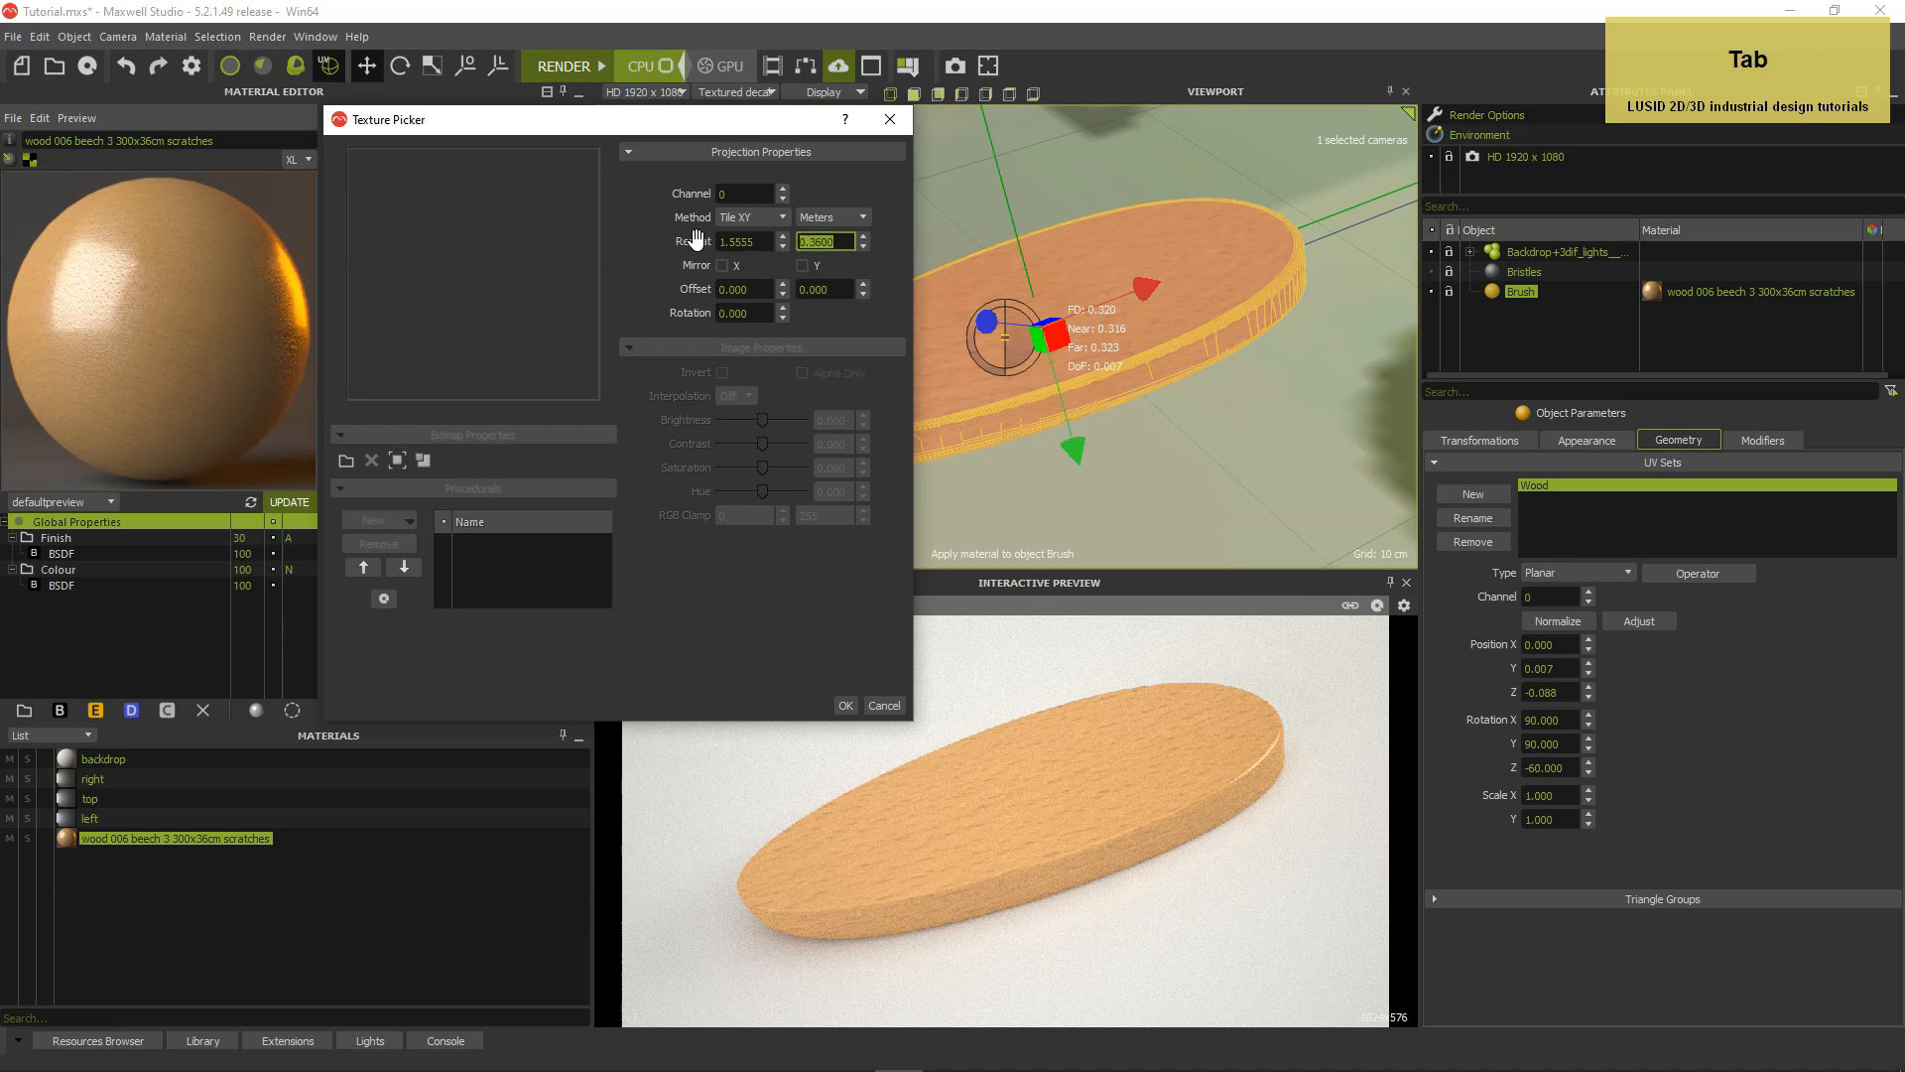
type("0.18")
key("Tab")
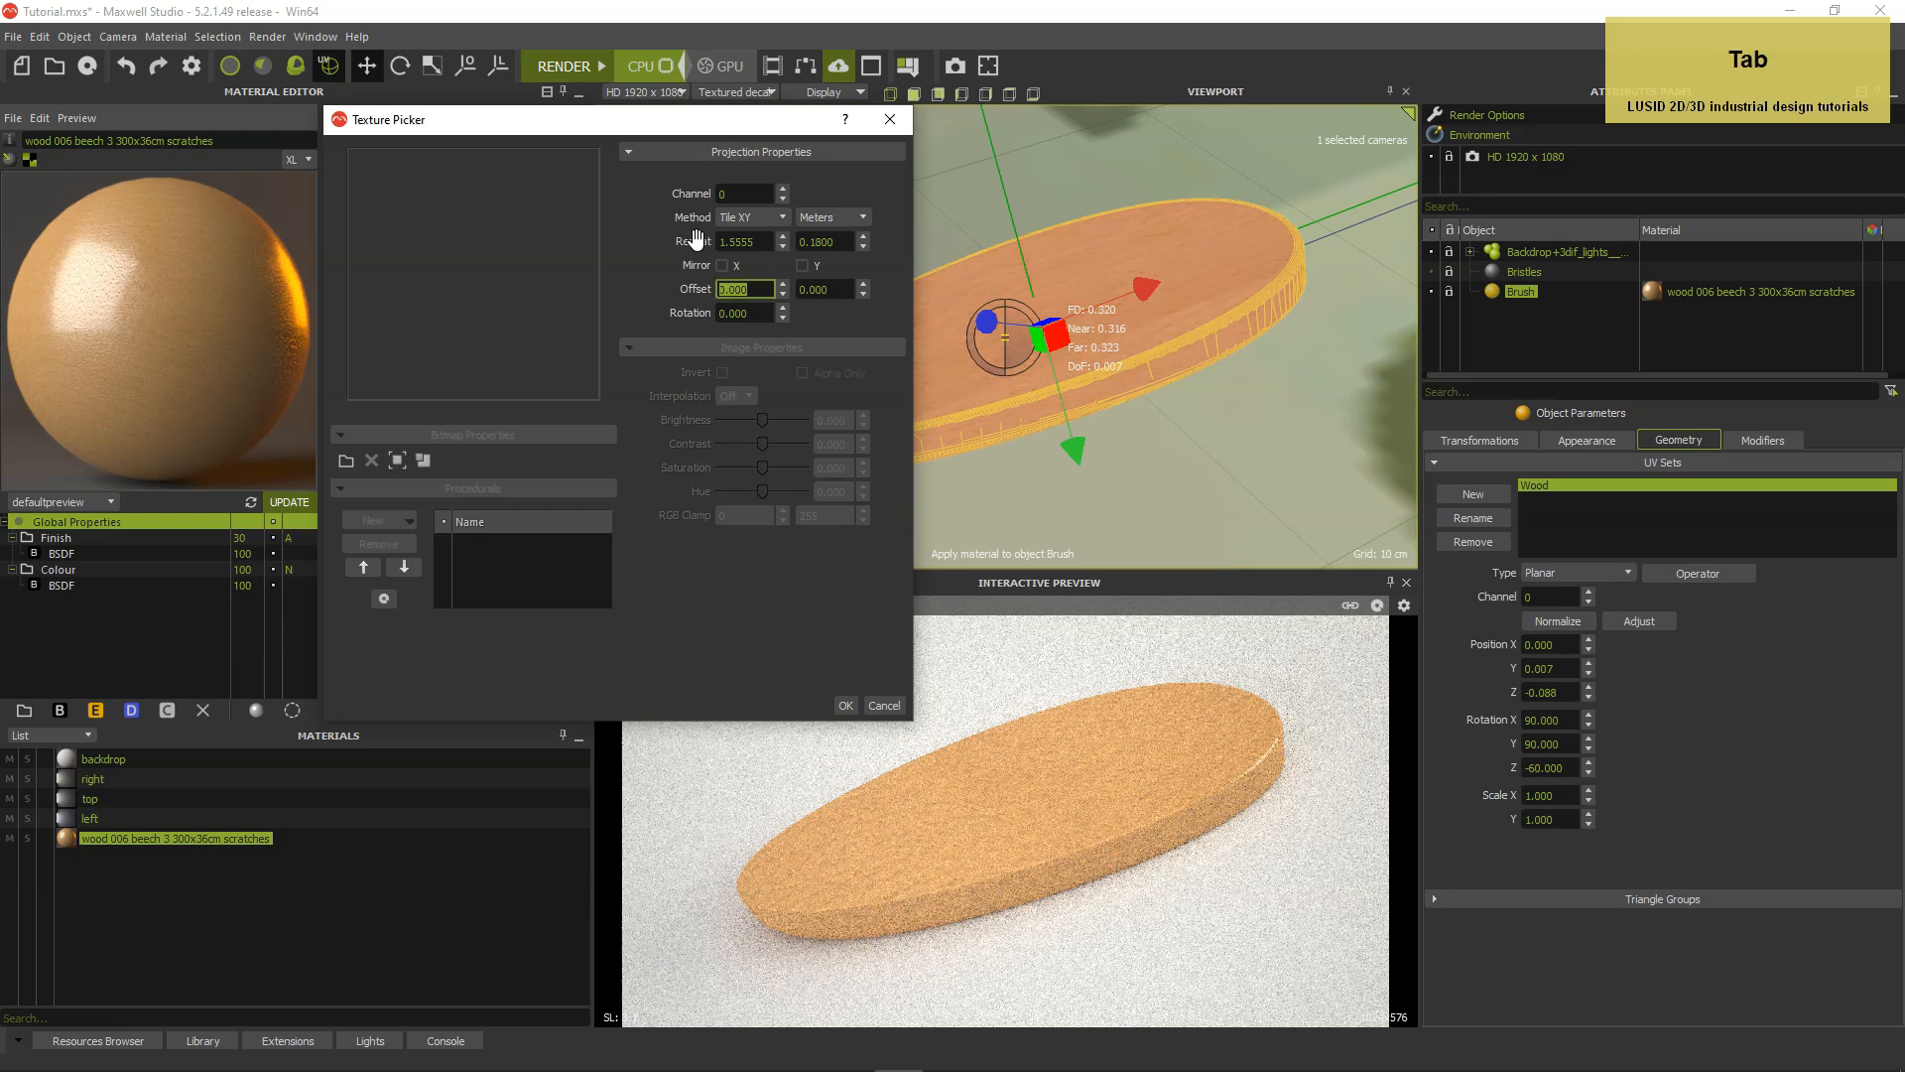
left_click(846, 706)
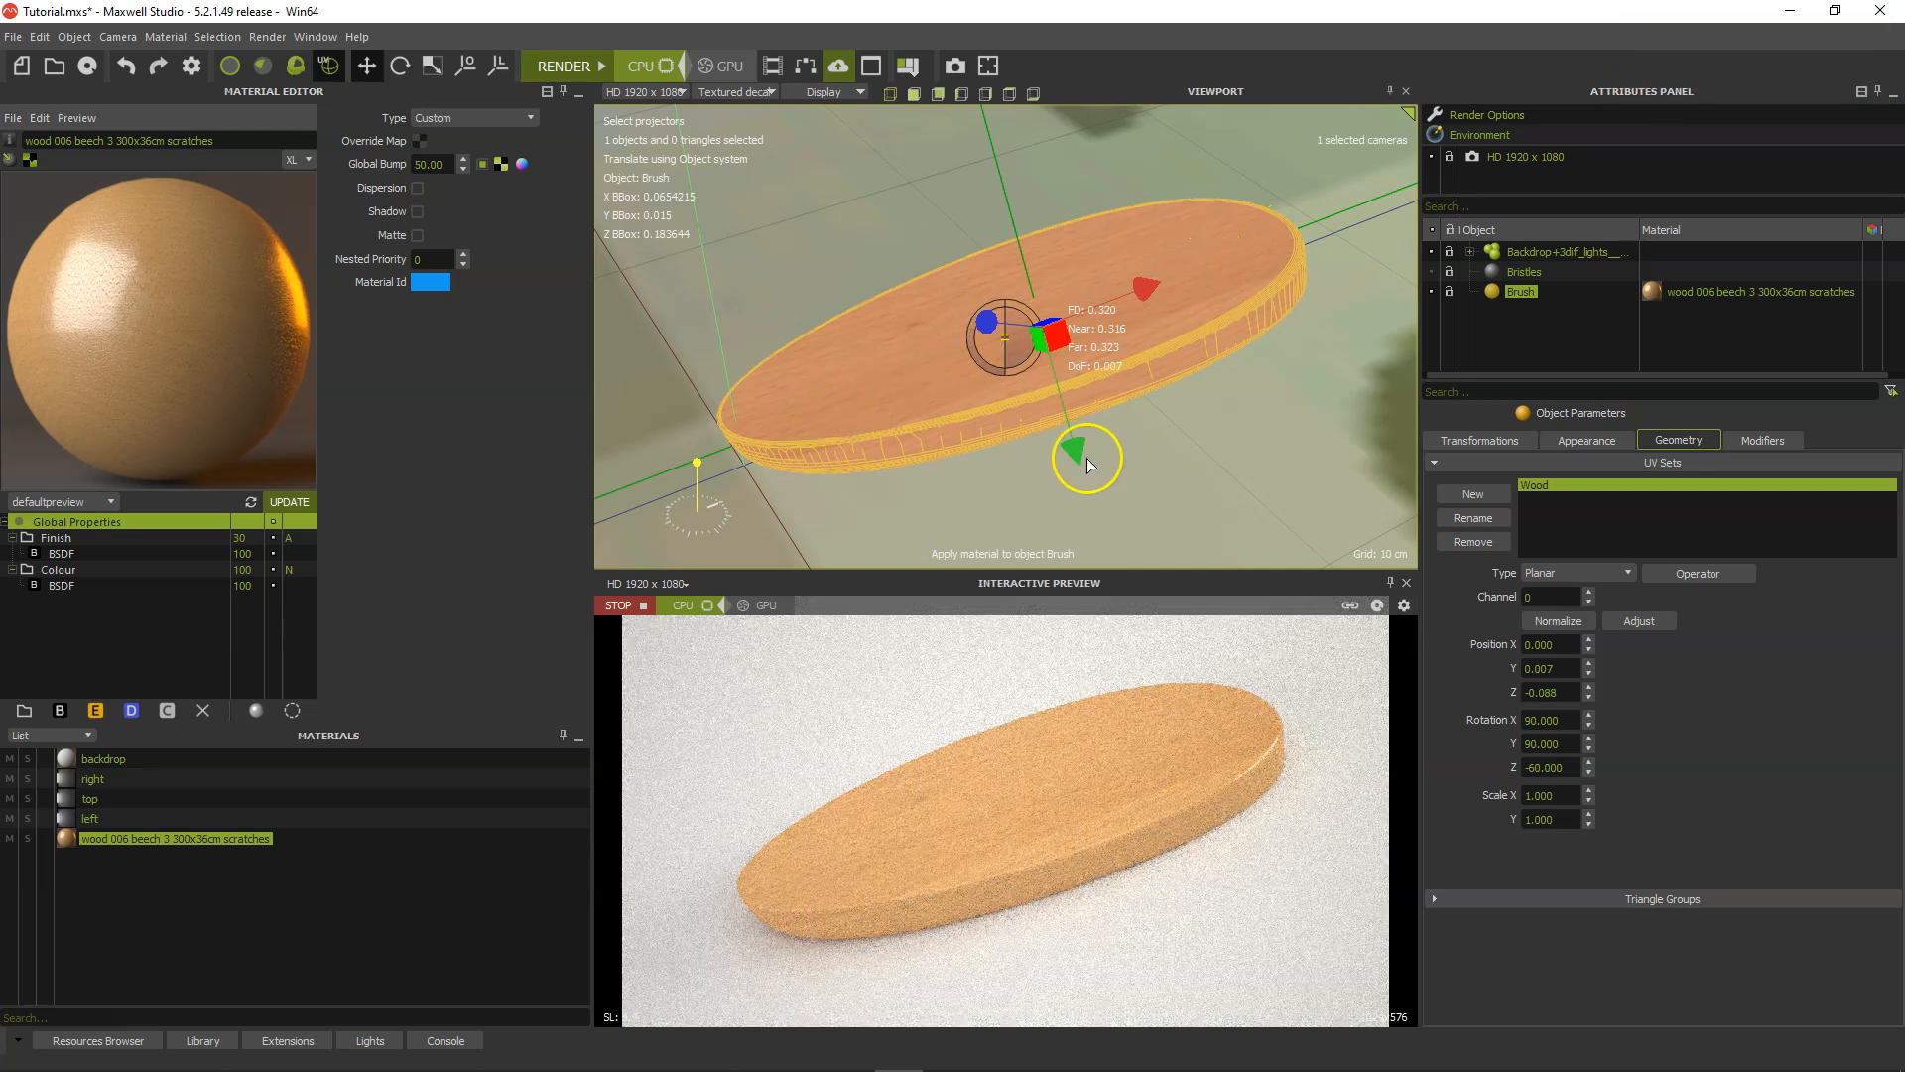
Shift the Wood projector along its green axis to position X 0.007, Y -0.004, Z -0.088.
left_click_drag(1077, 459, 1066, 417)
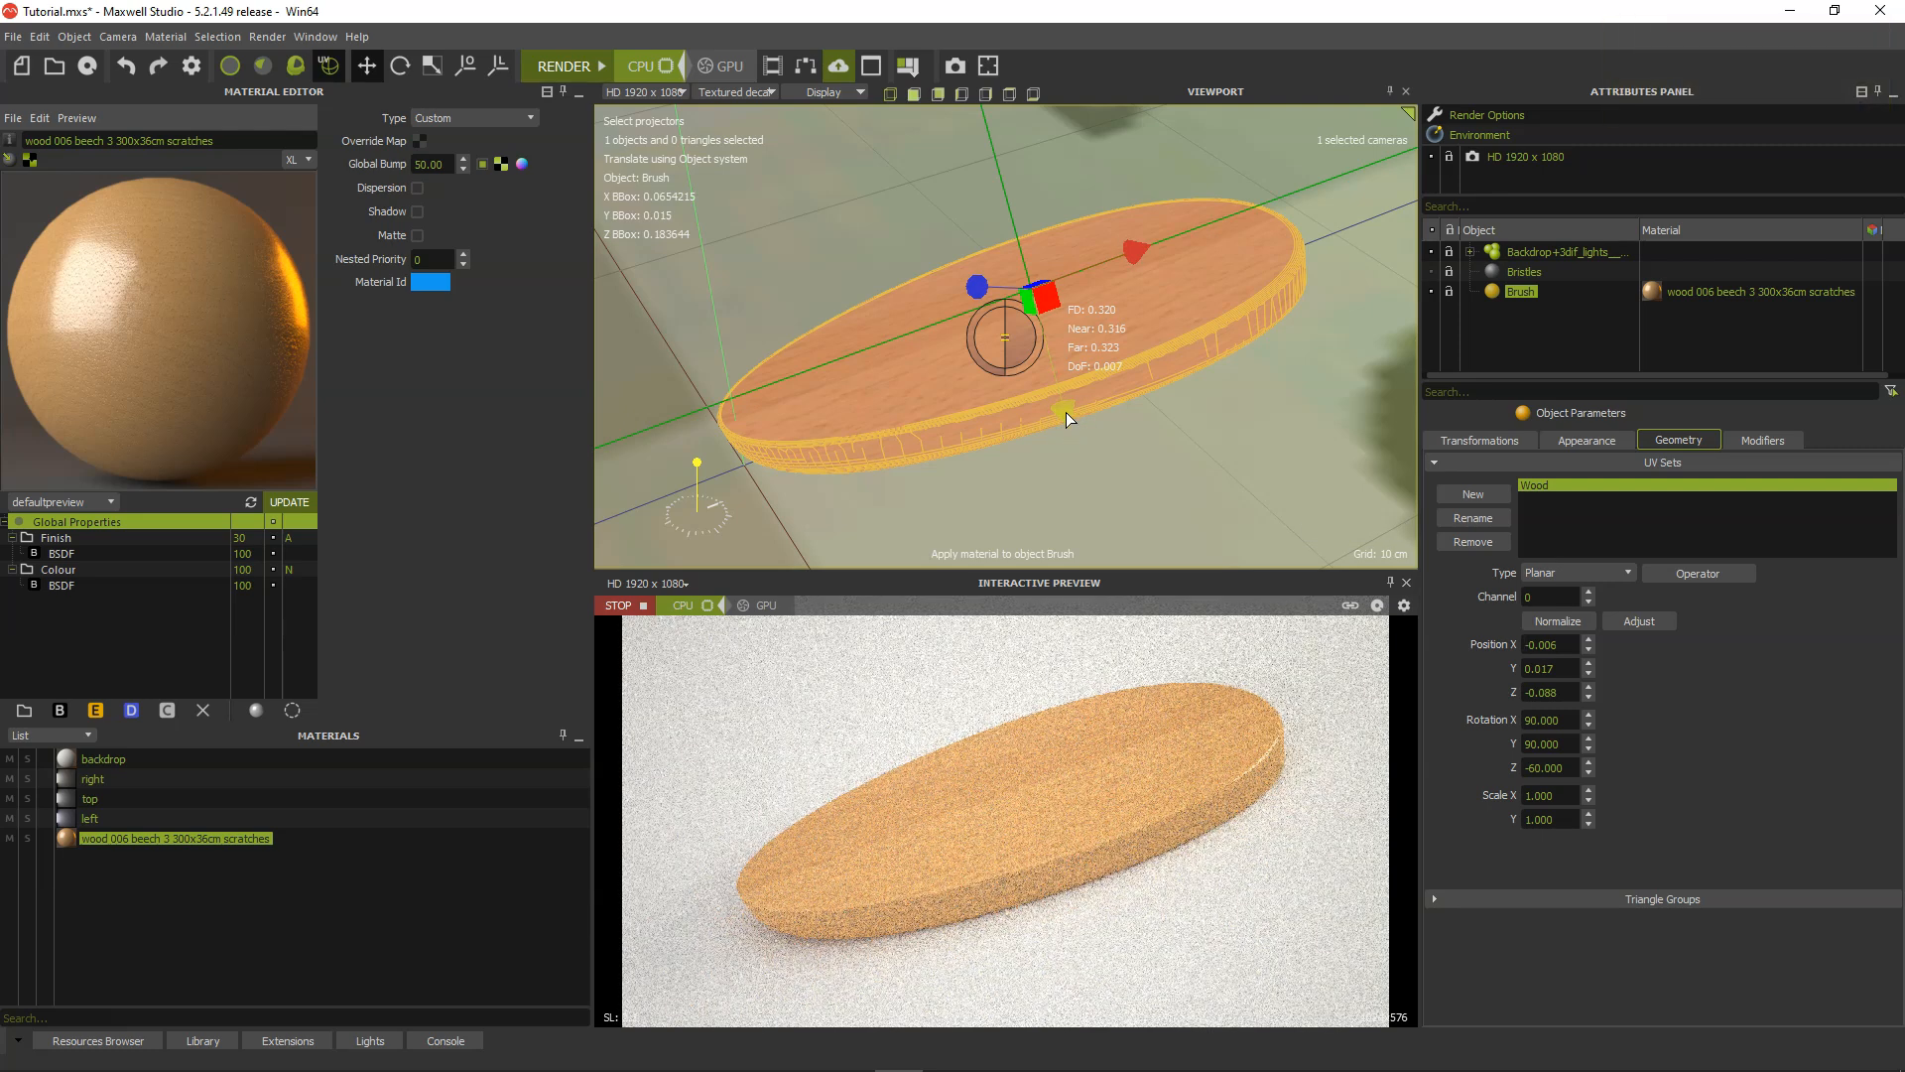
left_click_drag(1066, 413, 1096, 486)
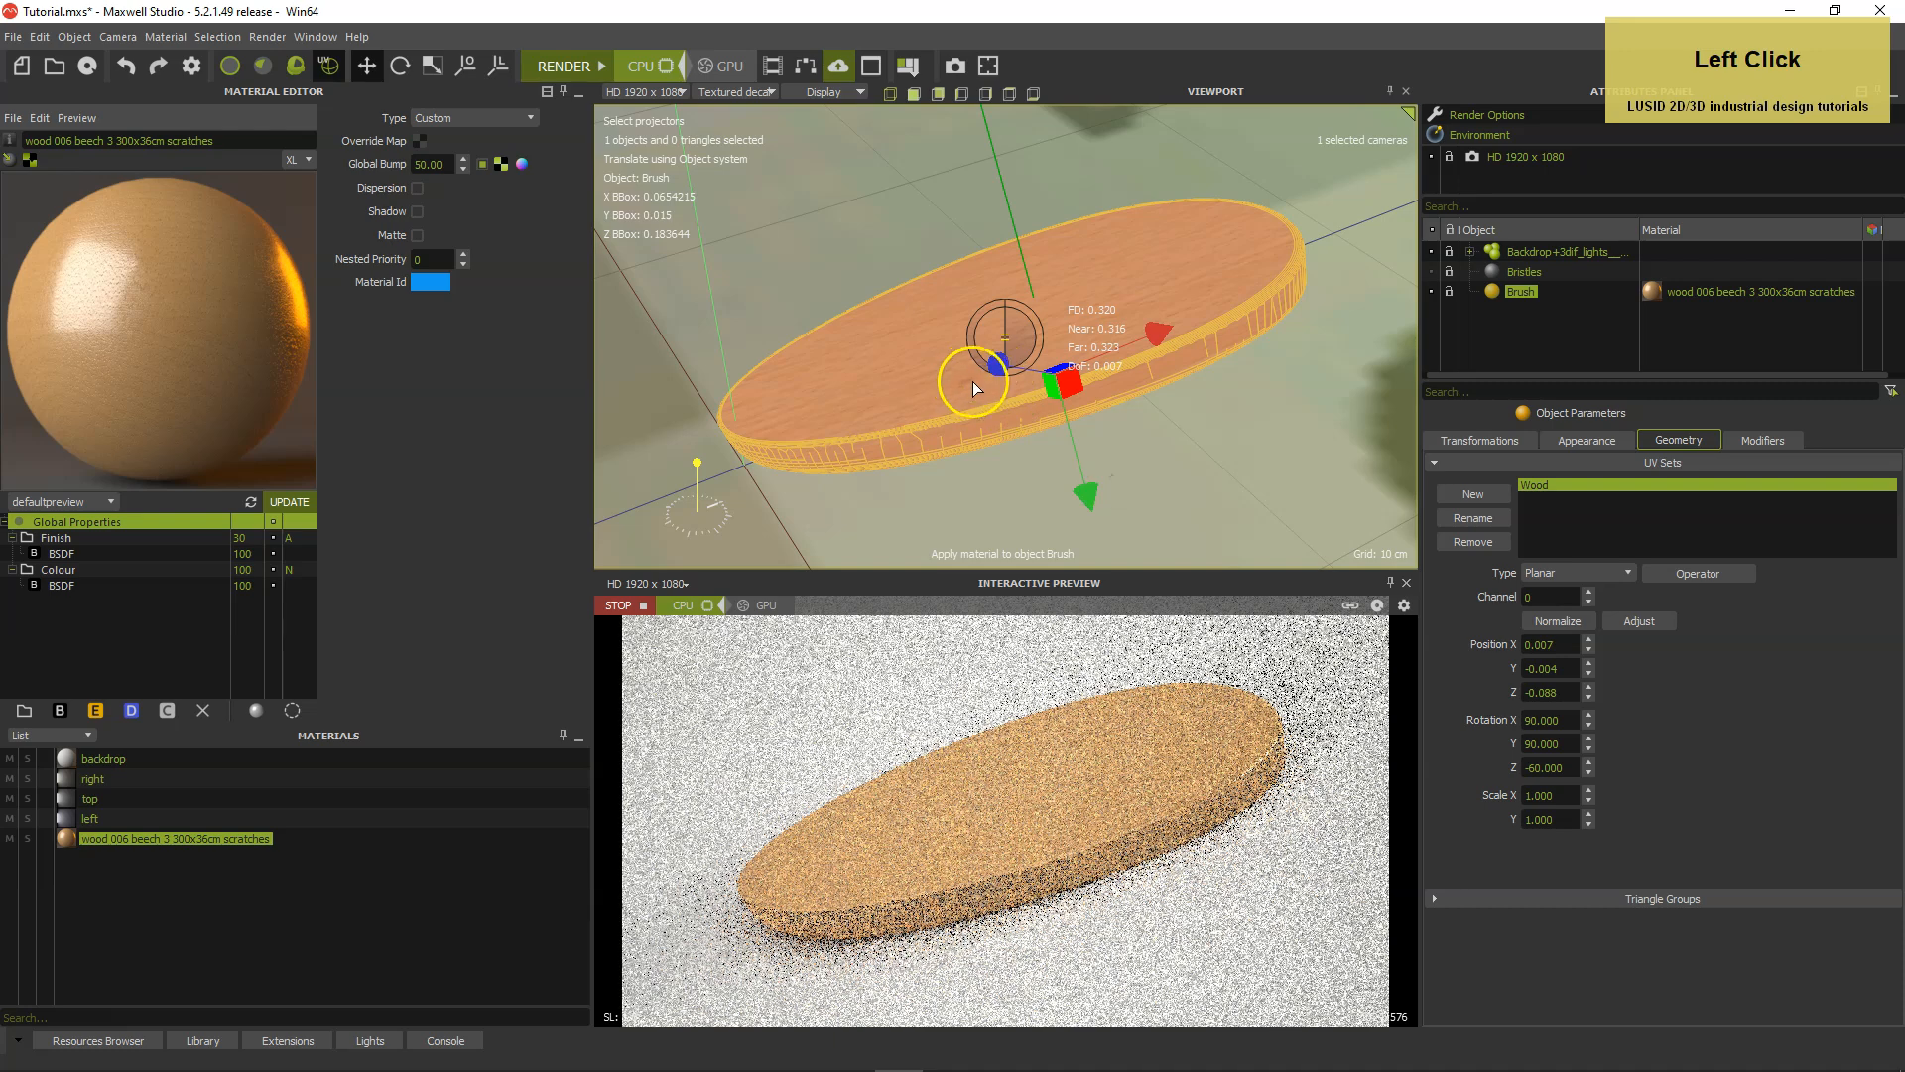
Shift the Wood projector along its green axis to position Y -0.005 and stop the interactive preview.
right_click_drag(1001, 458, 1012, 444, "alt")
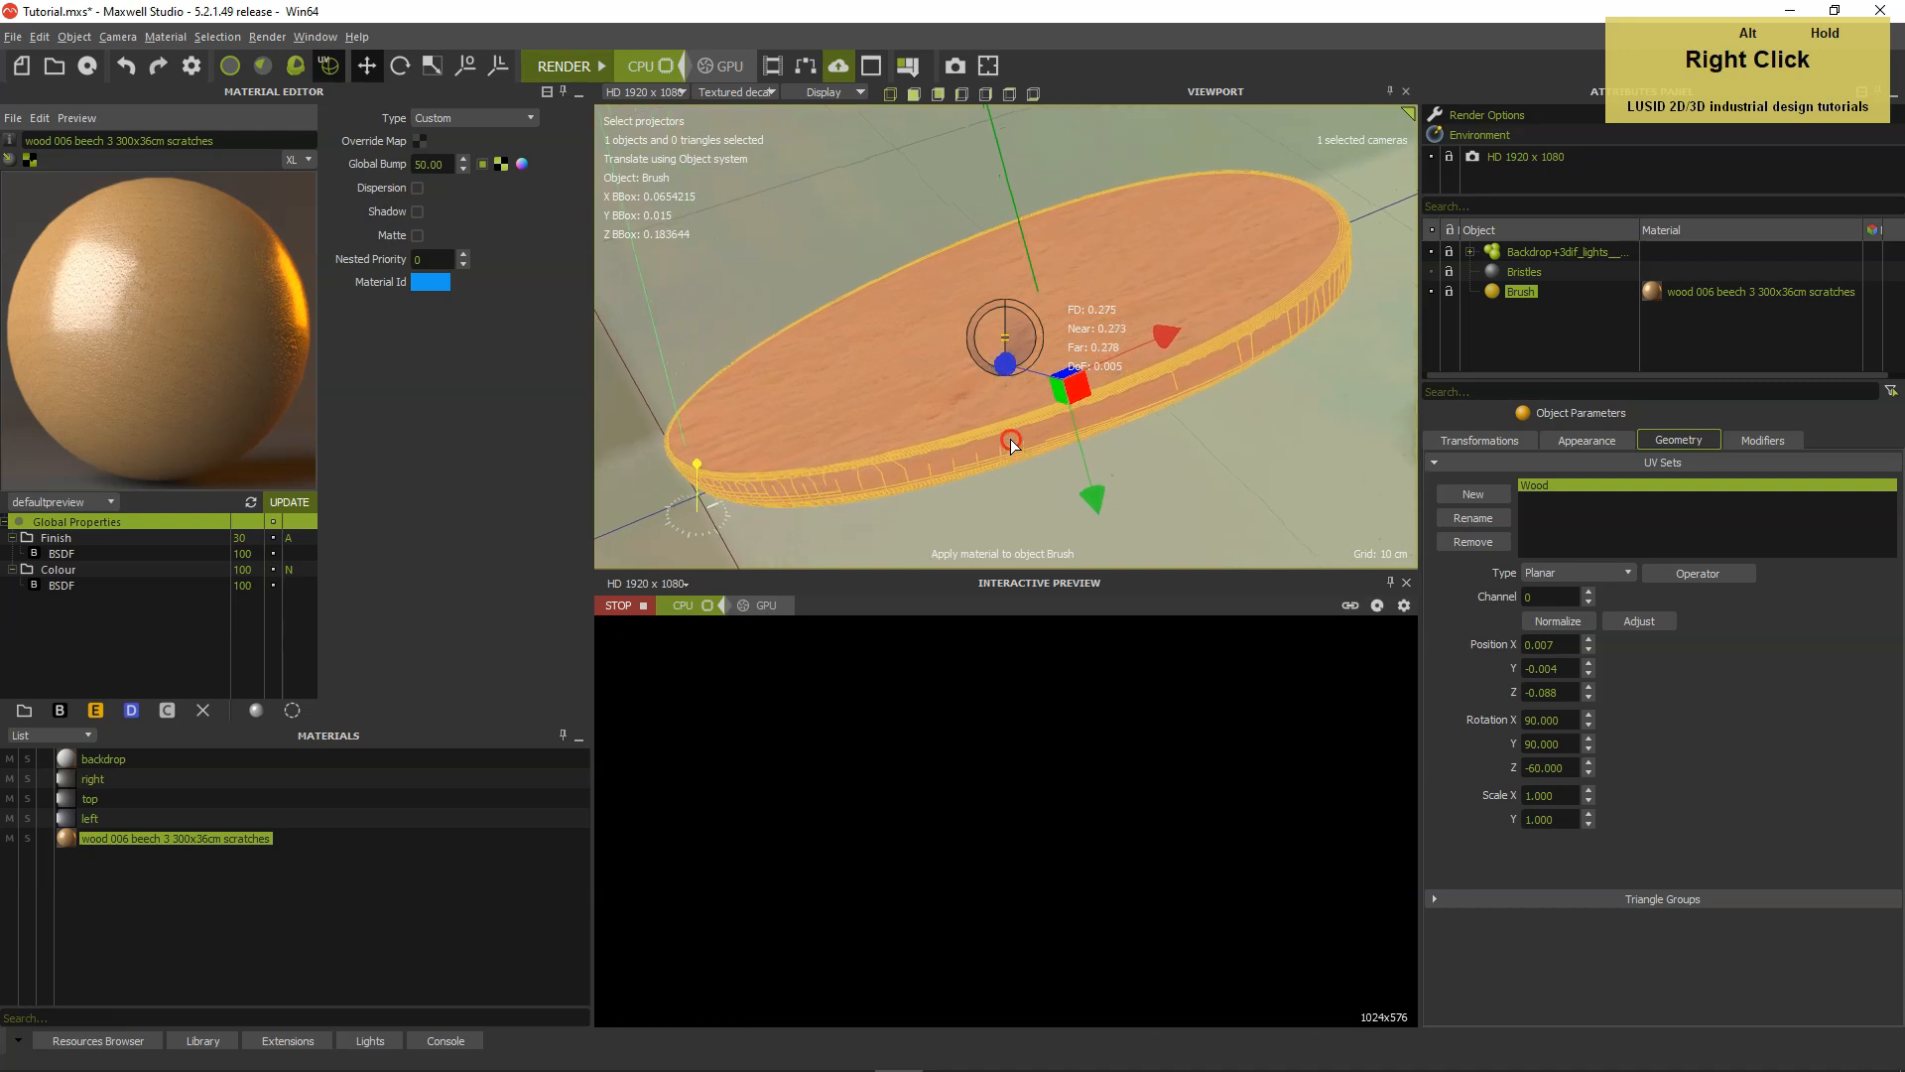
left_click_drag(1096, 491, 1112, 534)
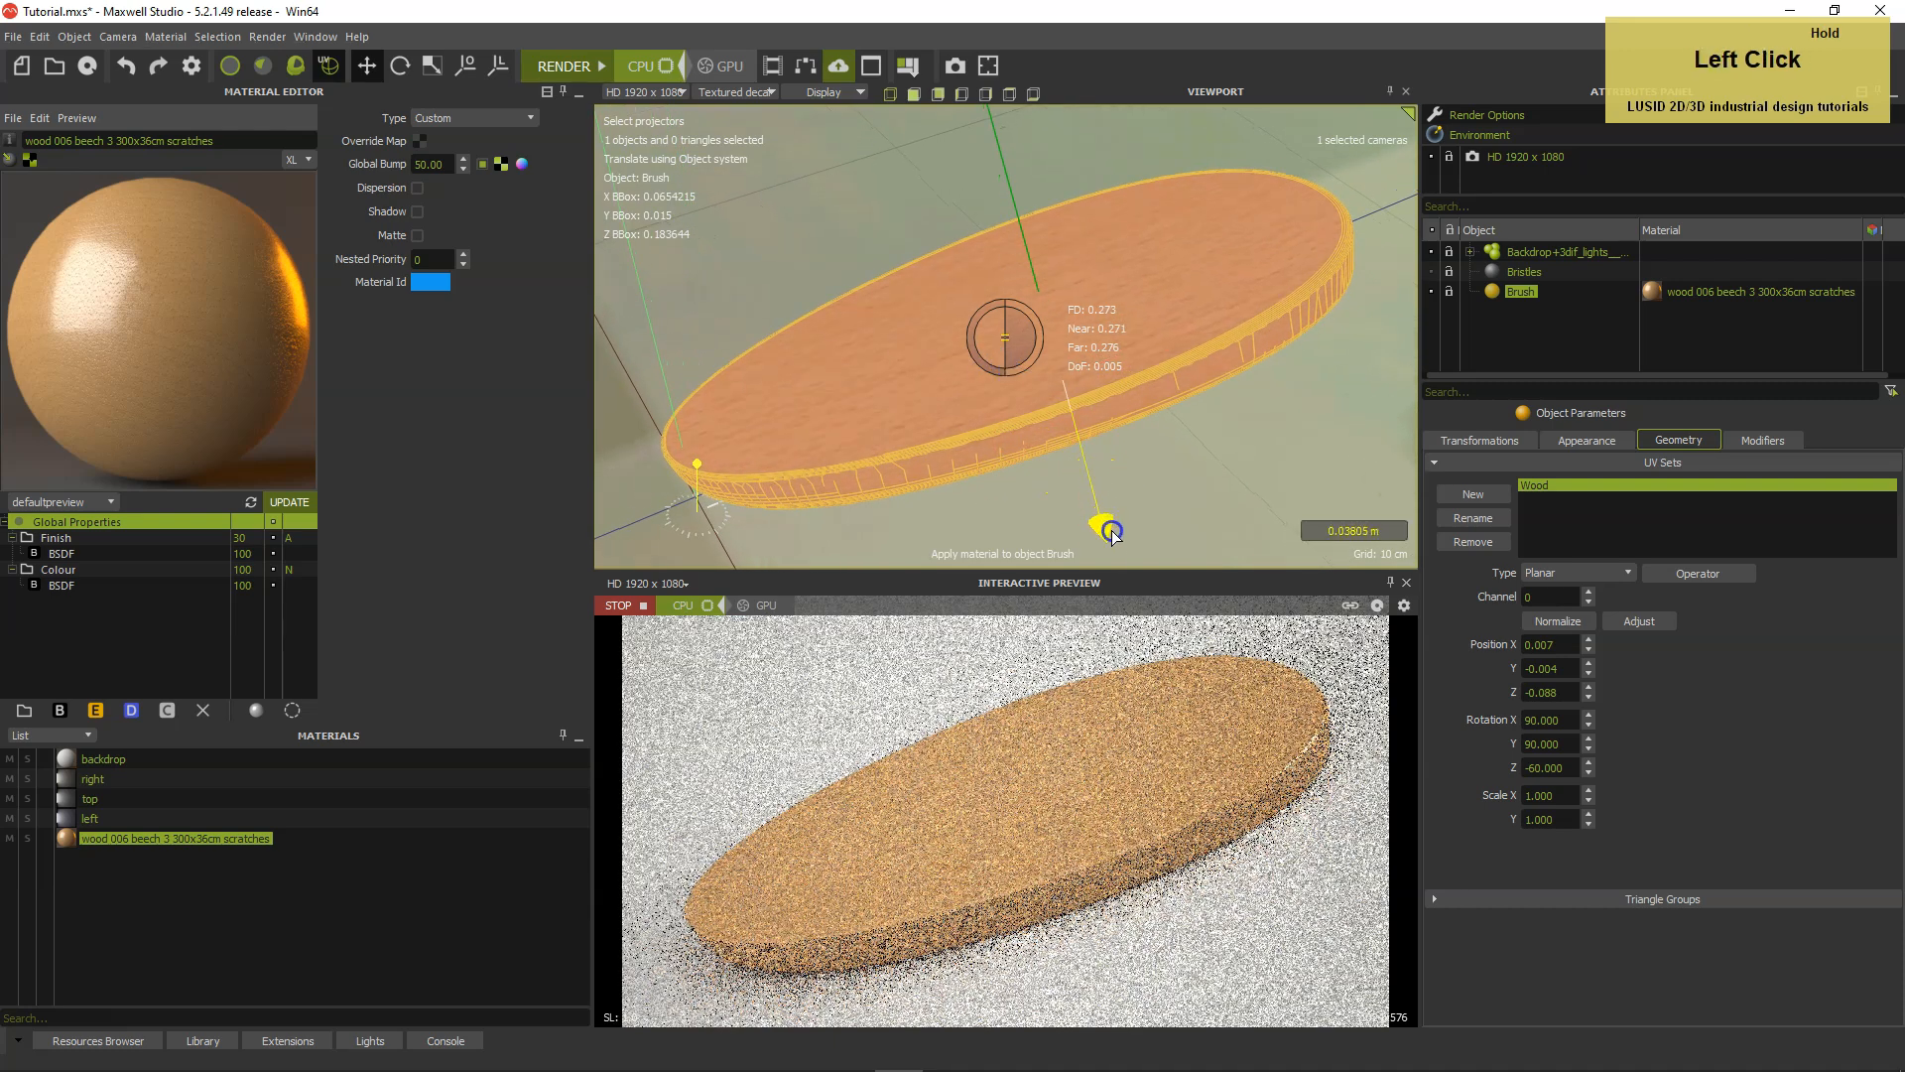
left_click_drag(1148, 613, 1163, 633)
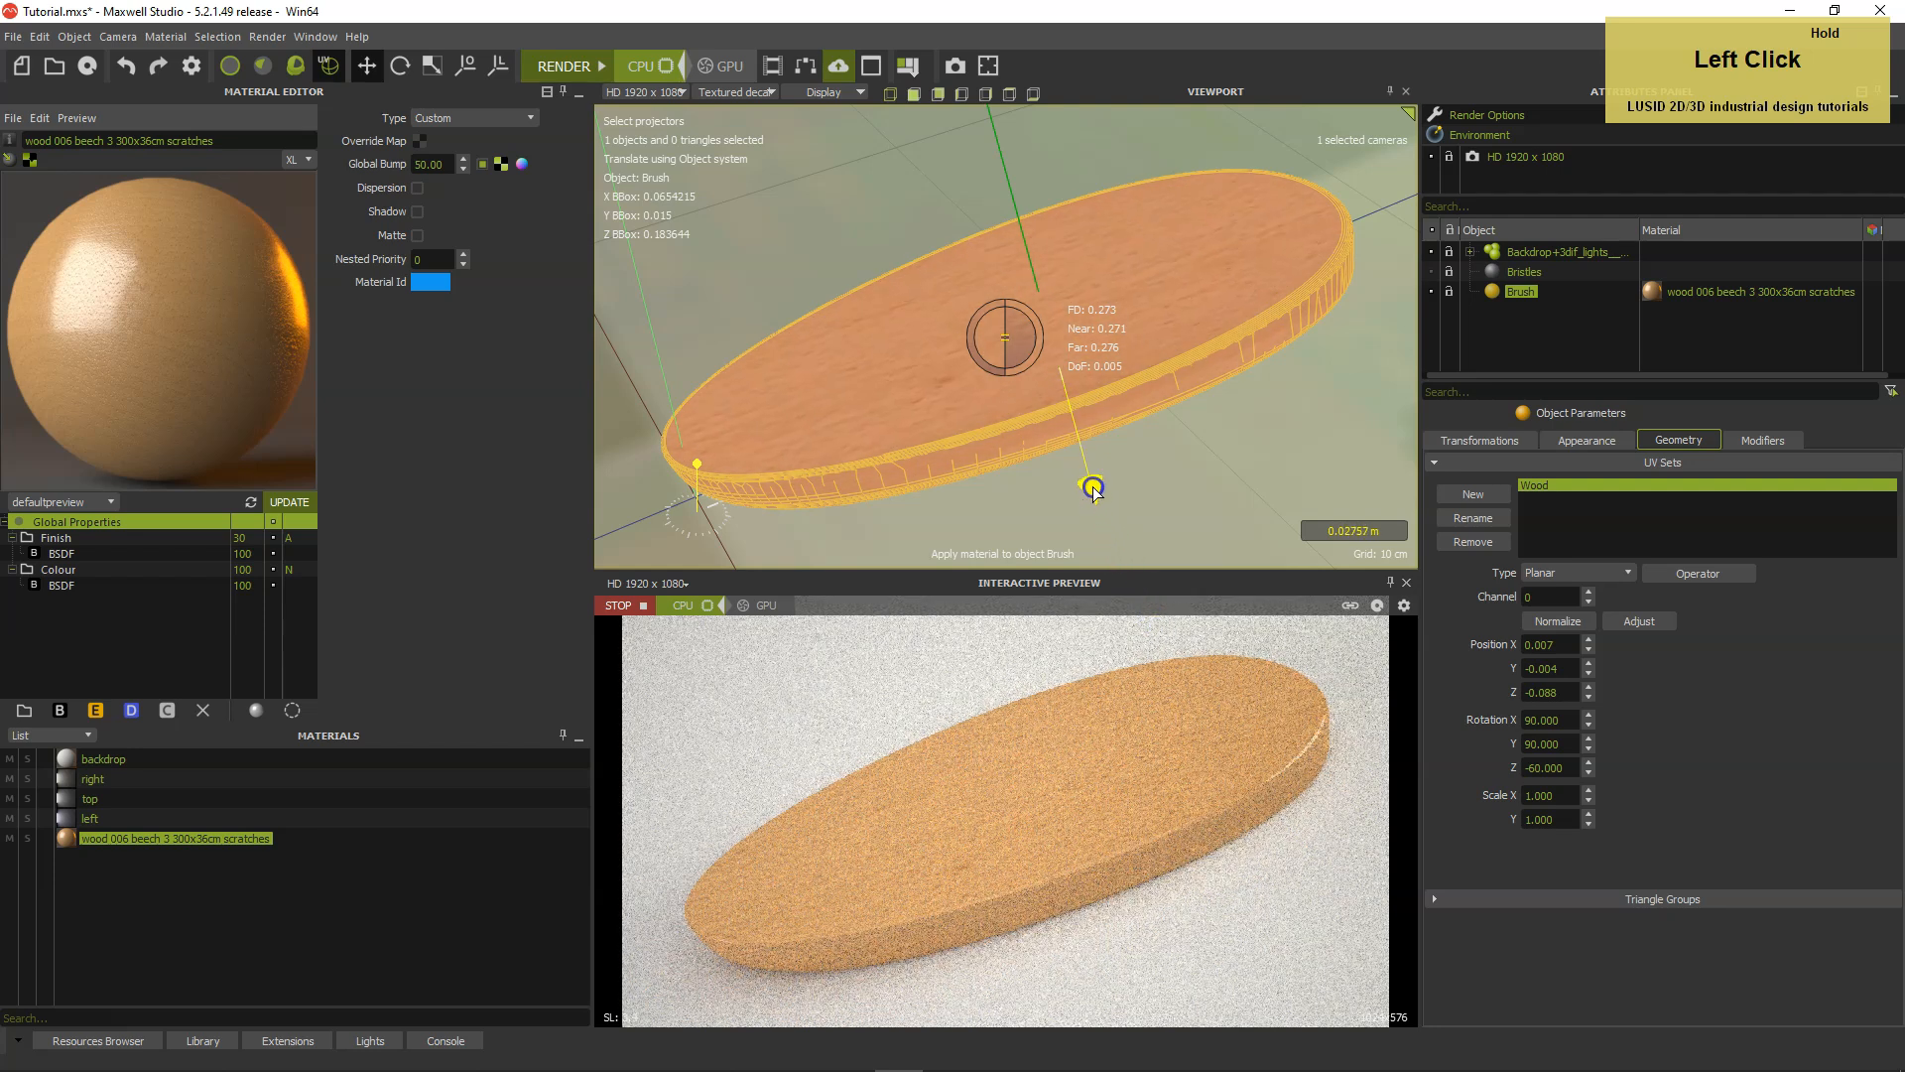
left_click_drag(1099, 502, 1098, 501)
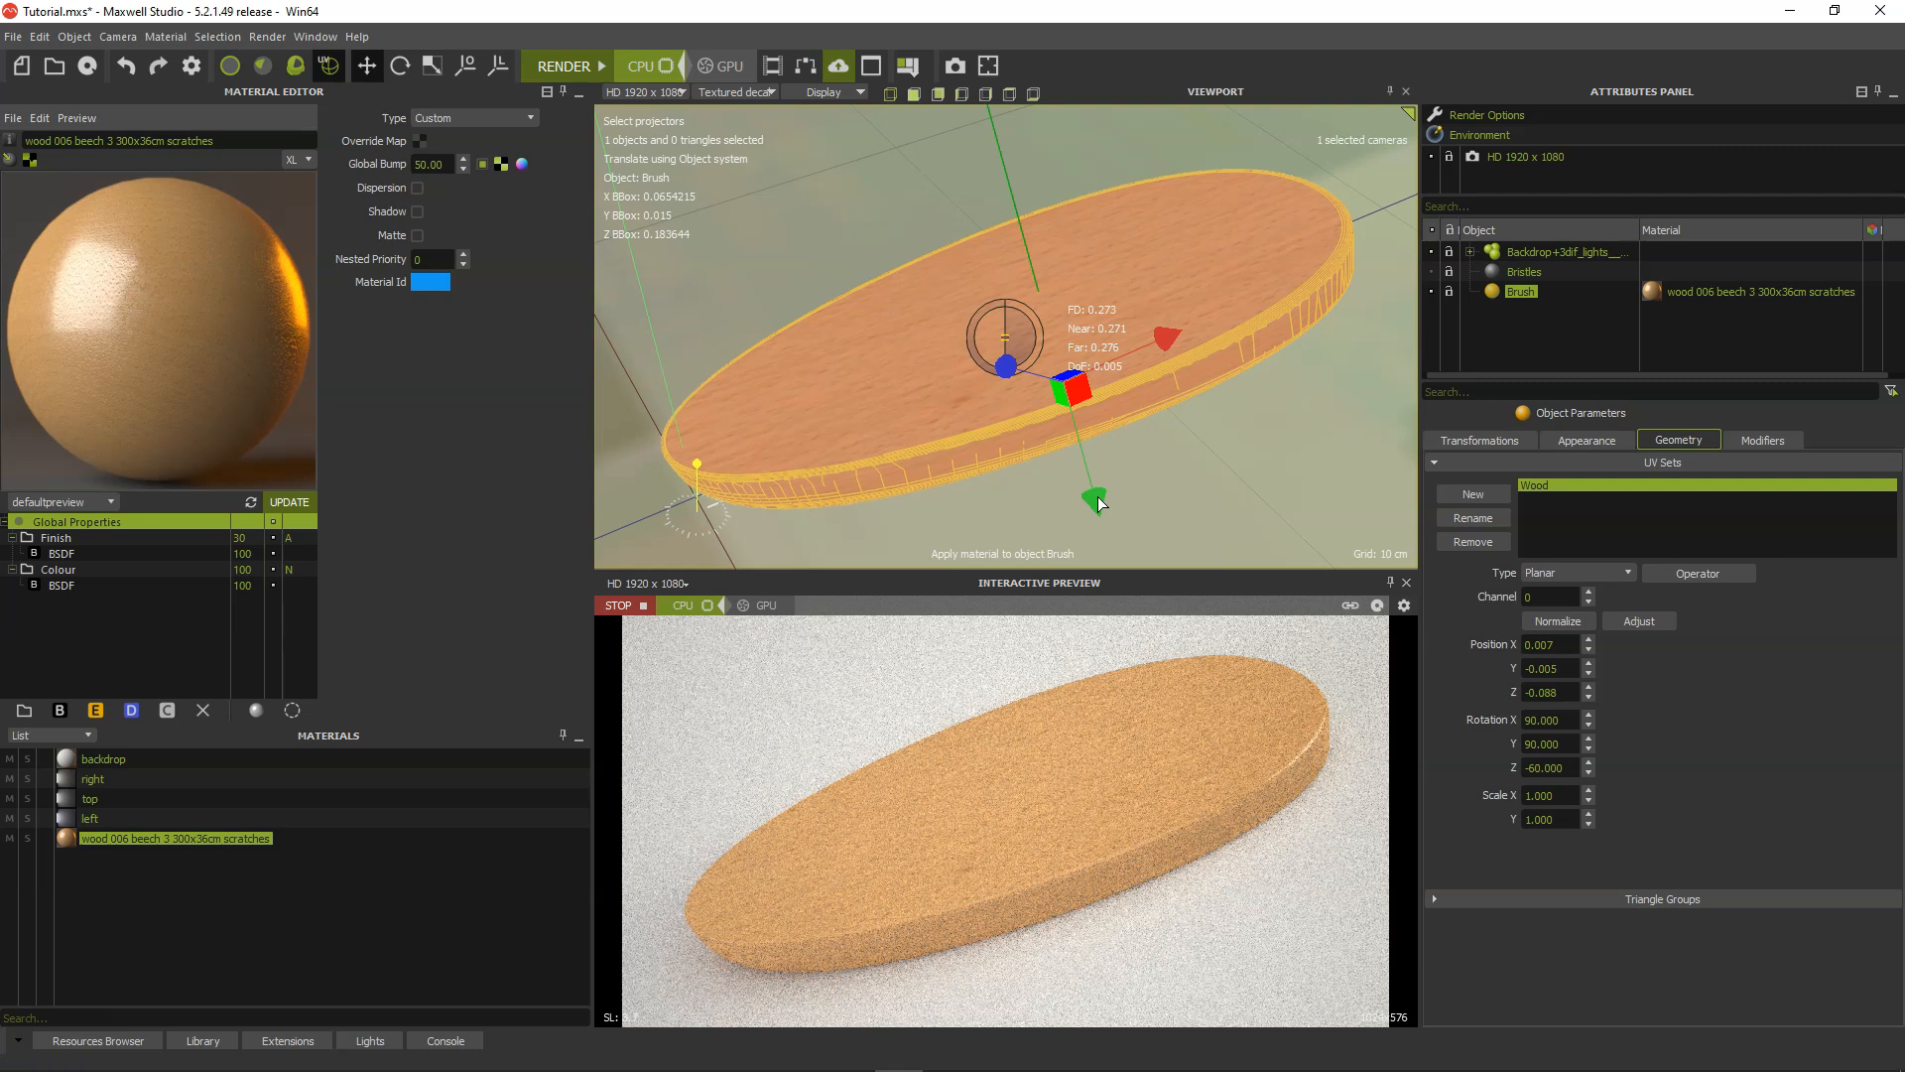
left_click(644, 606)
Switch to the bristle maps file in Illustrator, show and select the "bristle holes o" layer, and hide the 3D model top view screenshot layer.
left_click(510, 506)
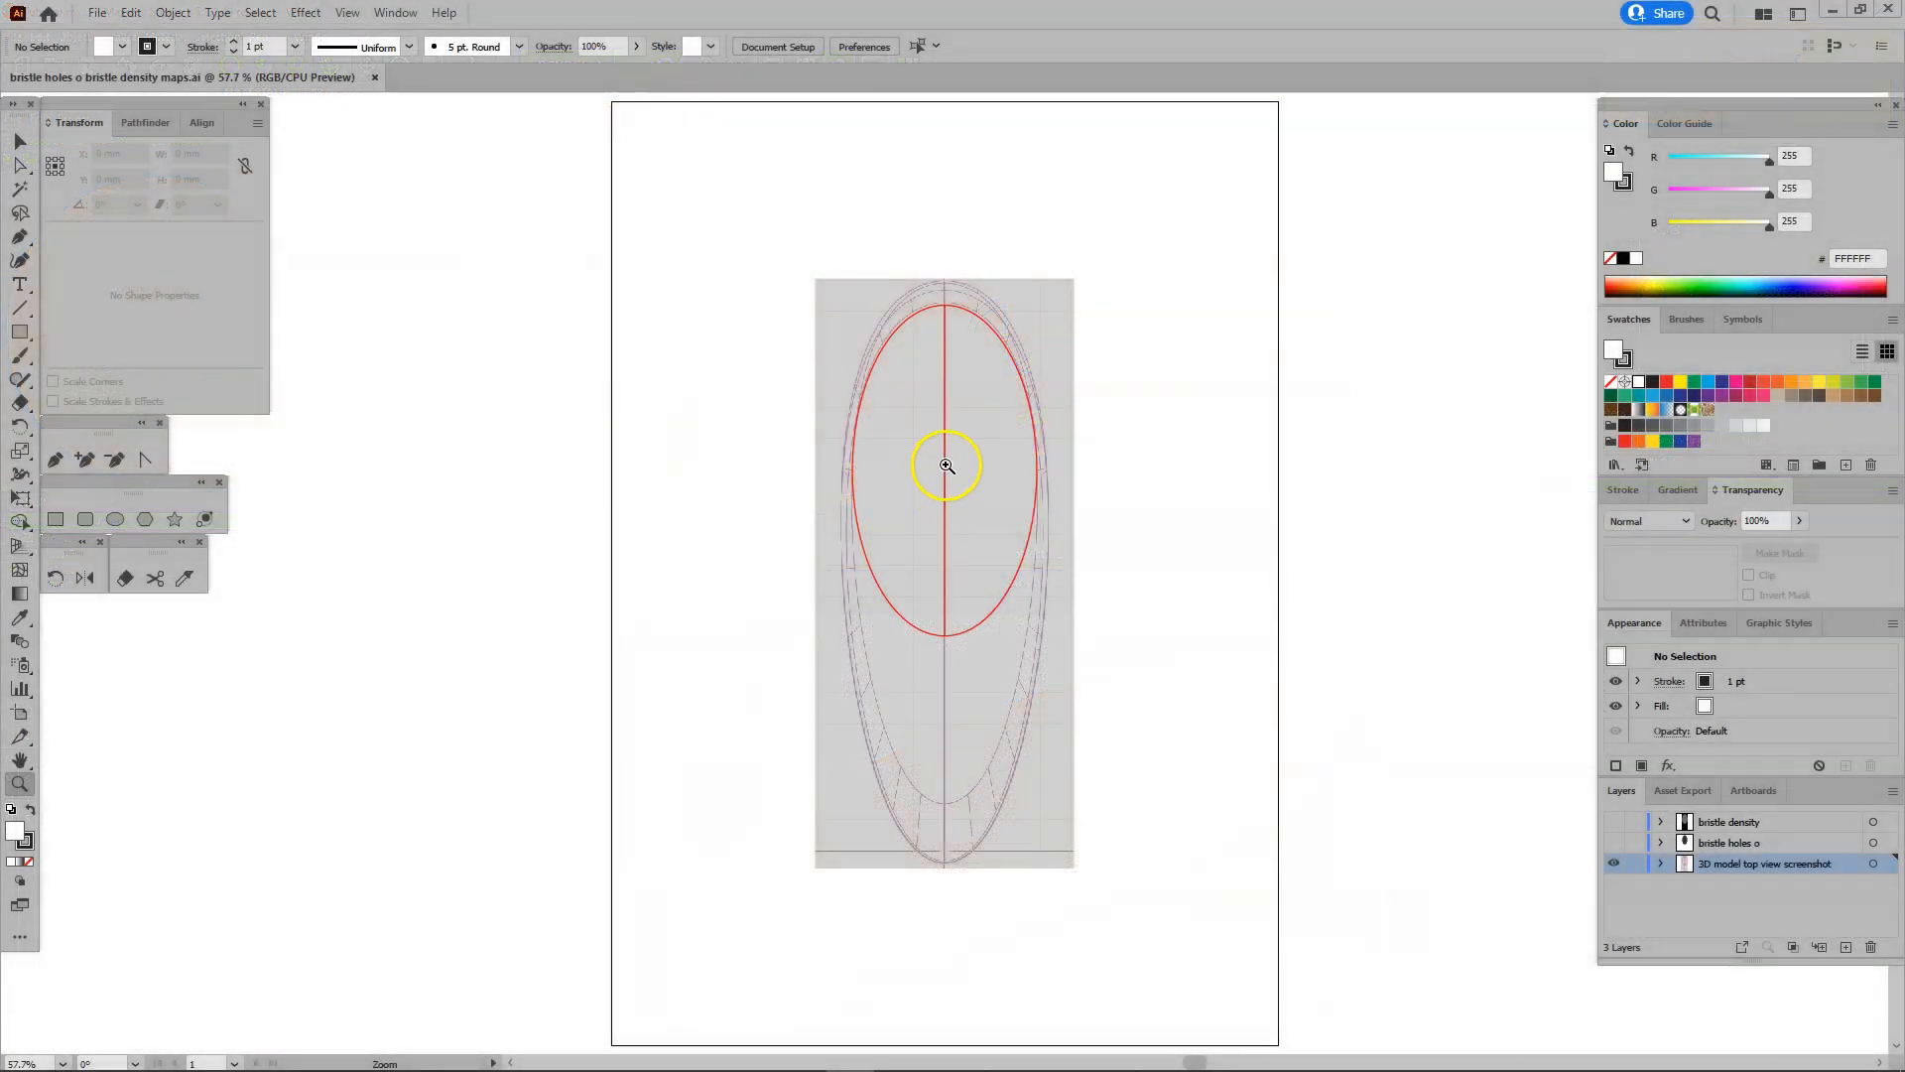
left_click(946, 465)
left_click(945, 580)
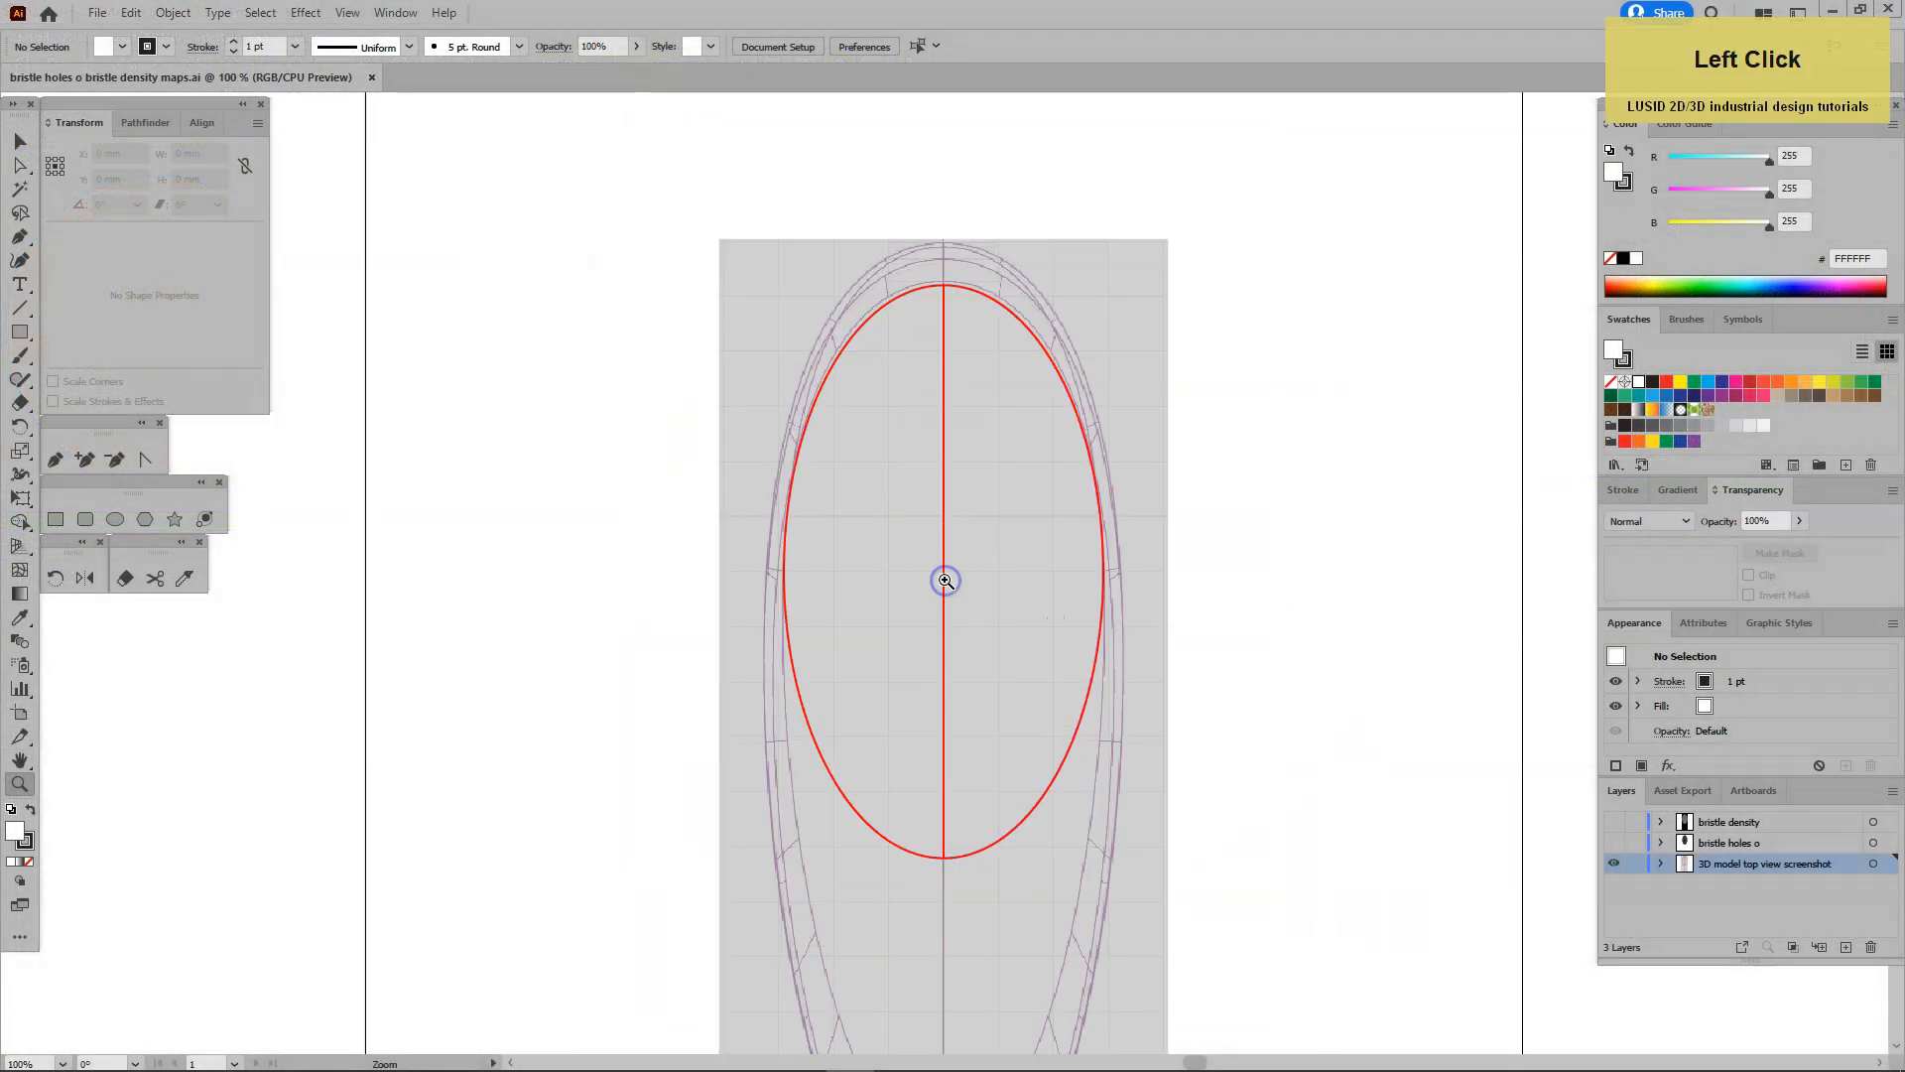
left_click(945, 576)
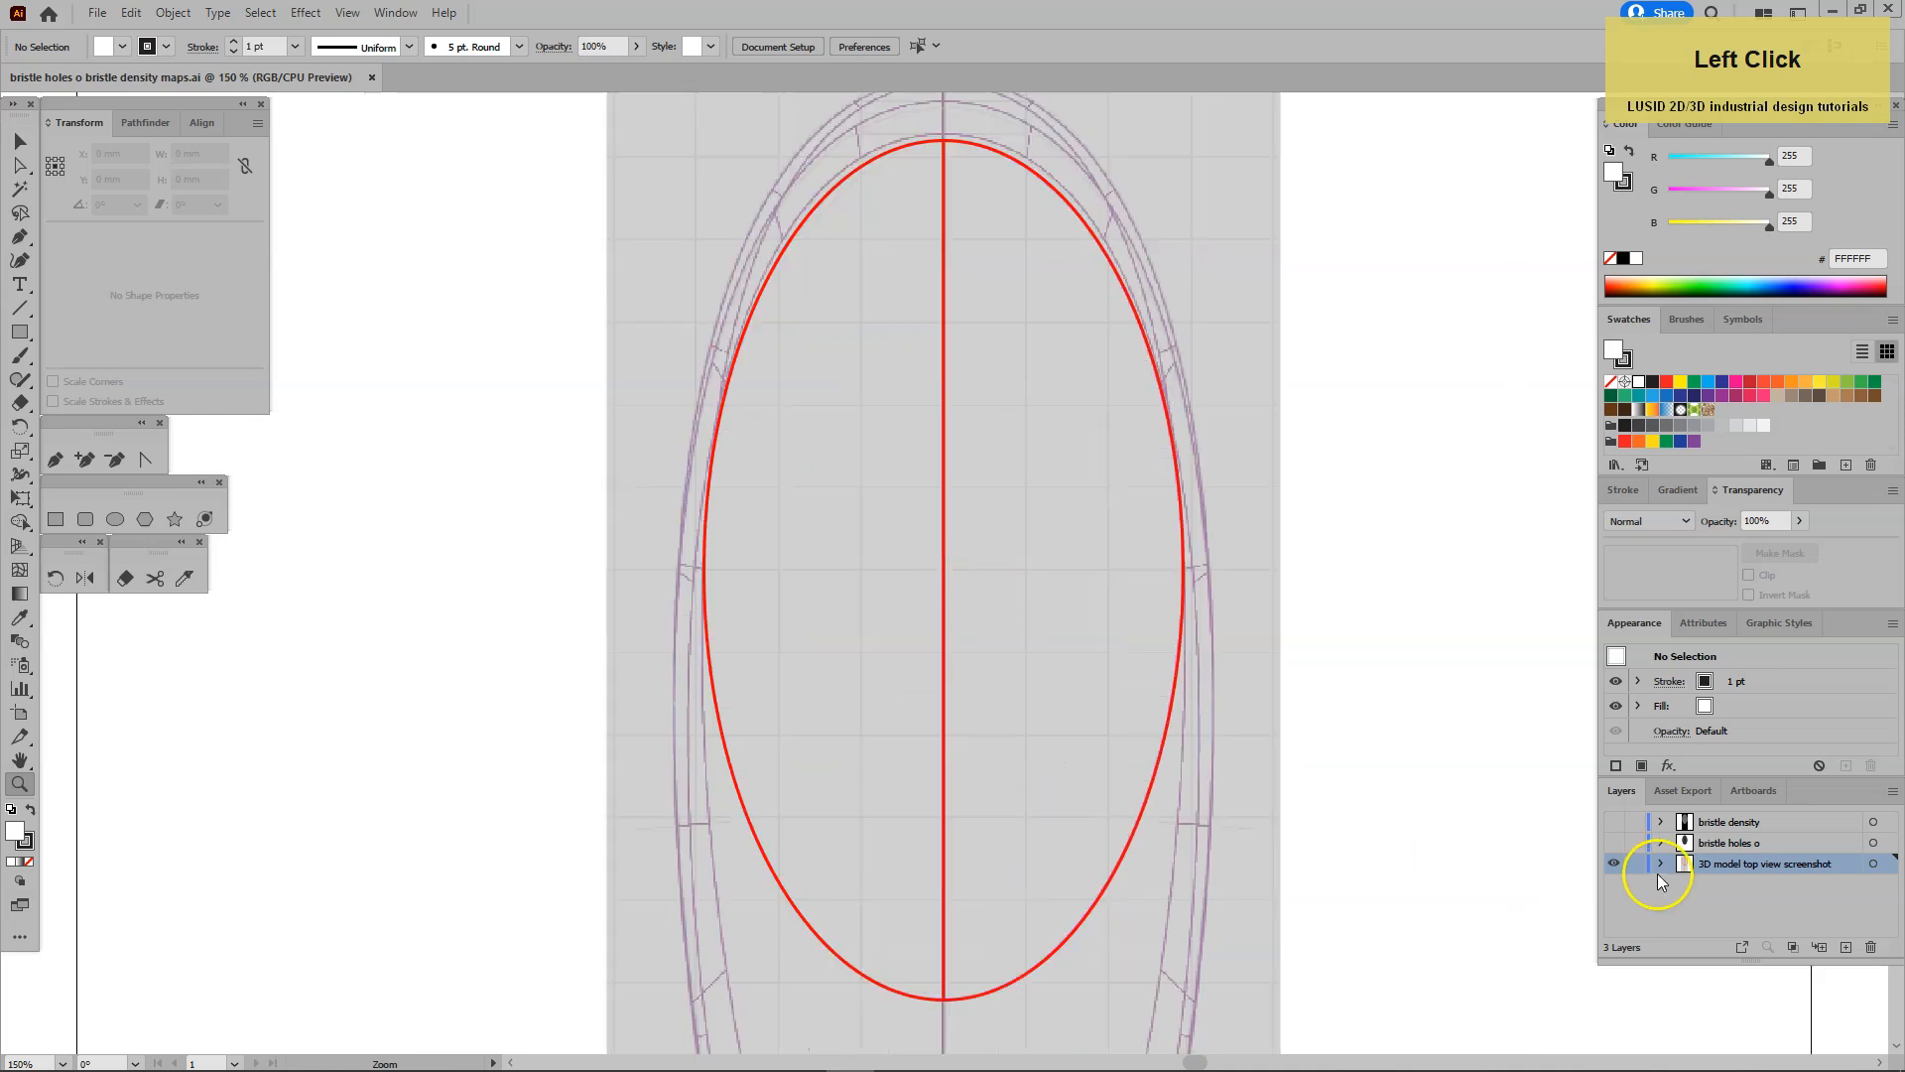
left_click(1615, 844)
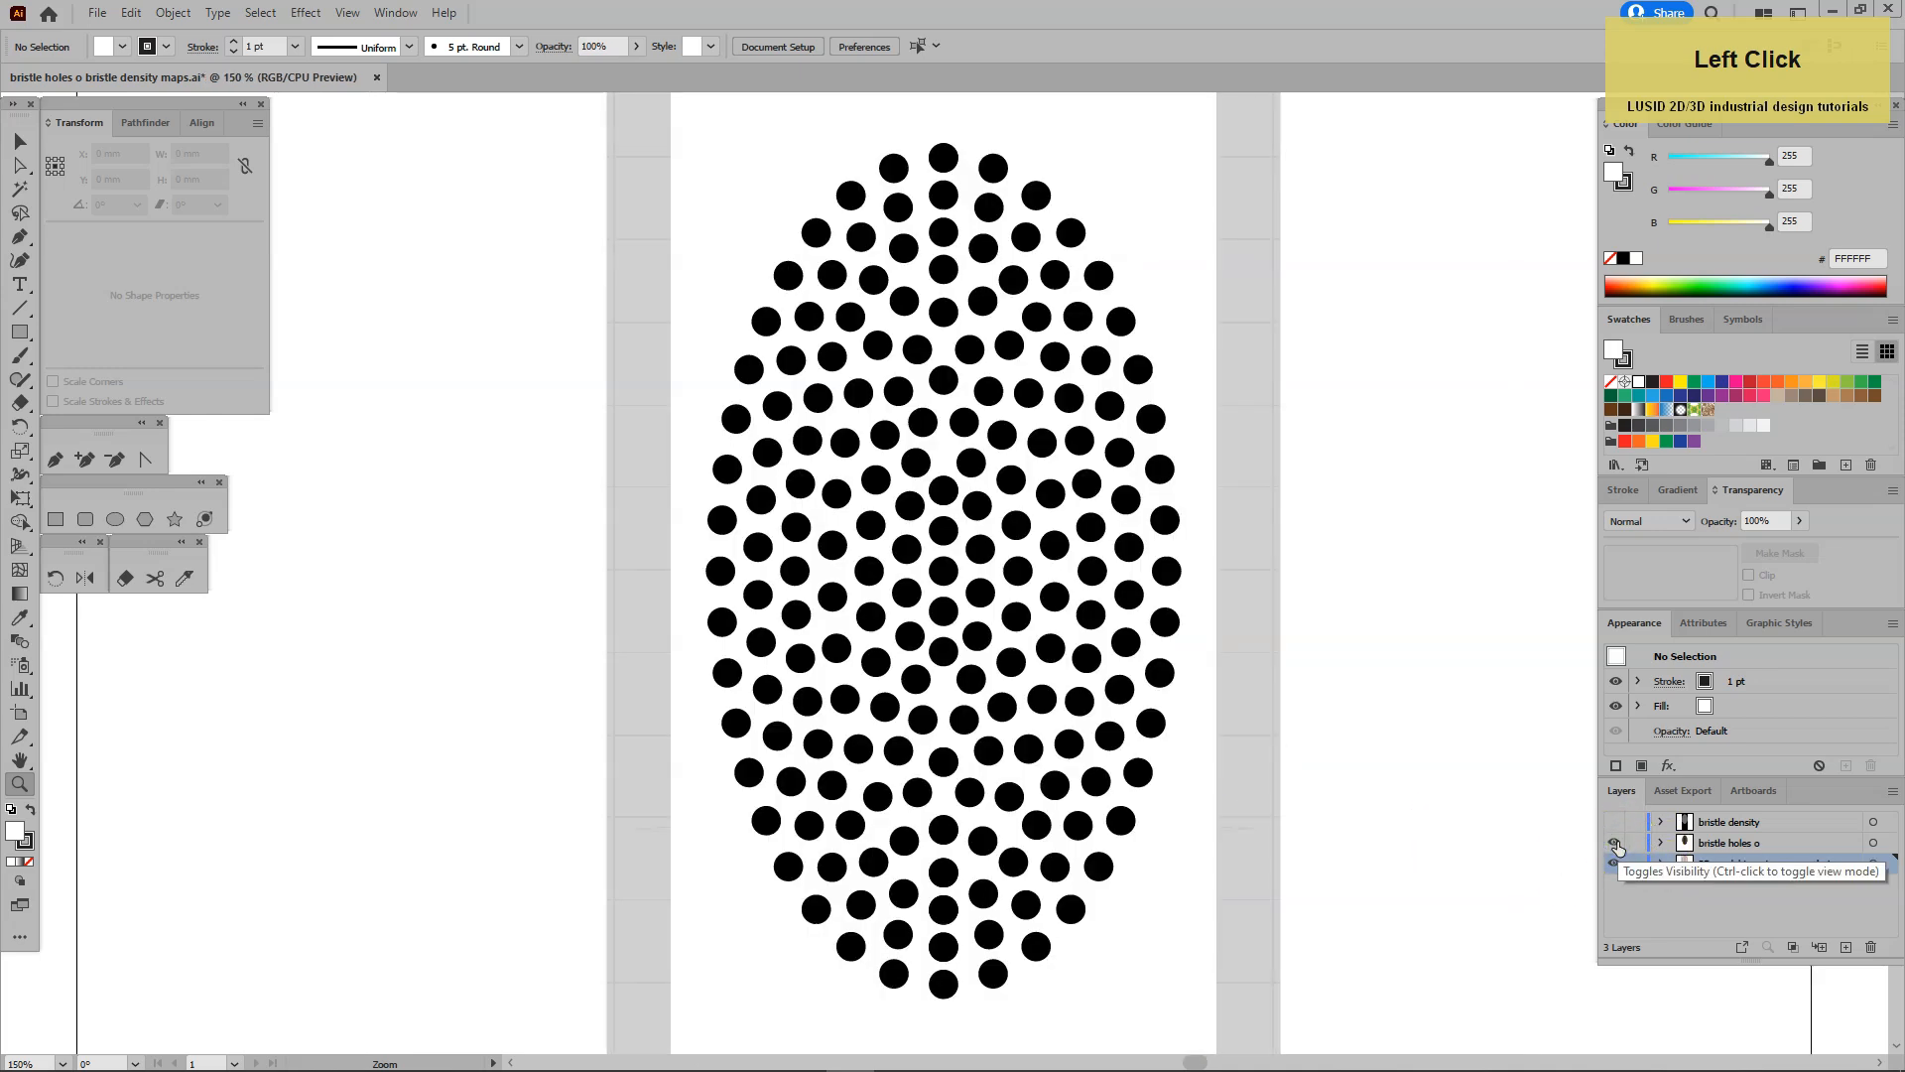
key("ctrl+y")
key("ctrl+y")
left_click(1615, 863)
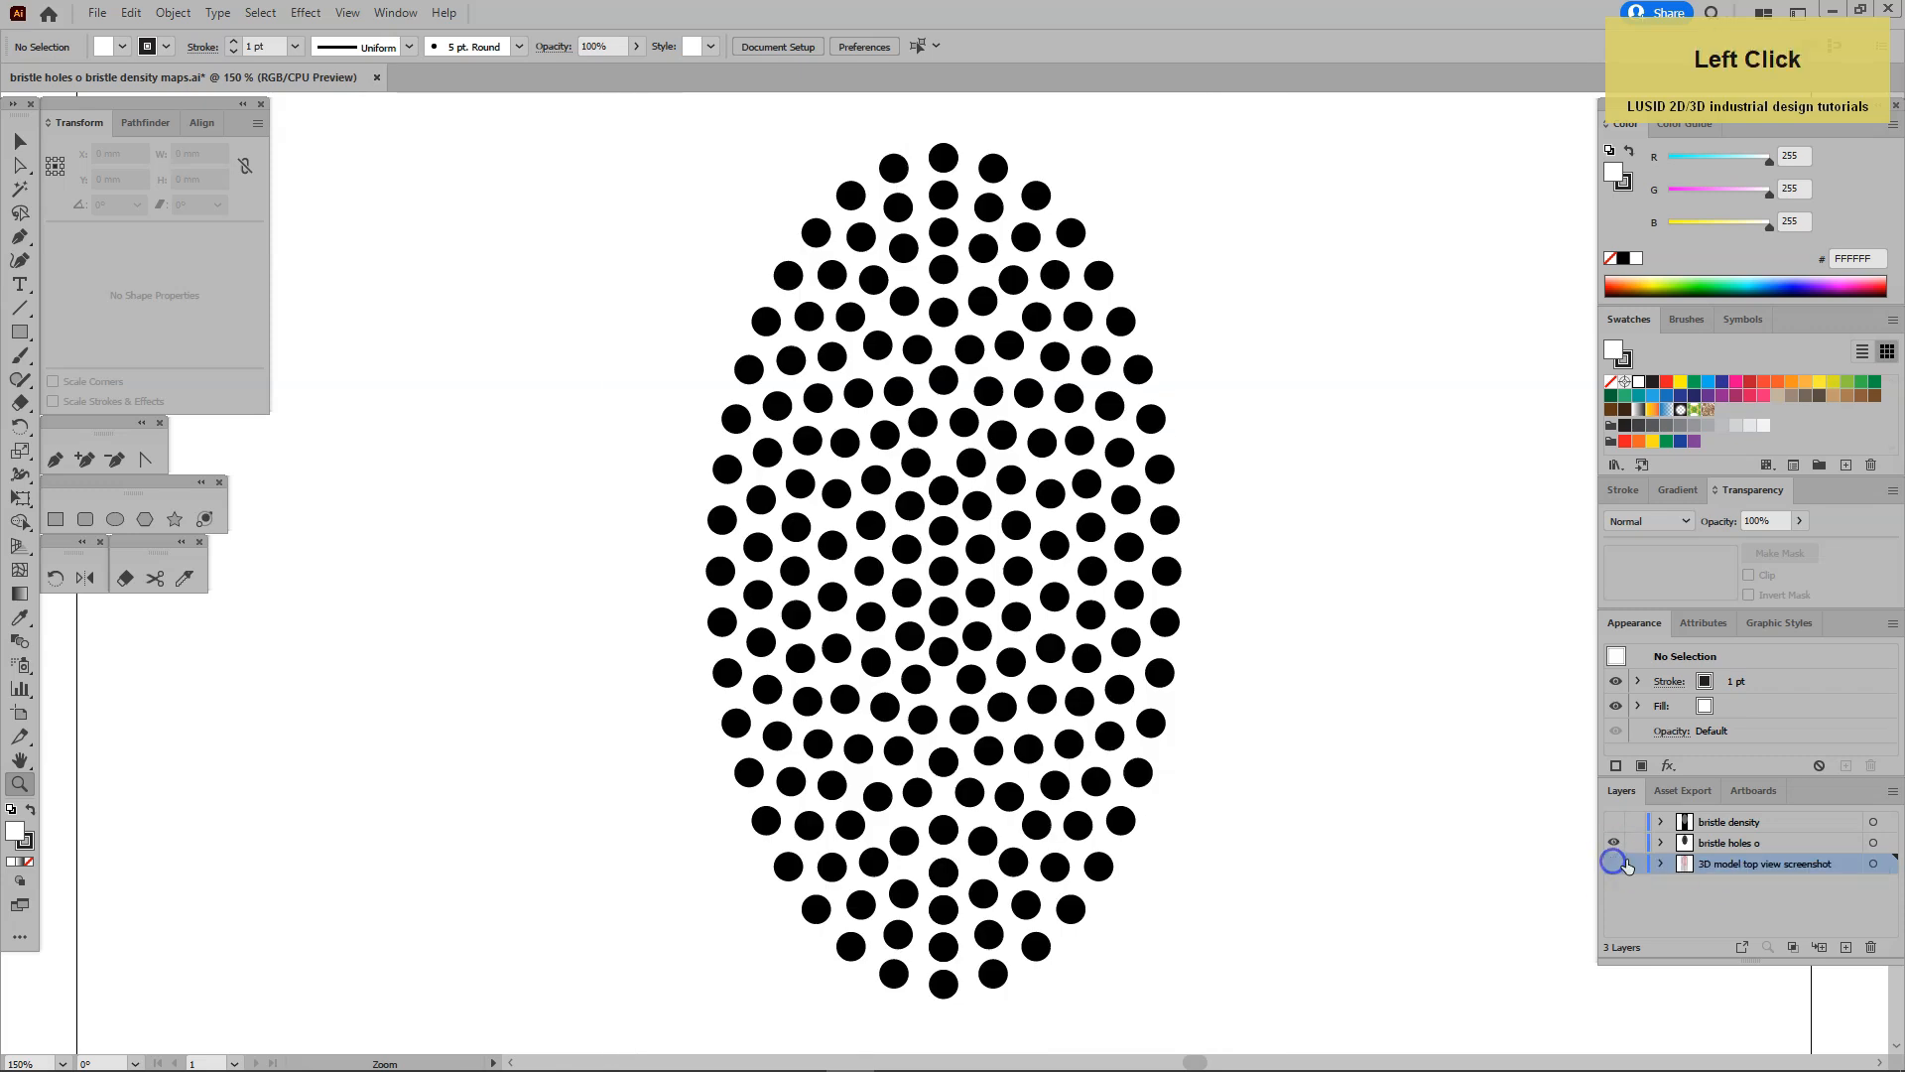
left_click(1690, 844)
key("ctrl+0")
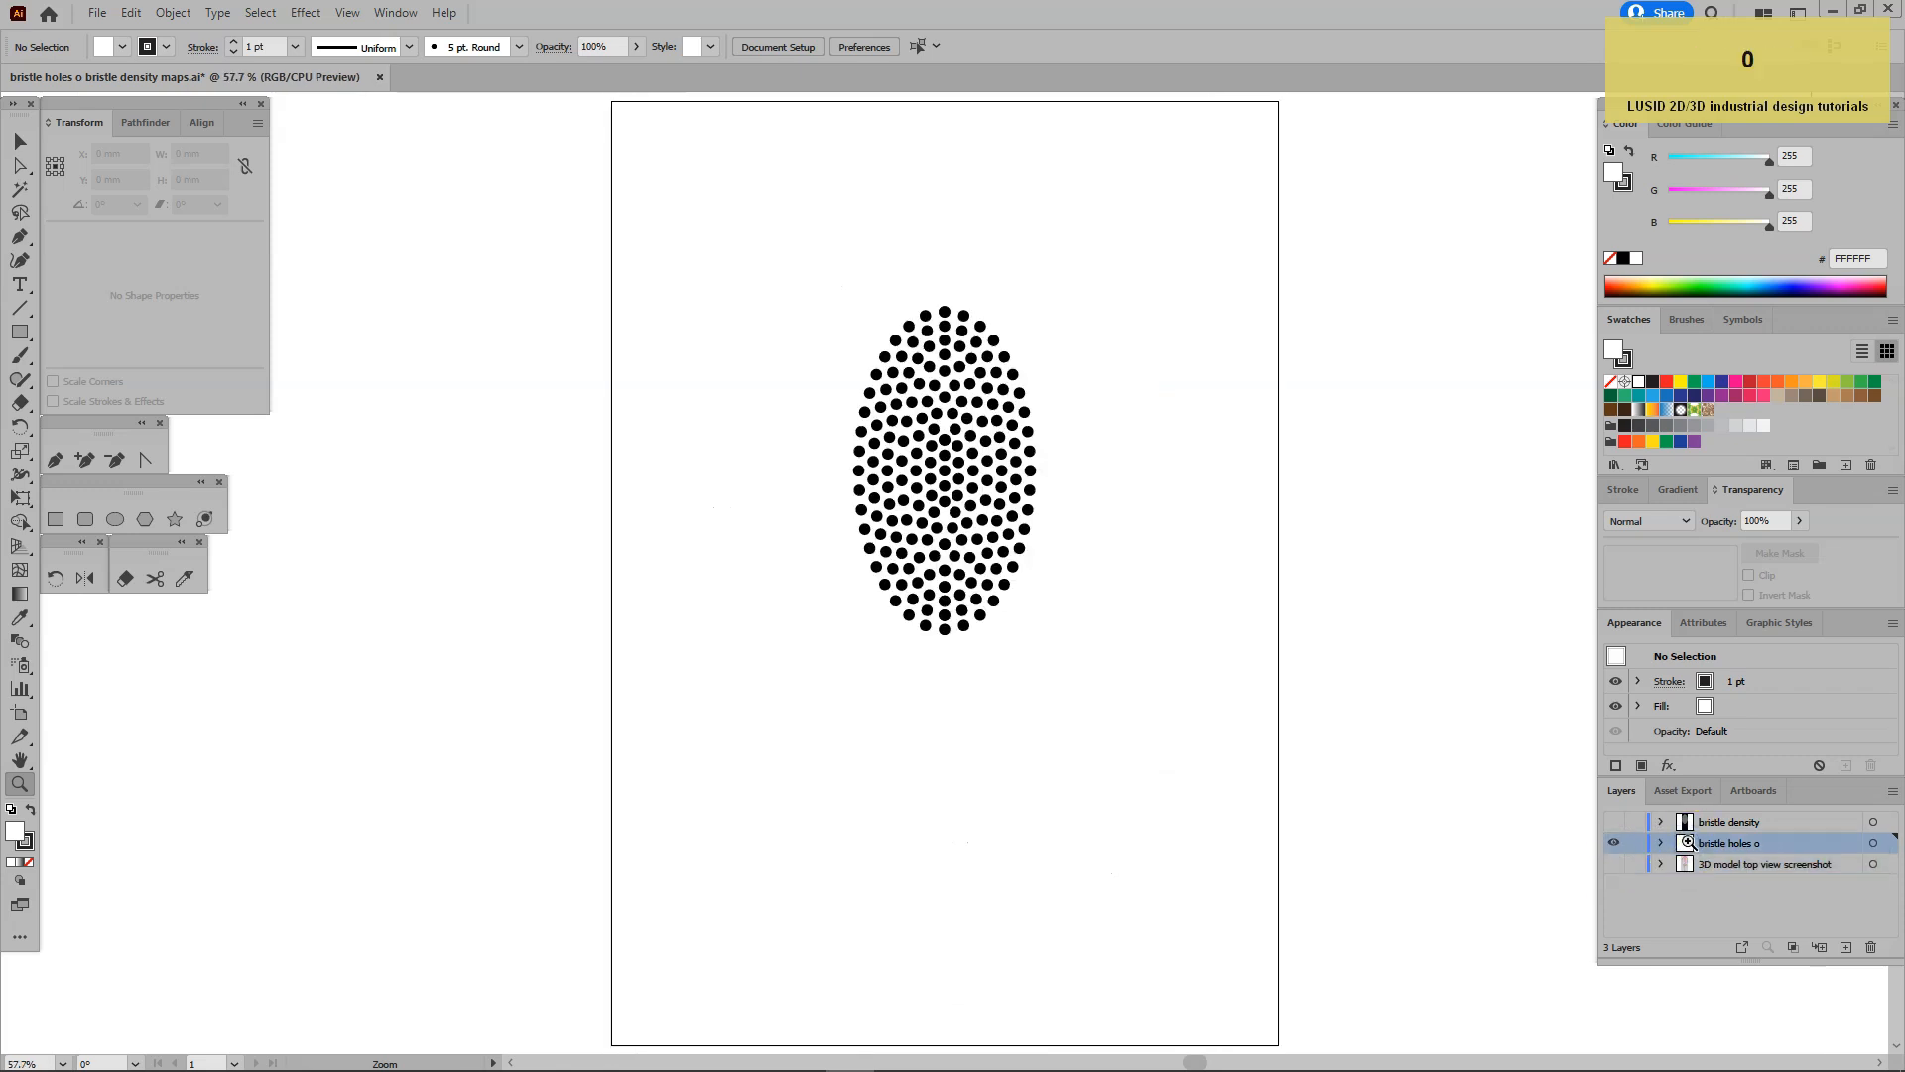
Check the width and height of the white background rectangle behind the bristle holes.
left_click(20, 141)
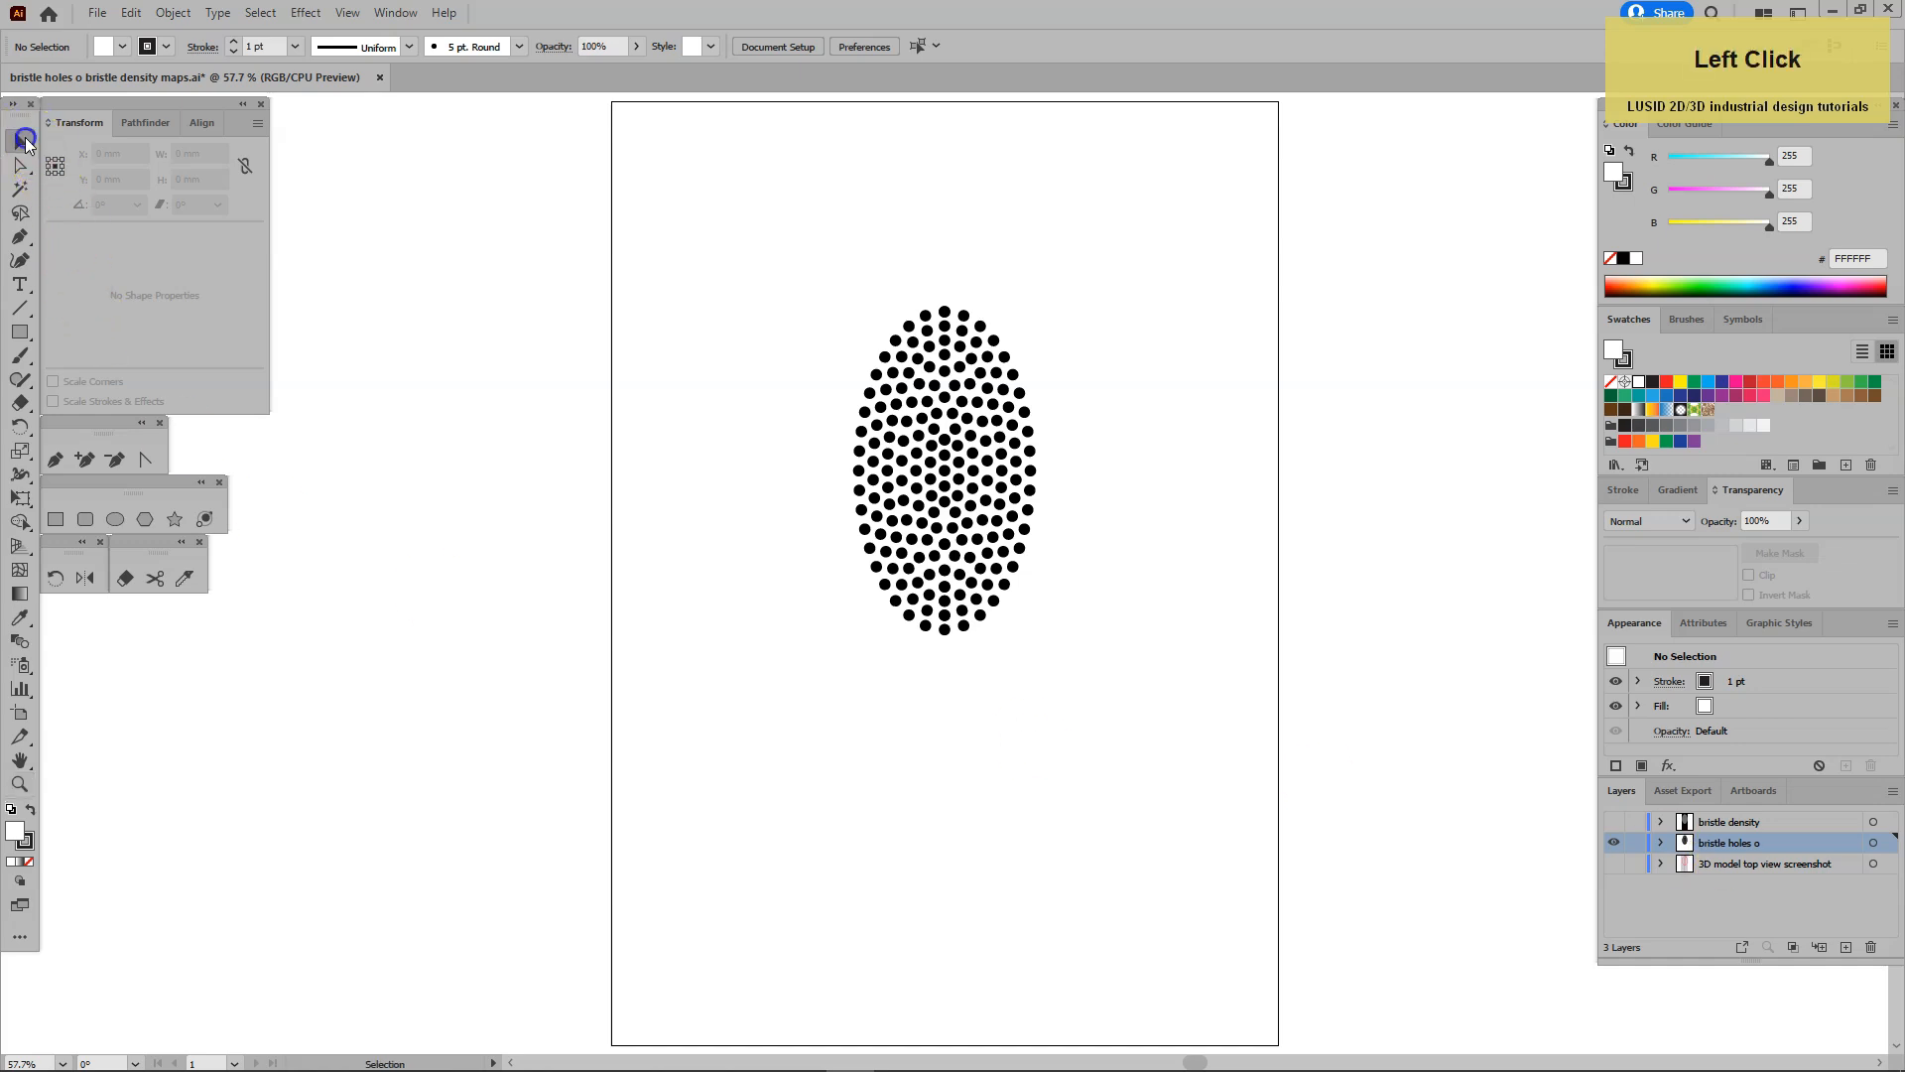
left_click(886, 703)
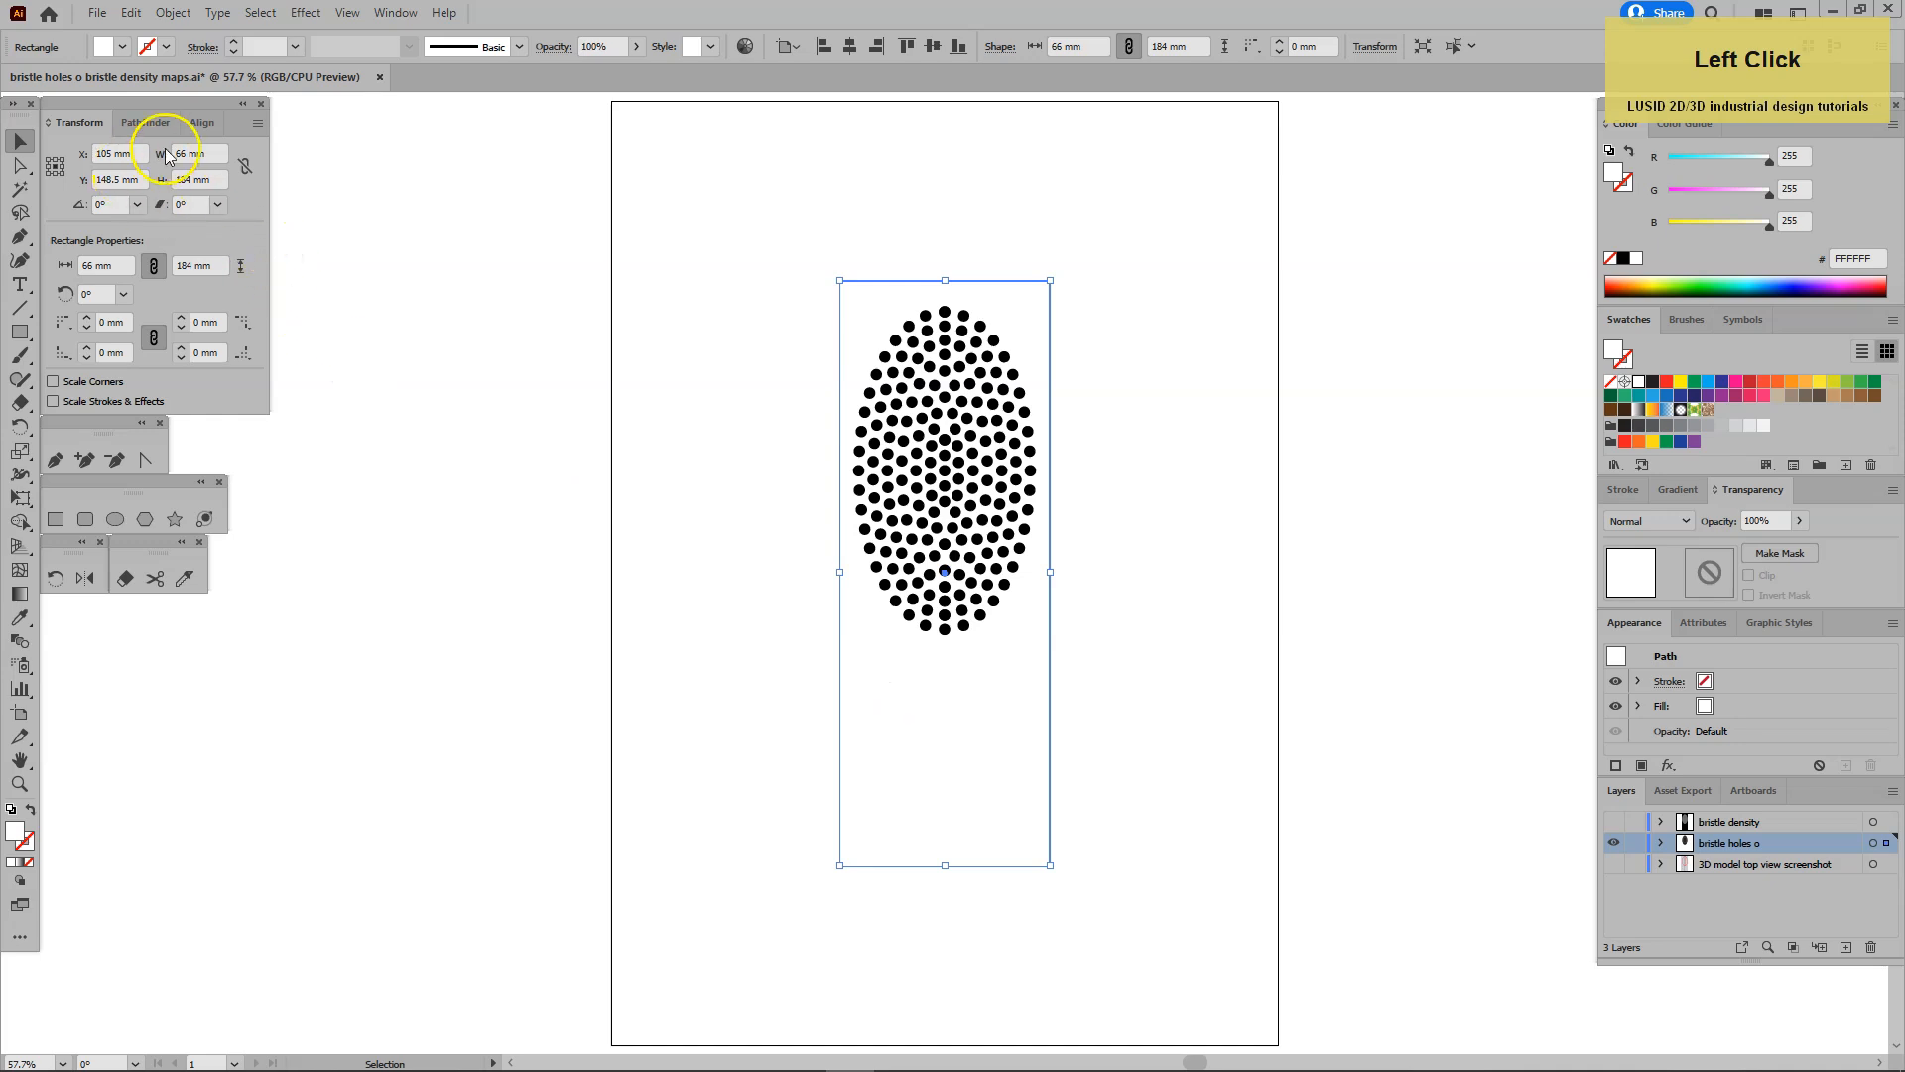
left_click(215, 154)
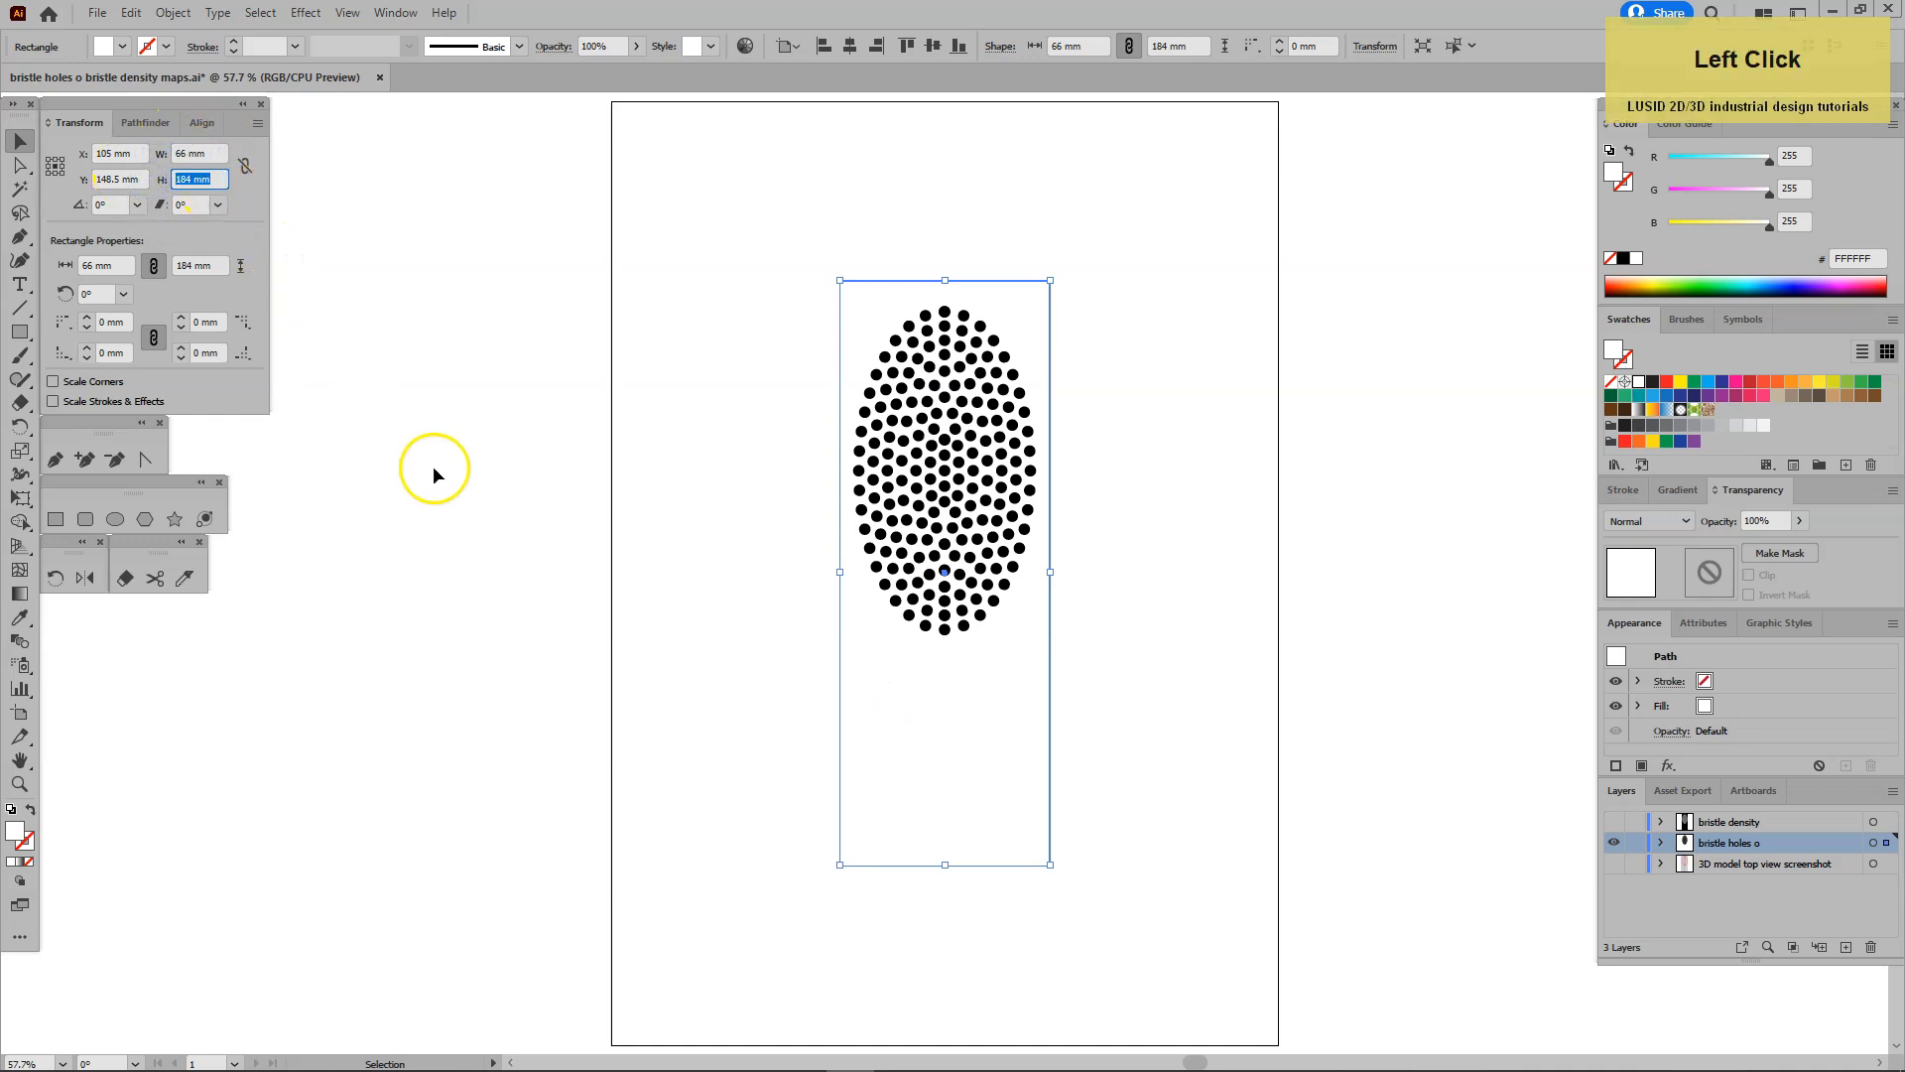
left_click(638, 533)
Export the artwork as PNG over the existing "bristle holes o" file, at High (300 ppi) resolution, Art Optimized anti-aliasing and white background.
left_click(97, 14)
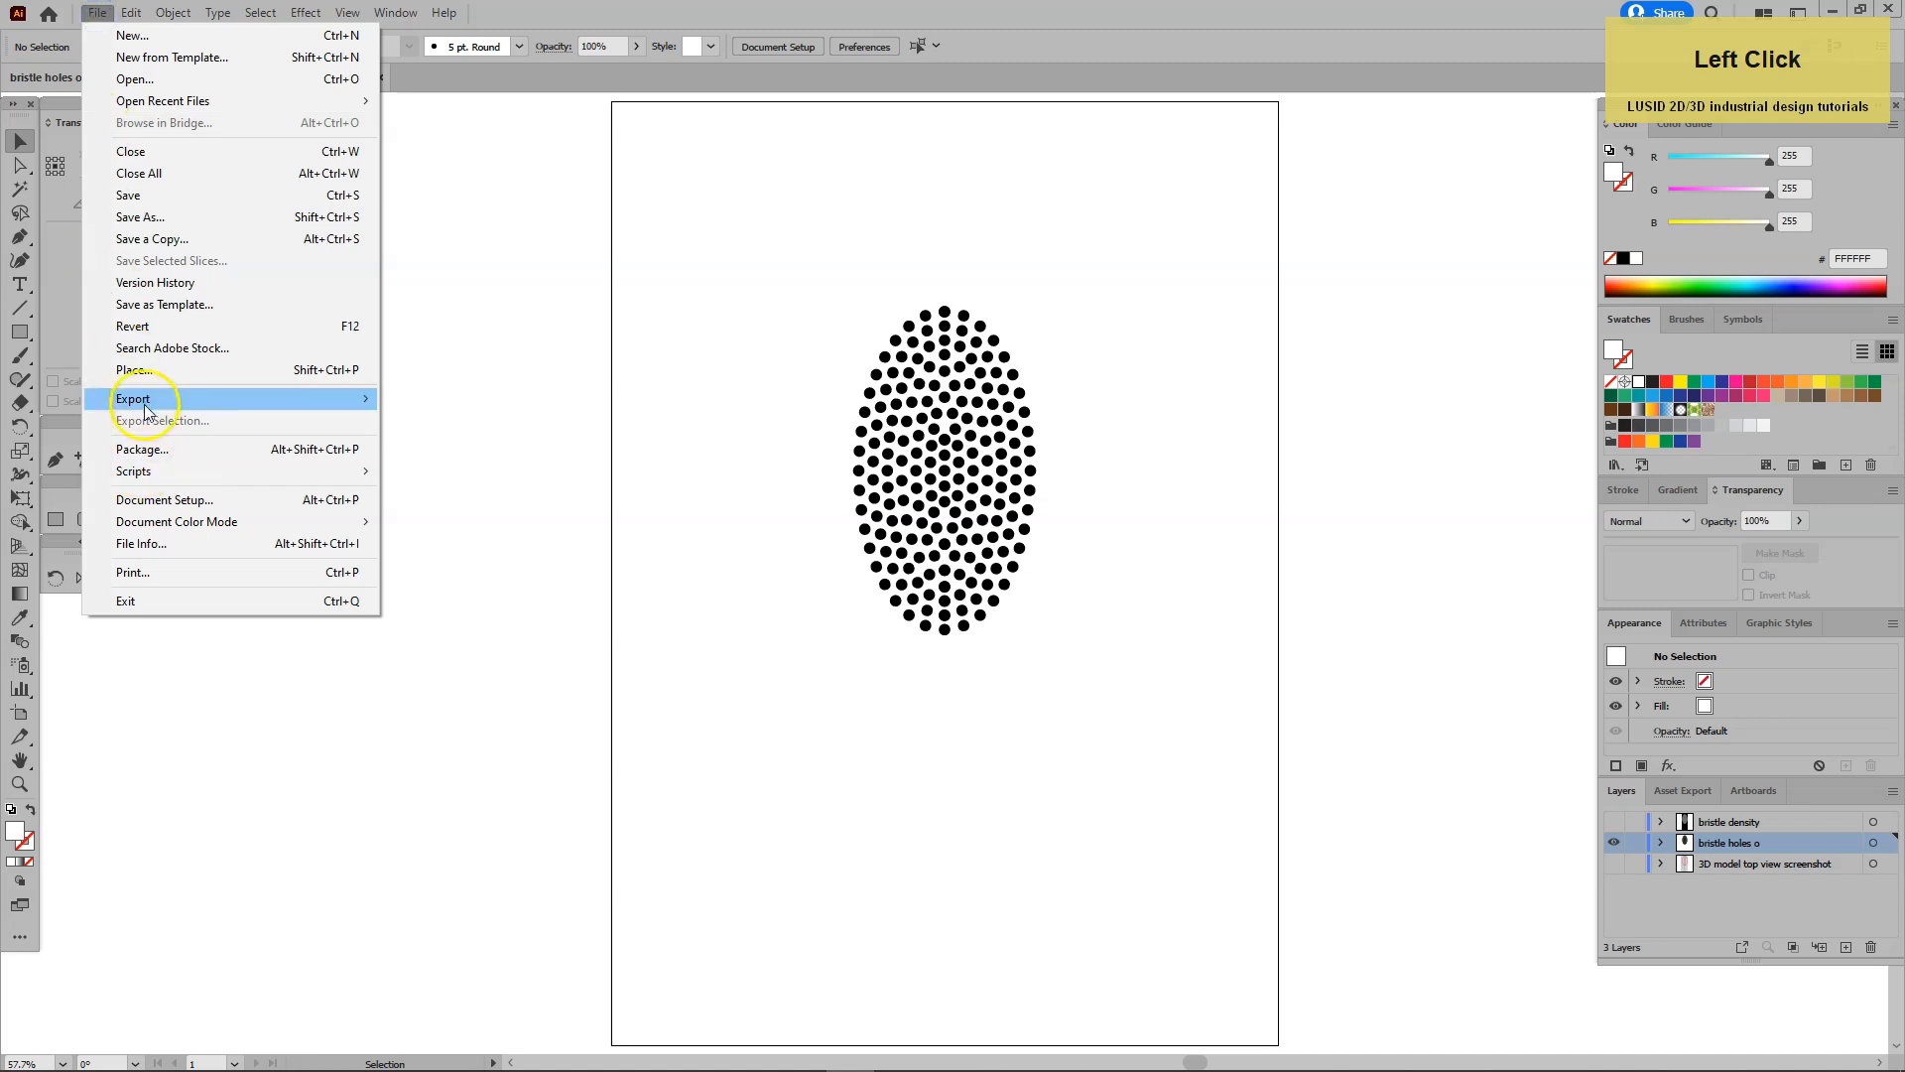
mouse_move(136, 396)
left_click(441, 419)
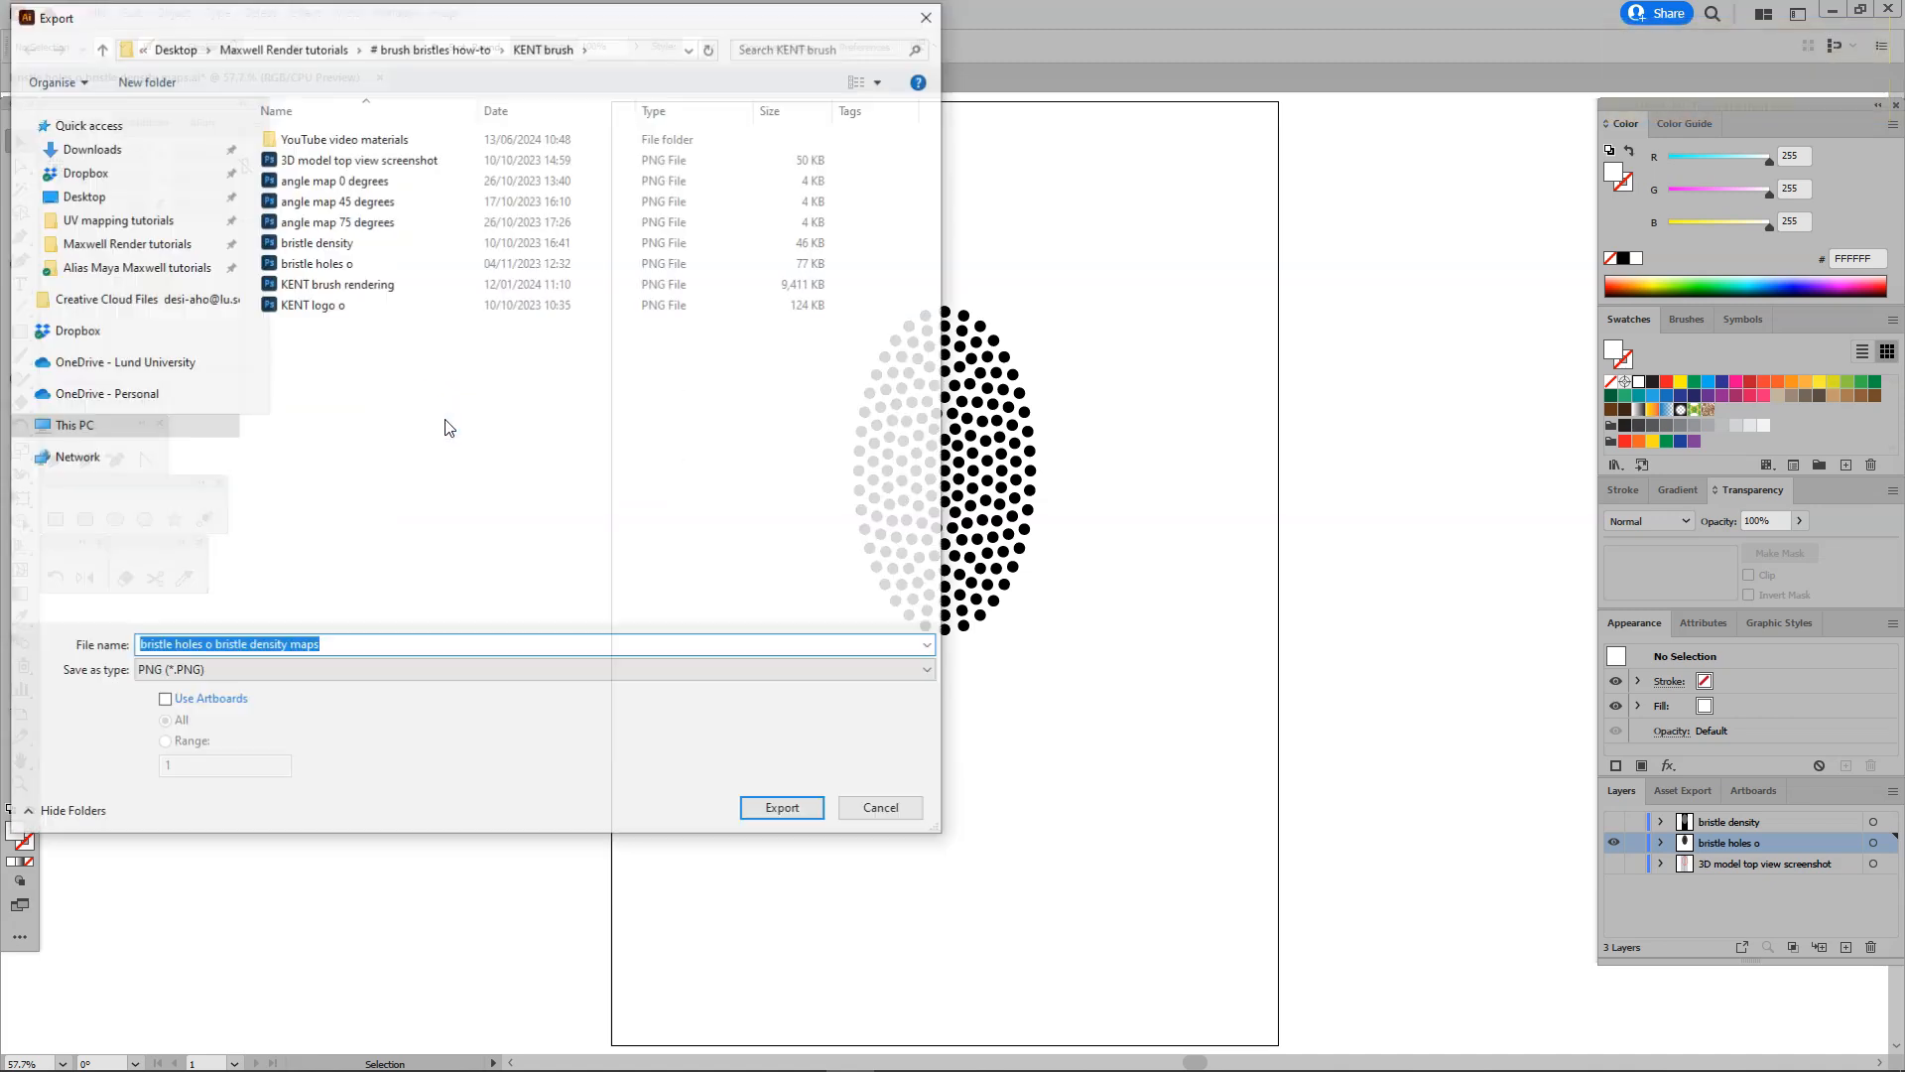
double_click(271, 263)
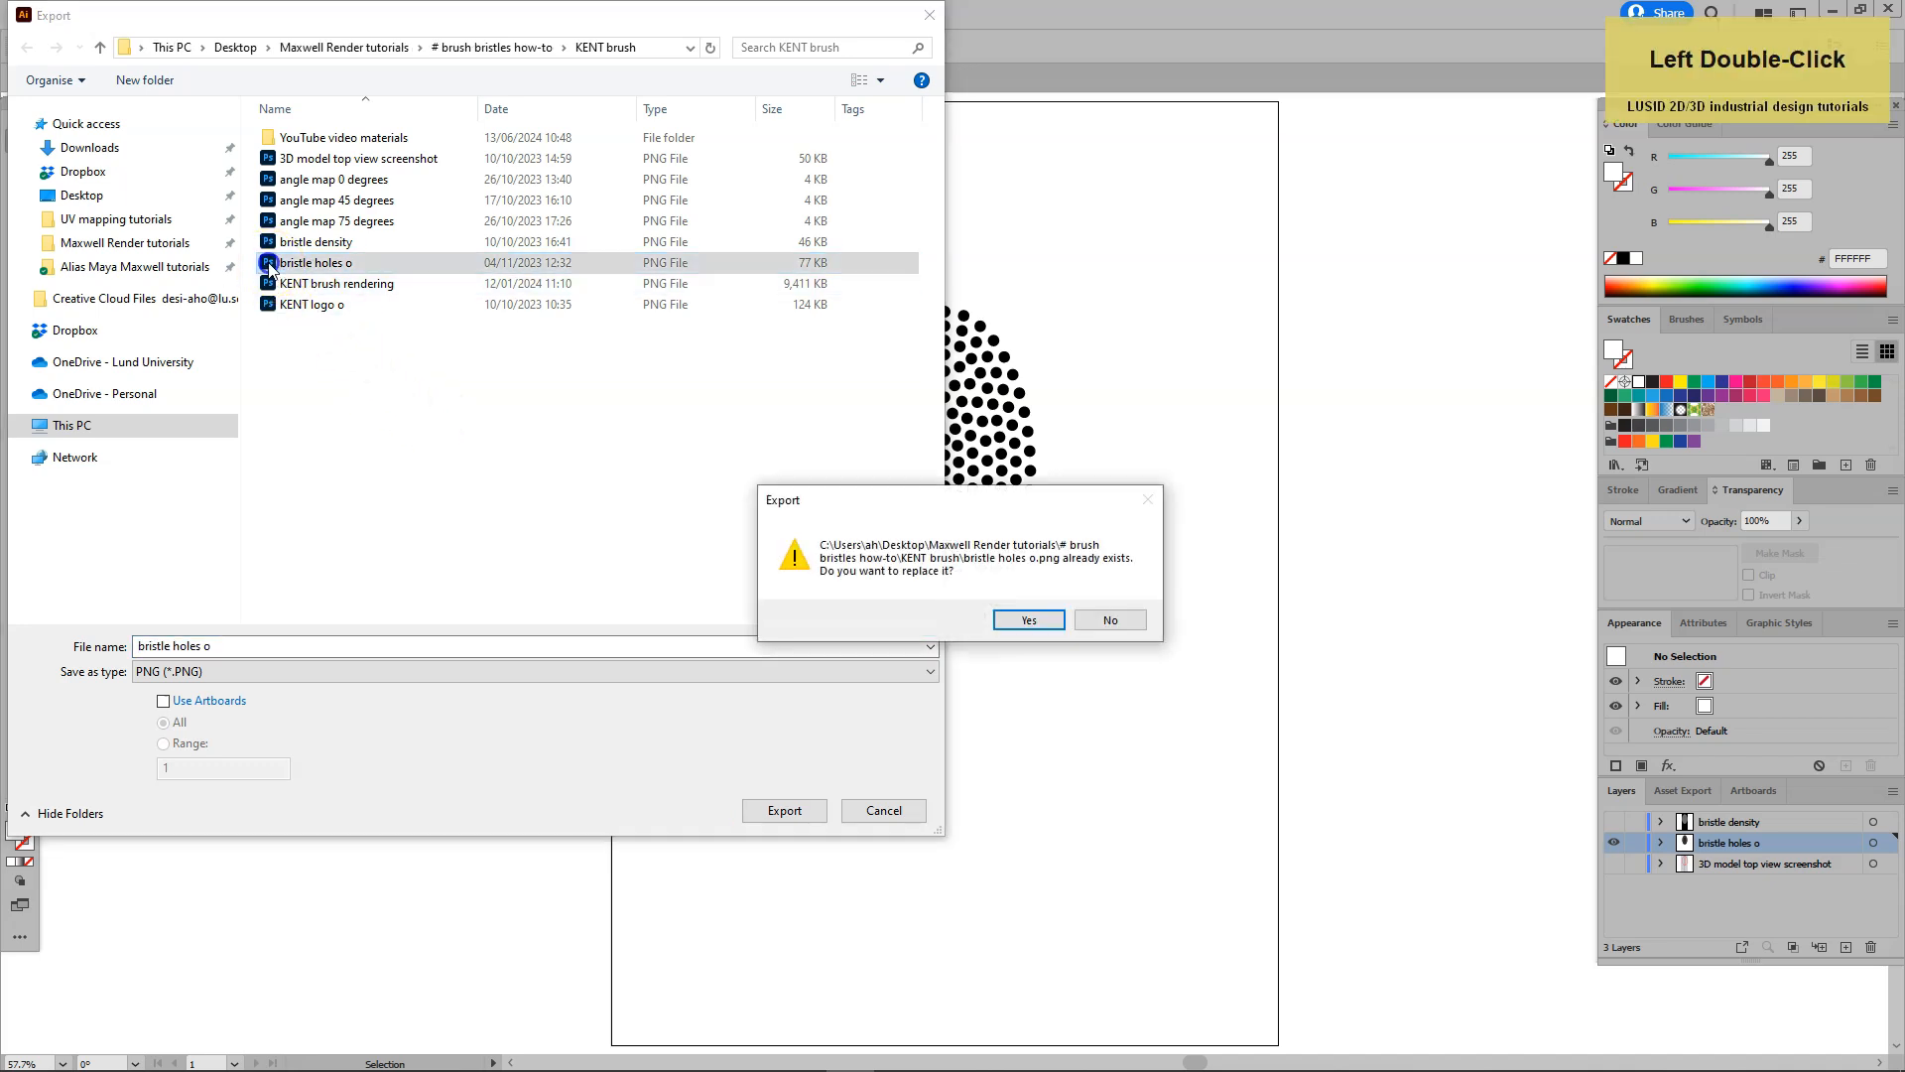
left_click(1026, 619)
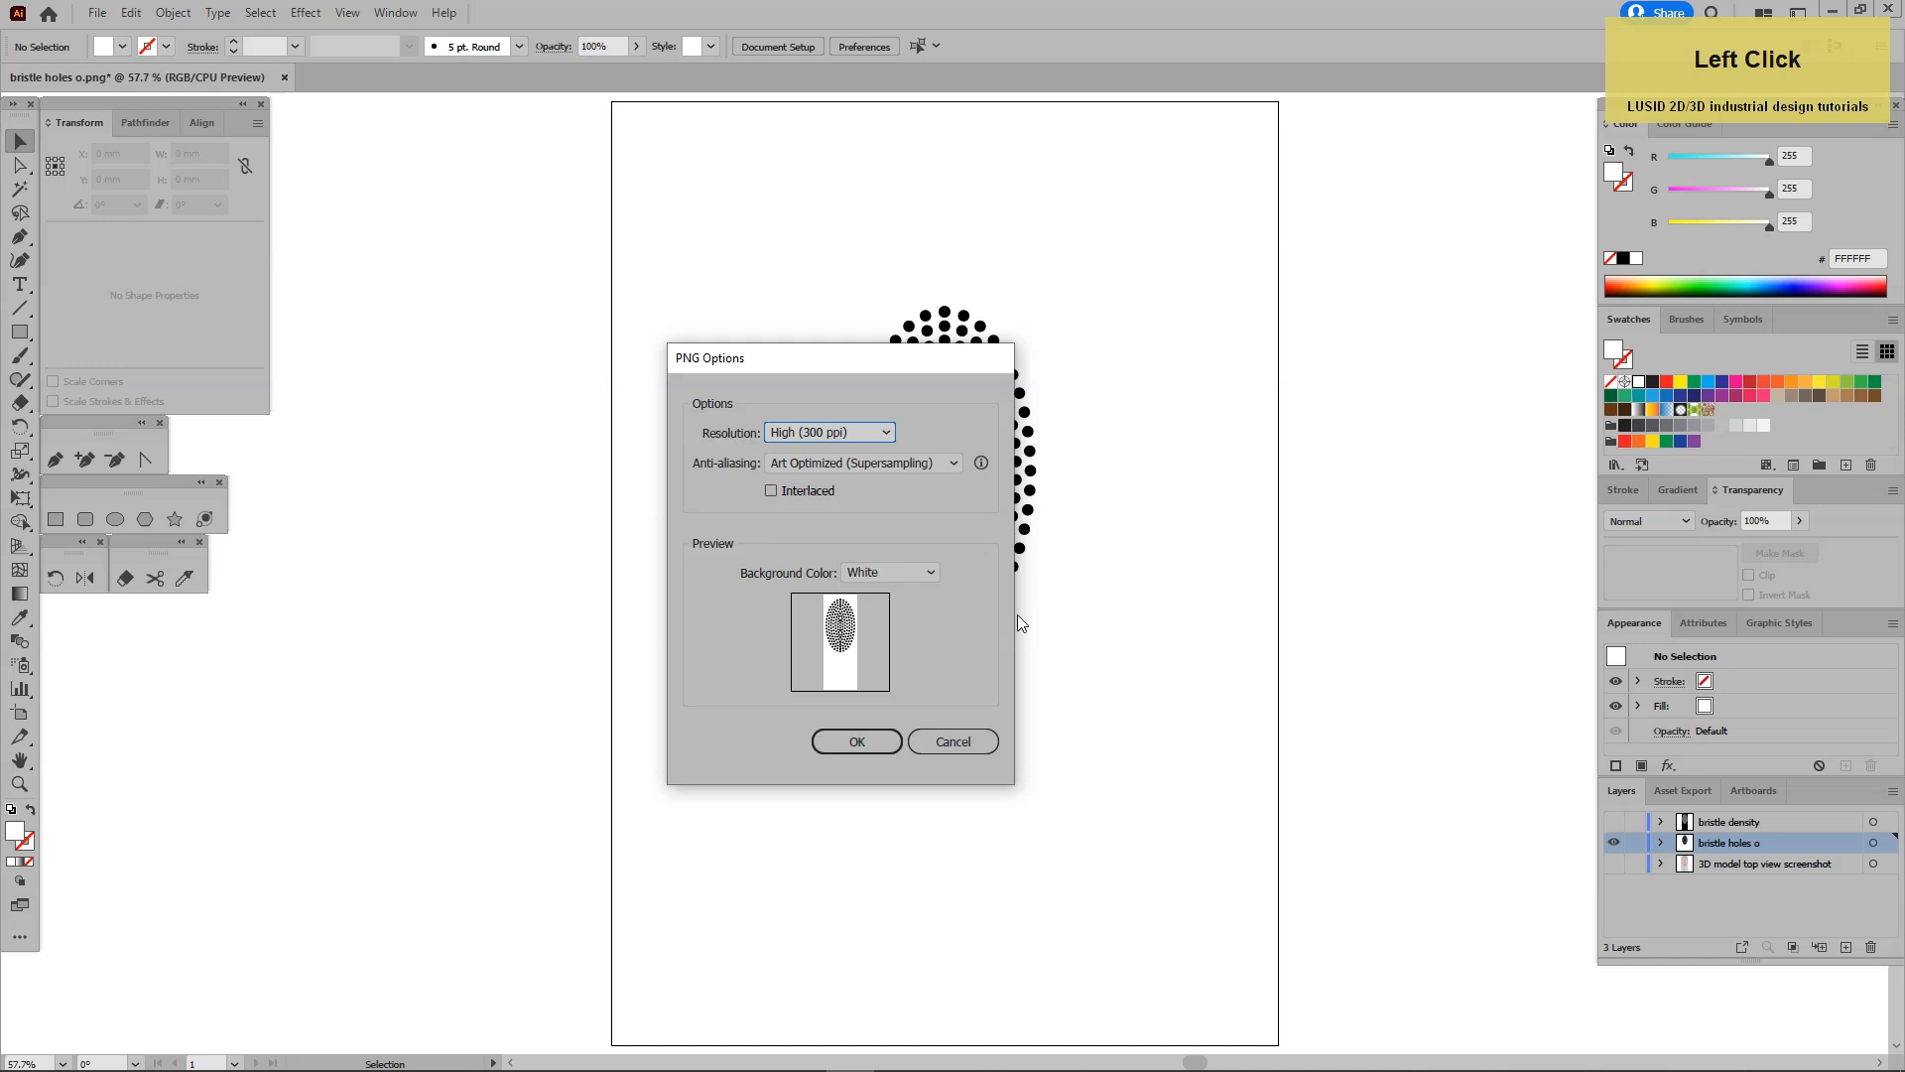
left_click(853, 744)
Switch to Photoshop and open the "bristle holes o" PNG from the KENT brush folder.
left_click(795, 728)
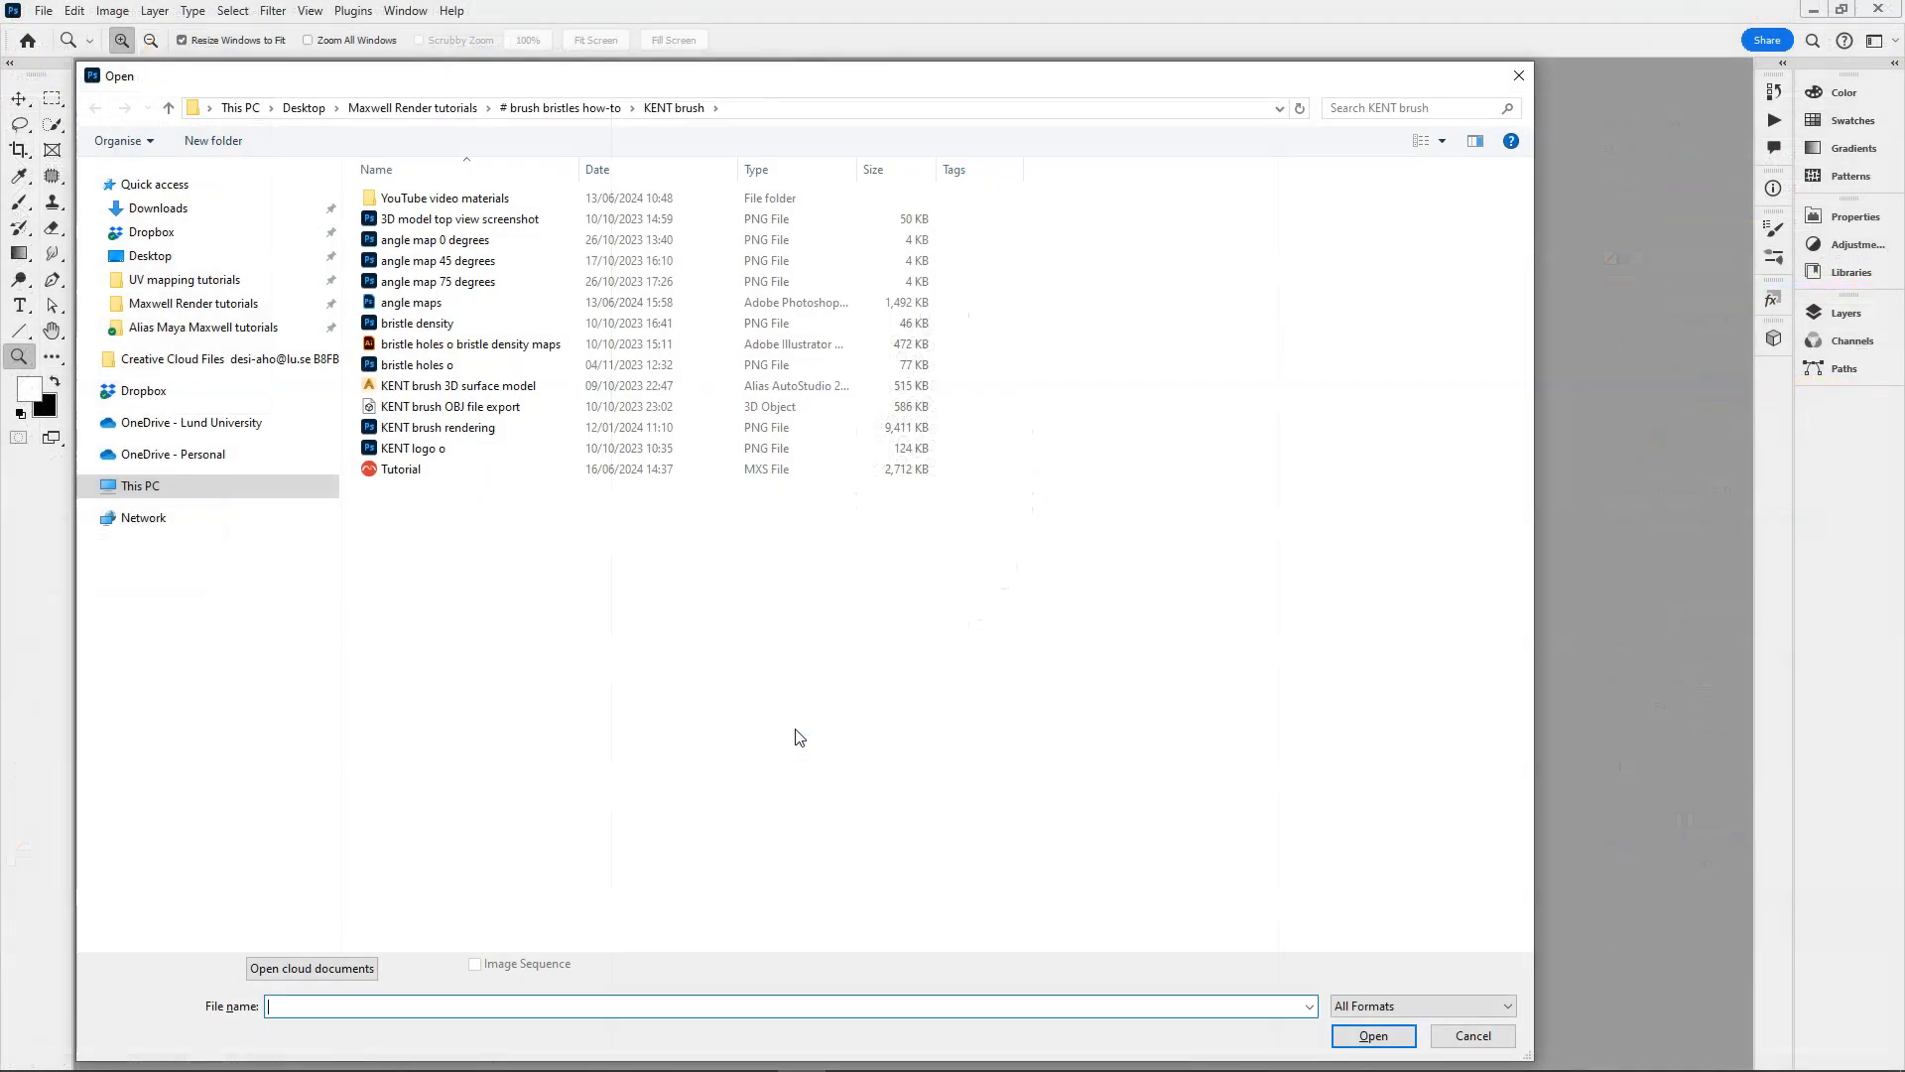
double_click(372, 365)
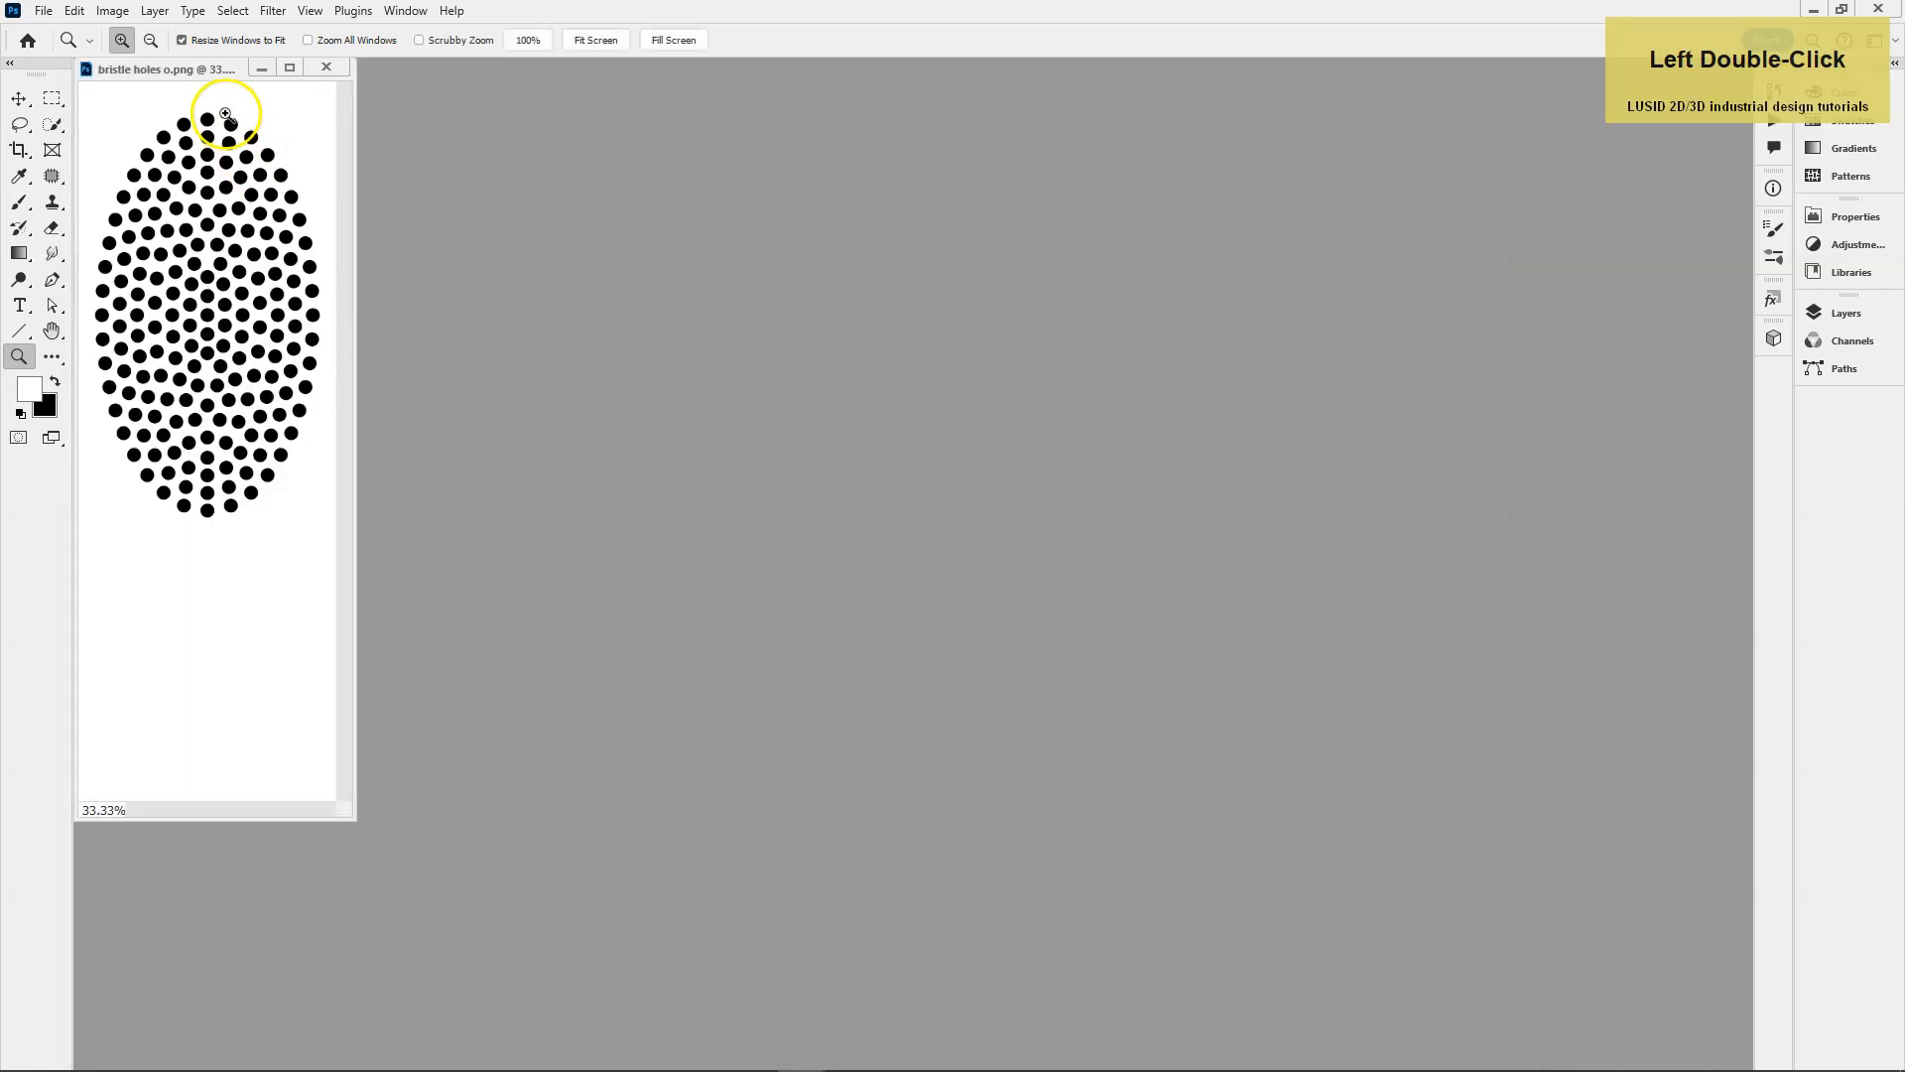
left_click_drag(231, 69, 245, 80)
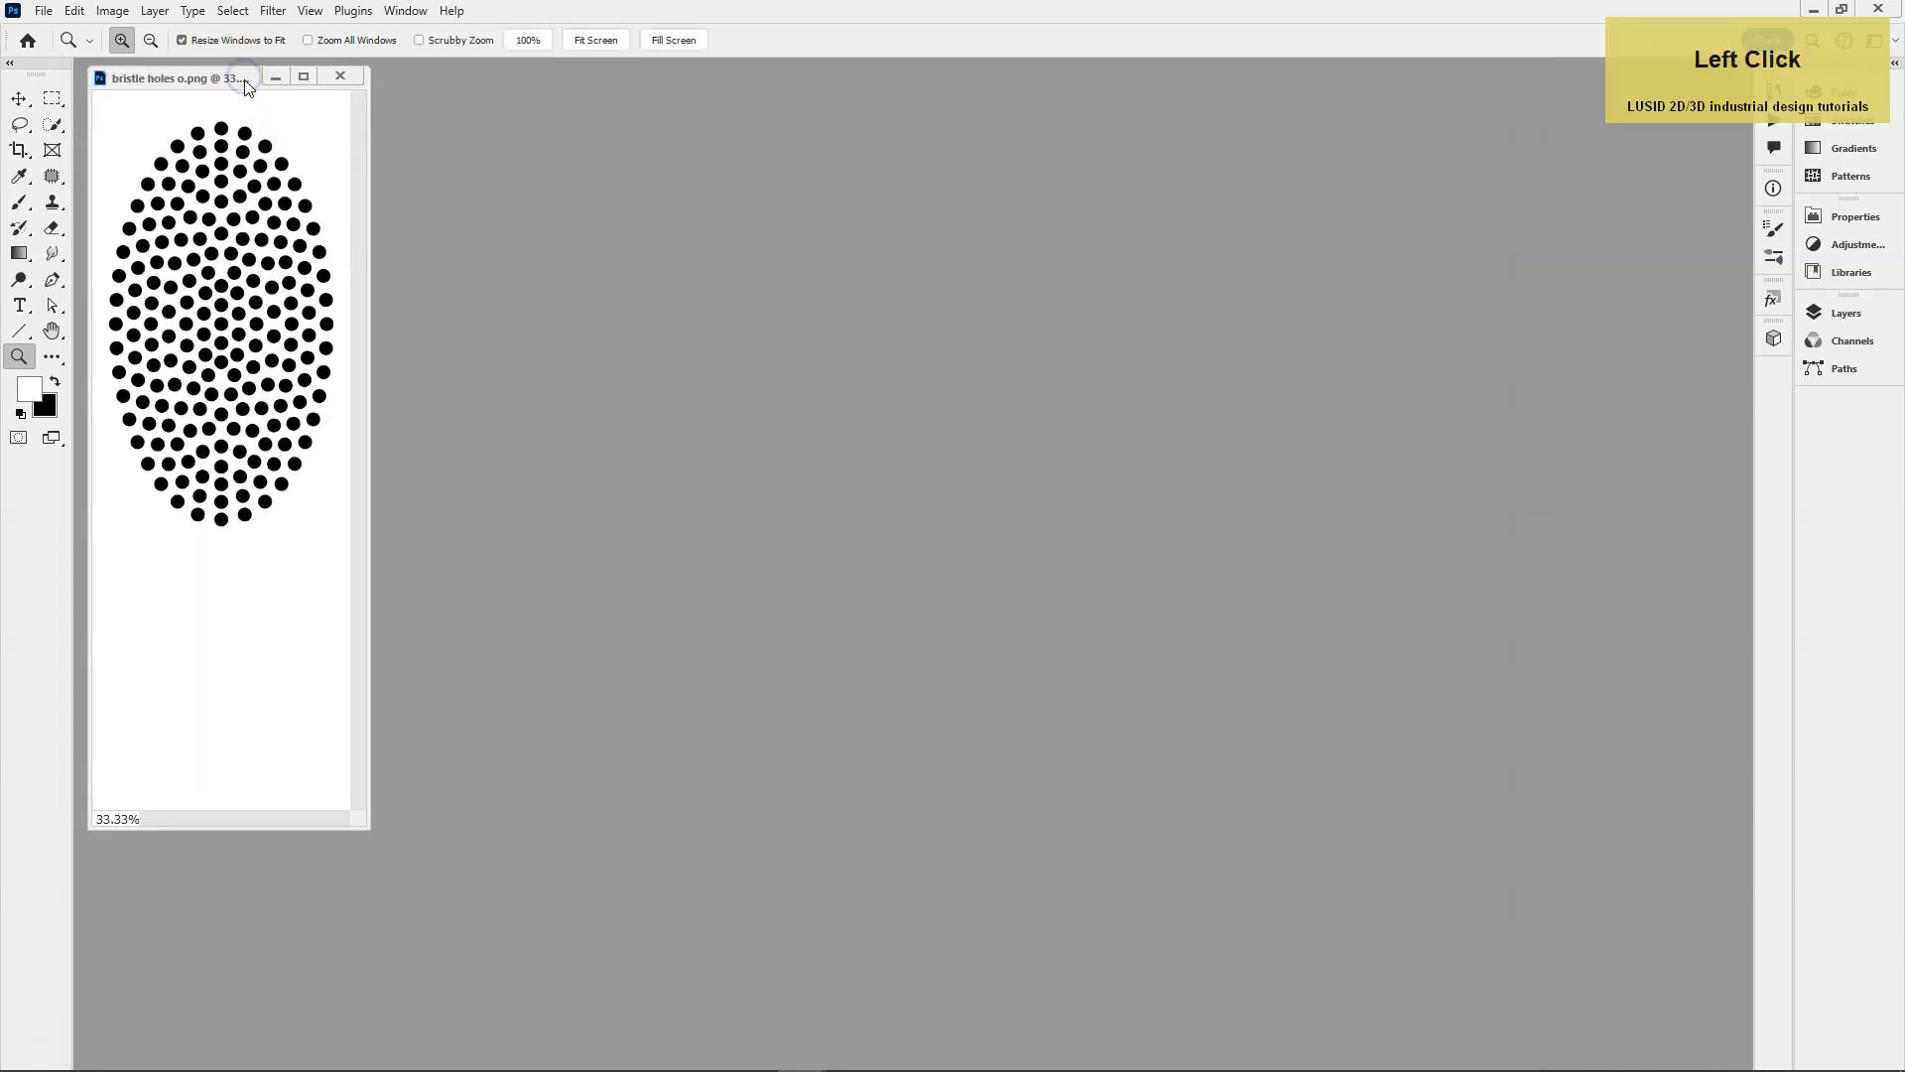
Convert the bristle holes image to grayscale, discarding its color information, and save the file.
left_click(127, 12)
mouse_move(148, 27)
left_click(352, 51)
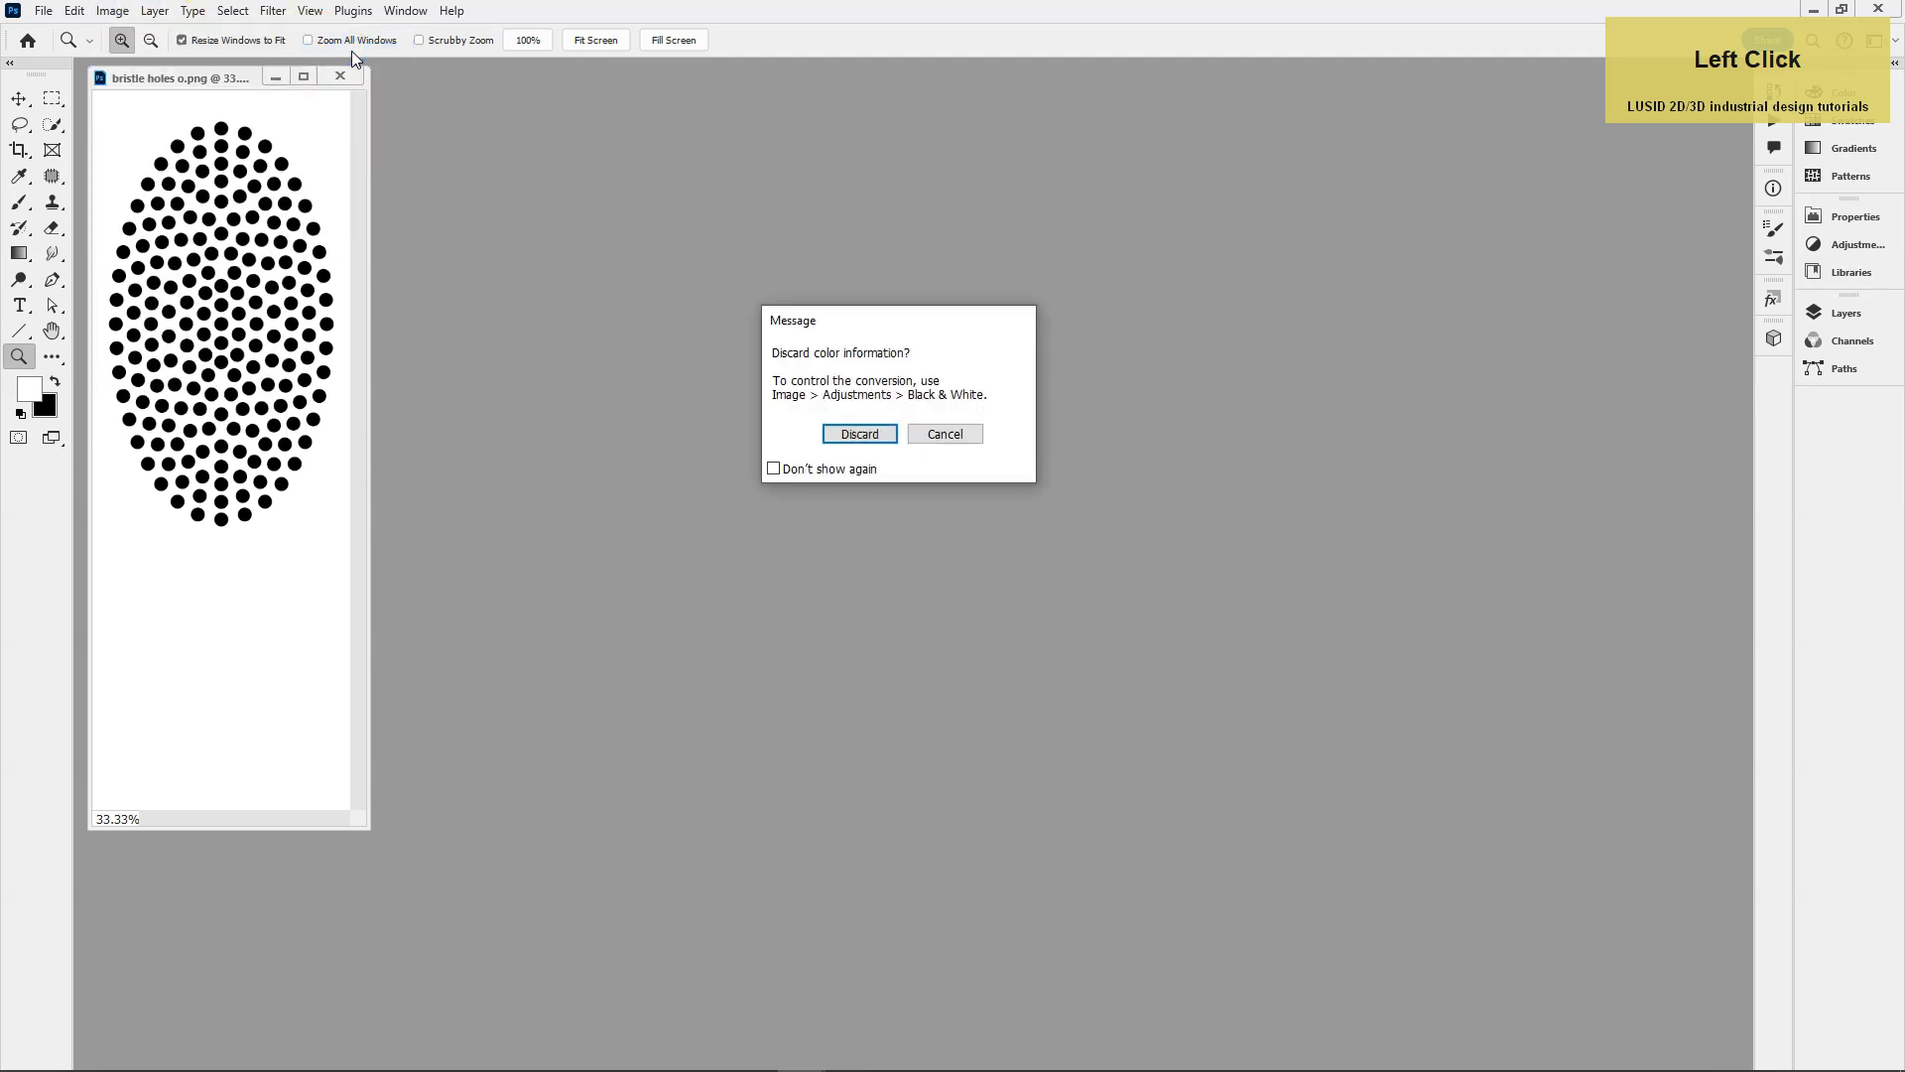
left_click(857, 433)
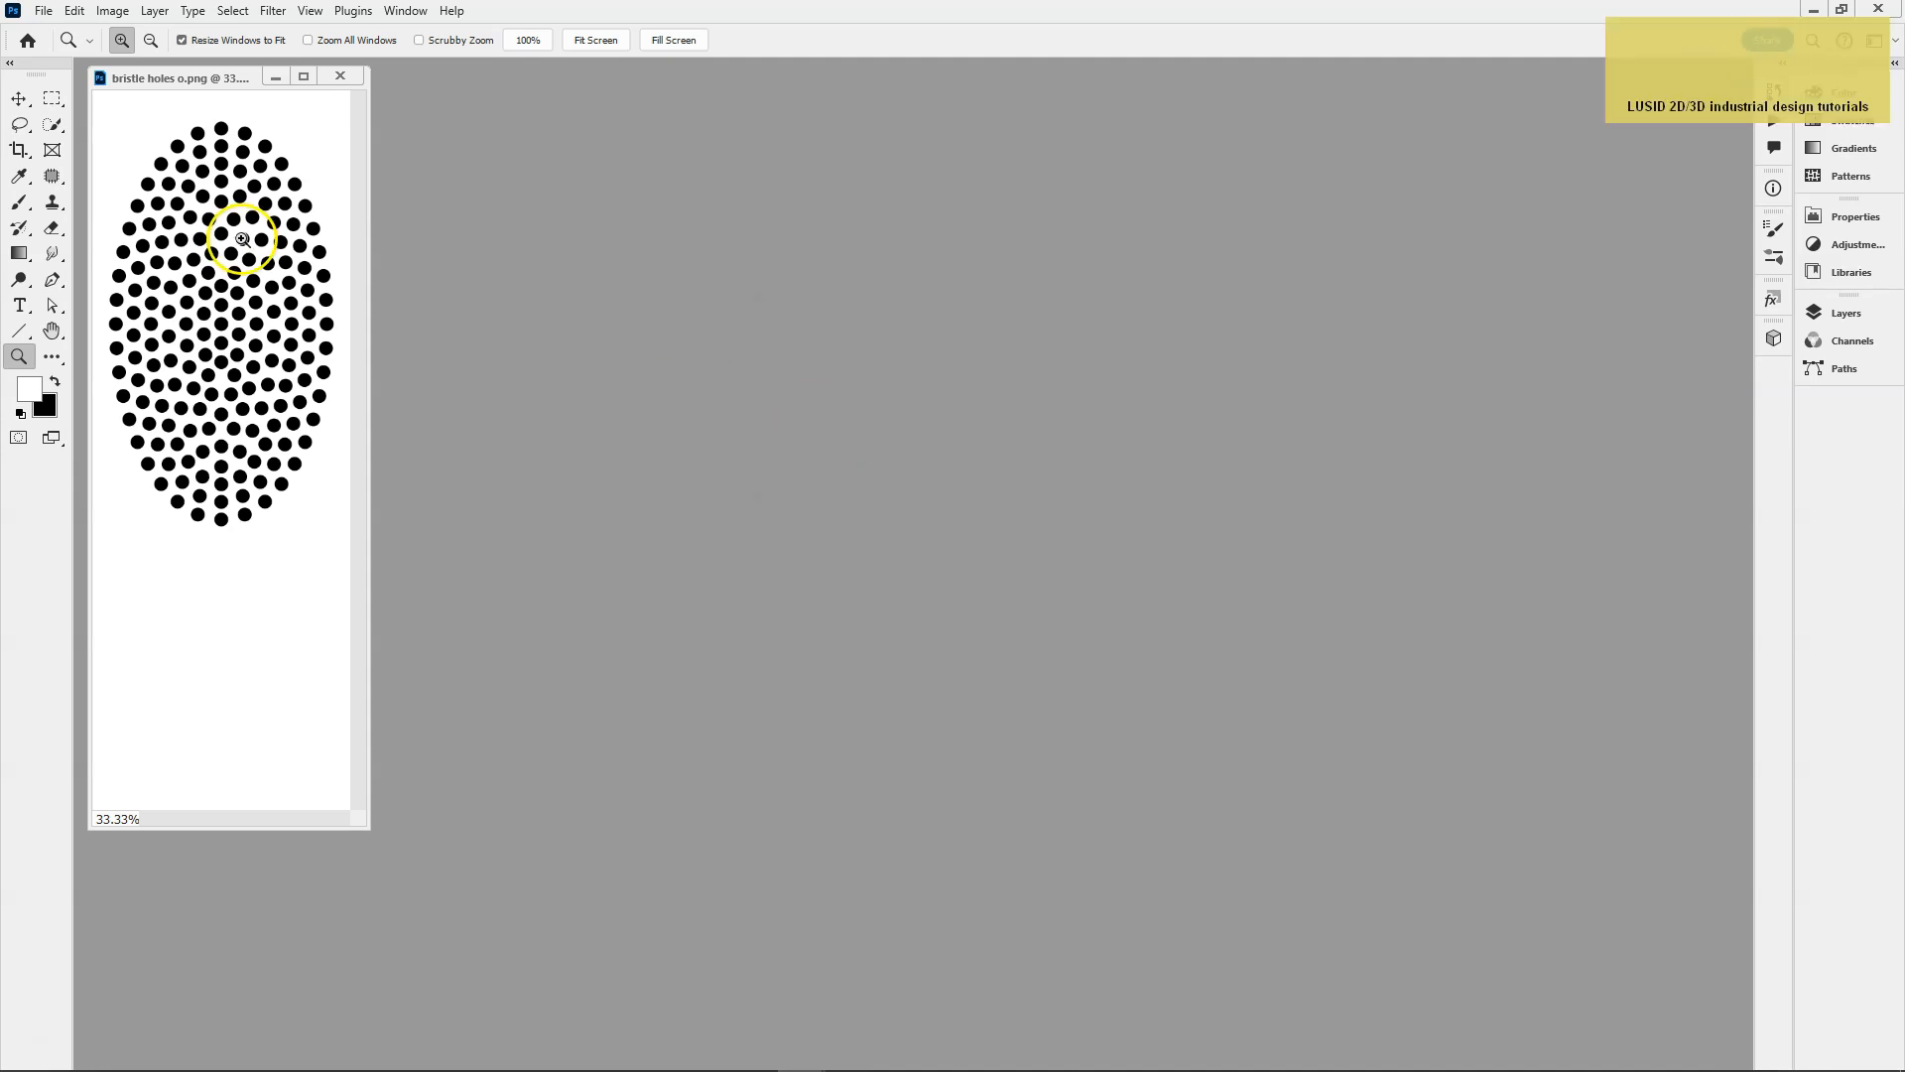
left_click(44, 12)
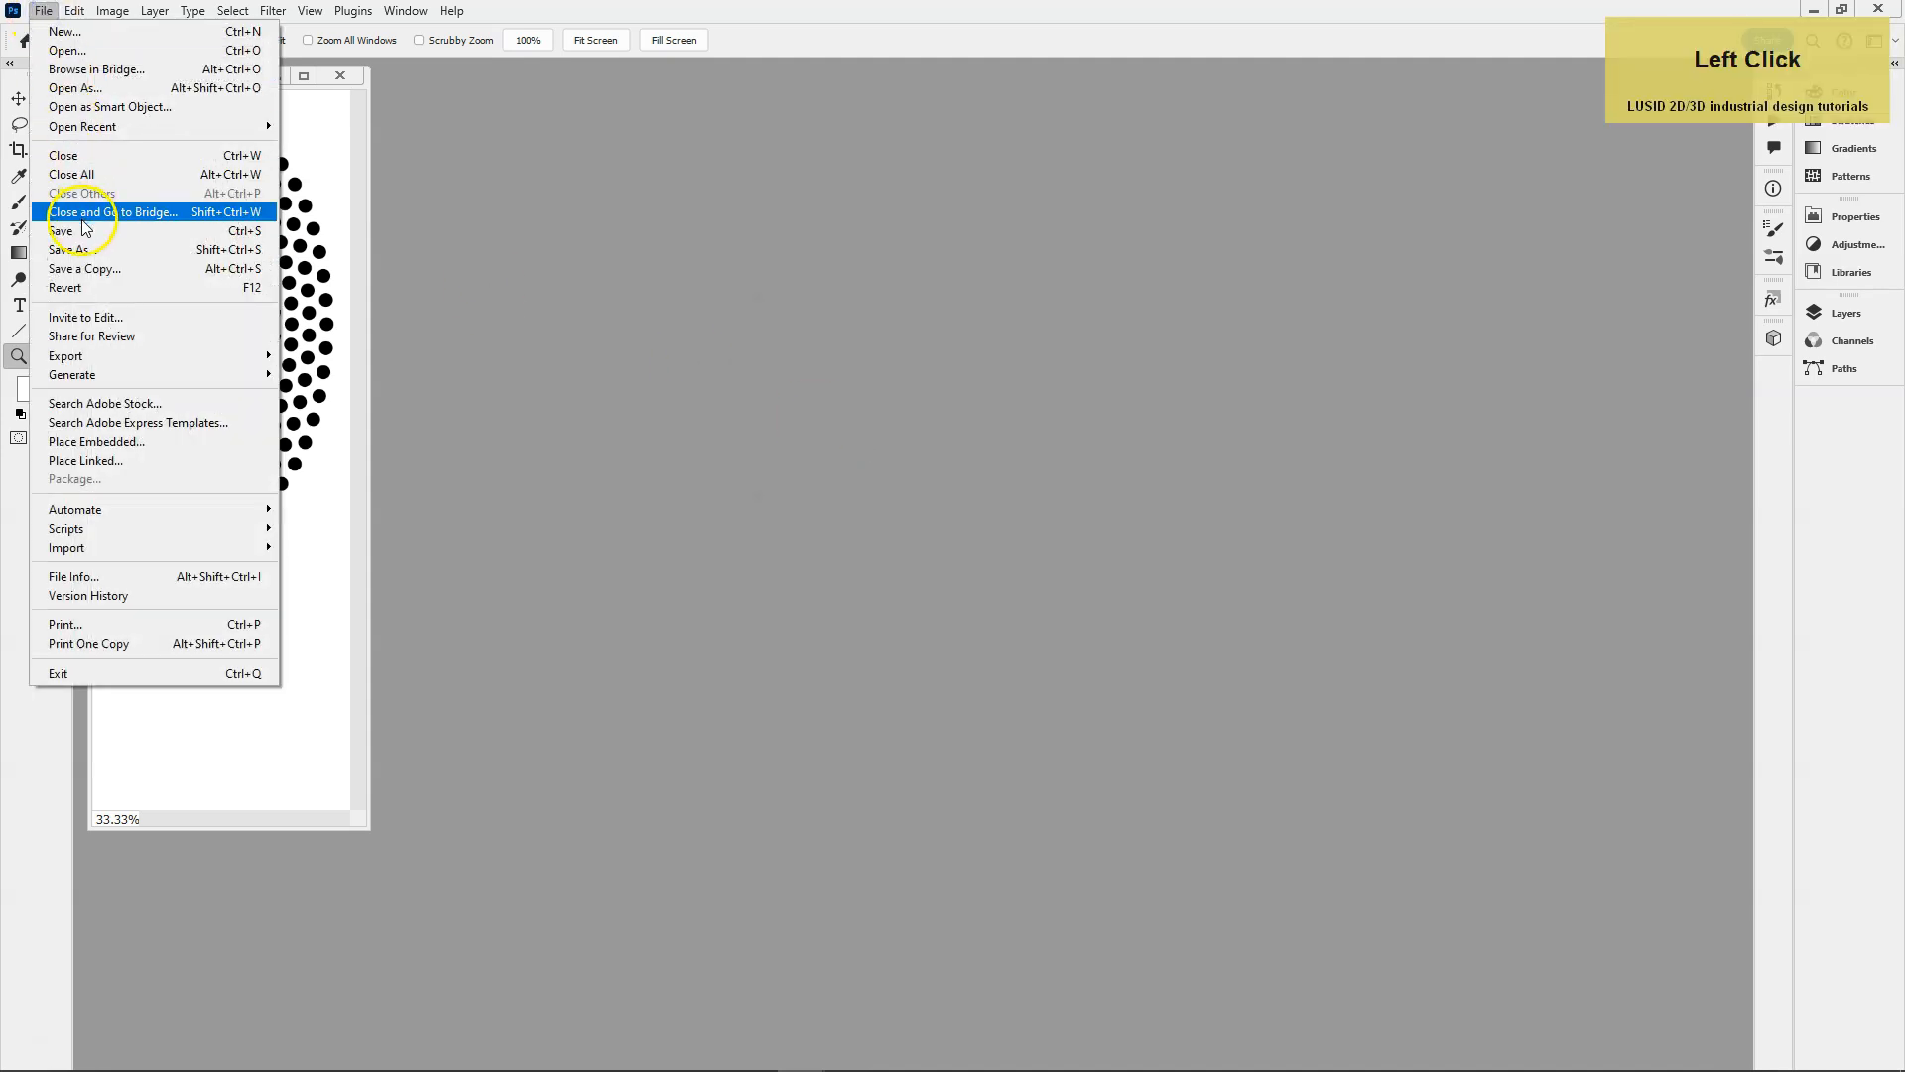
left_click(79, 231)
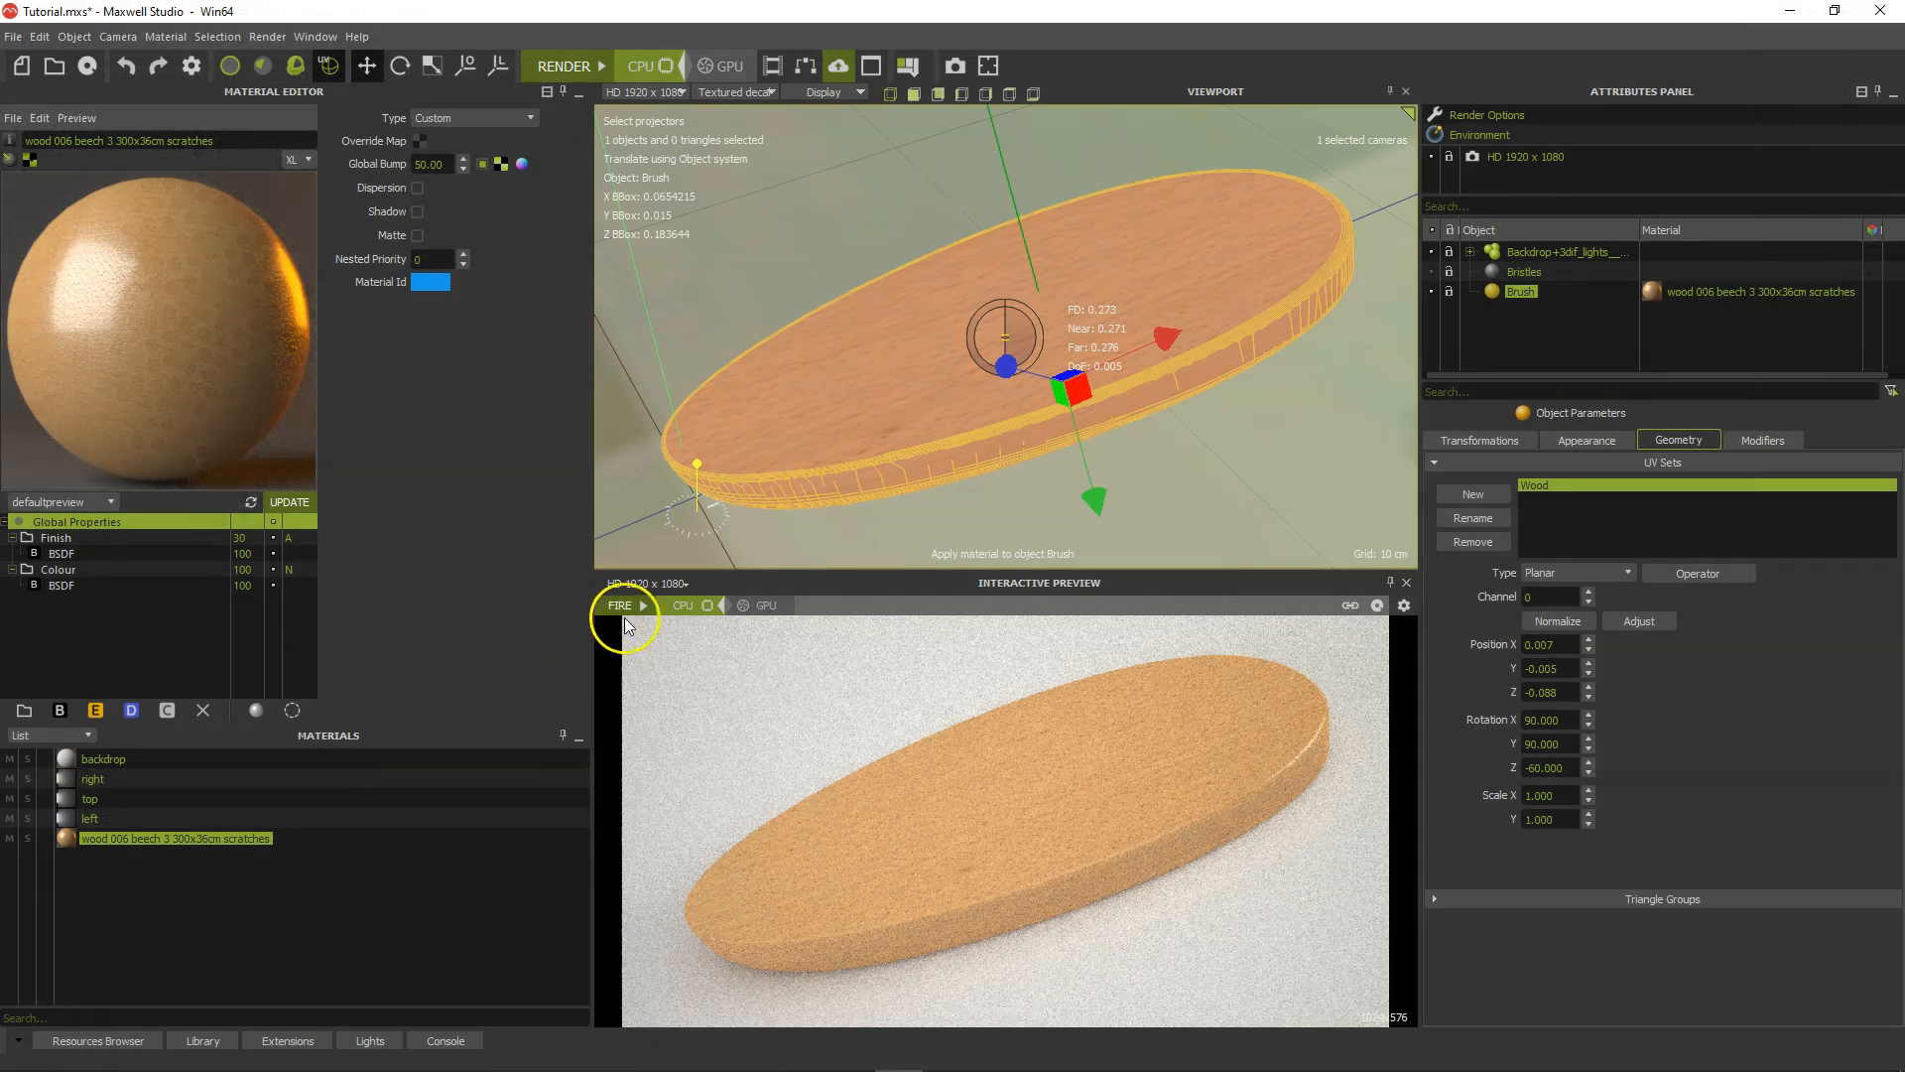
Back in Maxwell Studio, restart the interactive preview and set the Colour layer's opacity mask texture to channel 1.
left_click(640, 607)
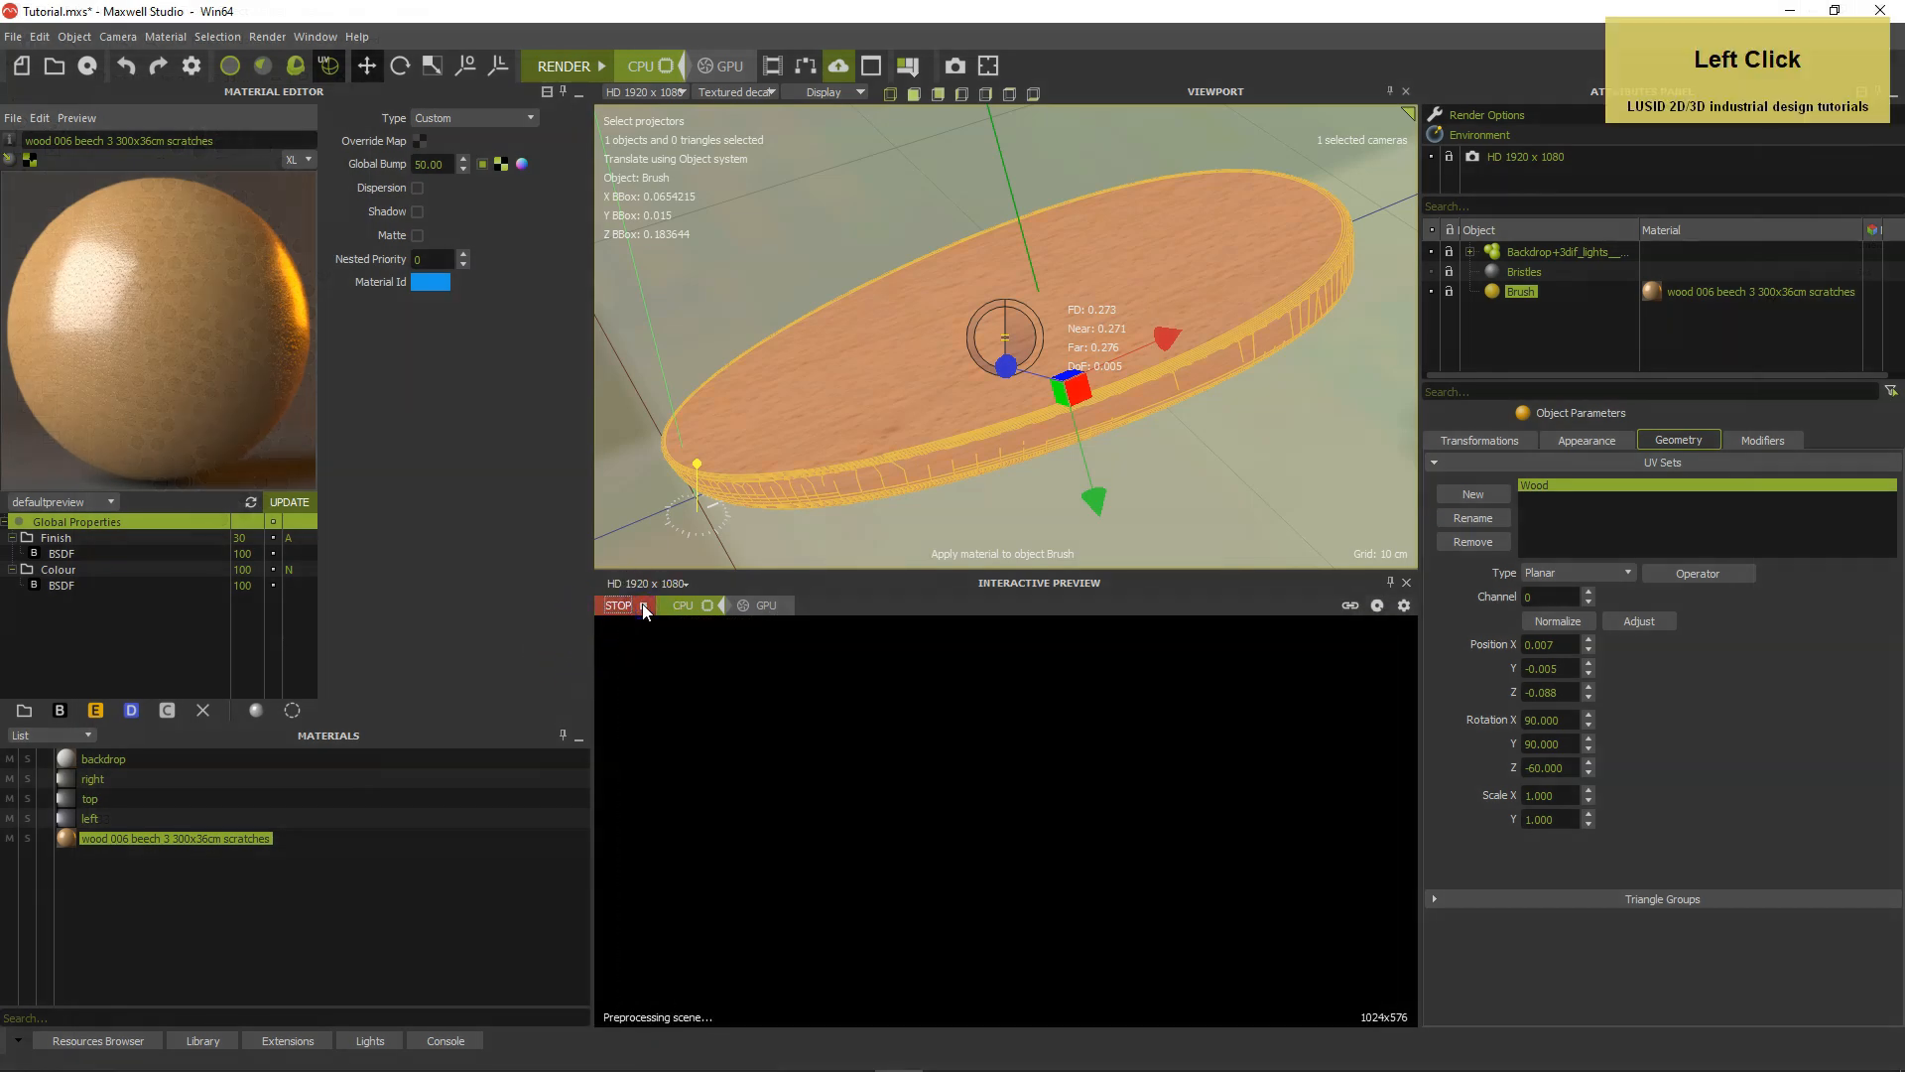
left_click(111, 571)
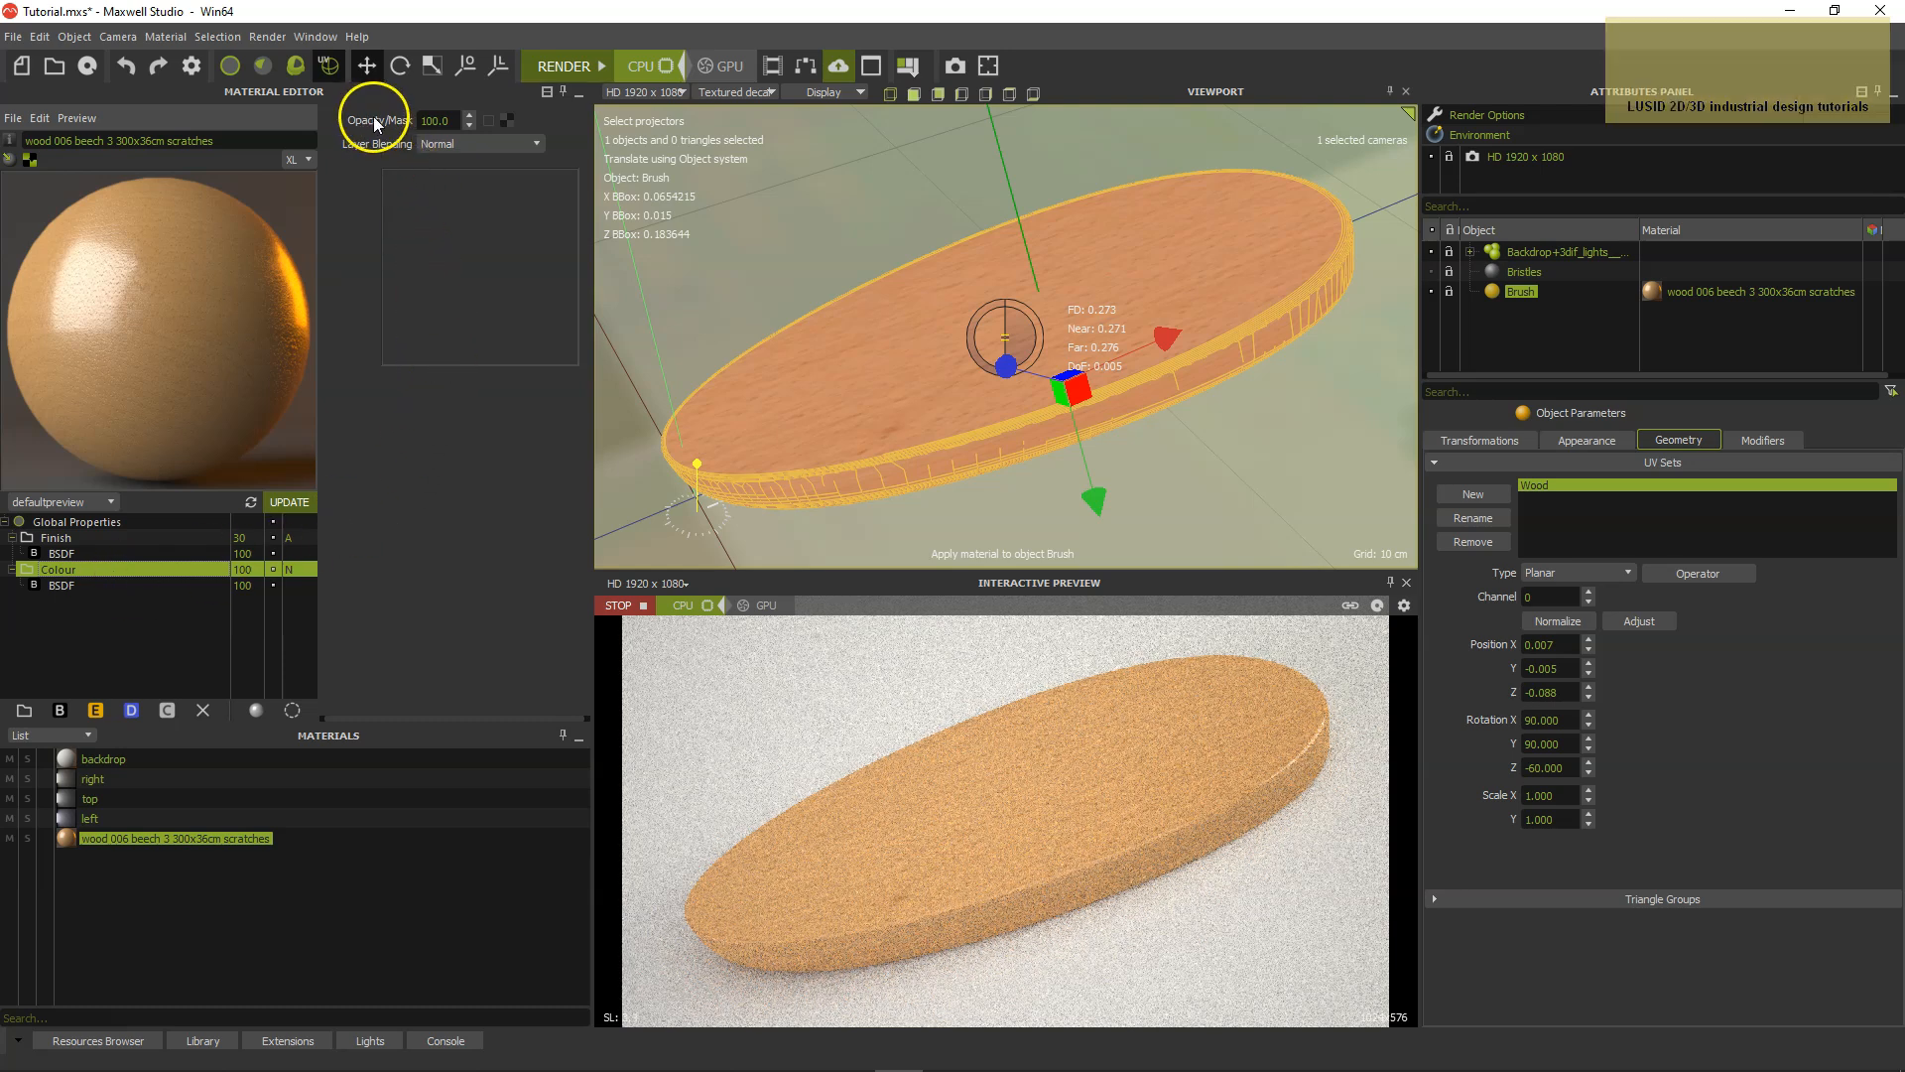
left_click(510, 121)
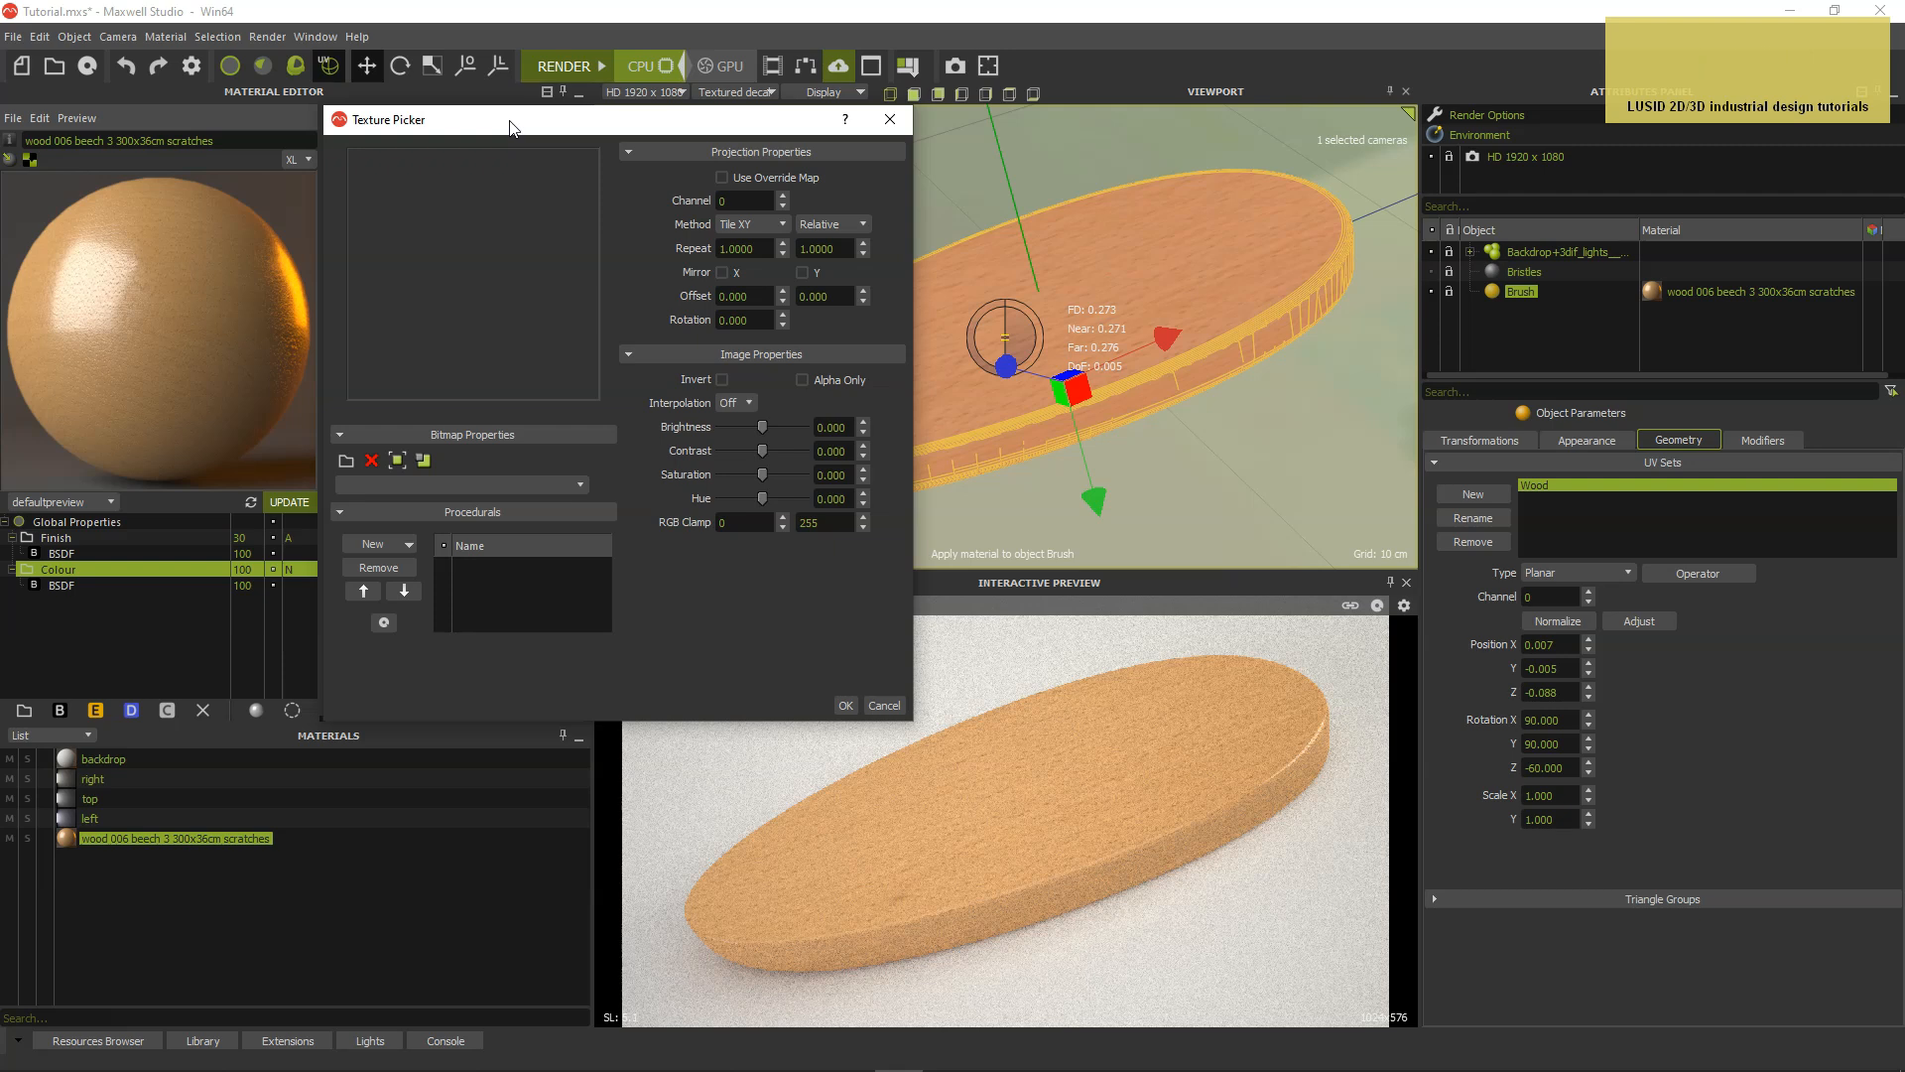
left_click(784, 195)
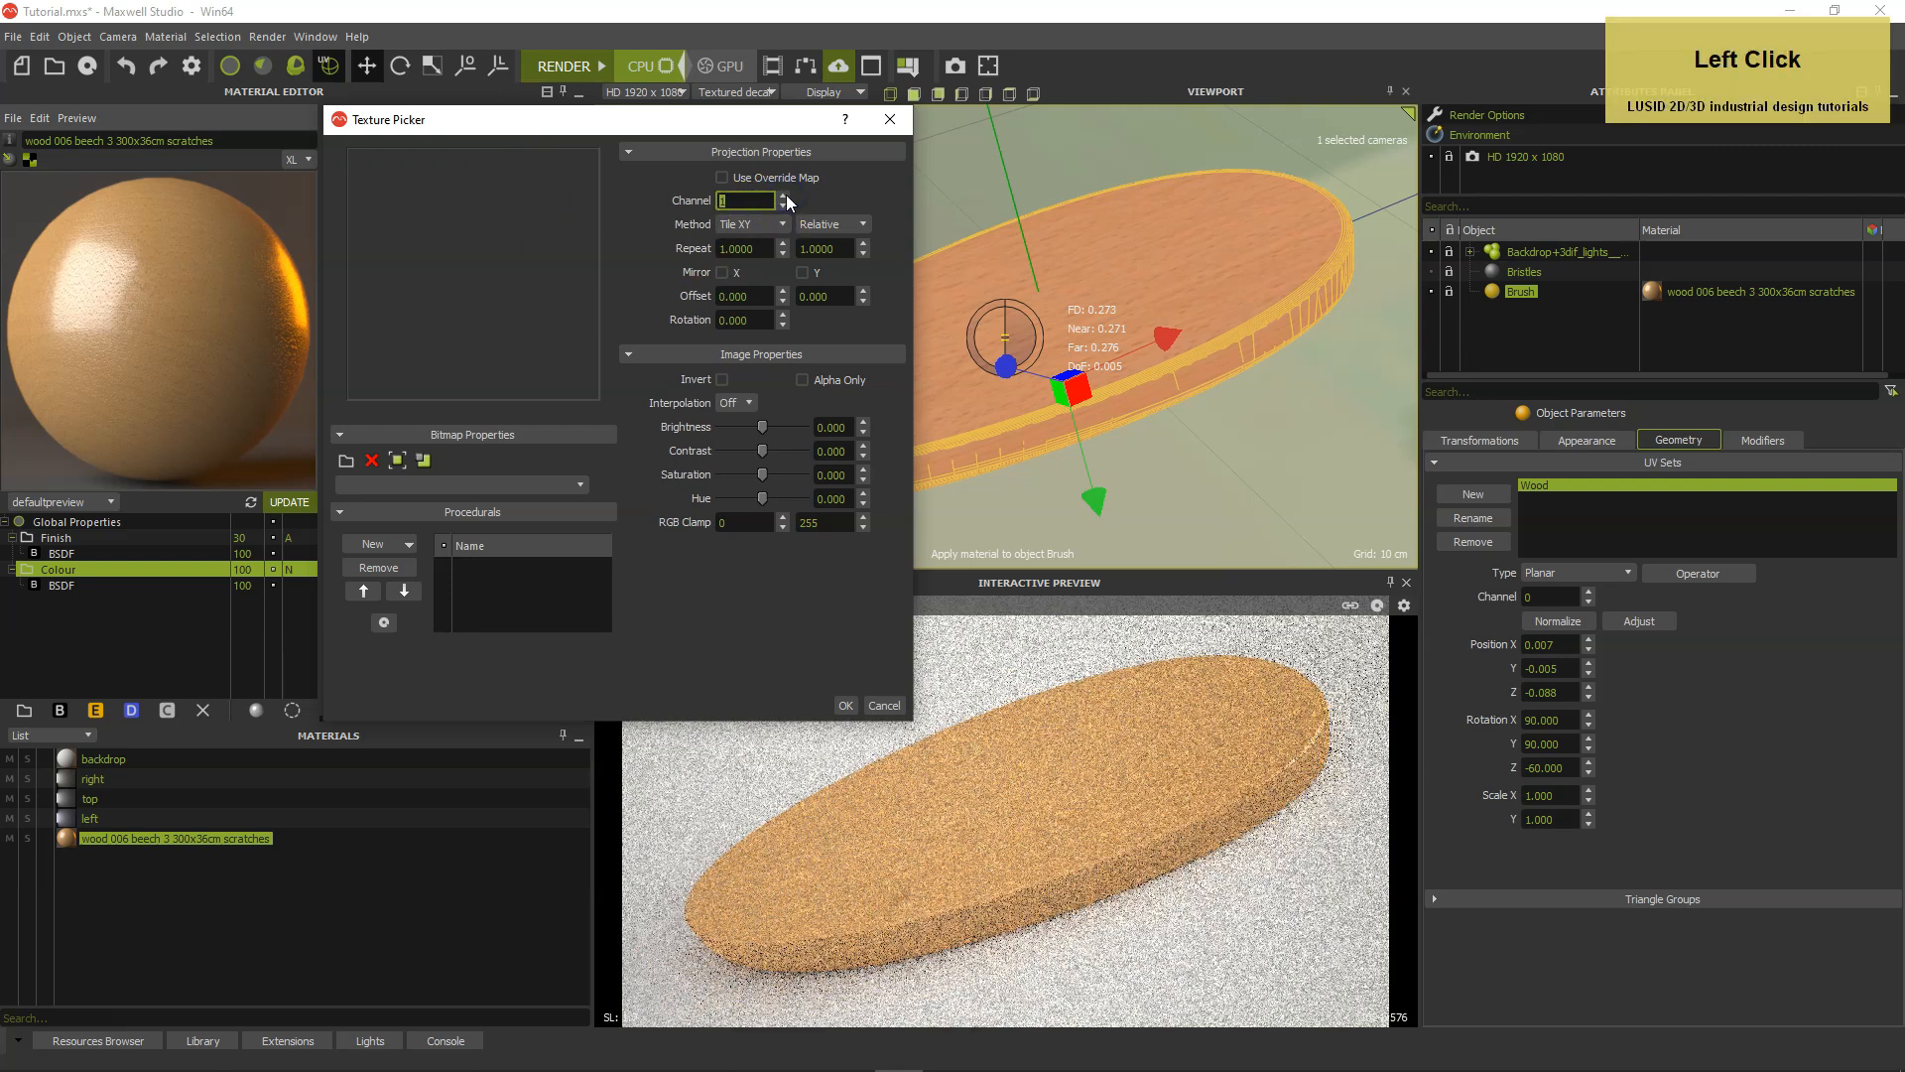
Load "bristle holes o.png" from the KENT brush folder under "# brush bristles how-to" as the Colour layer's opacity mask.
left_click(346, 461)
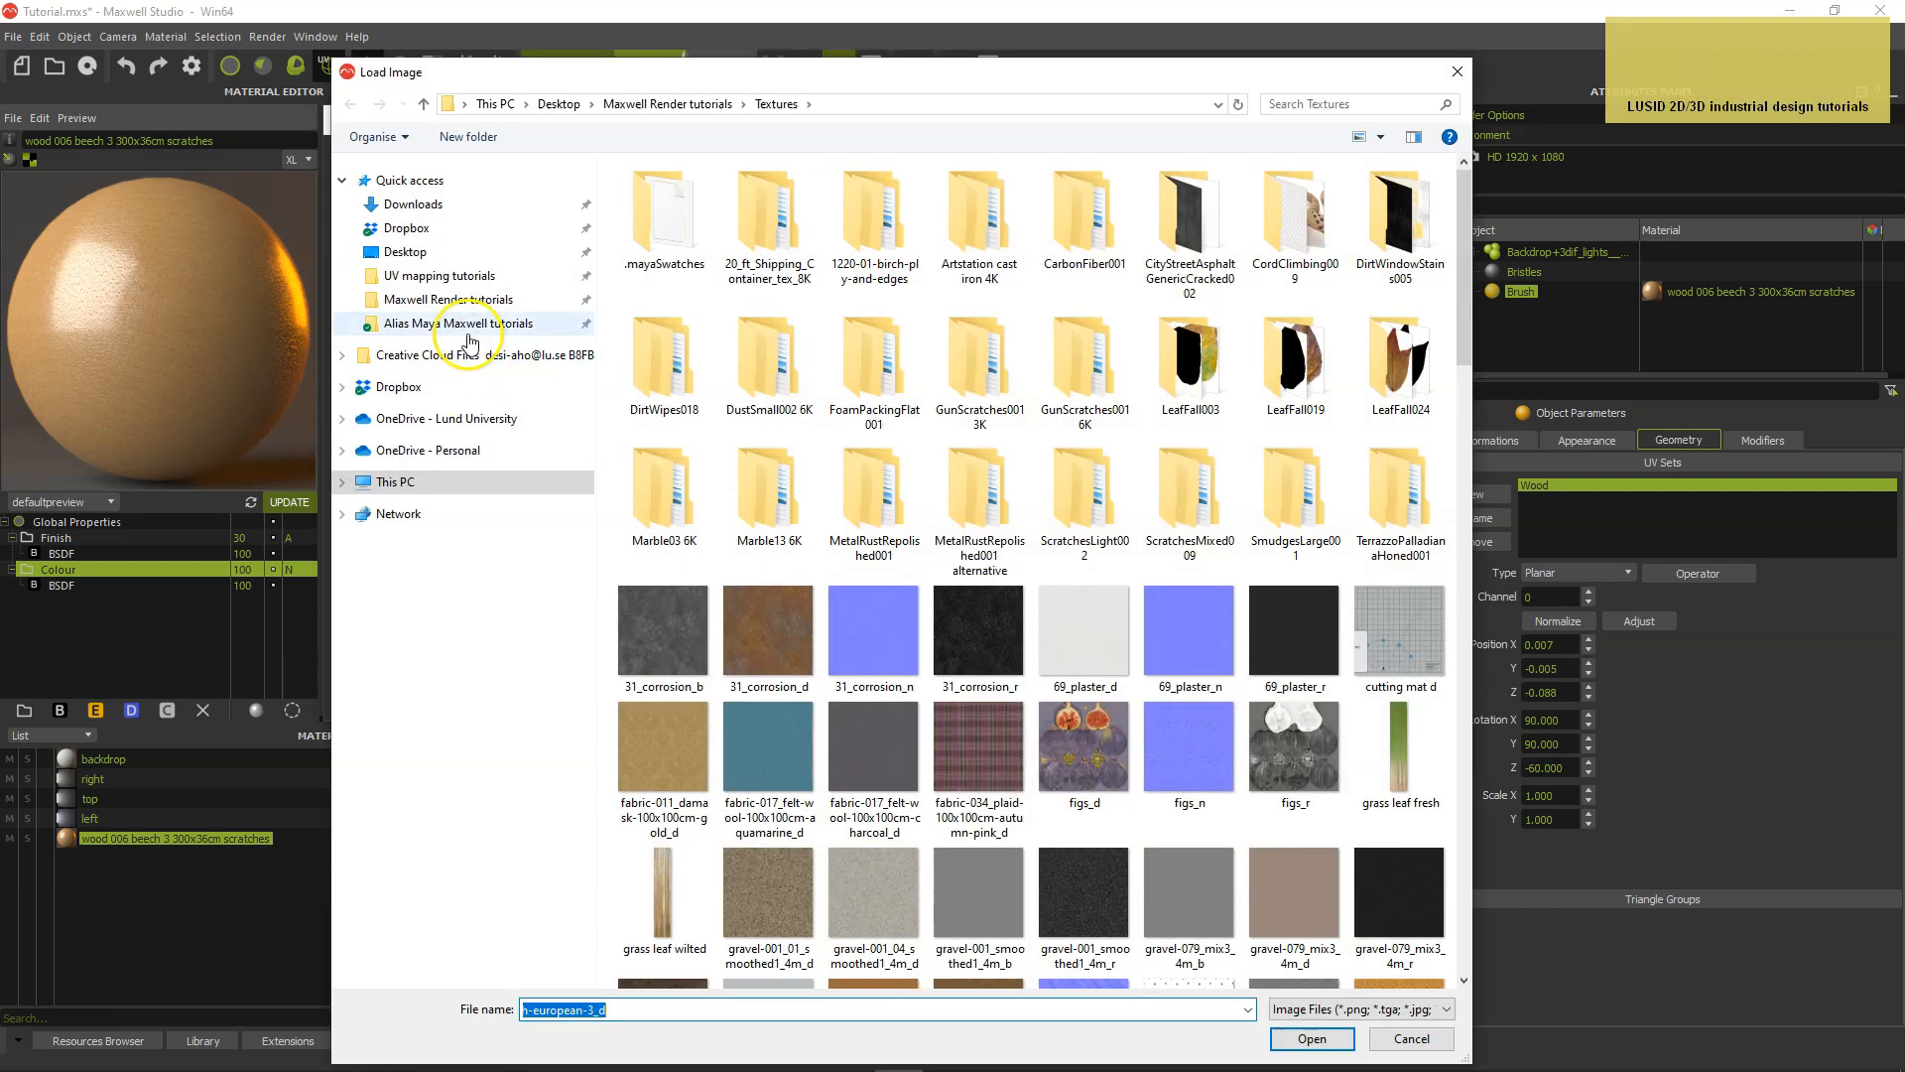
left_click(425, 301)
left_click(623, 217)
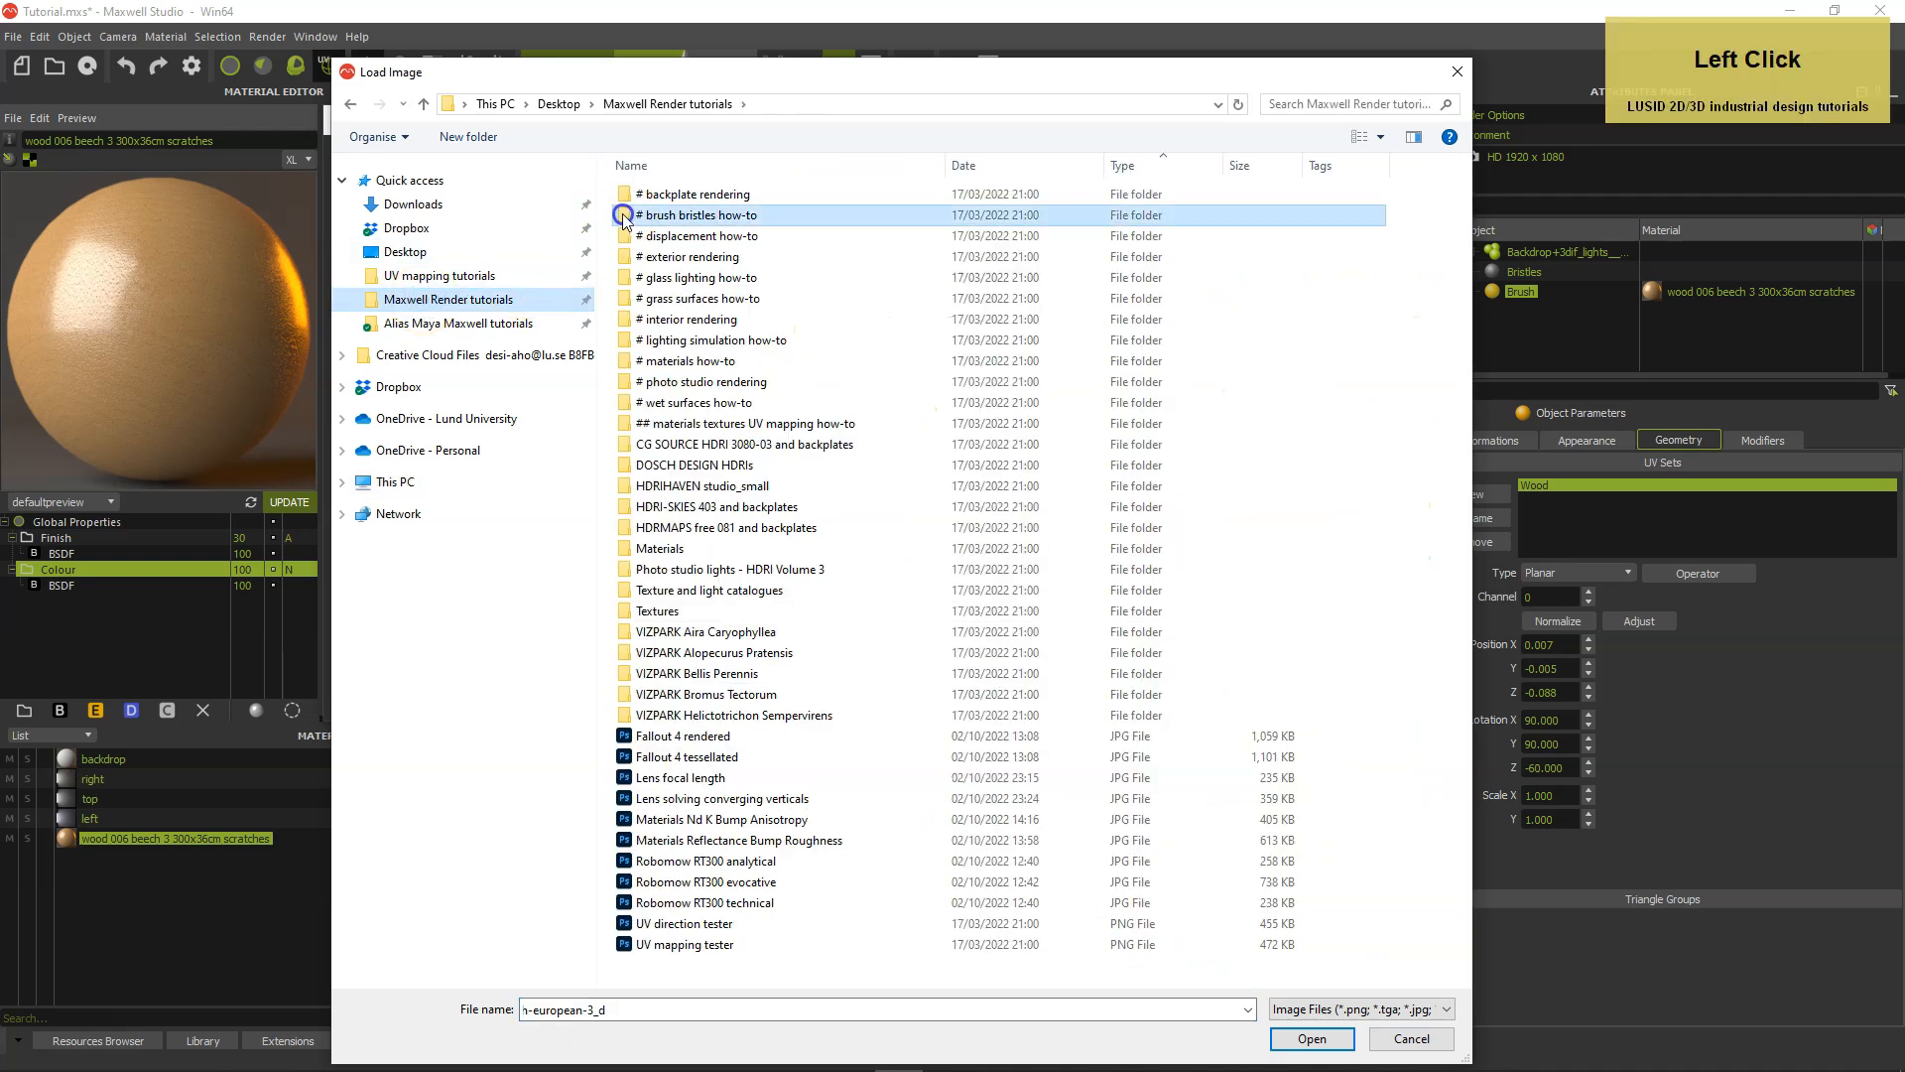
double_click(623, 216)
double_click(626, 215)
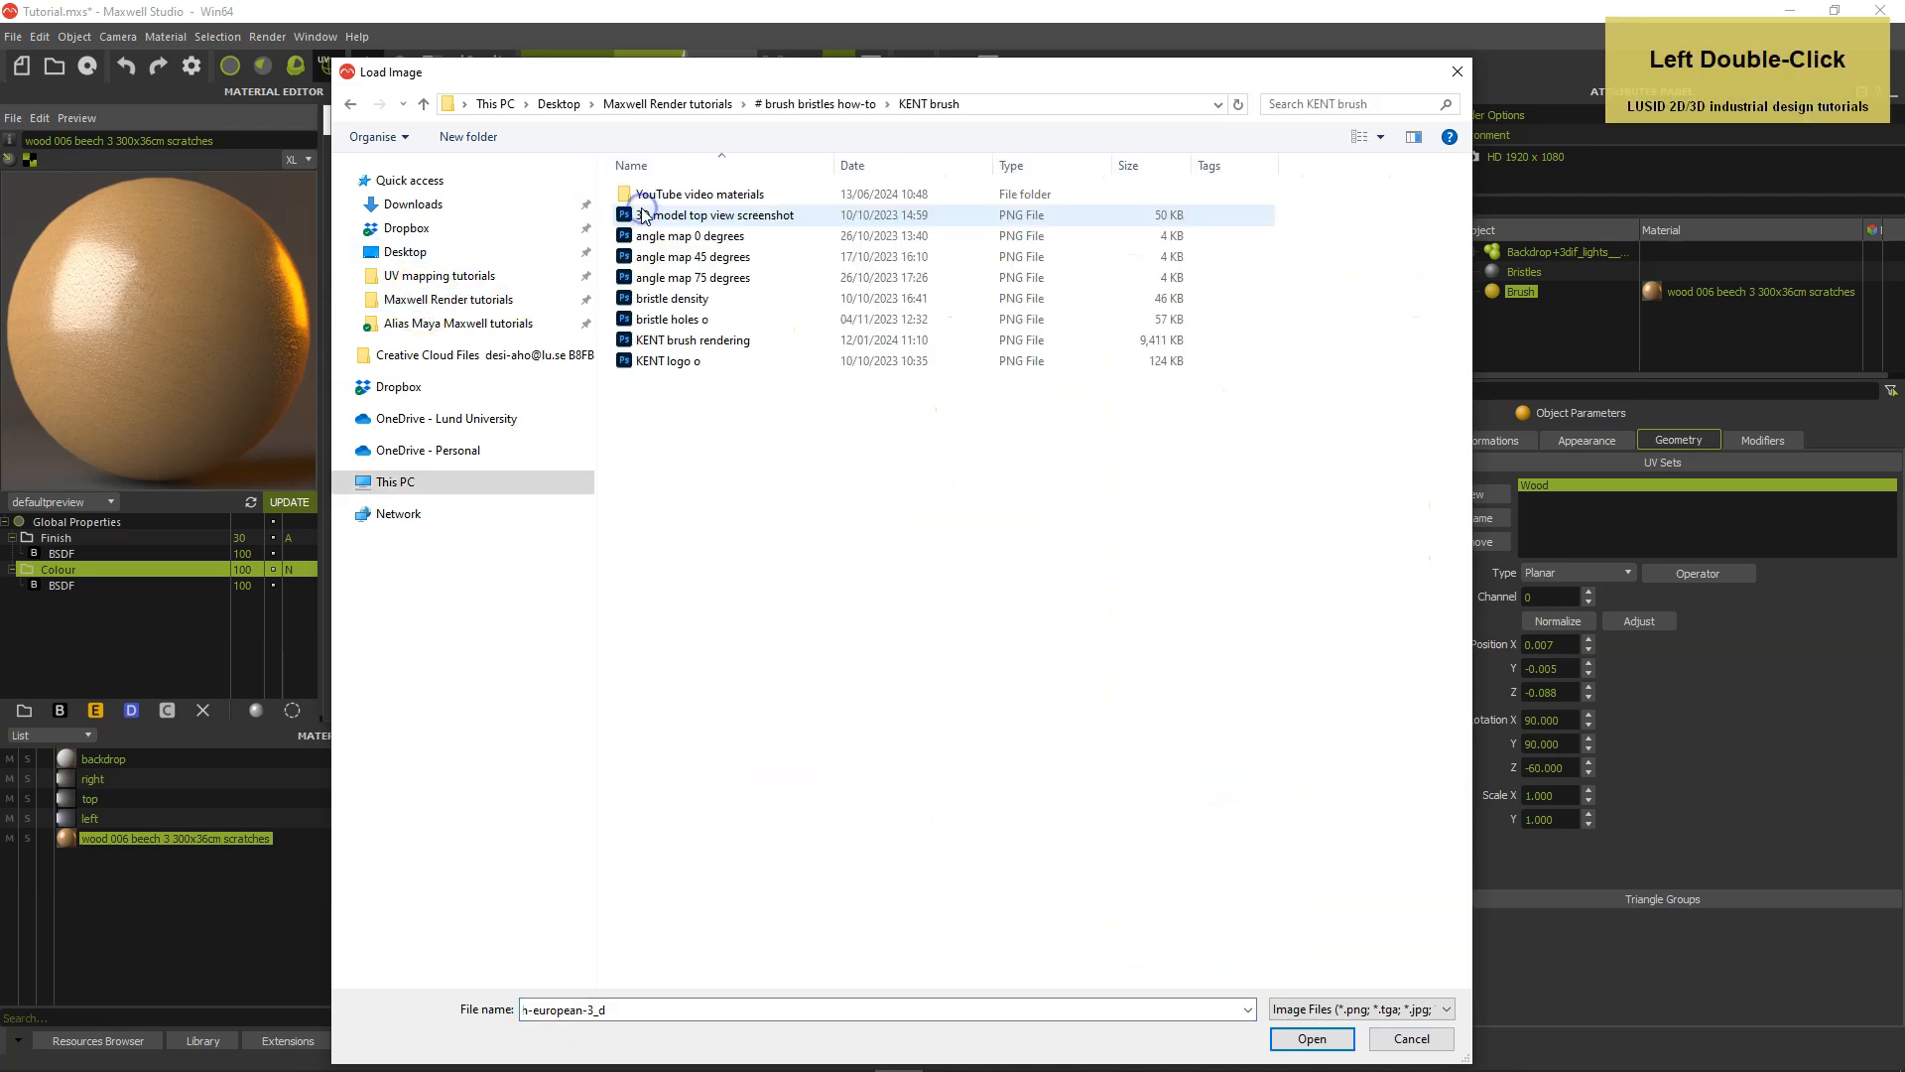
double_click(626, 319)
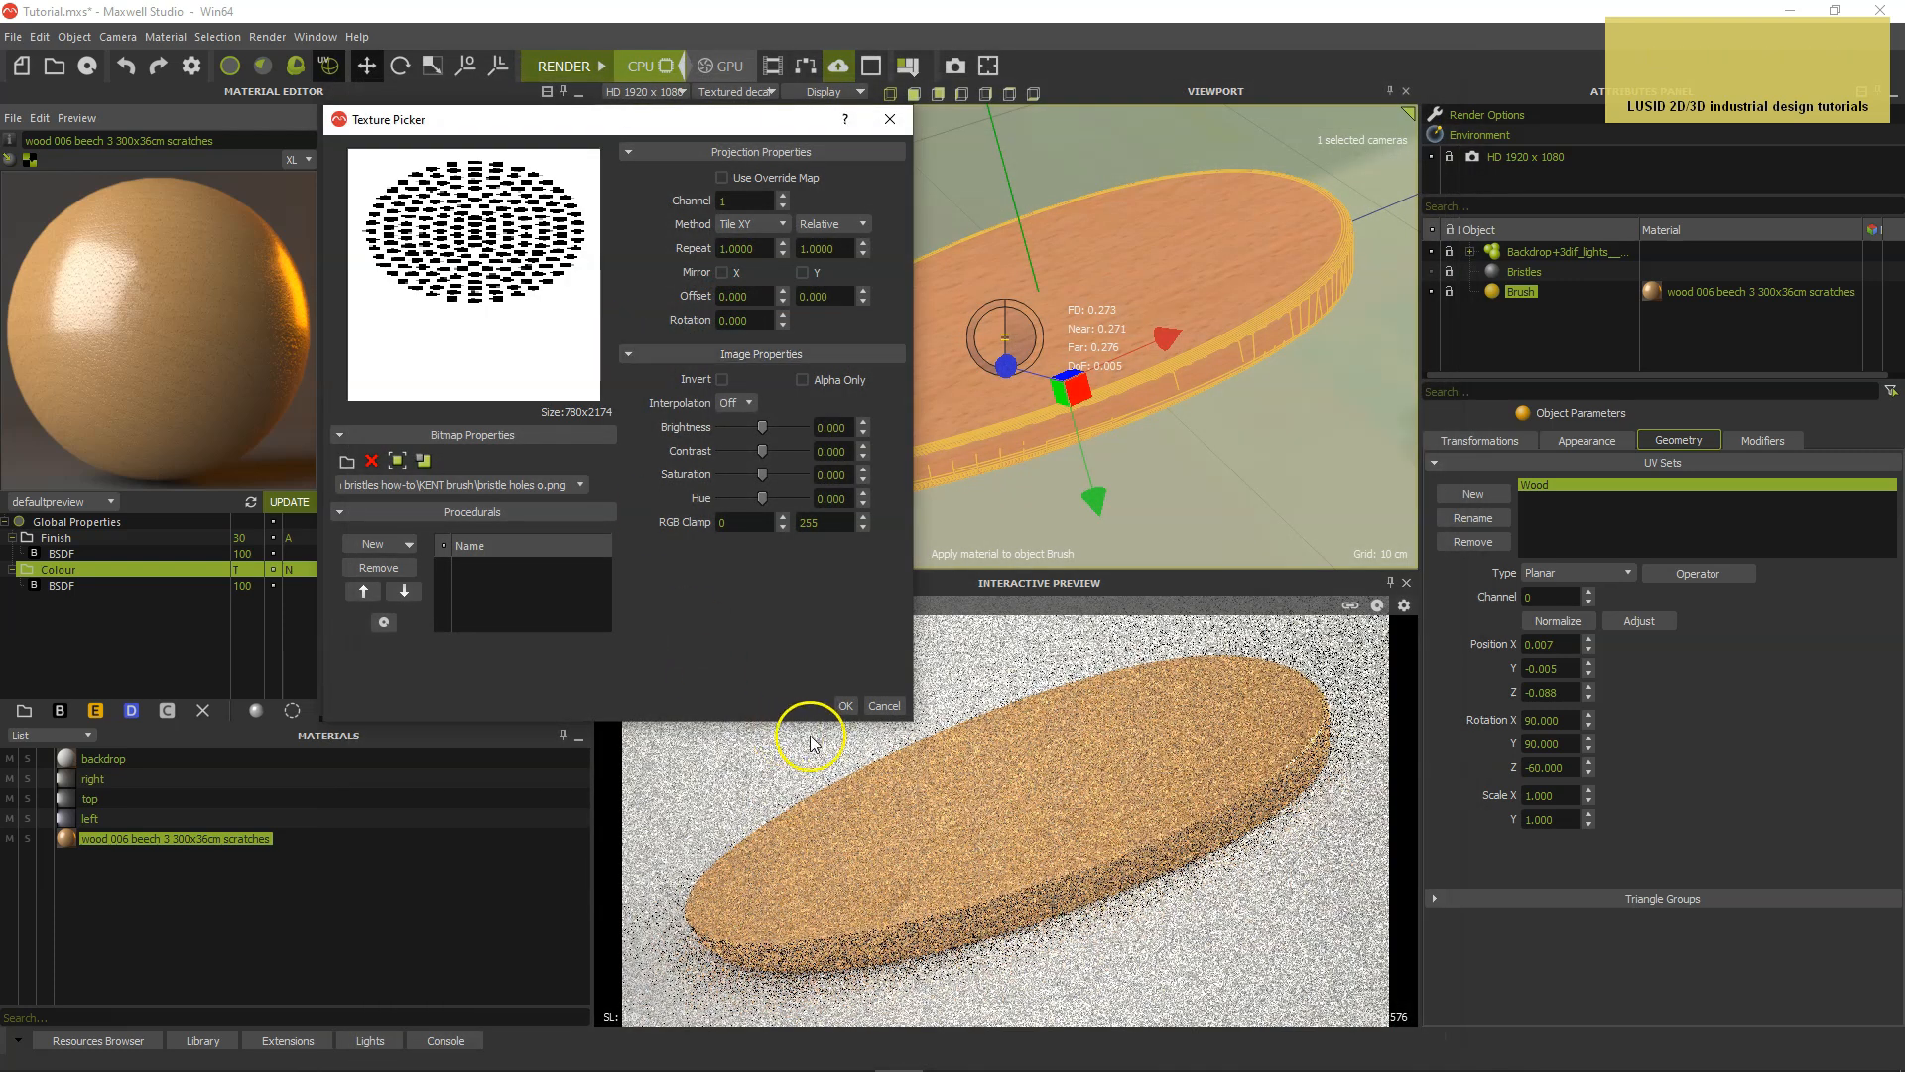
left_click(847, 705)
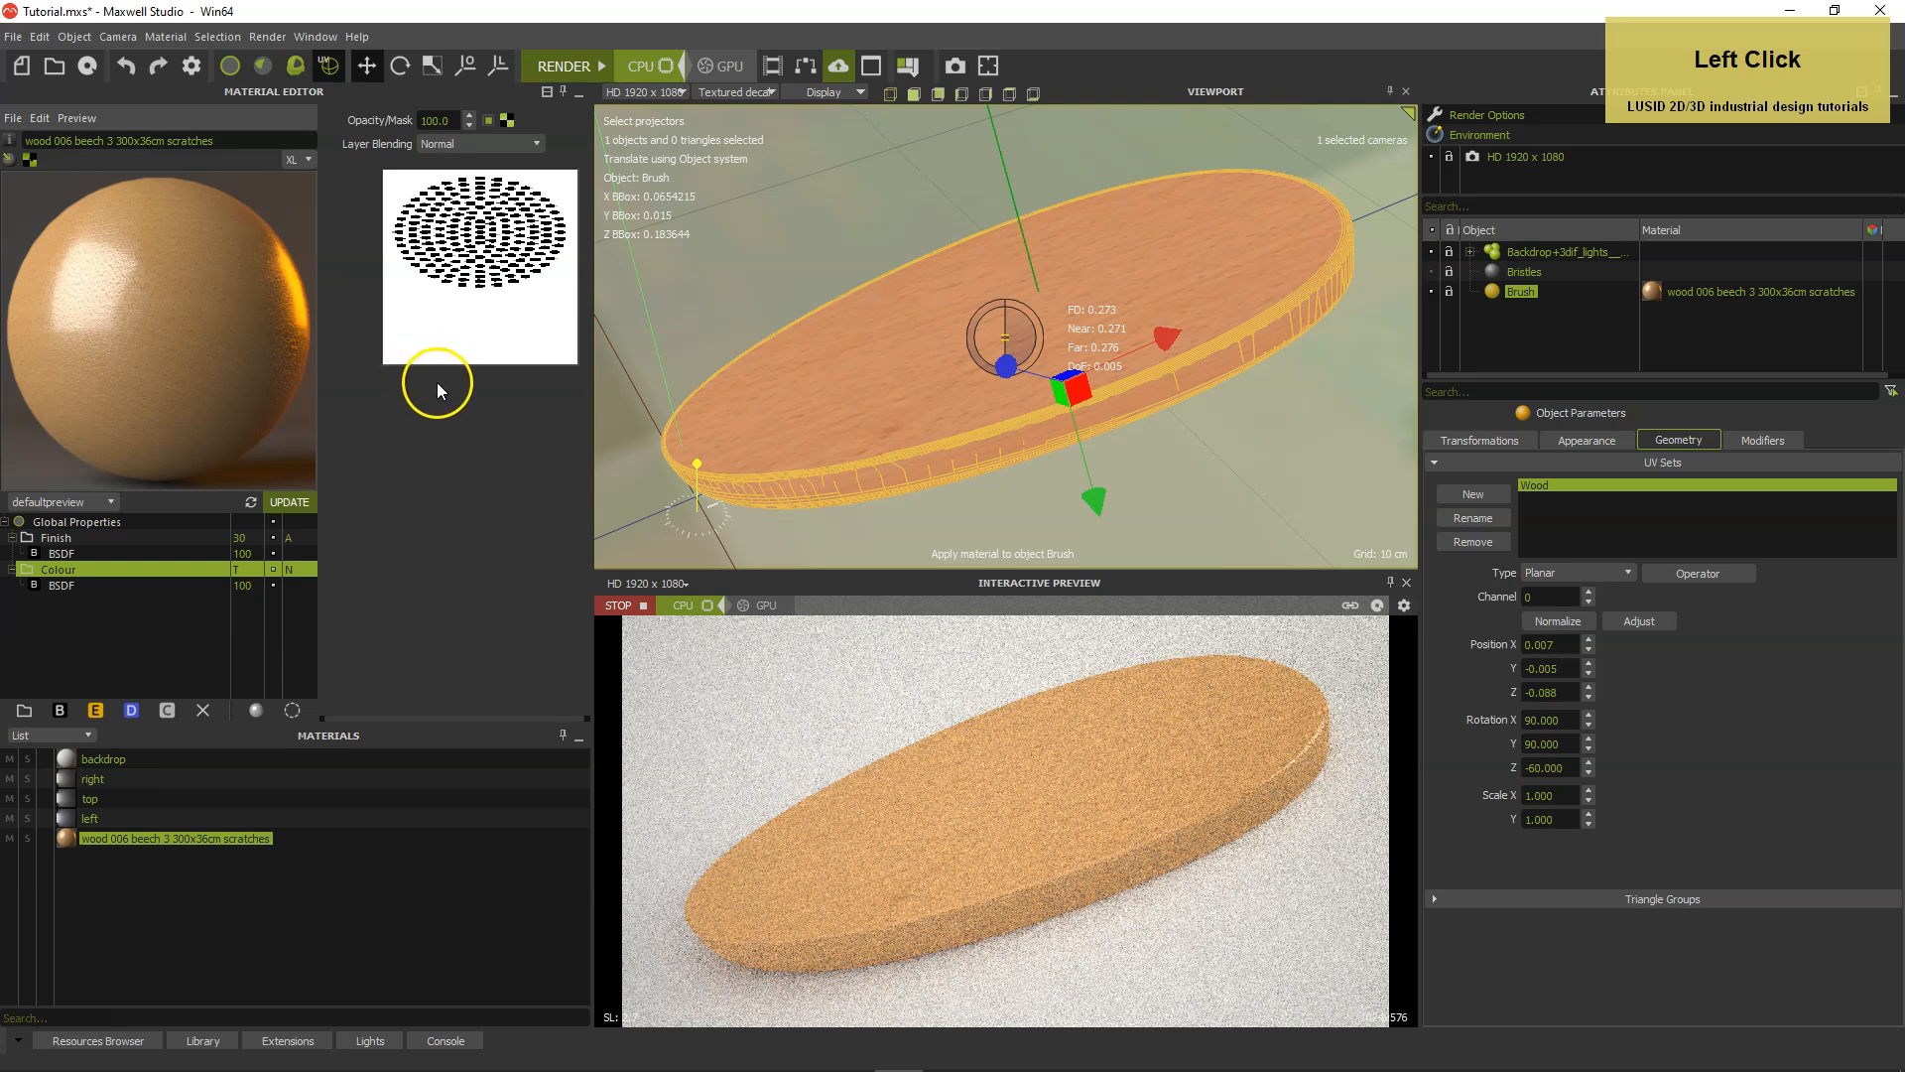
Copy the bristle holes mask texture from the Colour layer to the Finish layer's opacity mask.
left_click(509, 120)
left_click_drag(515, 238, 509, 120)
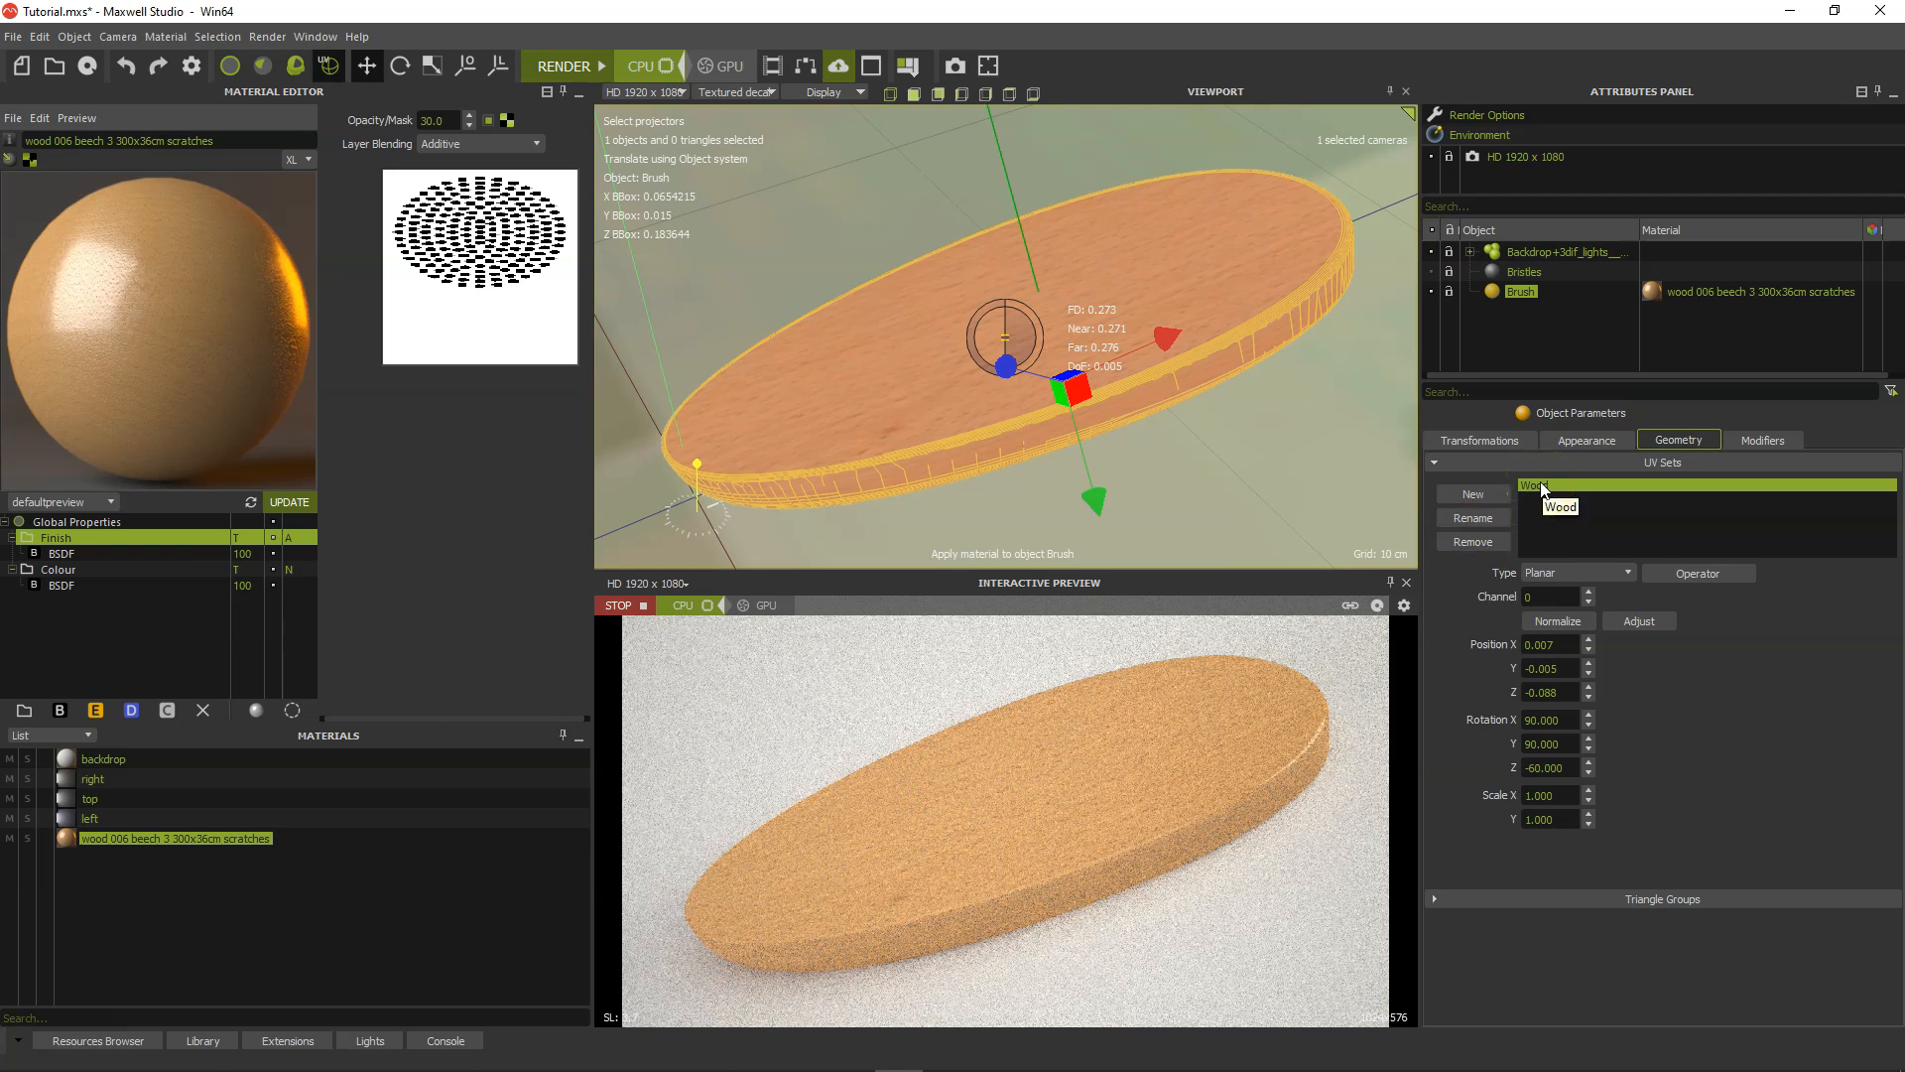
Add a second UV set to the Brush object and name it "Bristle holes".
left_click(1478, 494)
left_click(1556, 494)
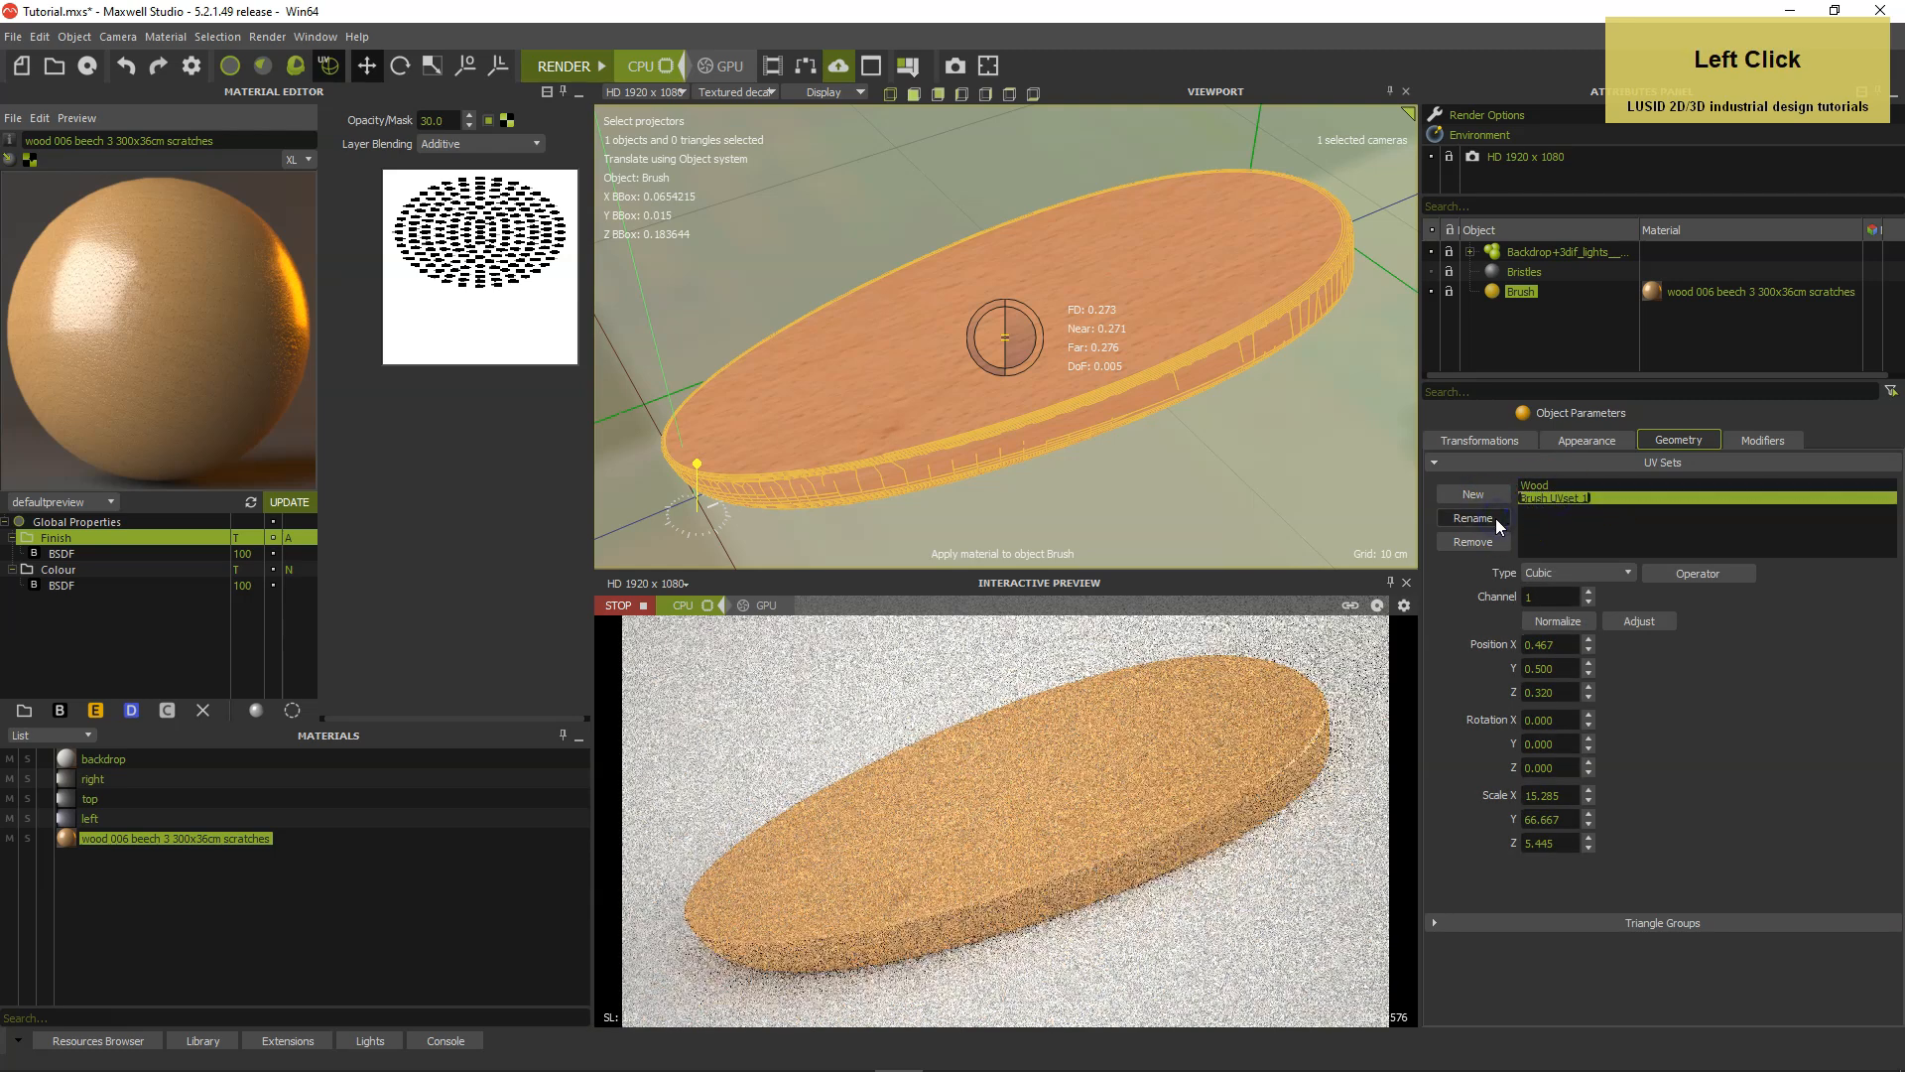
type("Bristle holes")
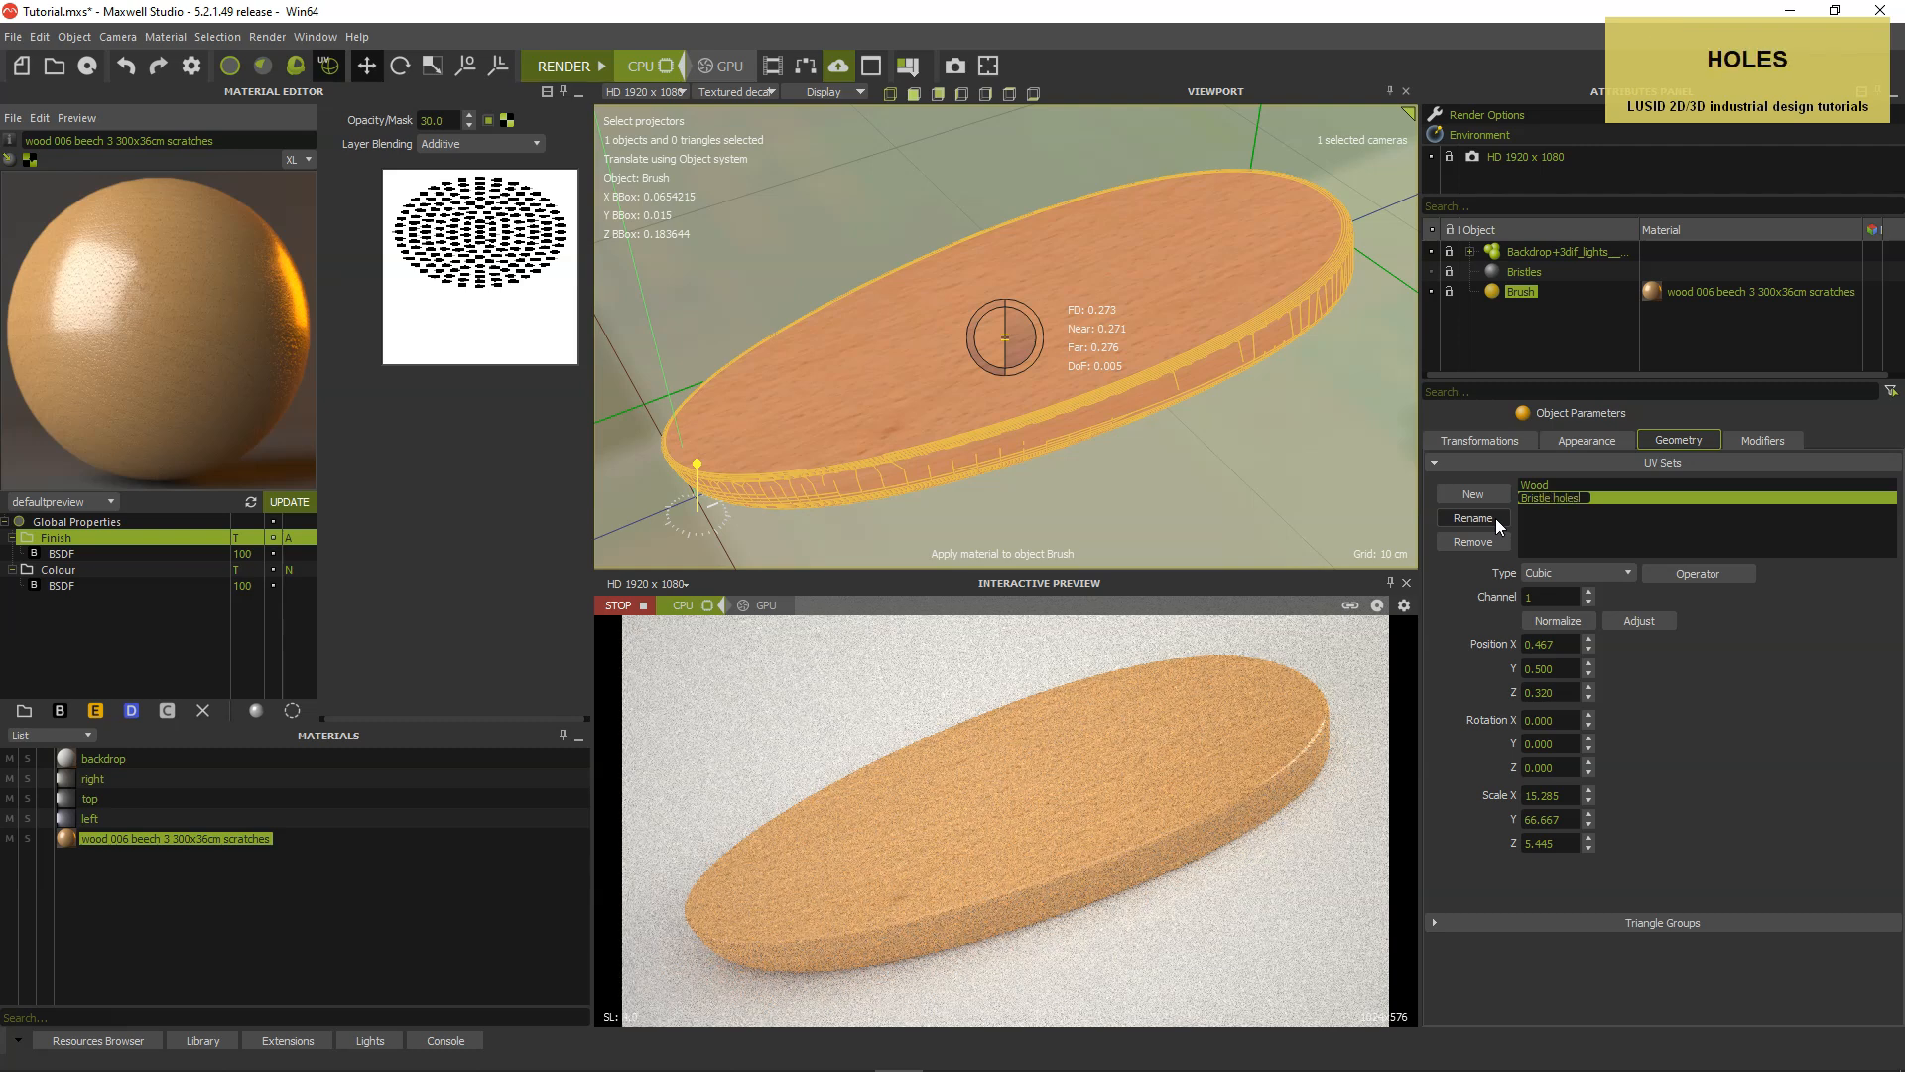
key("Return")
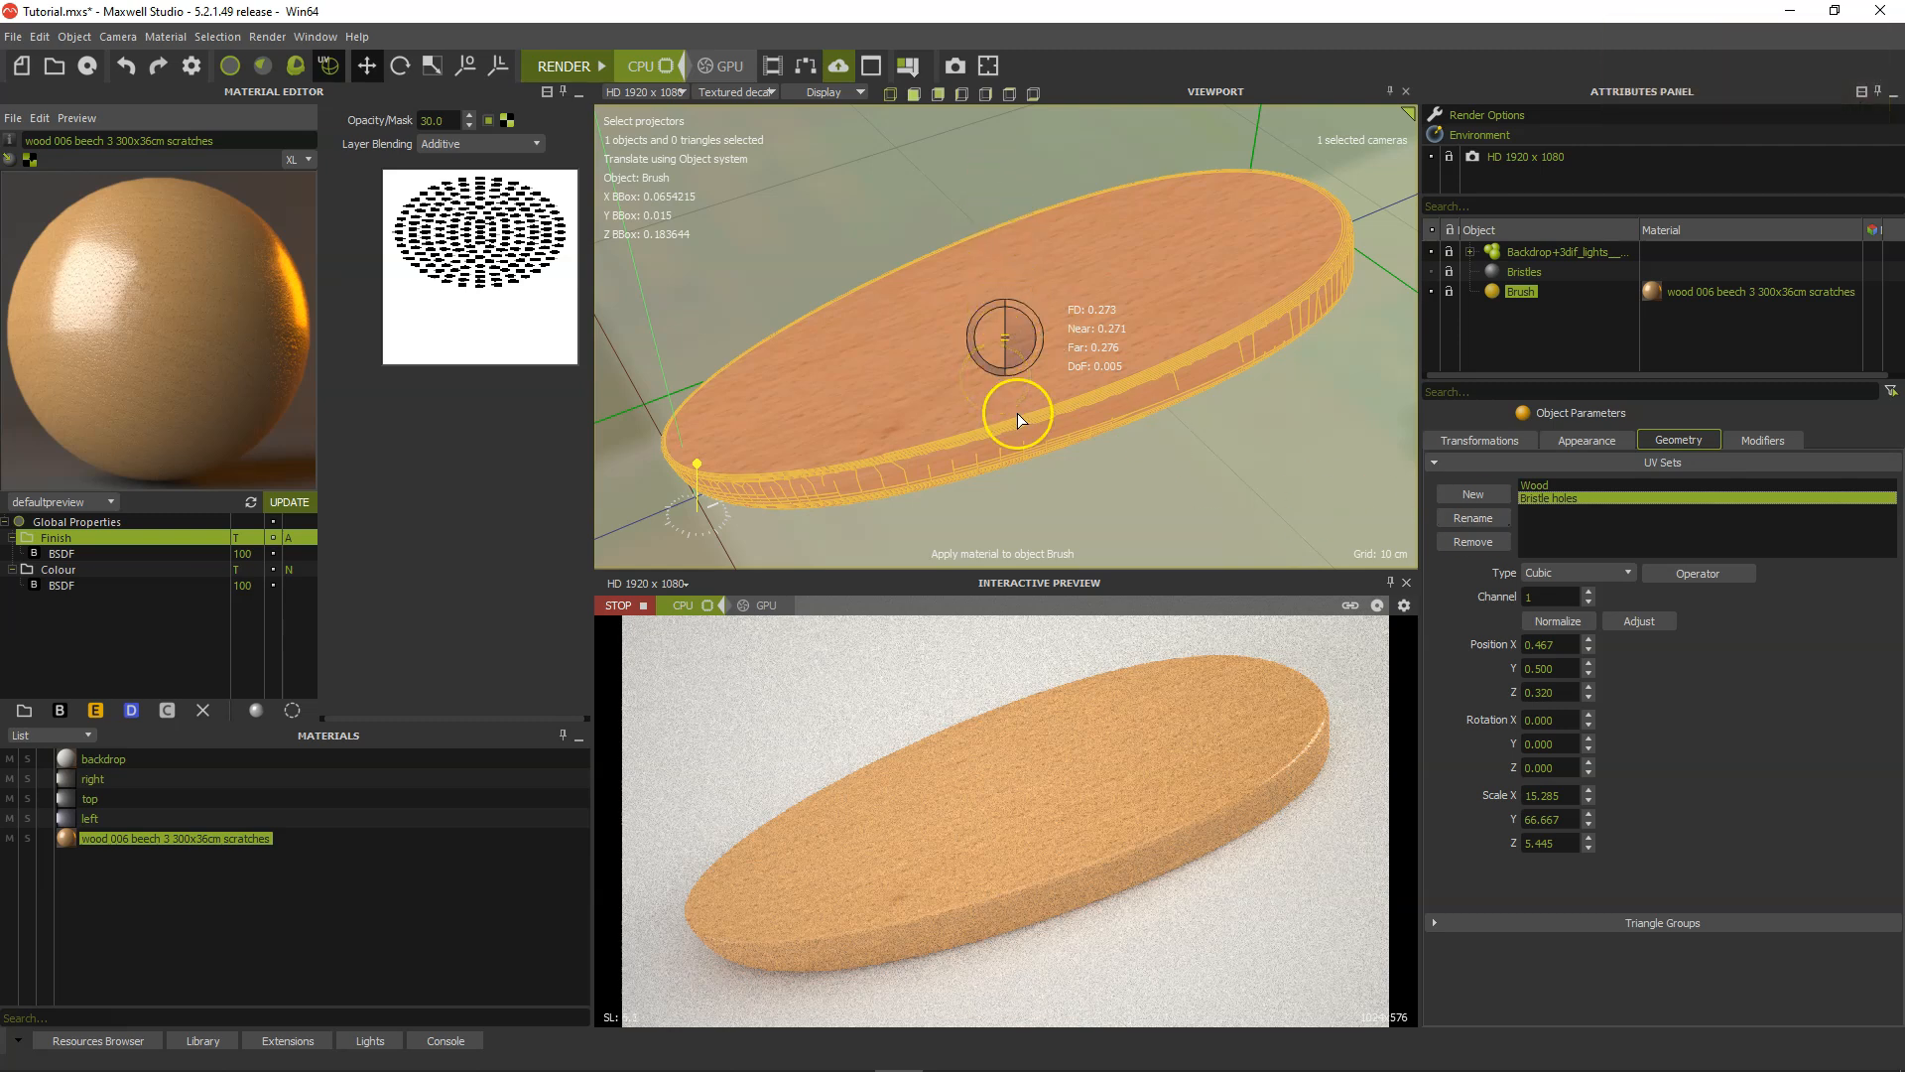
Change the Bristle holes UV set to Planar projection and adjust it to the brush geometry.
left_click(1547, 573)
left_click(1548, 601)
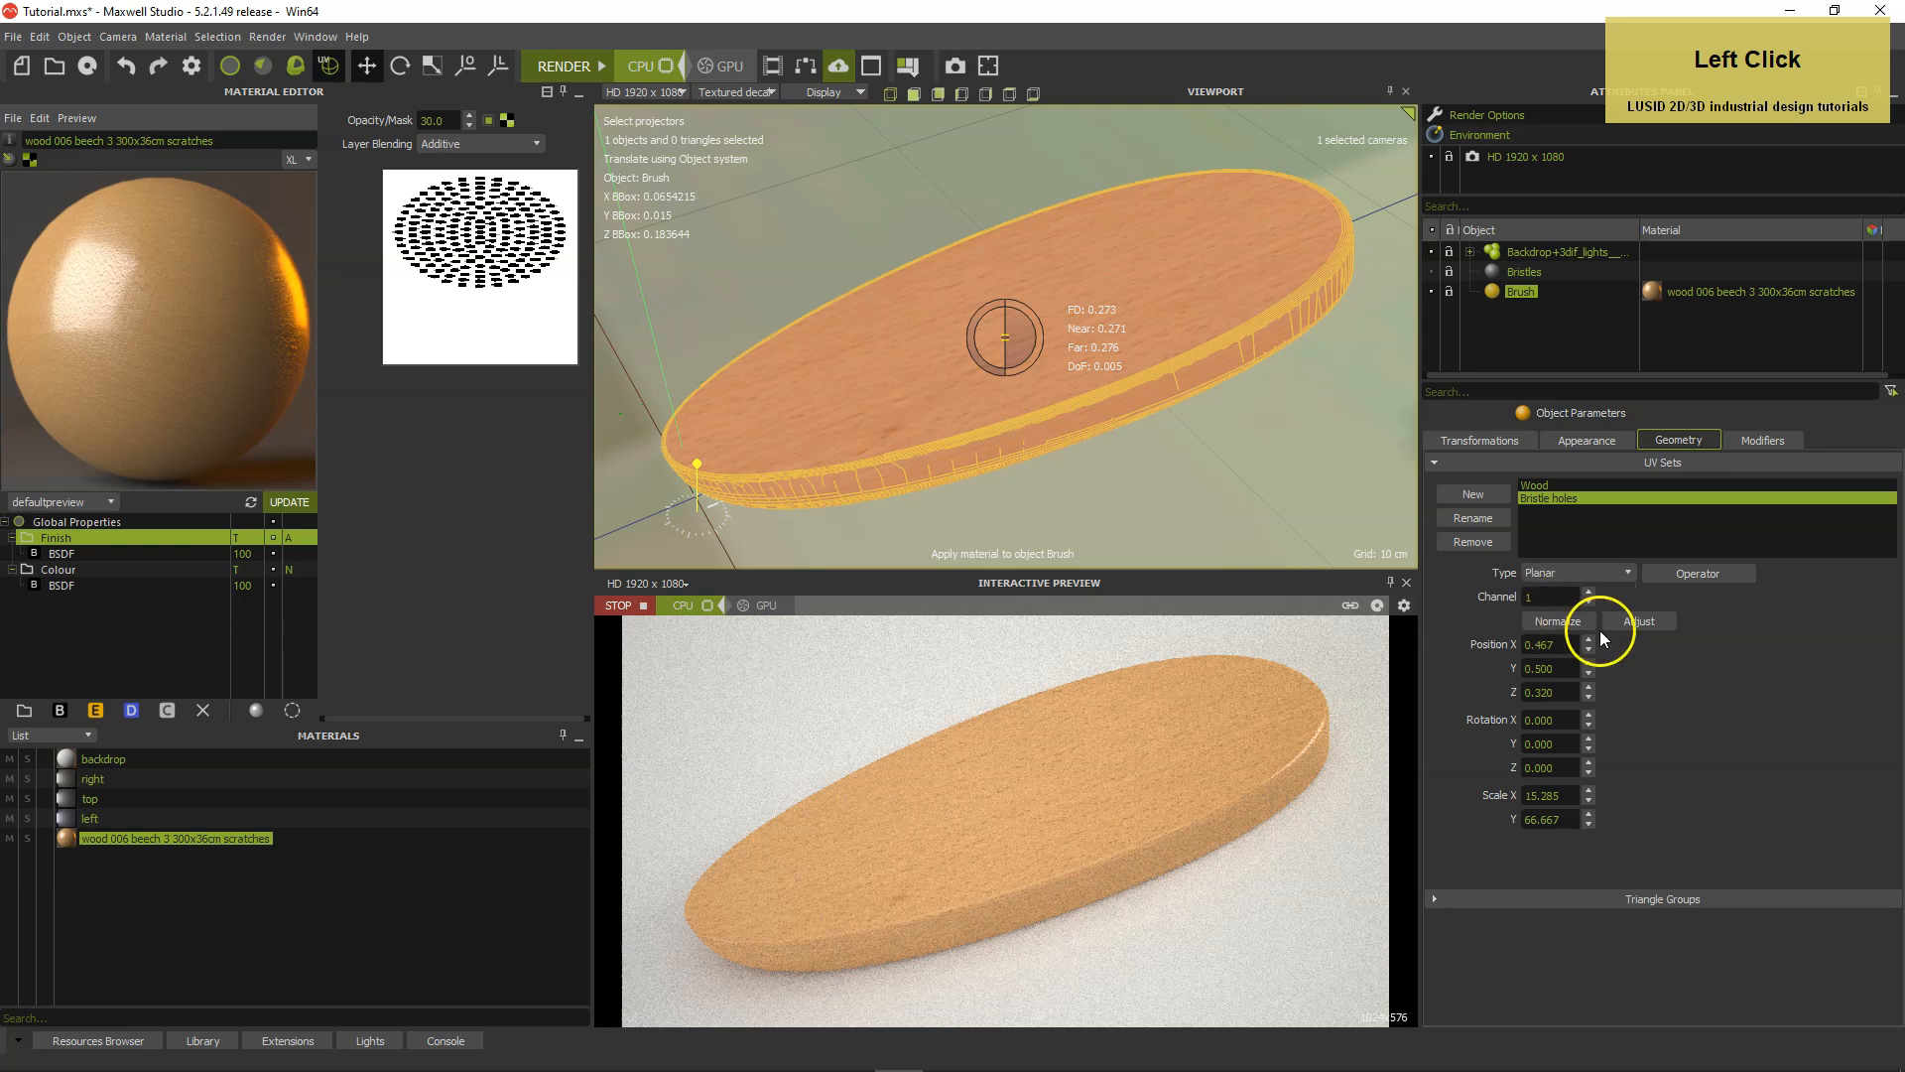
left_click(1639, 621)
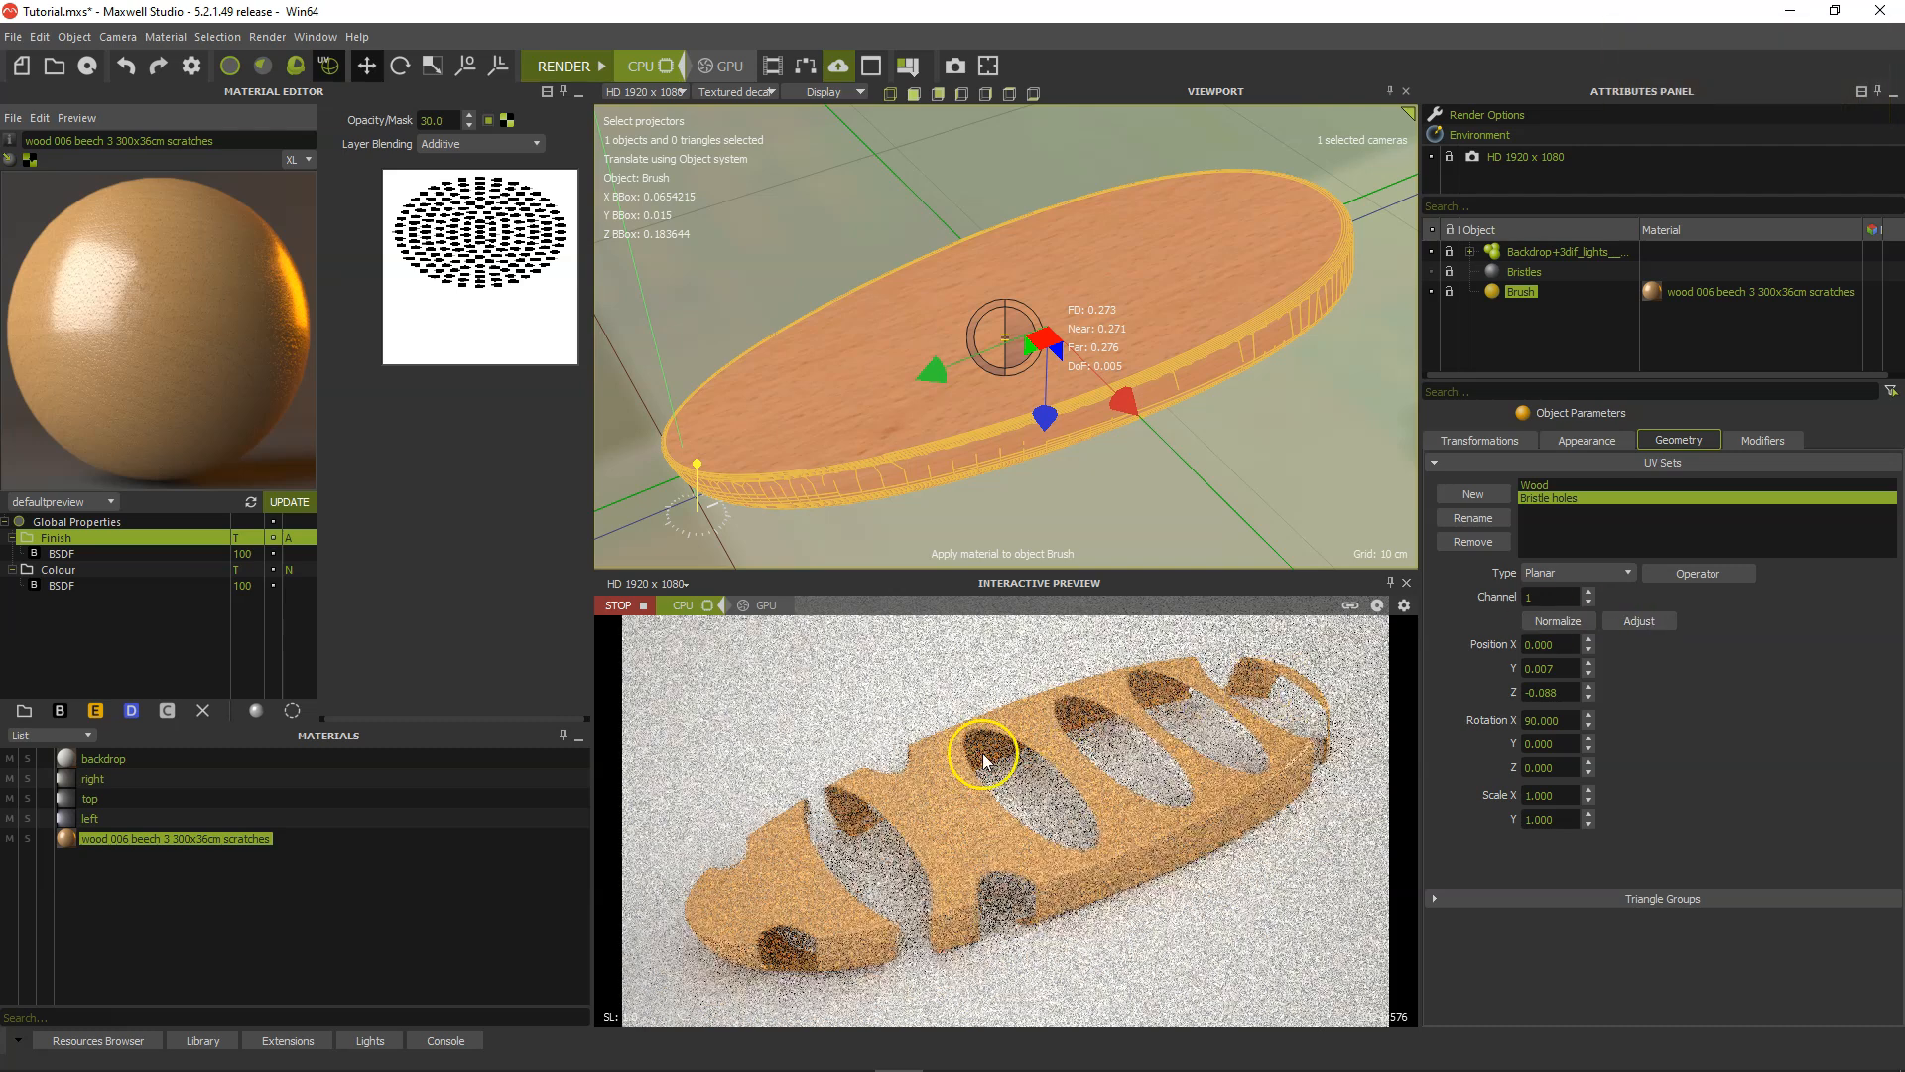
Set the Bristle holes projection scale to X 0.066 and Y 0.184.
left_click_drag(1558, 794, 1489, 793)
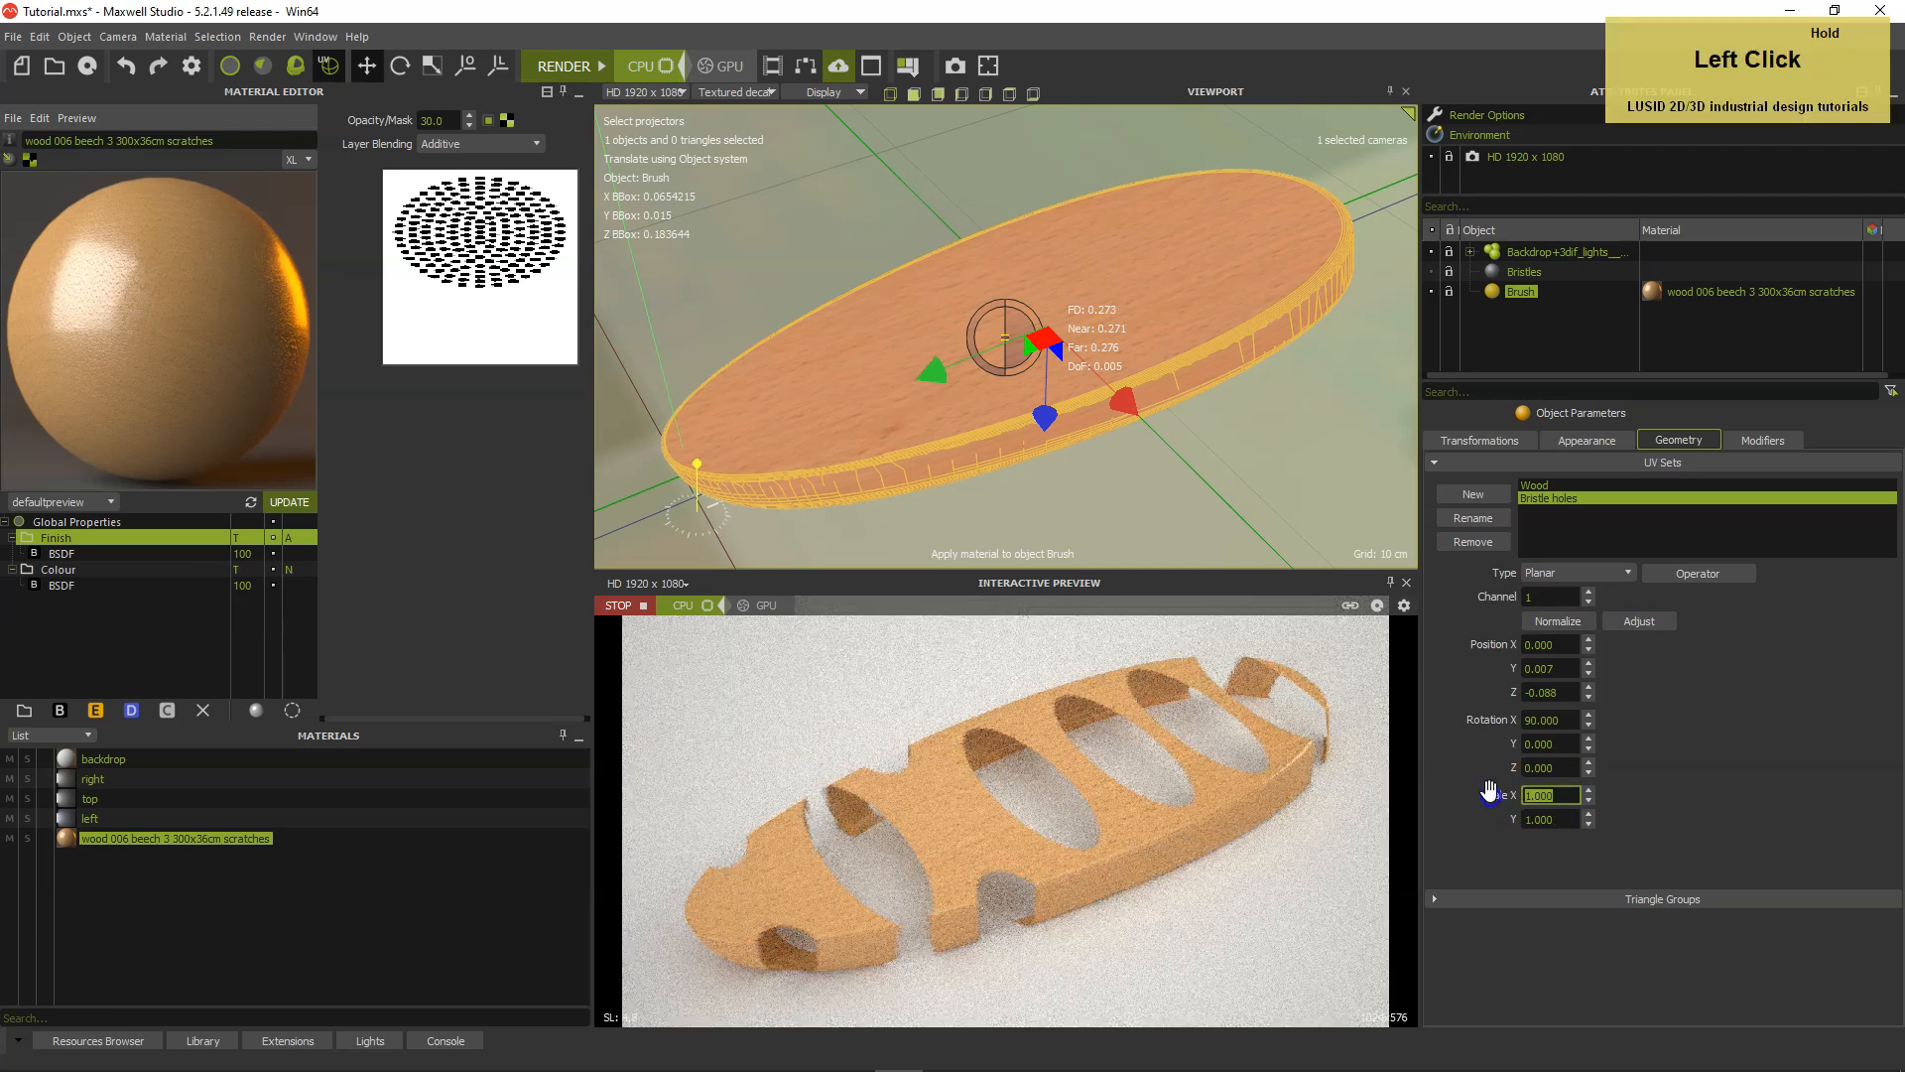
type("0.066")
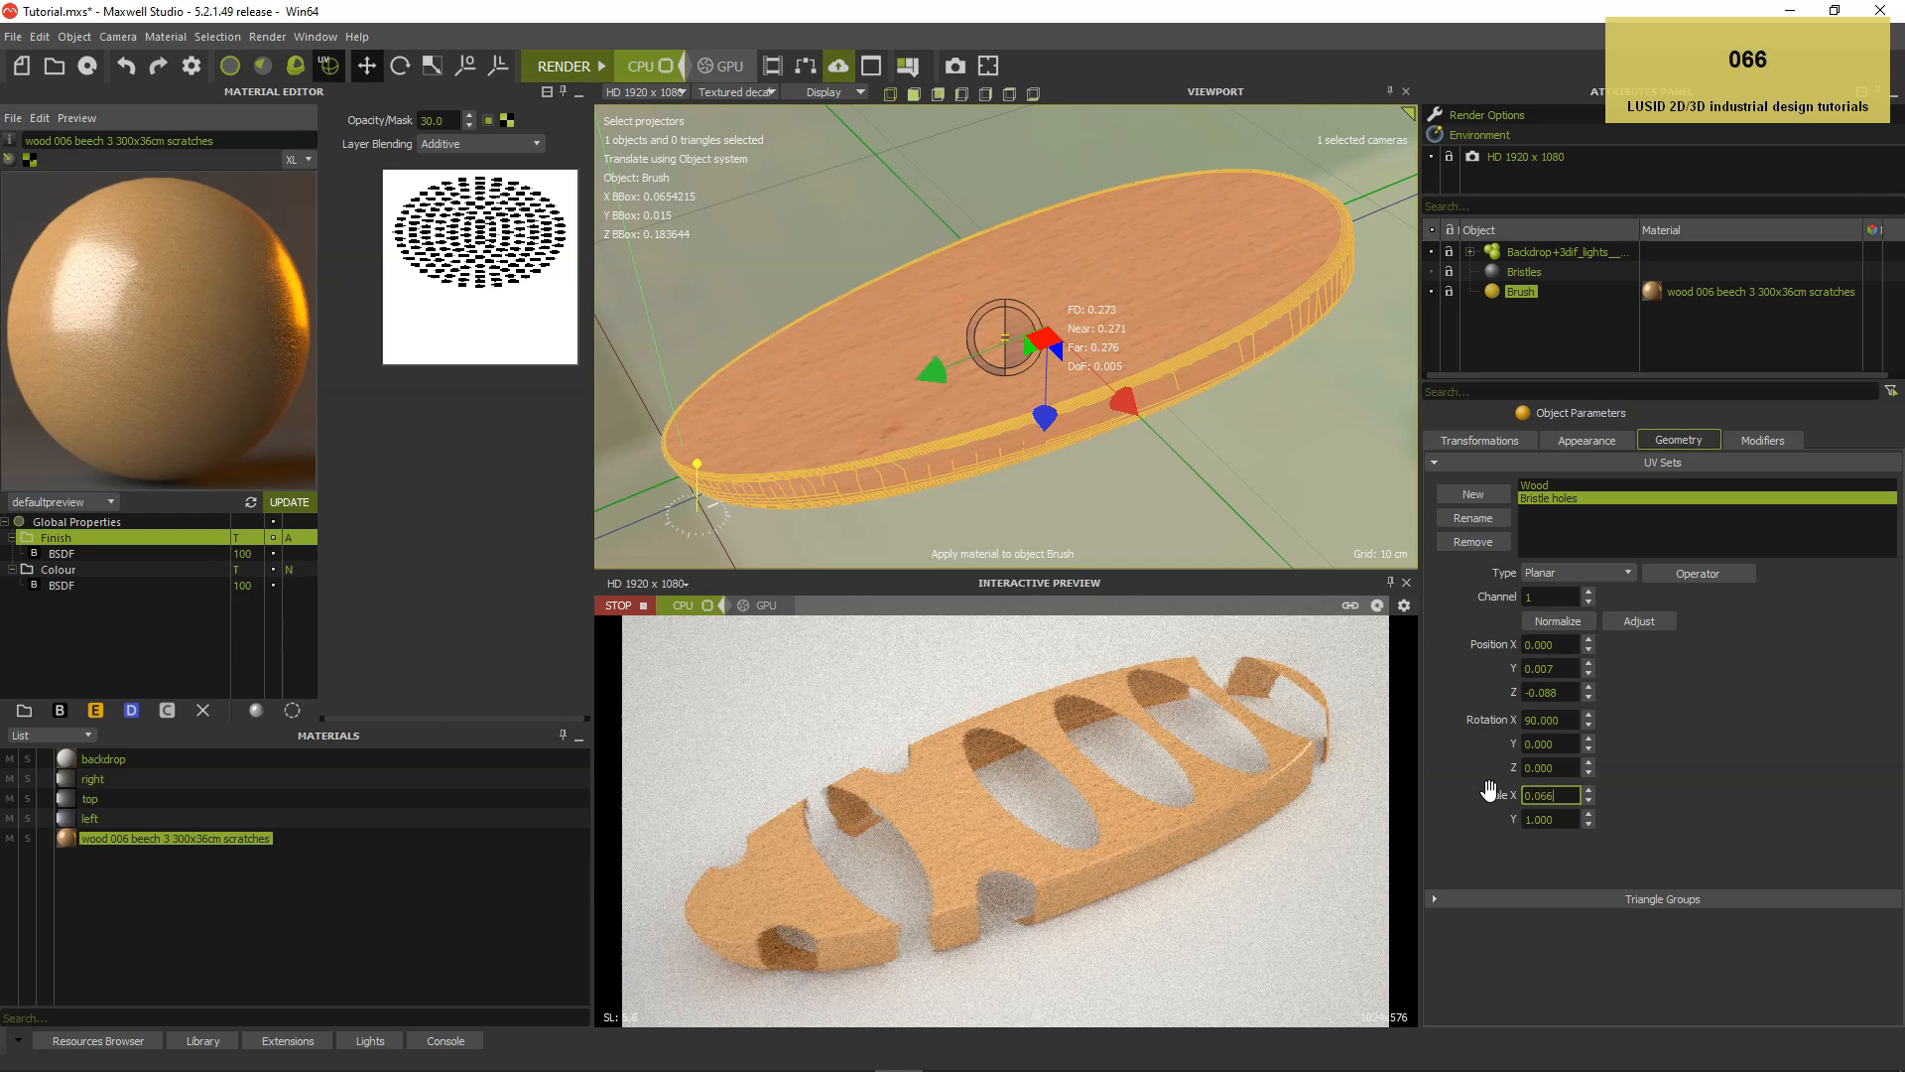
key("Tab")
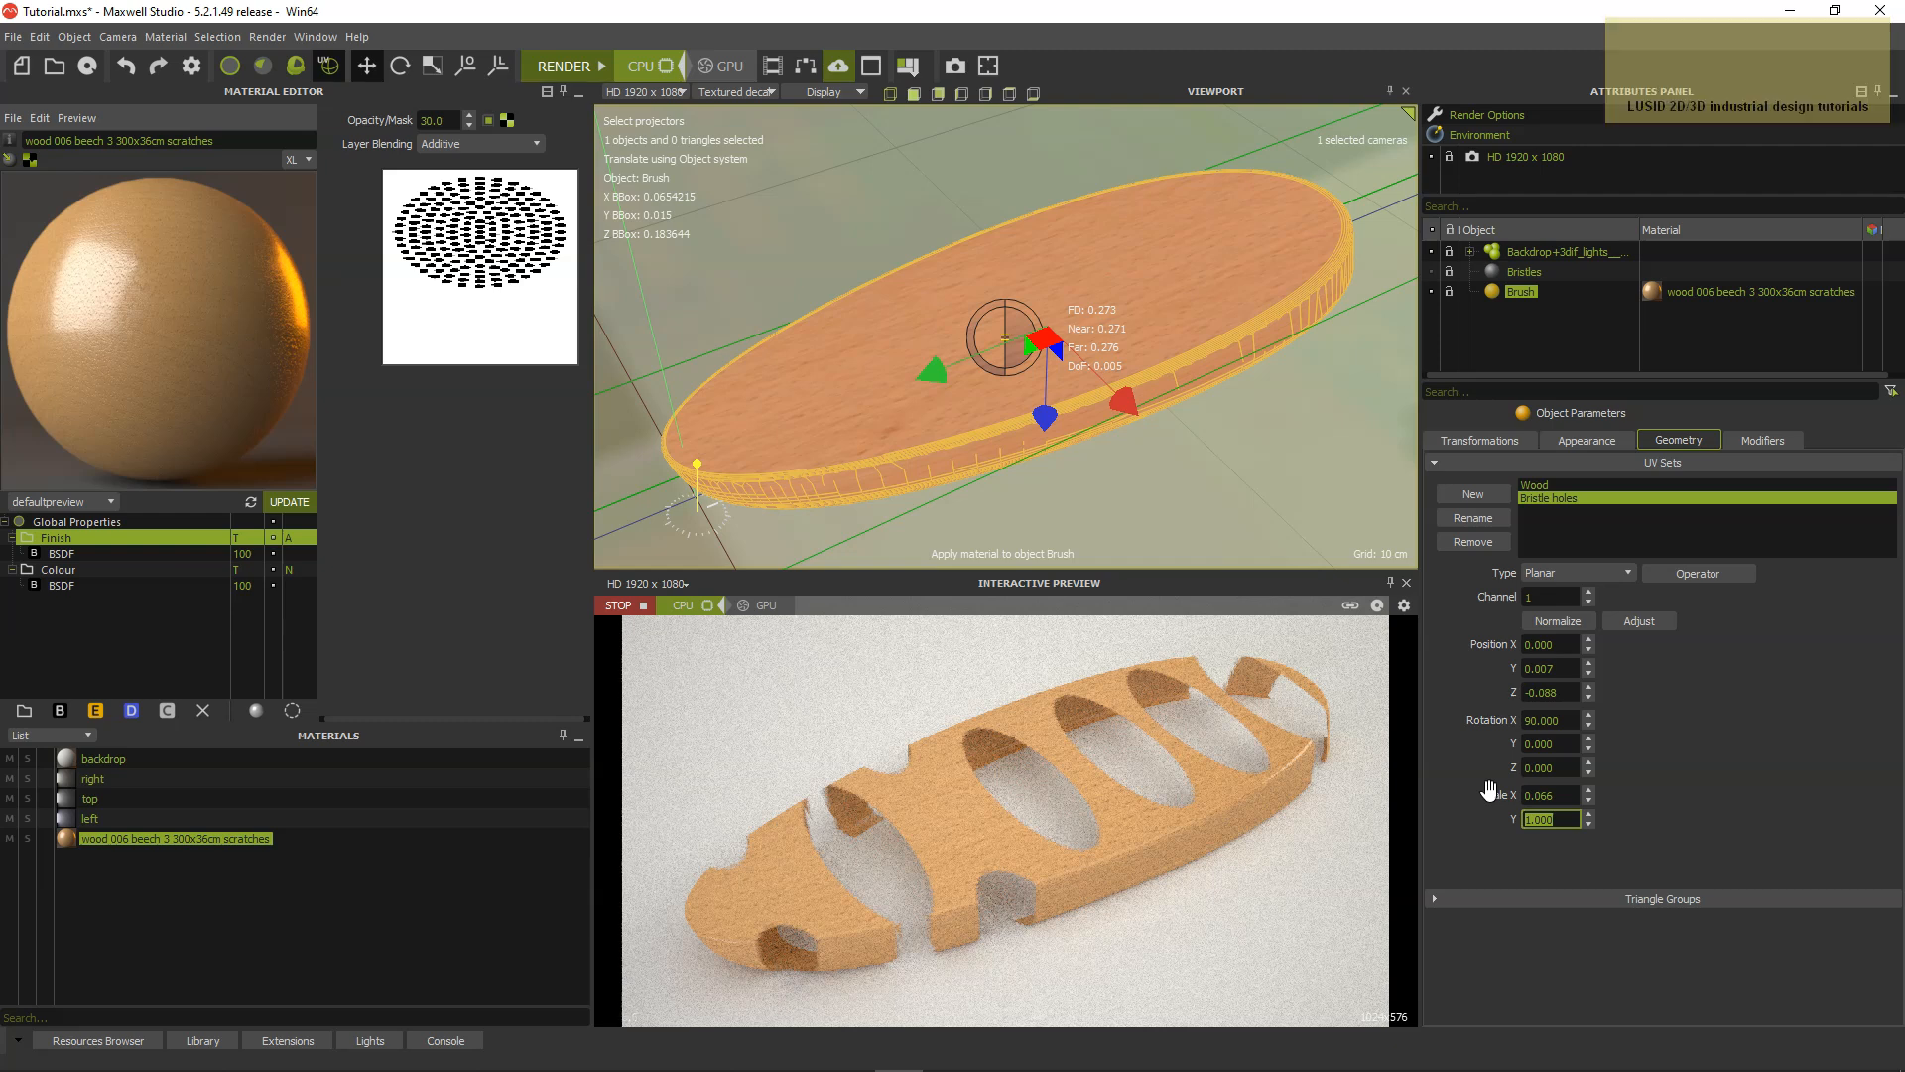
type("0.18")
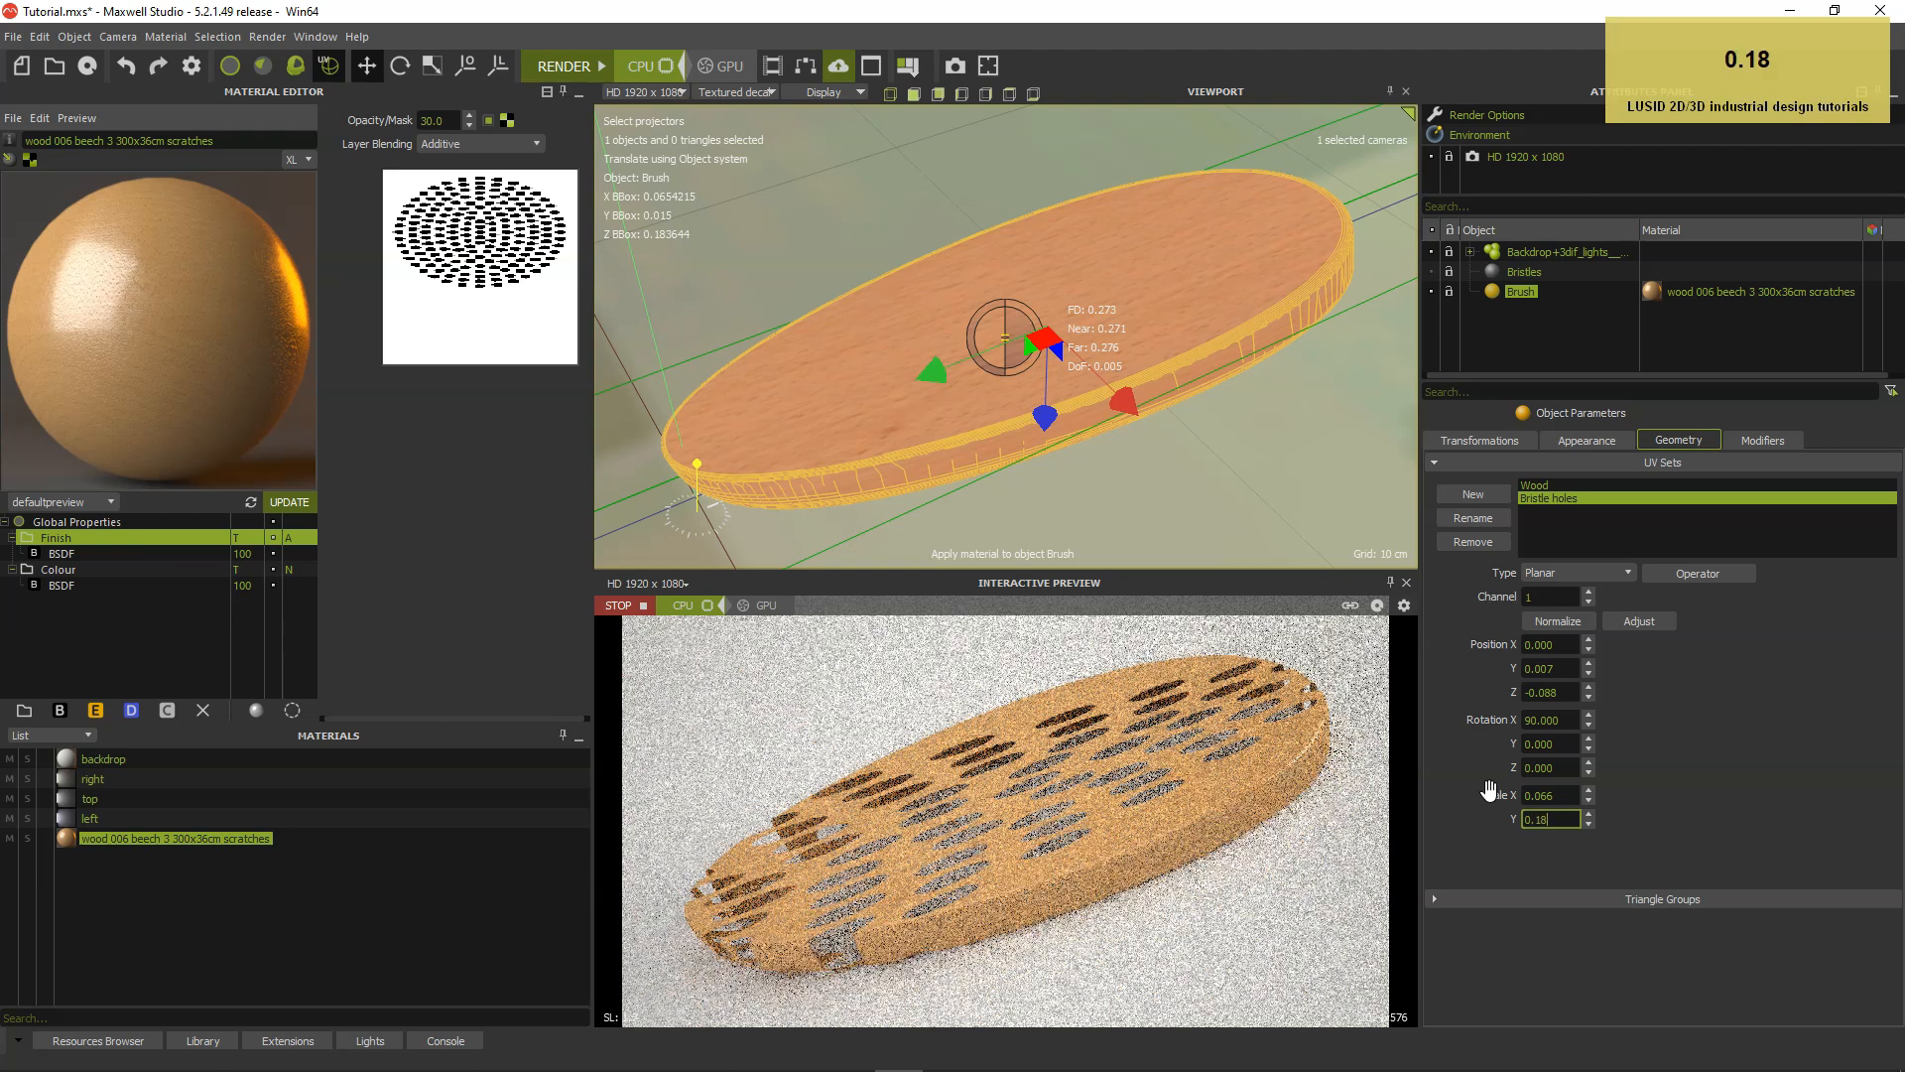
type("4")
key("Return")
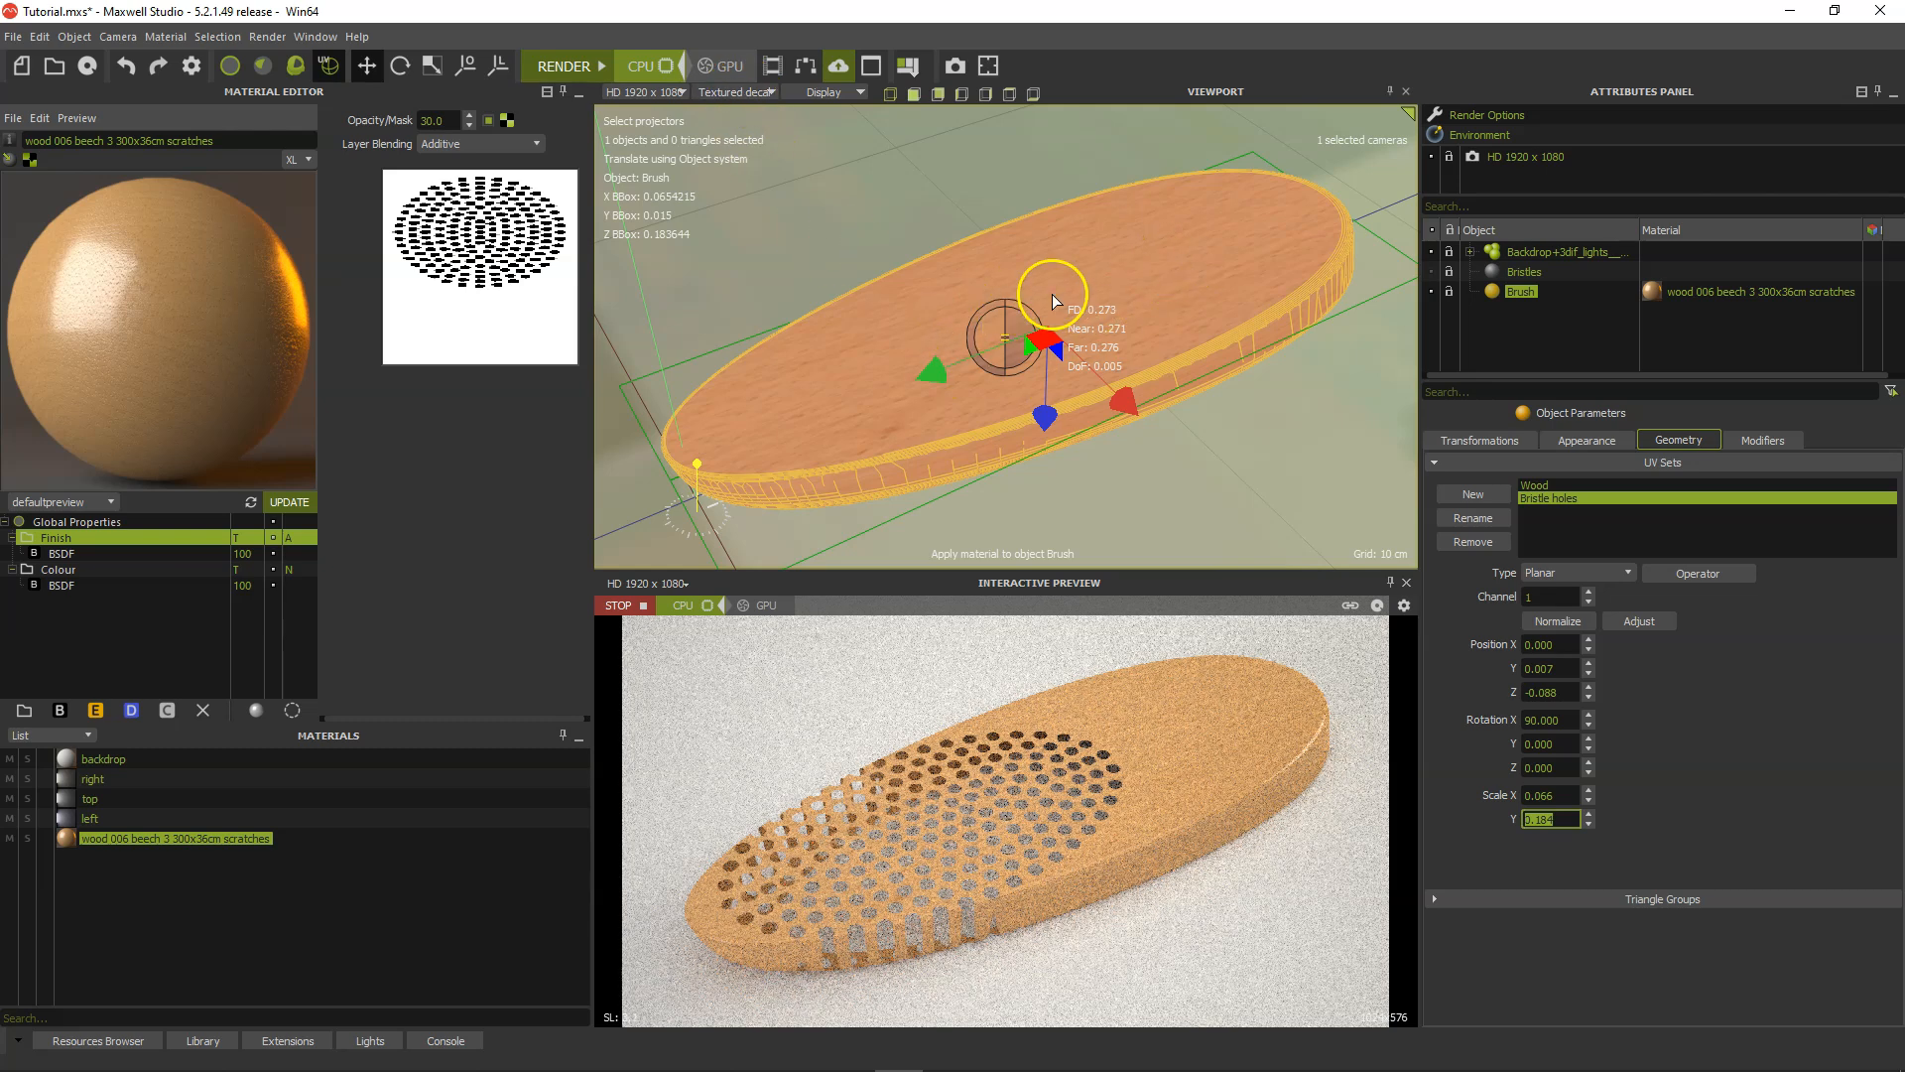
Show a bristle holes mask texture on the brush and move its projection to the brush's far end, at about Z -0.152.
left_click(30, 158)
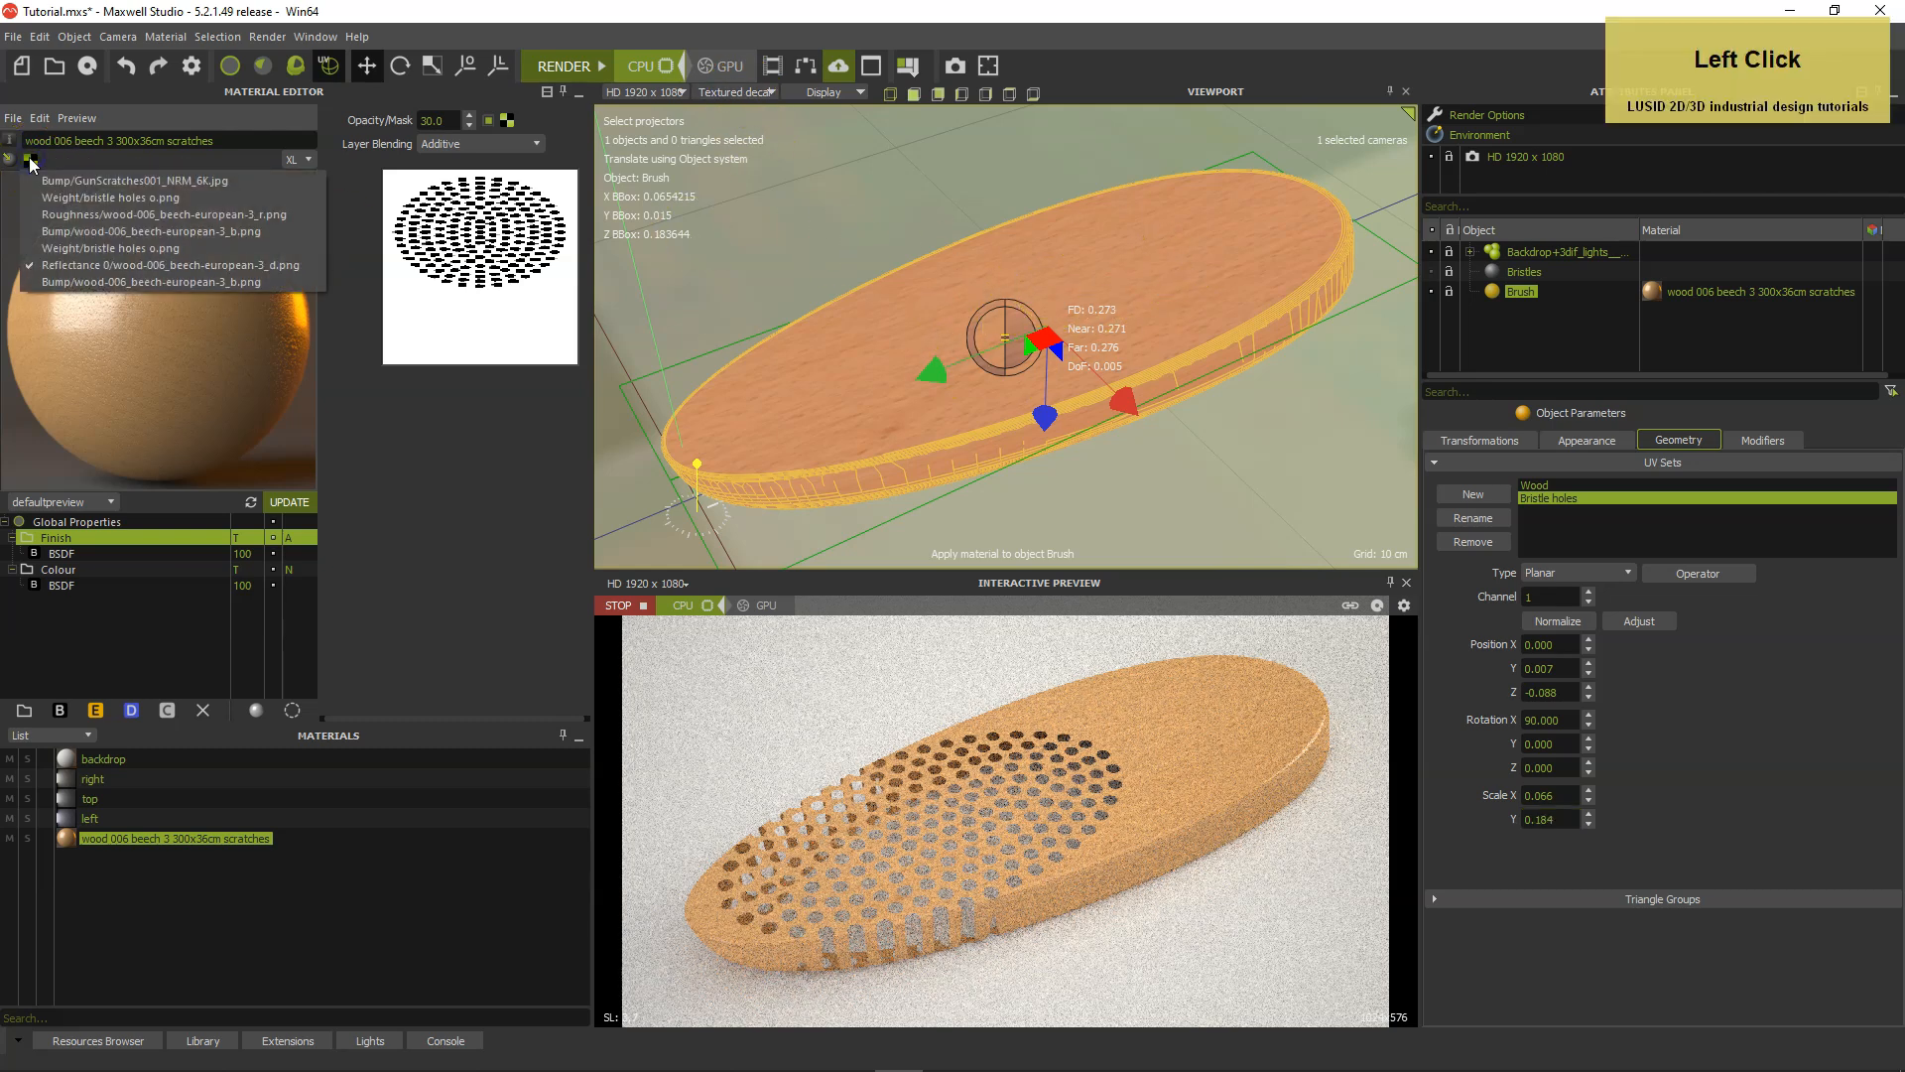
left_click(56, 235)
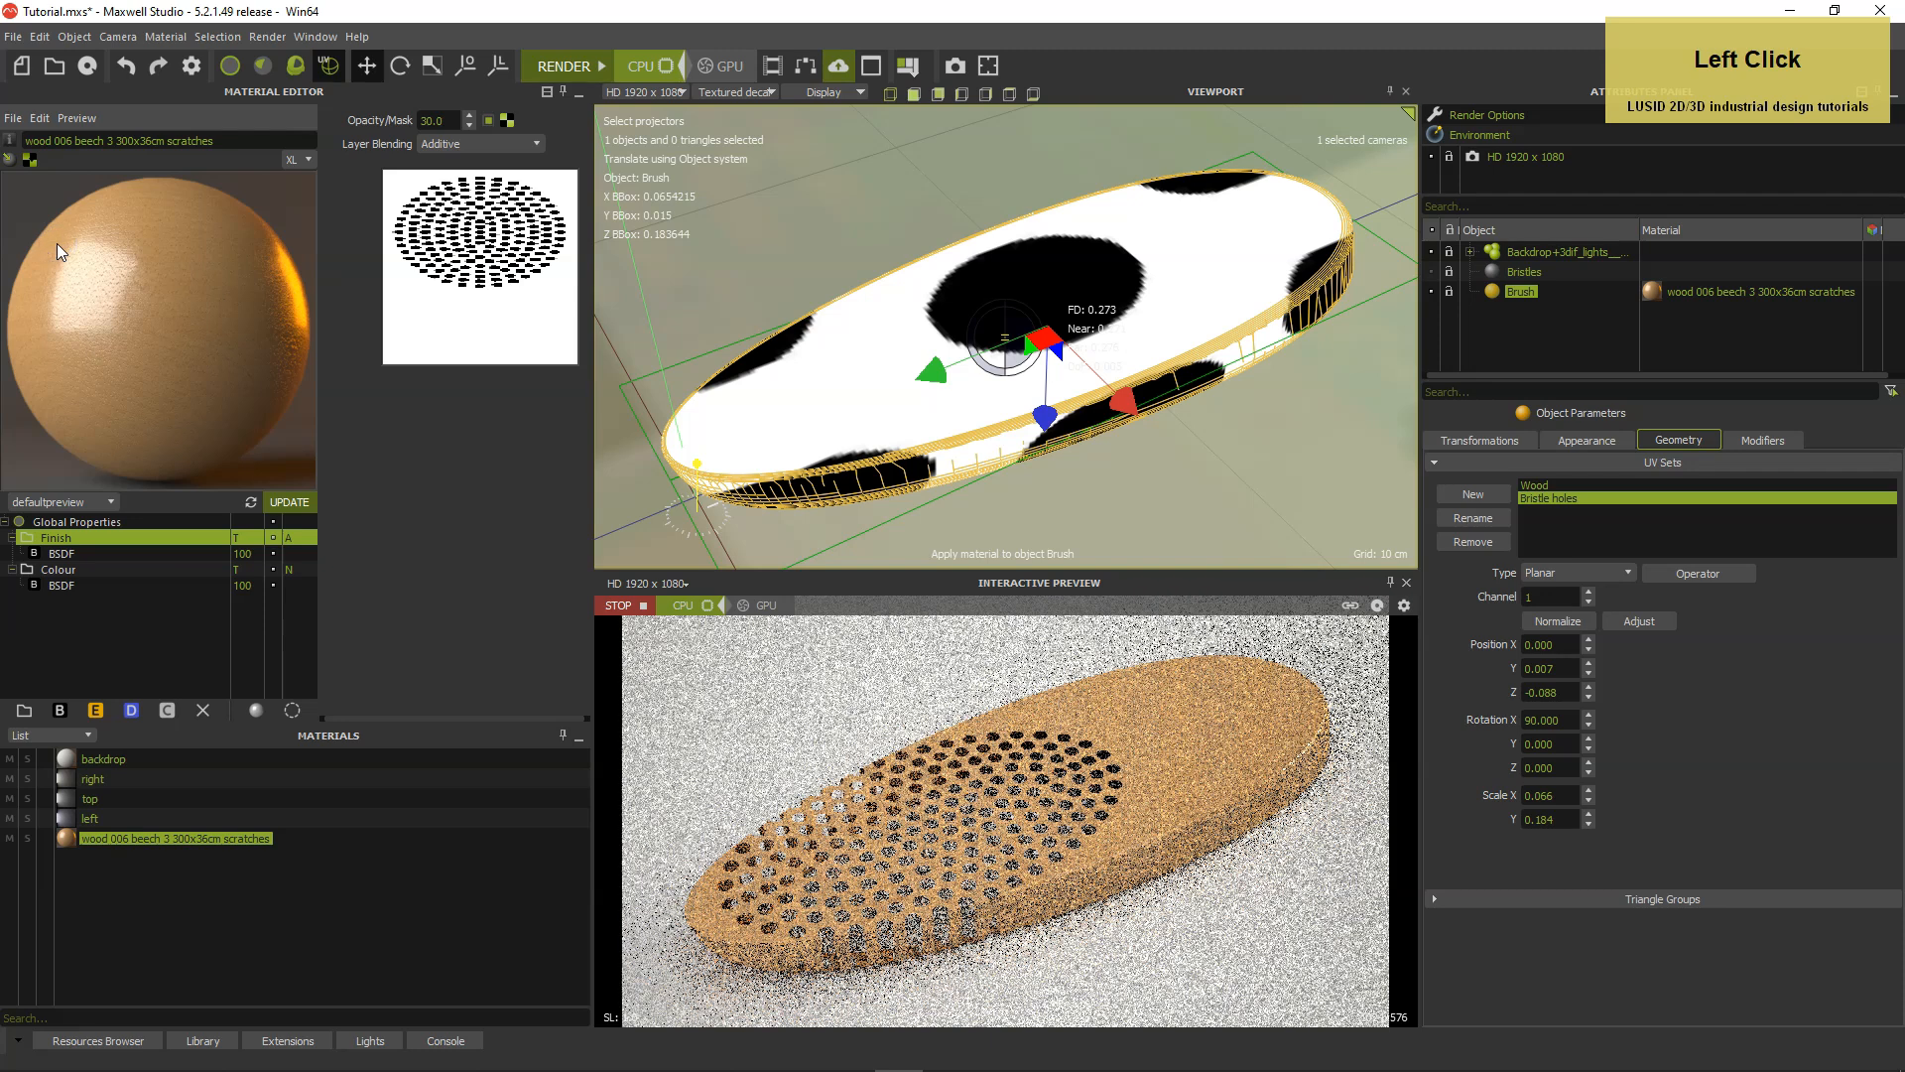
left_click(937, 377)
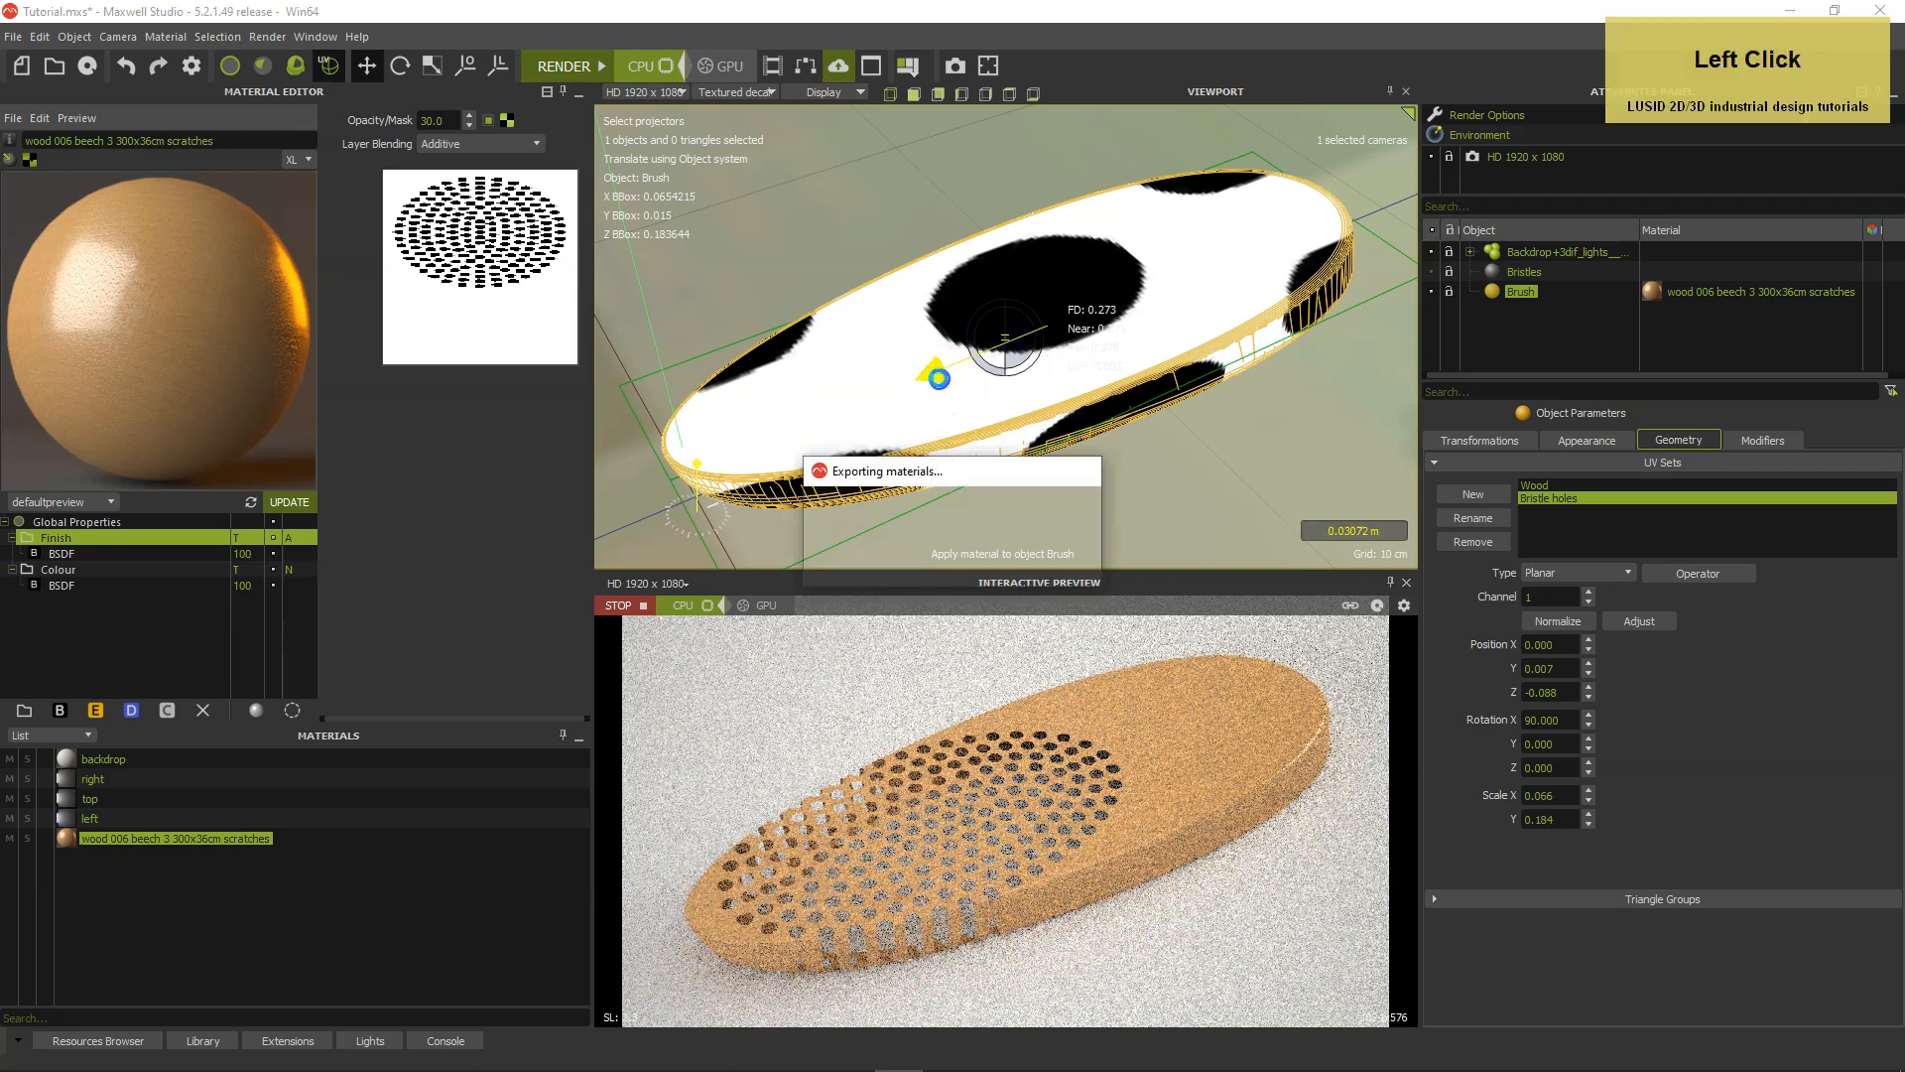
left_click_drag(943, 372, 1186, 285)
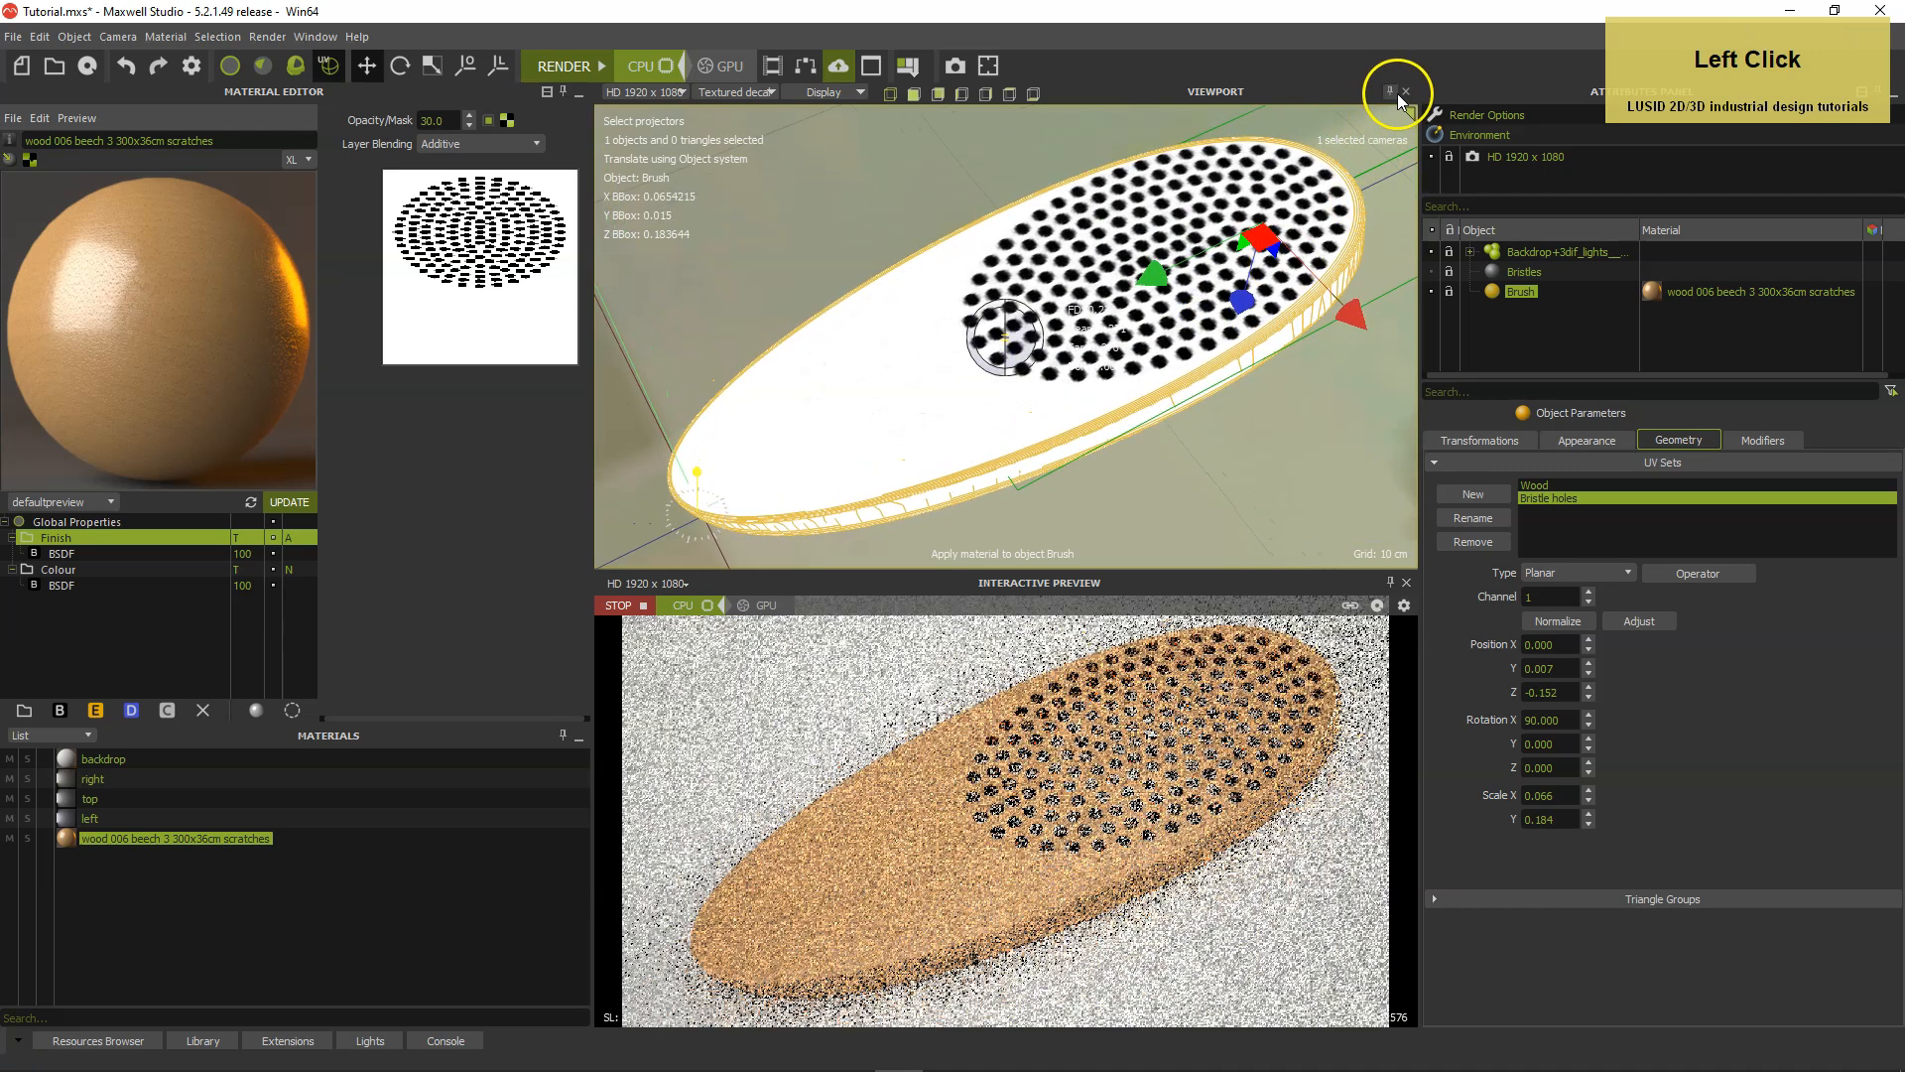
Float and enlarge the viewport, nudge the Bristle holes projection to about Z -0.153, and dock the viewport again.
left_click(1392, 91)
left_click_drag(1344, 93, 1090, 125)
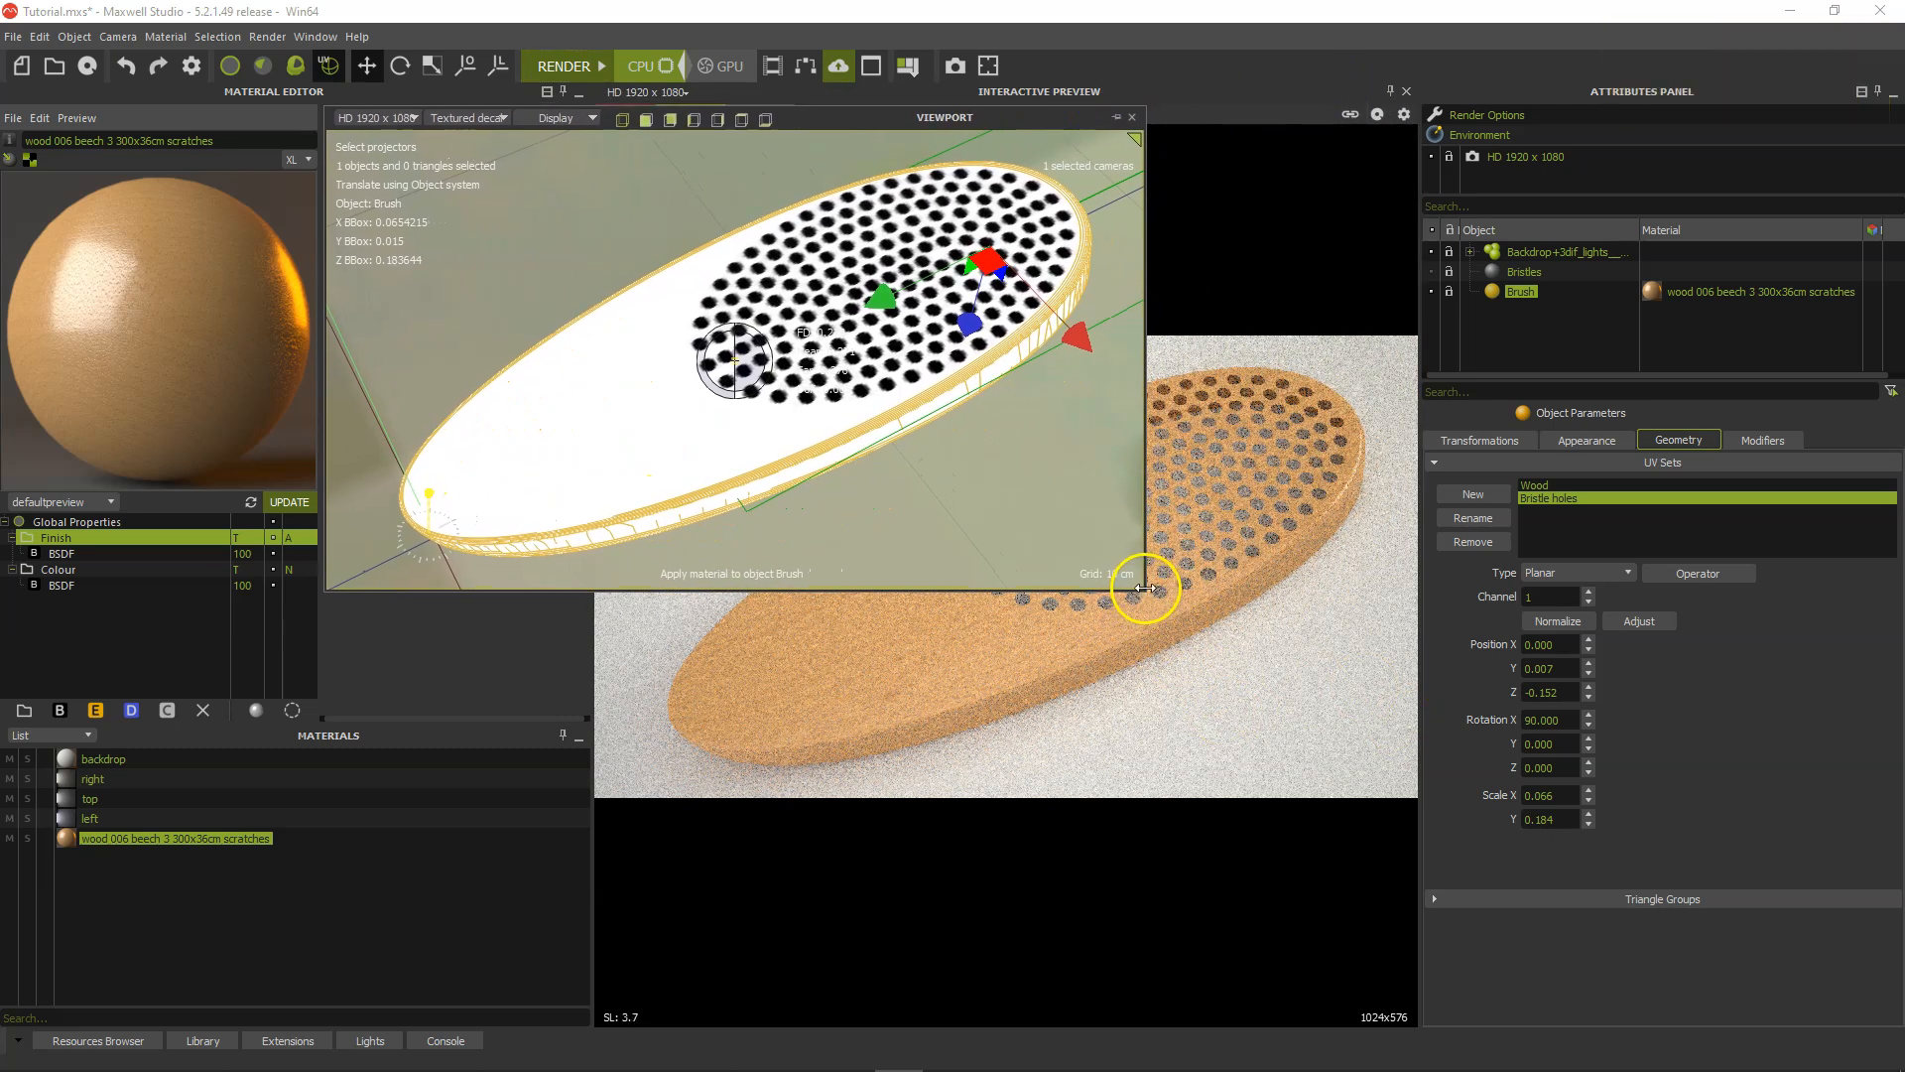
left_click_drag(1145, 590, 1537, 905)
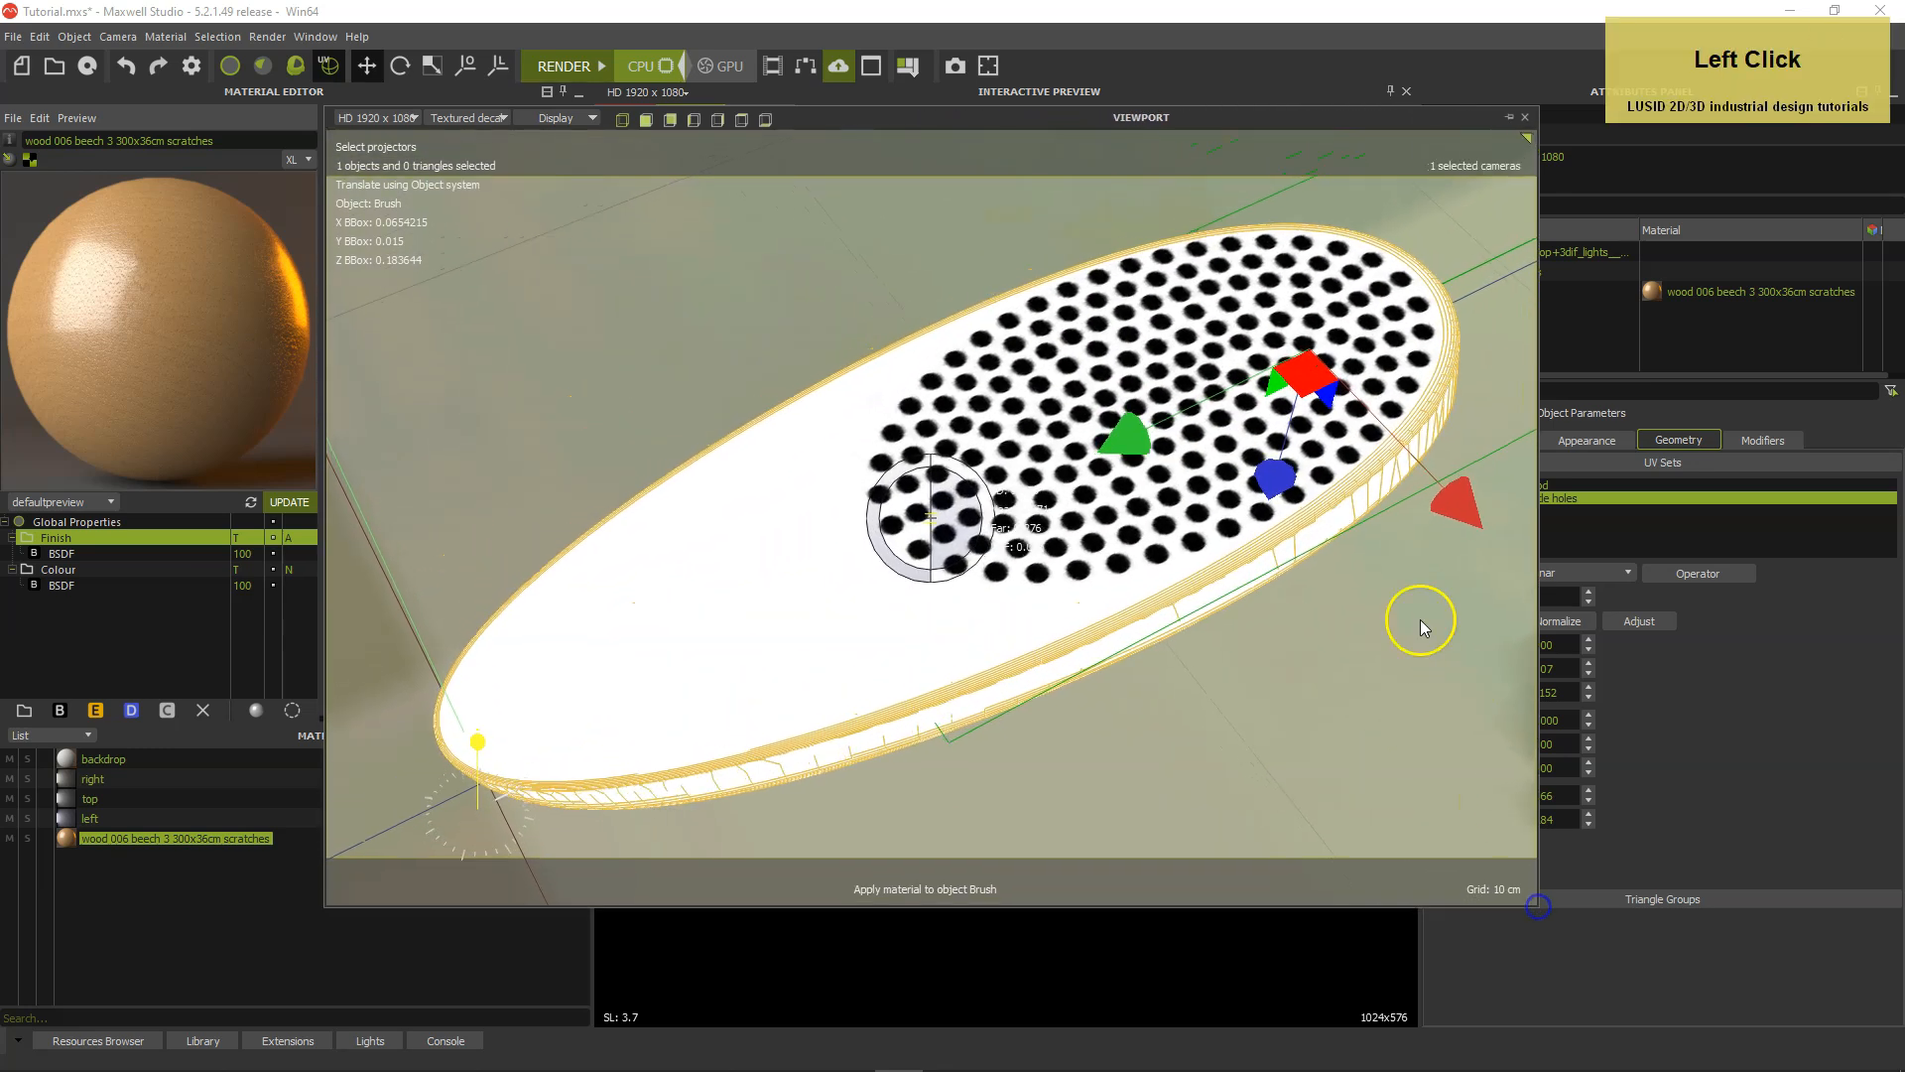
scroll(1361, 551, "up", 2)
left_click_drag(1346, 634, 1419, 645, "alt")
middle_click_drag(1419, 639, 1297, 646)
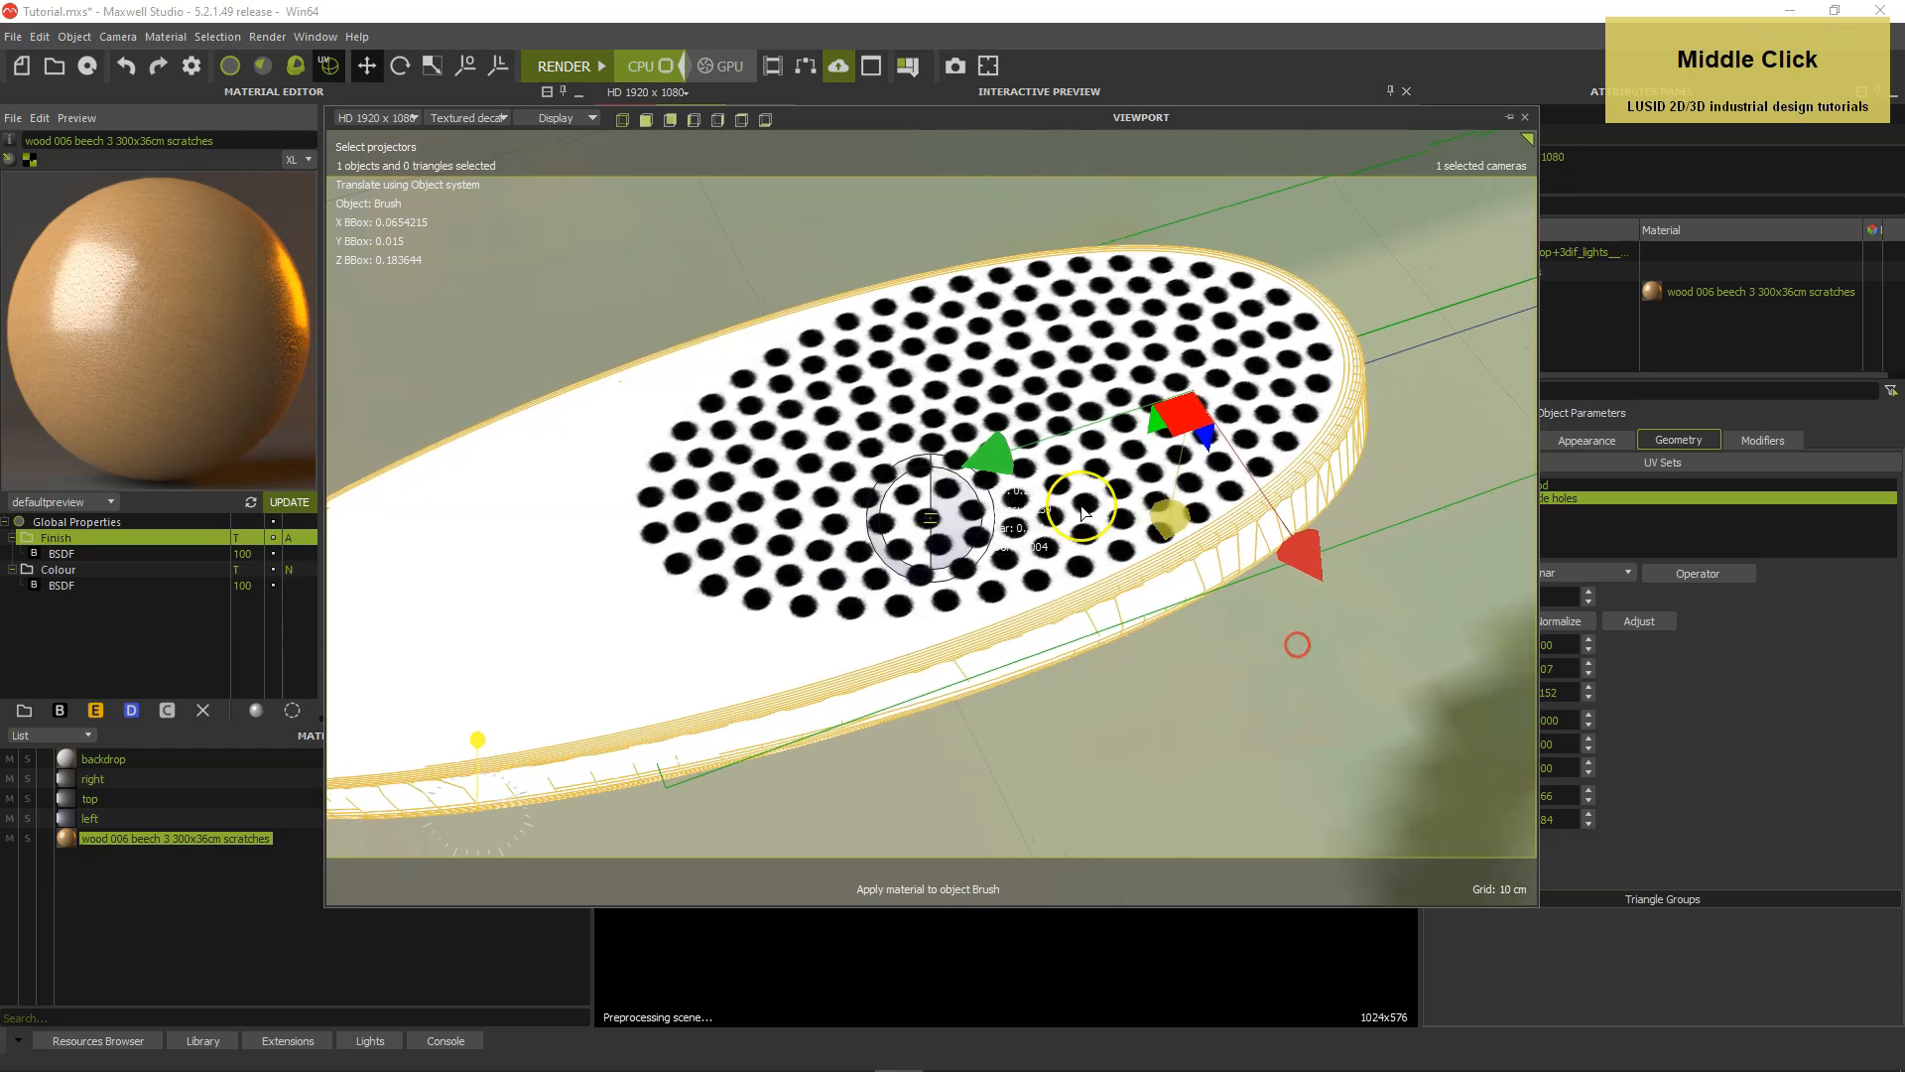
left_click_drag(987, 464, 998, 455)
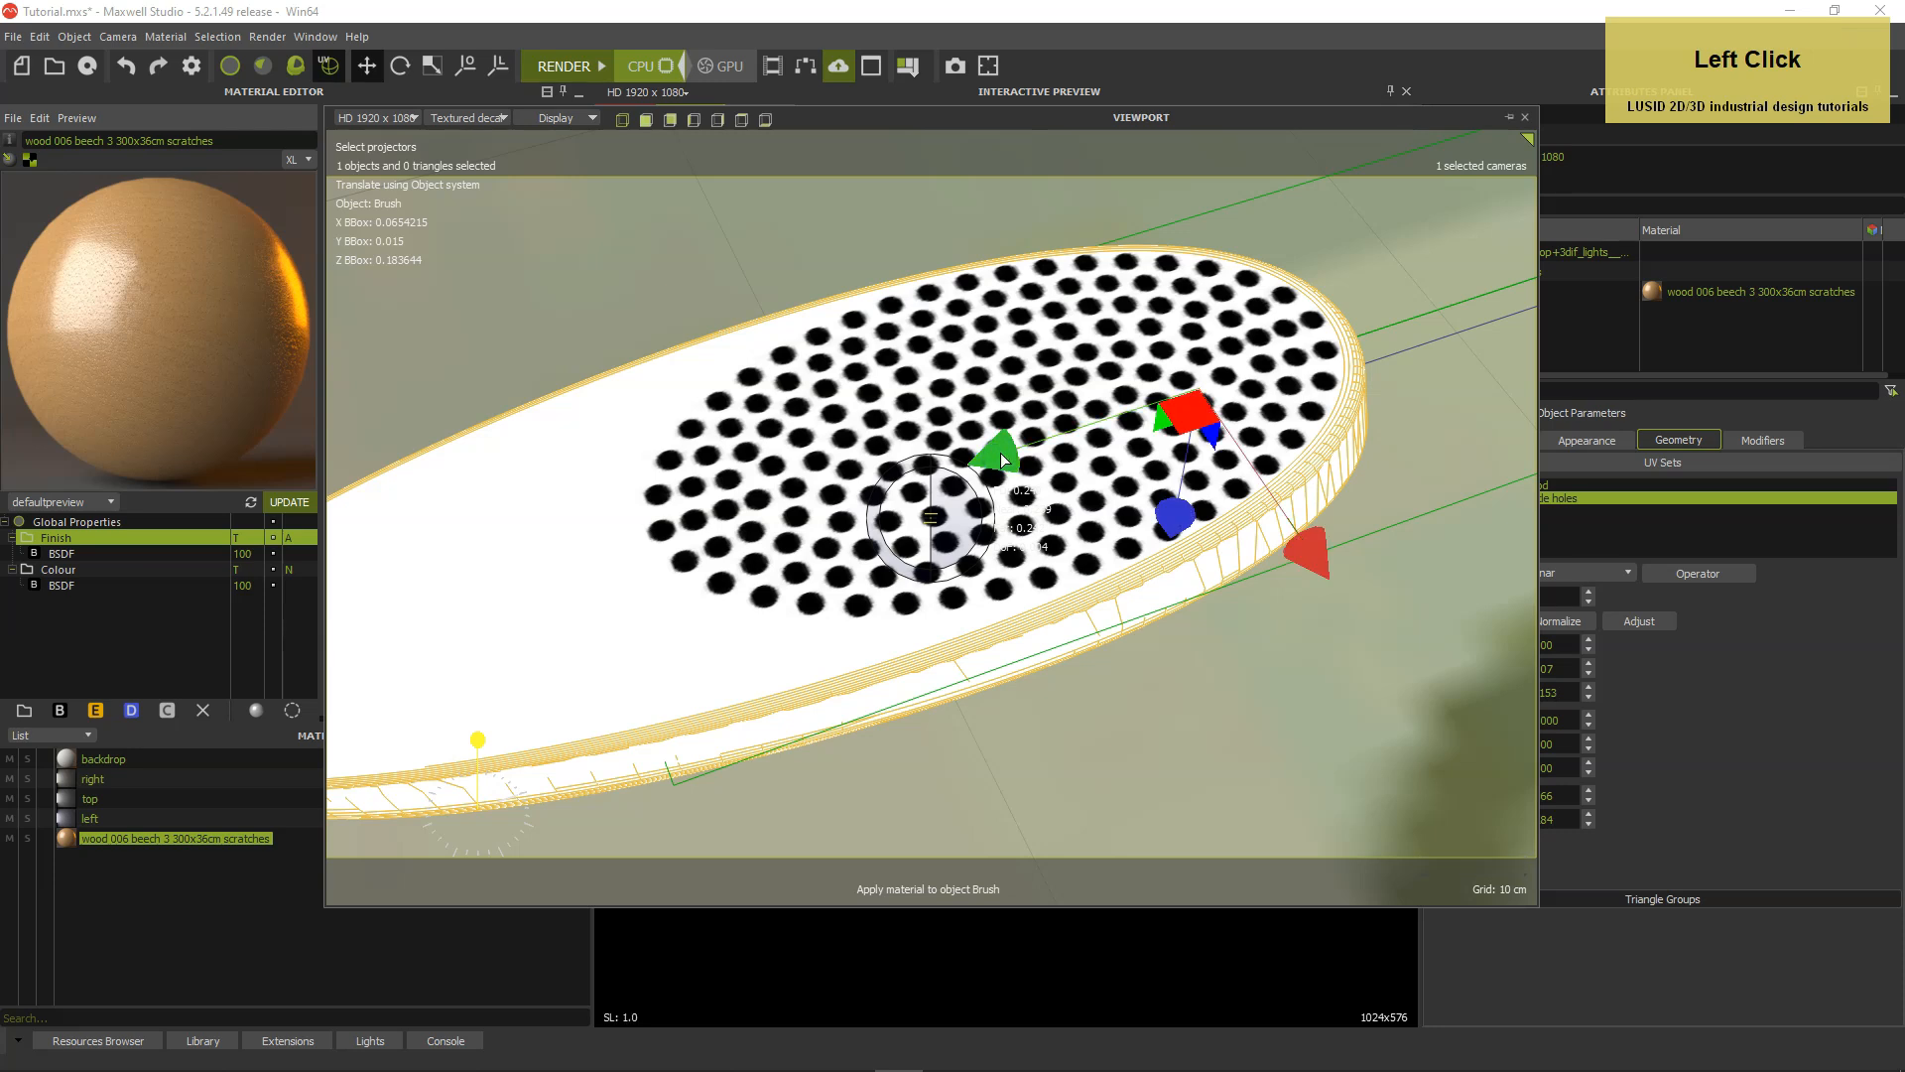
left_click(1509, 117)
left_click(1209, 291)
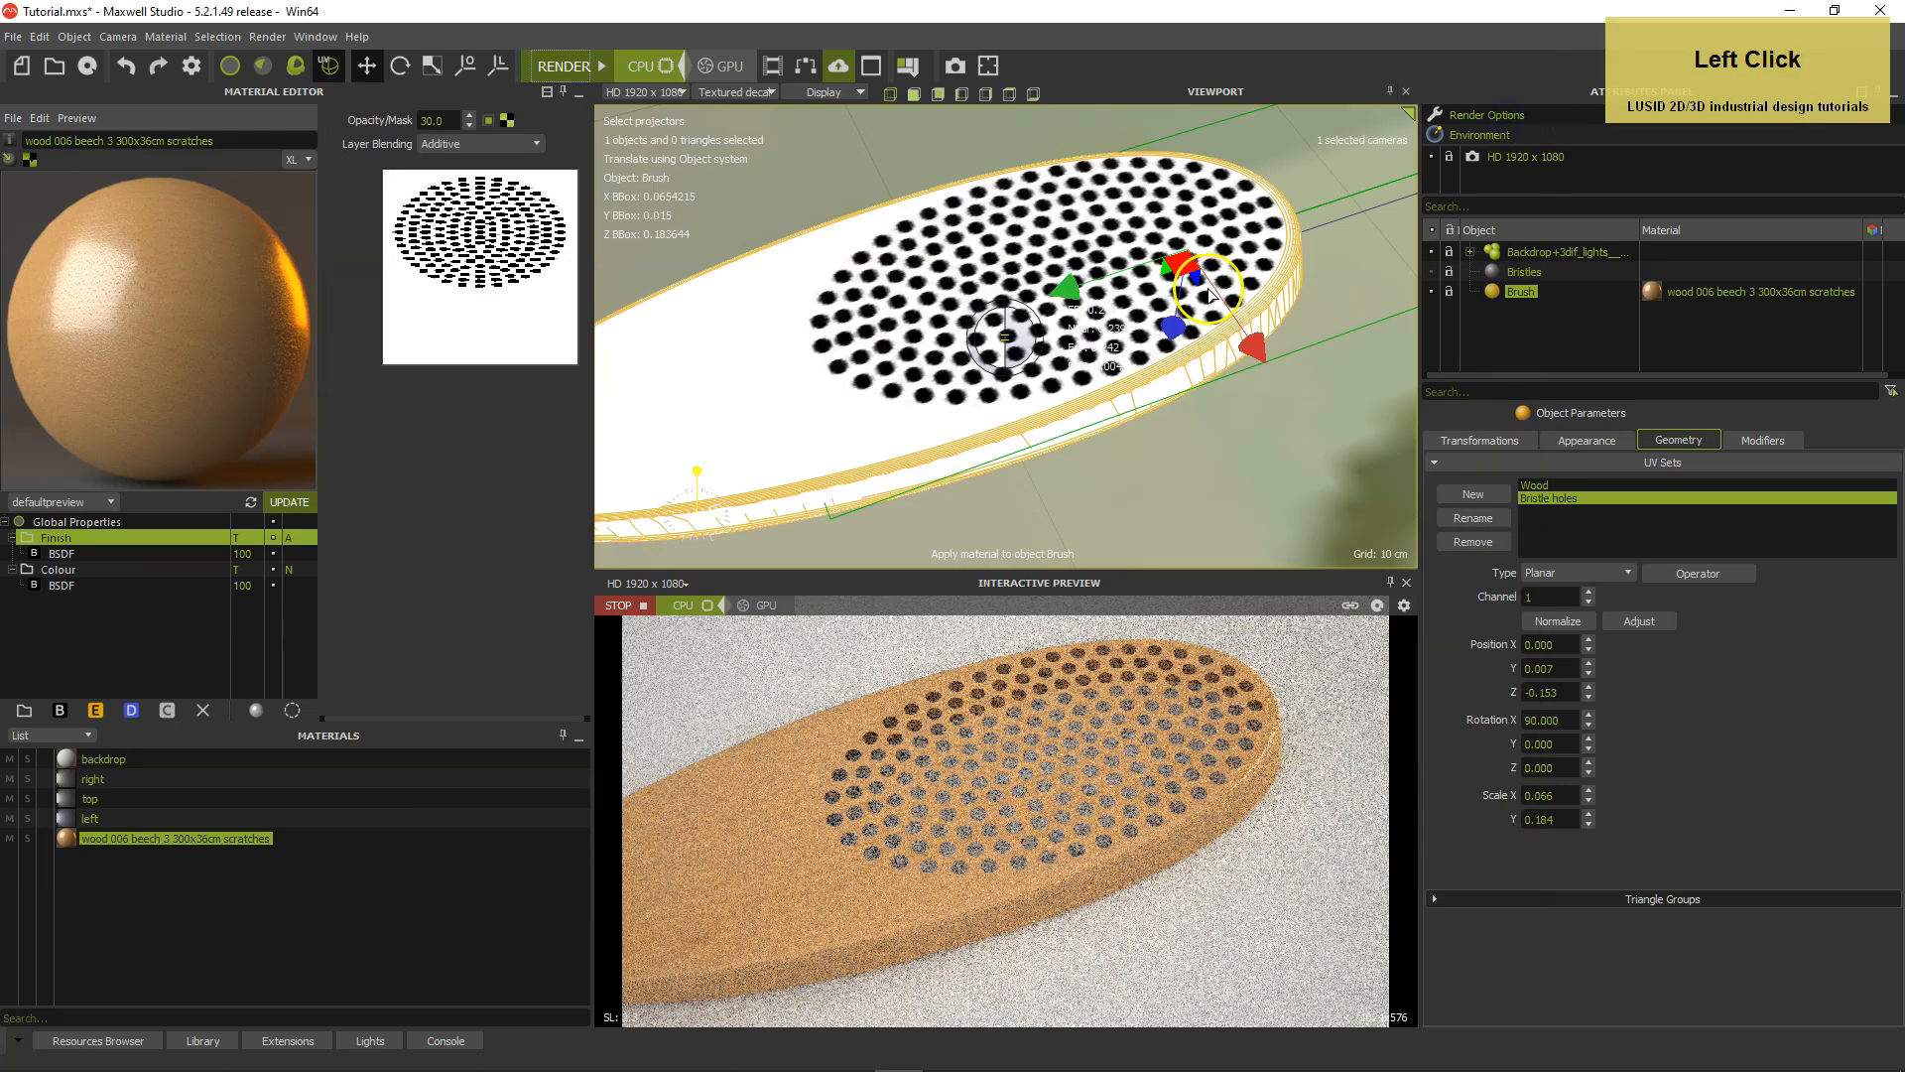
Stop the interactive preview, hide the Brush object and unhide the Bristles object.
scroll(1191, 337, "down", 2)
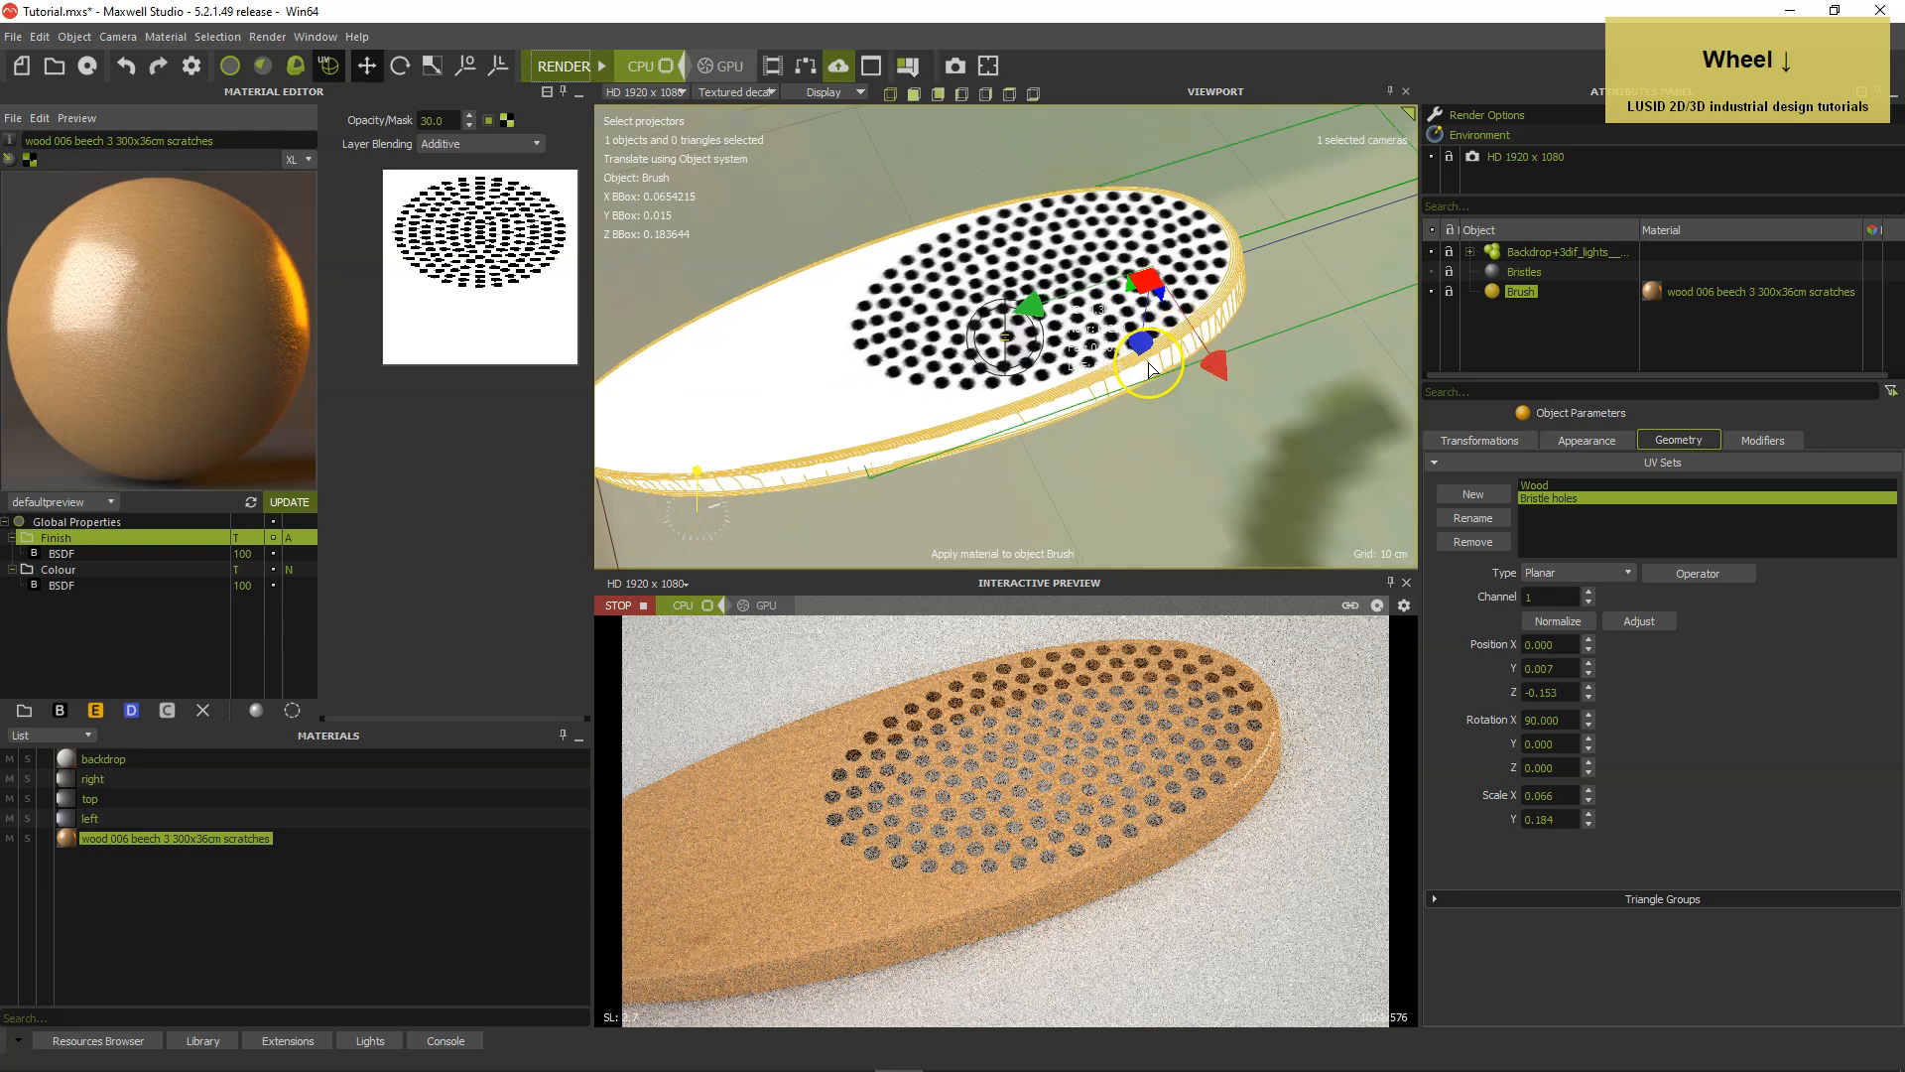
left_click_drag(1141, 358, 1029, 342, "alt")
middle_click_drag(1029, 342, 1100, 332, "alt")
left_click_drag(1099, 327, 1072, 334, "alt")
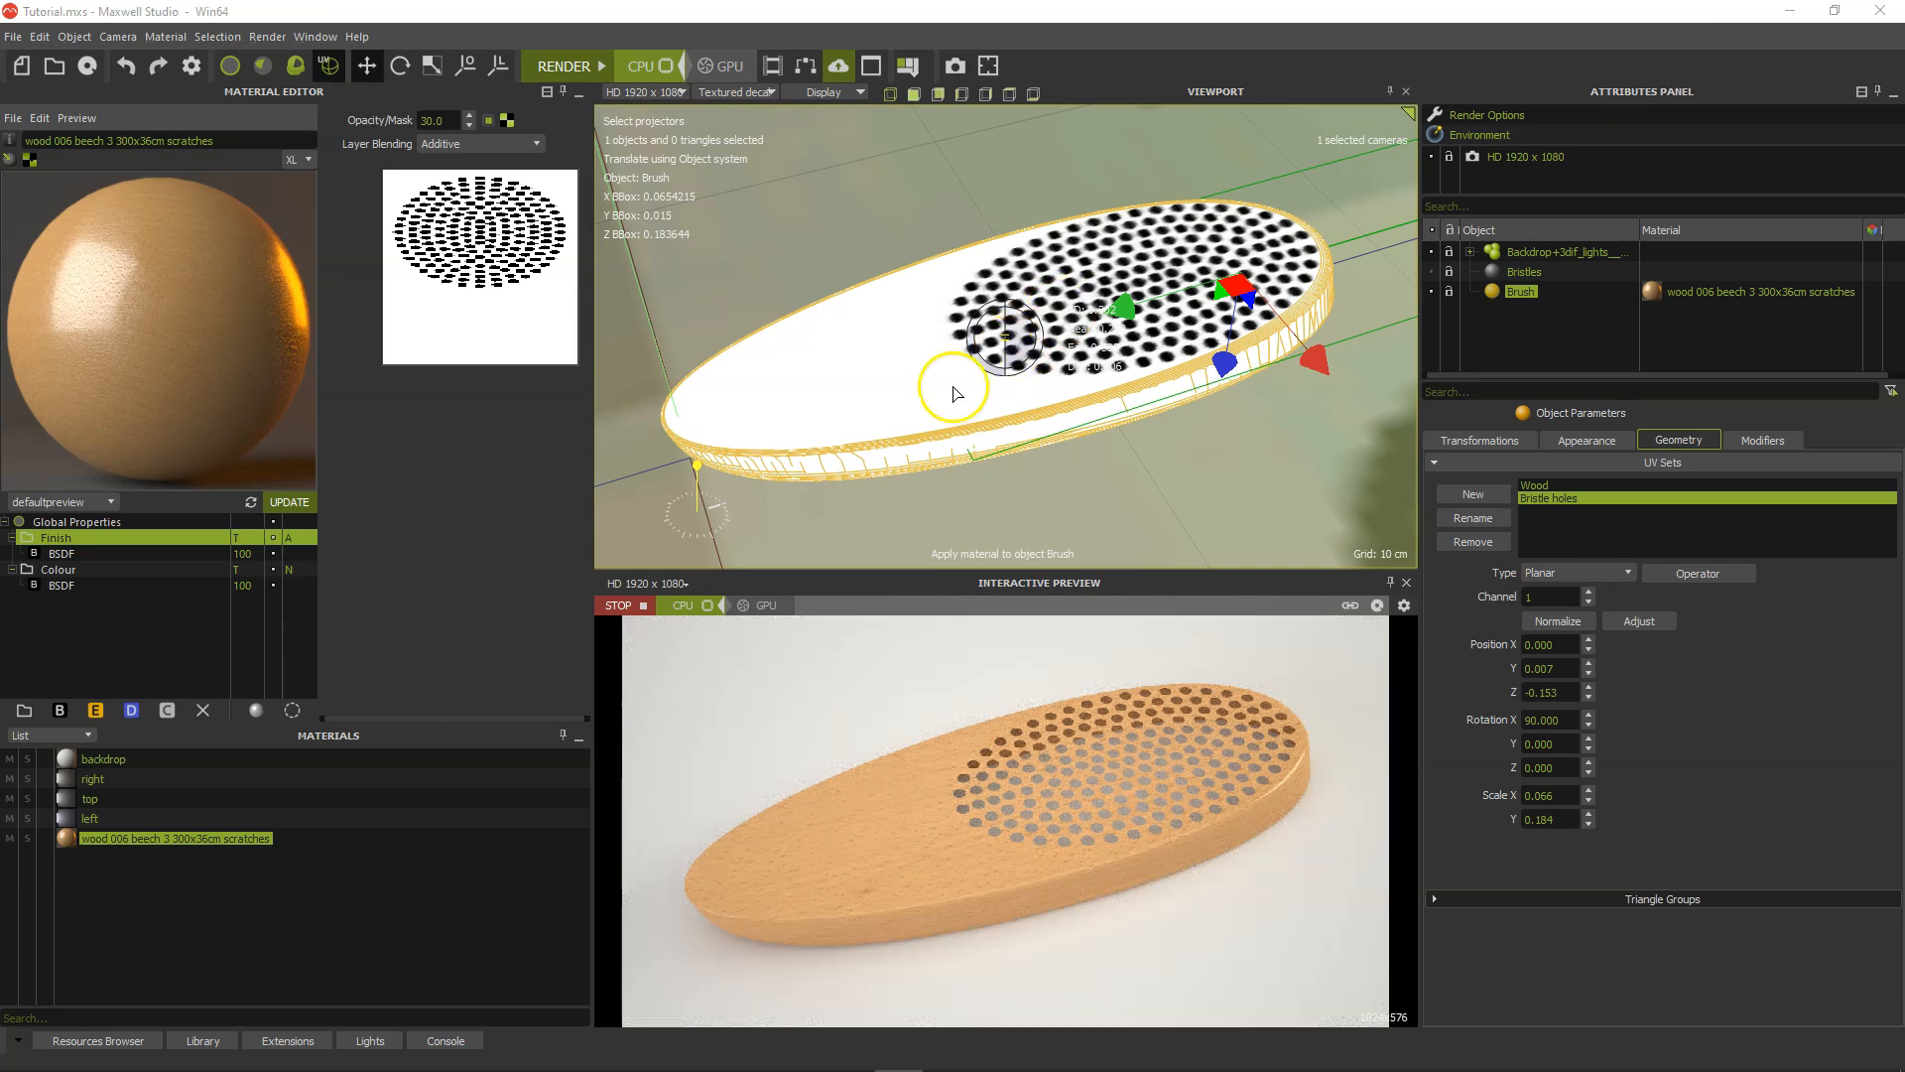
left_click(644, 606)
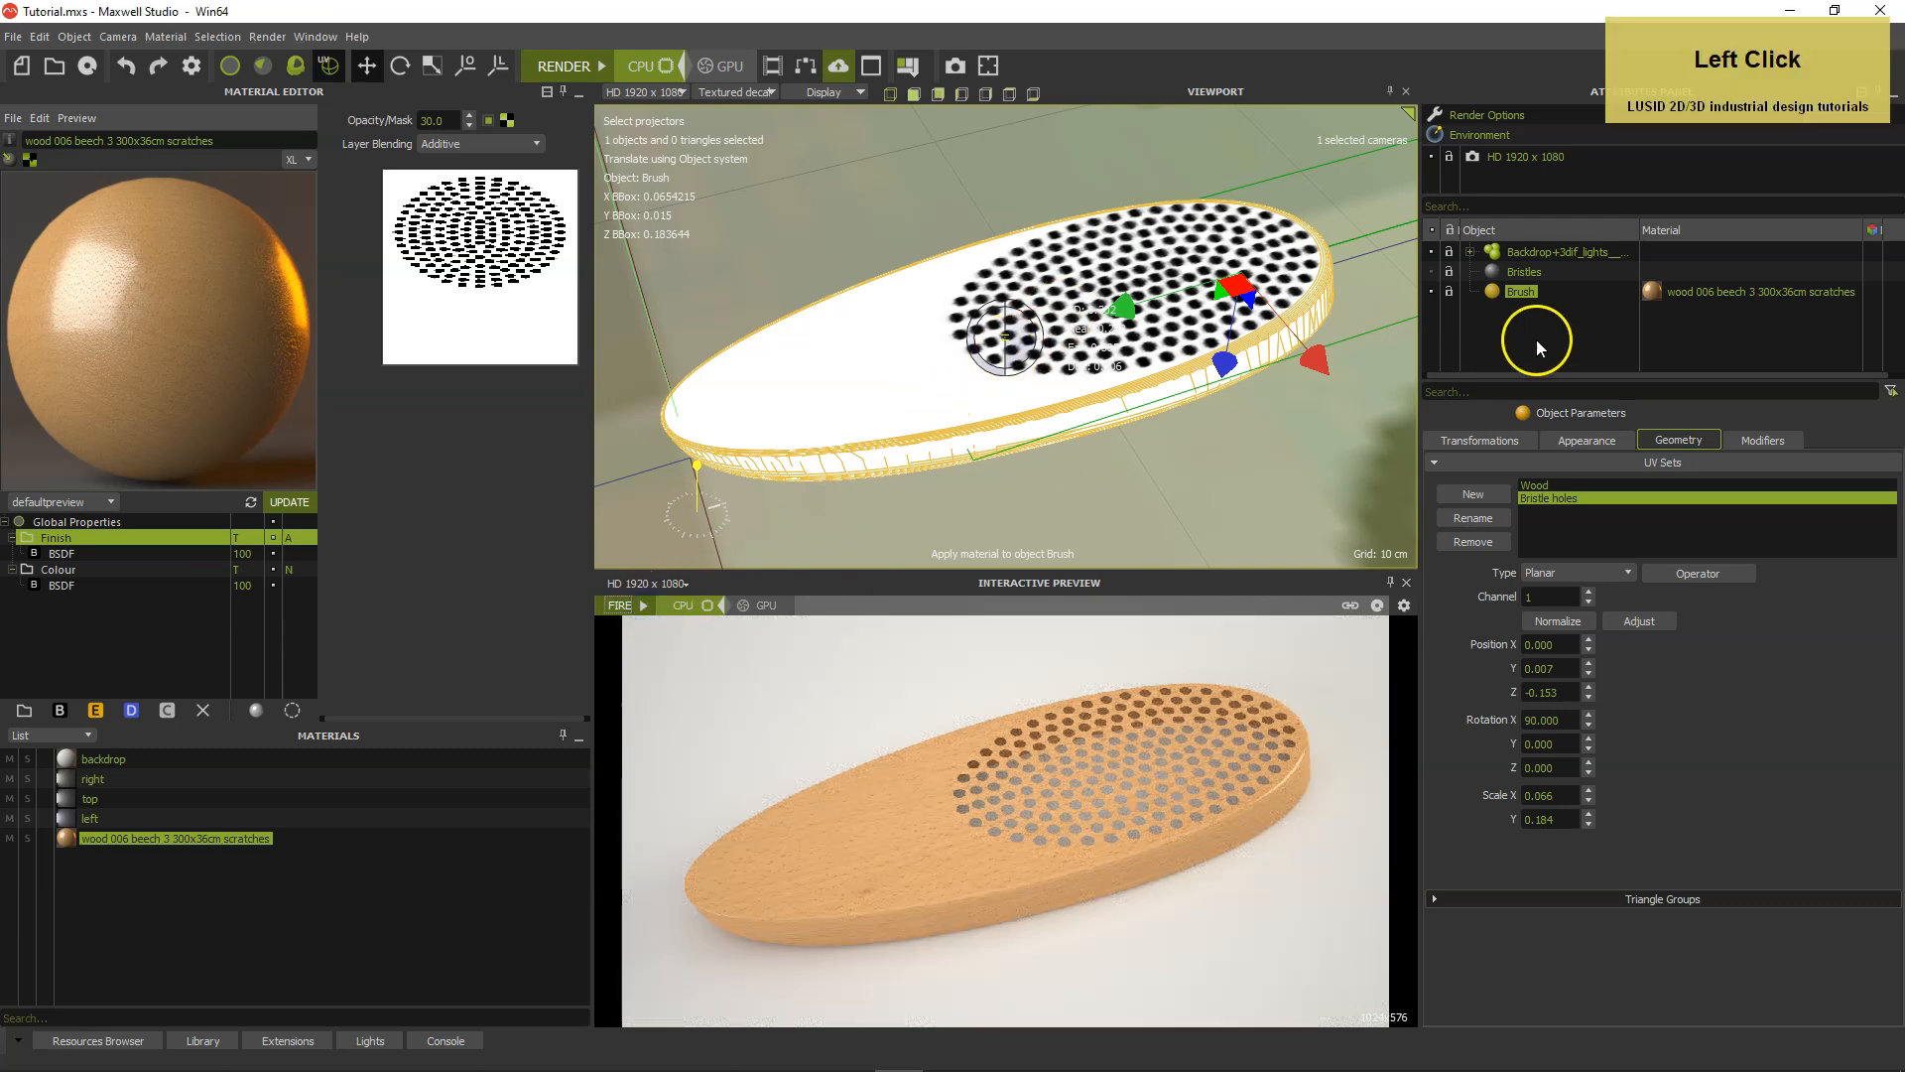
left_click(1432, 291)
left_click(1432, 273)
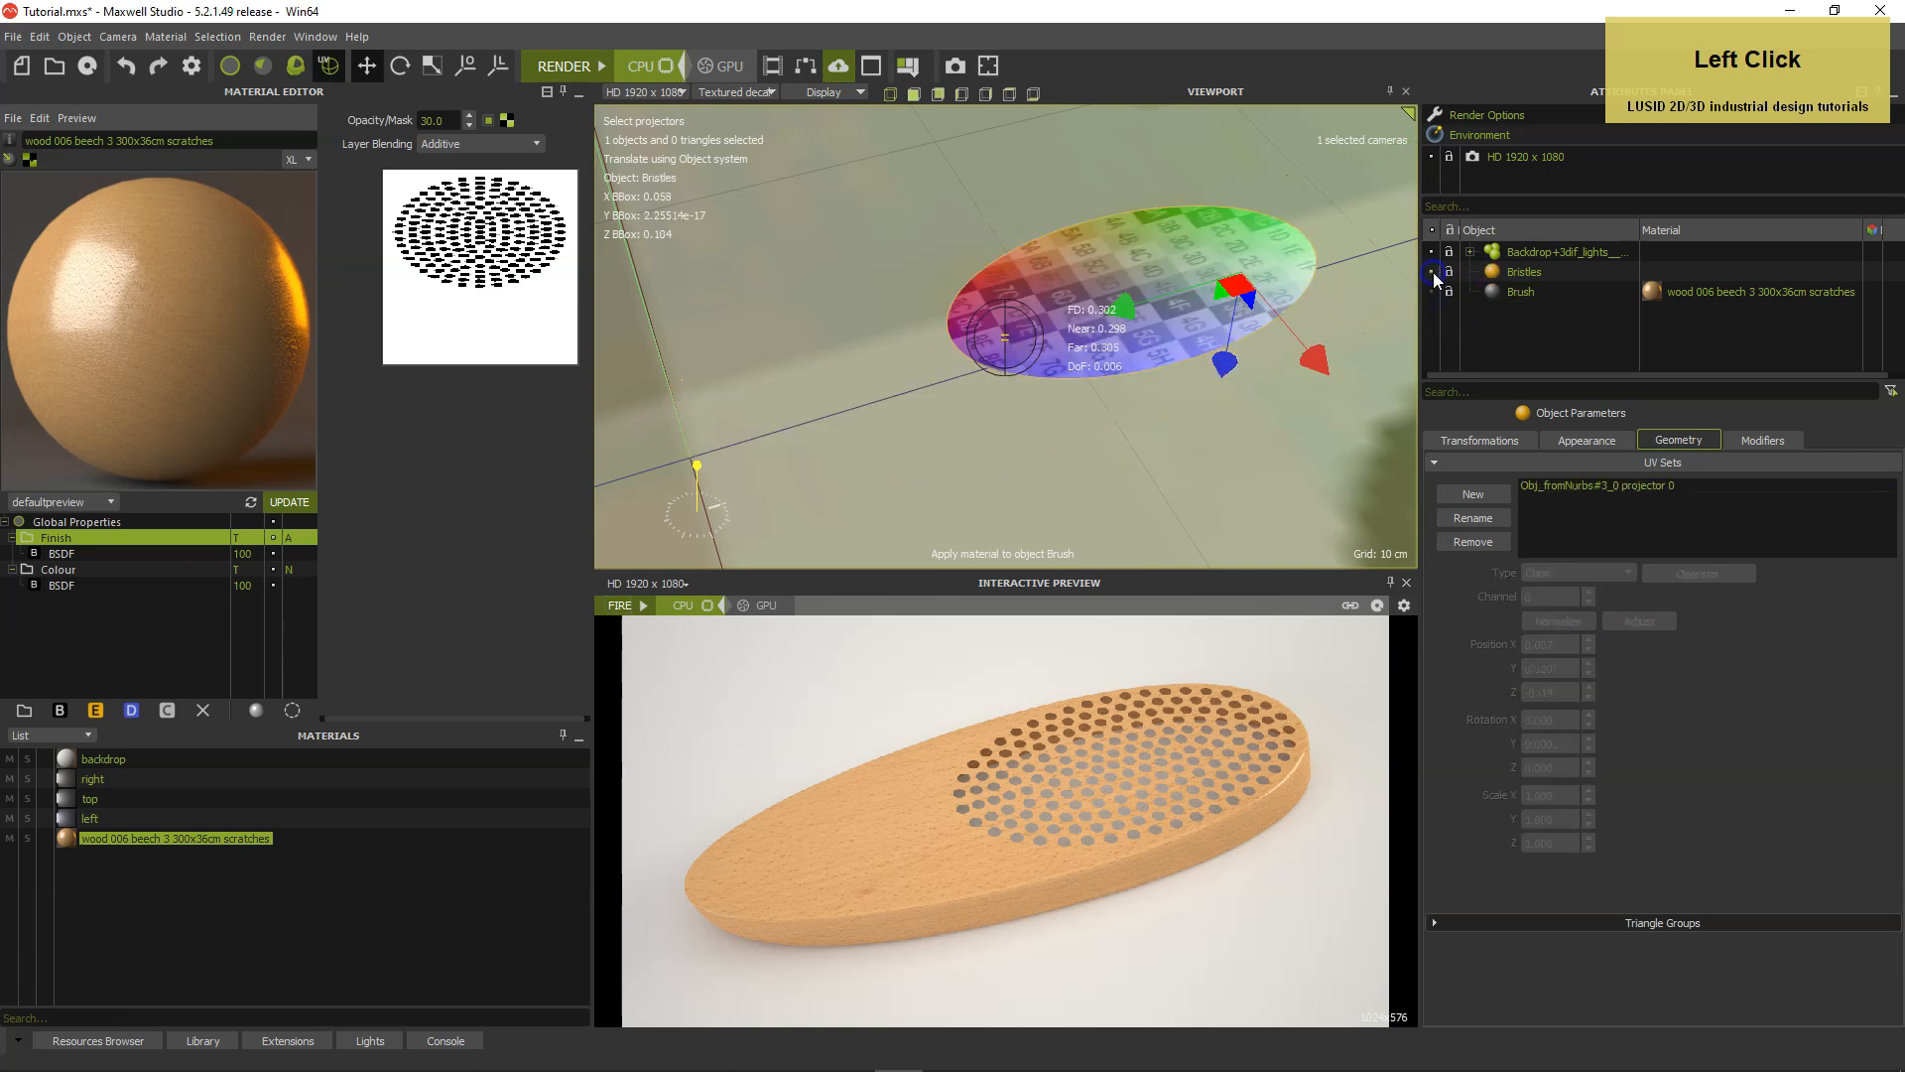
Switch the viewport to Wireframe display and centre the view on the Bristles surface.
left_click(733, 92)
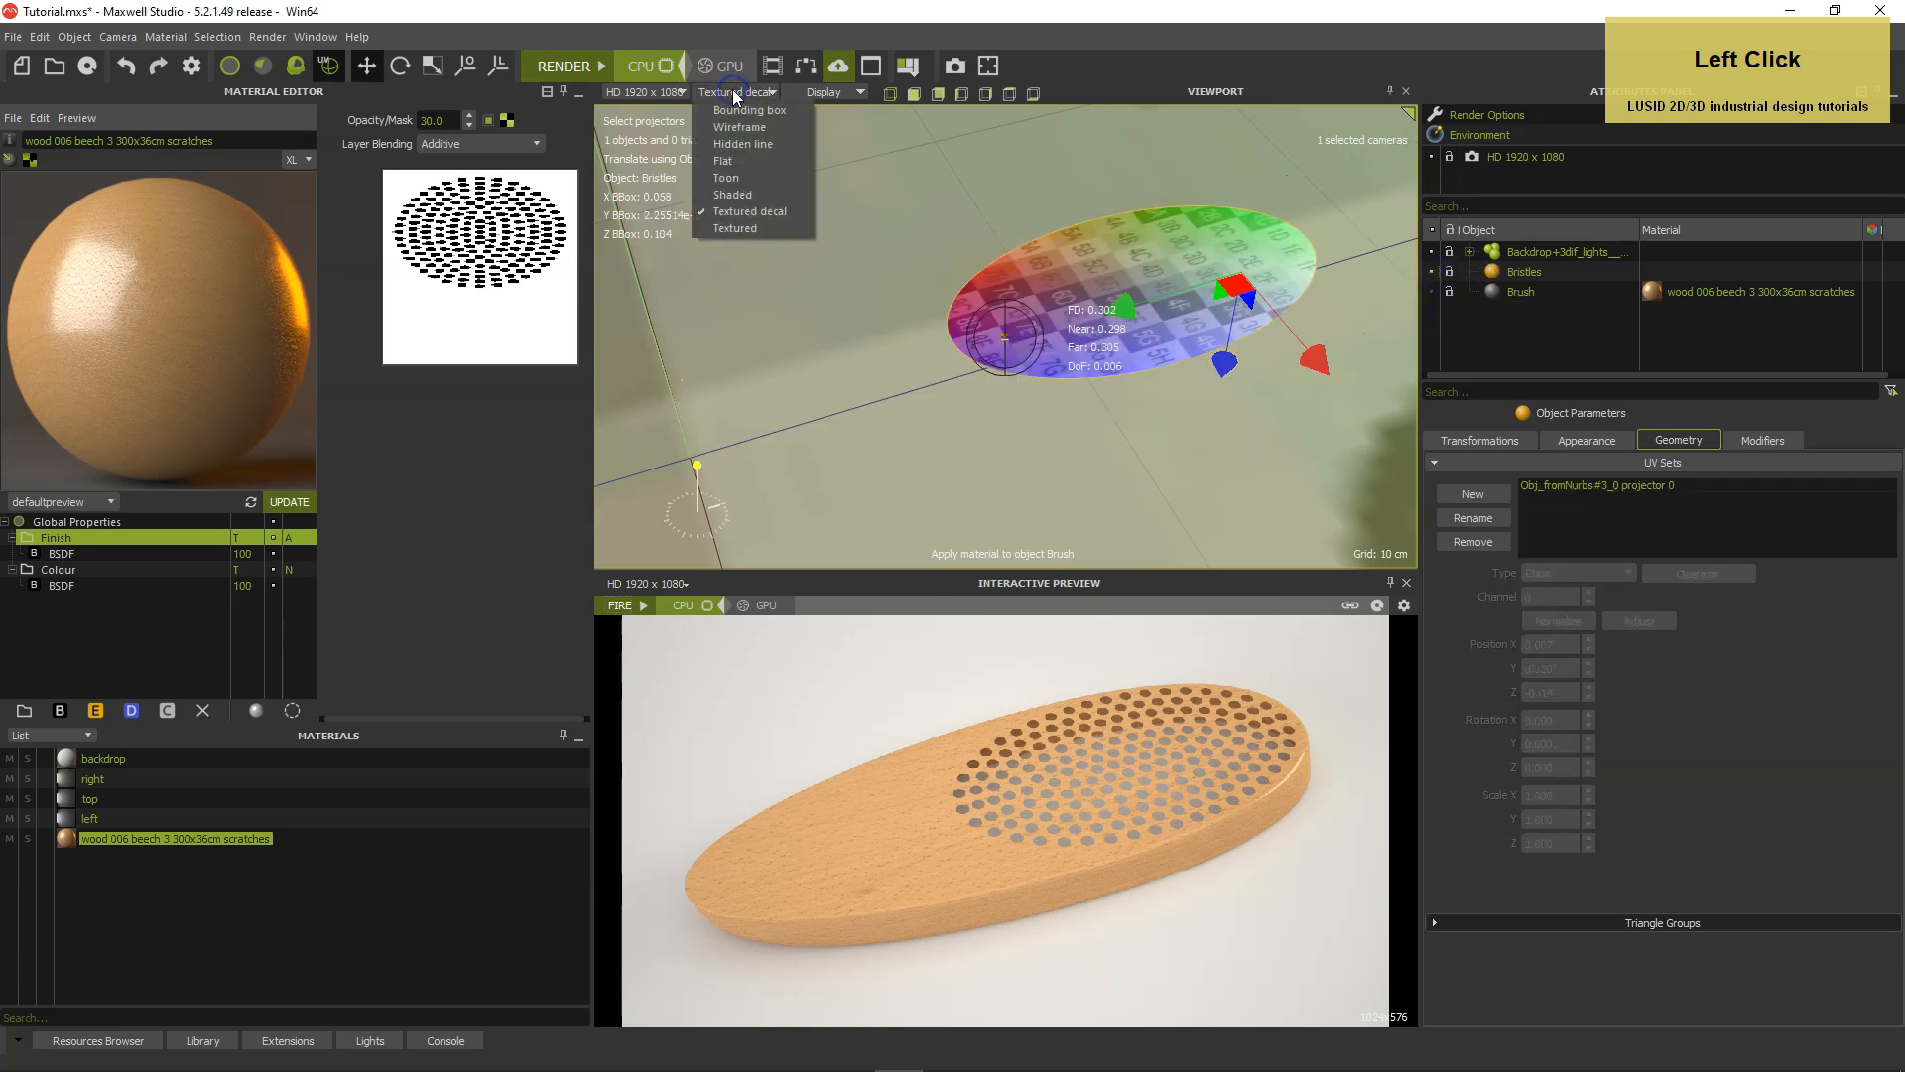
left_click(739, 127)
right_click(1107, 360)
mouse_move(1133, 377)
left_click(1297, 460)
left_click_drag(1164, 504, 1113, 503, "alt")
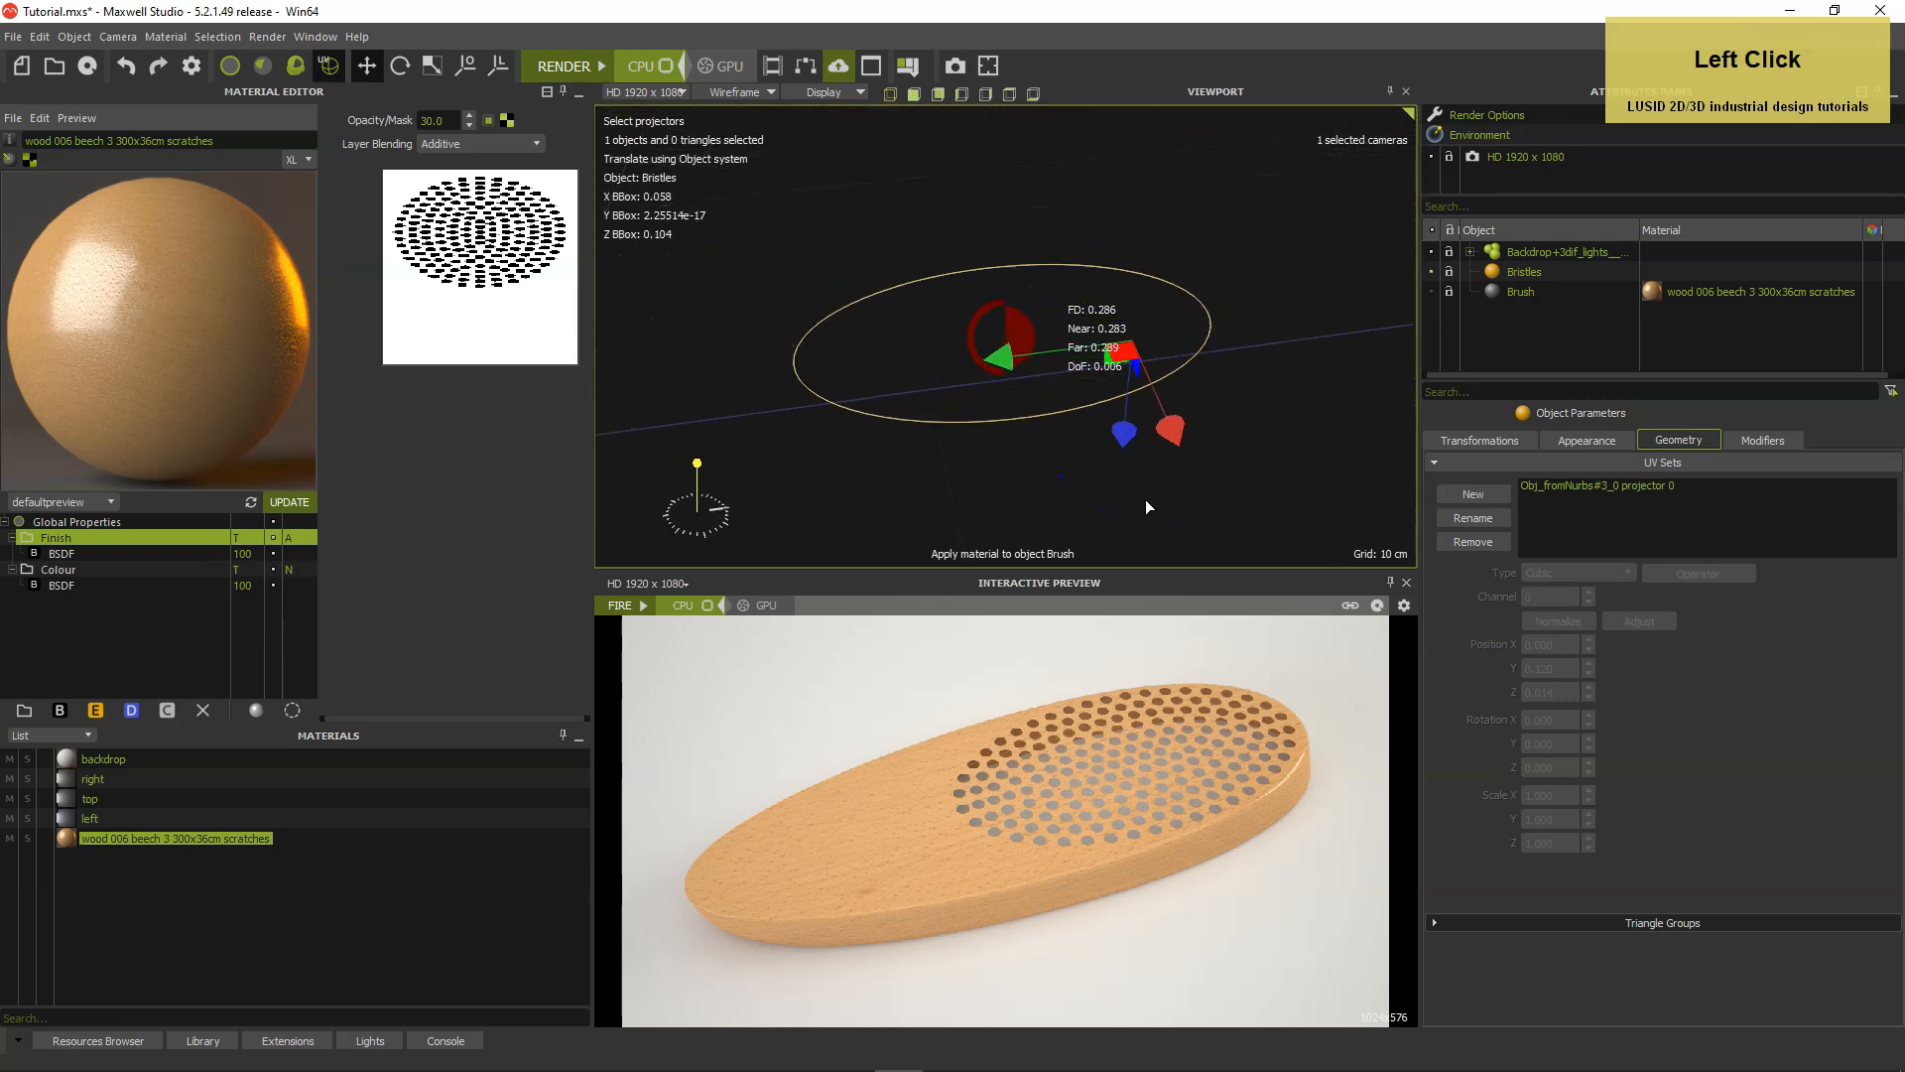
Add a MaxwellGrass modifier to the Bristles object and set its primitive type to Cylinder.
left_click(1759, 441)
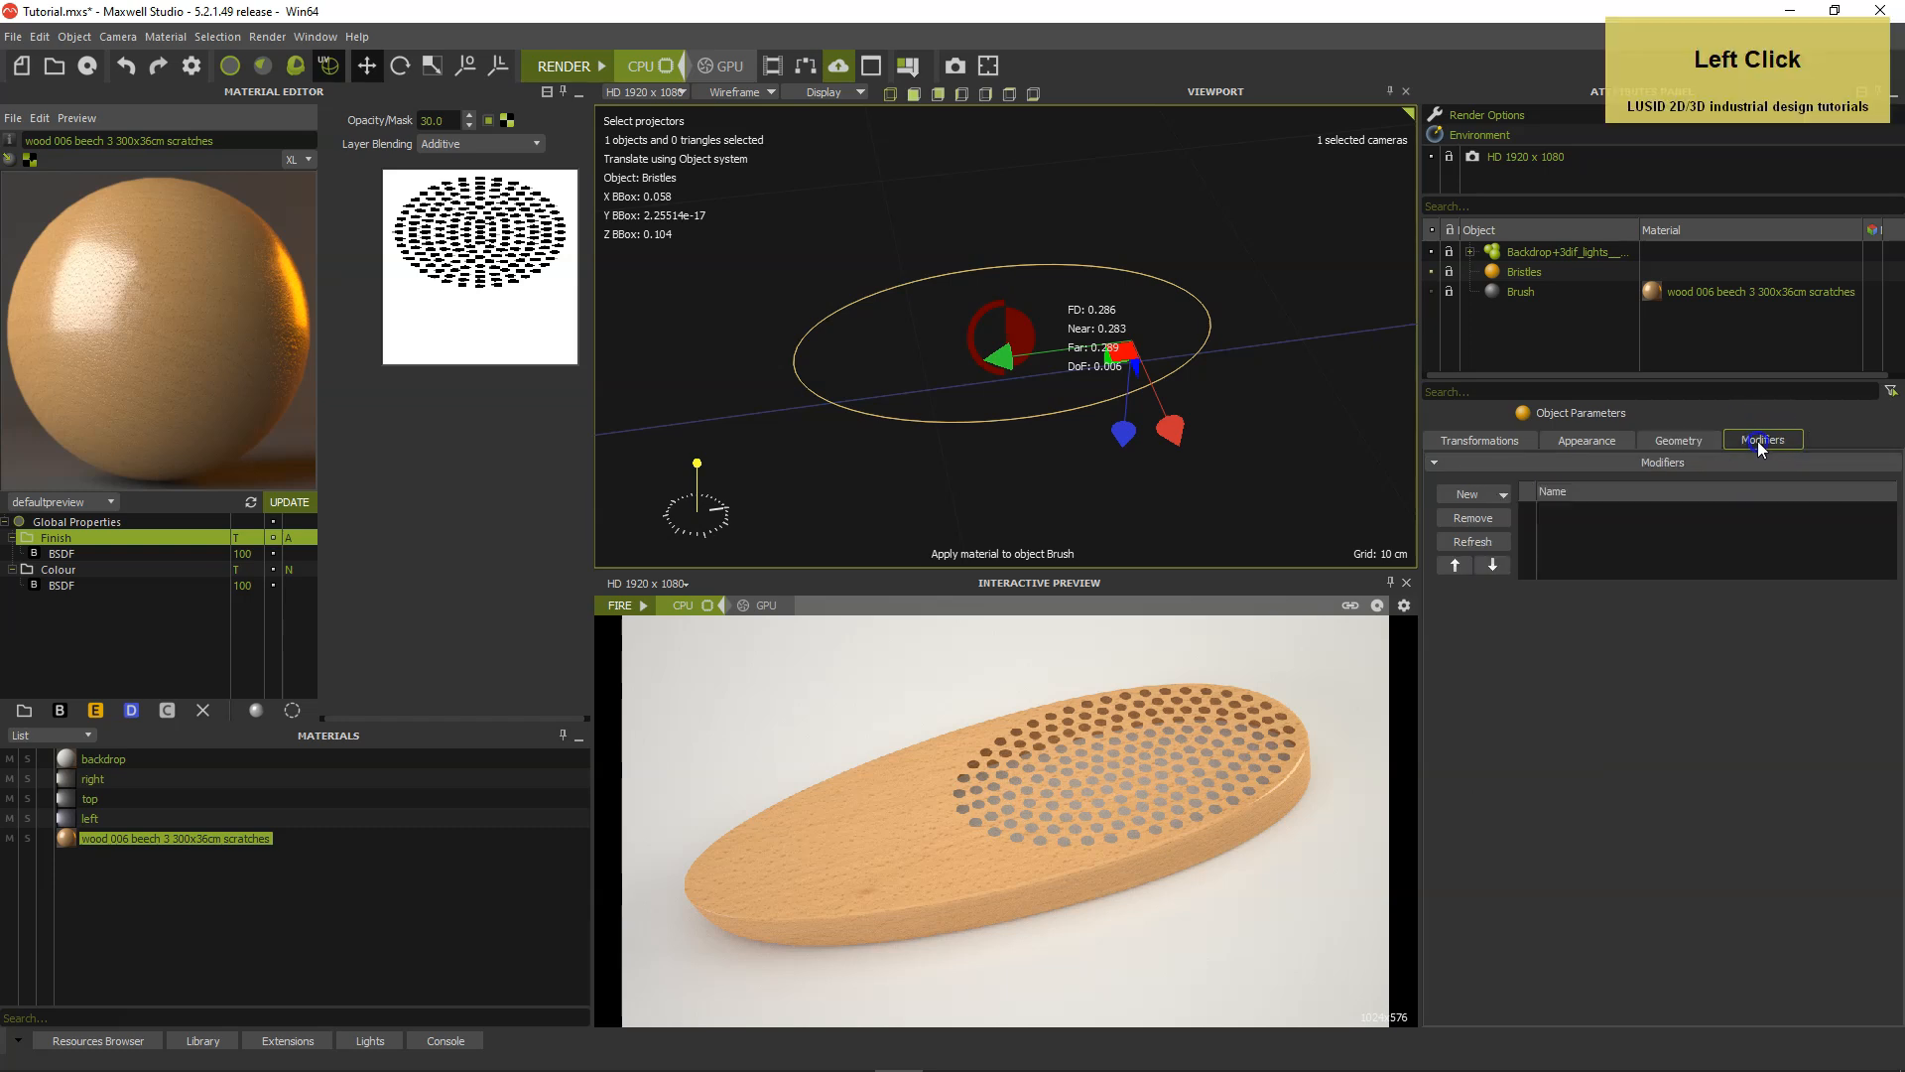
left_click(1467, 504)
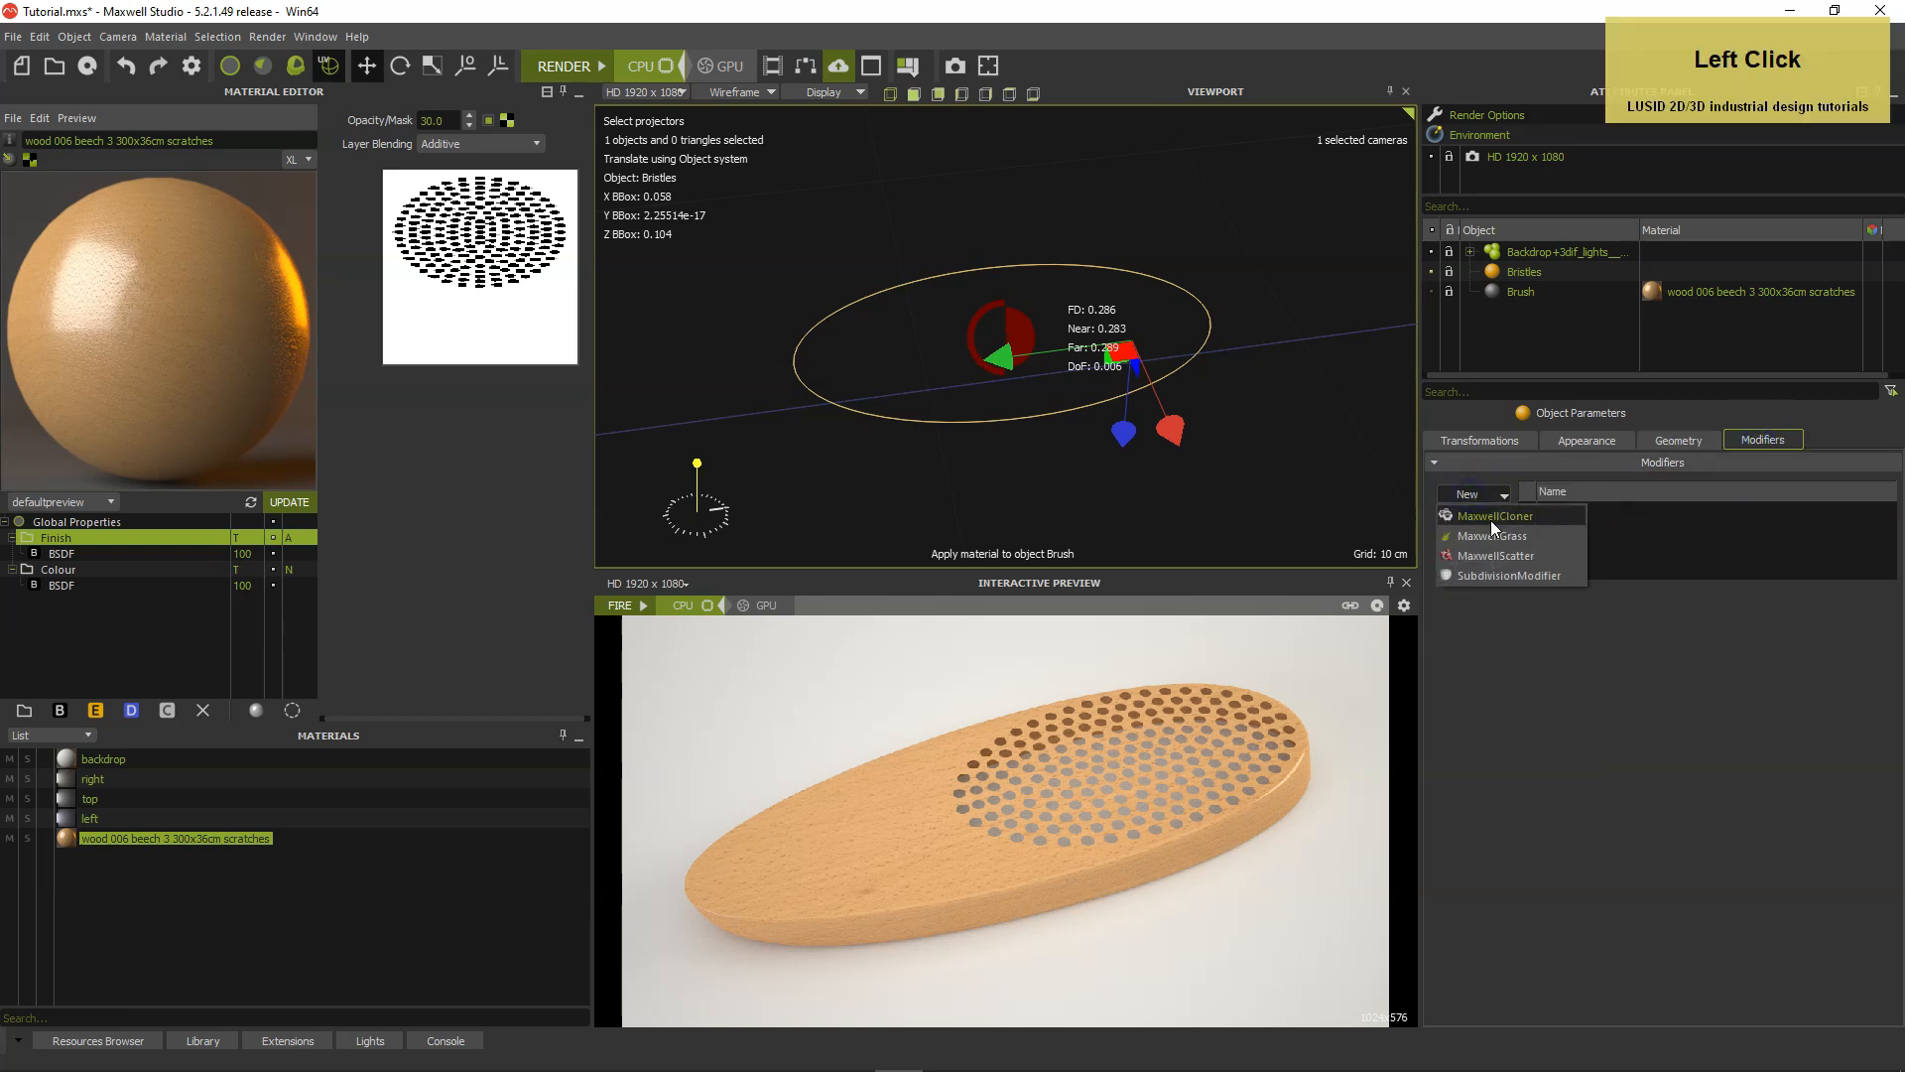
left_click(1492, 536)
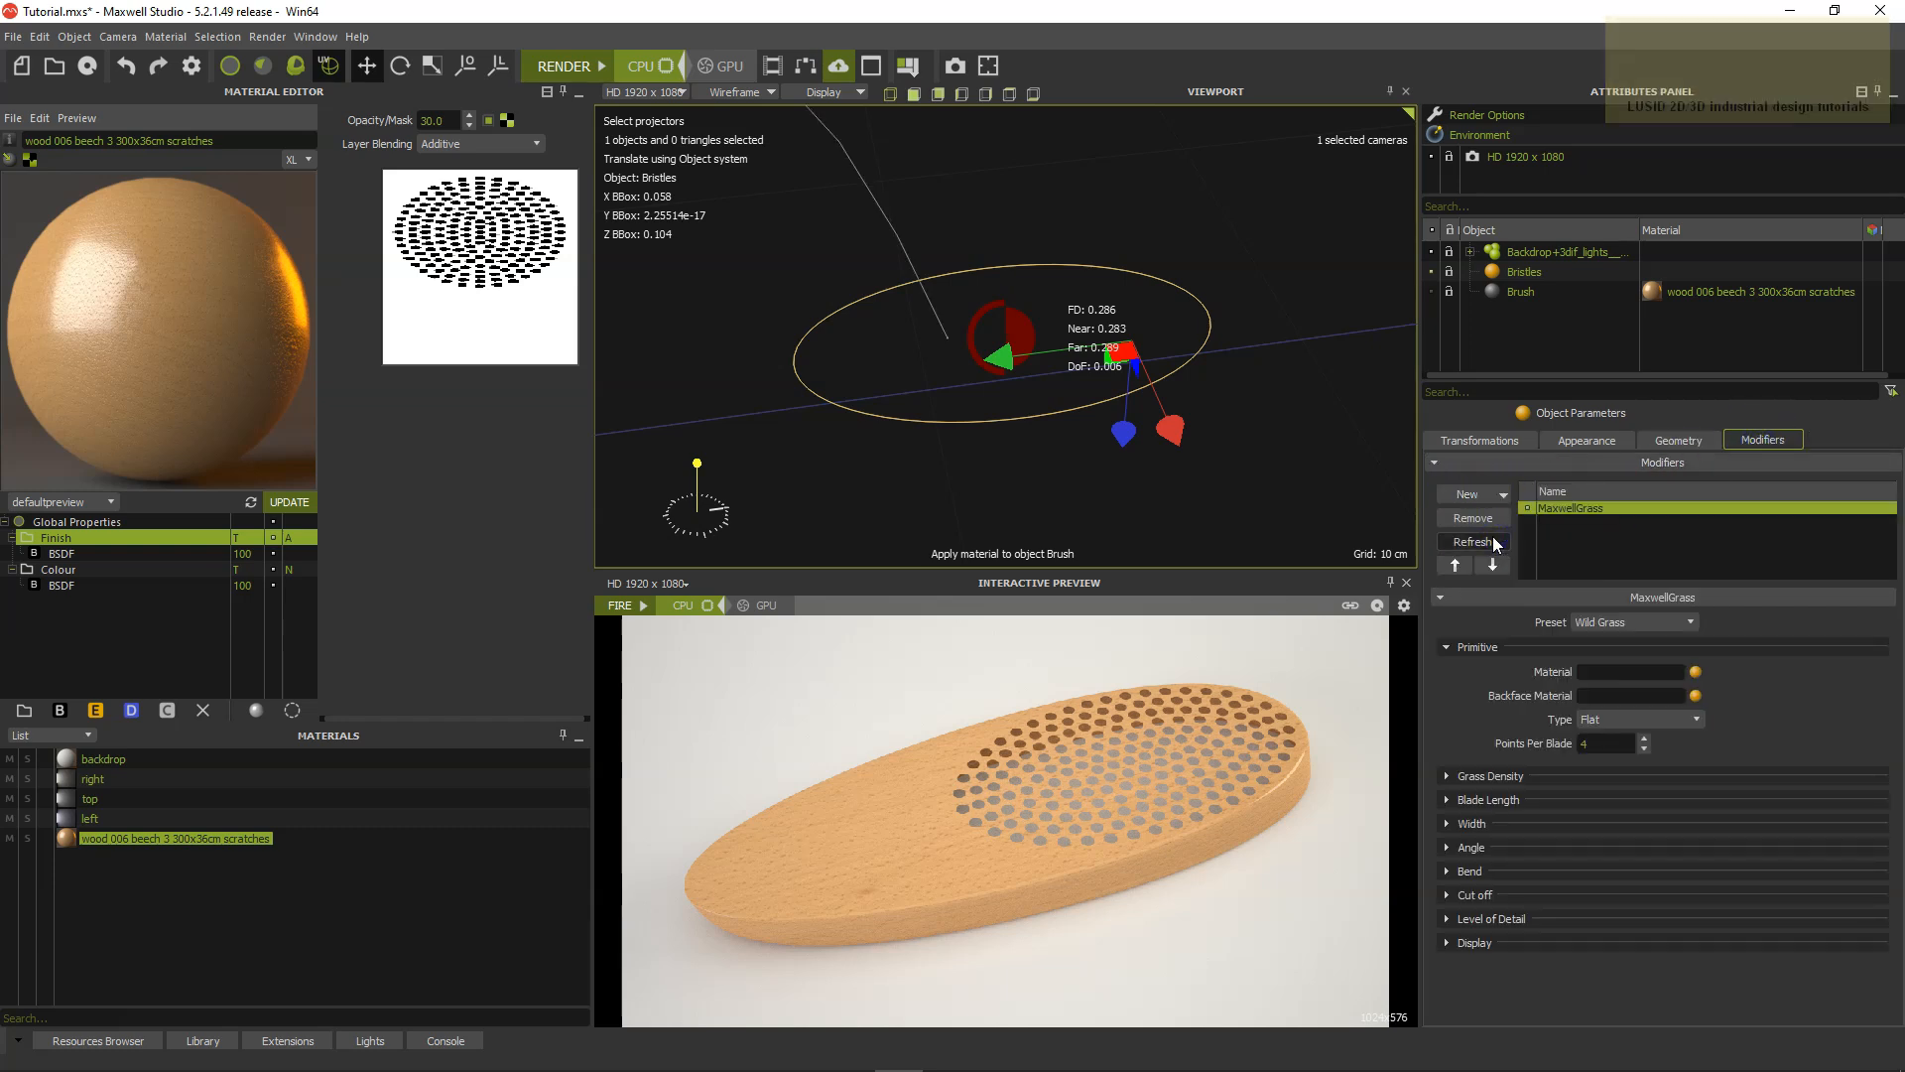
scroll(1288, 434, "down", 3)
scroll(1288, 435, "down", 4)
left_click_drag(1301, 449, 1277, 433, "alt")
middle_click_drag(1276, 433, 1284, 474, "alt")
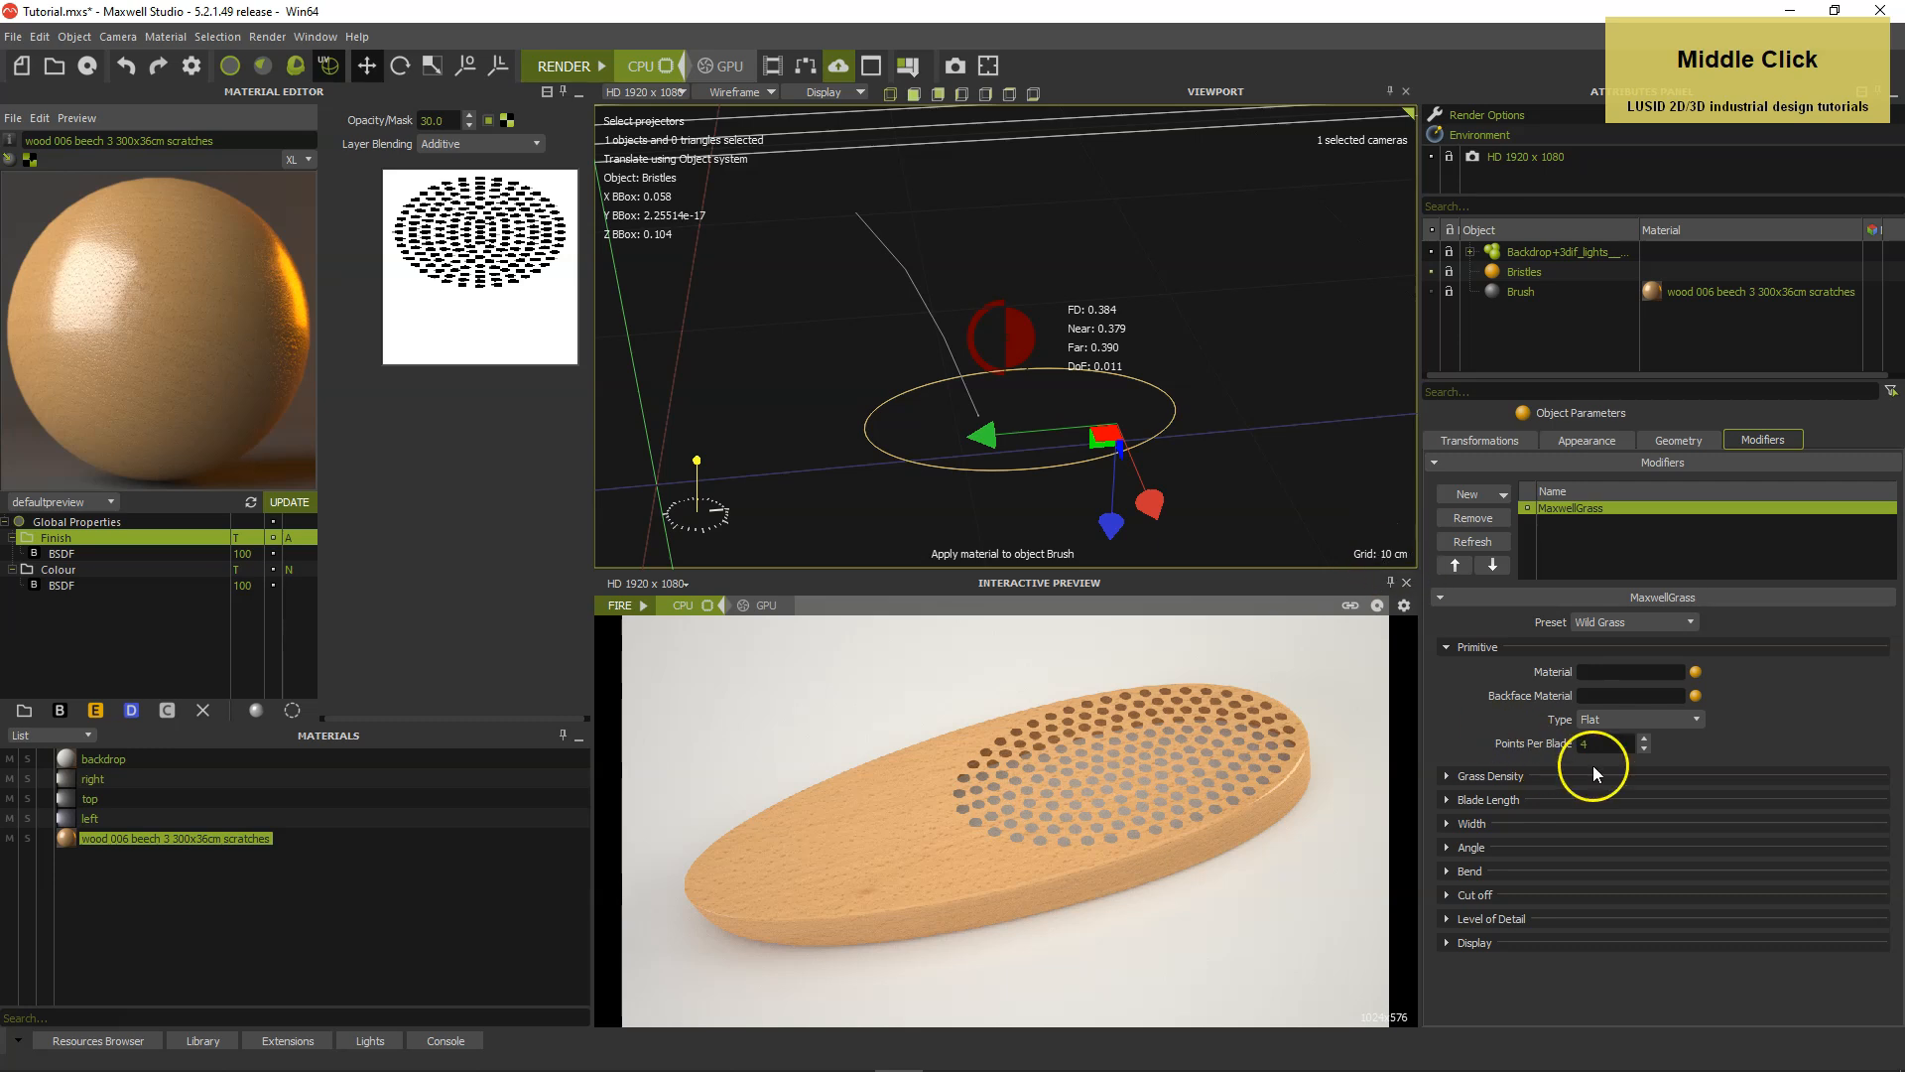
left_click(1643, 718)
left_click(1628, 761)
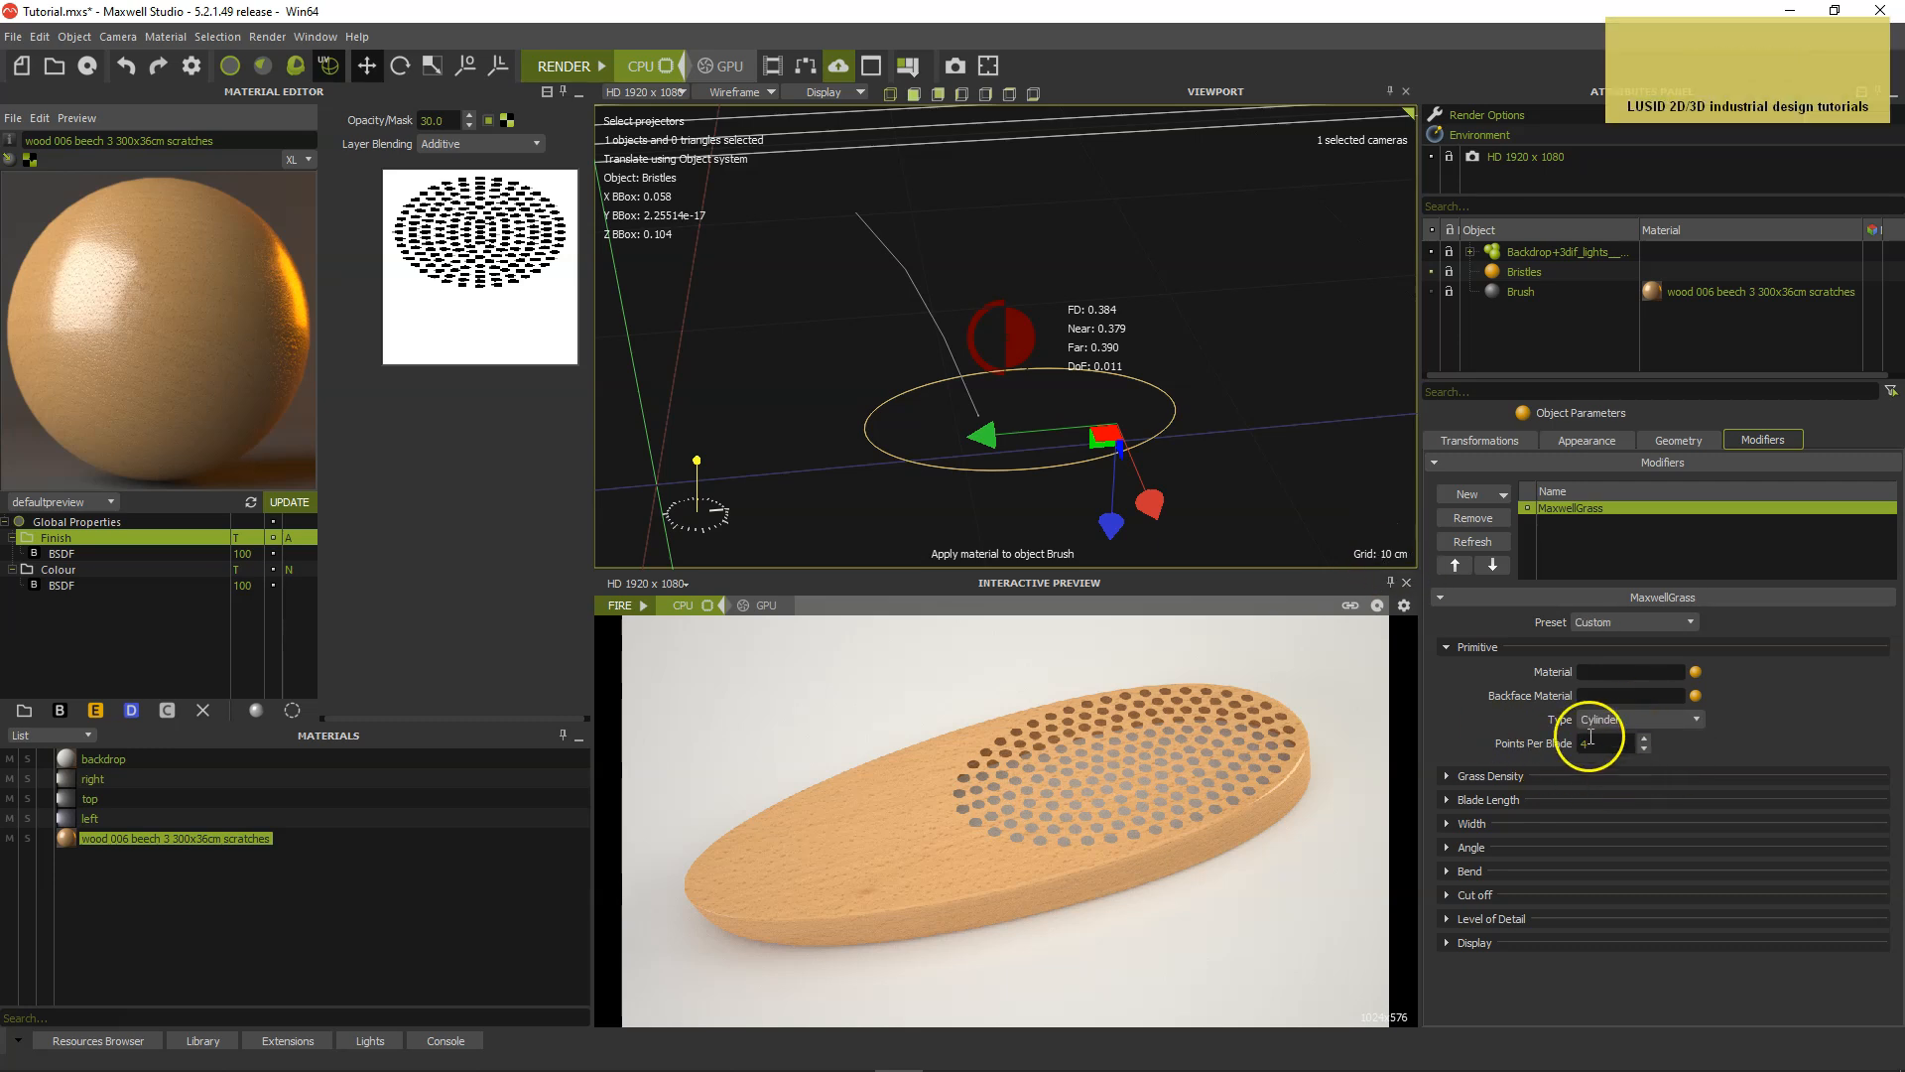
Set the grass density to 10000 blades/m2 and restart the interactive preview to render the bristles.
left_click(1447, 778)
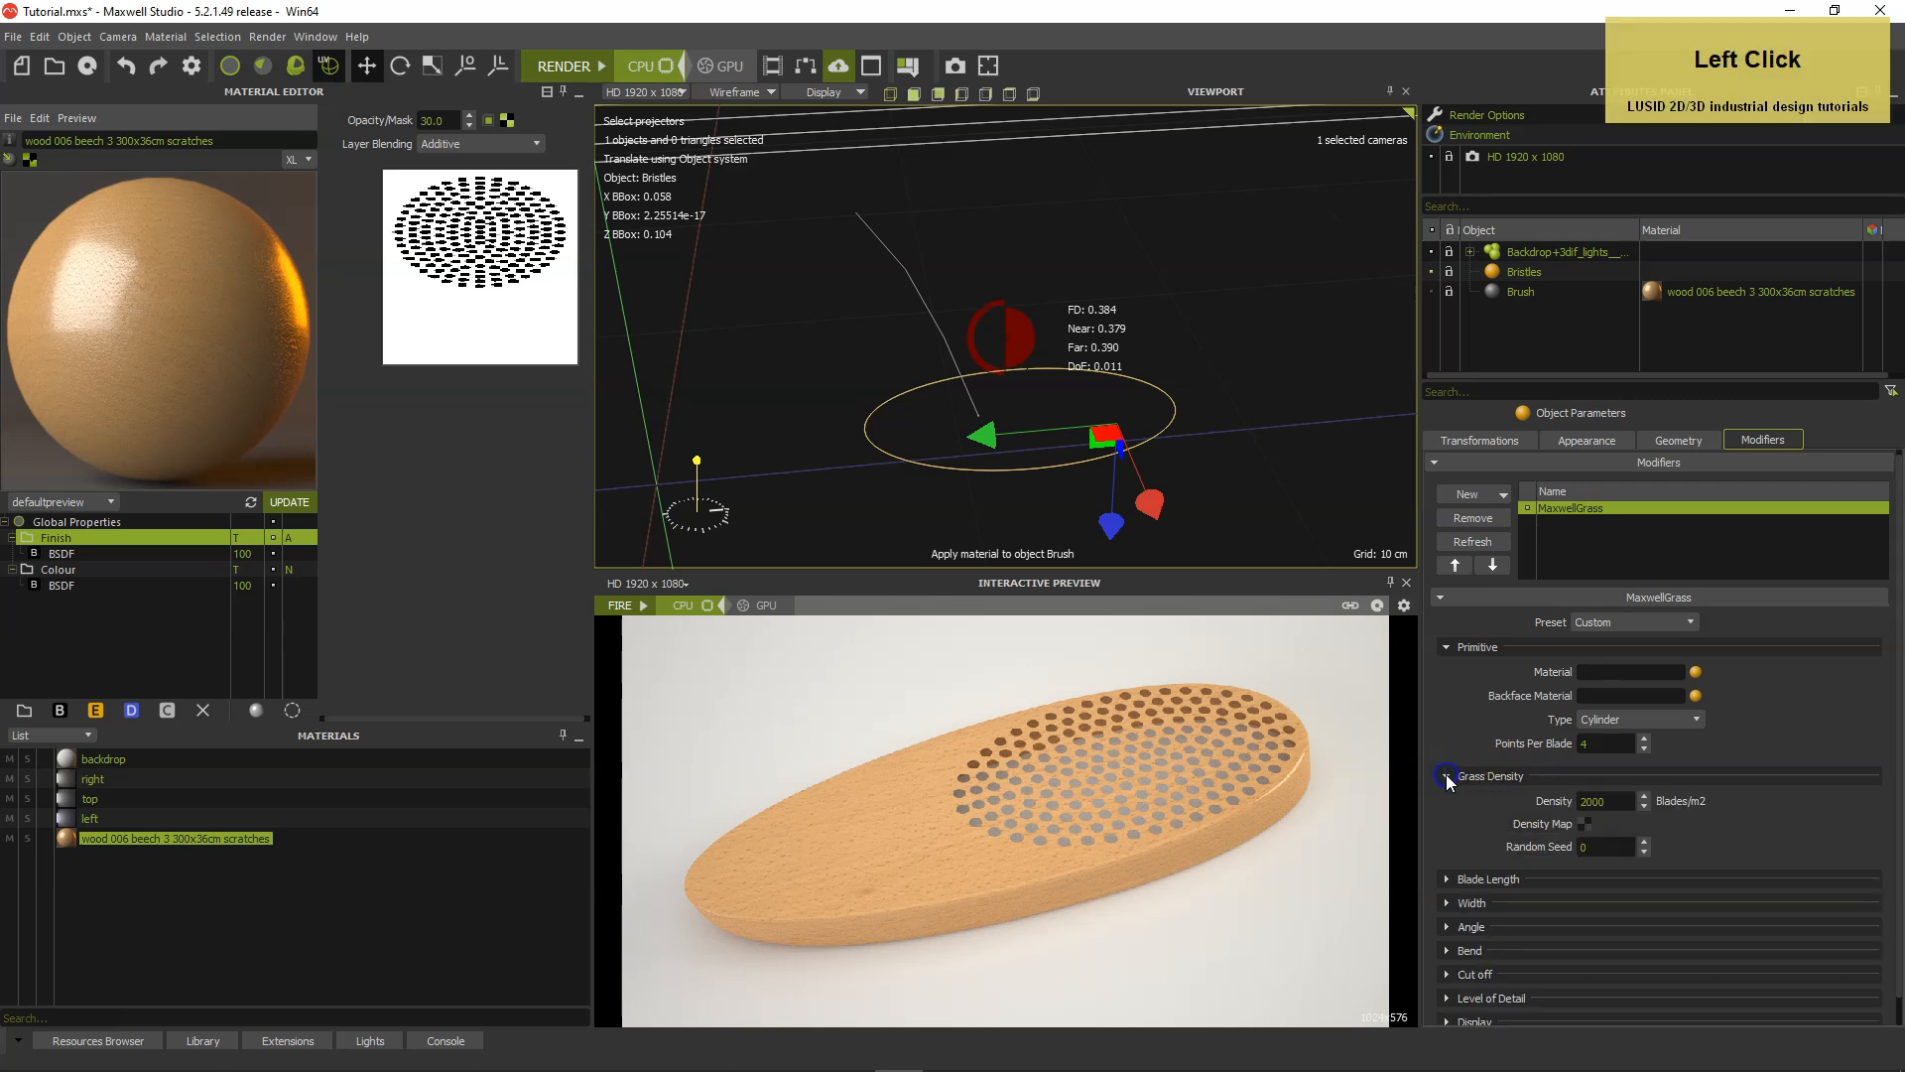
left_click(1571, 802)
type("10")
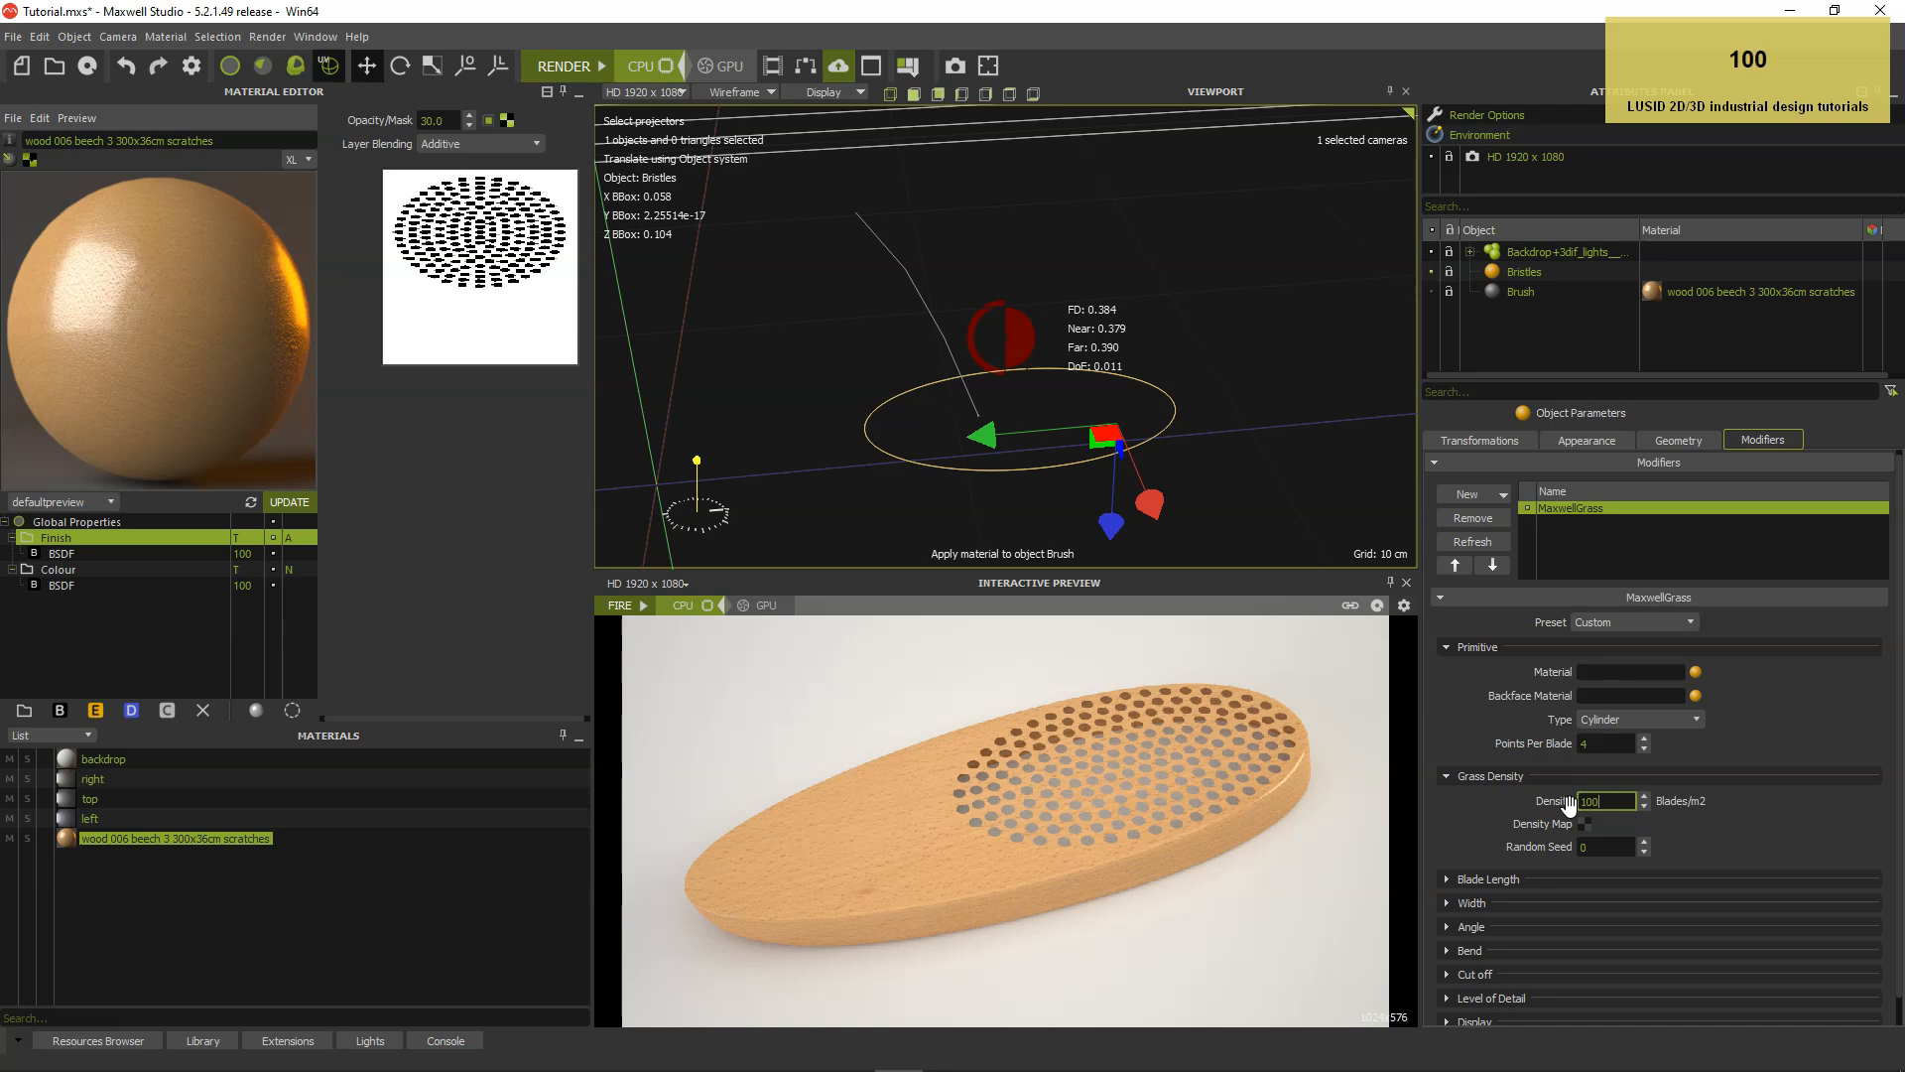
key("Return")
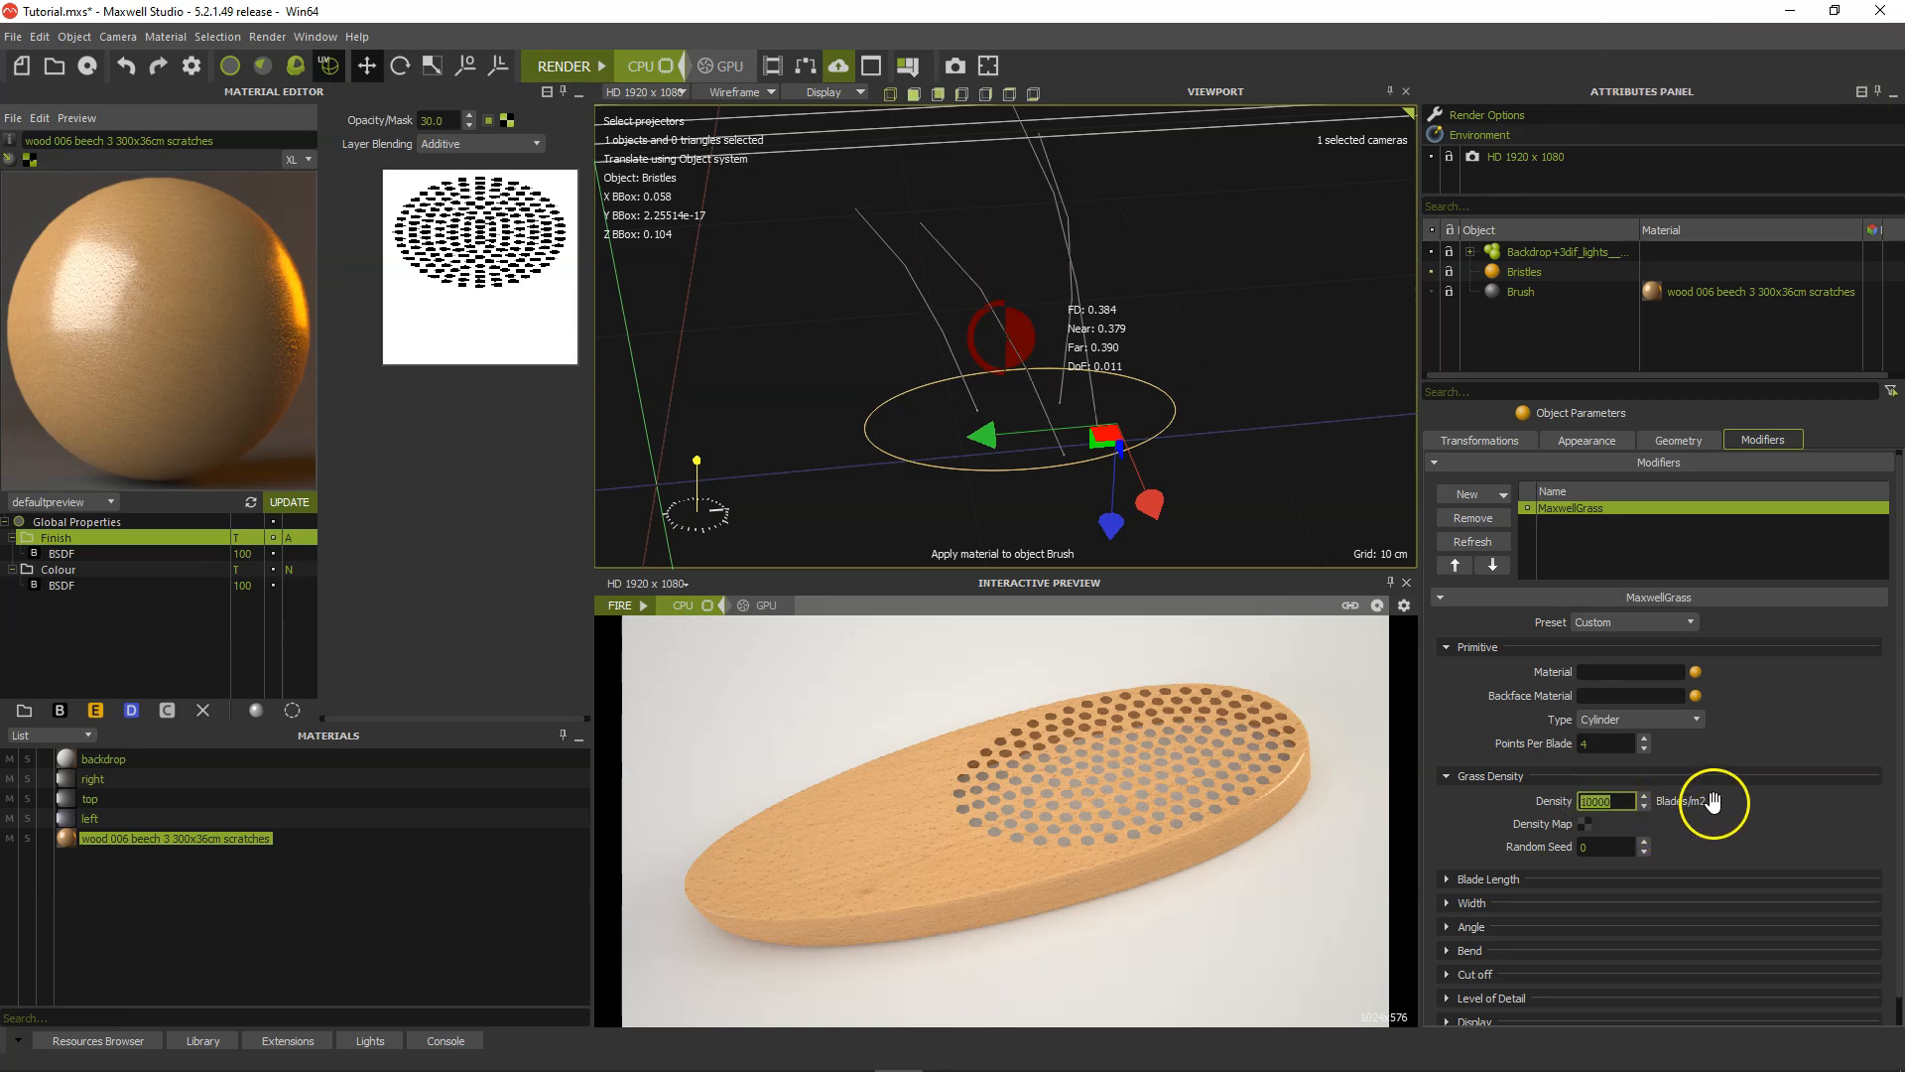
left_click(643, 607)
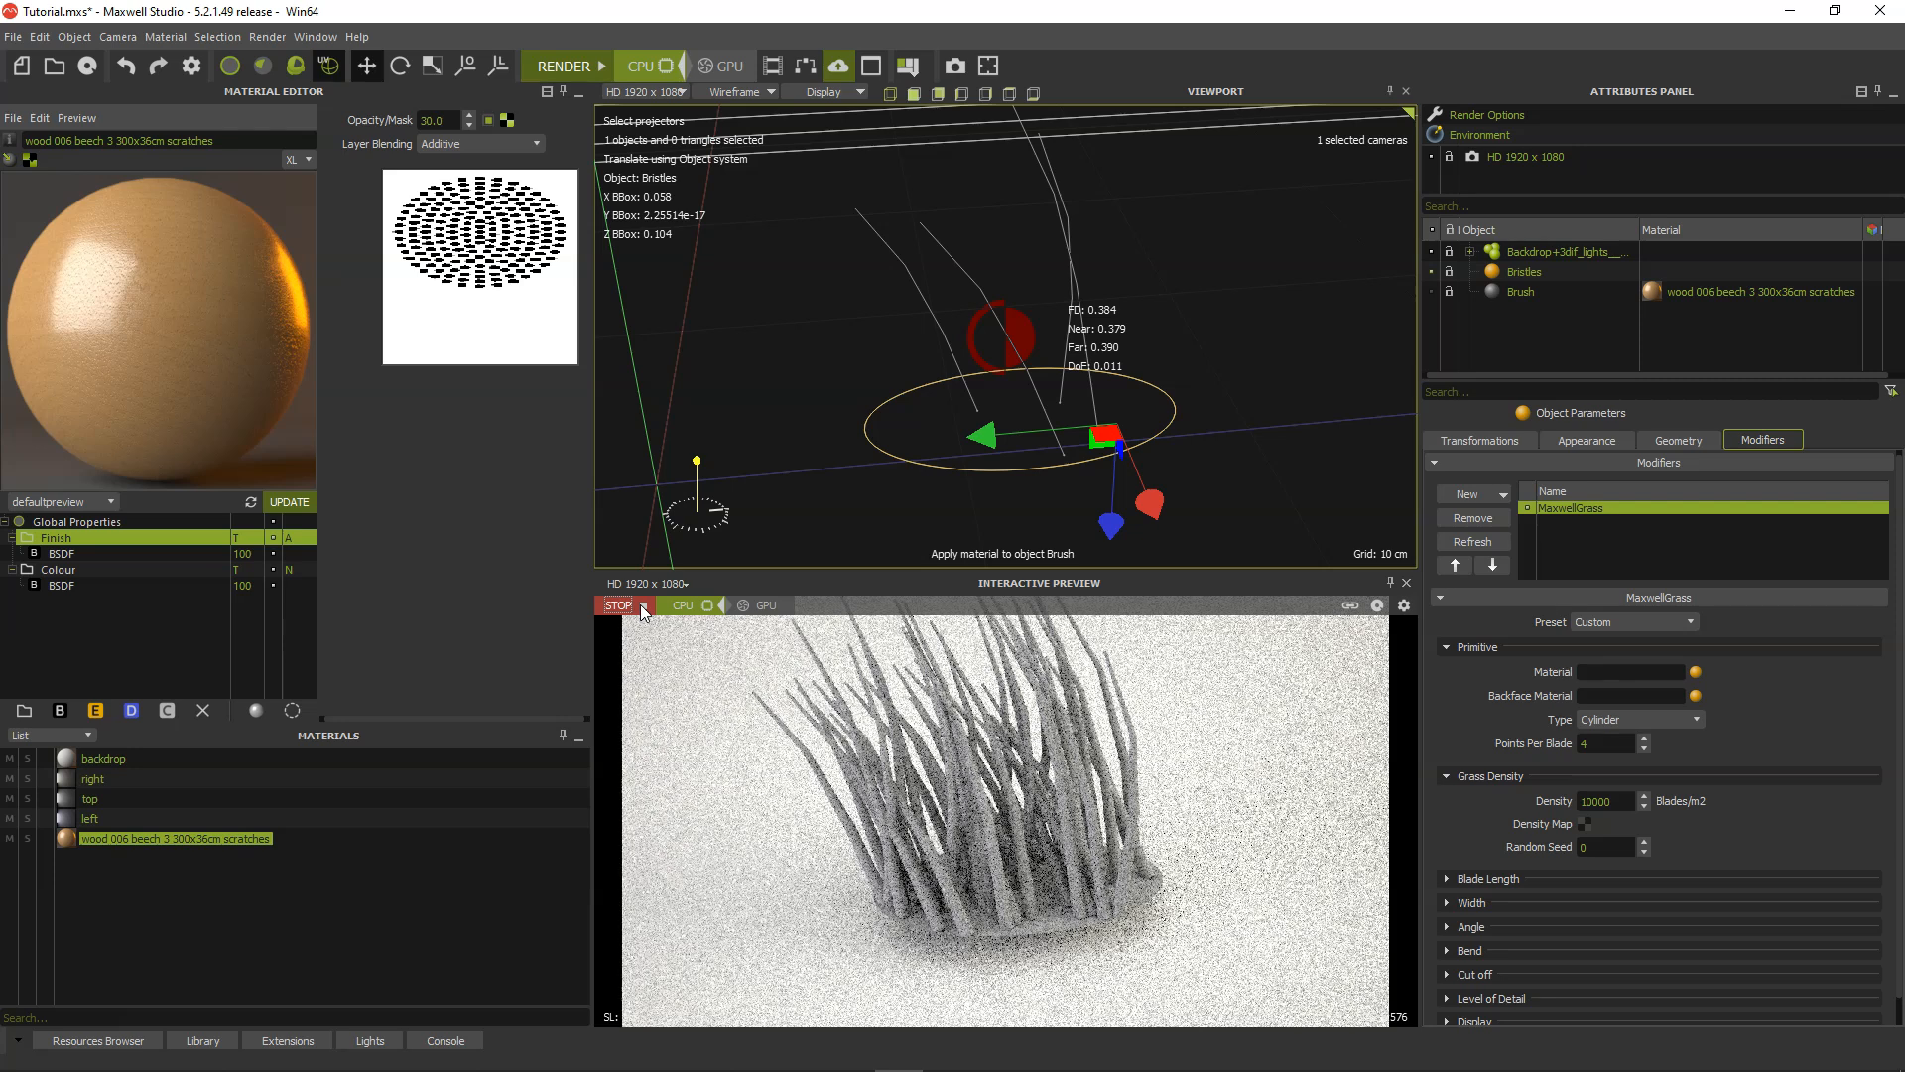
left_click(1447, 775)
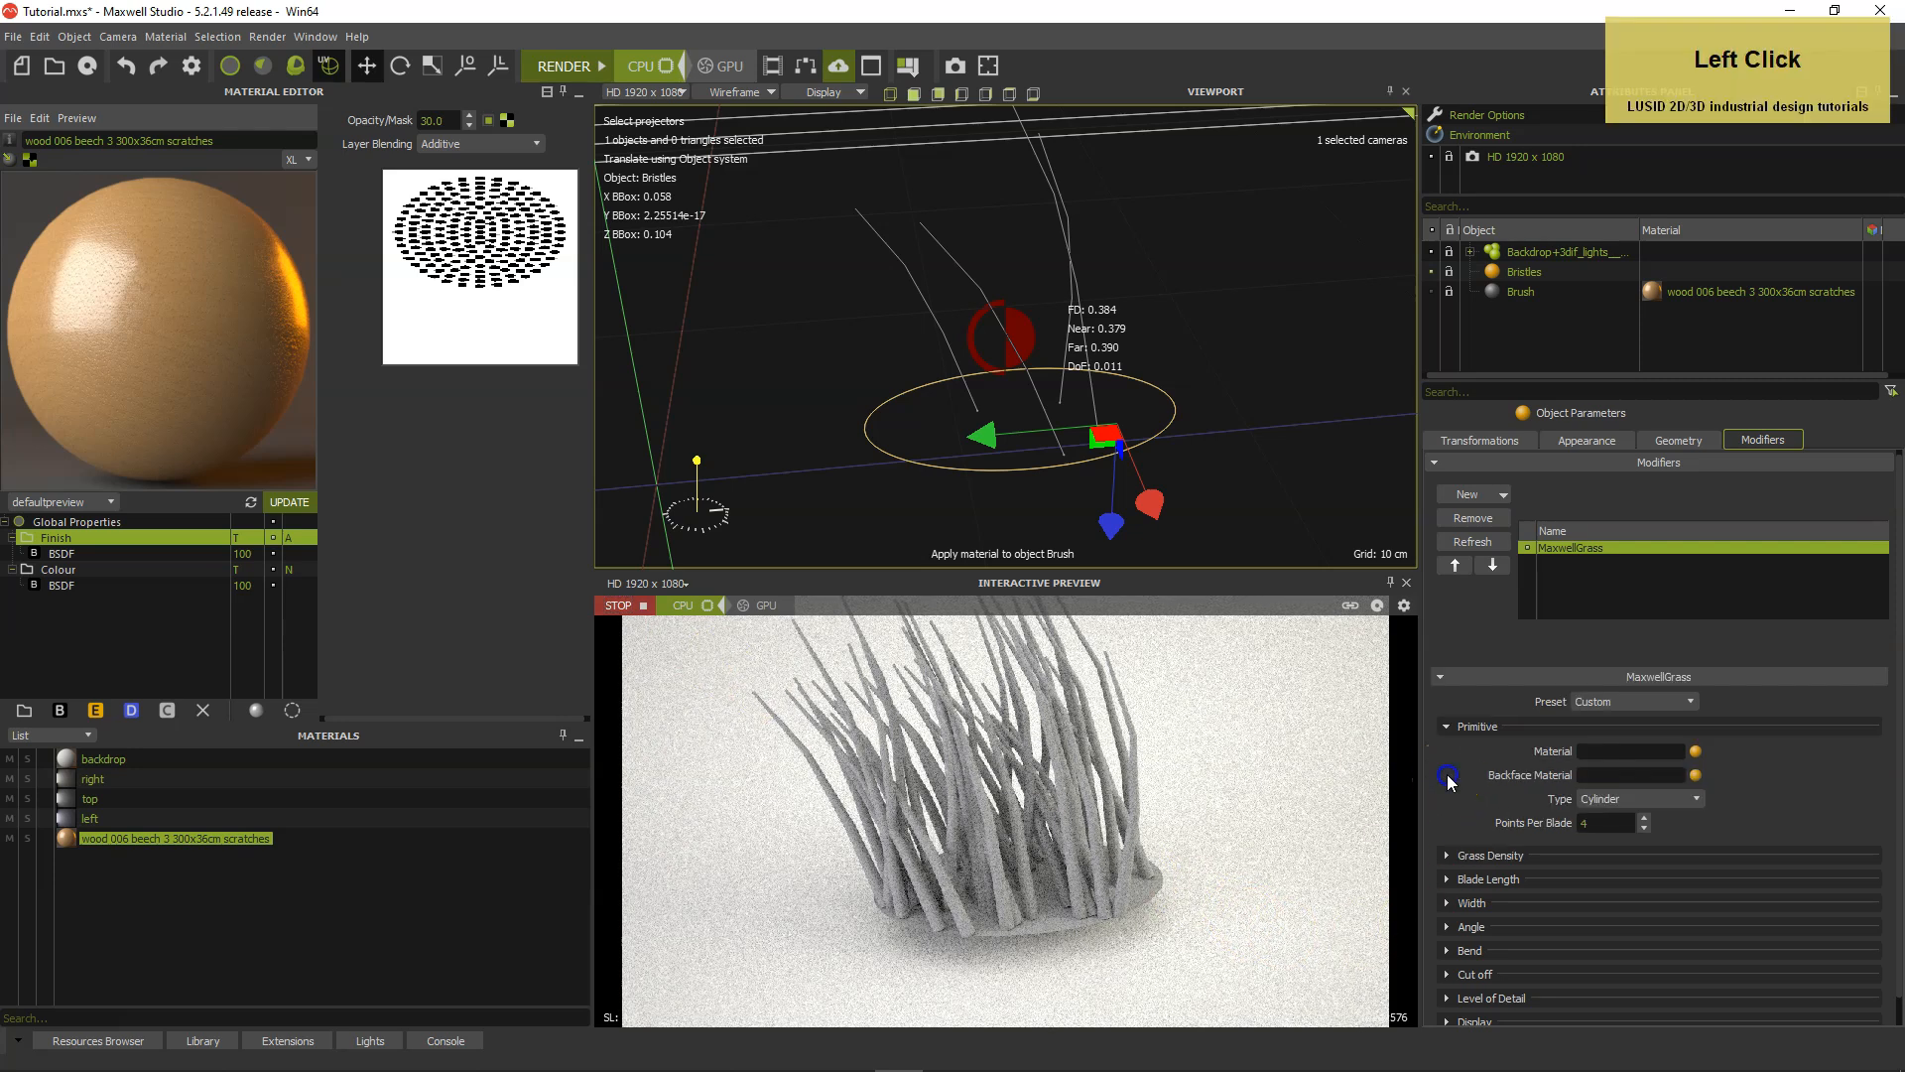
Set the grass blade length to 22.7 cm and the length variation to 5%.
left_click(1448, 648)
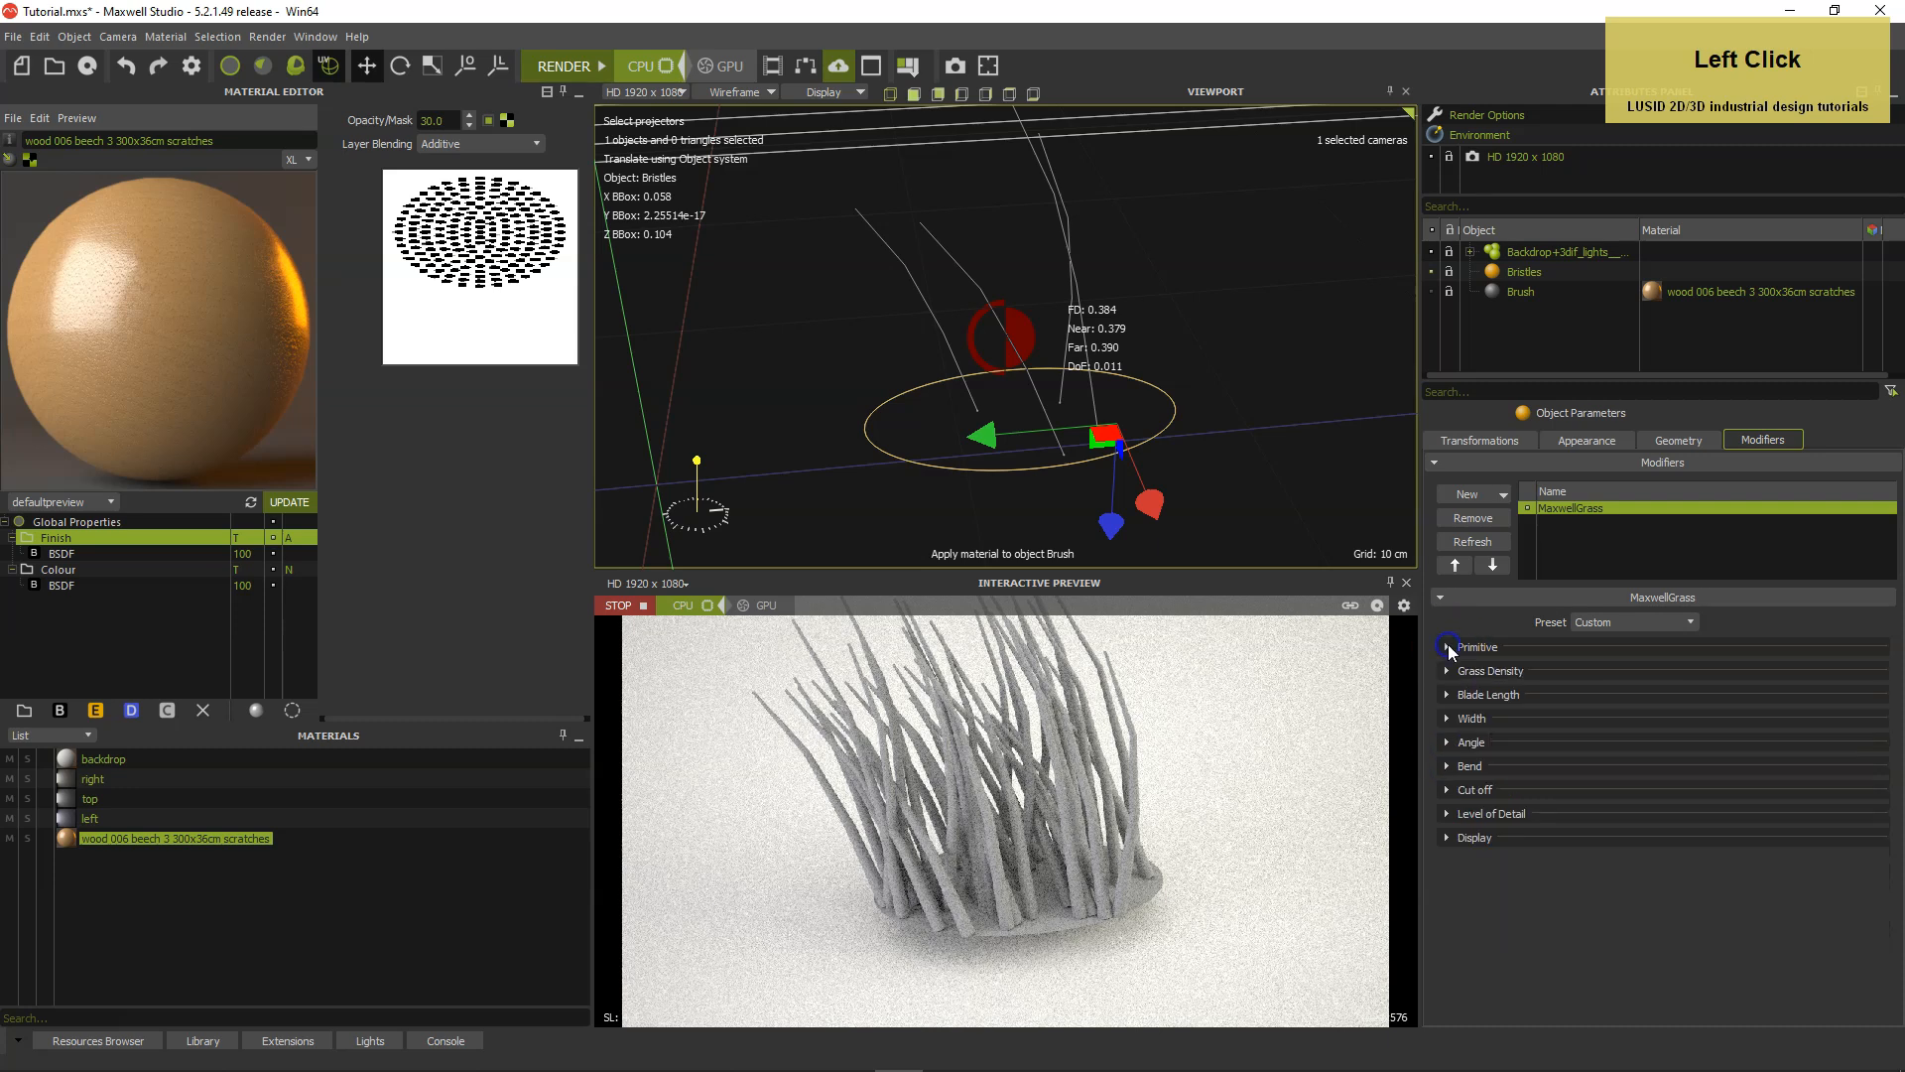
left_click(1447, 695)
left_click(1618, 721)
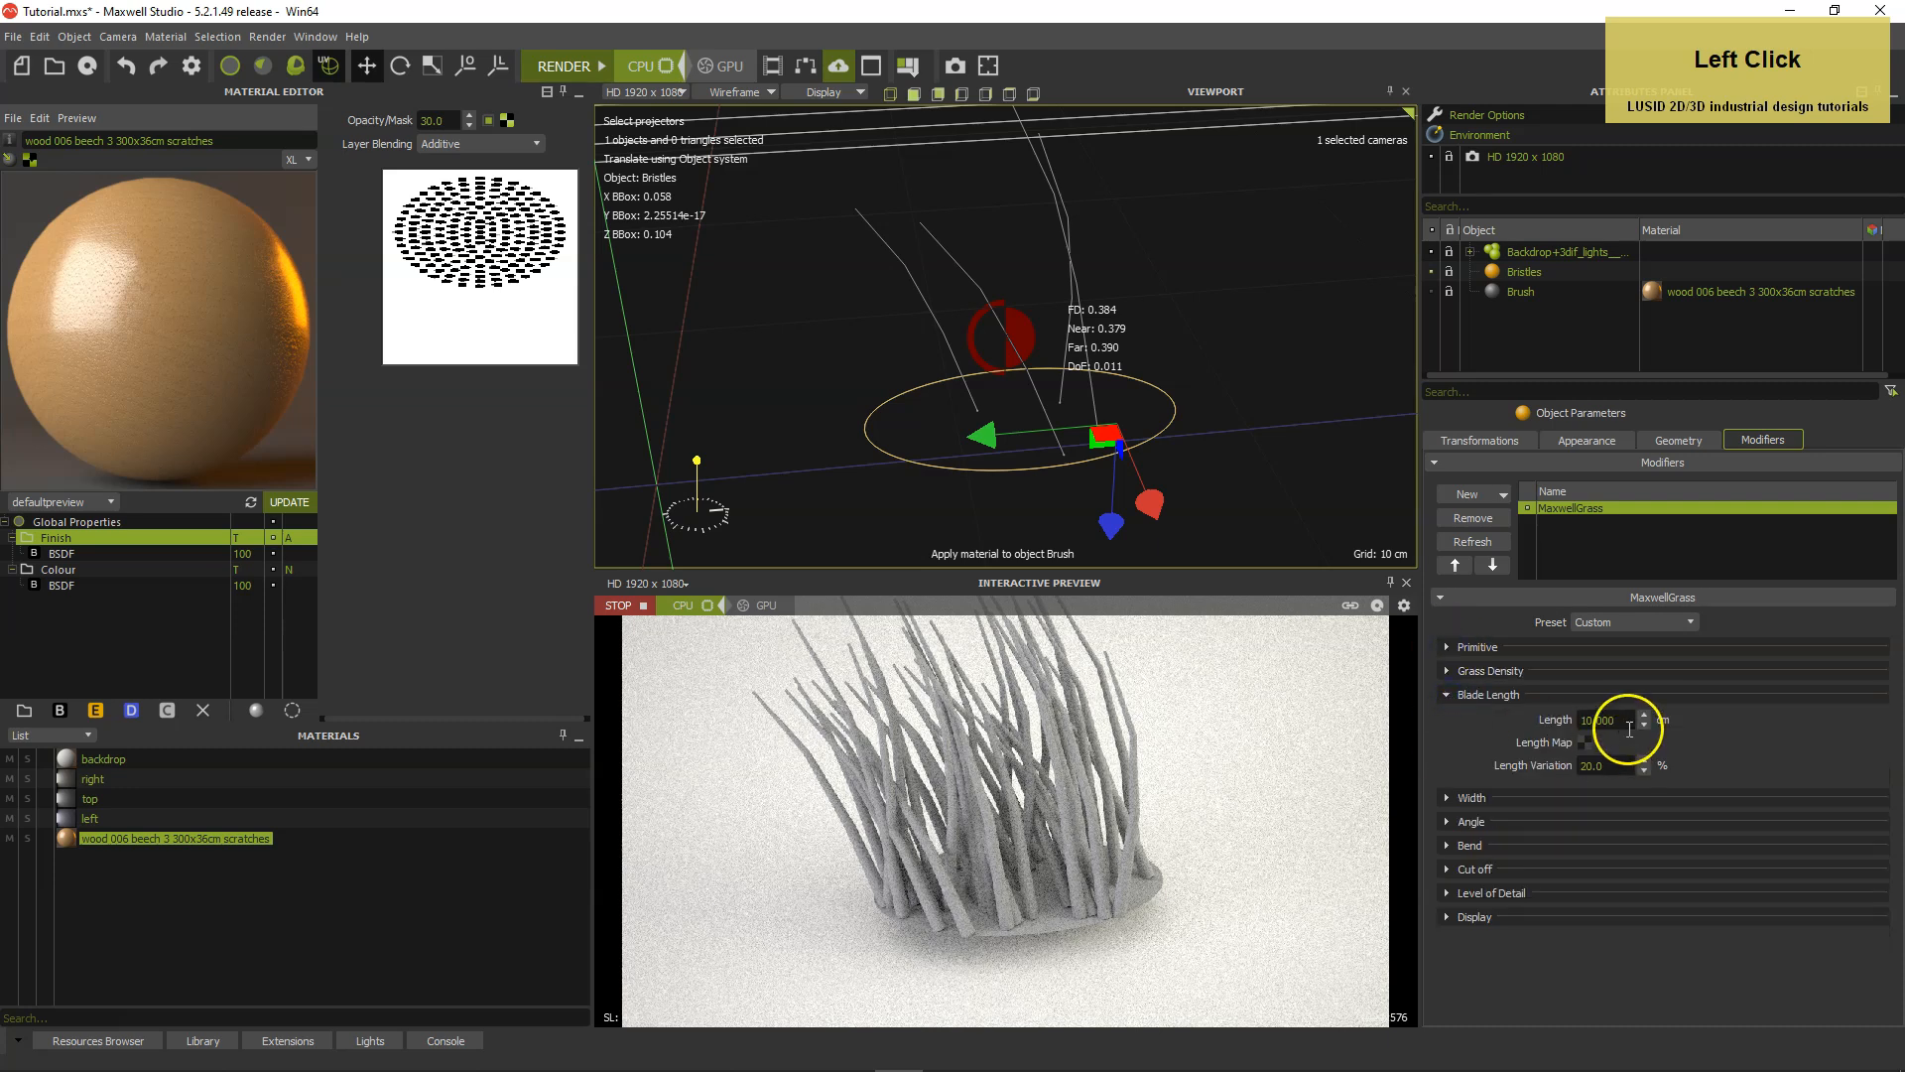
left_click_drag(1558, 721, 1558, 721)
type("2")
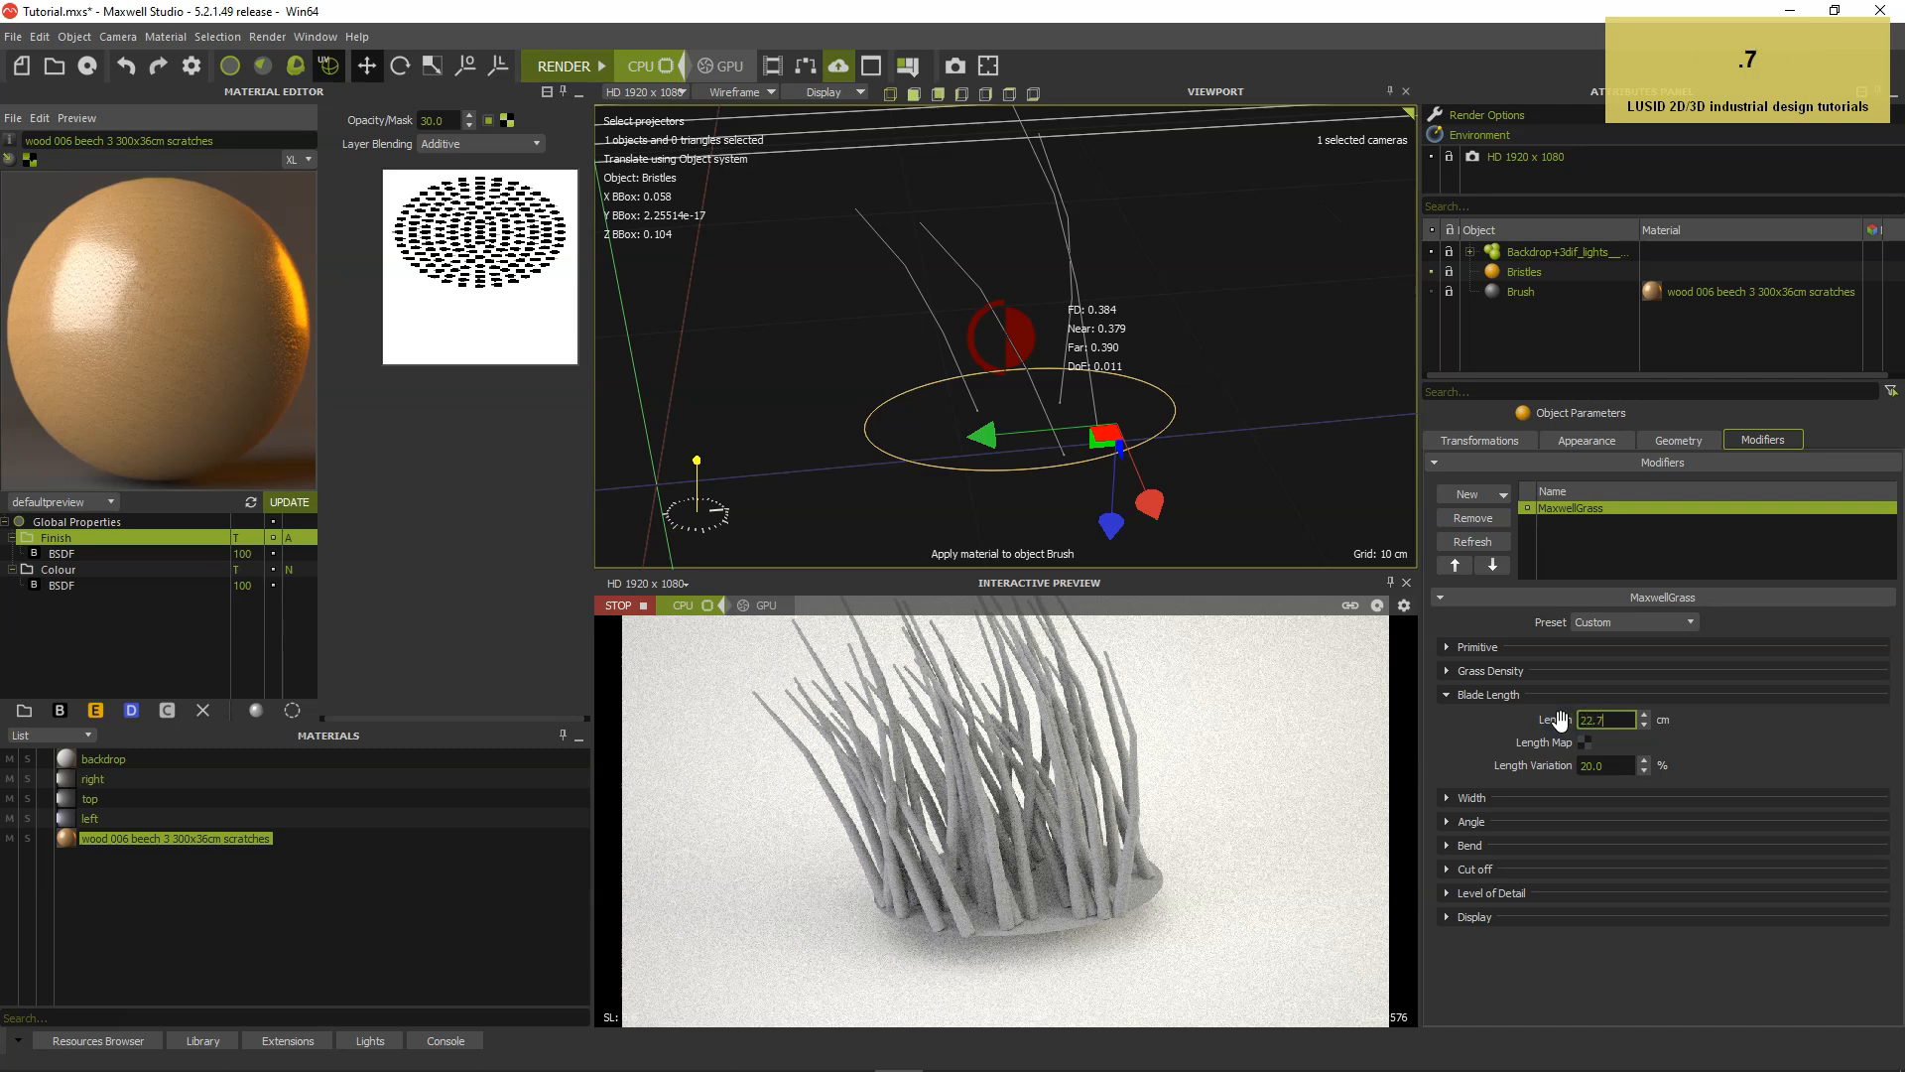
type("2.7")
key("Tab")
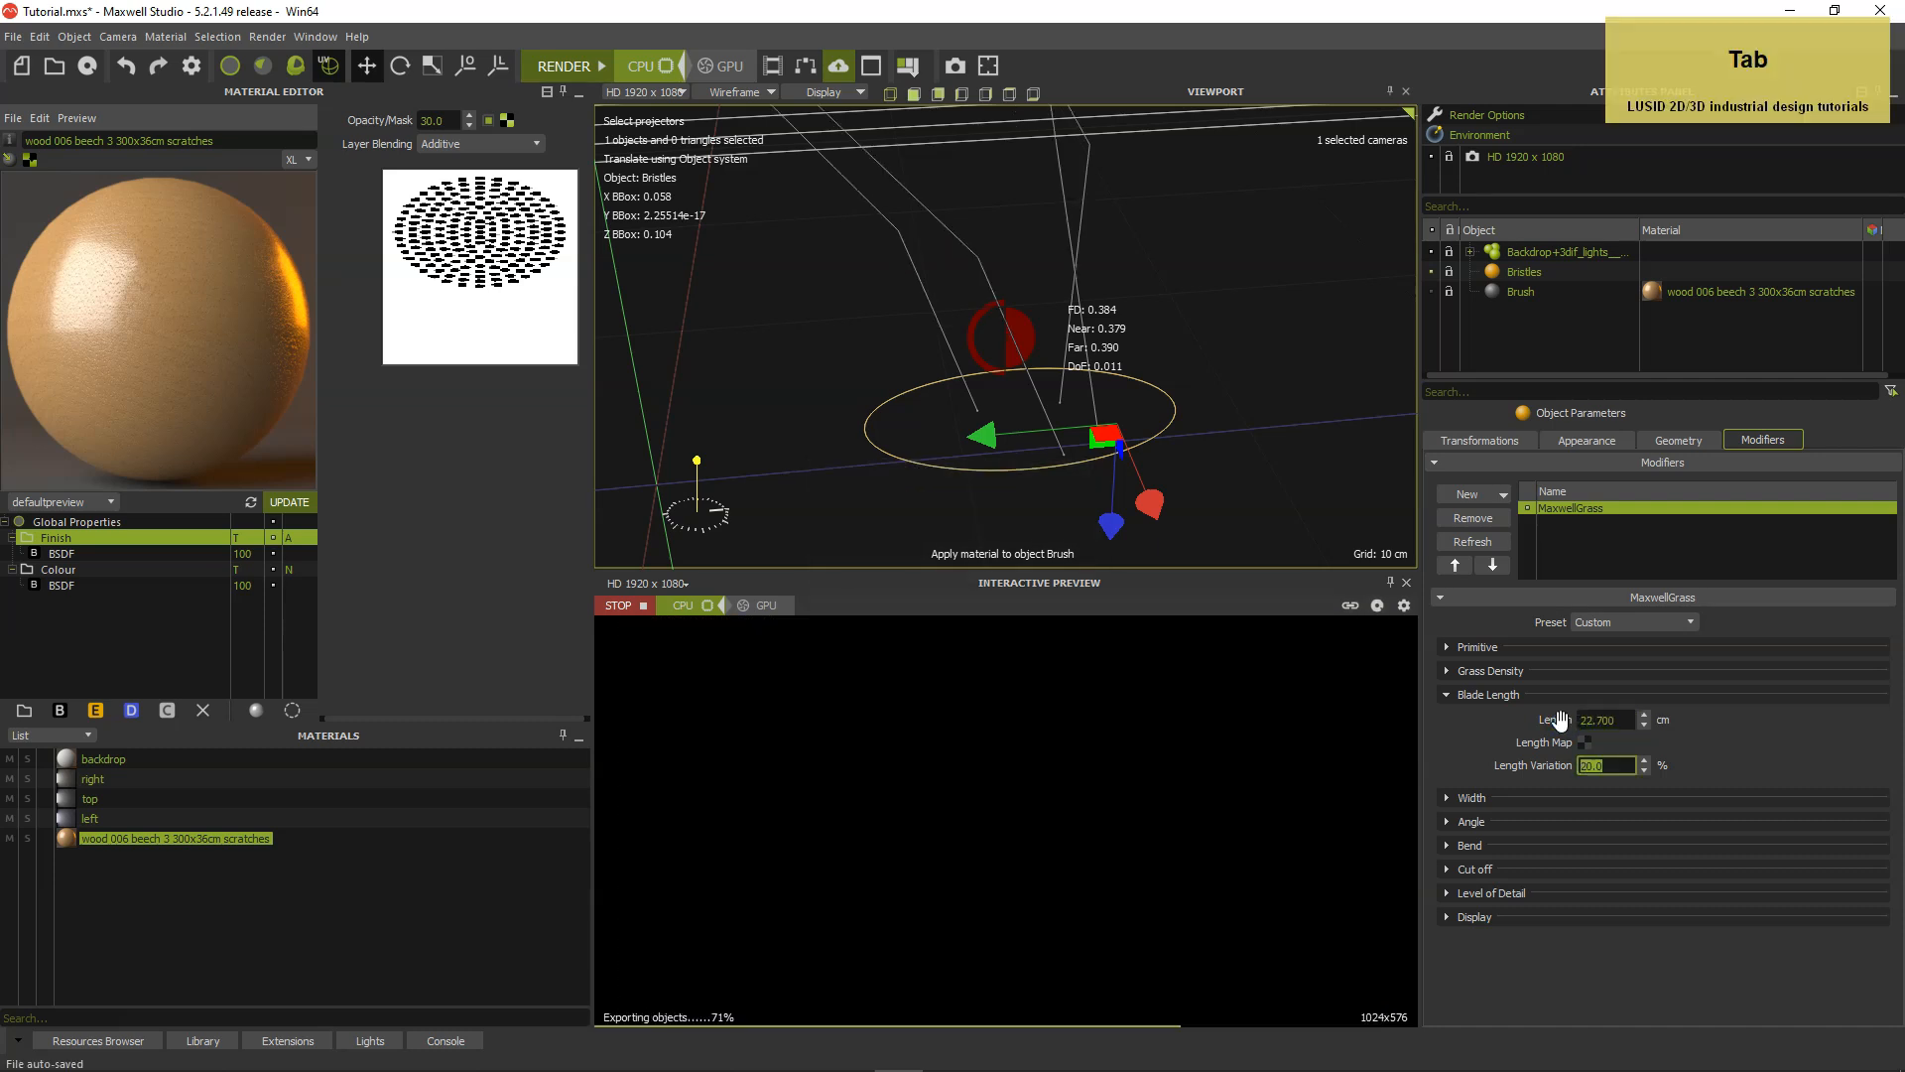
type("5")
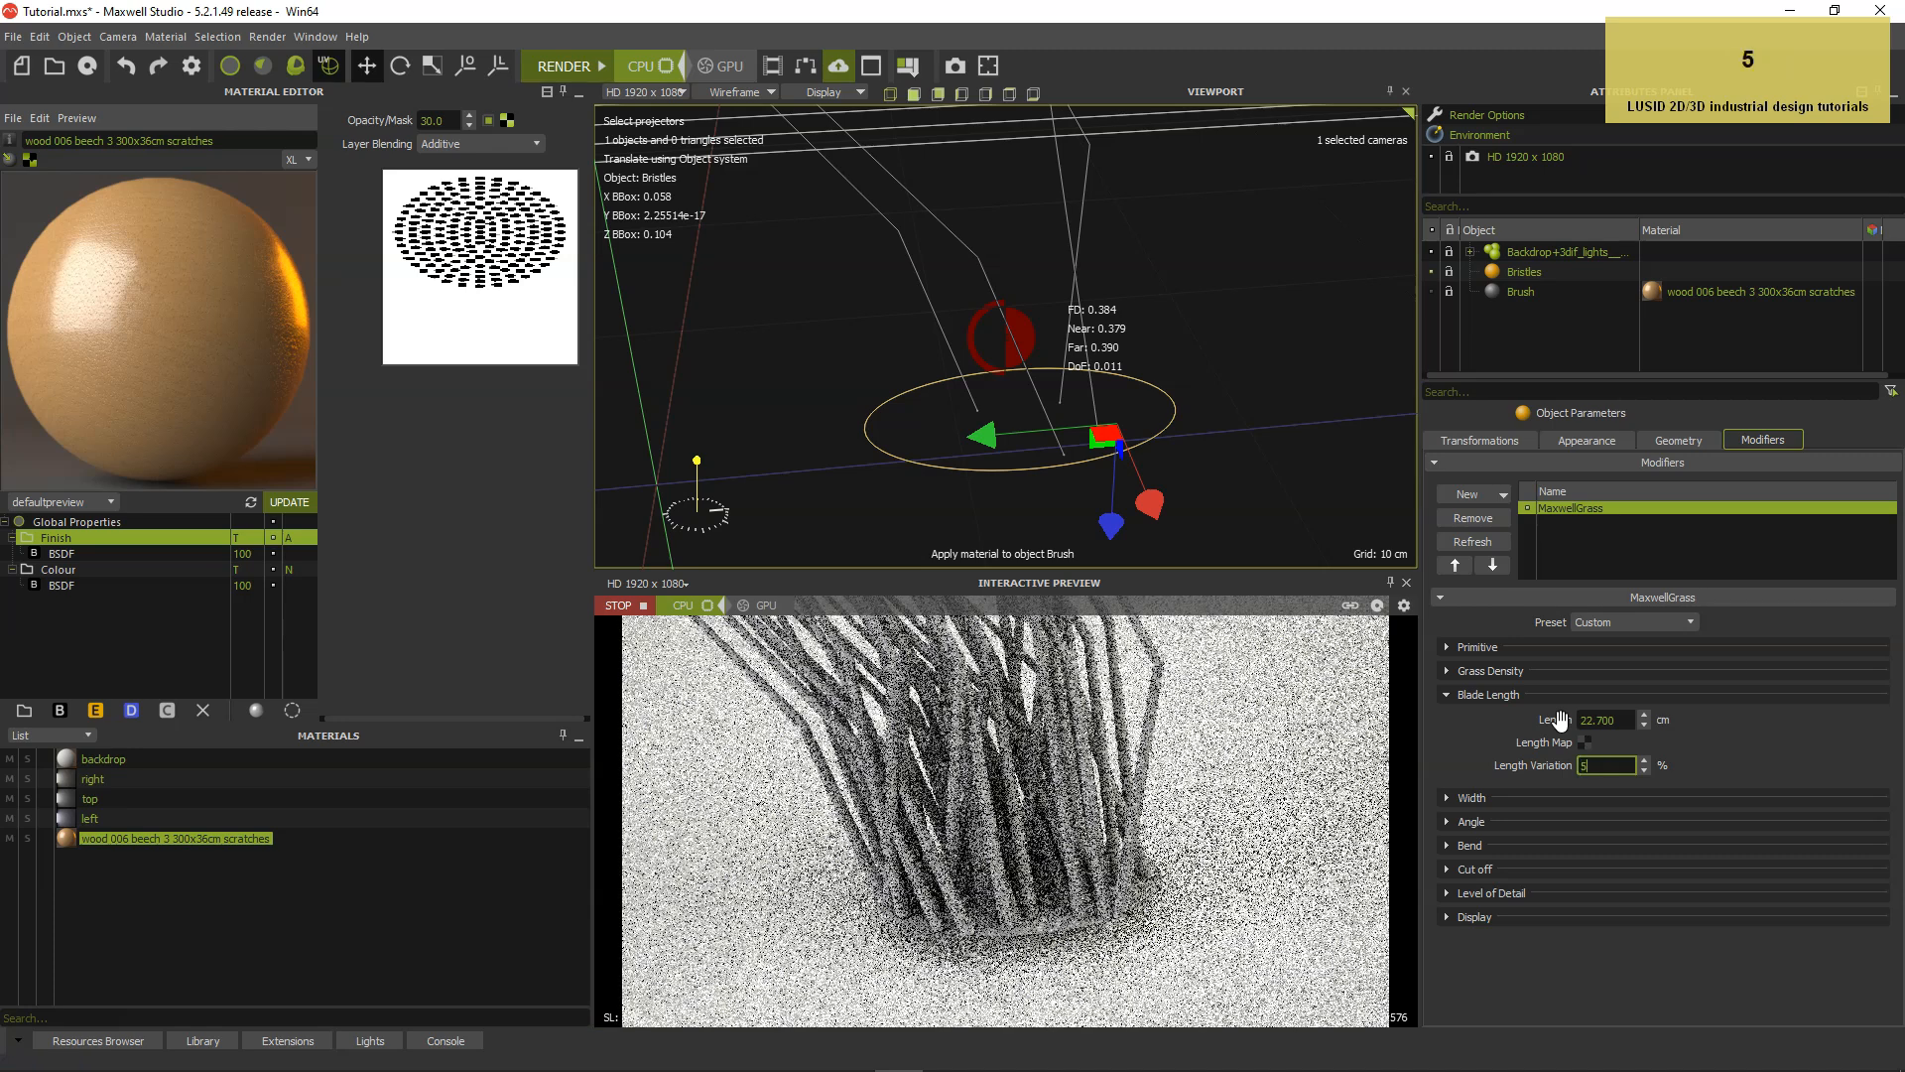
key("Return")
Correct the grass blade length to 2.7 cm.
left_click(1597, 719)
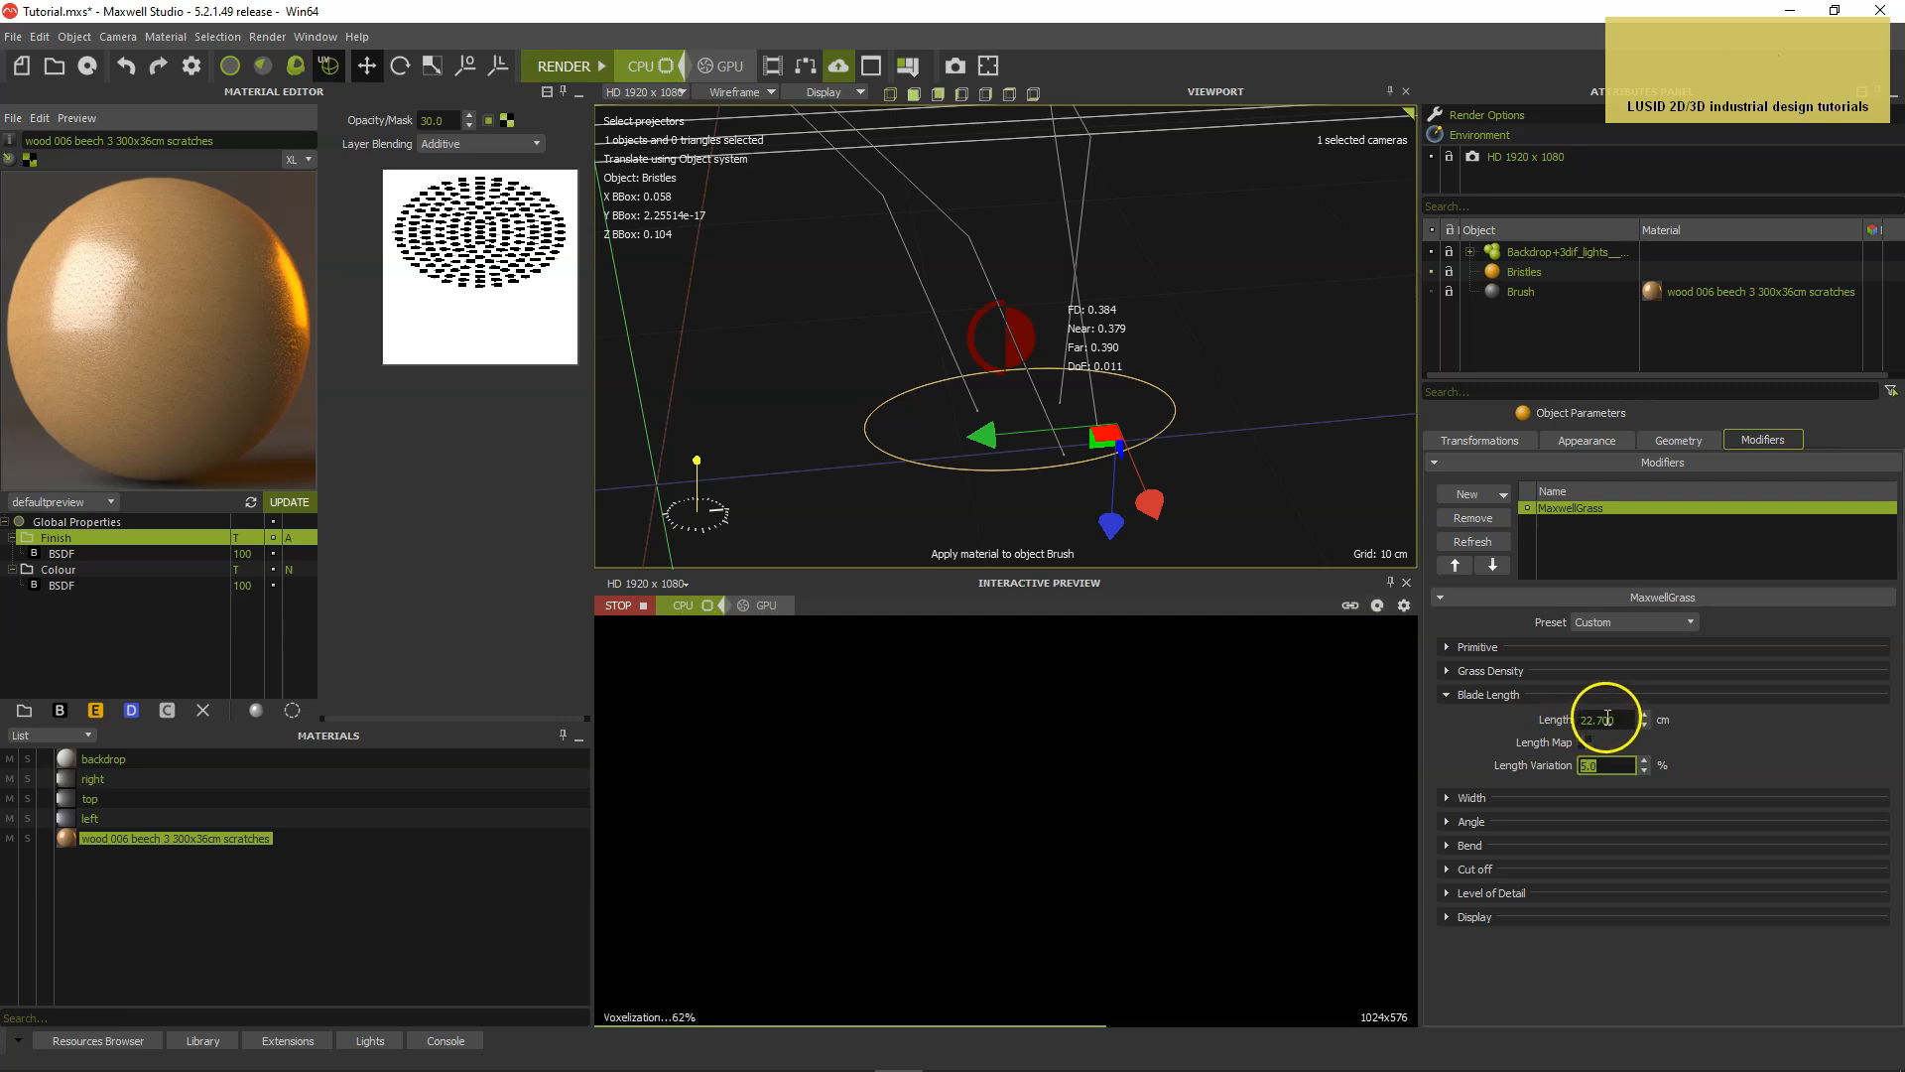
type("2")
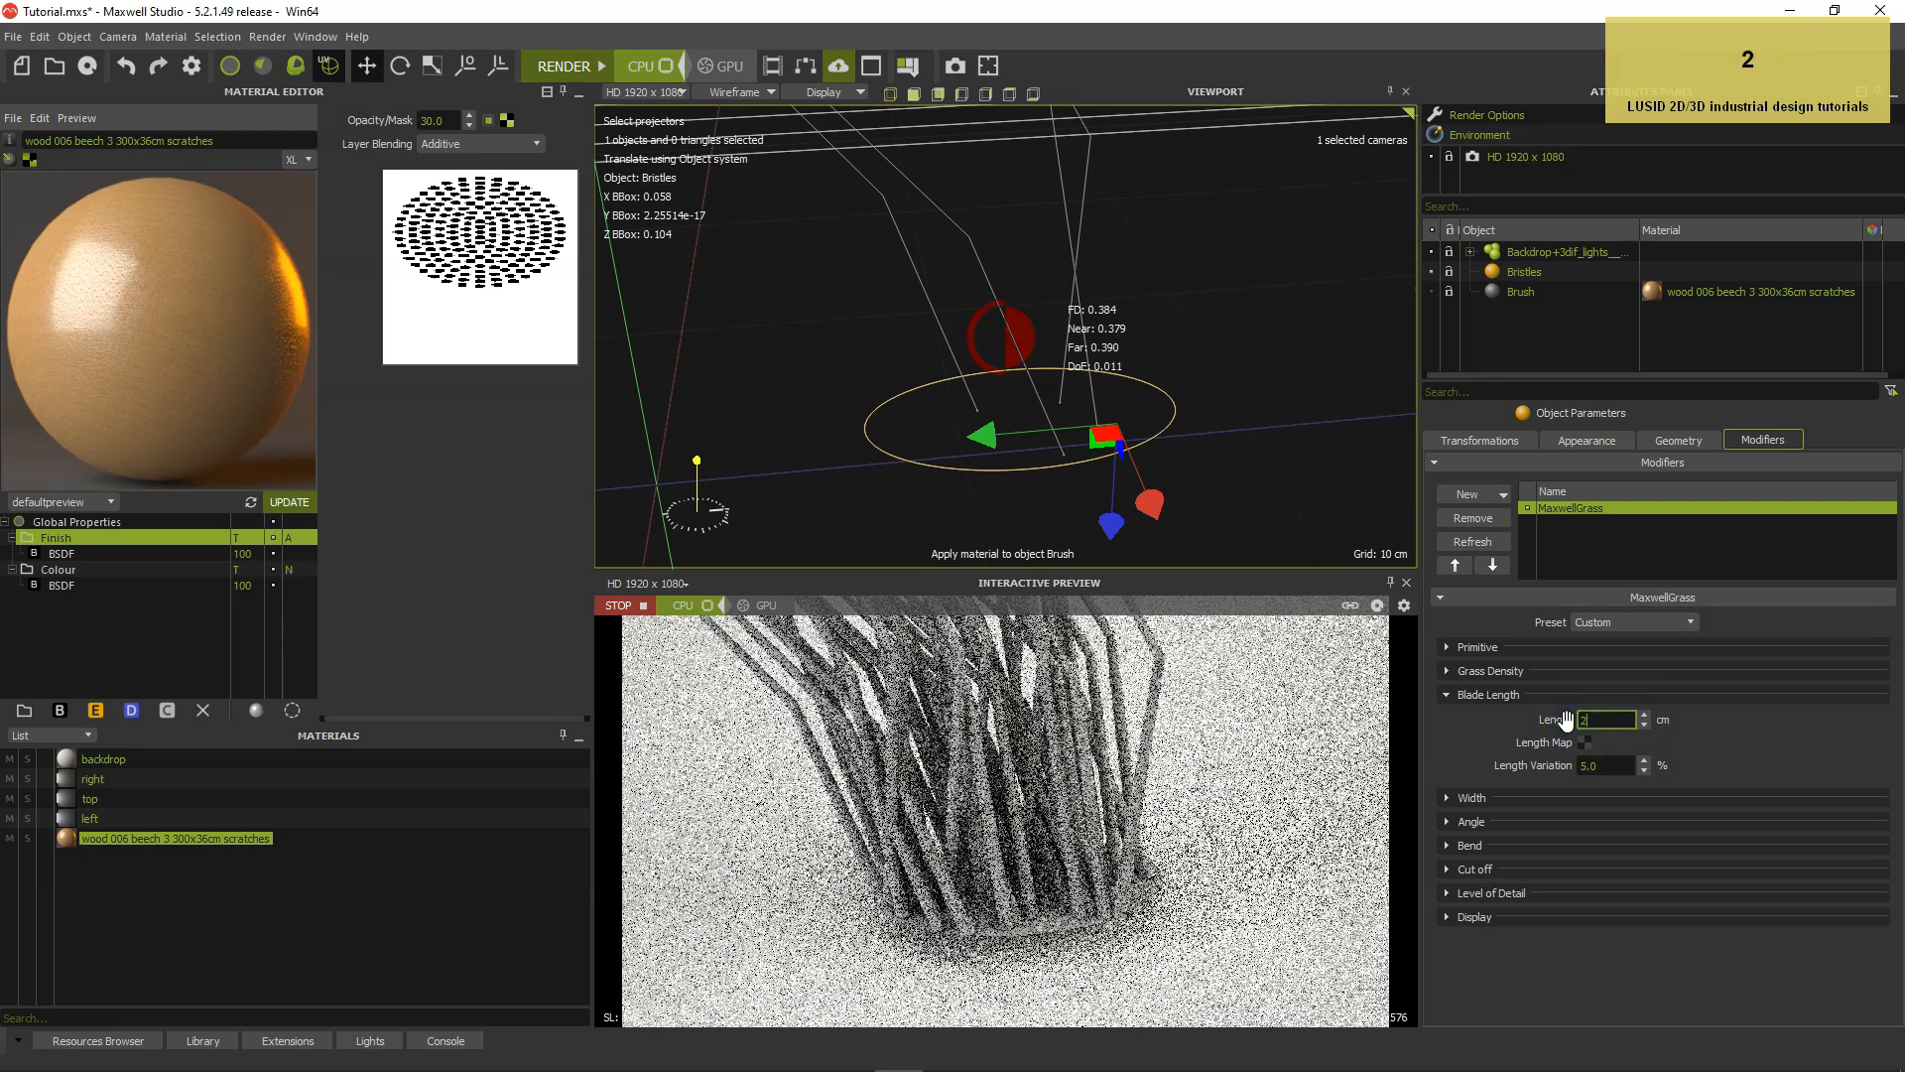
type(".7")
key("Return")
left_click(1481, 752)
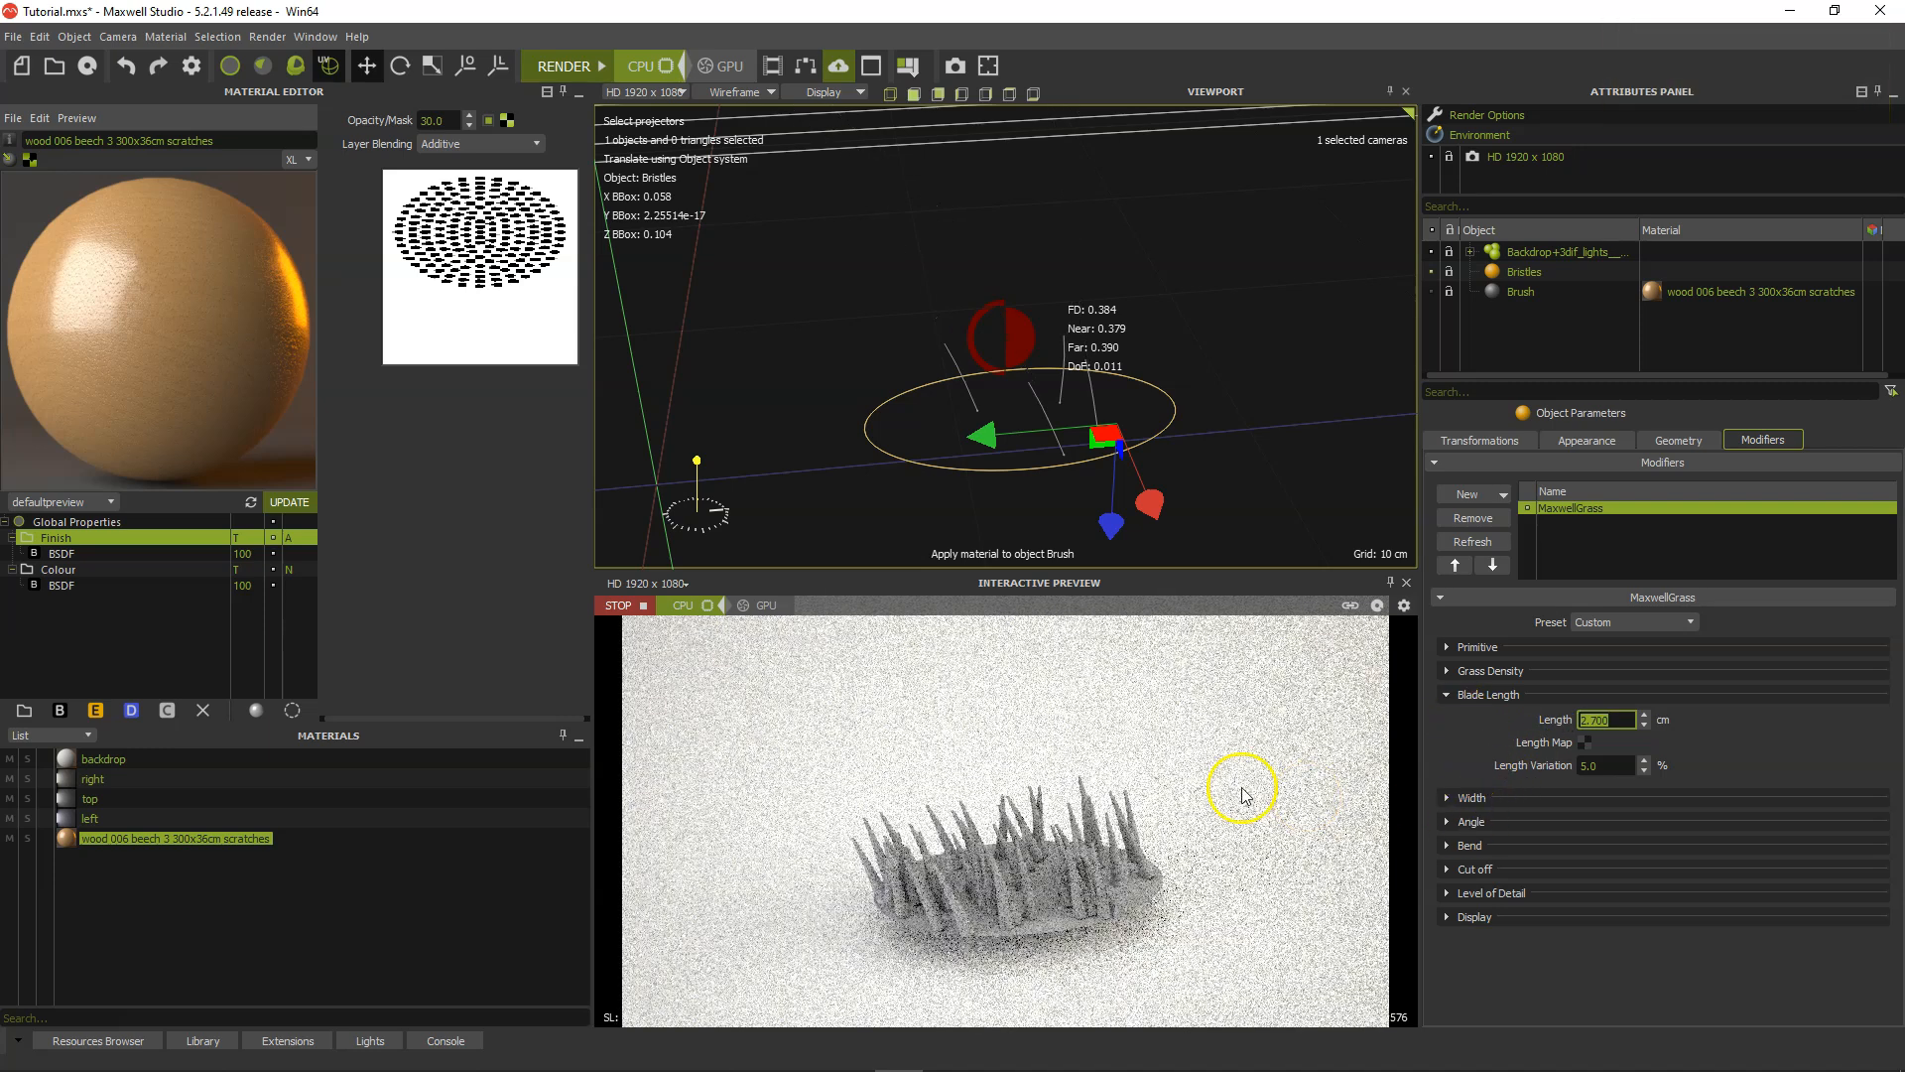
Set the blades' root width to 0.2 mm and tip width to 0.15 mm.
scroll(1088, 467, "up", 4)
middle_click_drag(1098, 463, 1132, 429, "alt")
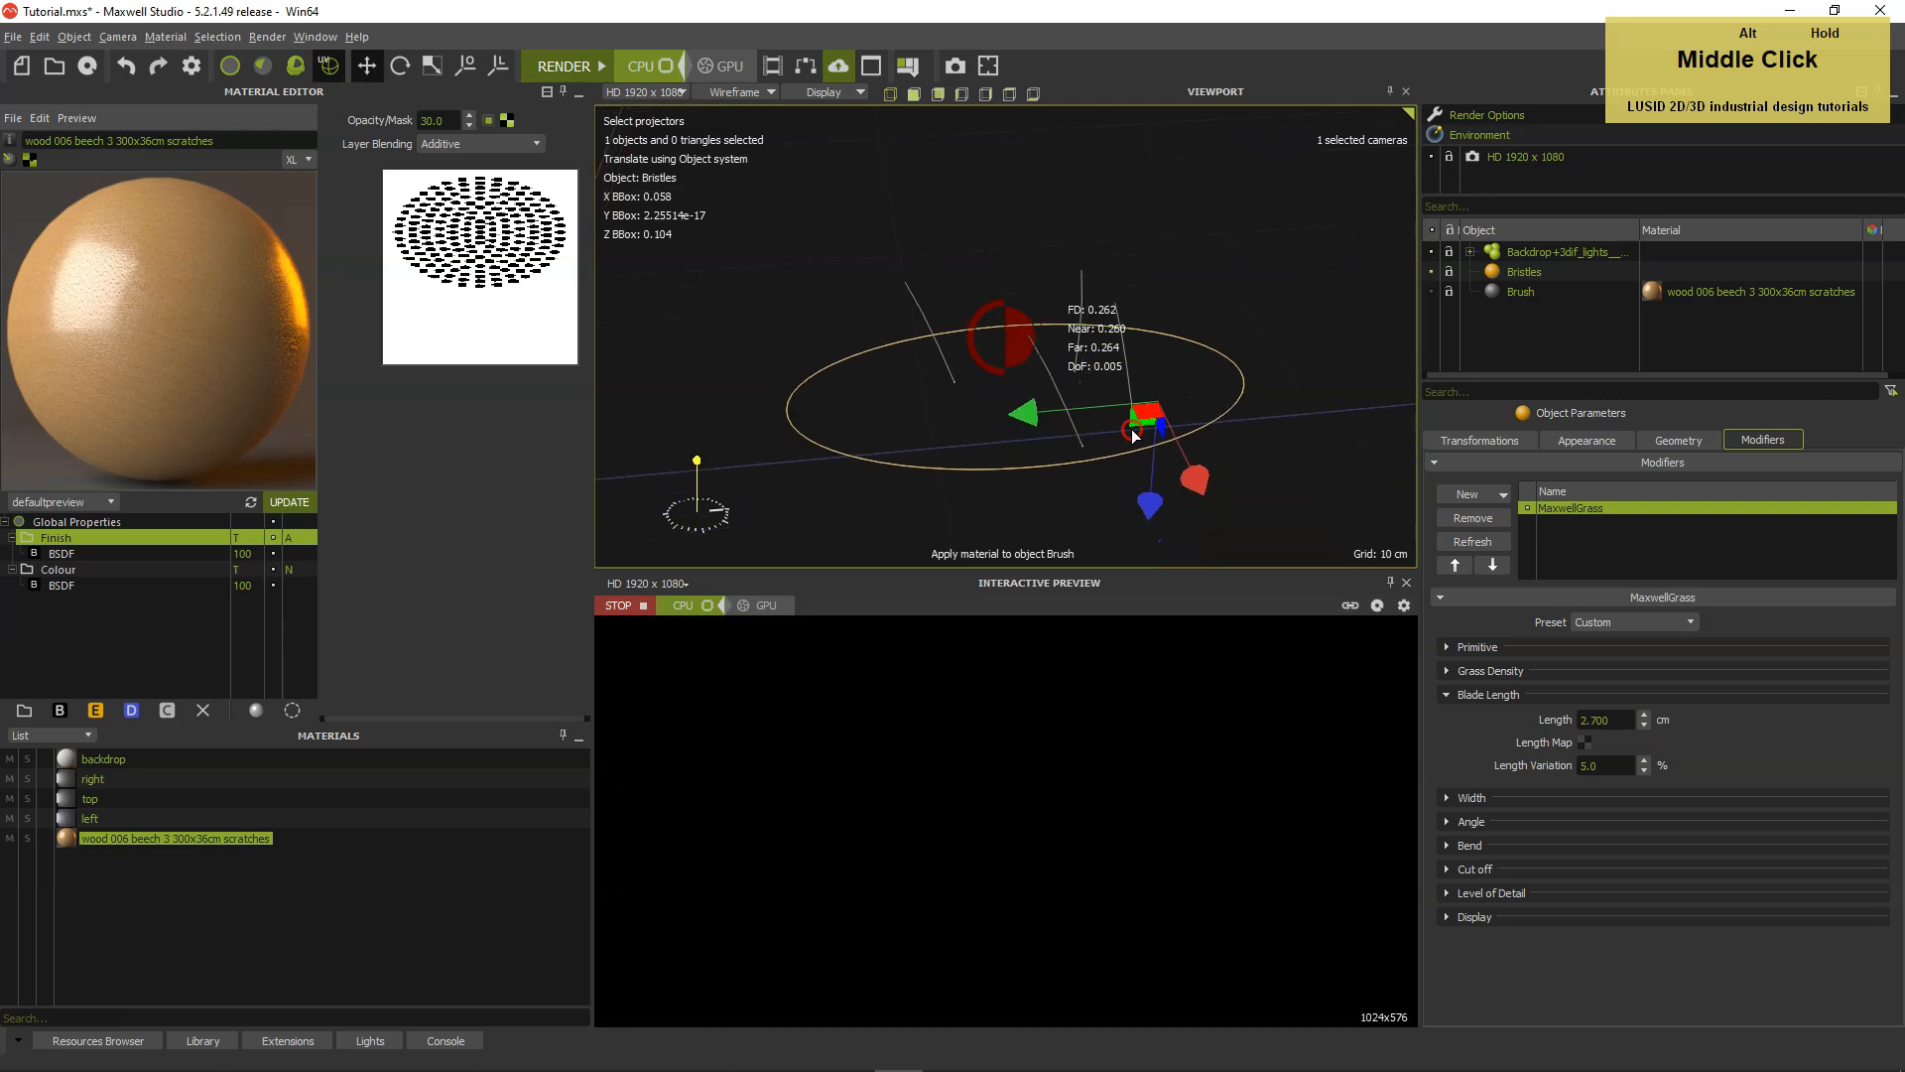
scroll(1132, 431, "up", 2)
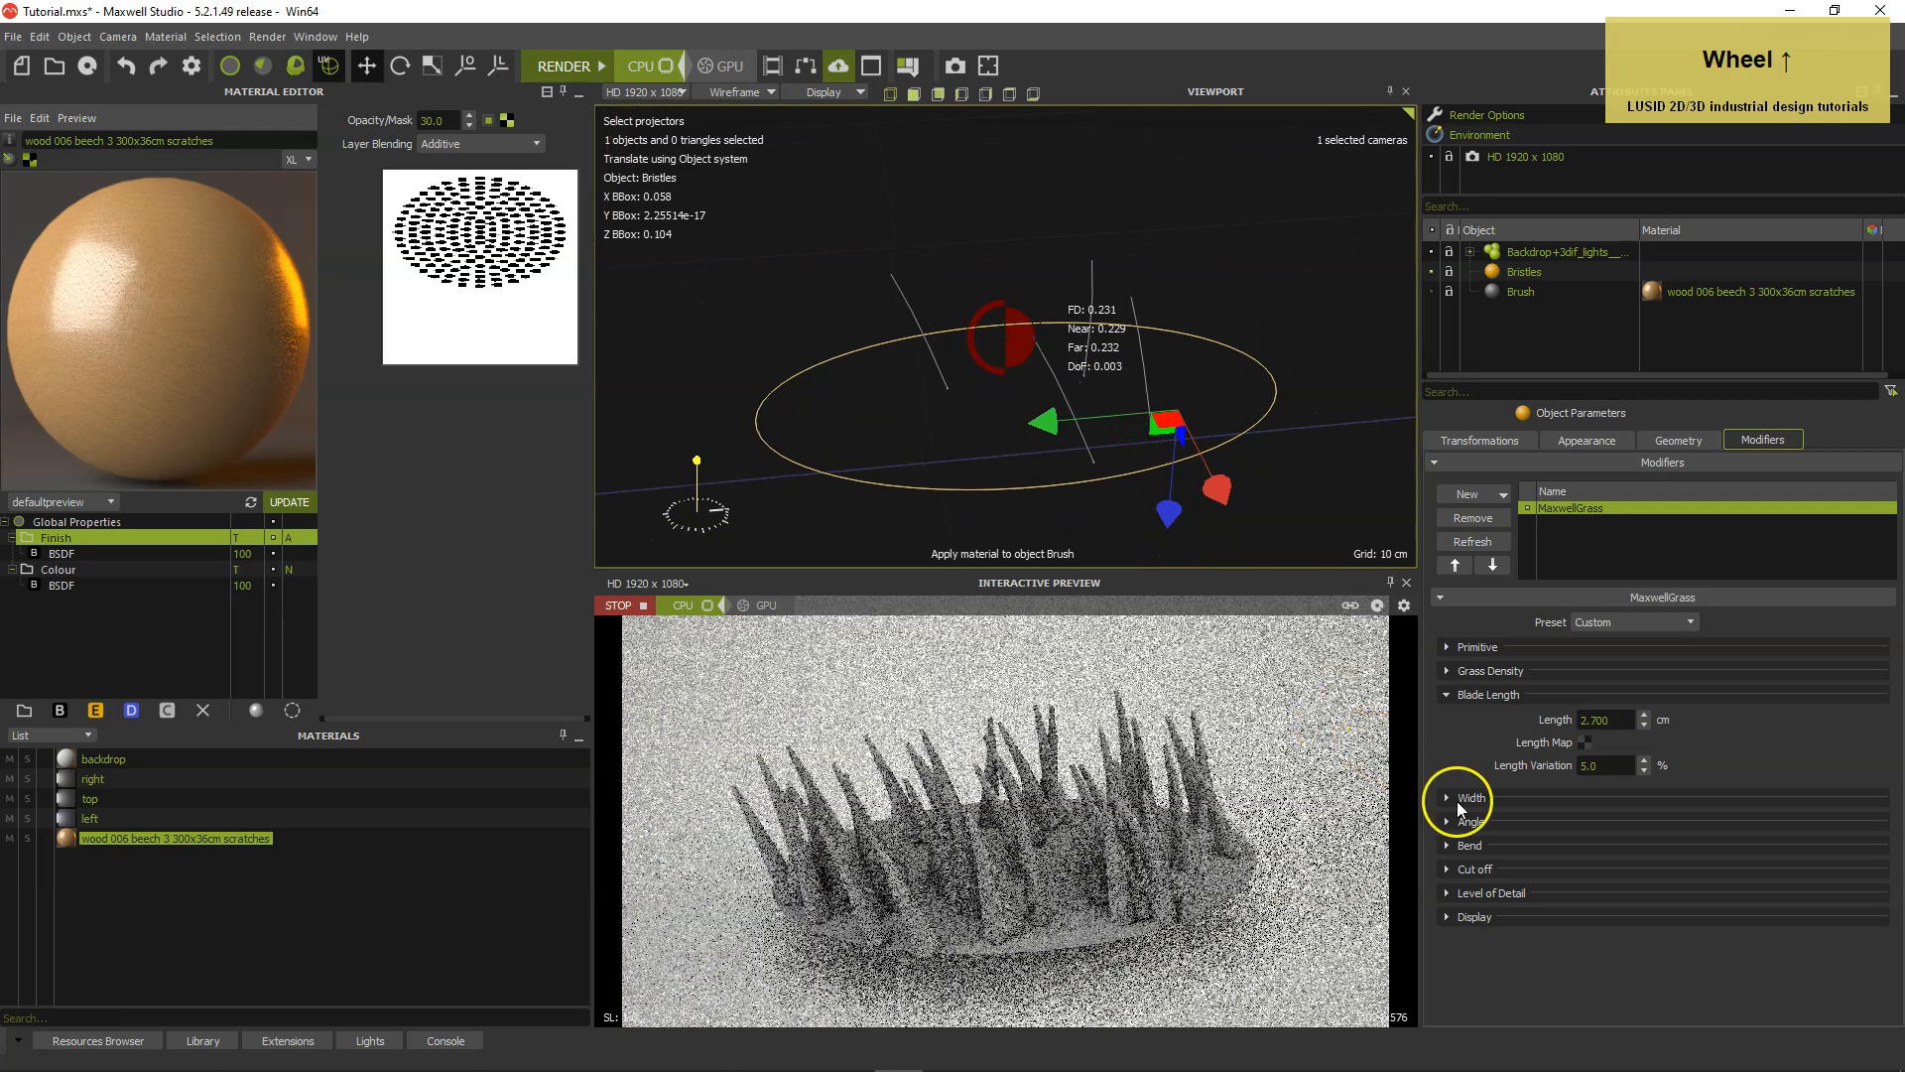
left_click(1449, 796)
left_click(1451, 695)
left_click(1615, 743)
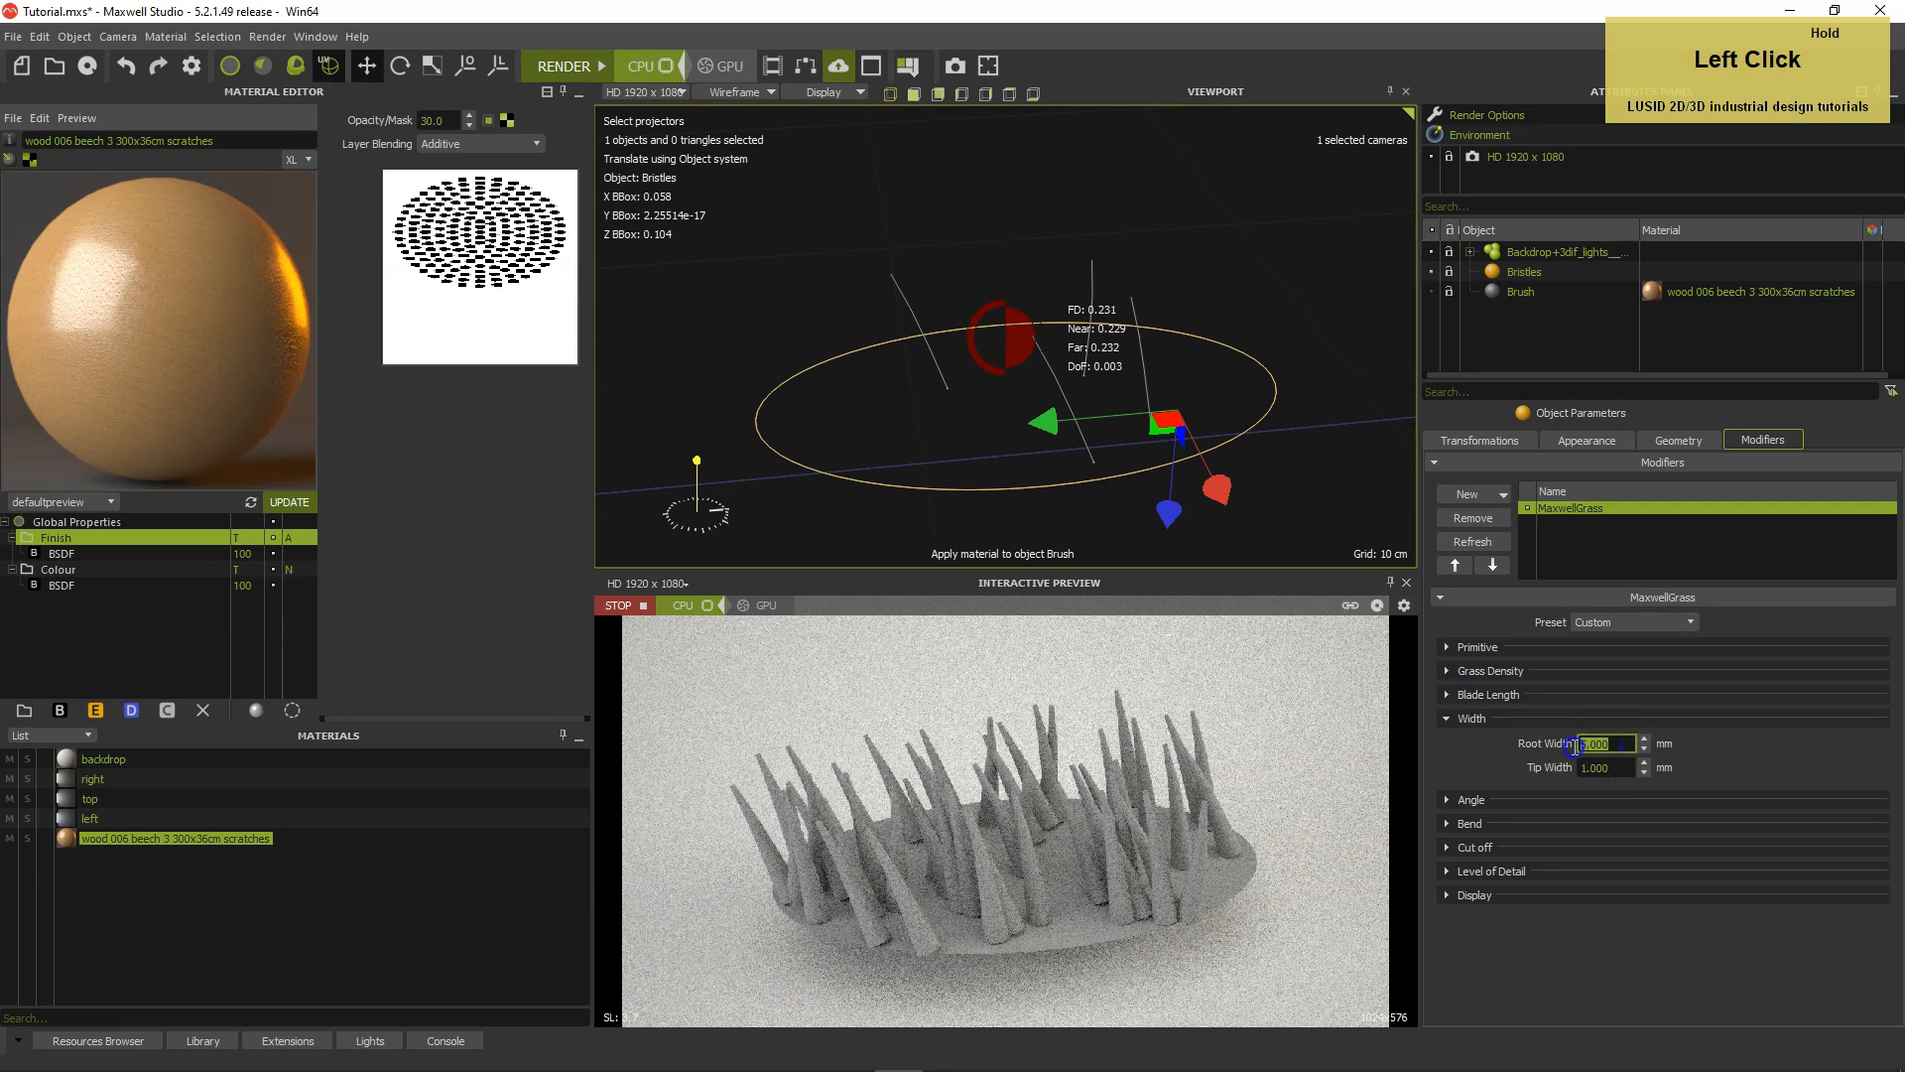
type("0.2")
key("Tab")
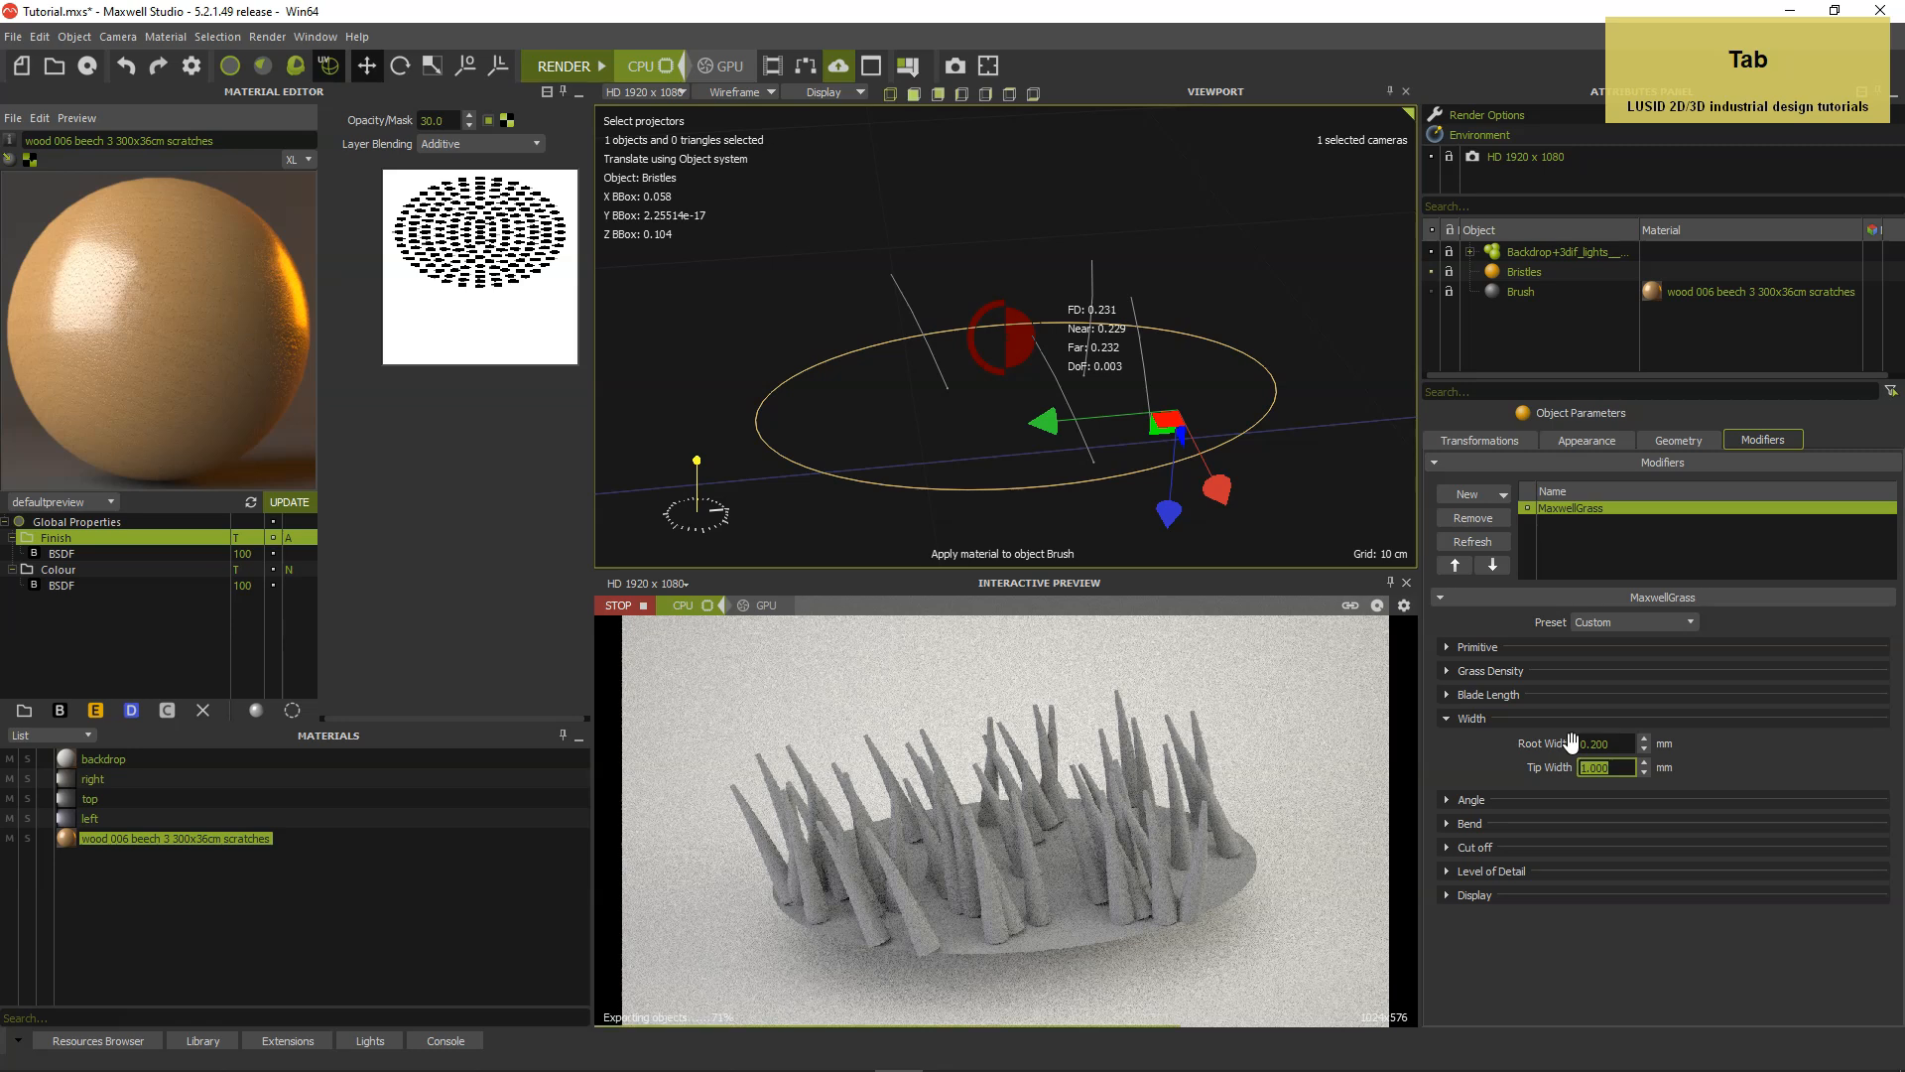
type("0.")
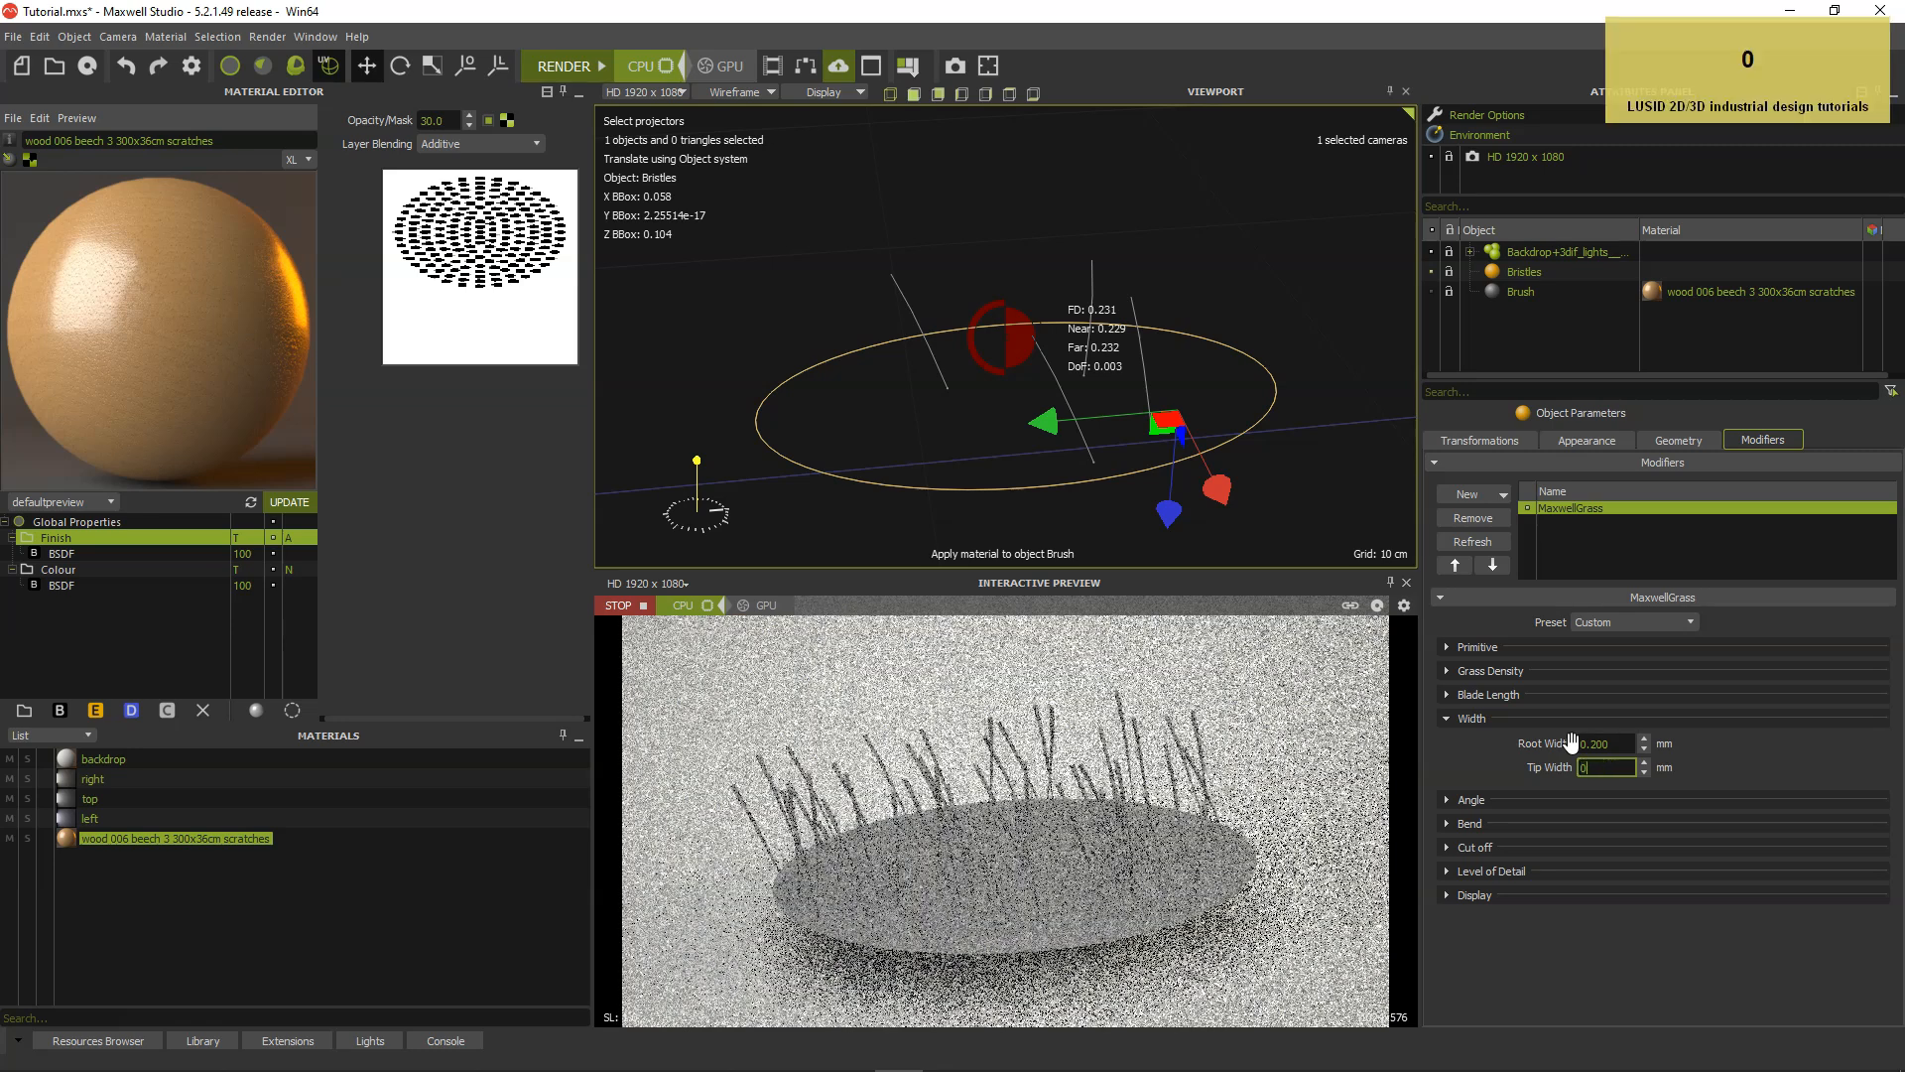
type("15")
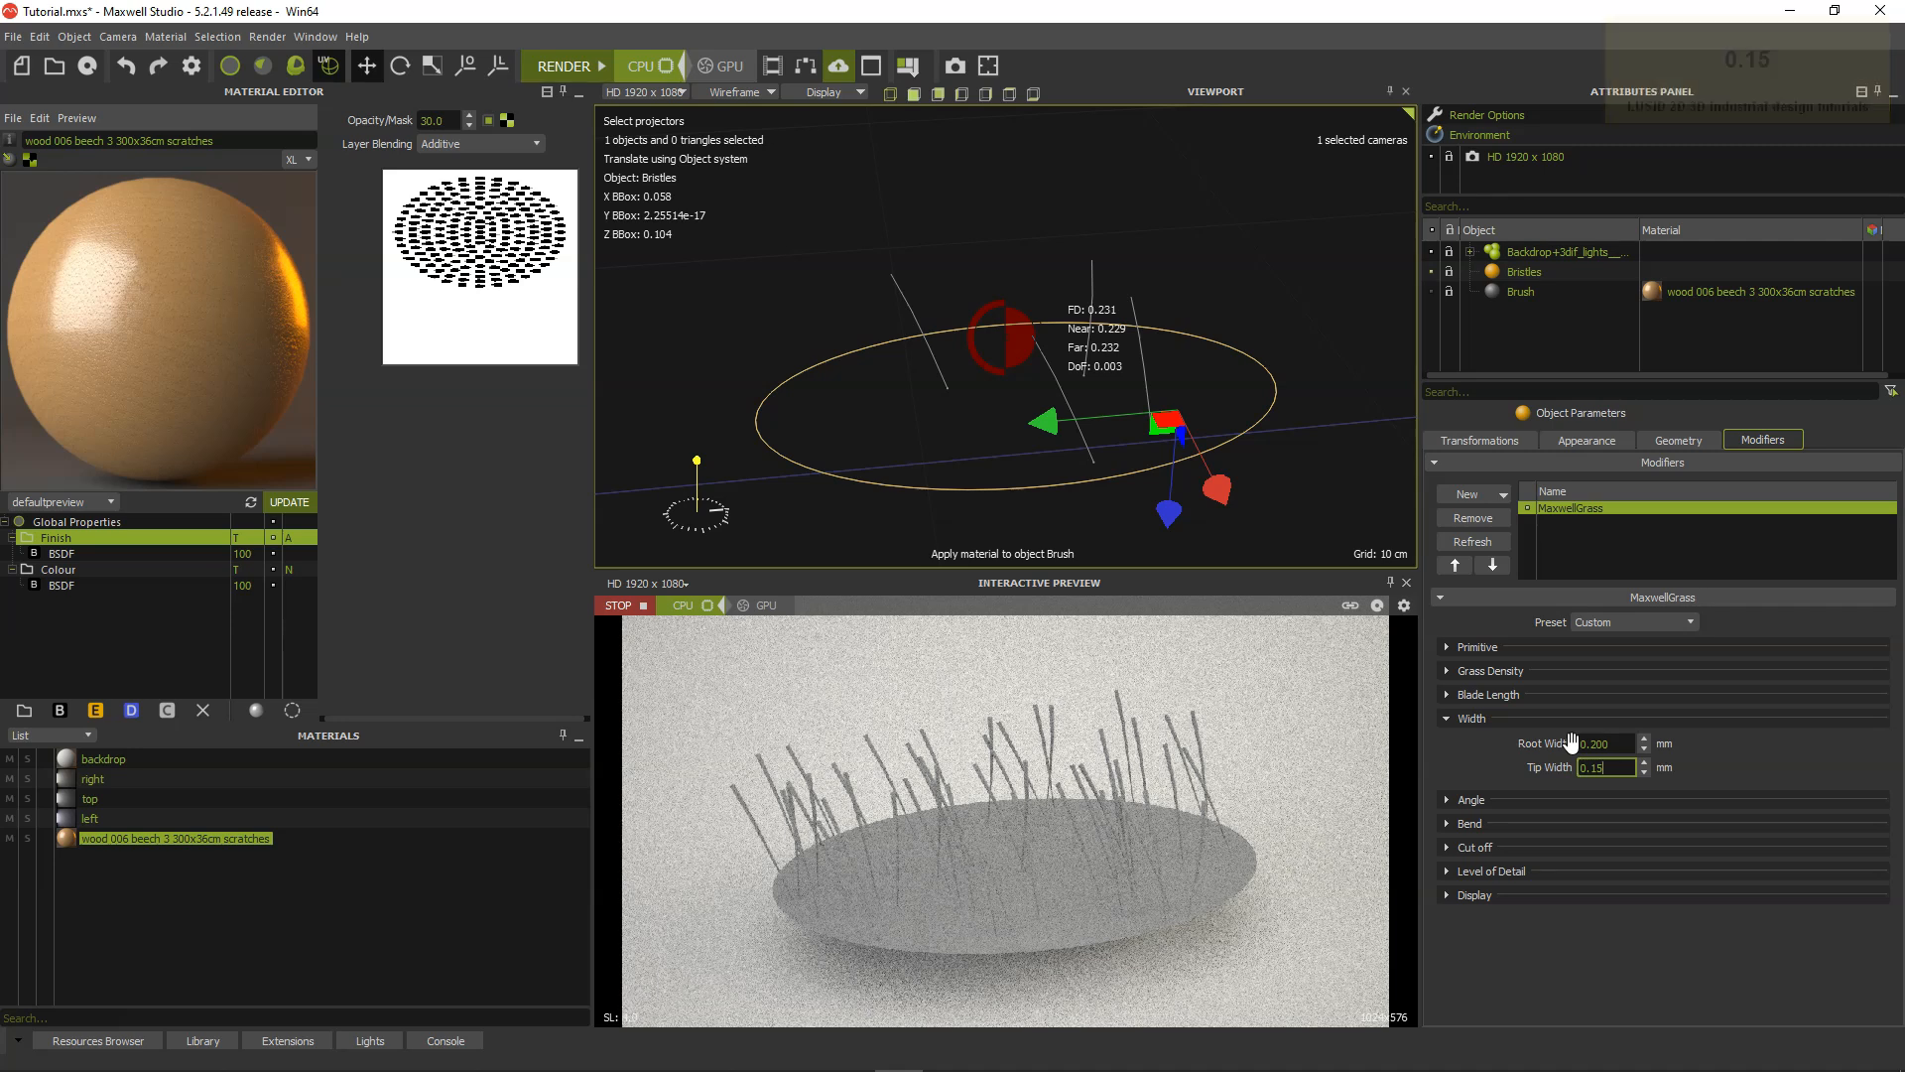
key("Return")
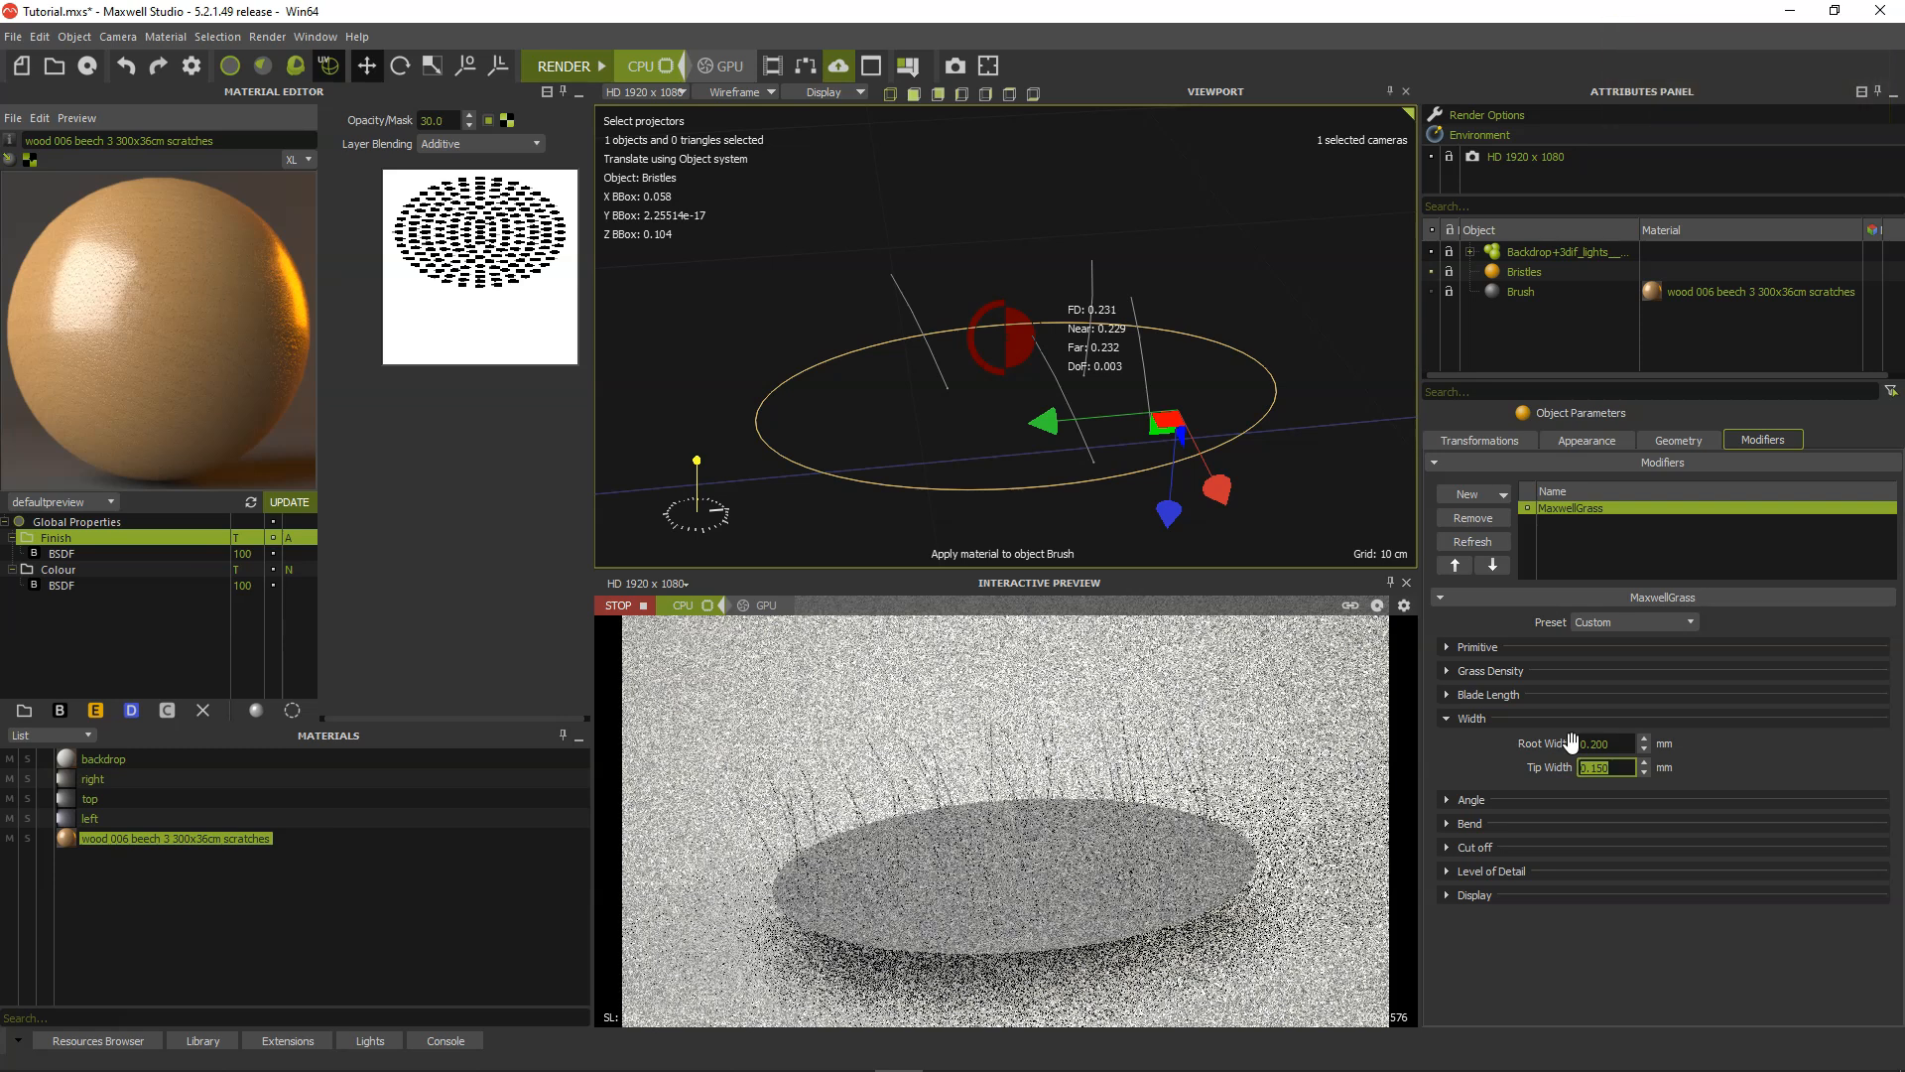
left_click(1448, 718)
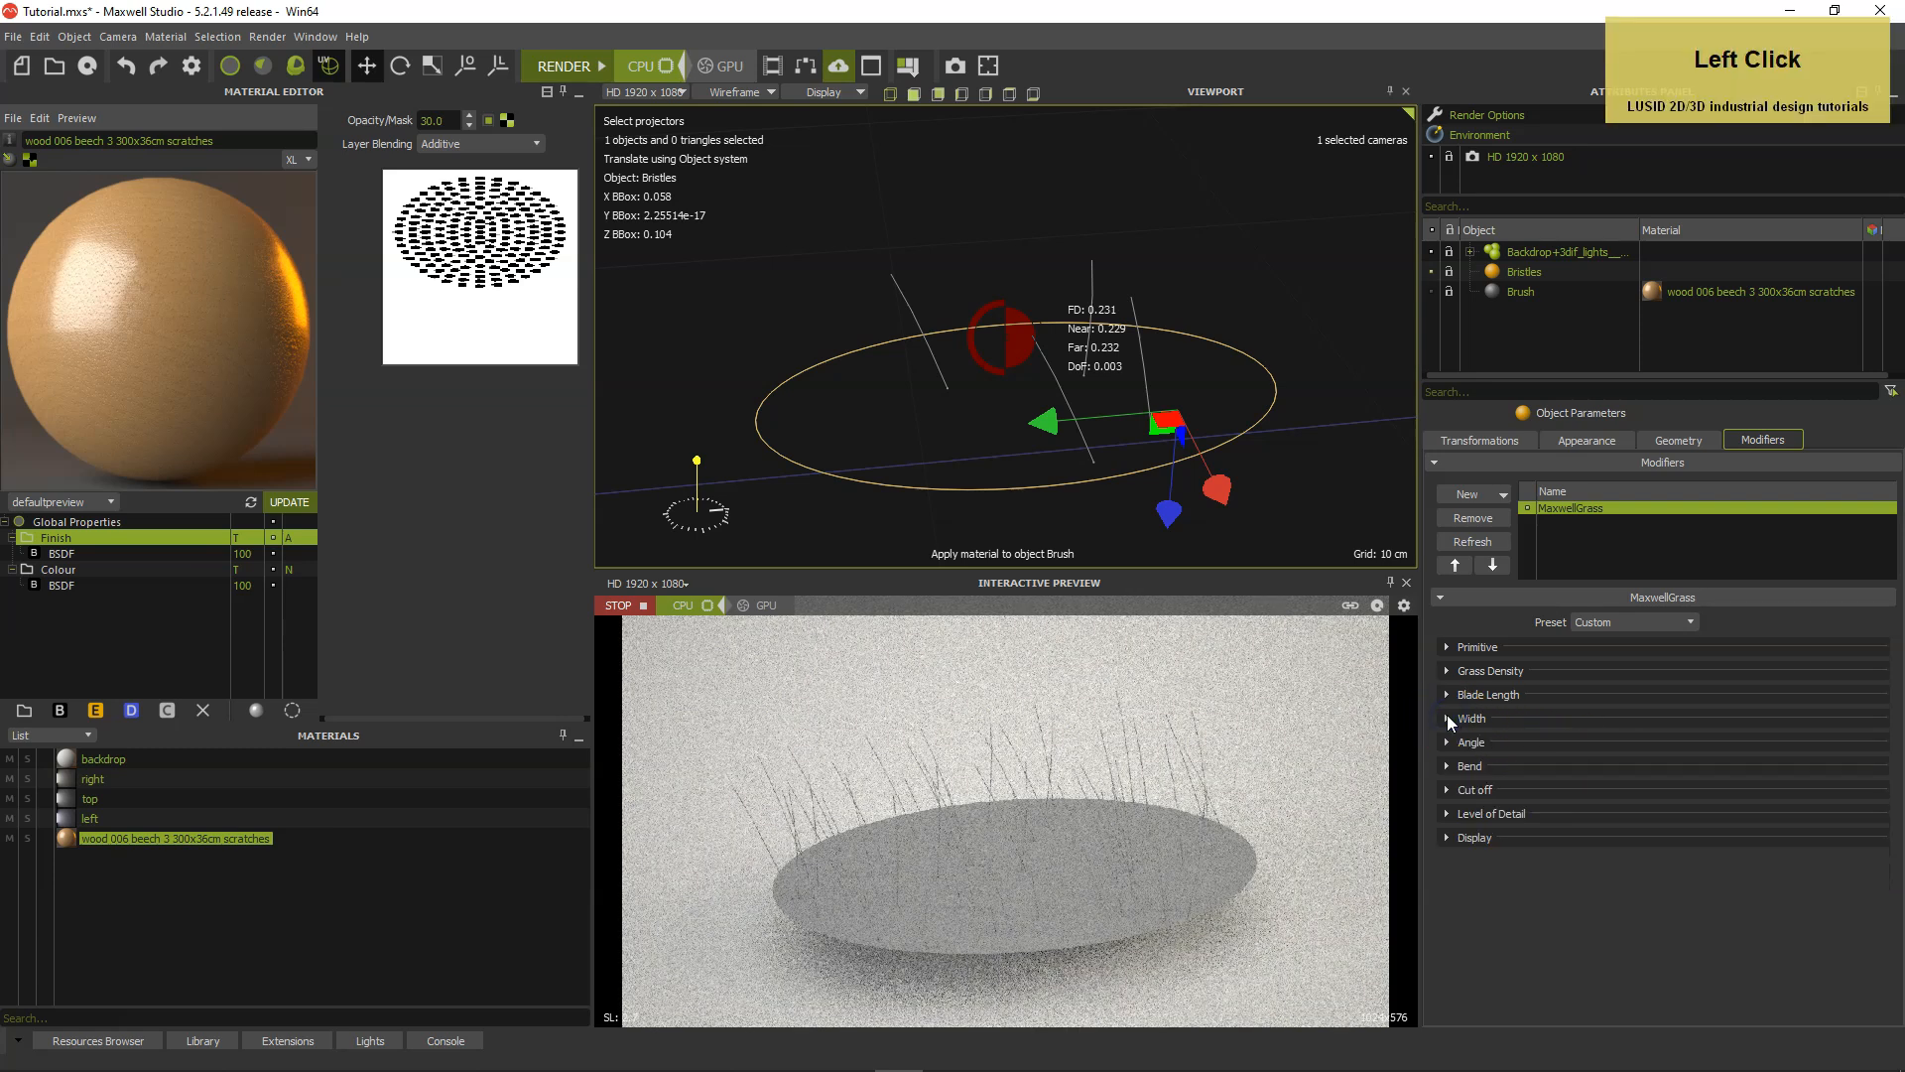
Set the grass start bend to 20% and the start bend variation to 20%.
left_click(1446, 766)
left_click_drag(1608, 792, 1578, 792)
type("20")
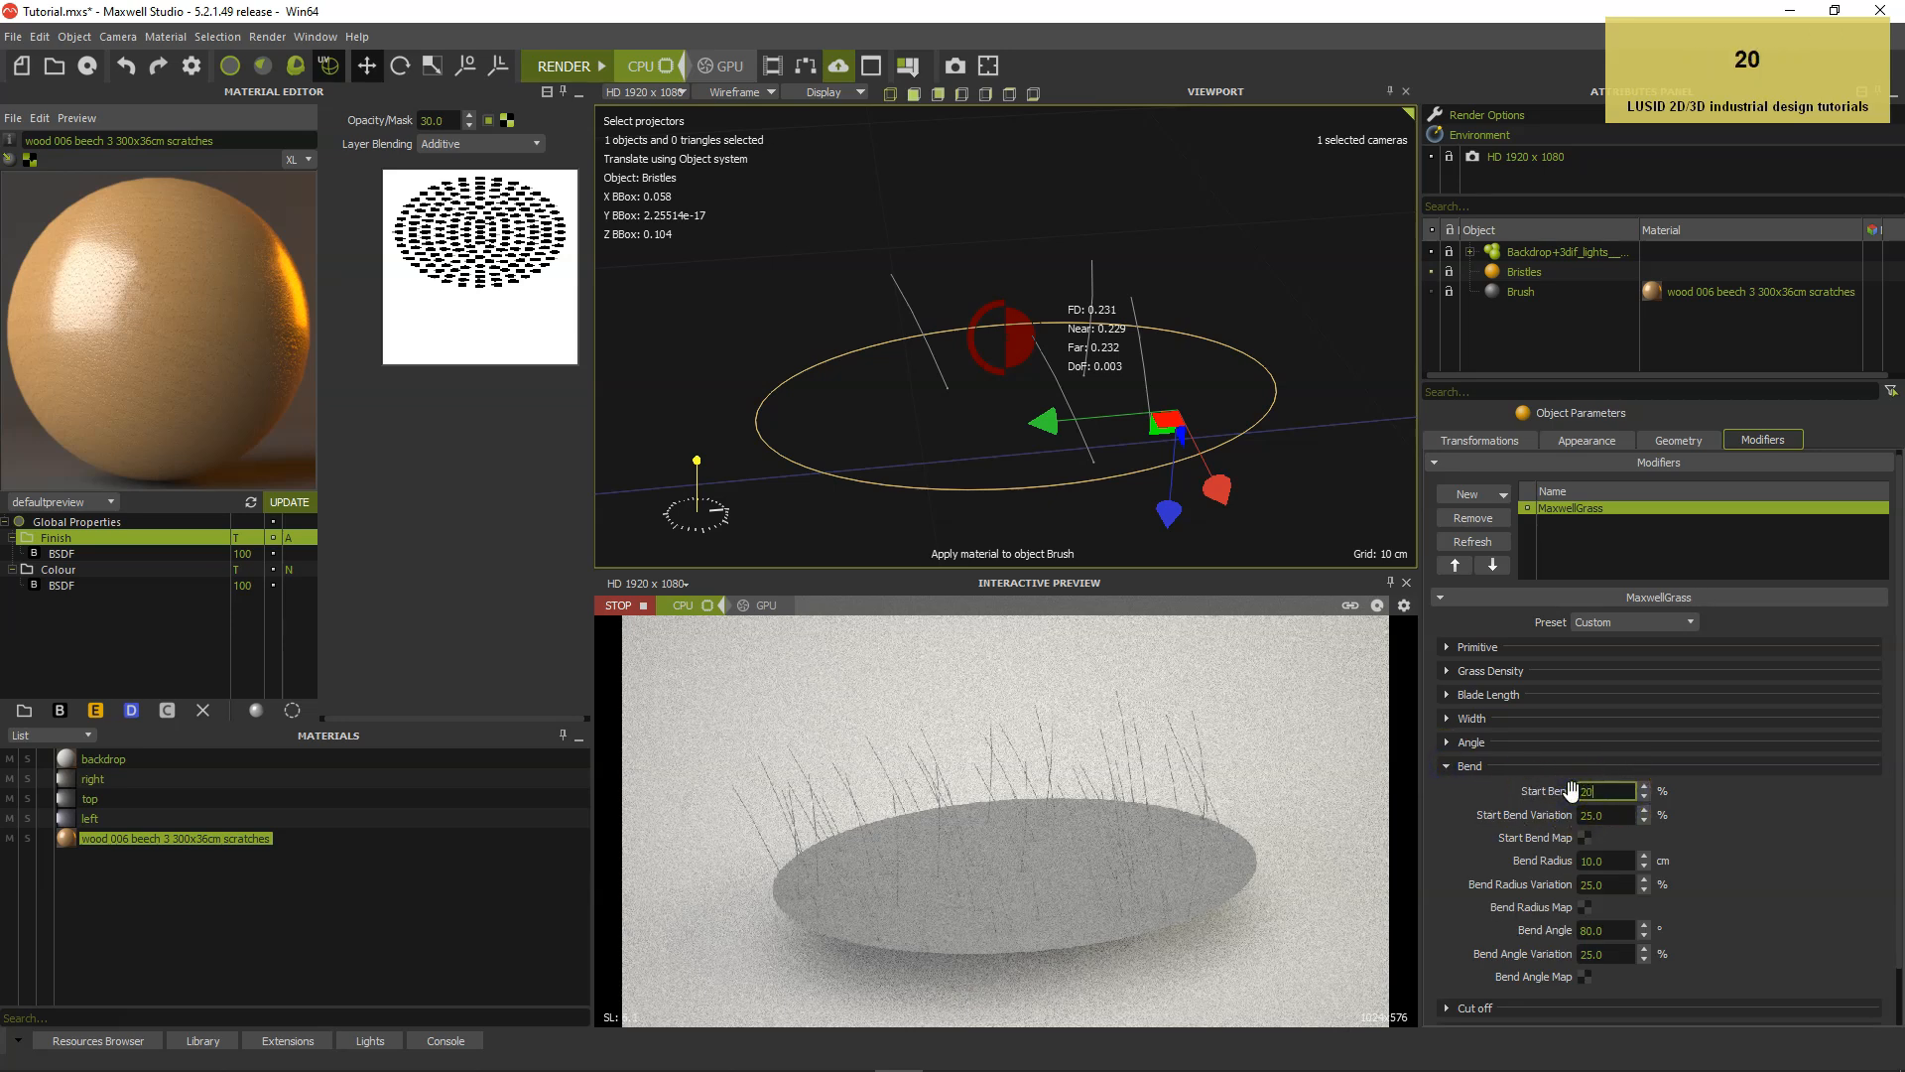
key("Tab")
type("20")
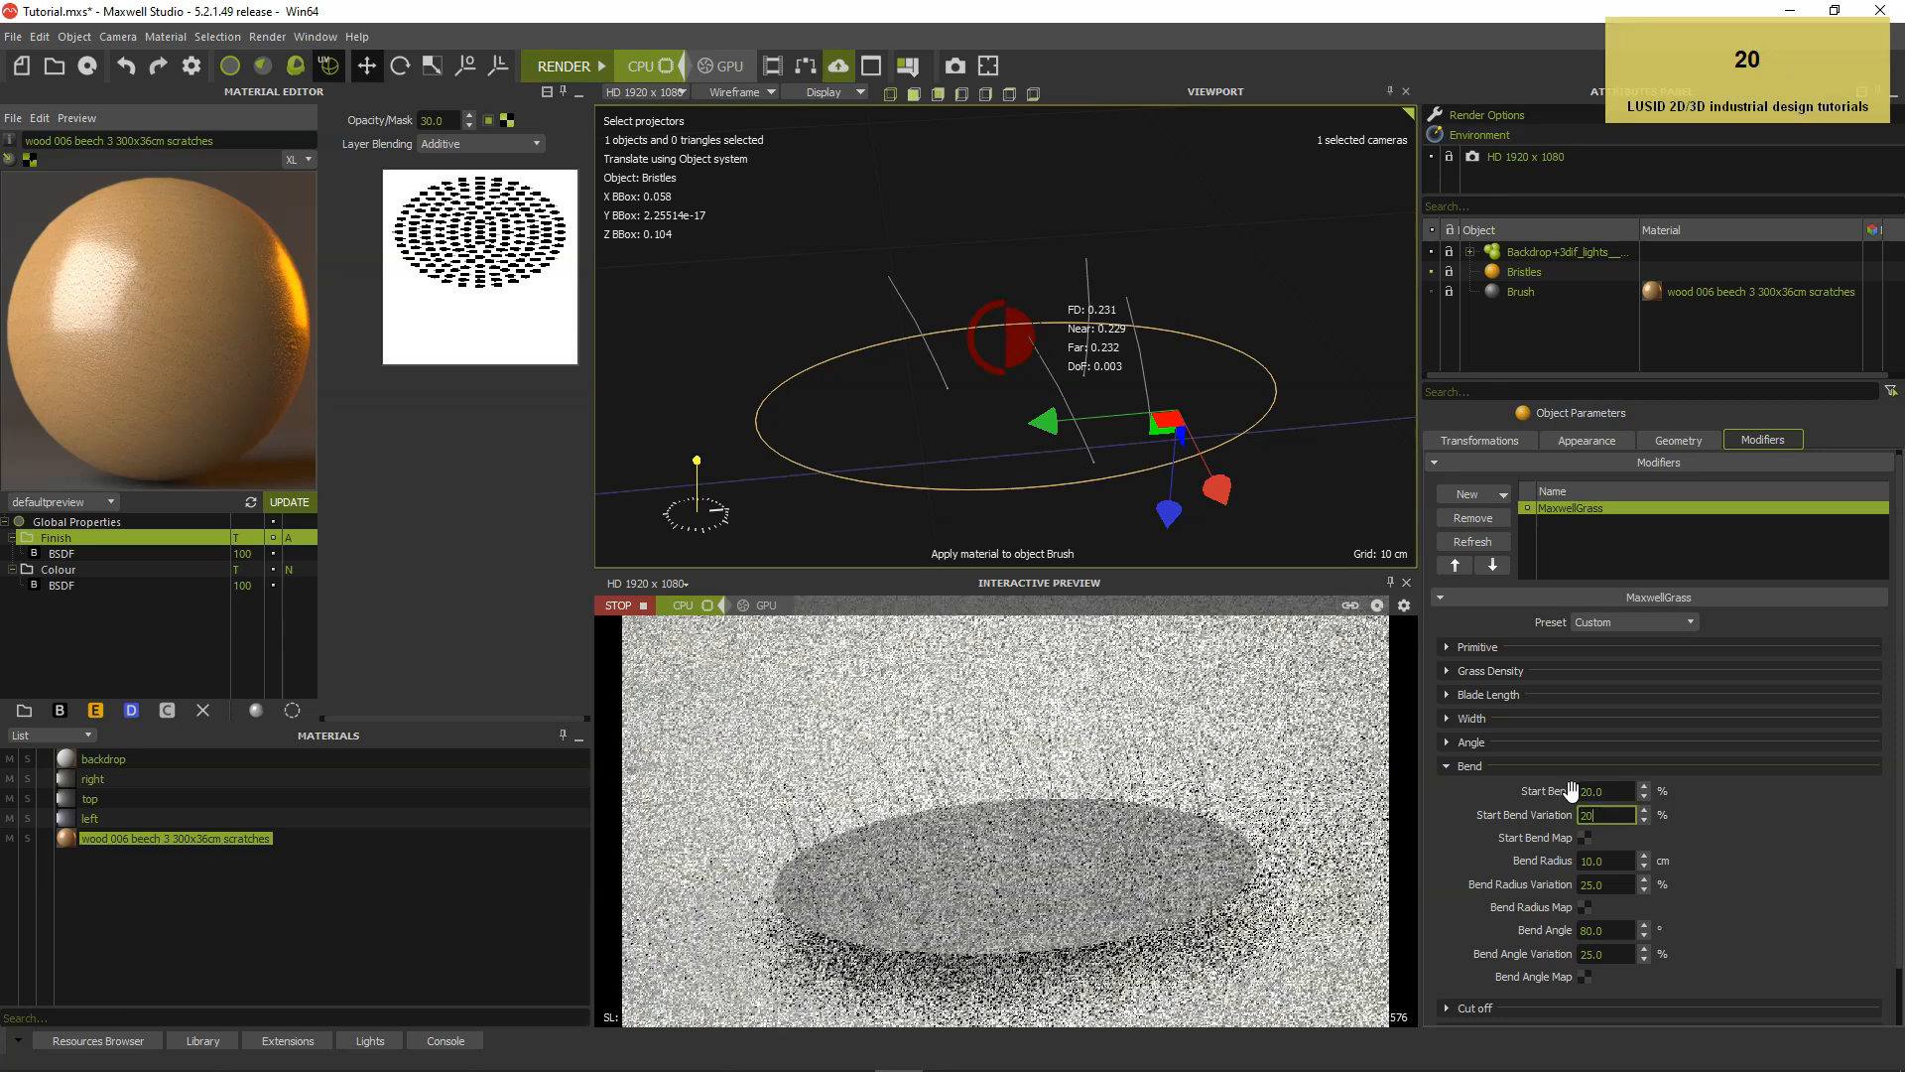
key("Tab")
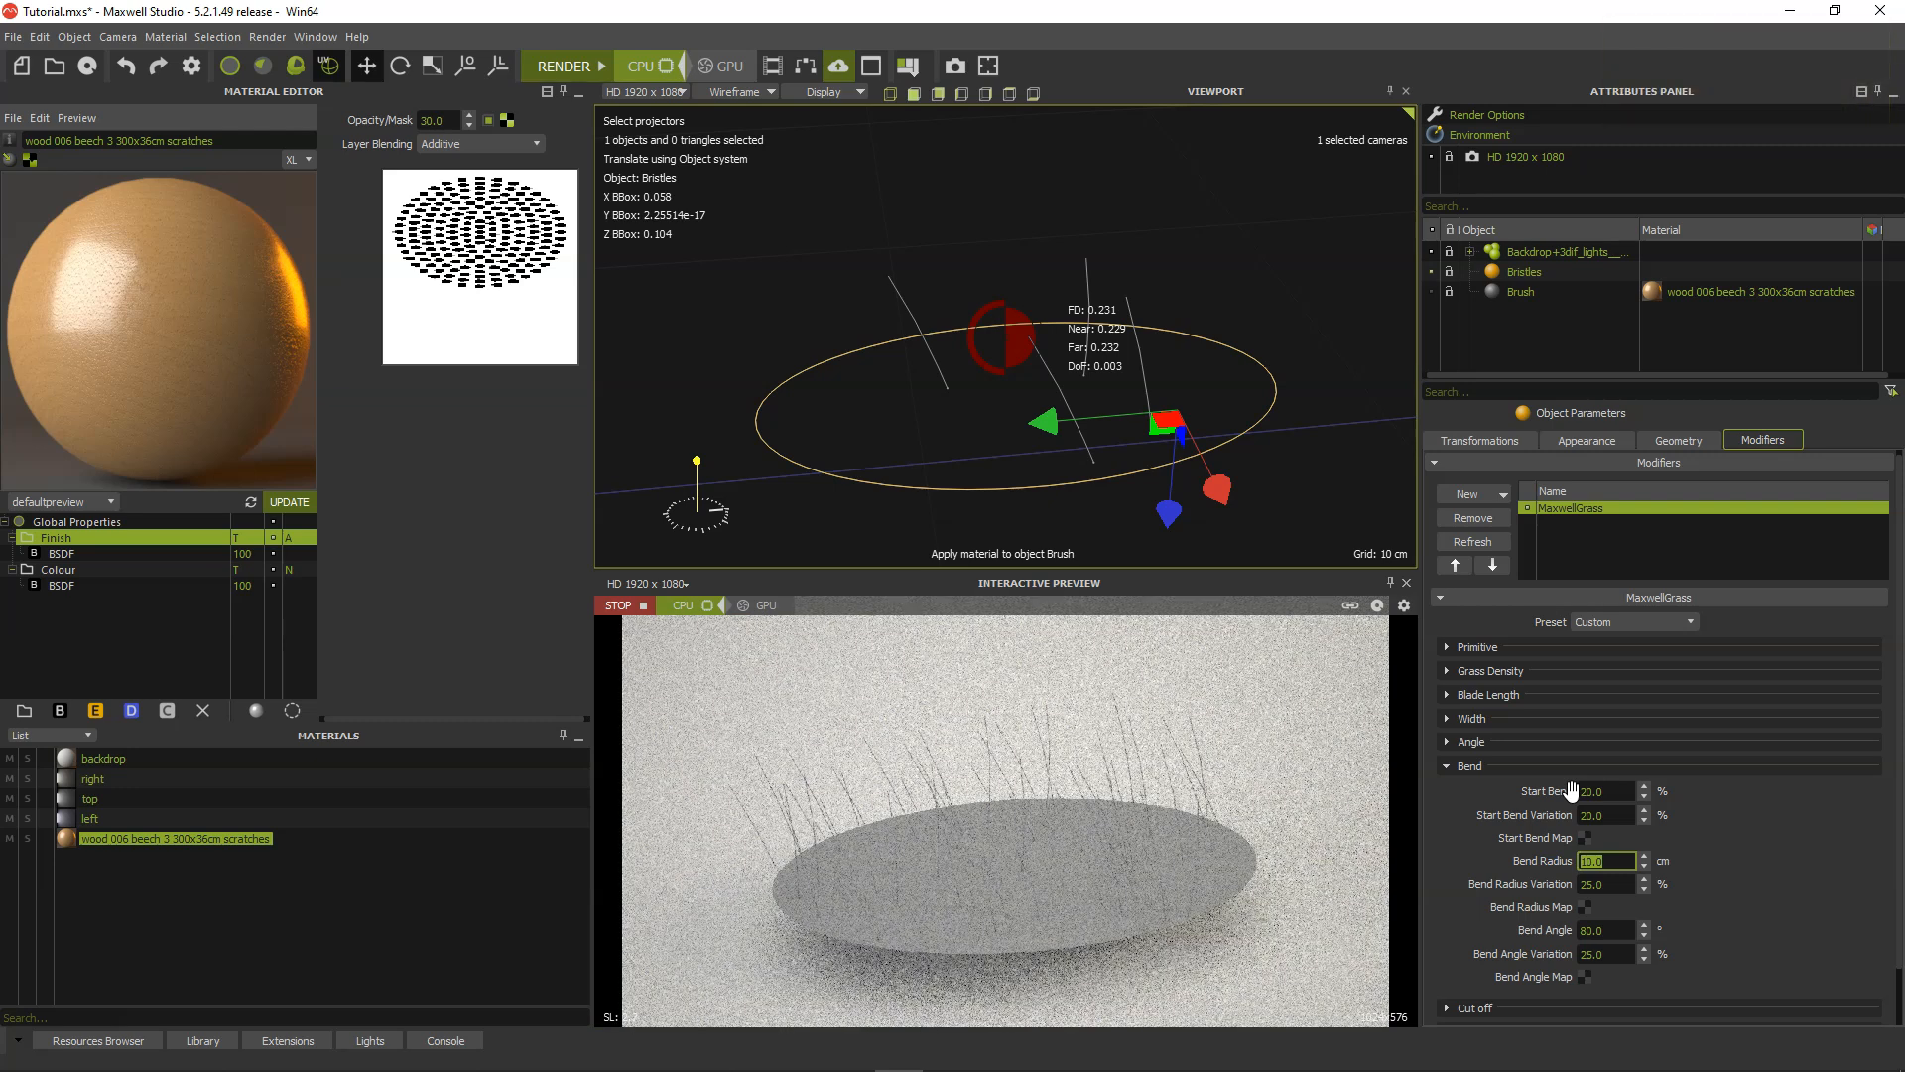
Set the grass bend radius to 15 cm and the bend radius variation to 20%.
type("15")
key("Tab")
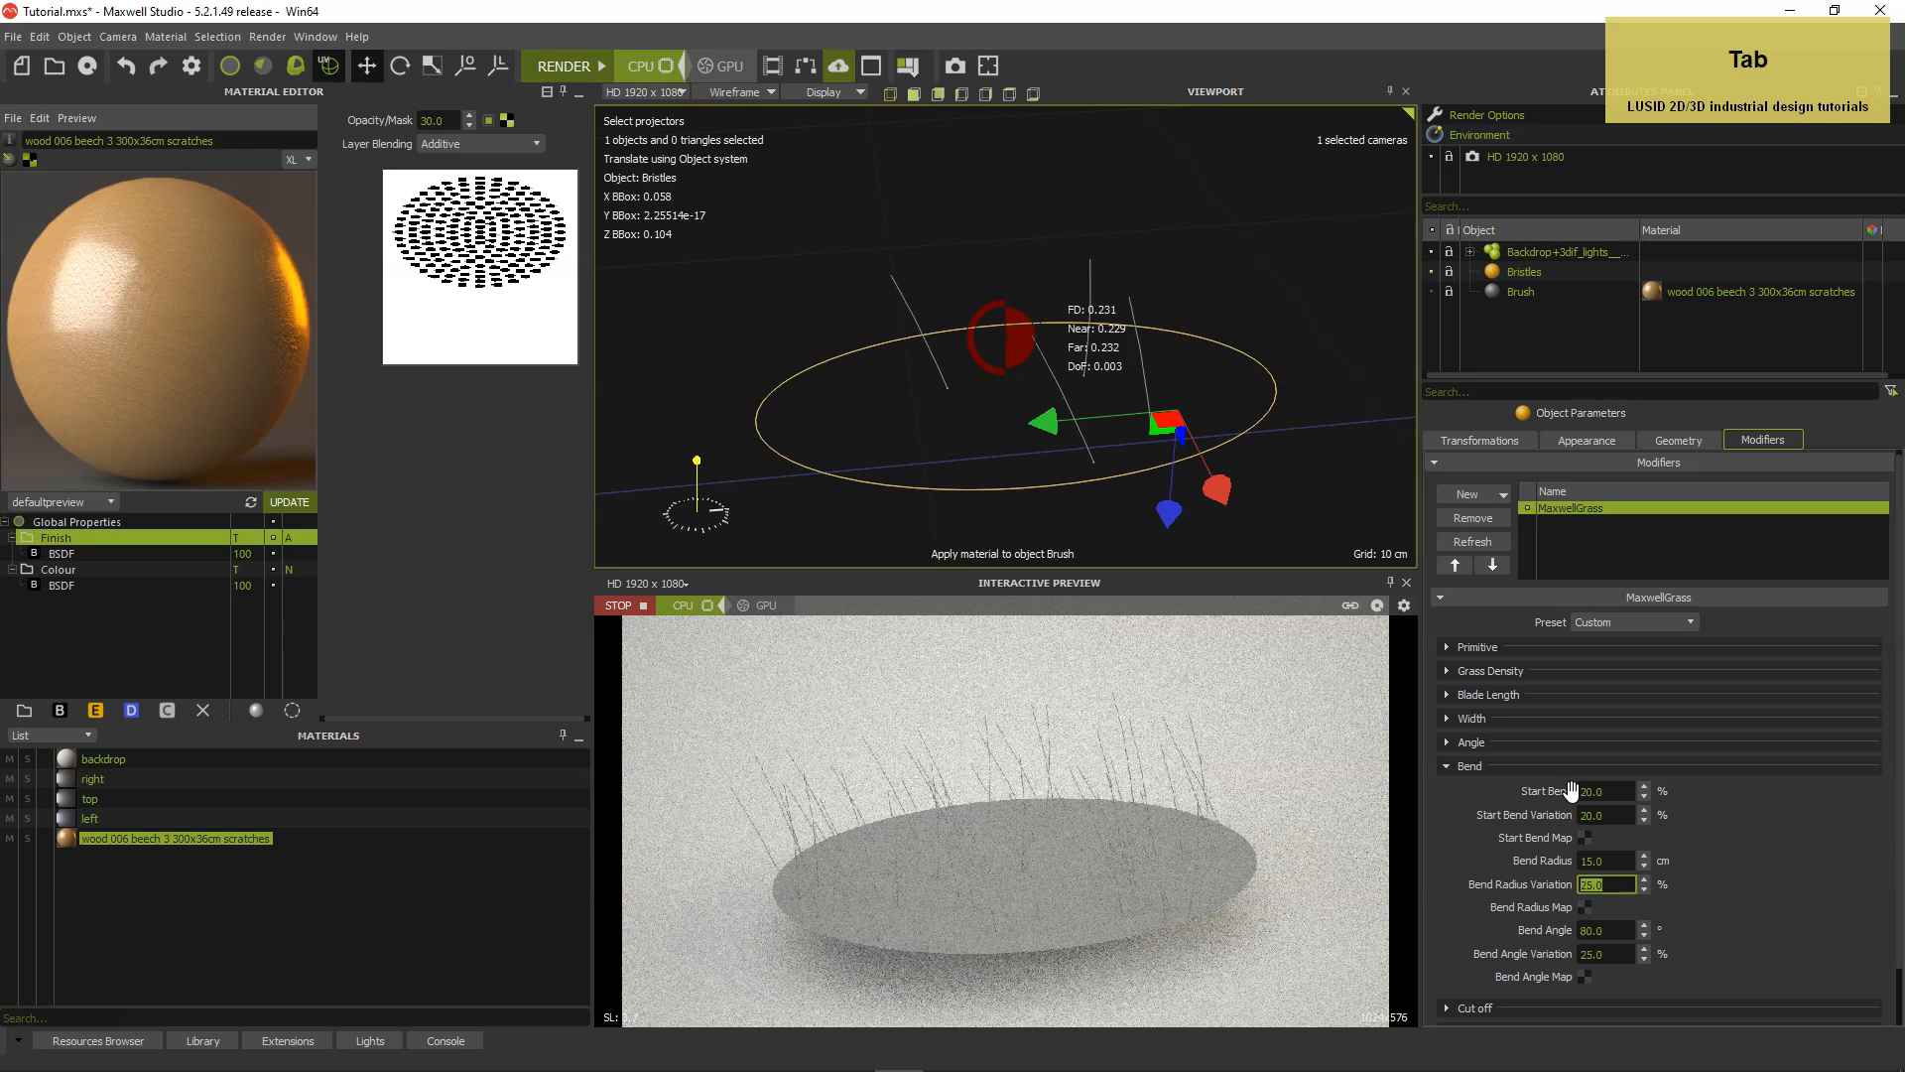
type("20")
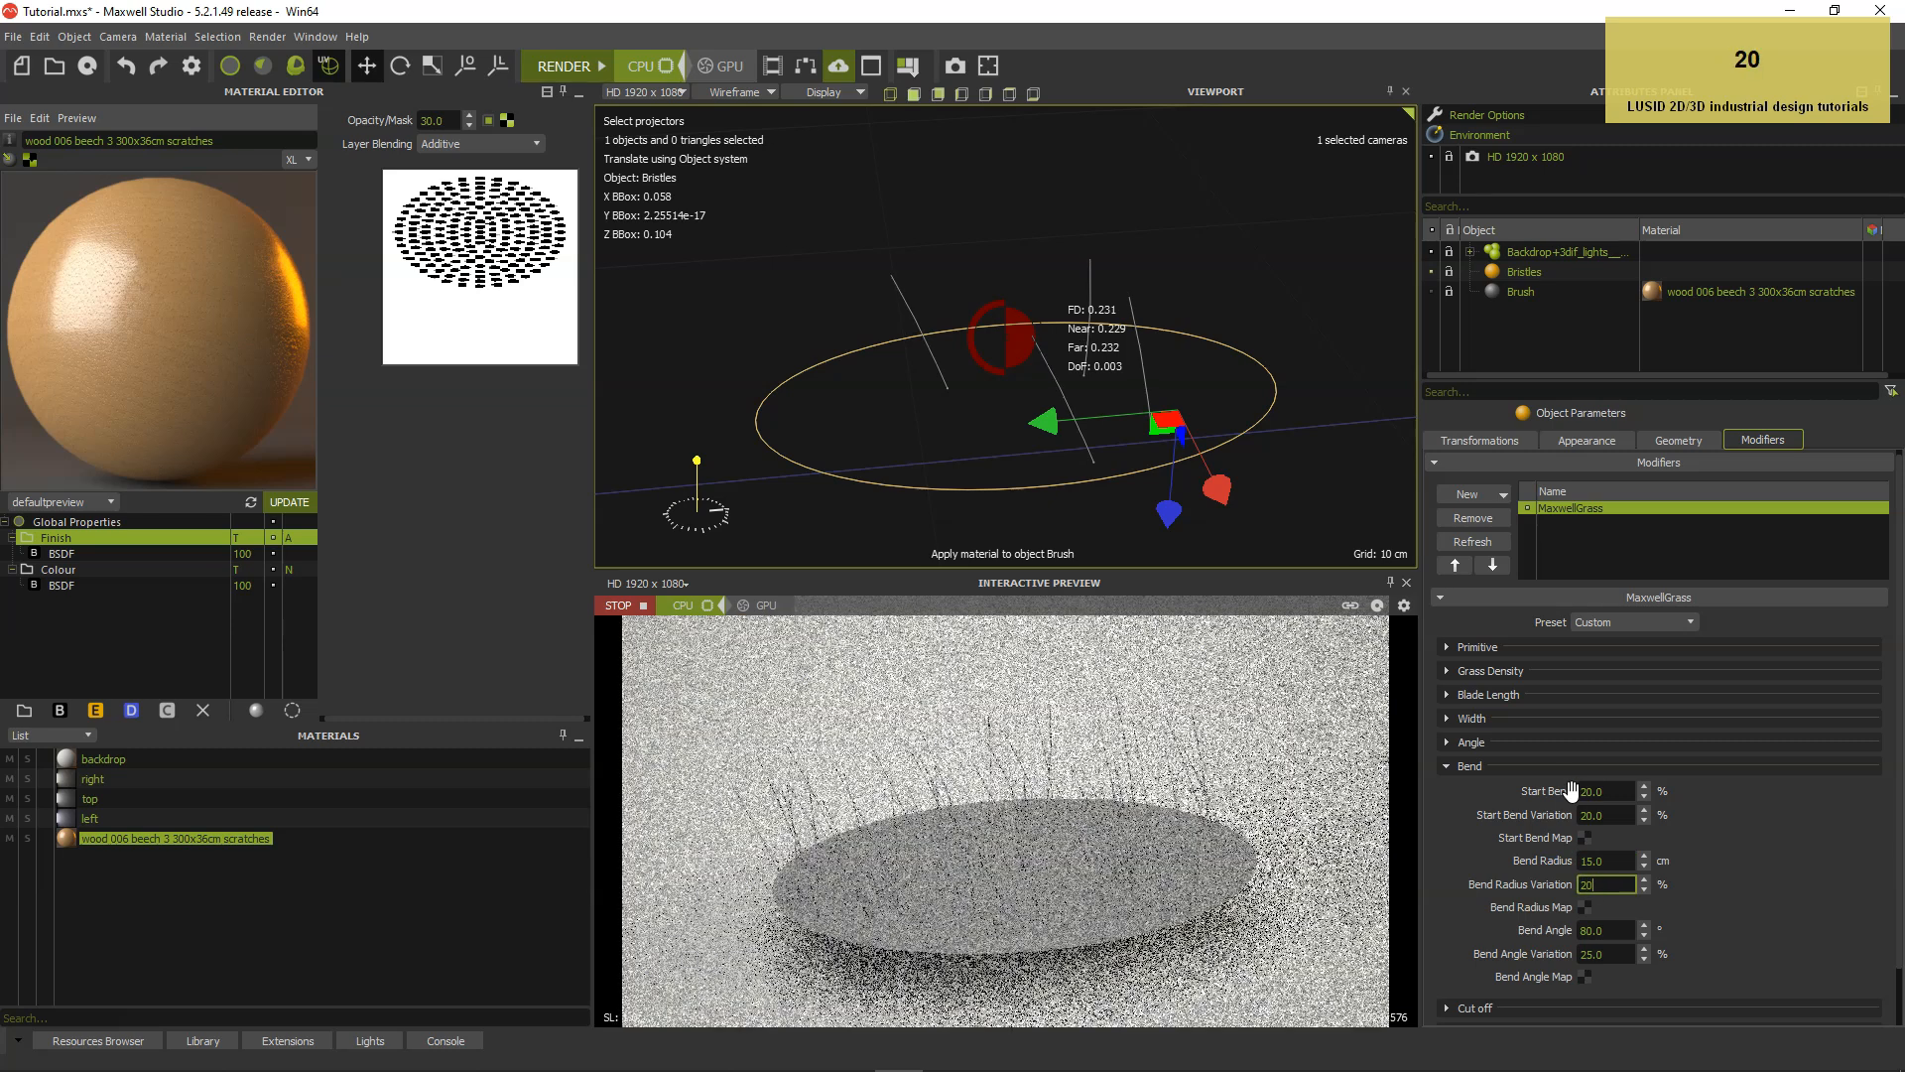
key("Tab")
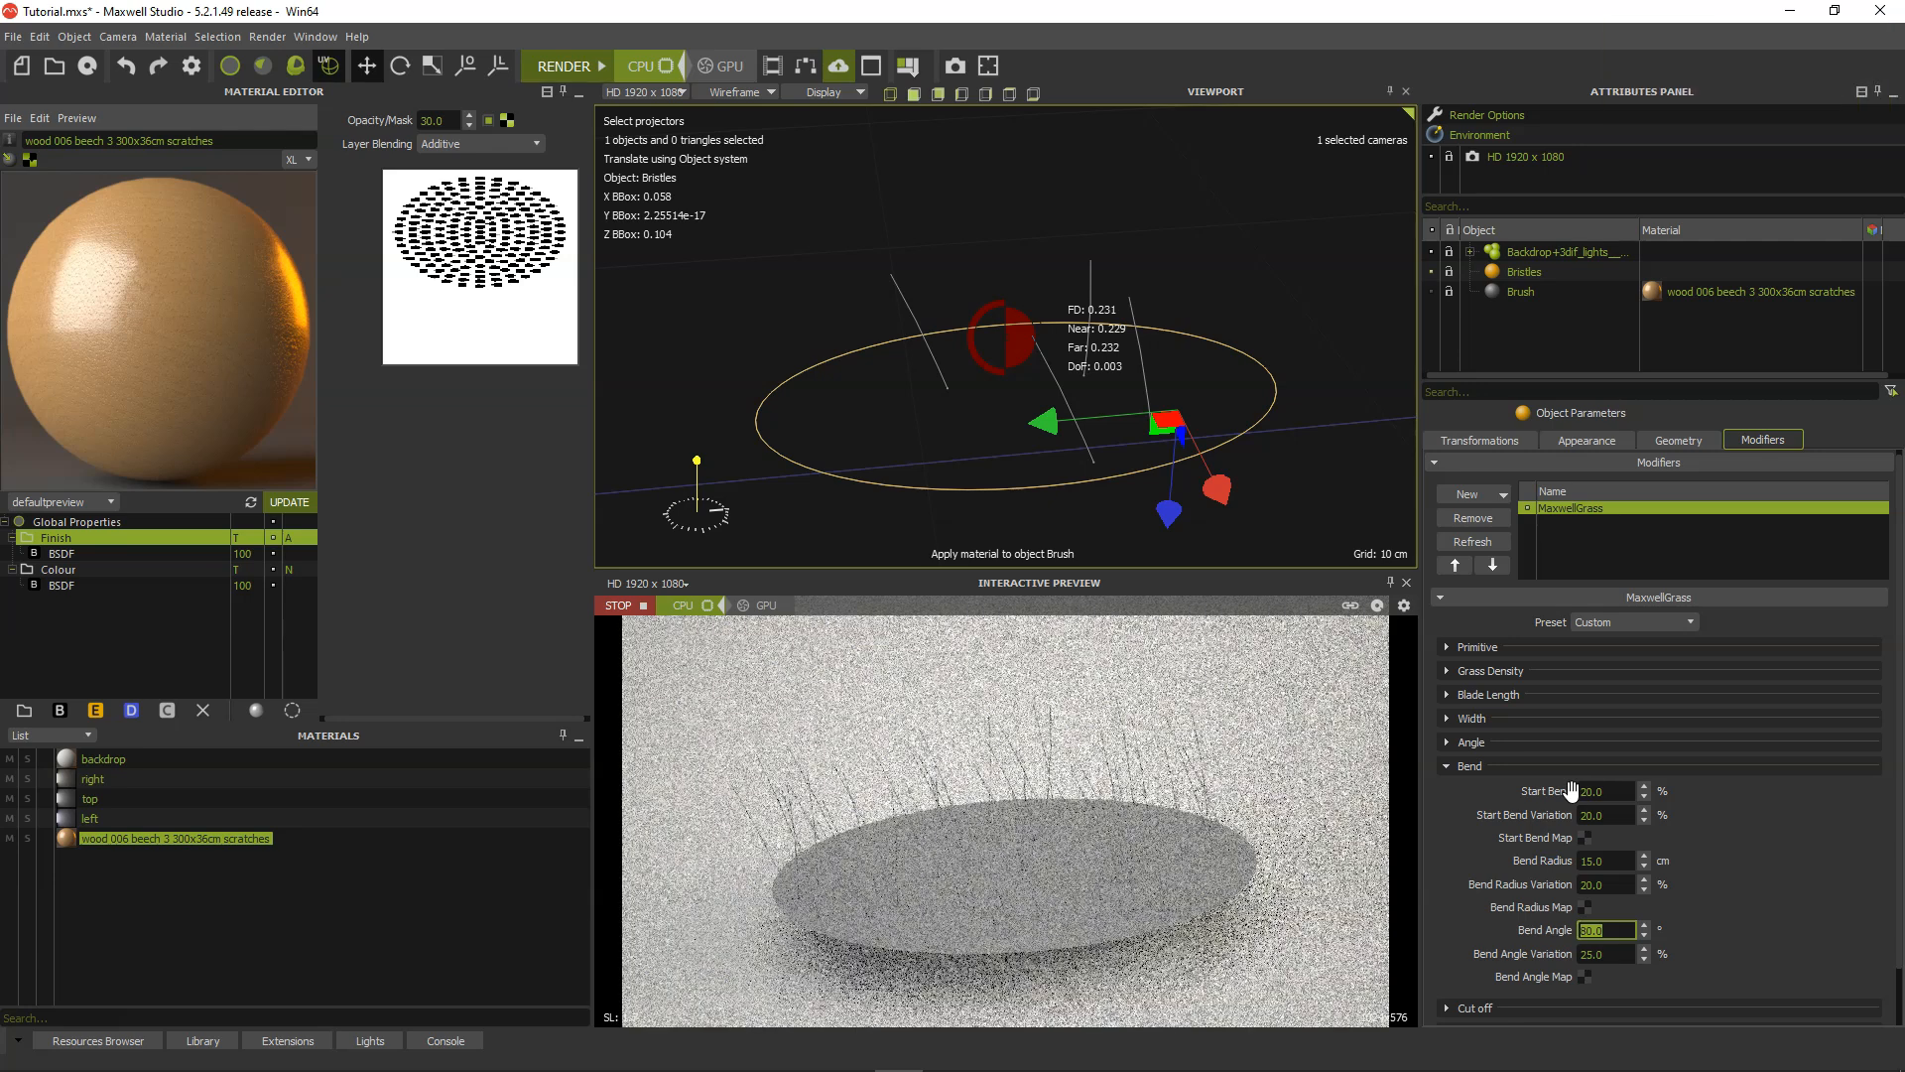
Set the grass bend angle to 60° and the bend angle variation to 20%.
type("60")
key("Tab")
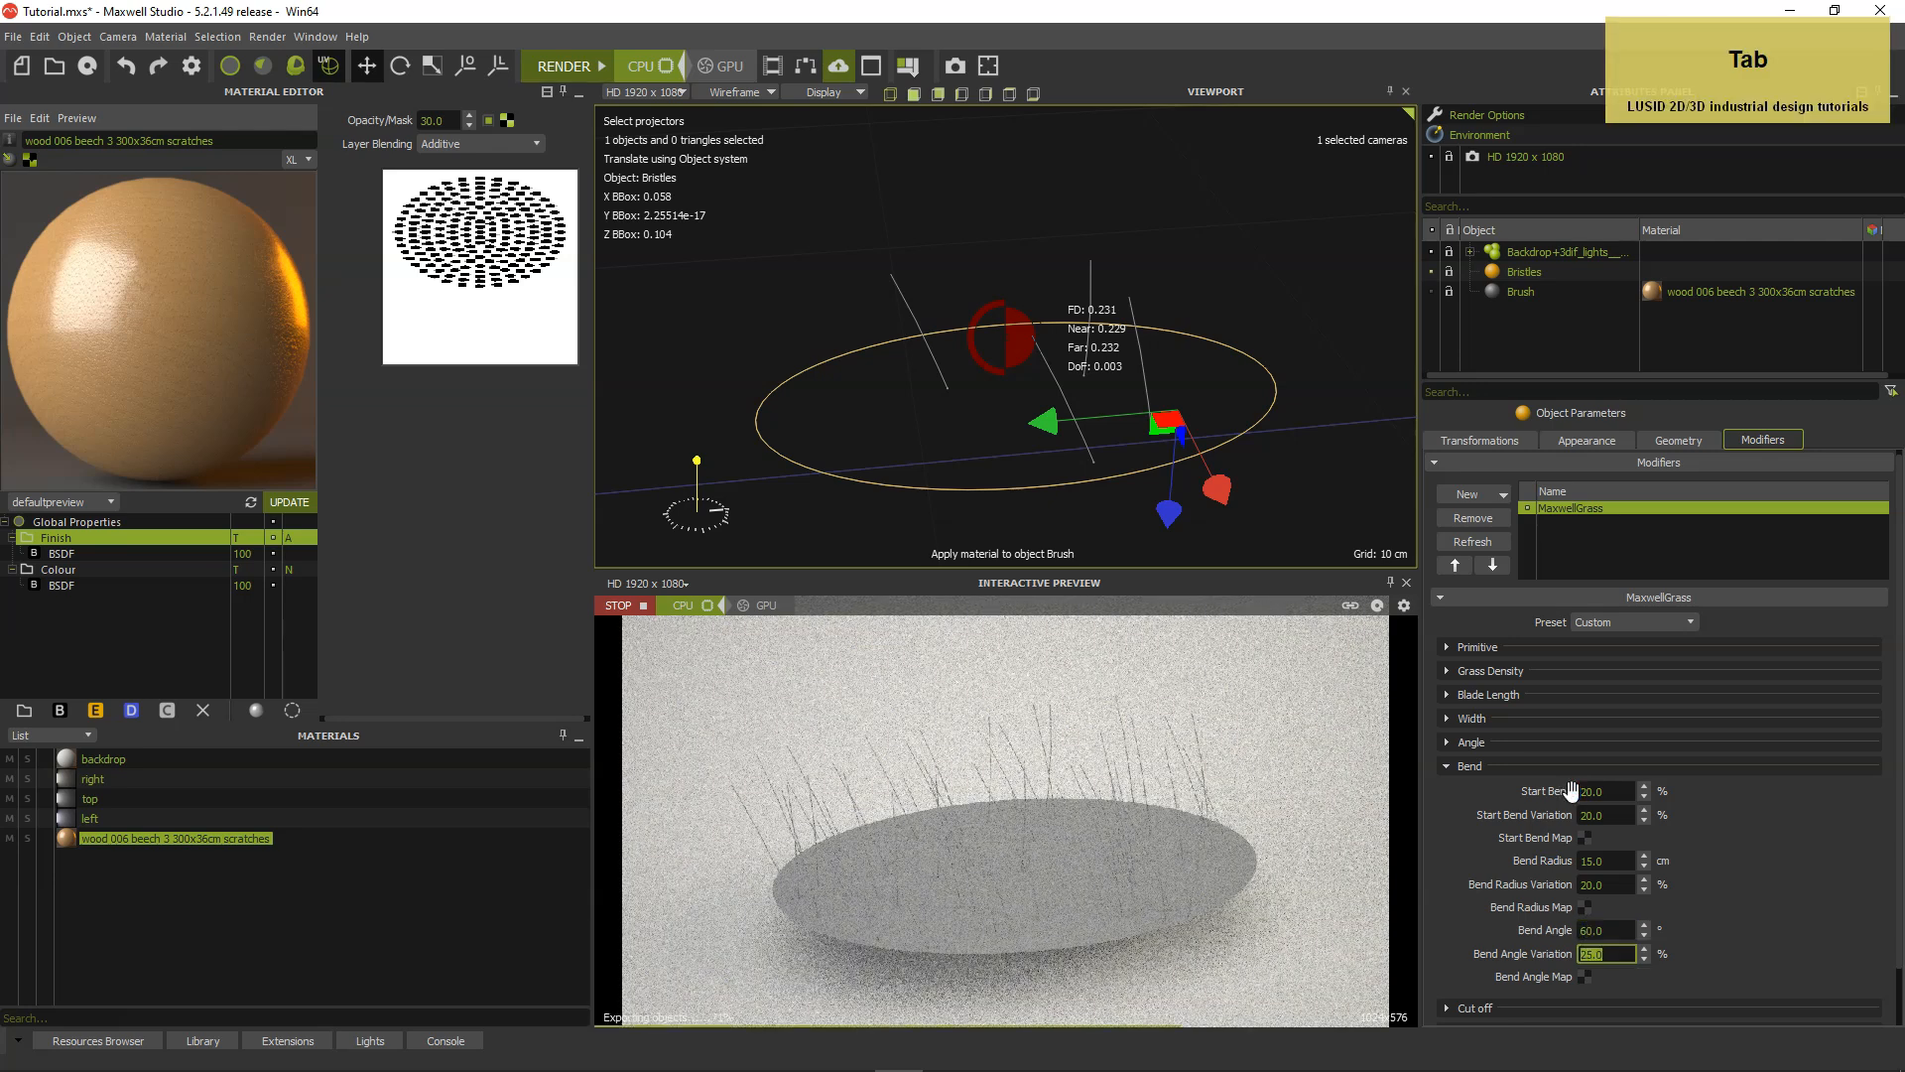
type("20")
key("Return")
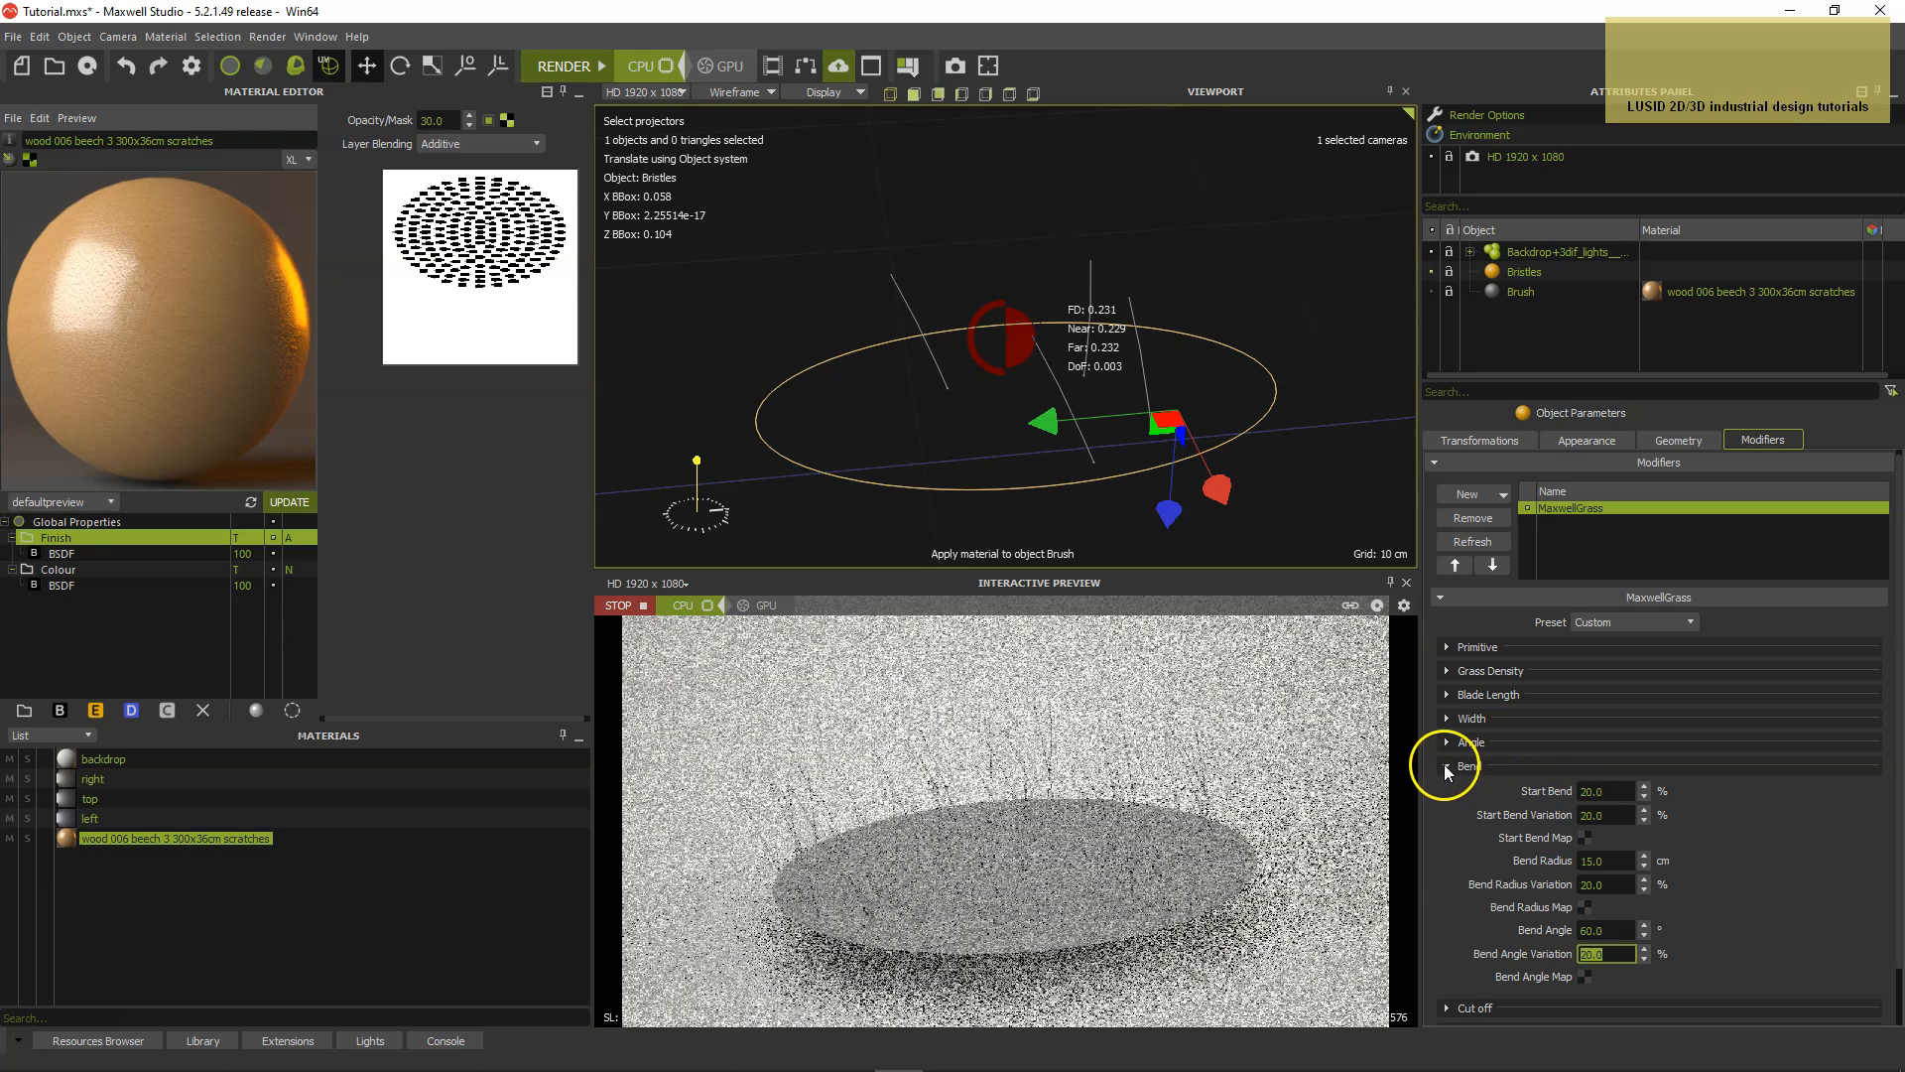
left_click(1446, 766)
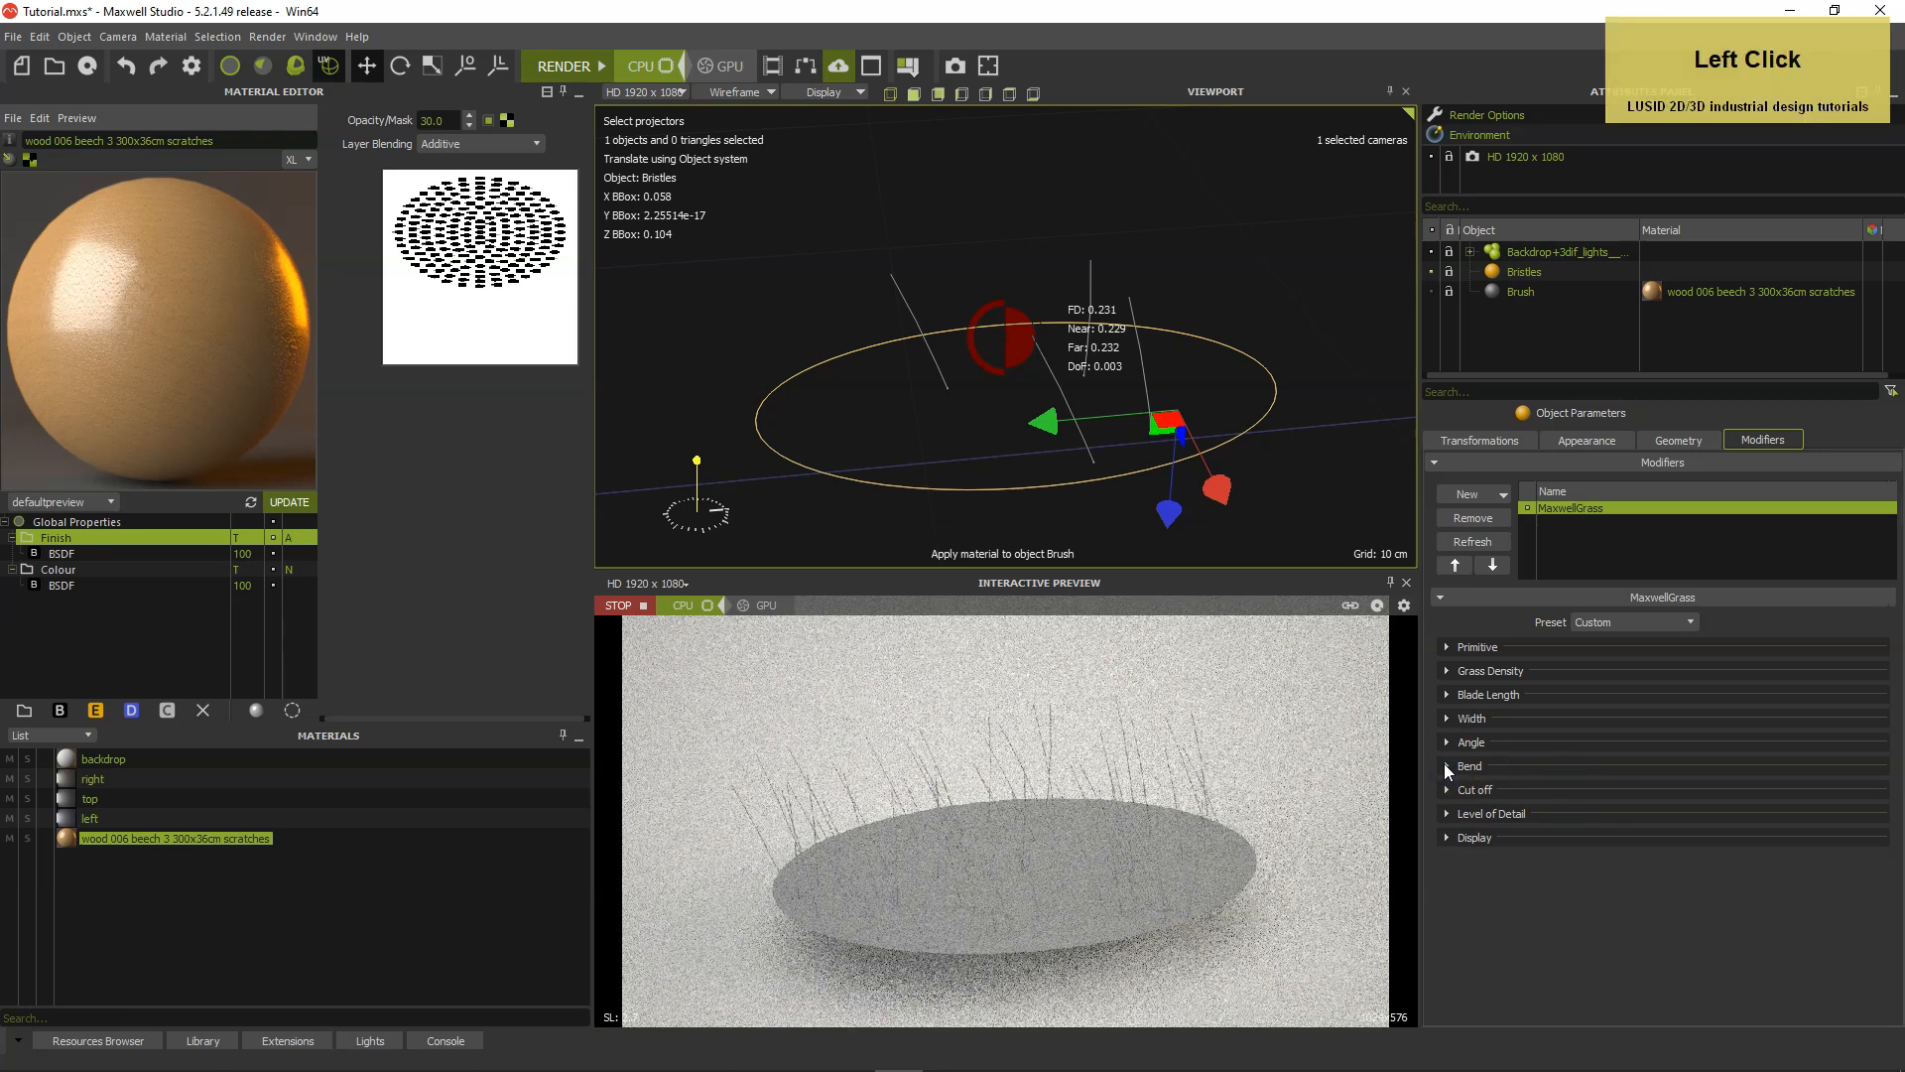
Set the grass viewport display to a maximum of 10000 blades and a display percent of 50%.
left_click(1447, 838)
left_click(1621, 886)
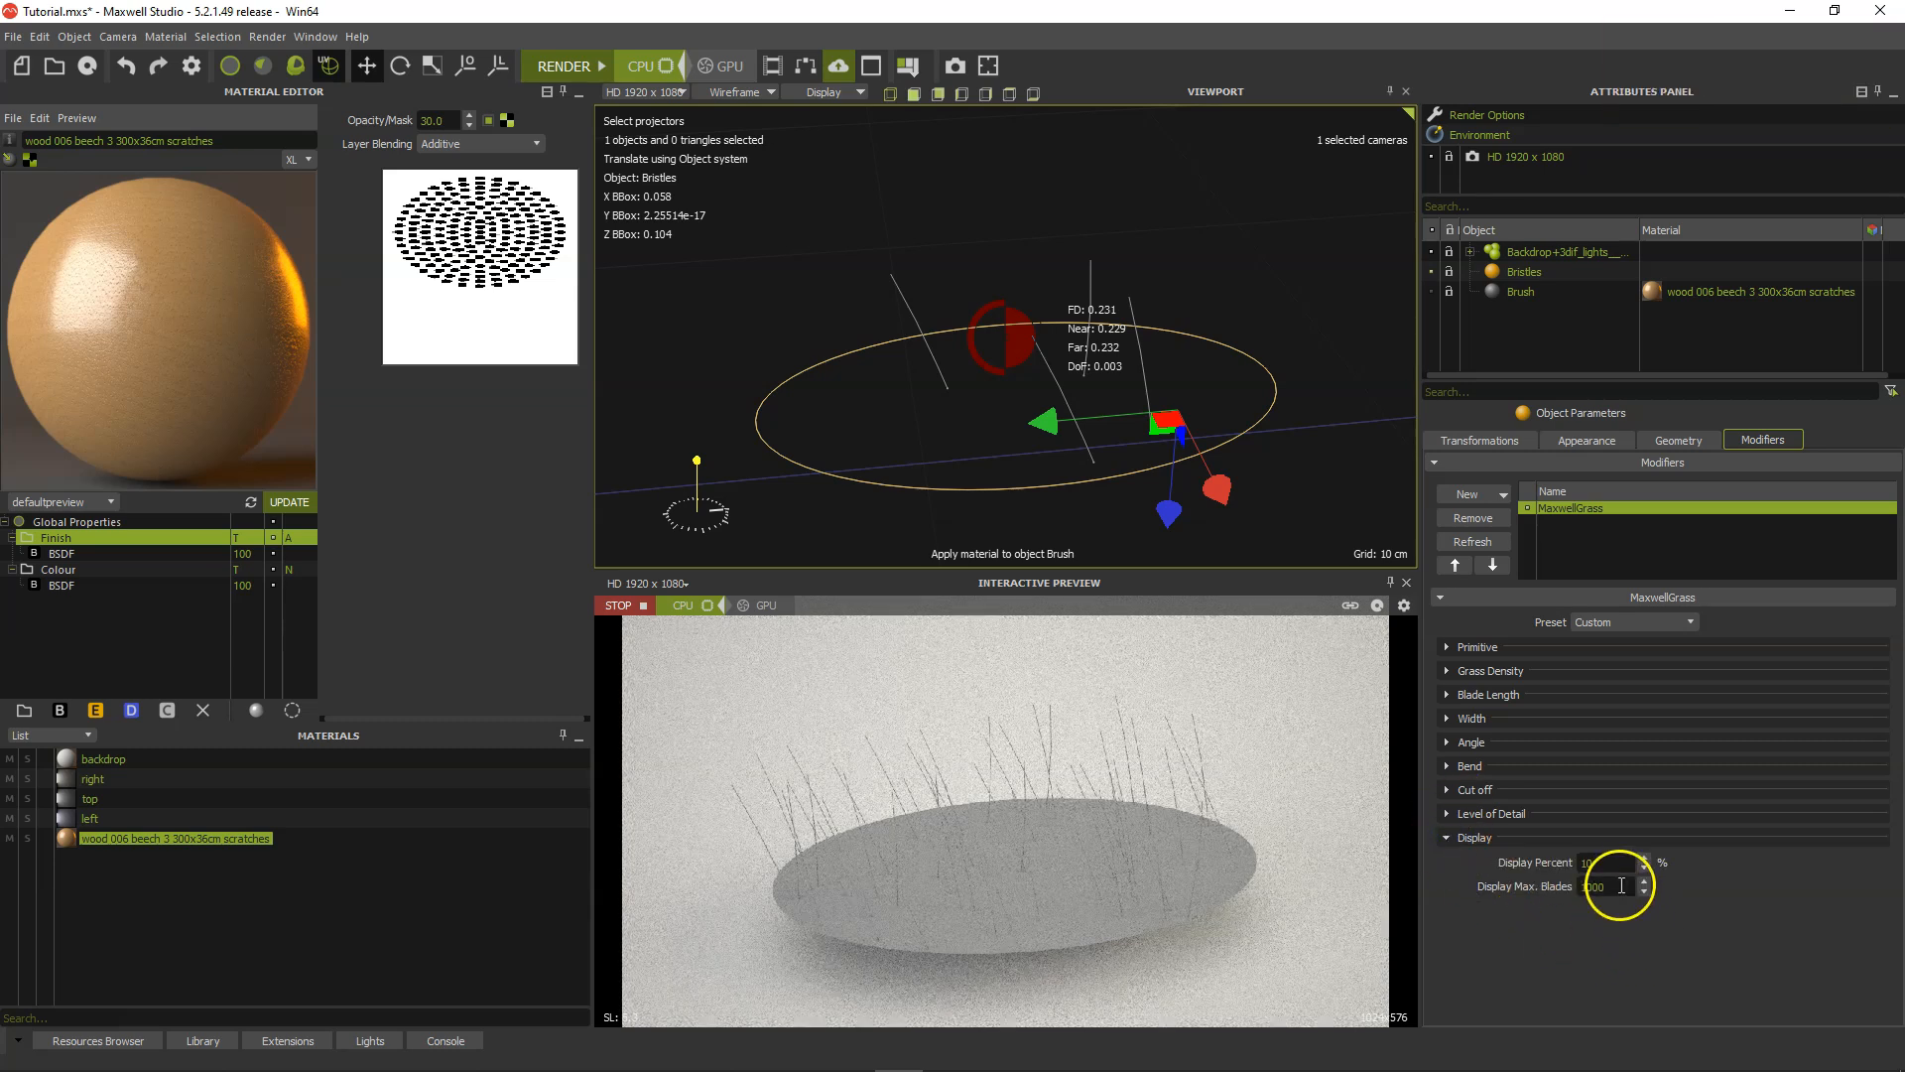
type("0")
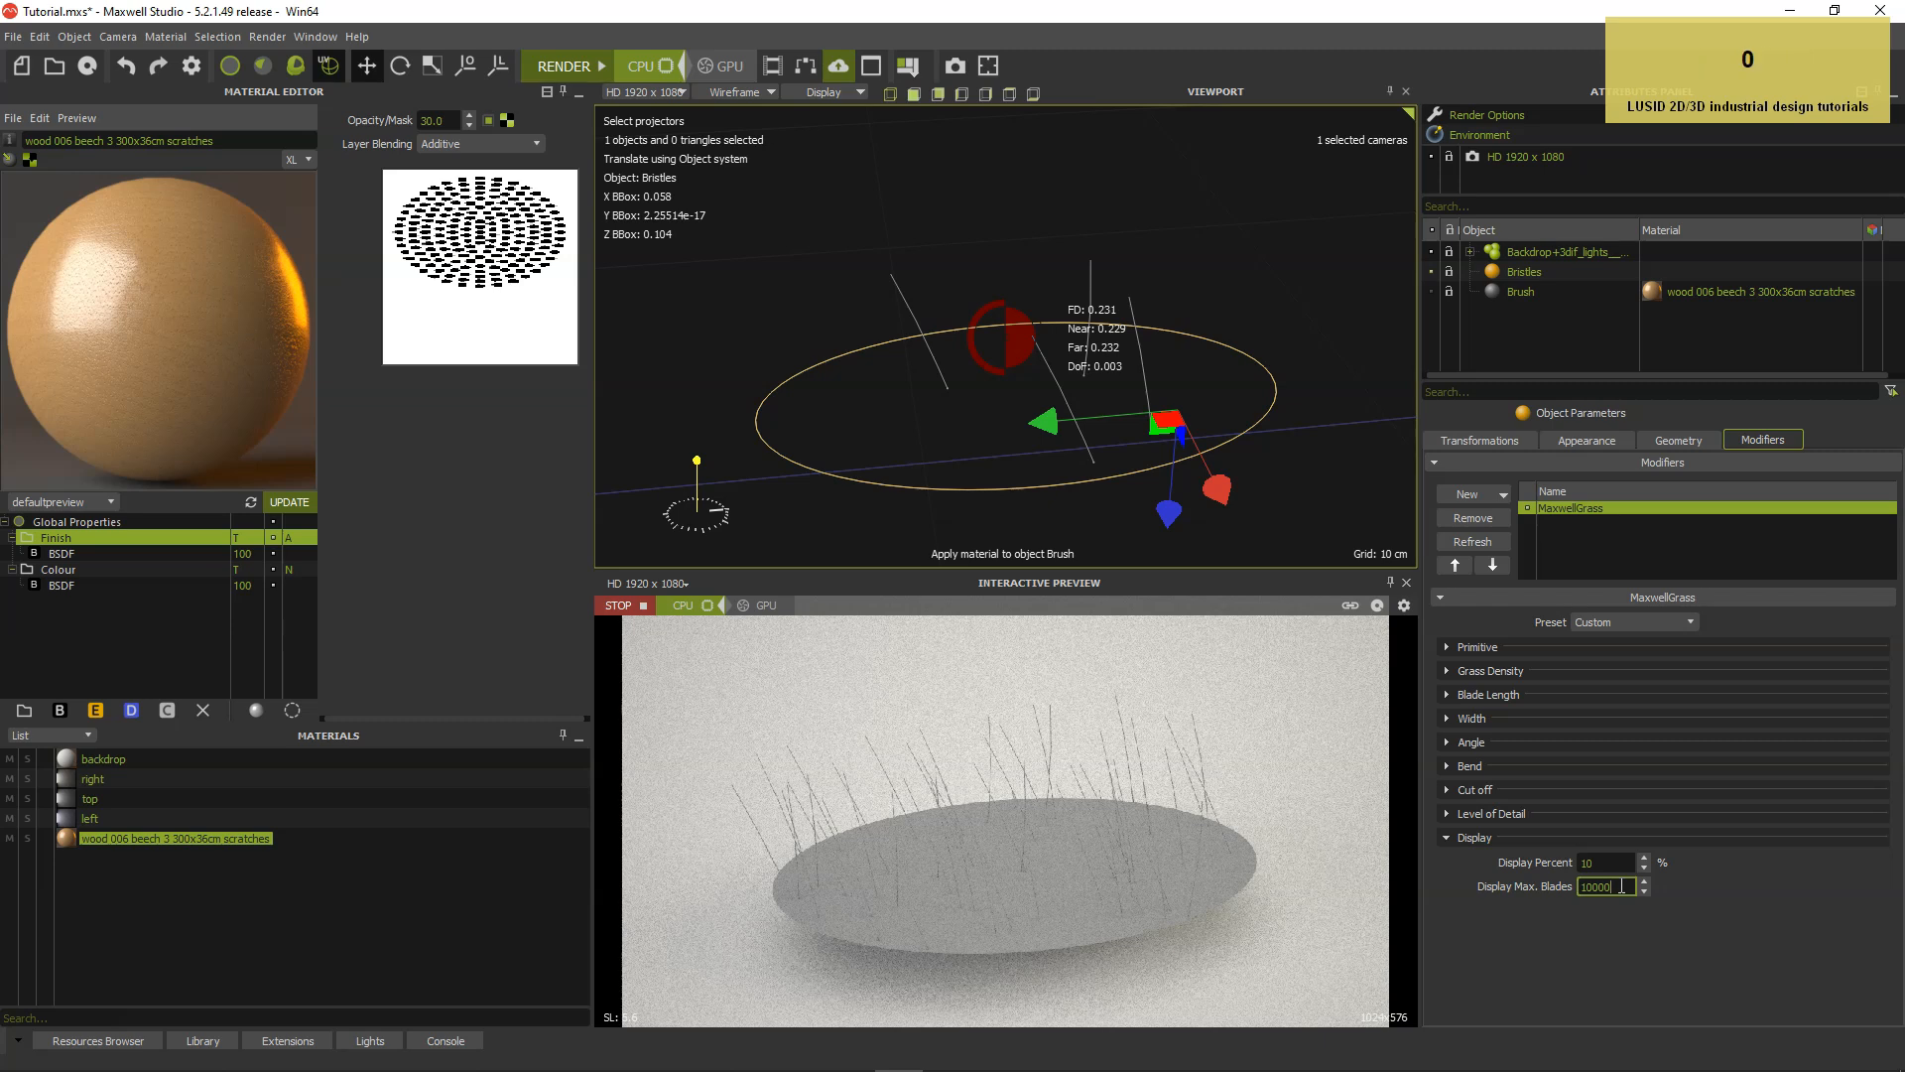
left_click_drag(1628, 863, 1576, 862)
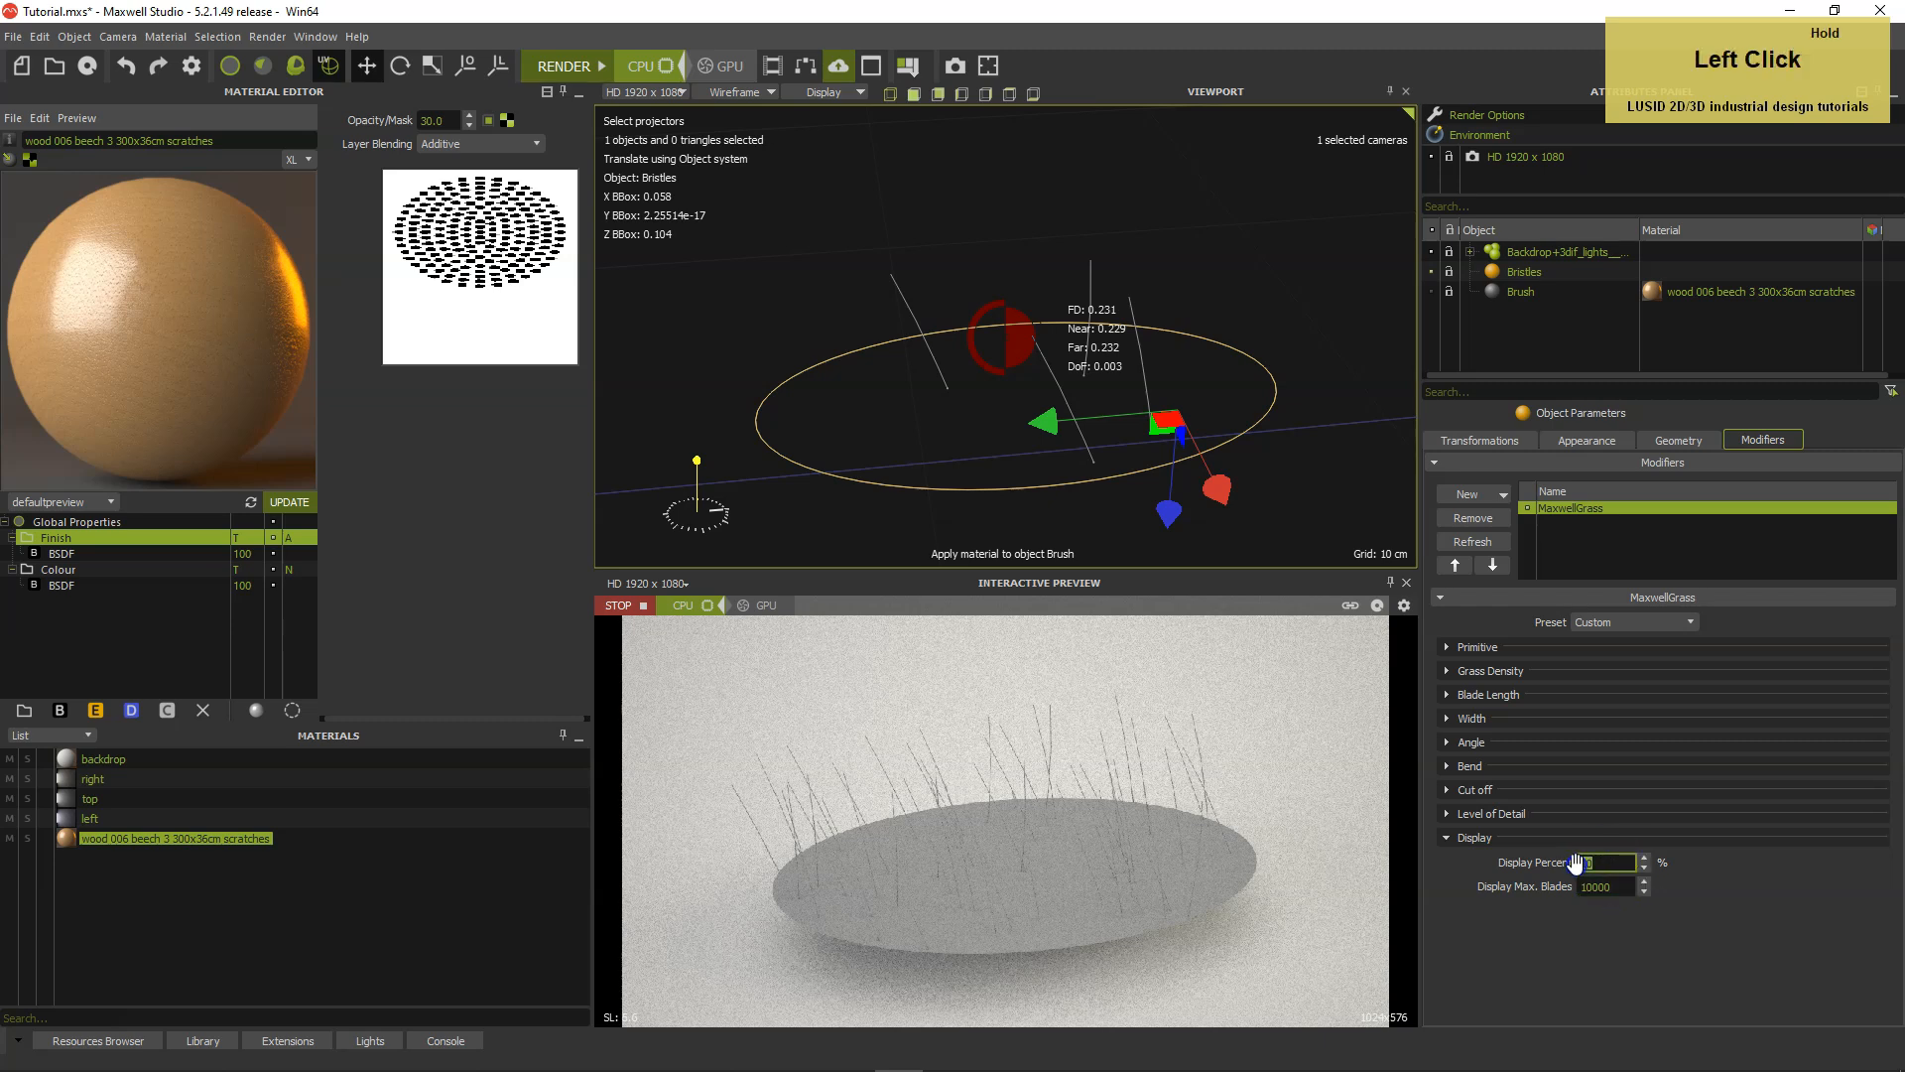
type("50")
key("Return")
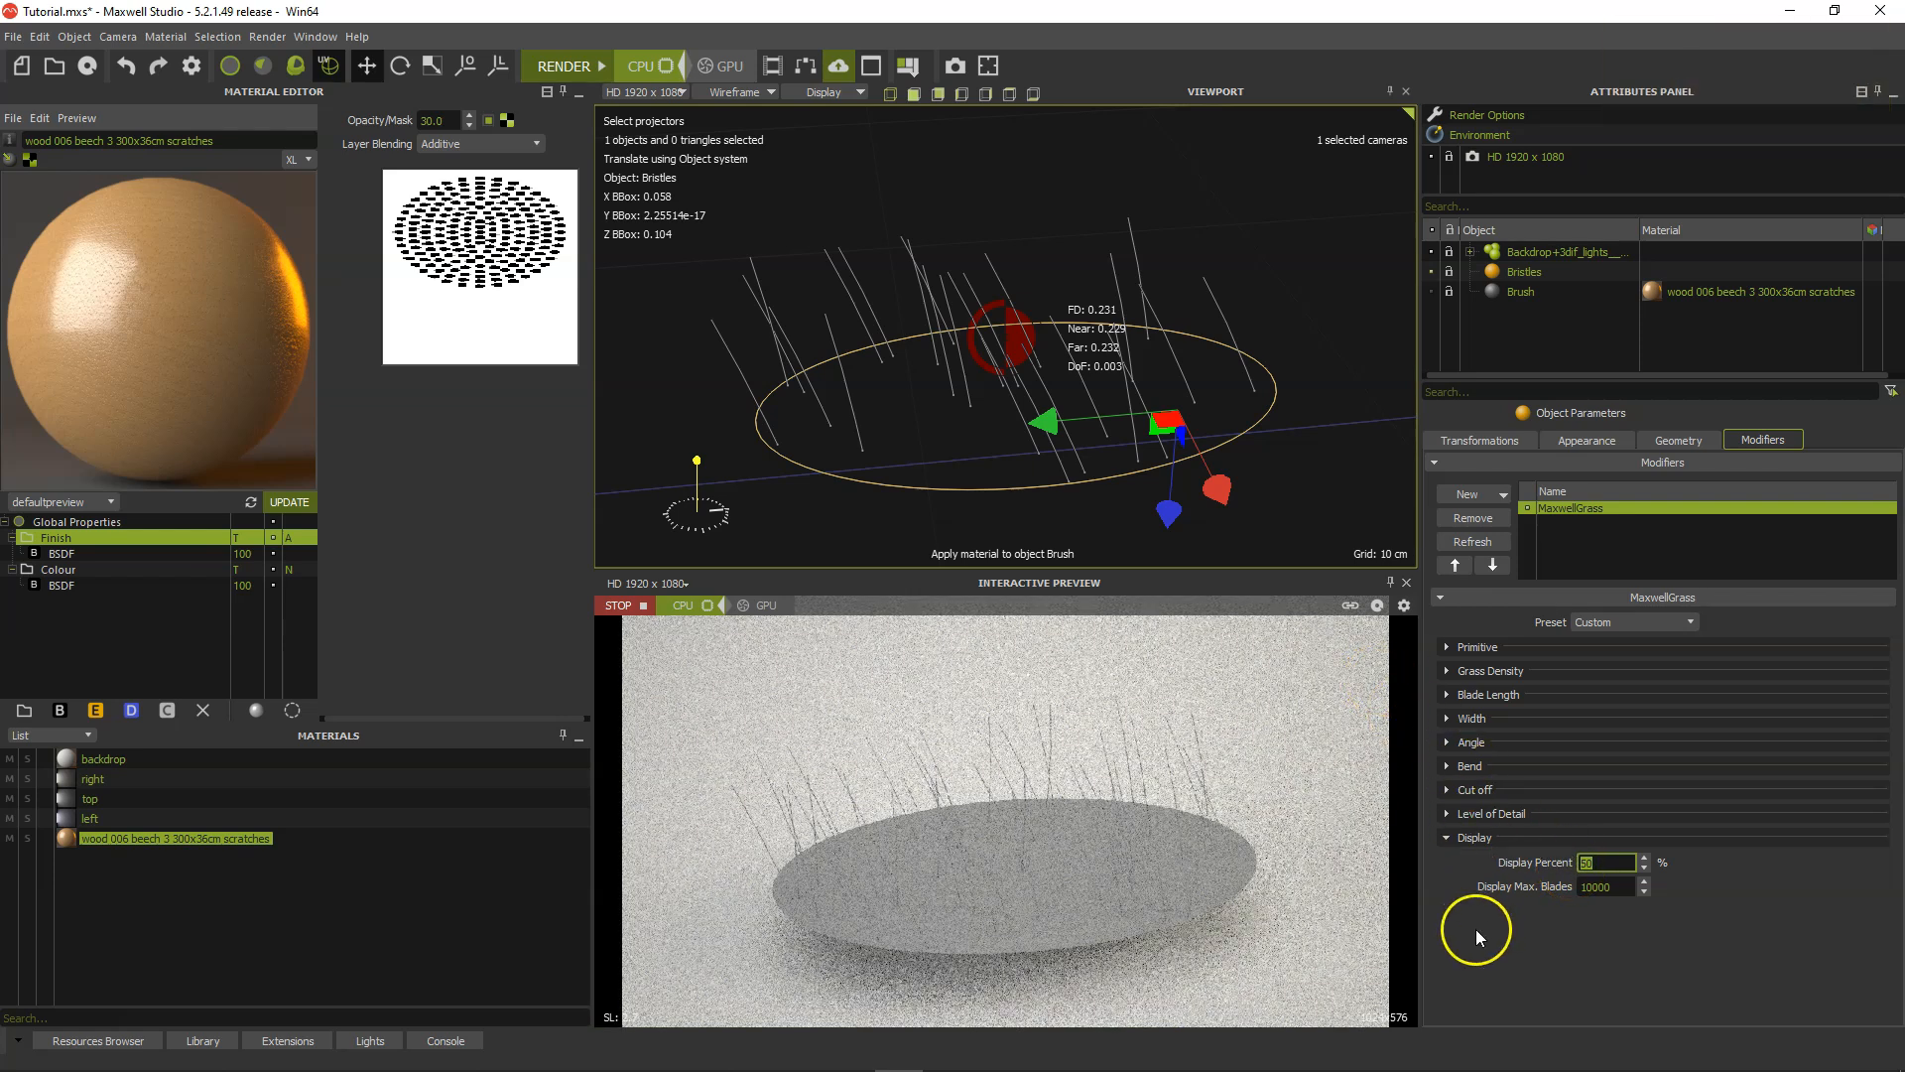
mouse_move(1098, 455)
left_mouse_down("alt")
mouse_move(1163, 423)
mouse_move(1080, 464)
left_mouse_up("alt")
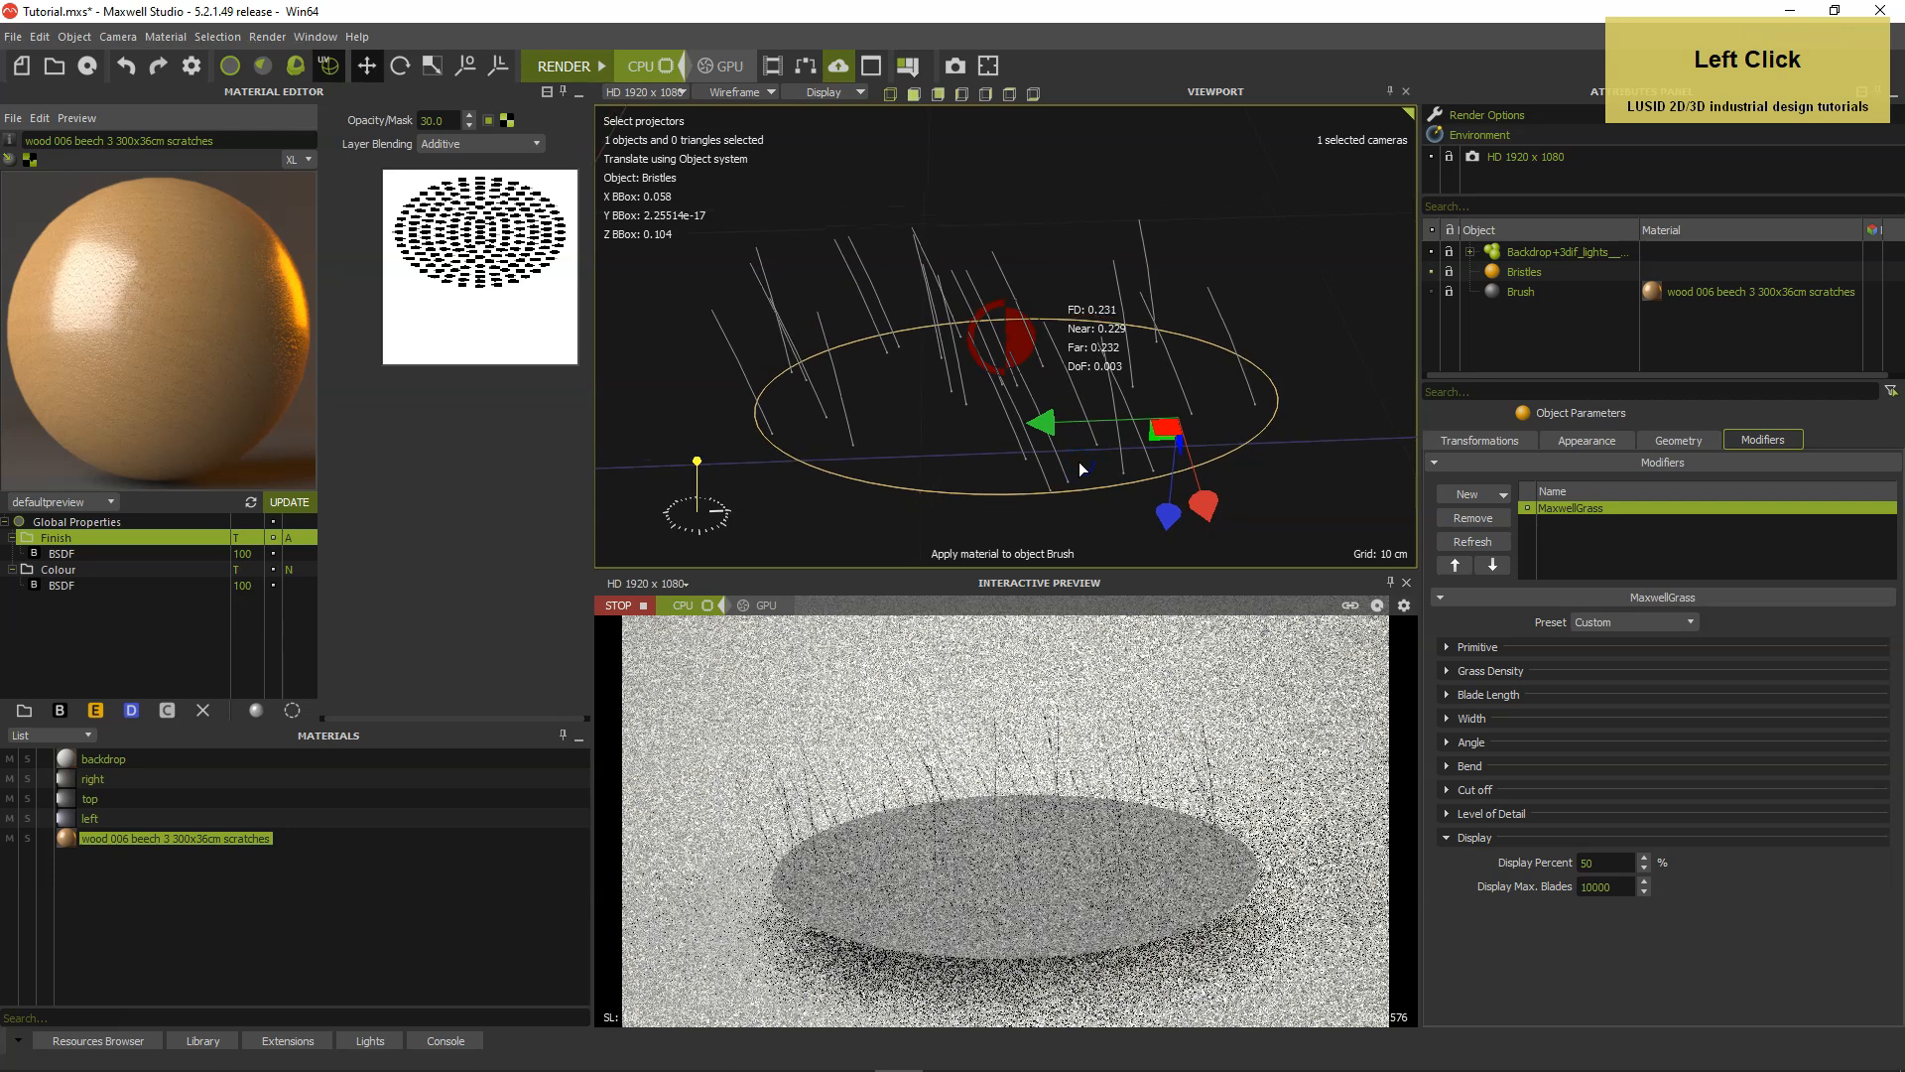
left_click(1446, 836)
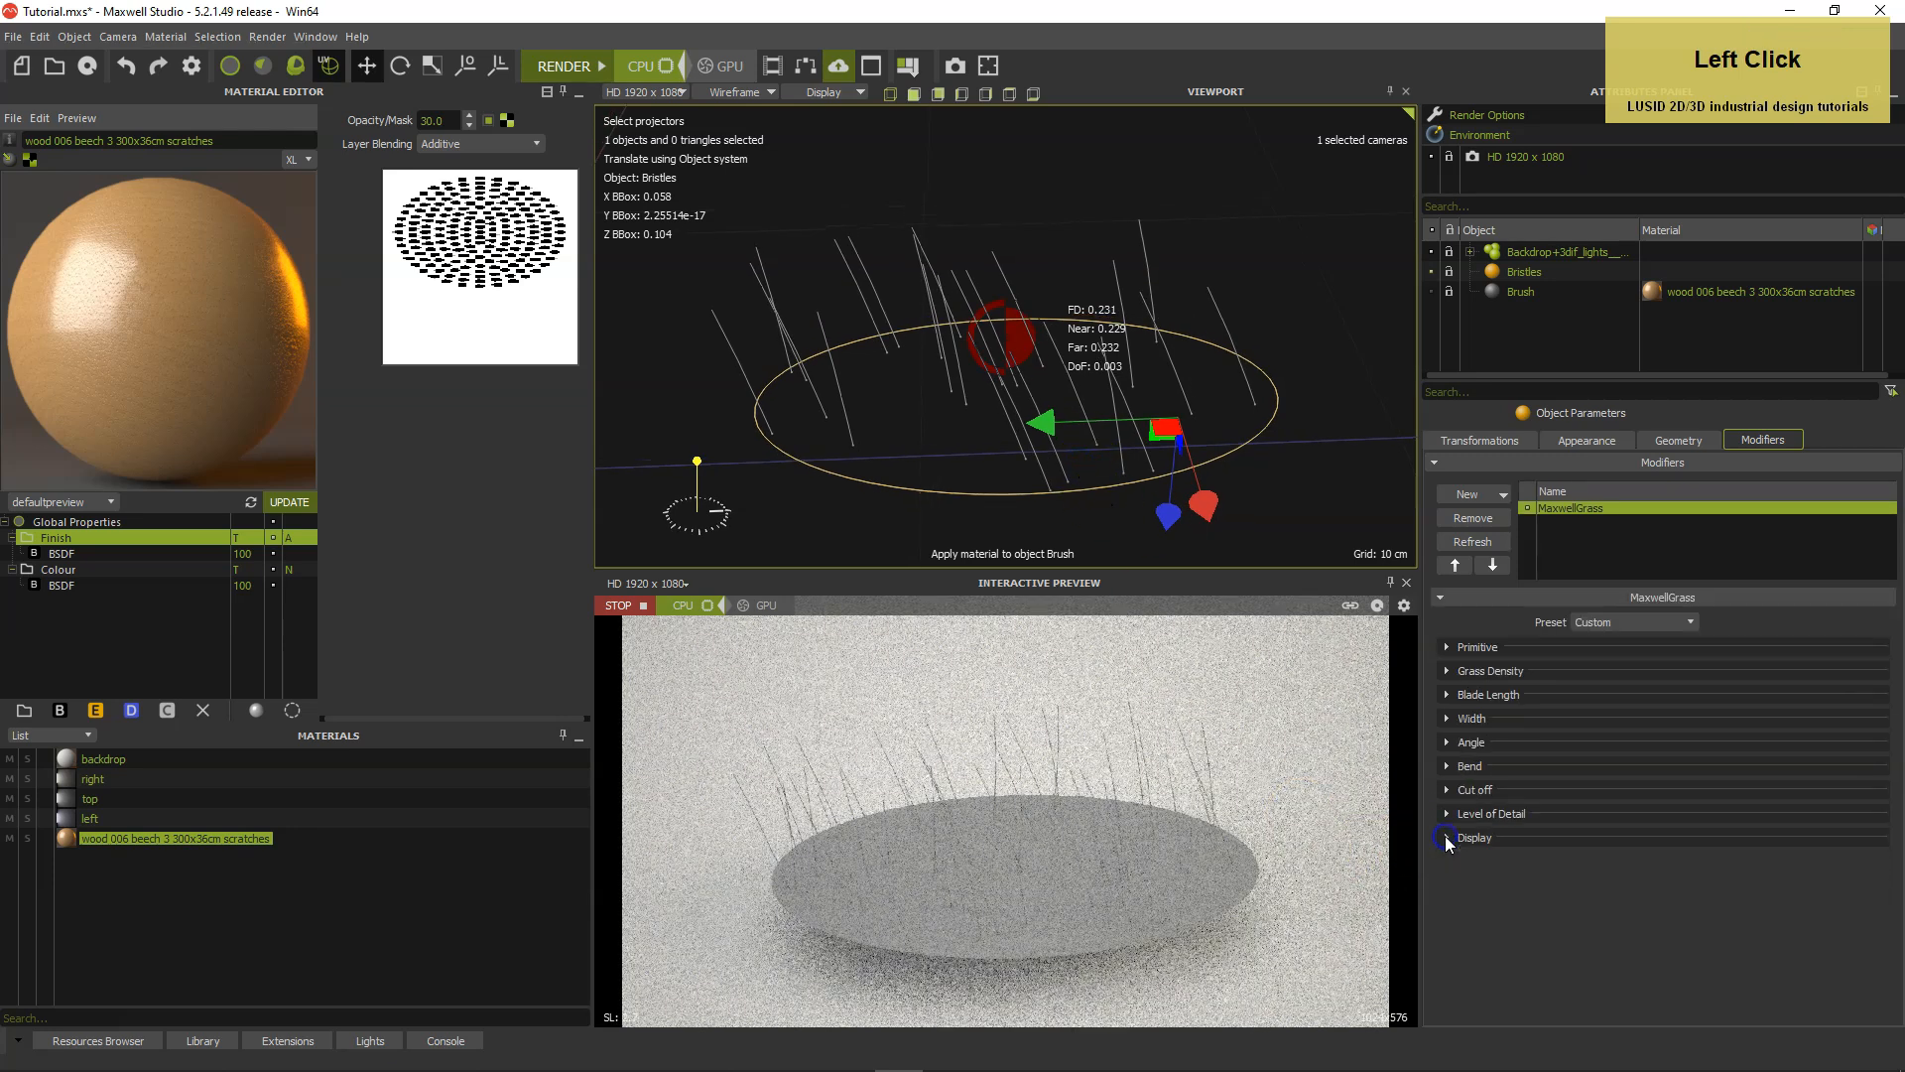
Increase the grass density to 10000000 blades/m2.
left_click(1448, 671)
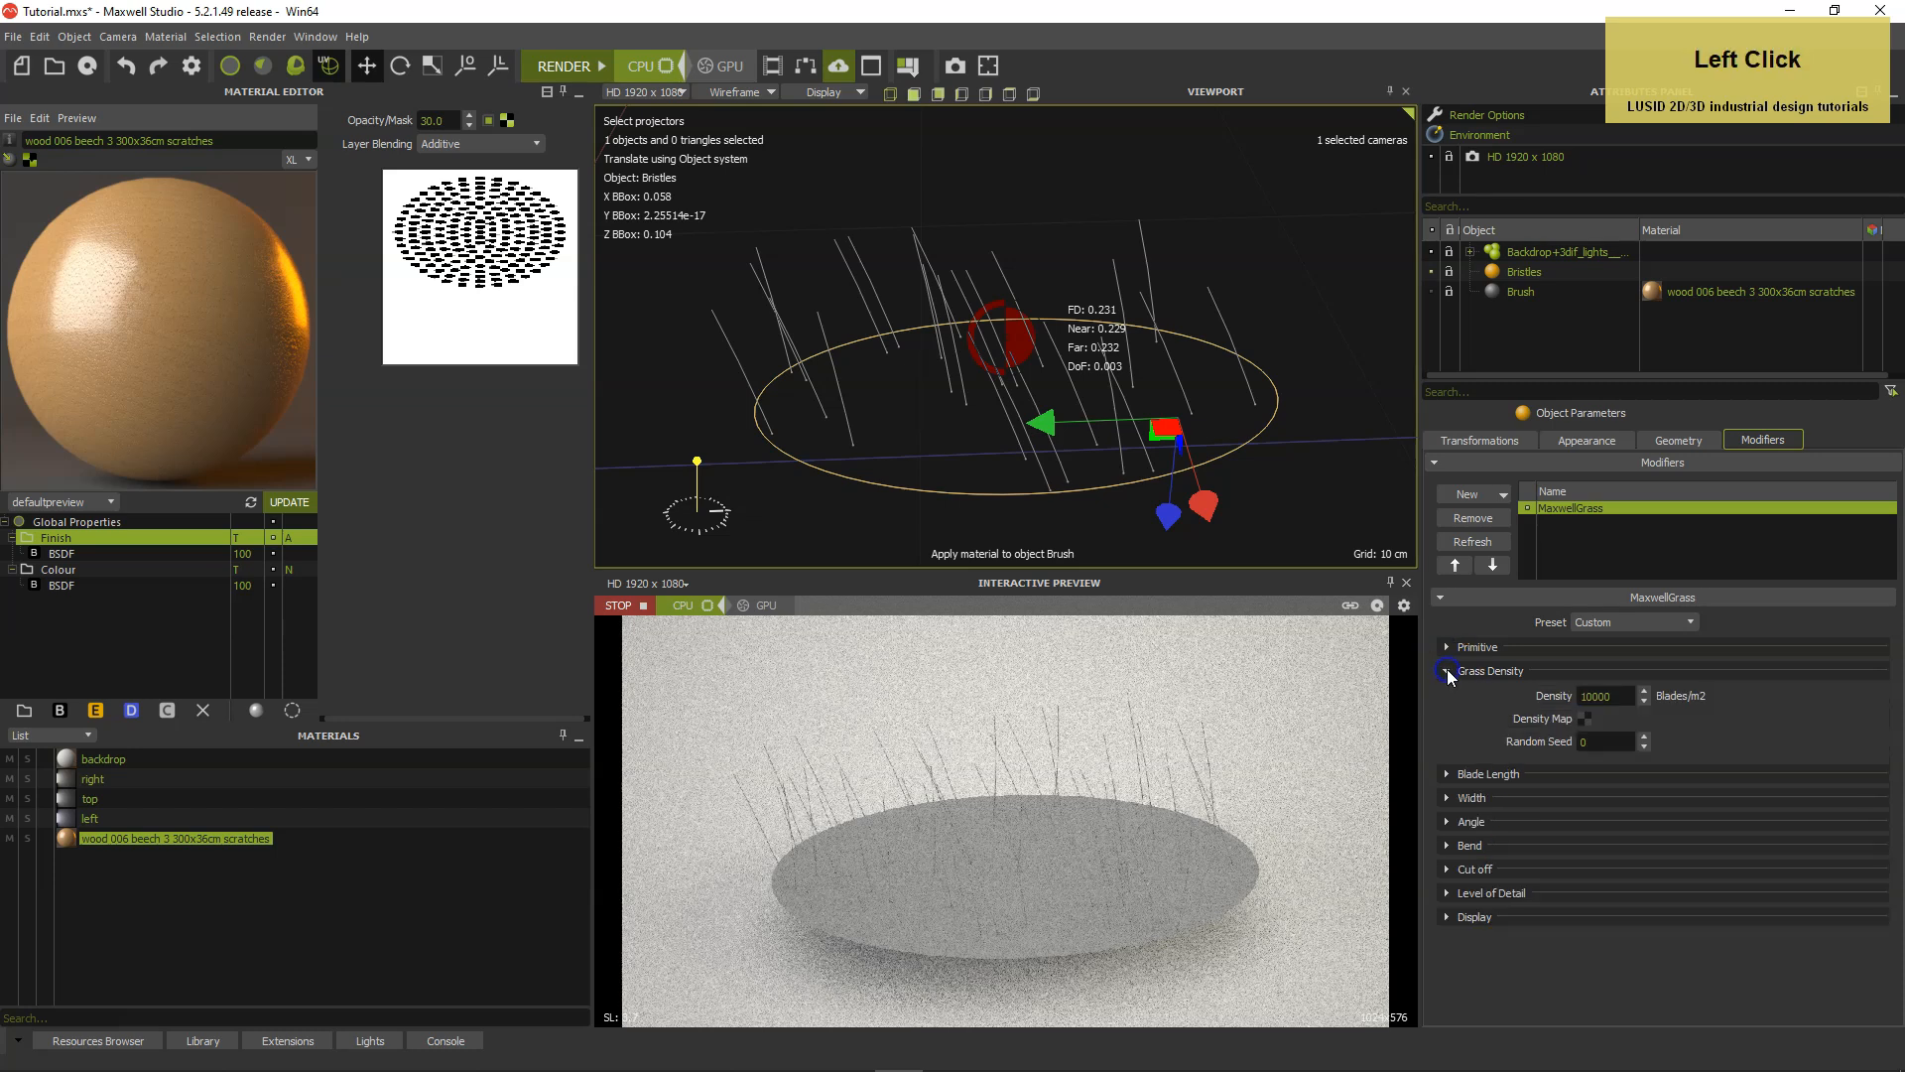
left_click(1622, 699)
type("0")
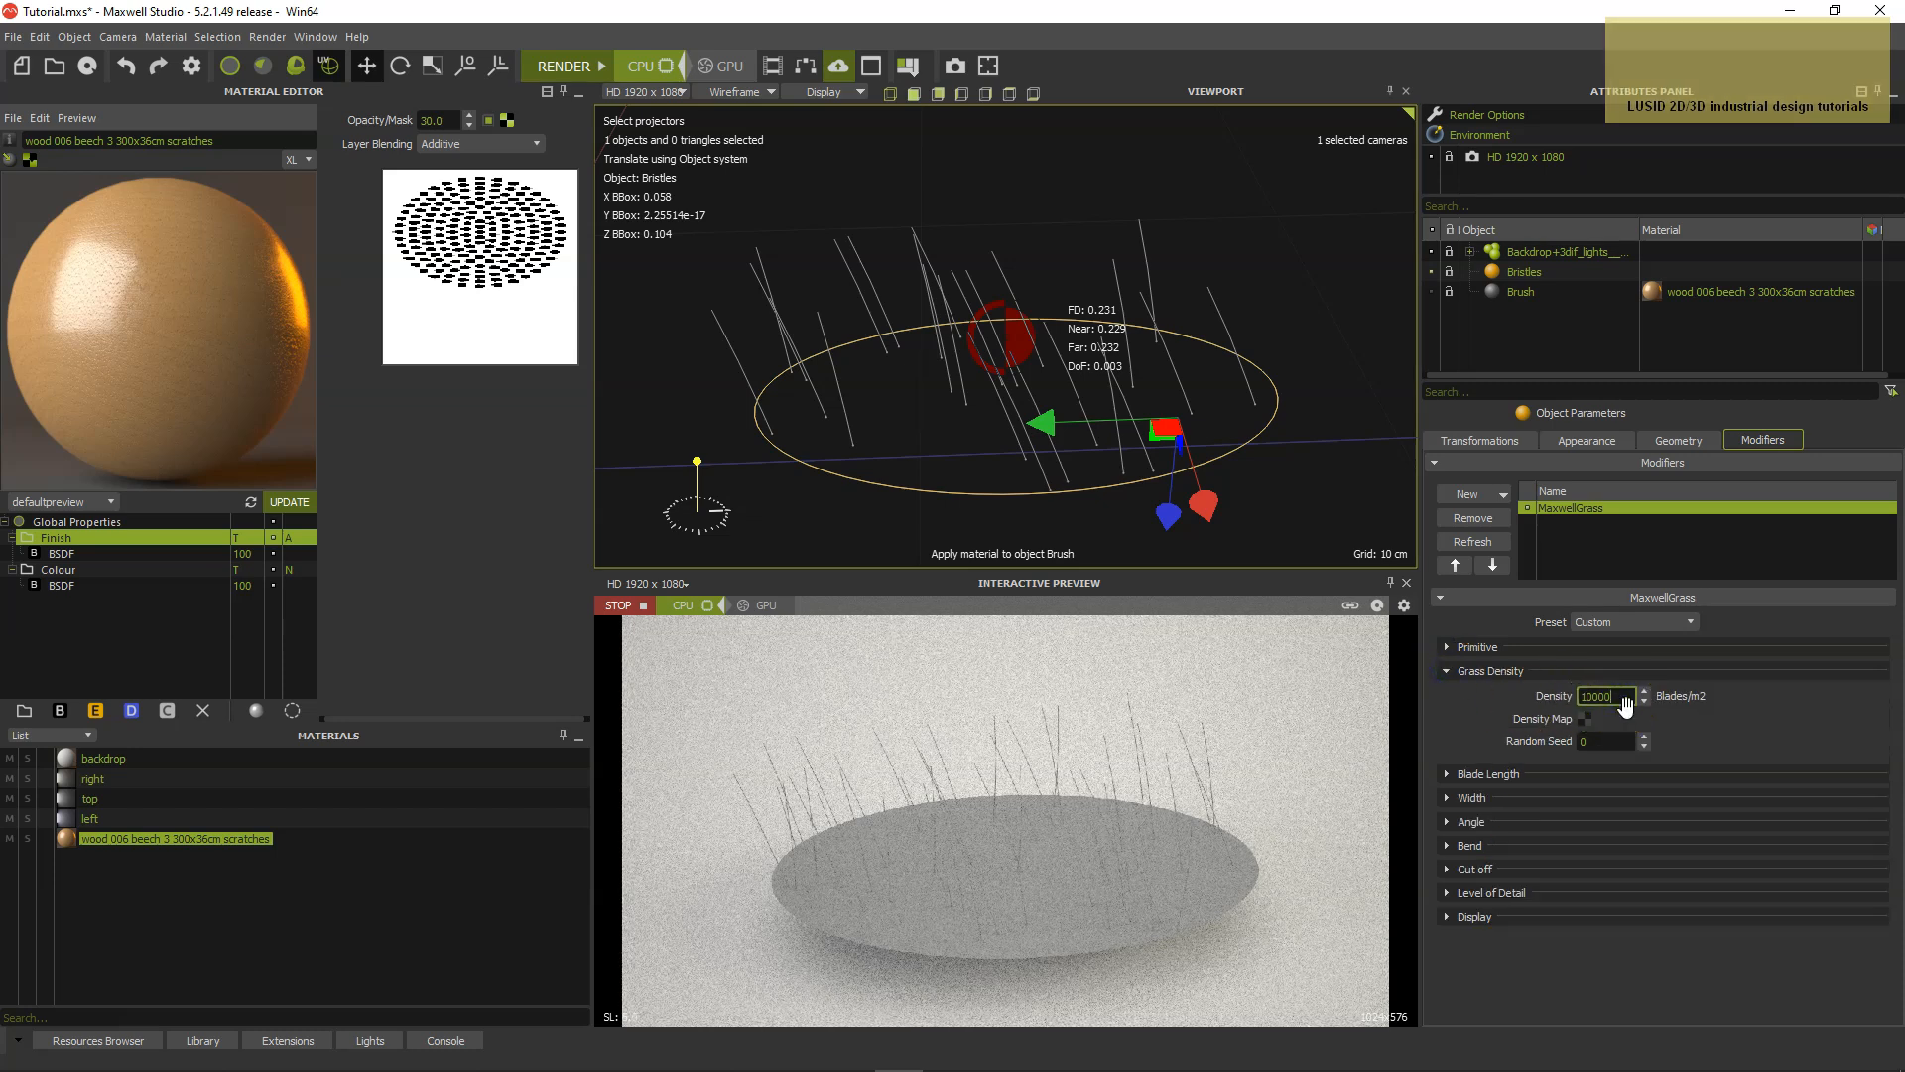
type("000")
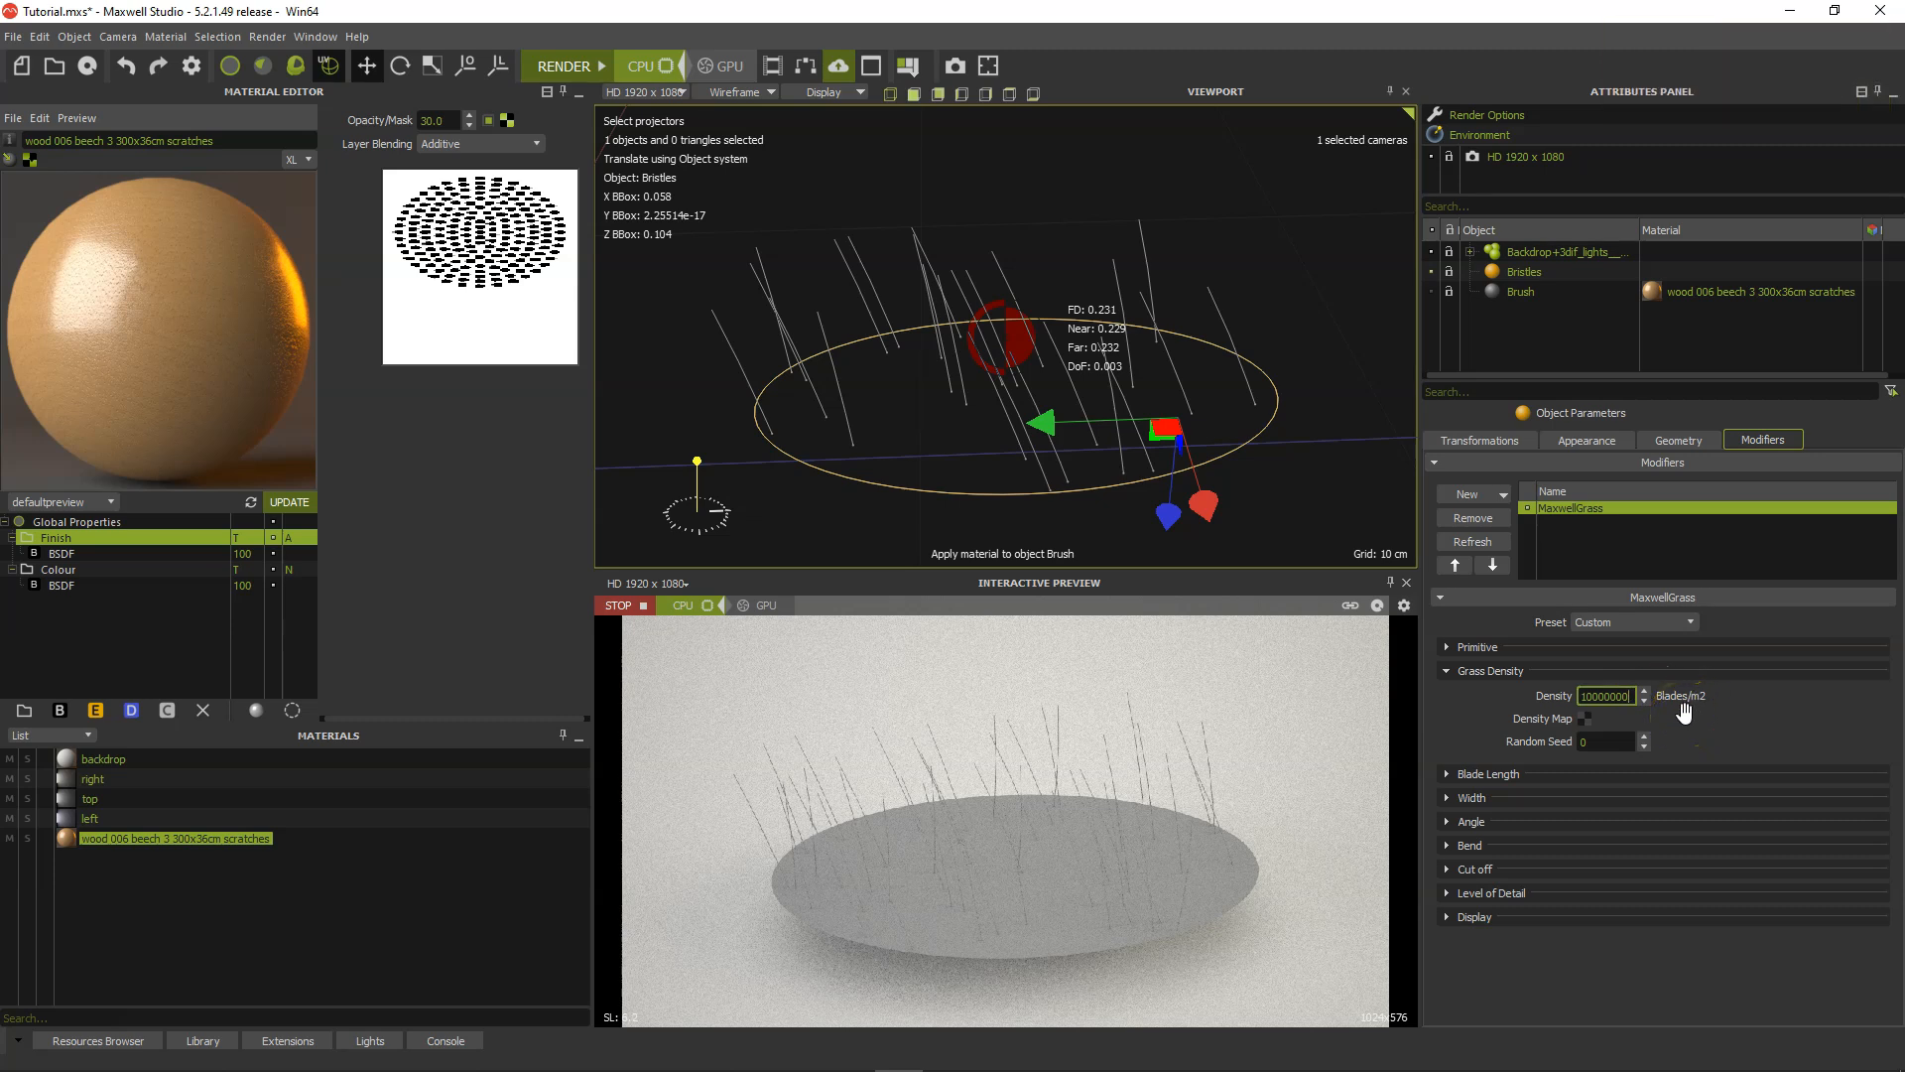
key("Return")
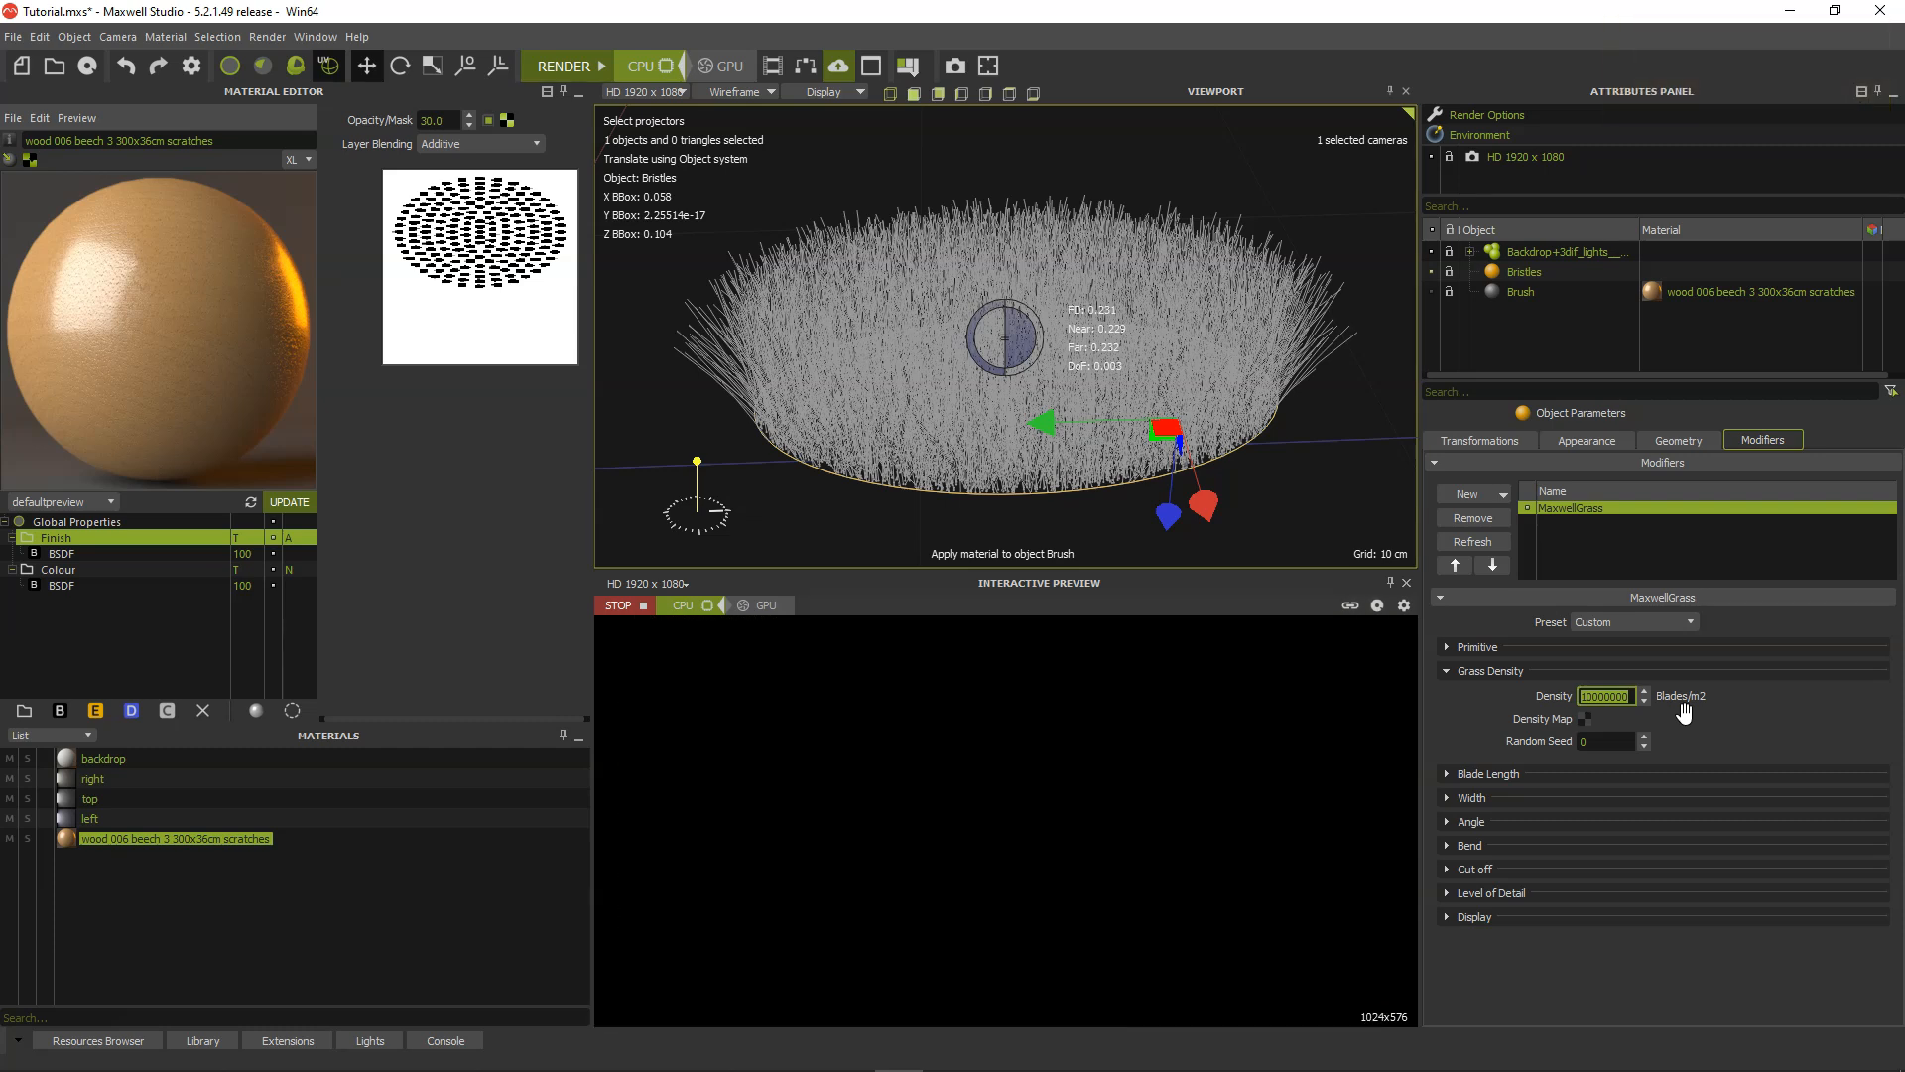
left_click(1104, 514)
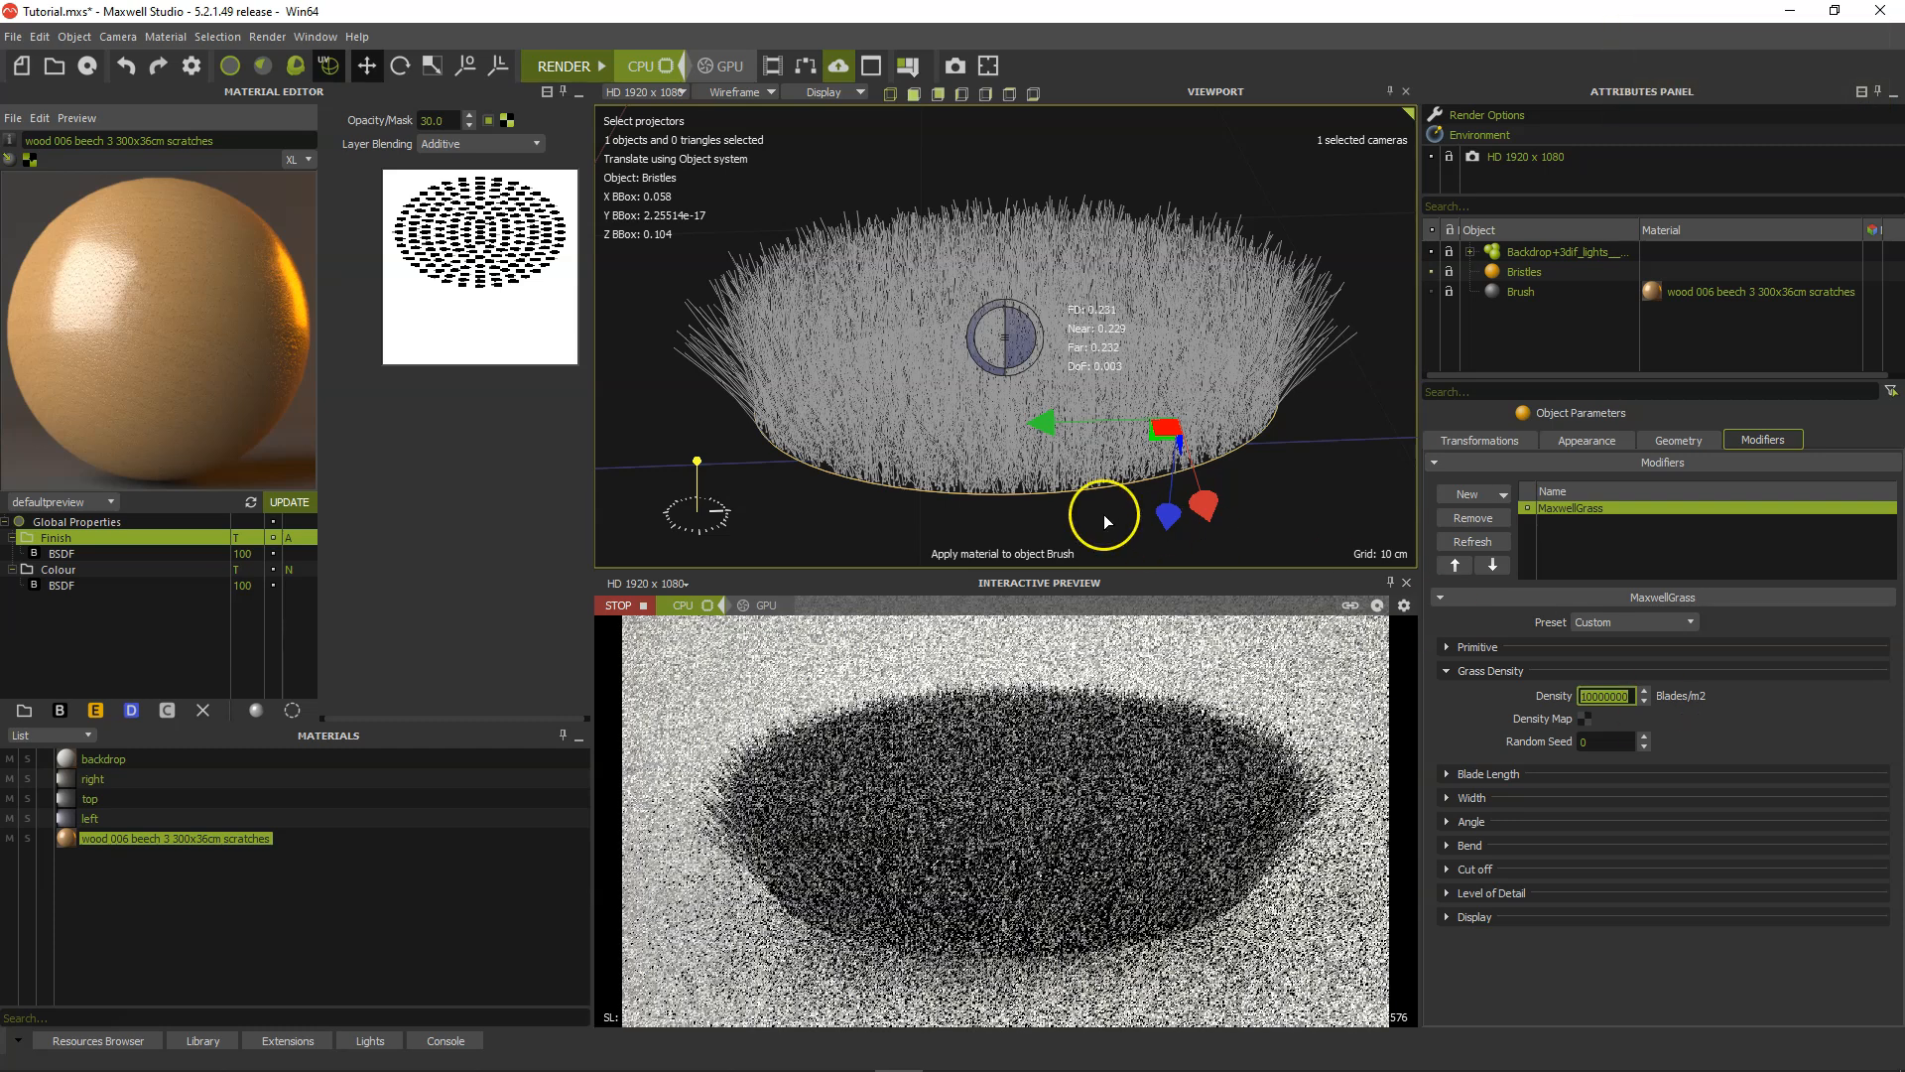
left_click_drag(927, 486, 979, 457, "alt")
middle_click_drag(980, 458, 985, 453, "alt")
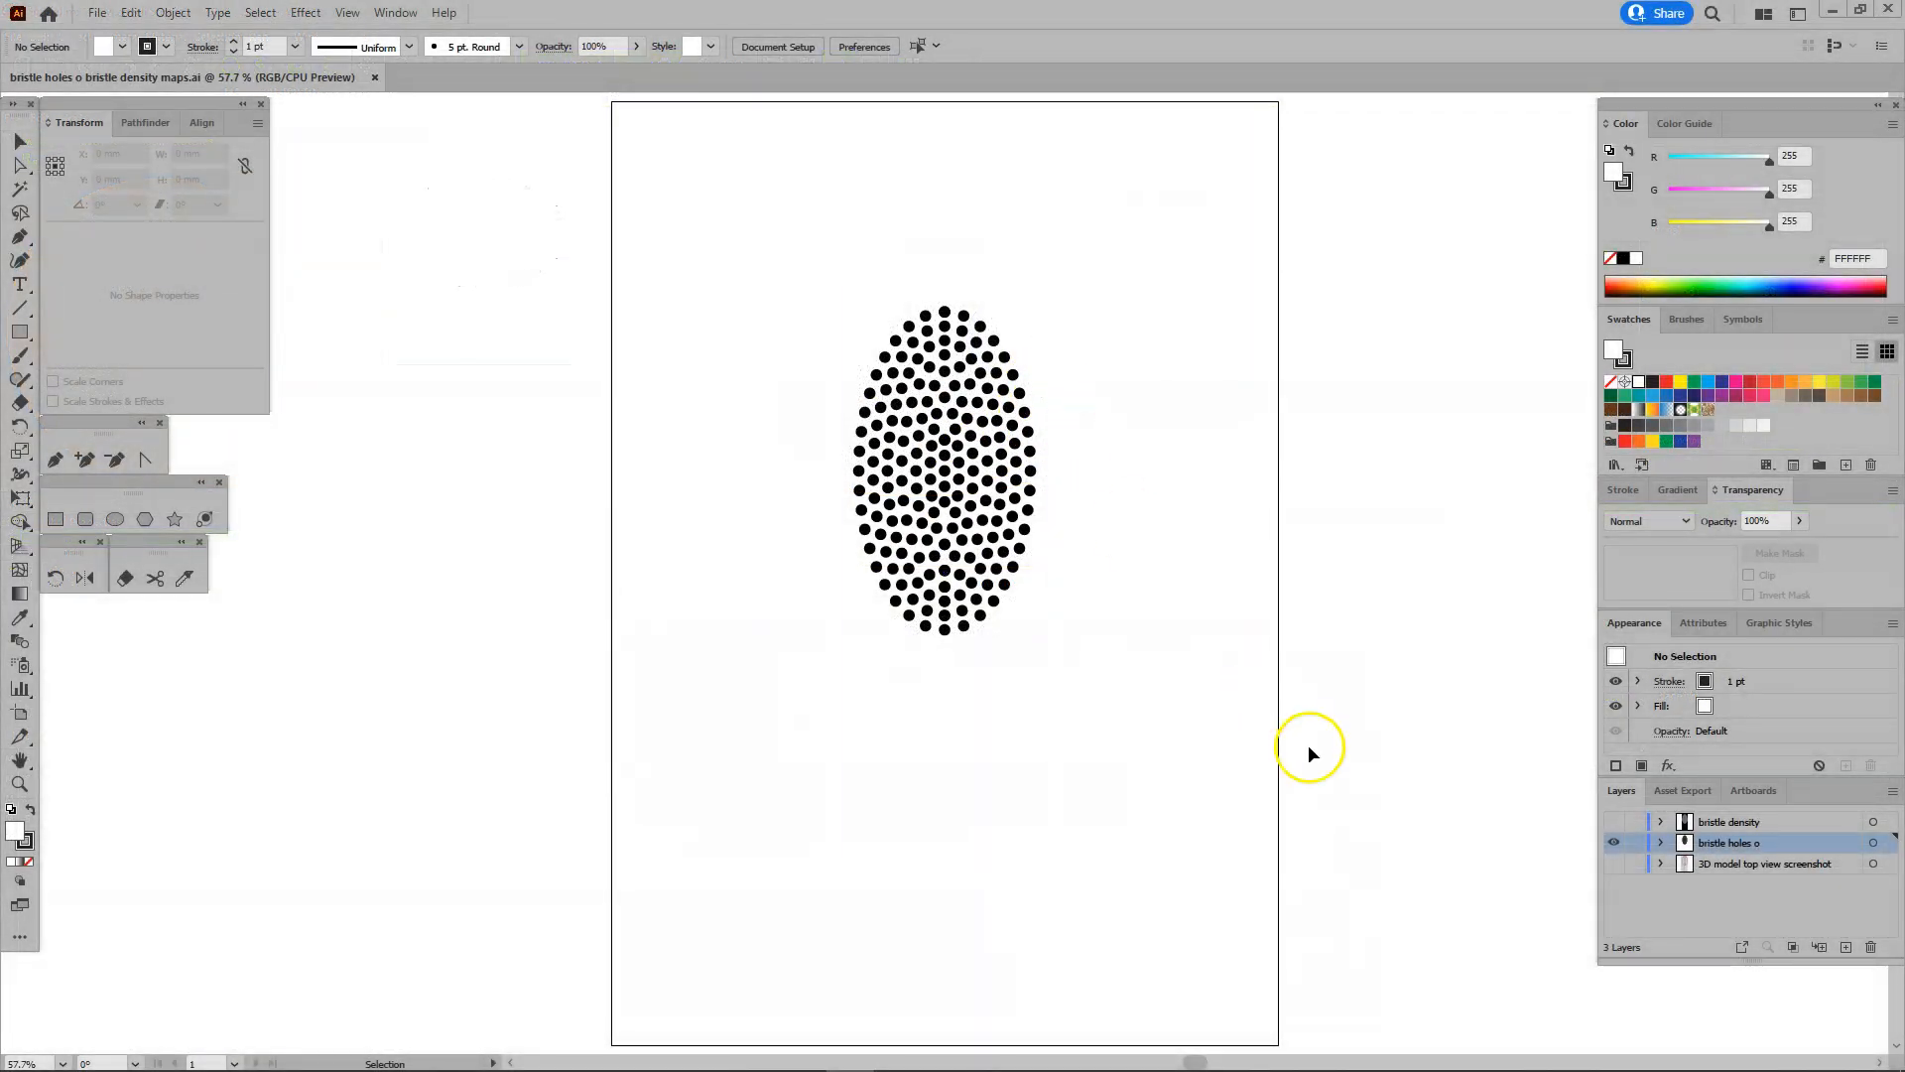
Switch to Illustrator, show the bristle density layer and make it the active layer.
left_click(1615, 823)
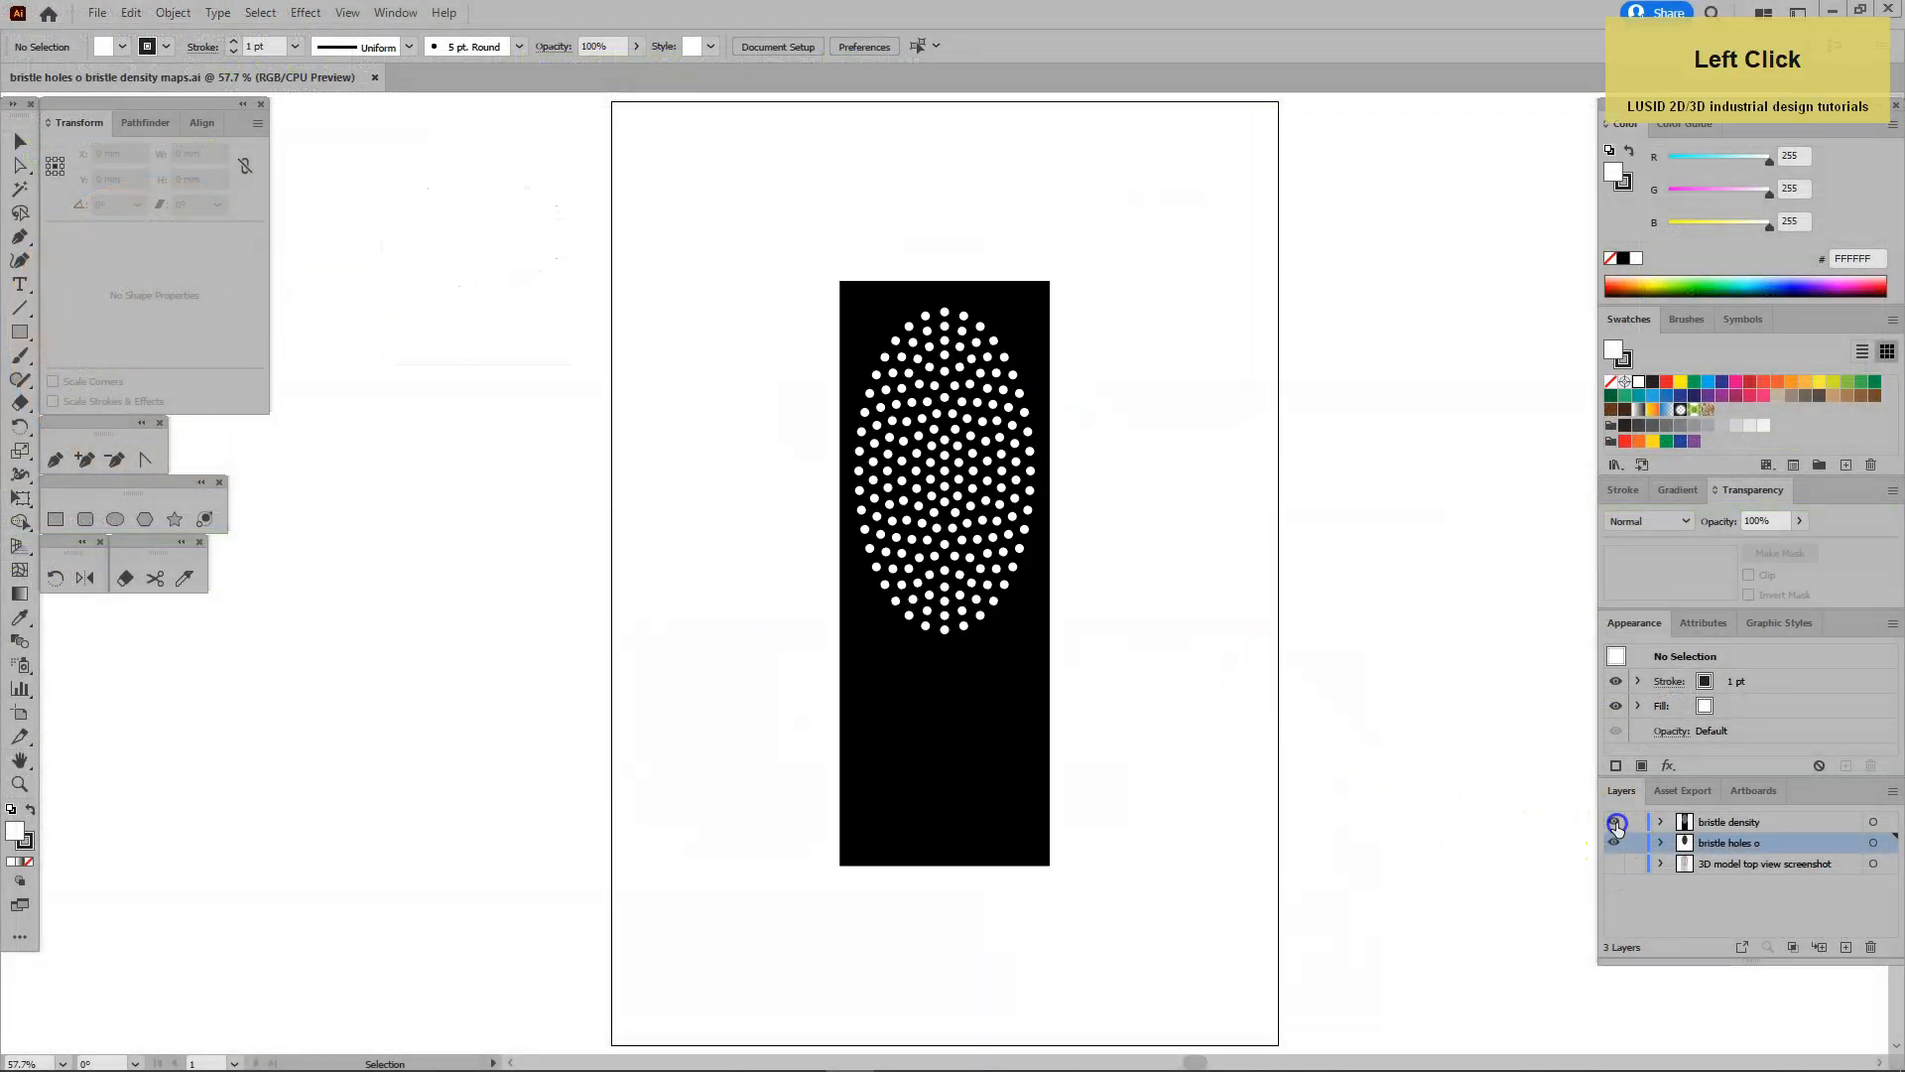
left_click(1681, 822)
Examine the white density circles near the centre of the pattern against the outlines of the bristle holes.
left_click(19, 783)
left_click(965, 498)
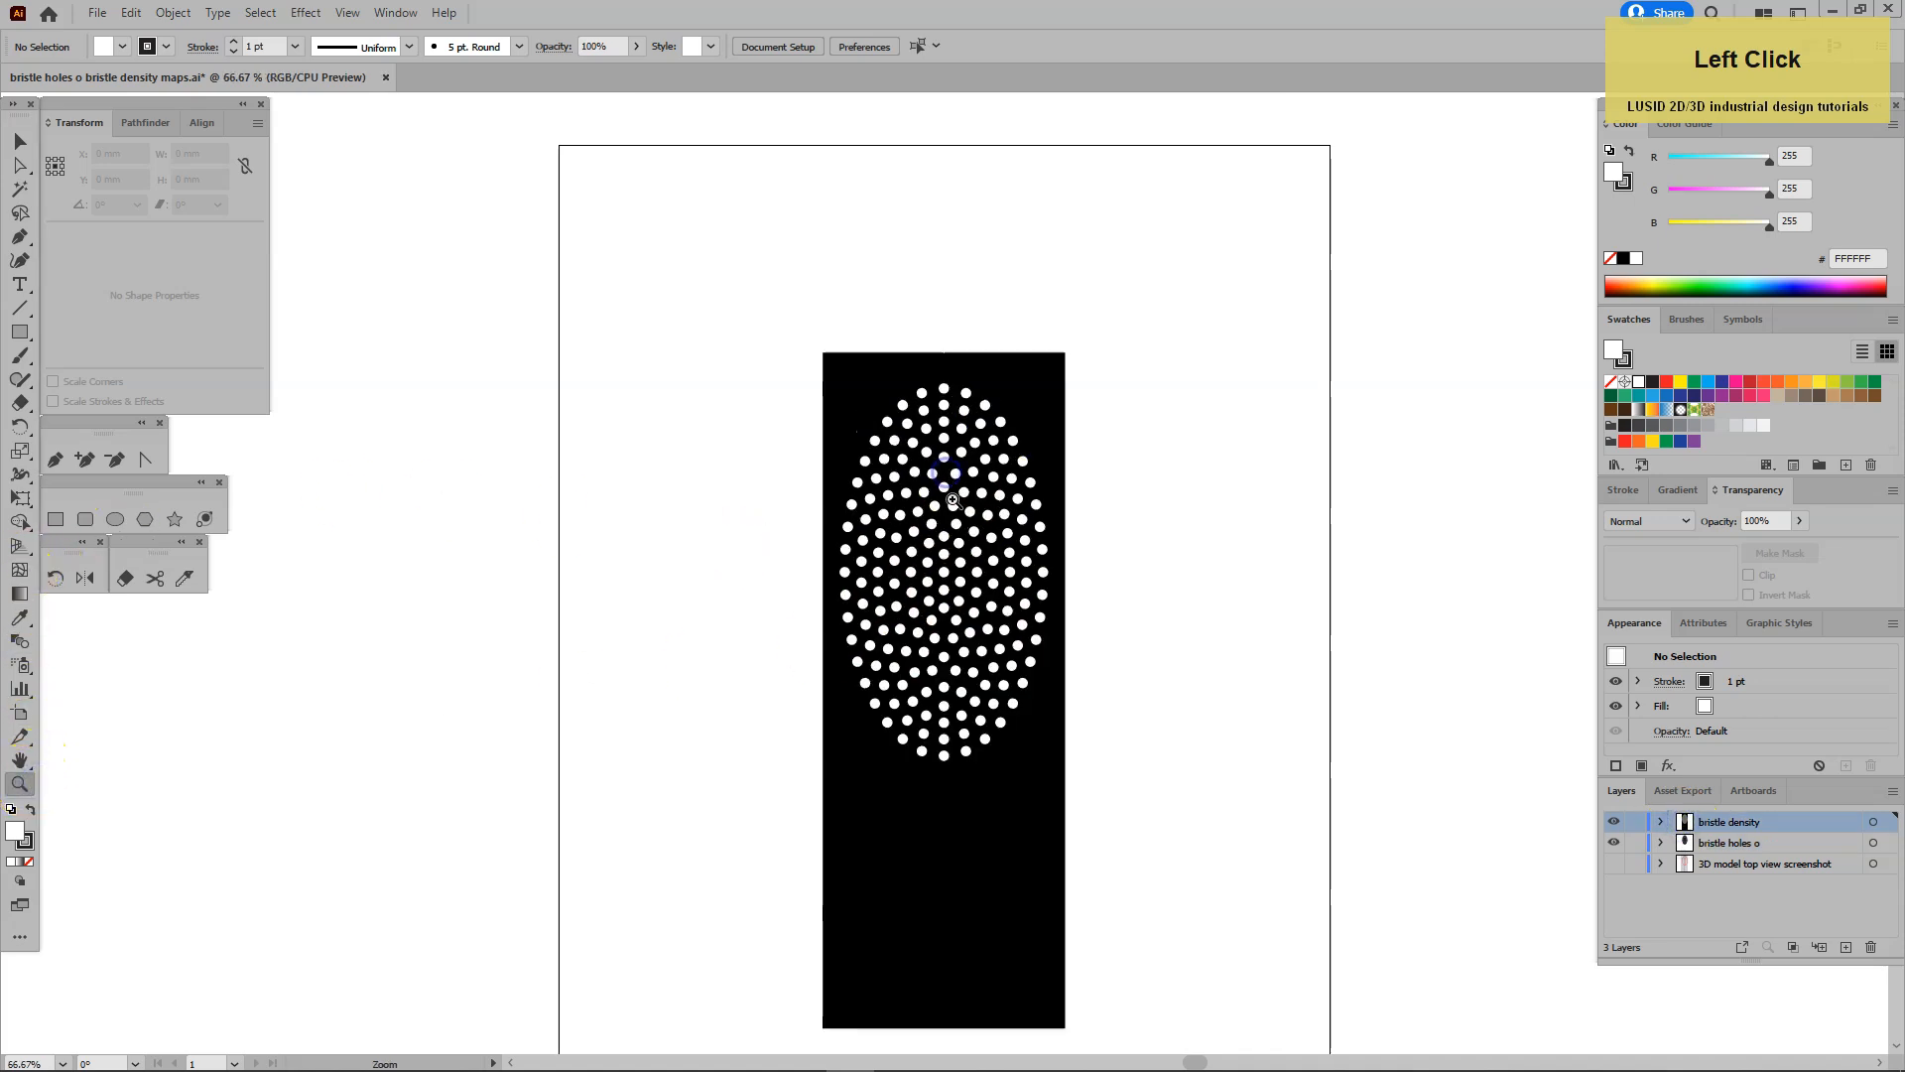
left_click(950, 536)
left_click(939, 625)
left_click(944, 583)
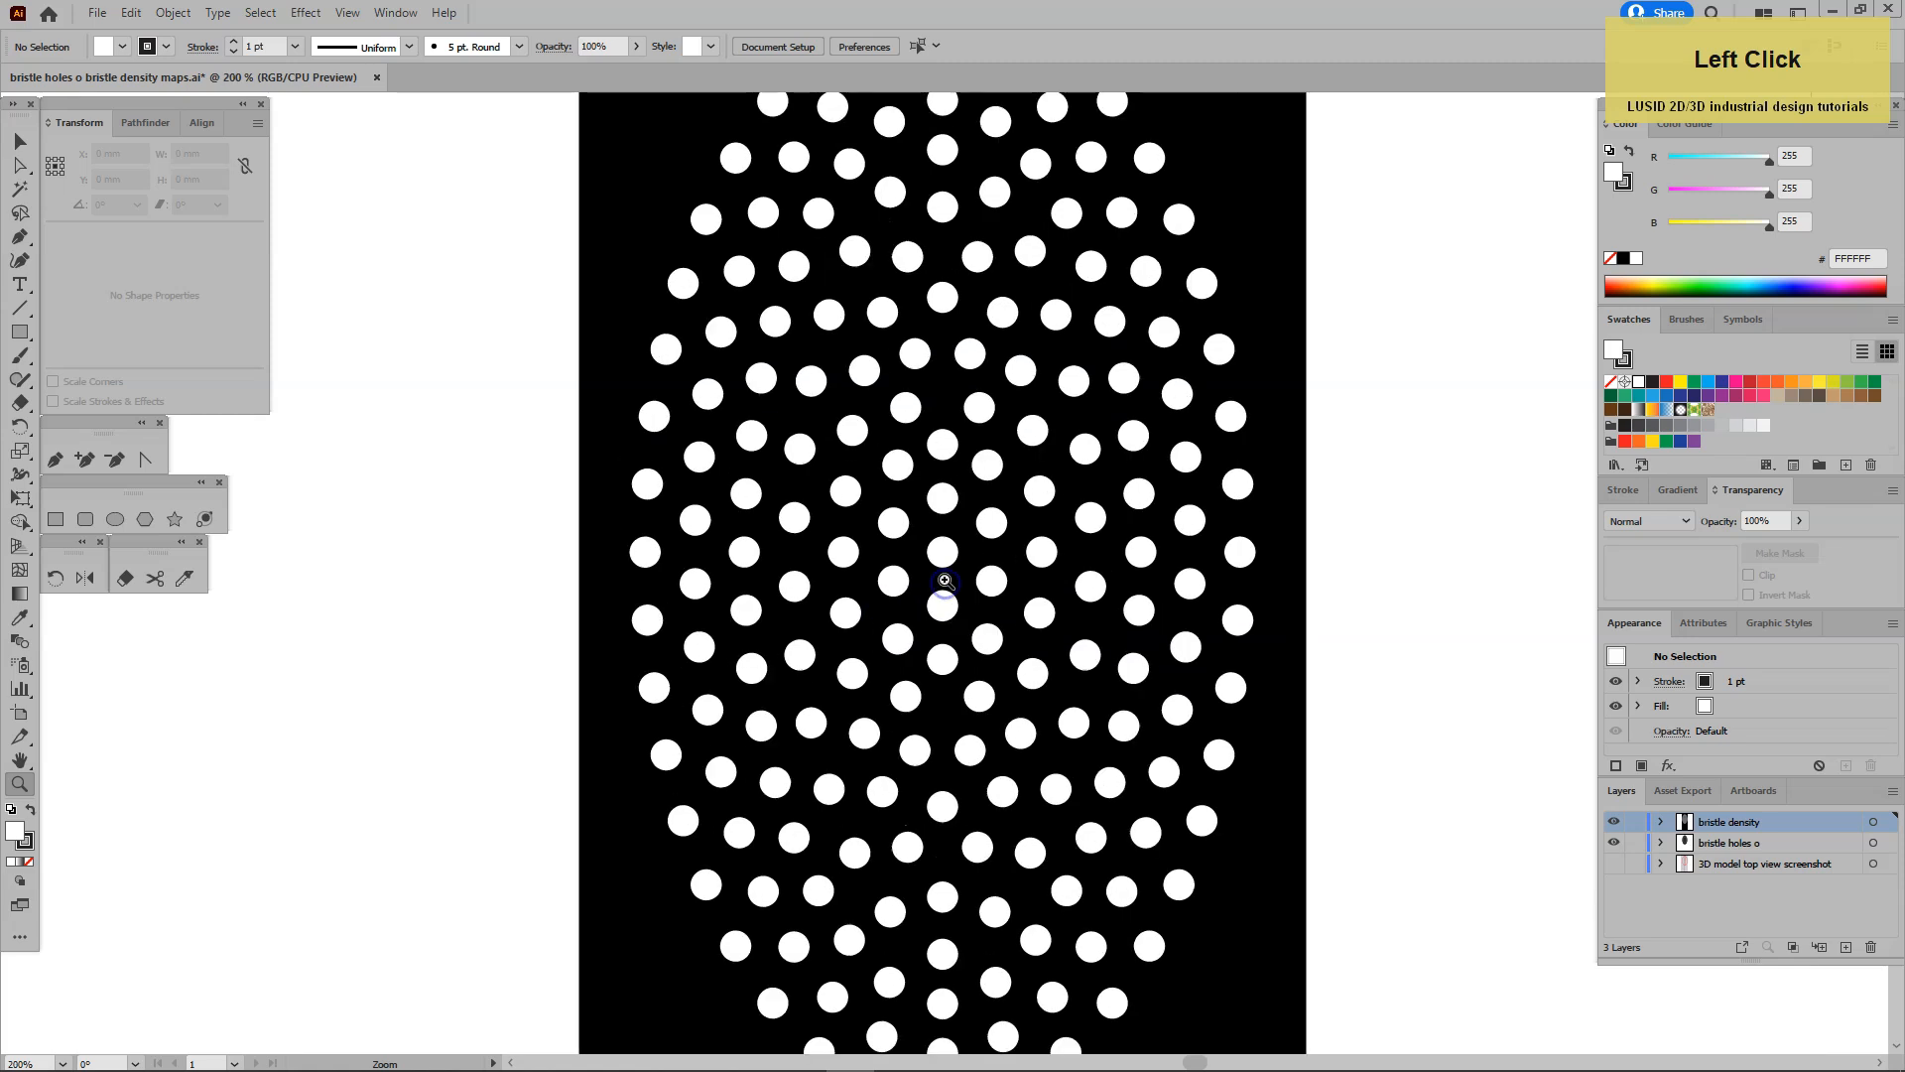
left_click(944, 561)
left_click(944, 561)
left_click(943, 564)
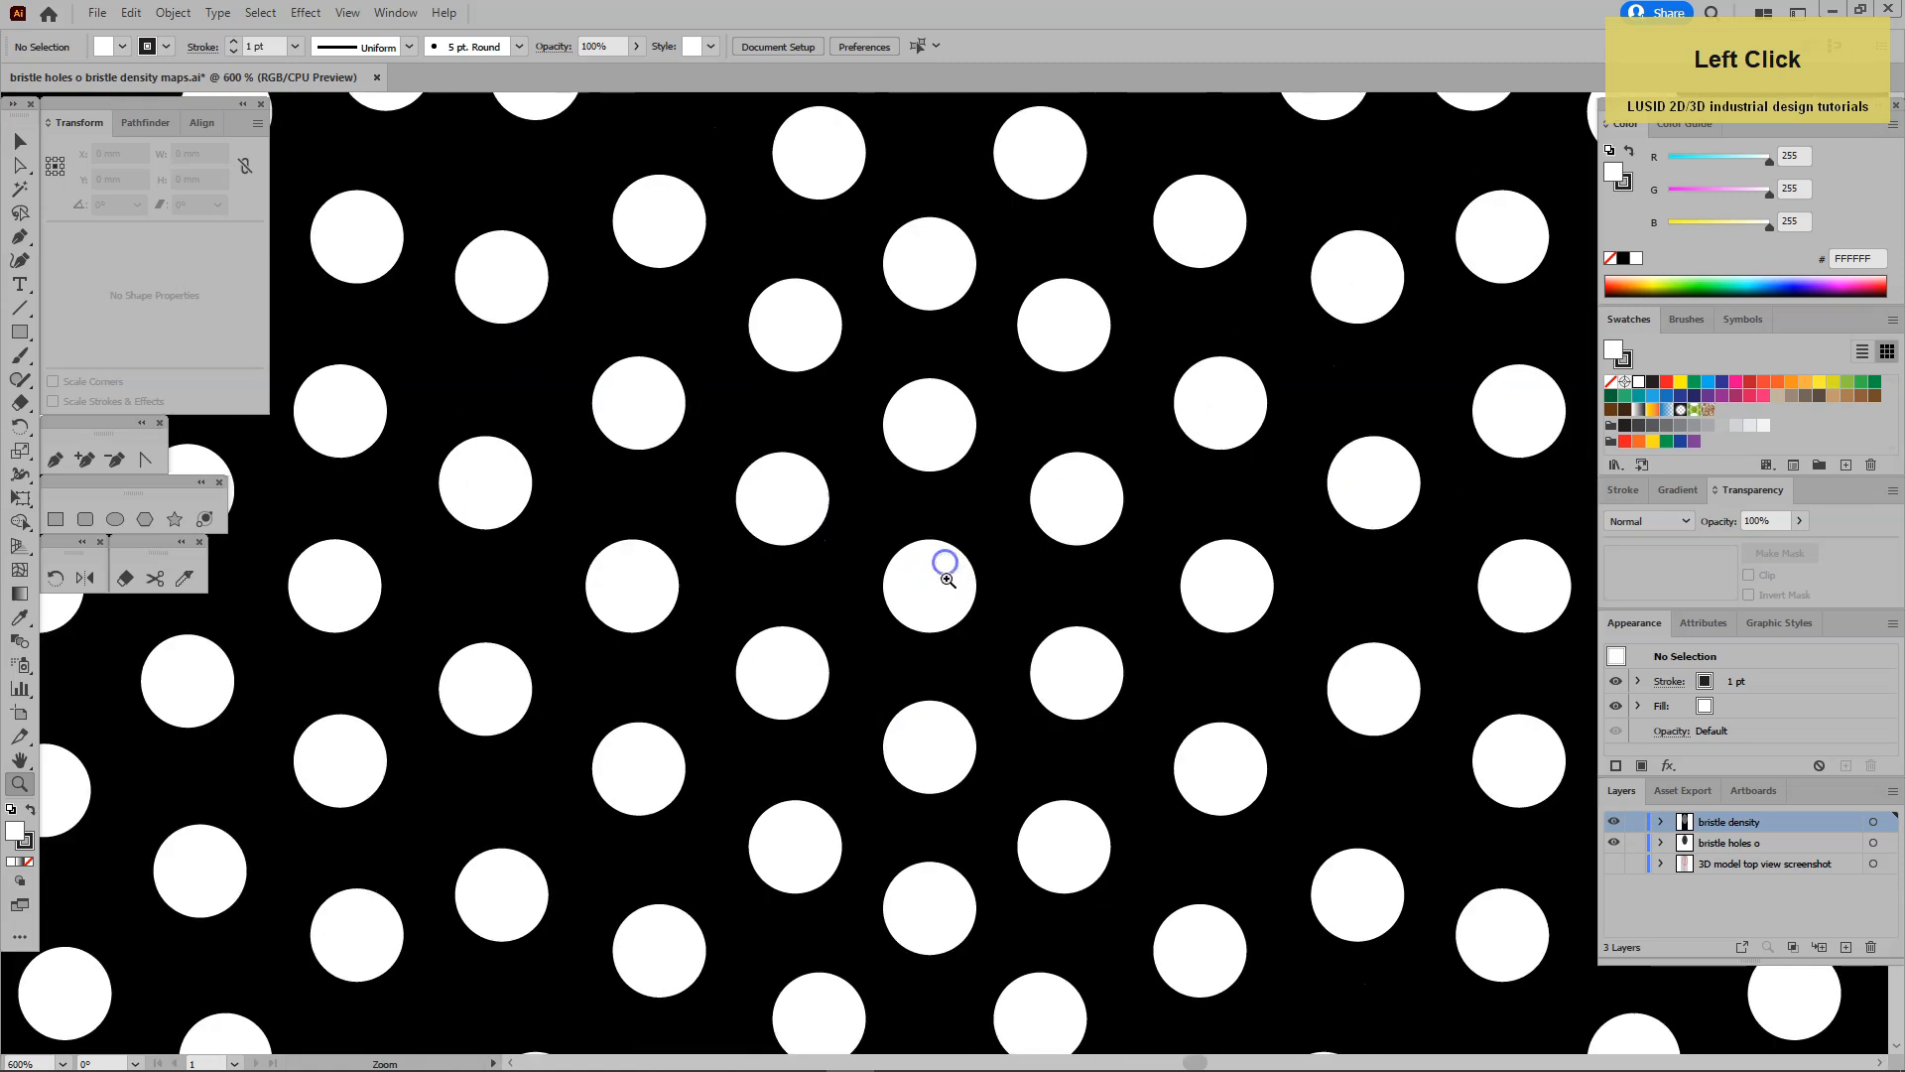
left_click(942, 572)
left_click(944, 581)
left_click(20, 165)
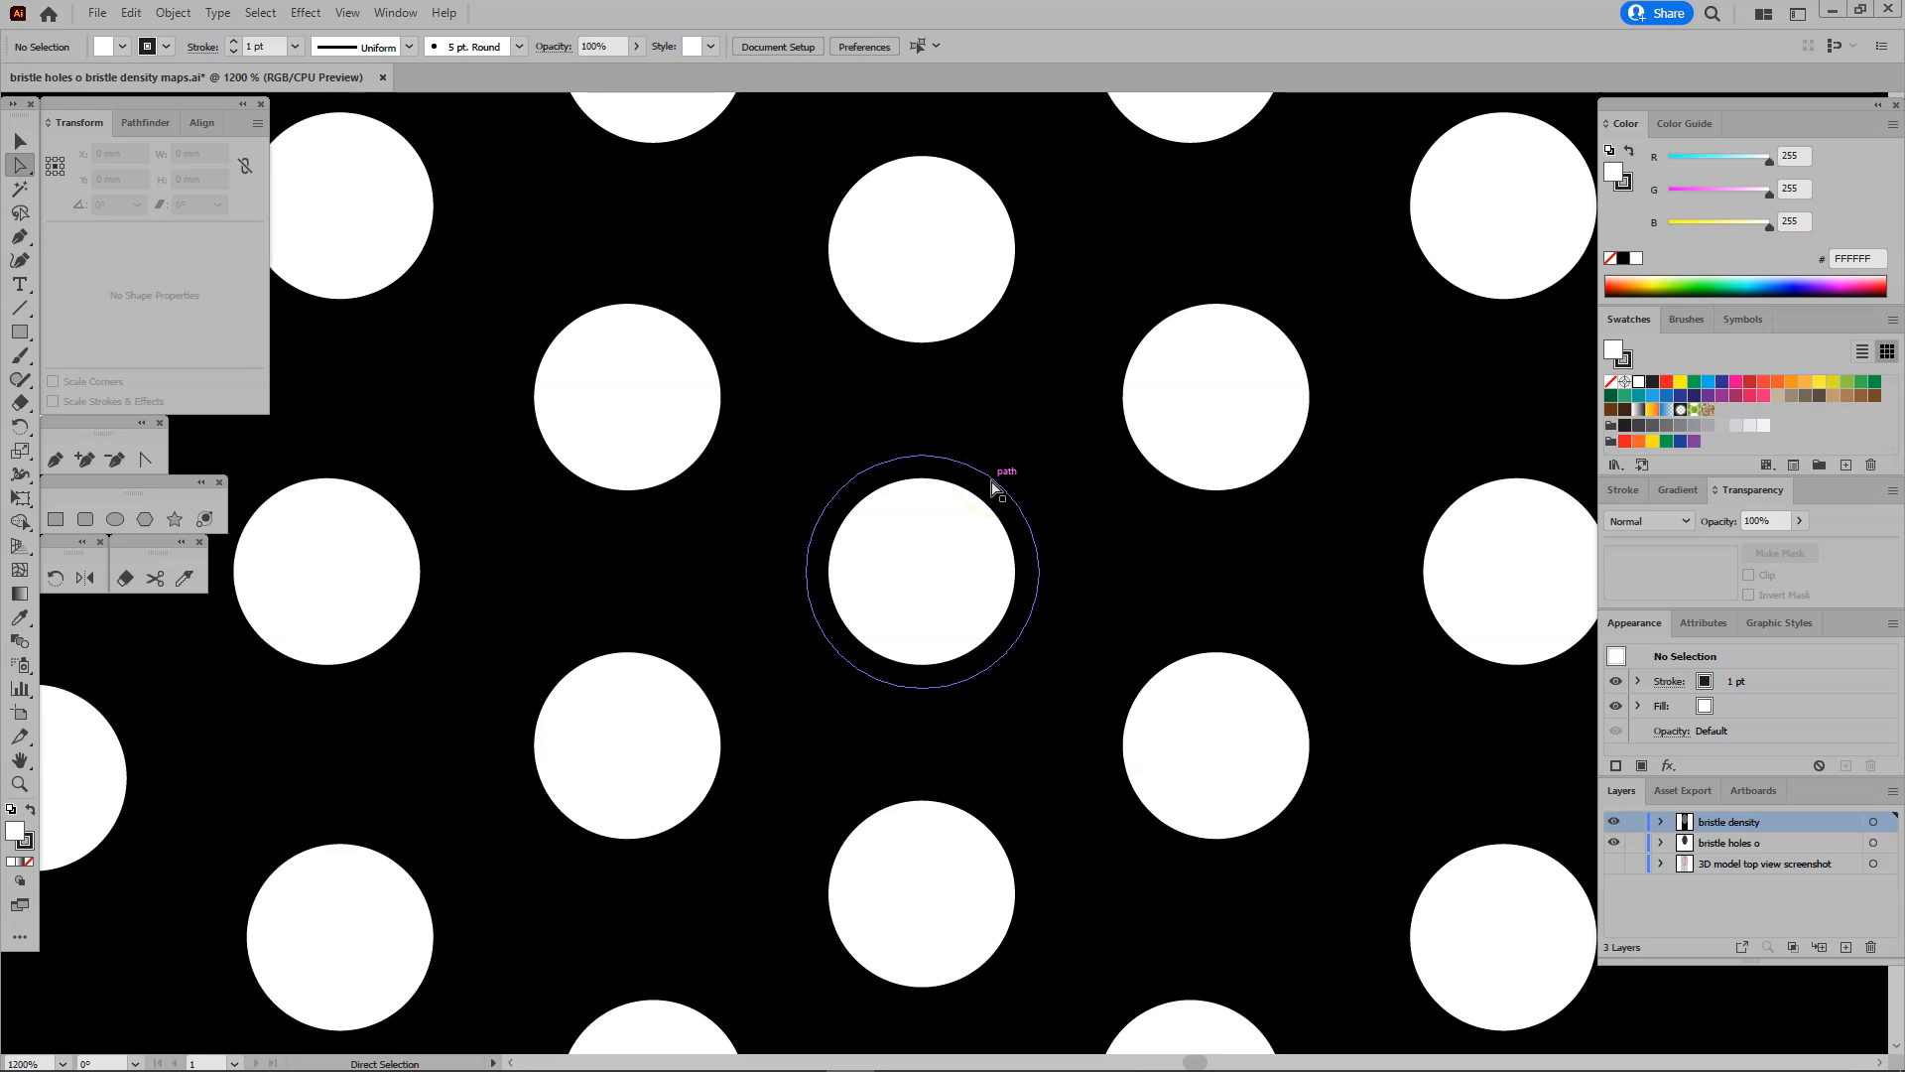
Hide the bristle holes o layer and export the density artwork over the existing bristle density PNG at 300 ppi with a white background.
left_click(1622, 820)
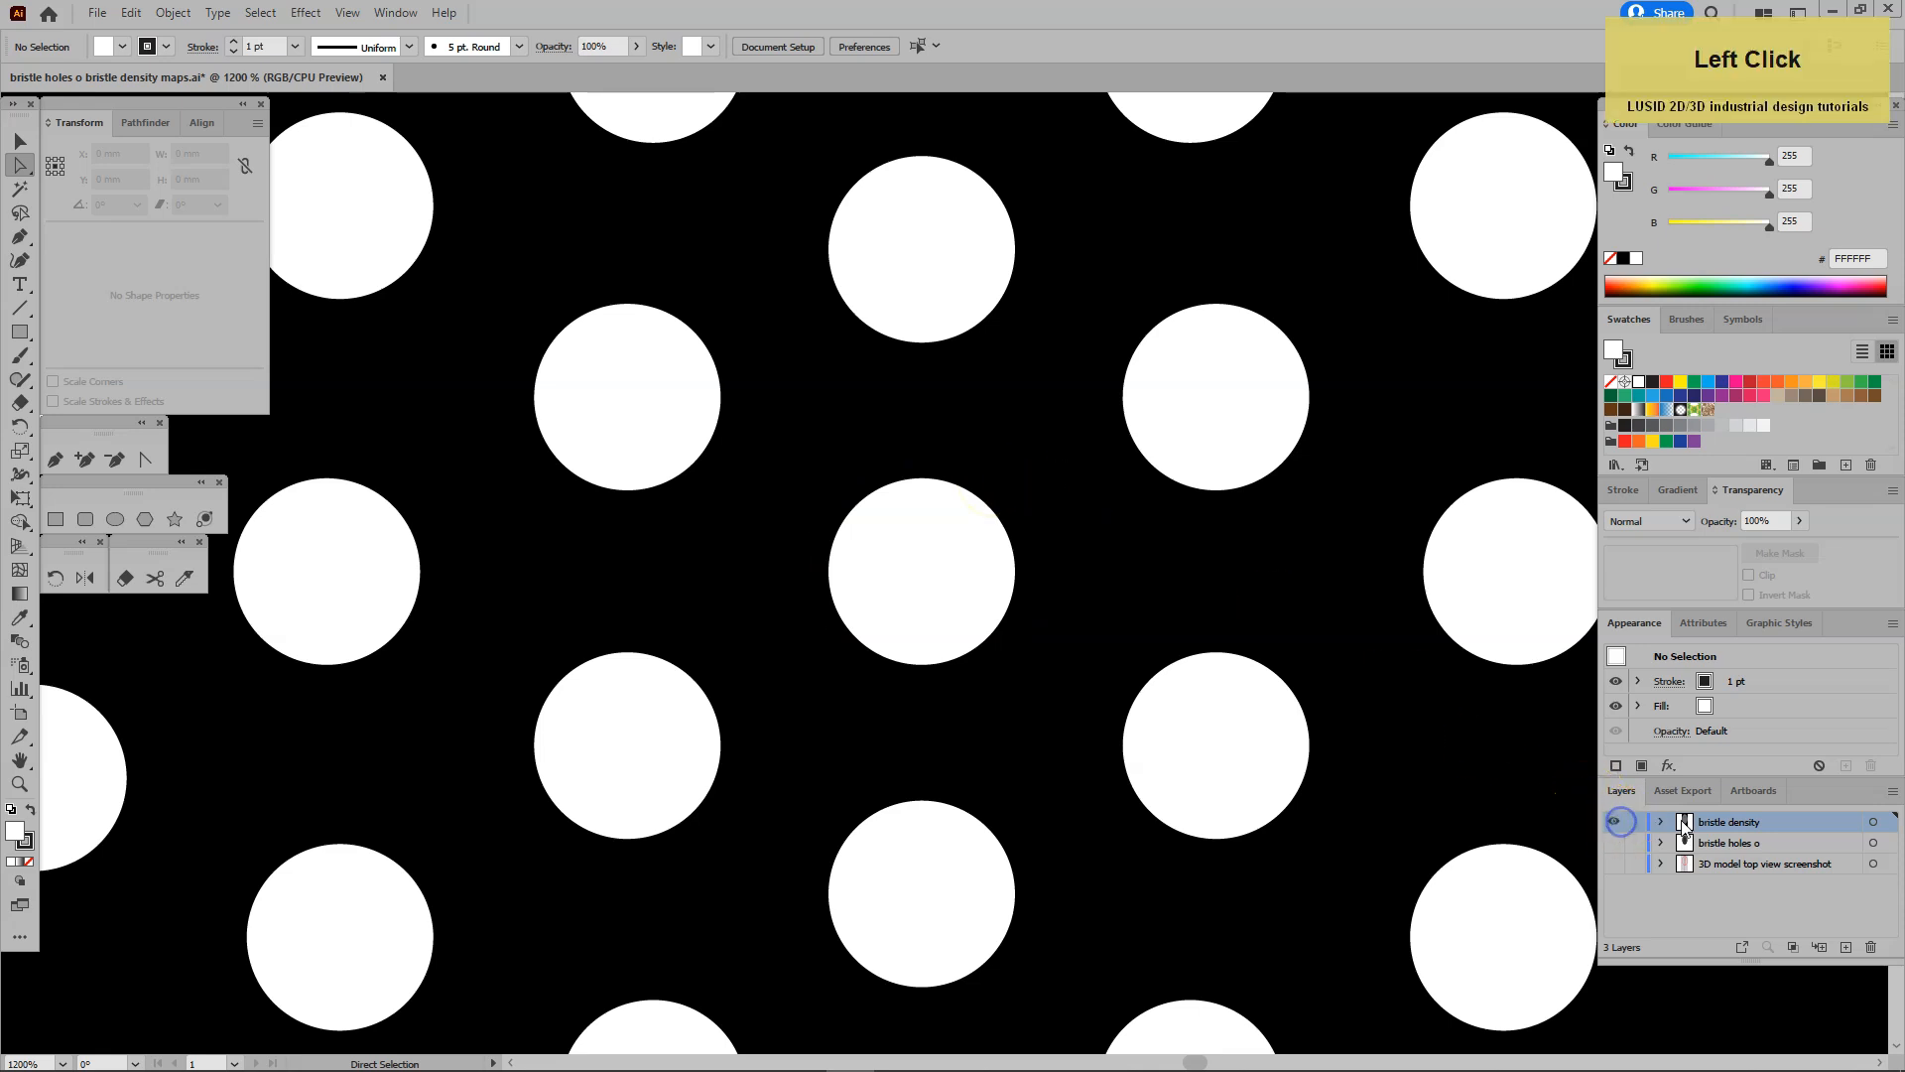
key("ctrl+0")
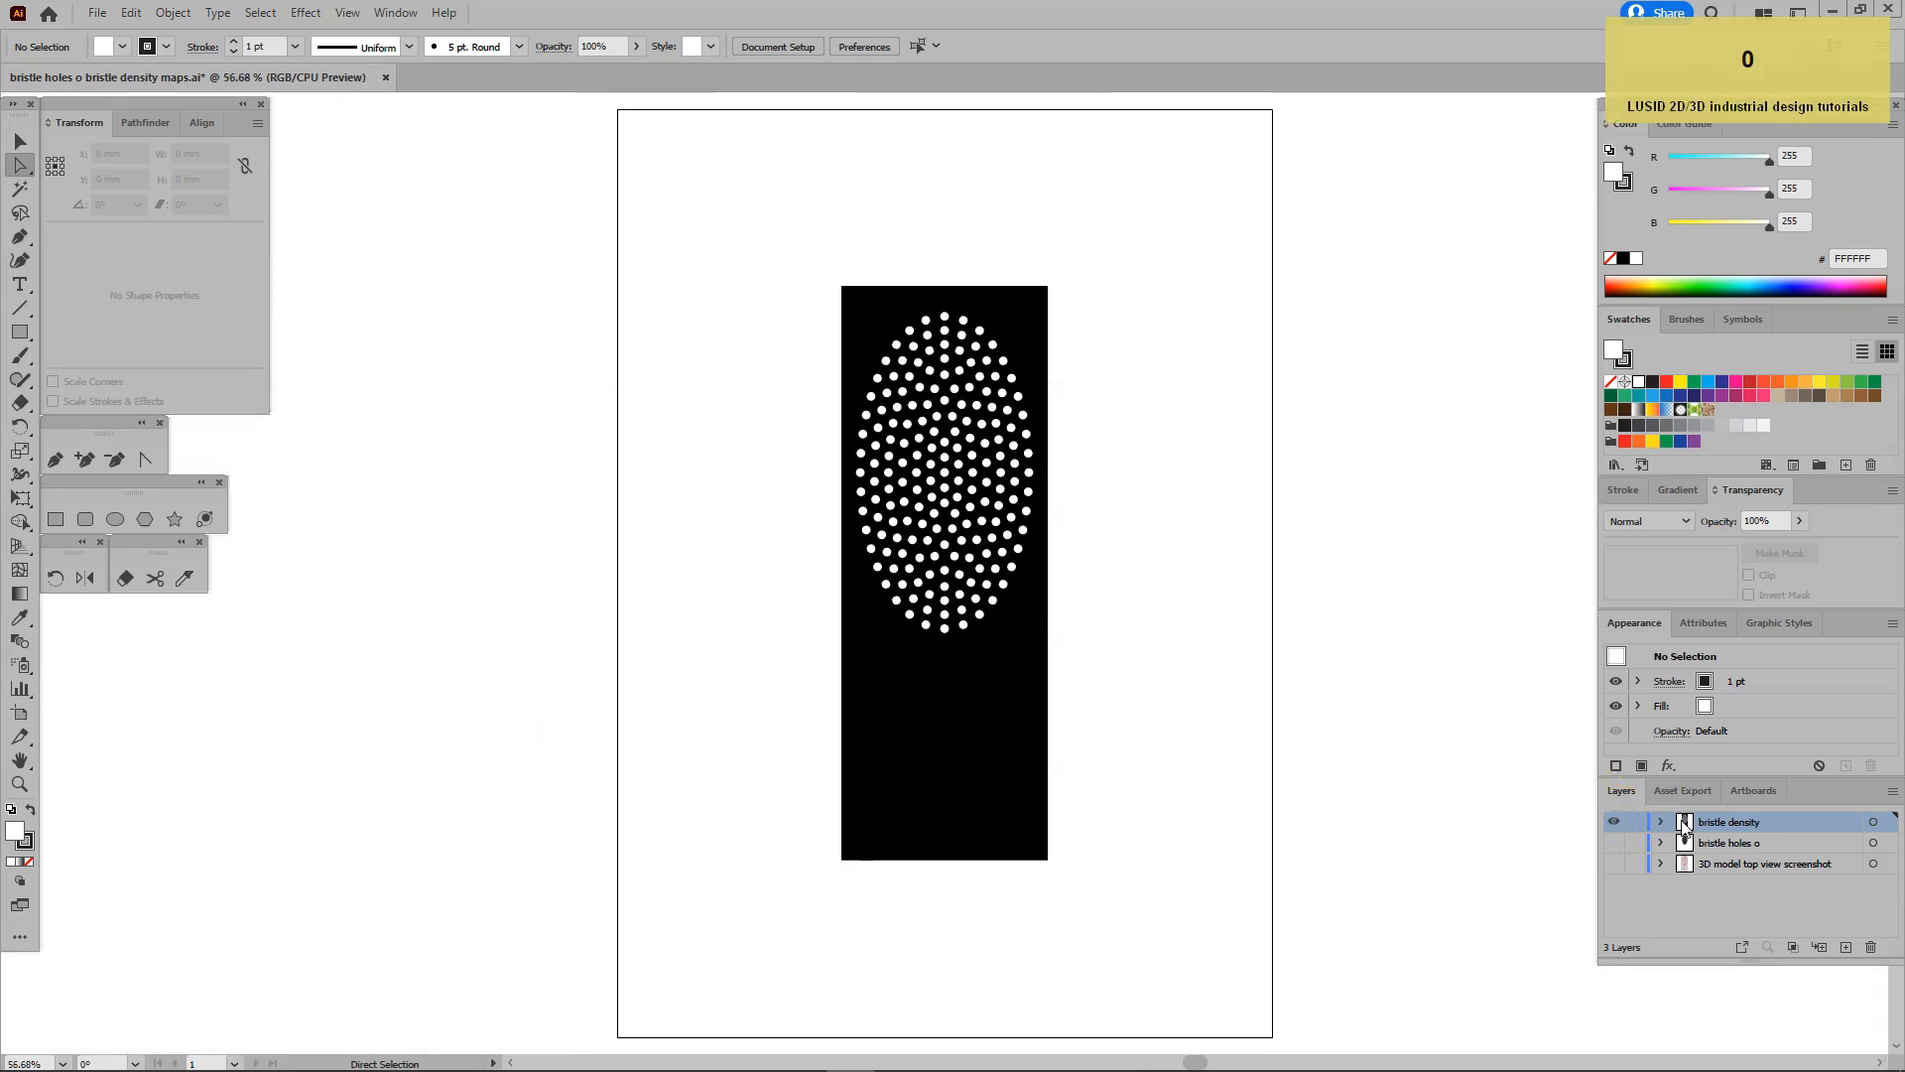
left_click(94, 13)
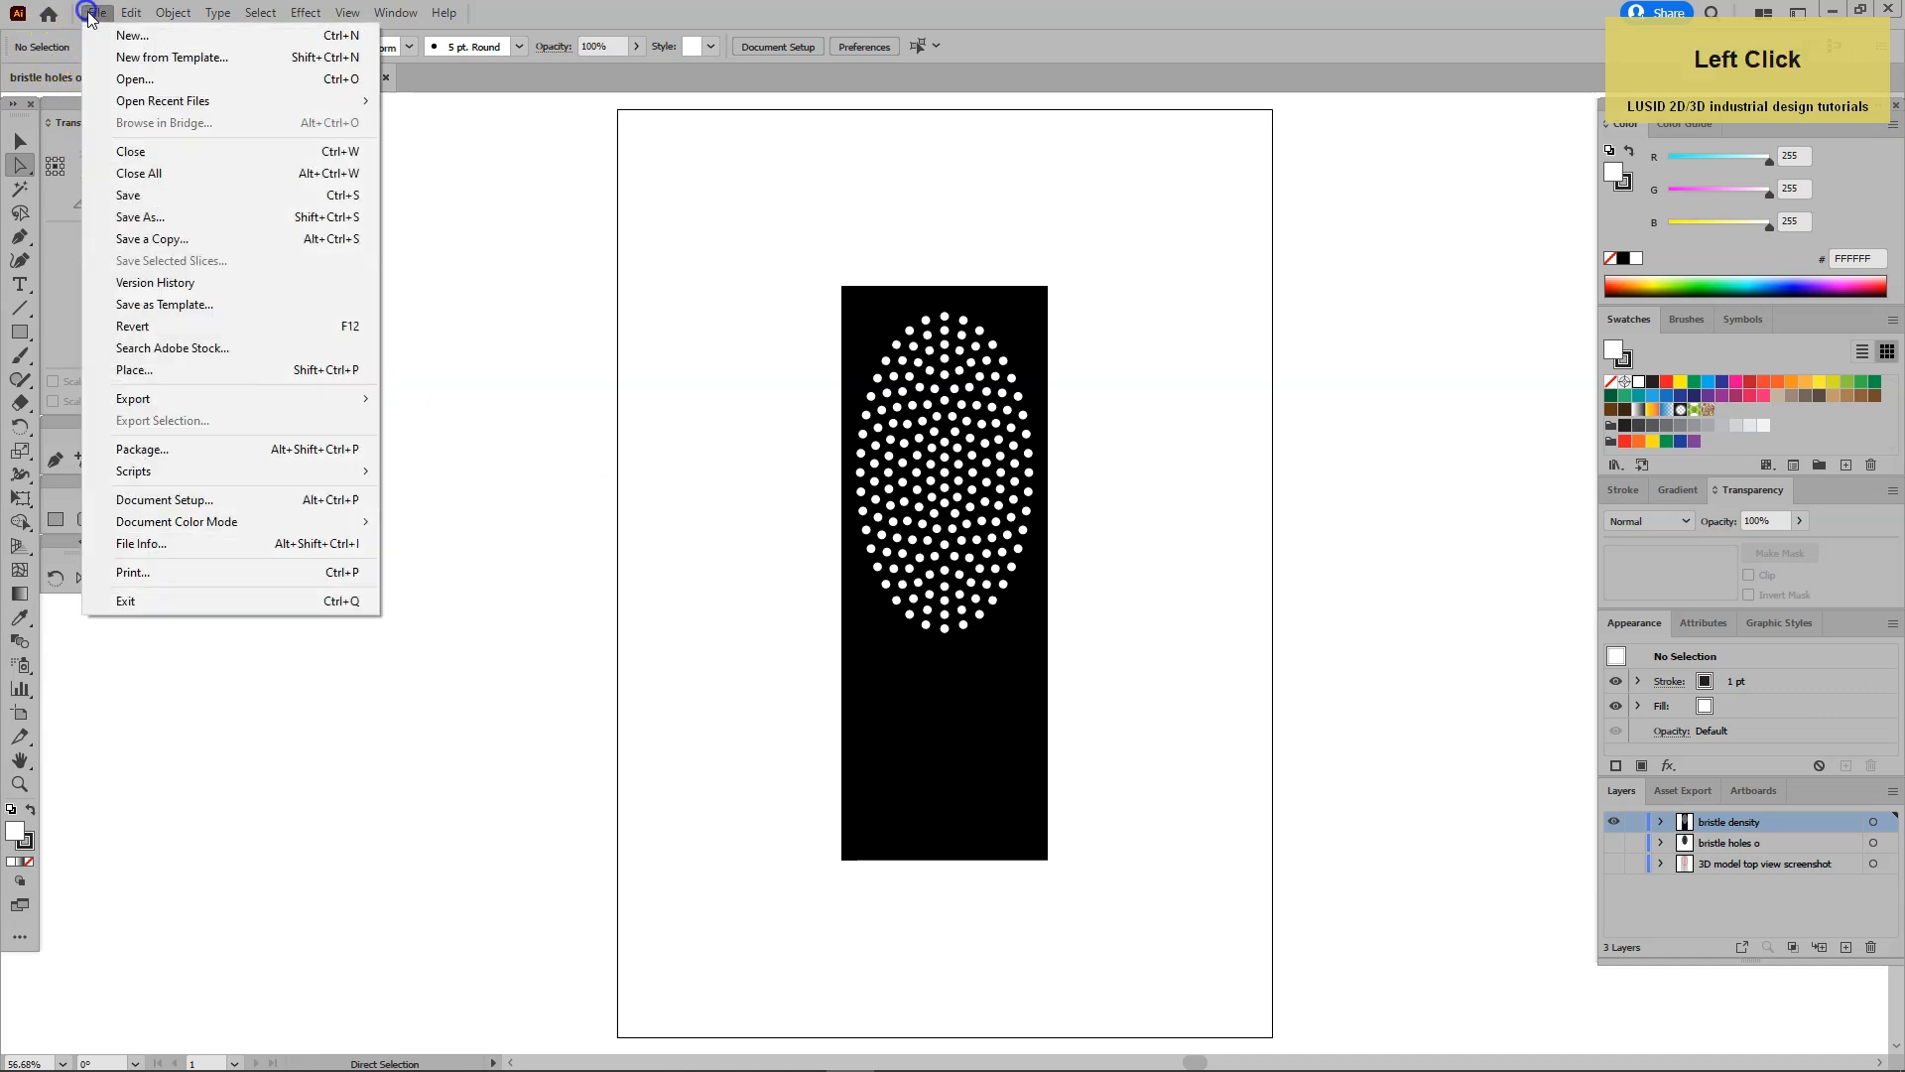
mouse_move(184, 400)
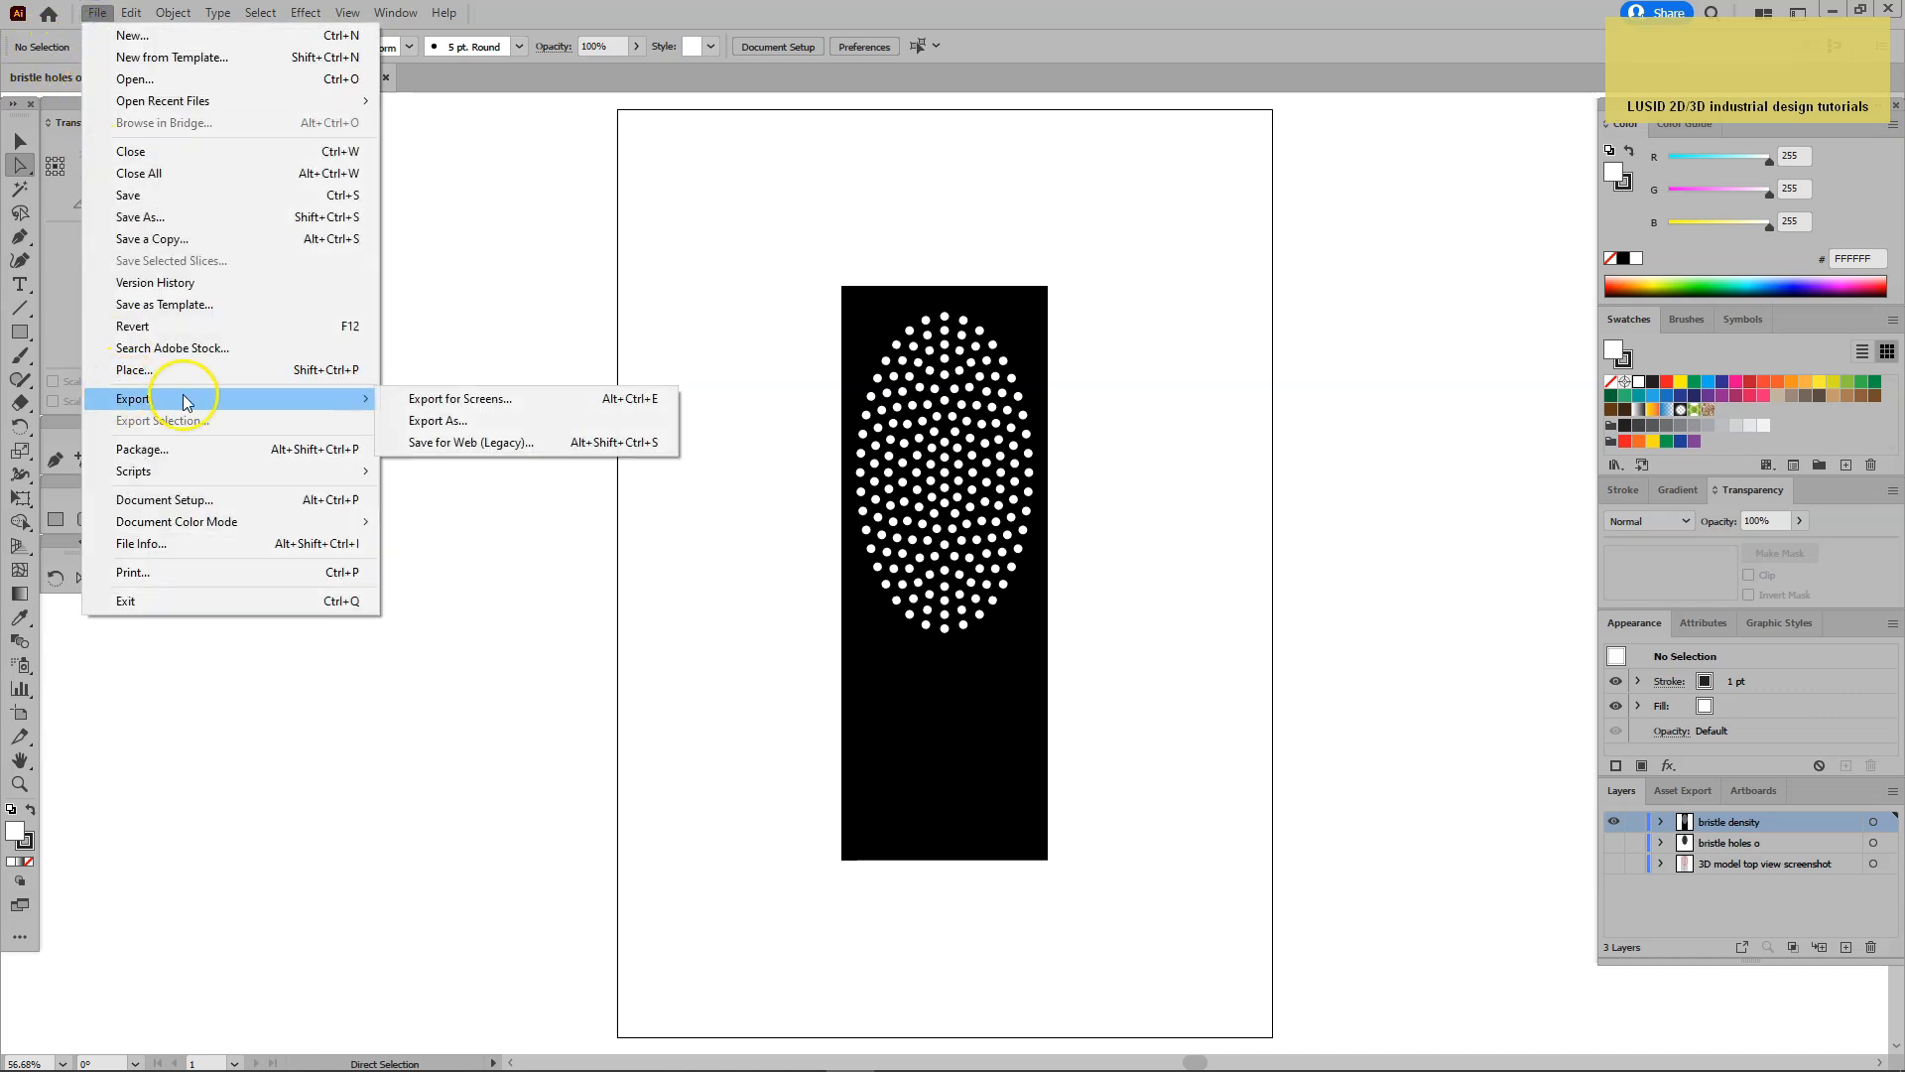
left_click(407, 420)
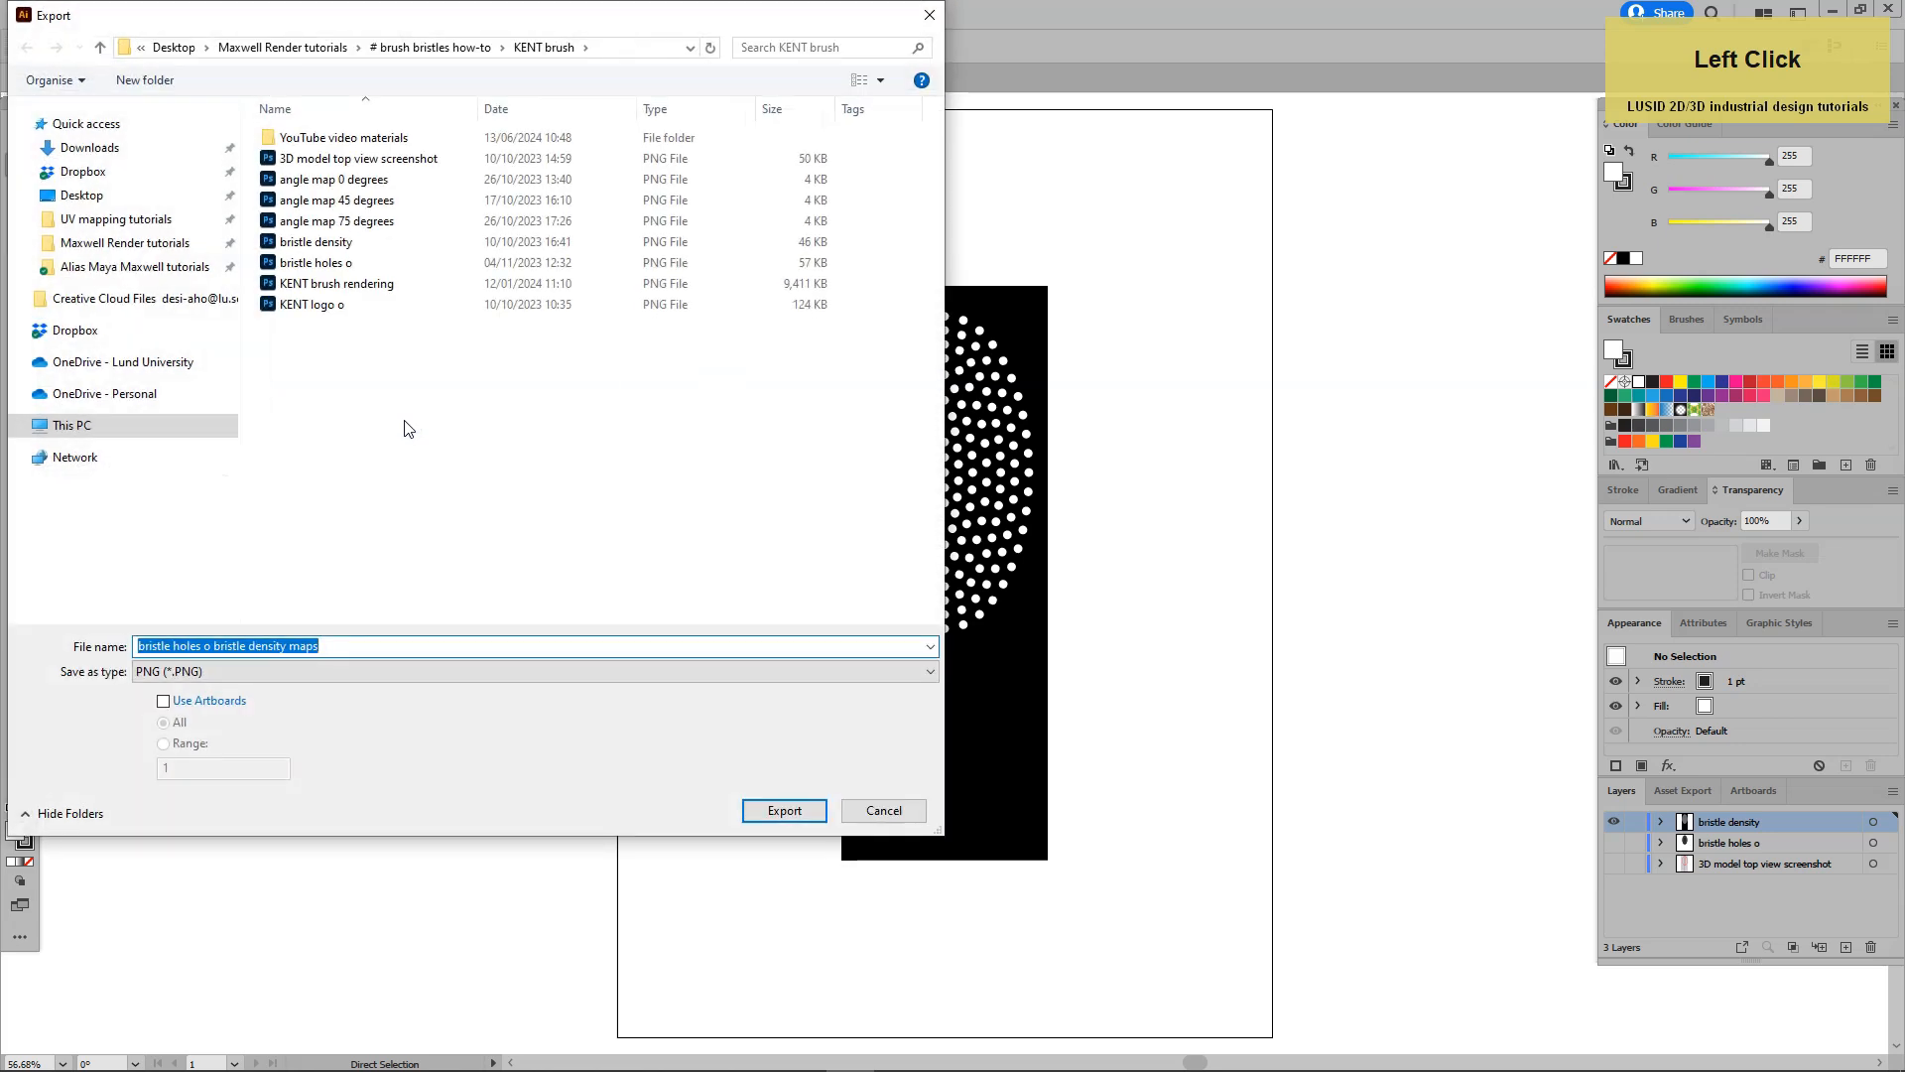
left_click(270, 243)
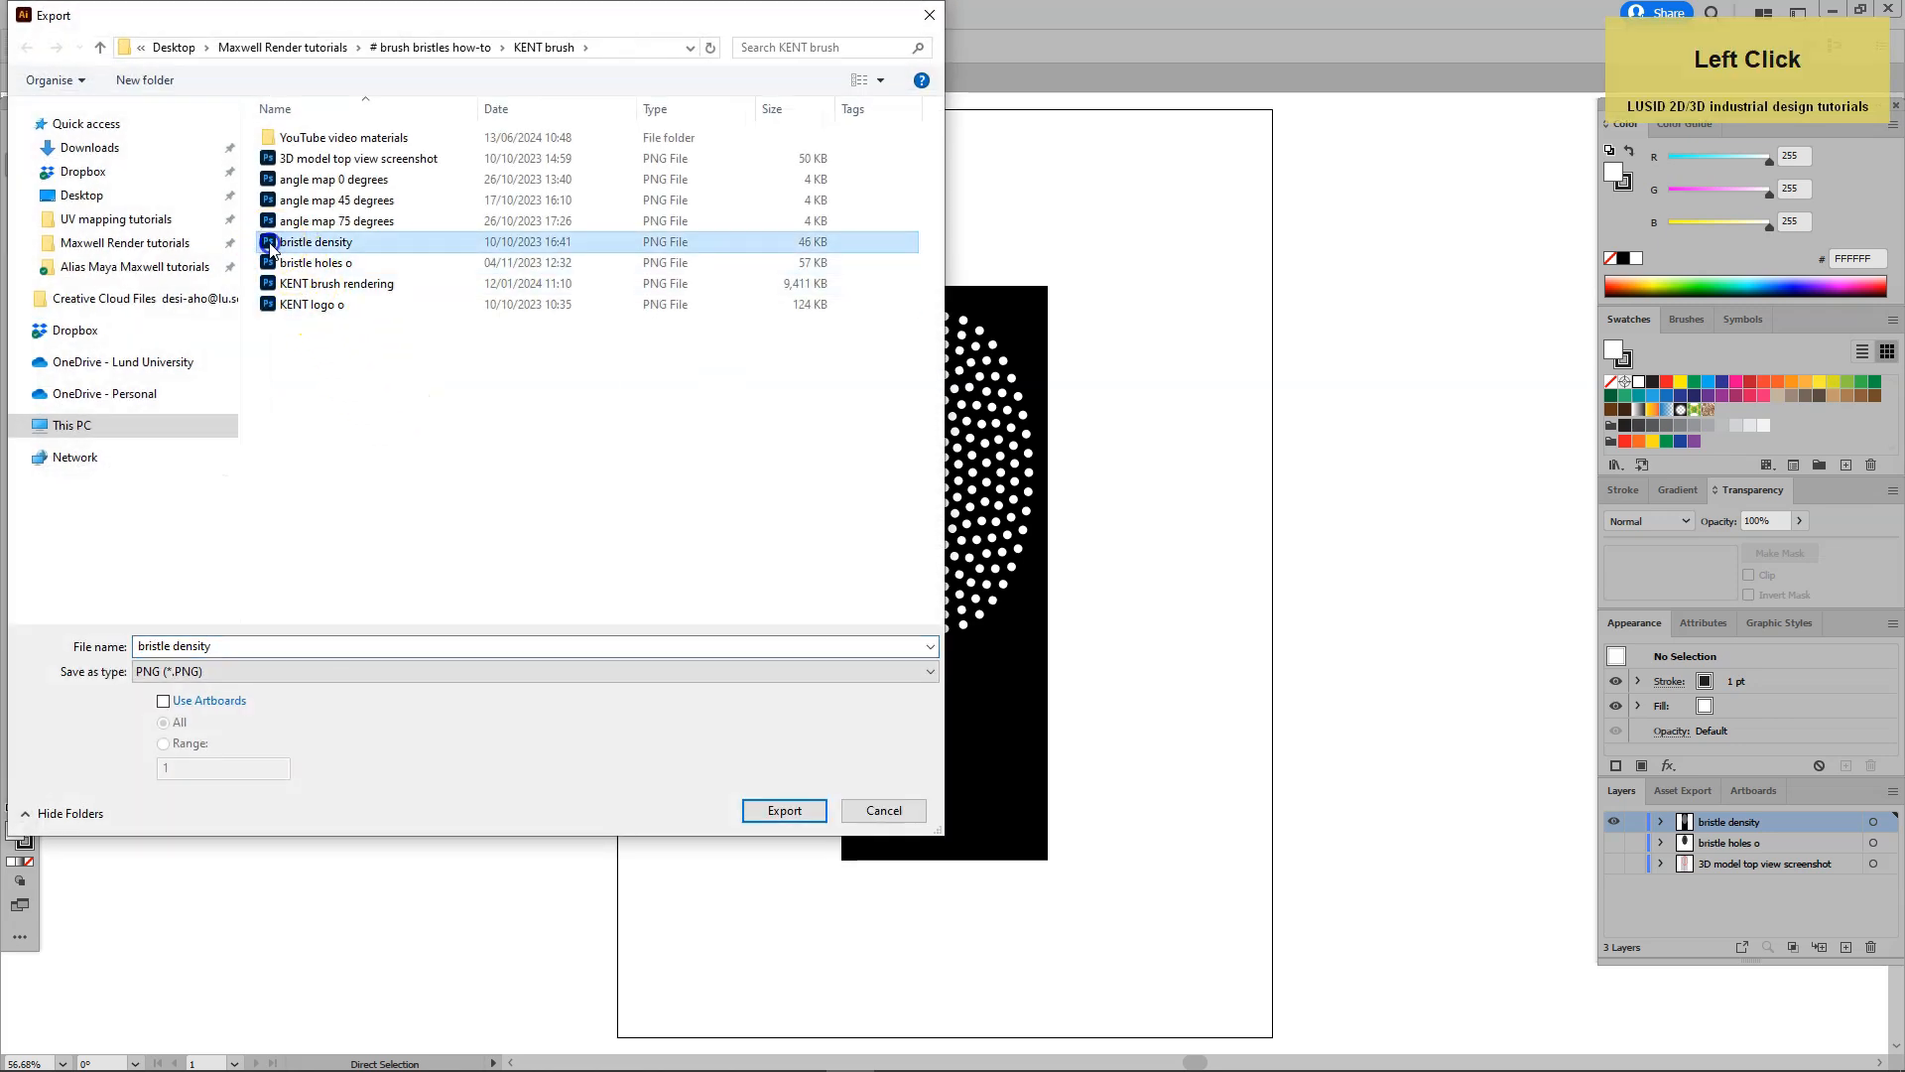
double_click(269, 244)
key("Return")
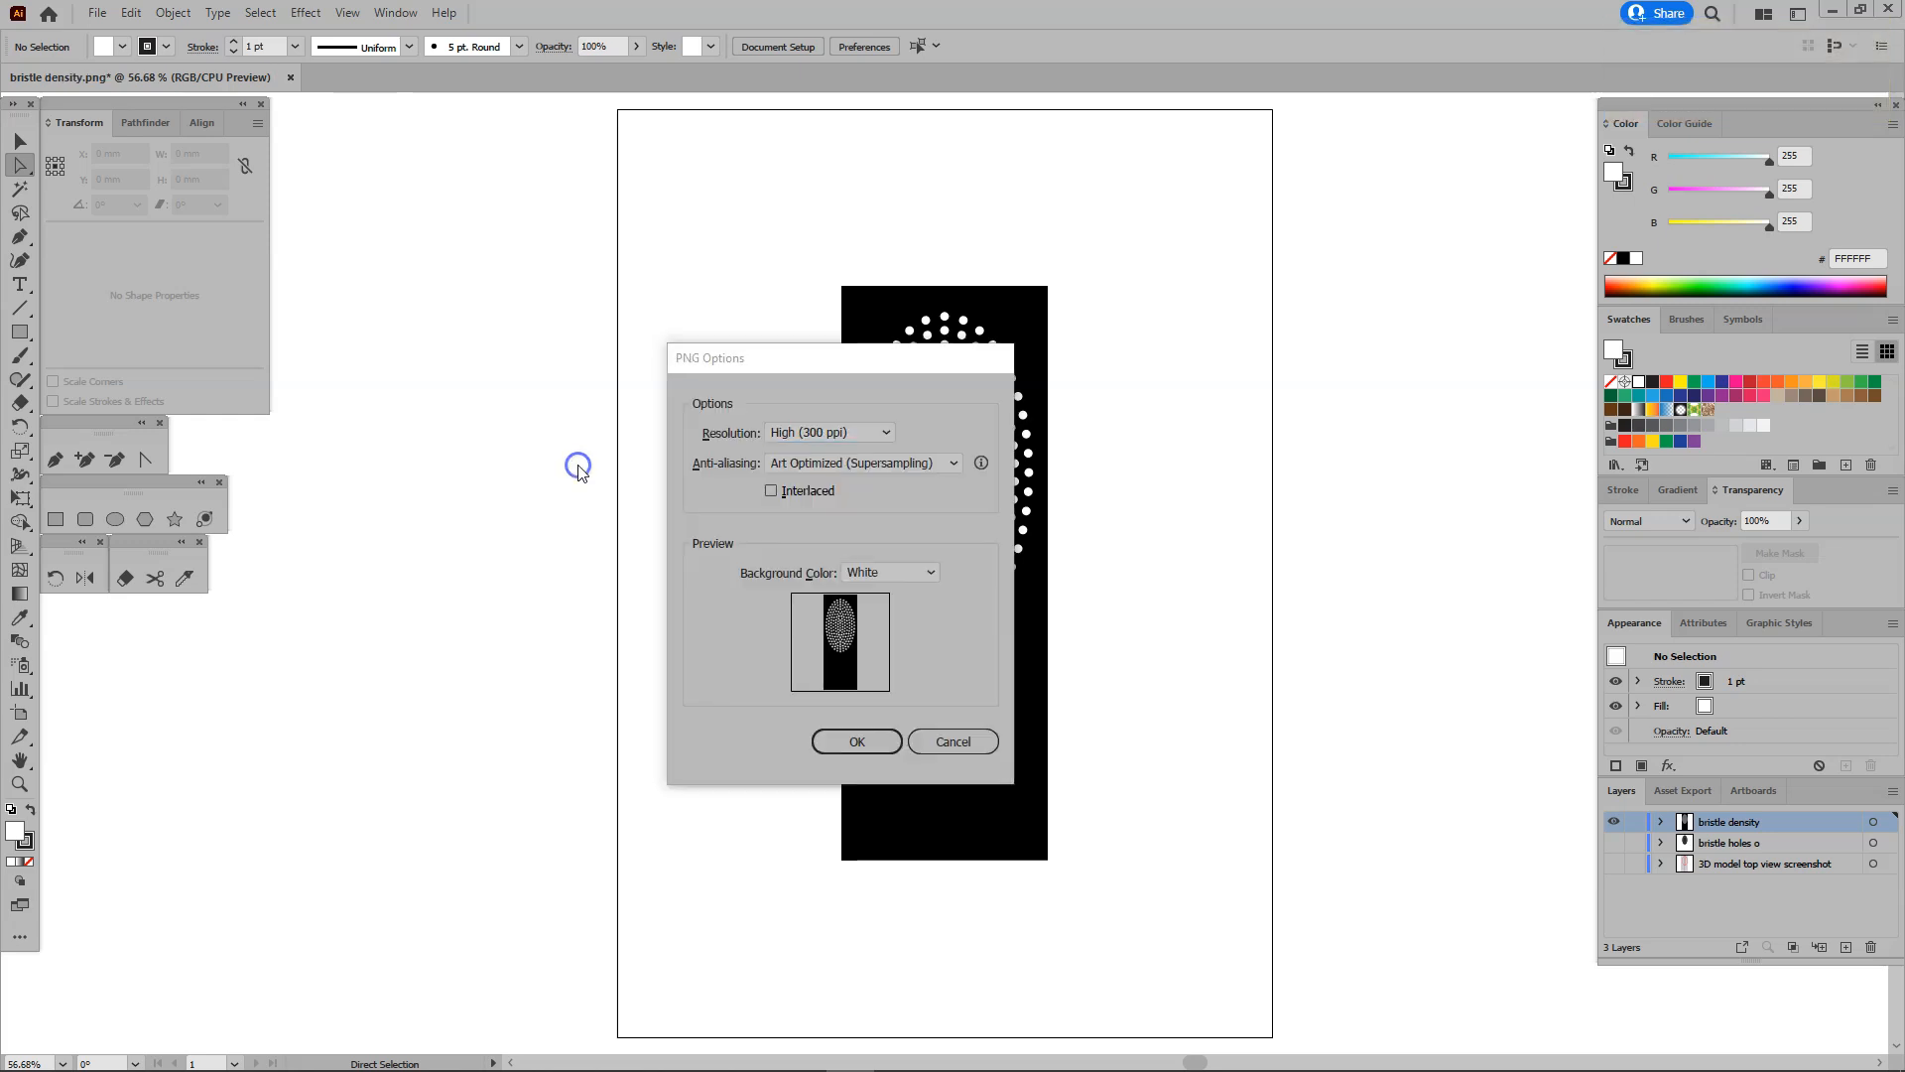
left_click(862, 742)
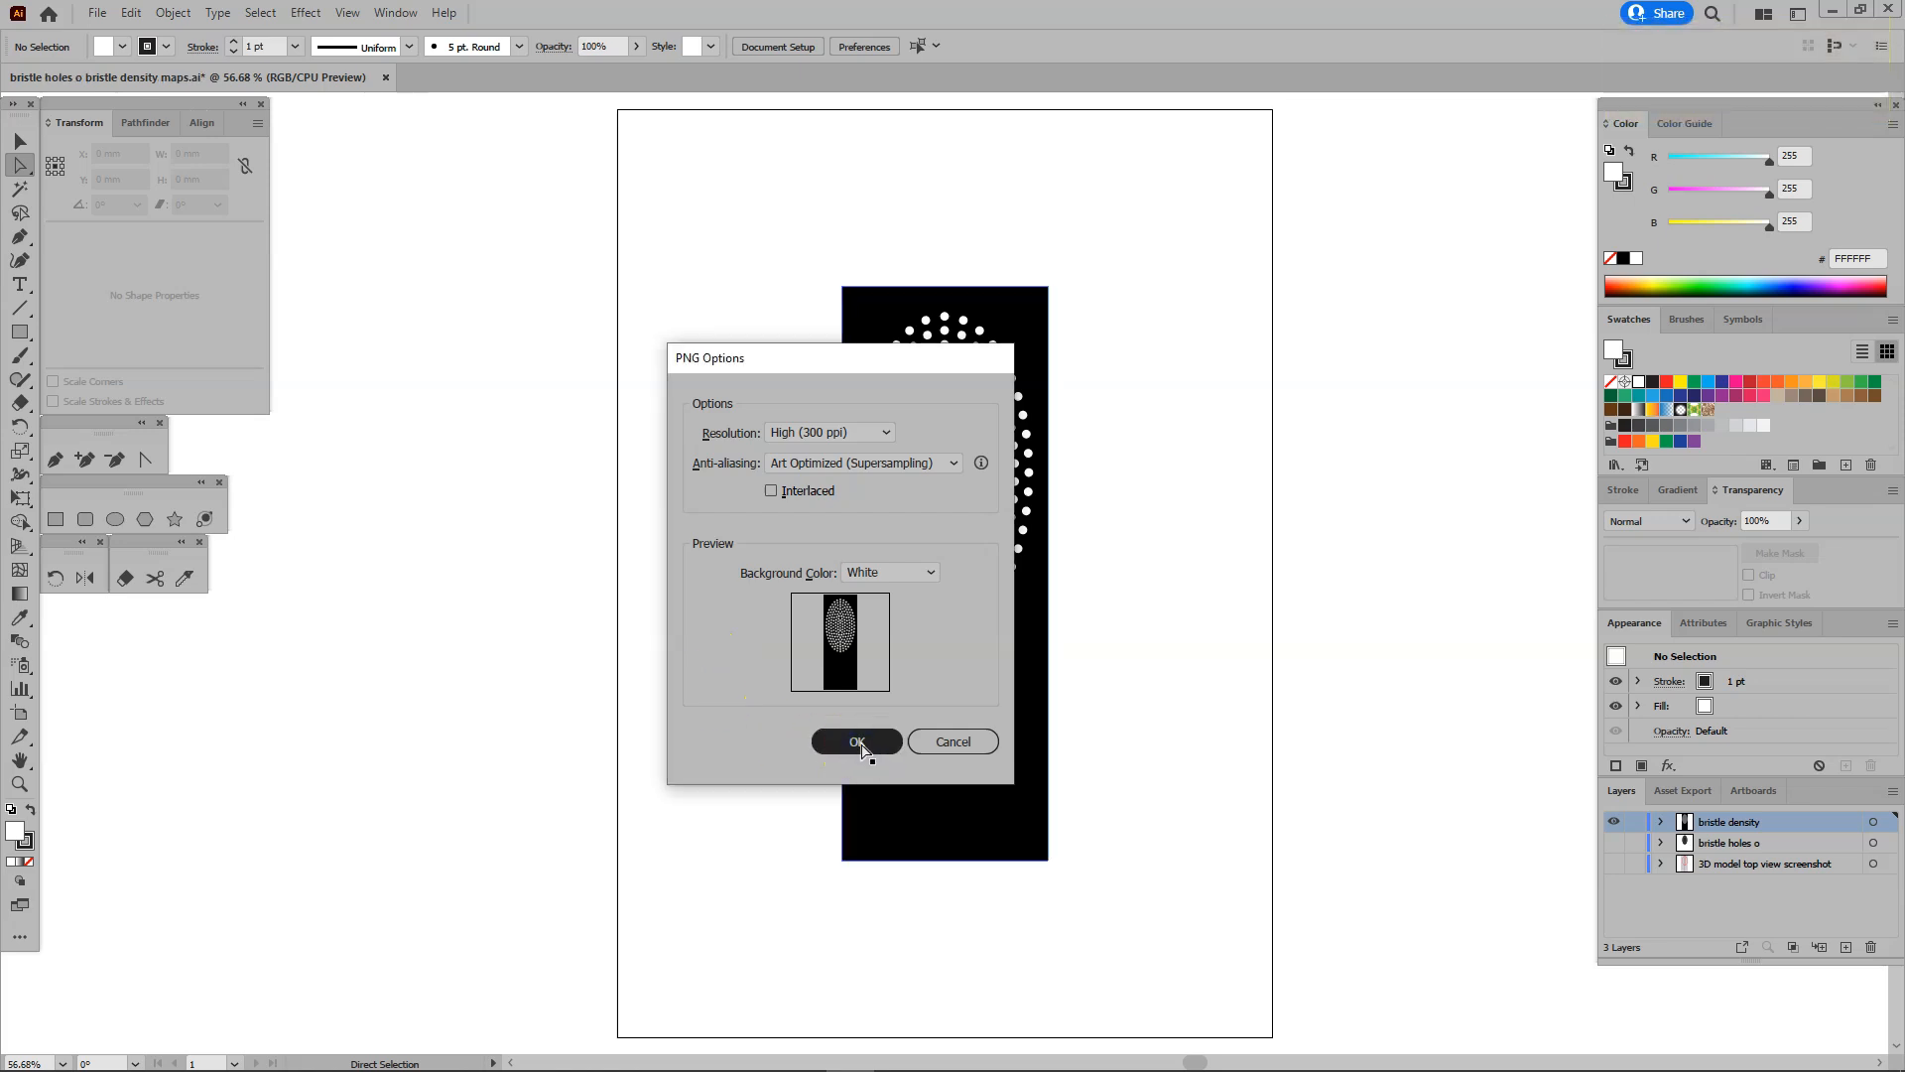
left_click(857, 746)
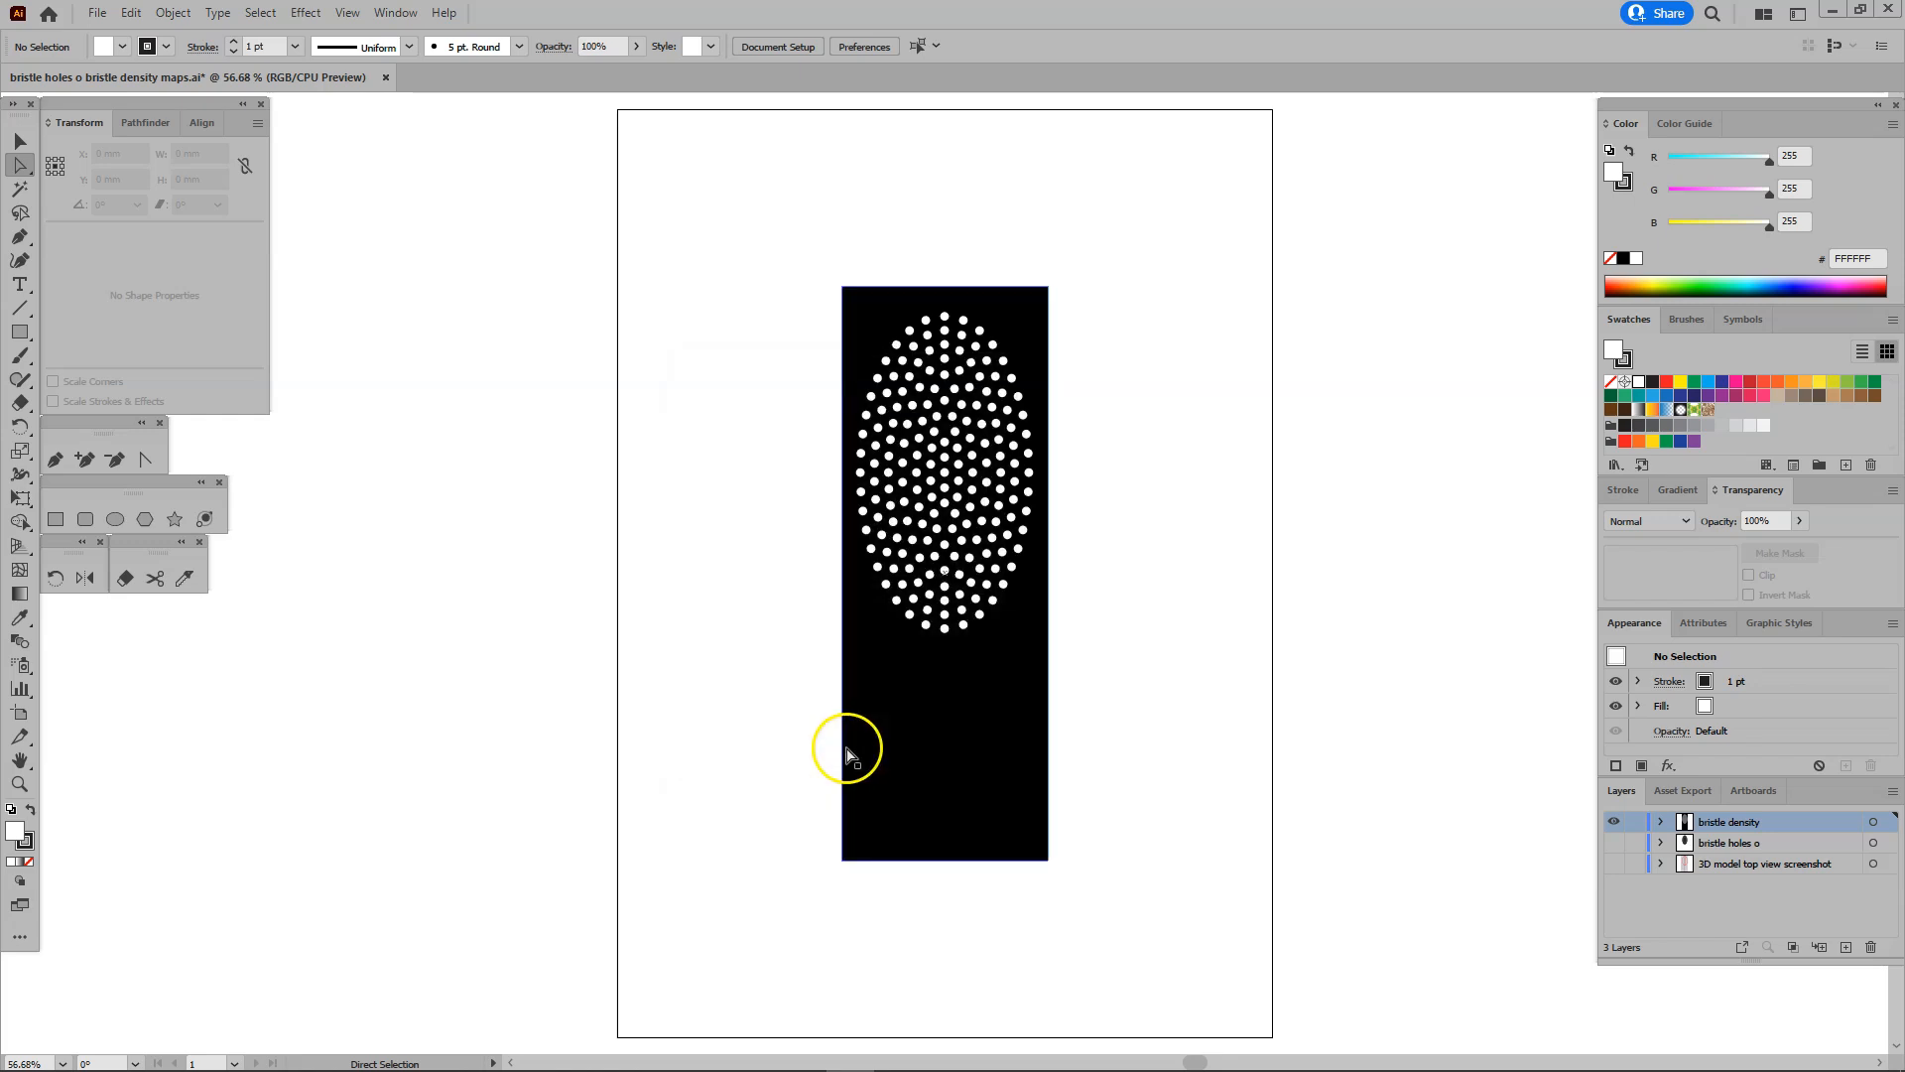
Switch to Photoshop and open the exported bristle density PNG file.
key("alt+Tab")
left_click(796, 730)
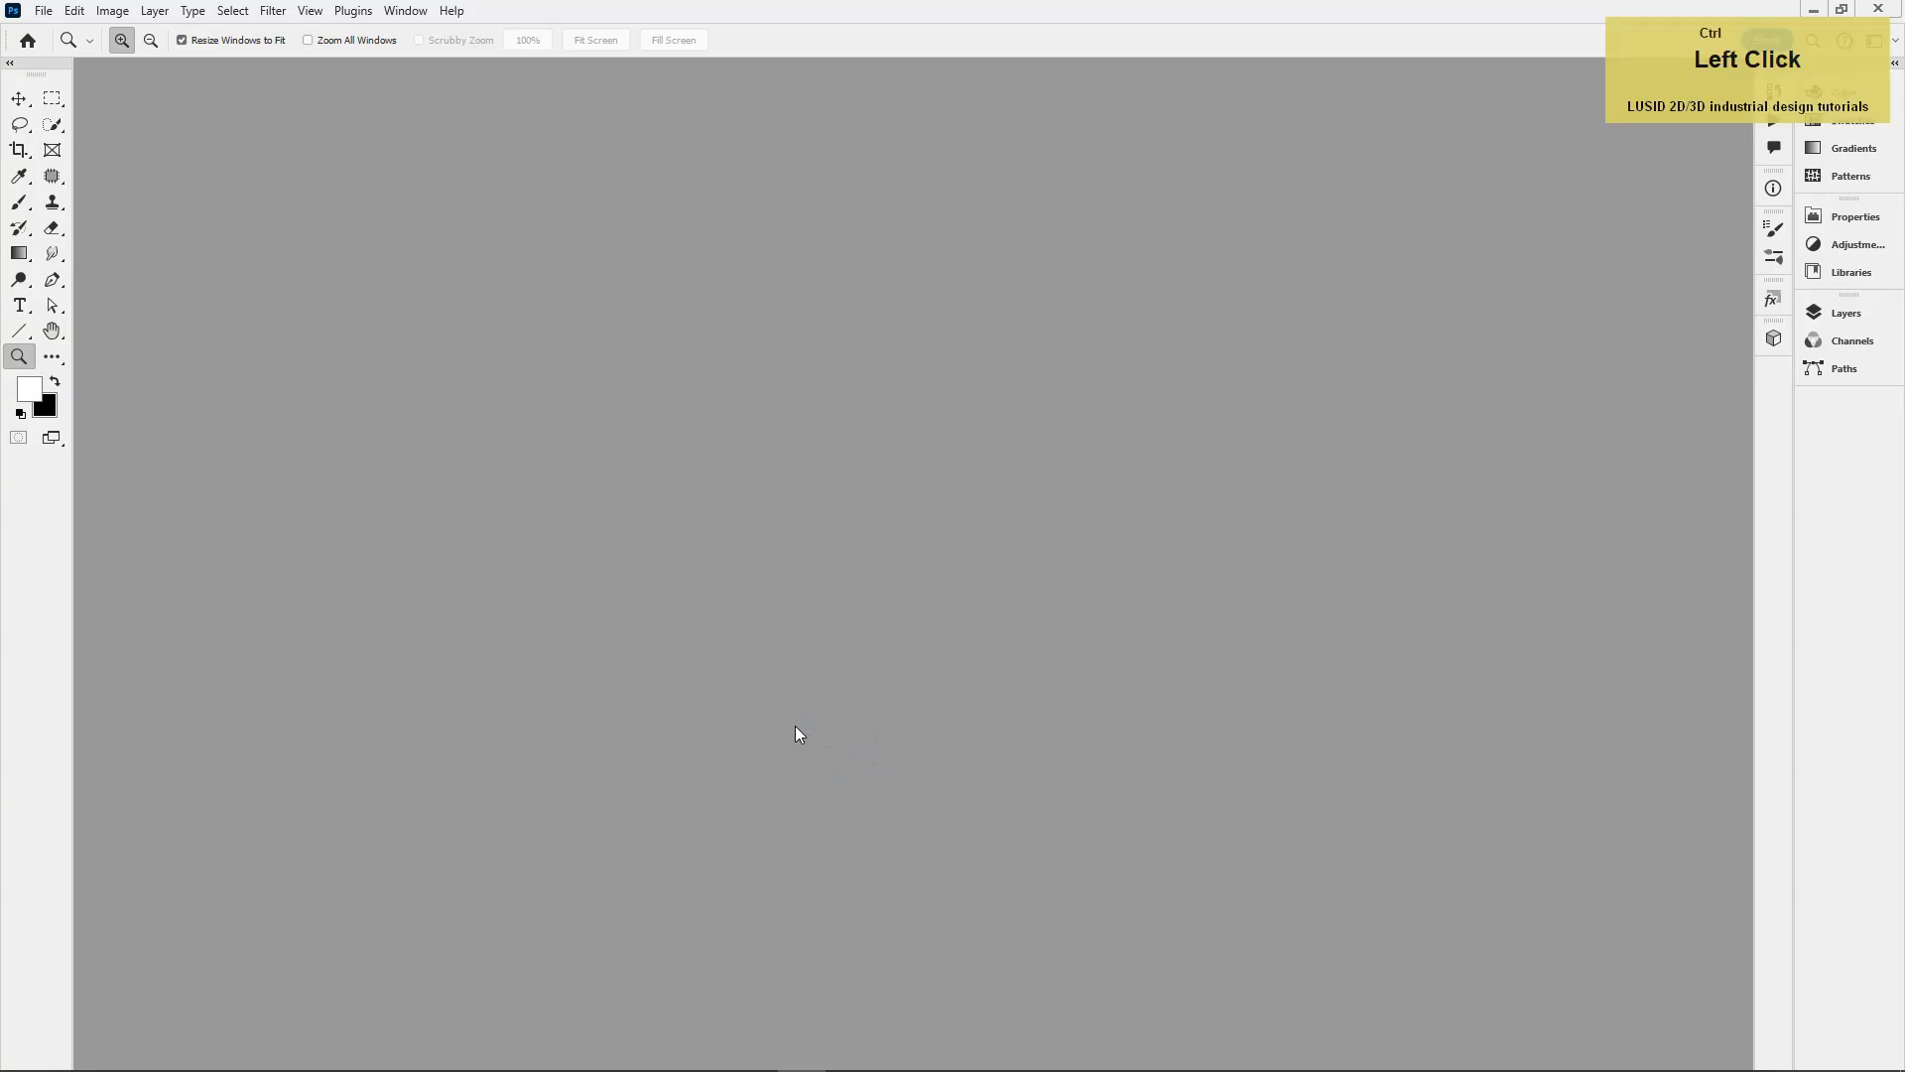
key("ctrl+o")
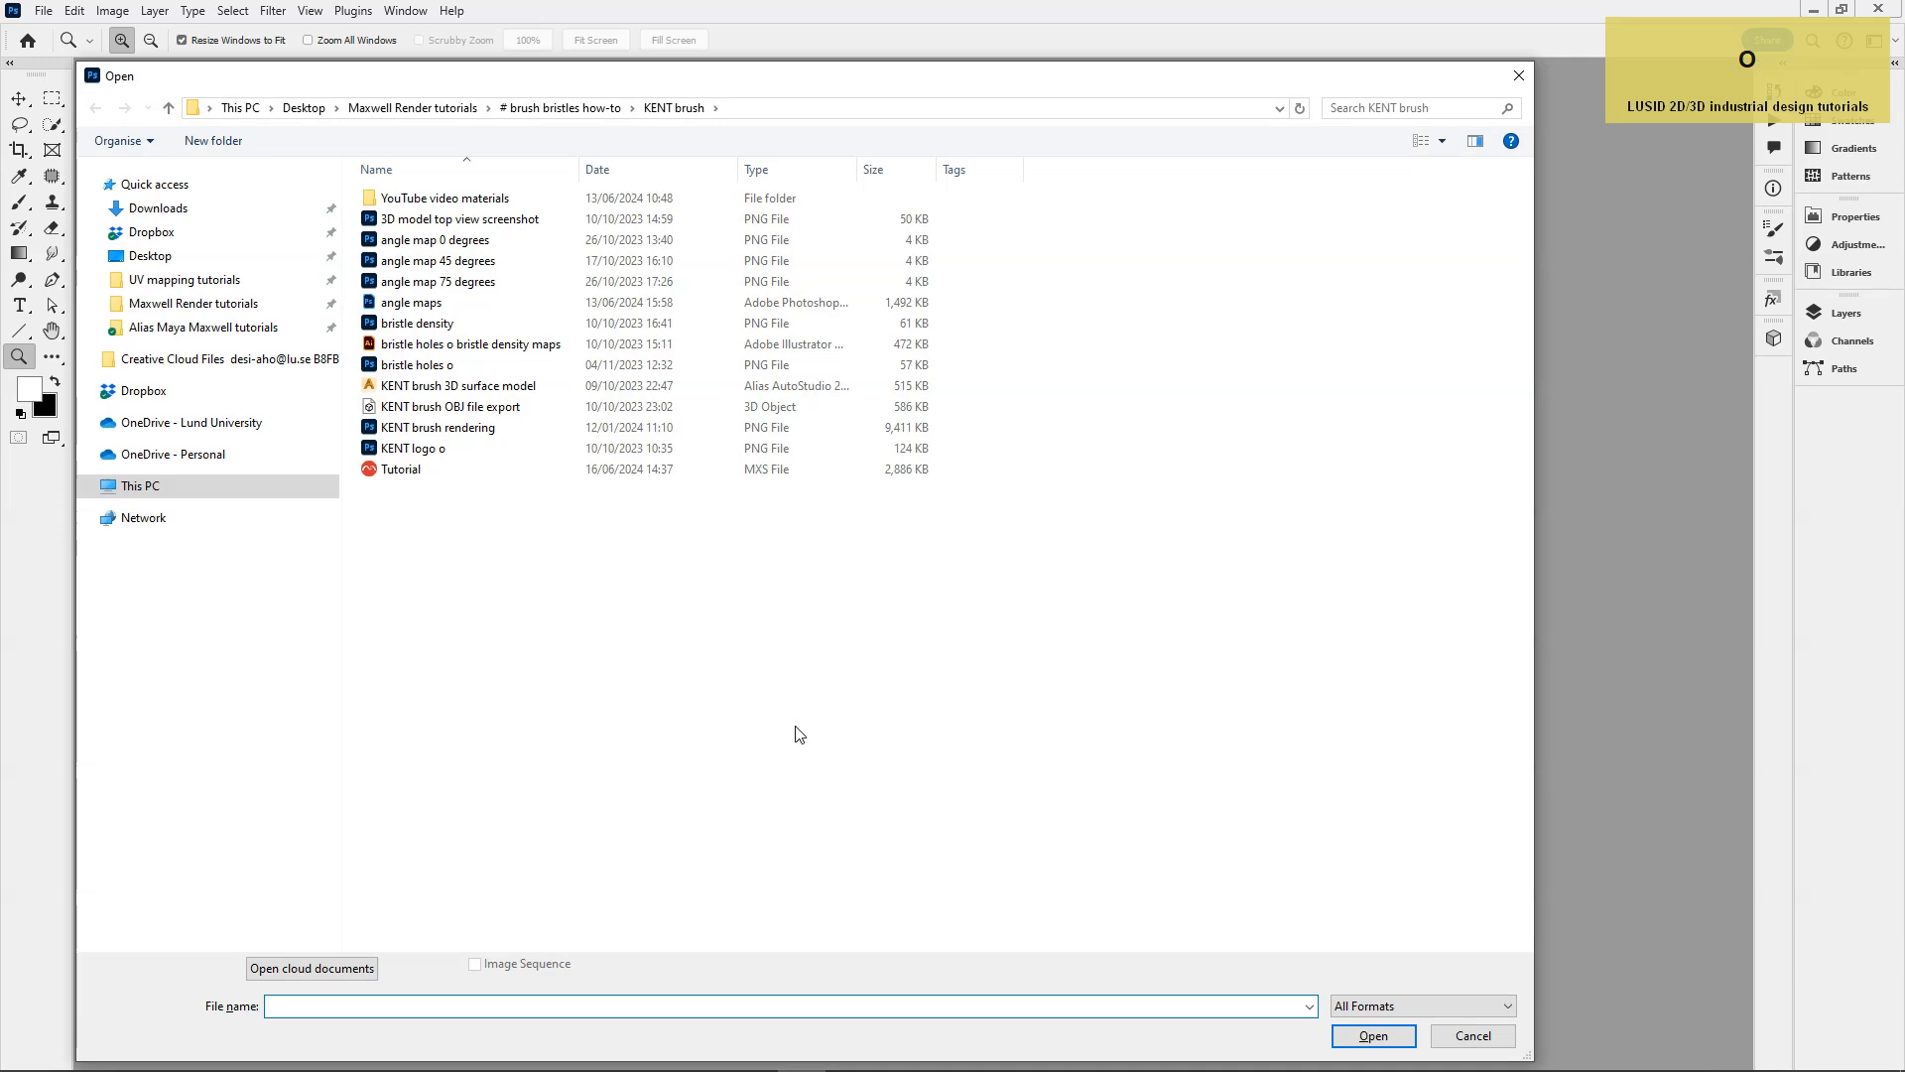
double_click(372, 324)
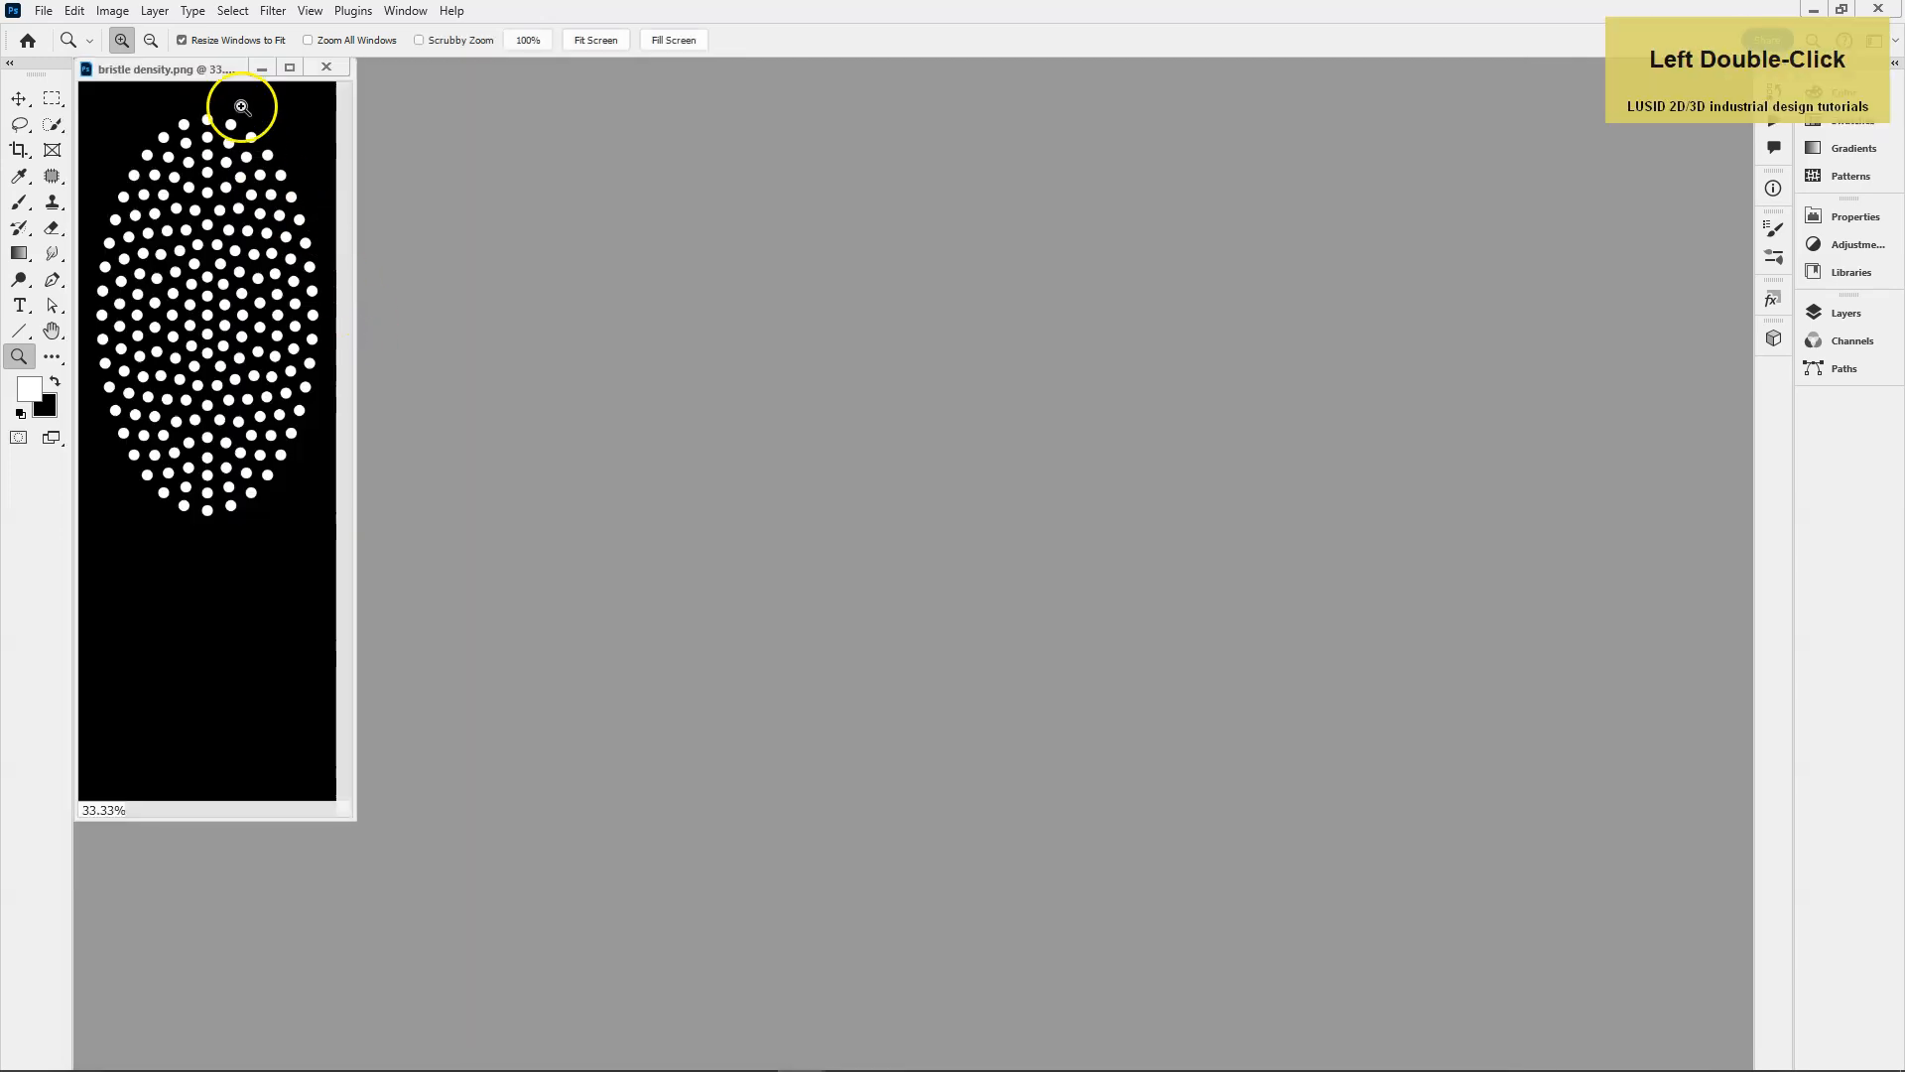
left_click_drag(231, 70, 263, 96)
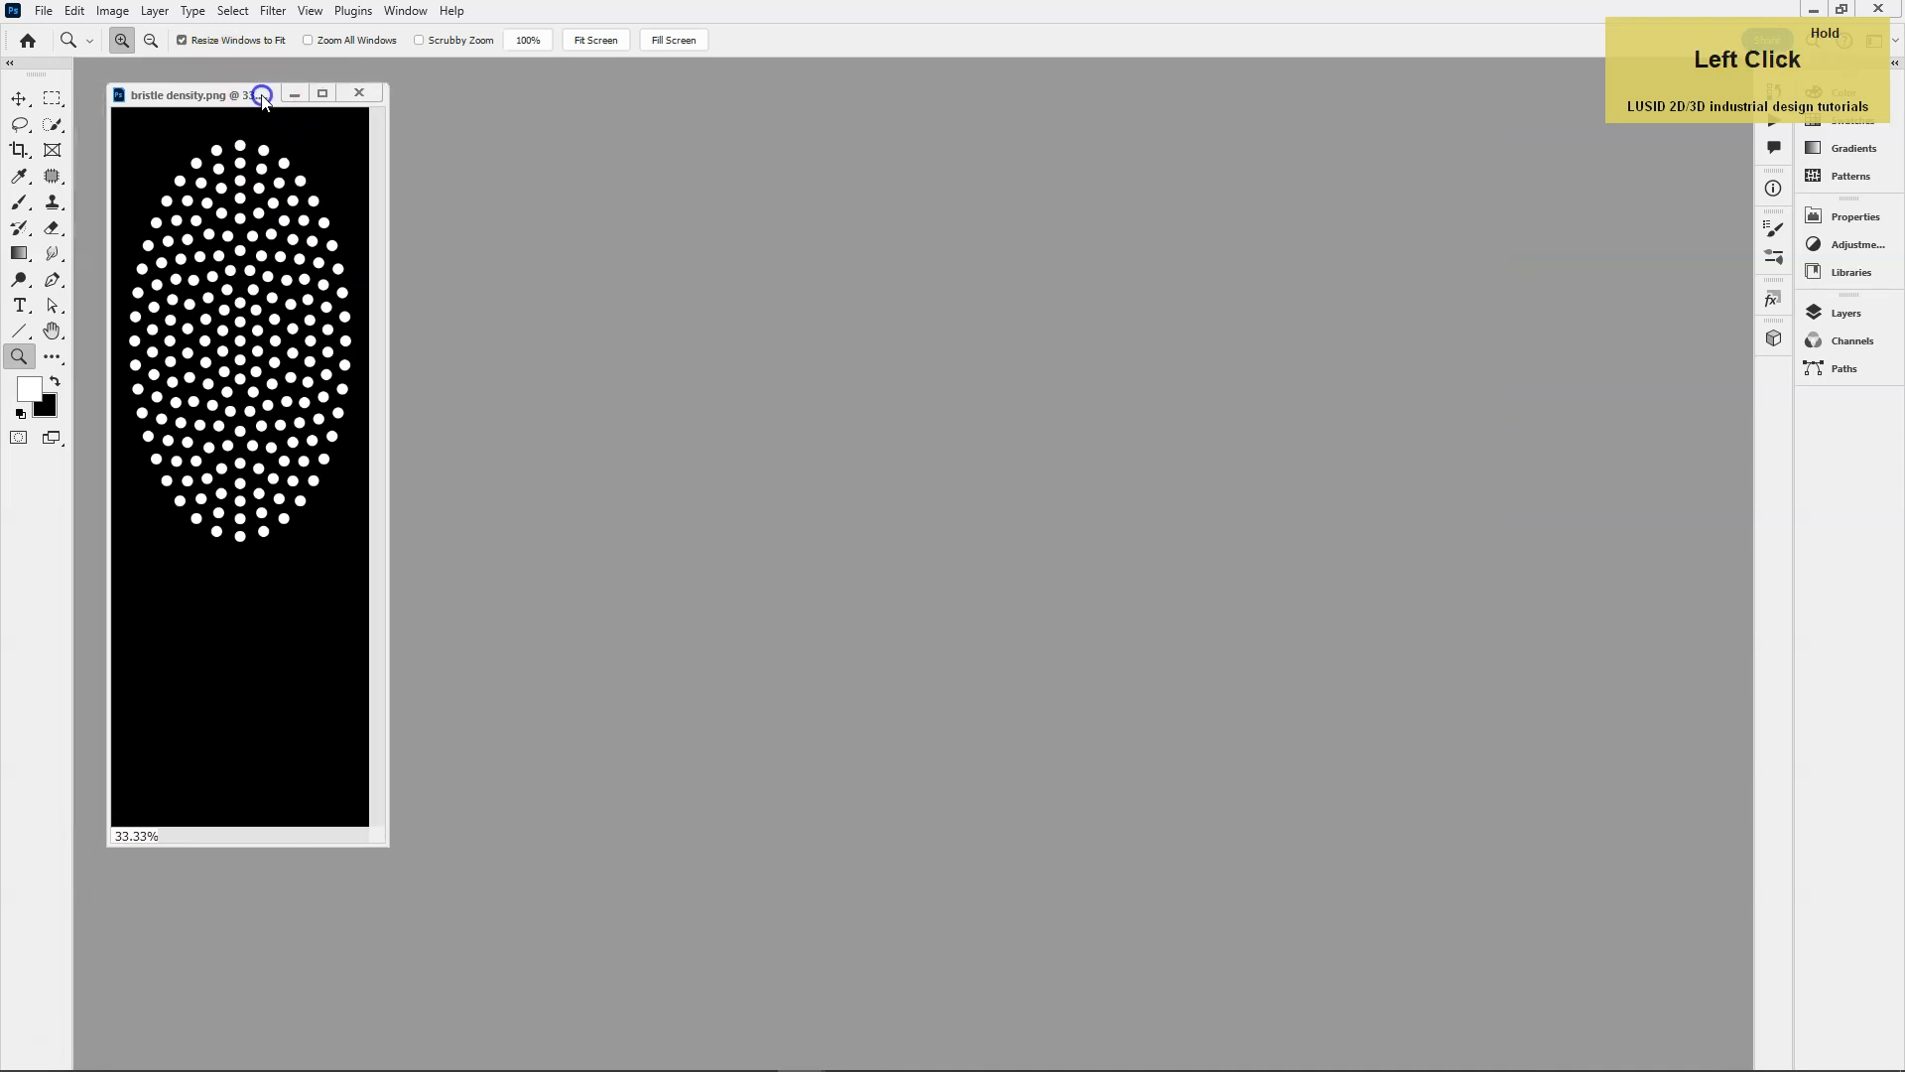
Convert the bristle density image to Grayscale mode, discarding its color information, and save the file.
left_click(112, 11)
mouse_move(139, 32)
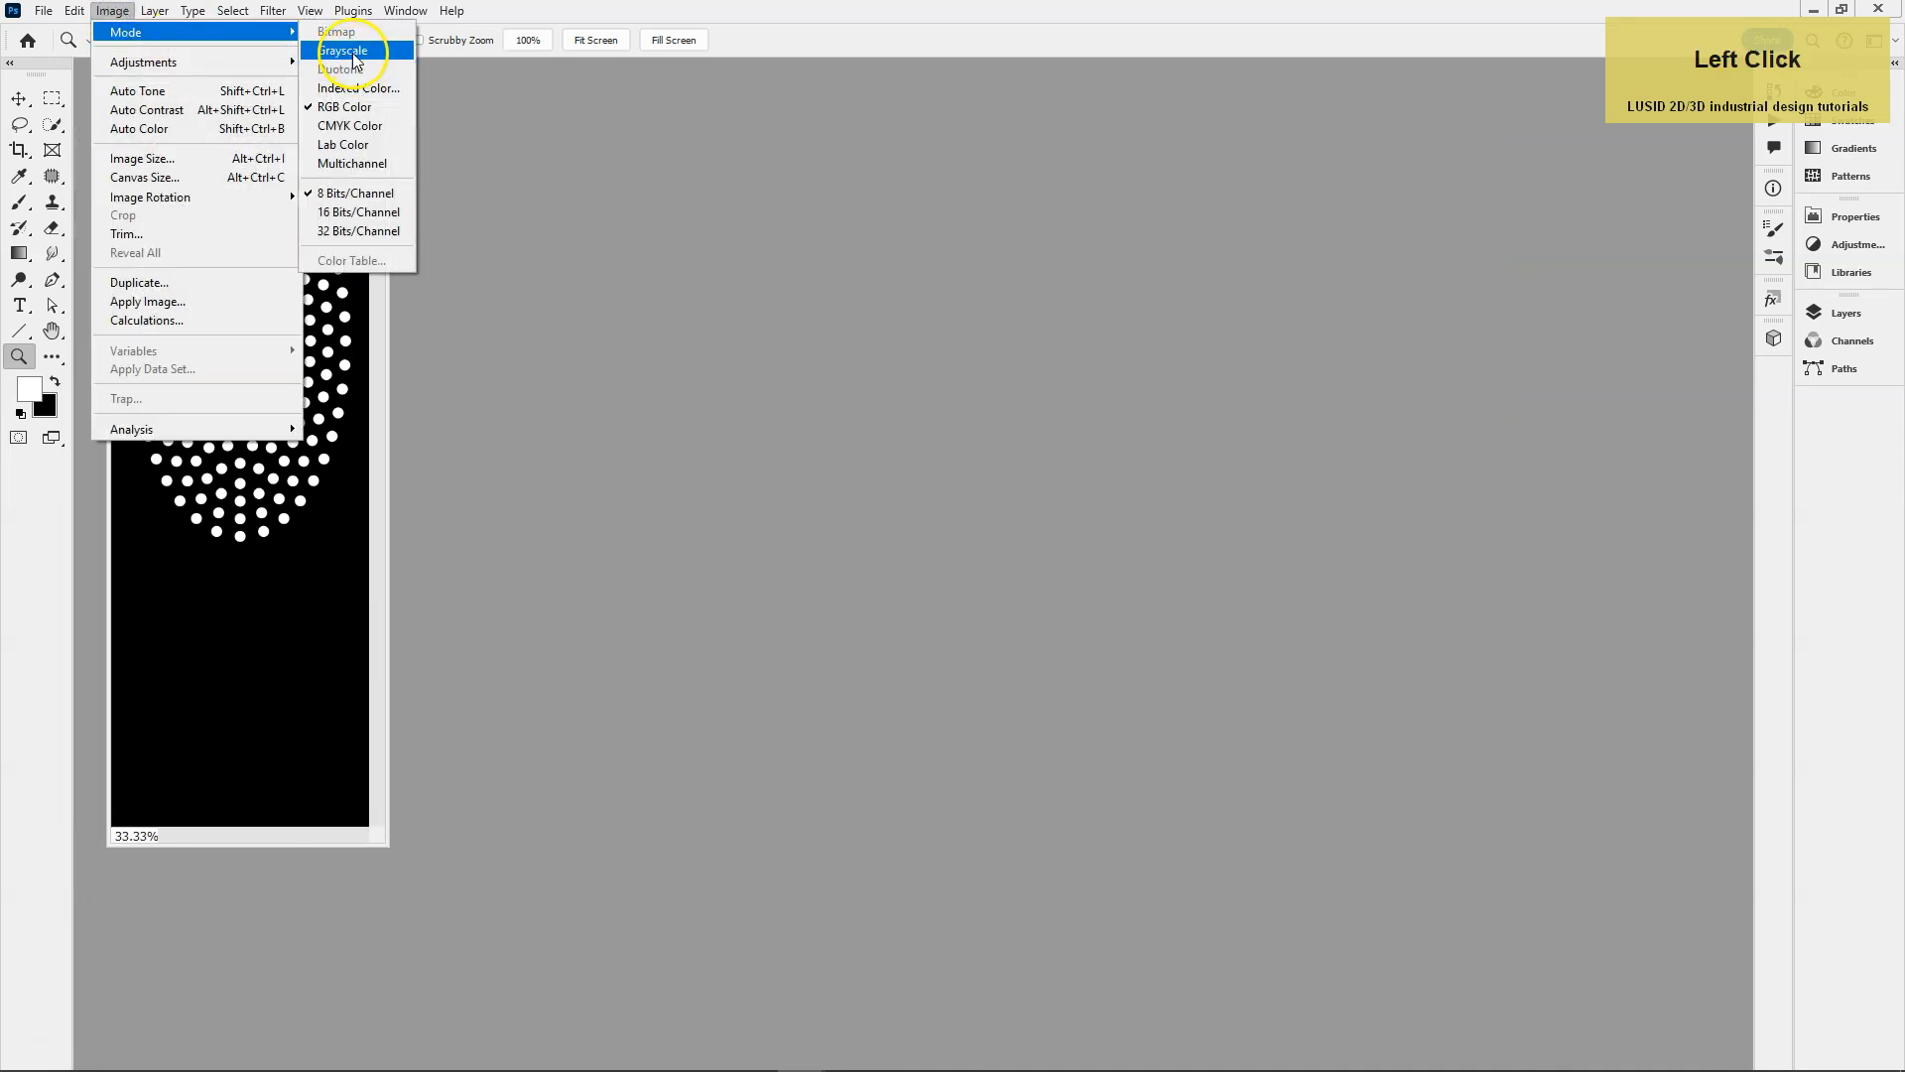
left_click(355, 52)
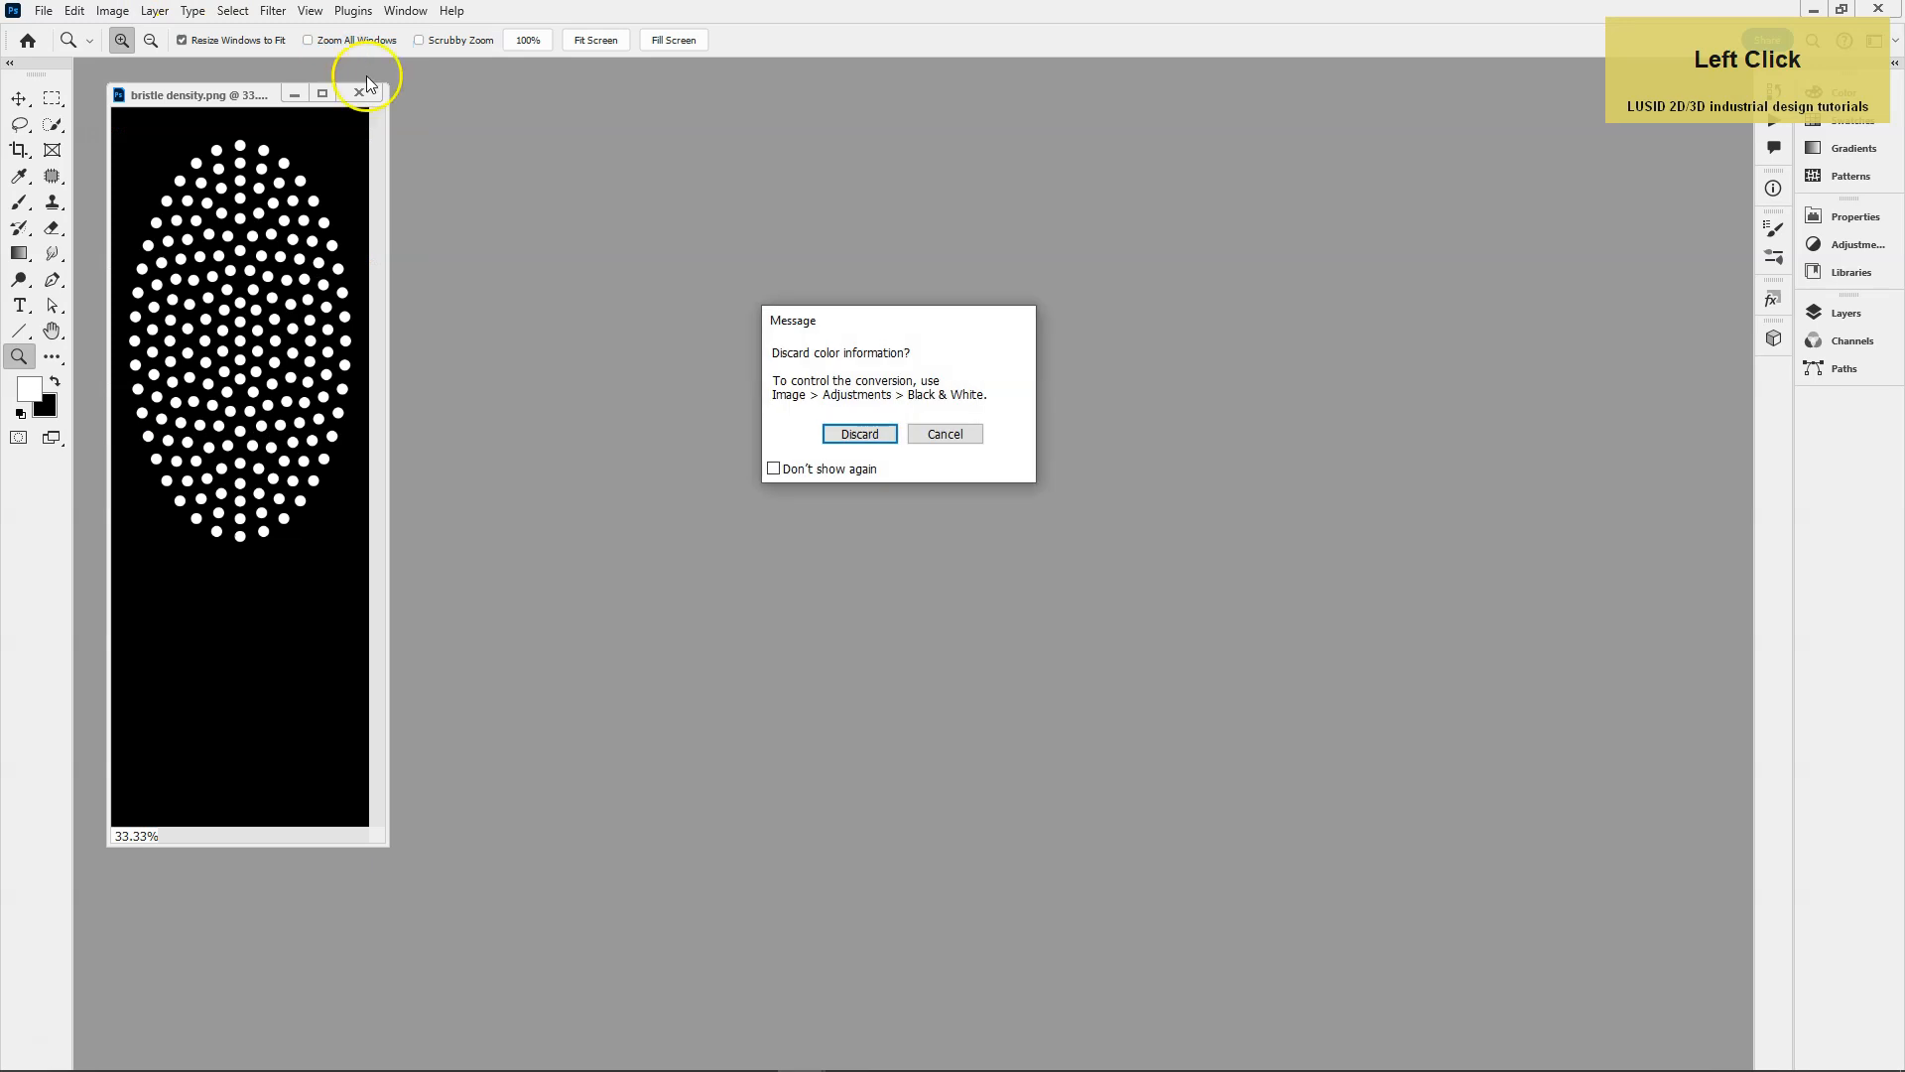
left_click(844, 435)
left_click(44, 11)
left_click(74, 233)
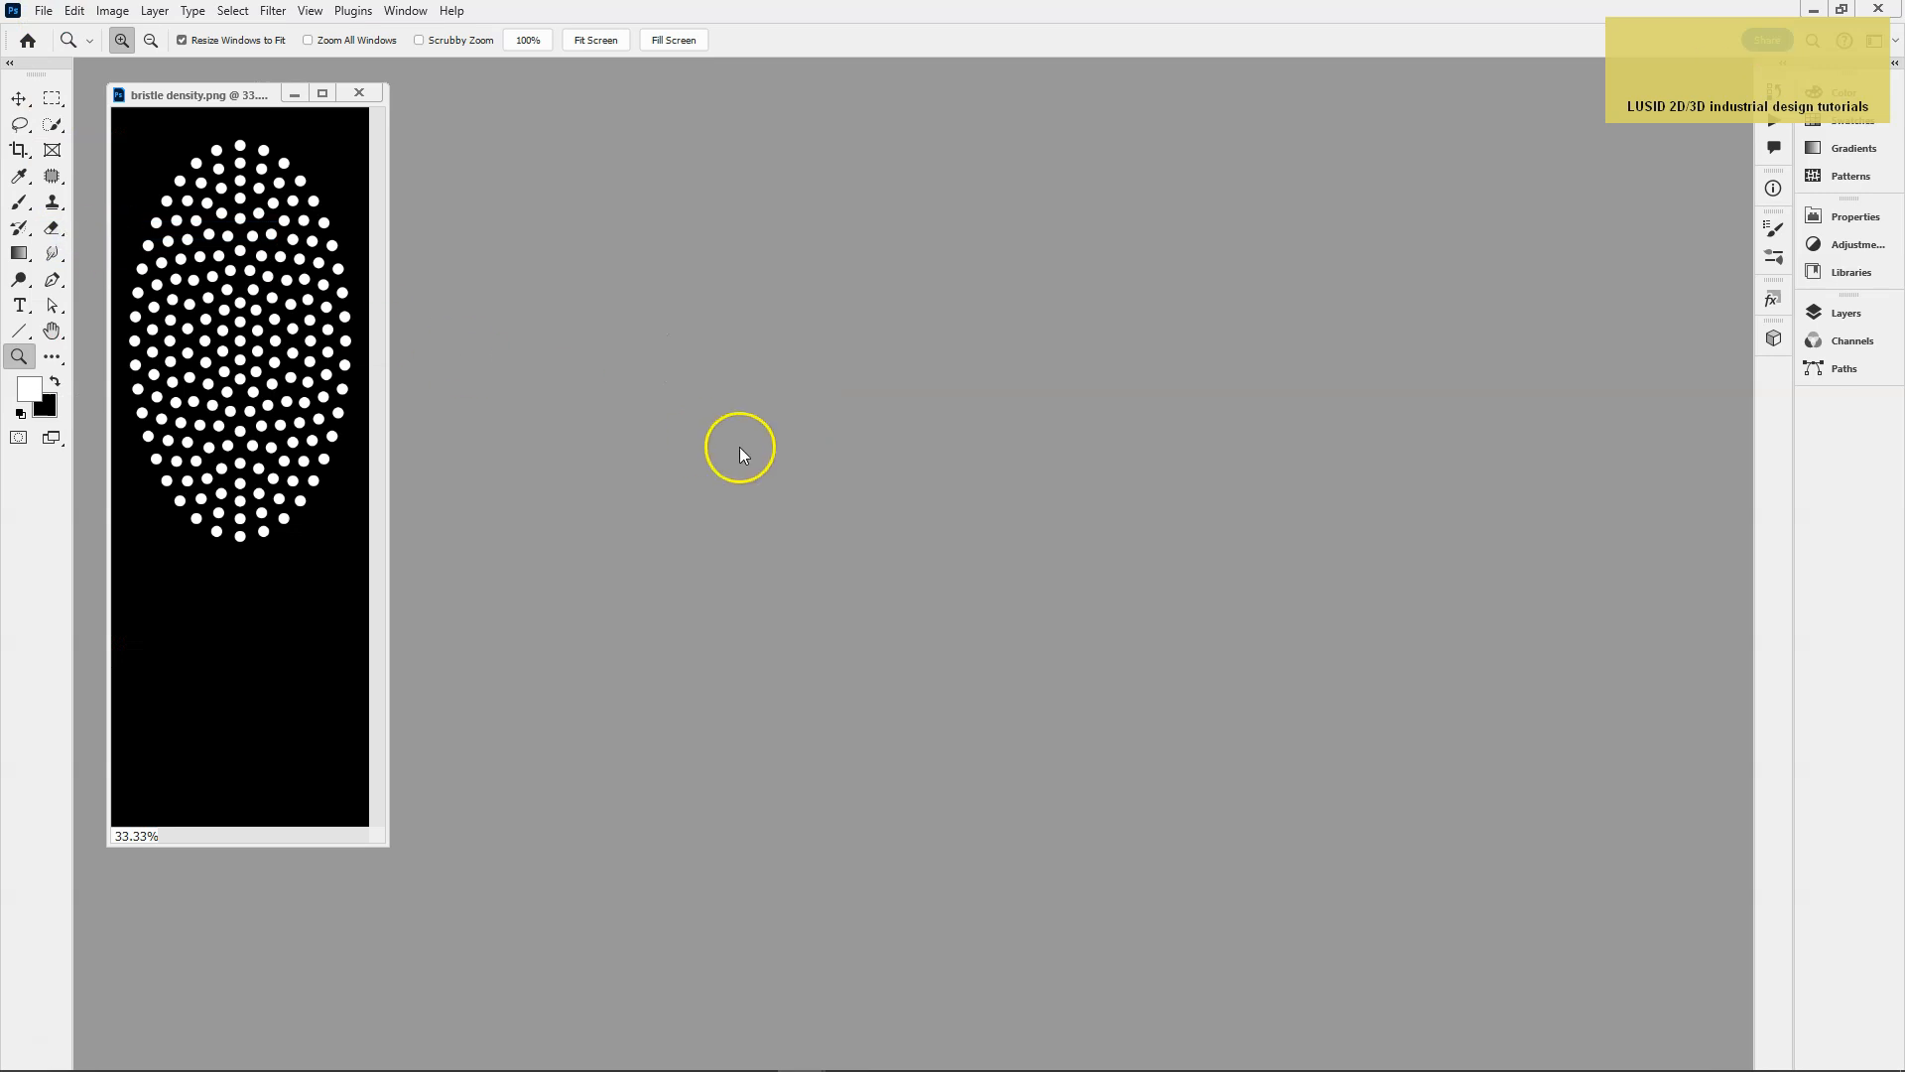
Switch to Maxwell Studio, stop the interactive preview and load bristle density.png as the grass Density Map.
left_click(645, 592)
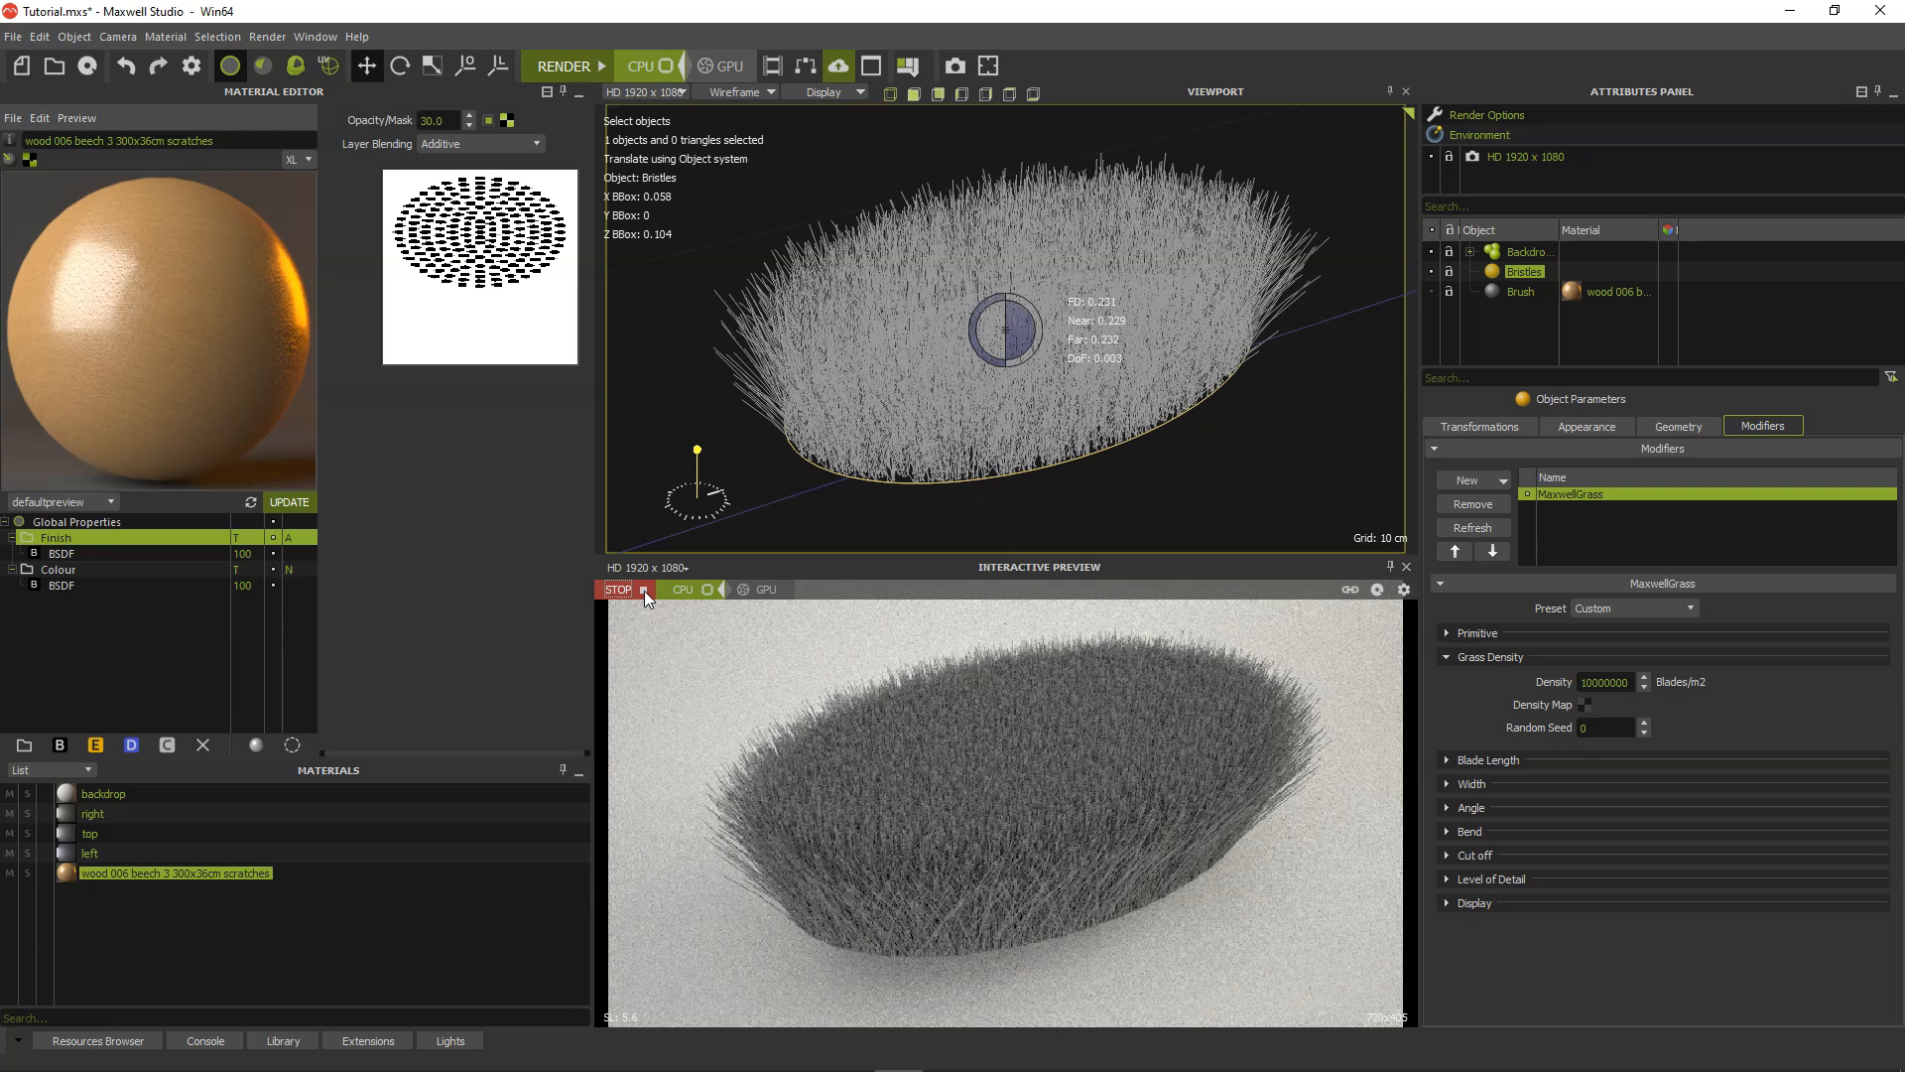
left_click(1587, 706)
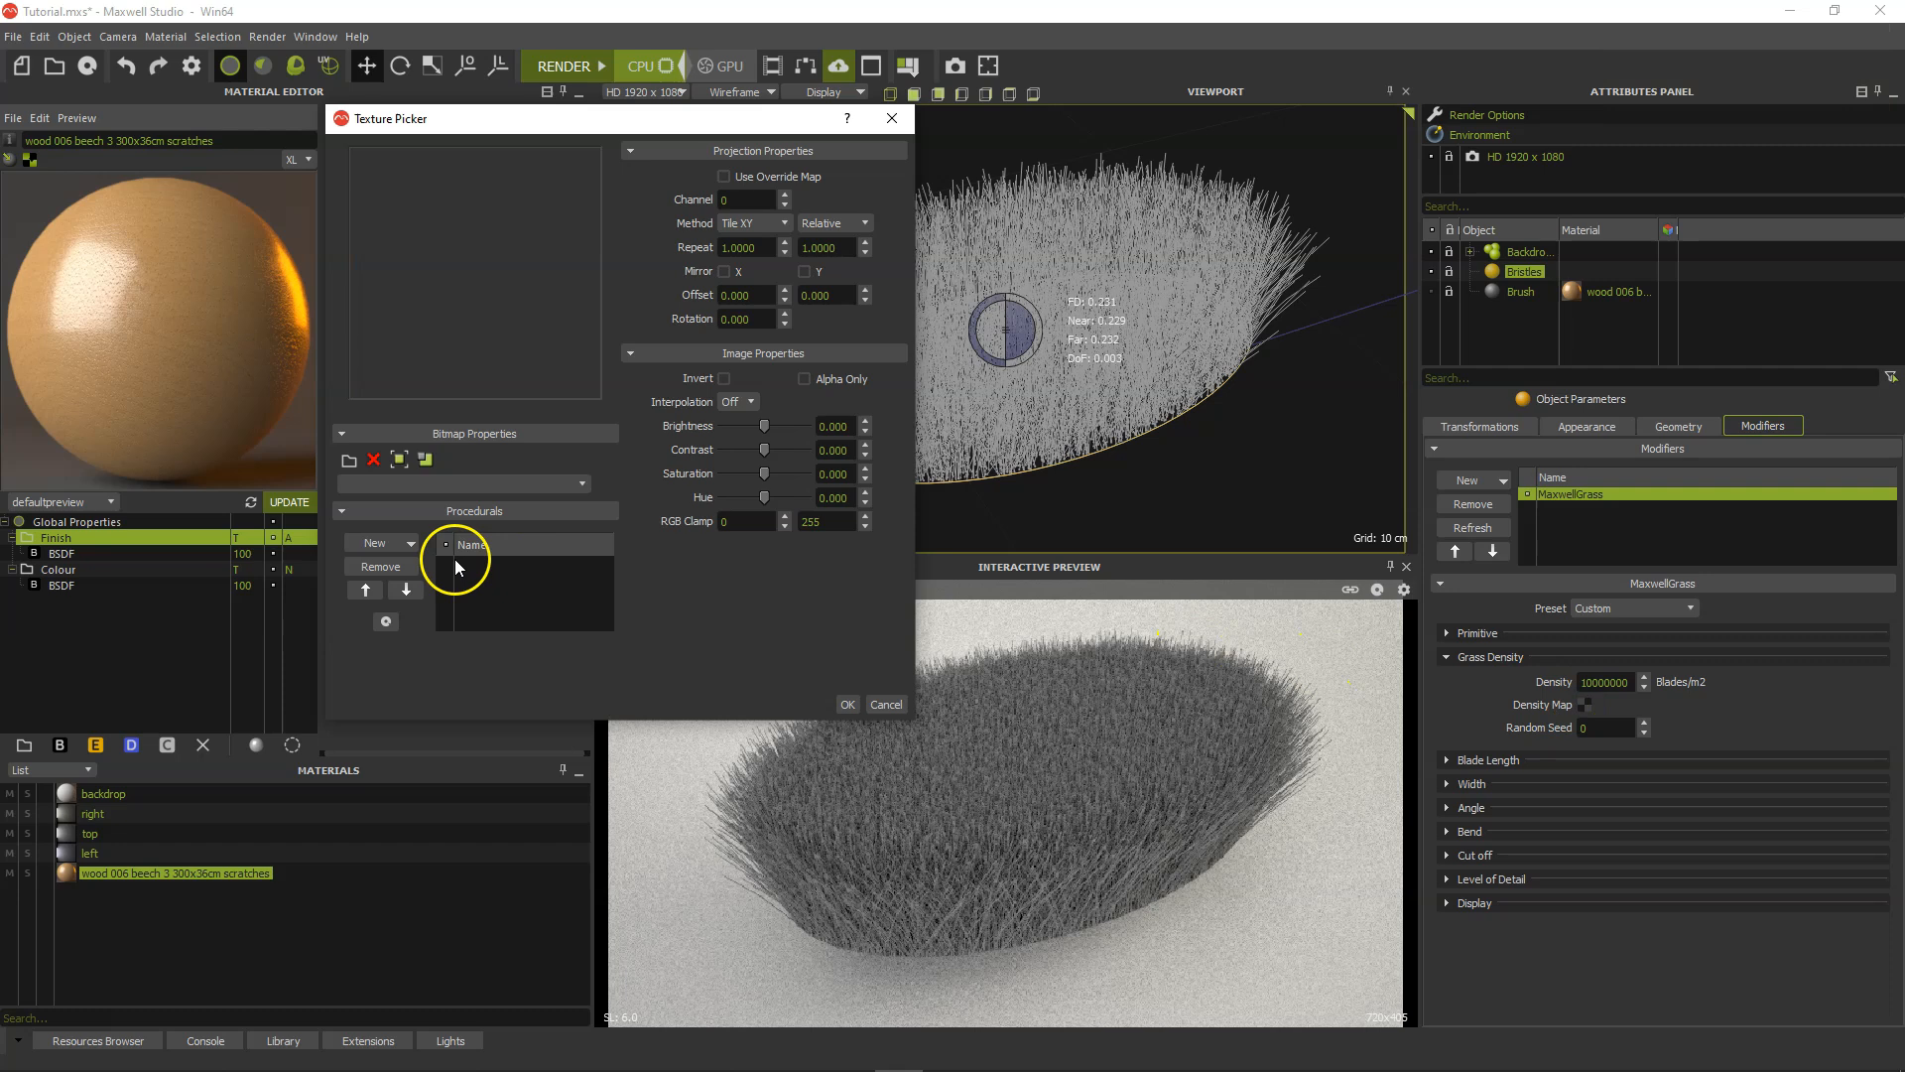
left_click(349, 462)
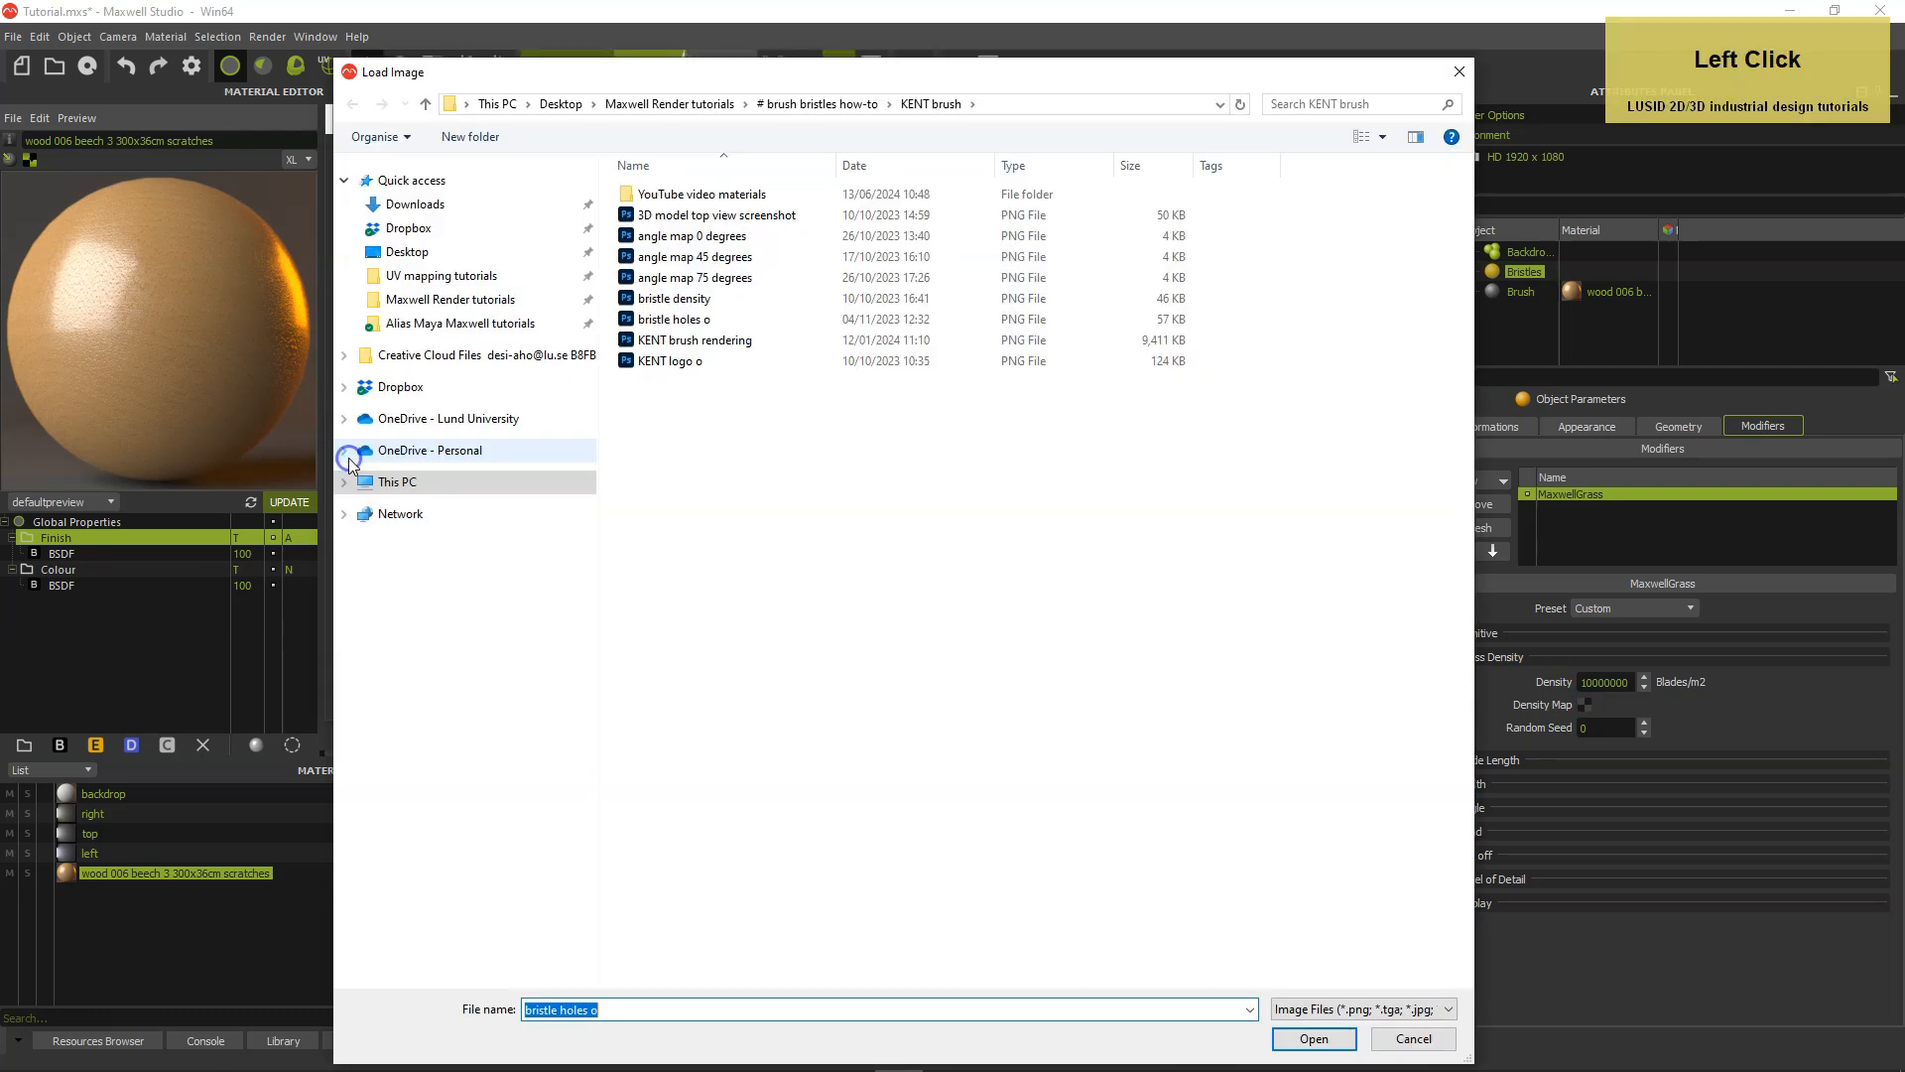
double_click(629, 299)
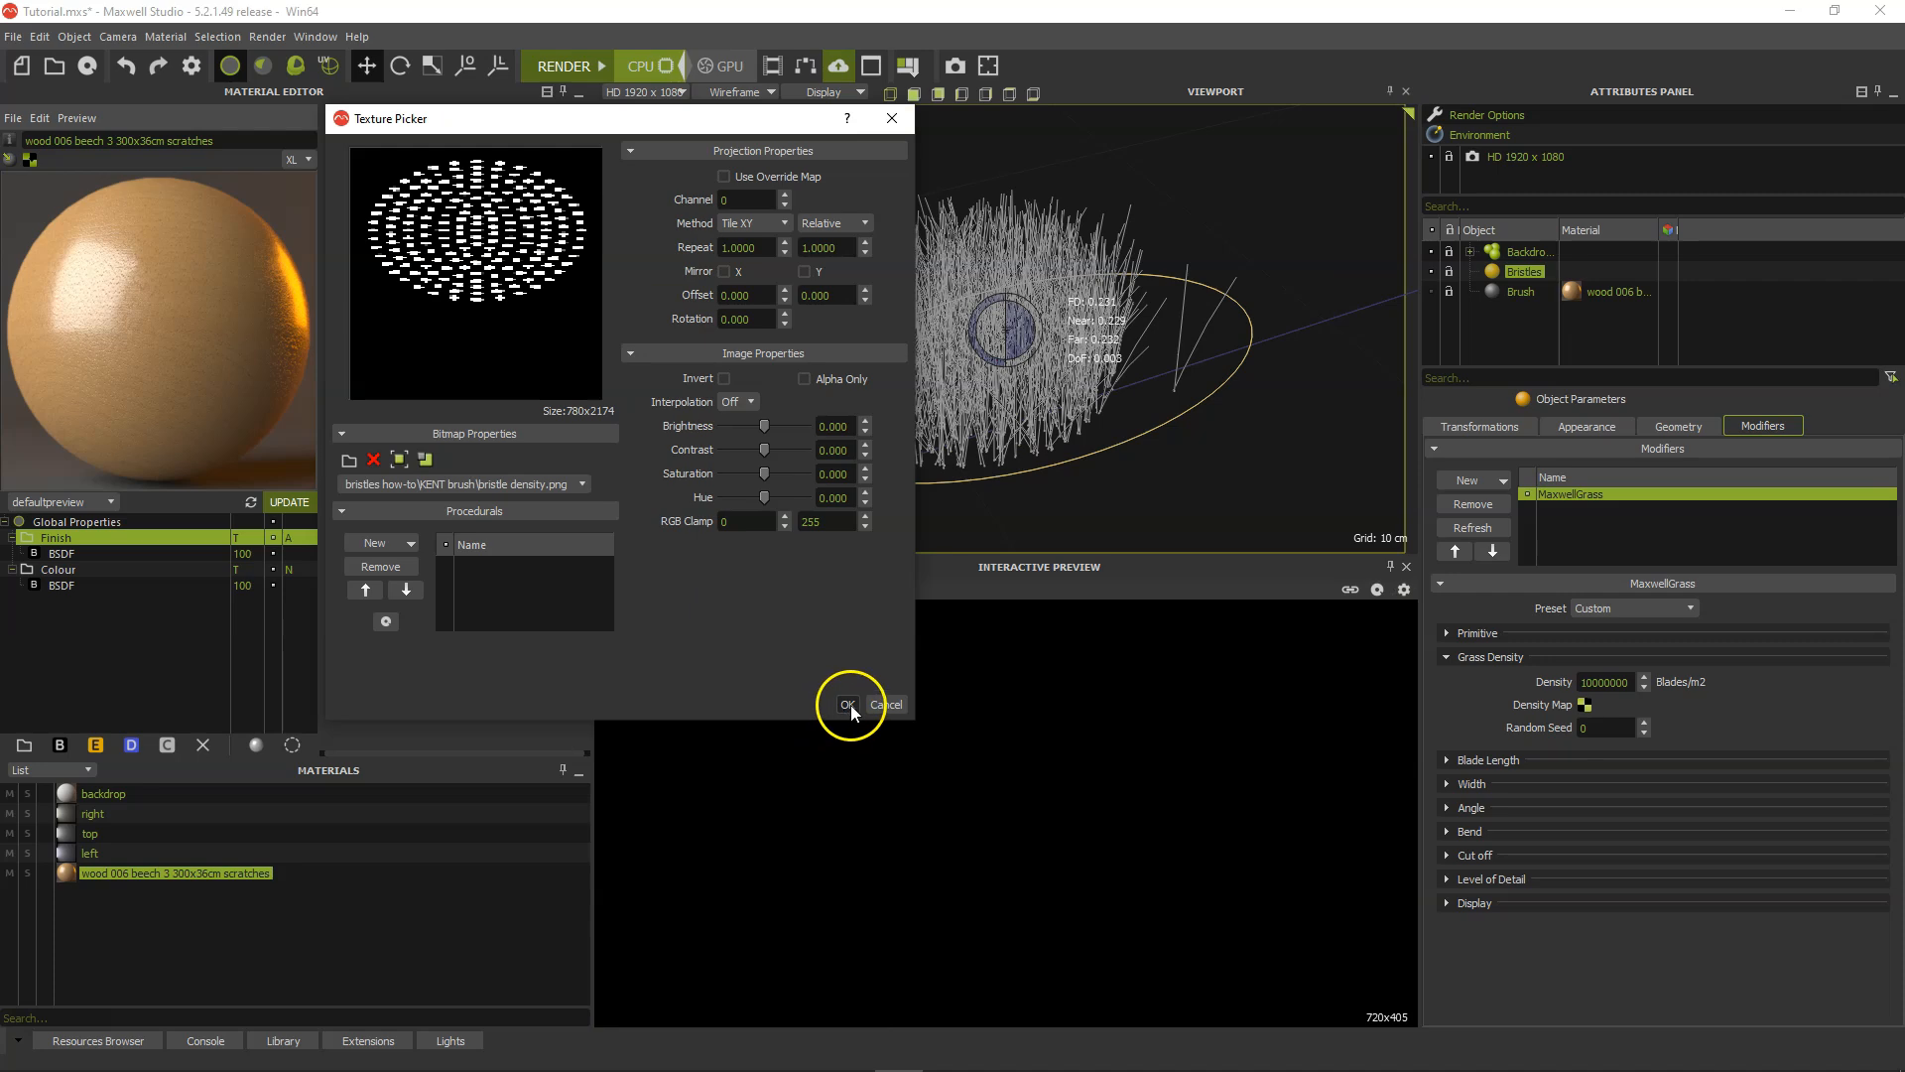
left_click(848, 705)
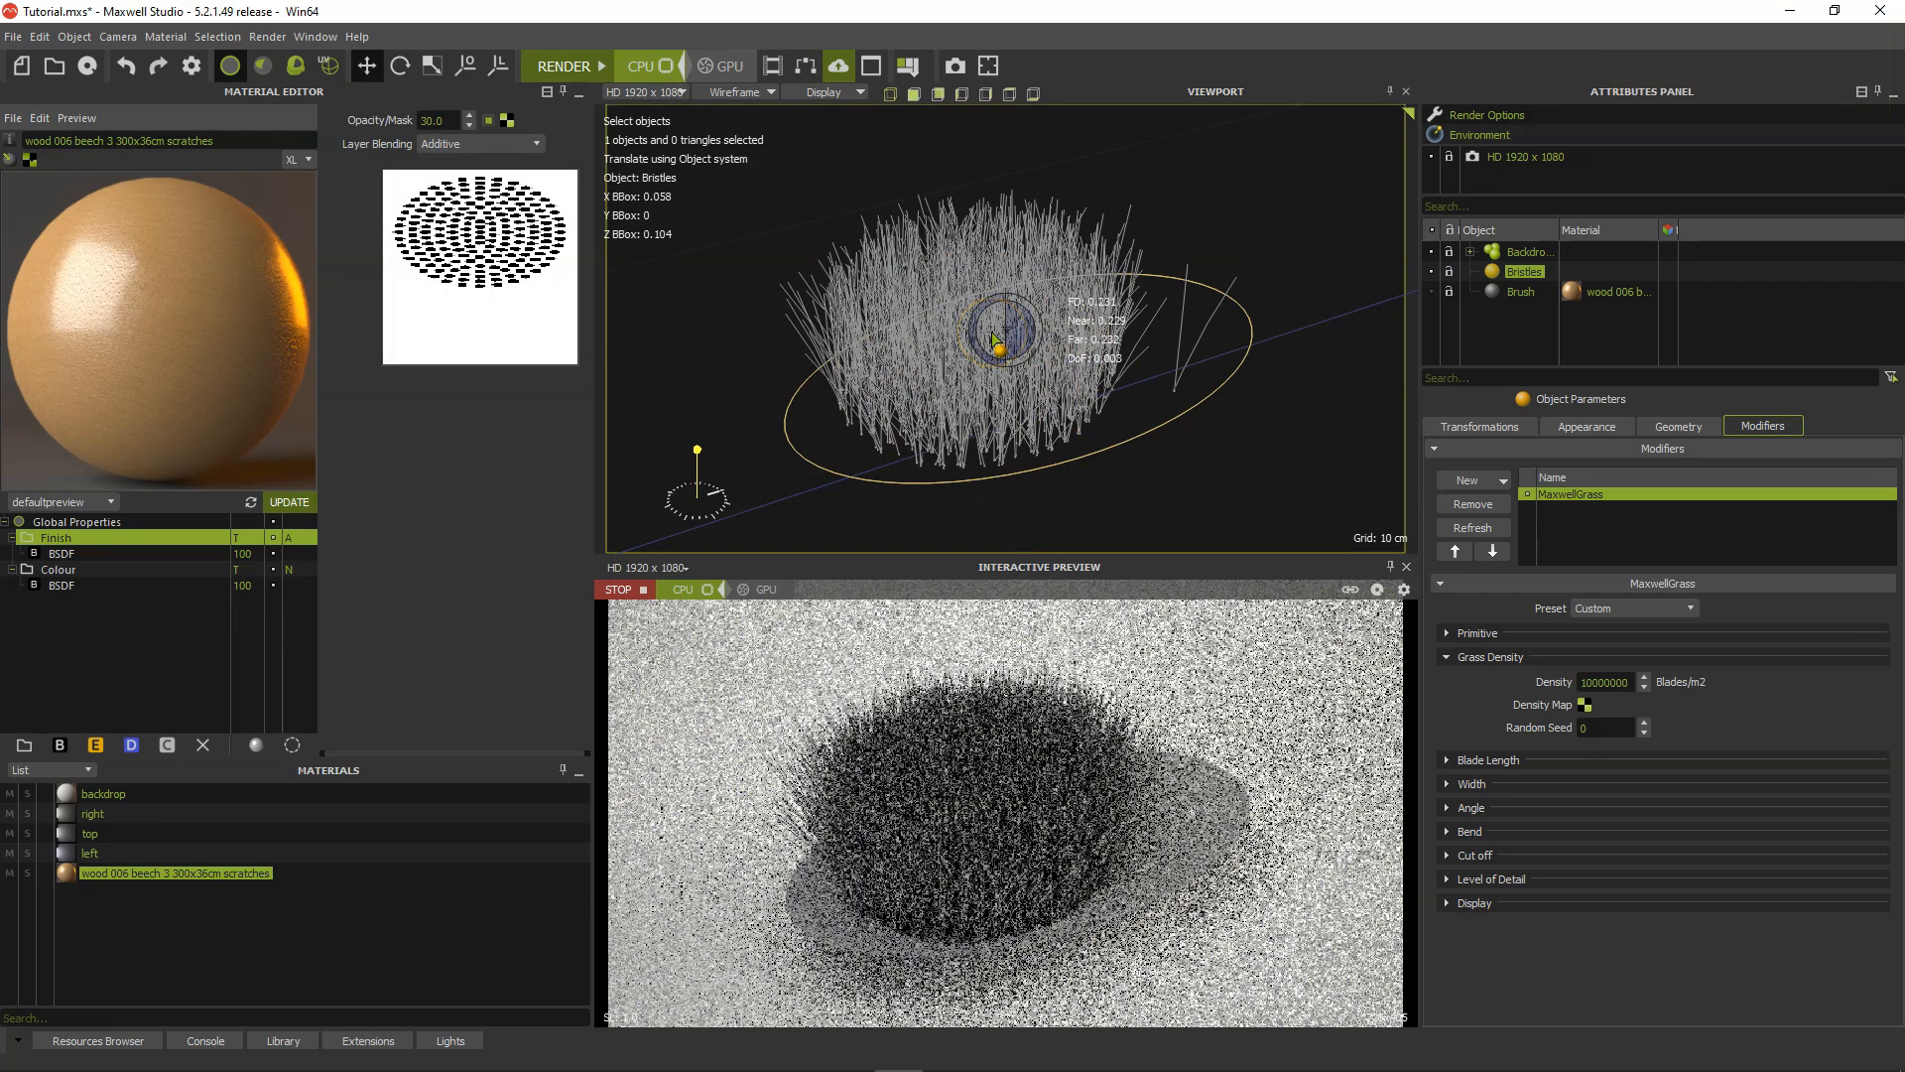
Enter projector selection mode and rename the Bristles object's UV set to "Bristle pattern".
left_click(330, 68)
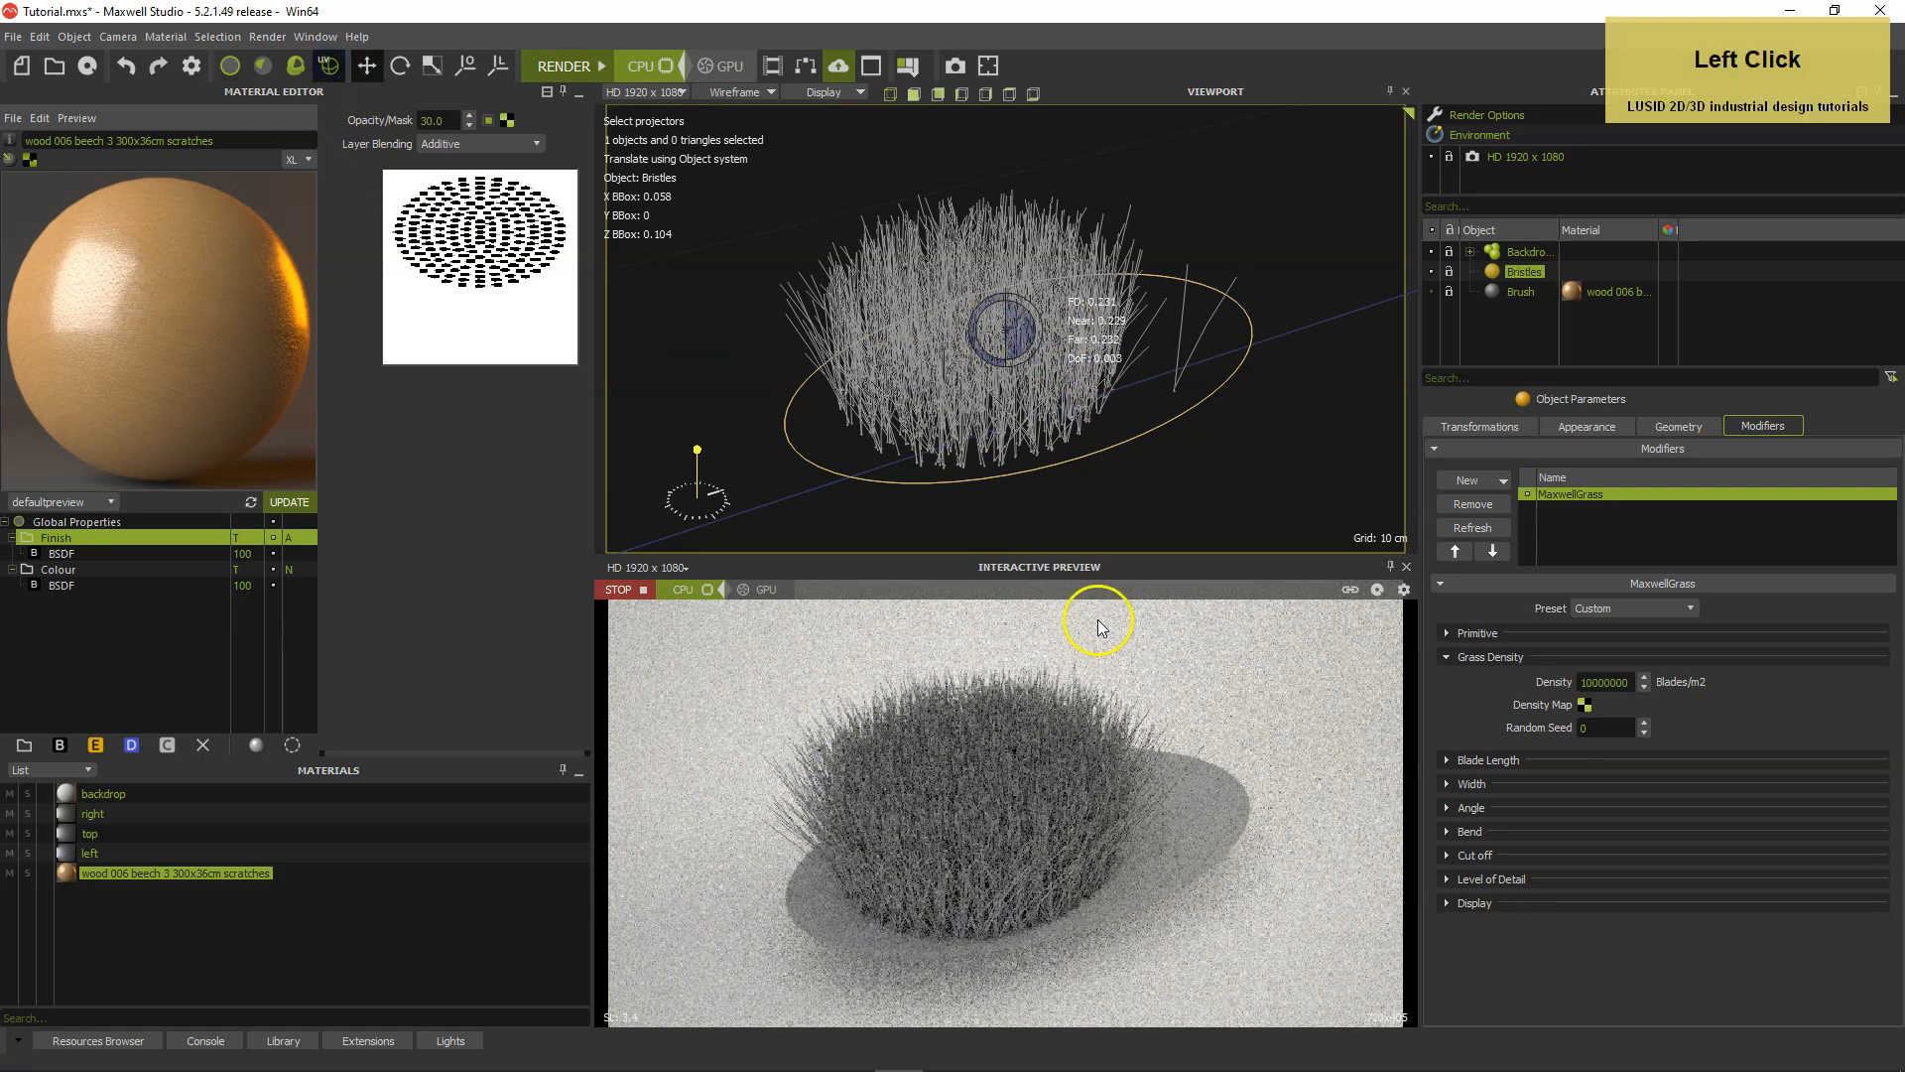
left_click(1675, 428)
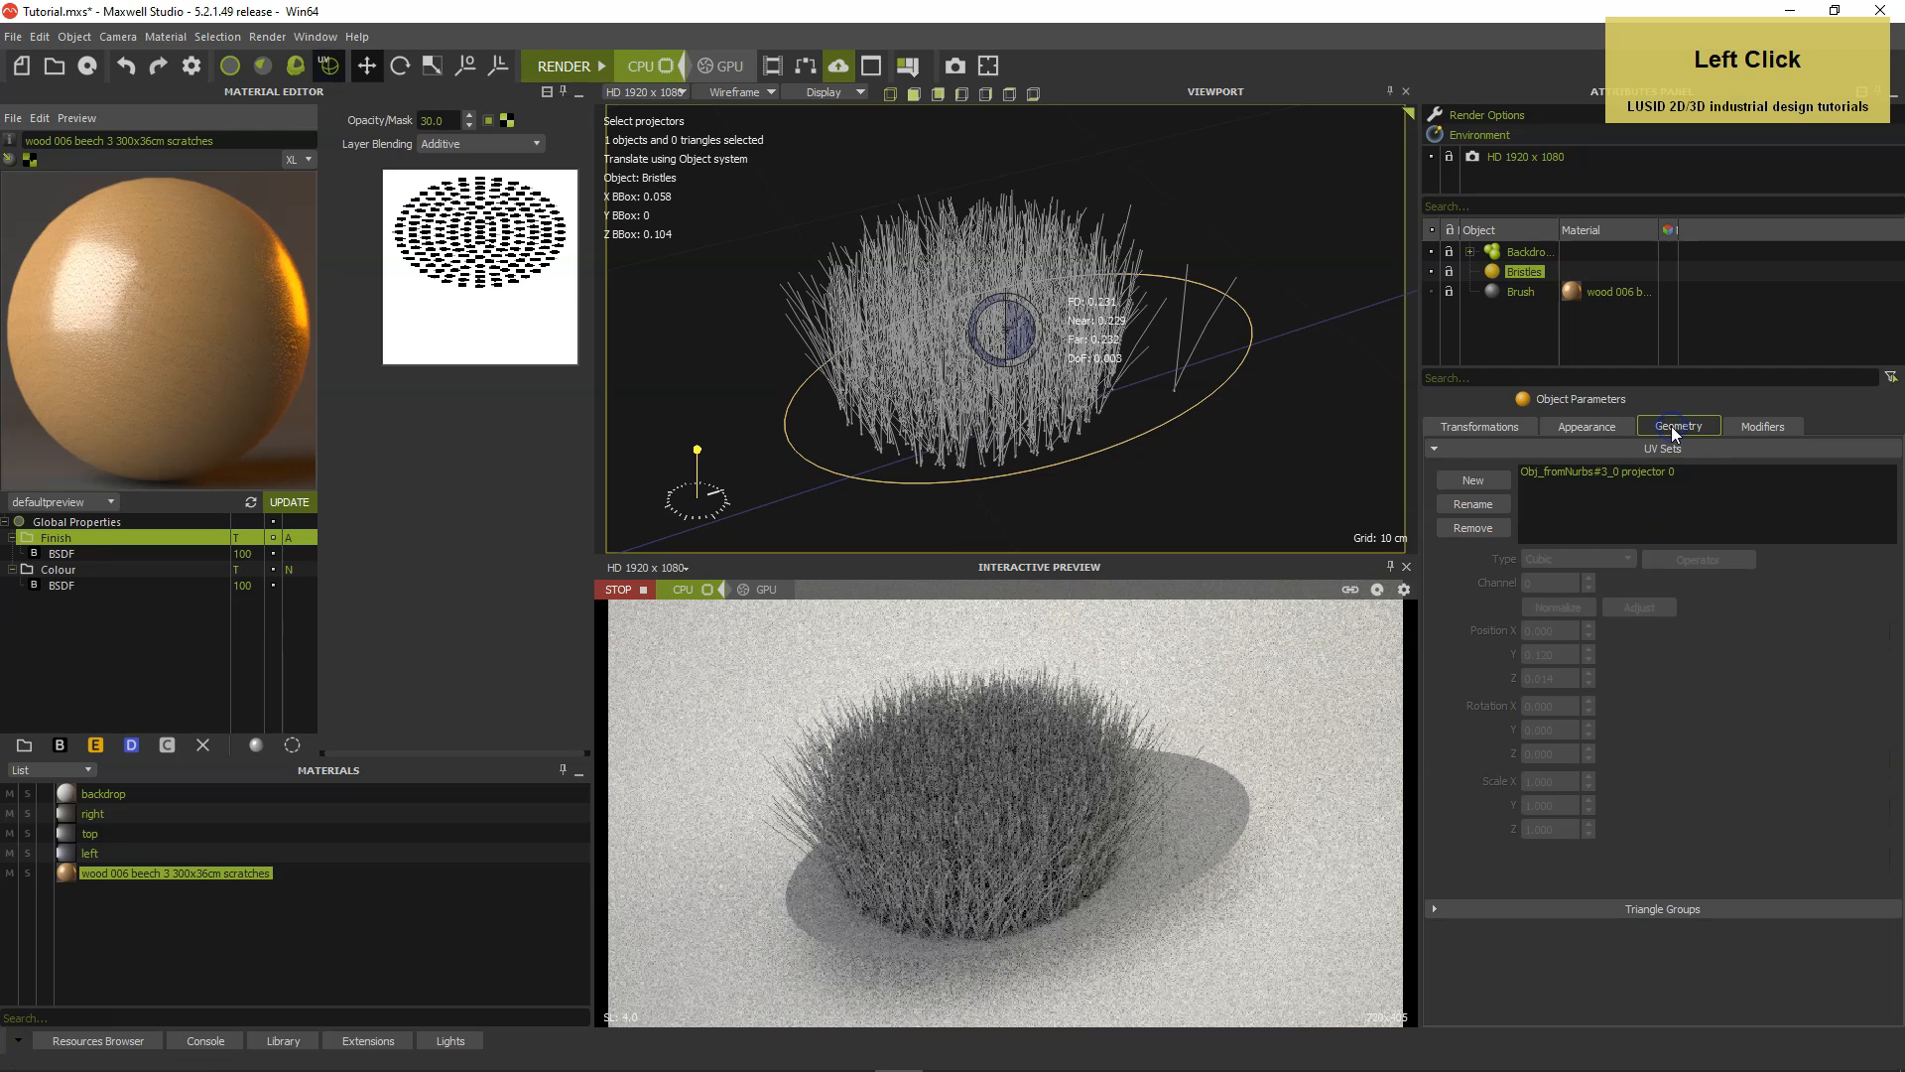
left_click(1608, 472)
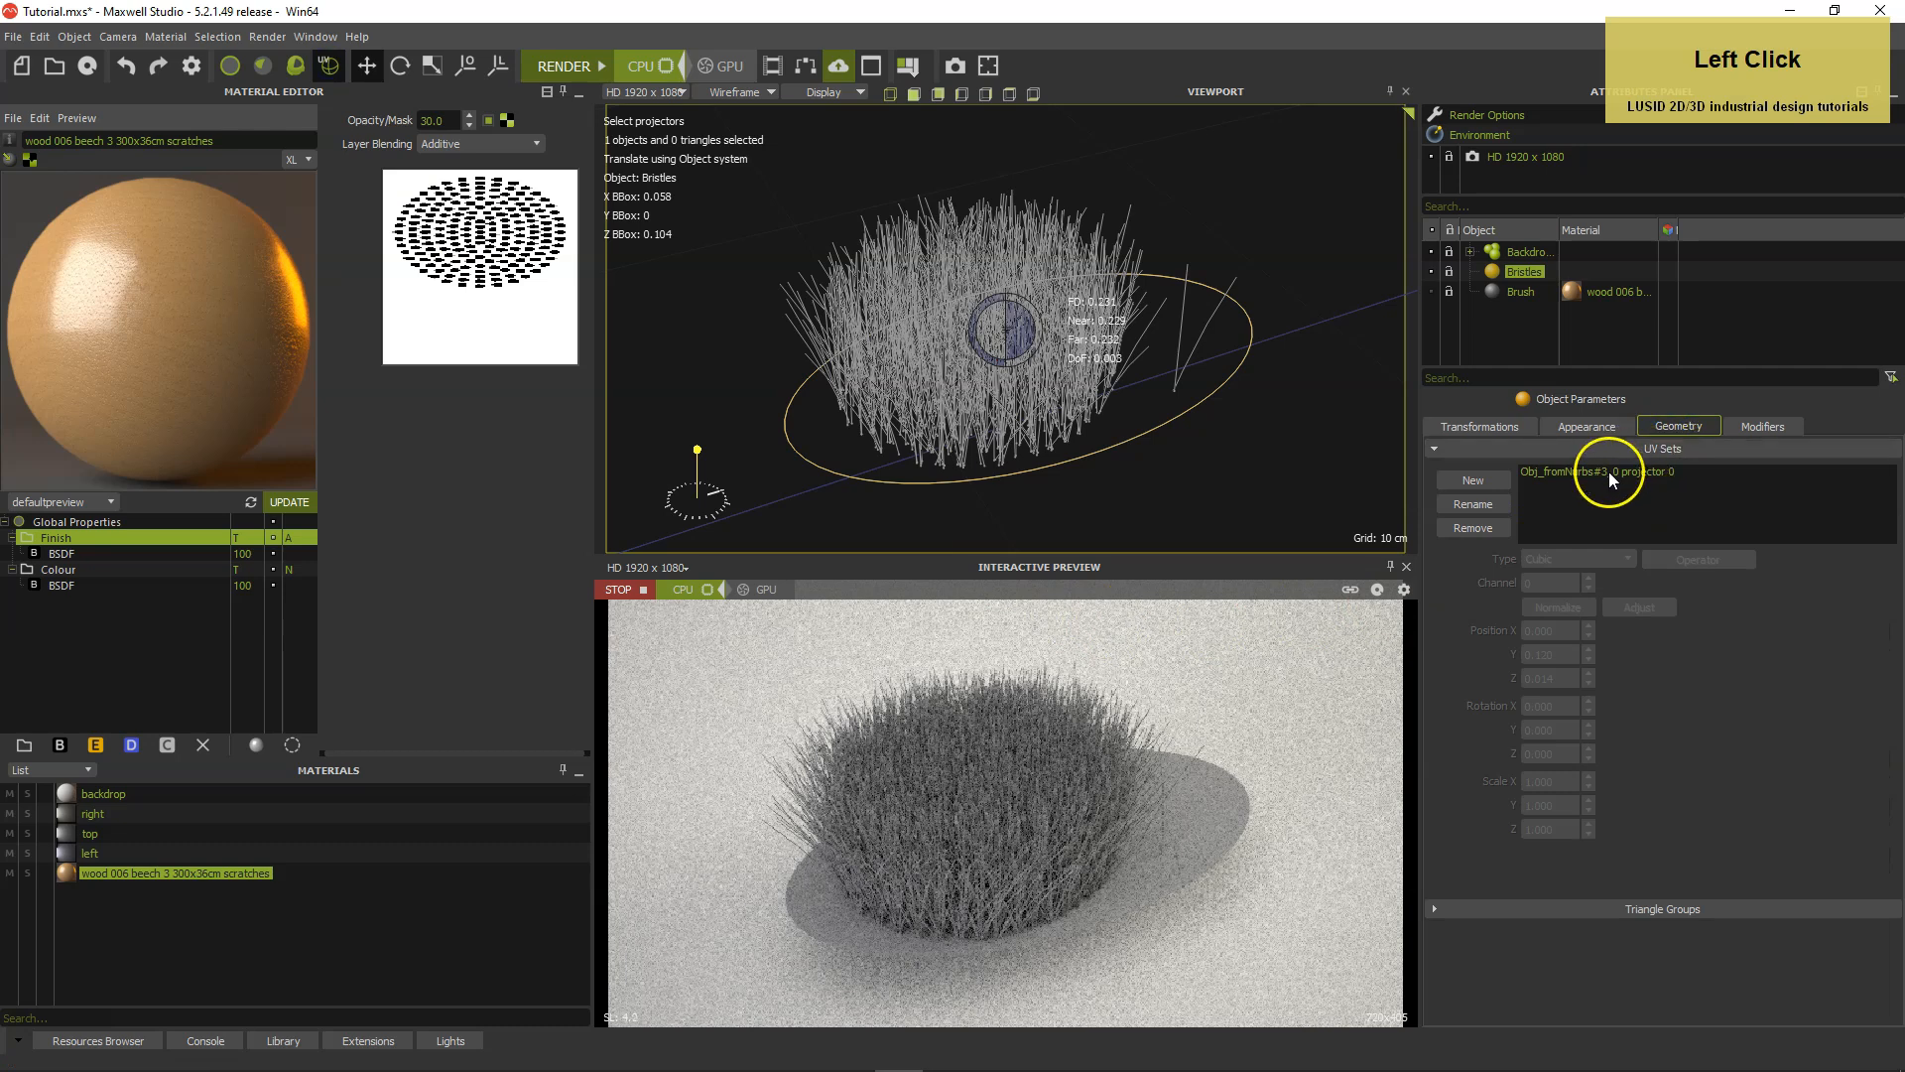
left_click(1473, 503)
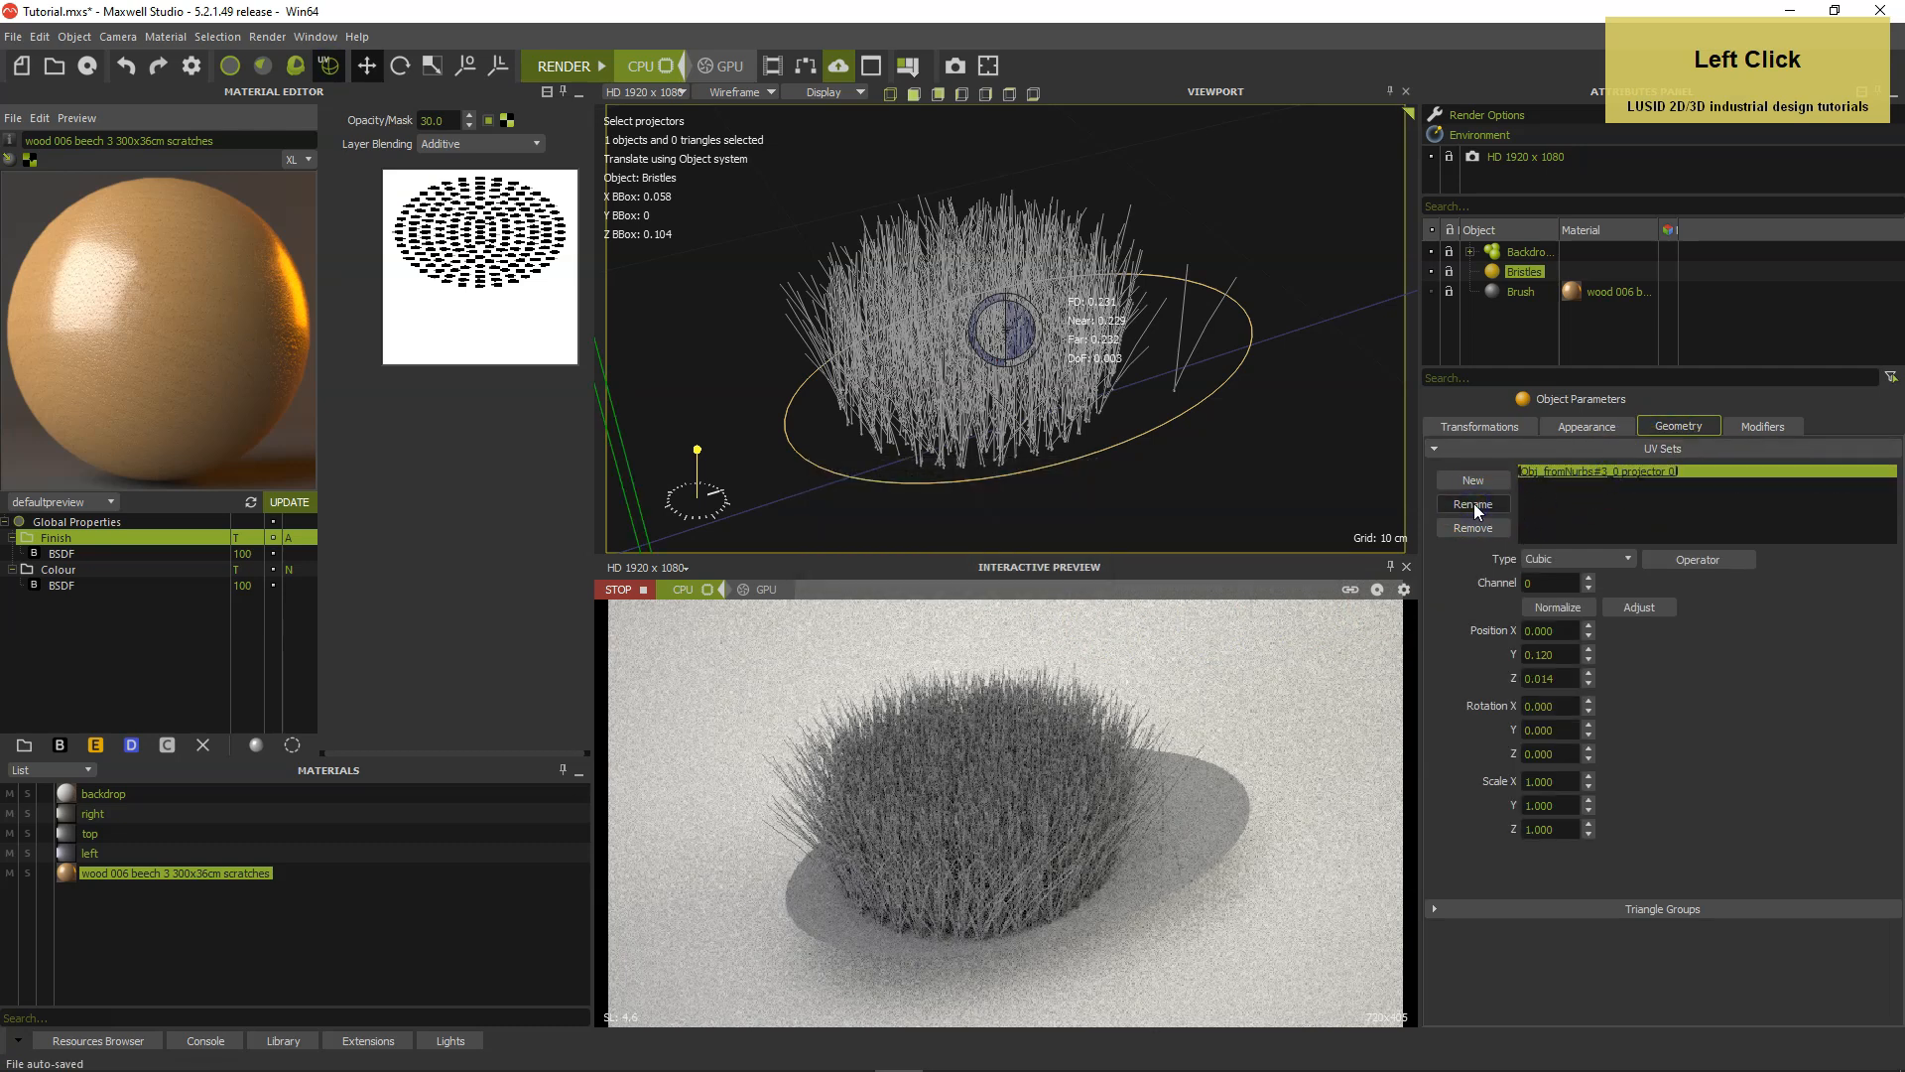
type("Bristl")
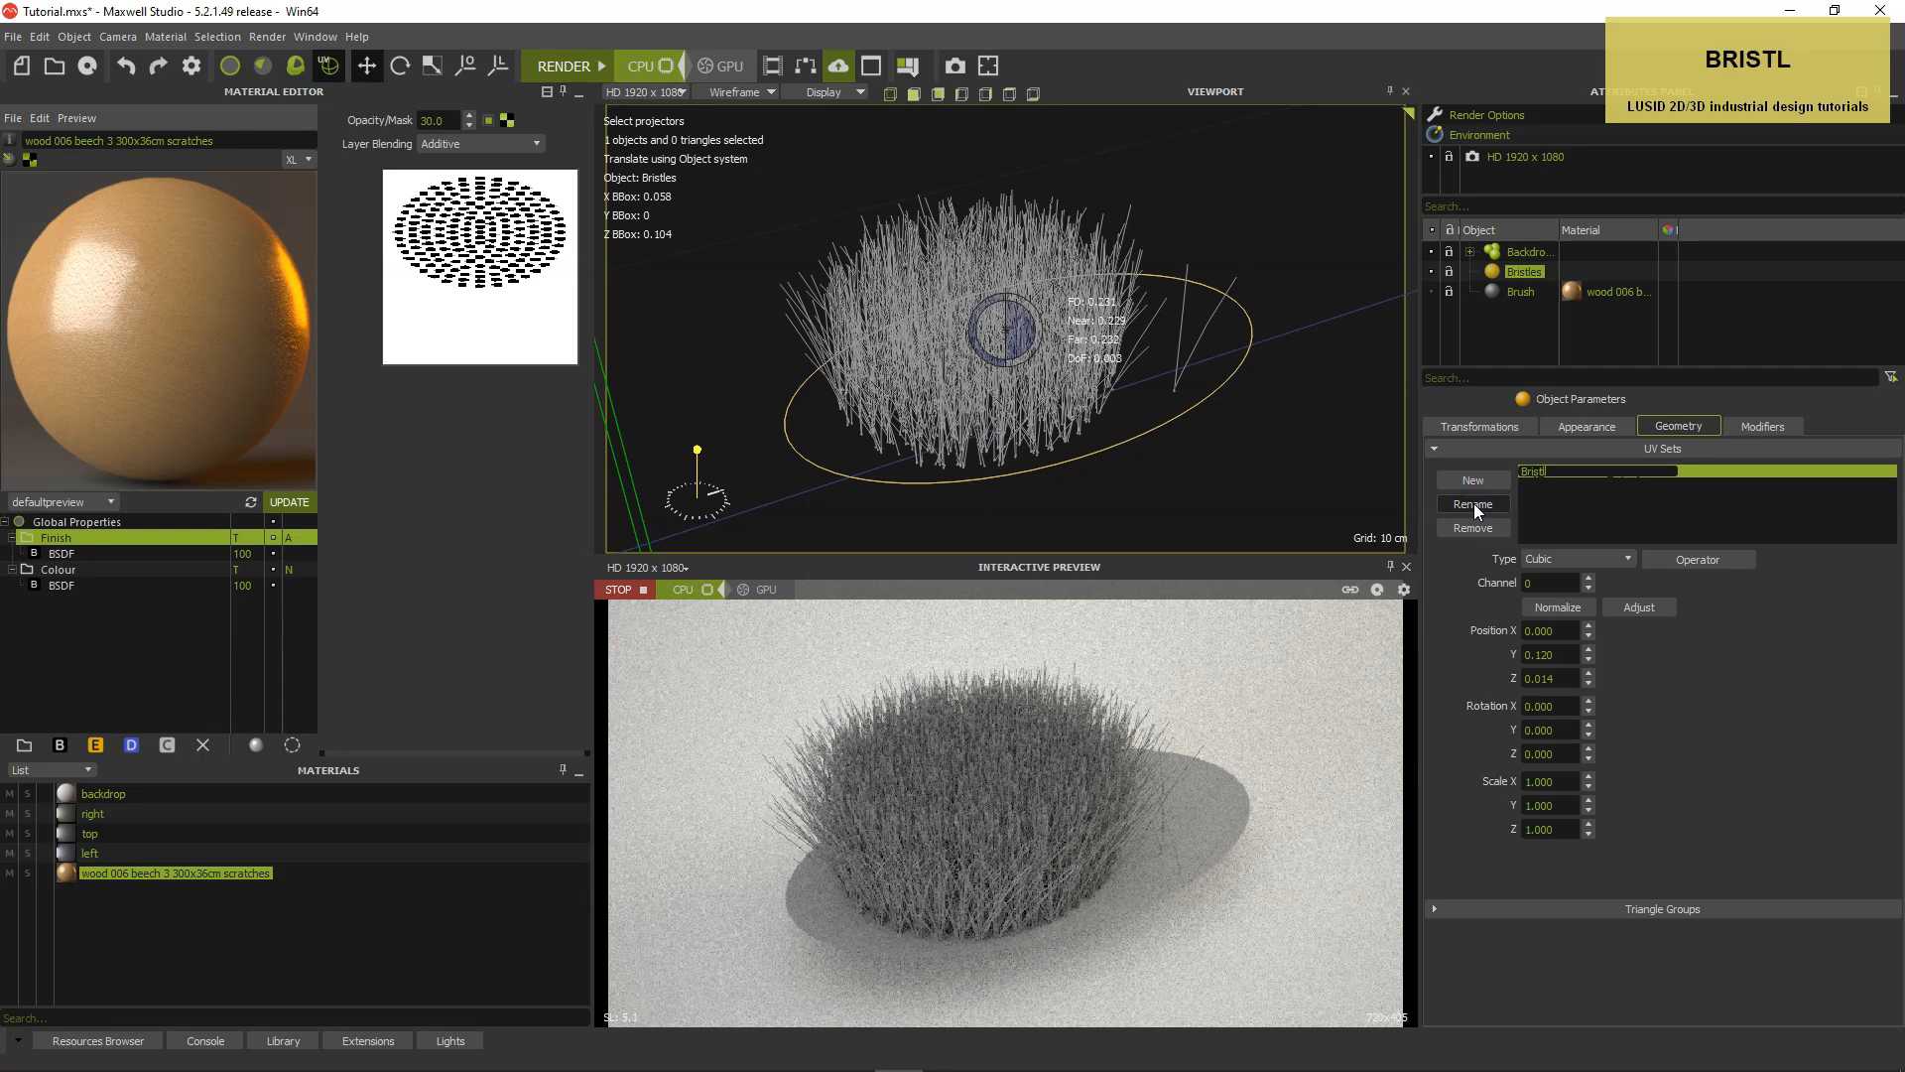
type("e pattern")
key("Return")
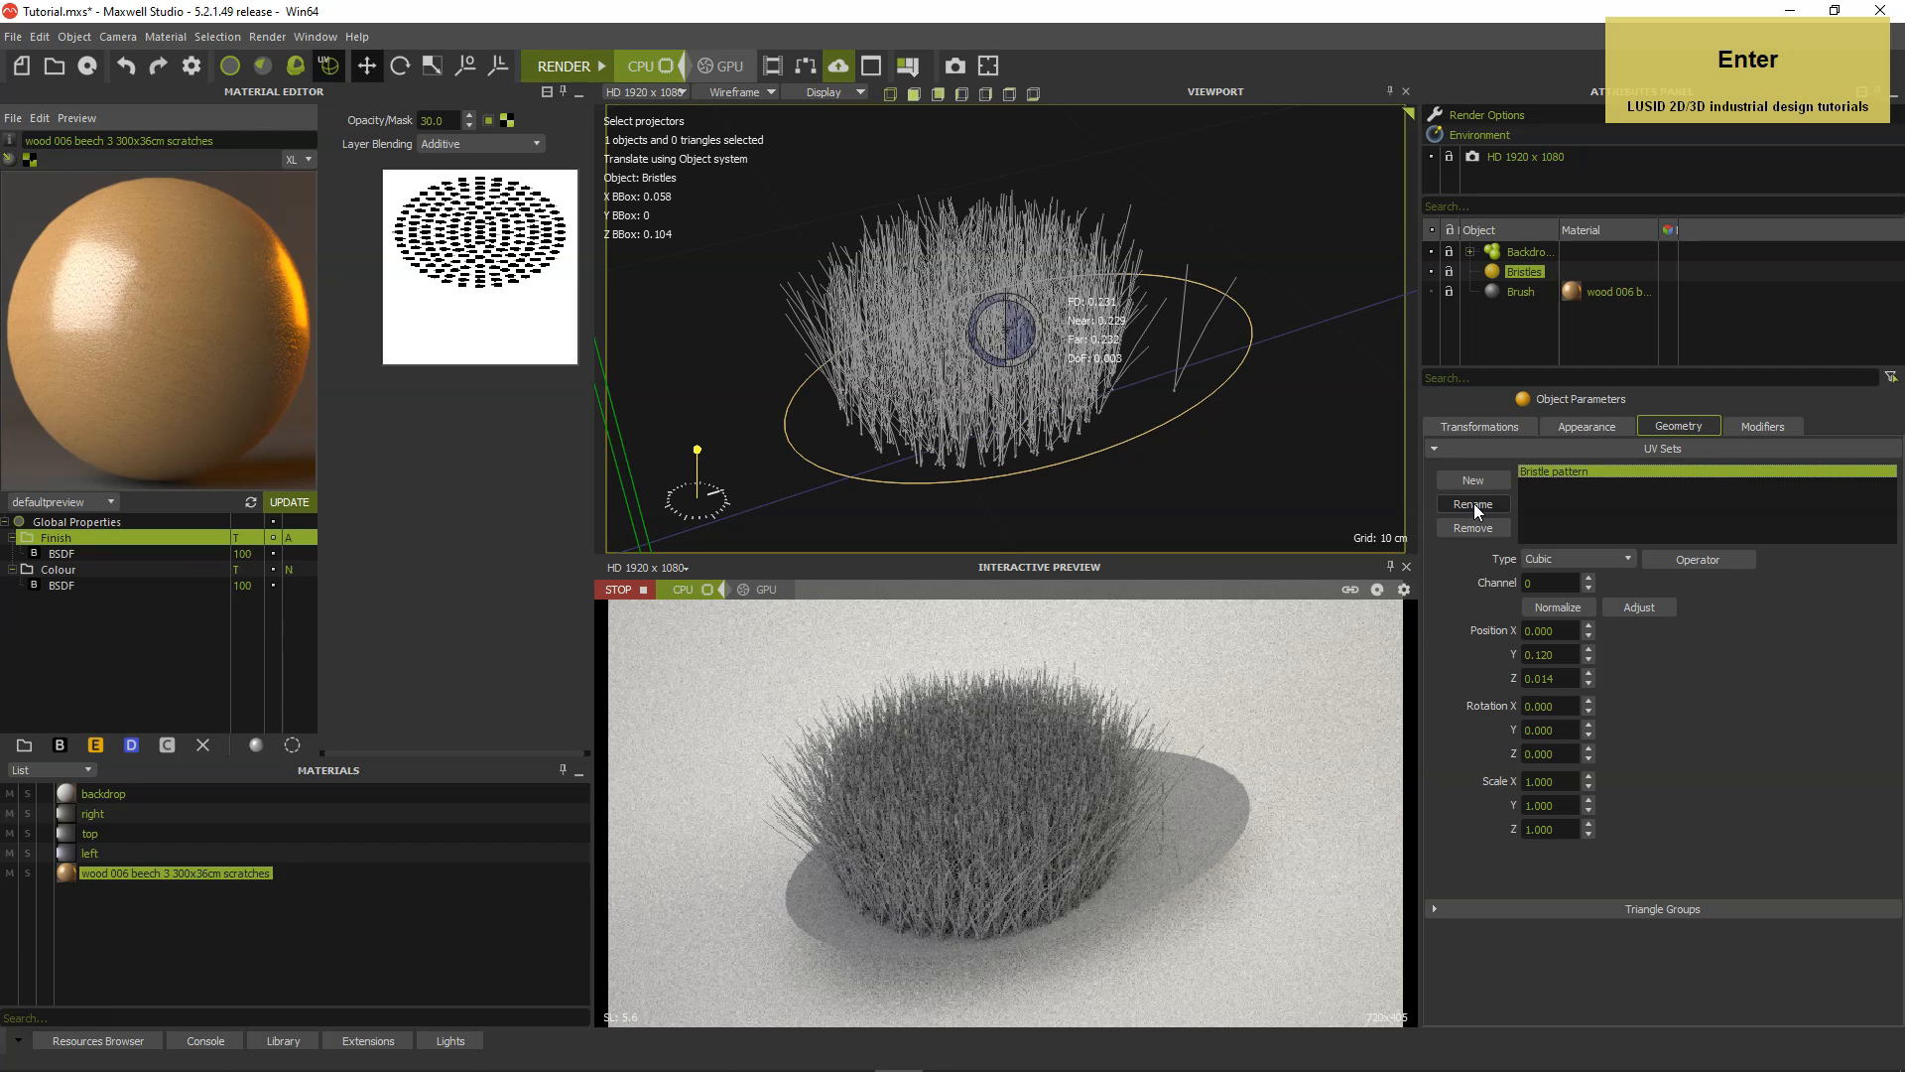
Stop the interactive preview, change the Bristle pattern projector to Planar and adjust it to the object.
left_click(647, 590)
left_click(1570, 561)
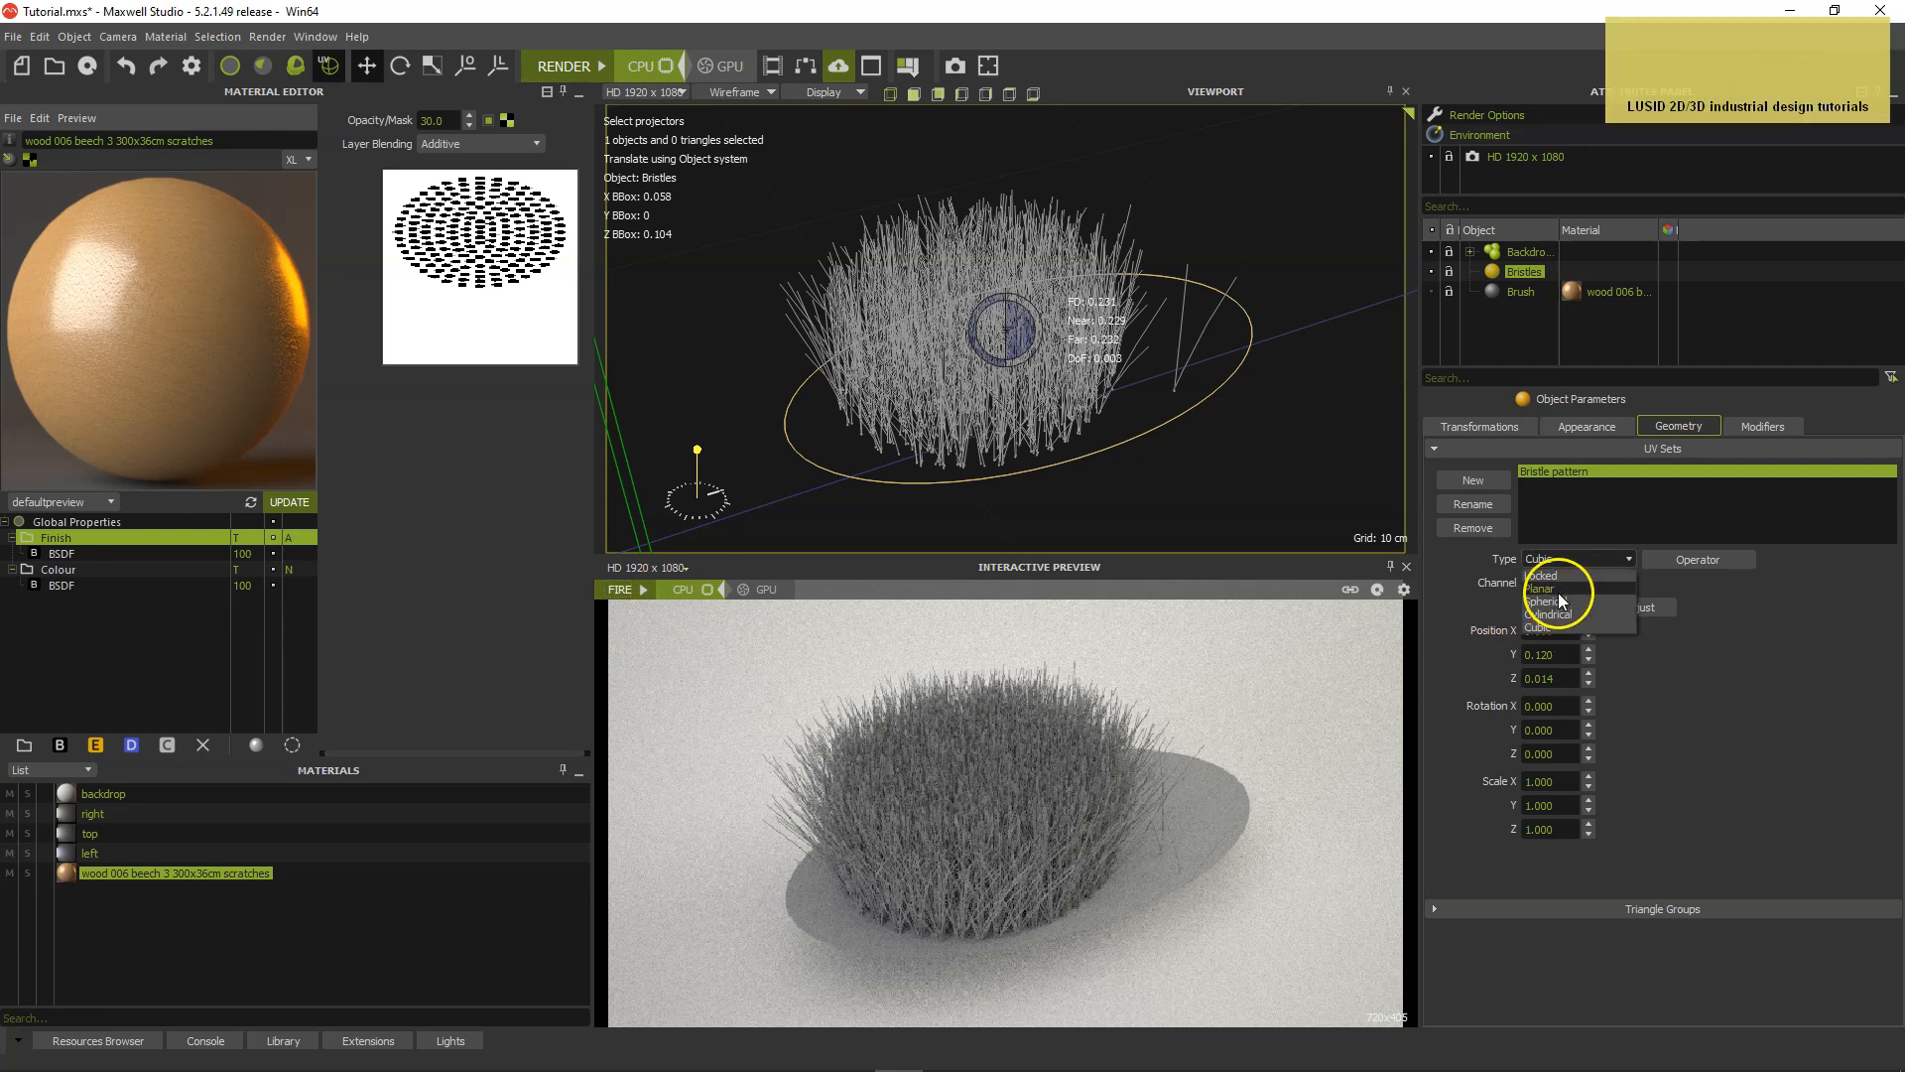
left_click(1558, 589)
left_click(1632, 612)
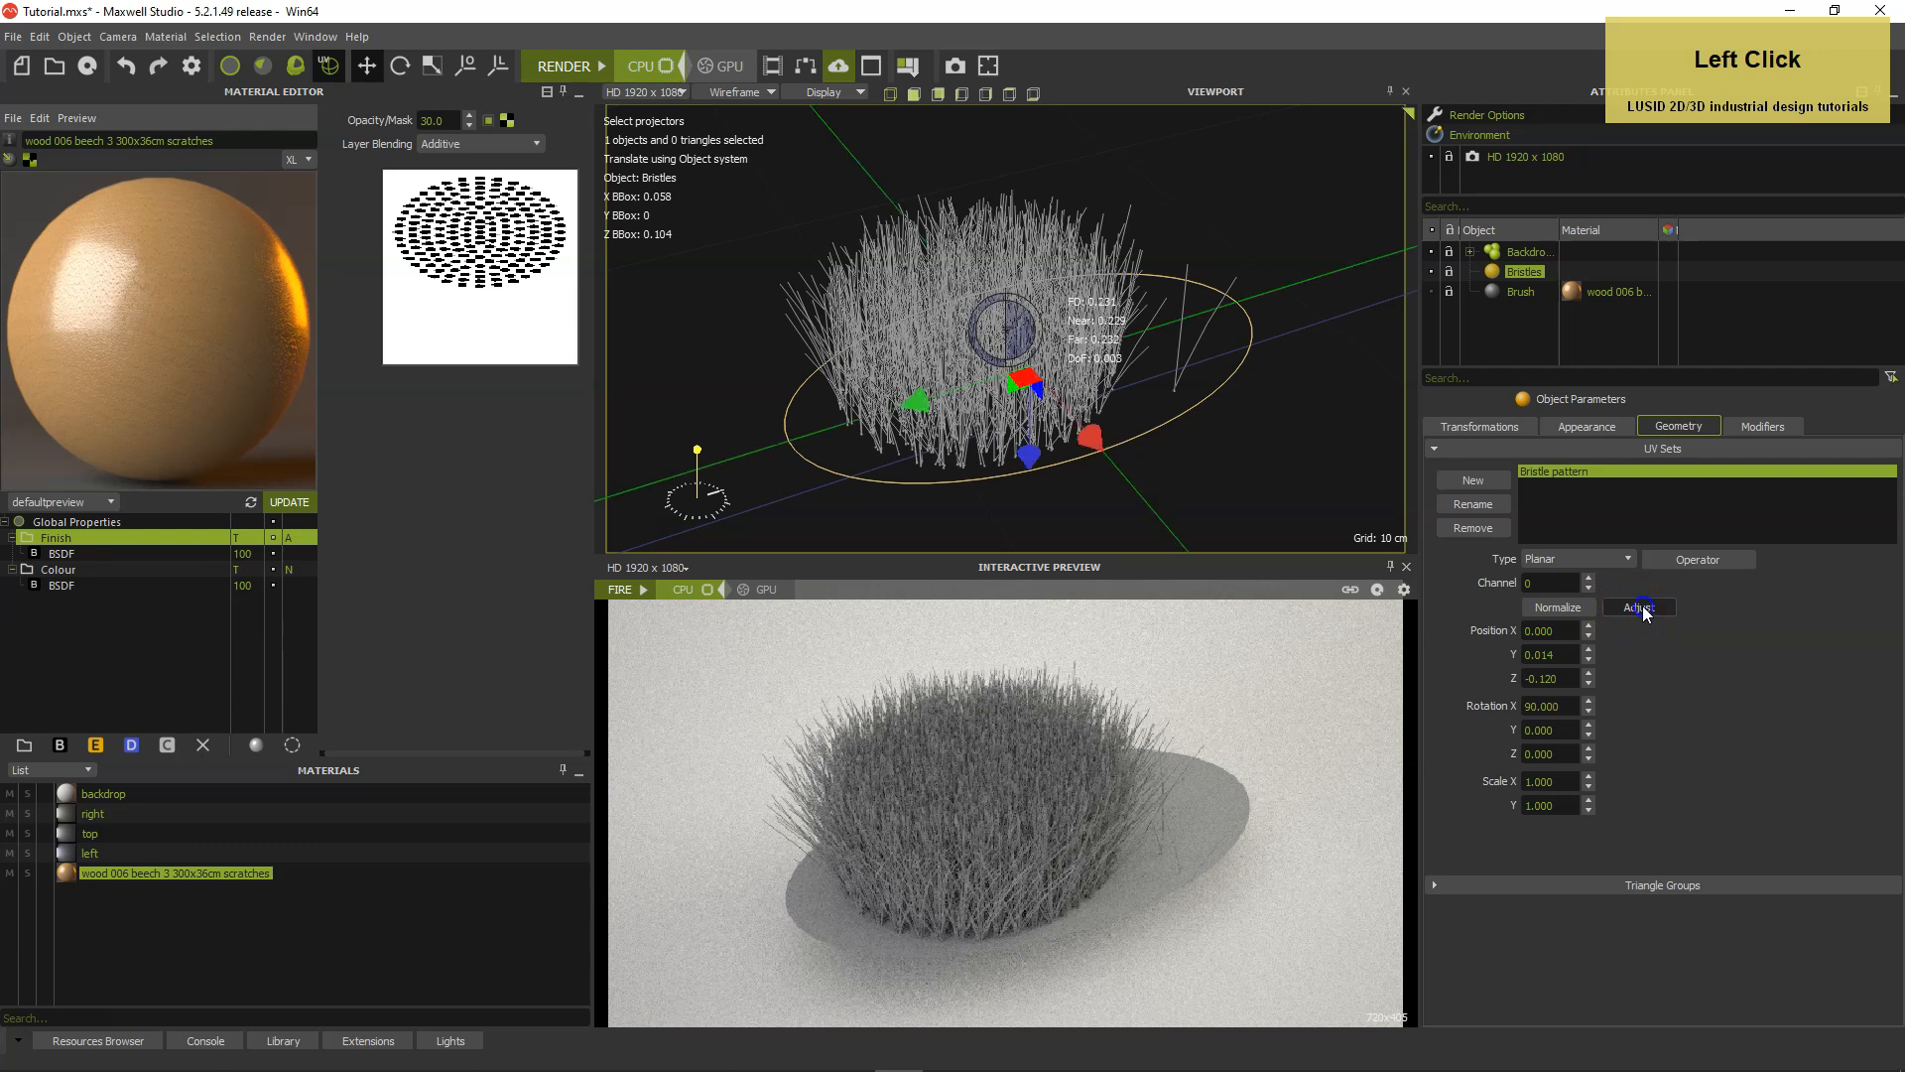
Set the Bristle pattern projector's scale to 0.066 in X and 0.184 in Y.
scroll(1276, 421, "down", 6)
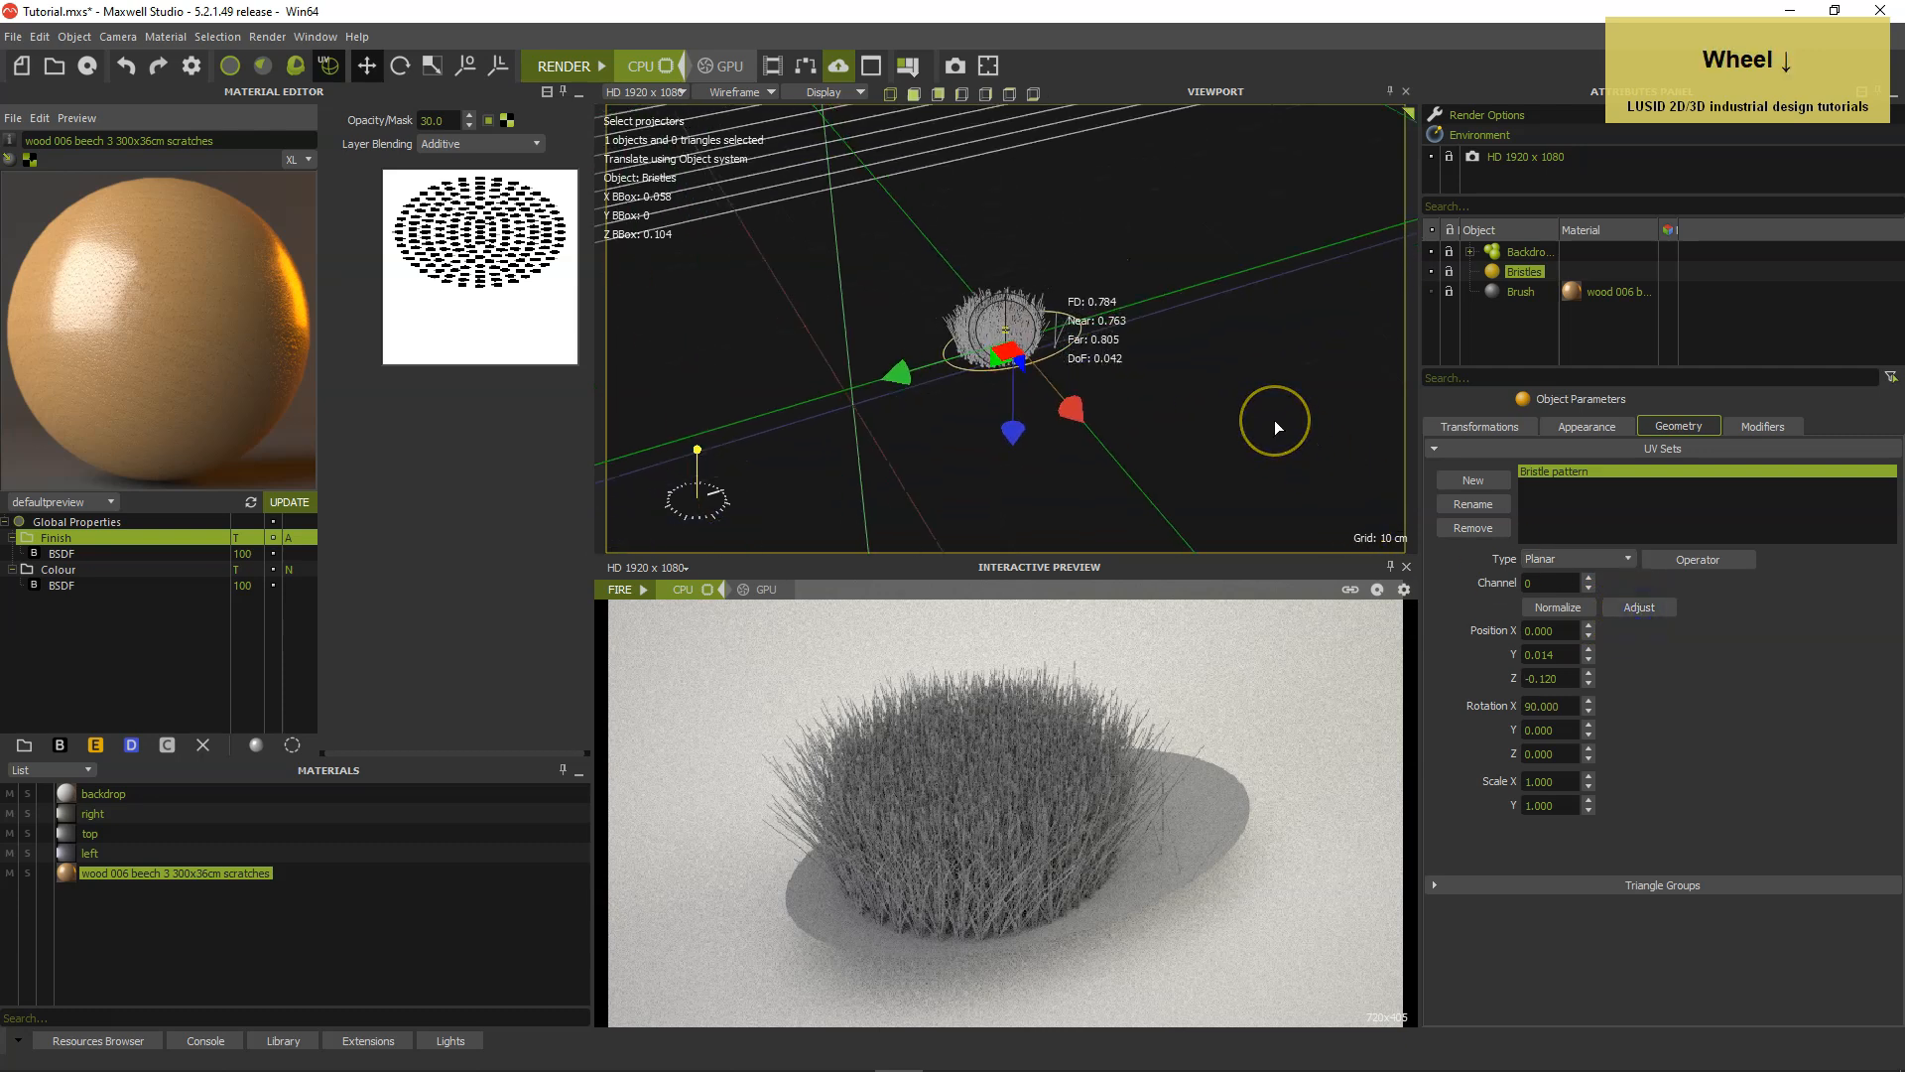
scroll(1276, 421, "up", 6)
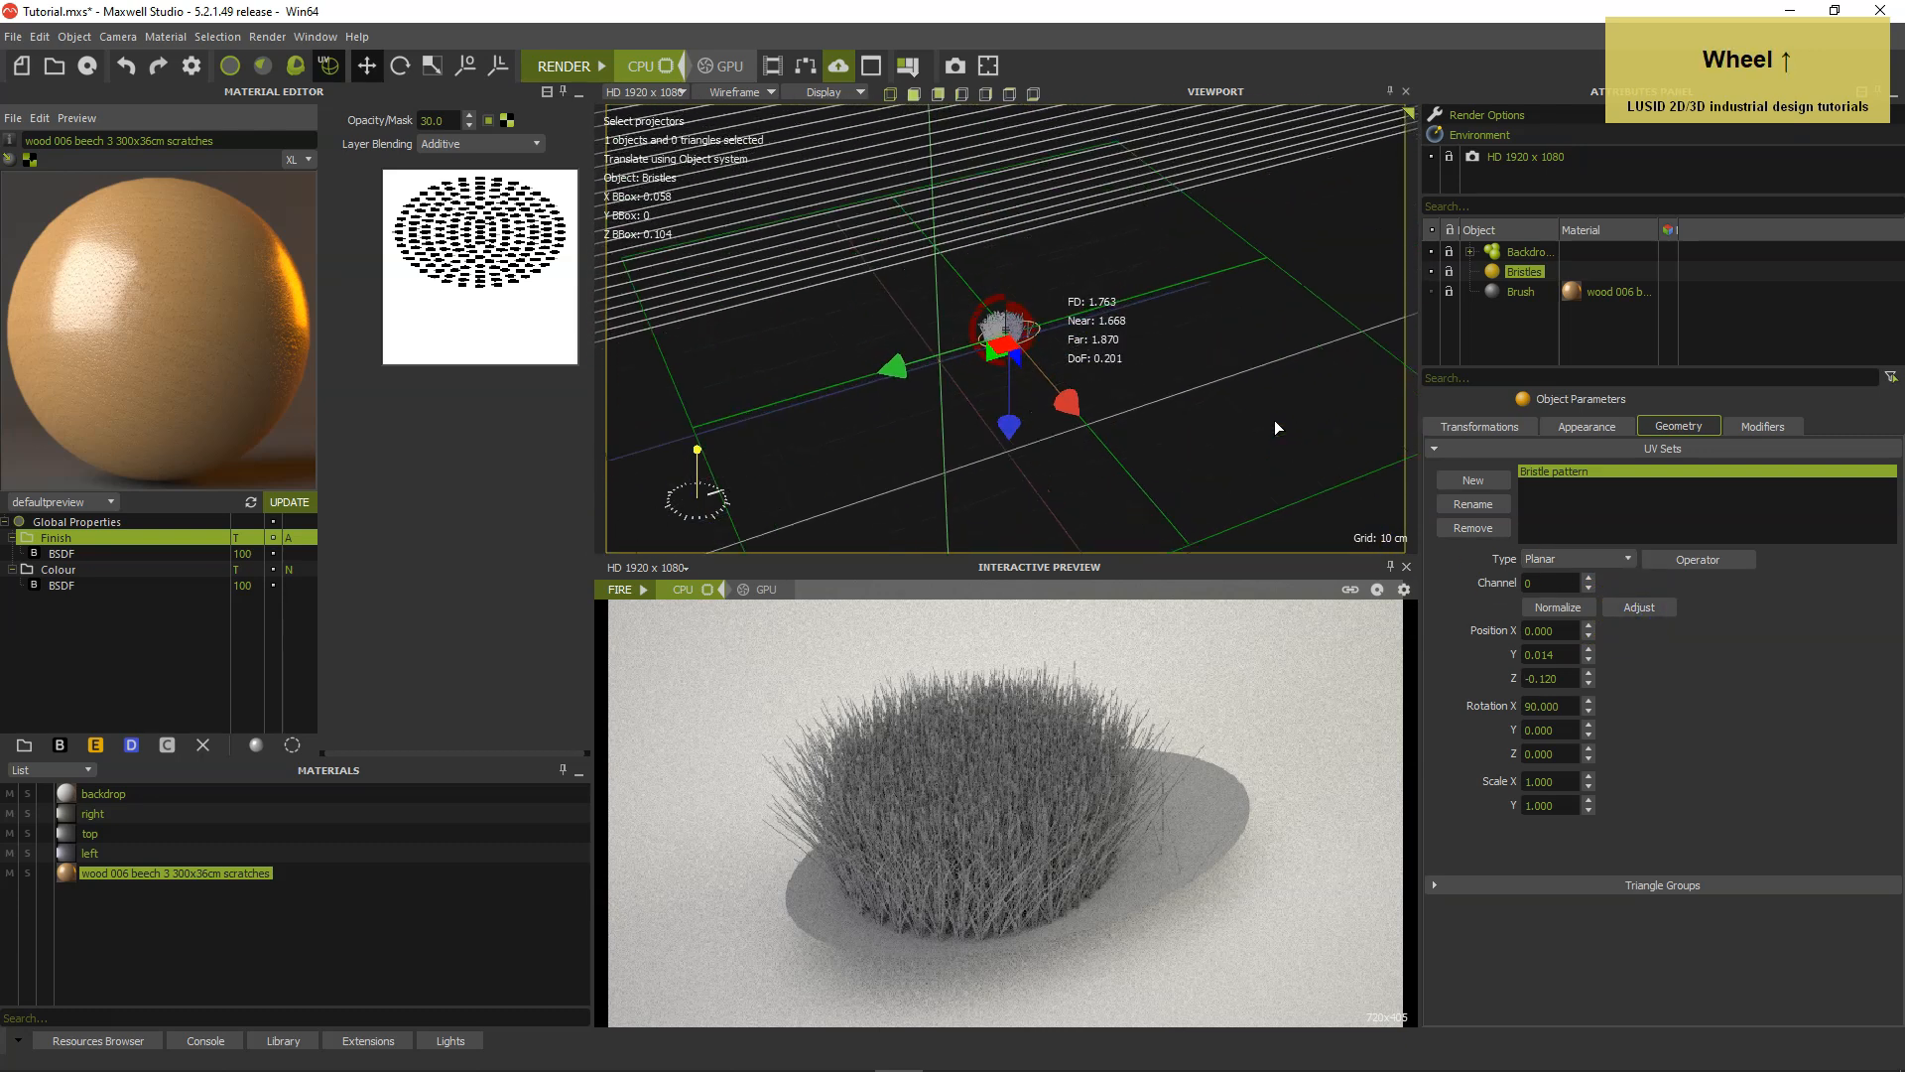
scroll(1275, 420, "up", 2)
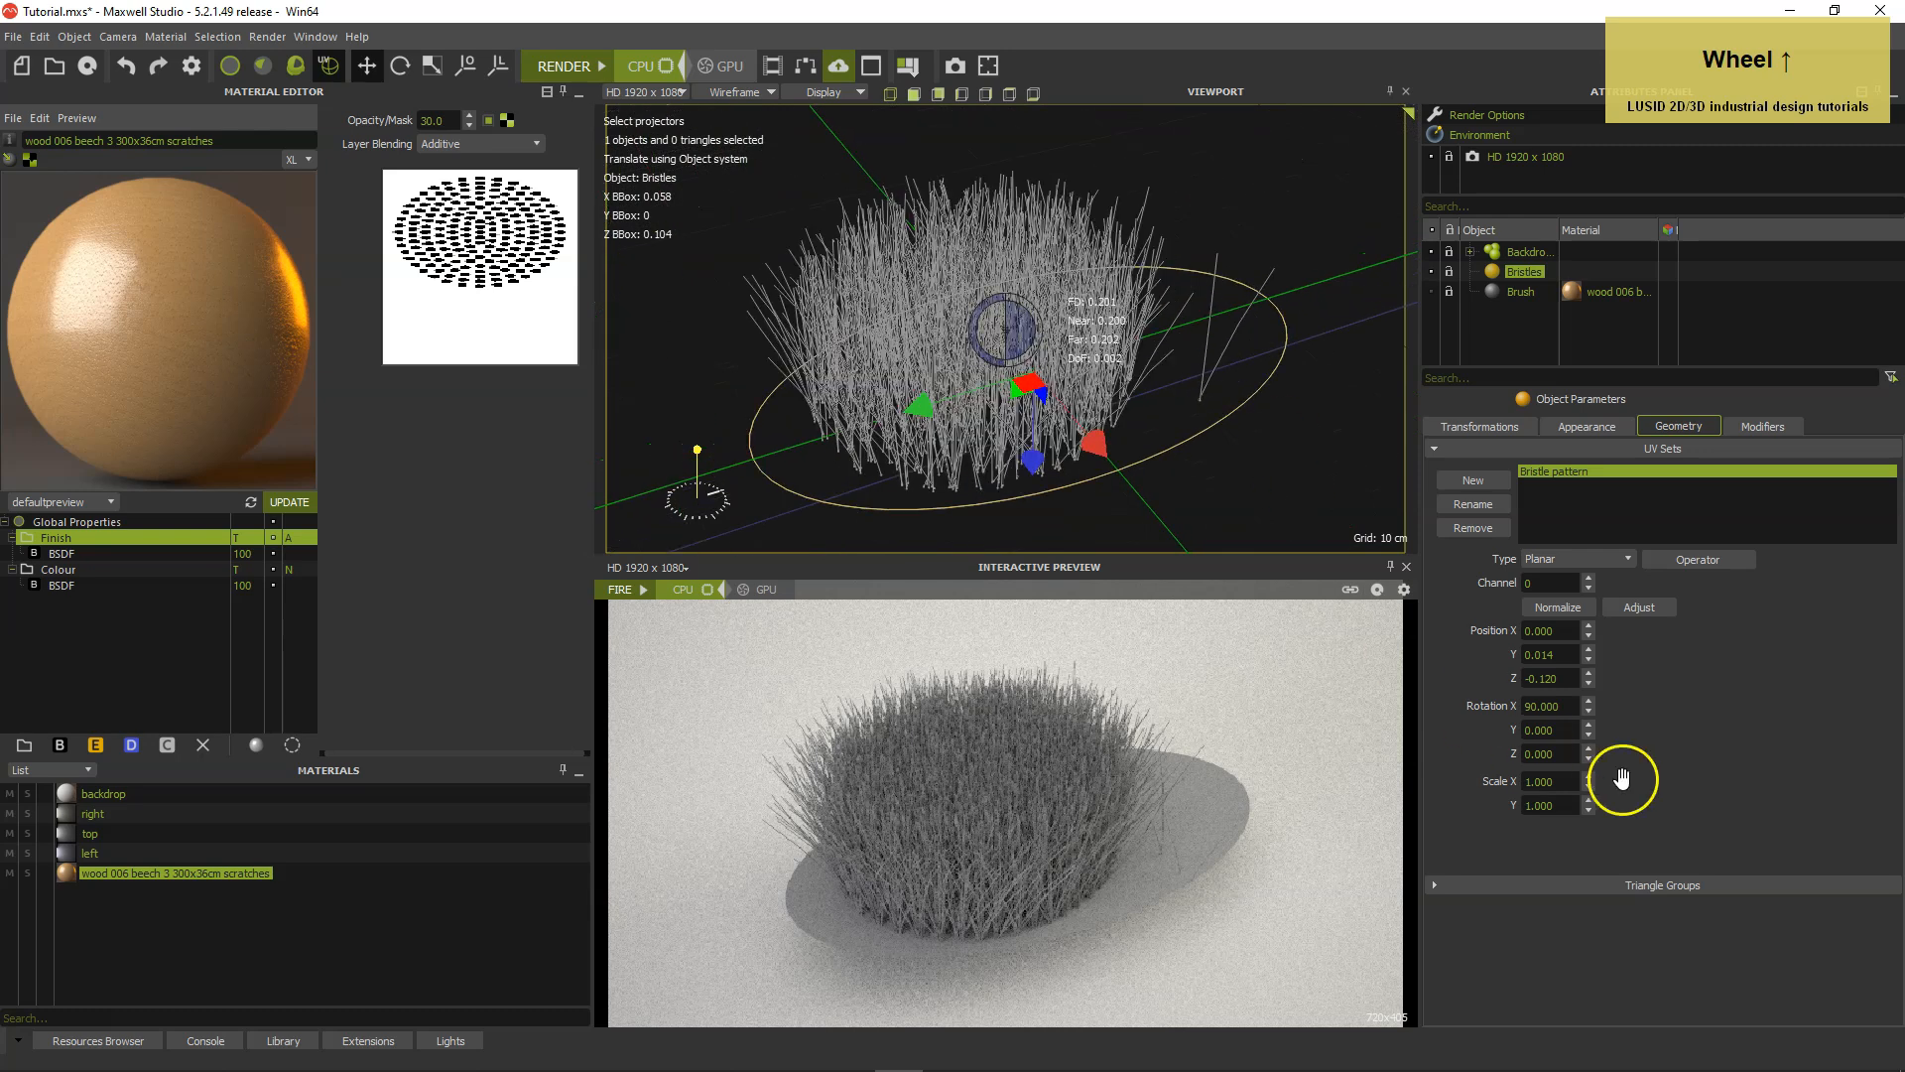
left_click(1564, 783)
left_click_drag(1564, 784, 1499, 781)
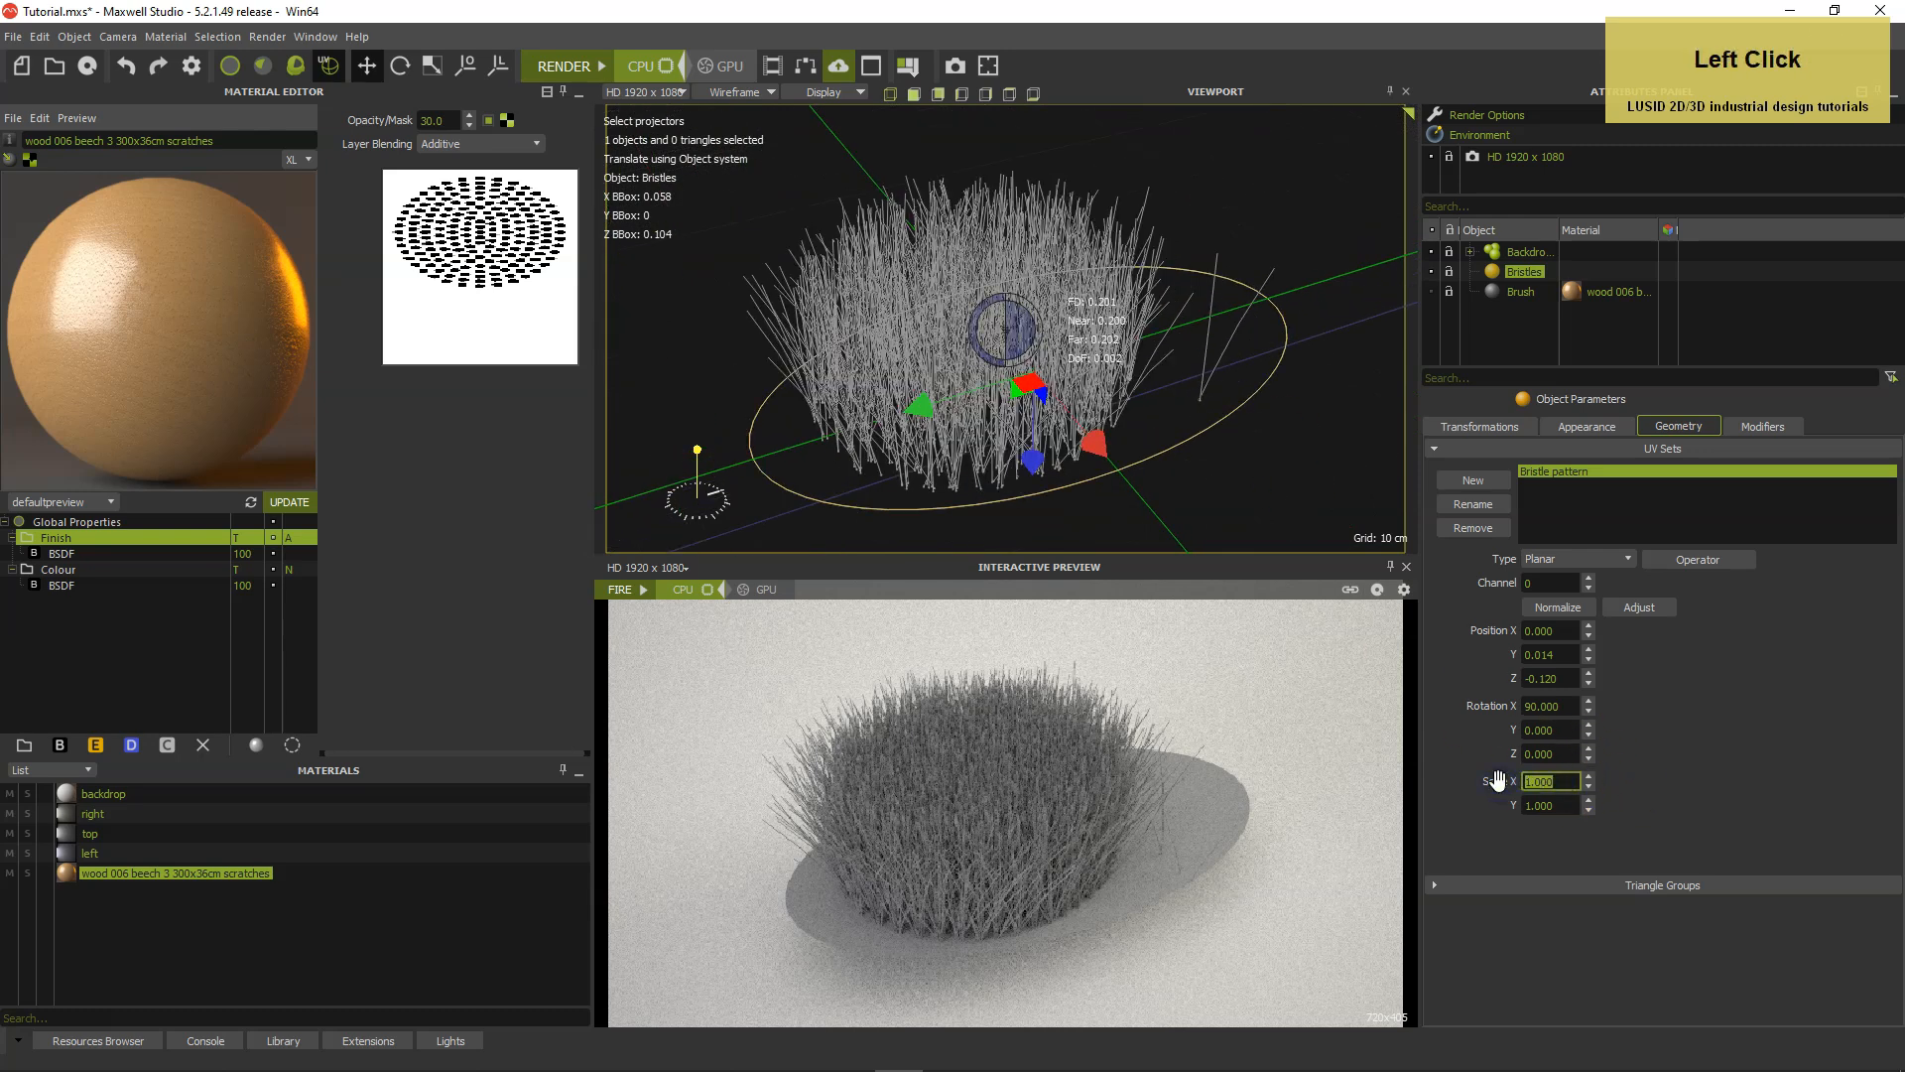
type("0.066")
key("Tab")
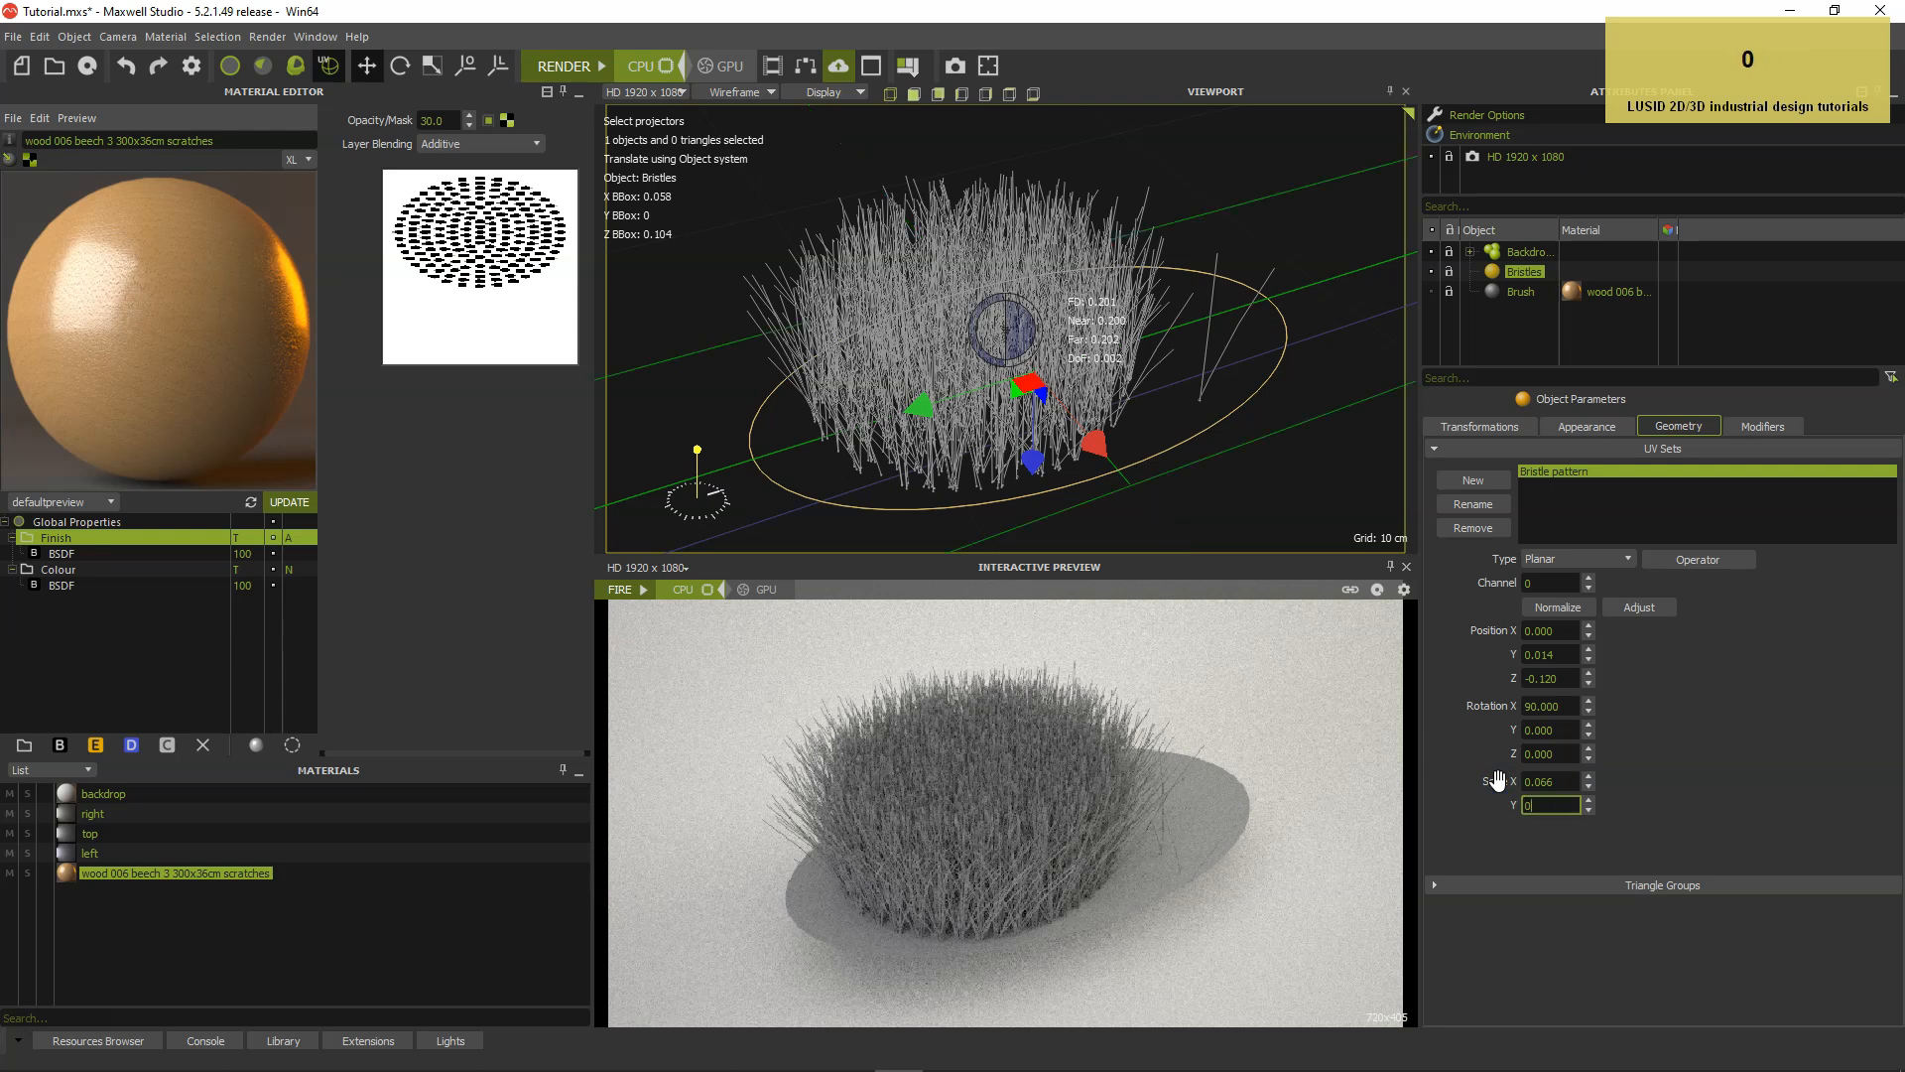
scroll(1498, 781, "up", 1)
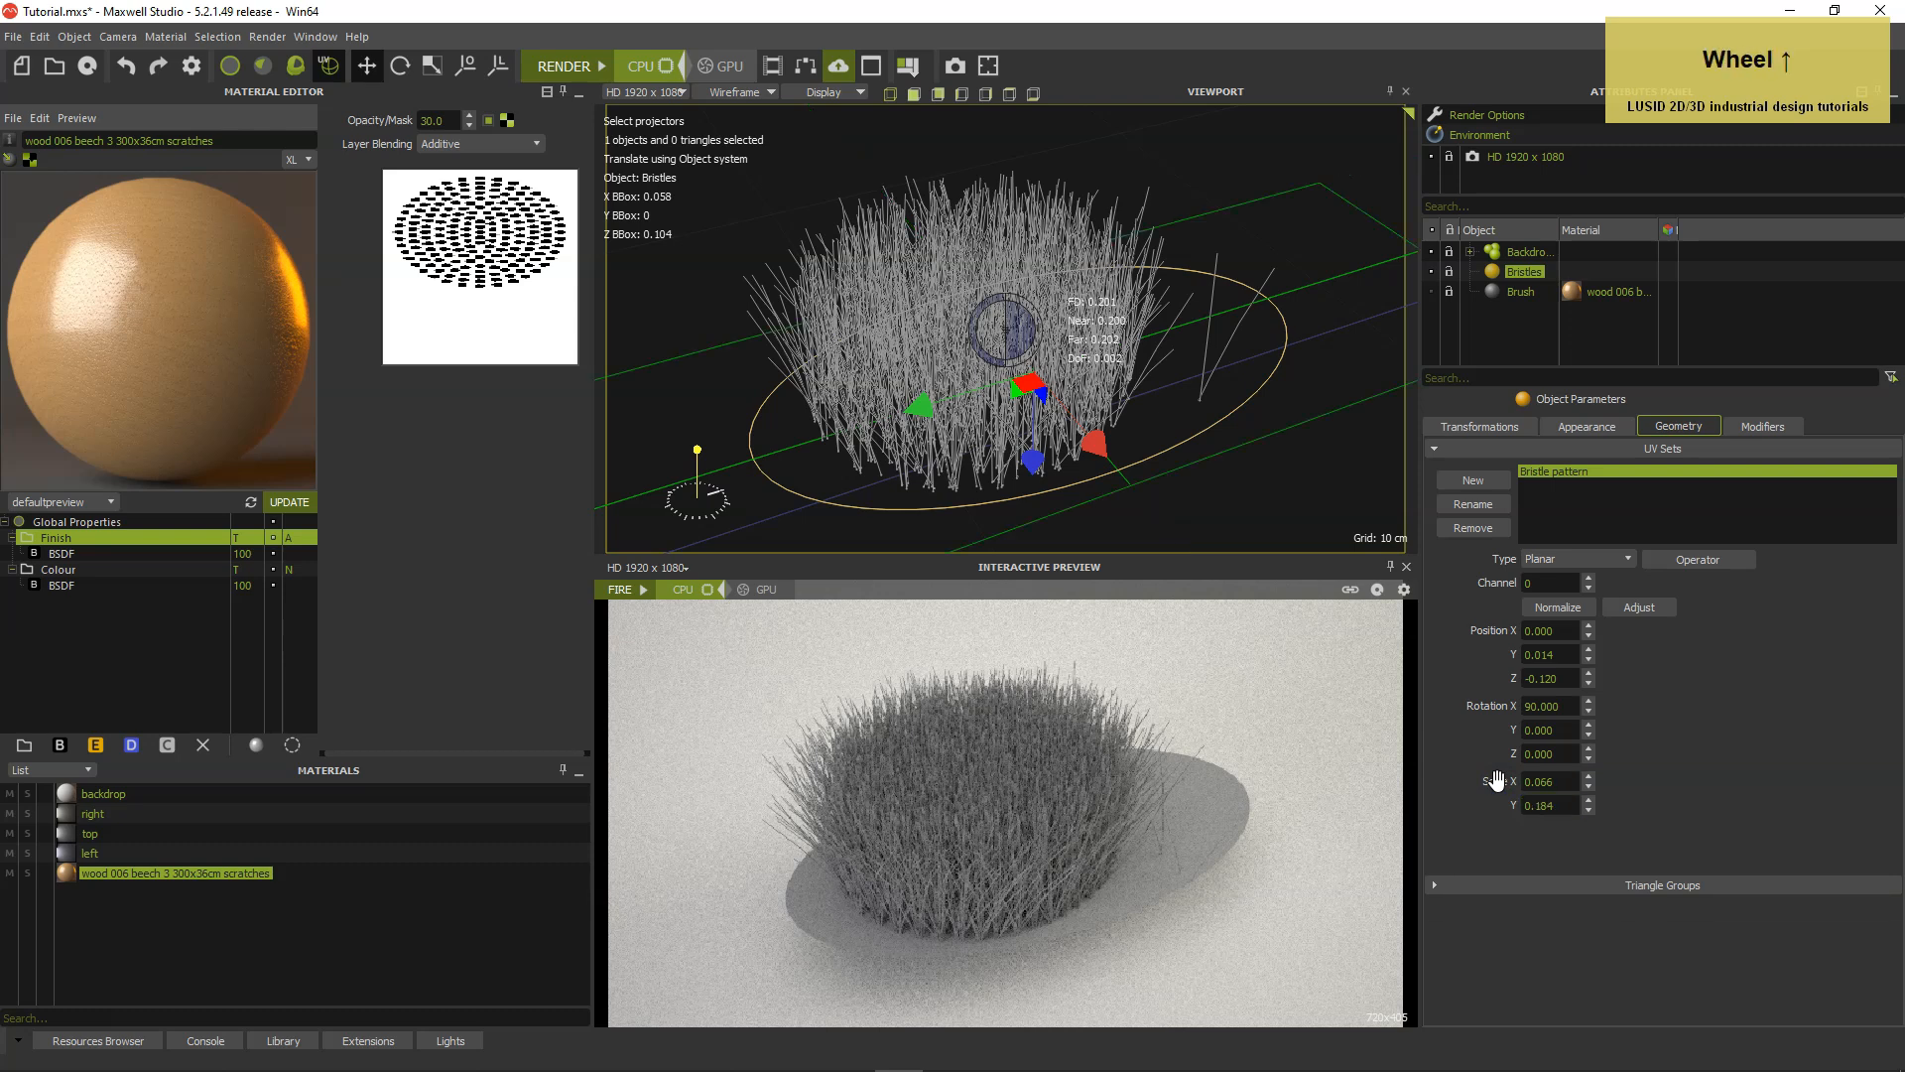
Set the Bristle pattern projector's Z position to -0.153.
left_click(1563, 680)
type("53")
key("Return")
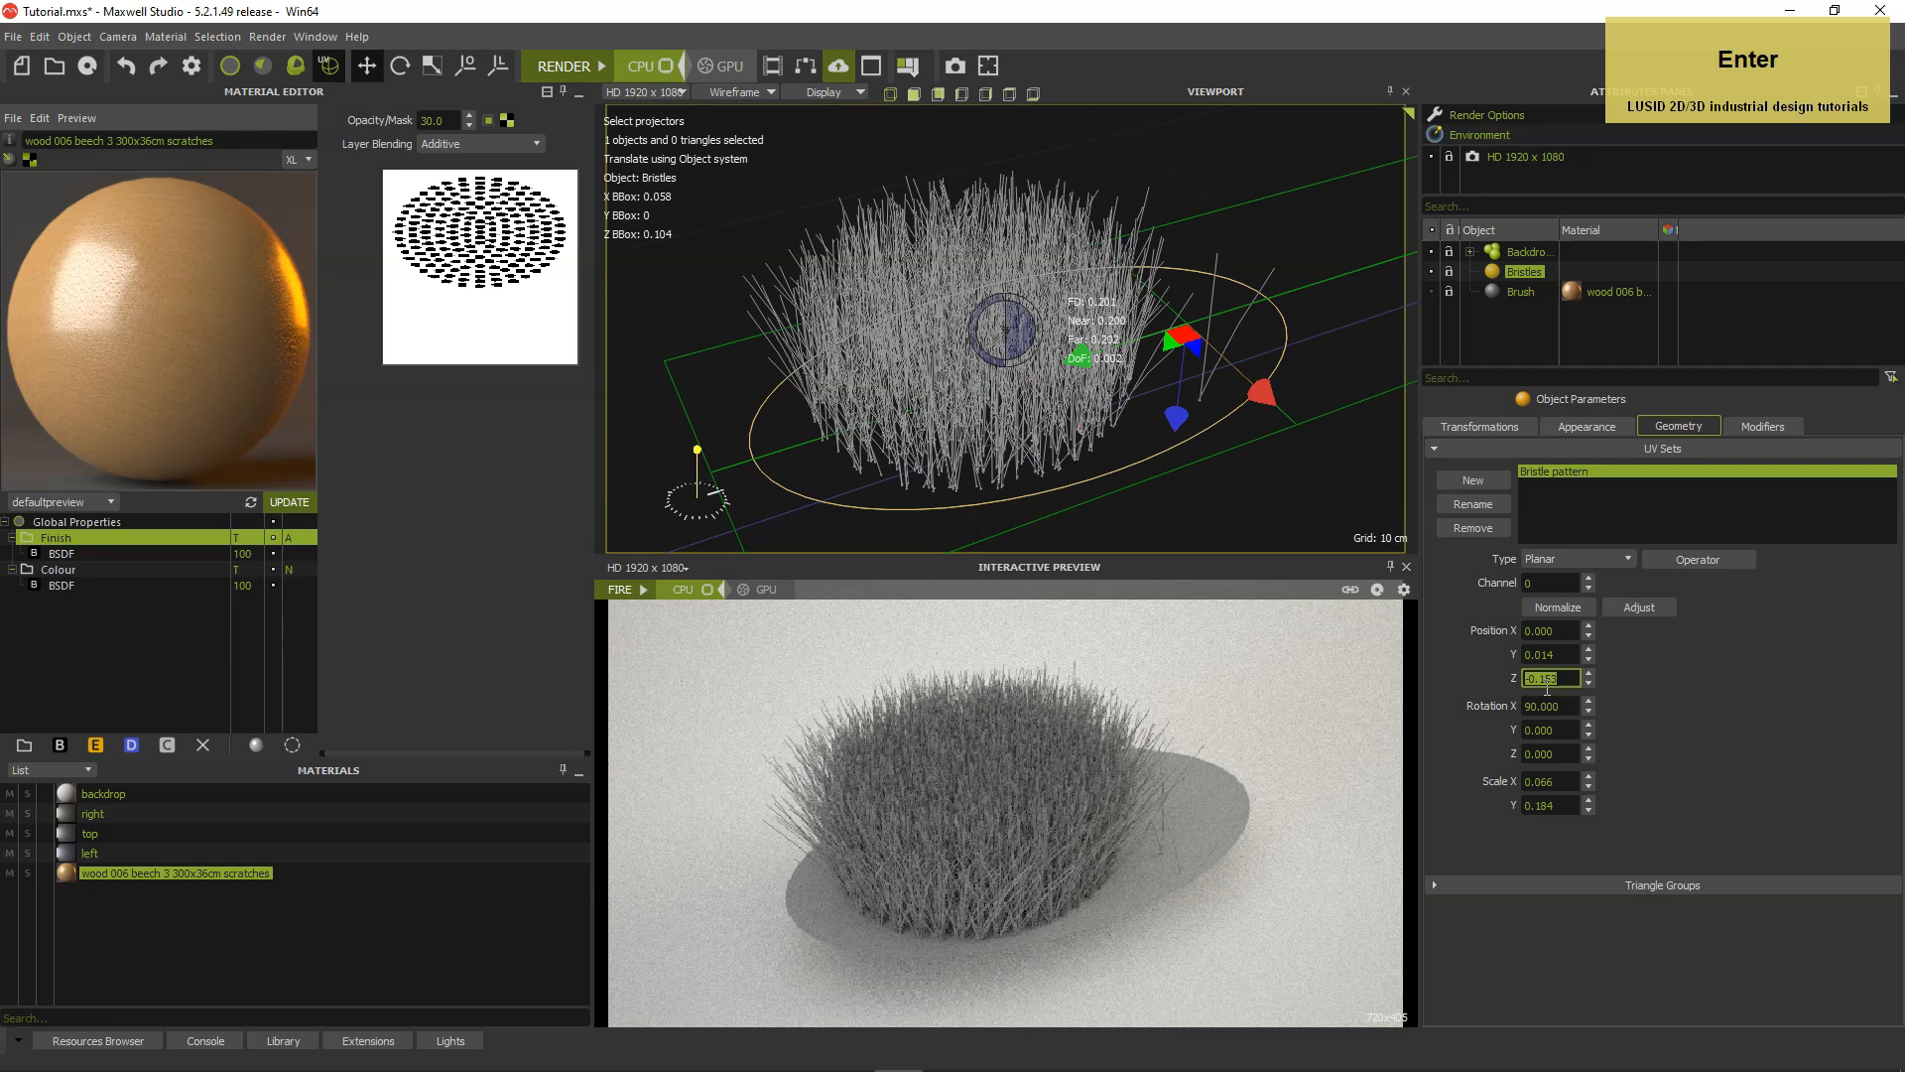
left_click(1653, 708)
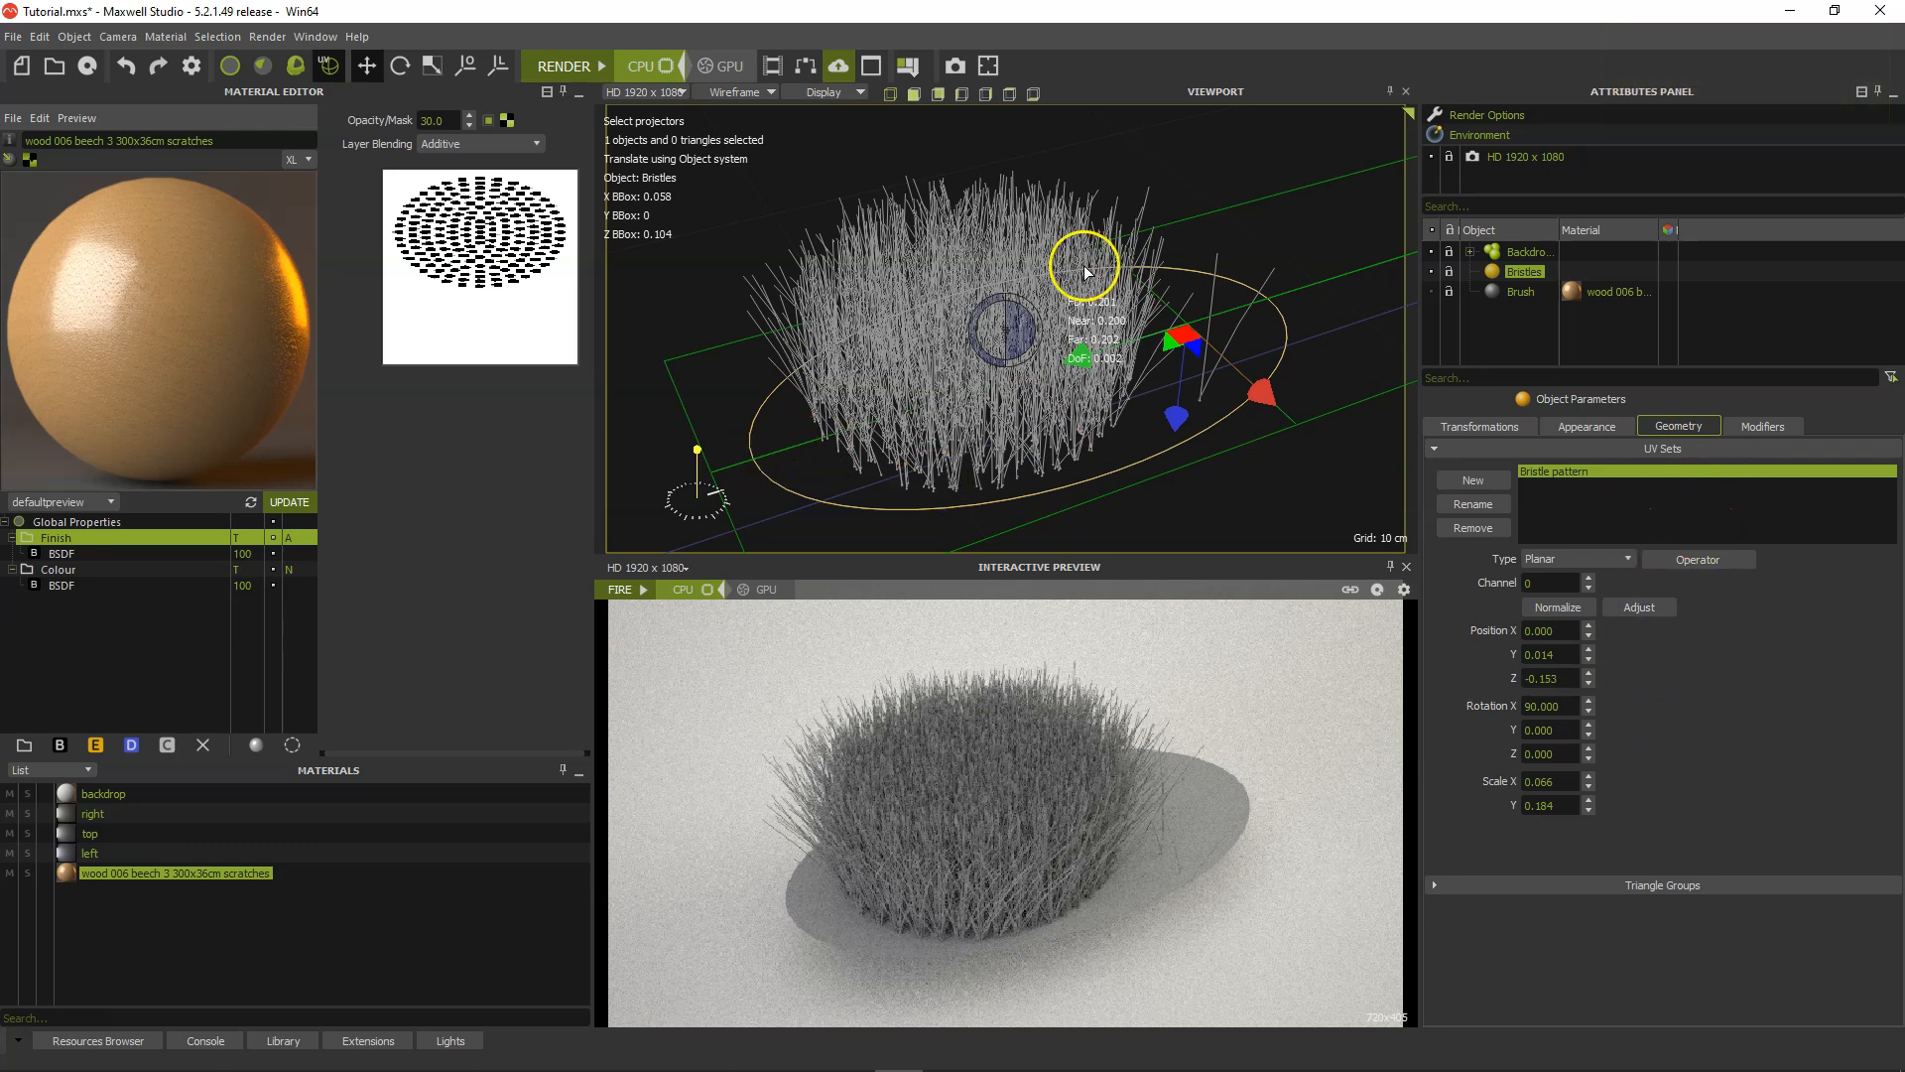
Refresh the MaxwellGrass by raising its Random Seed and returning it to 0, and start the interactive preview to inspect the bristles.
left_click(1764, 426)
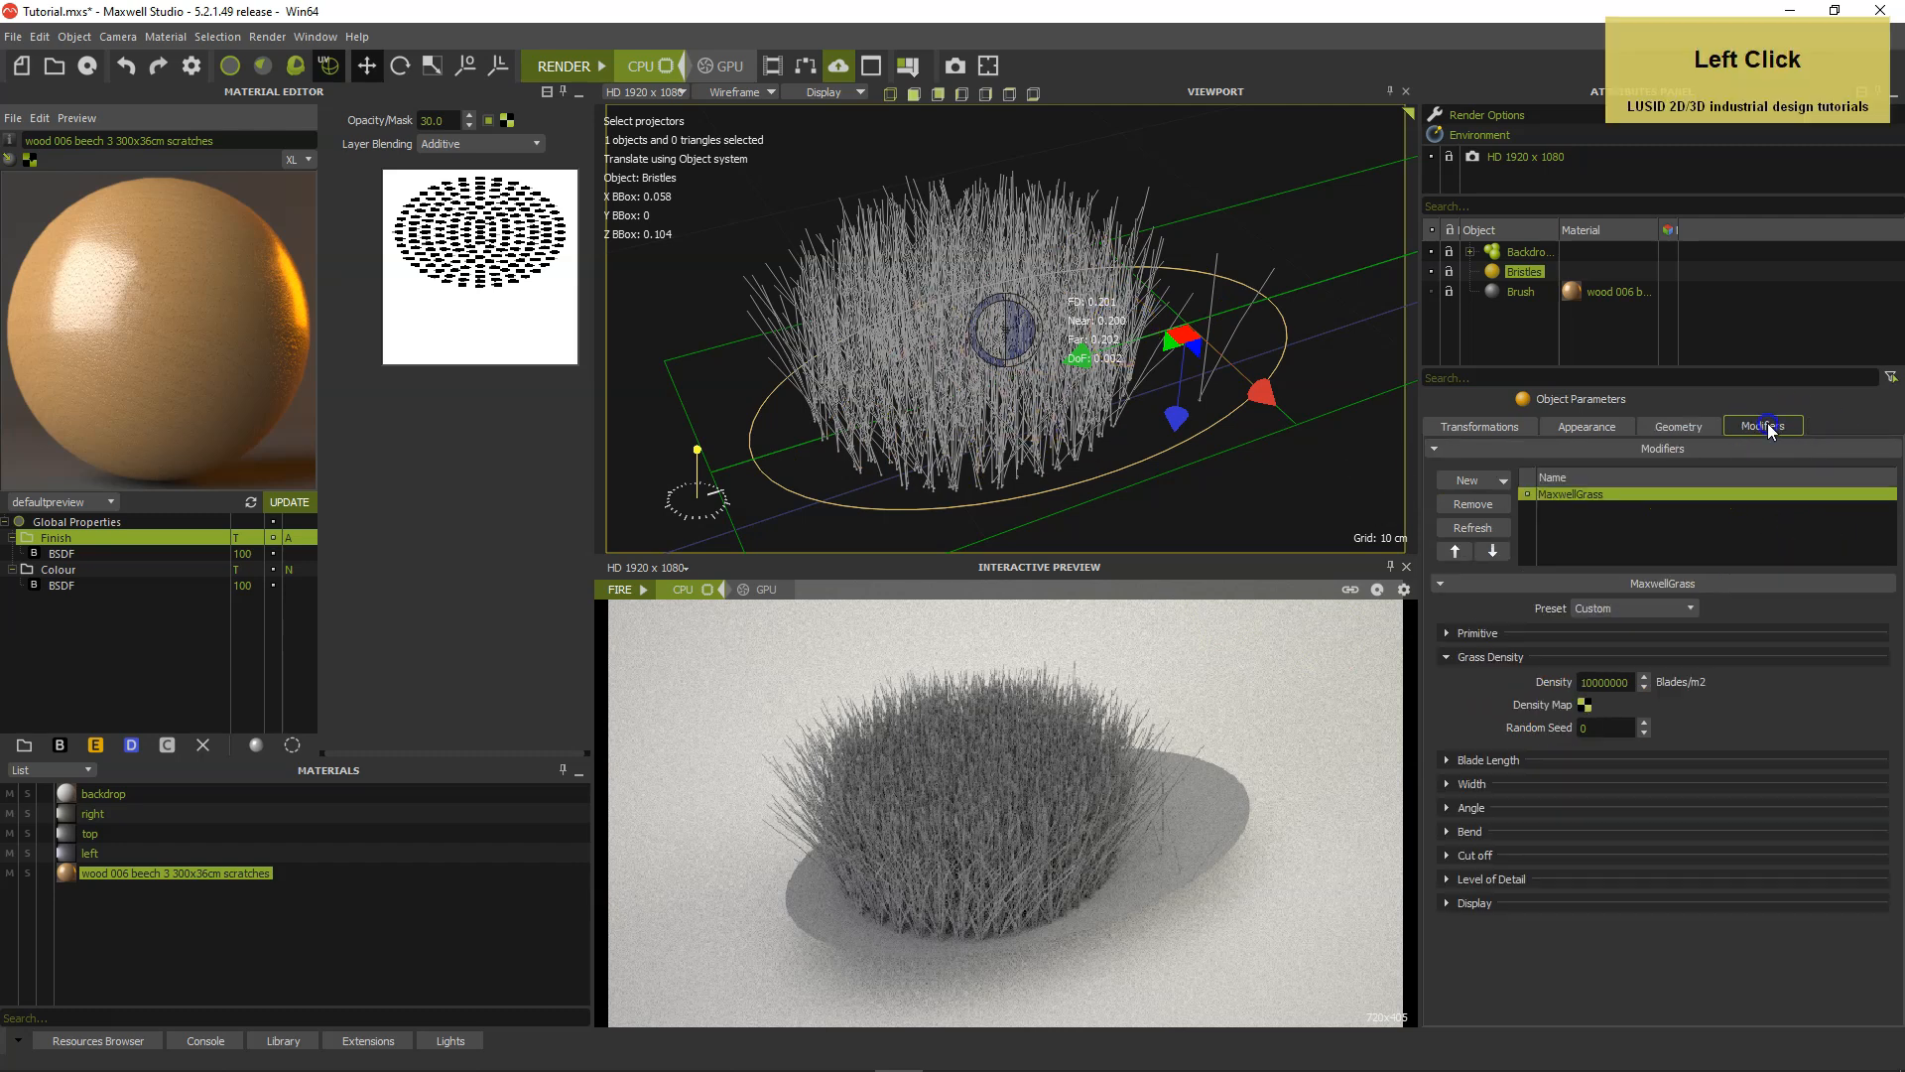
left_click(1646, 722)
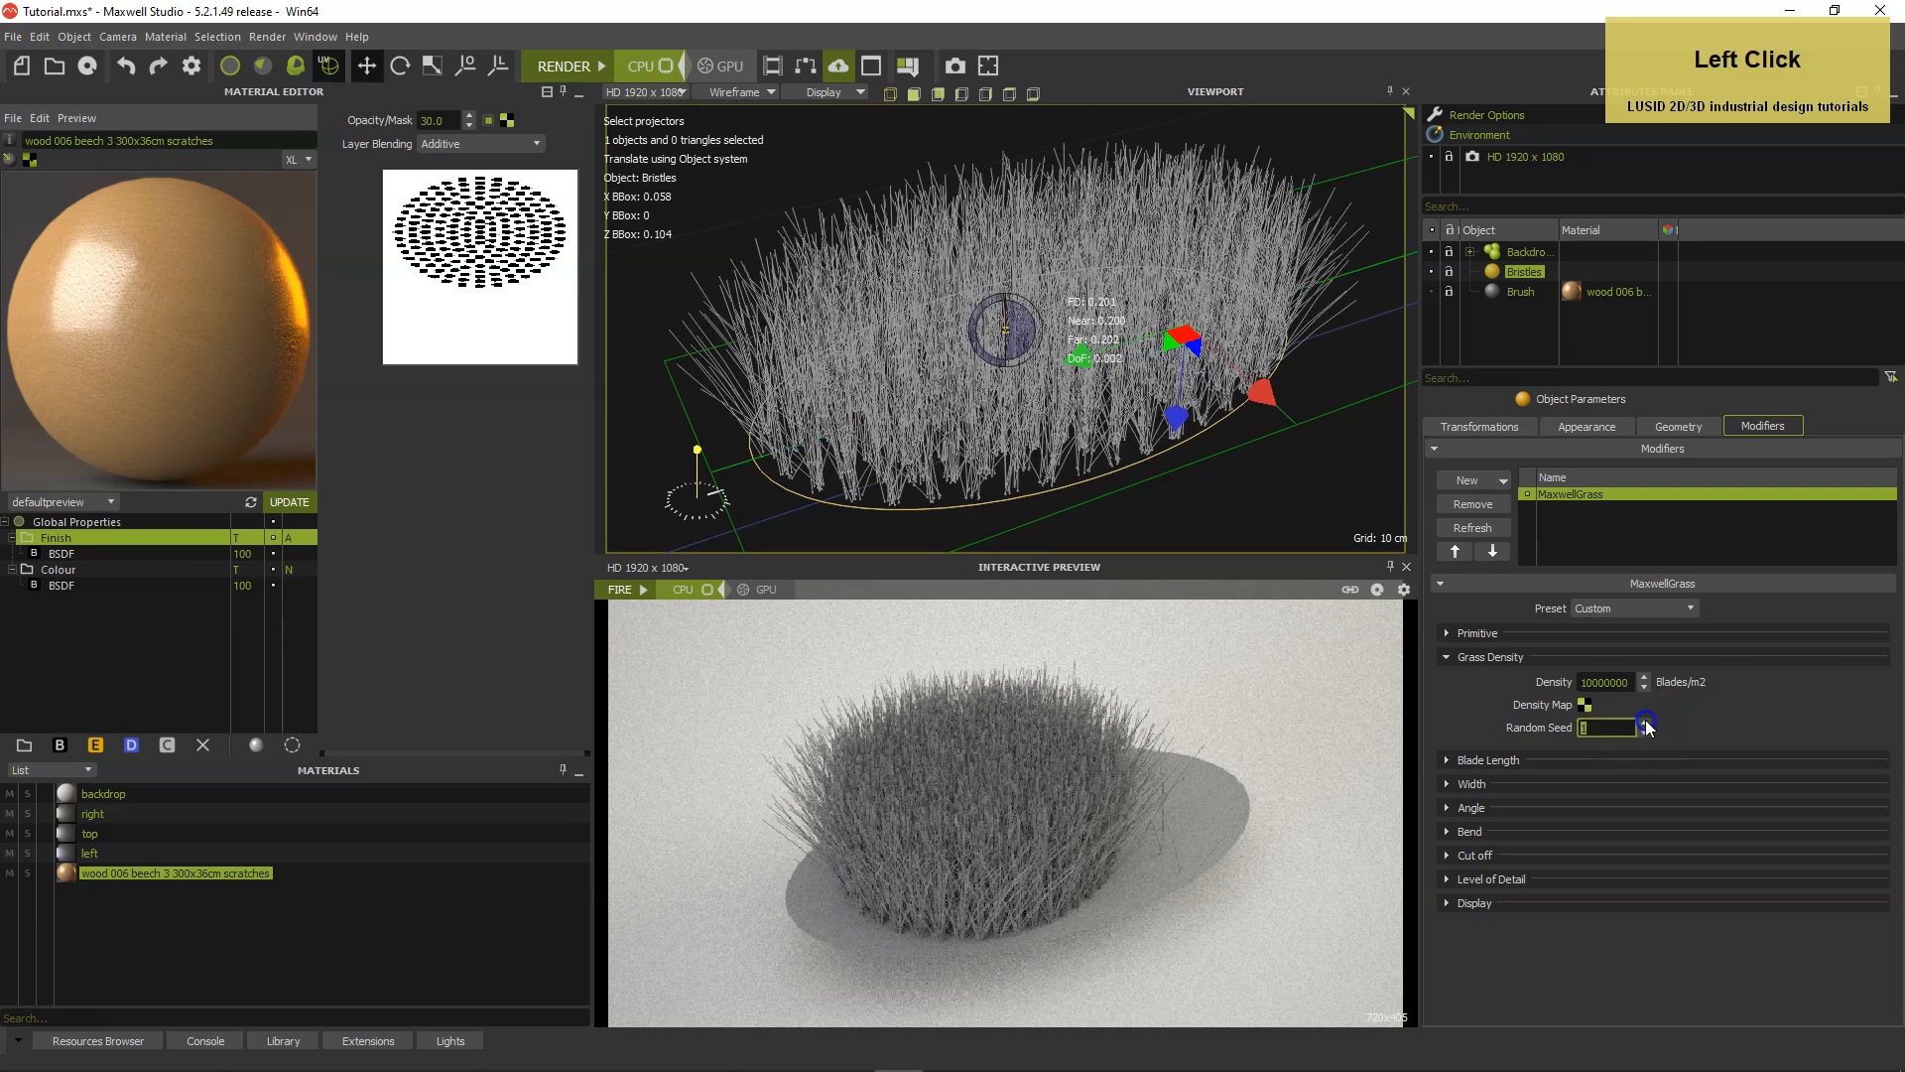
left_click(1645, 733)
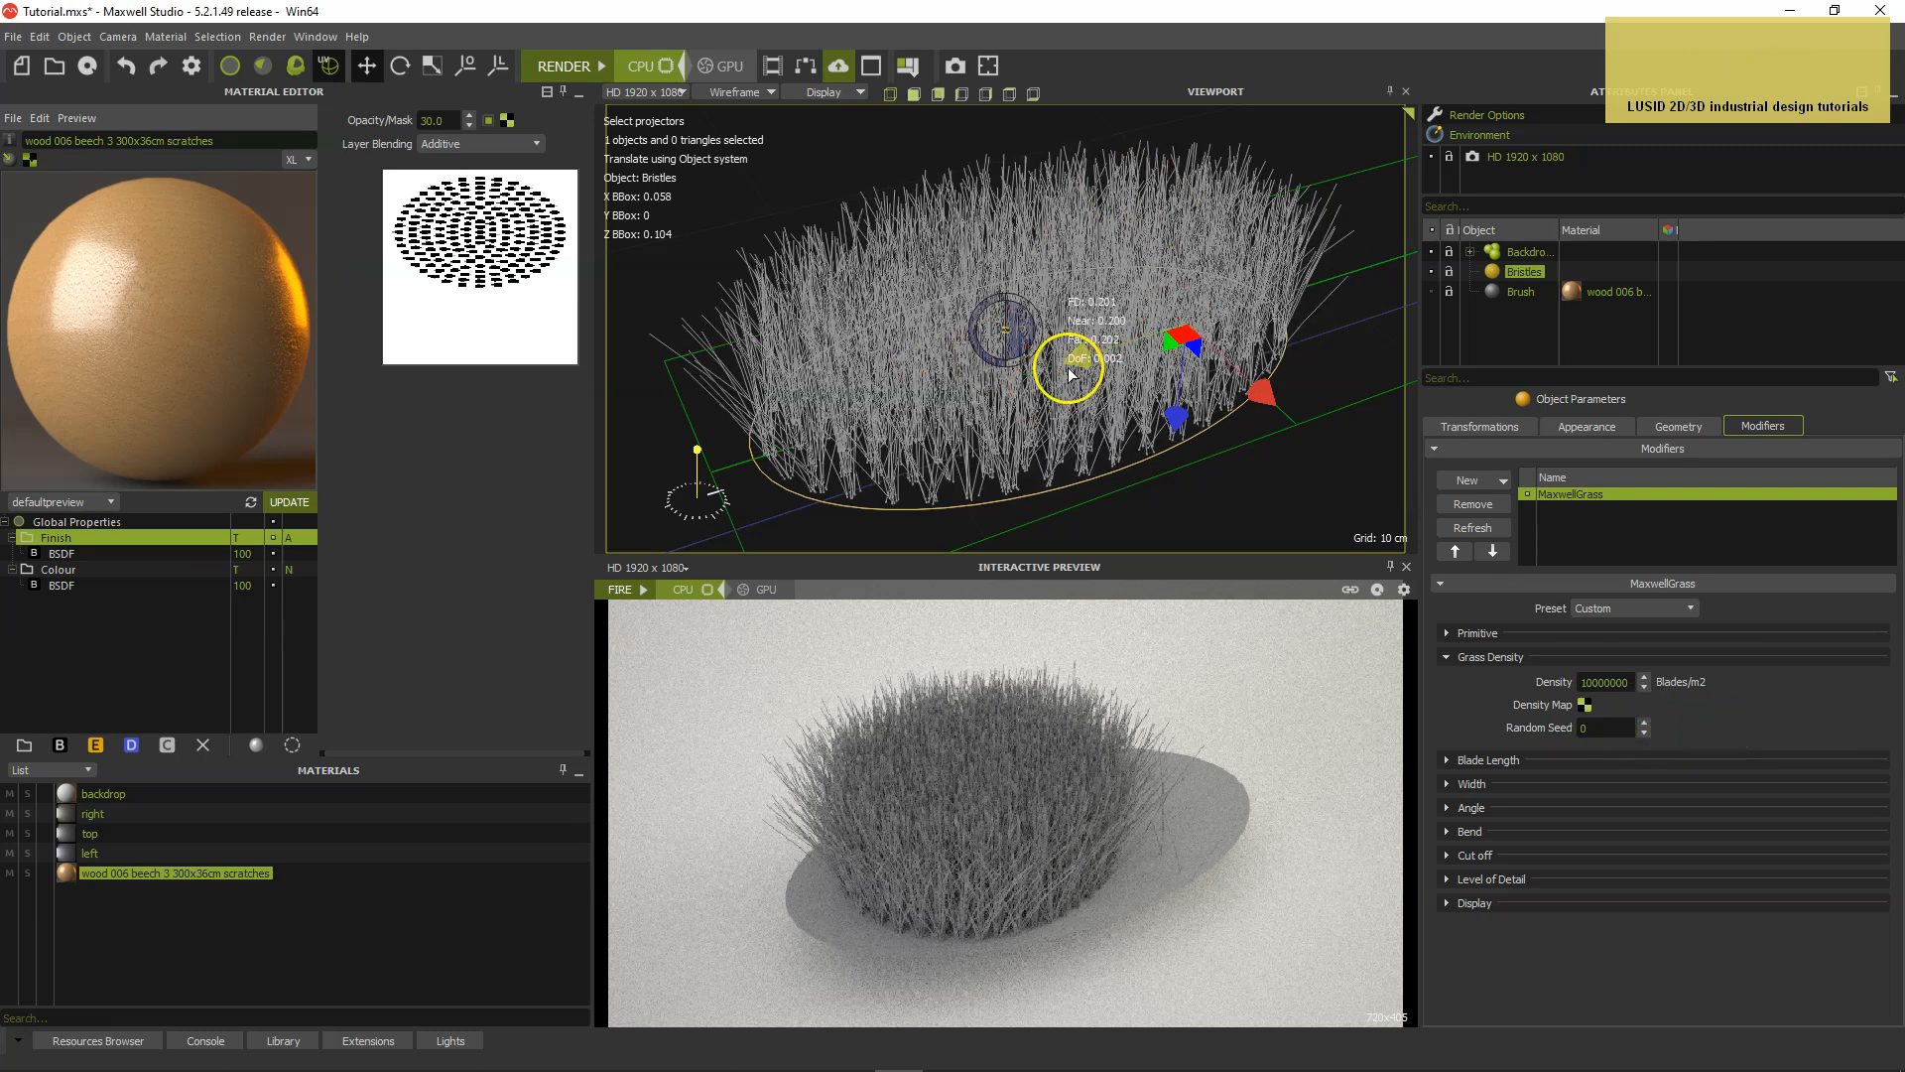
left_click(643, 594)
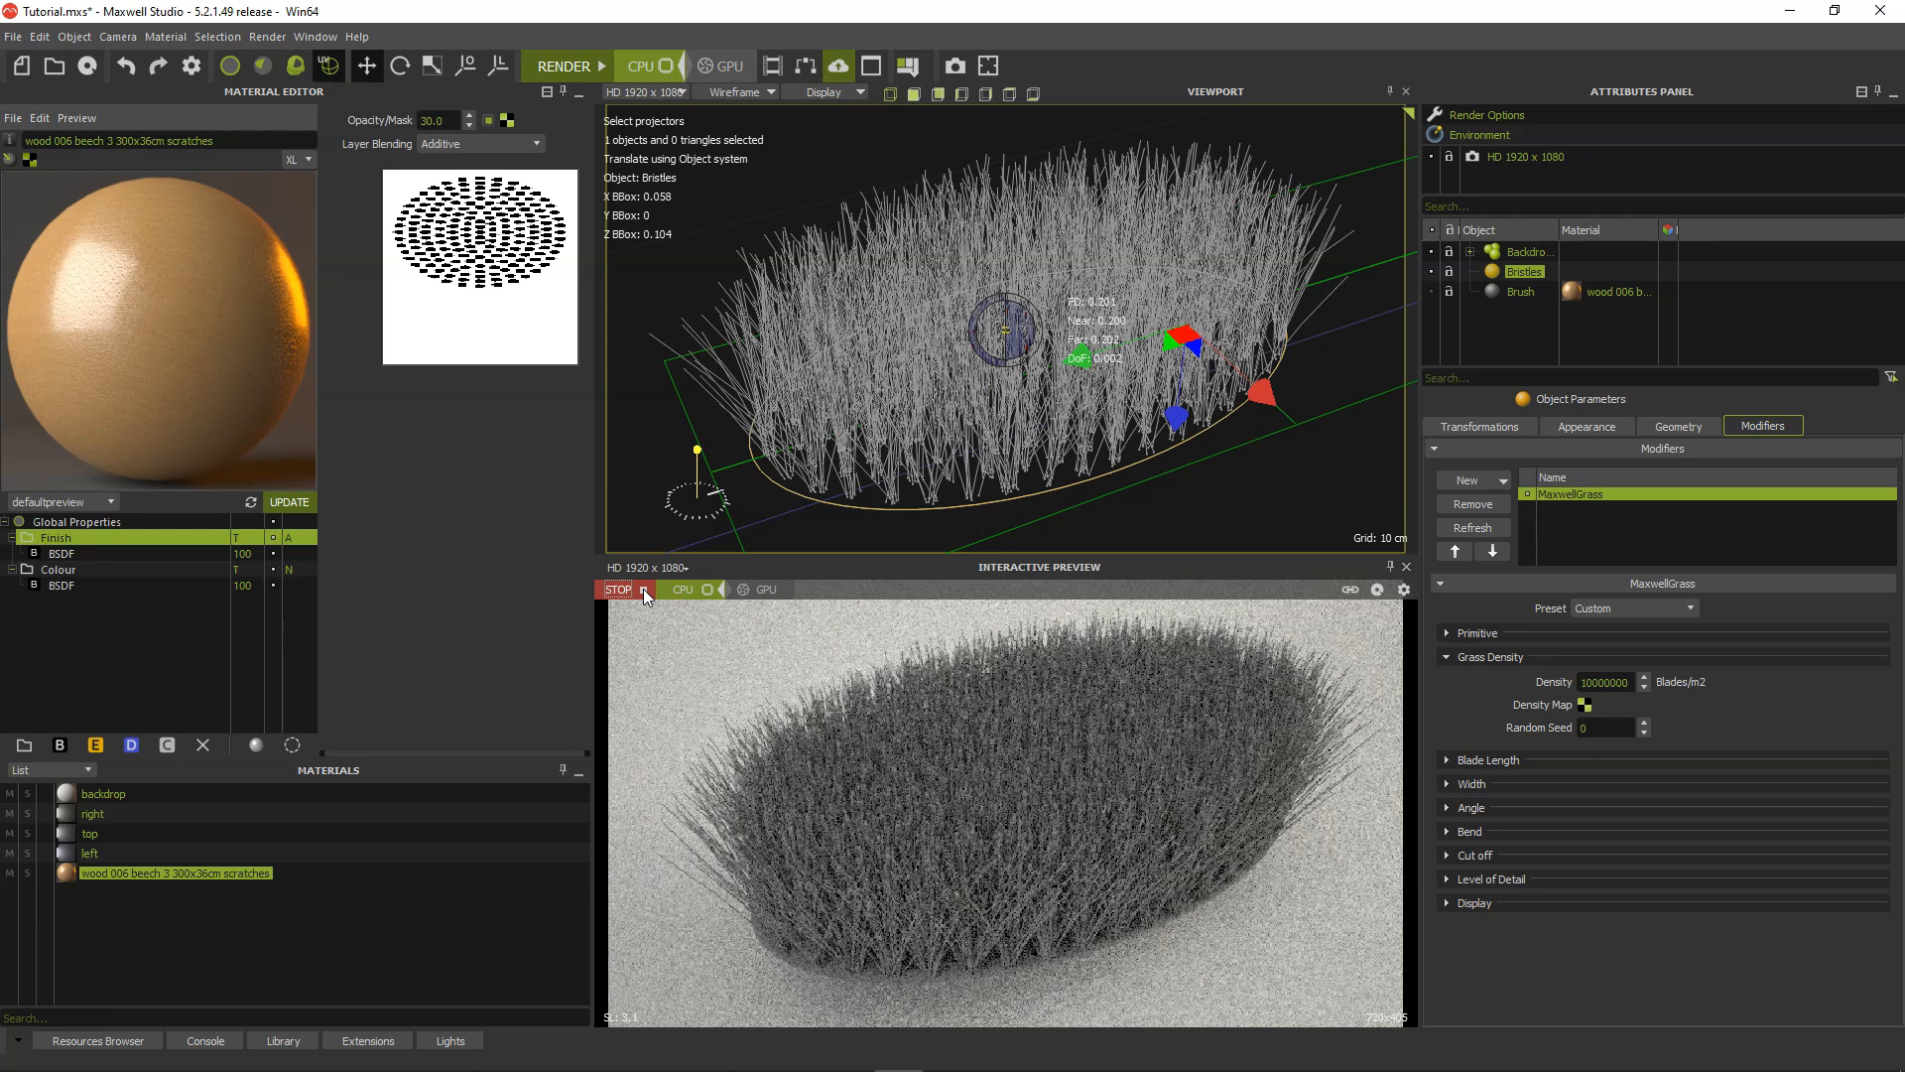
left_click_drag(897, 429, 1078, 455, "alt")
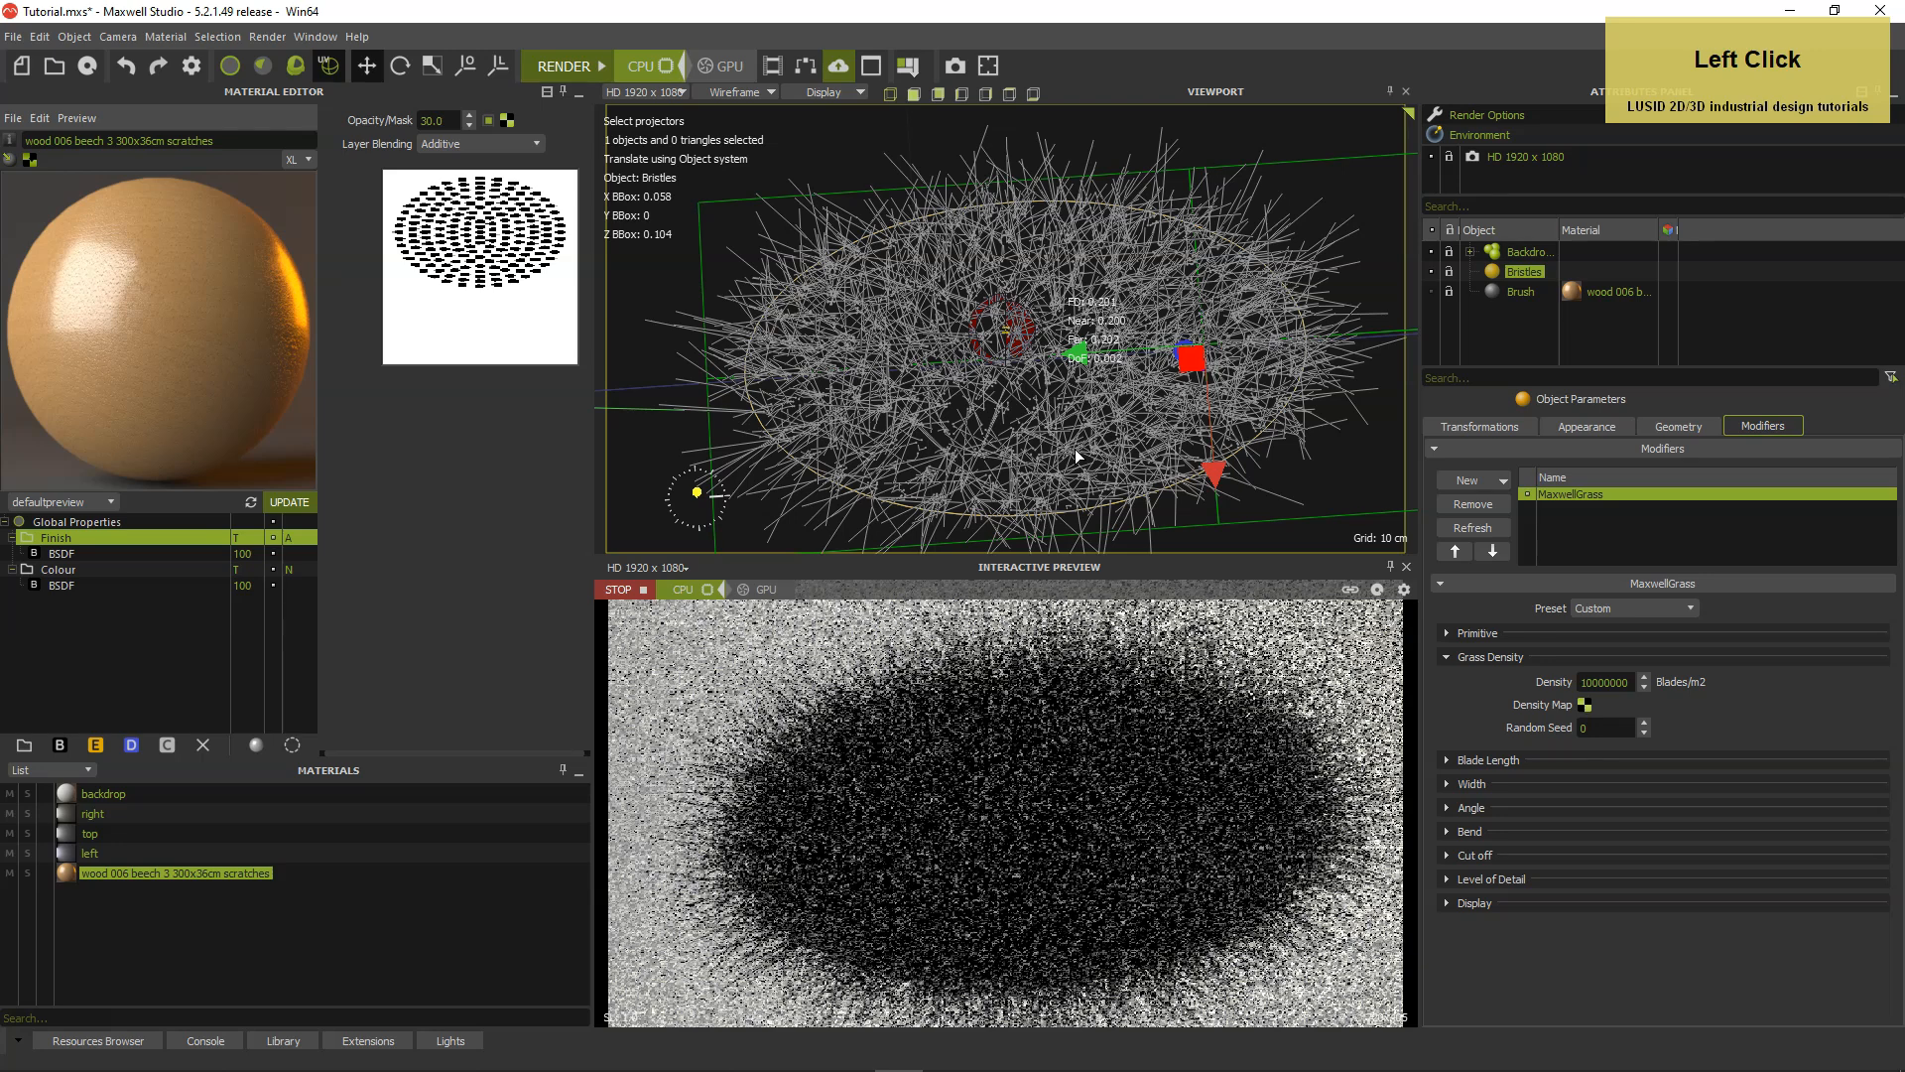
left_click_drag(1074, 449, 1115, 338, "alt")
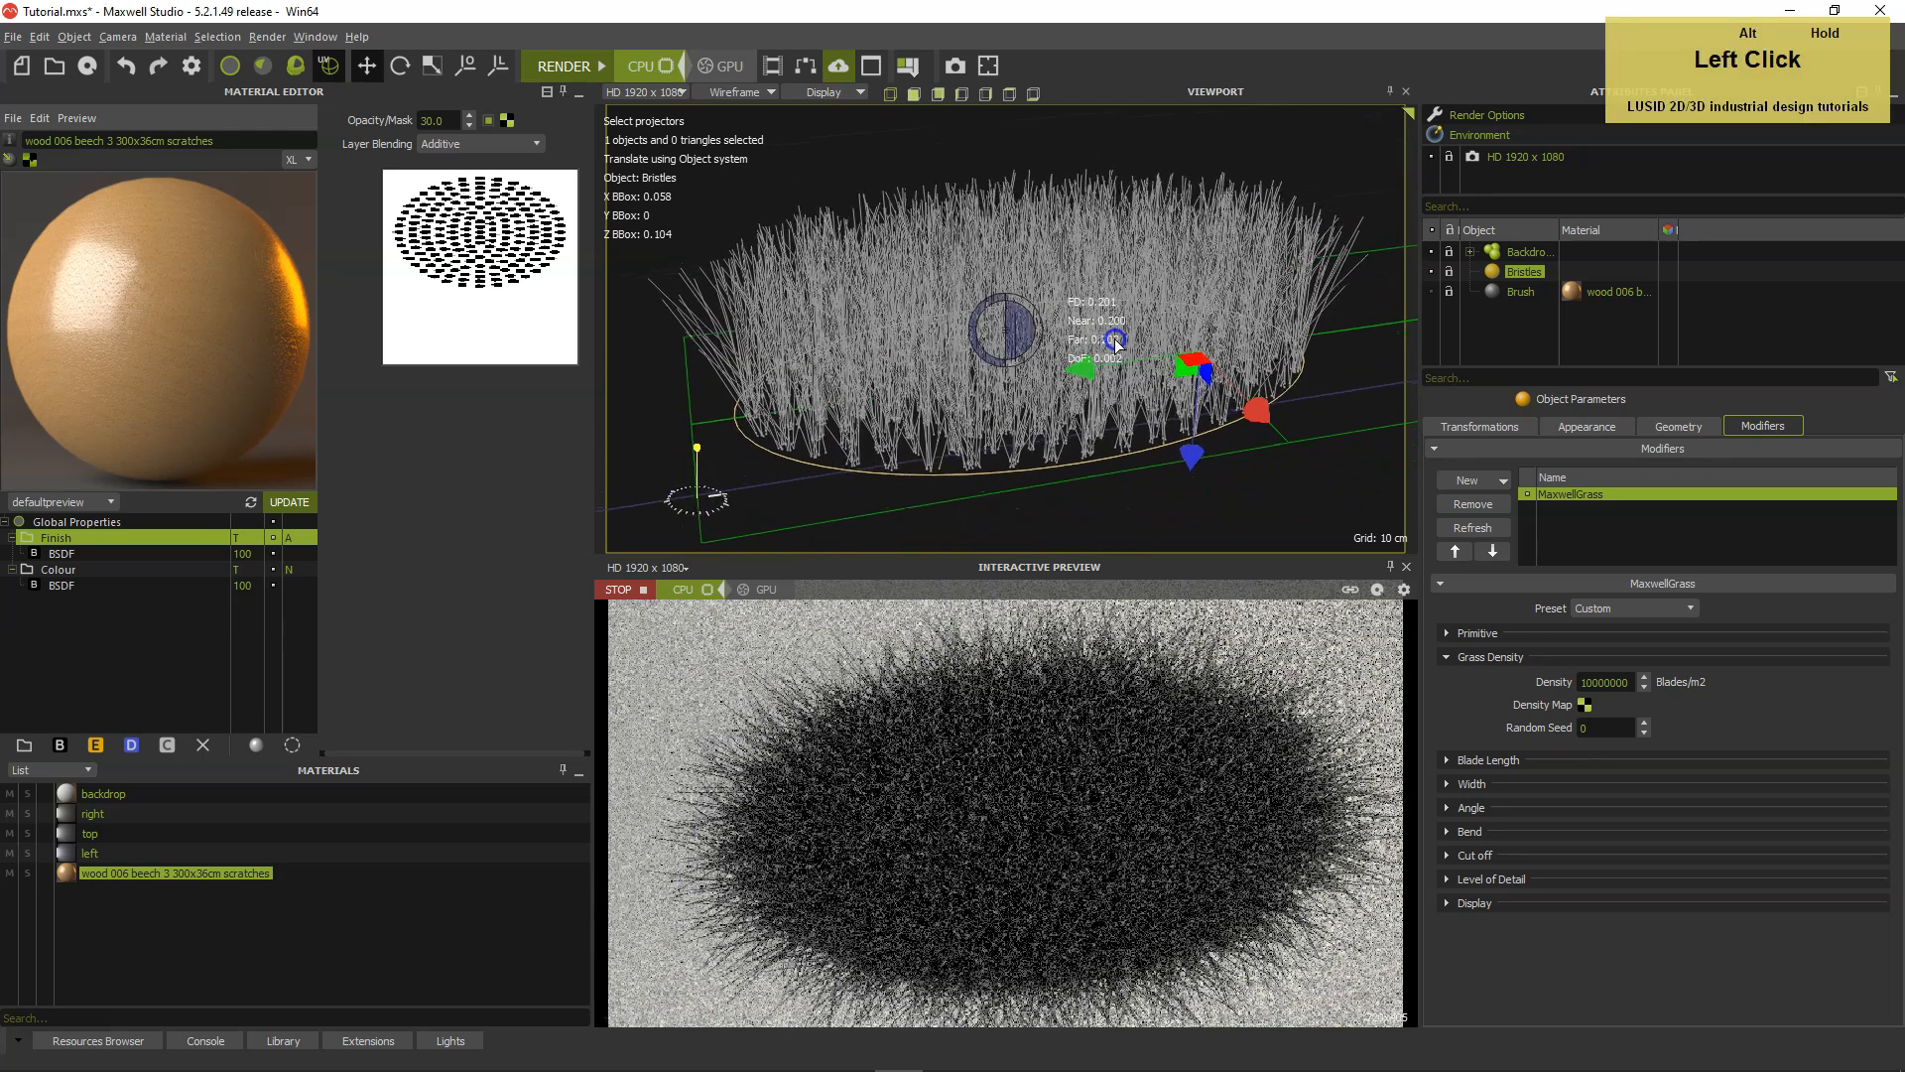
right_click_drag(1116, 337, 1095, 349, "alt")
middle_click_drag(1094, 348, 1087, 347, "alt")
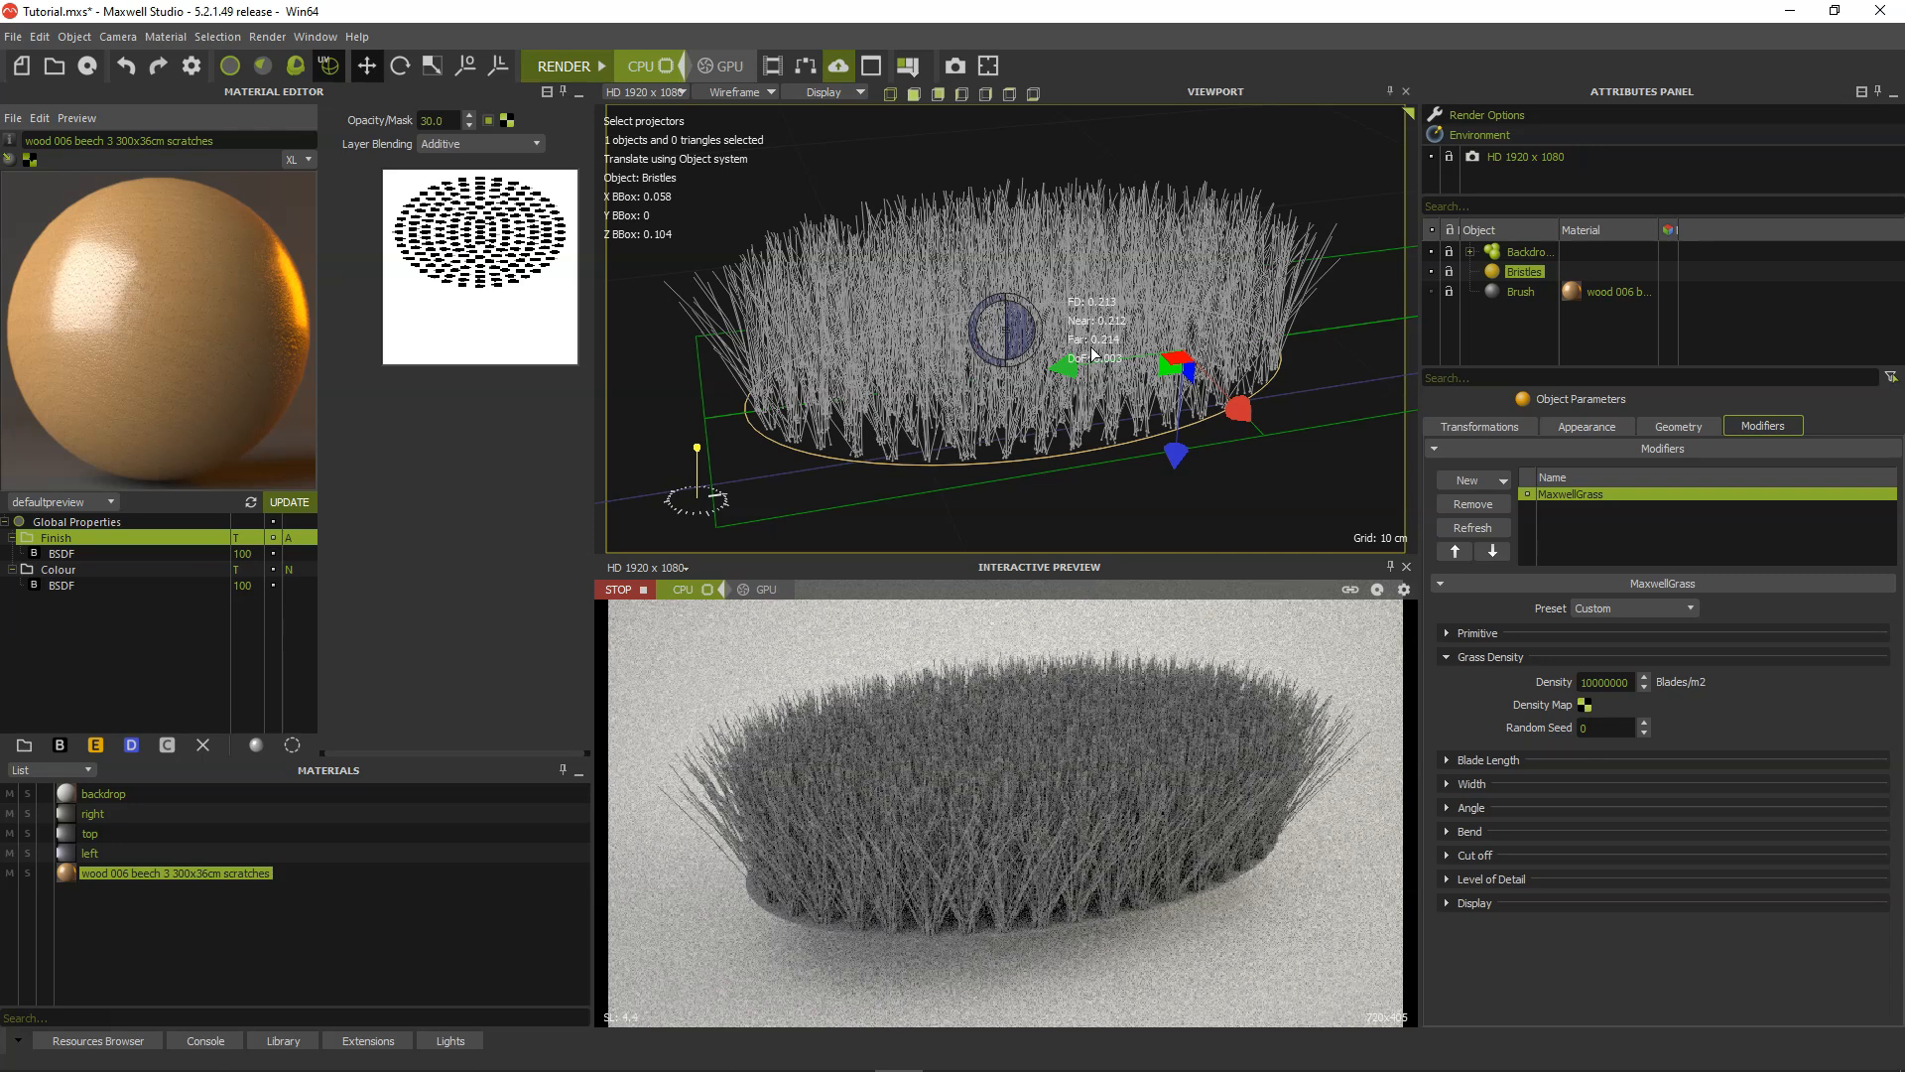
middle_click(1093, 354)
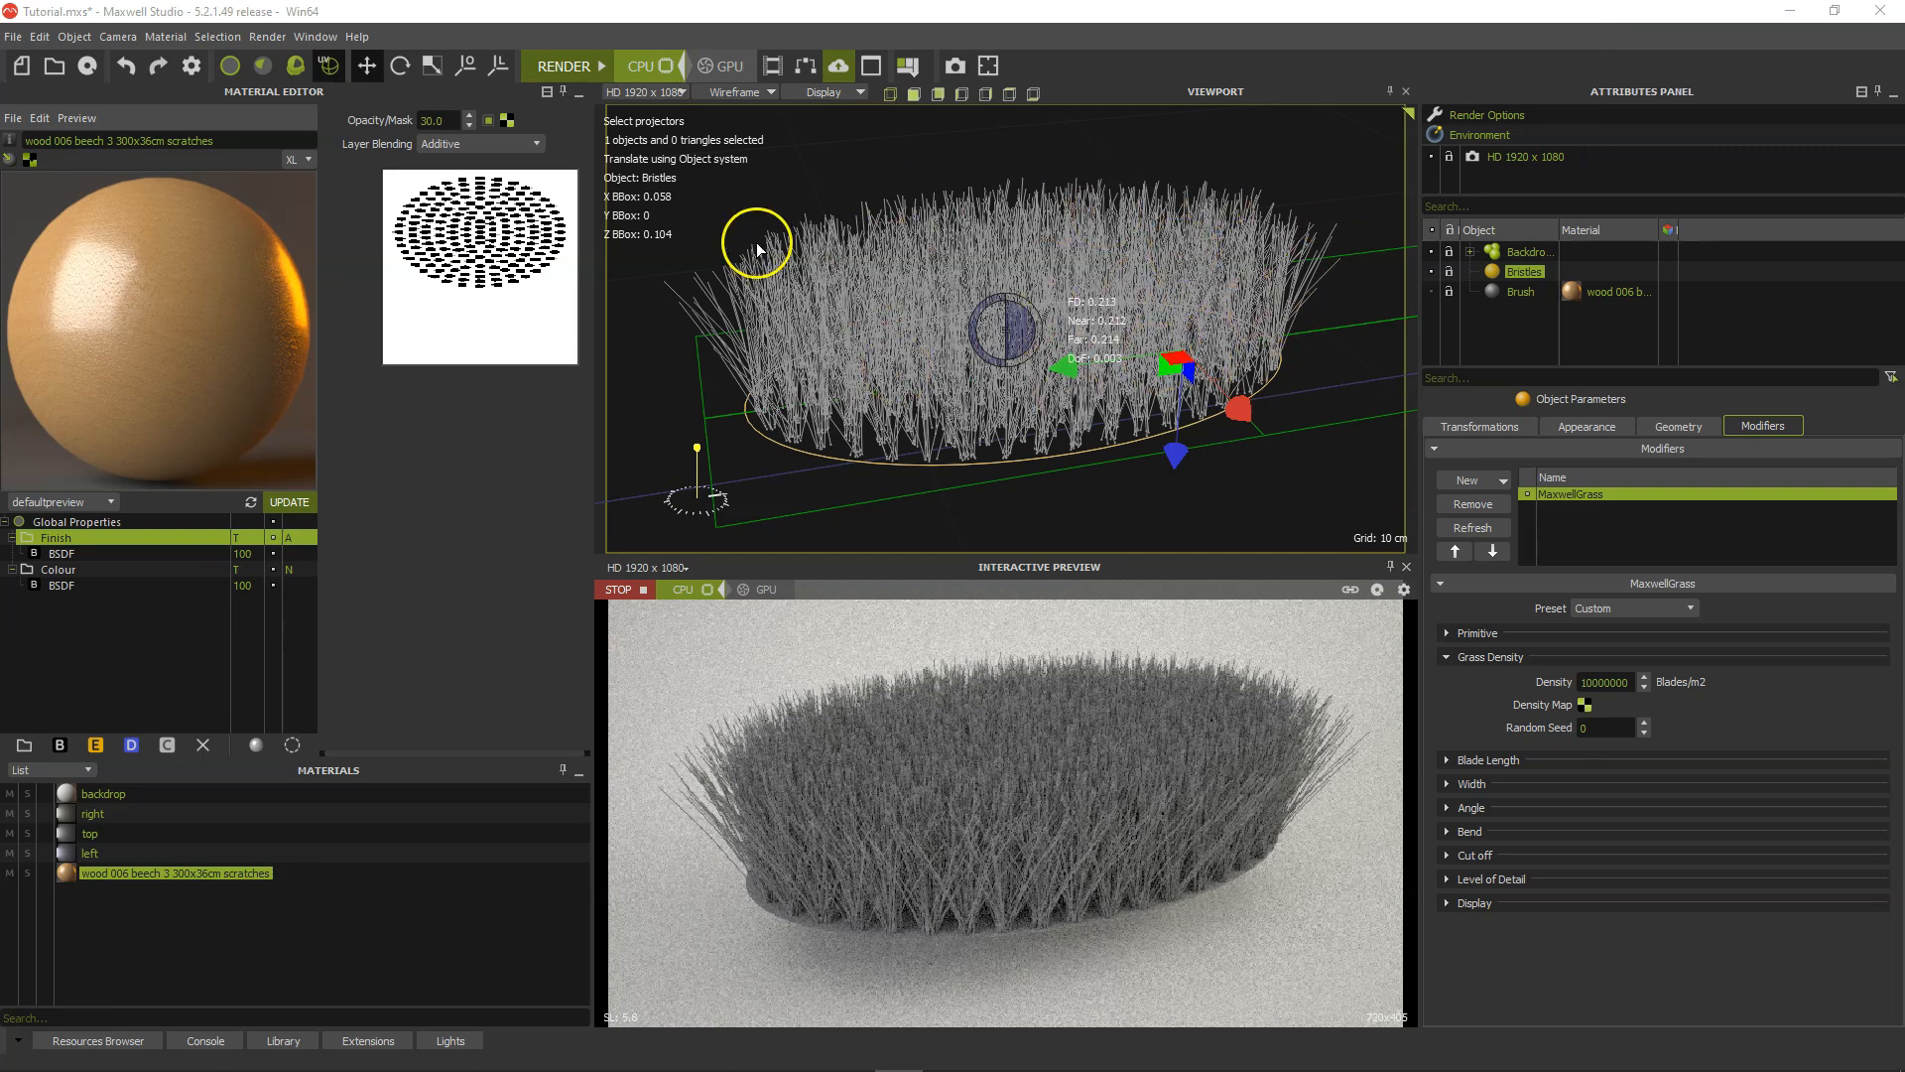
Set the MaxwellGrass Initial Angle to 0 degrees.
left_click(1446, 658)
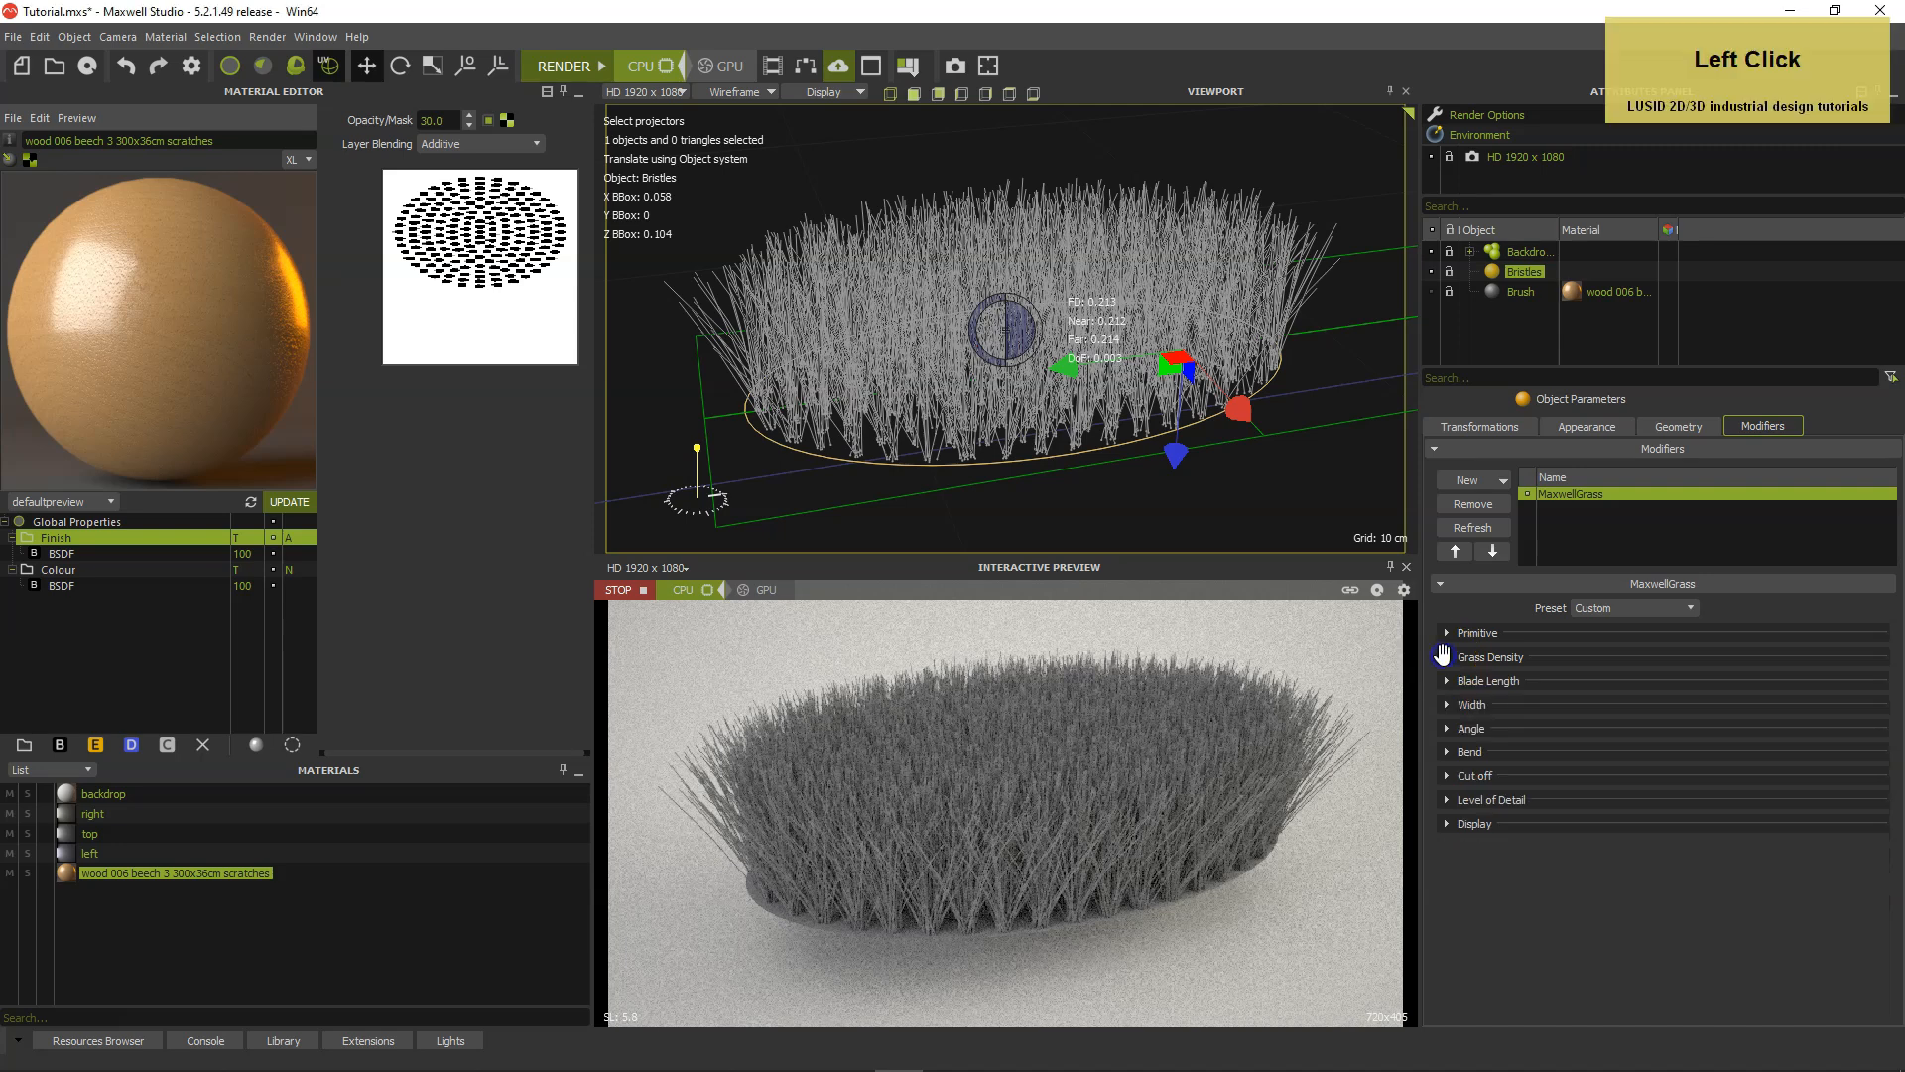
left_click(1446, 729)
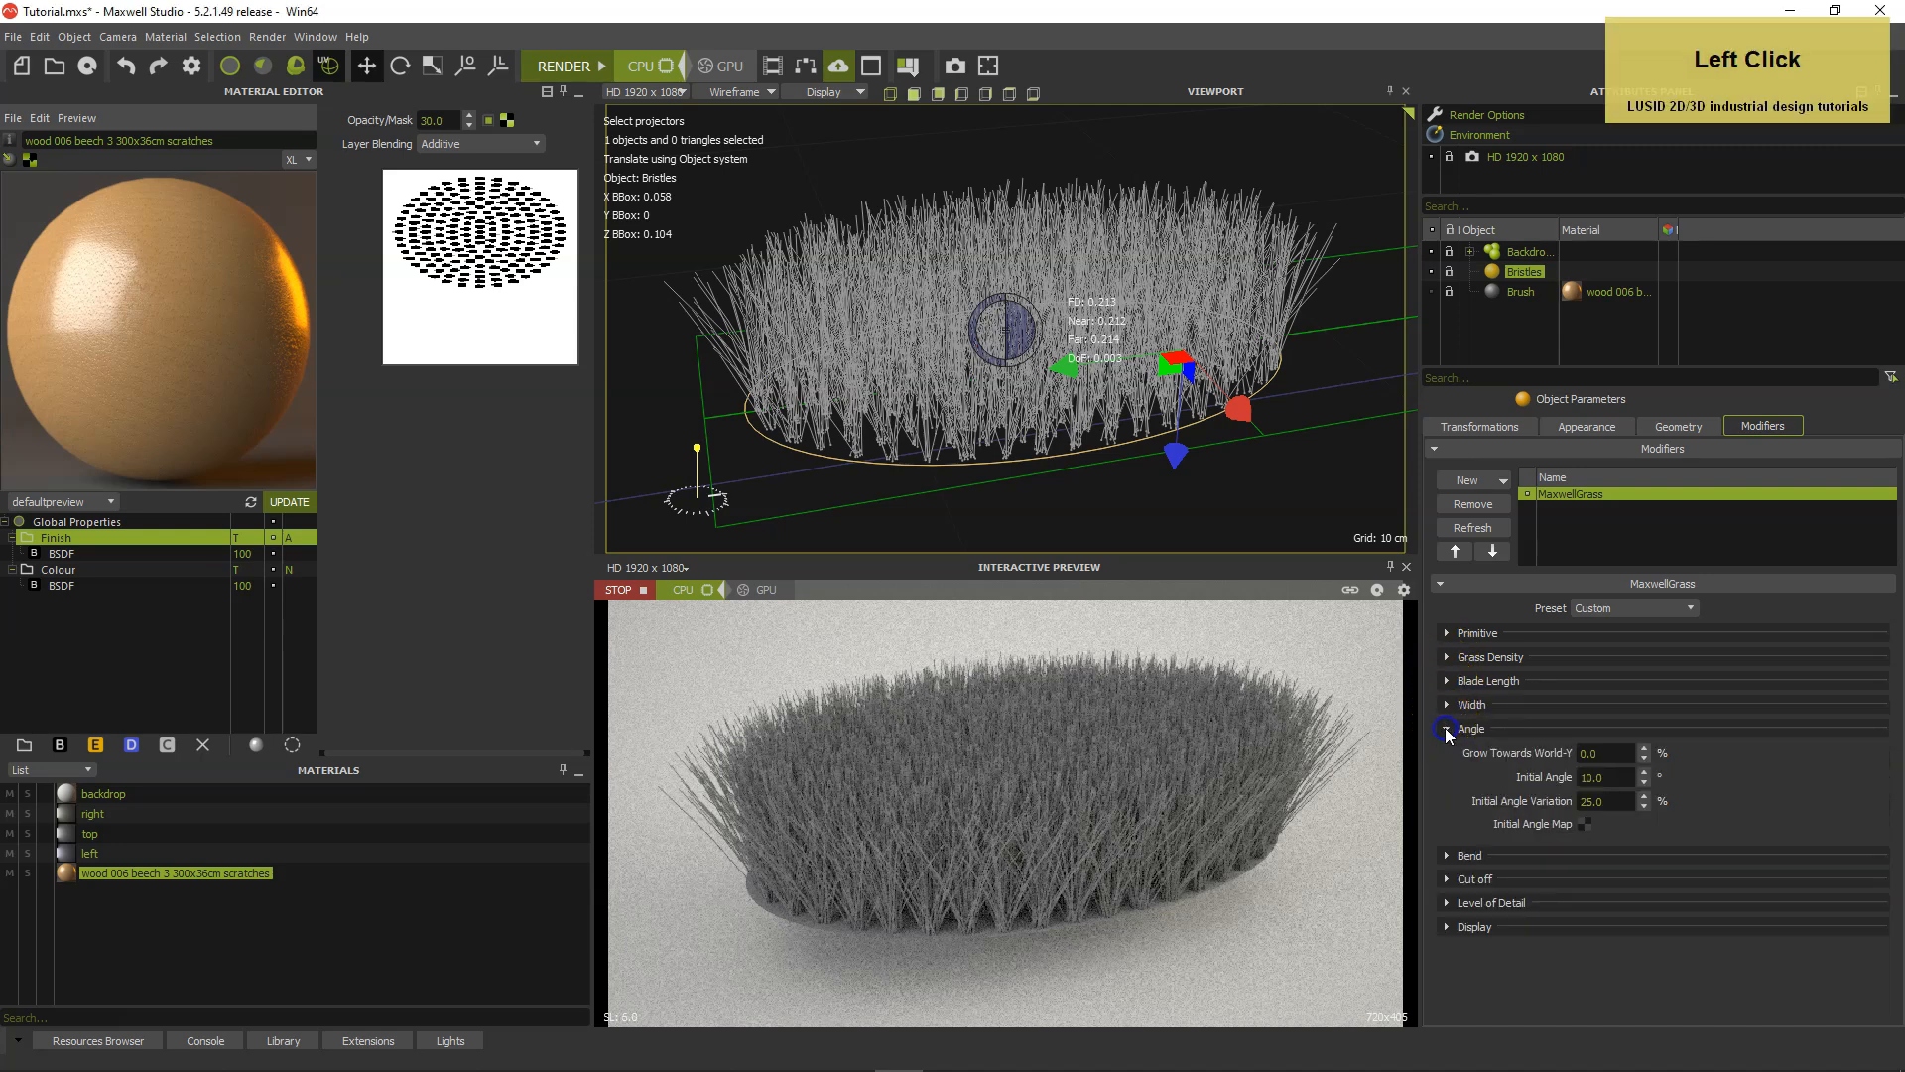
left_click(1618, 777)
type("0")
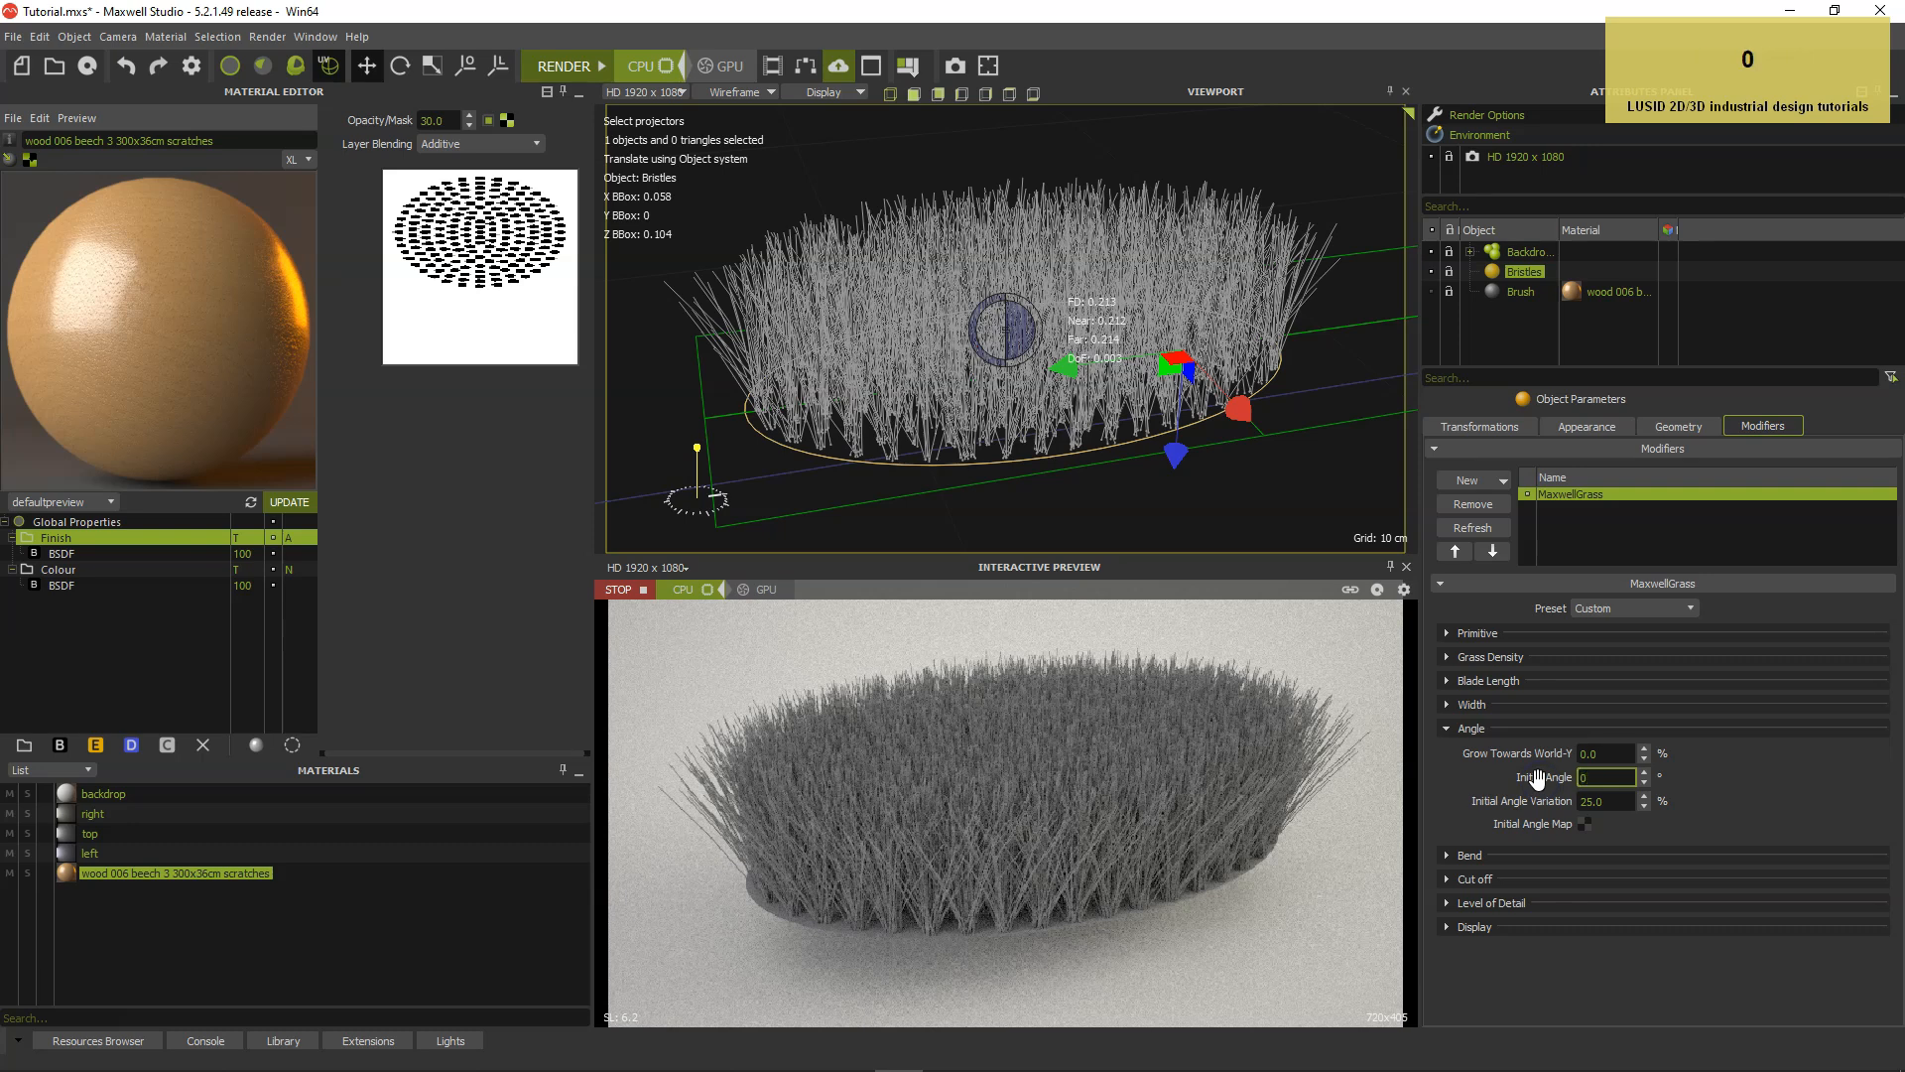
key("Return")
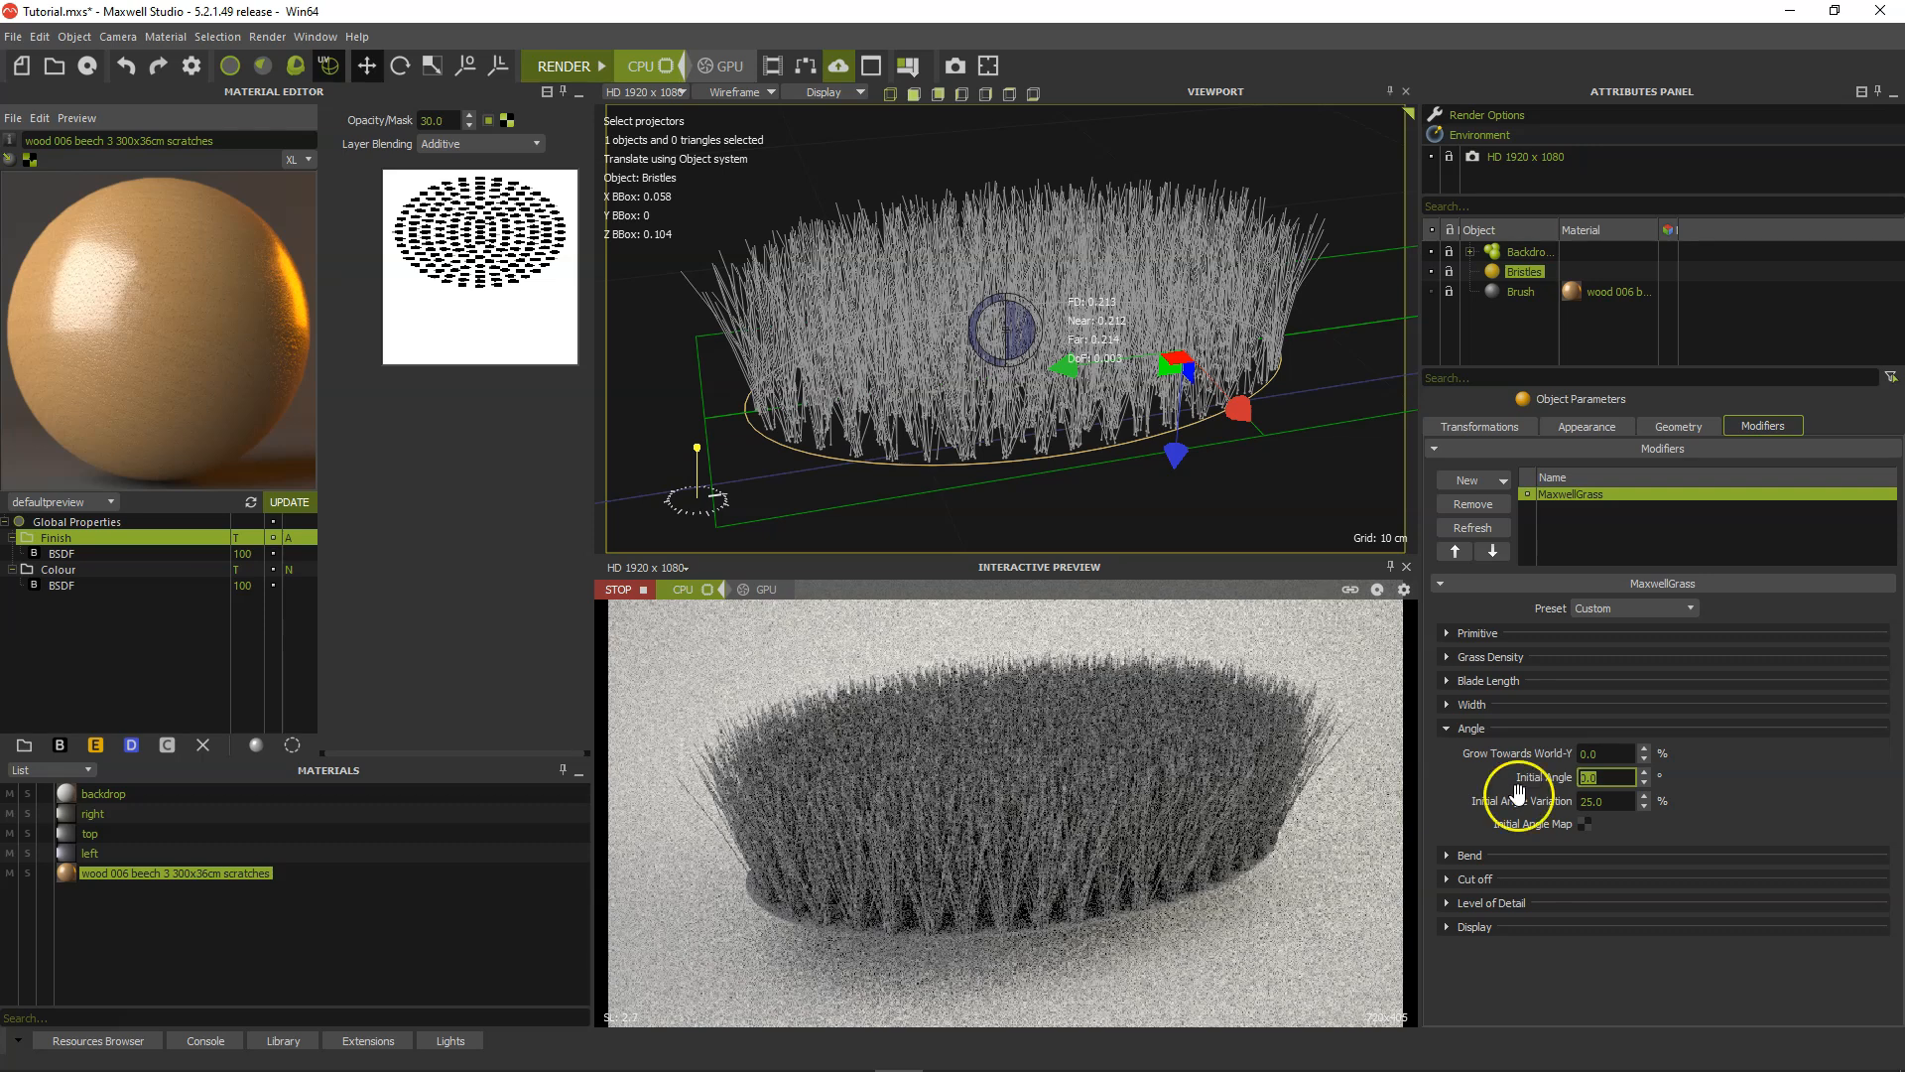
Load angle map 0 degrees.png from the KENT brush folder as the grass Initial Angle Map.
left_click(1584, 823)
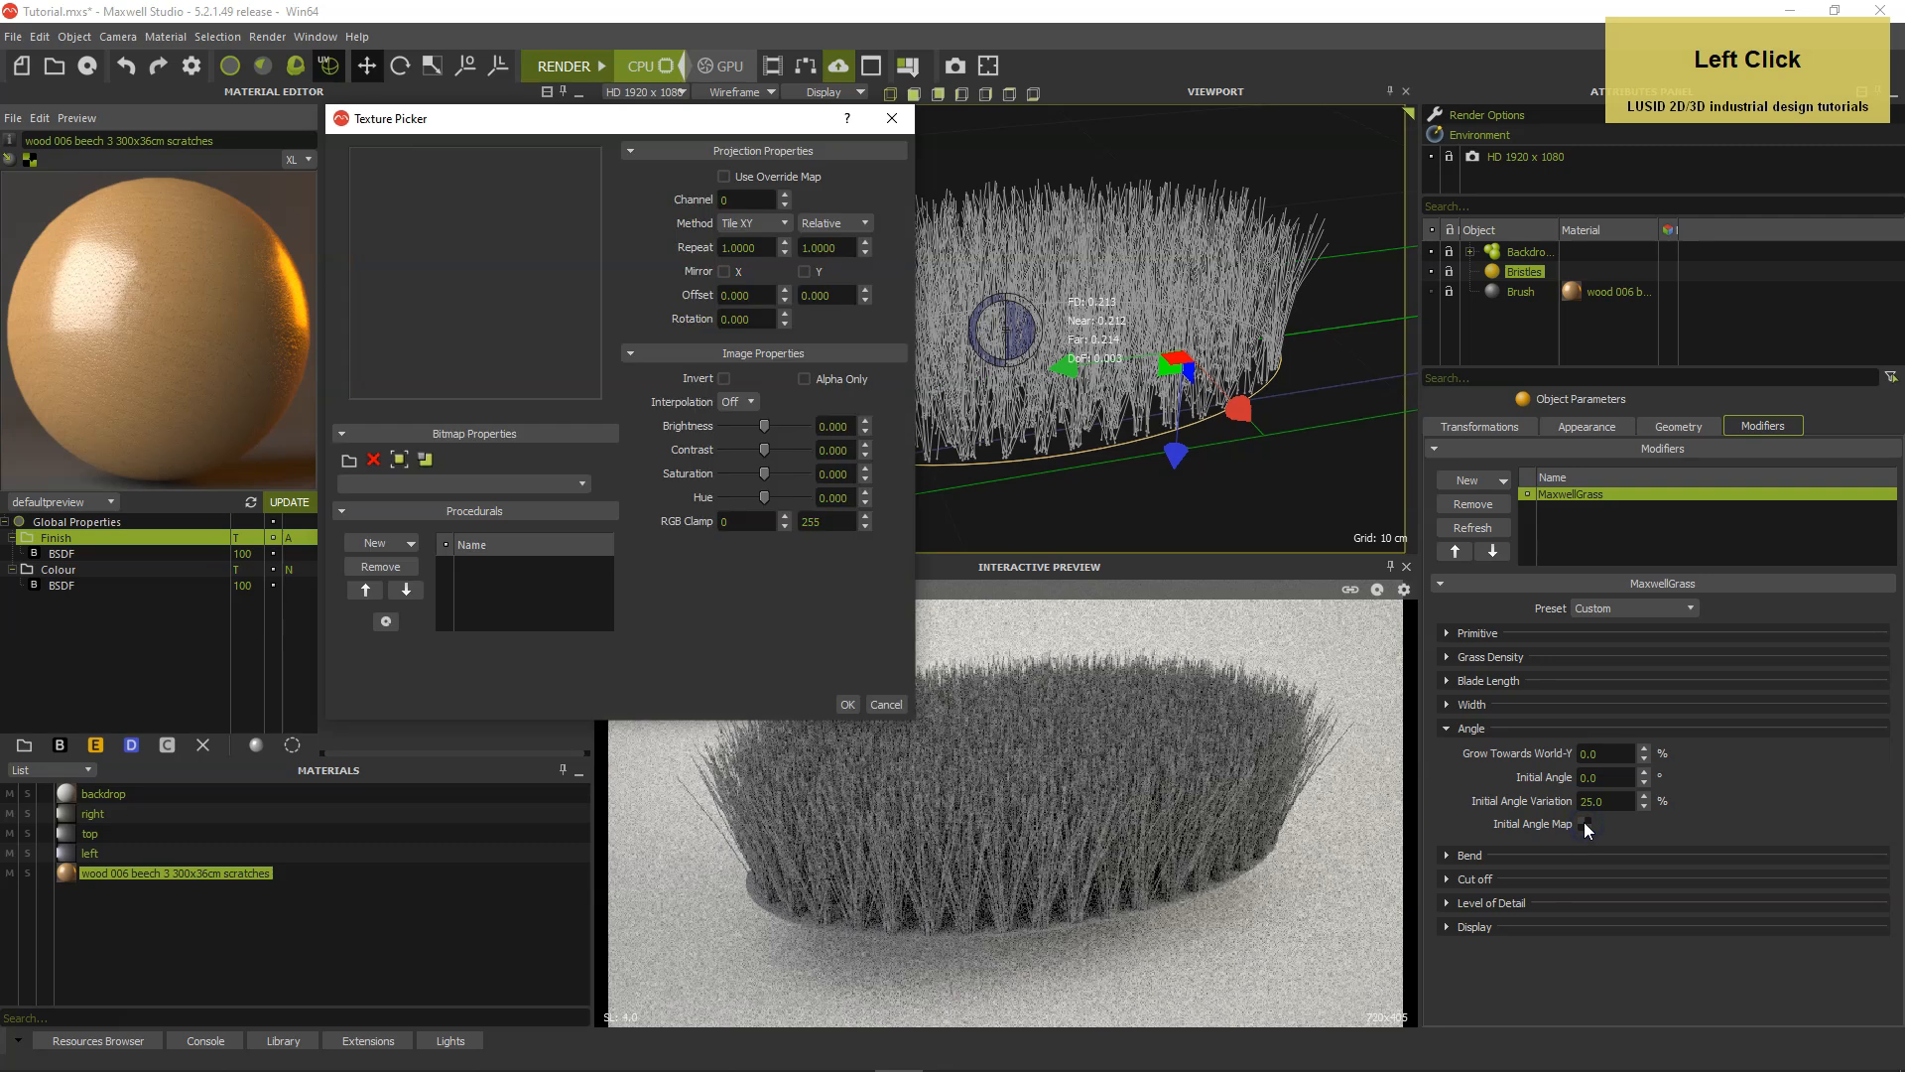
left_click(348, 460)
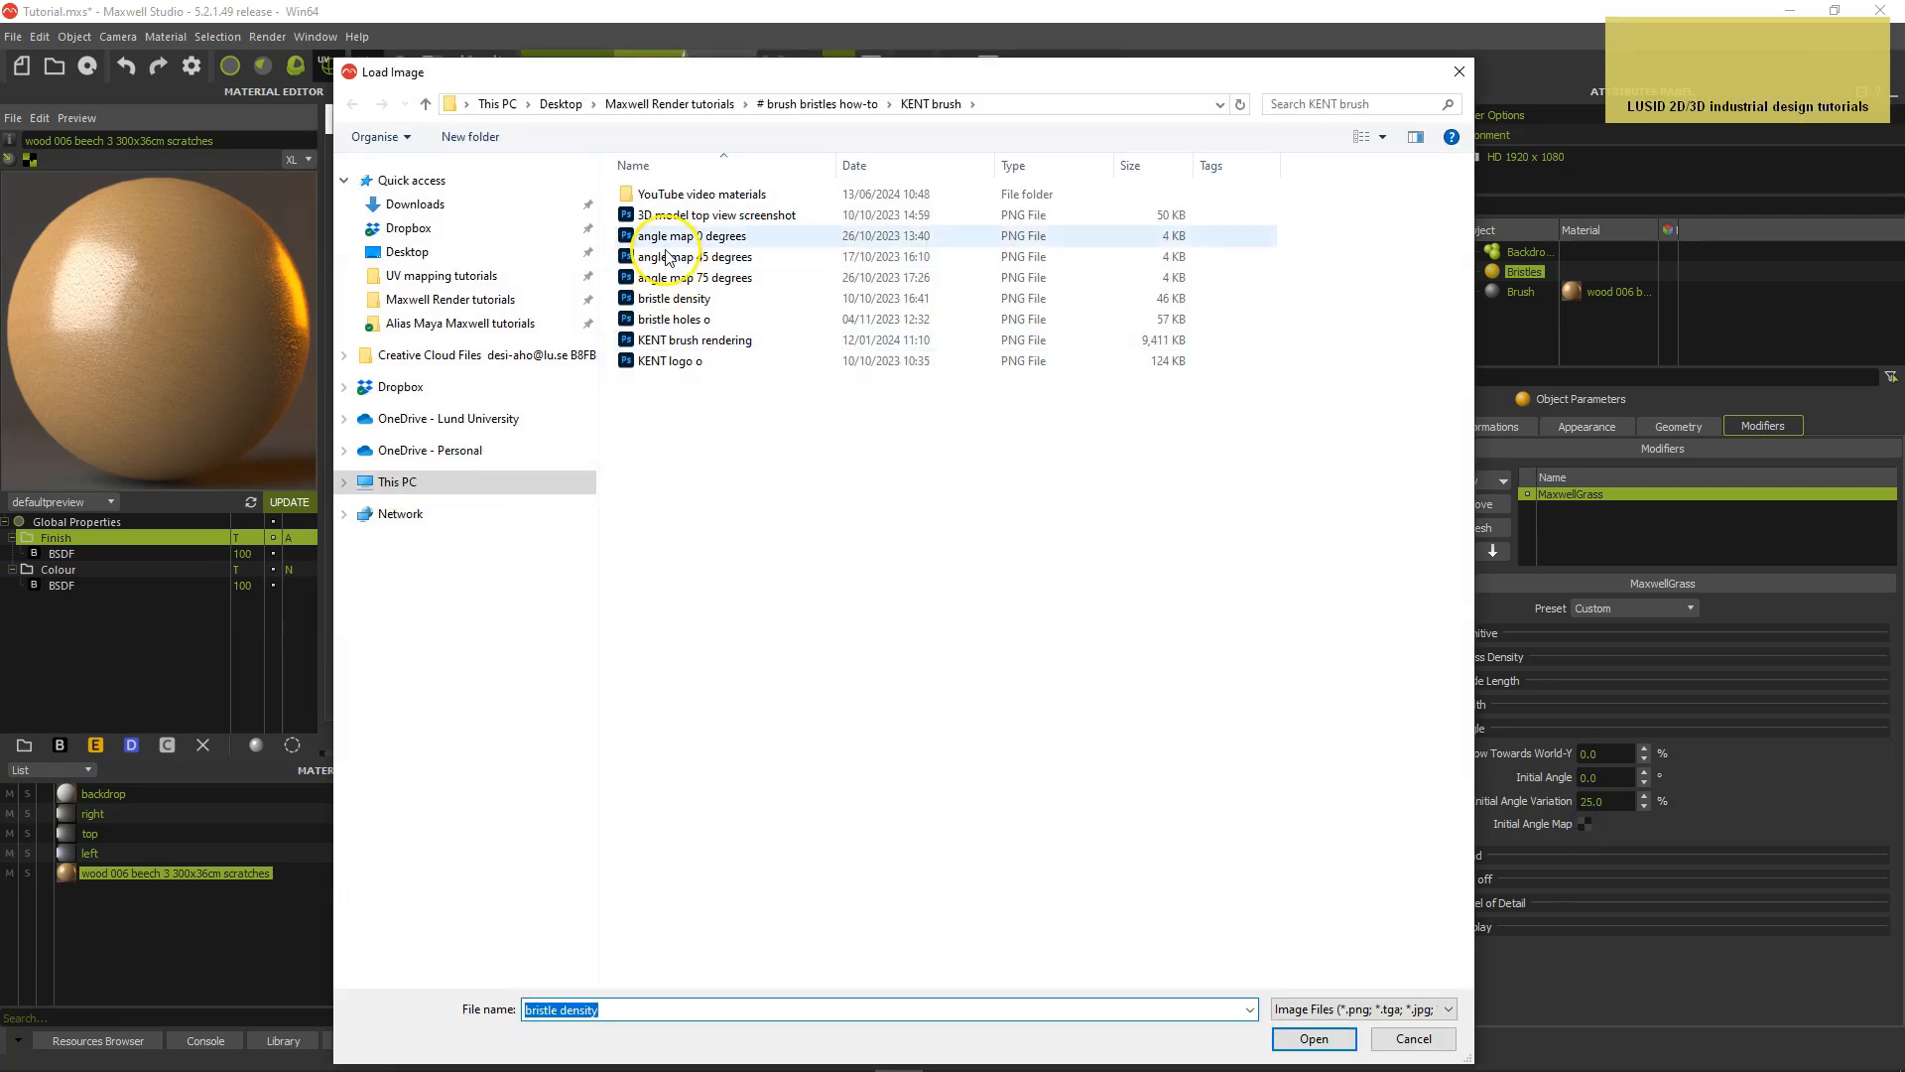
double_click(627, 235)
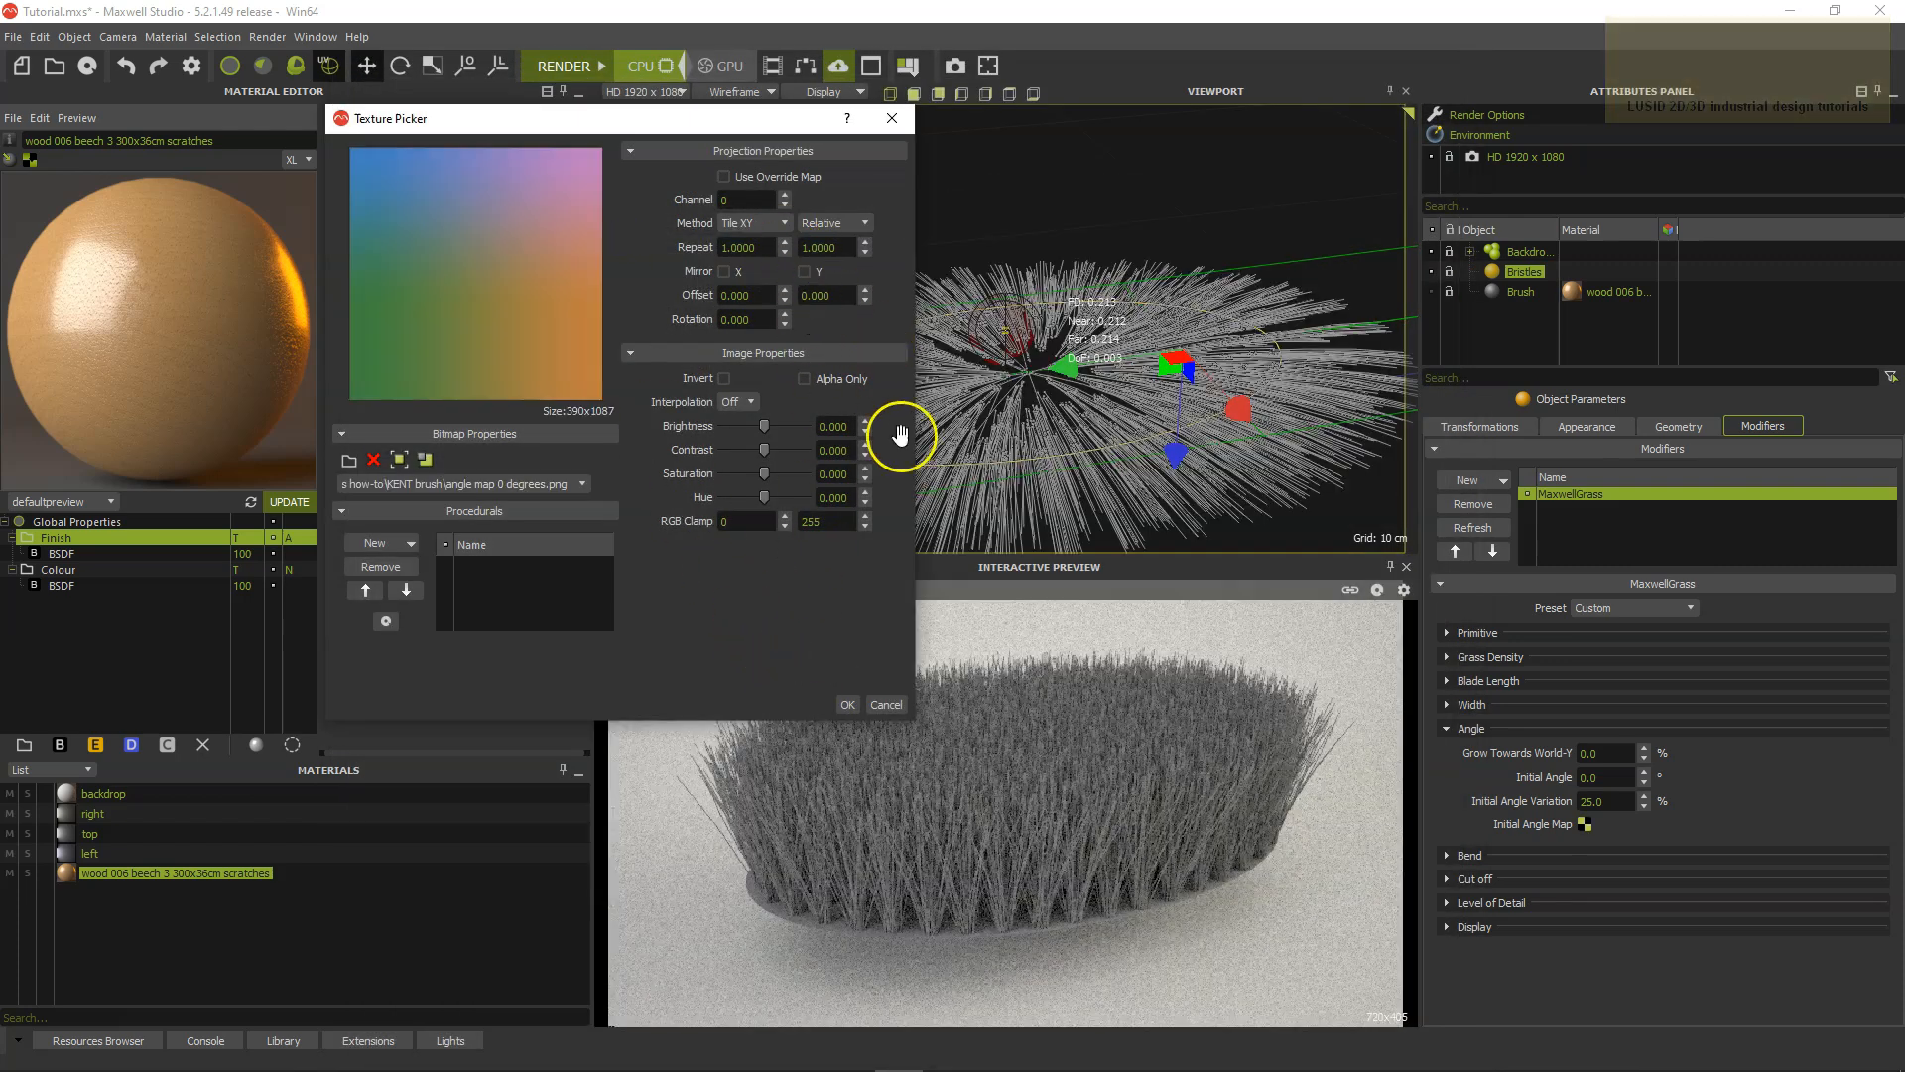
left_click(848, 704)
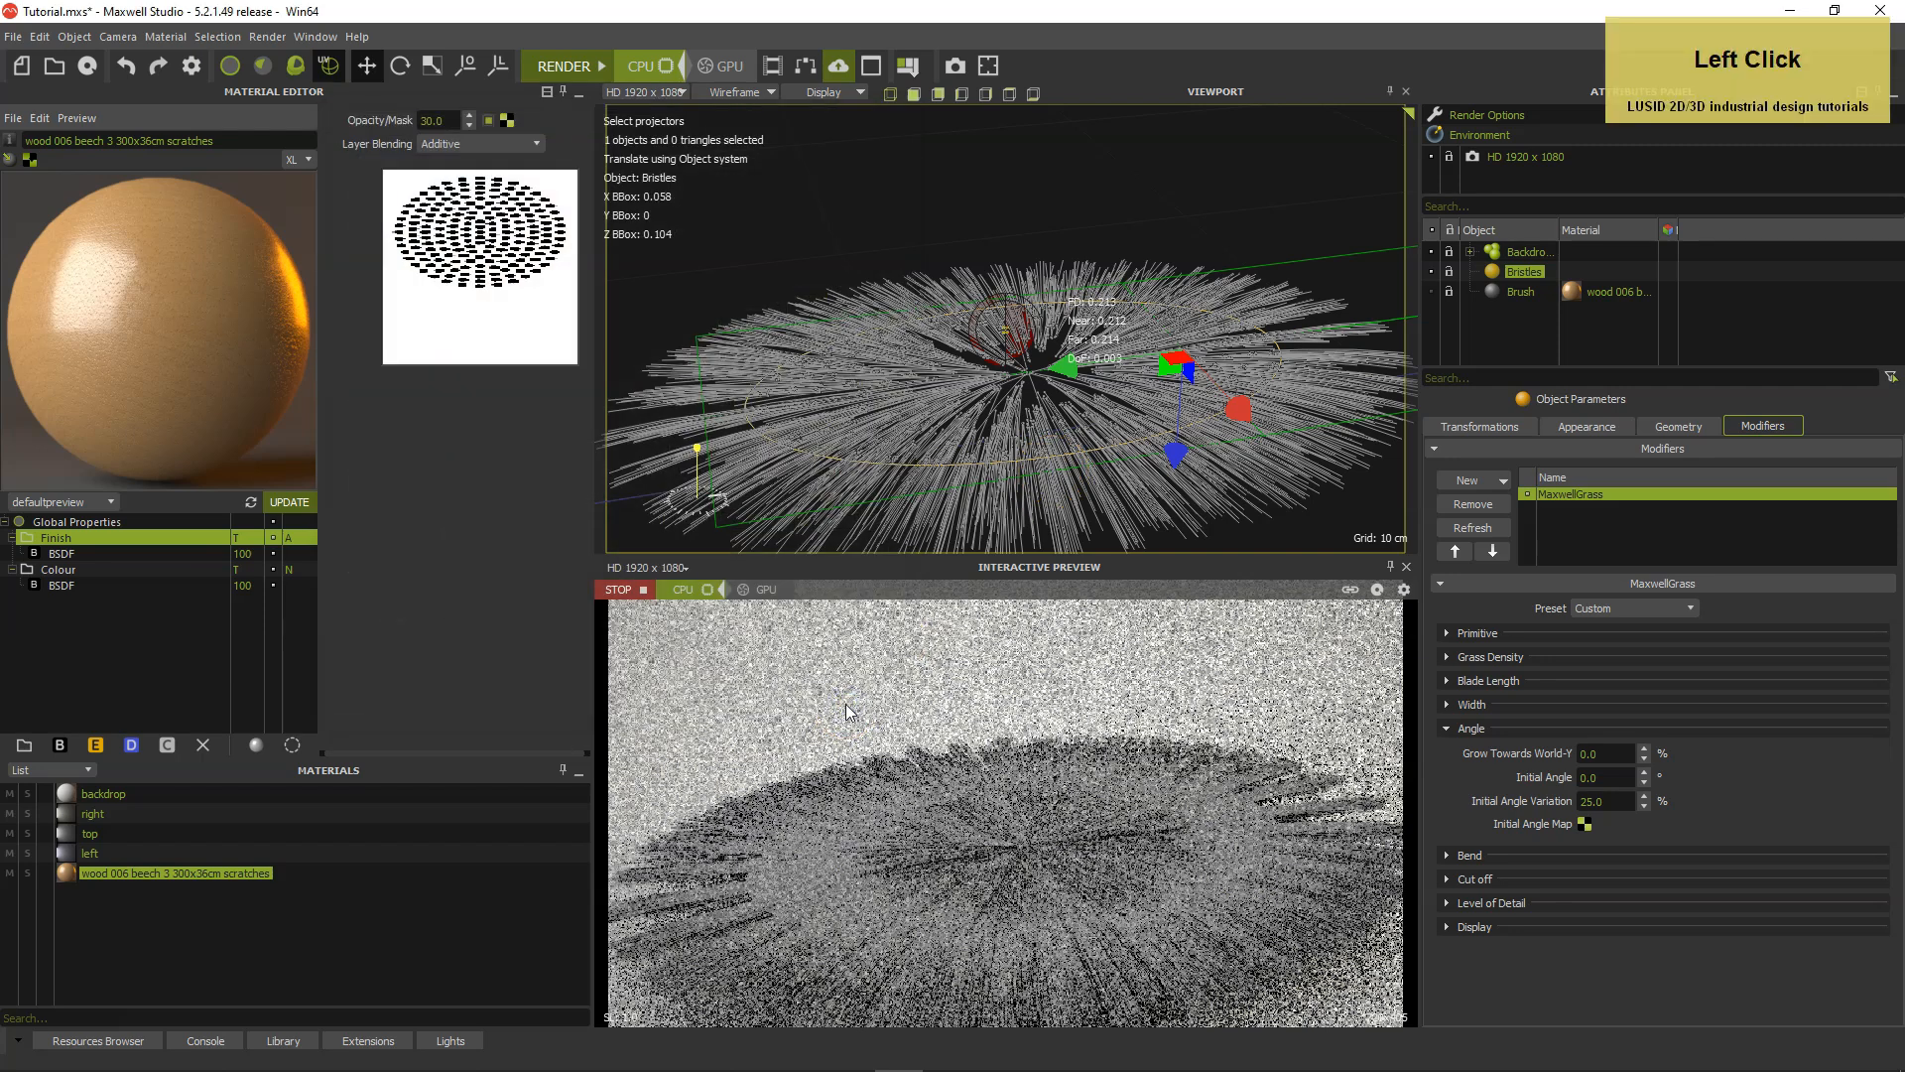
Replace the grass Initial Angle Map image with angle map 45 degrees.png.
left_click(1585, 825)
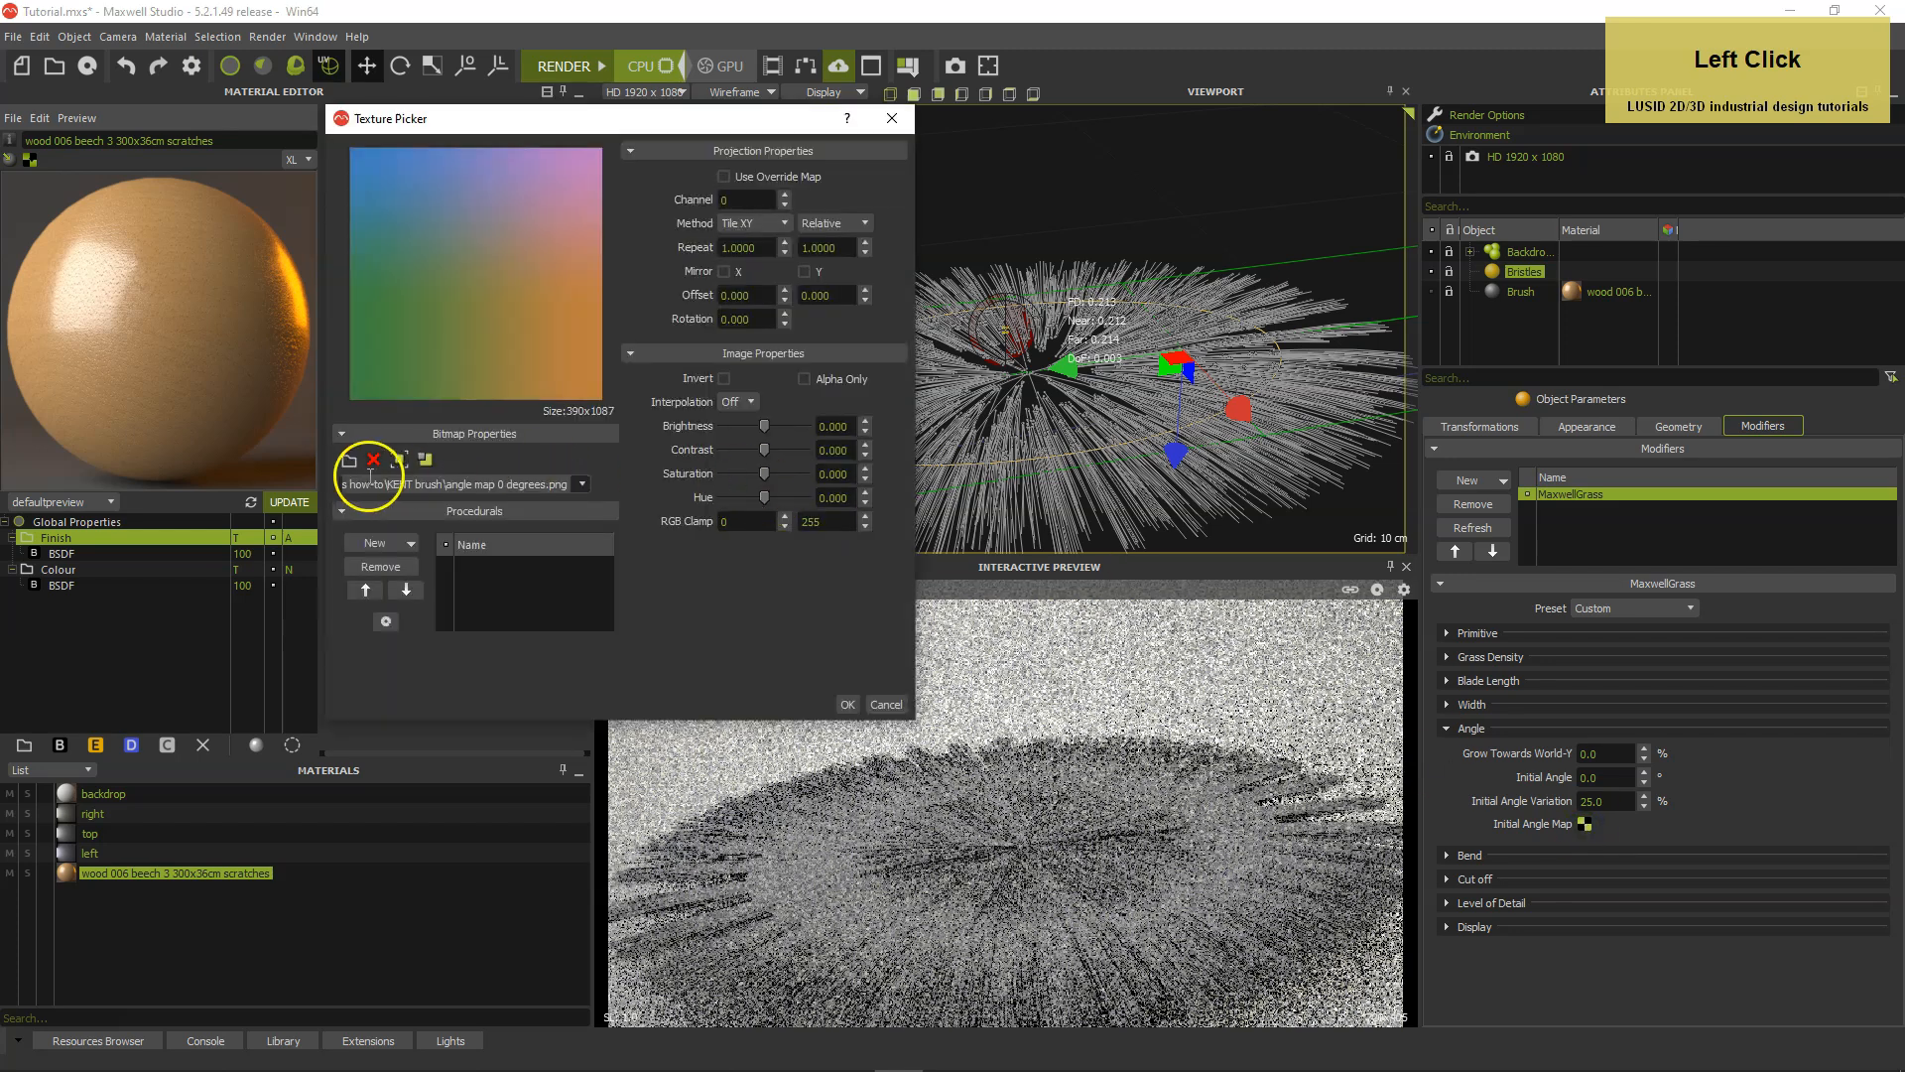
left_click(349, 459)
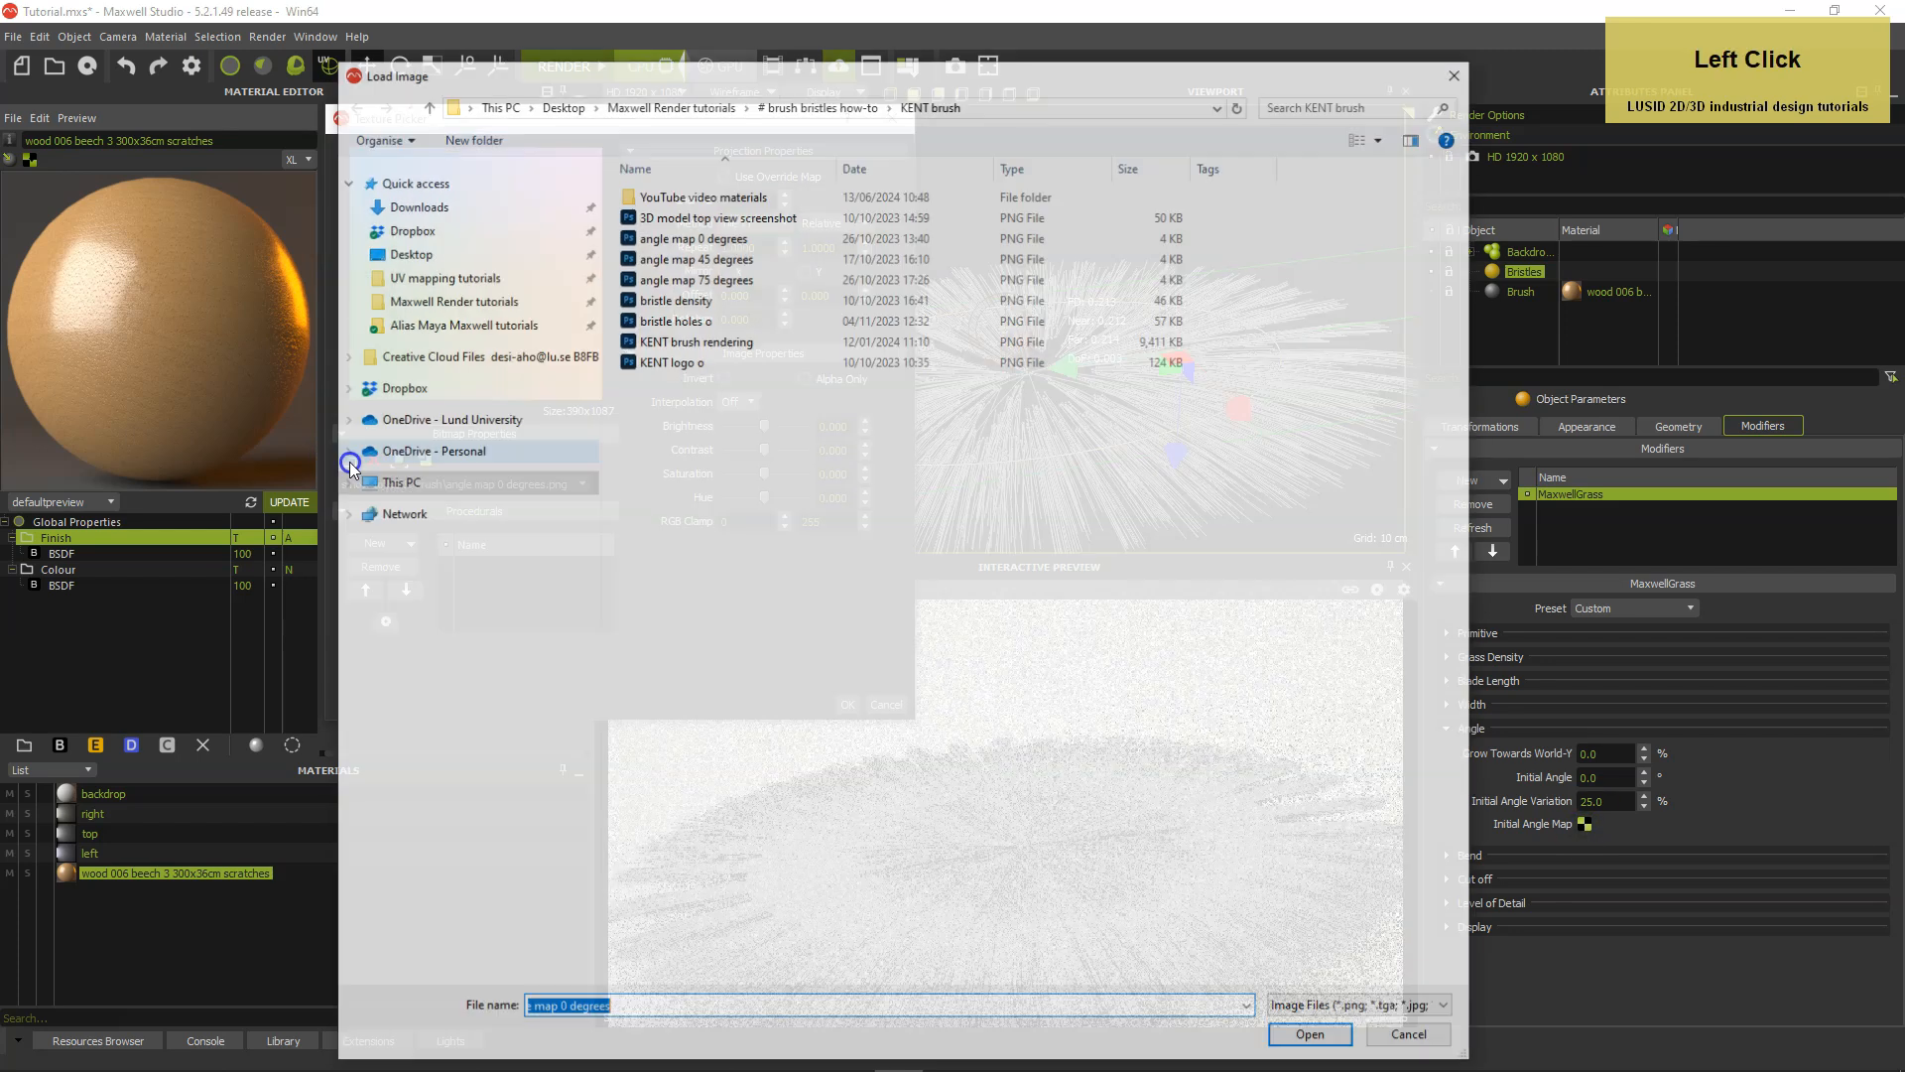
double_click(635, 256)
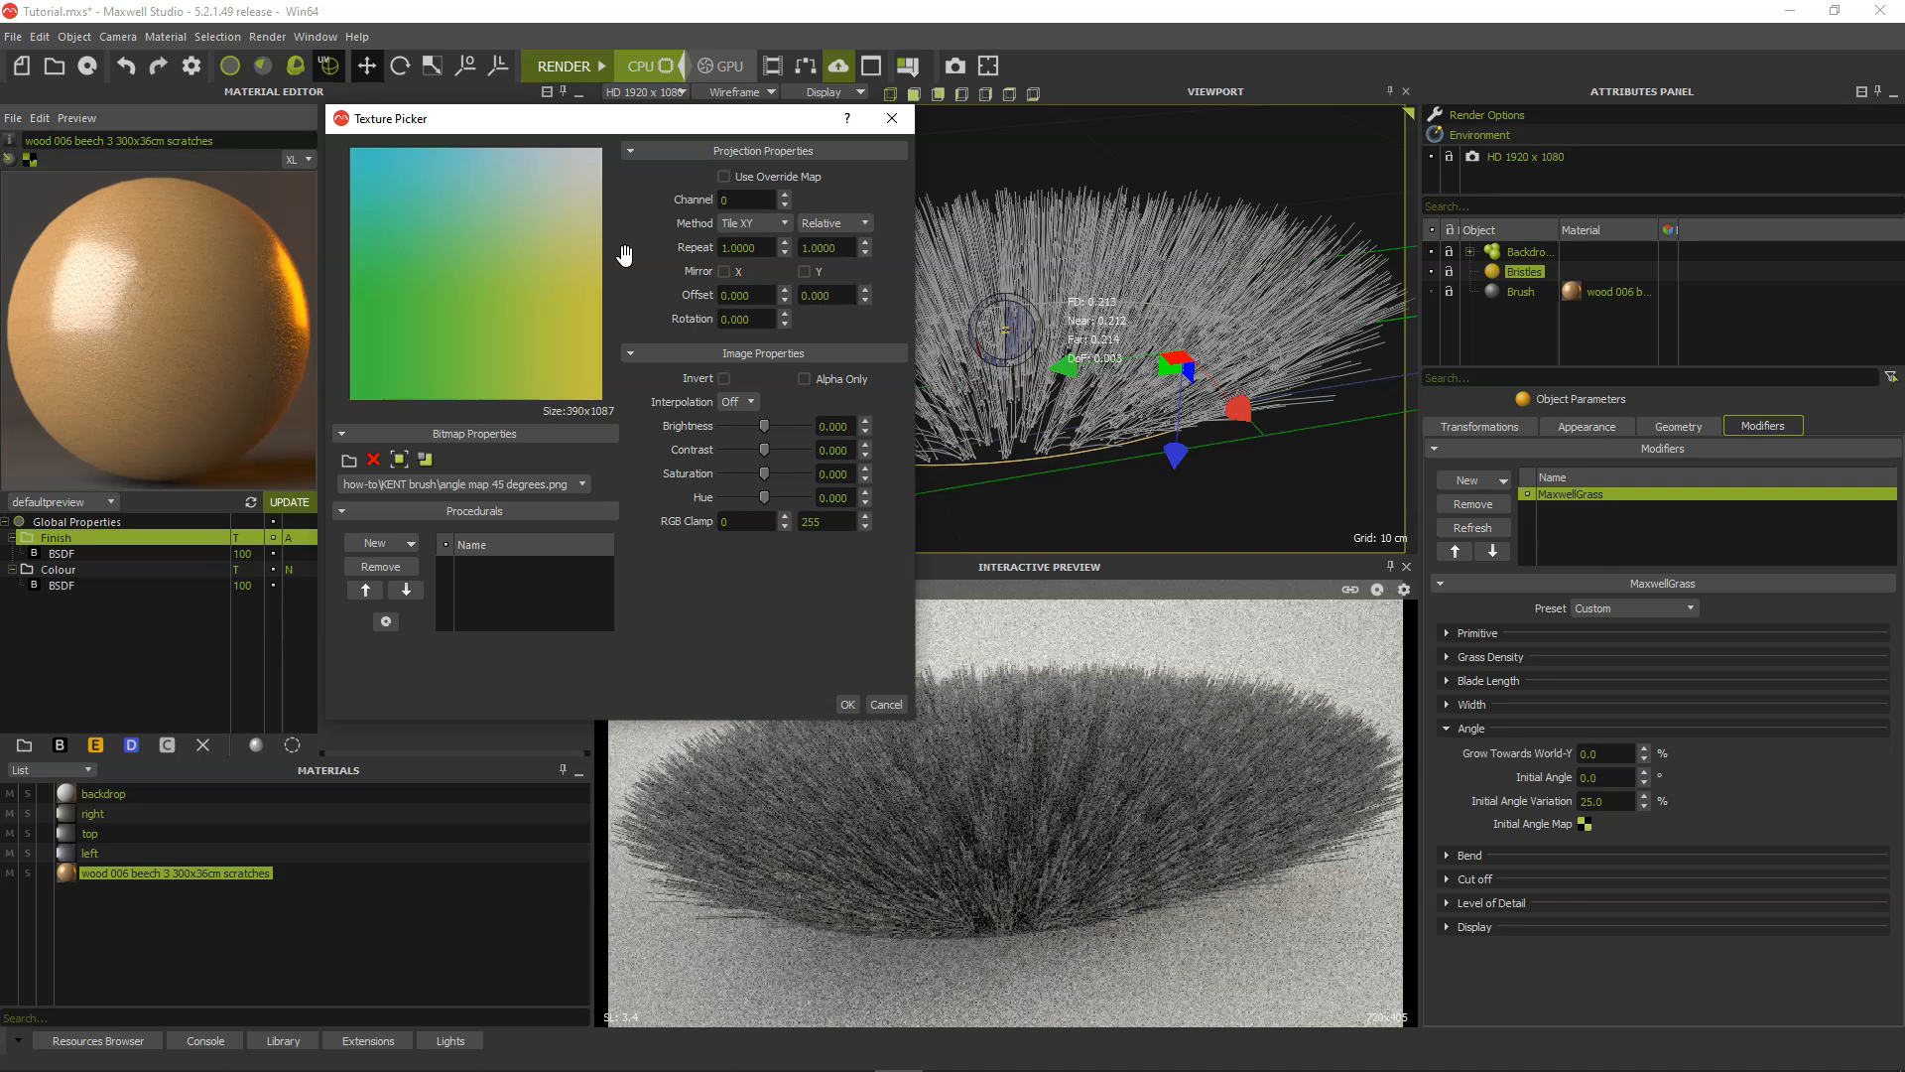
left_click(651, 297)
left_click(850, 704)
Load angle map 75 degrees.png as the grass Initial Angle Map and inspect the bristle directions from another angle.
left_click(348, 459)
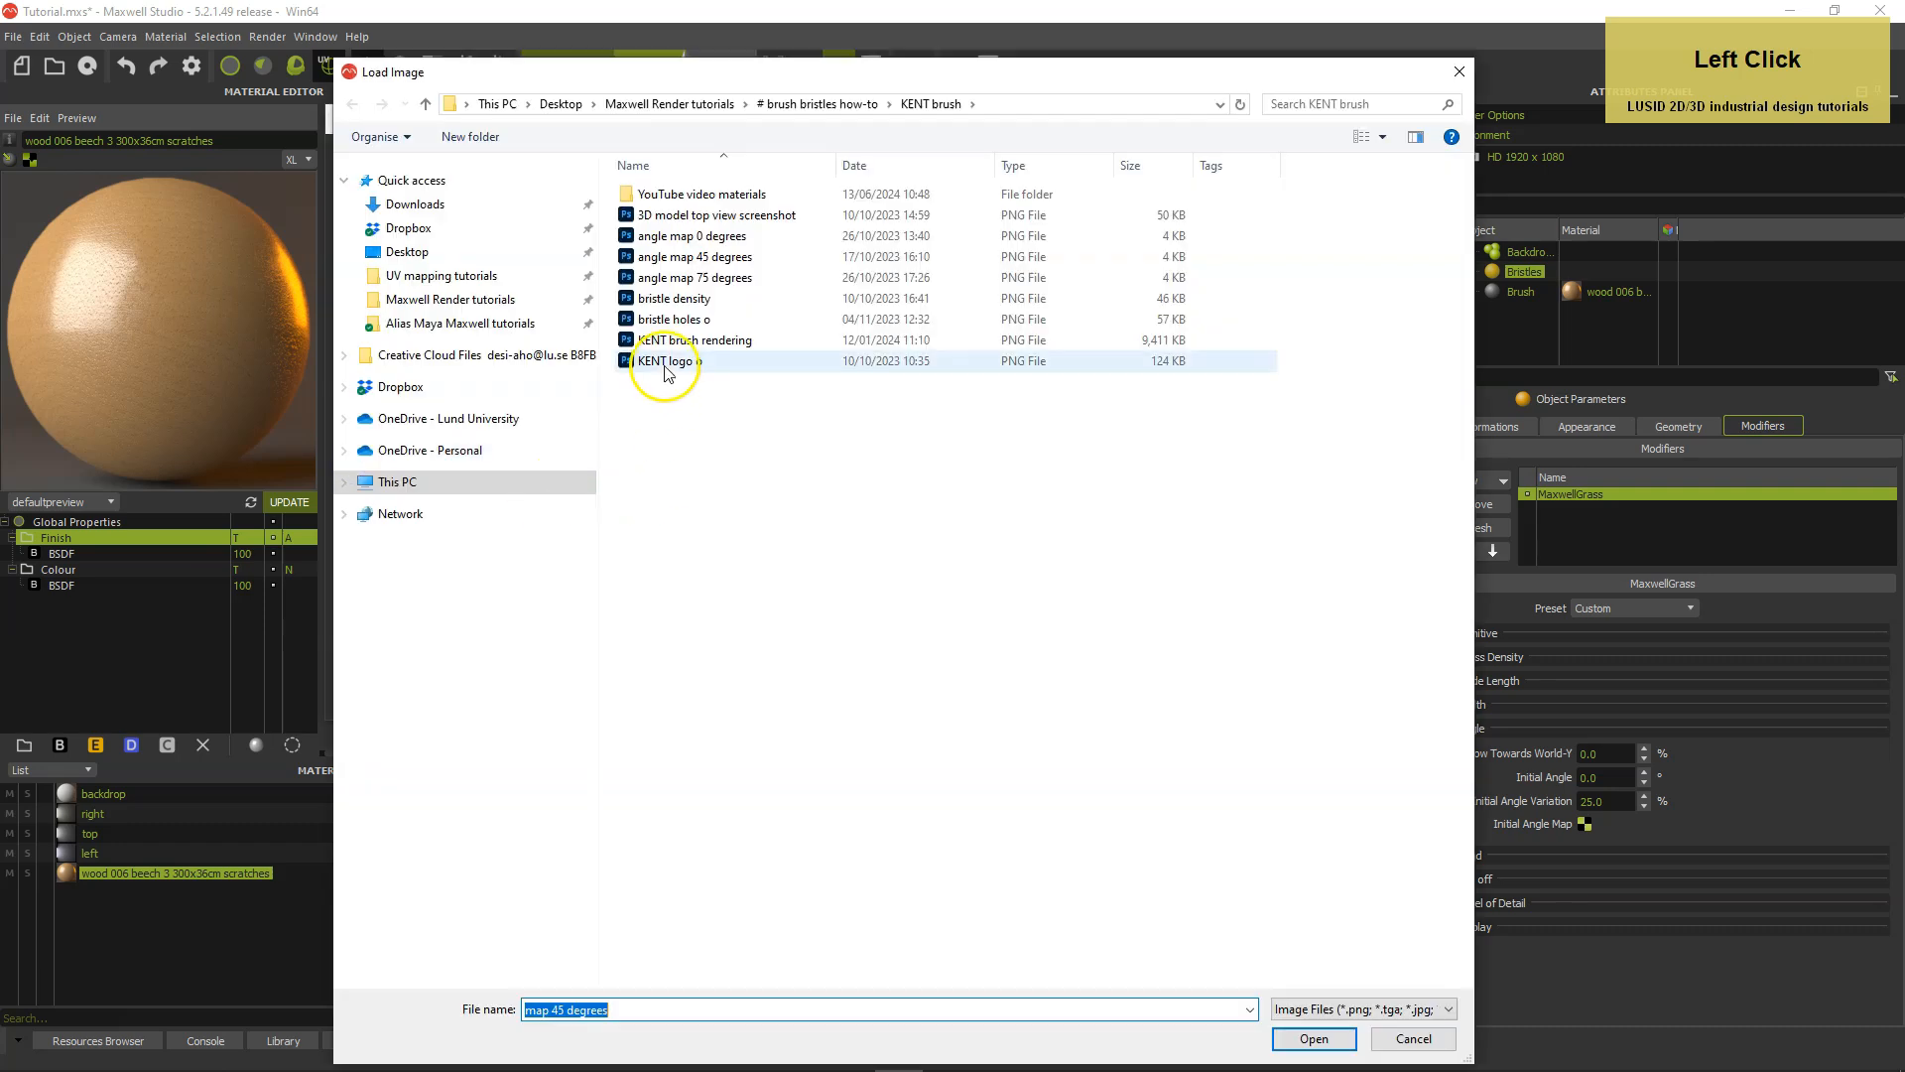
double_click(633, 280)
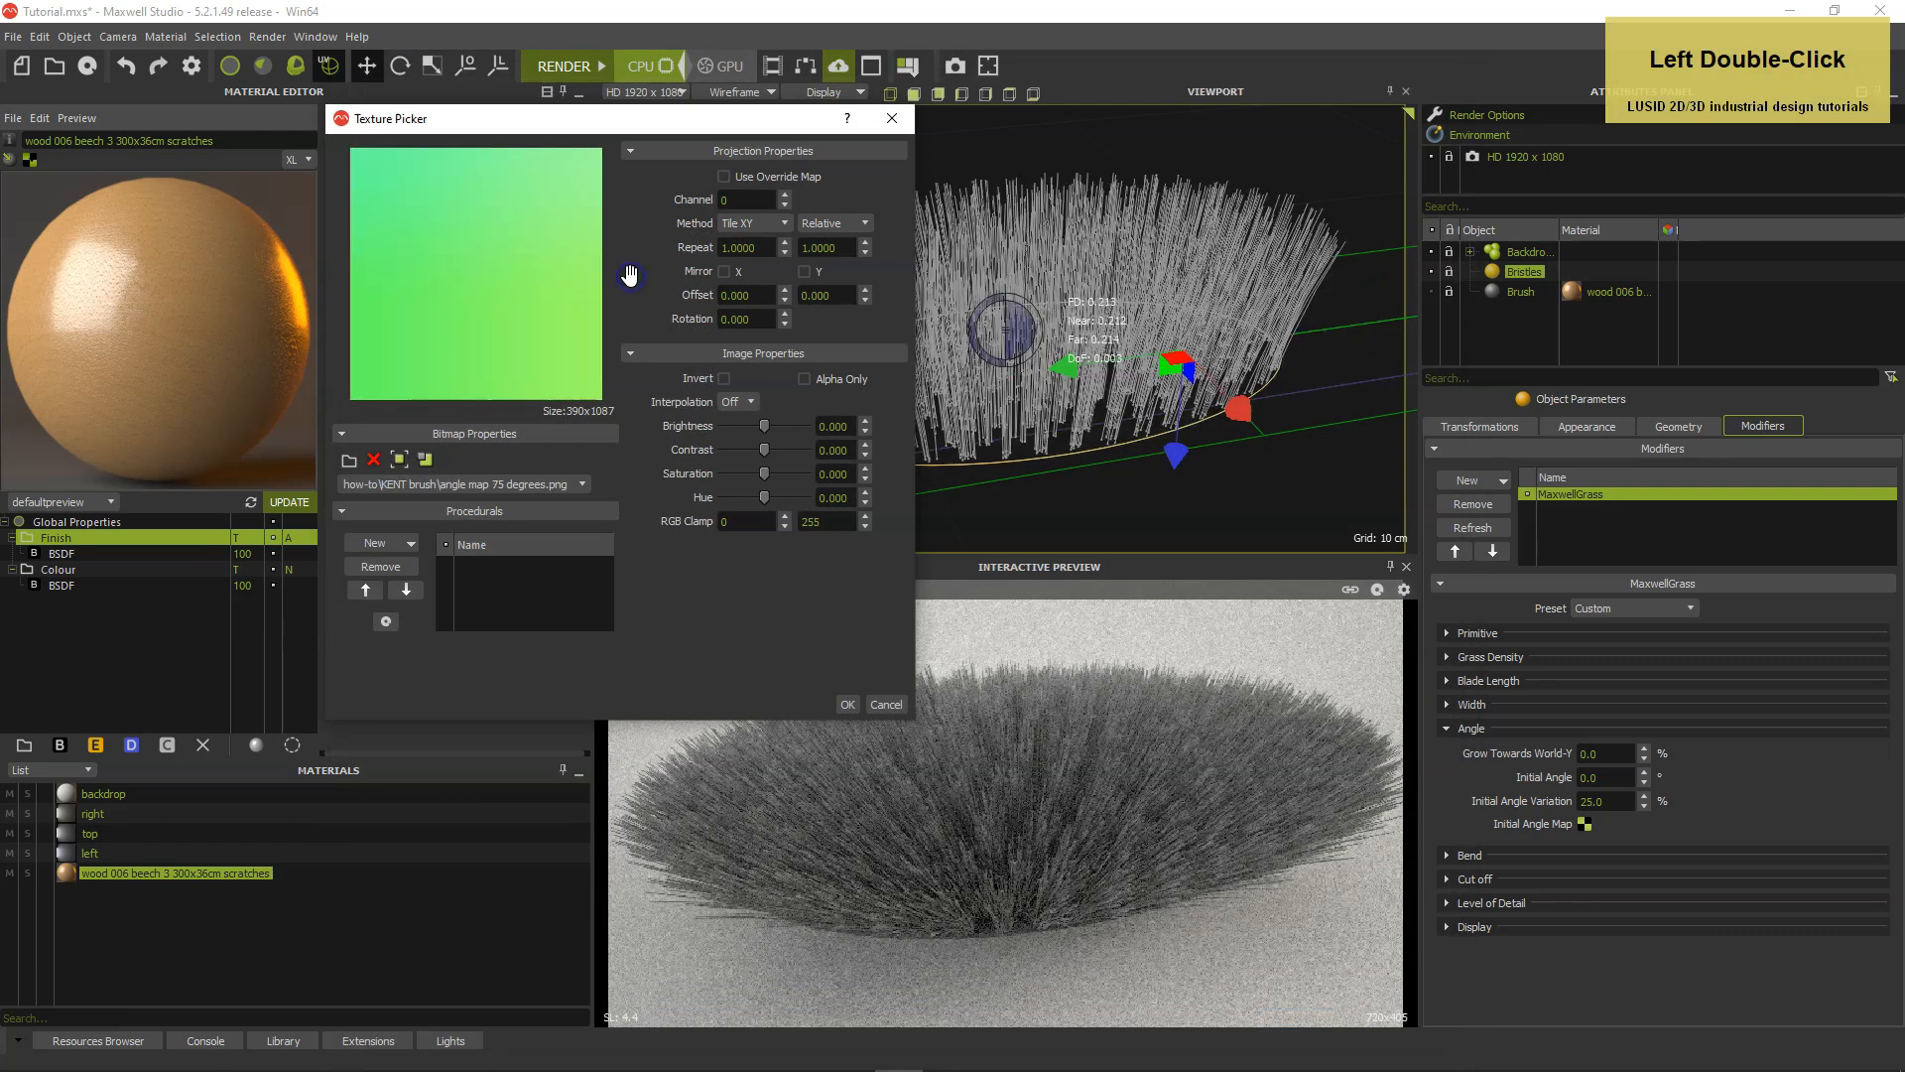
left_click(848, 705)
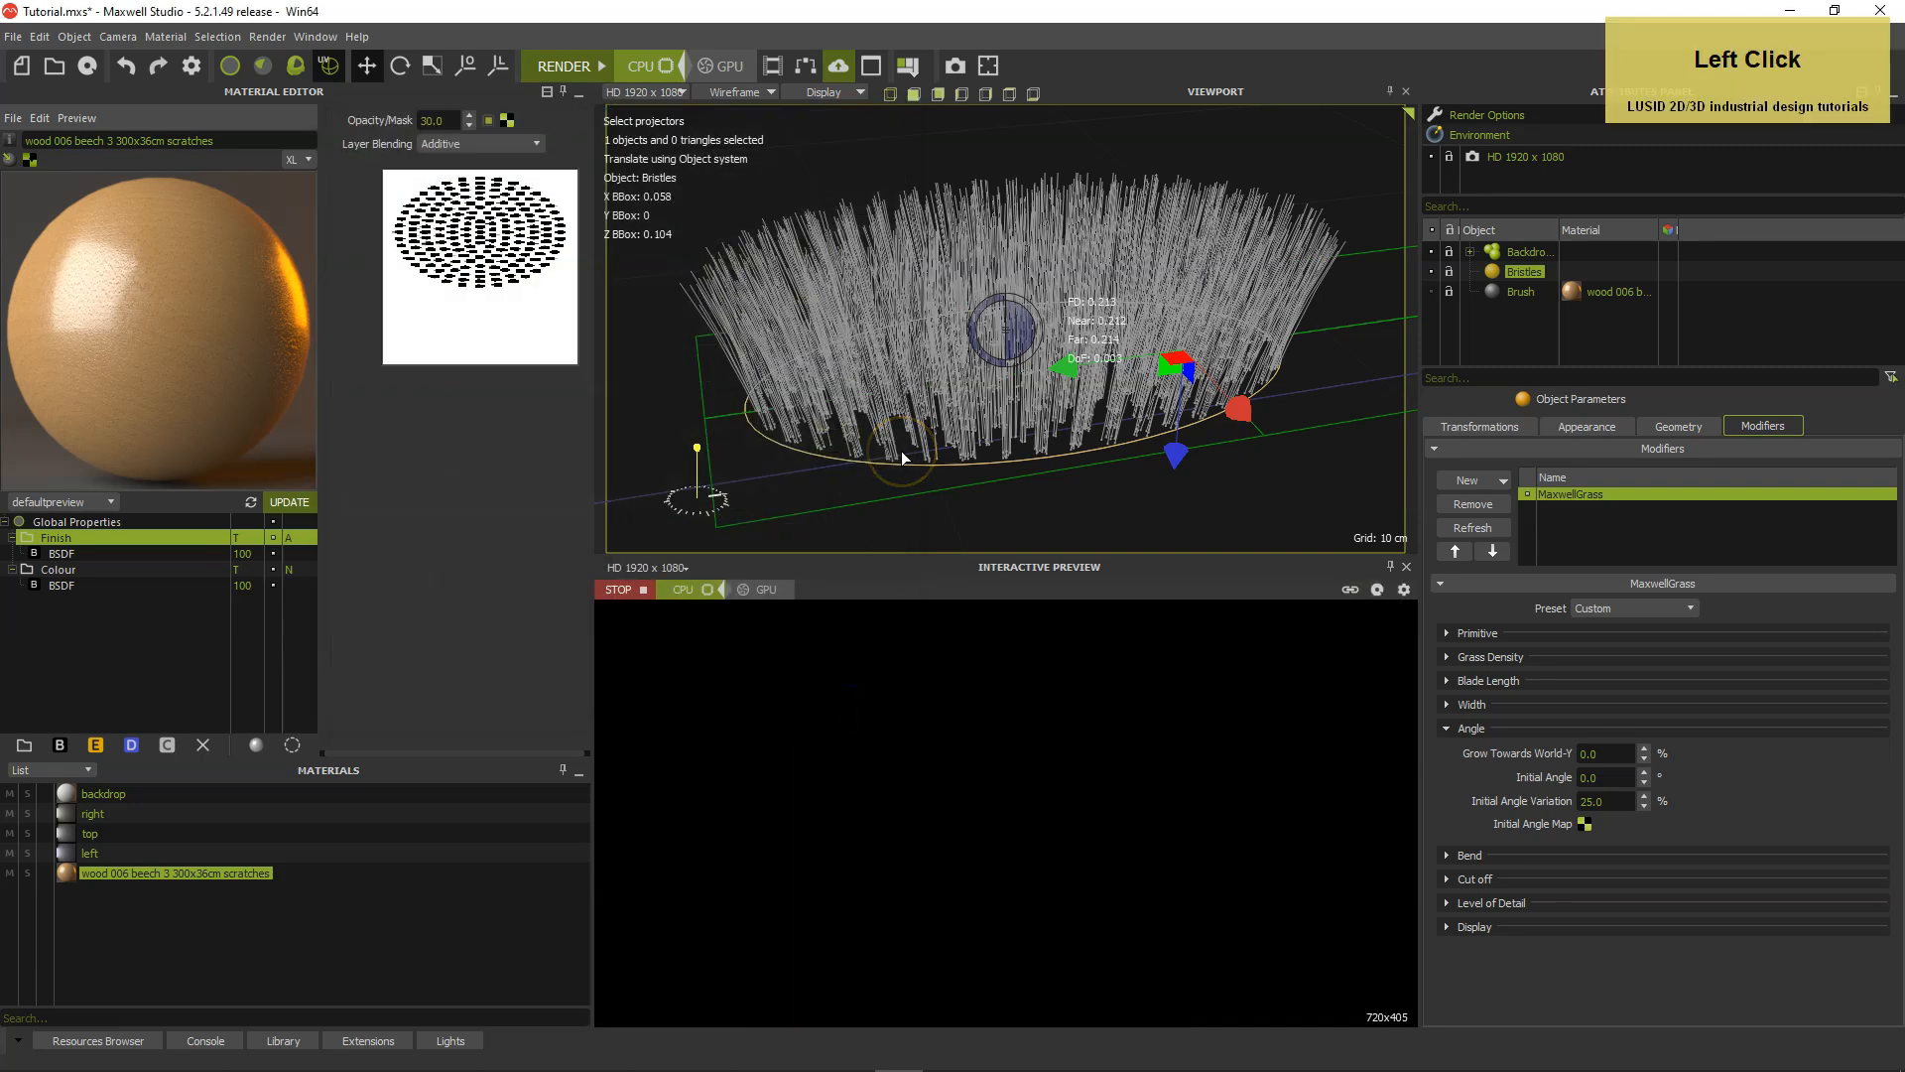
key("alt")
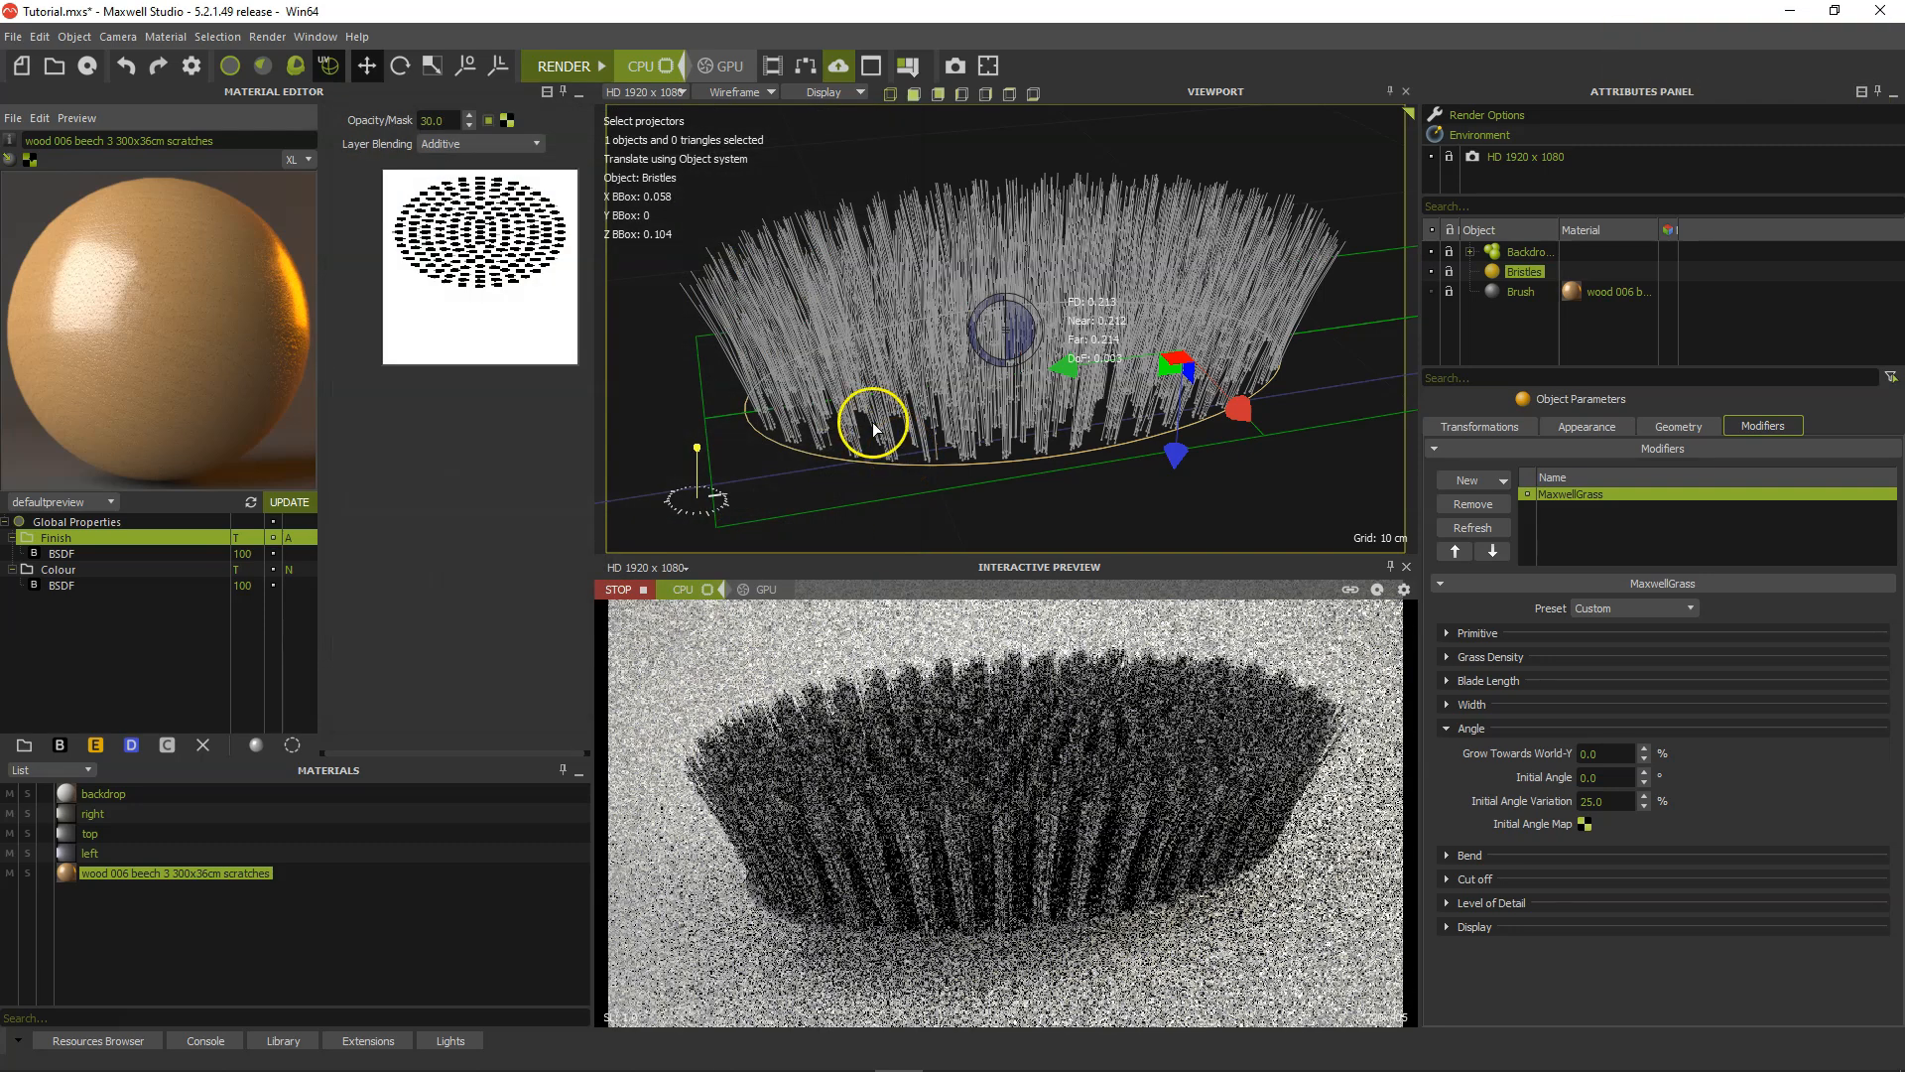
left_click_drag(864, 426, 936, 420, "alt")
middle_click_drag(936, 421, 938, 427, "alt")
right_click_drag(938, 427, 917, 437, "alt")
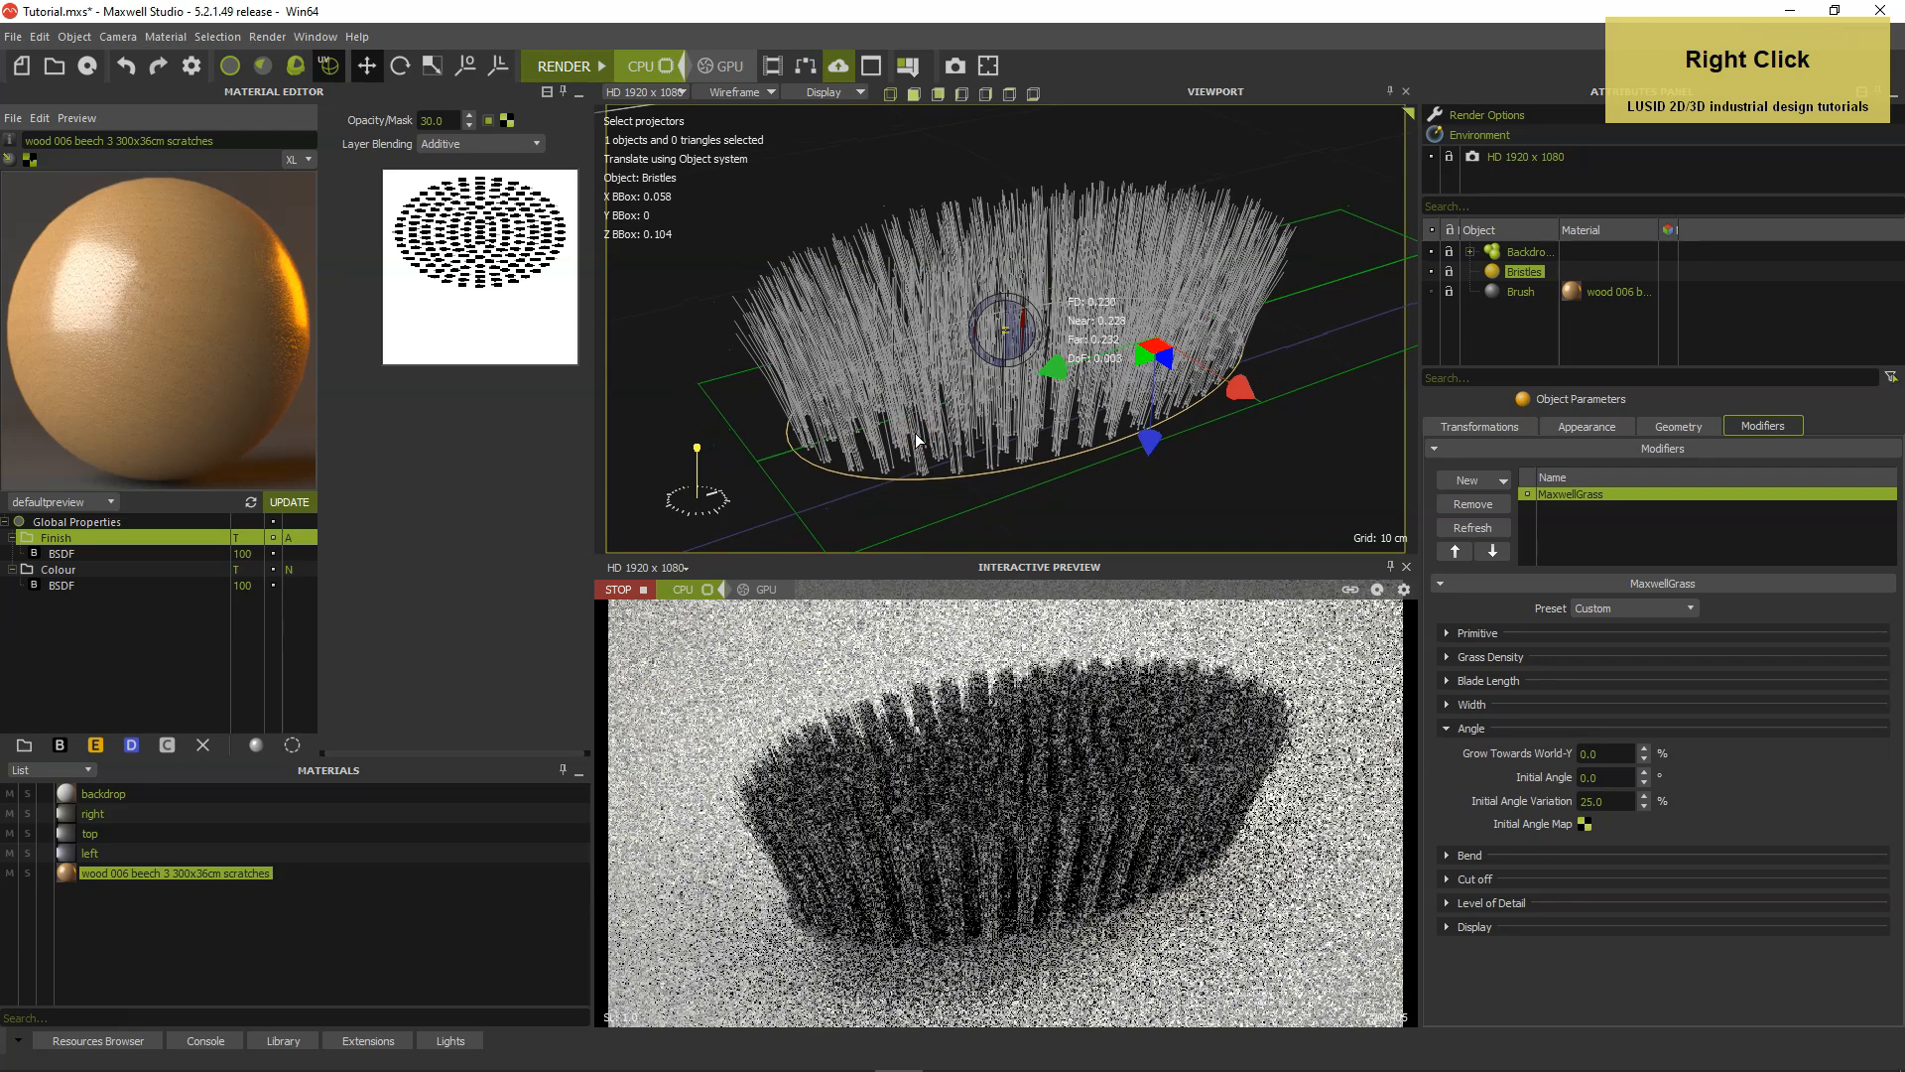
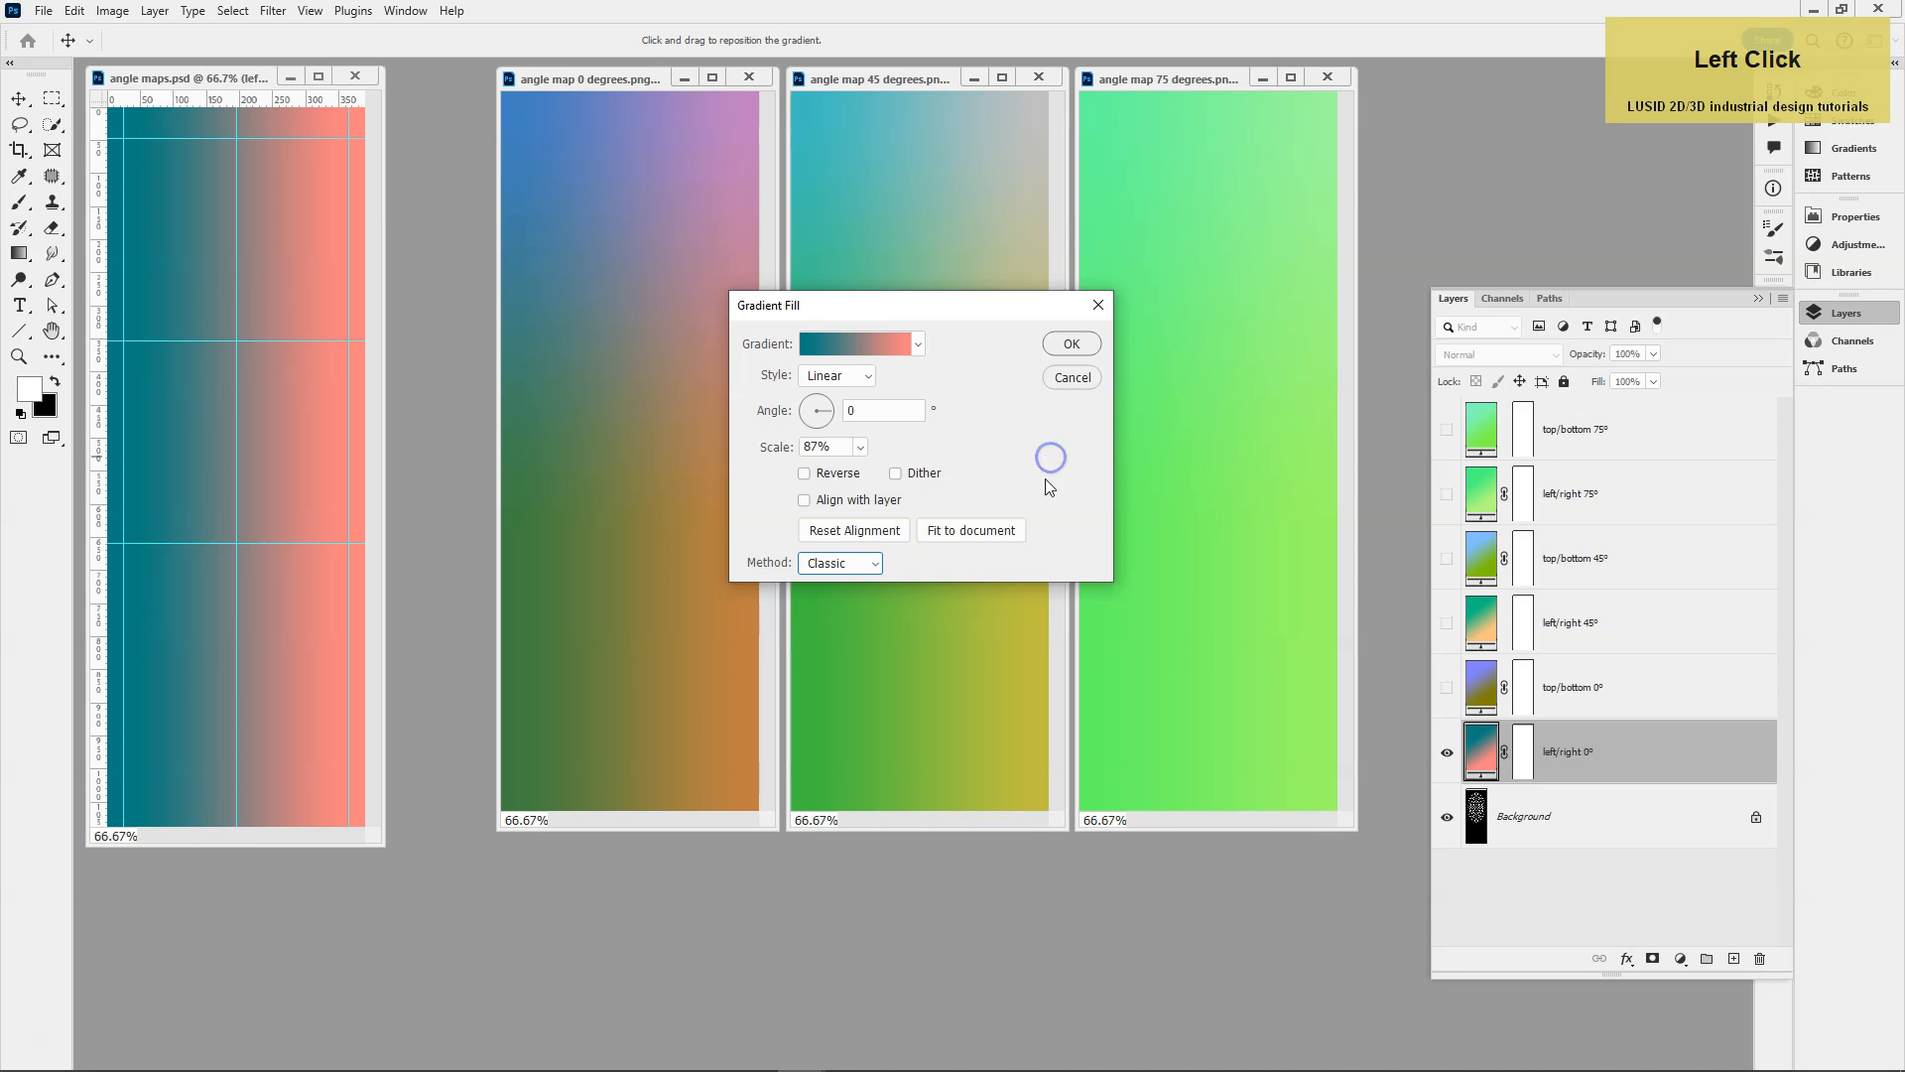
Set the red value of the left/right 0° gradient's start colour to 0 and check its end colour.
left_click(1071, 343)
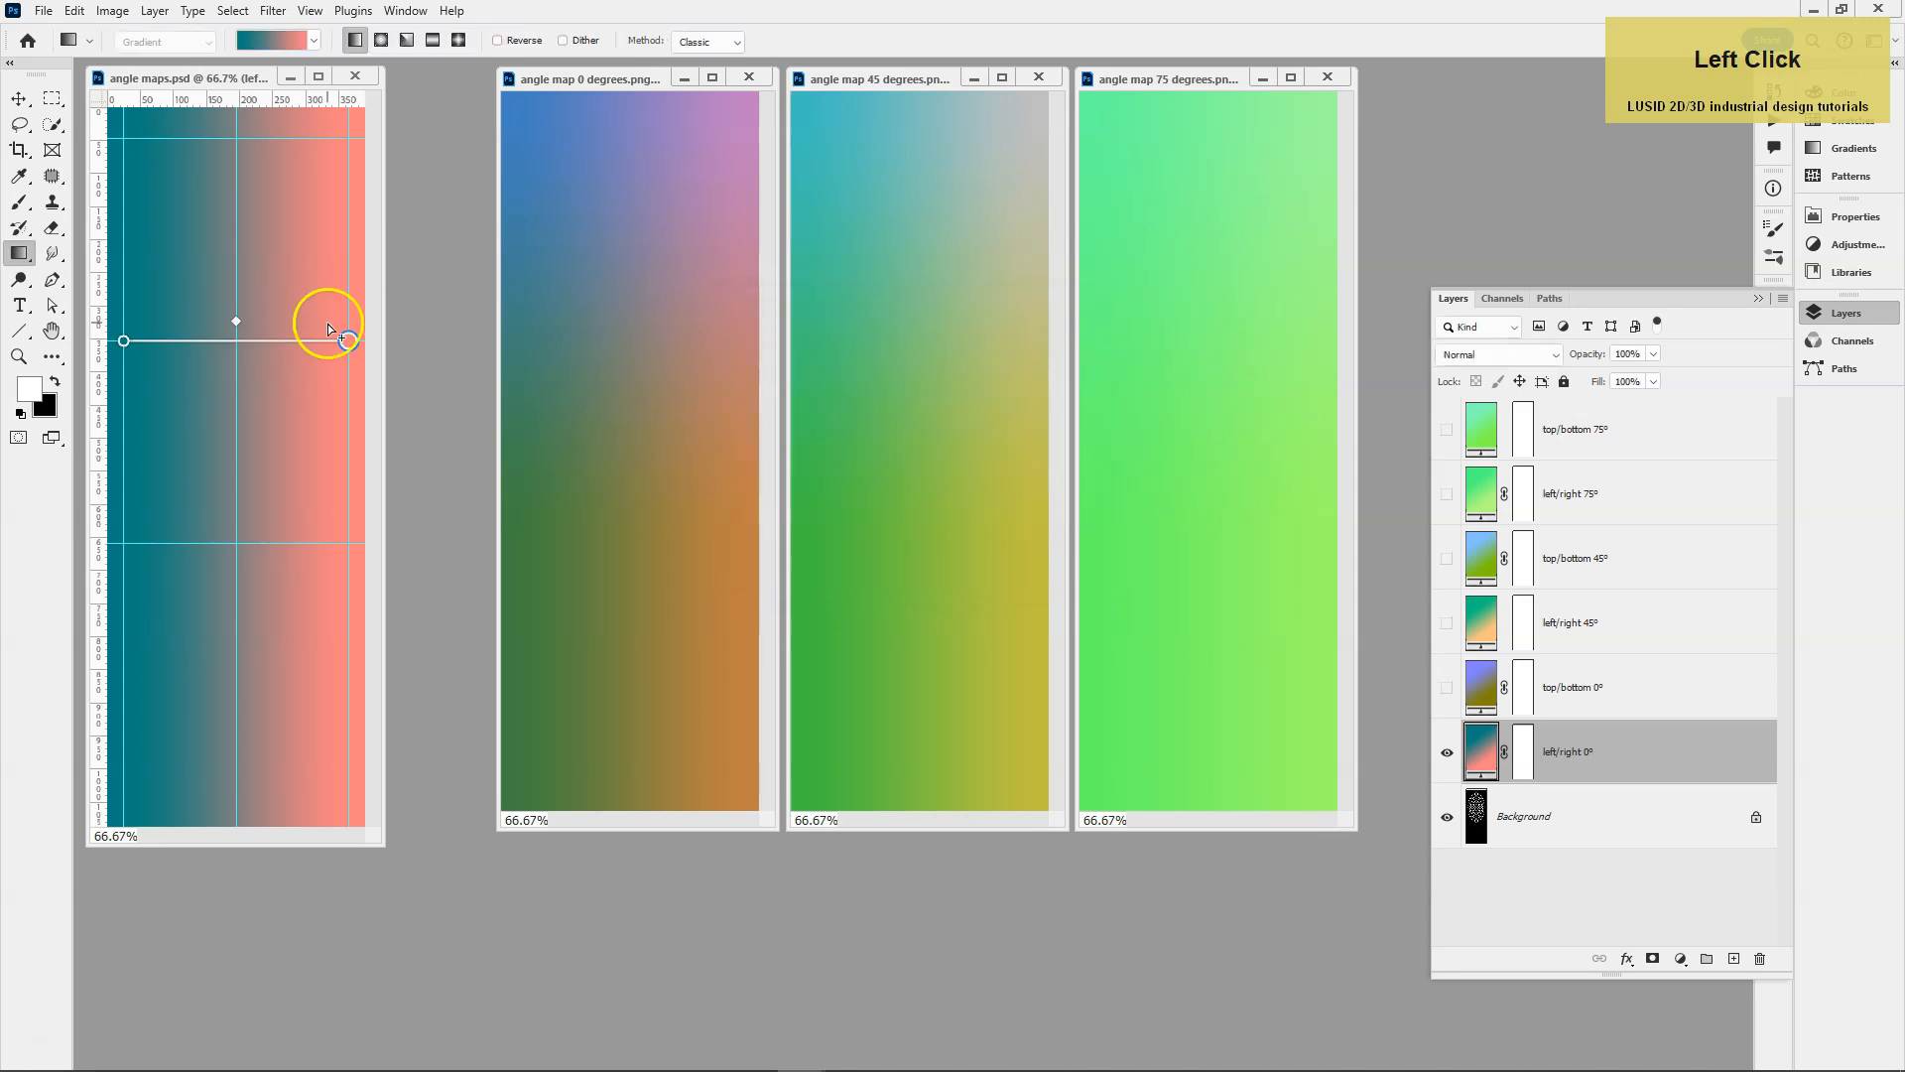
double_click(125, 343)
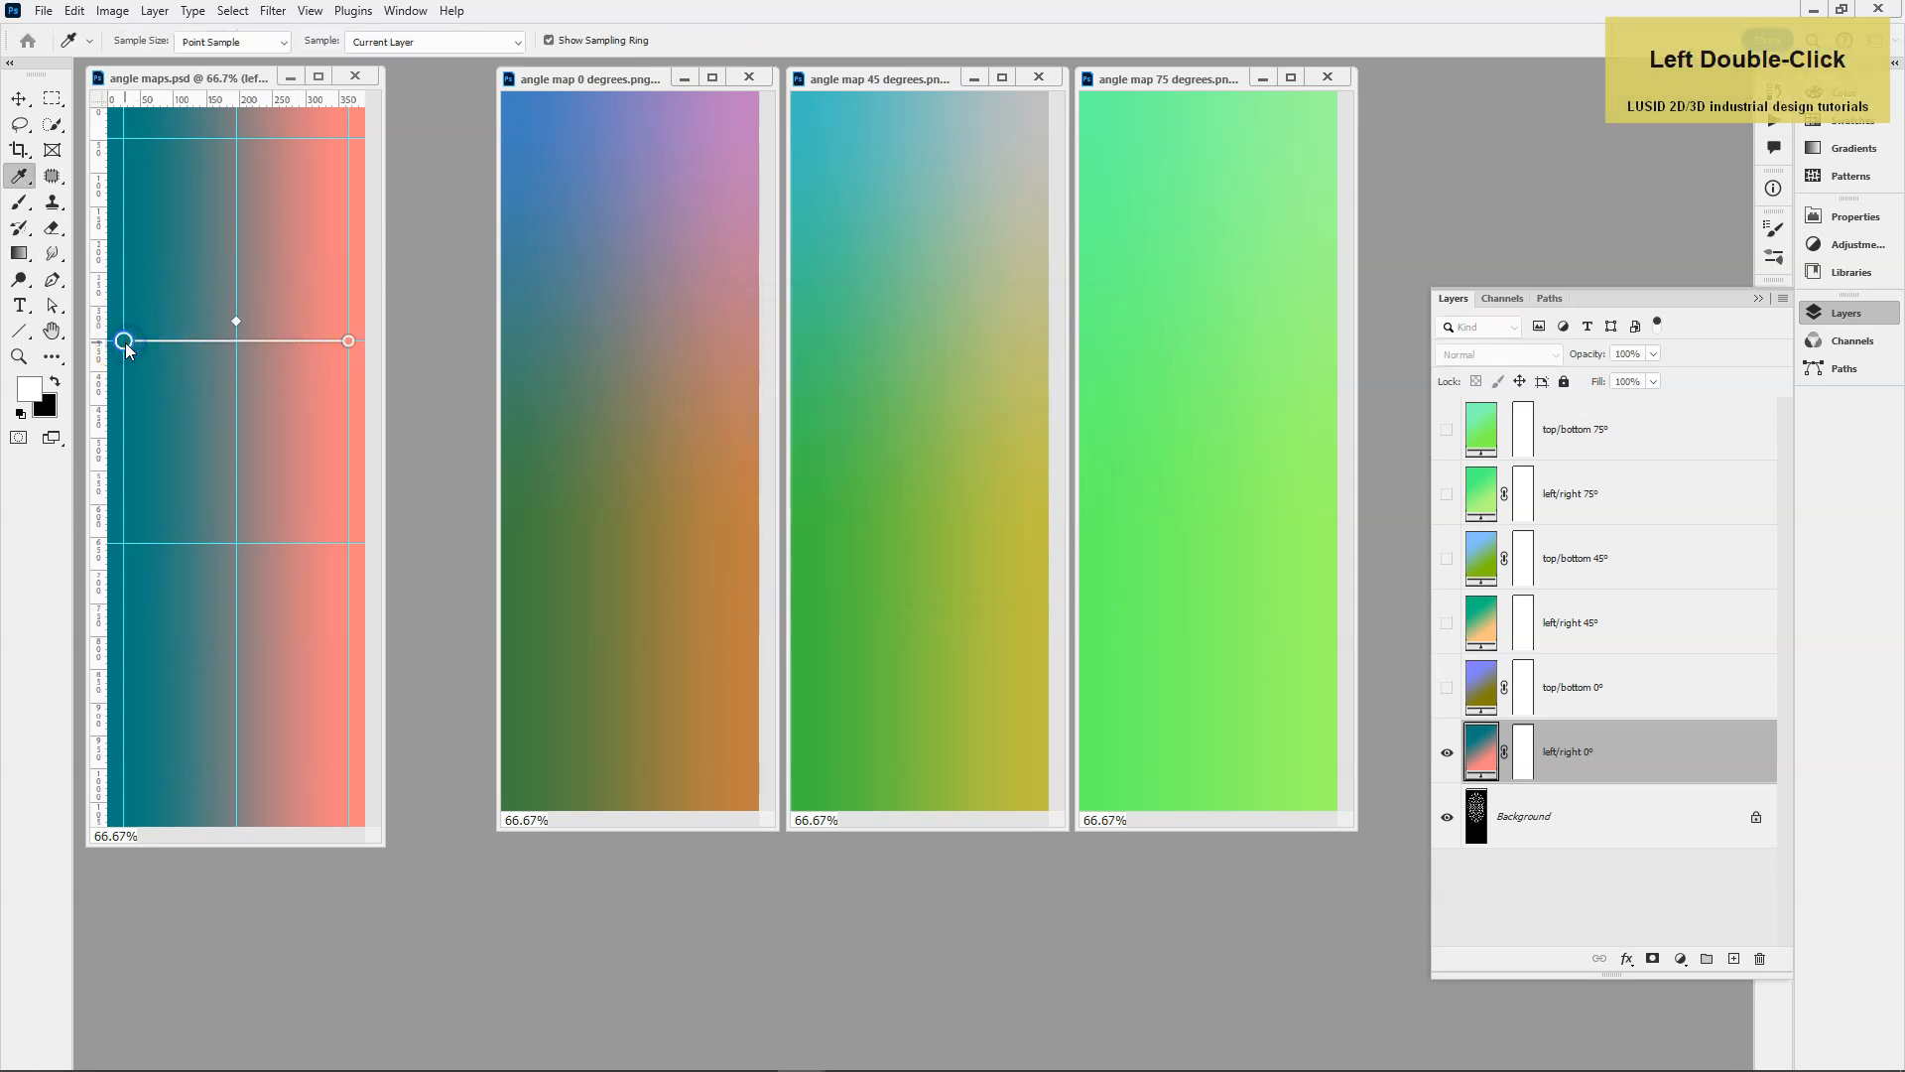
double_click(125, 342)
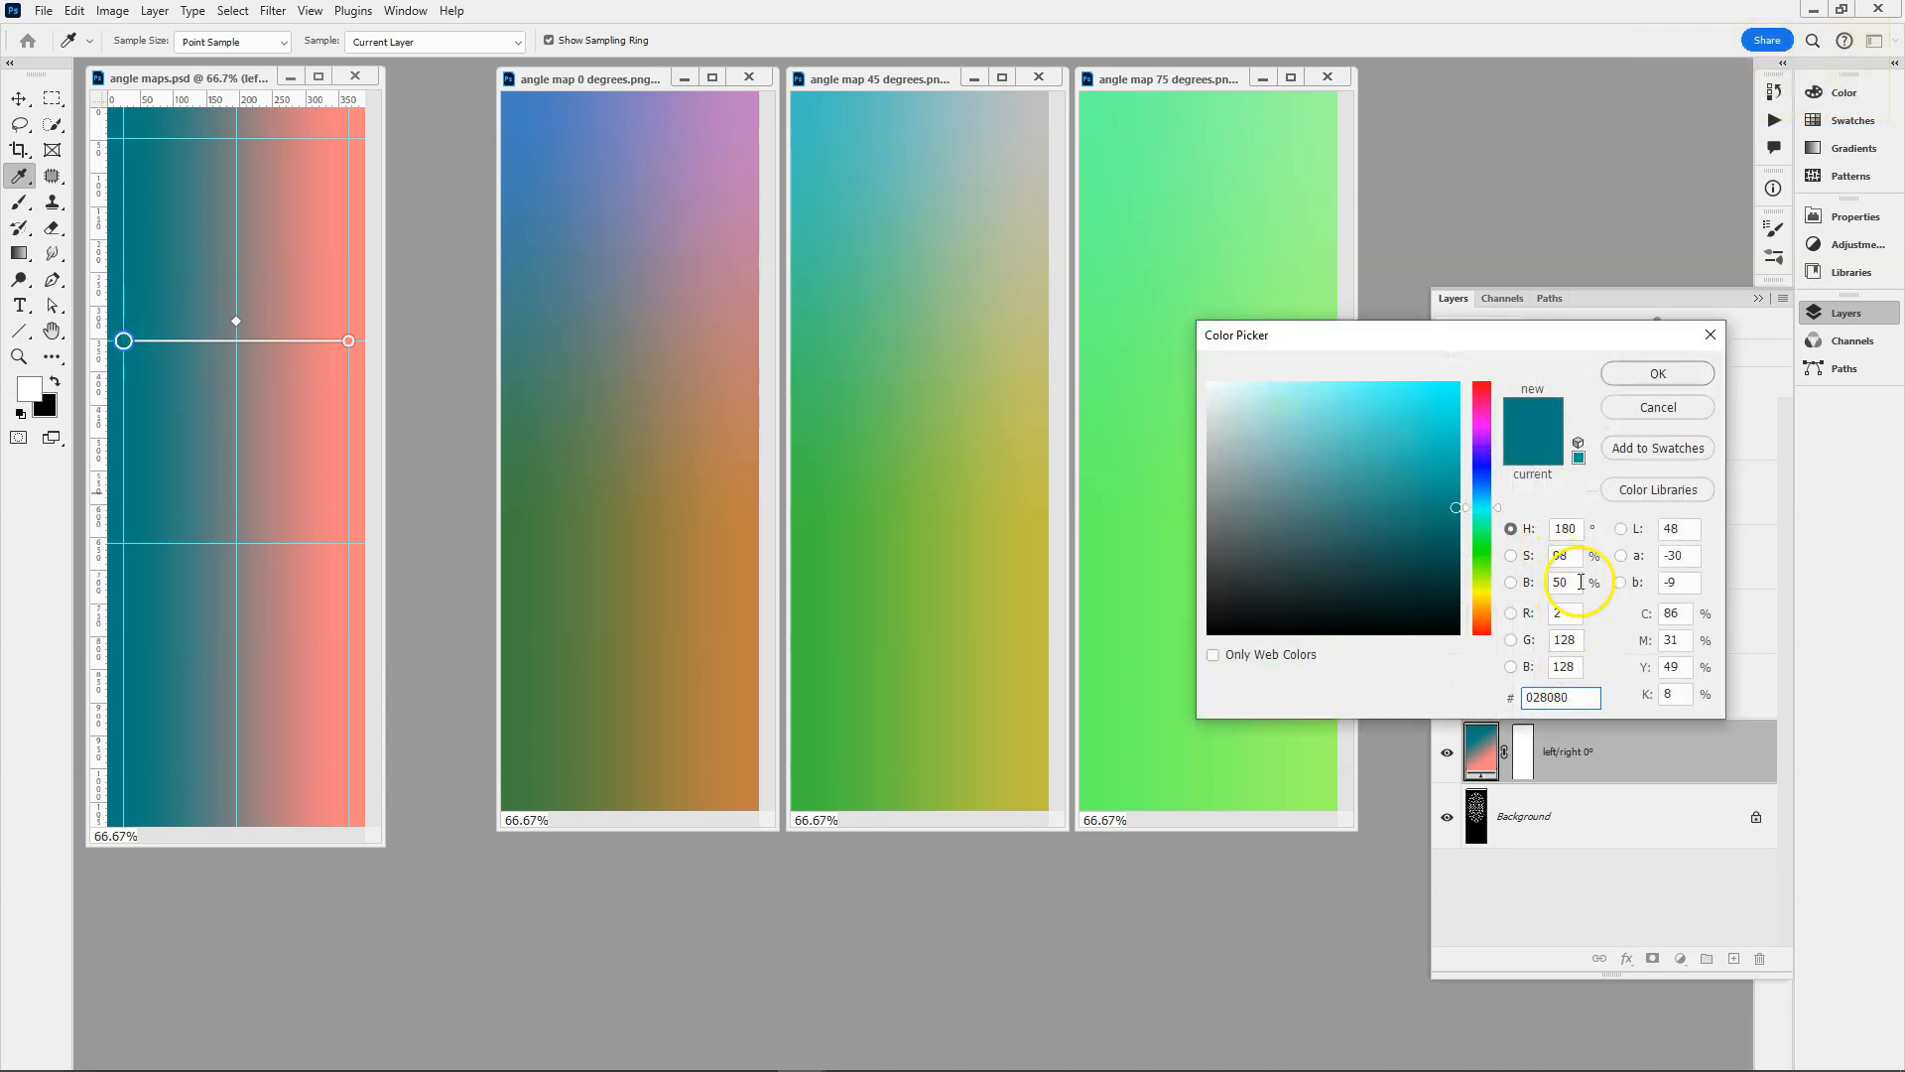
left_click(1566, 613)
type("0")
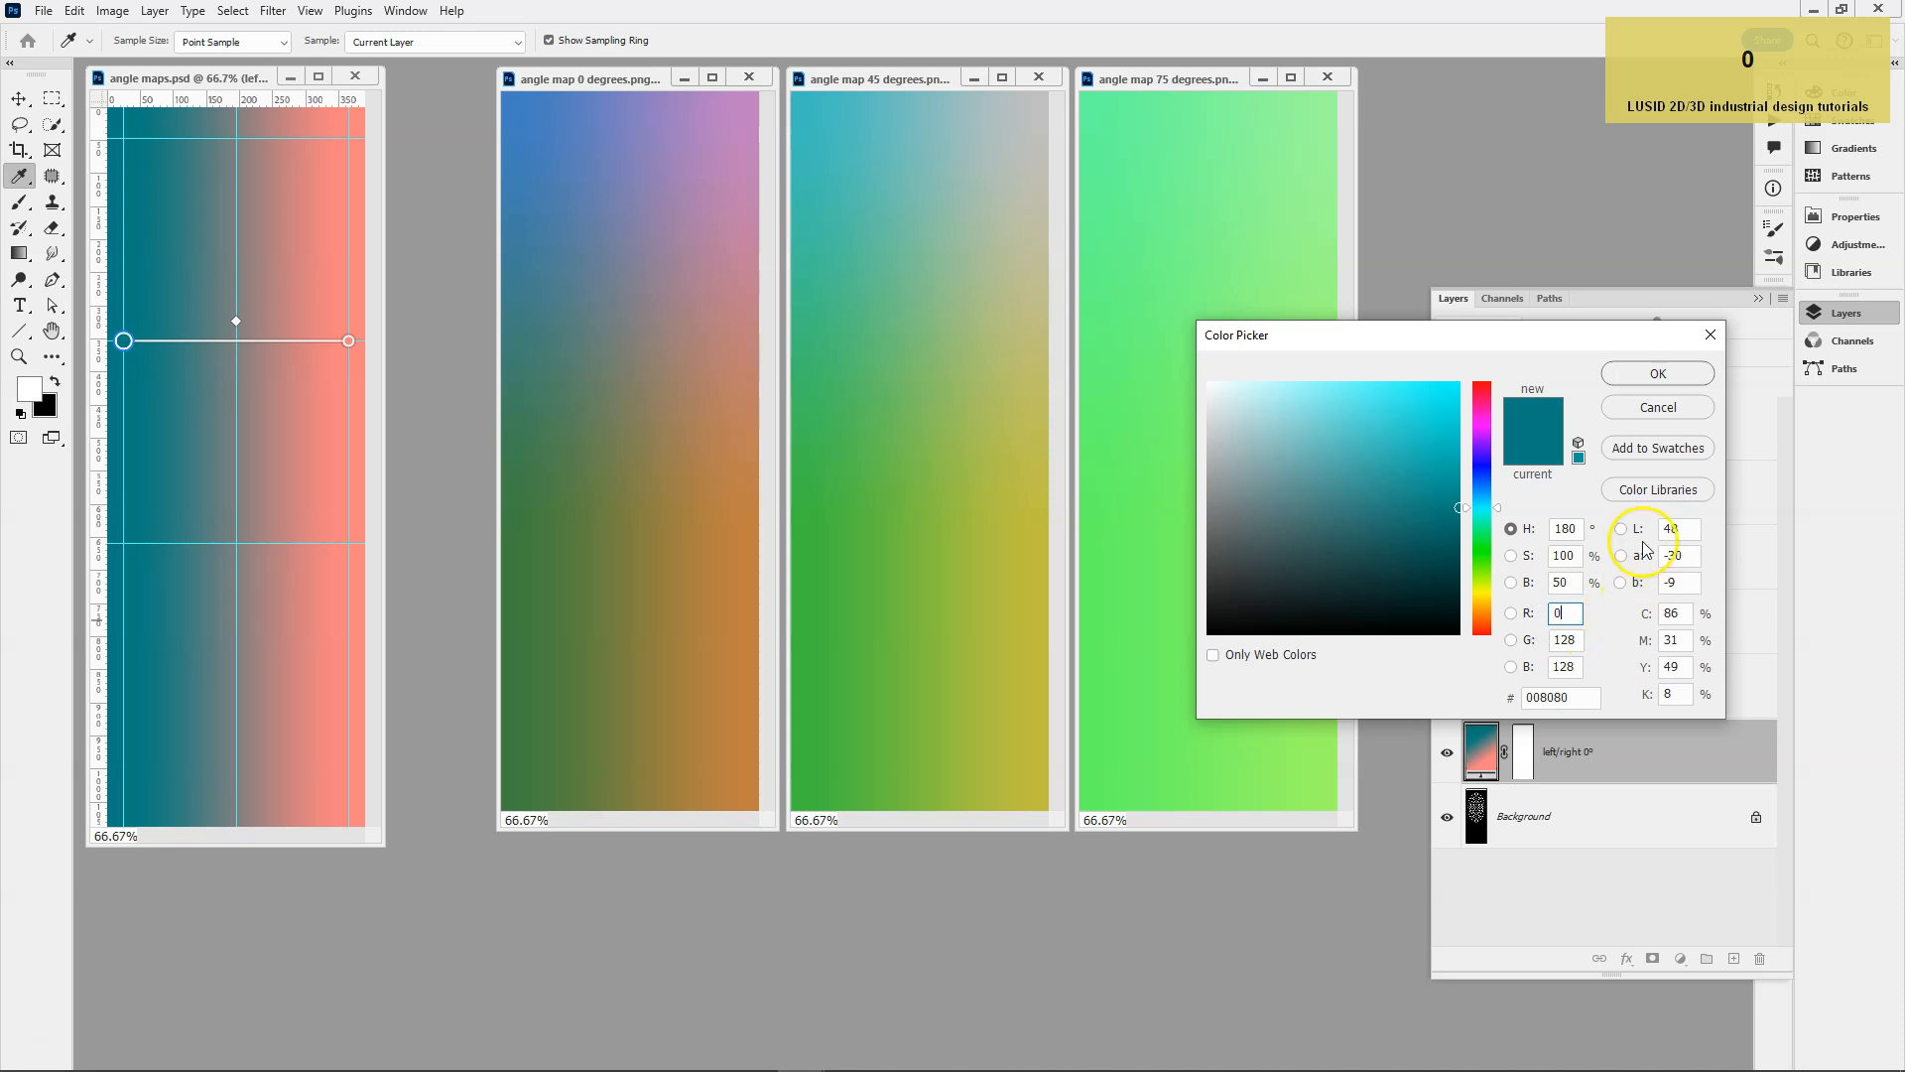
left_click(1656, 373)
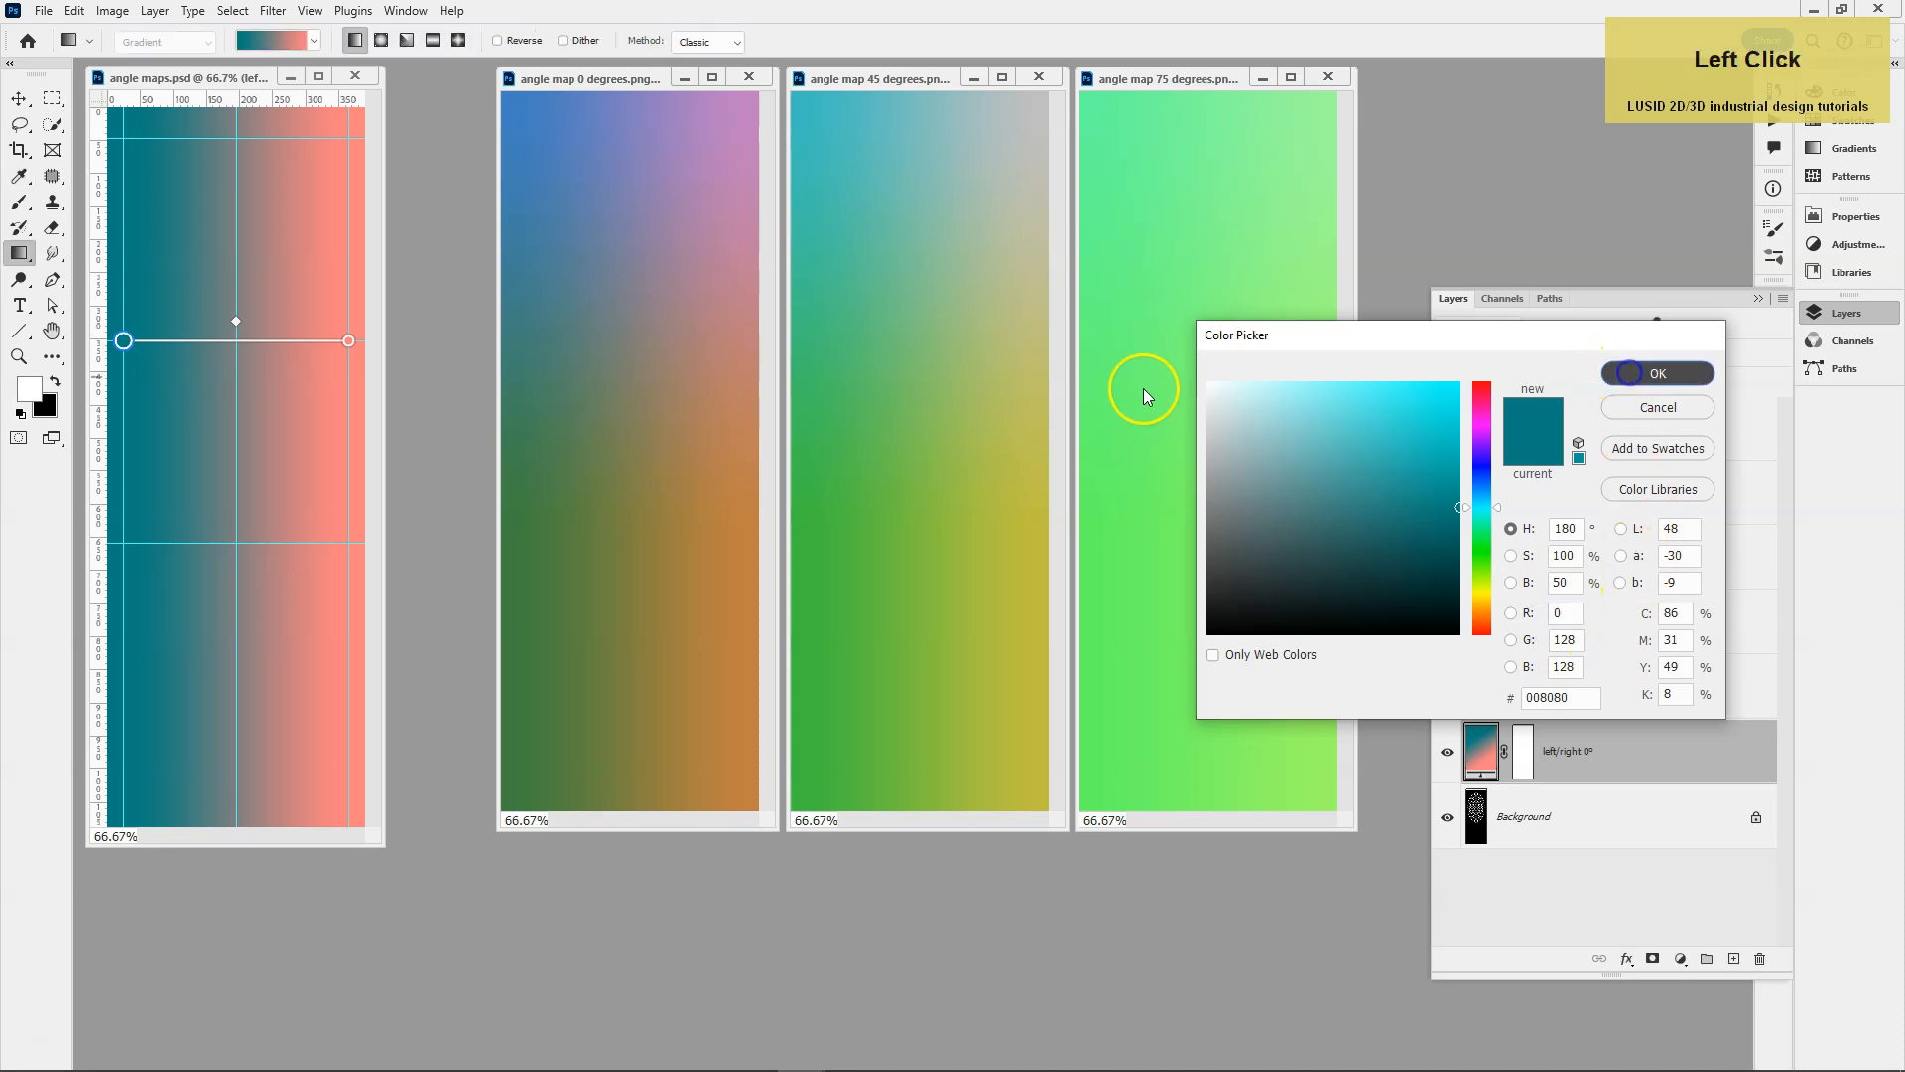
double_click(348, 342)
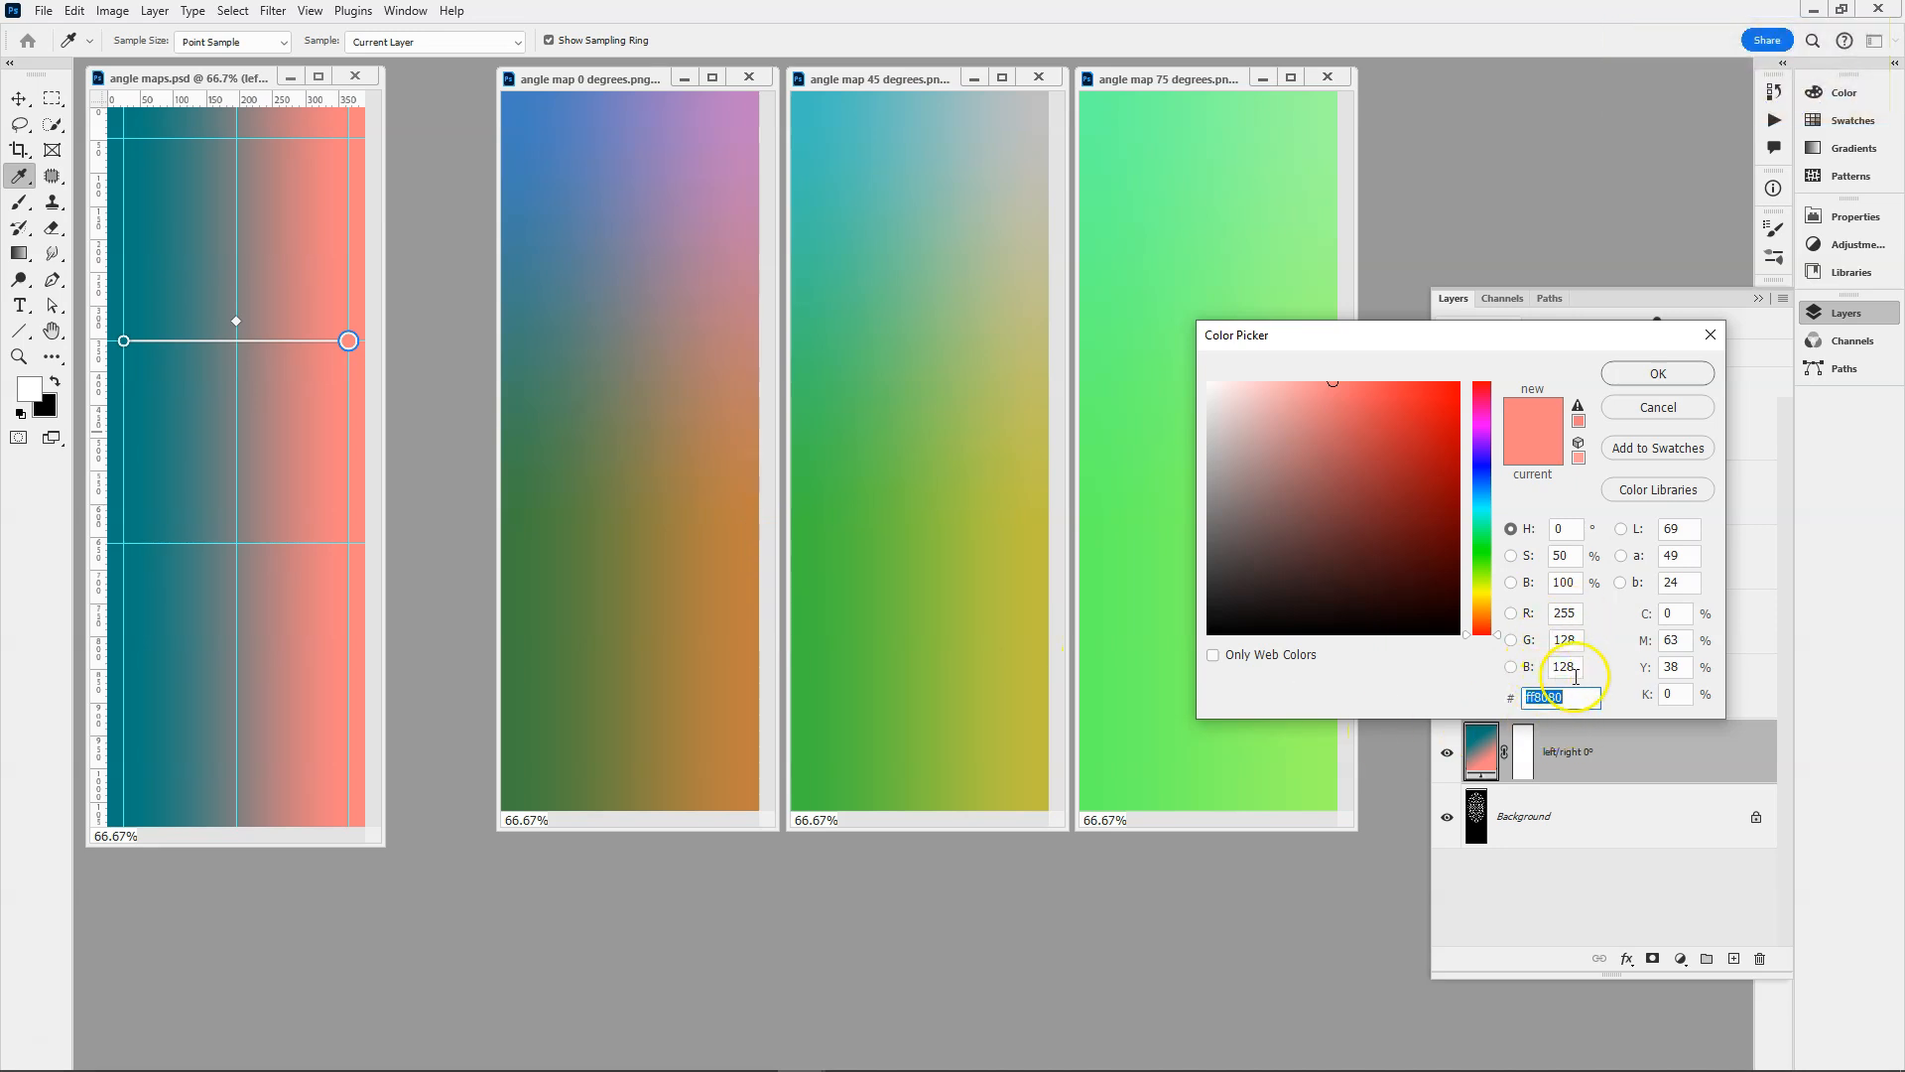
left_click(1660, 375)
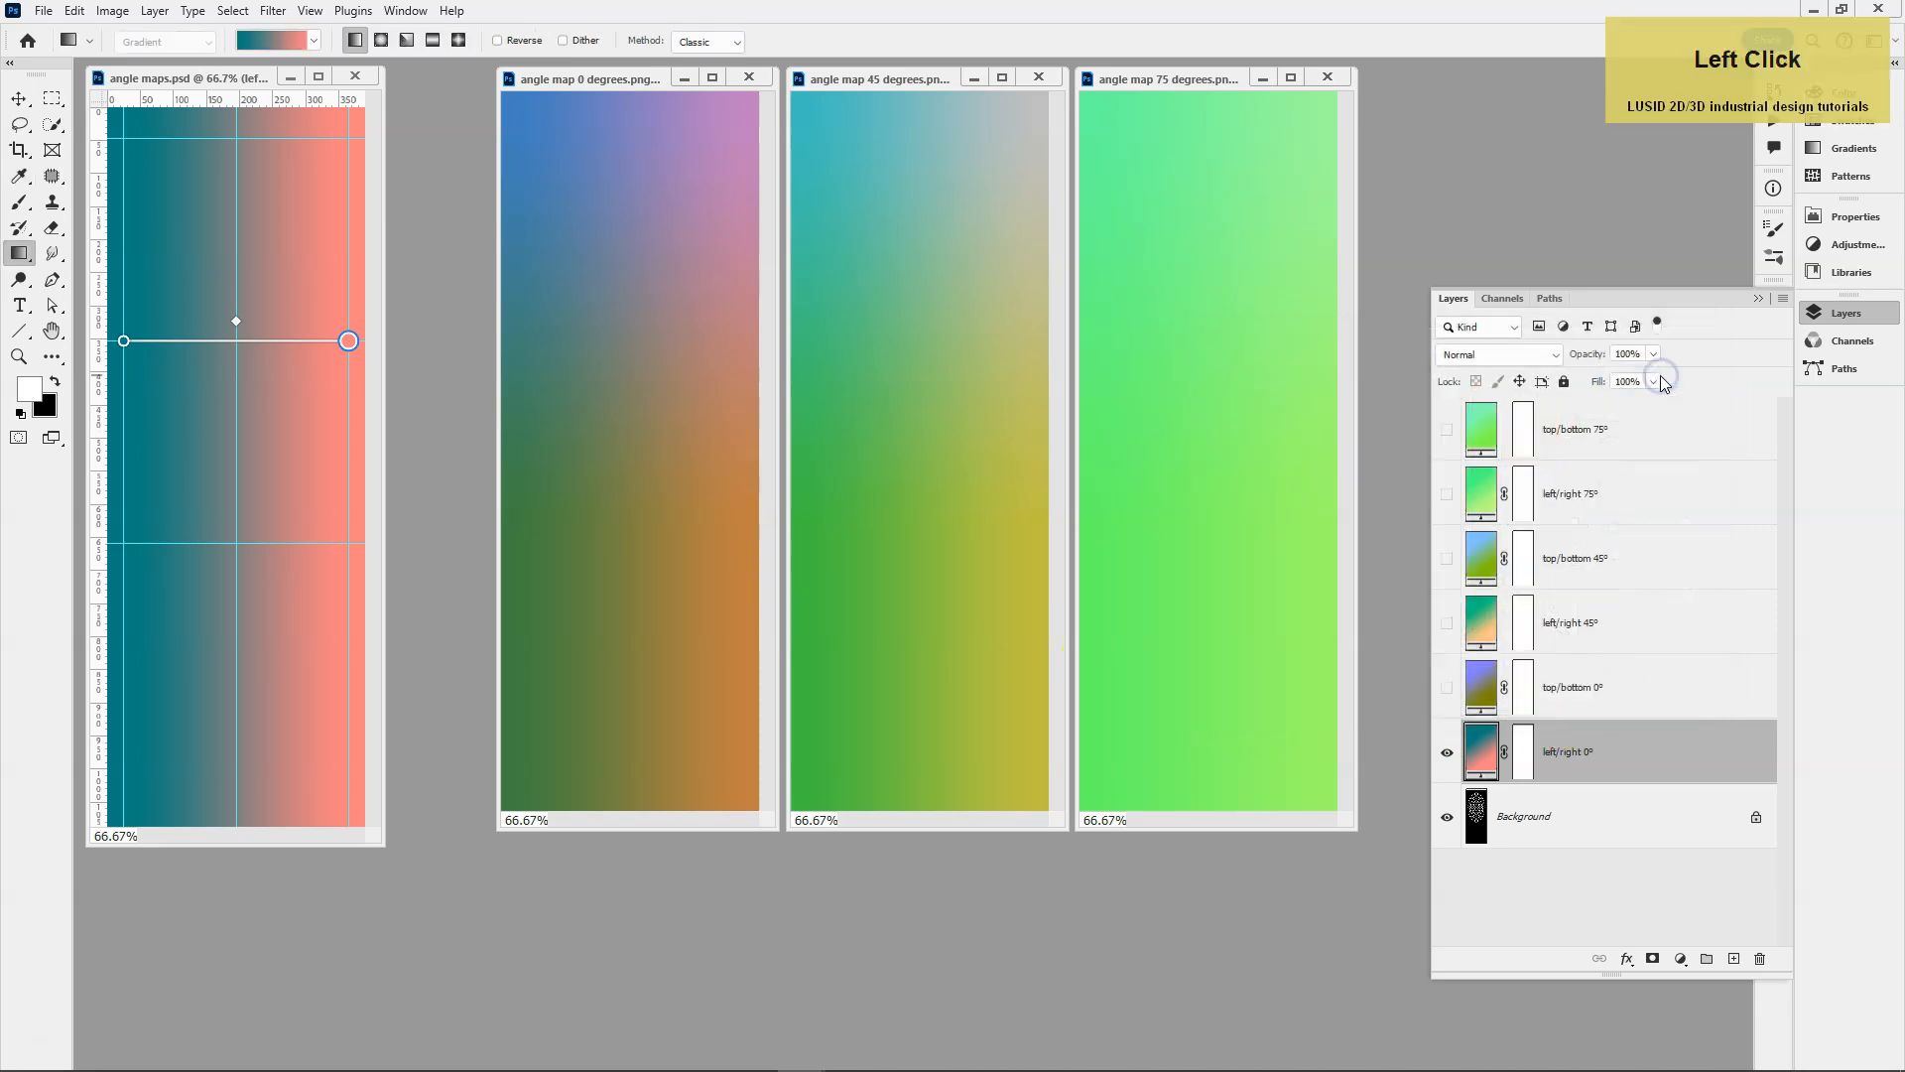
Show the top/bottom 0° gradient layer above left/right 0° and check its opacity.
left_click(1447, 687)
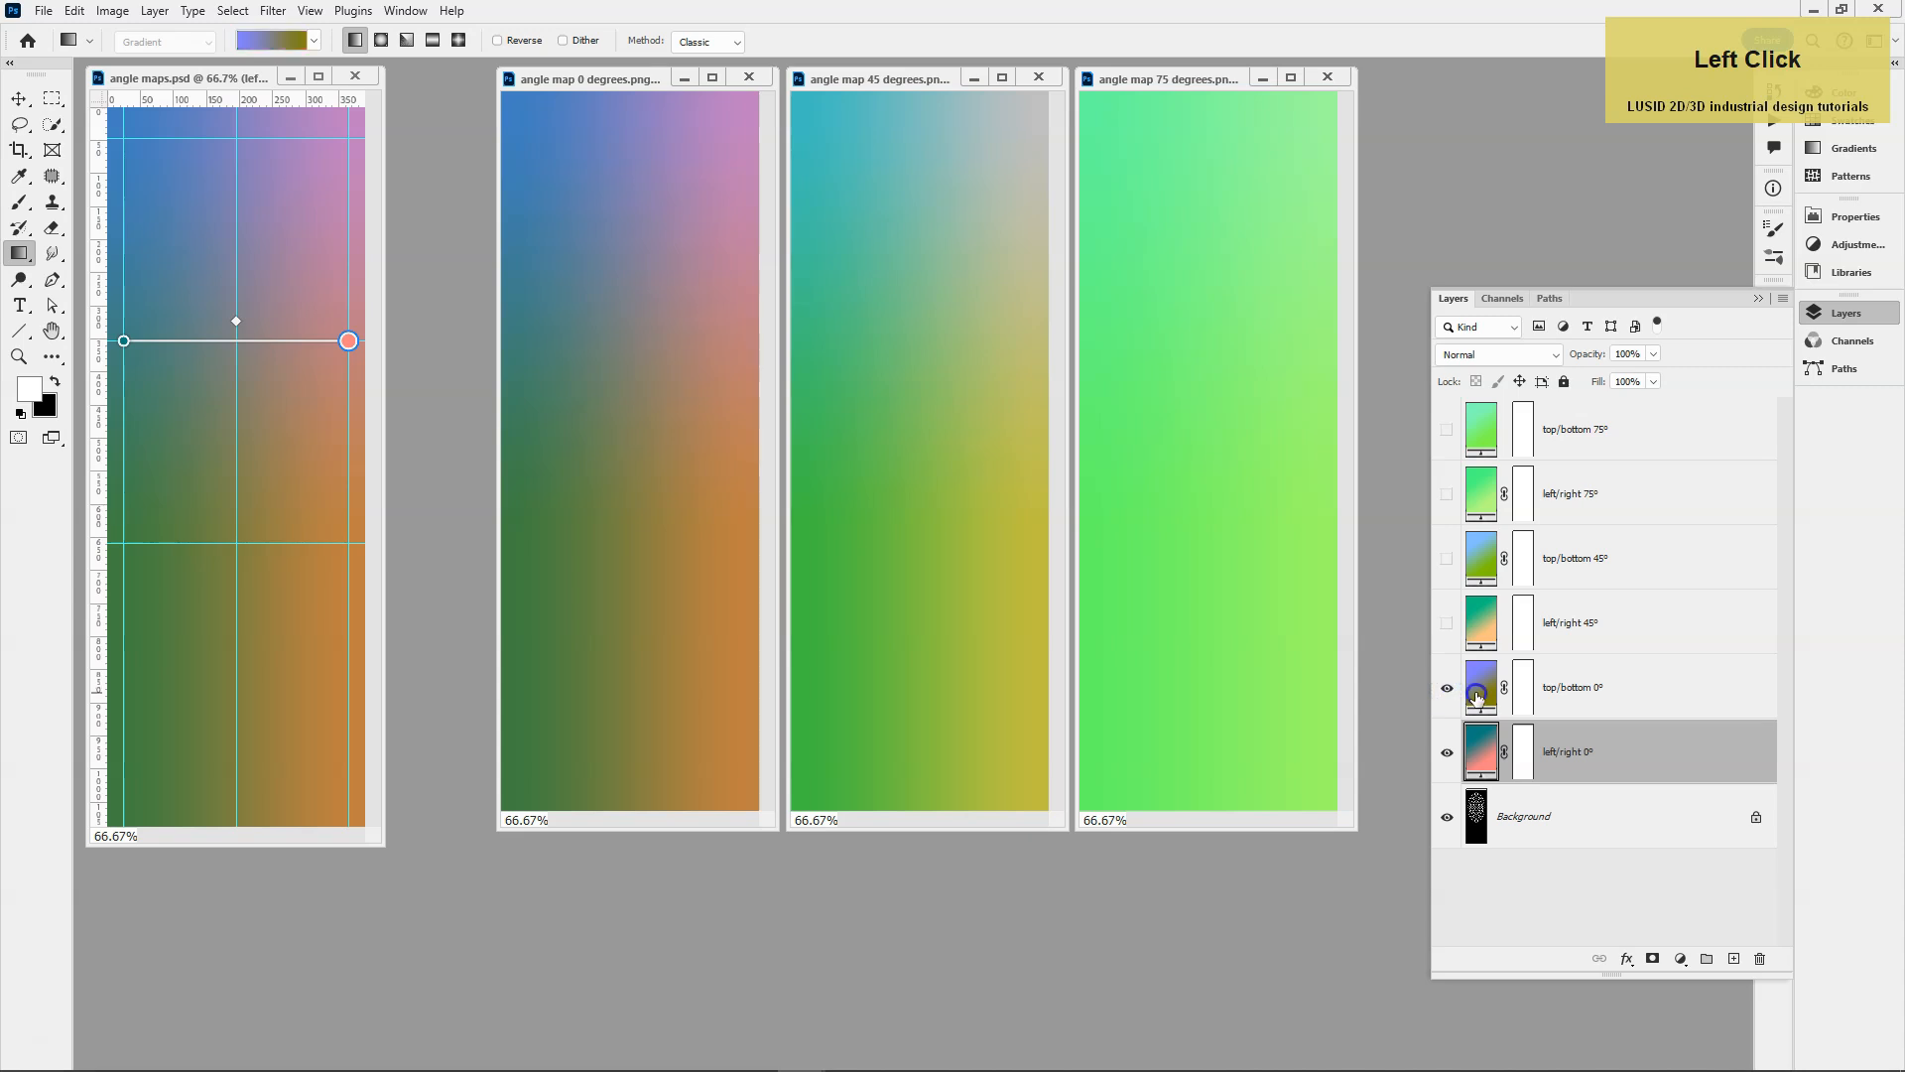
left_click(1479, 695)
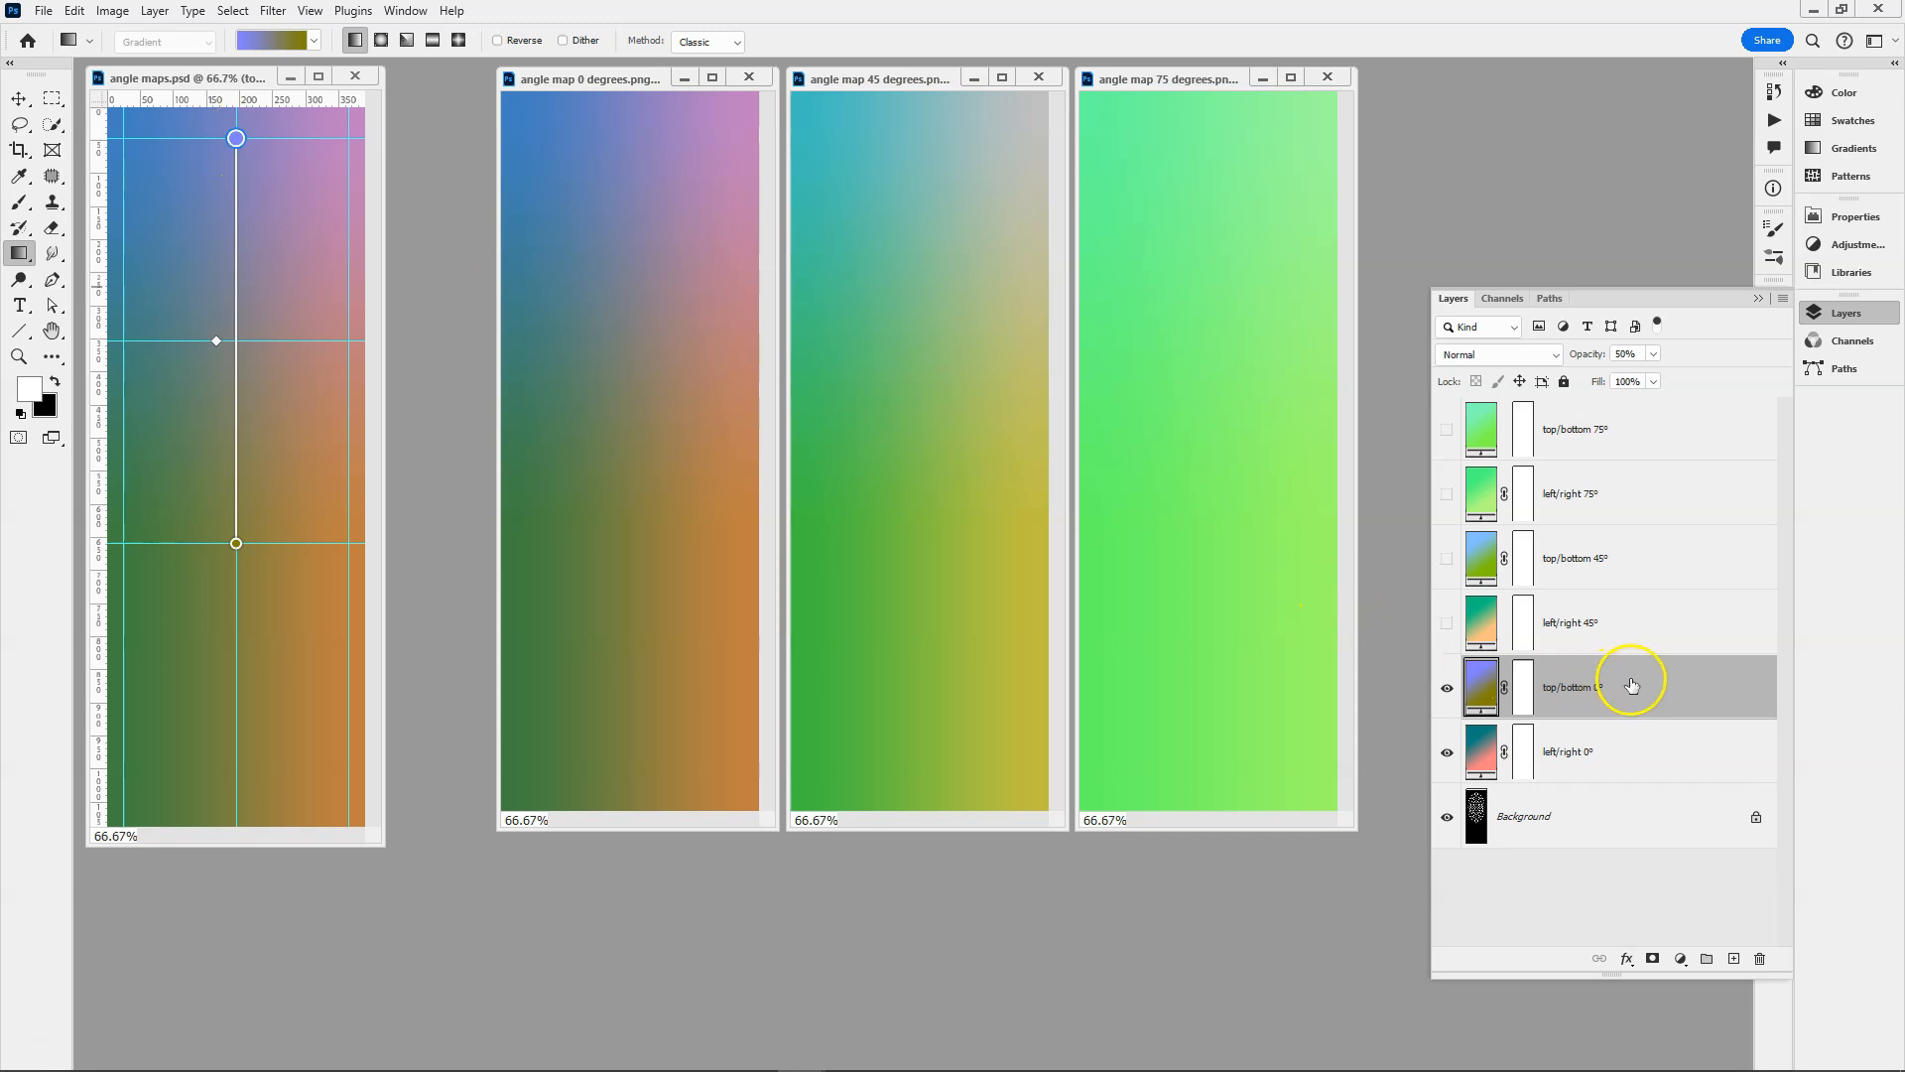
left_click(1639, 353)
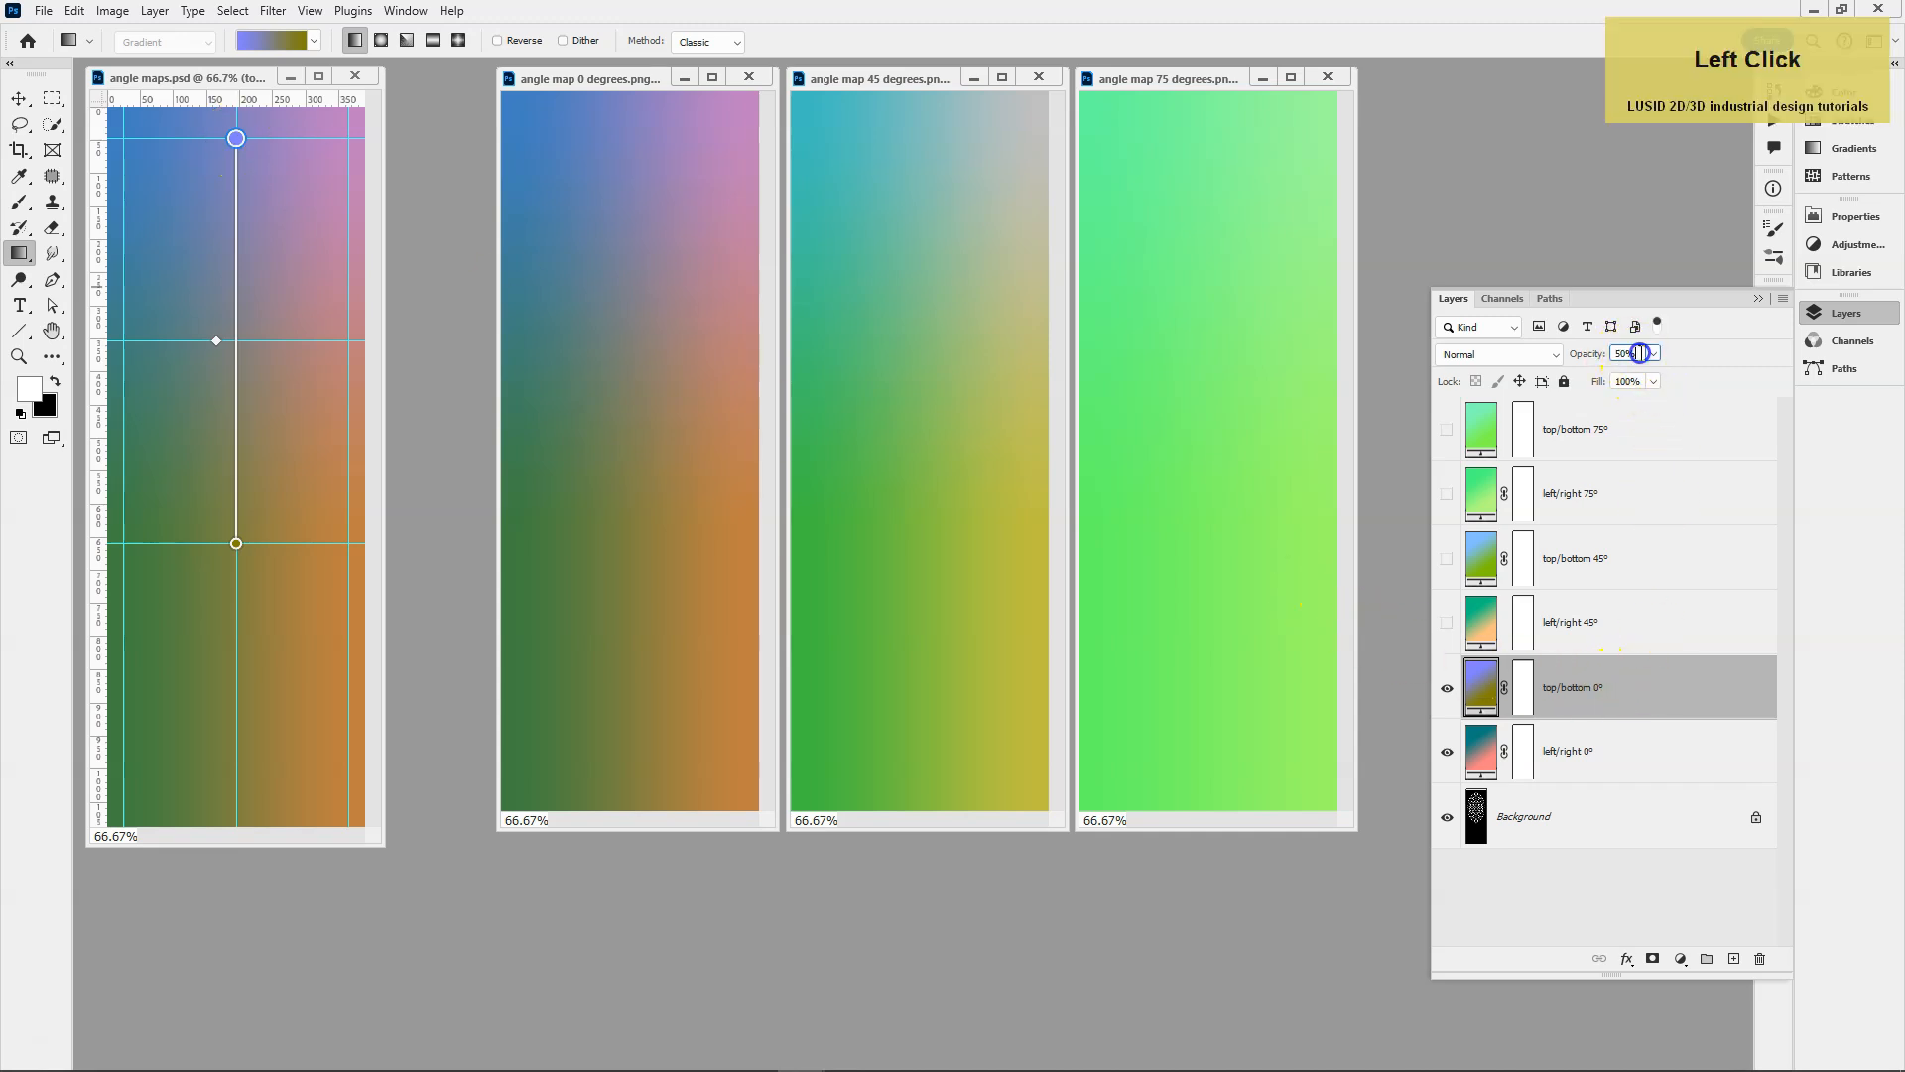
left_click(1716, 354)
Hide both 0° gradient layers, show both 45° layers, and check the opacity of top/bottom 45°.
left_click(1446, 688)
left_click(1446, 752)
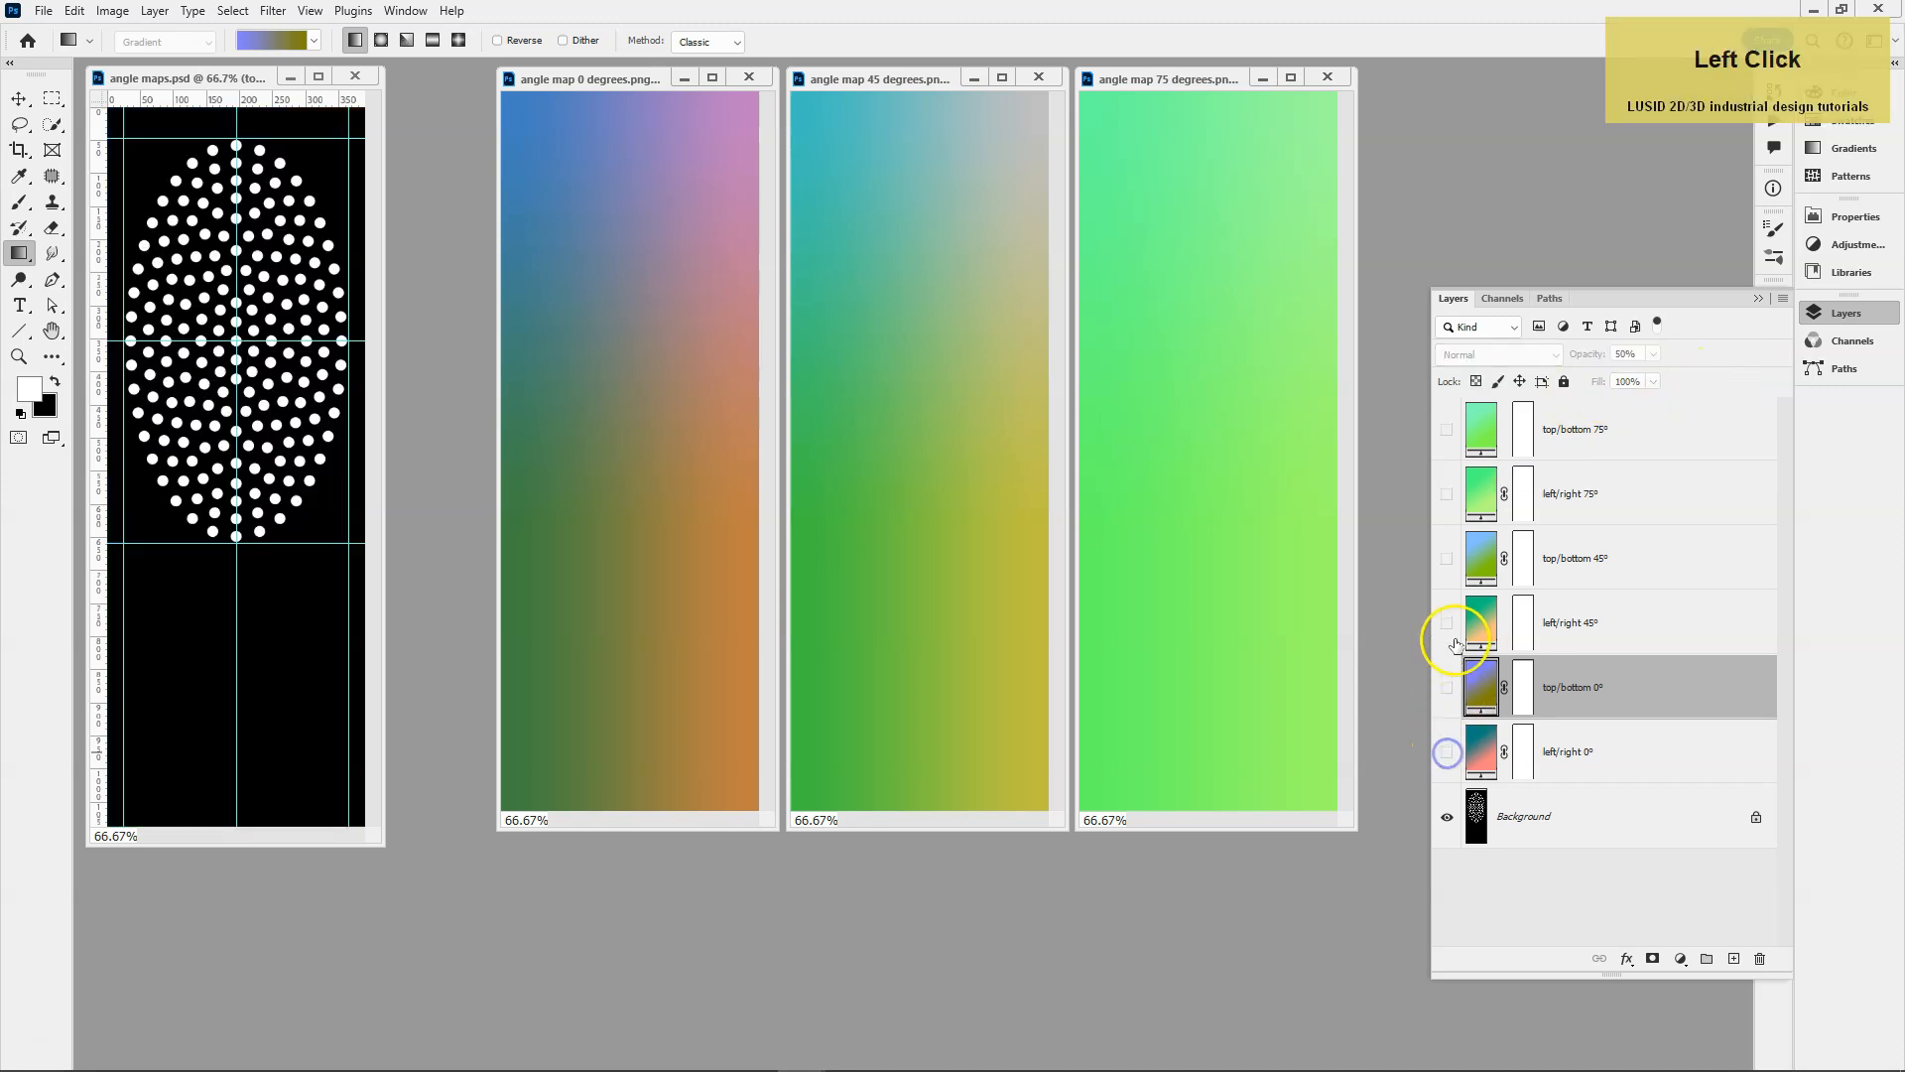
left_click(1447, 624)
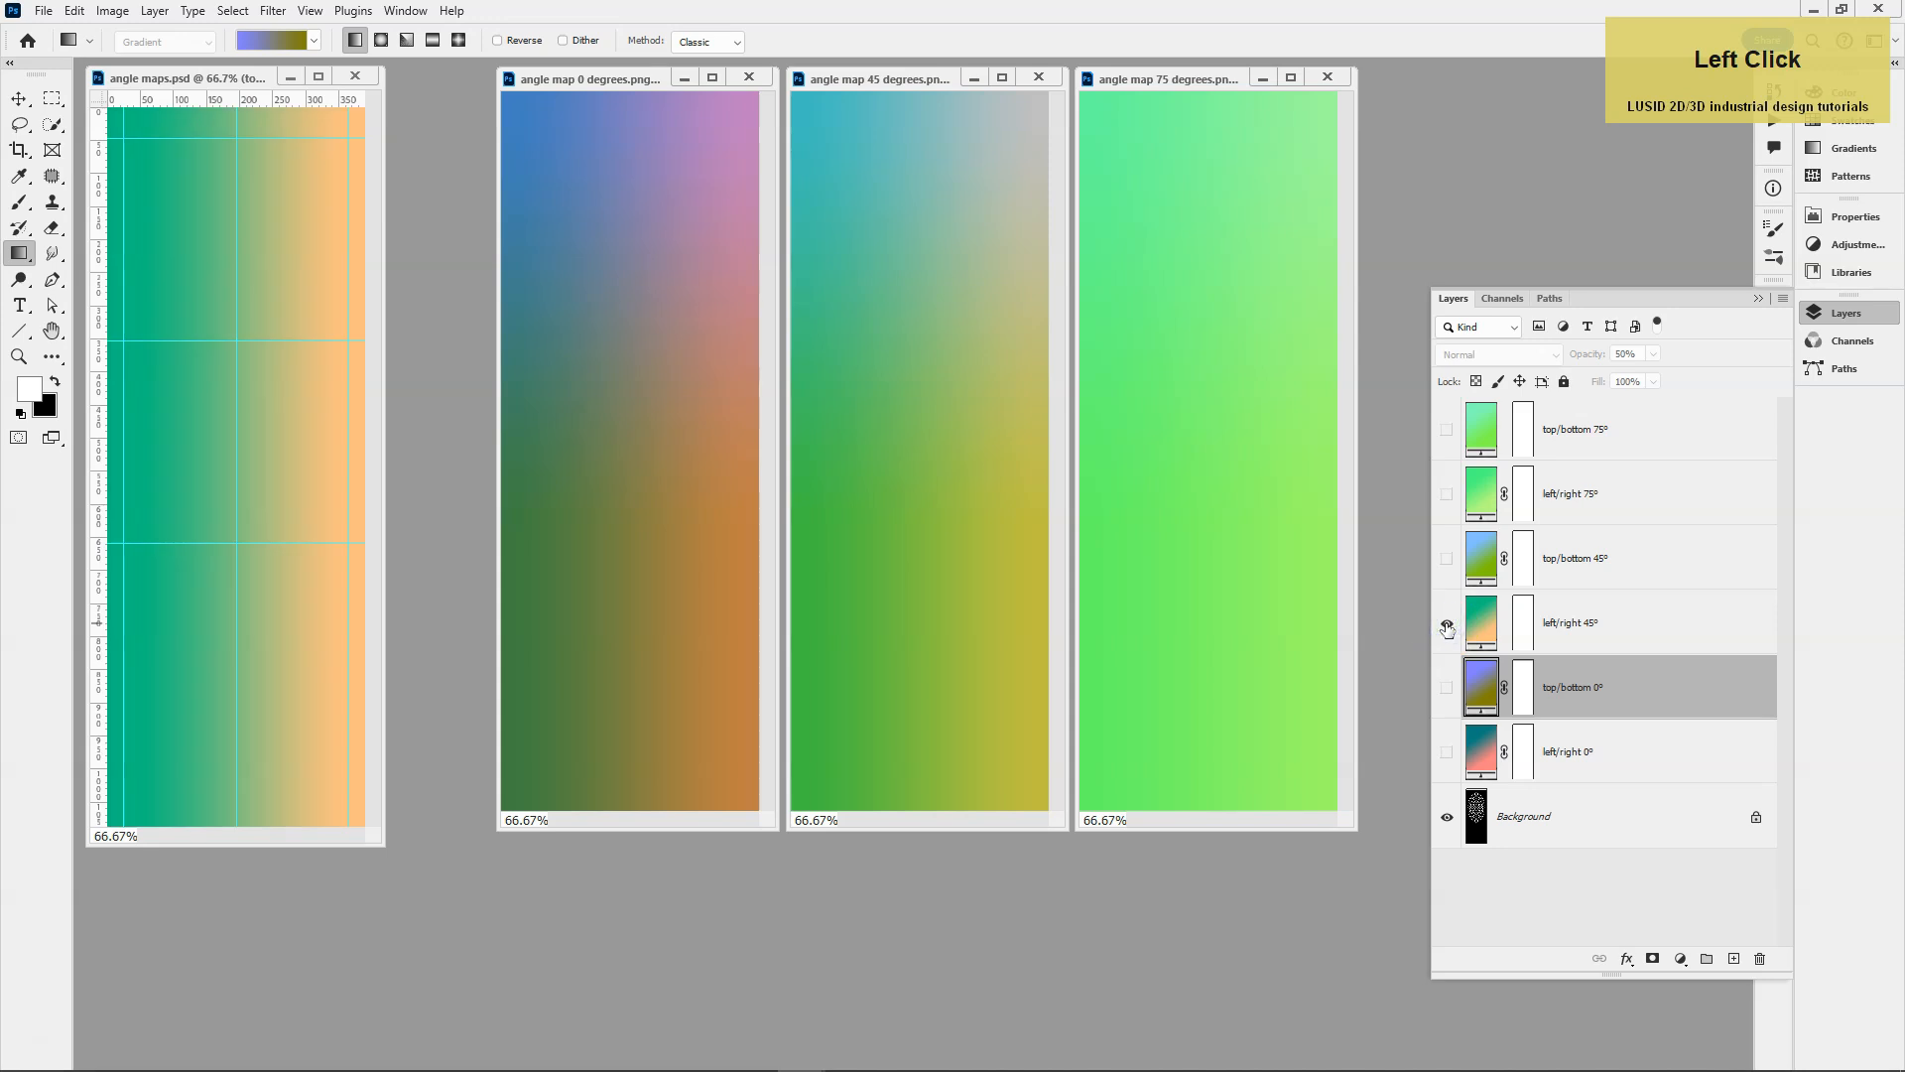
left_click(1447, 558)
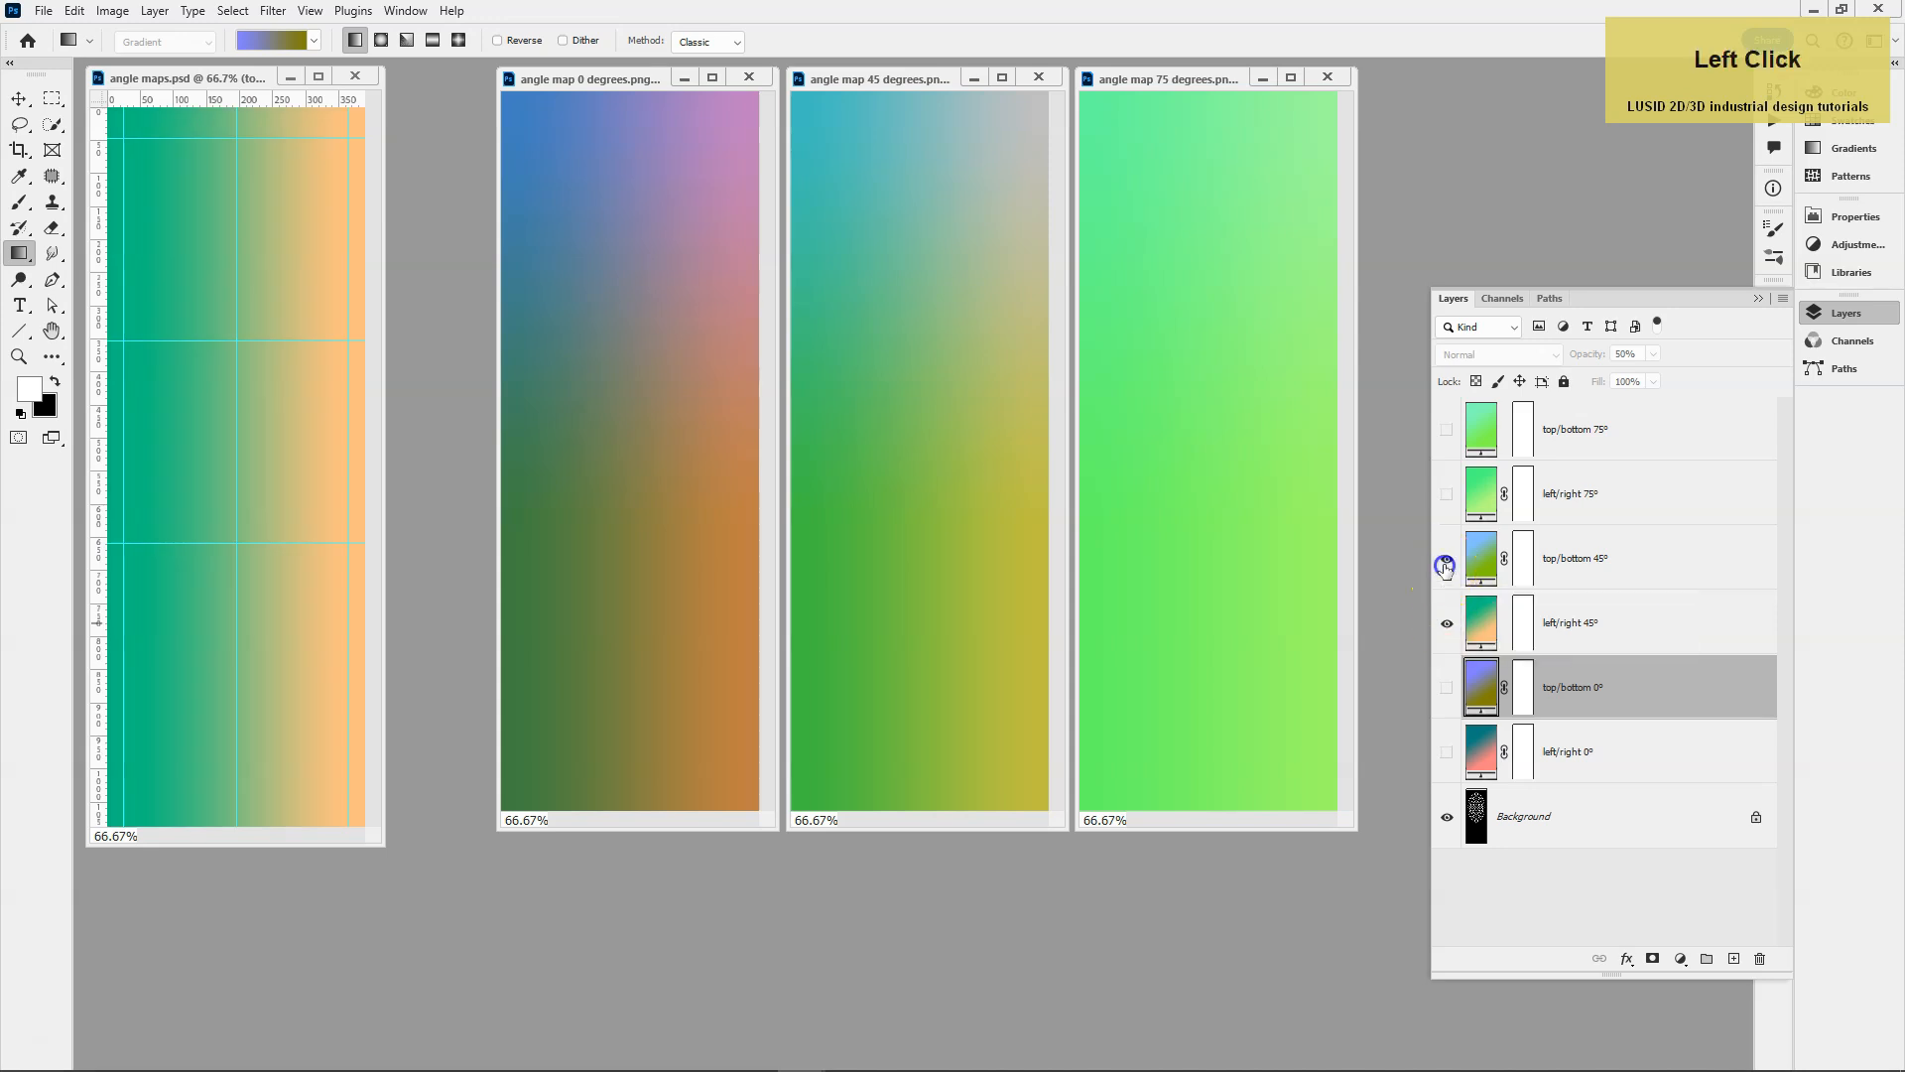
left_click(1656, 563)
left_click(1607, 354)
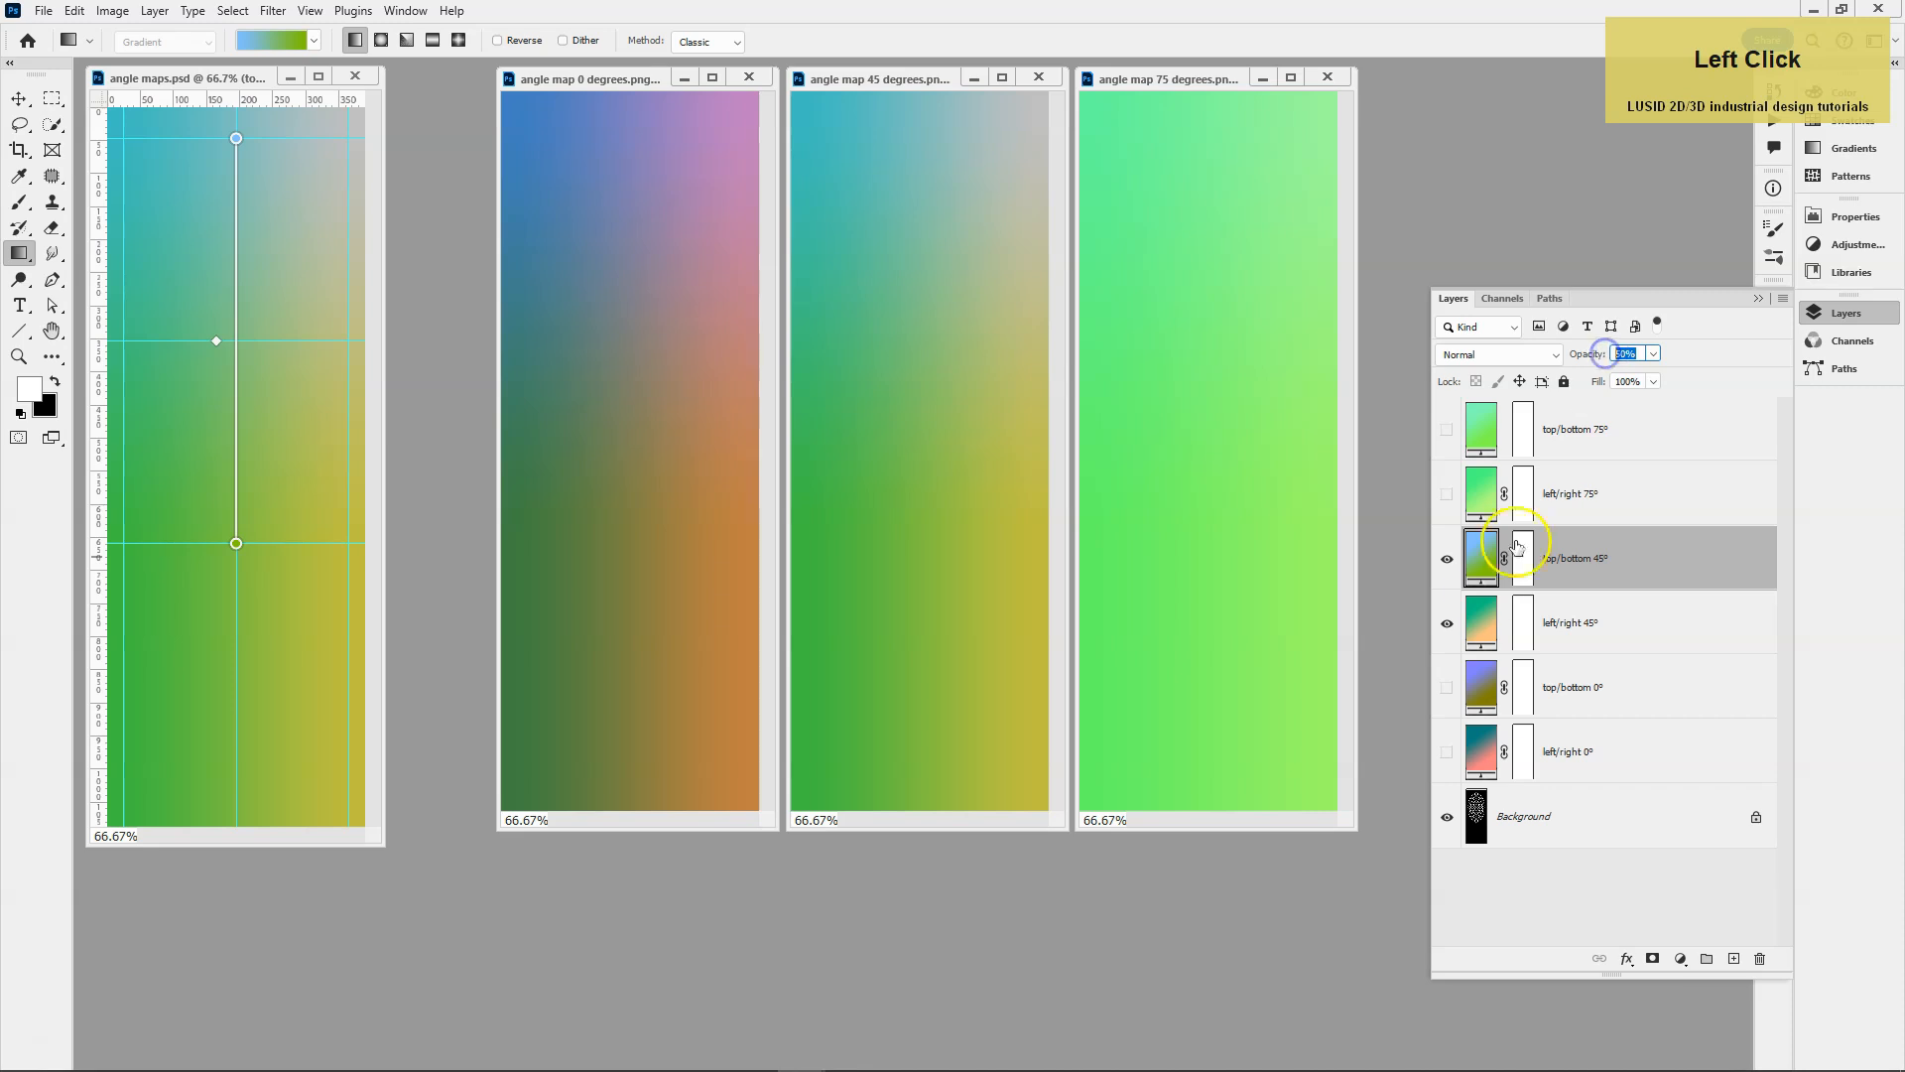
Hide both 45° gradient layers, show both 75° layers, and check the opacity of top/bottom 75°.
left_click(1446, 623)
left_click(1447, 559)
left_click(1447, 495)
left_click(1447, 431)
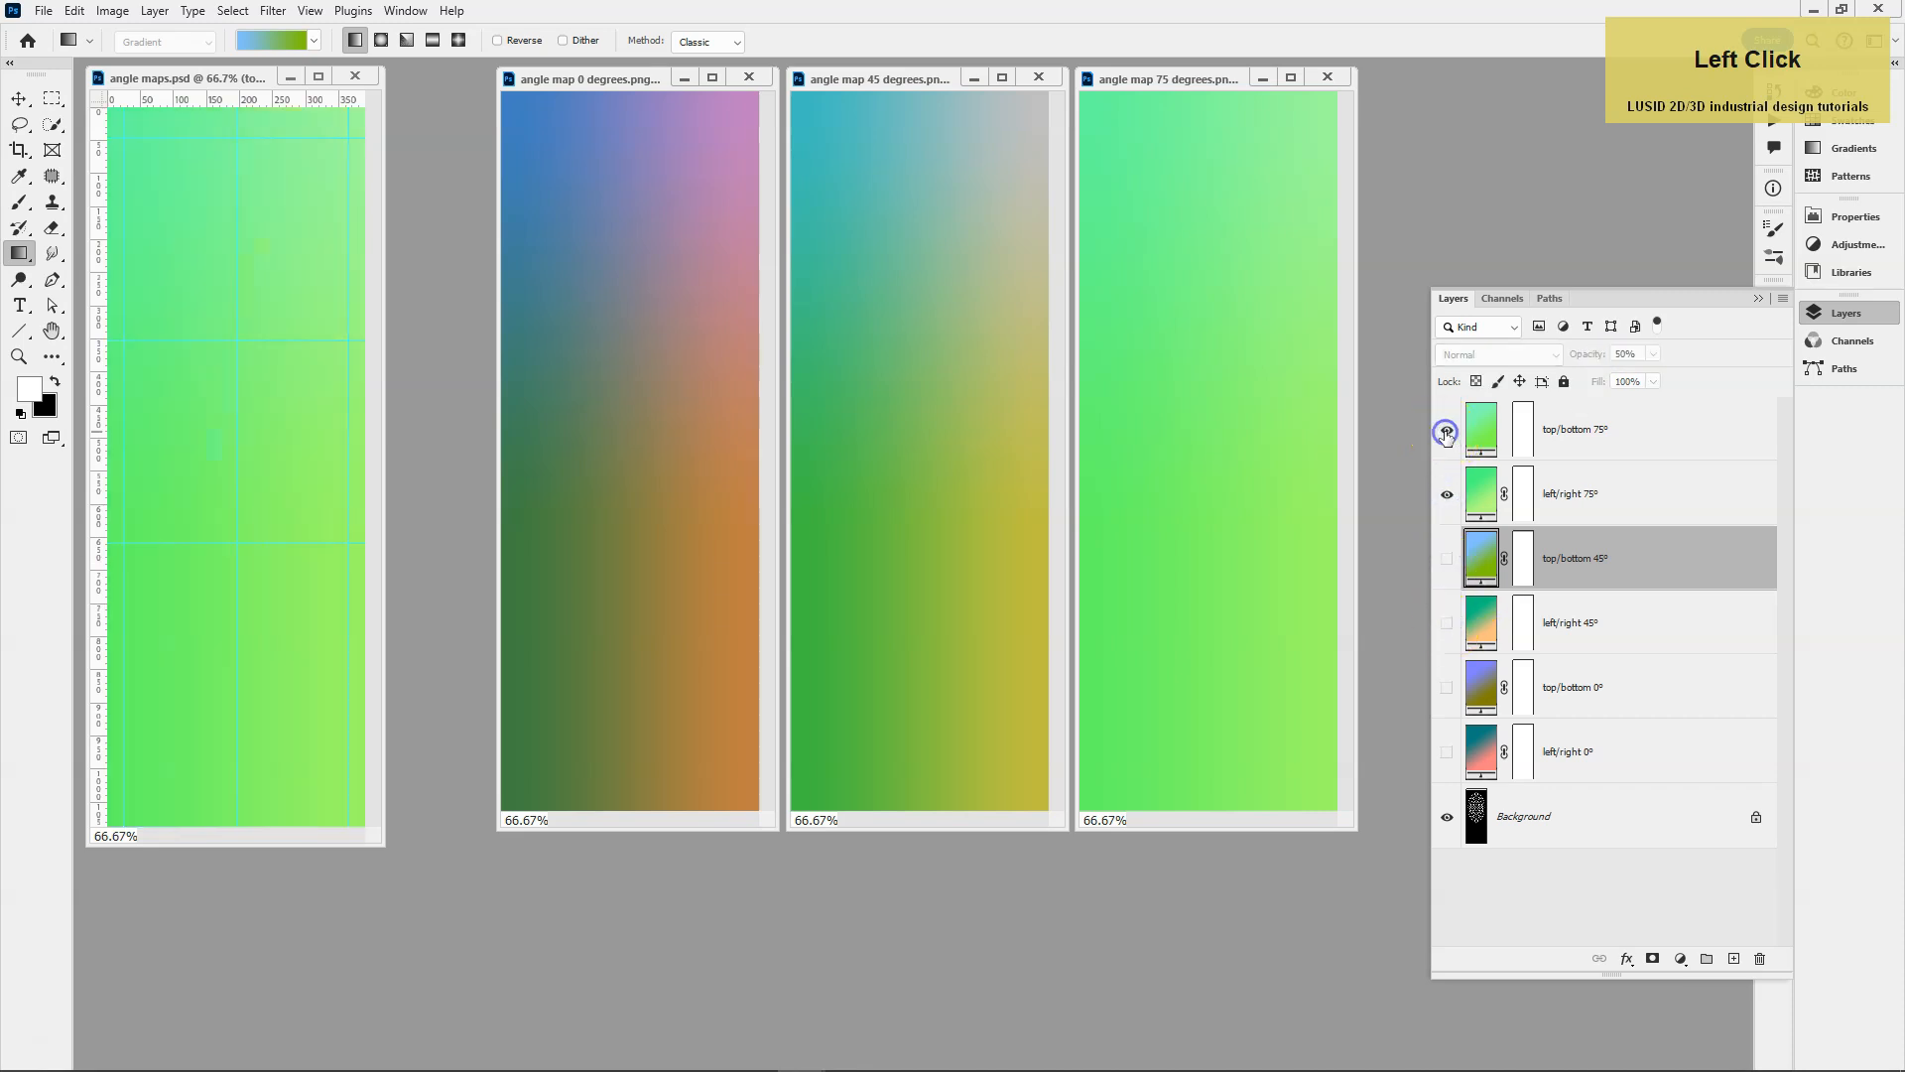
left_click(1660, 429)
left_click(1644, 352)
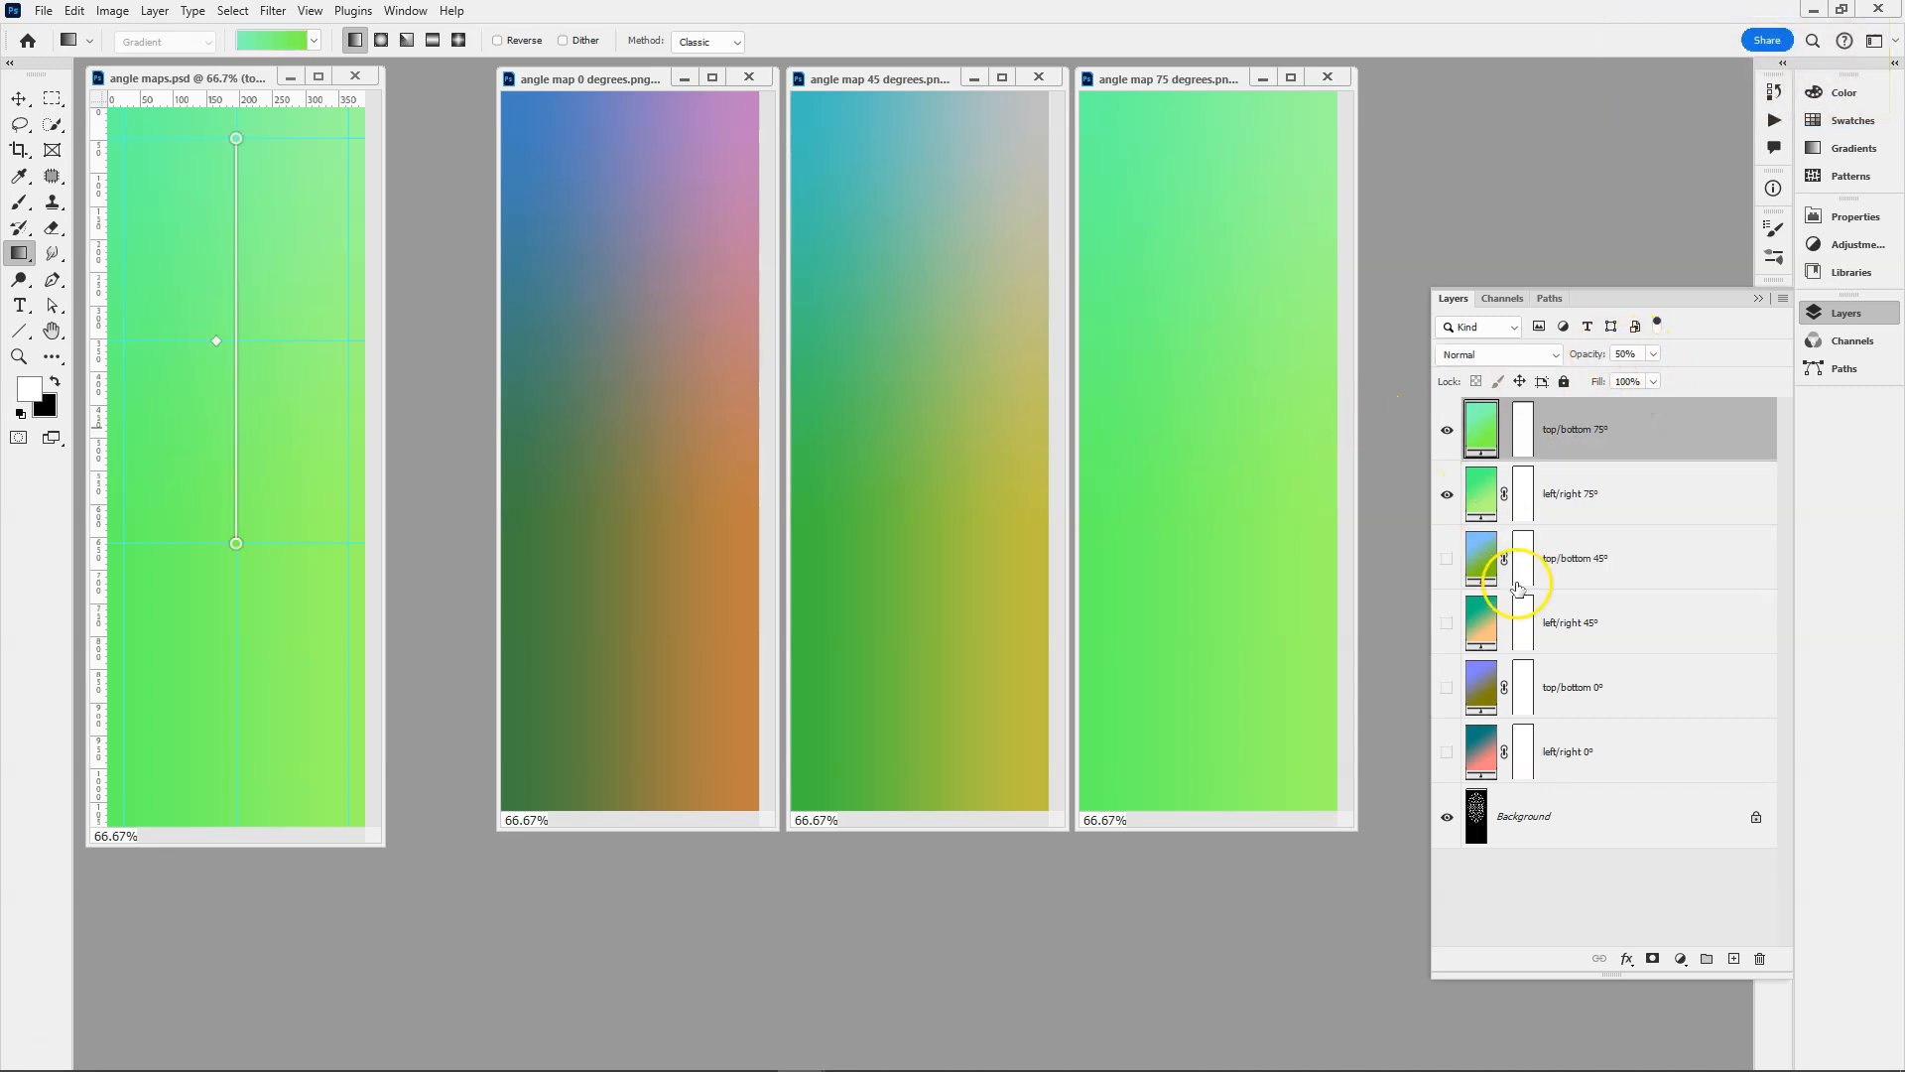
Inspect the green values of both end colours in the top/bottom 75° gradient without changing them.
double_click(237, 139)
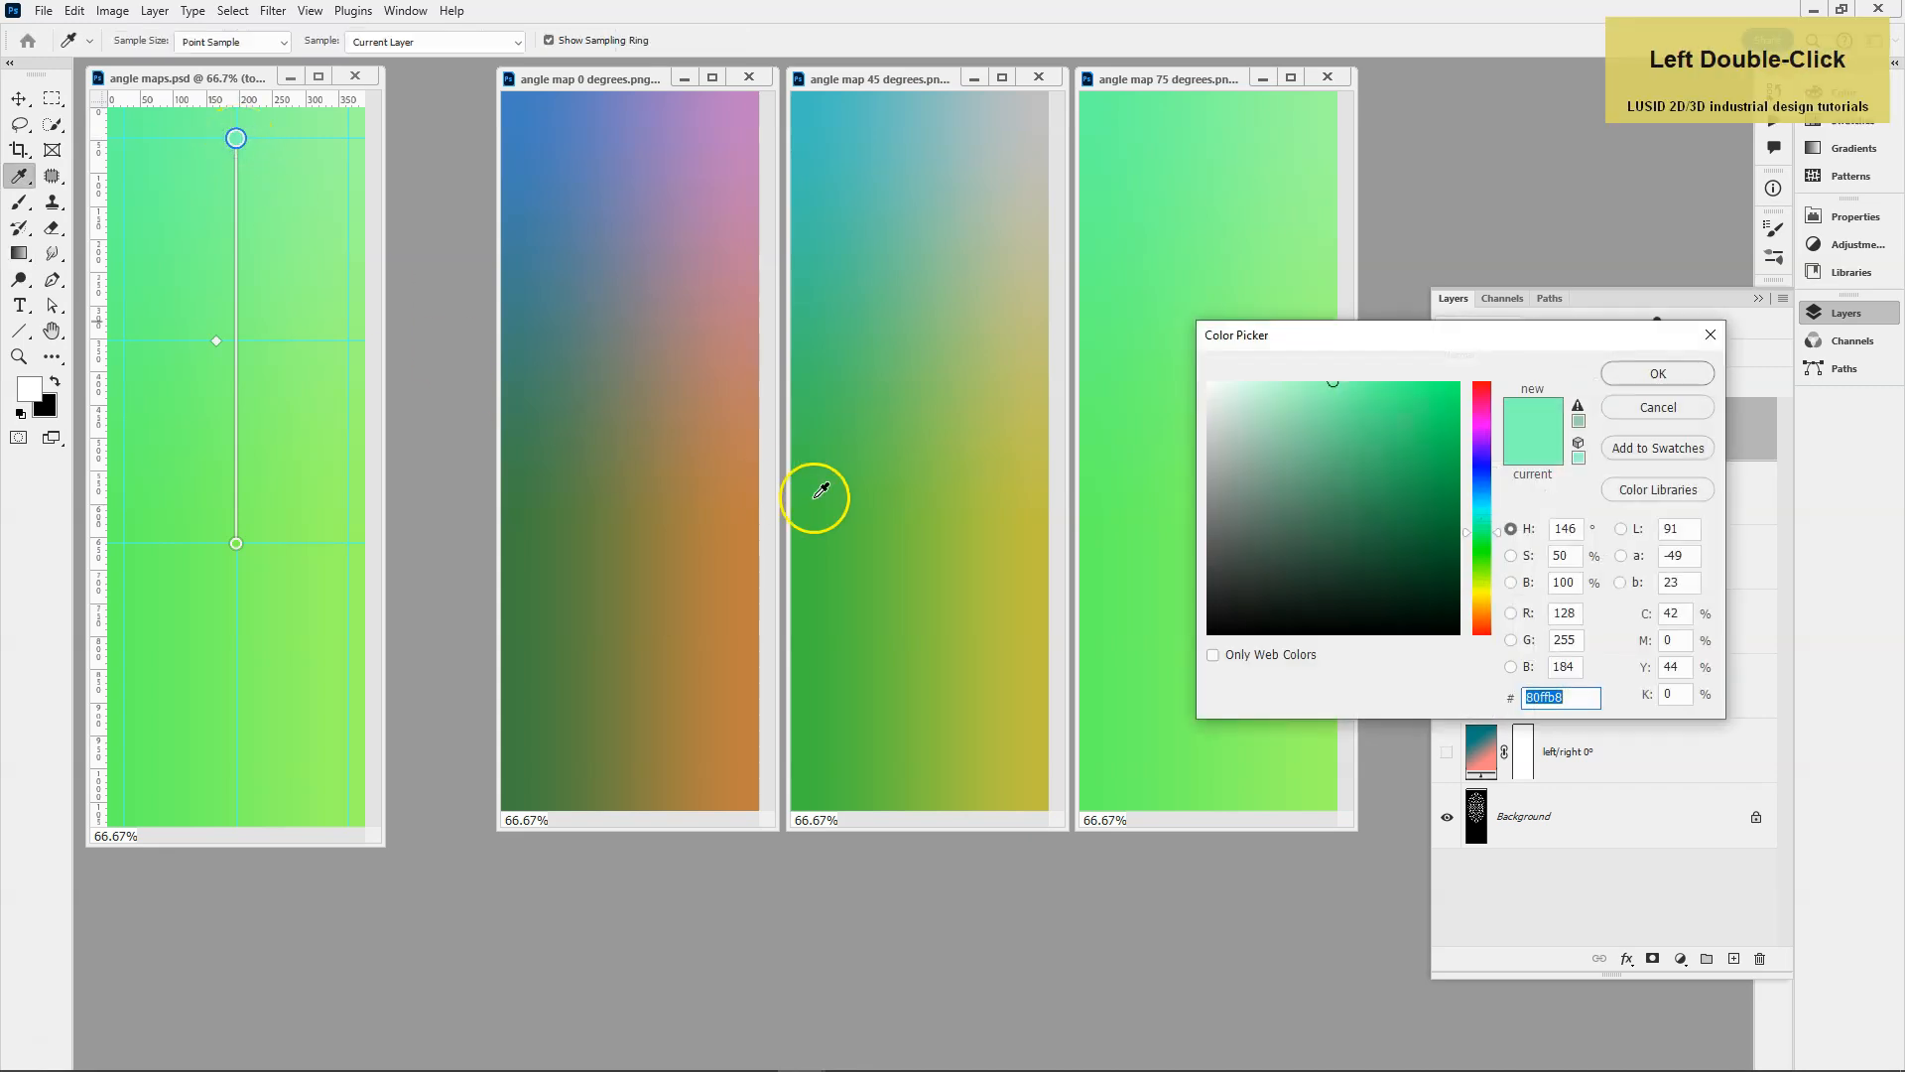
left_click(1575, 640)
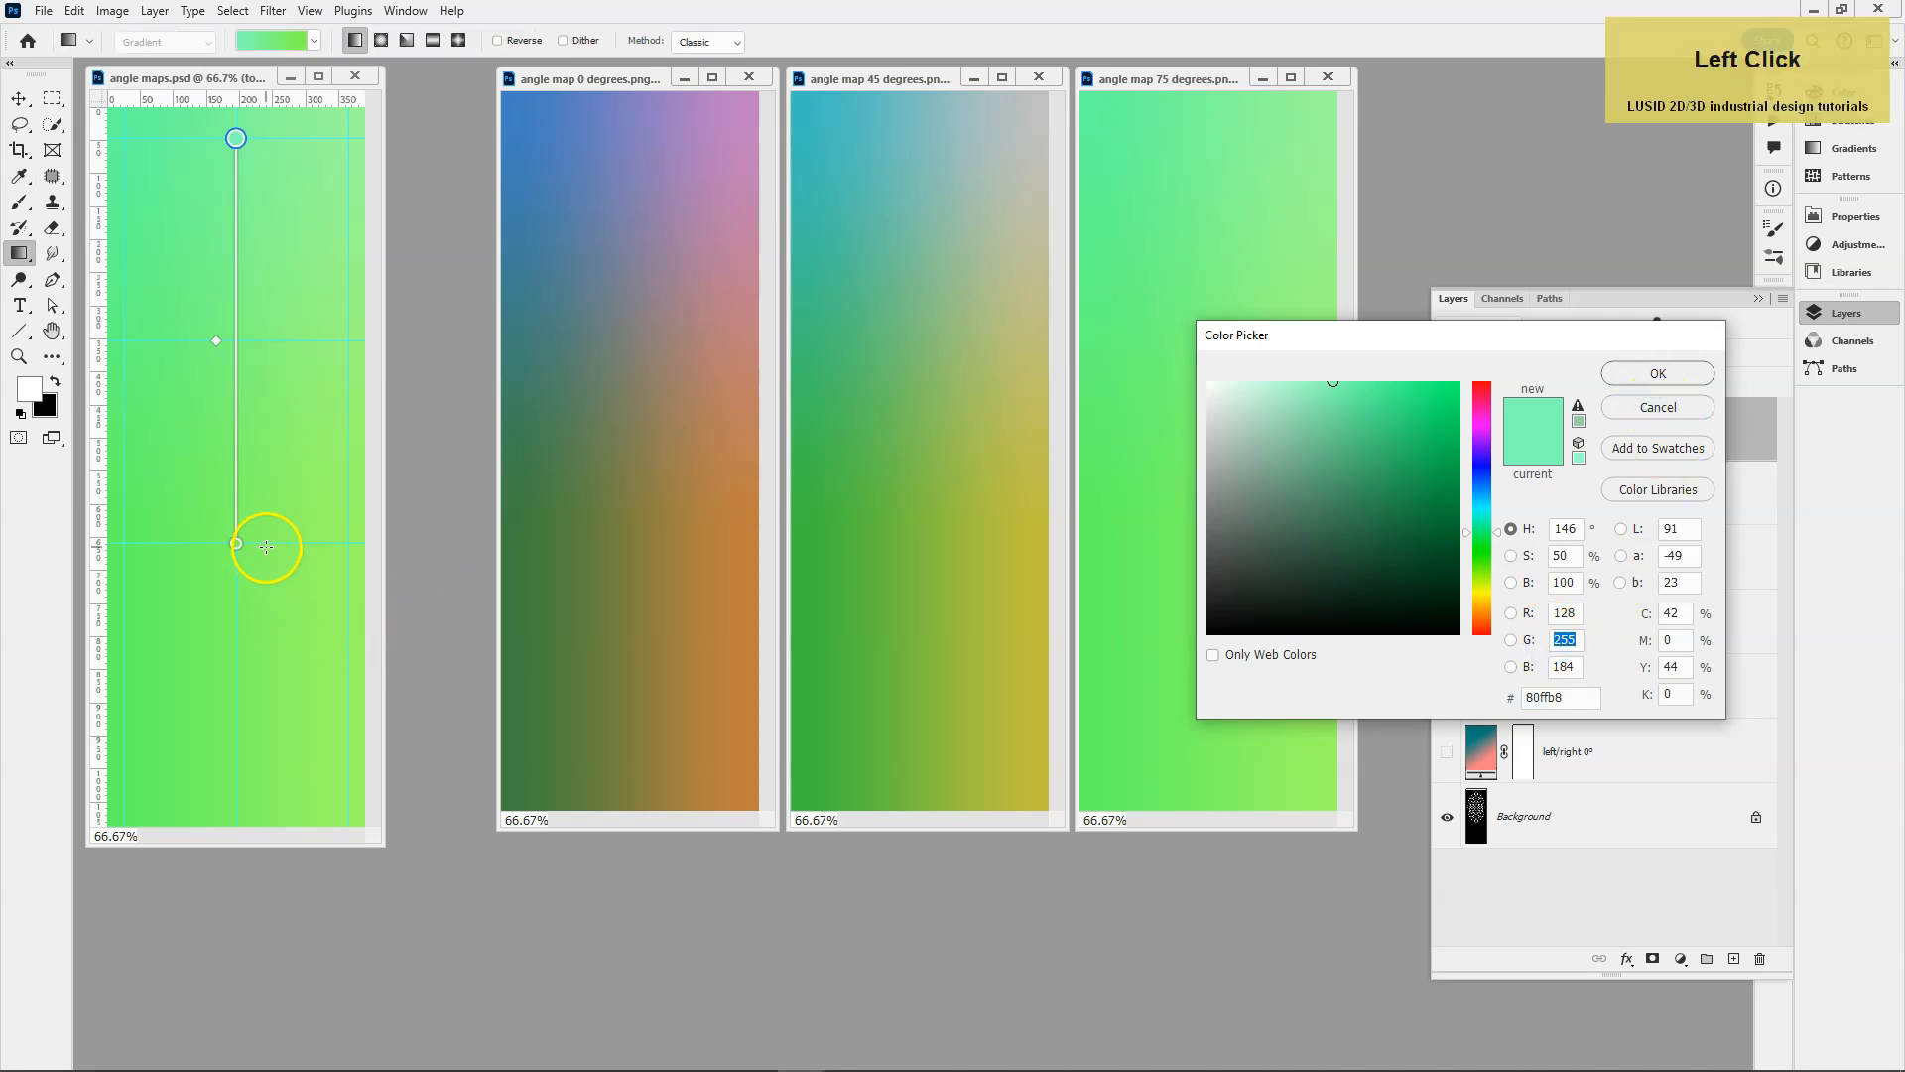
left_click(1644, 411)
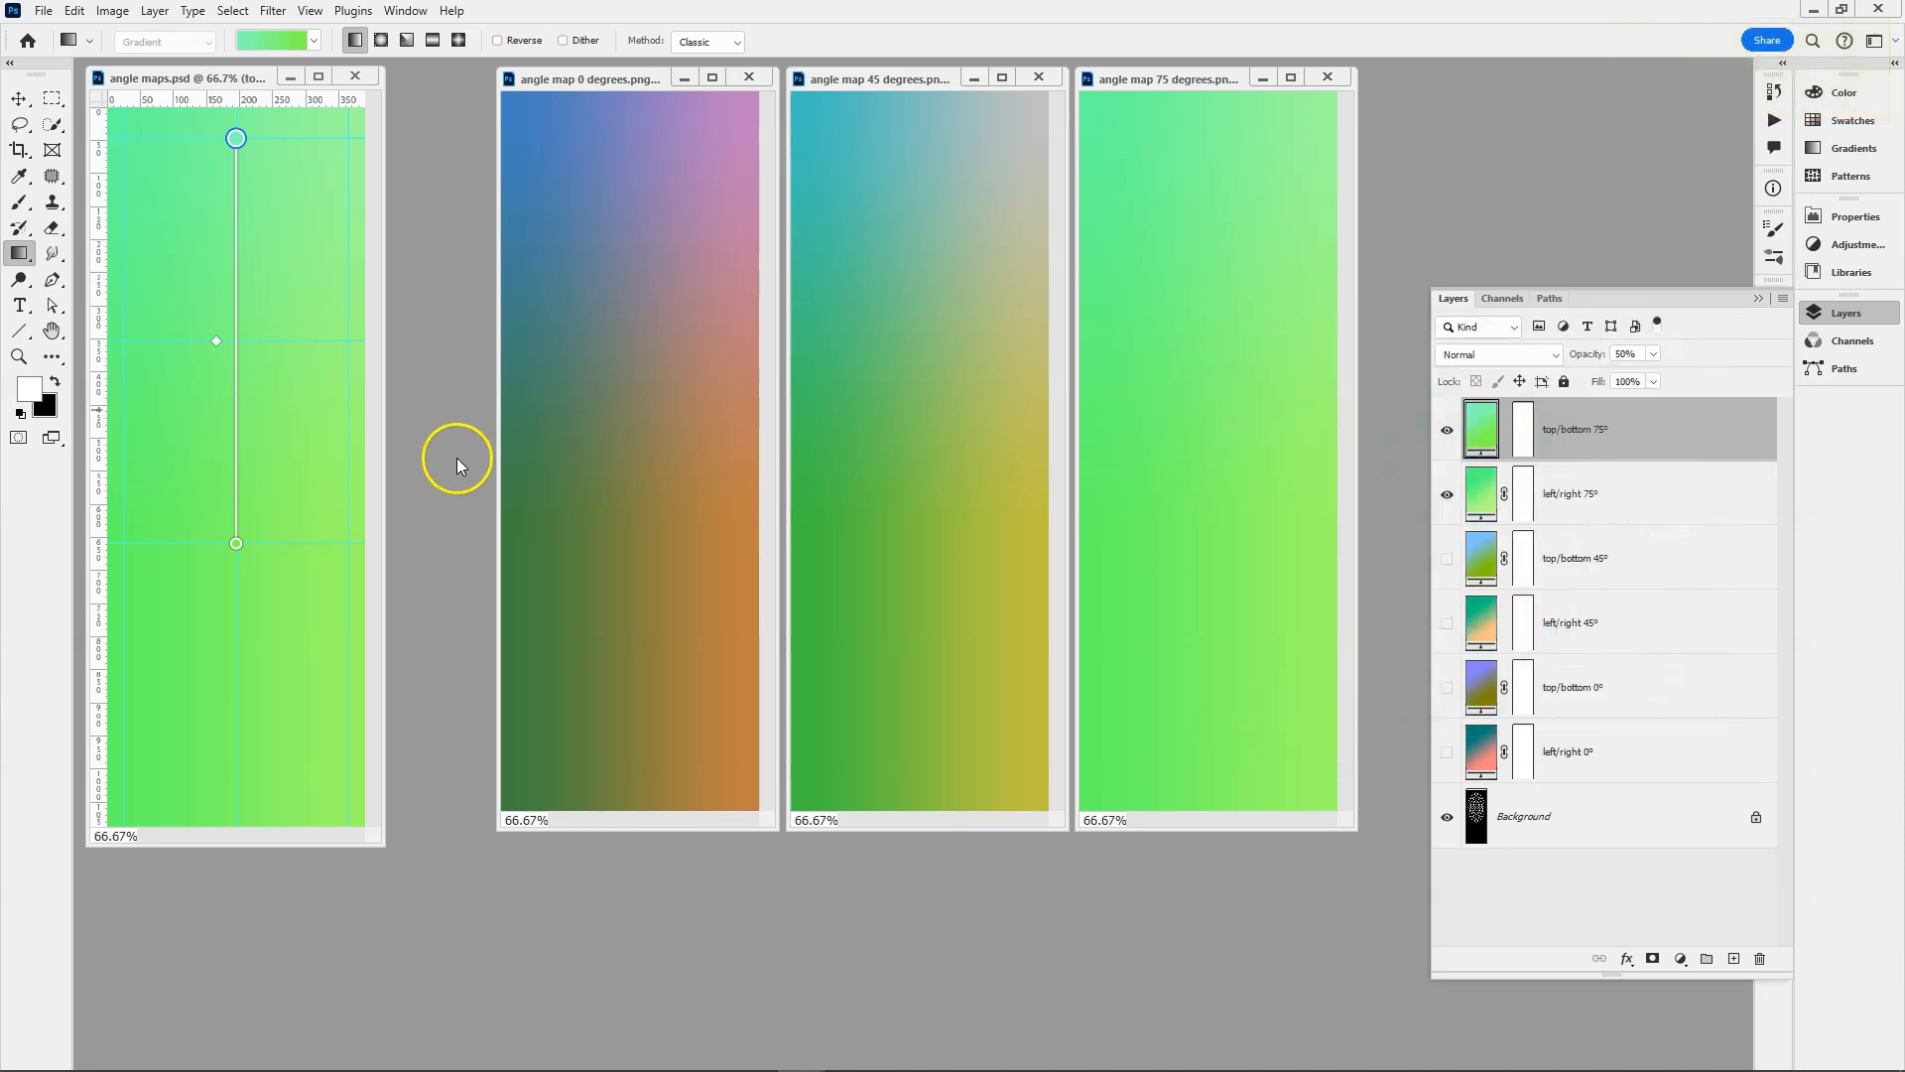
double_click(237, 541)
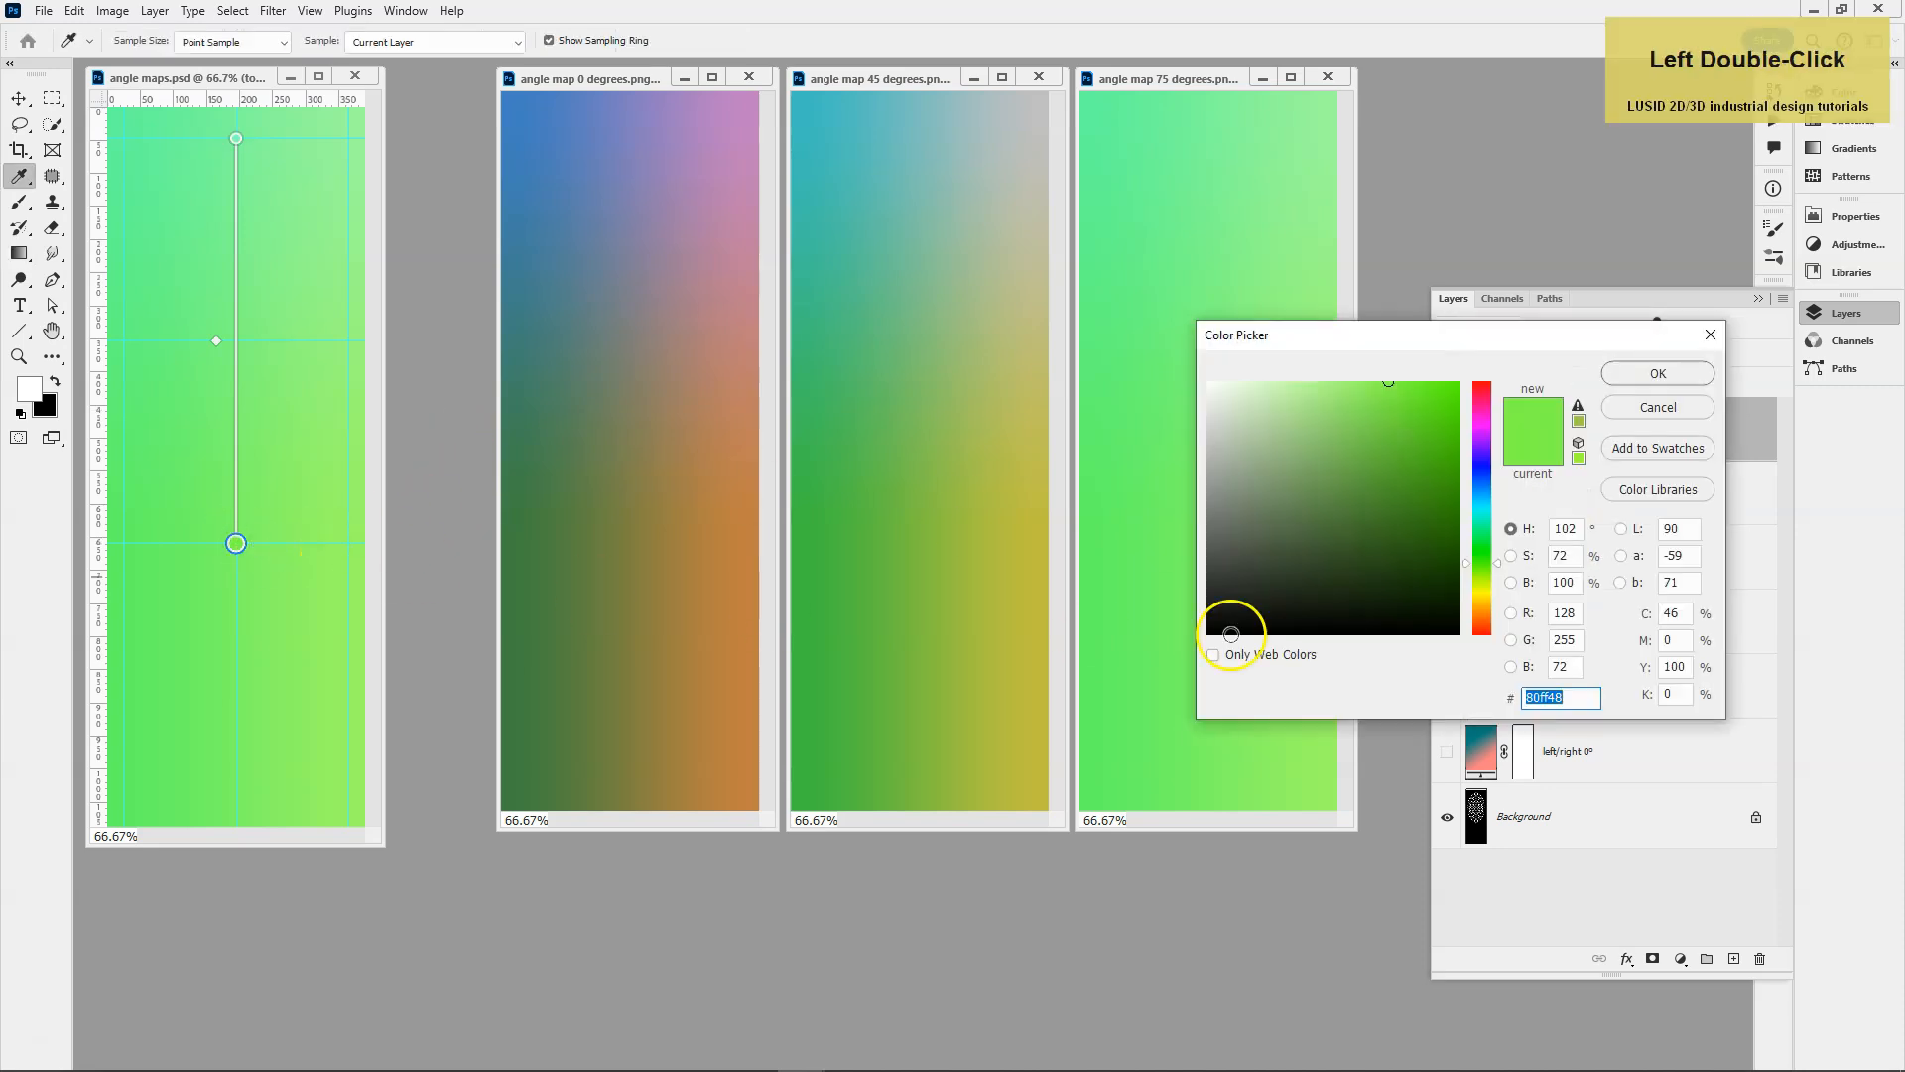
left_click(1529, 643)
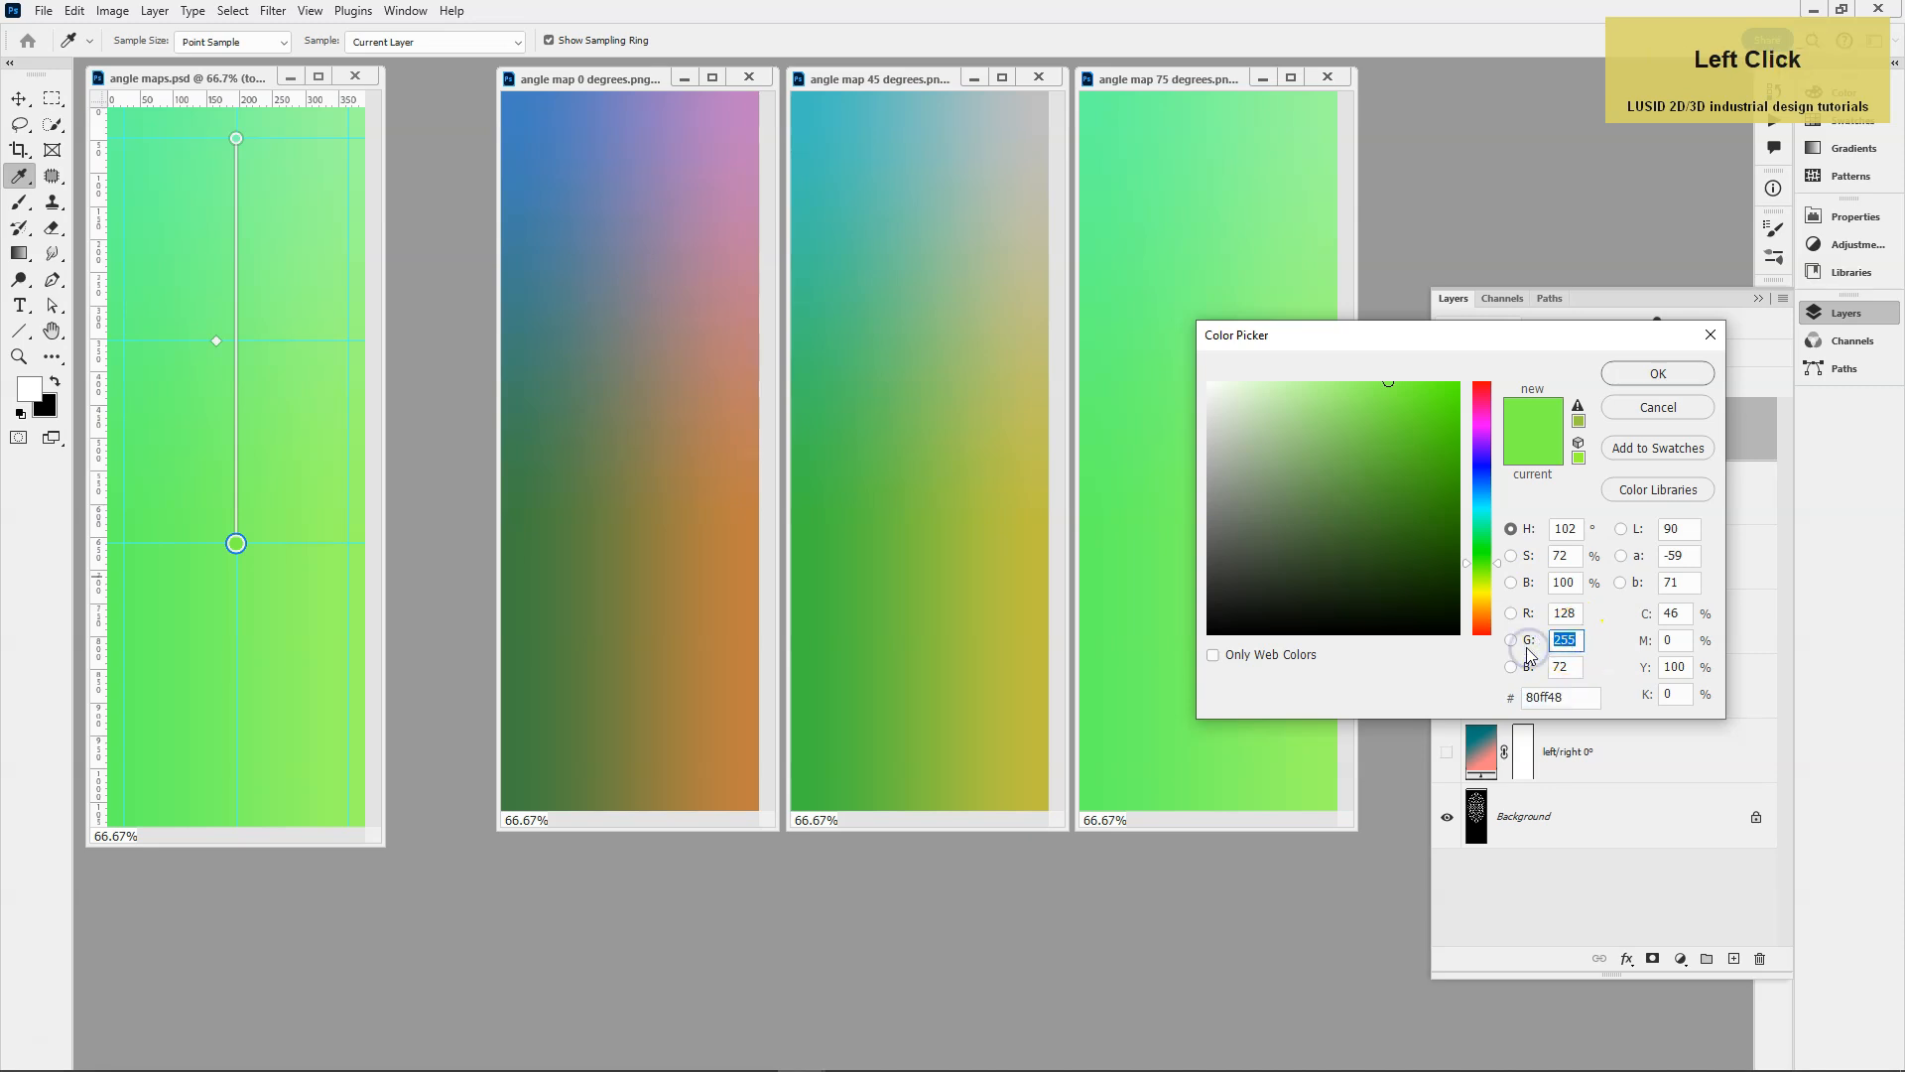
left_click(1673, 415)
left_click(668, 277)
Try to export the combined 75° layers as a PNG over angle map 75 degrees in the KENT brush folder.
left_click(44, 9)
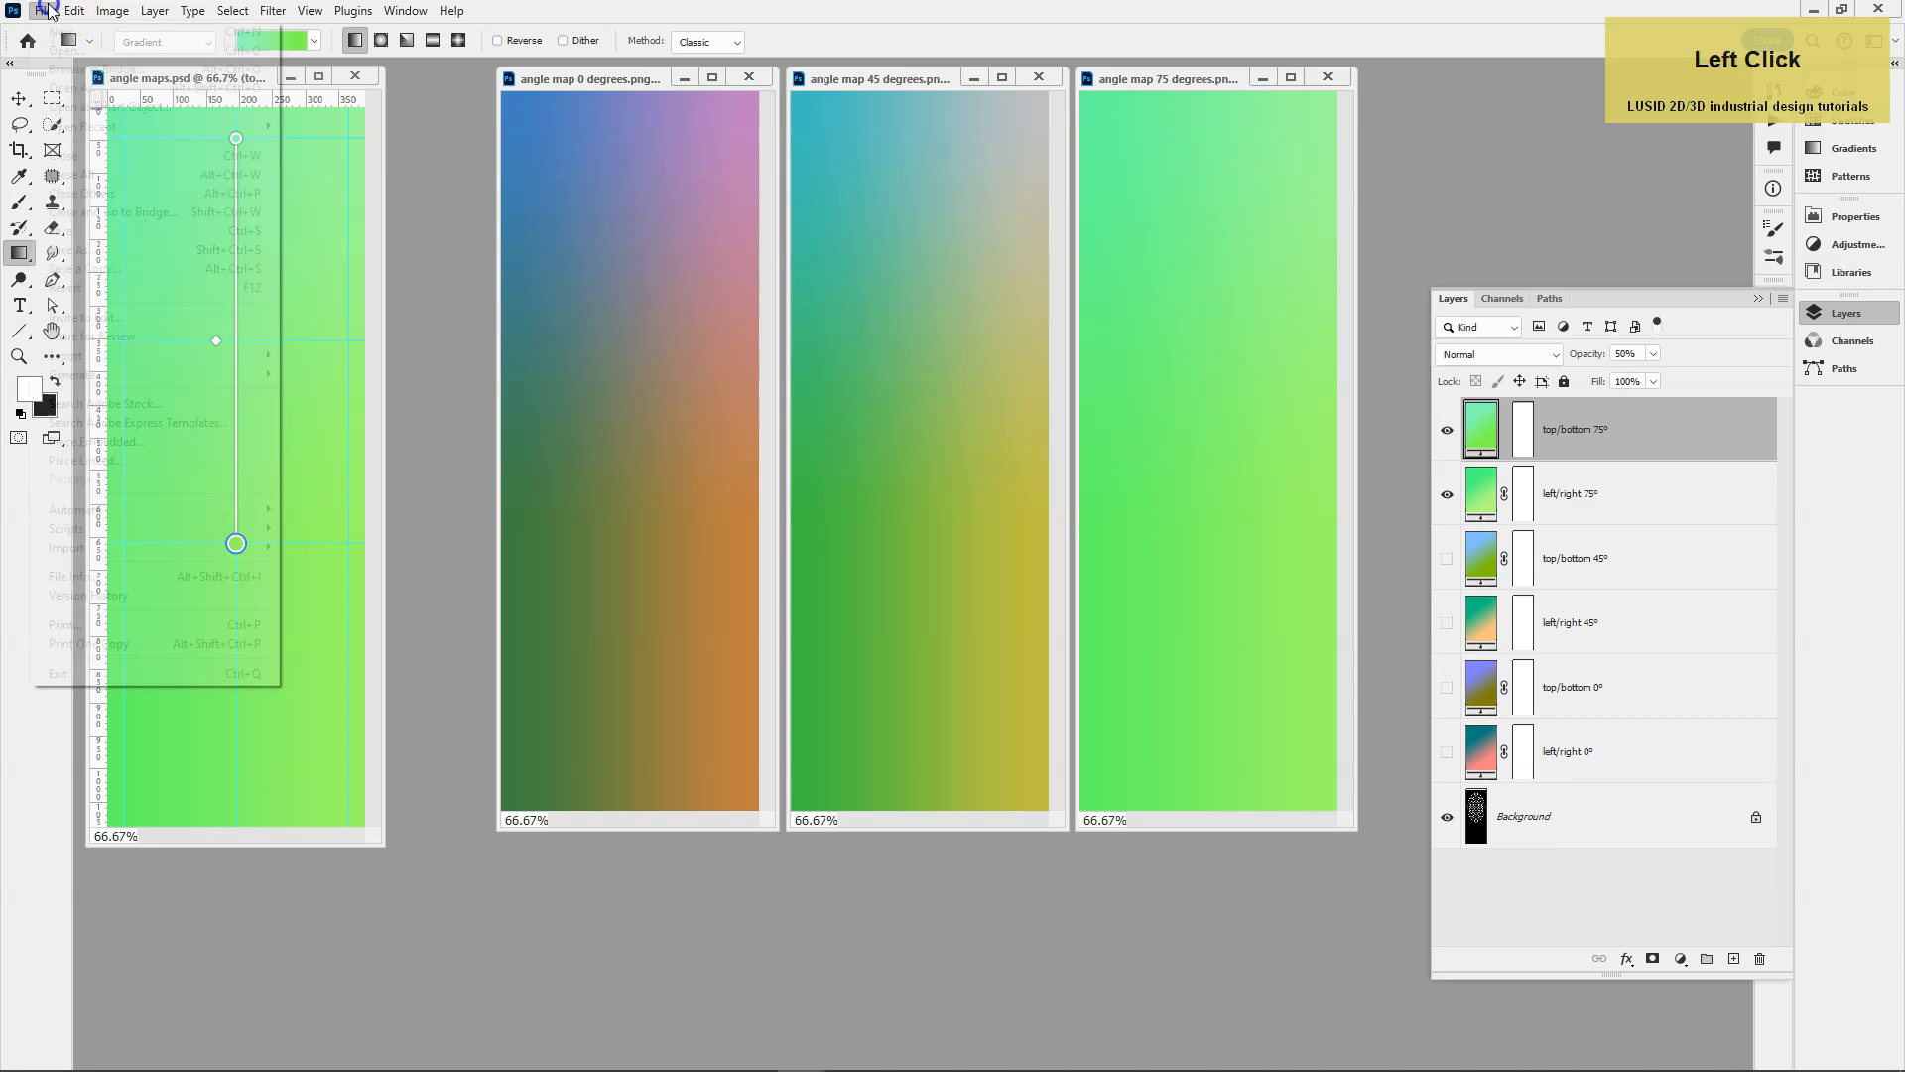
left_click(159, 355)
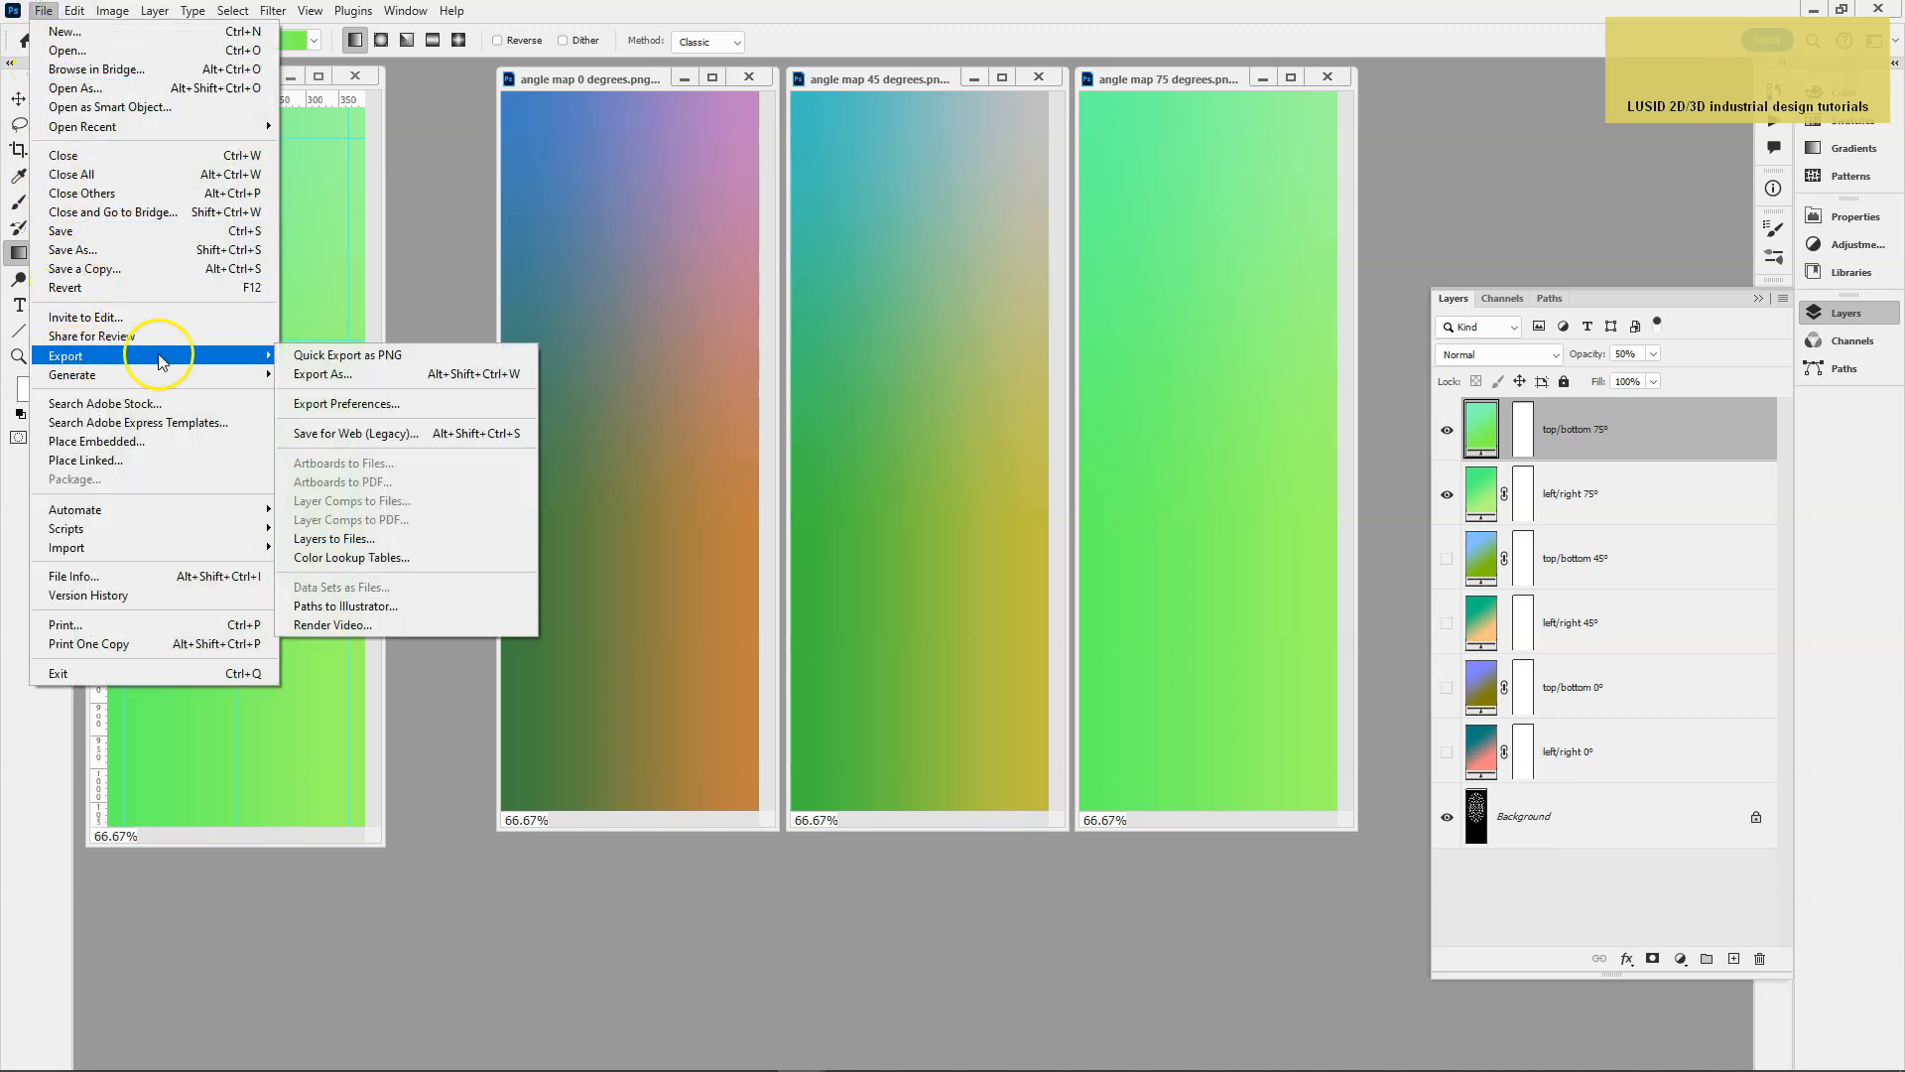
left_click(348, 357)
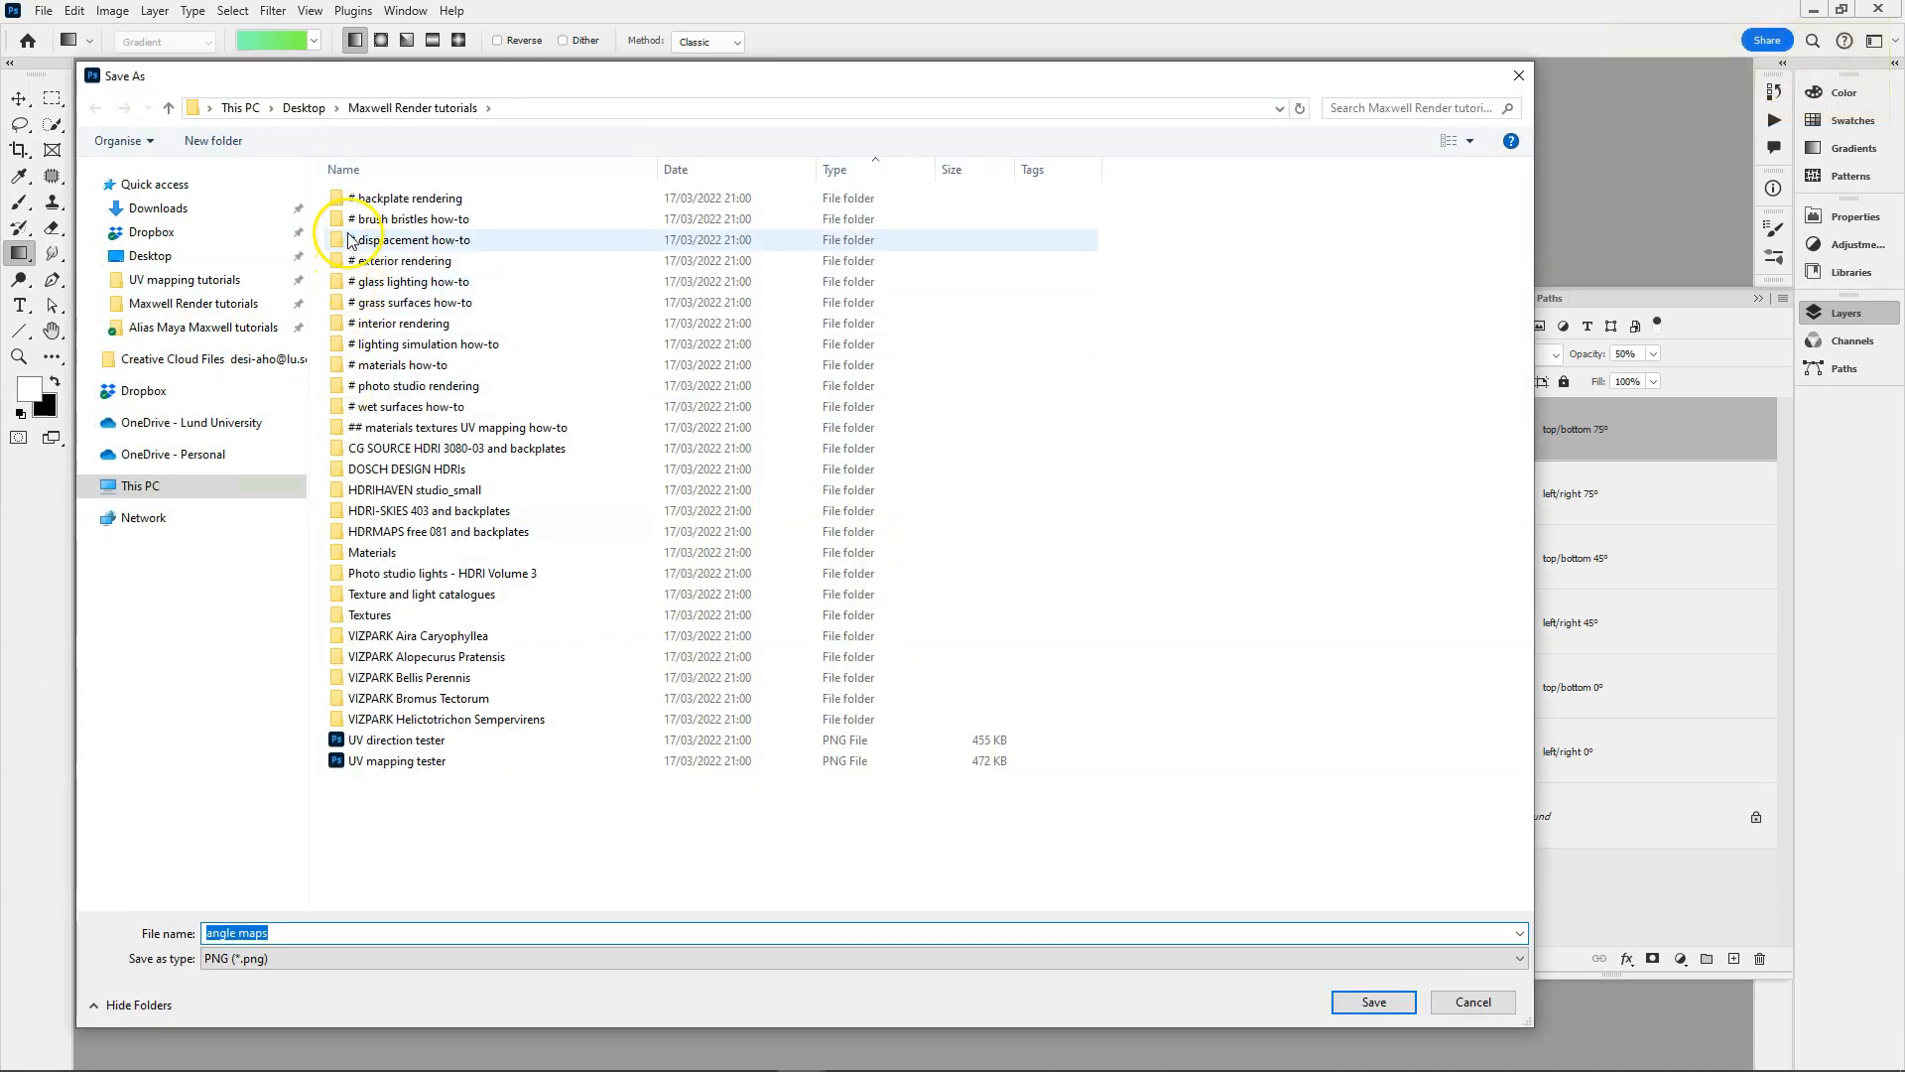
double_click(353, 220)
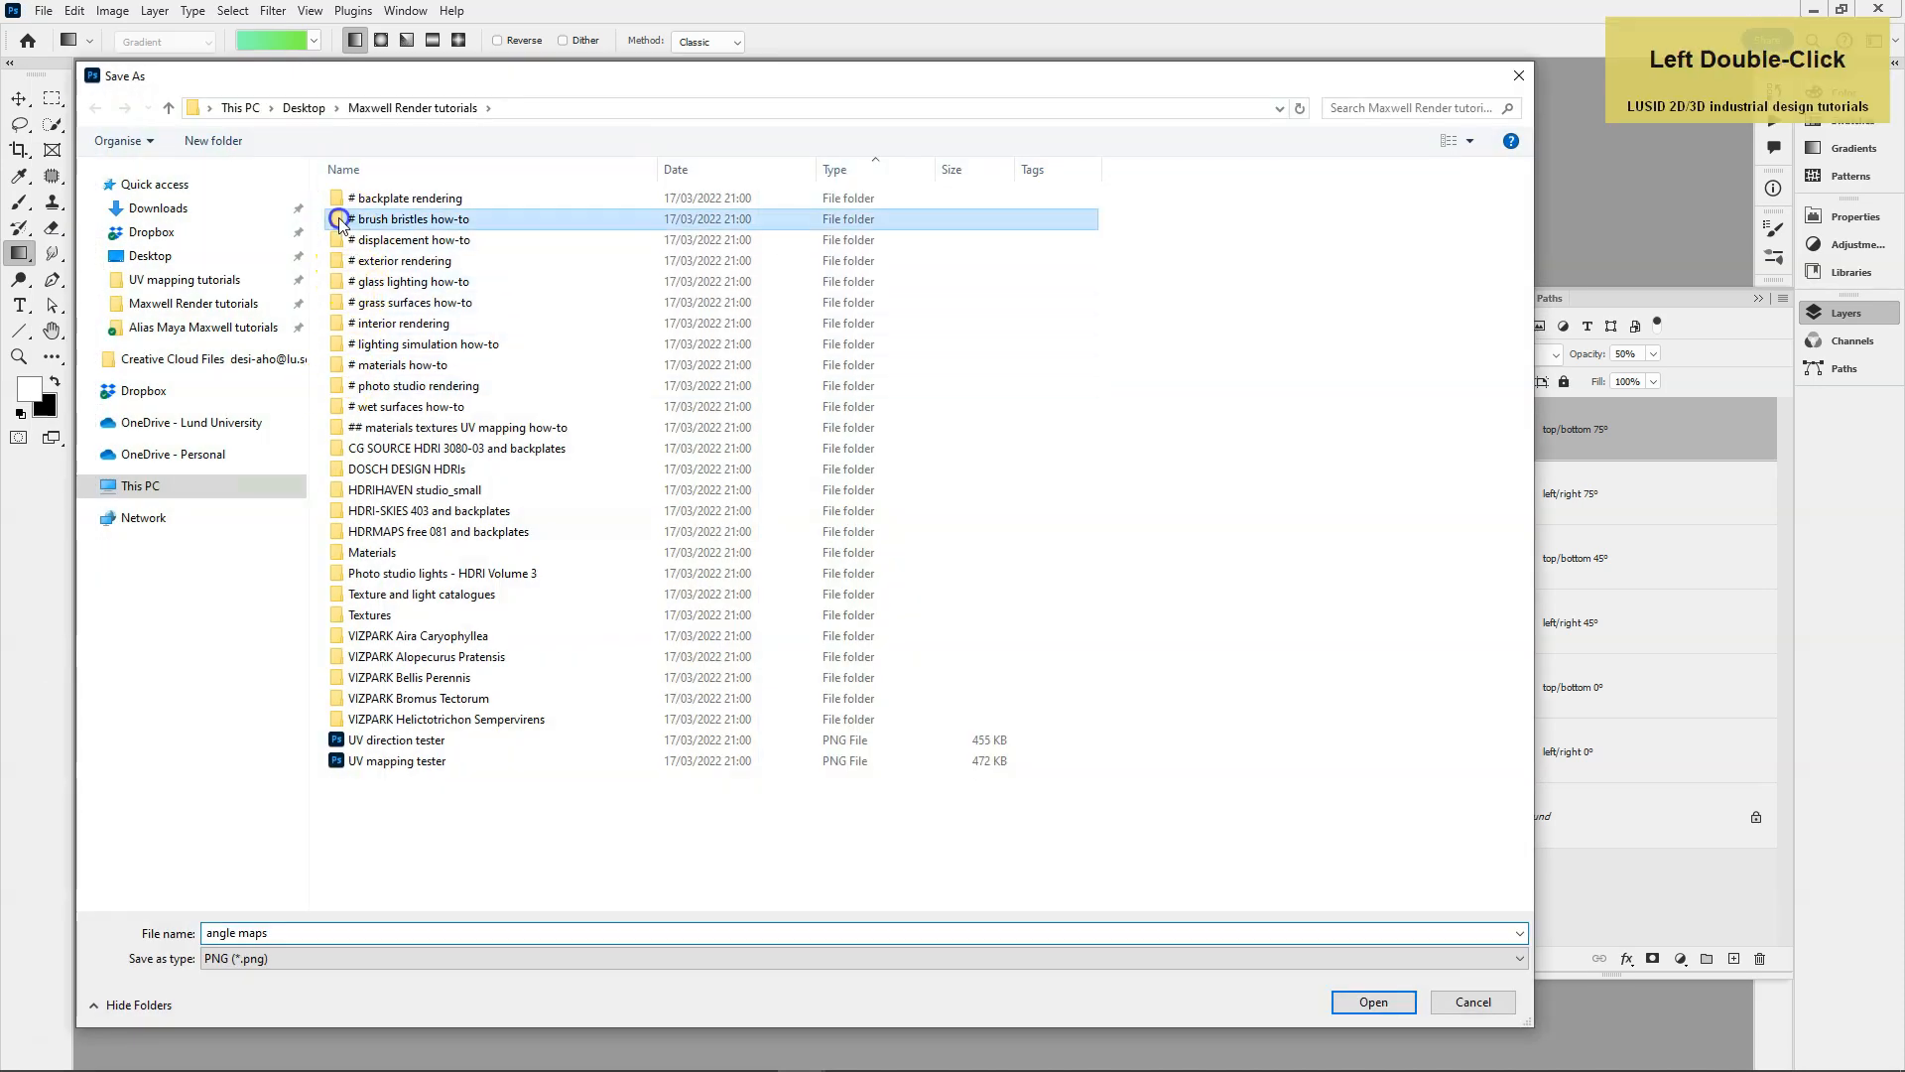
double_click(357, 222)
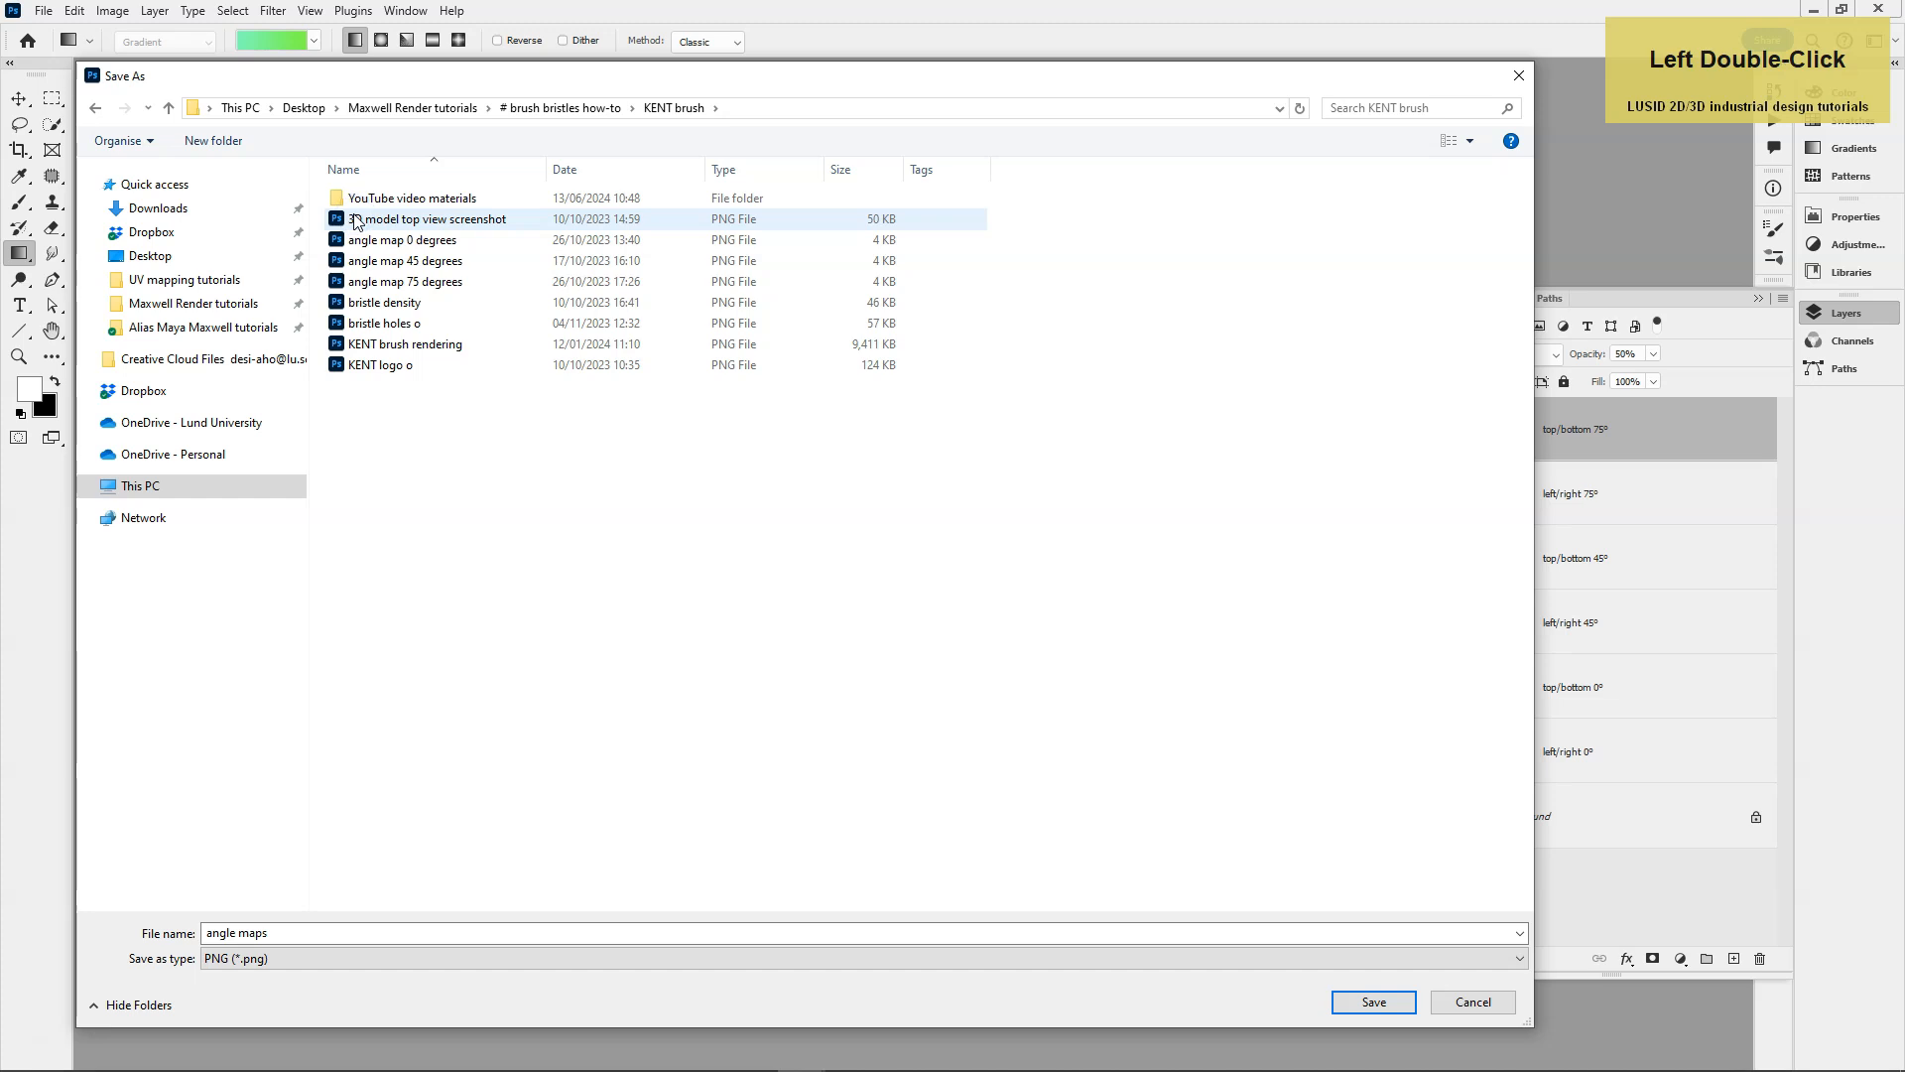
left_click(335, 283)
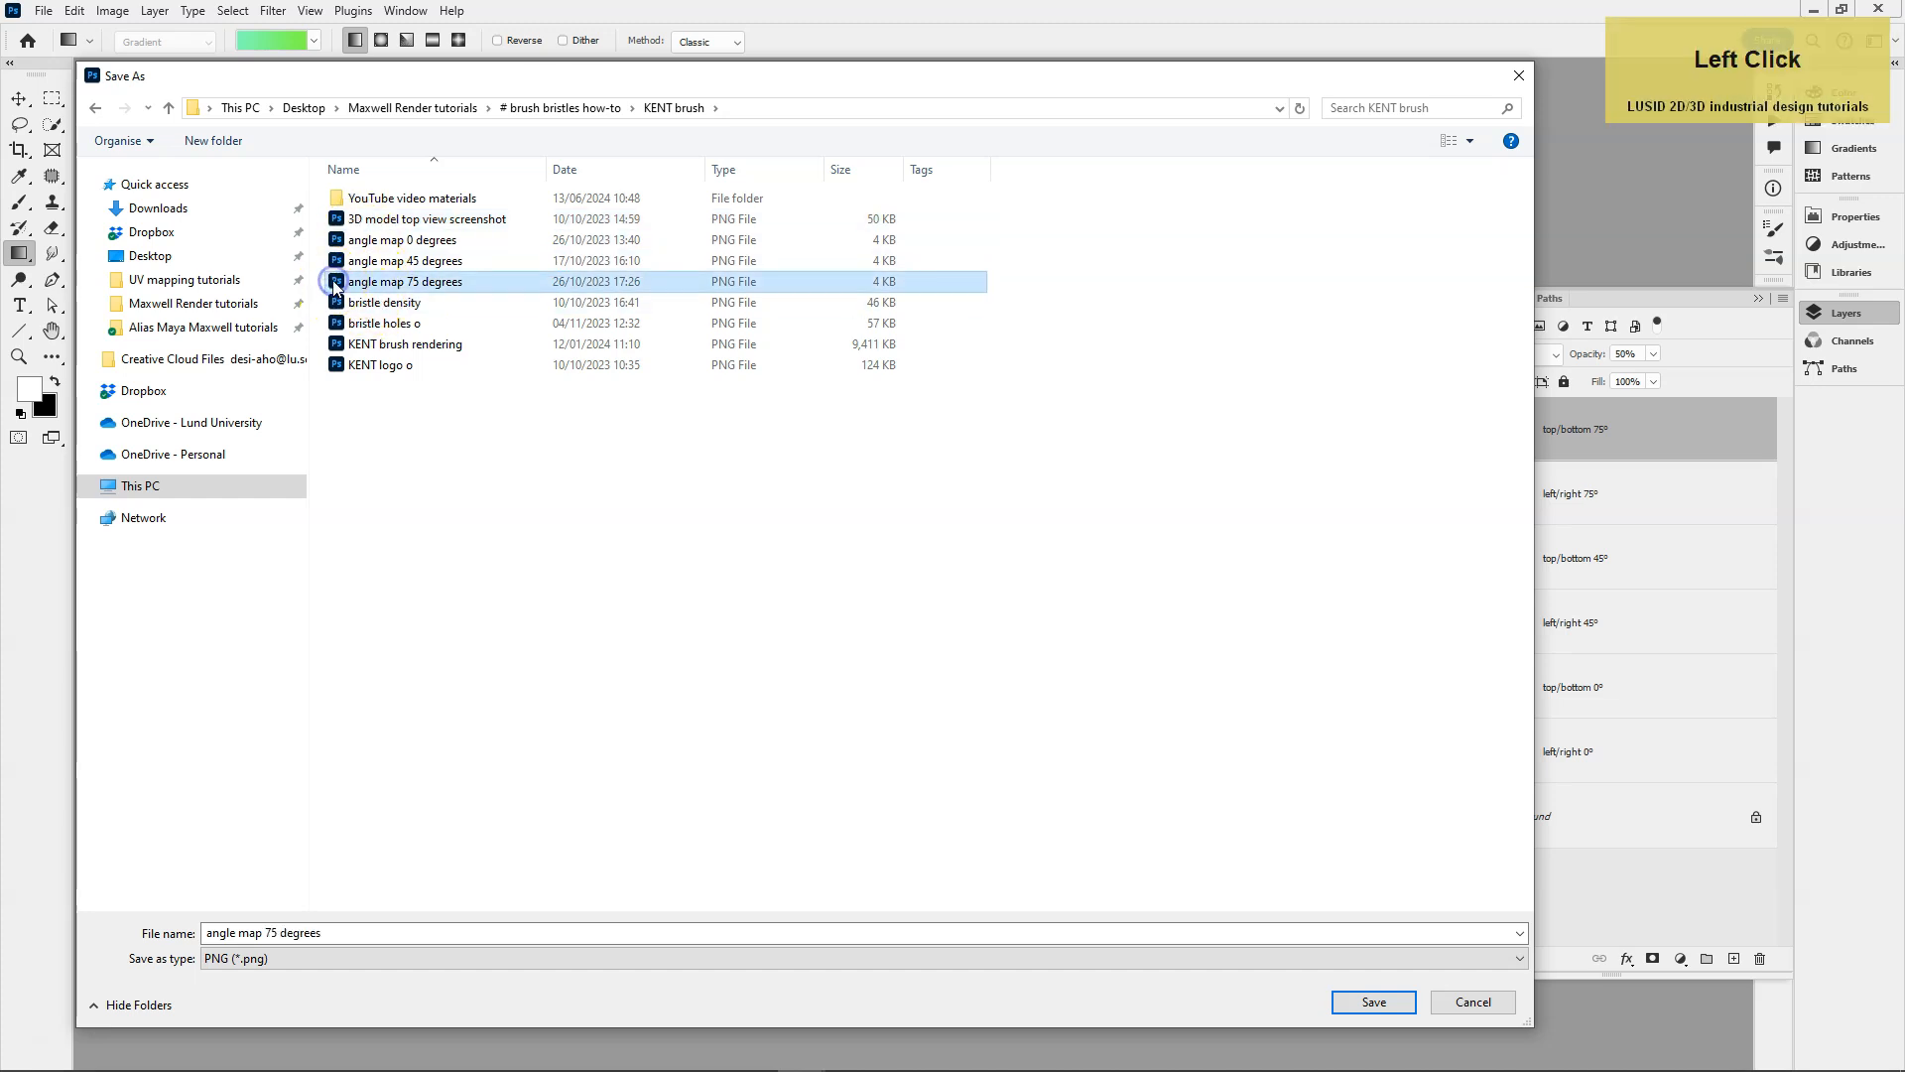
double_click(334, 283)
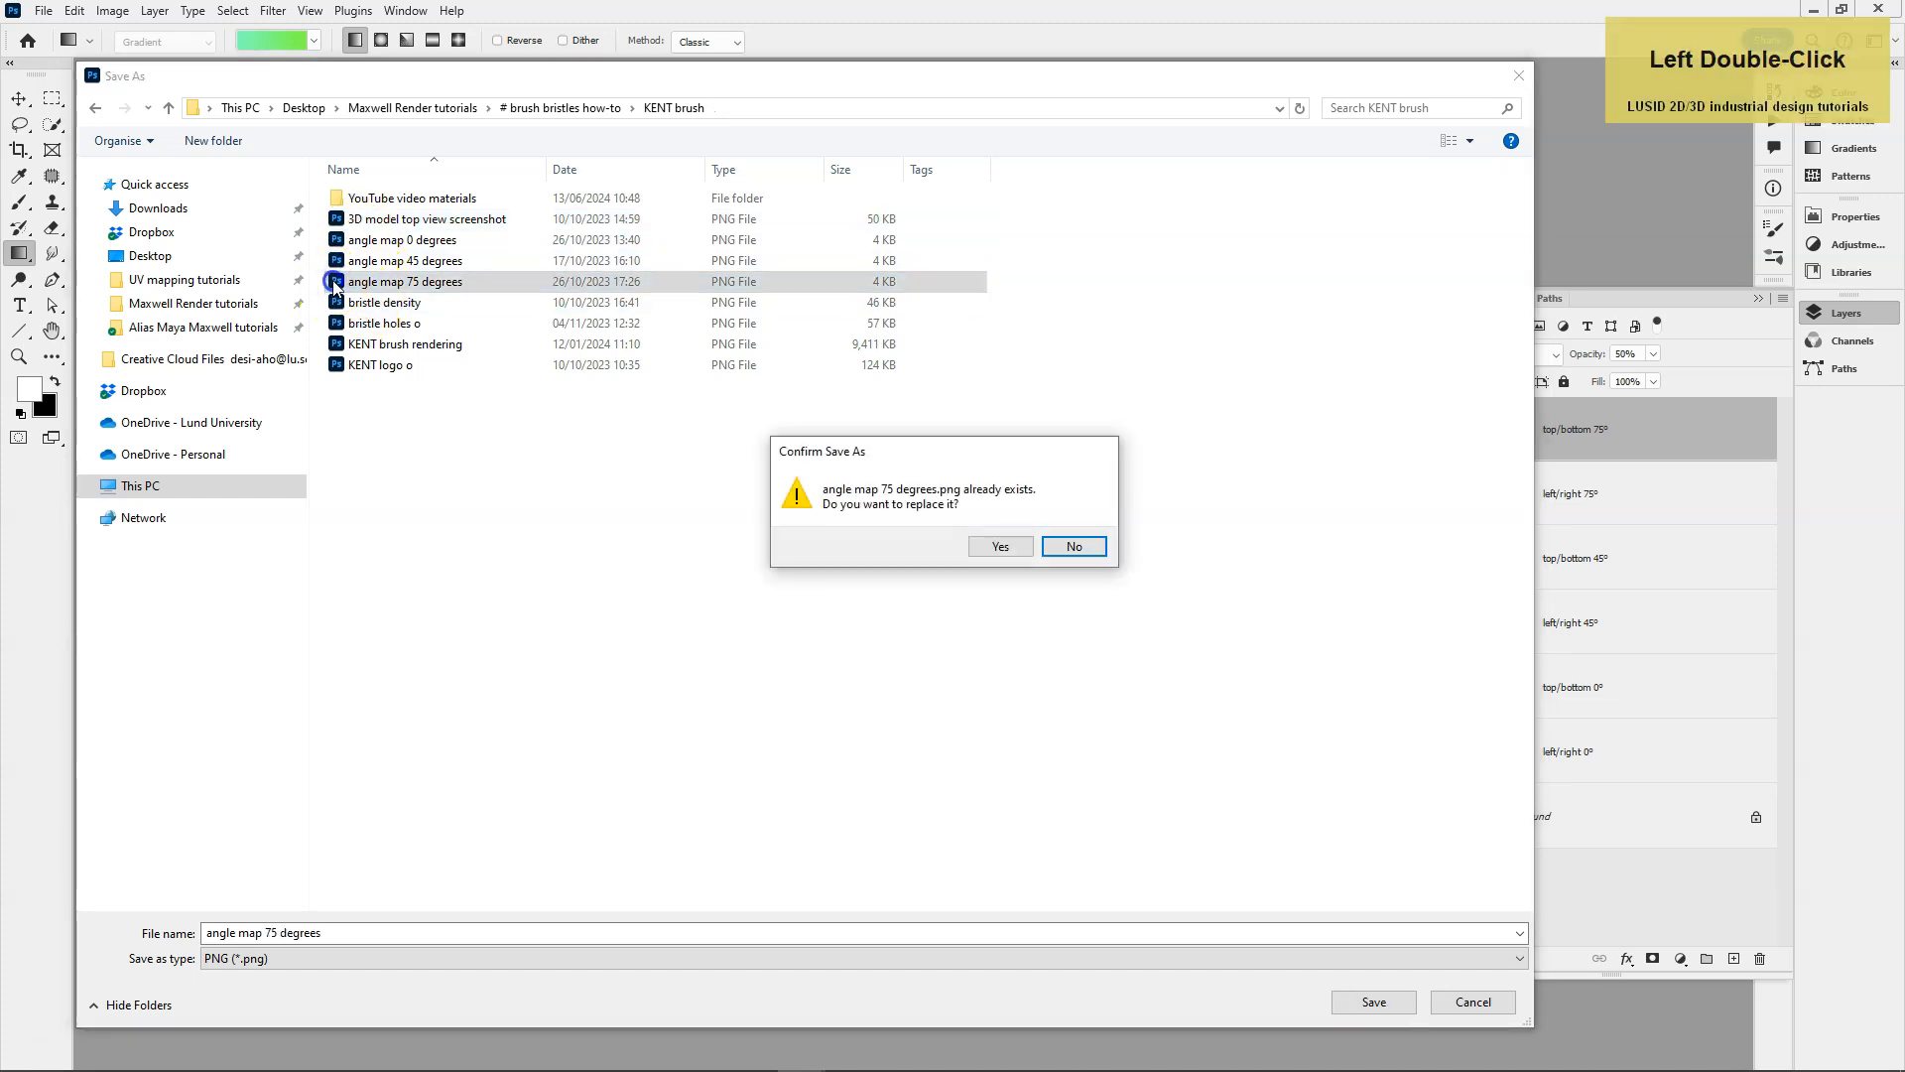
left_click(1075, 546)
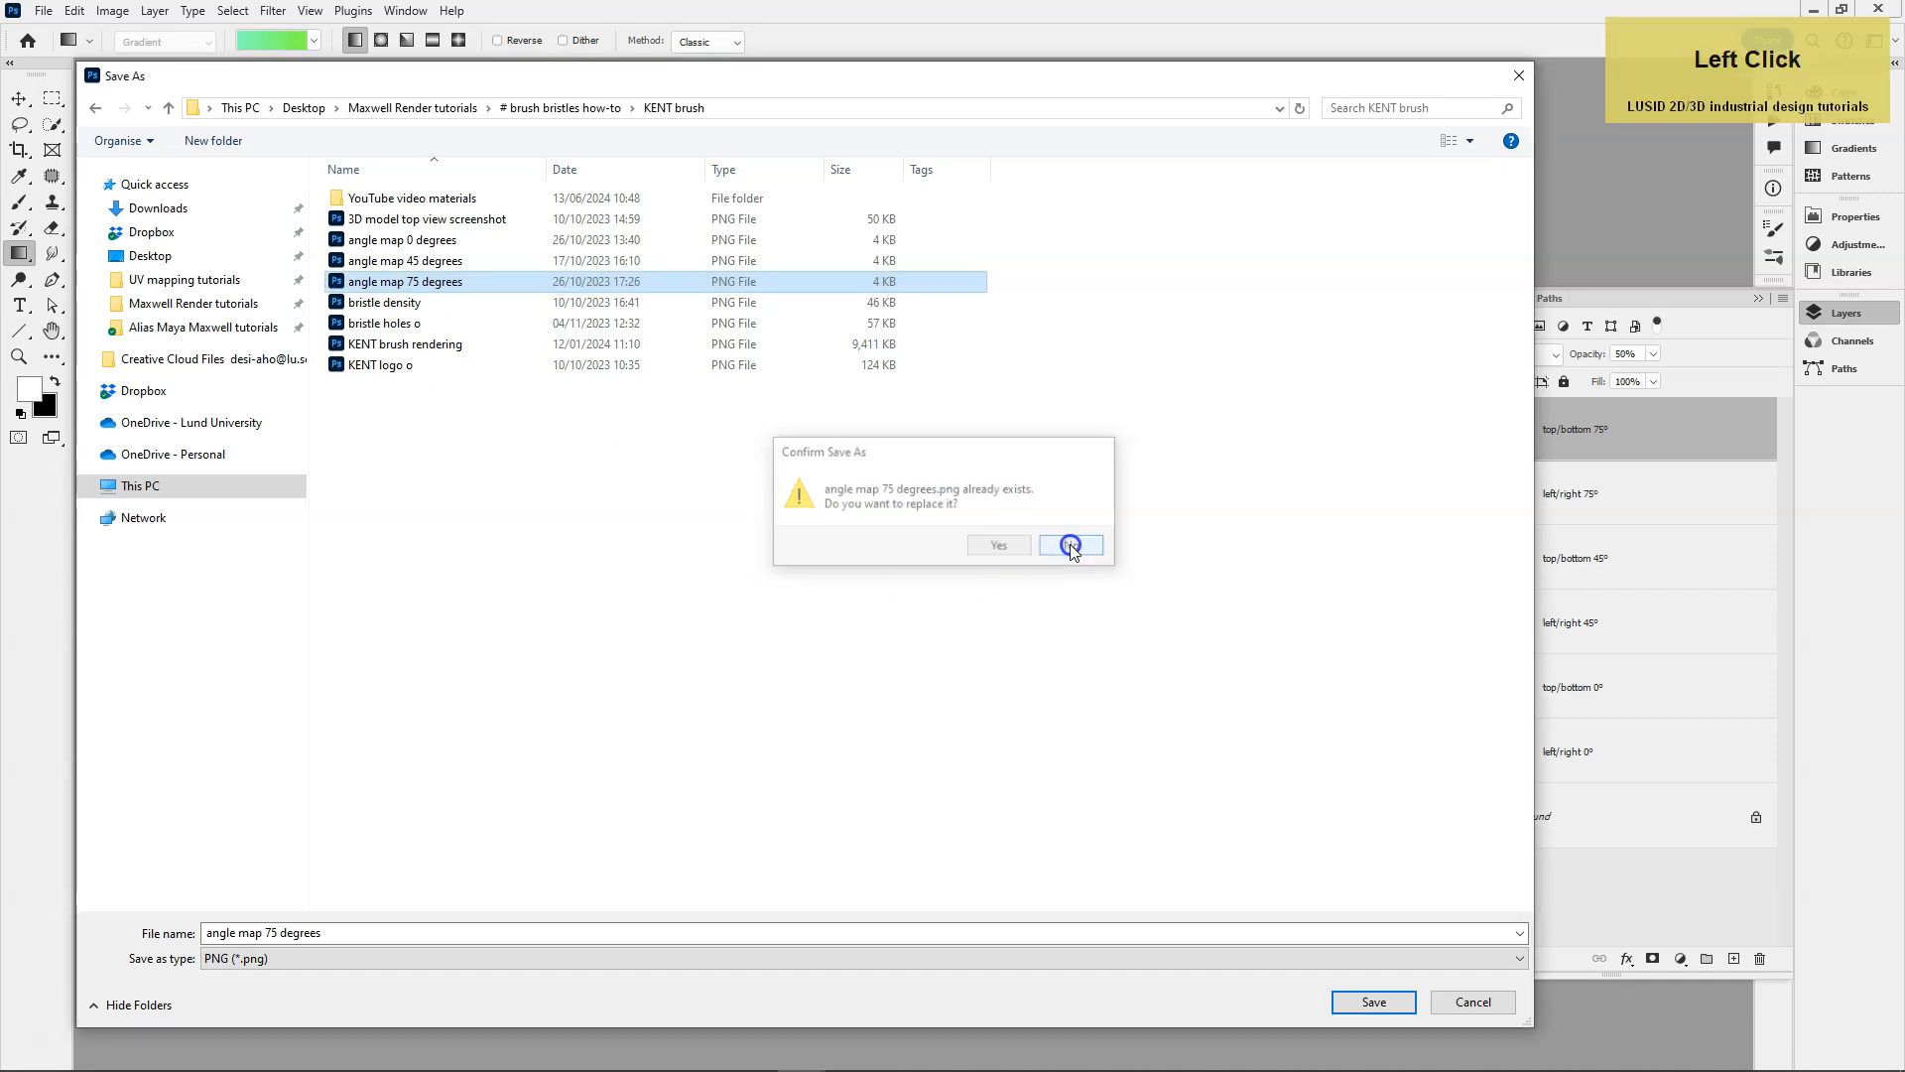
left_click(1471, 1001)
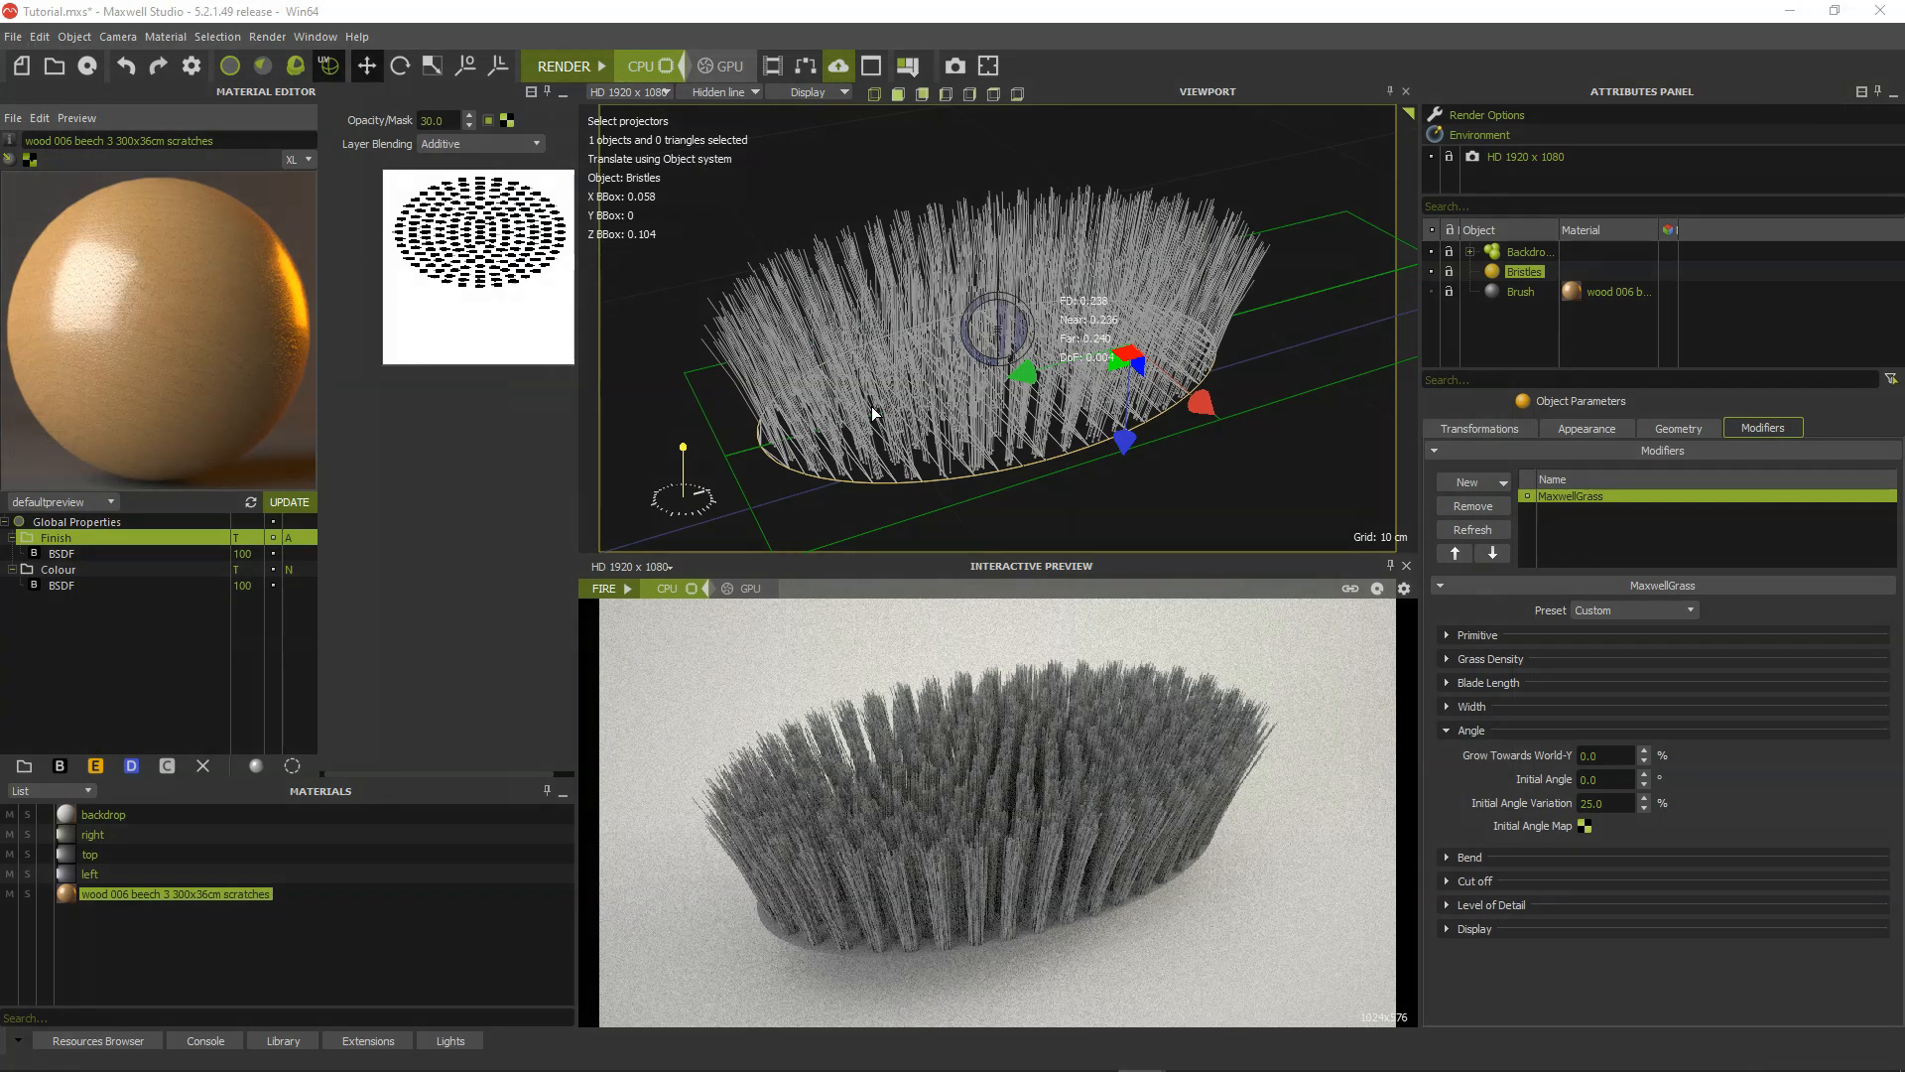
In Maxwell Studio, open the bristles (gradient ch0 noise ch1) MXM material and embed it in the scene.
left_click(15, 118)
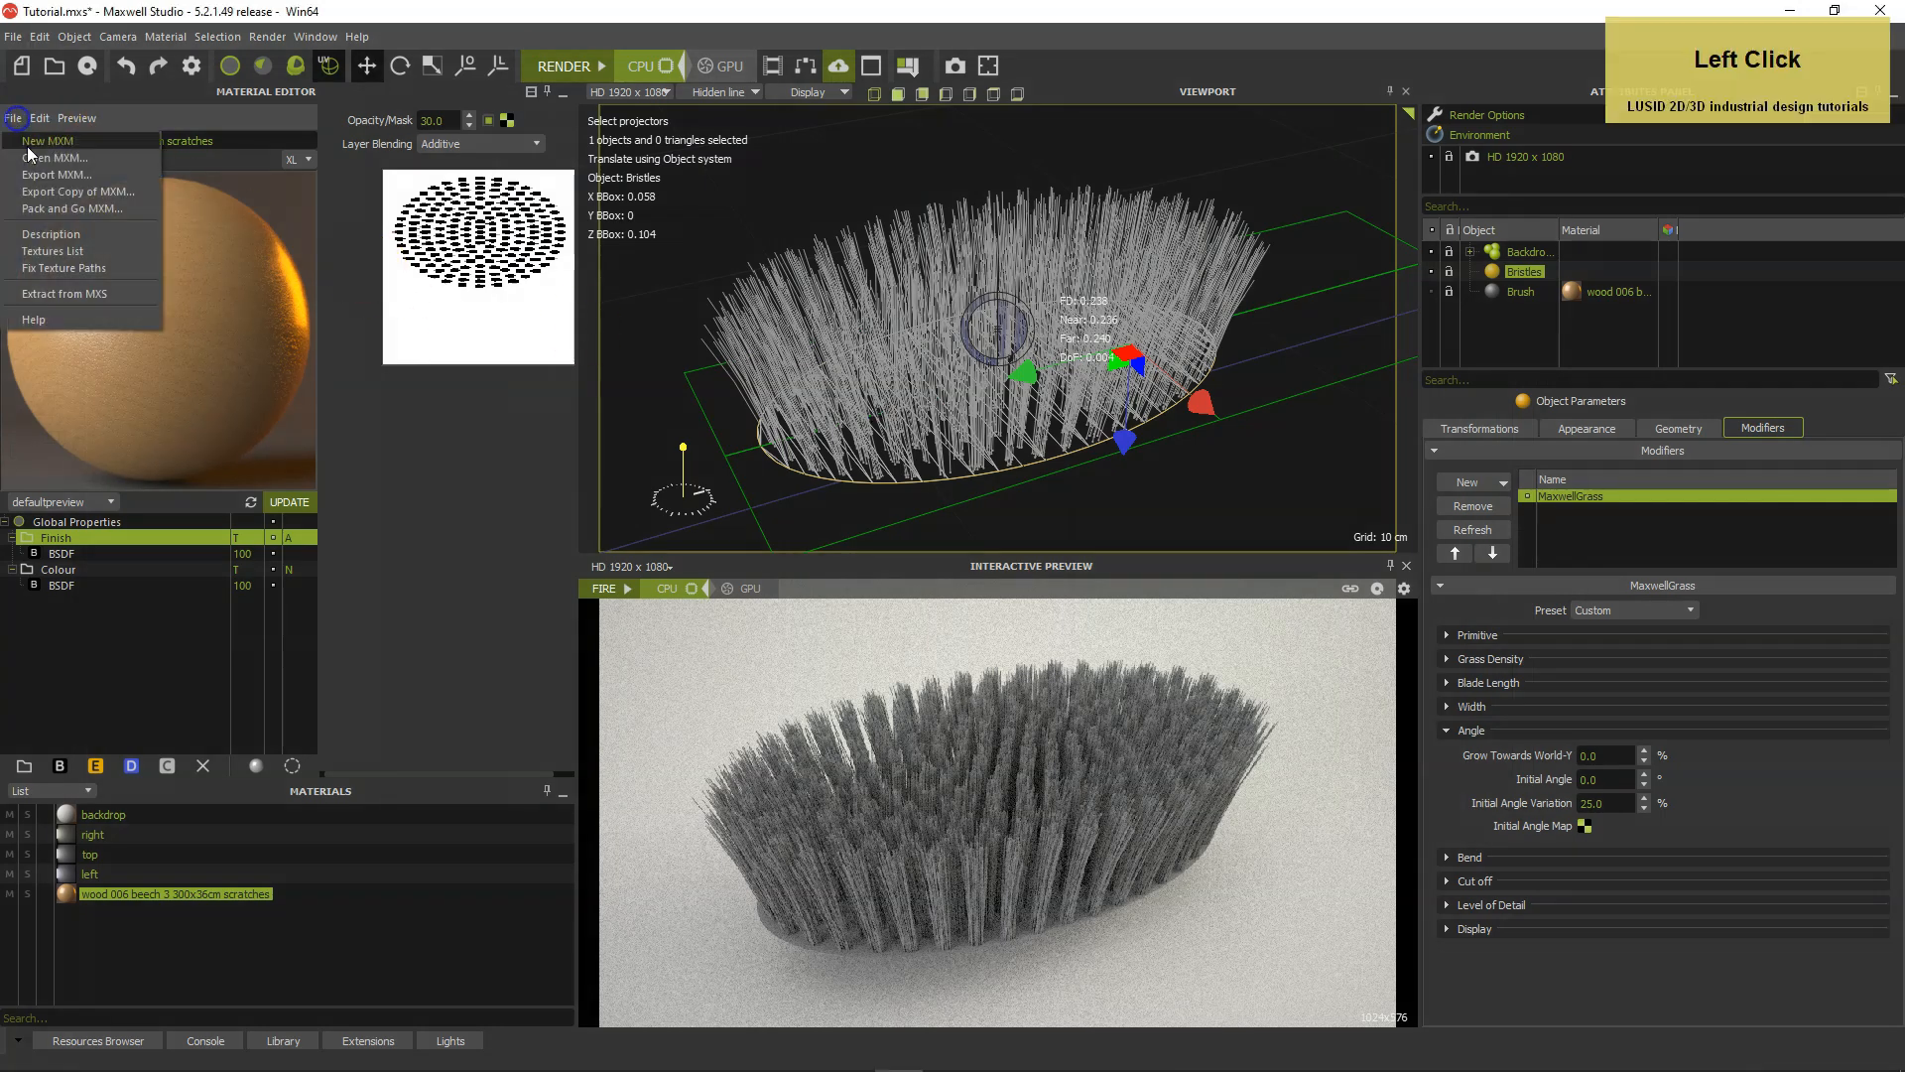
left_click(47, 159)
left_click(980, 228)
double_click(980, 224)
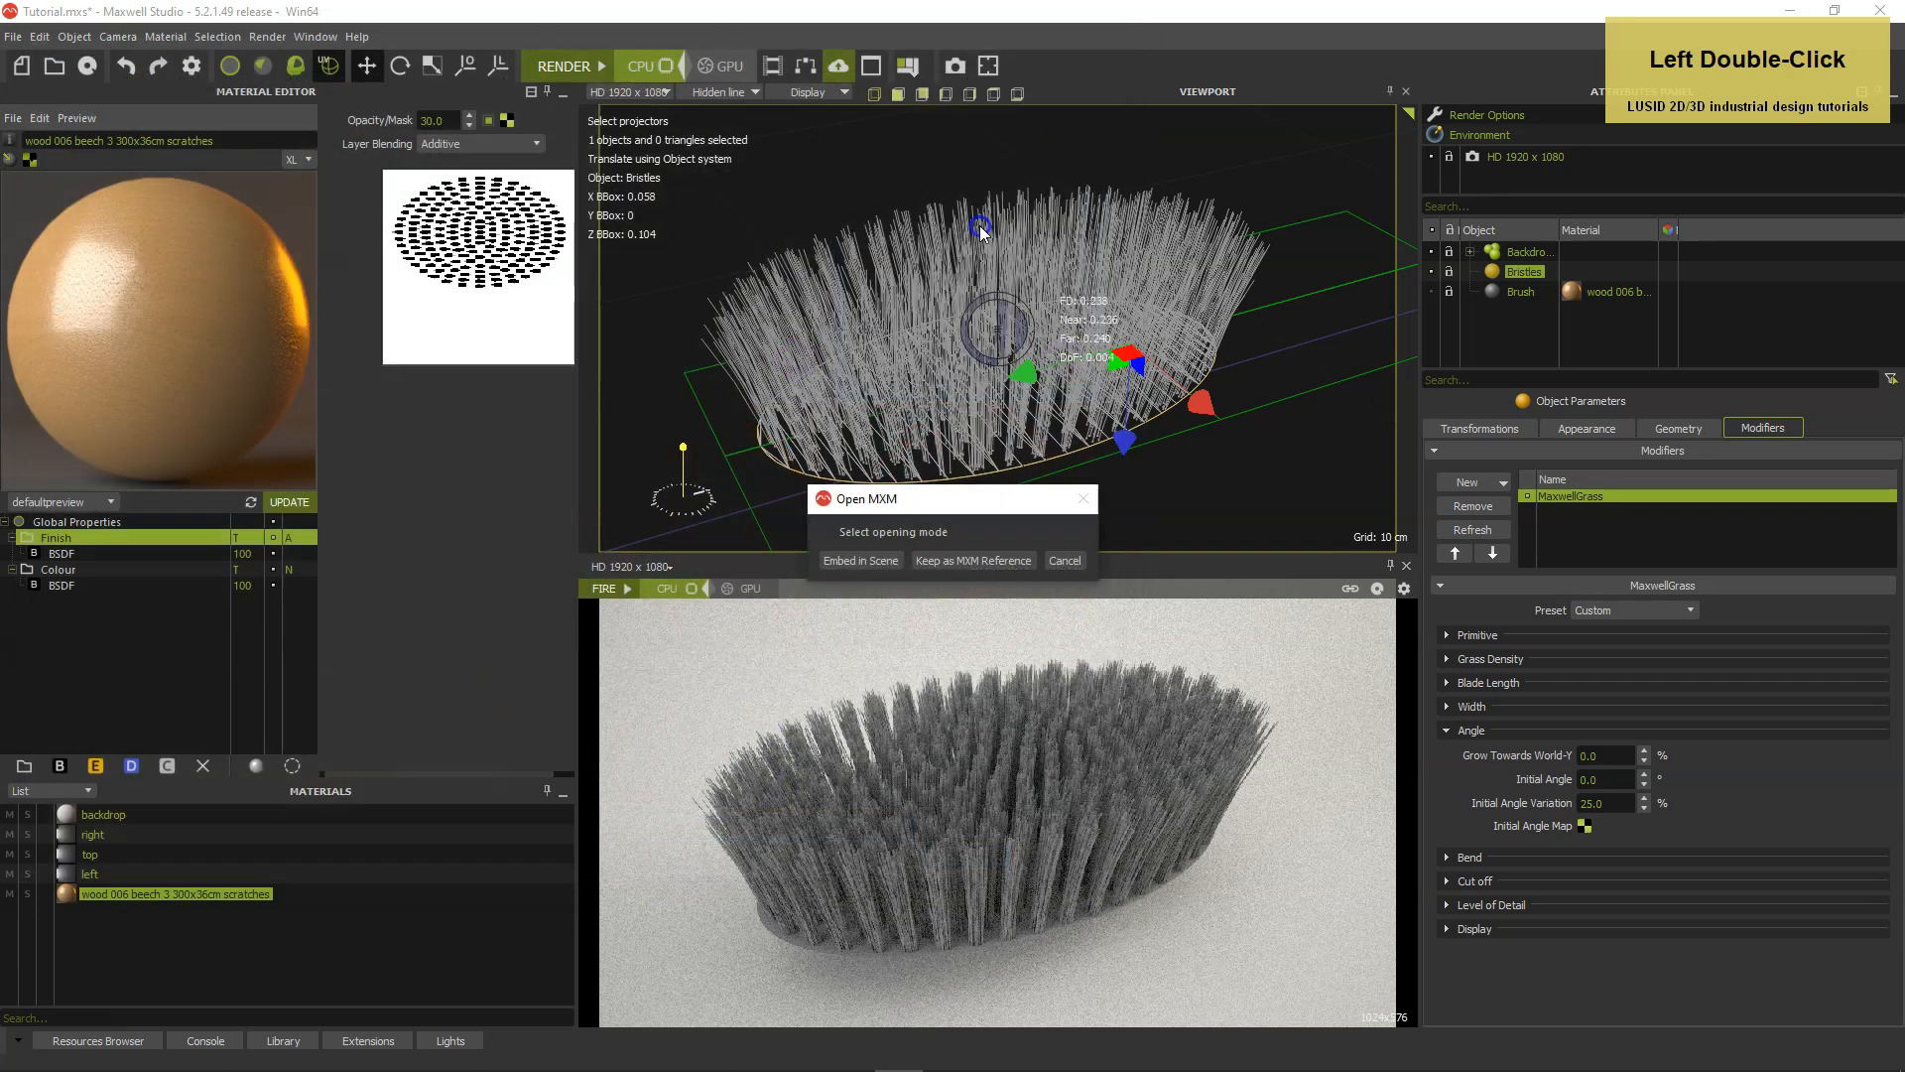
left_click(860, 565)
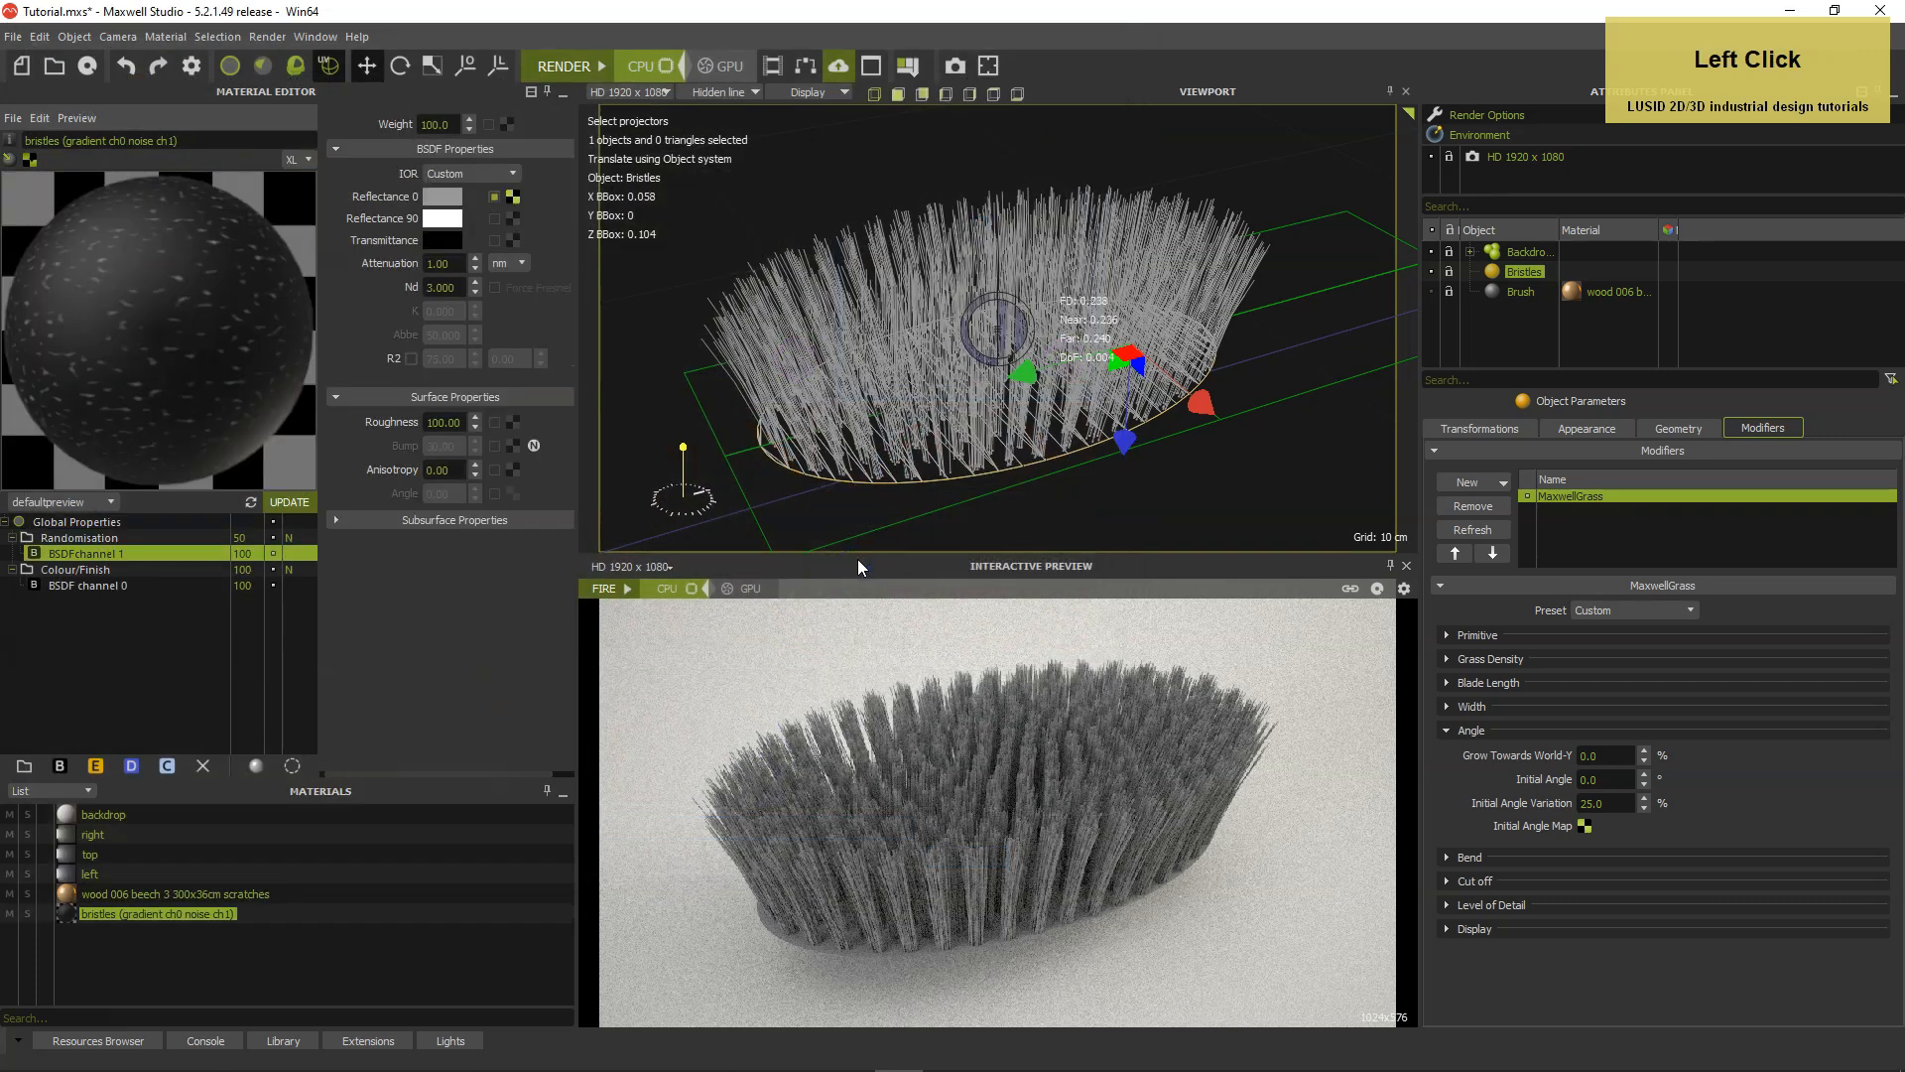
Inspect the texture channel of the gradient on BSDF channel 0's Reflectance 0 without changing it.
left_click(125, 586)
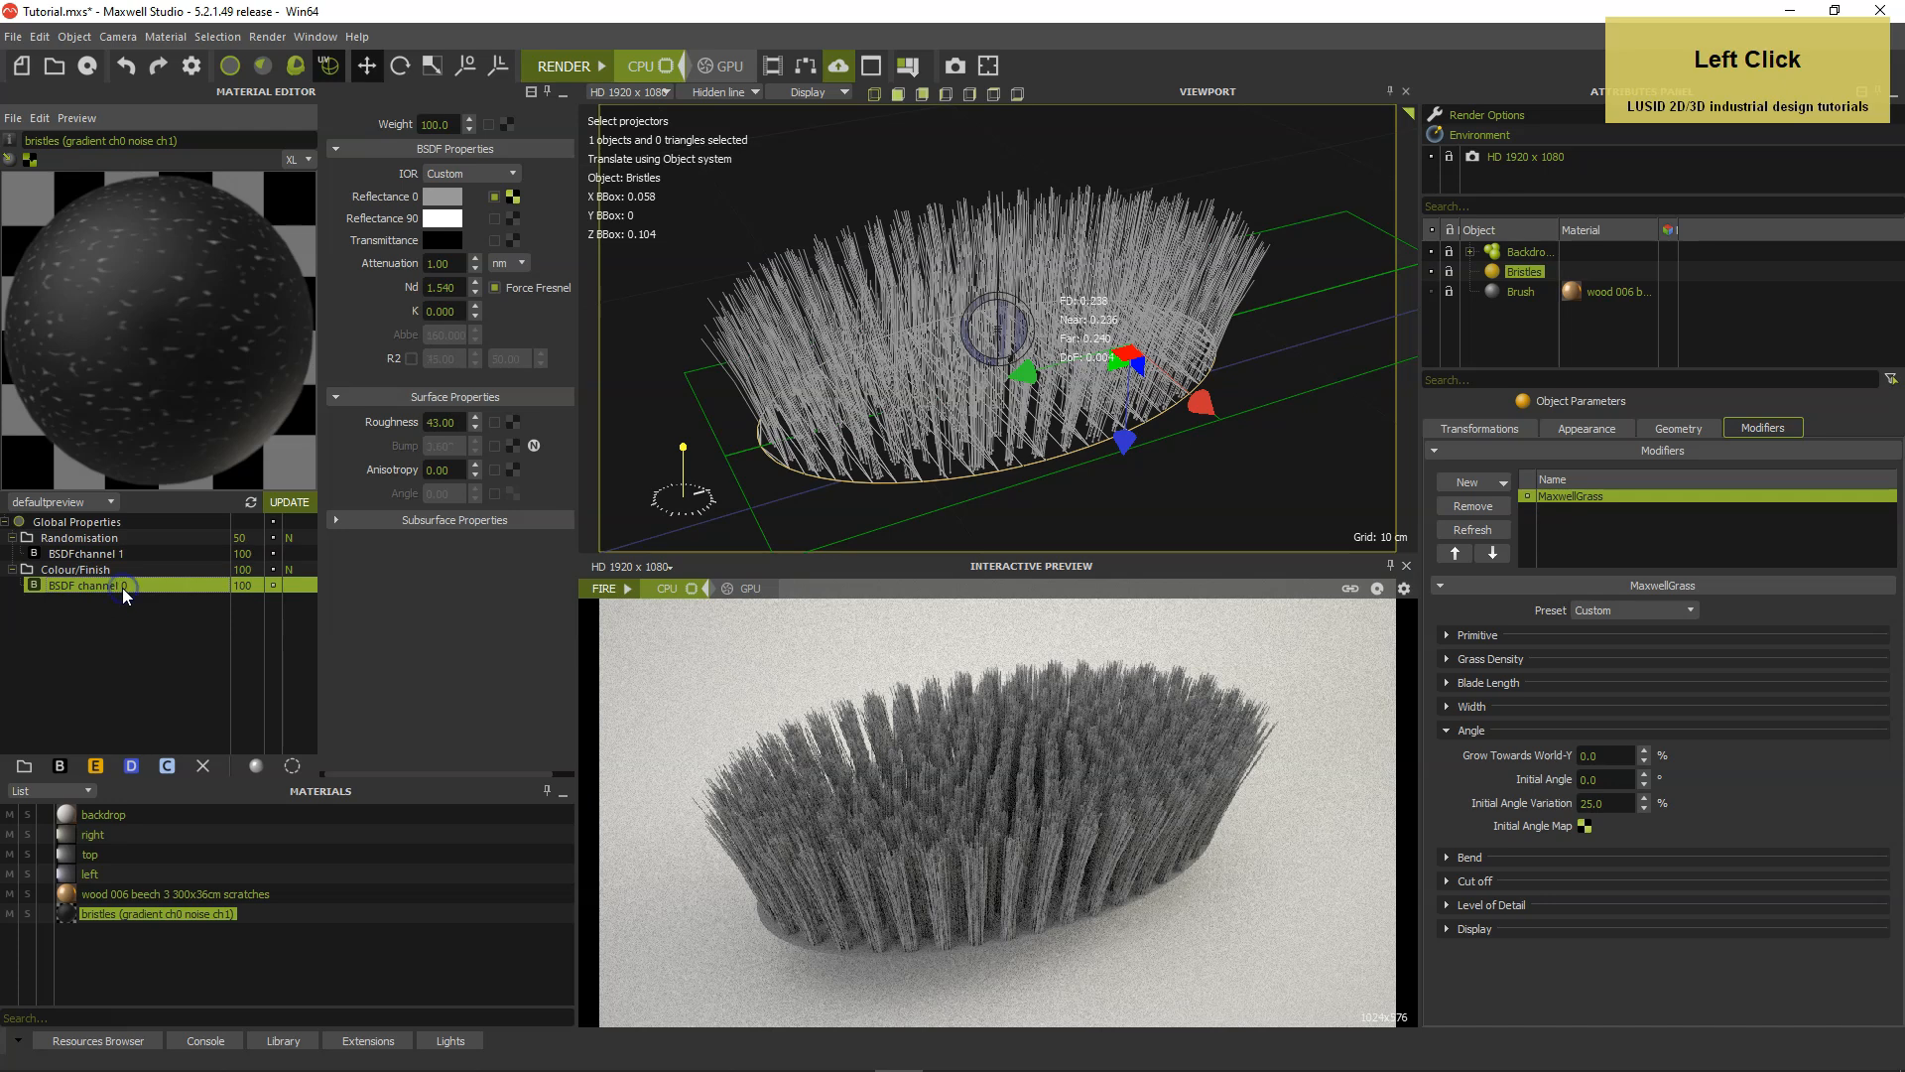
left_click(511, 197)
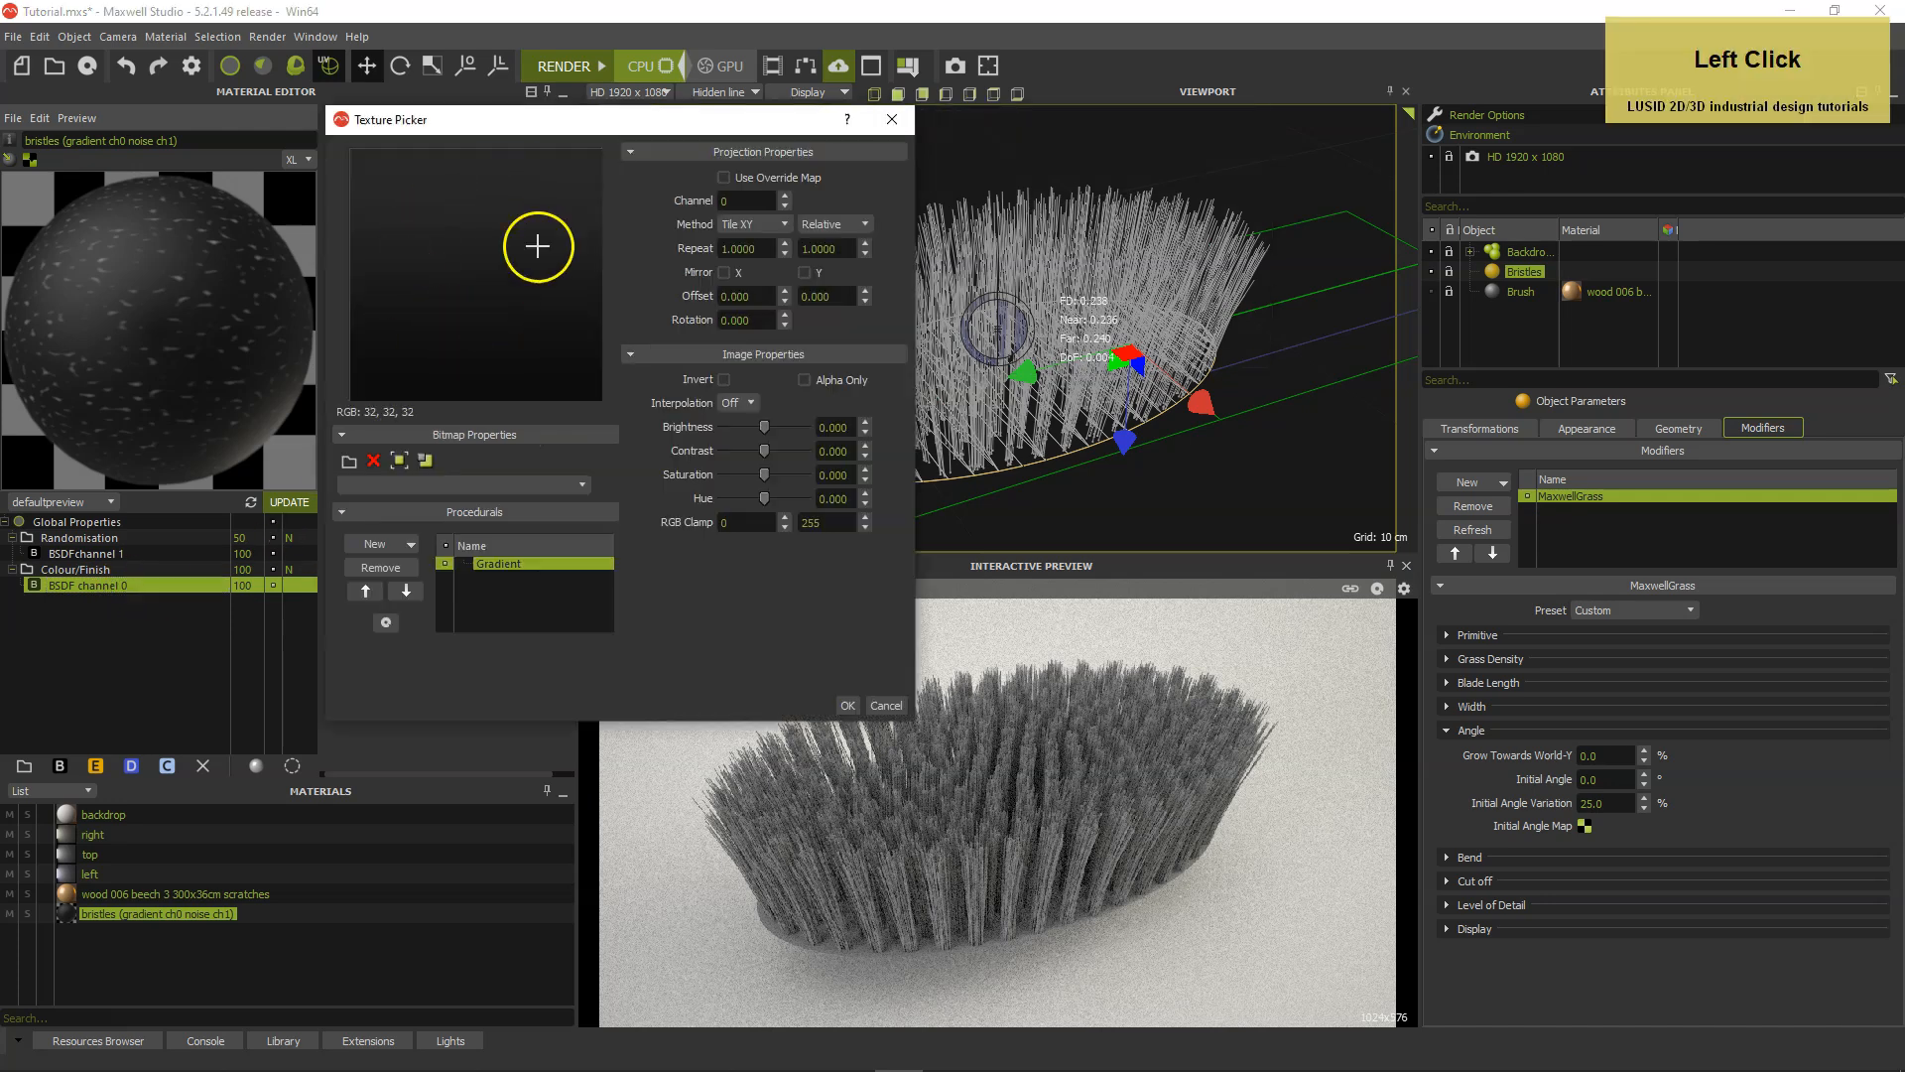
left_click(746, 201)
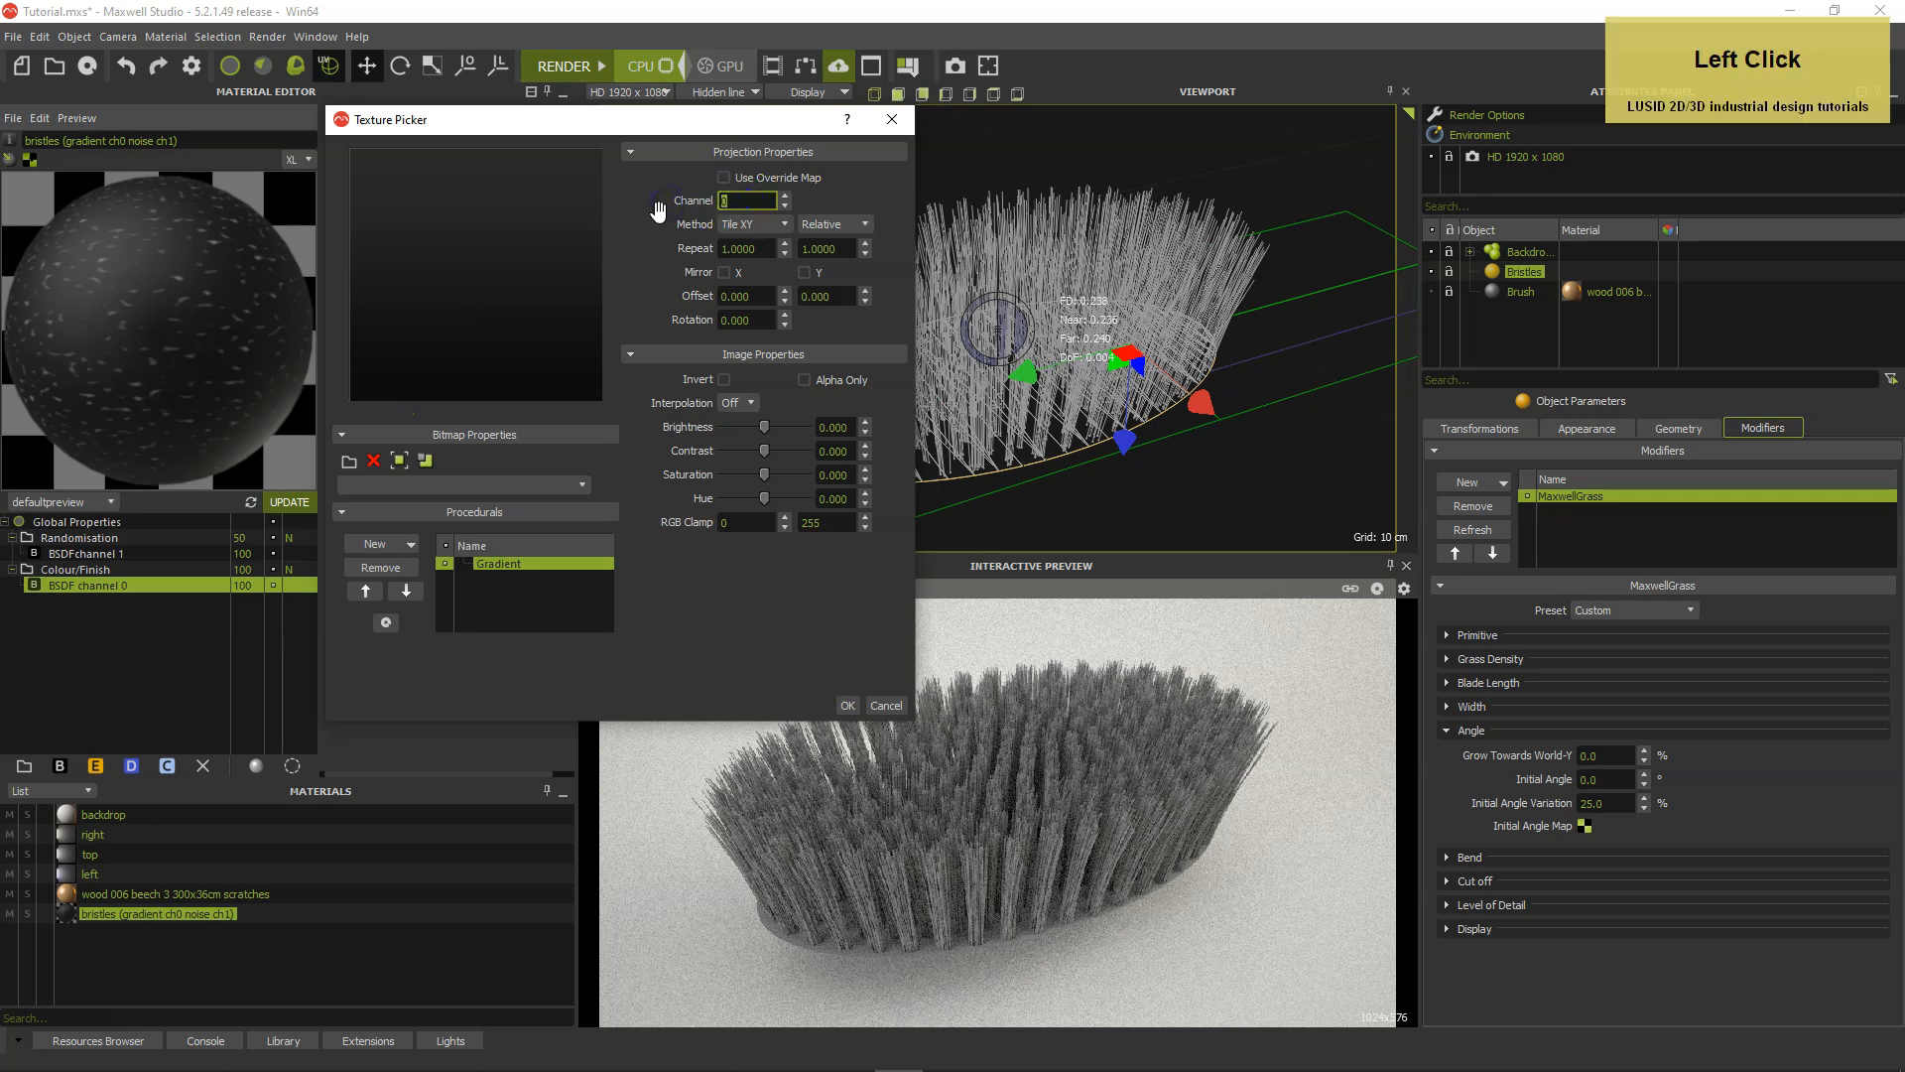
left_click(885, 705)
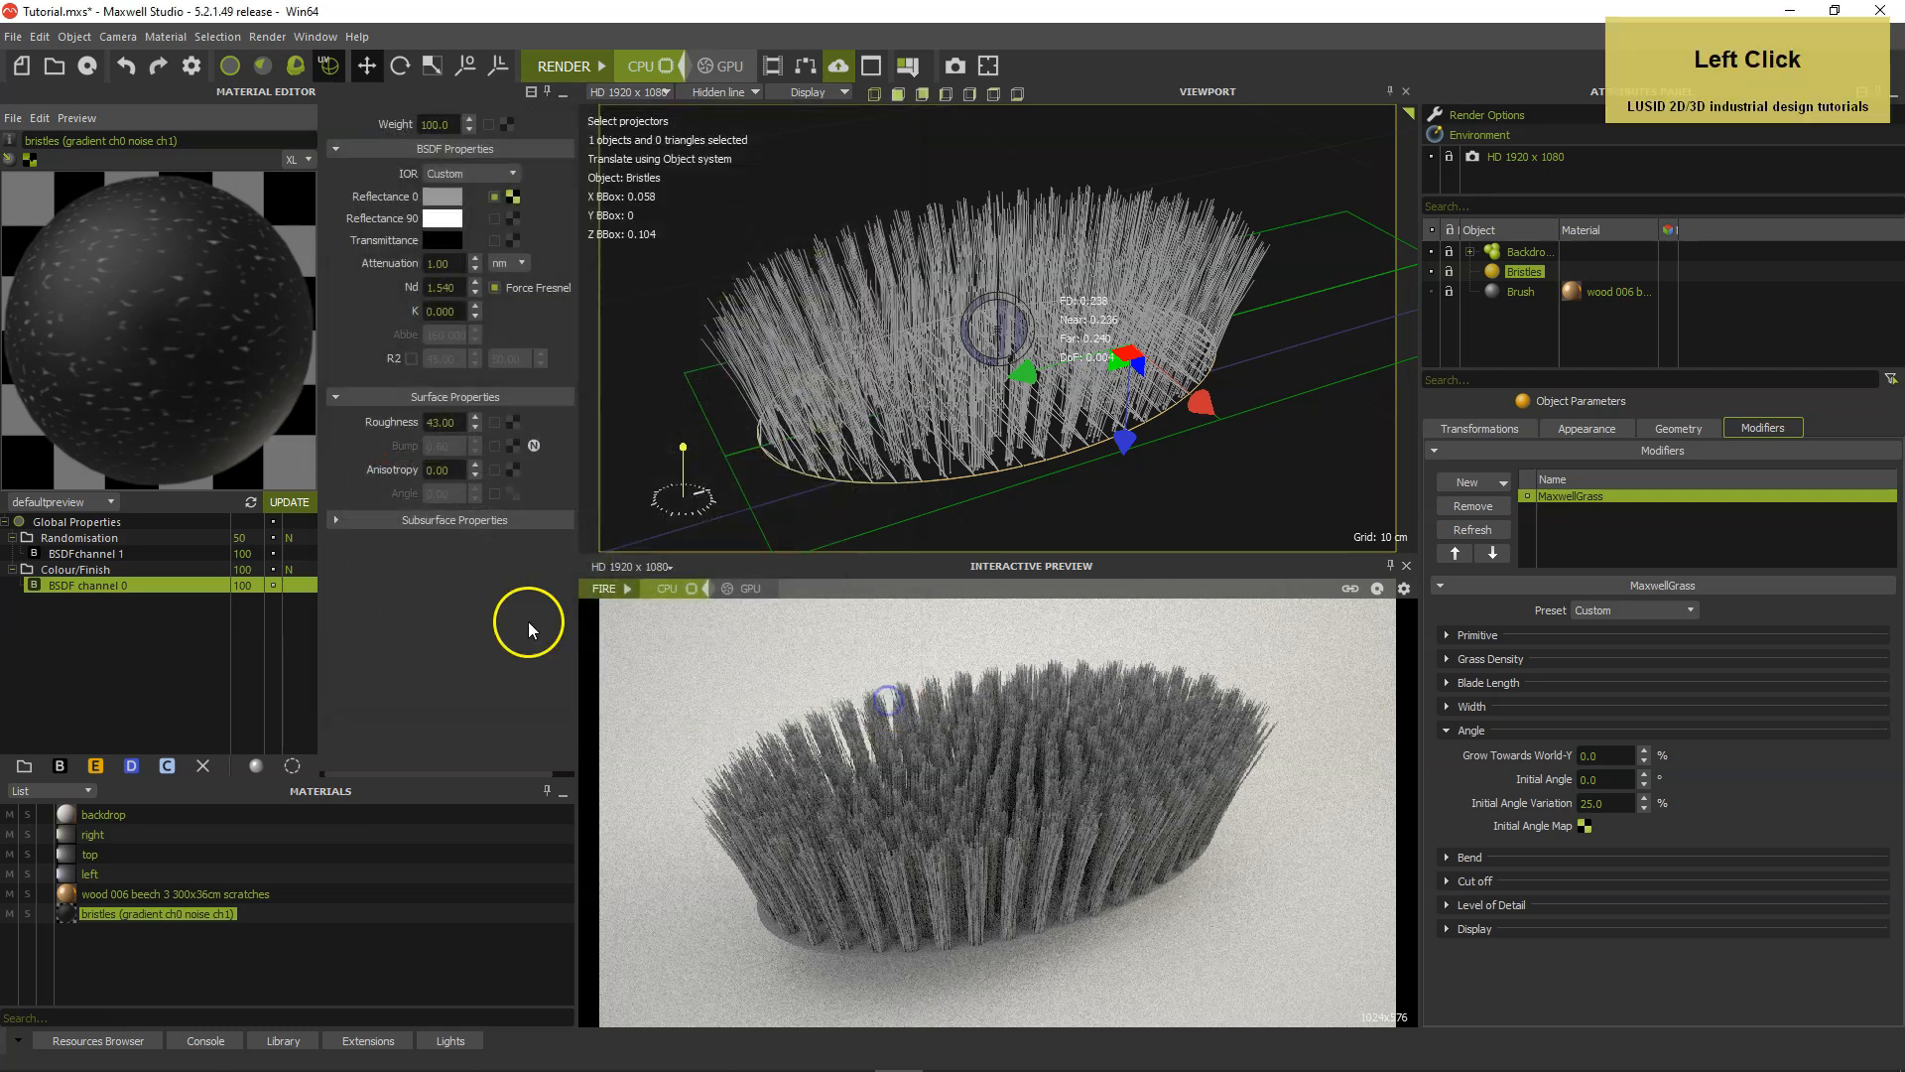
Inspect the texture channel of the noise procedural on BSDF channel 1's Reflectance 0 without changing it.
left_click(120, 554)
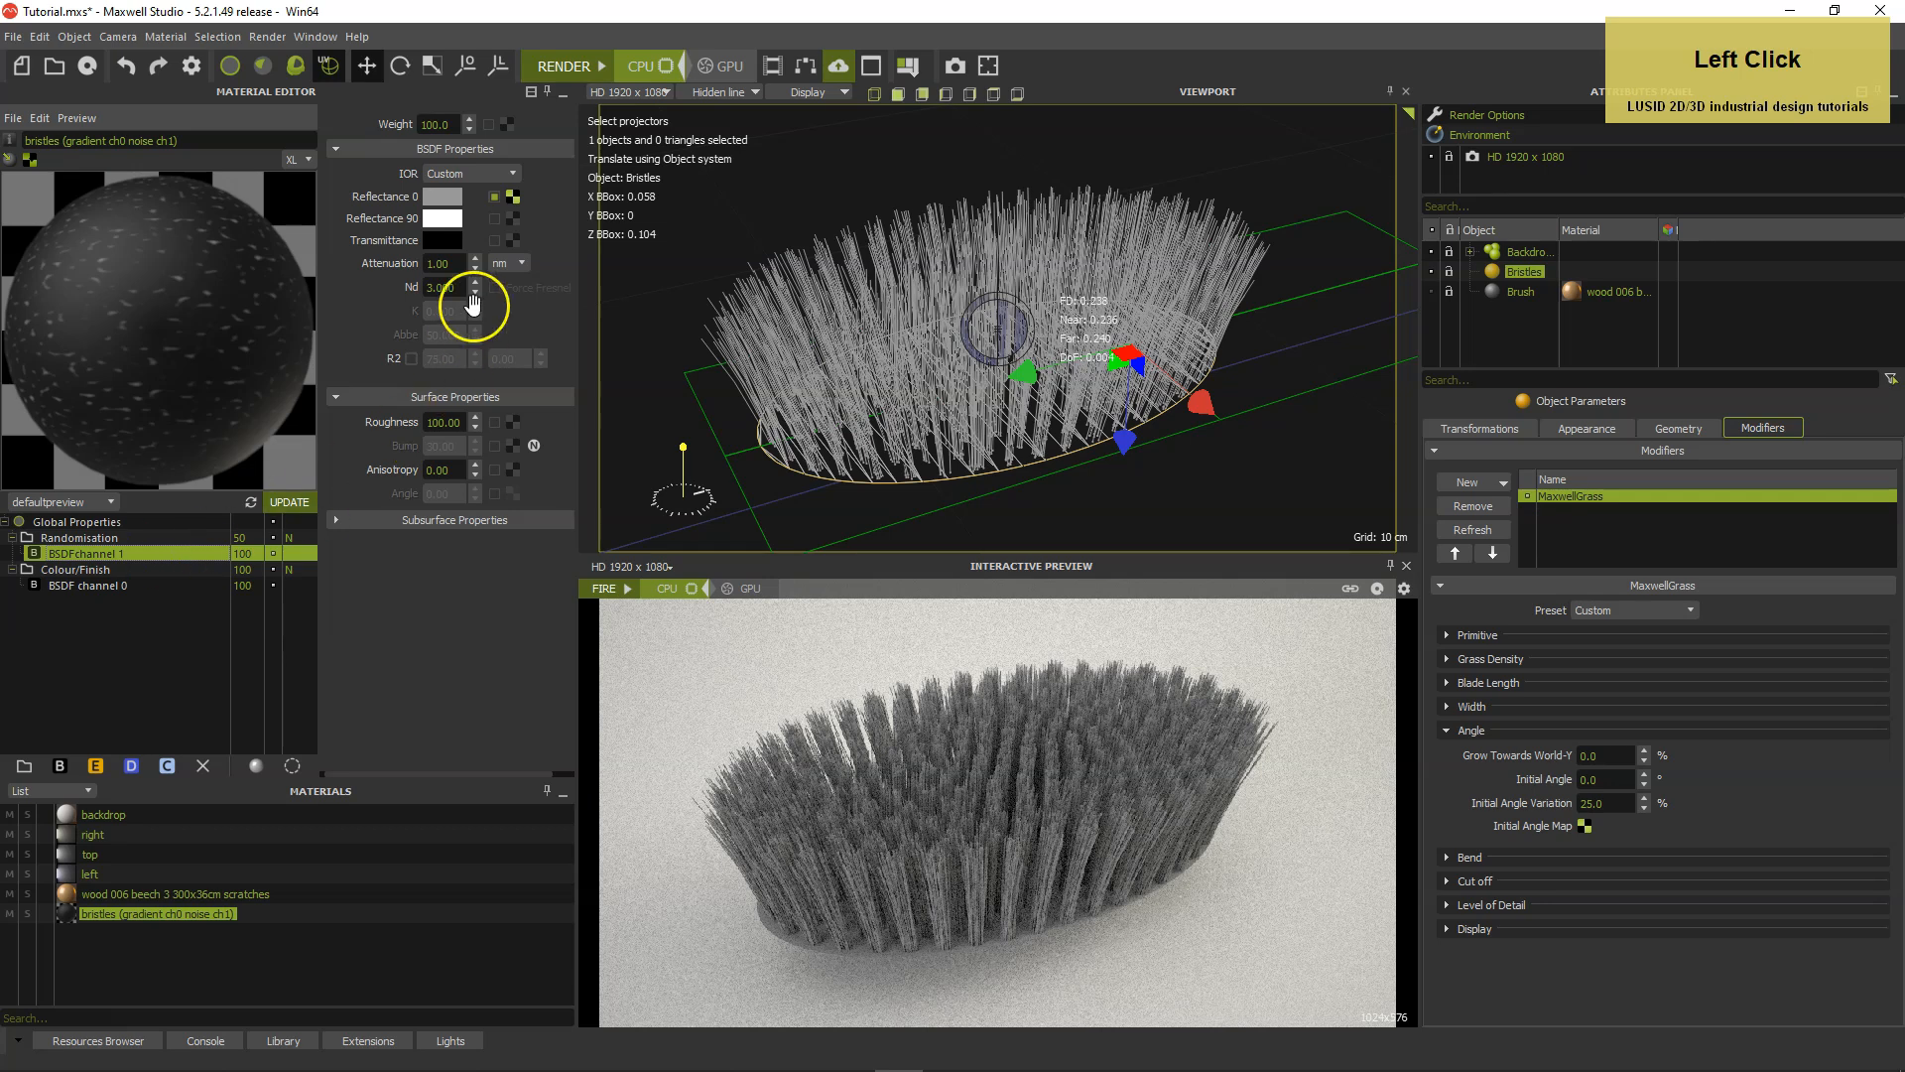
left_click(513, 196)
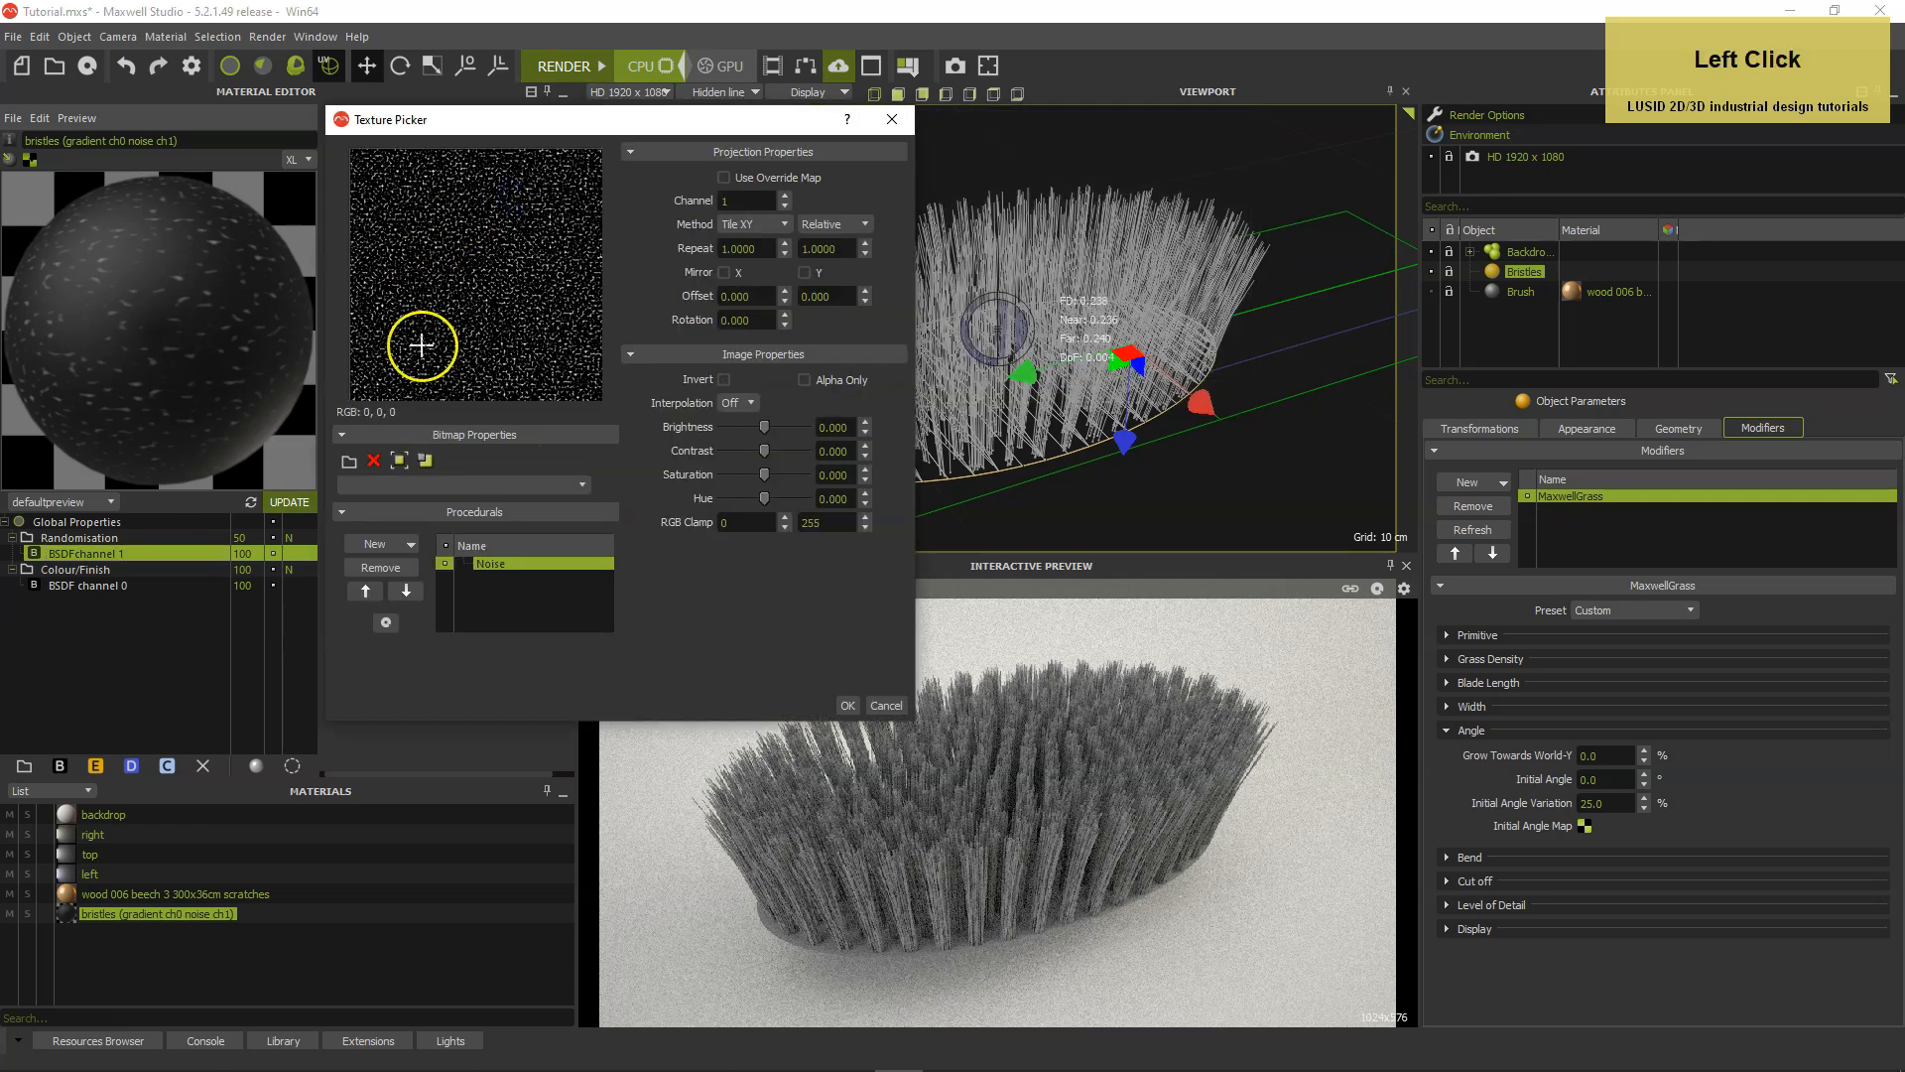
left_click(746, 207)
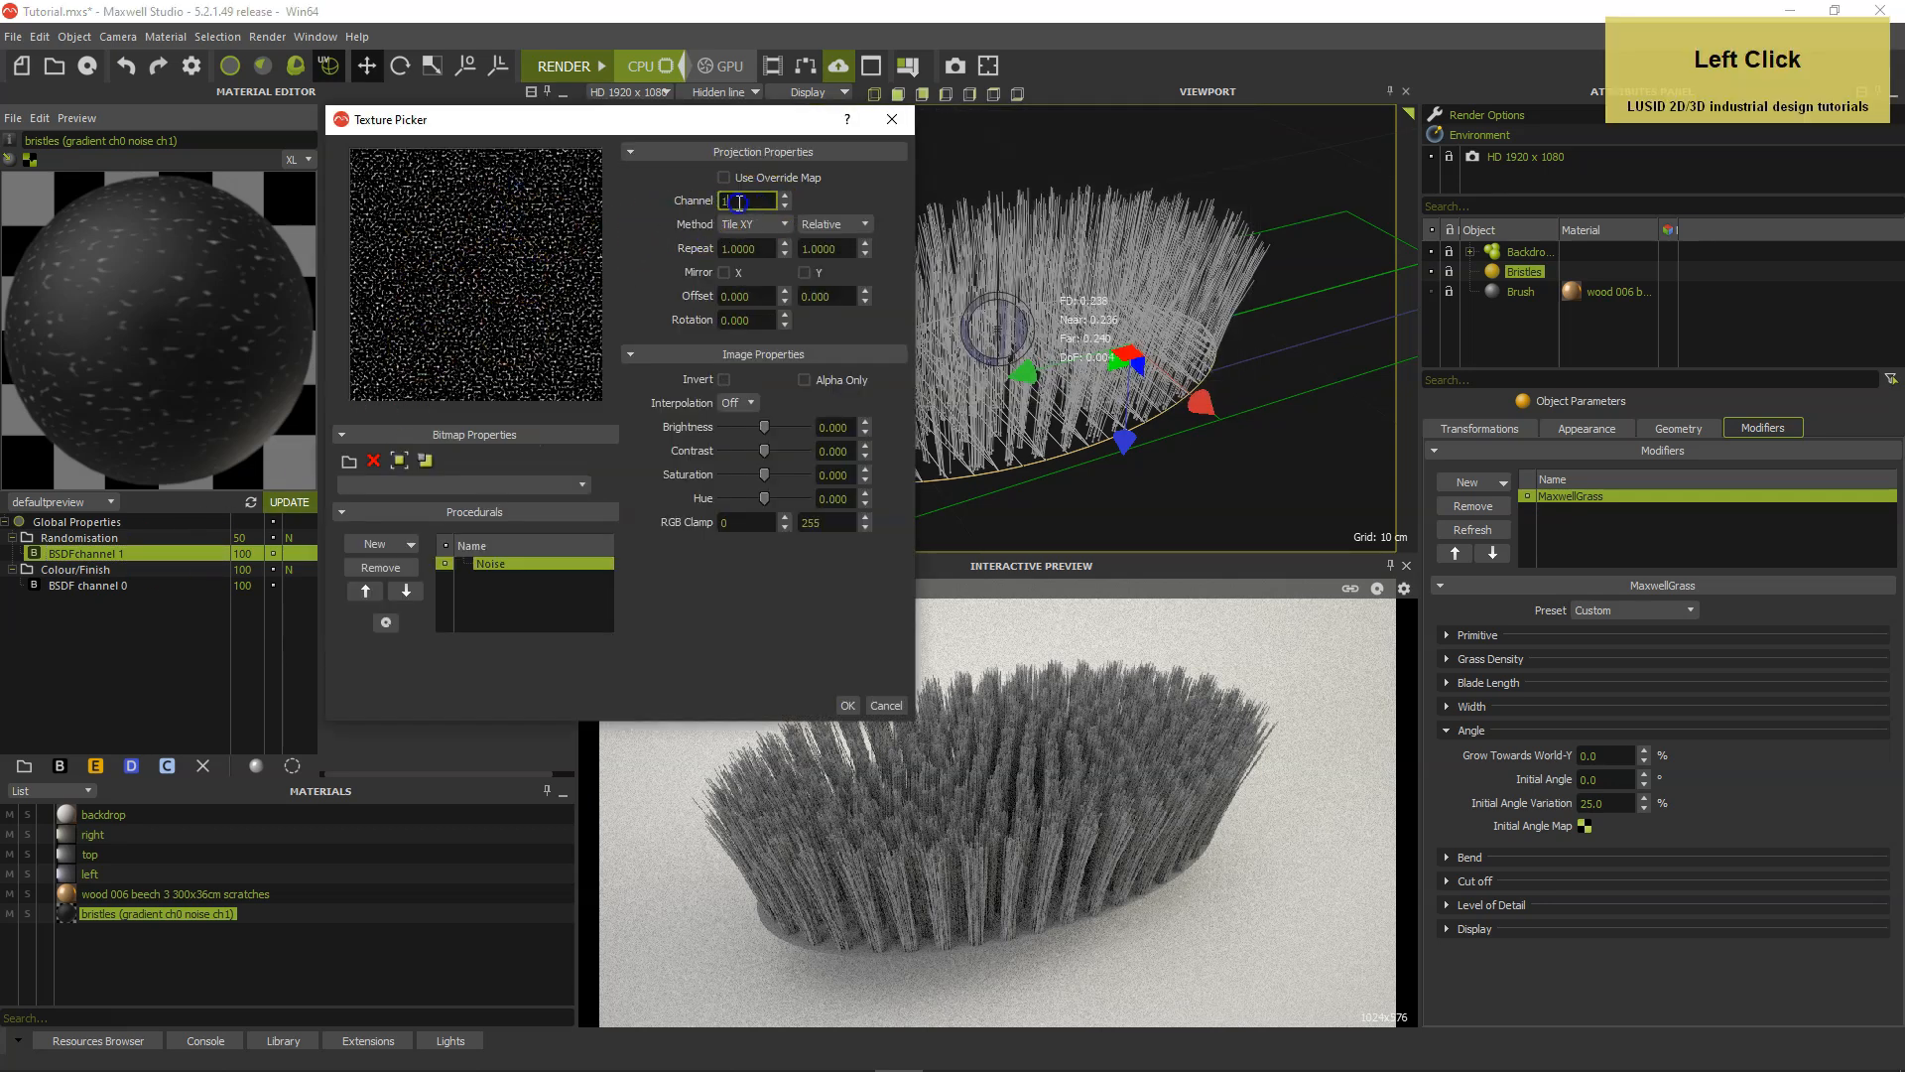
left_click(885, 707)
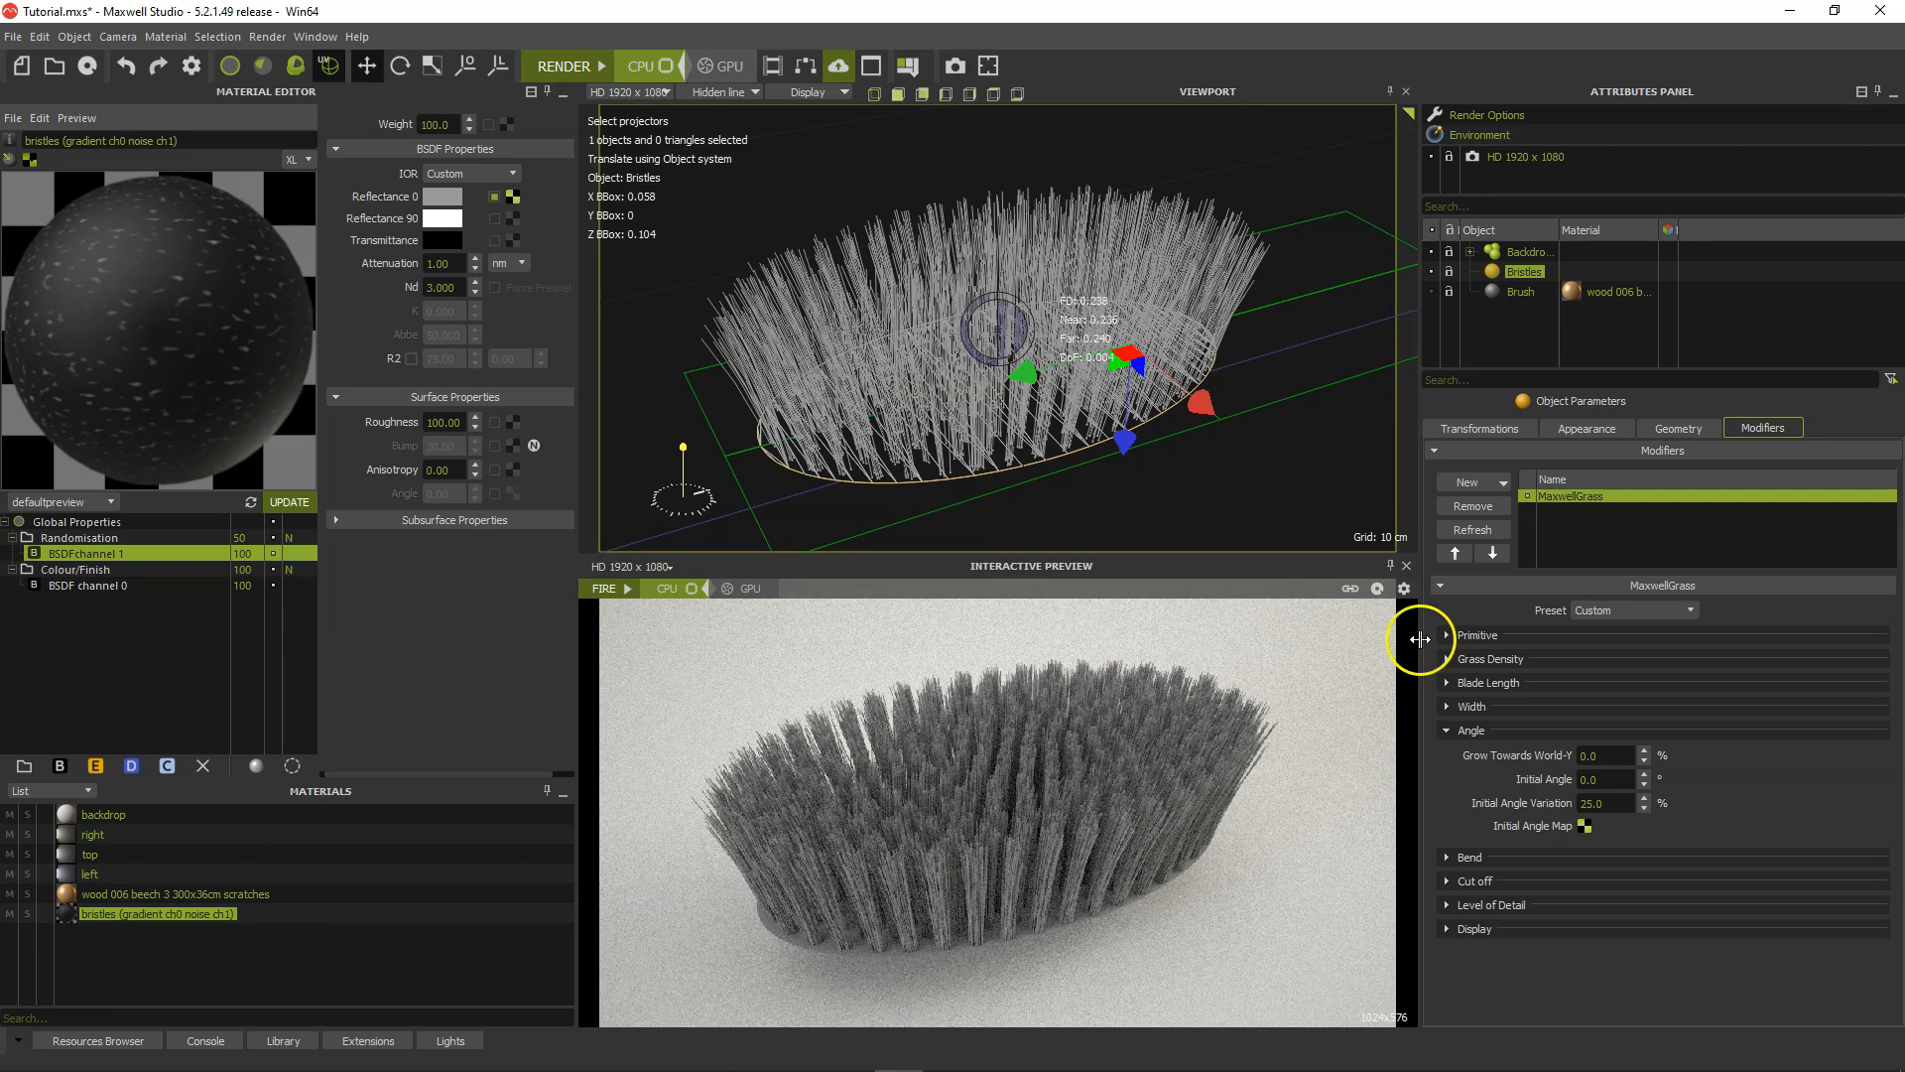
Check the material assigned to the MaxwellGrass primitive, and collapse the Primitive and Angle settings.
left_click(1502, 633)
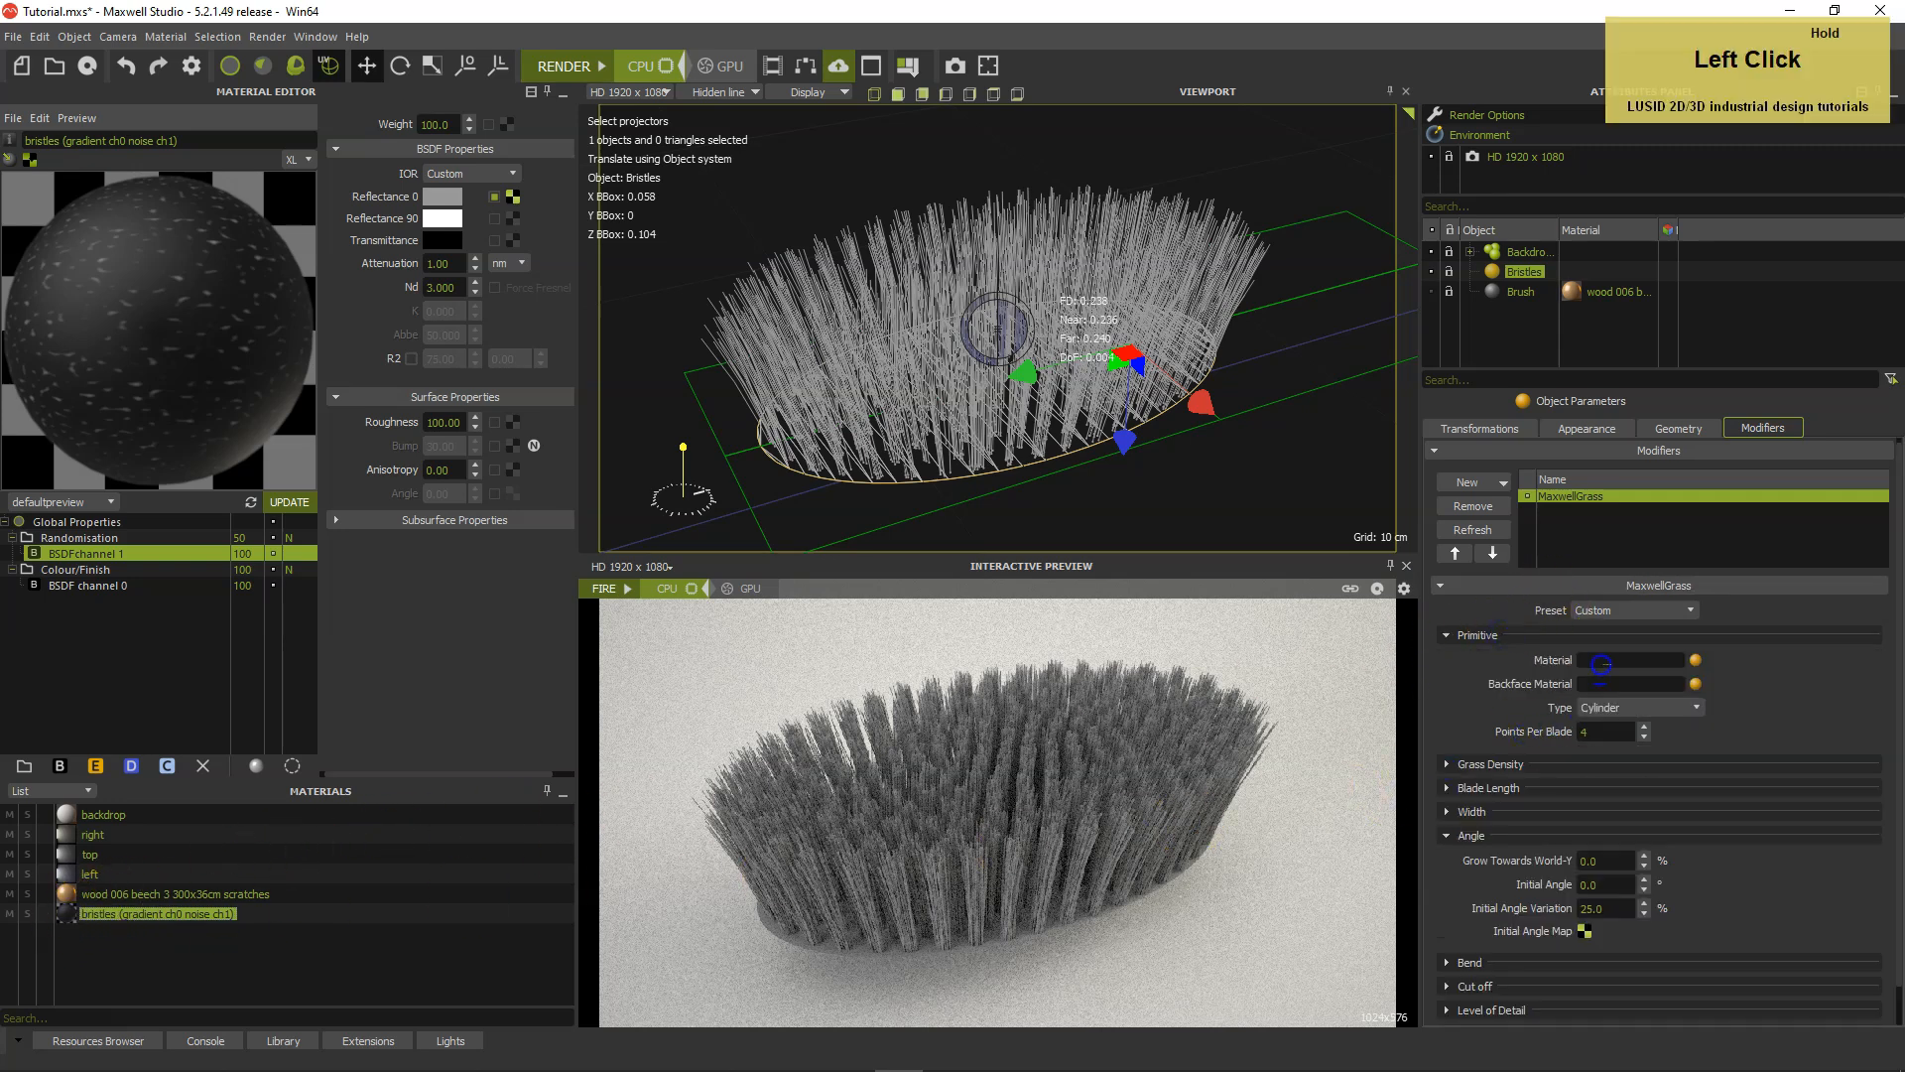
left_click(1450, 636)
left_click(1450, 732)
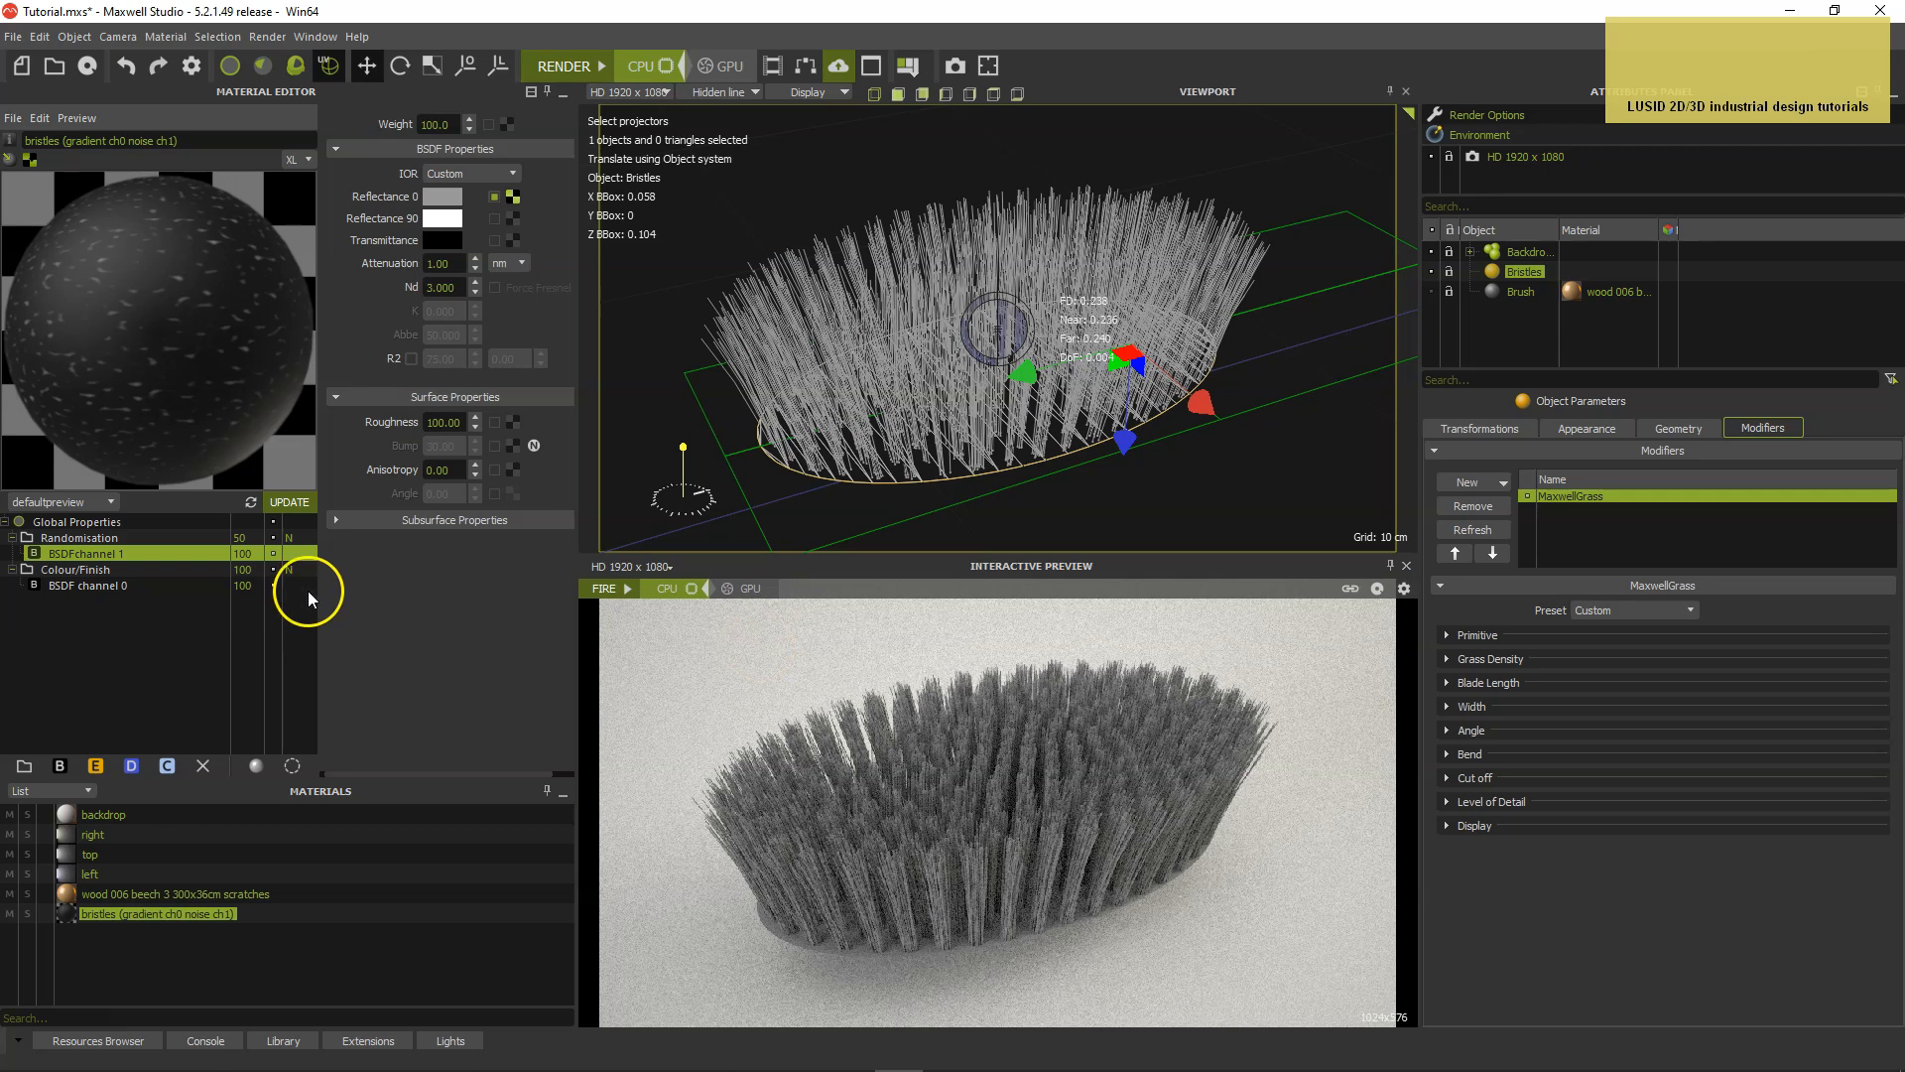
Turn off the bristle material's Randomisation layer and start the interactive preview render.
left_click(272, 536)
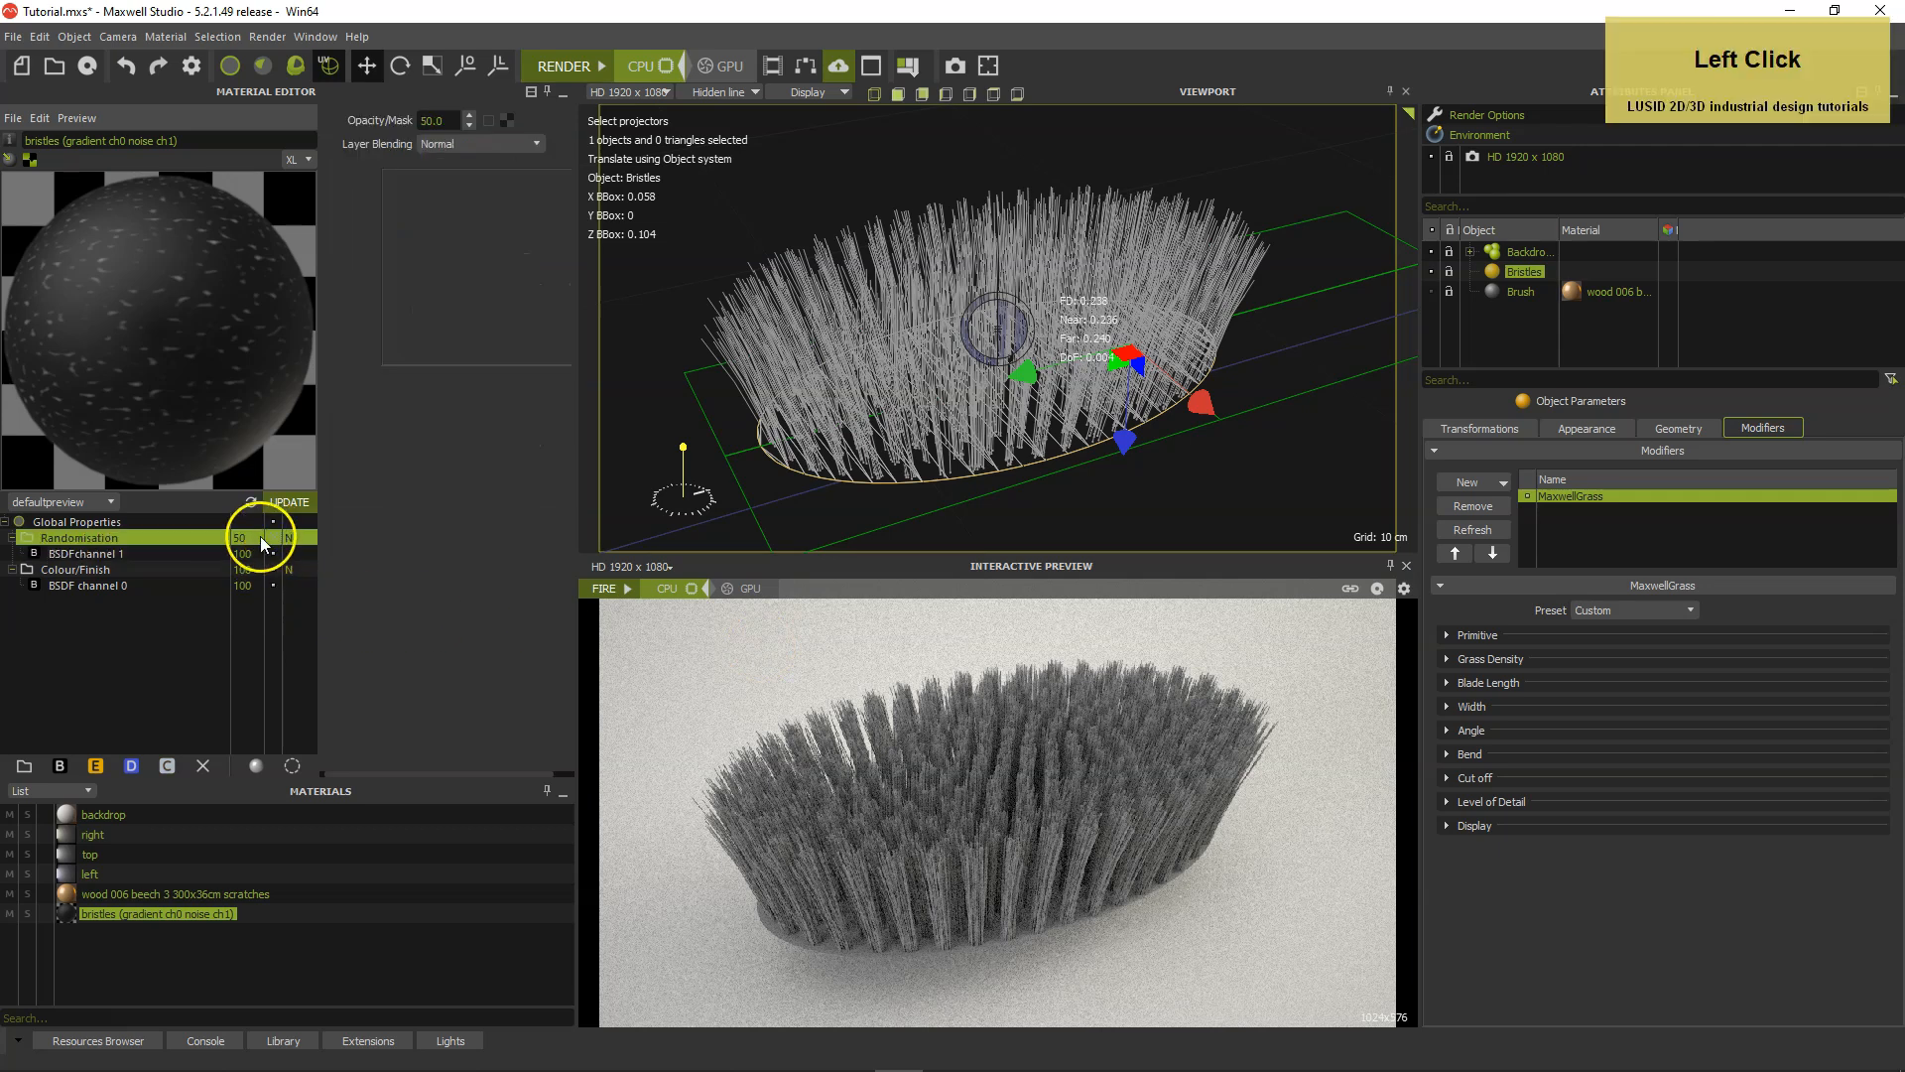
left_click(181, 633)
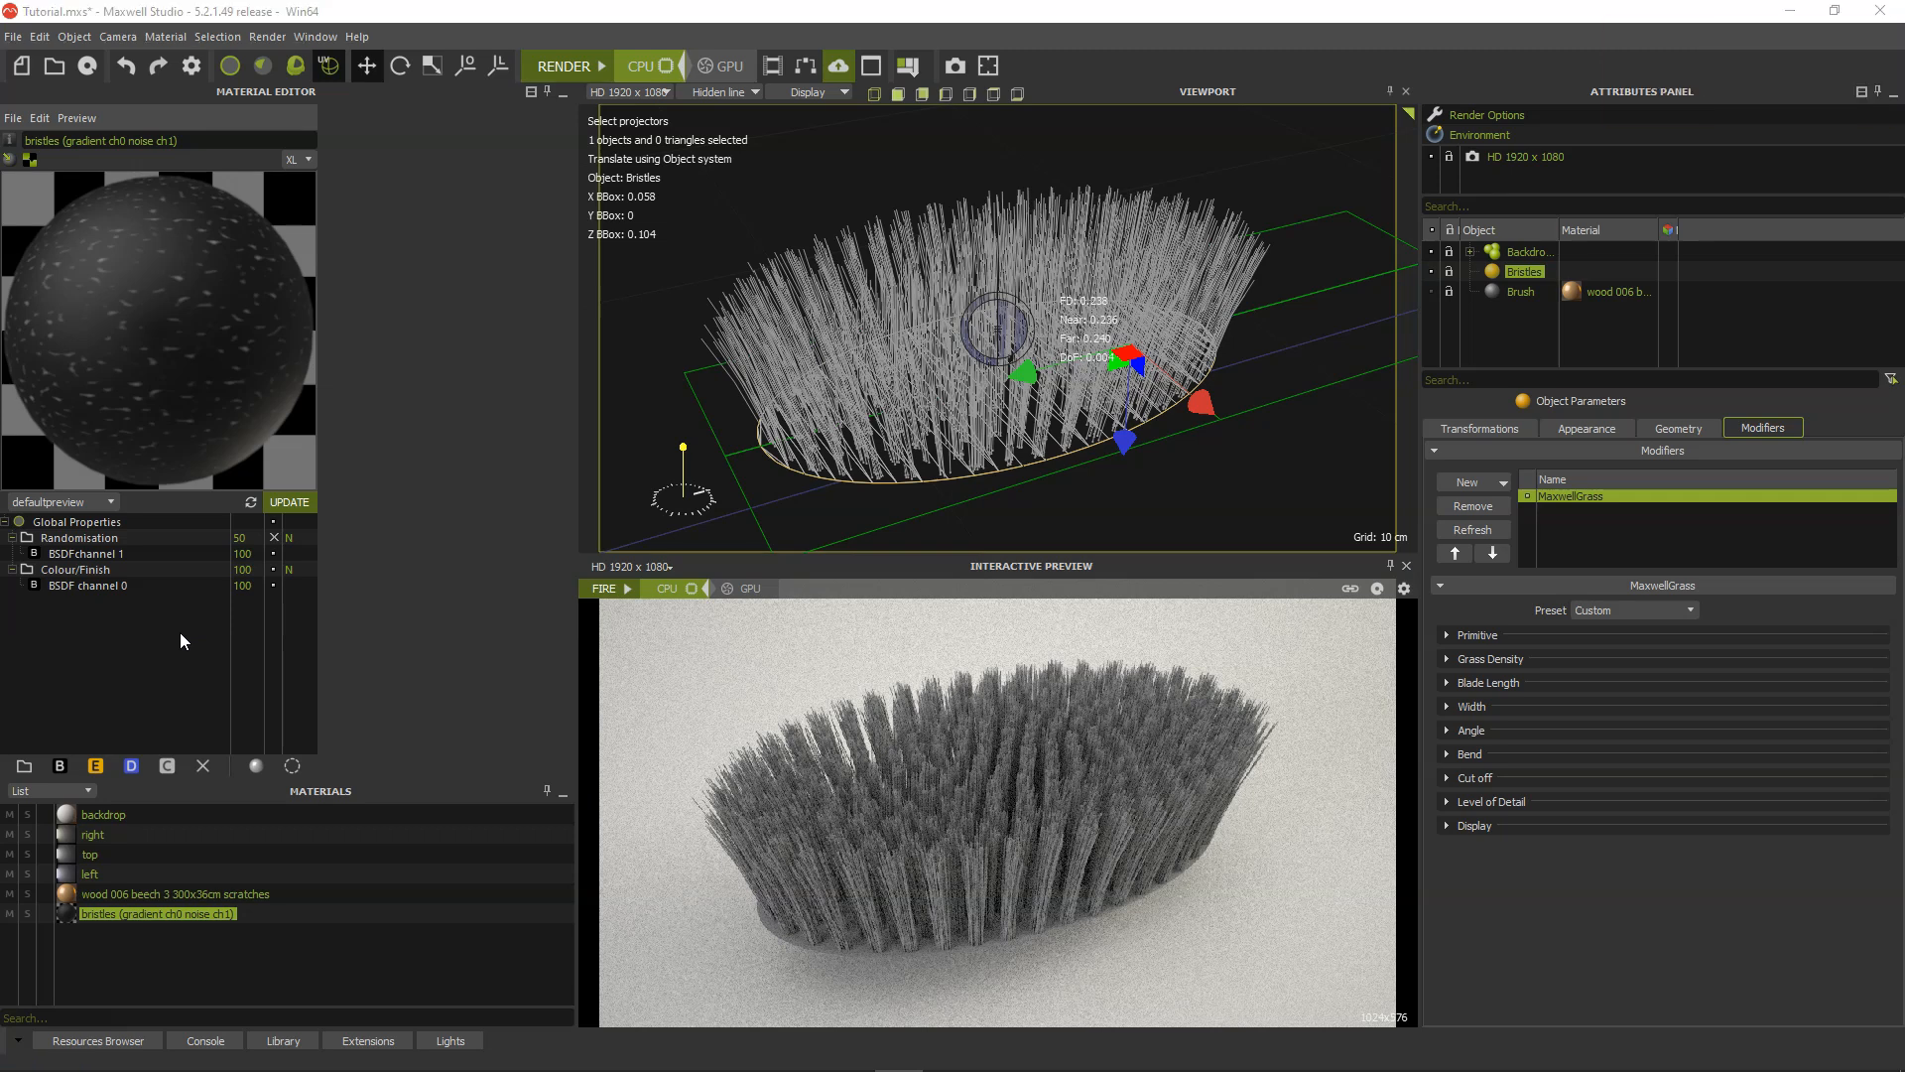
left_click(628, 588)
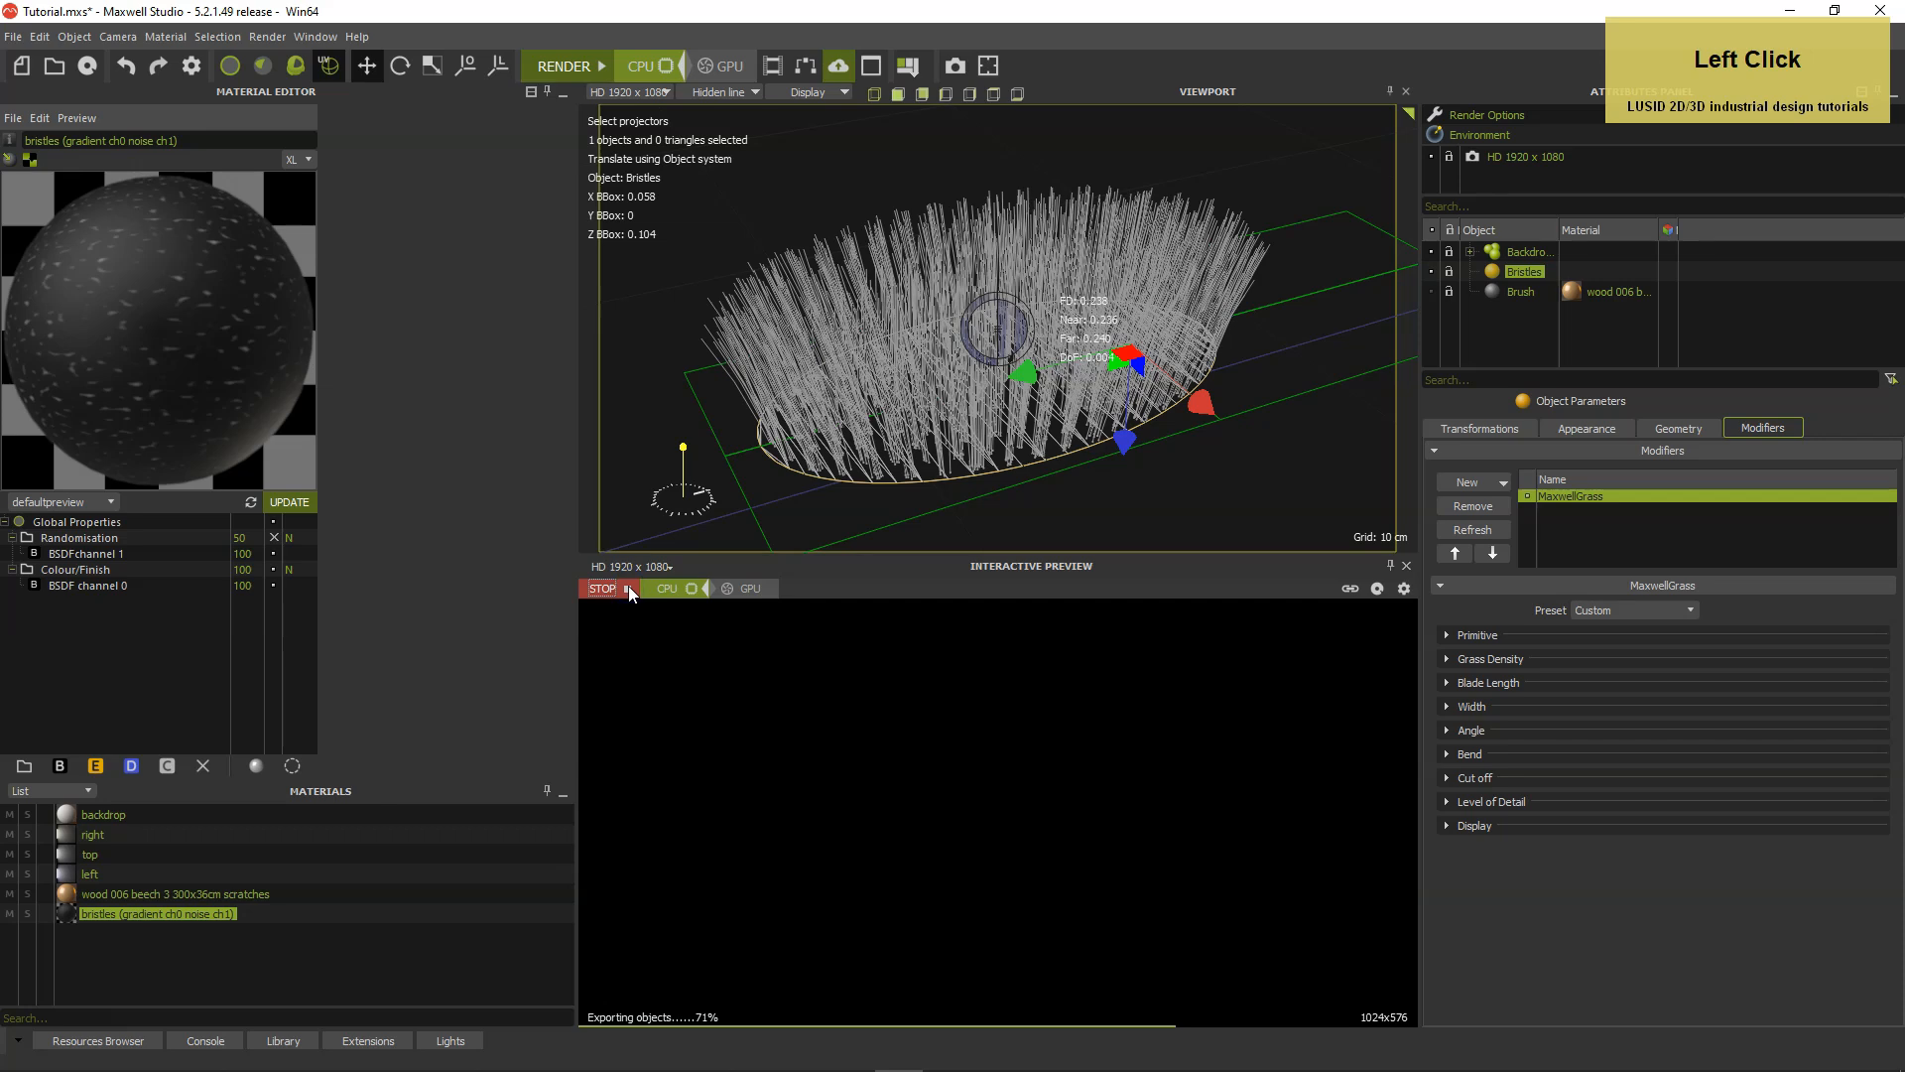
Try a green start colour for the V-direction gradient in BSDF channel 0, and discard the texture change.
left_click(156, 587)
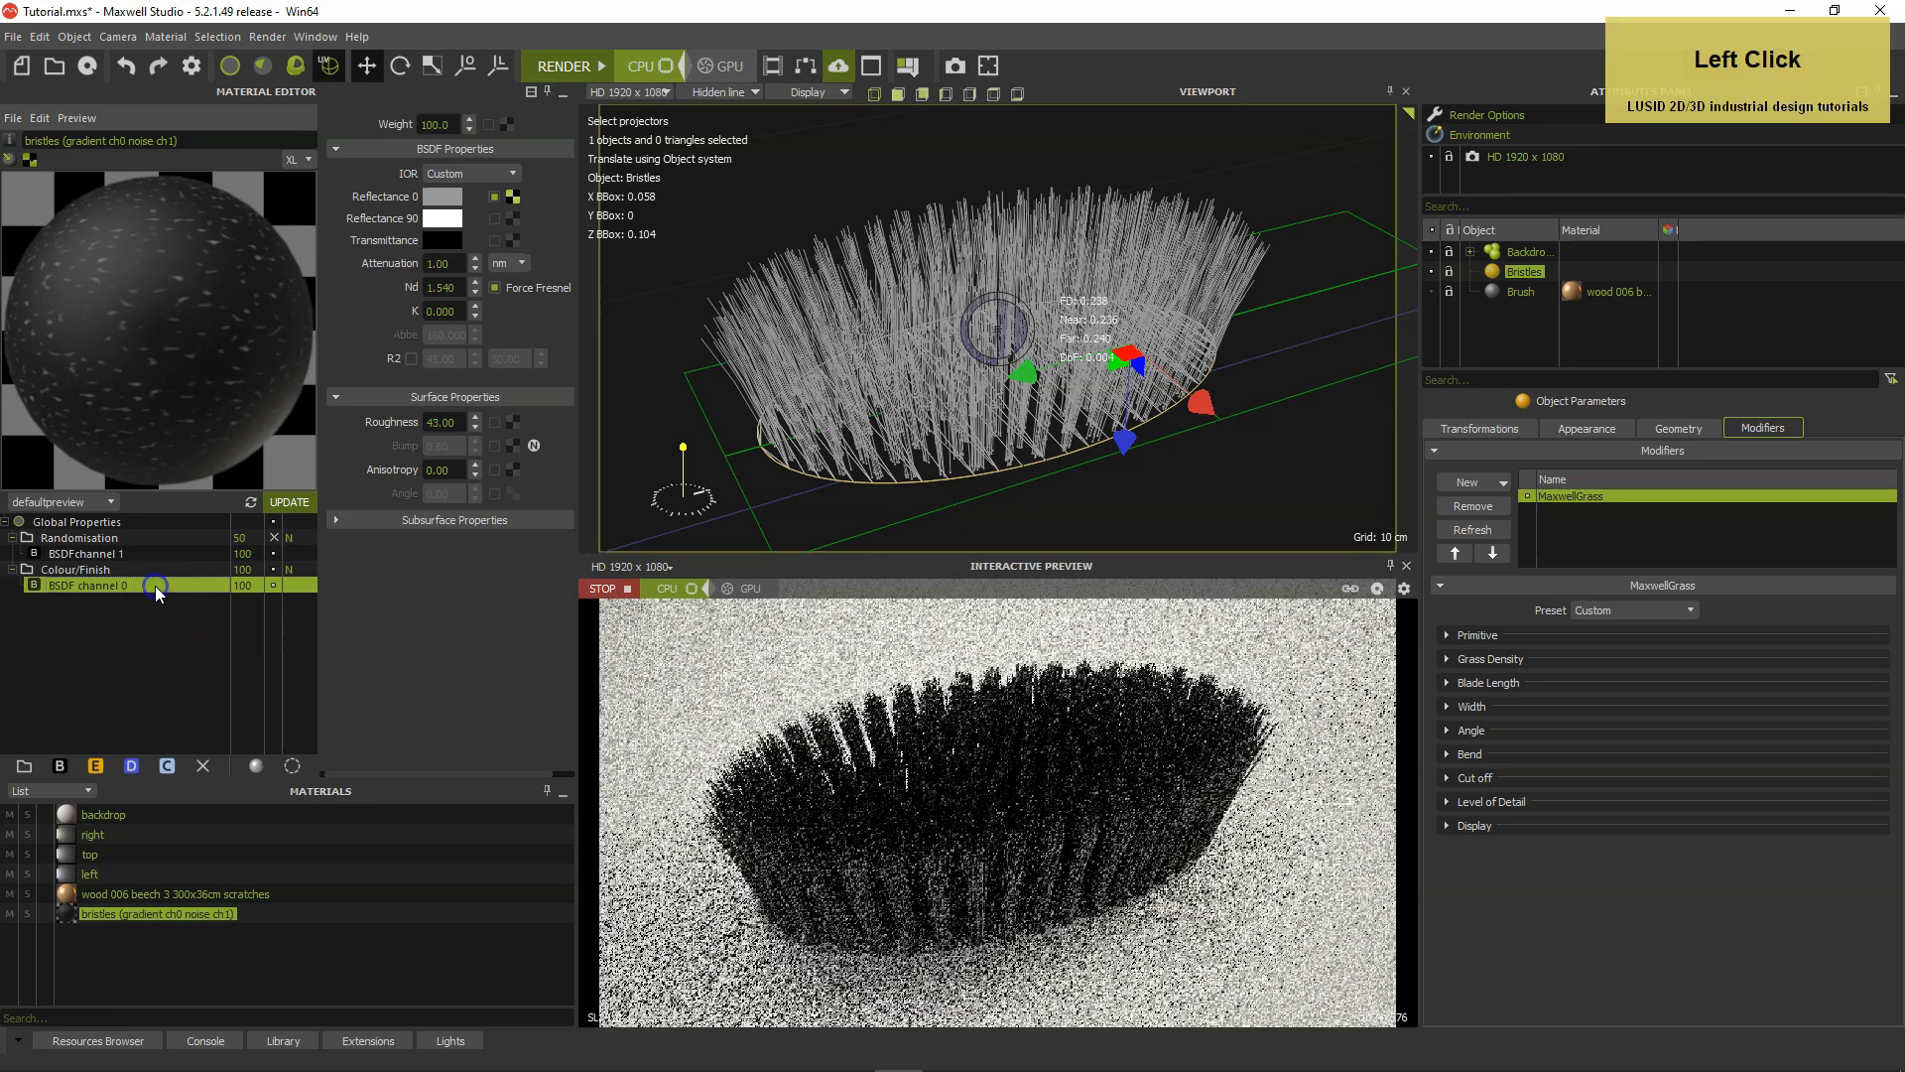
left_click(513, 200)
left_click(545, 560)
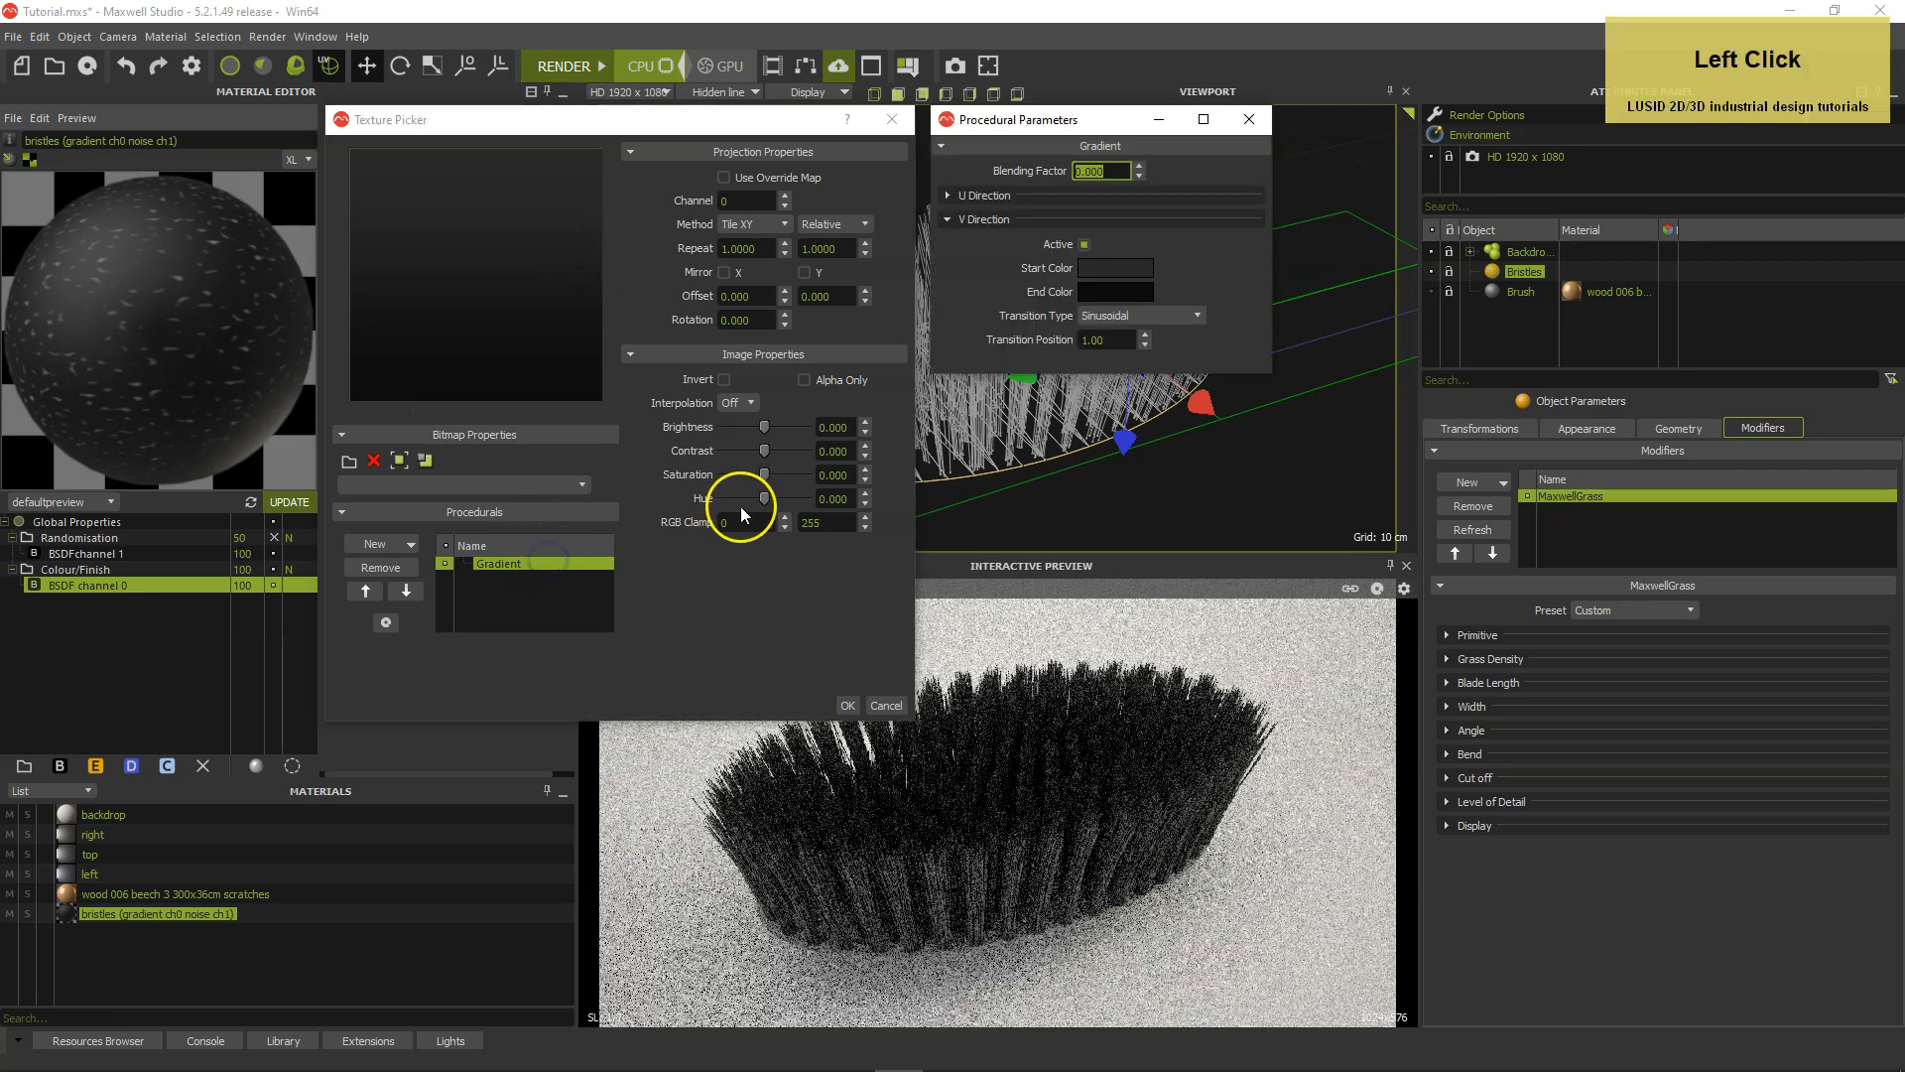
left_click(1101, 268)
left_click(595, 541)
left_click(581, 721)
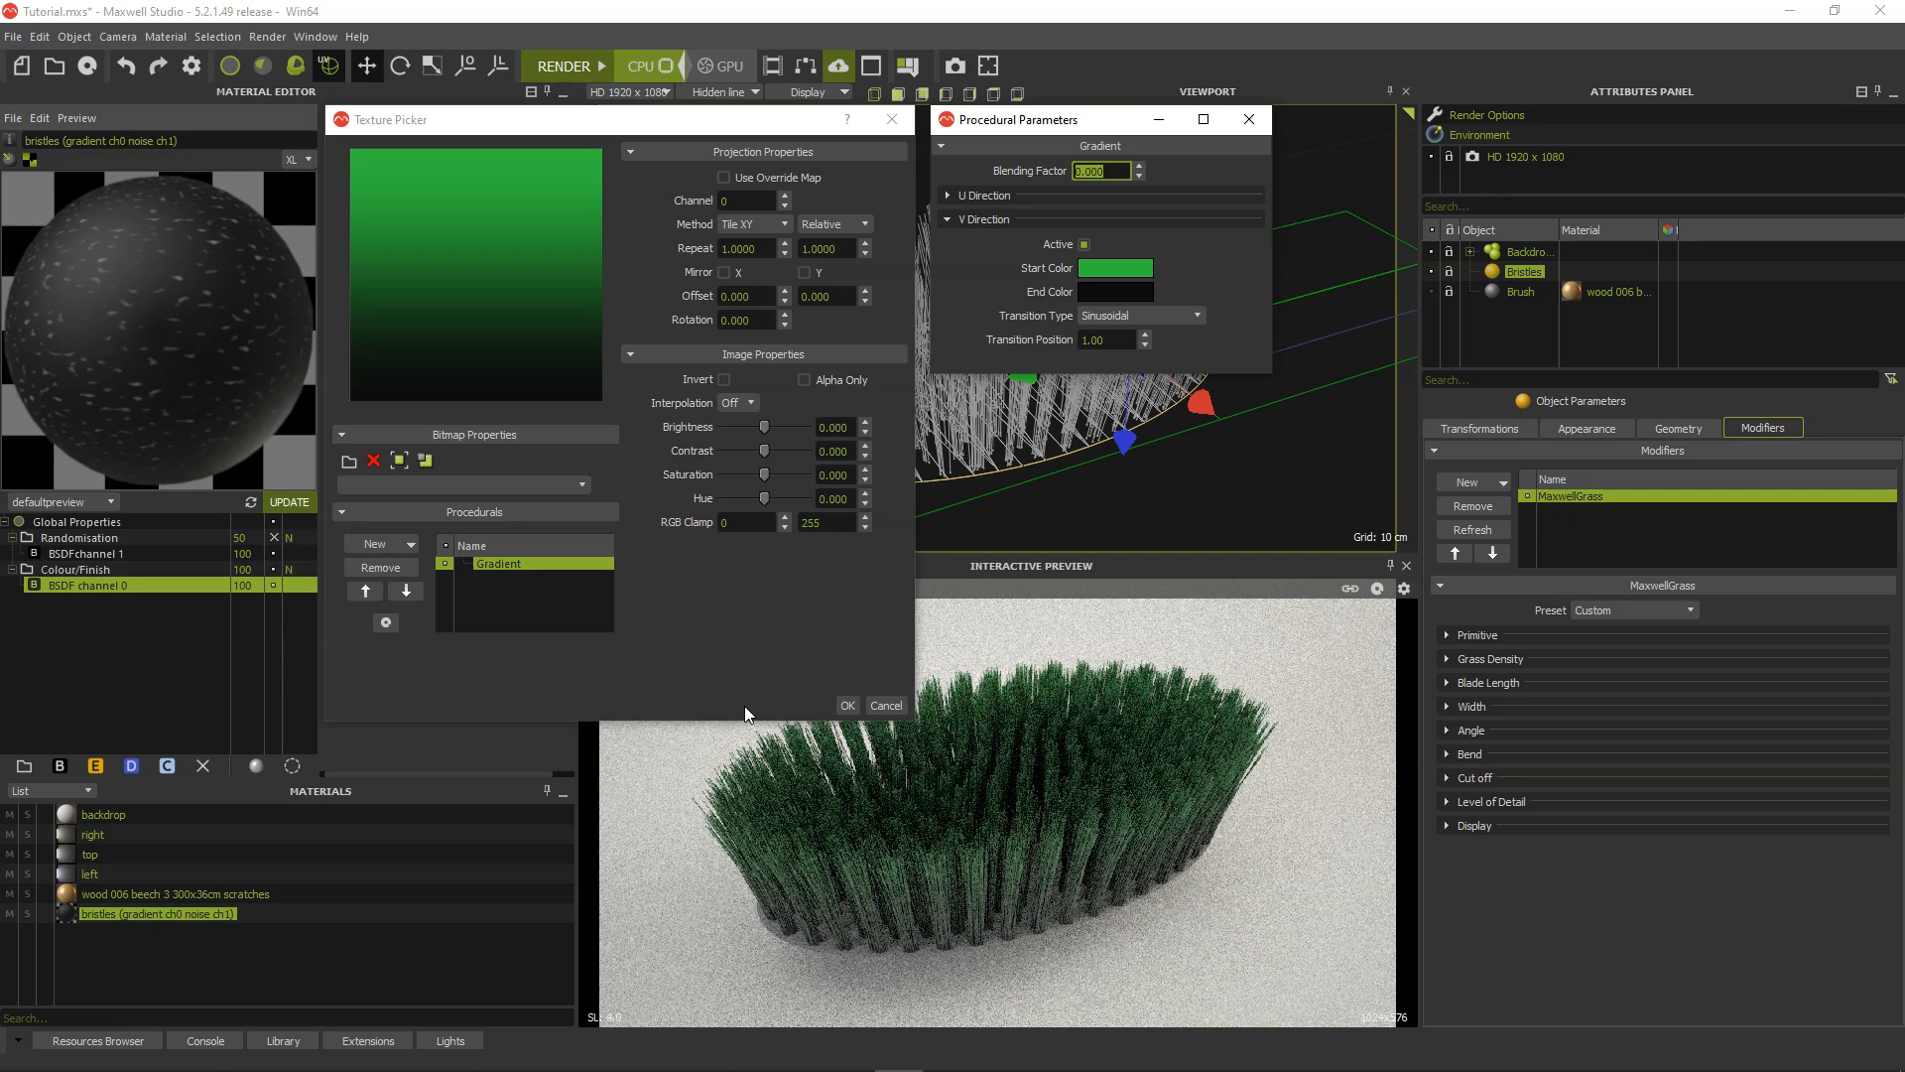
left_click(889, 706)
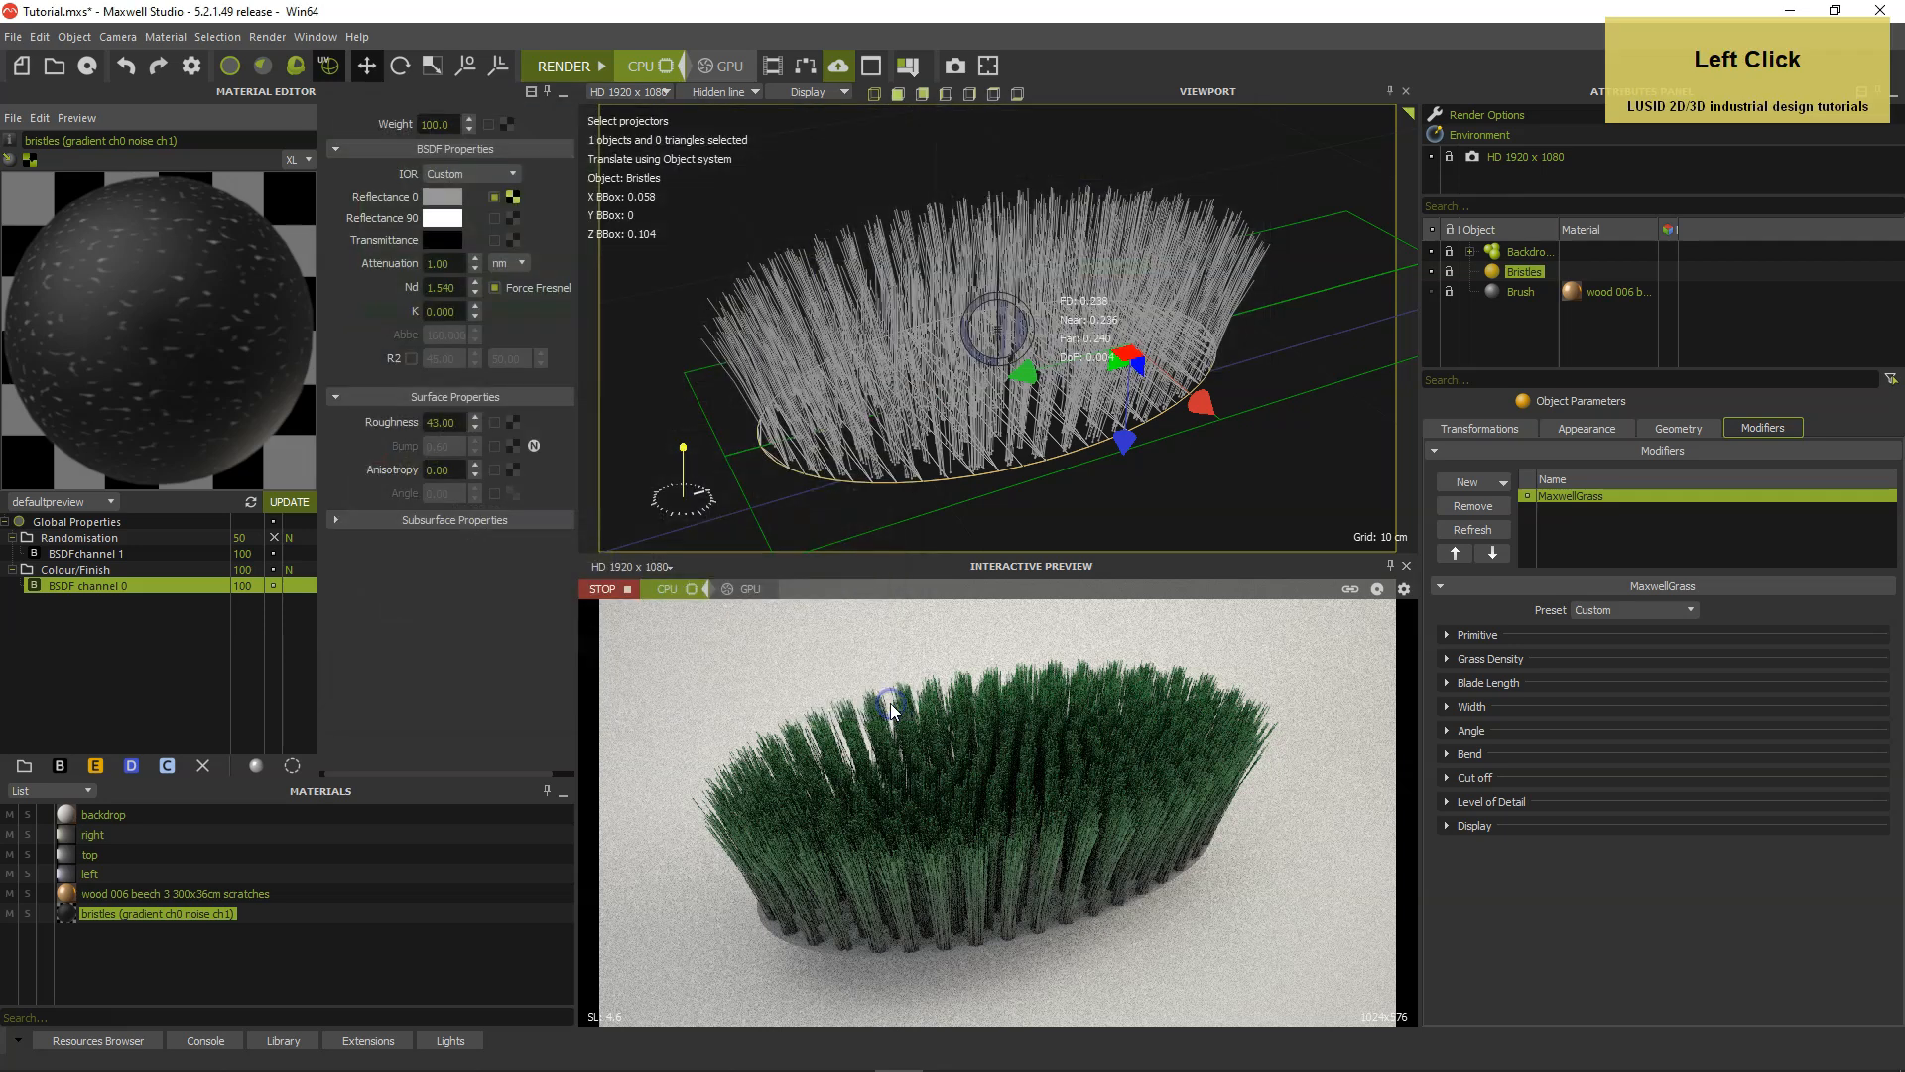
Re-enable the Randomisation layer, try a green noise background colour in BSDF channel 1, discard it and stop the preview.
left_click(276, 537)
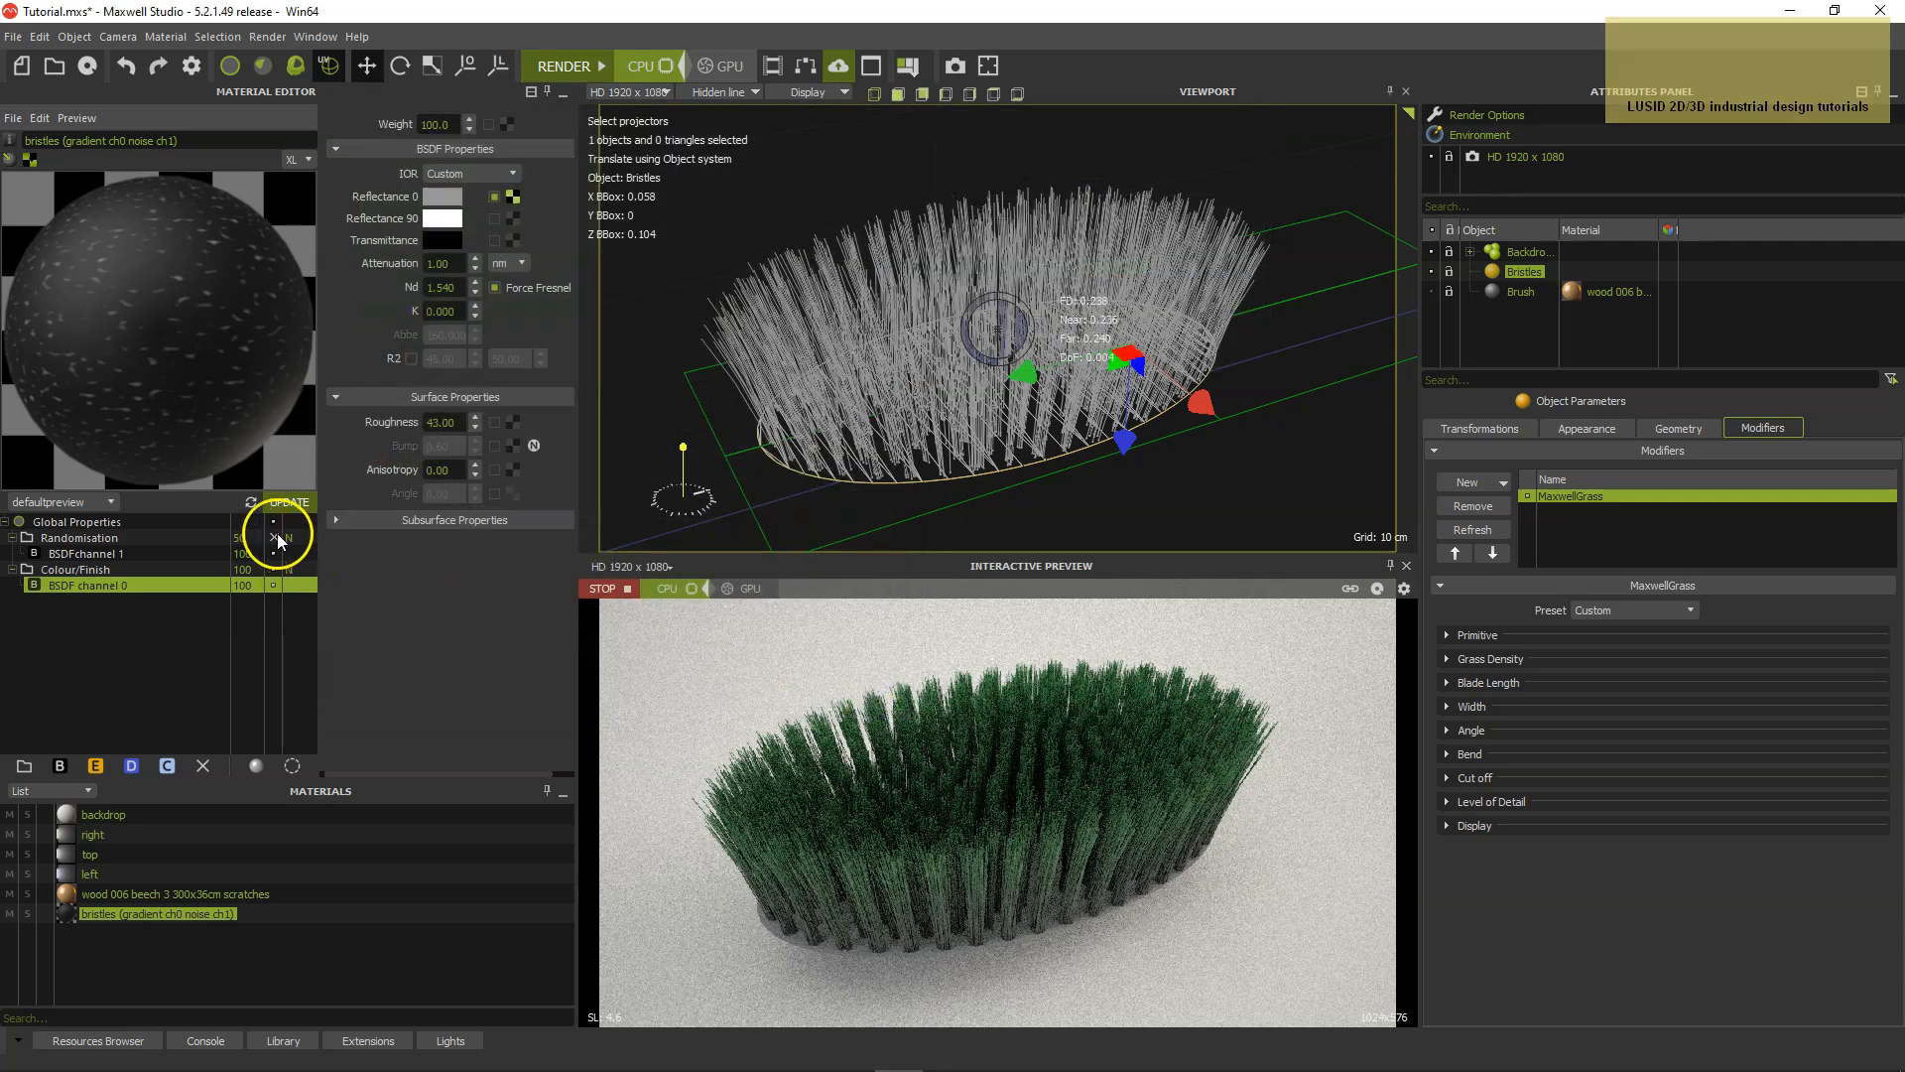
left_click(139, 556)
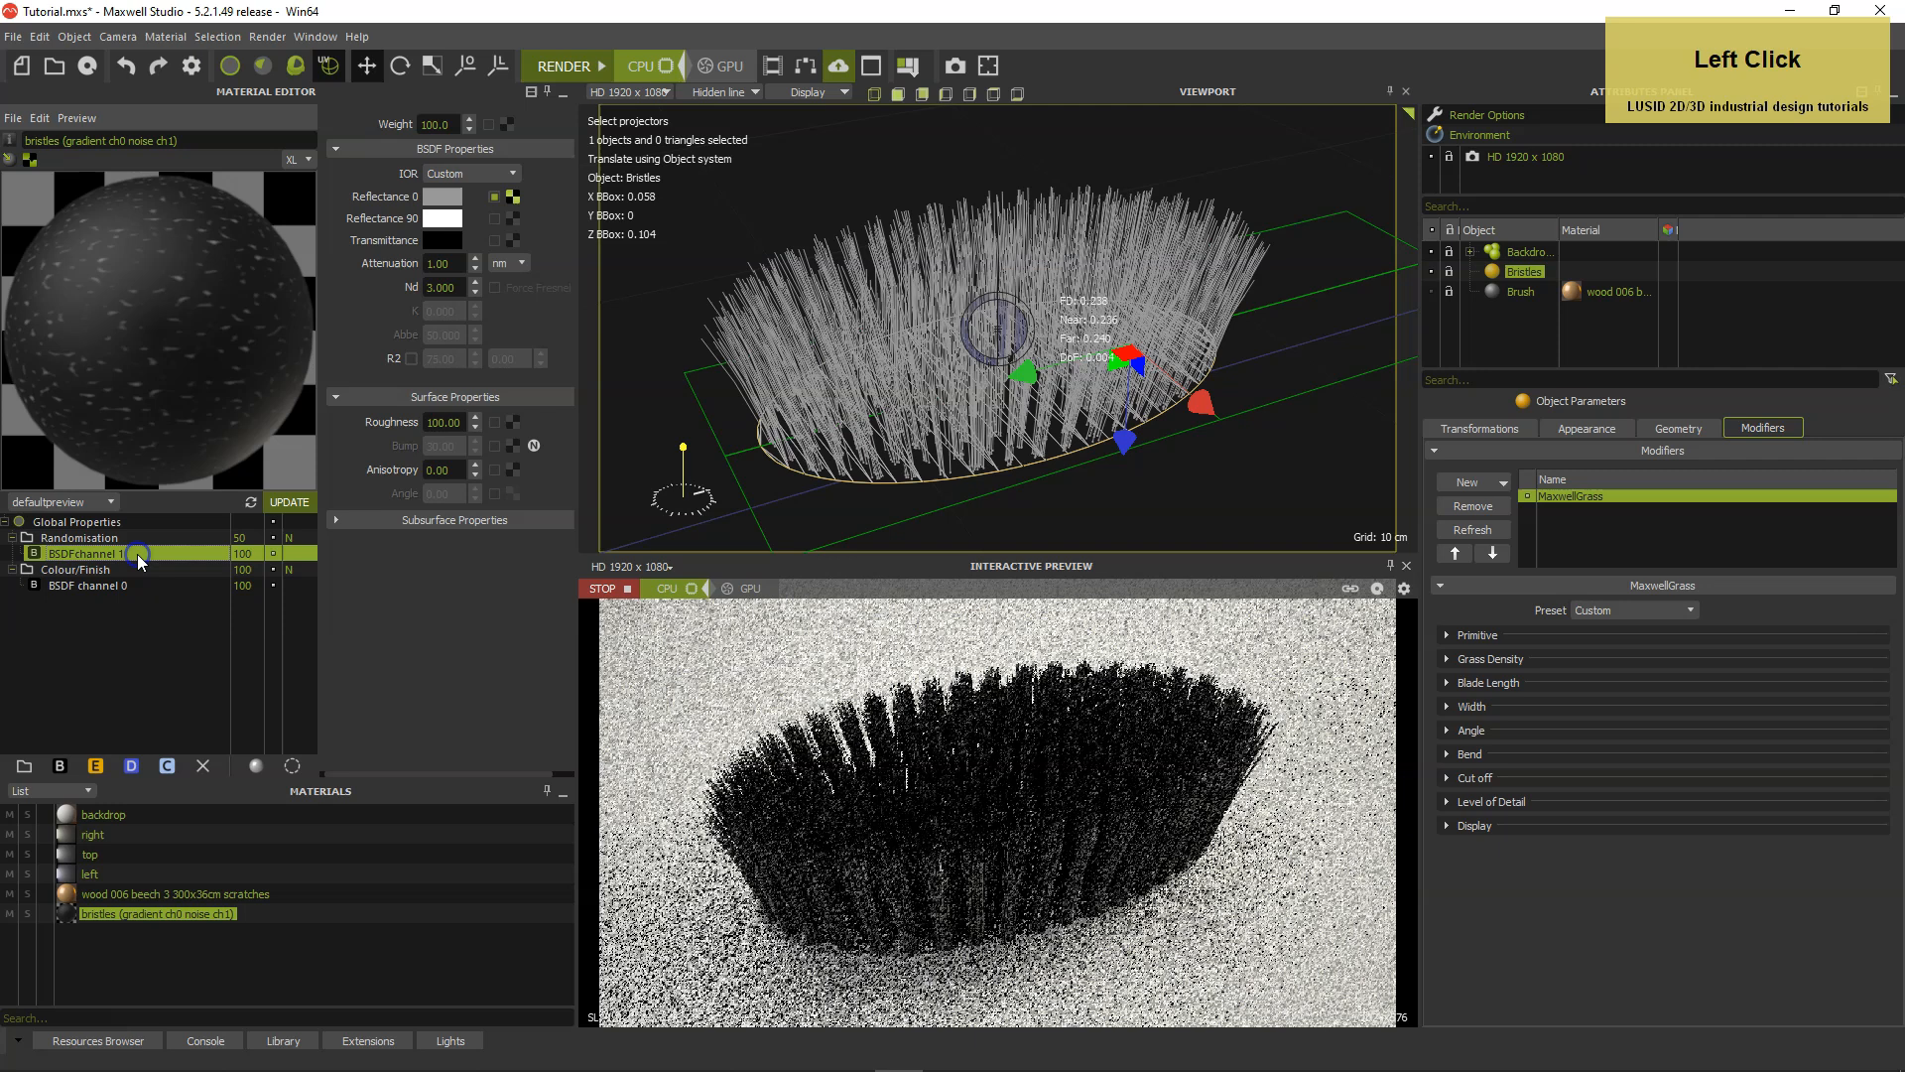
left_click(514, 198)
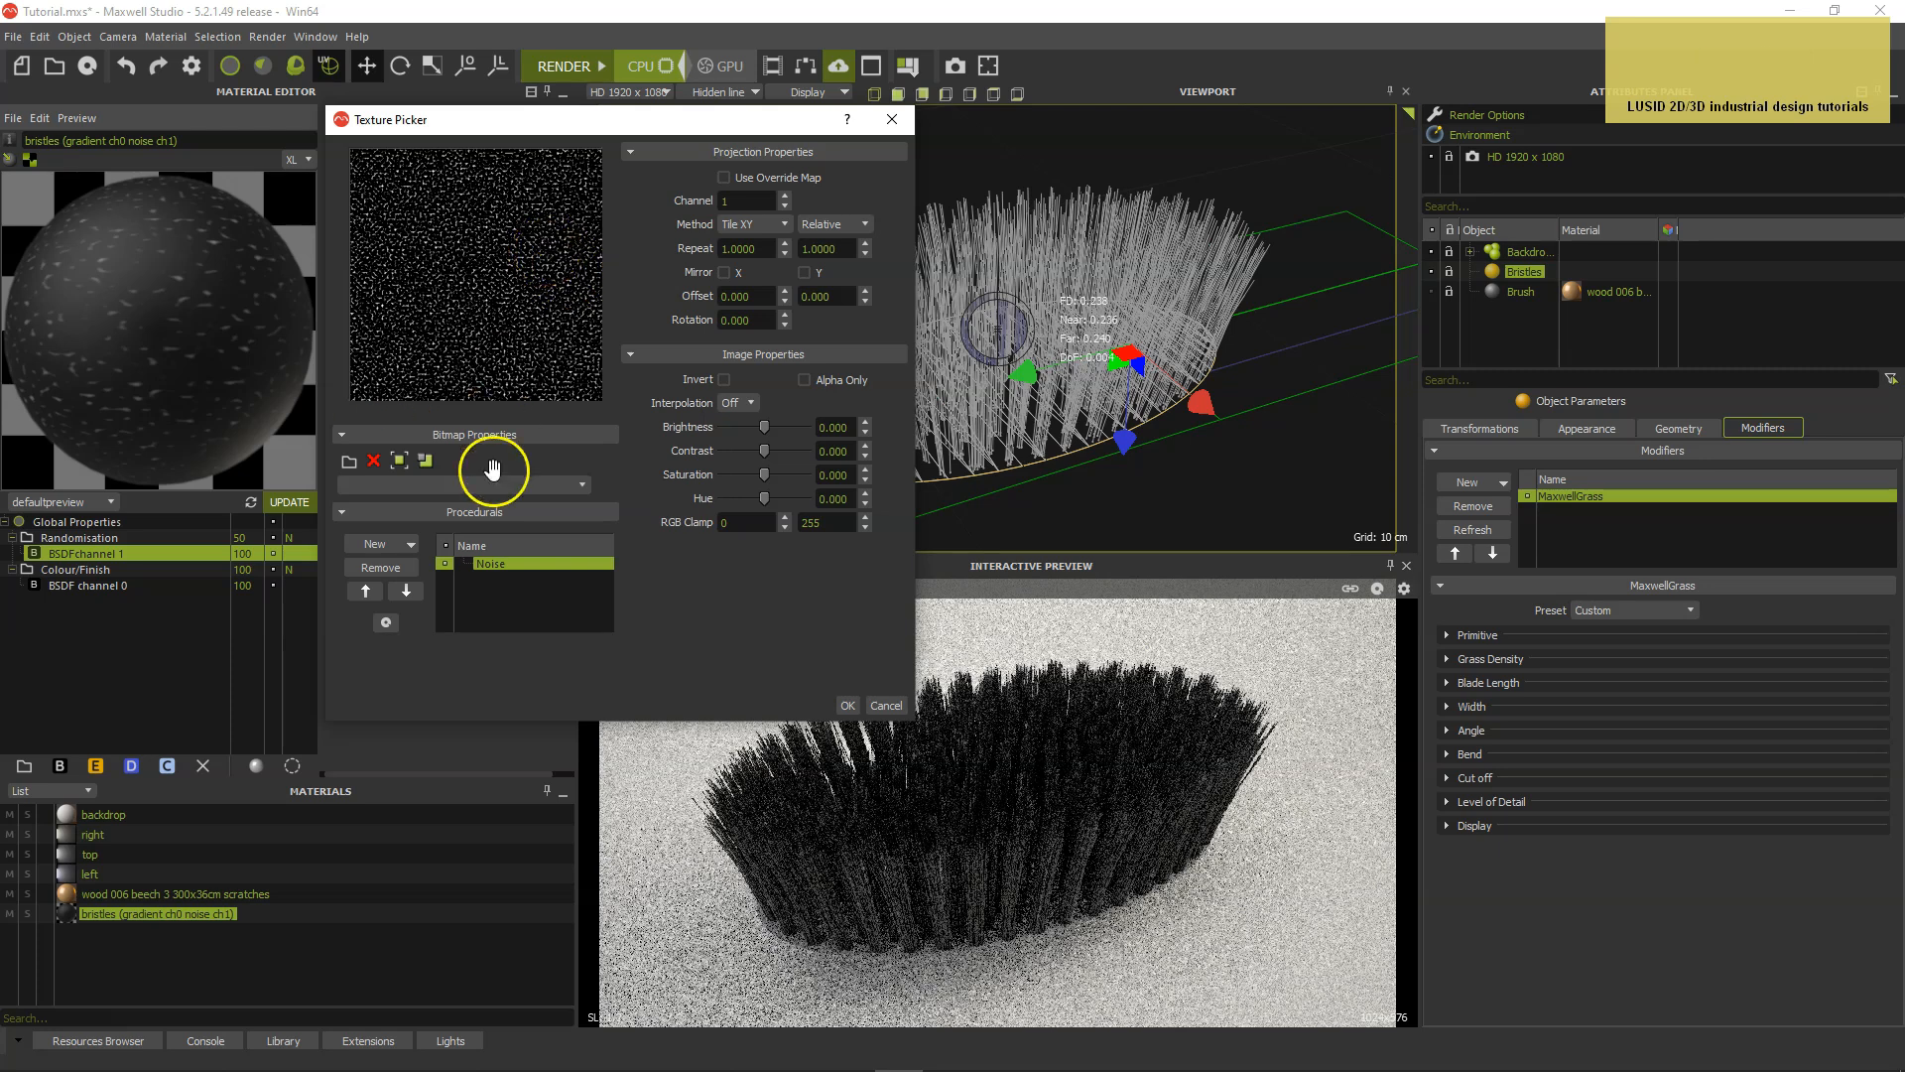
left_click(513, 564)
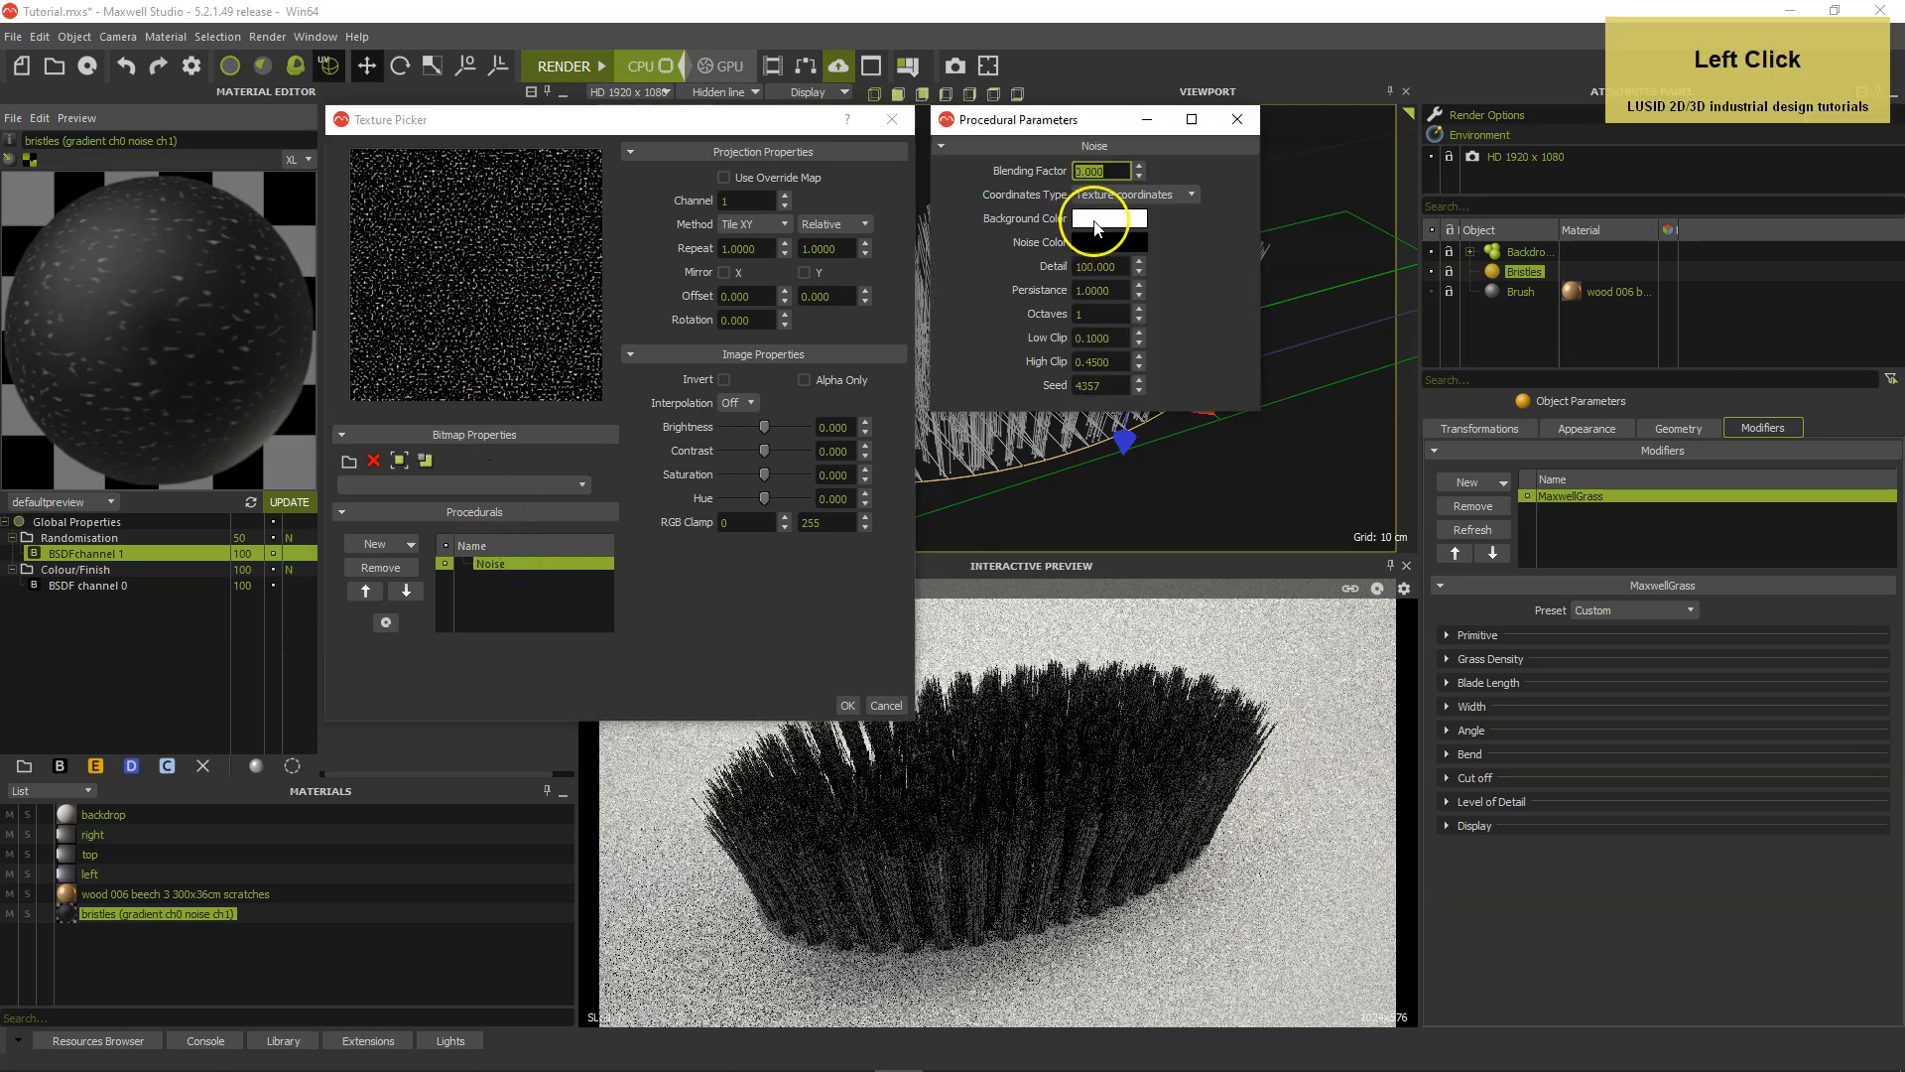
left_click(1107, 219)
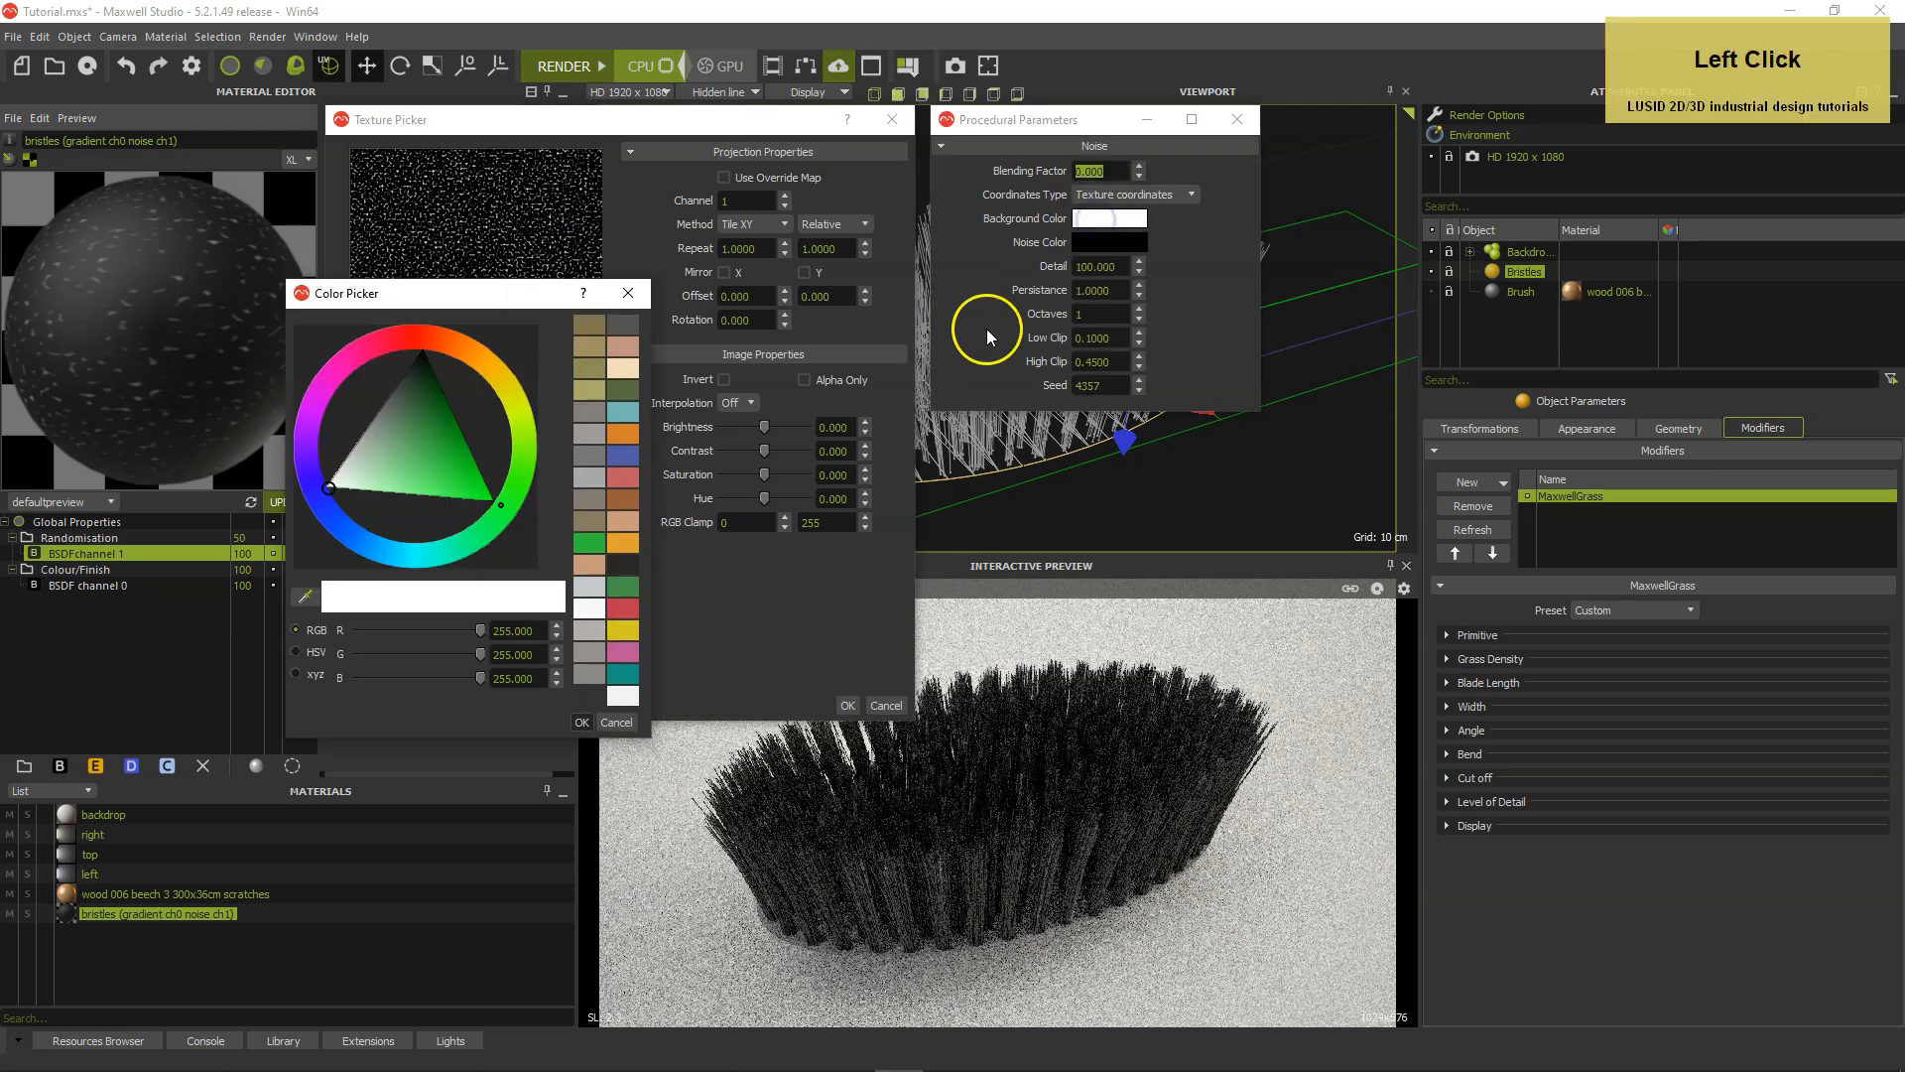
left_click(590, 542)
left_click(582, 723)
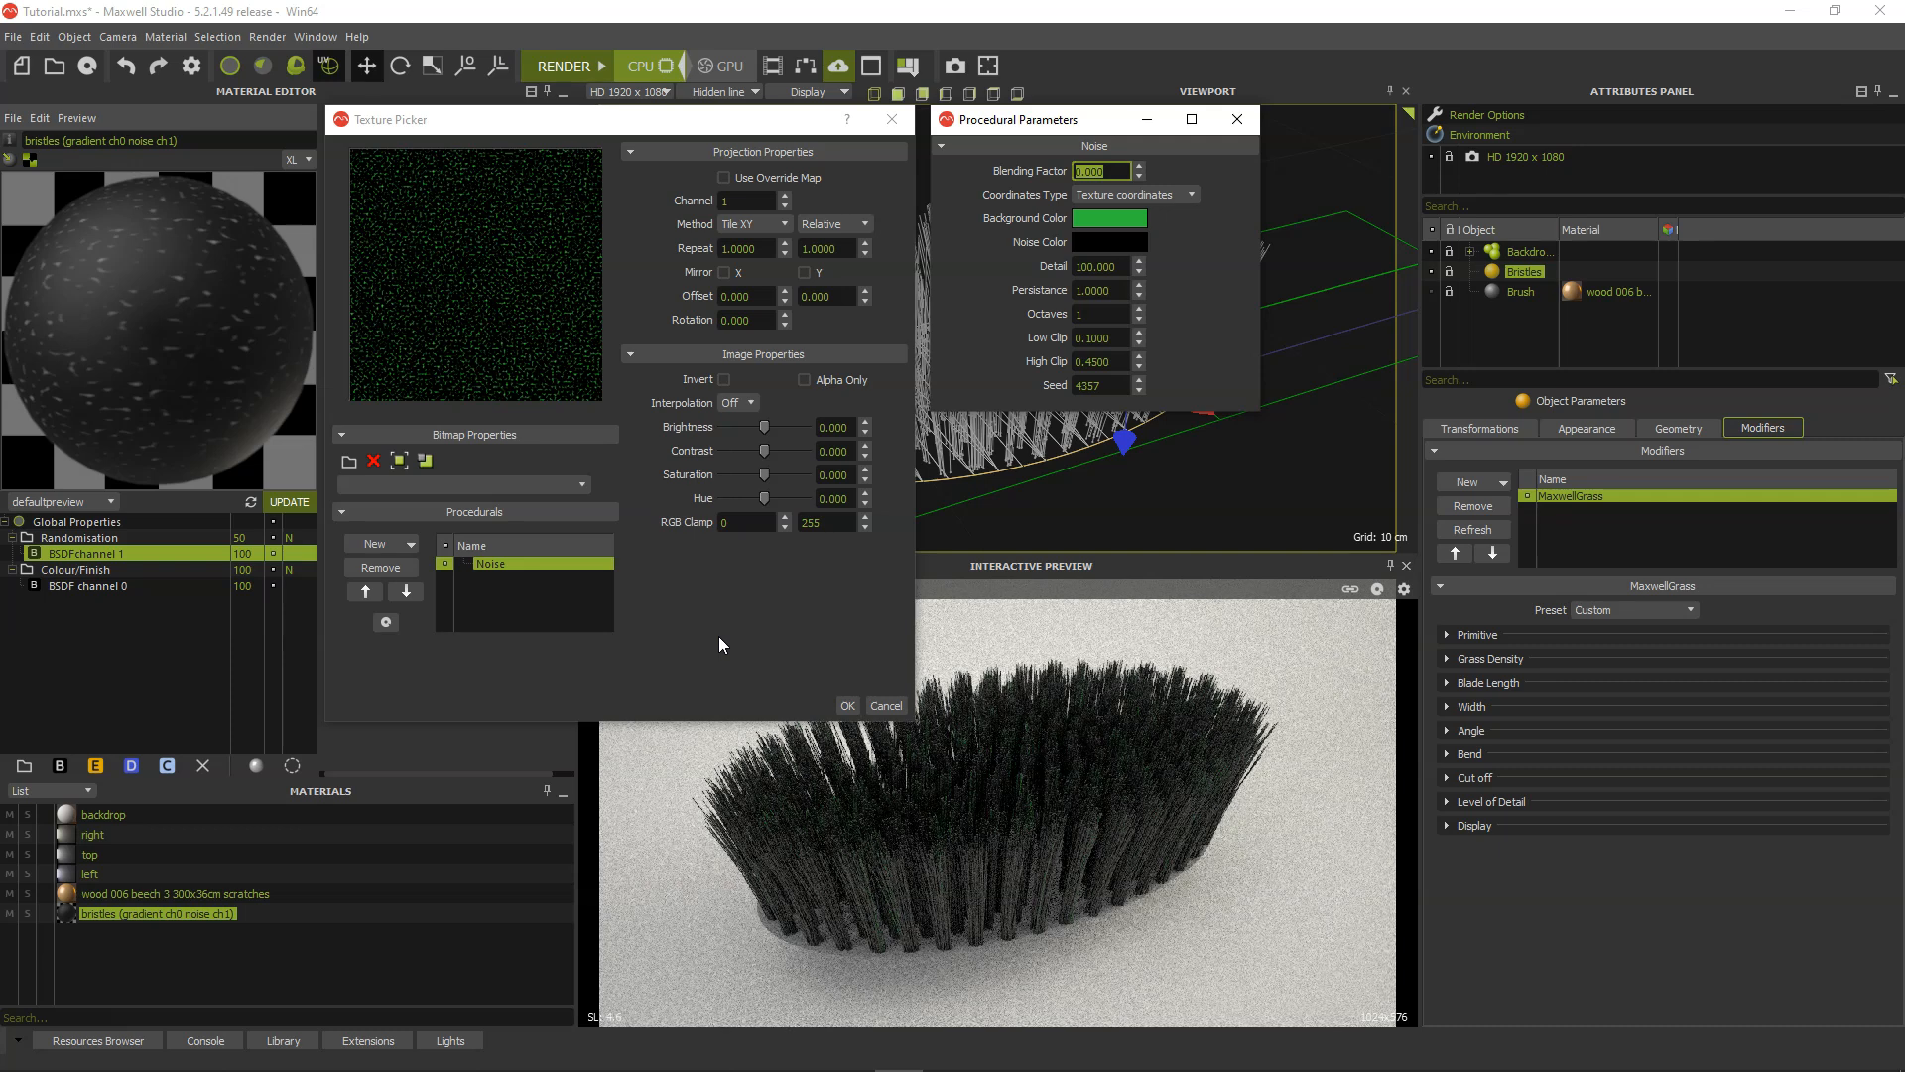
left_click(880, 705)
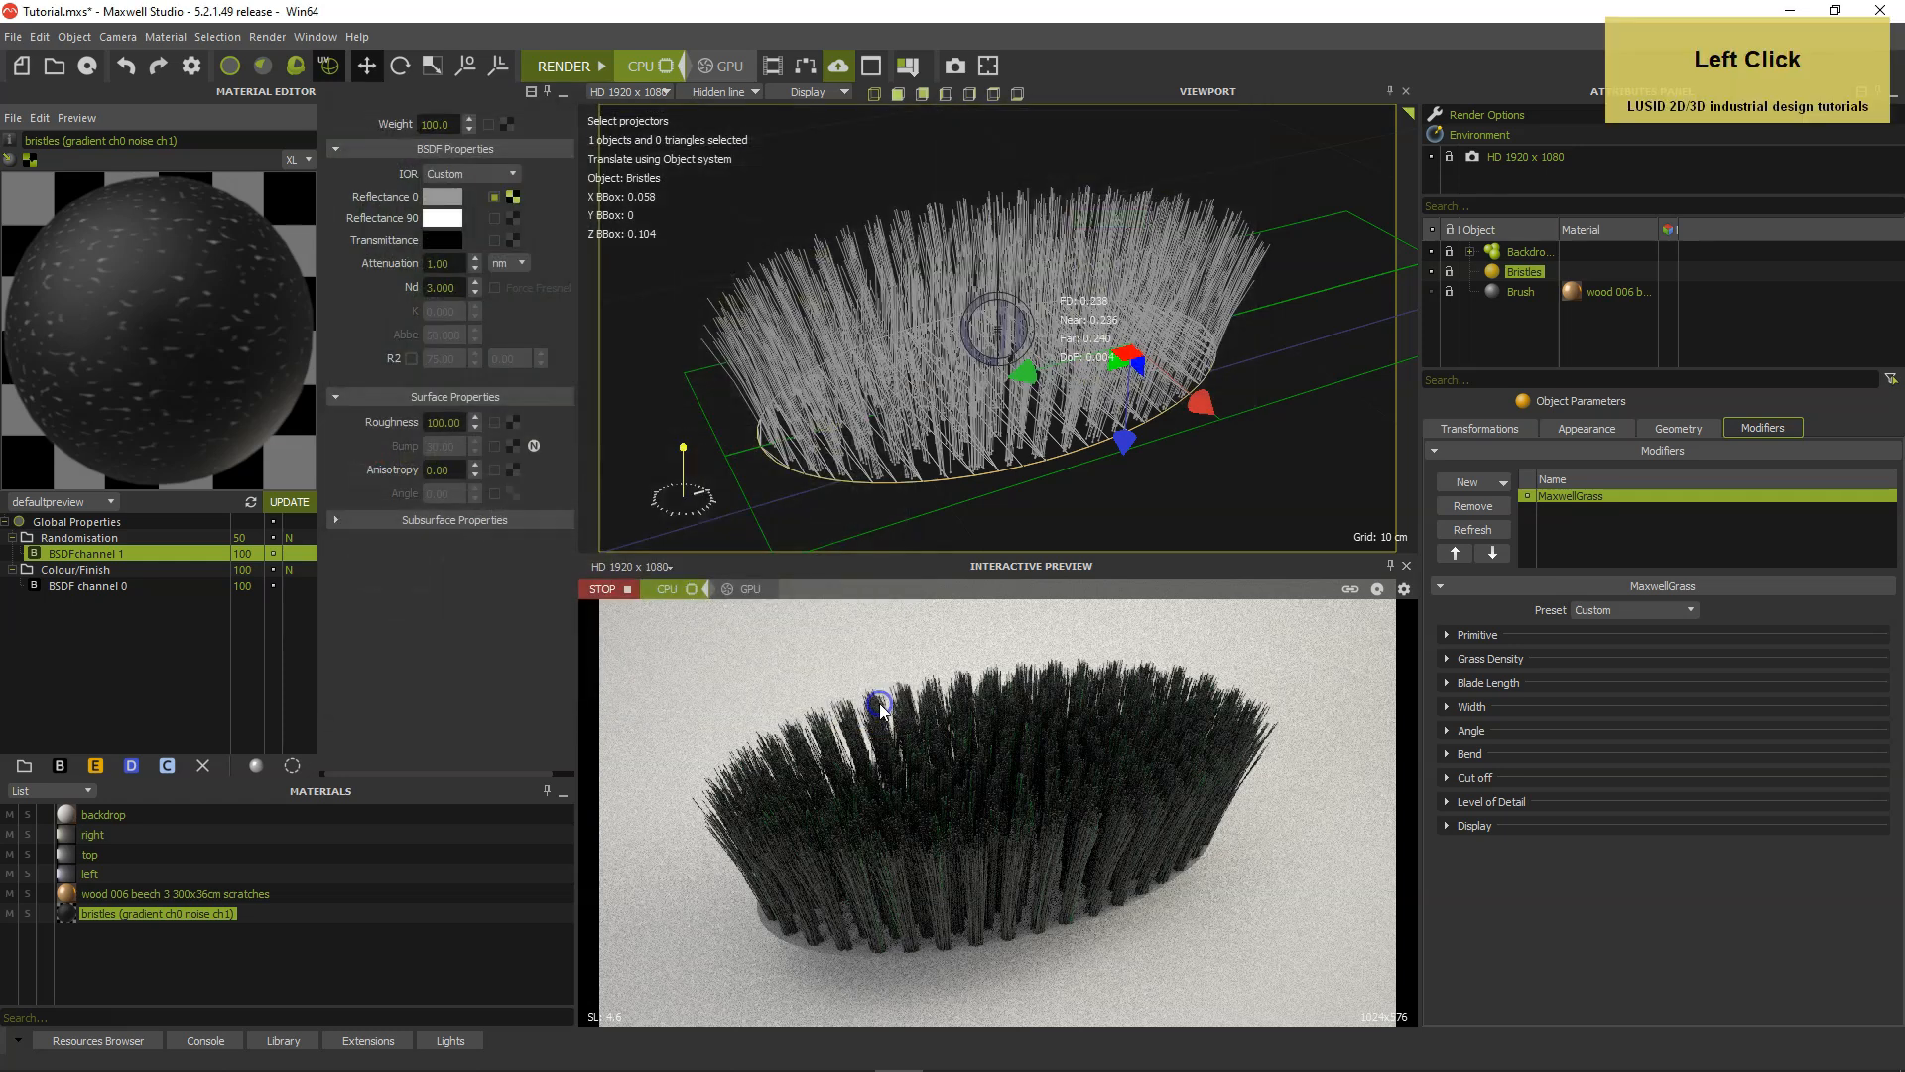
left_click(627, 589)
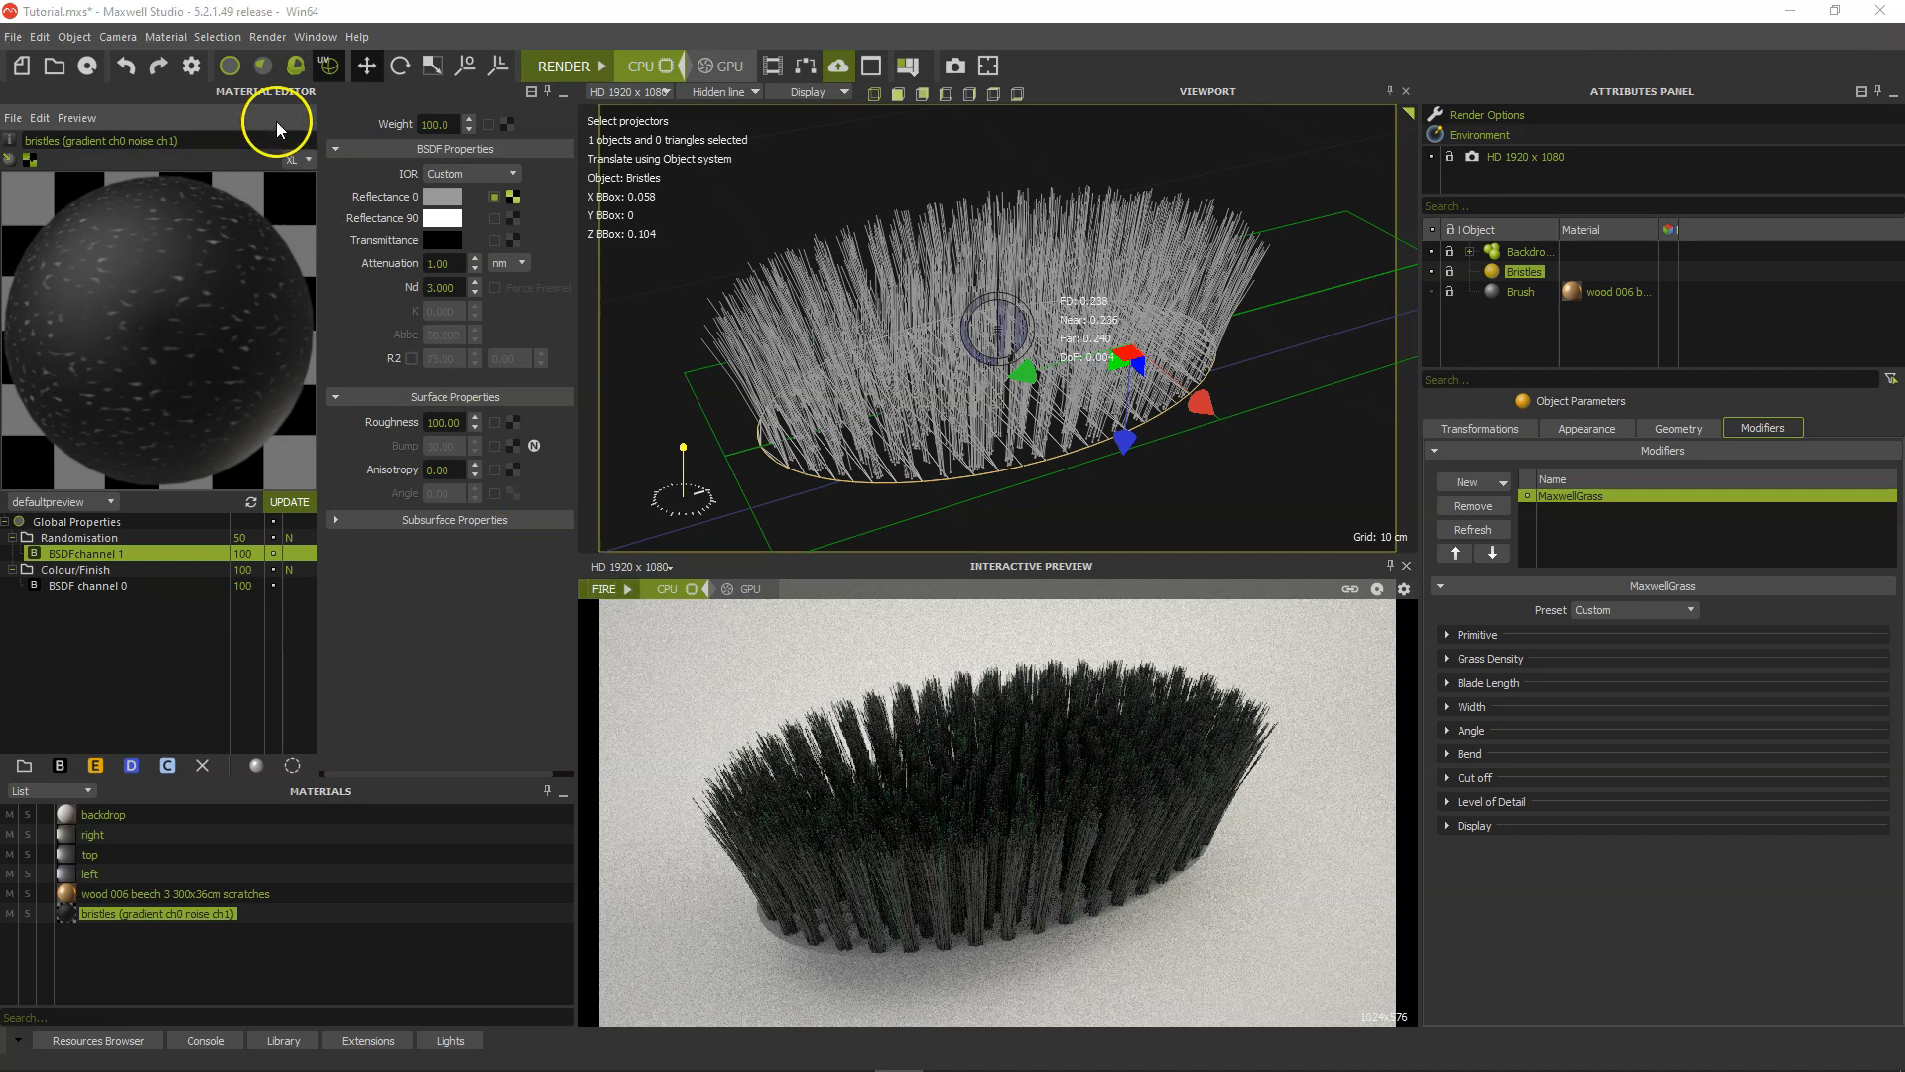
Switch to object selection, make the Brush object visible and reframe the camera to fit the whole brush.
left_click(234, 73)
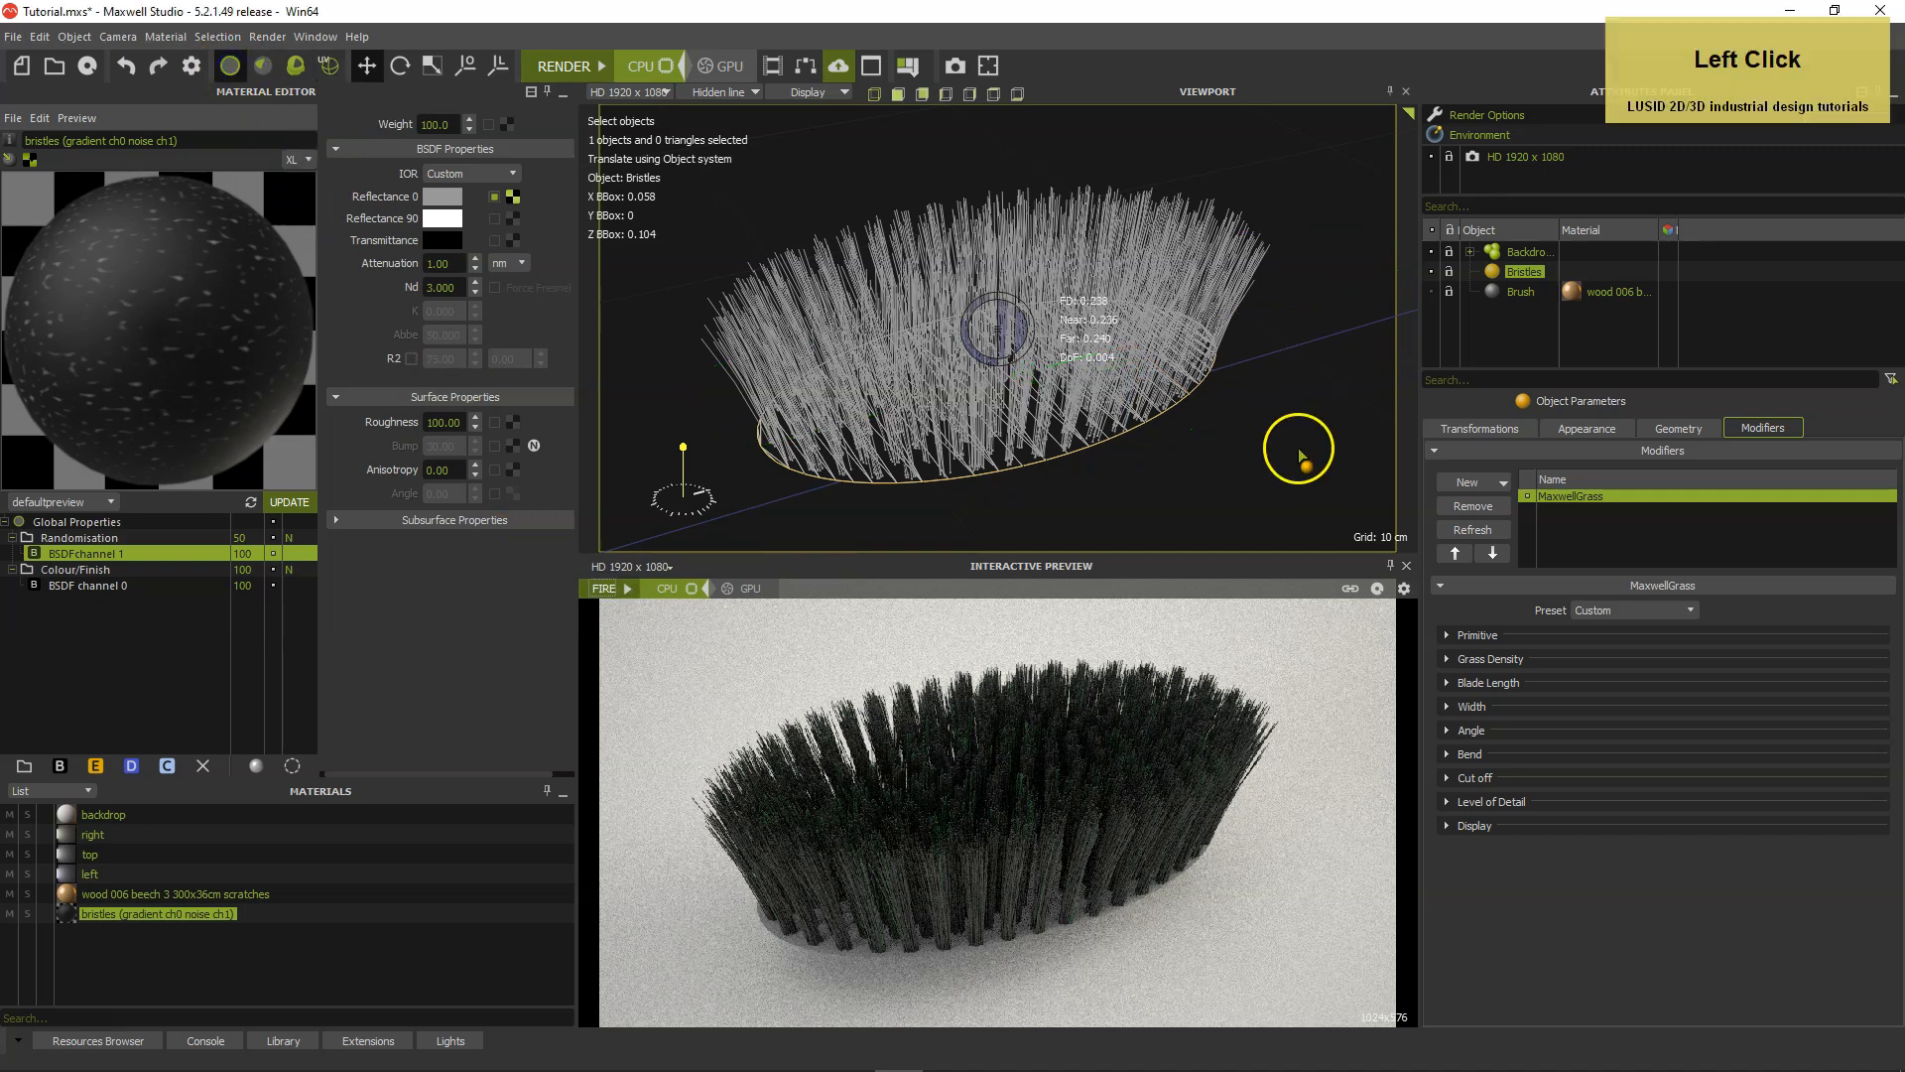
left_click(1433, 292)
scroll(1310, 392, "down", 4)
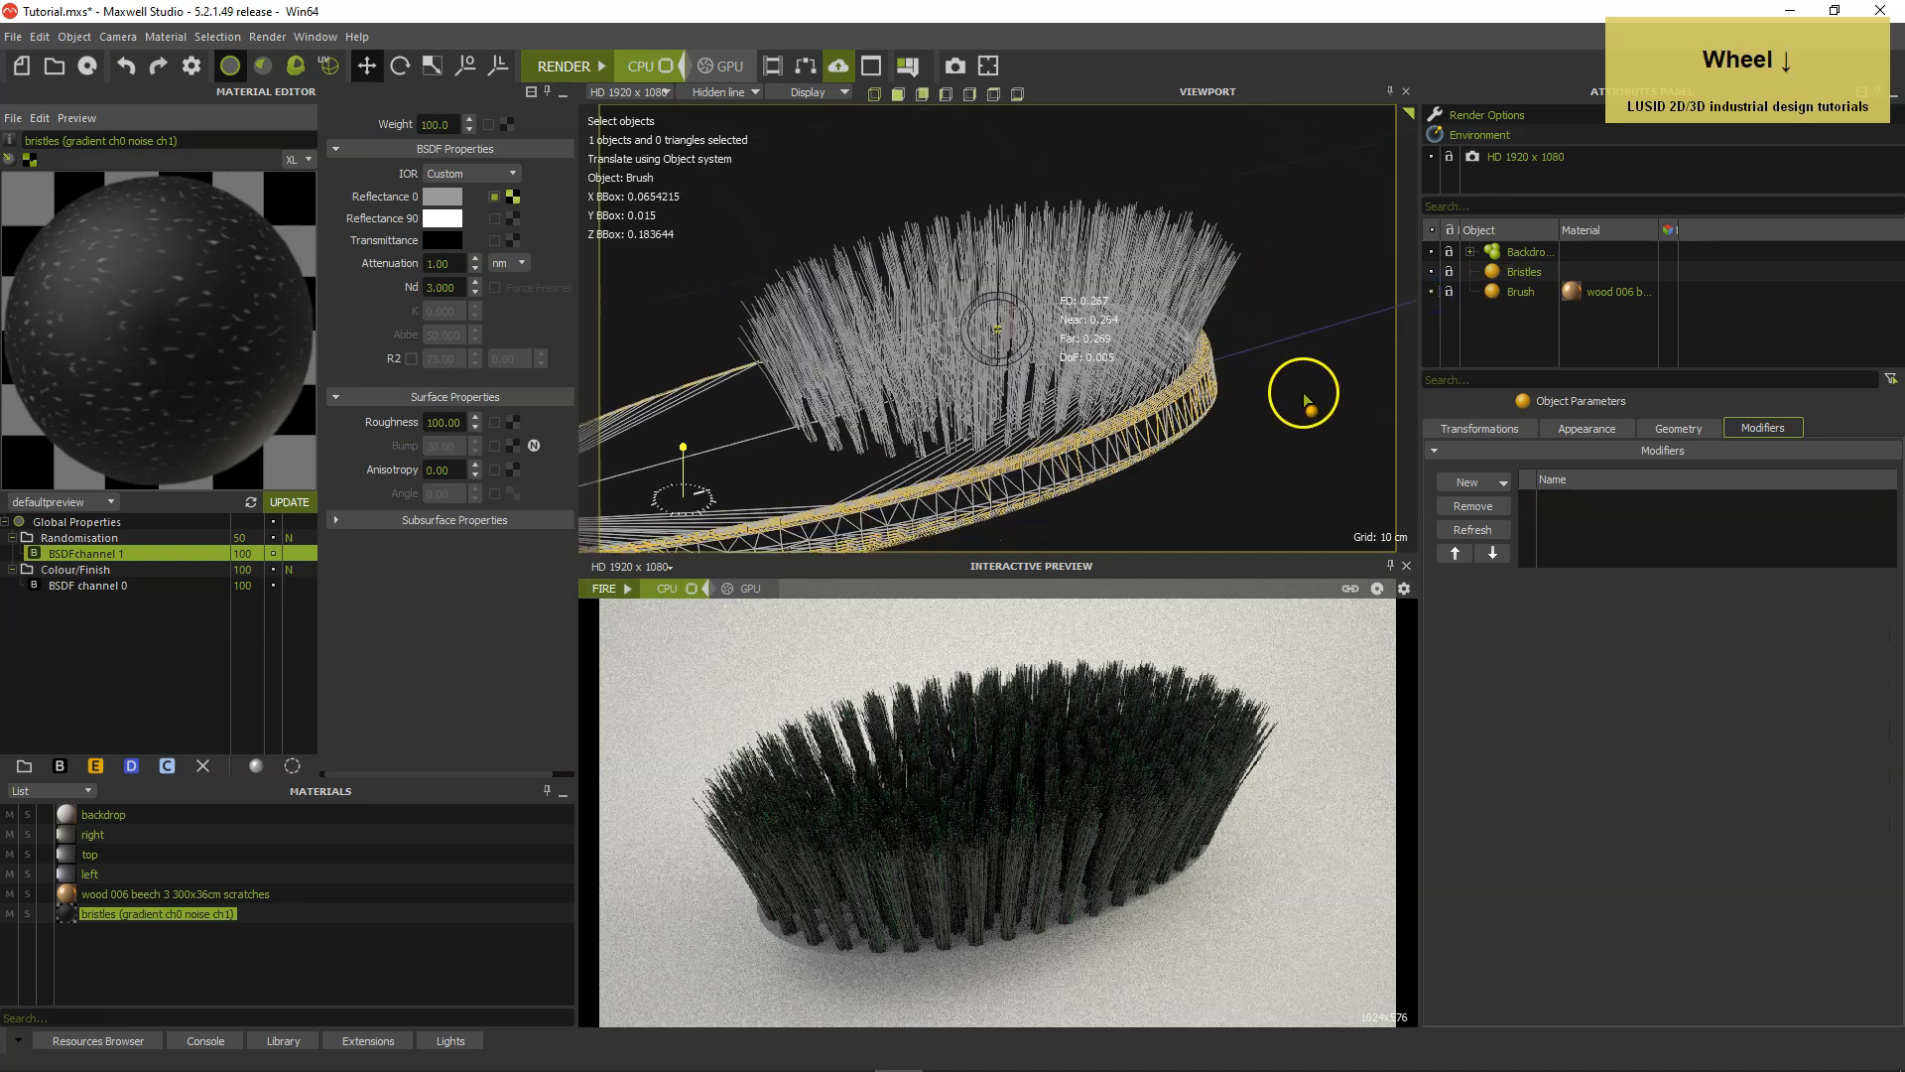
mouse_move(1255, 413)
middle_mouse_down("alt")
mouse_move(1284, 426)
mouse_move(1325, 397)
middle_mouse_up("alt")
left_click(1242, 425, "alt")
left_click_drag(1243, 434, 1248, 431, "alt")
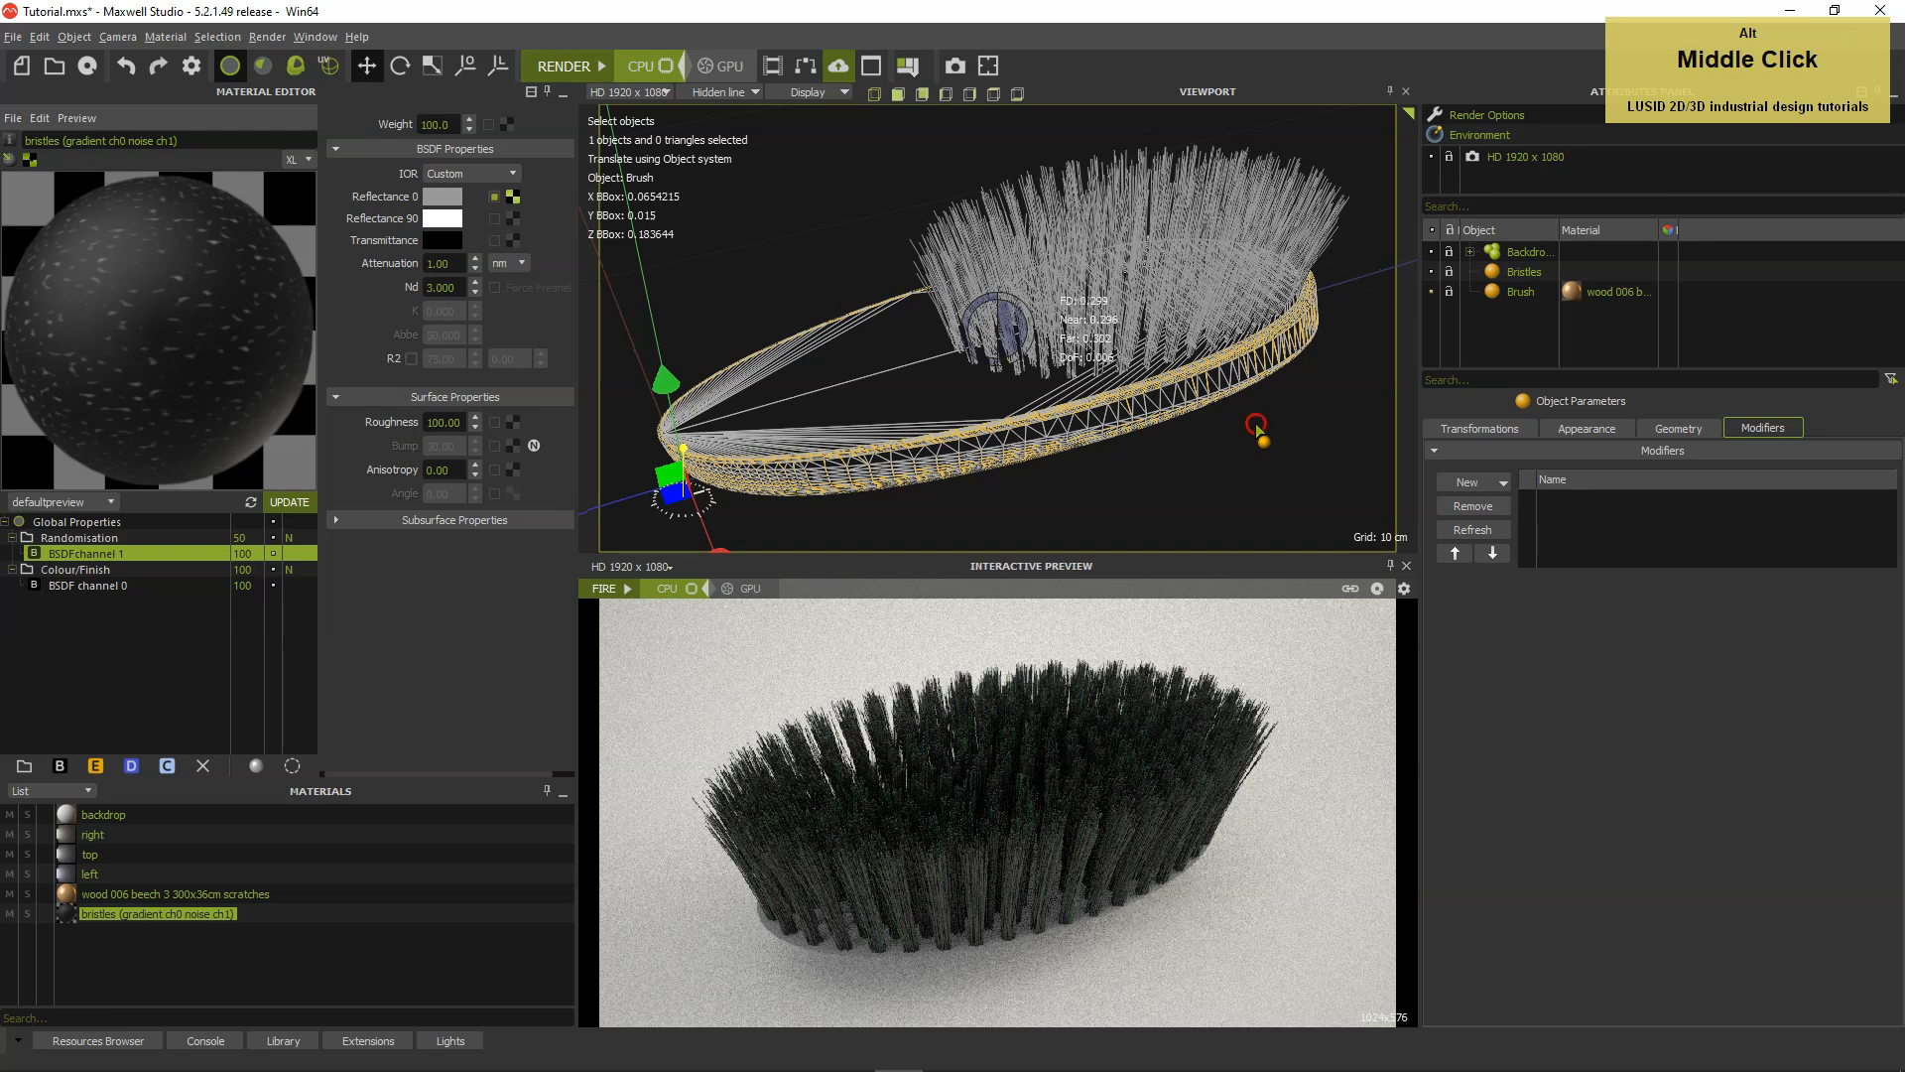
middle_click_drag(1247, 431, 1253, 429, "alt")
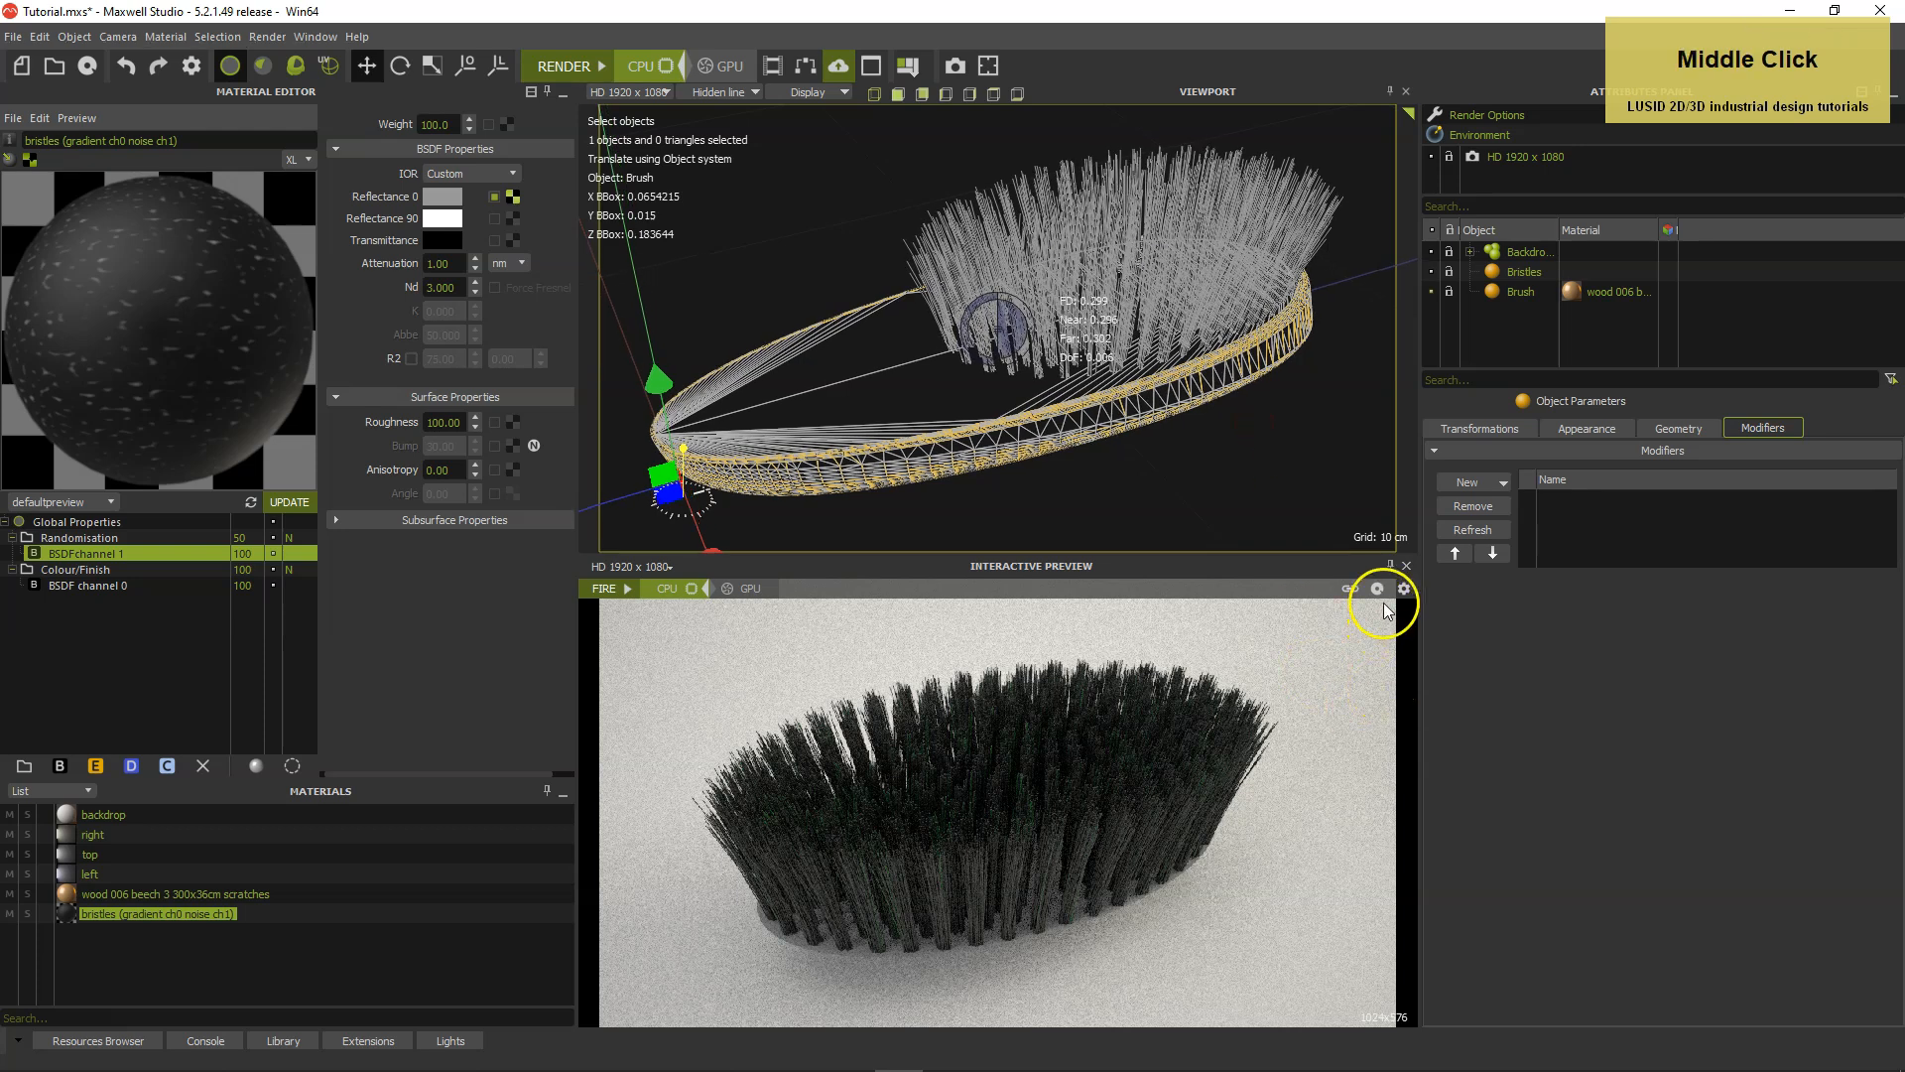
Undock the interactive preview, render the complete brush in it, stop the render and dock the preview again.
left_click(1390, 565)
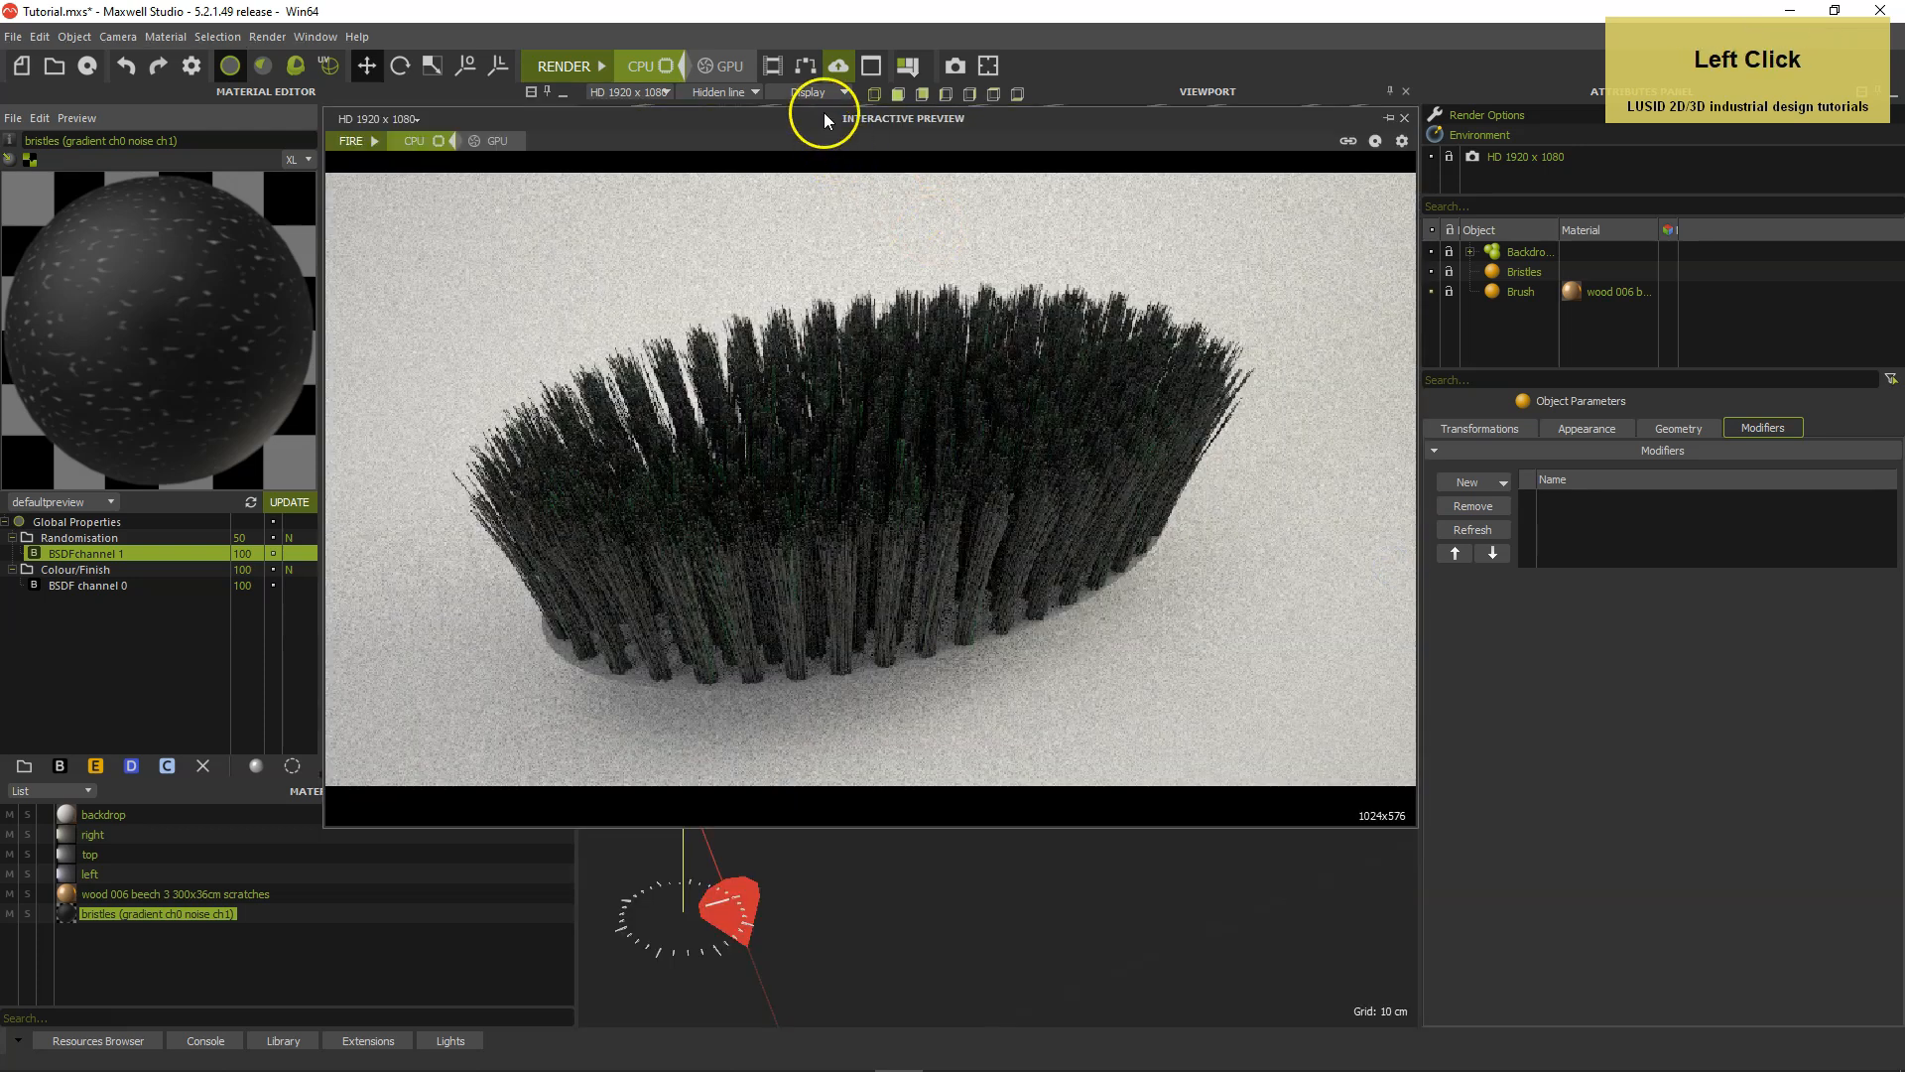
left_click_drag(807, 123, 805, 121)
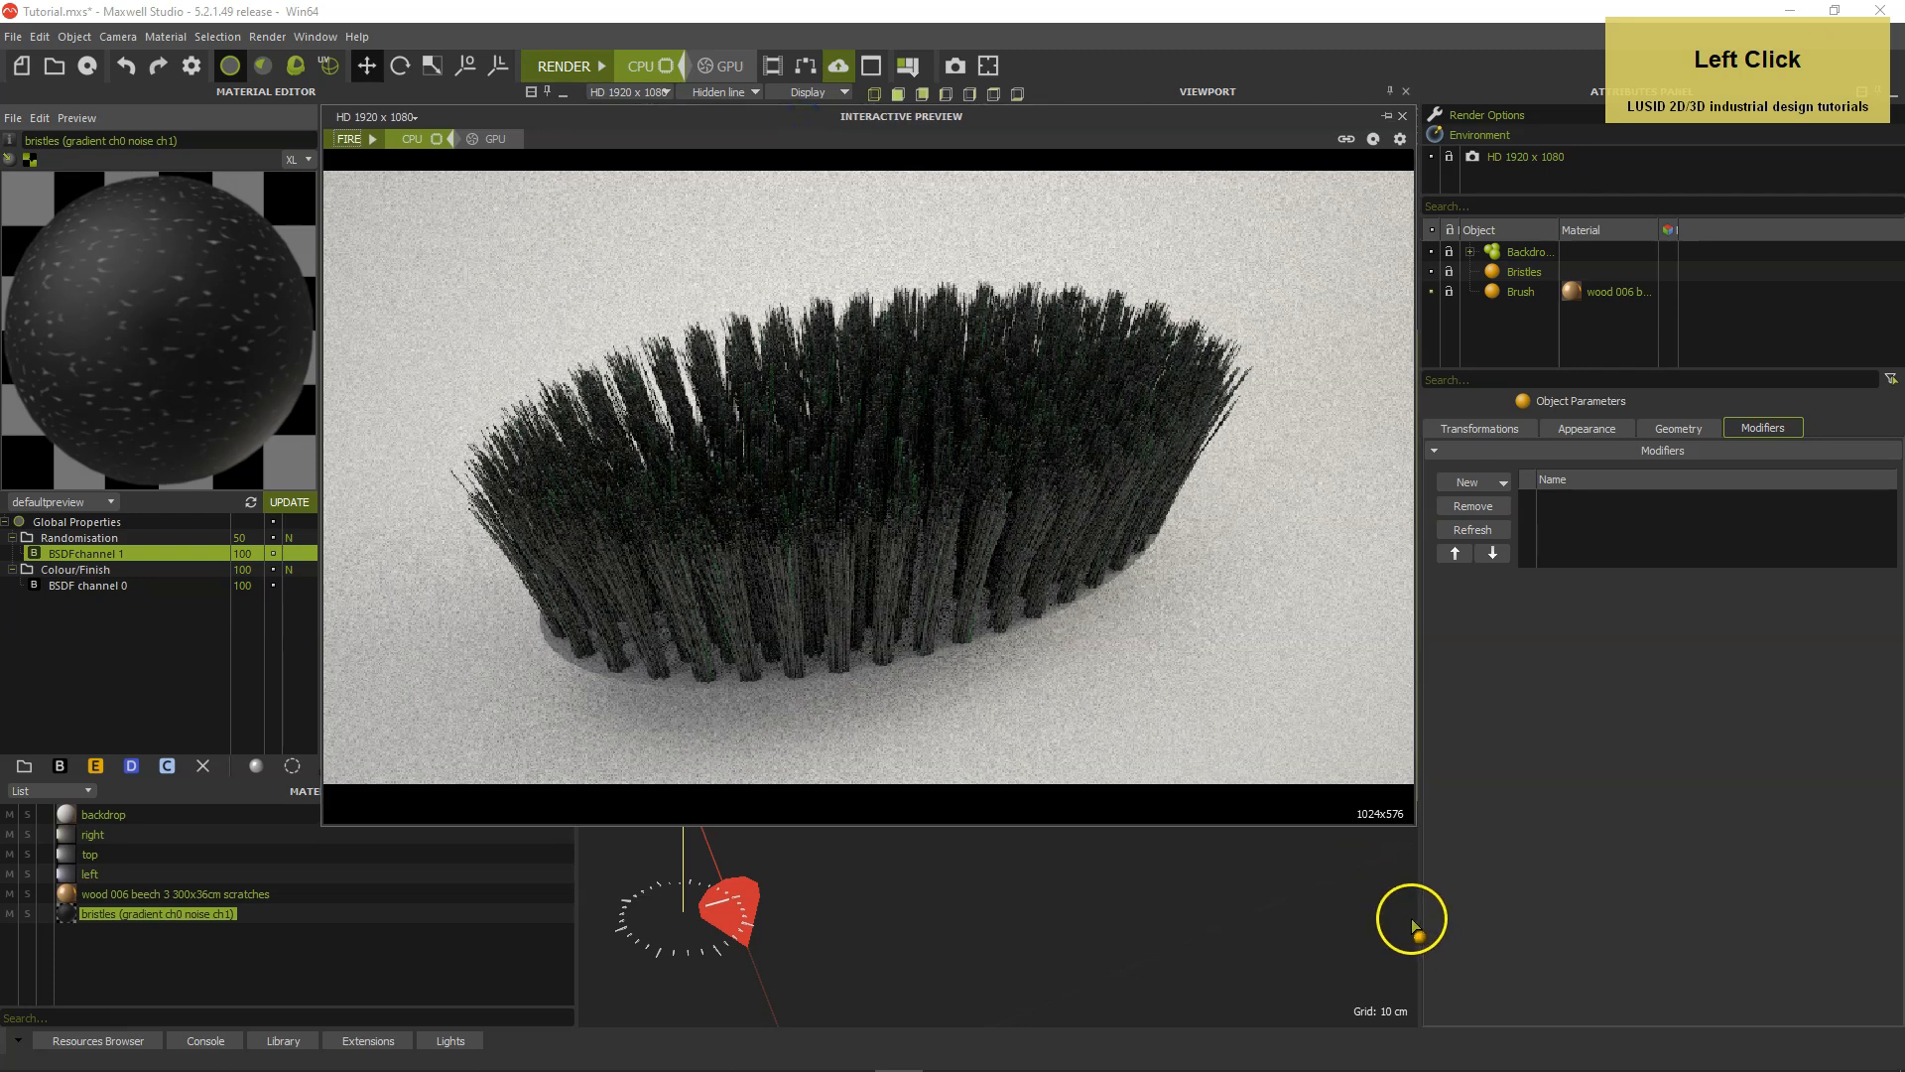
left_click(372, 140)
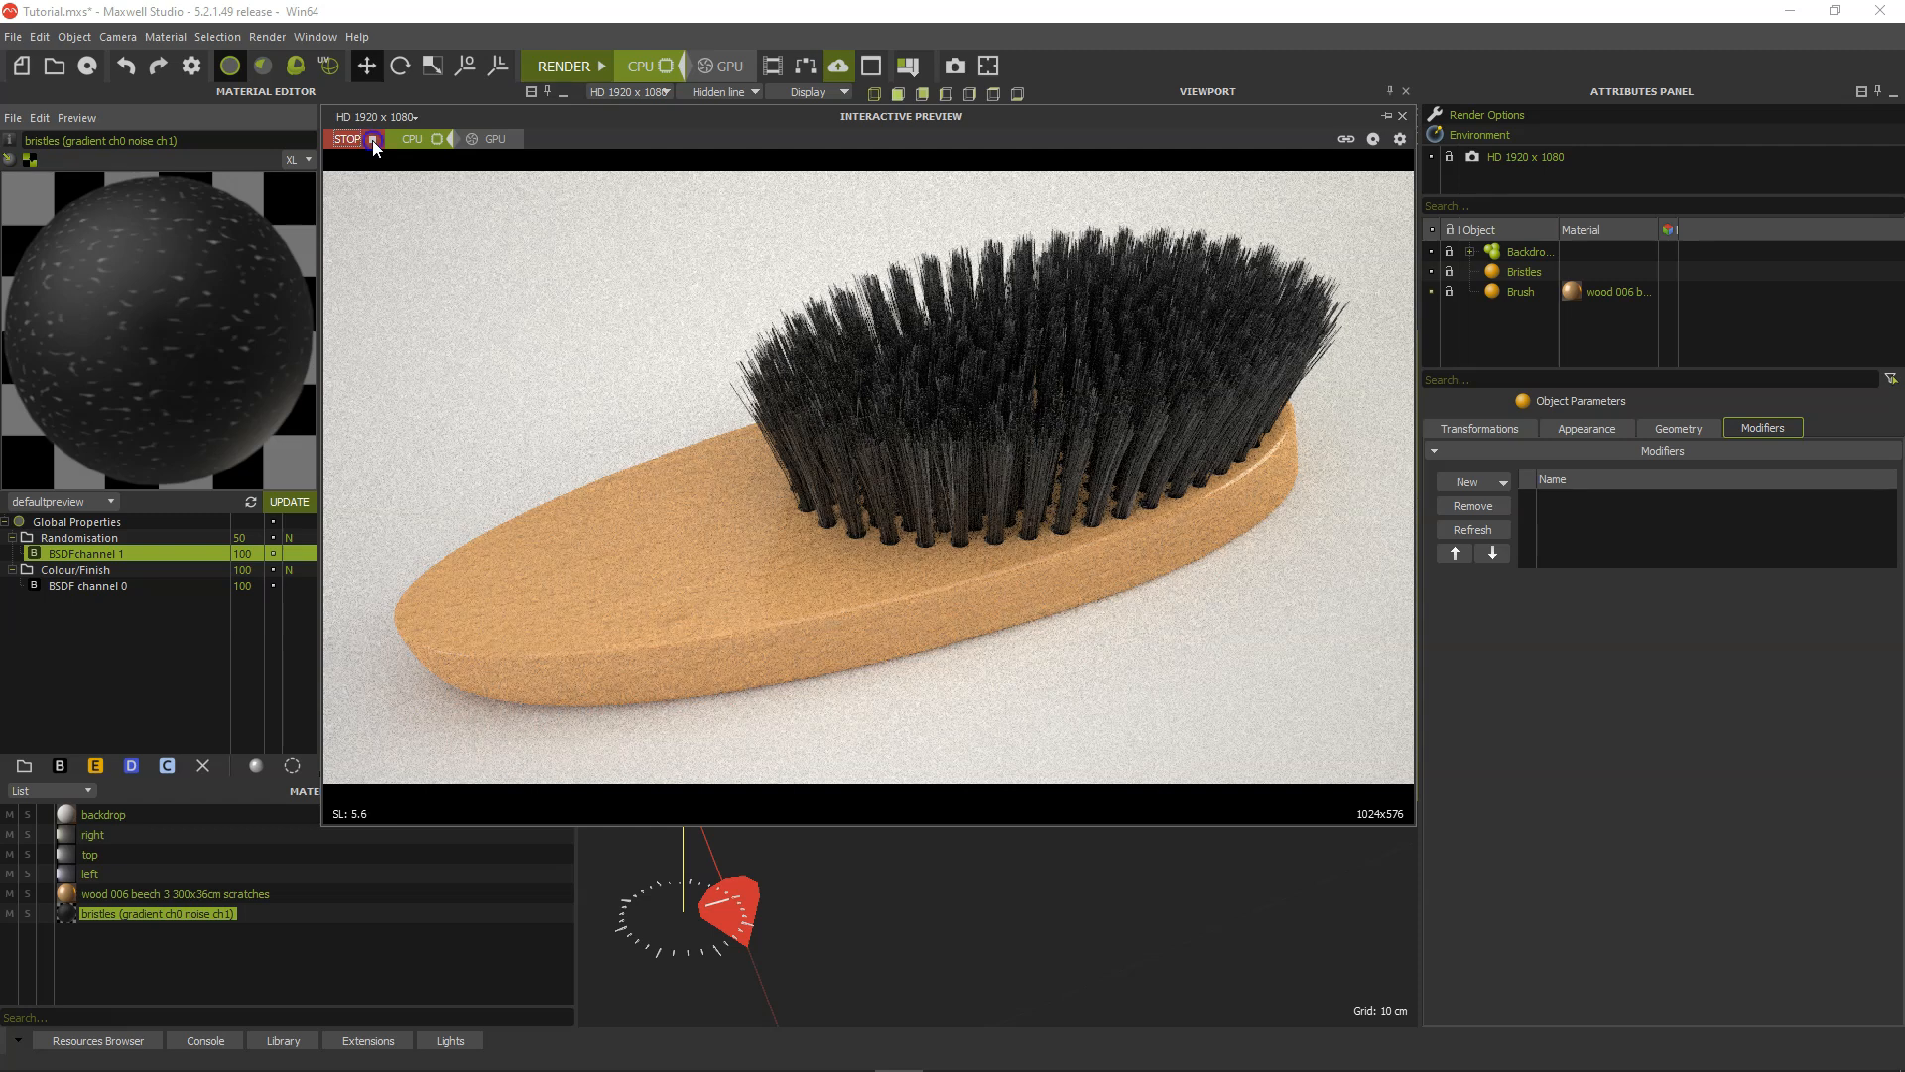
left_click(372, 140)
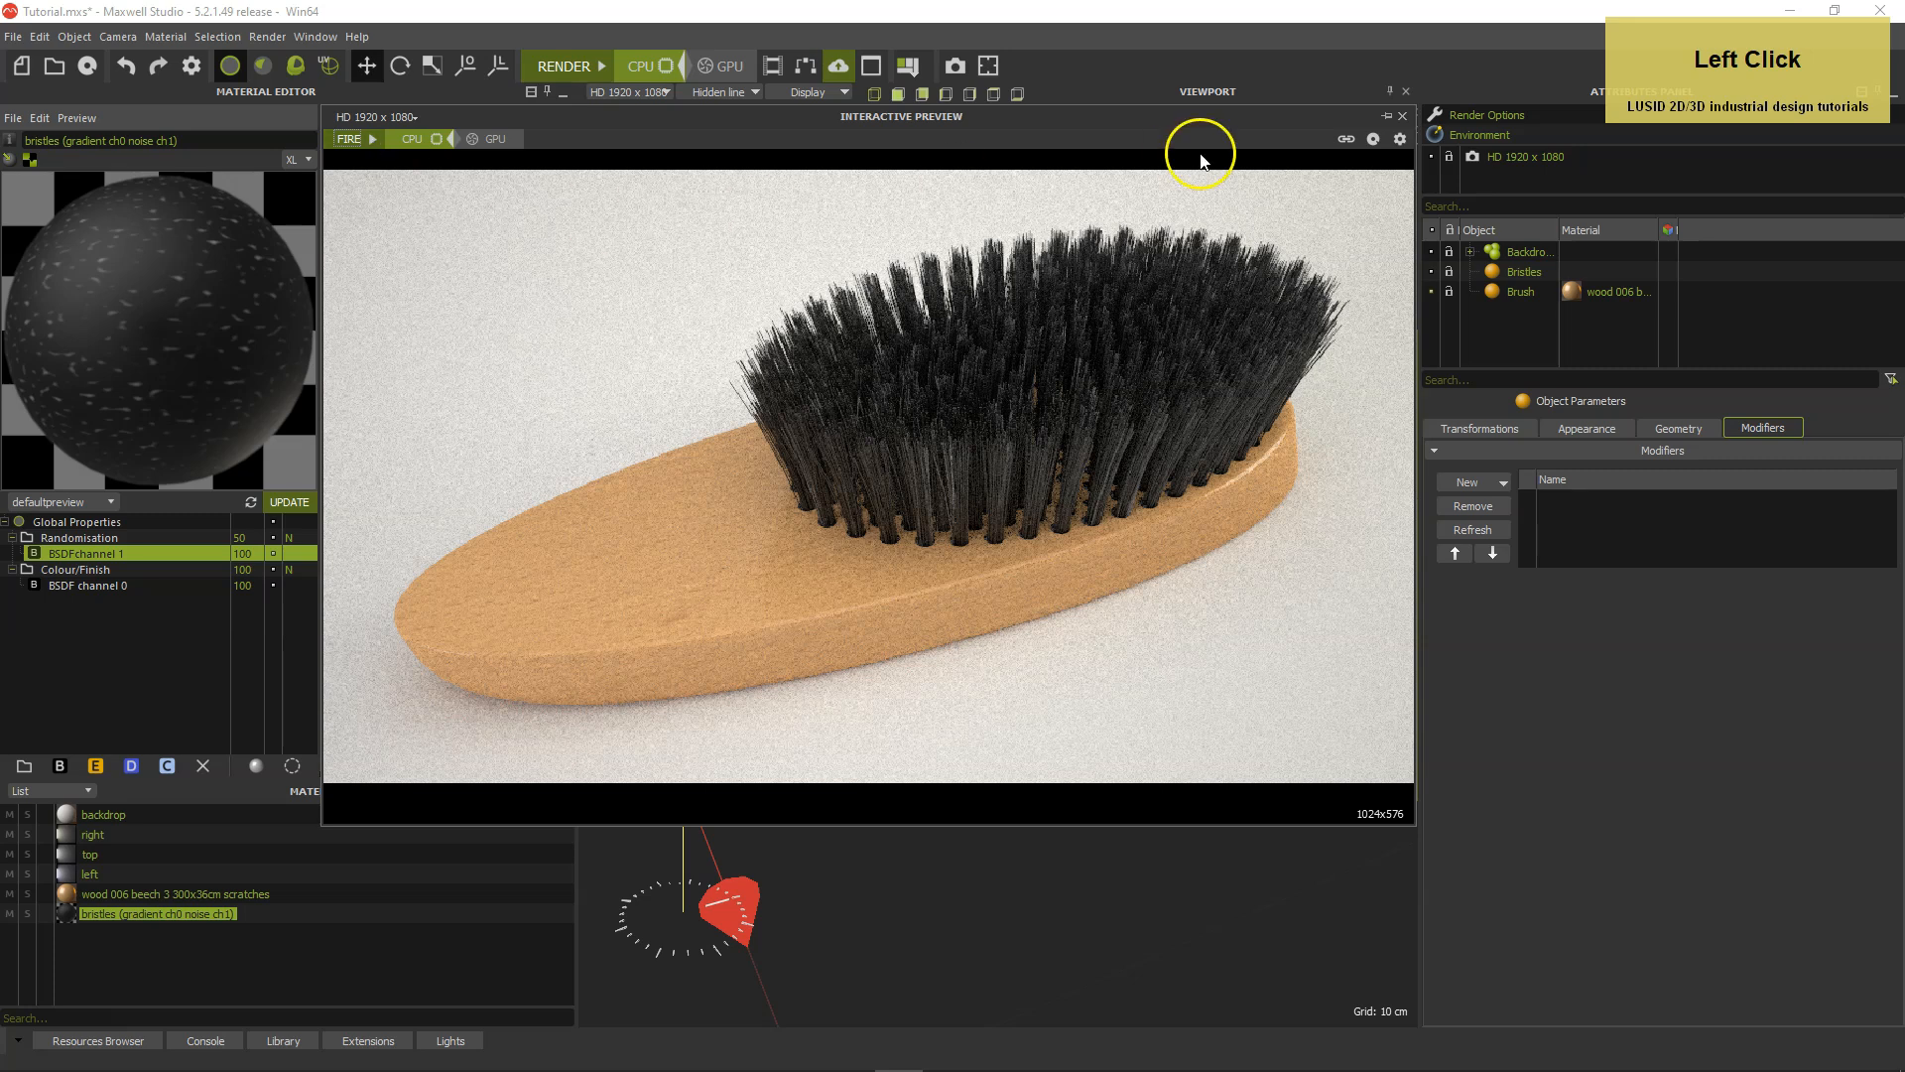
left_click(1387, 116)
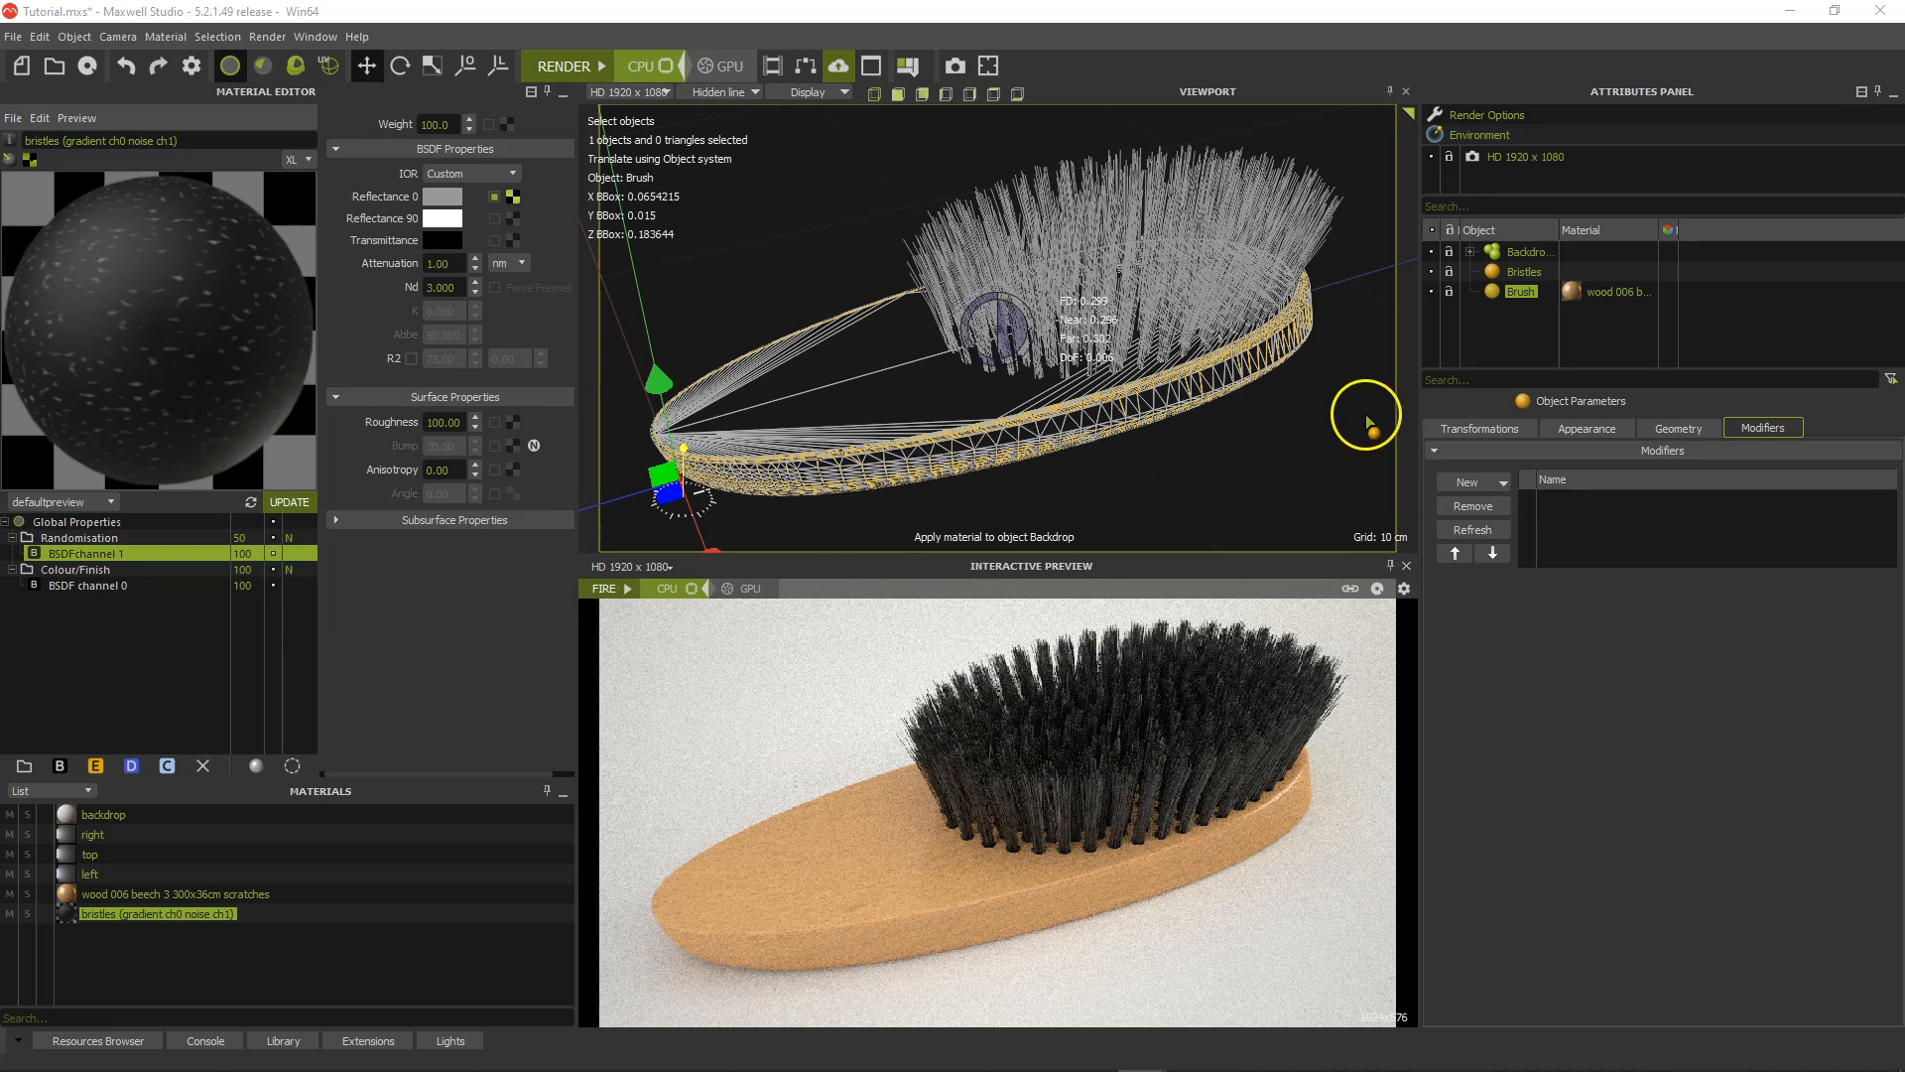
Clone the Brush and Bristles objects together.
left_click(1494, 290)
left_click(1491, 274, "ctrl")
left_click(1469, 427)
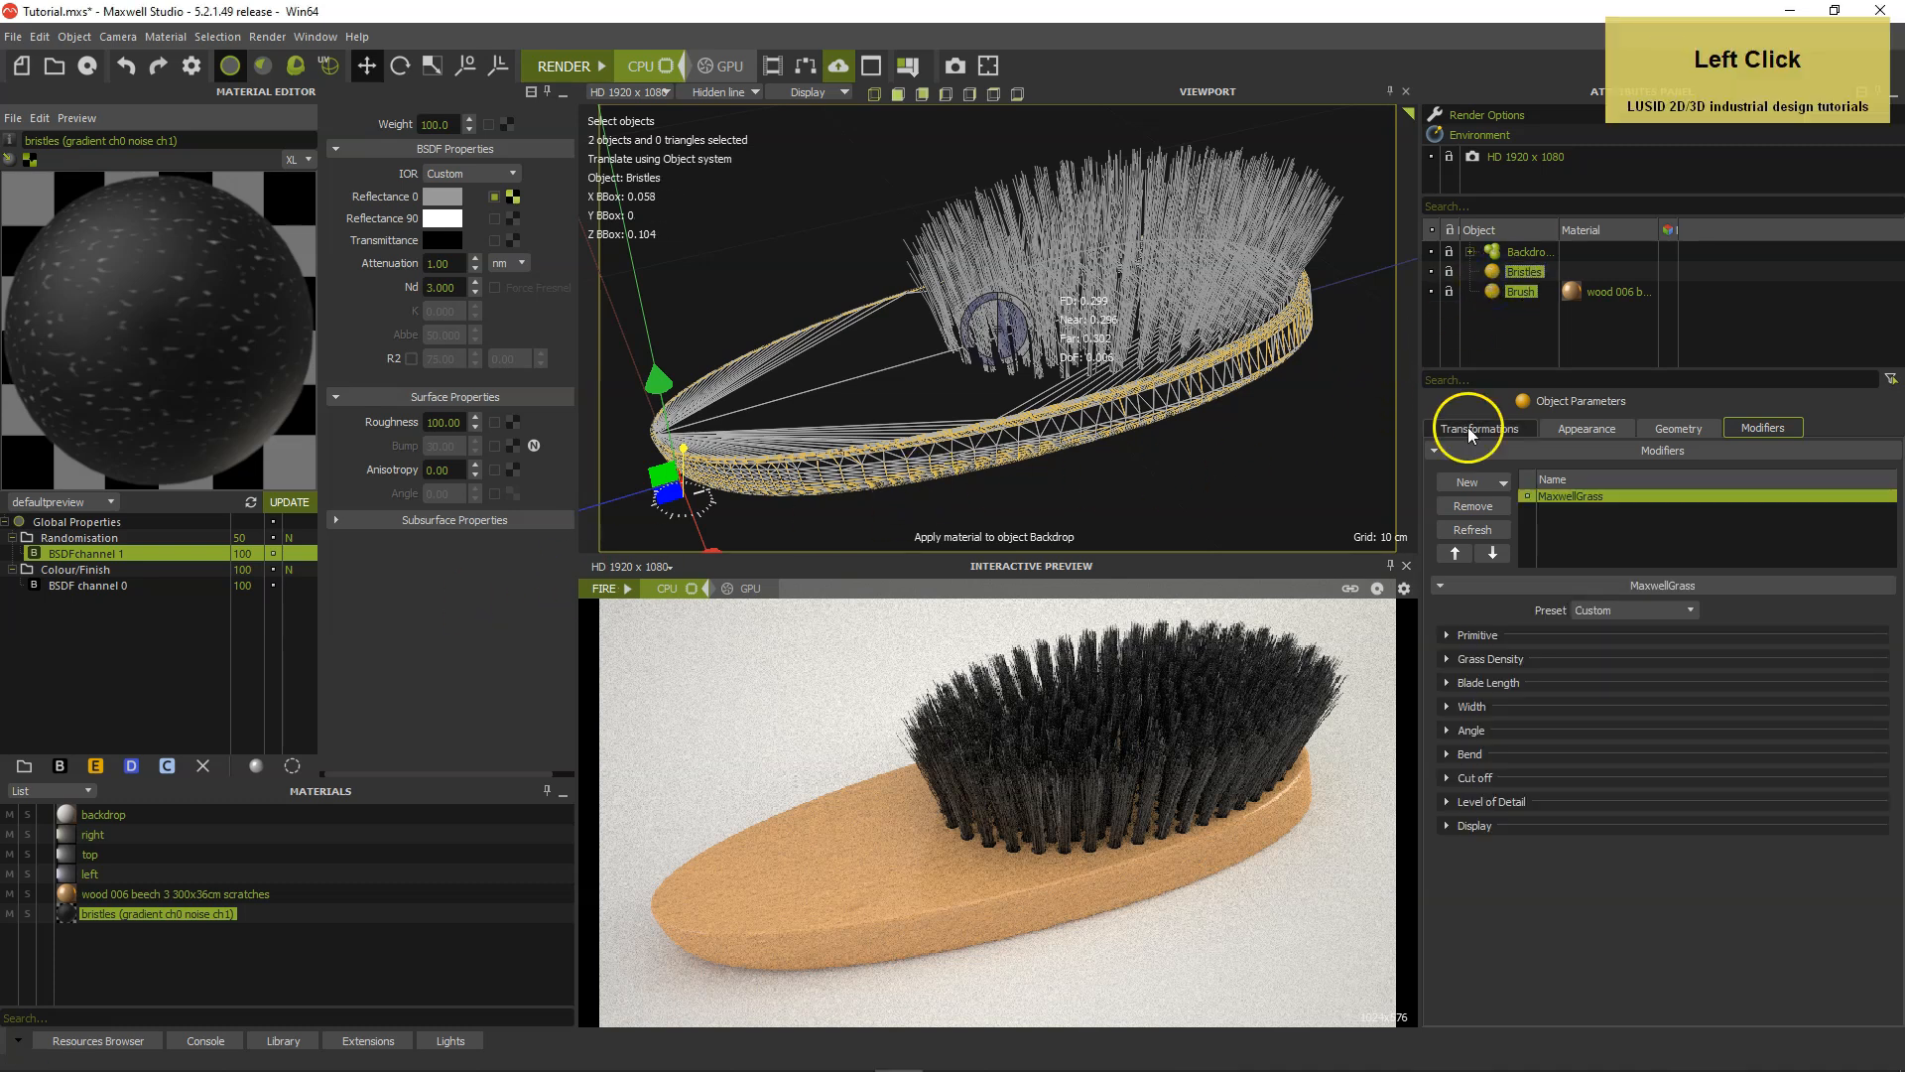
right_click(1492, 290)
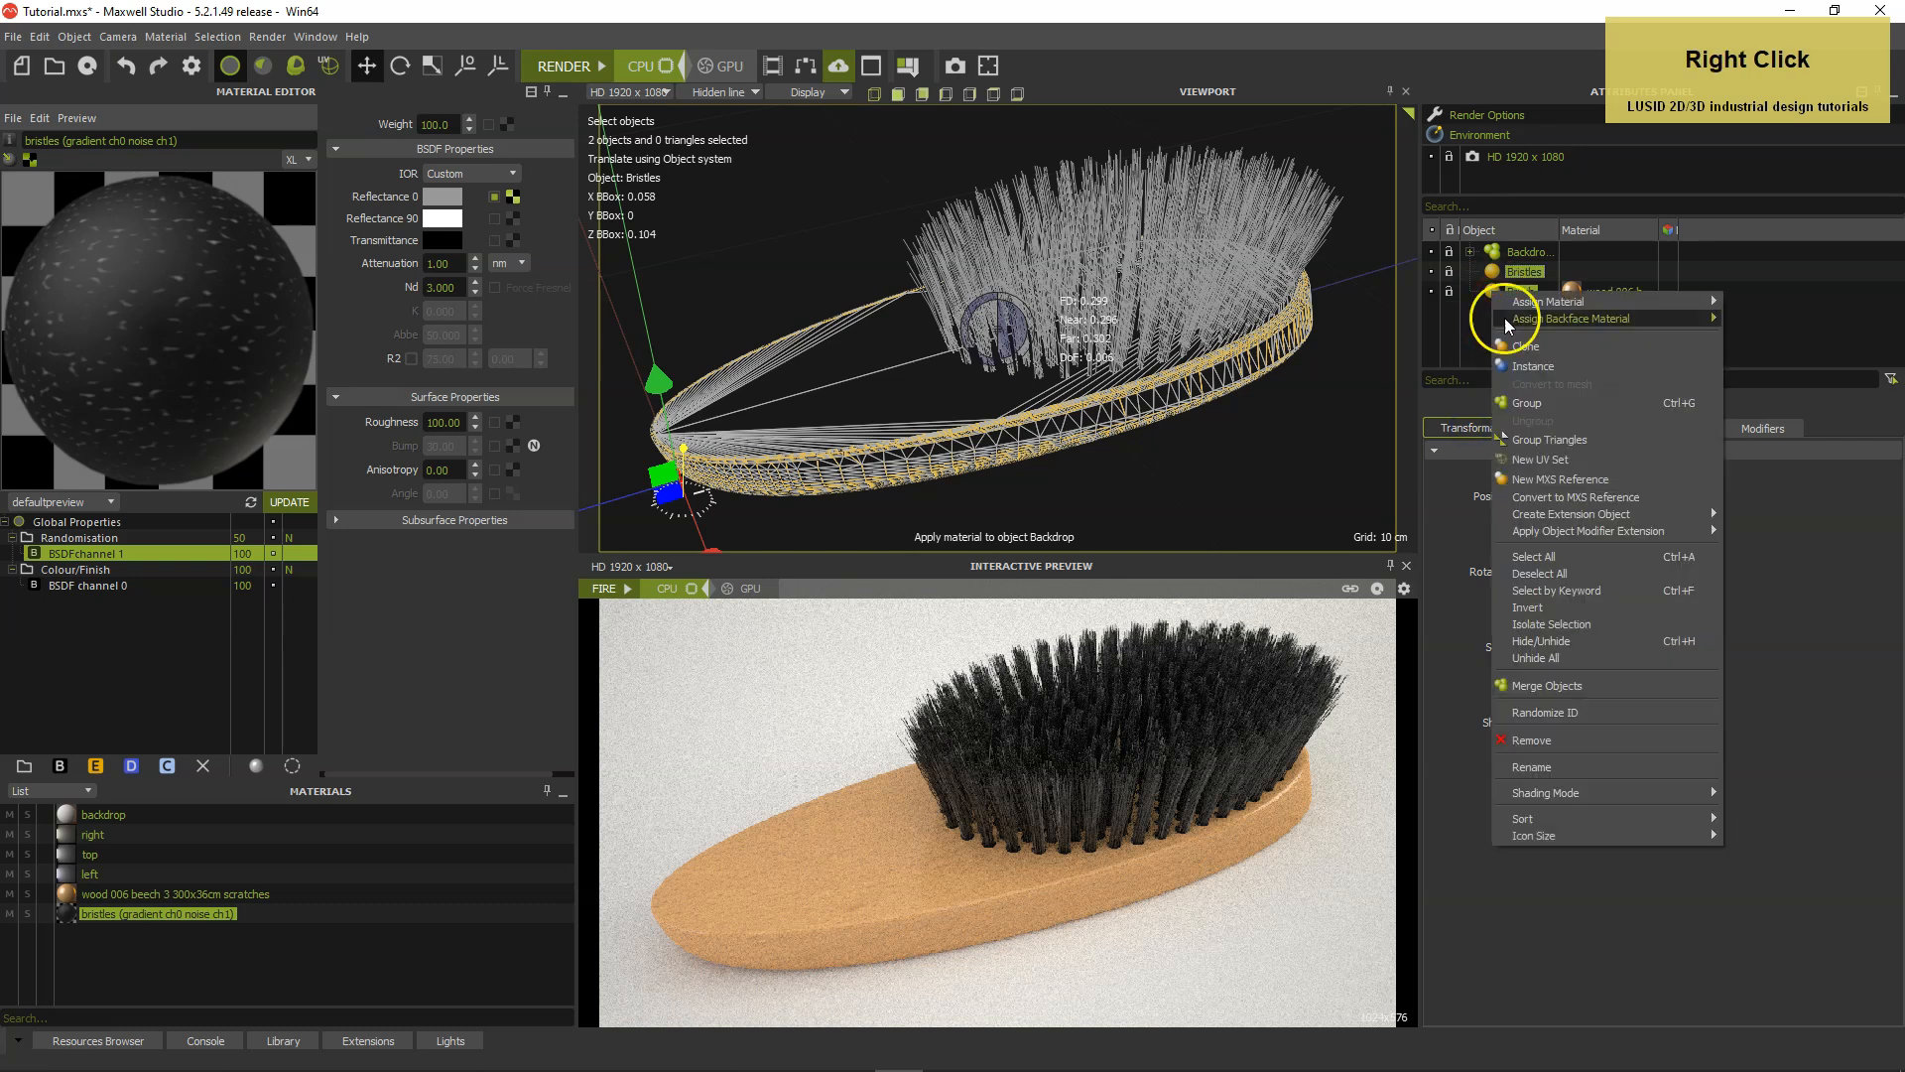
left_click(1525, 347)
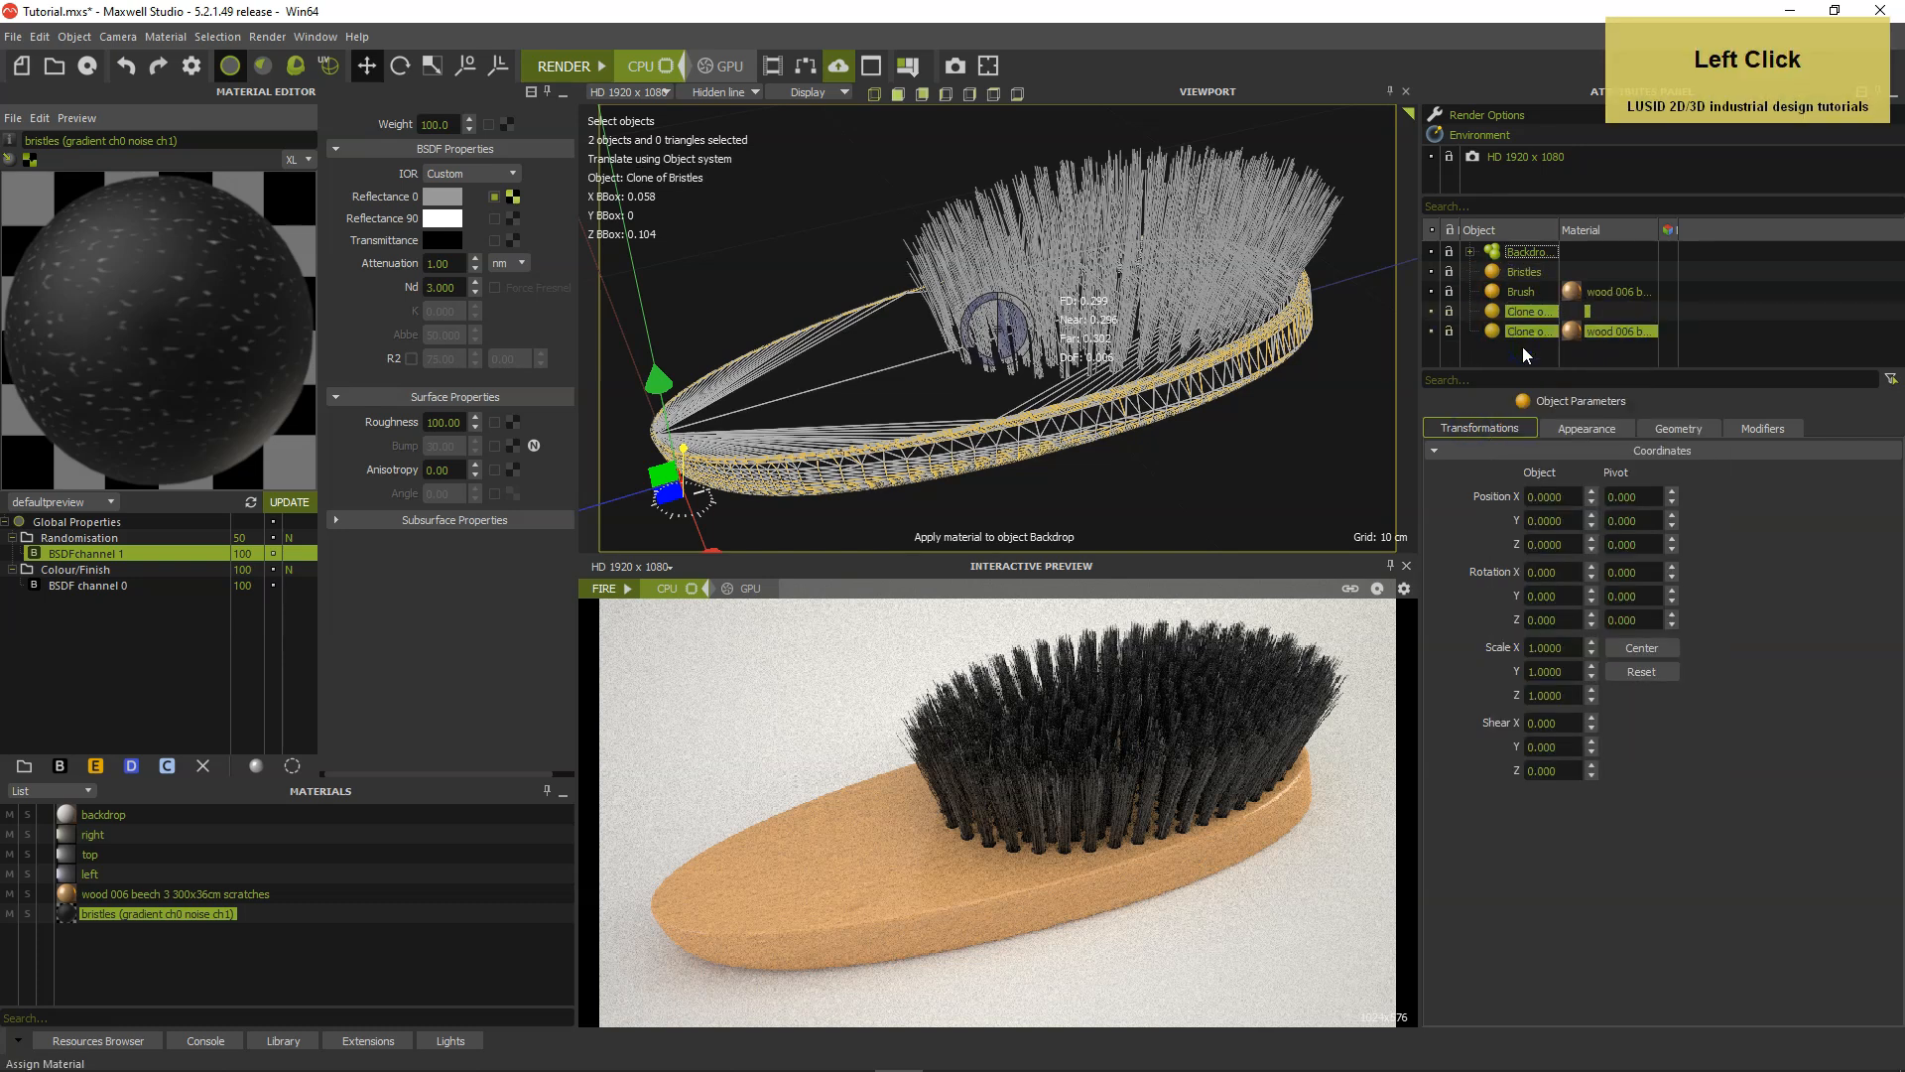
Rotate the cloned brush and bristles to 180 on Y and 90 on Z.
left_click(1523, 347)
left_click(1492, 368)
left_click(1492, 311, "shift")
left_click(1568, 597)
type("180")
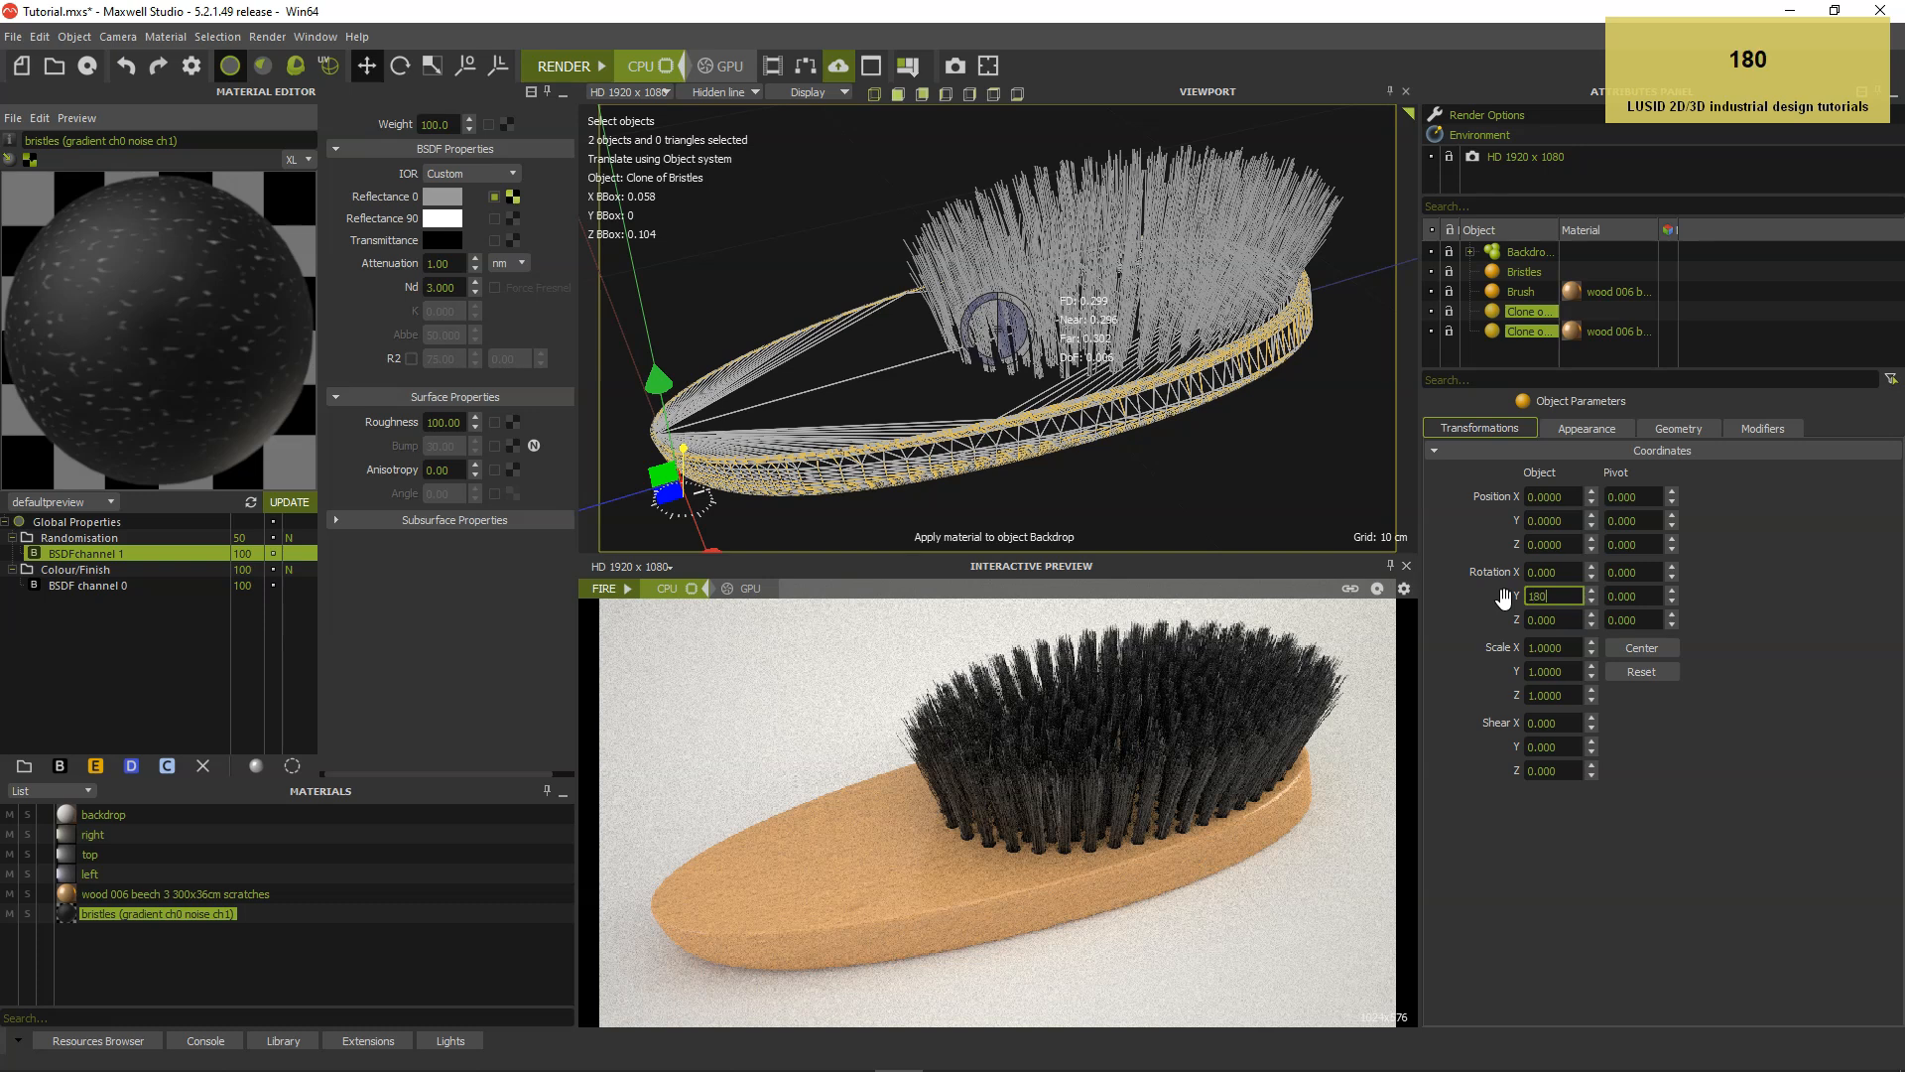
key("Tab")
type("90")
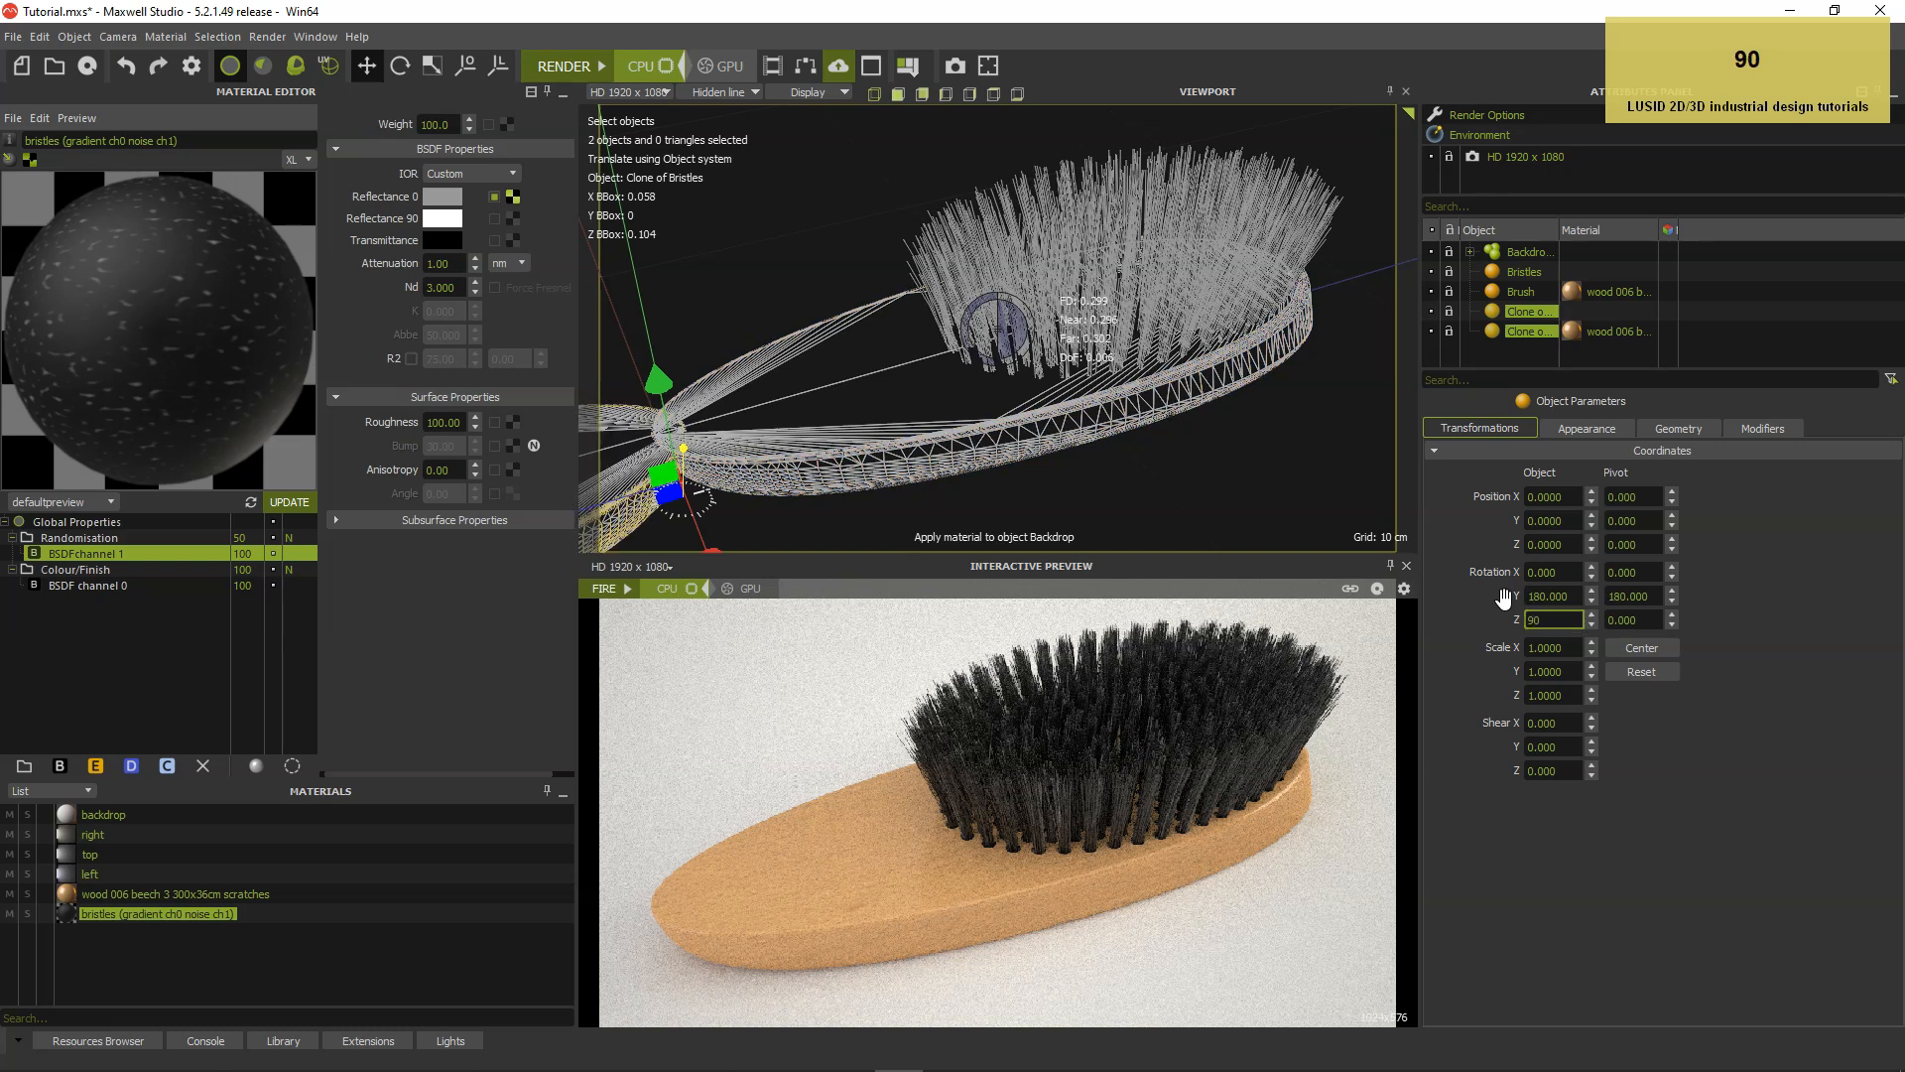
key("Return")
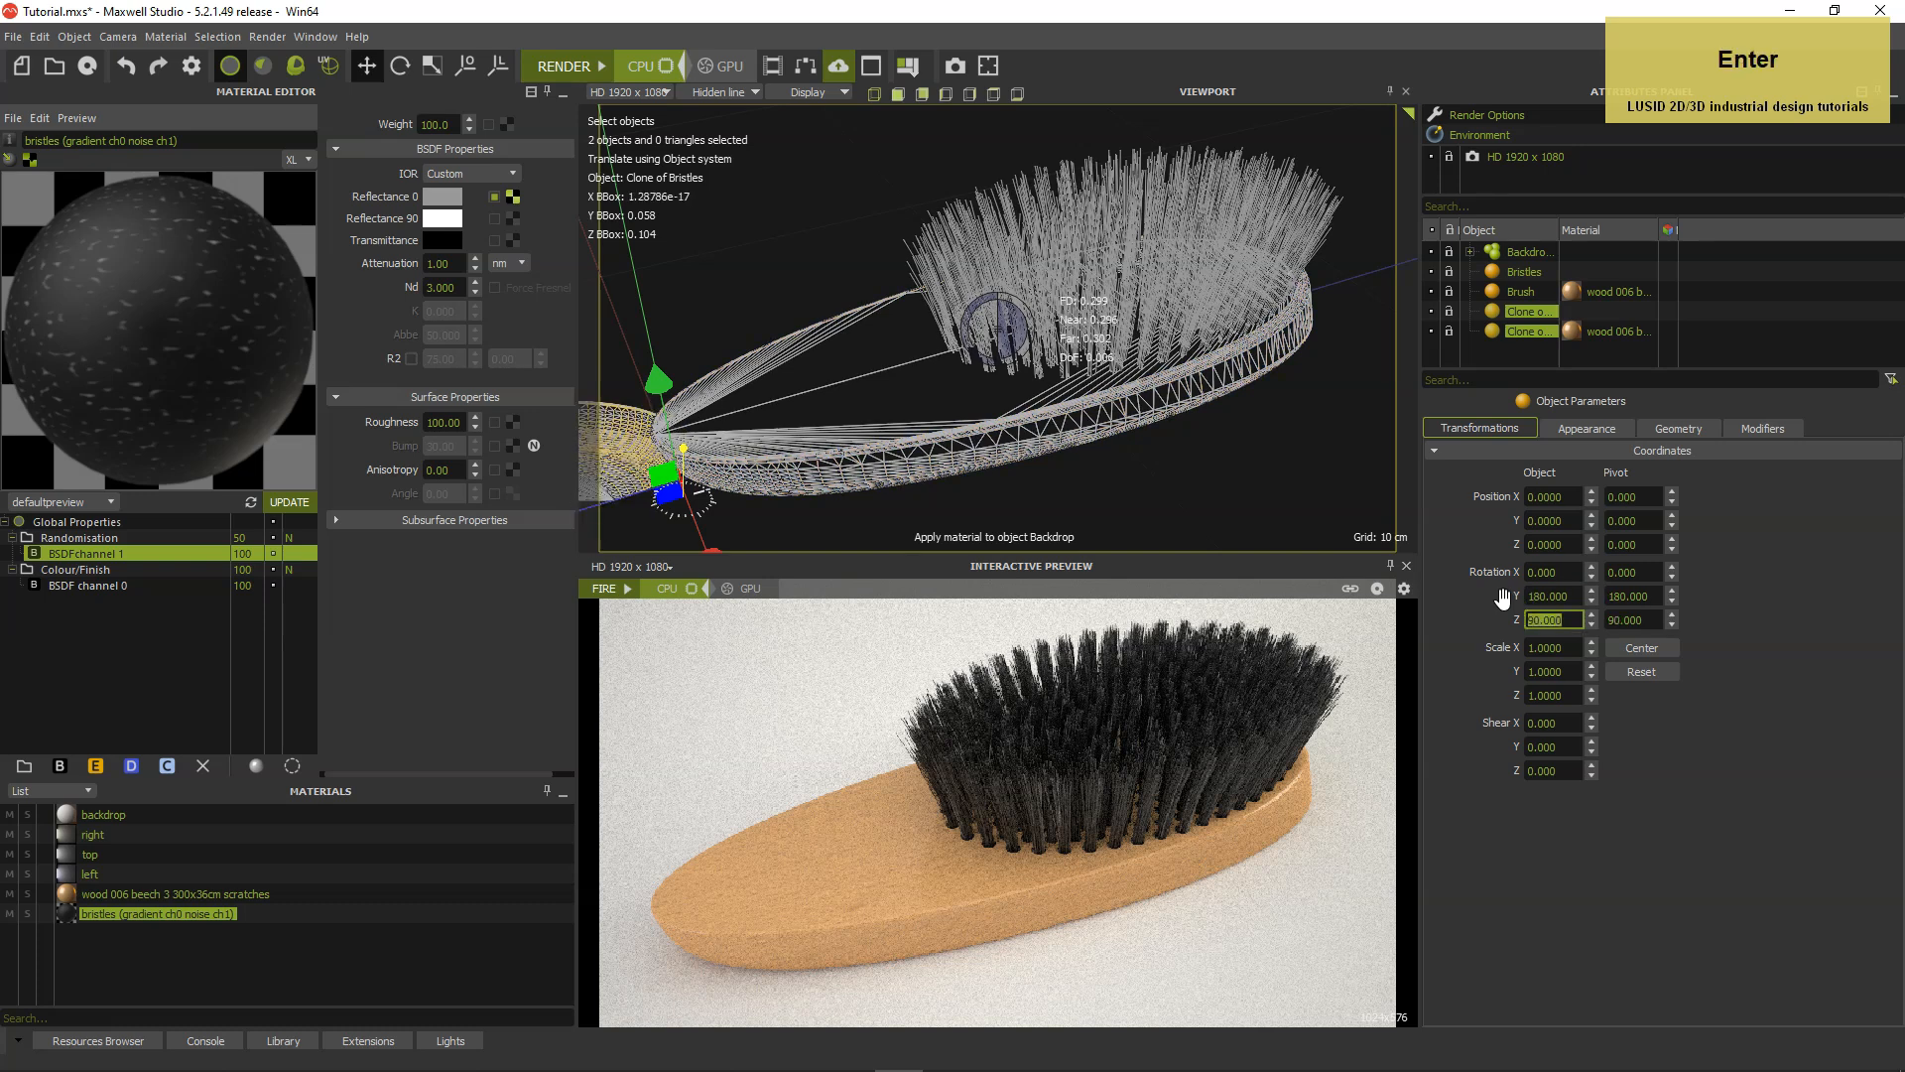
In the back view, move both clones beside the original brush, to about -0.055 in X and 0.033 in Y.
left_click(922, 94)
scroll(1023, 290, "up", 2)
scroll(1022, 289, "up", 5)
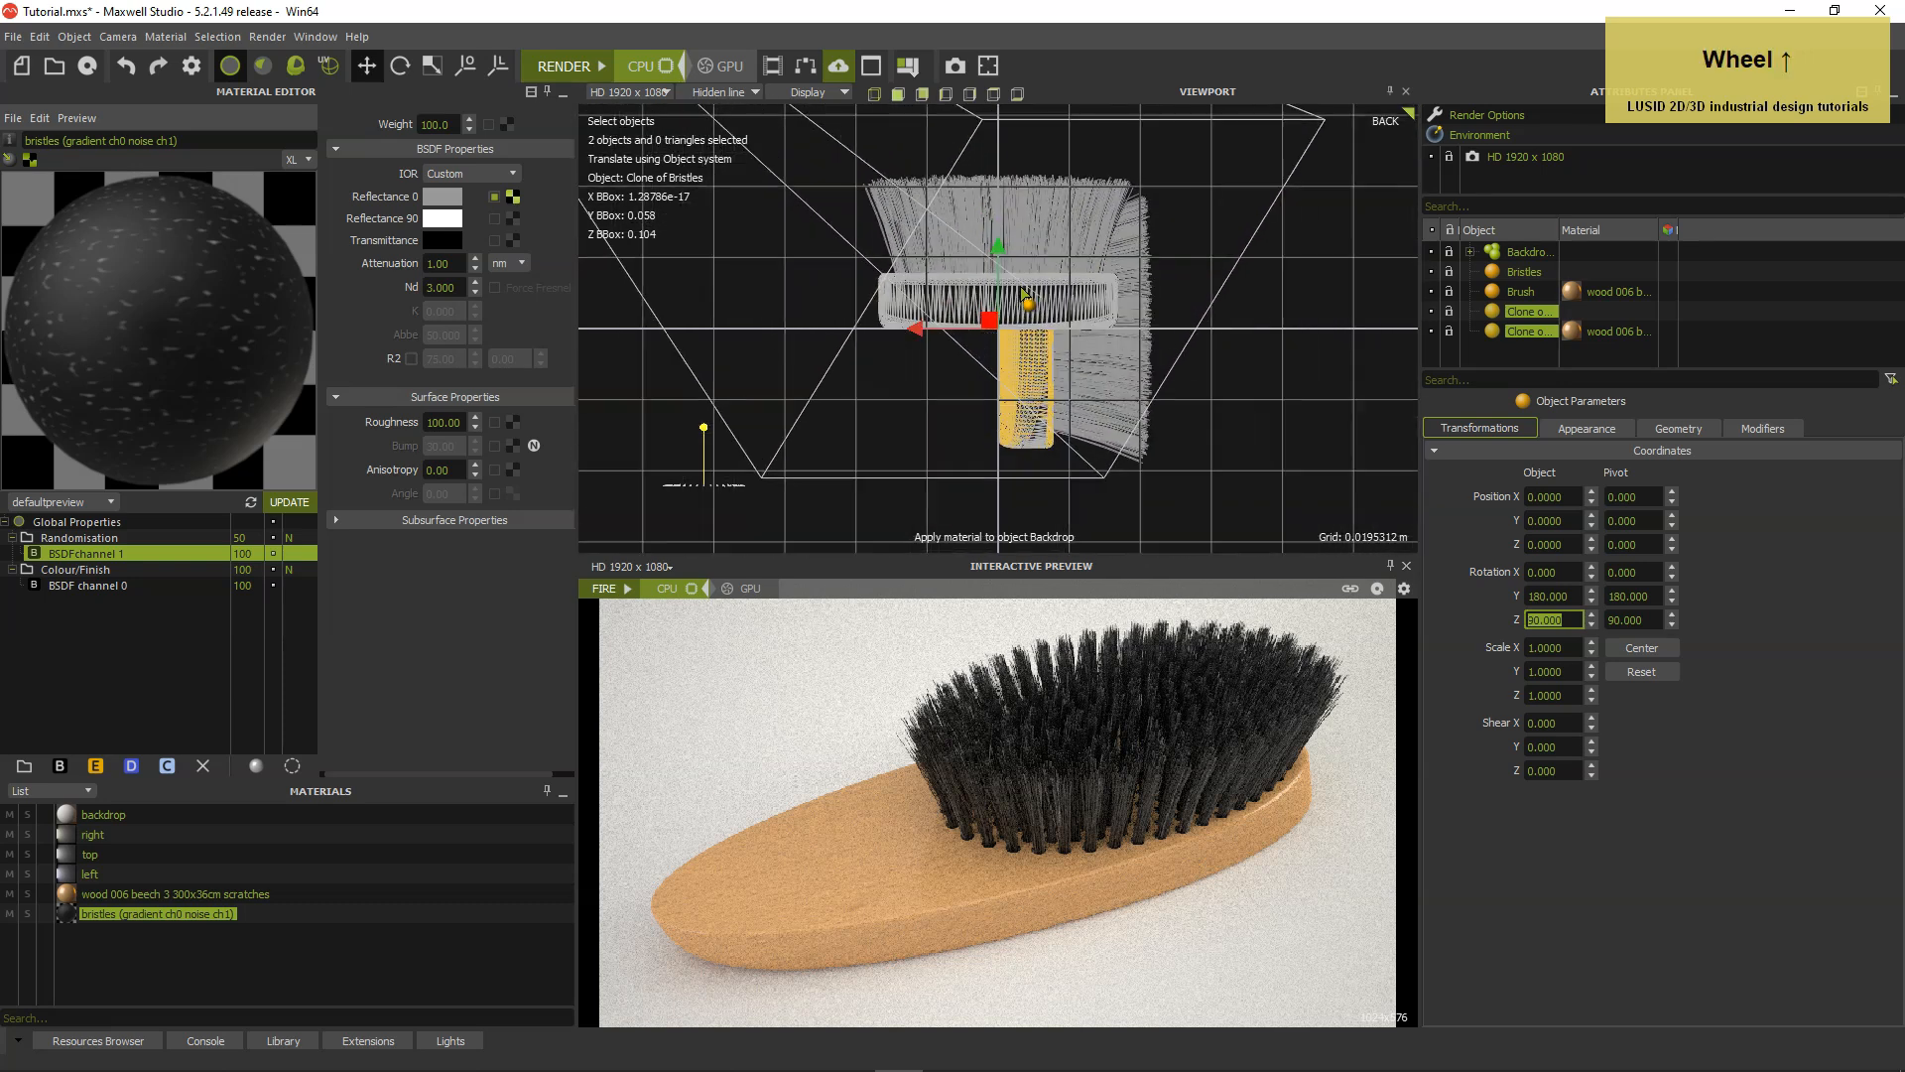
left_click(992, 316)
mouse_move(992, 316)
left_mouse_down()
mouse_move(1211, 203)
mouse_move(1204, 179)
left_mouse_up()
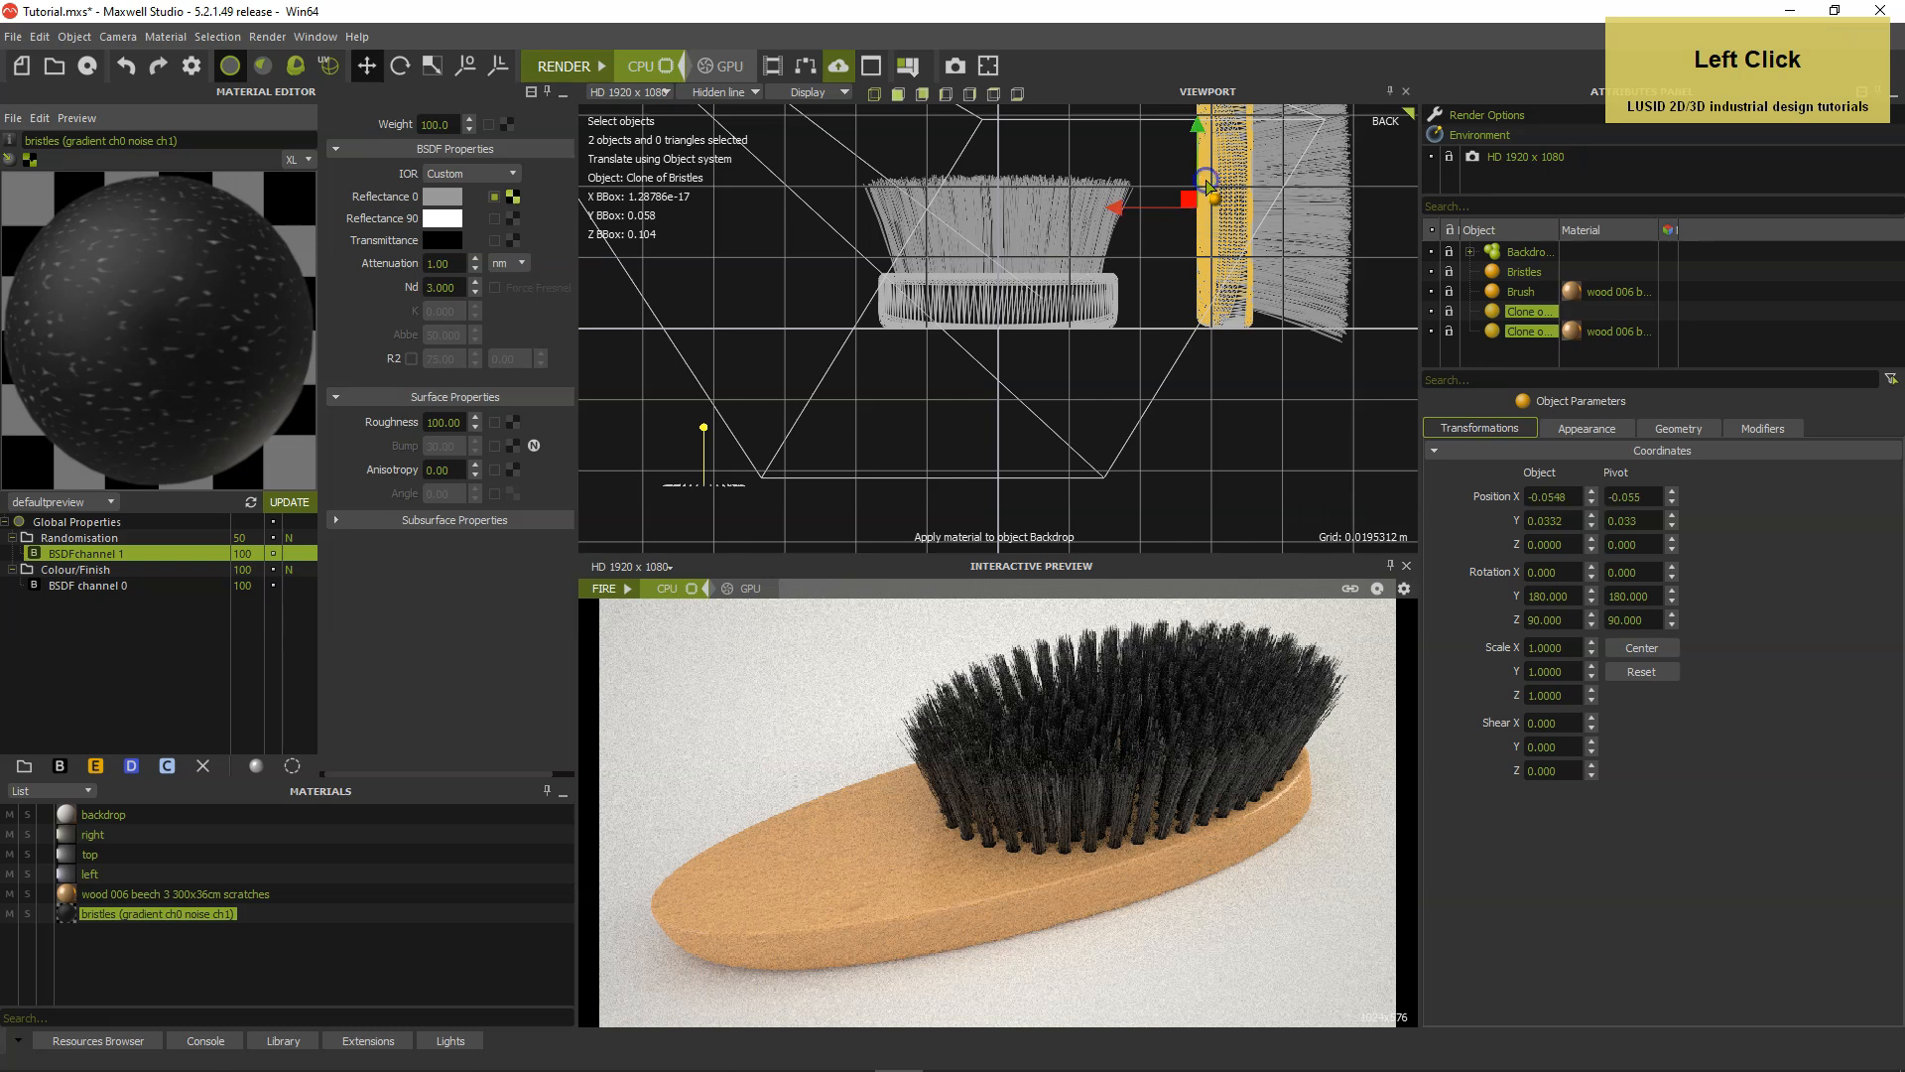
In the camera view, move both clones along Z to about -0.11, behind the original brush.
left_click(869, 98)
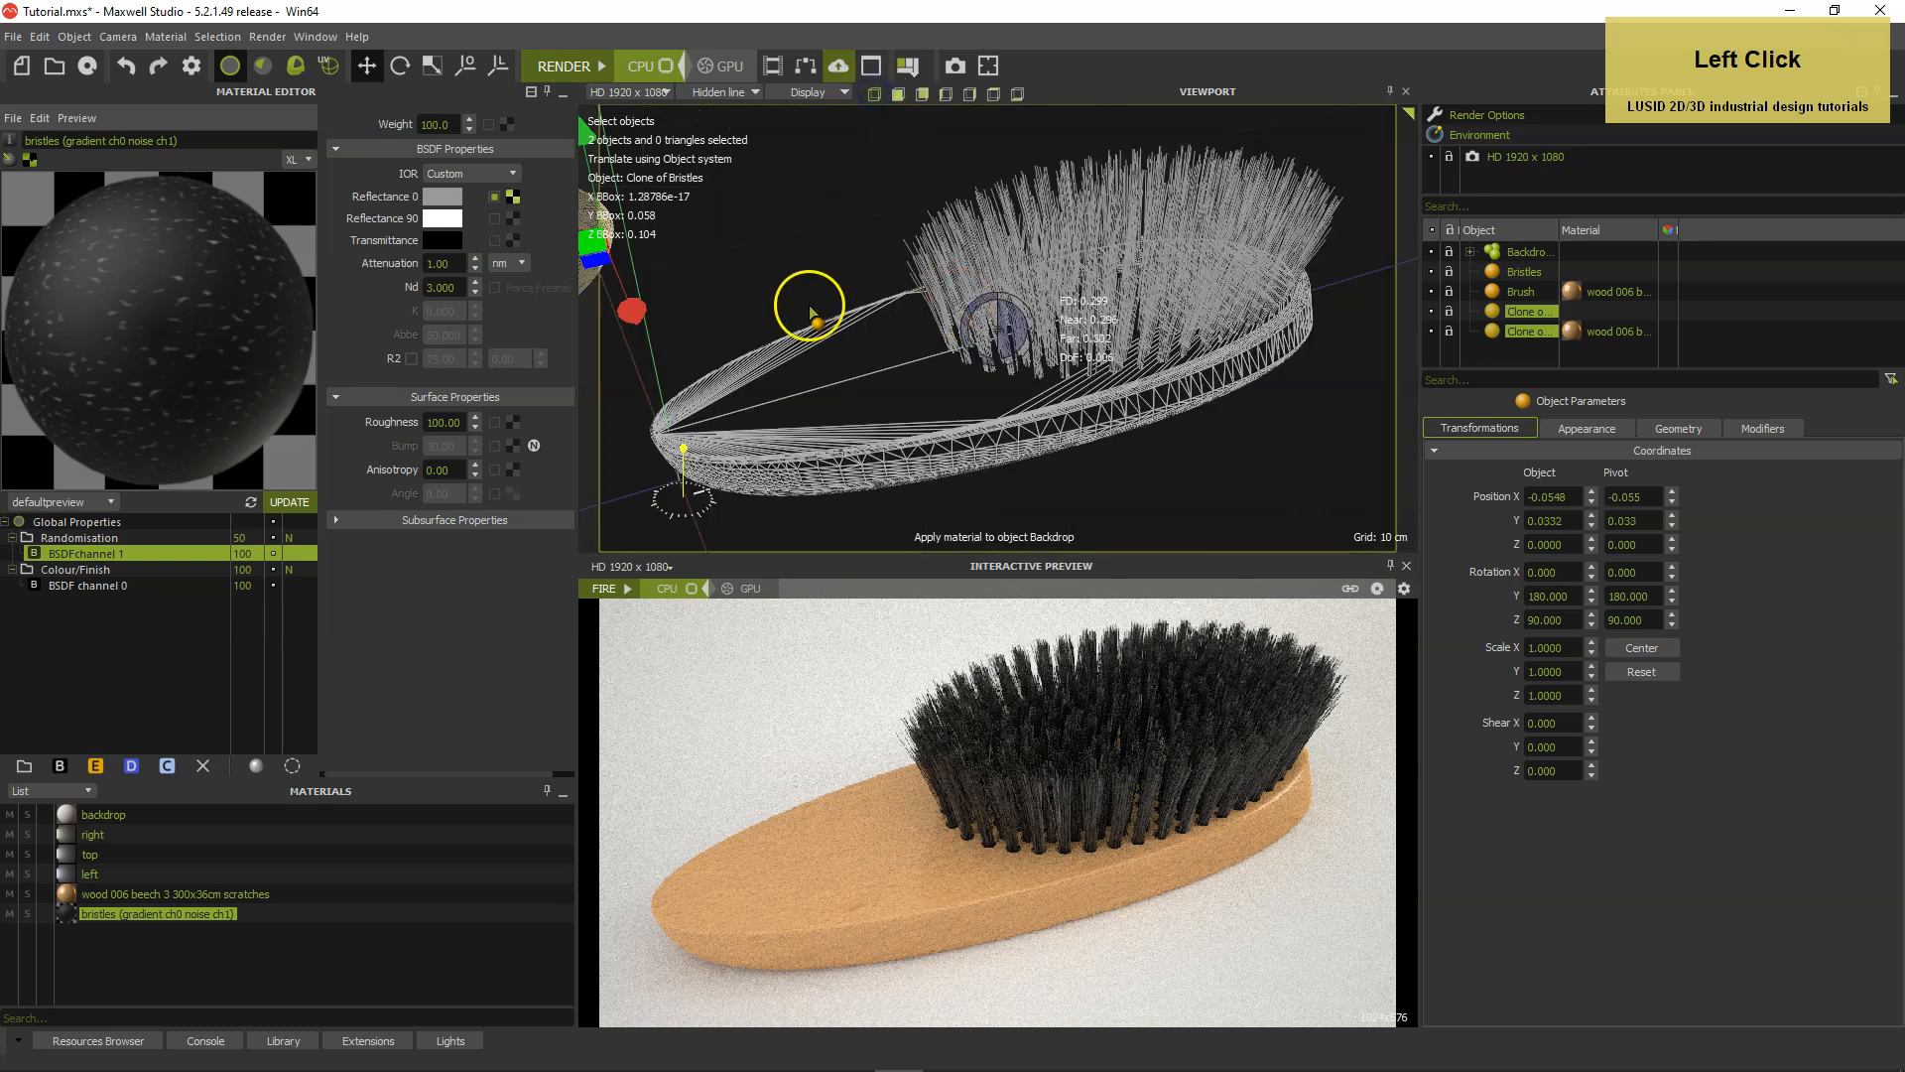
scroll(759, 323, "down", 3)
scroll(760, 328, "down", 3)
mouse_move(784, 319)
left_mouse_down()
mouse_move(873, 298)
mouse_move(893, 313)
left_mouse_up()
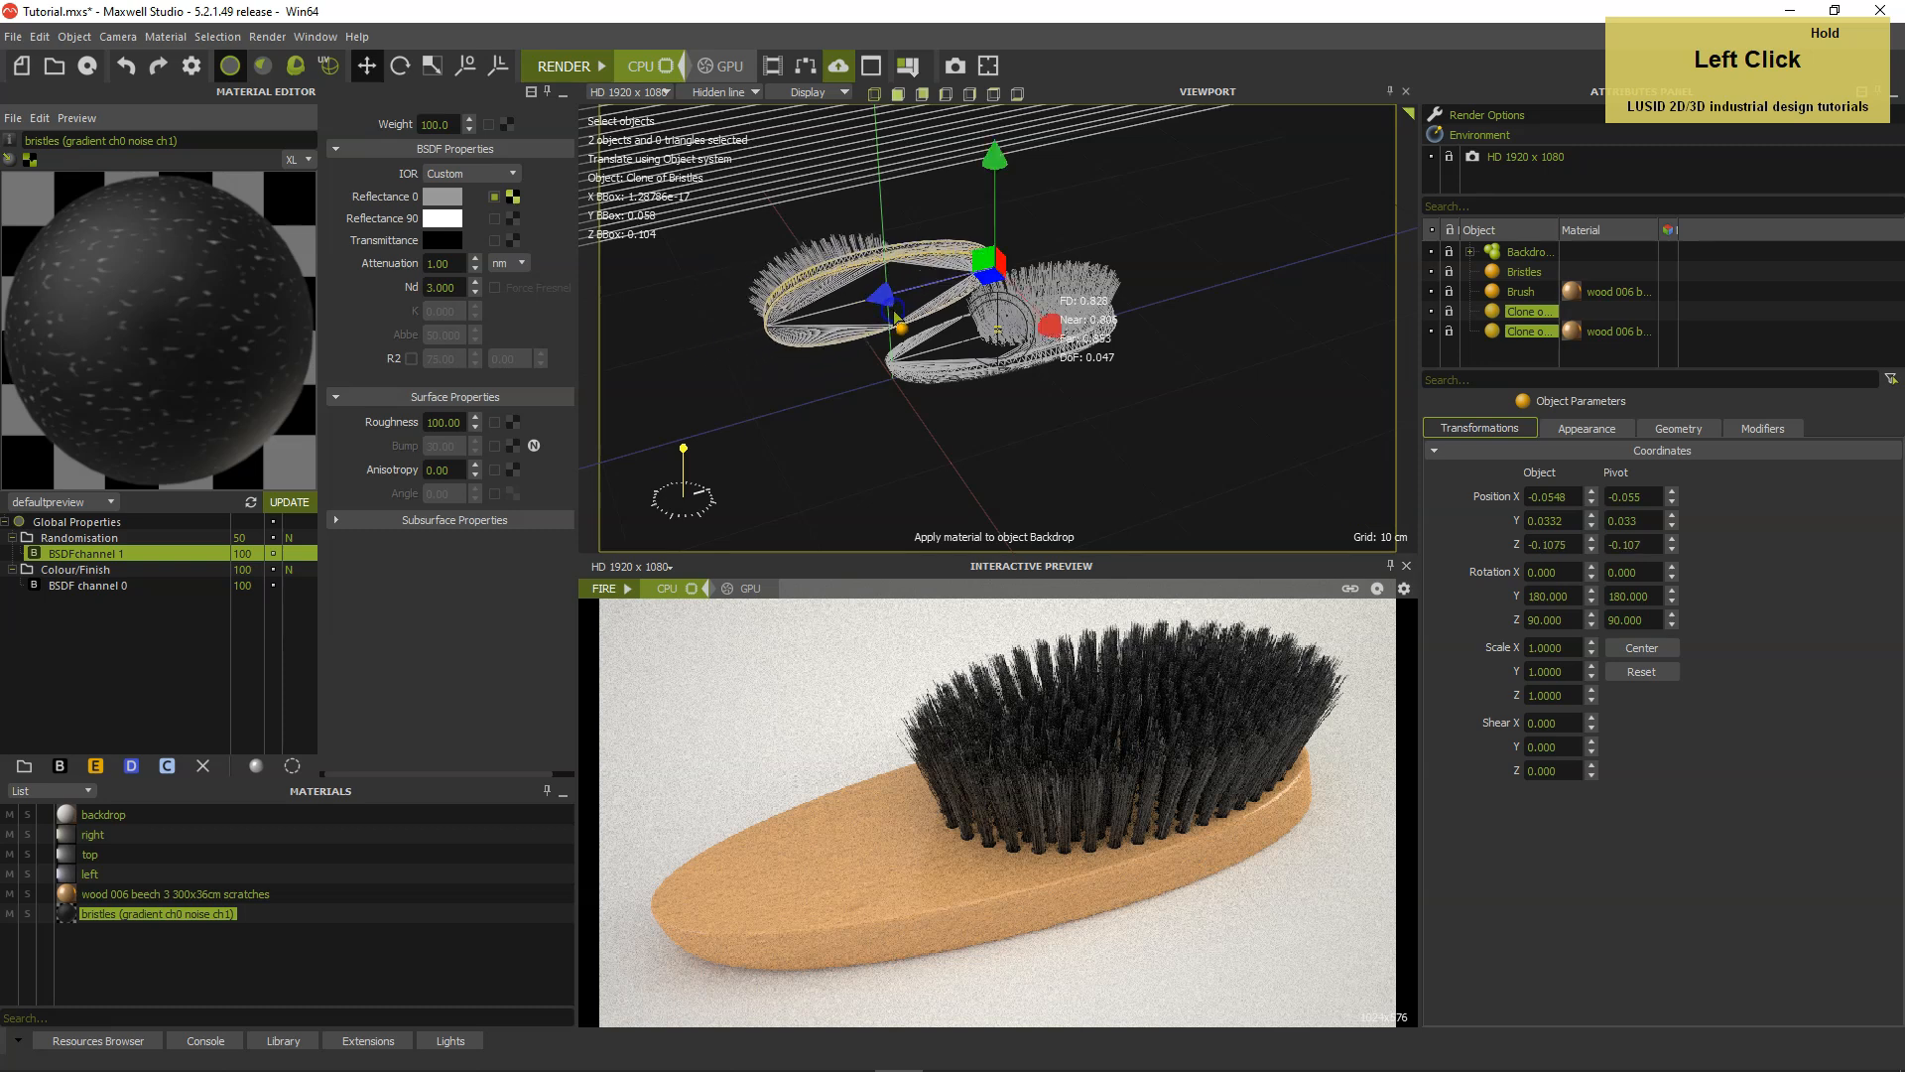
scroll(896, 315, "up", 3, "alt")
middle_click_drag(896, 315, 968, 337)
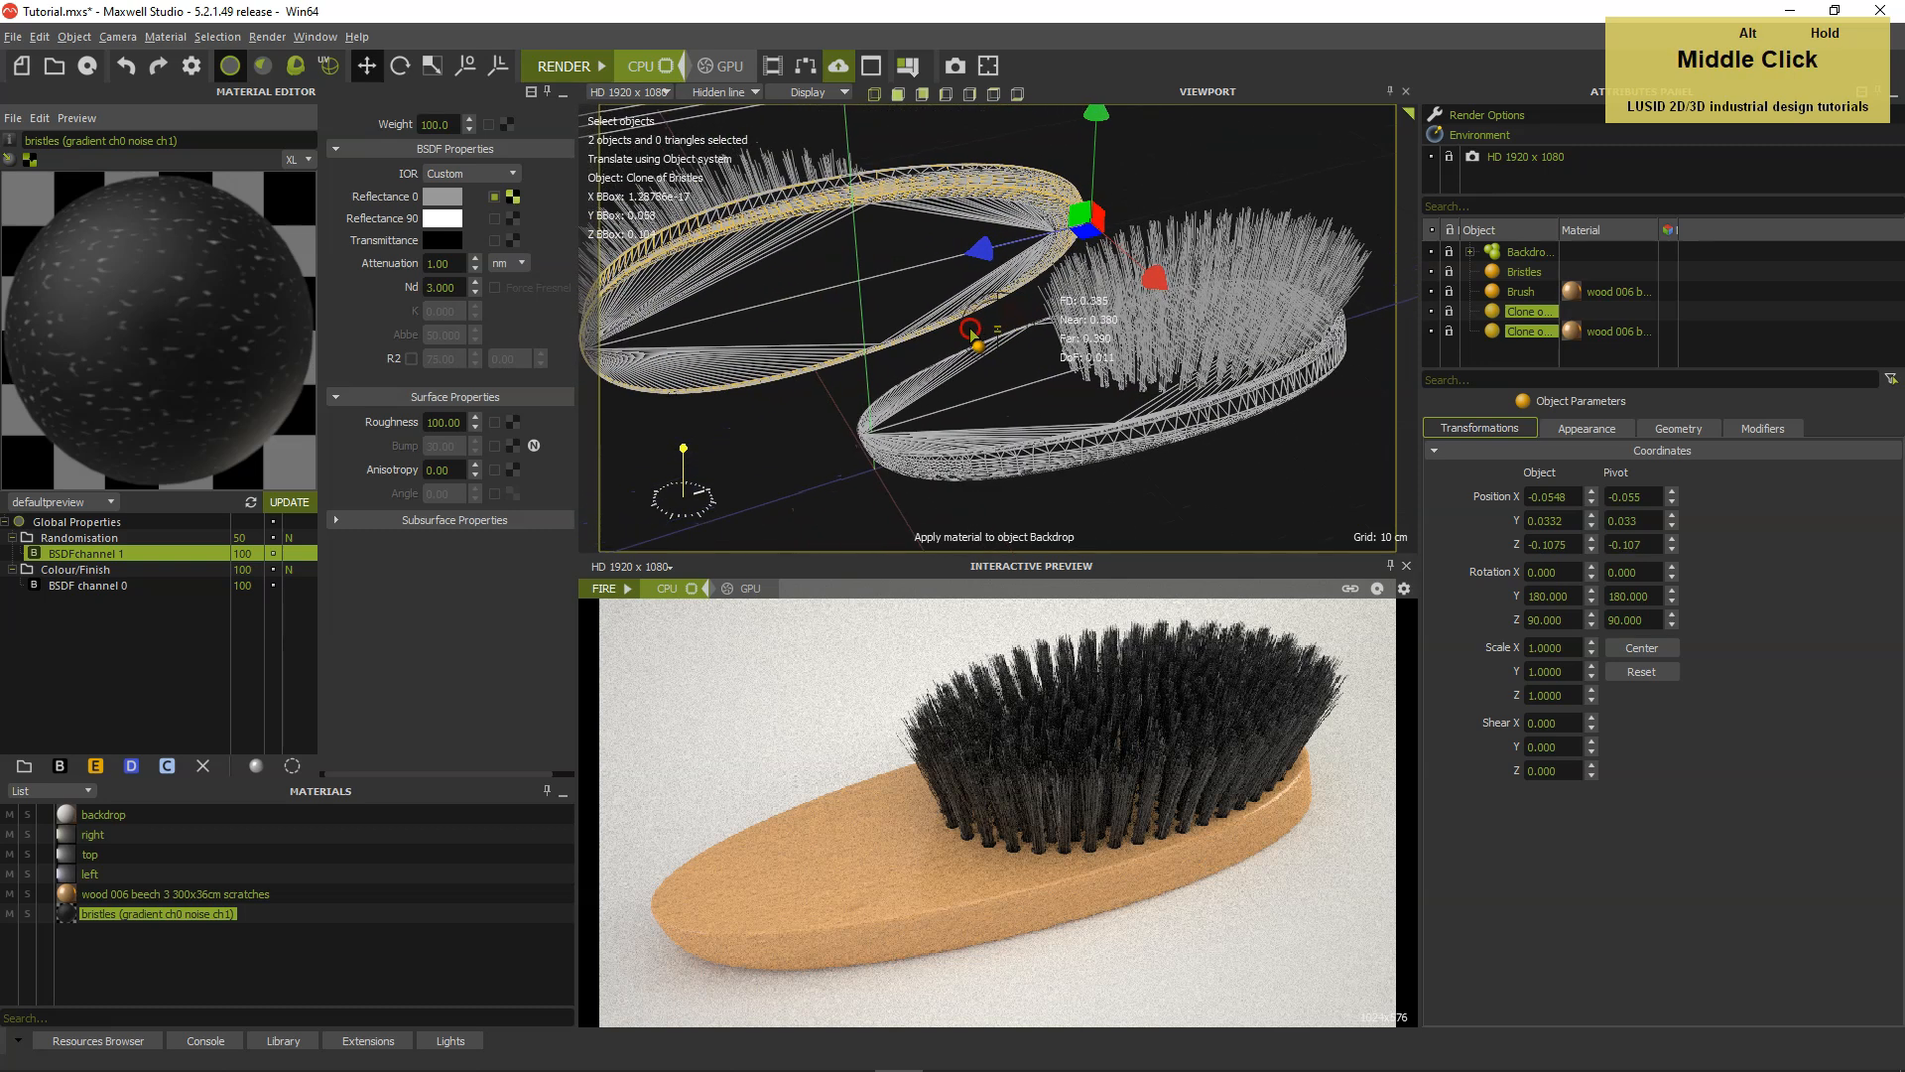
Fine-tune the clones' position to about -0.053 in X and -0.122 in Z, and frame both brushes in the camera.
scroll(971, 340, "up", 2)
scroll(967, 335, "down", 2)
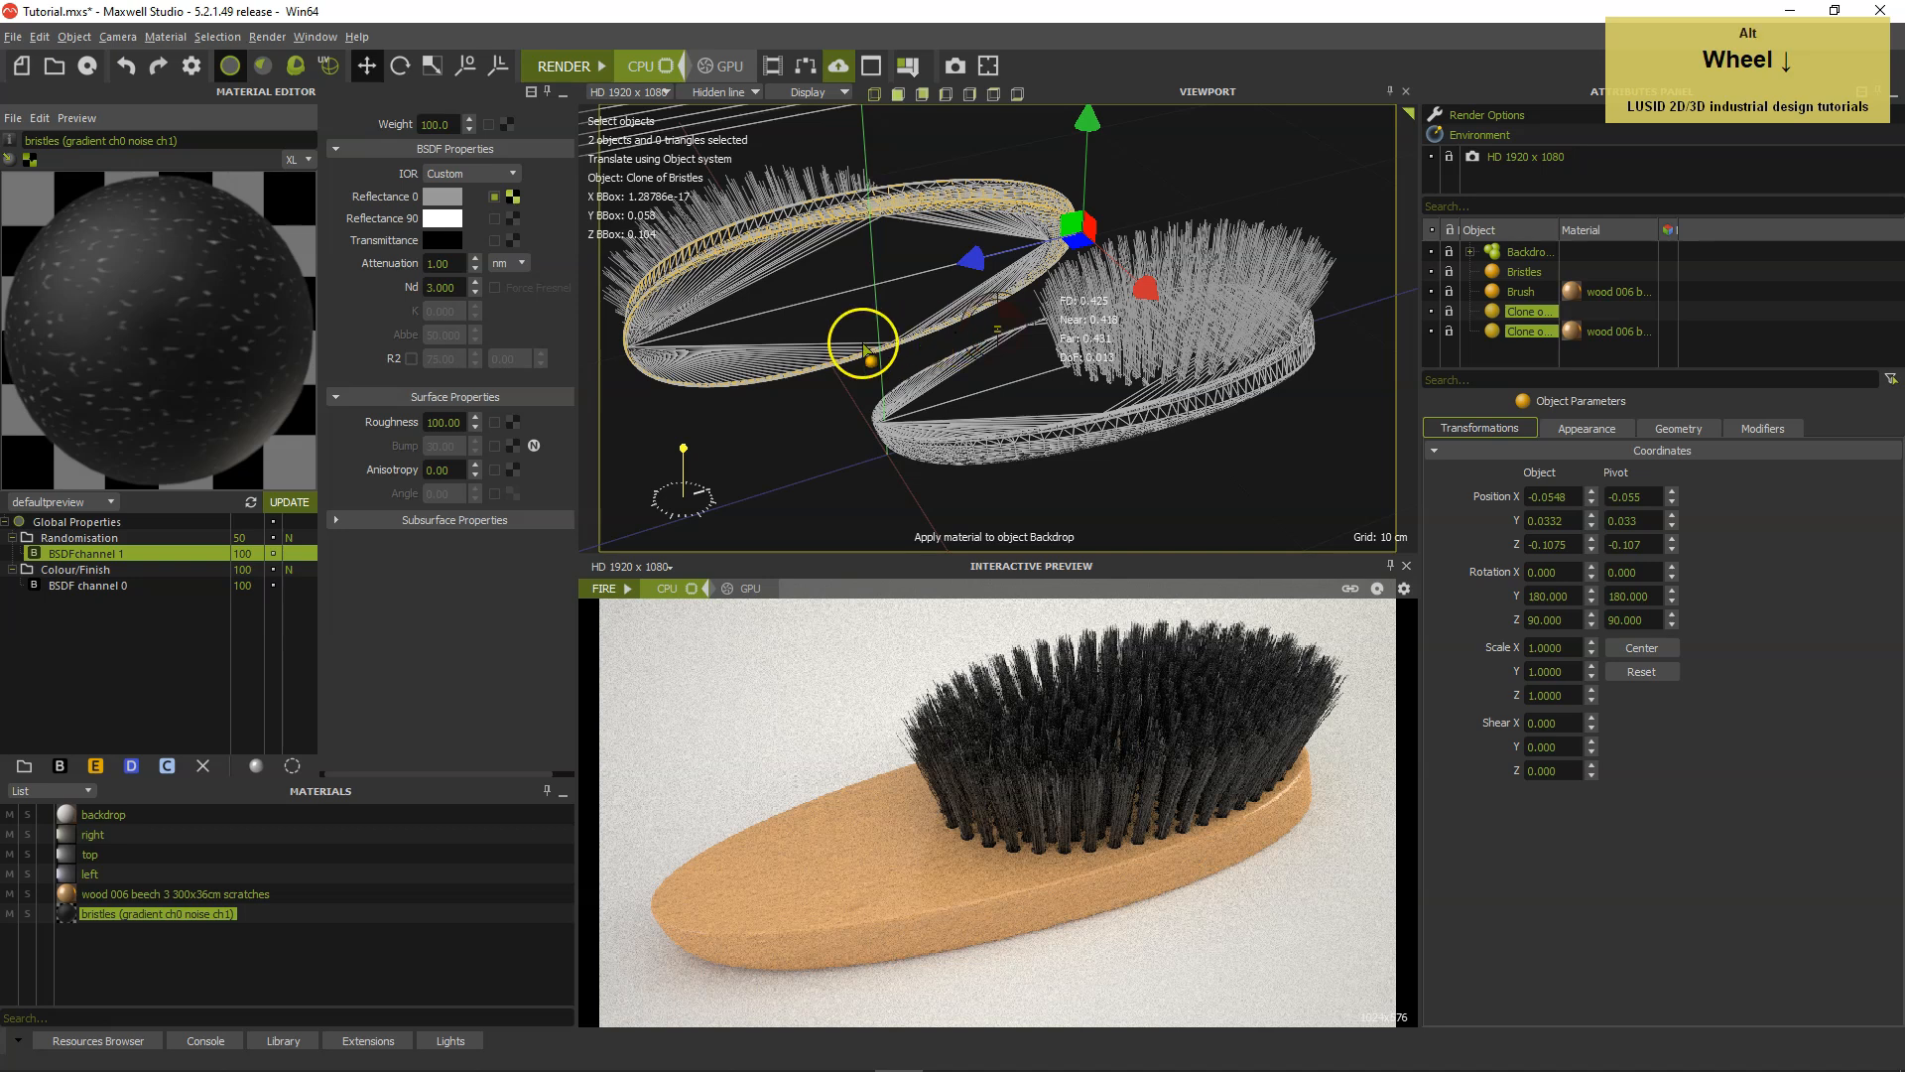
left_click_drag(864, 343, 890, 345, "alt")
middle_click_drag(889, 345, 931, 344, "alt")
left_click_drag(931, 345, 930, 337, "alt")
right_click_drag(930, 338, 932, 336, "alt")
middle_click_drag(932, 336, 930, 333, "alt")
left_click_drag(976, 281, 1215, 282)
middle_click_drag(1141, 391, 1129, 397, "alt")
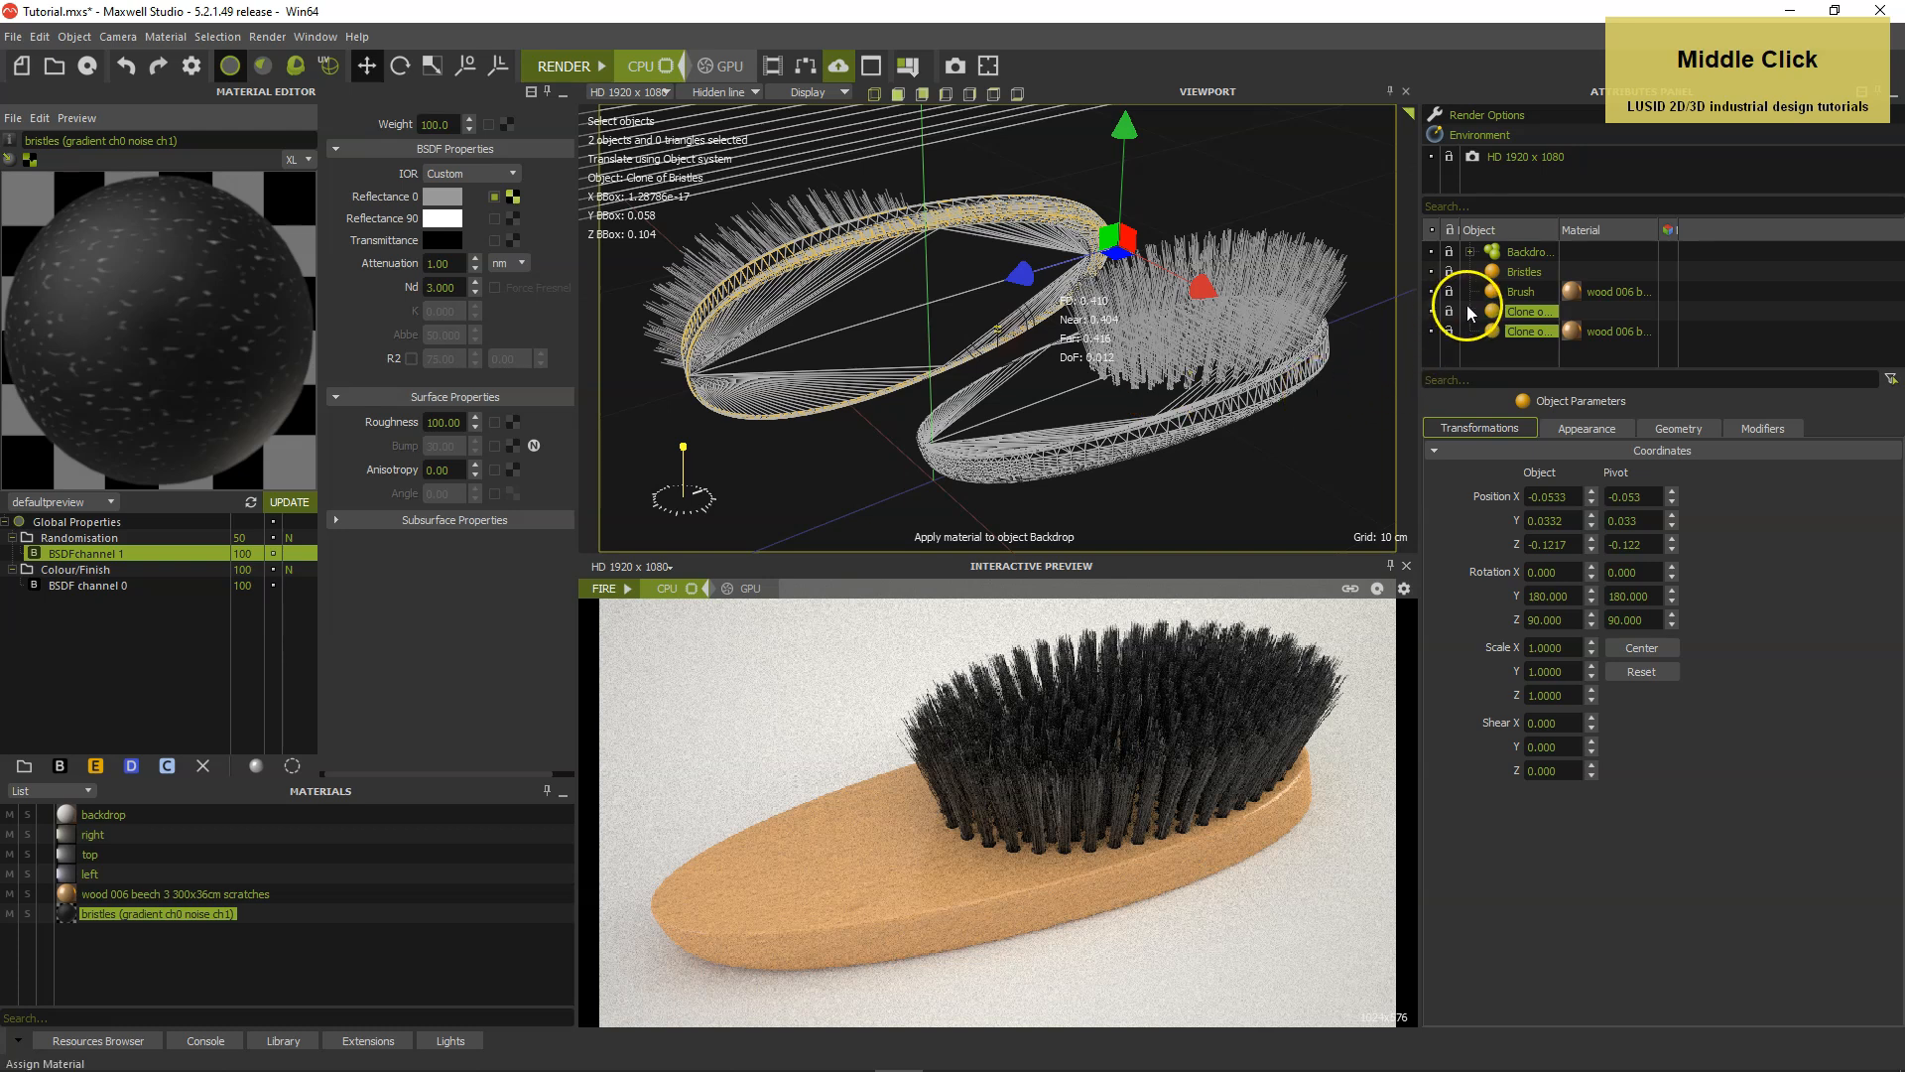
Hide the Bristles object and its clone, and disable the MaxwellGrass modifier on both.
left_click(1447, 274)
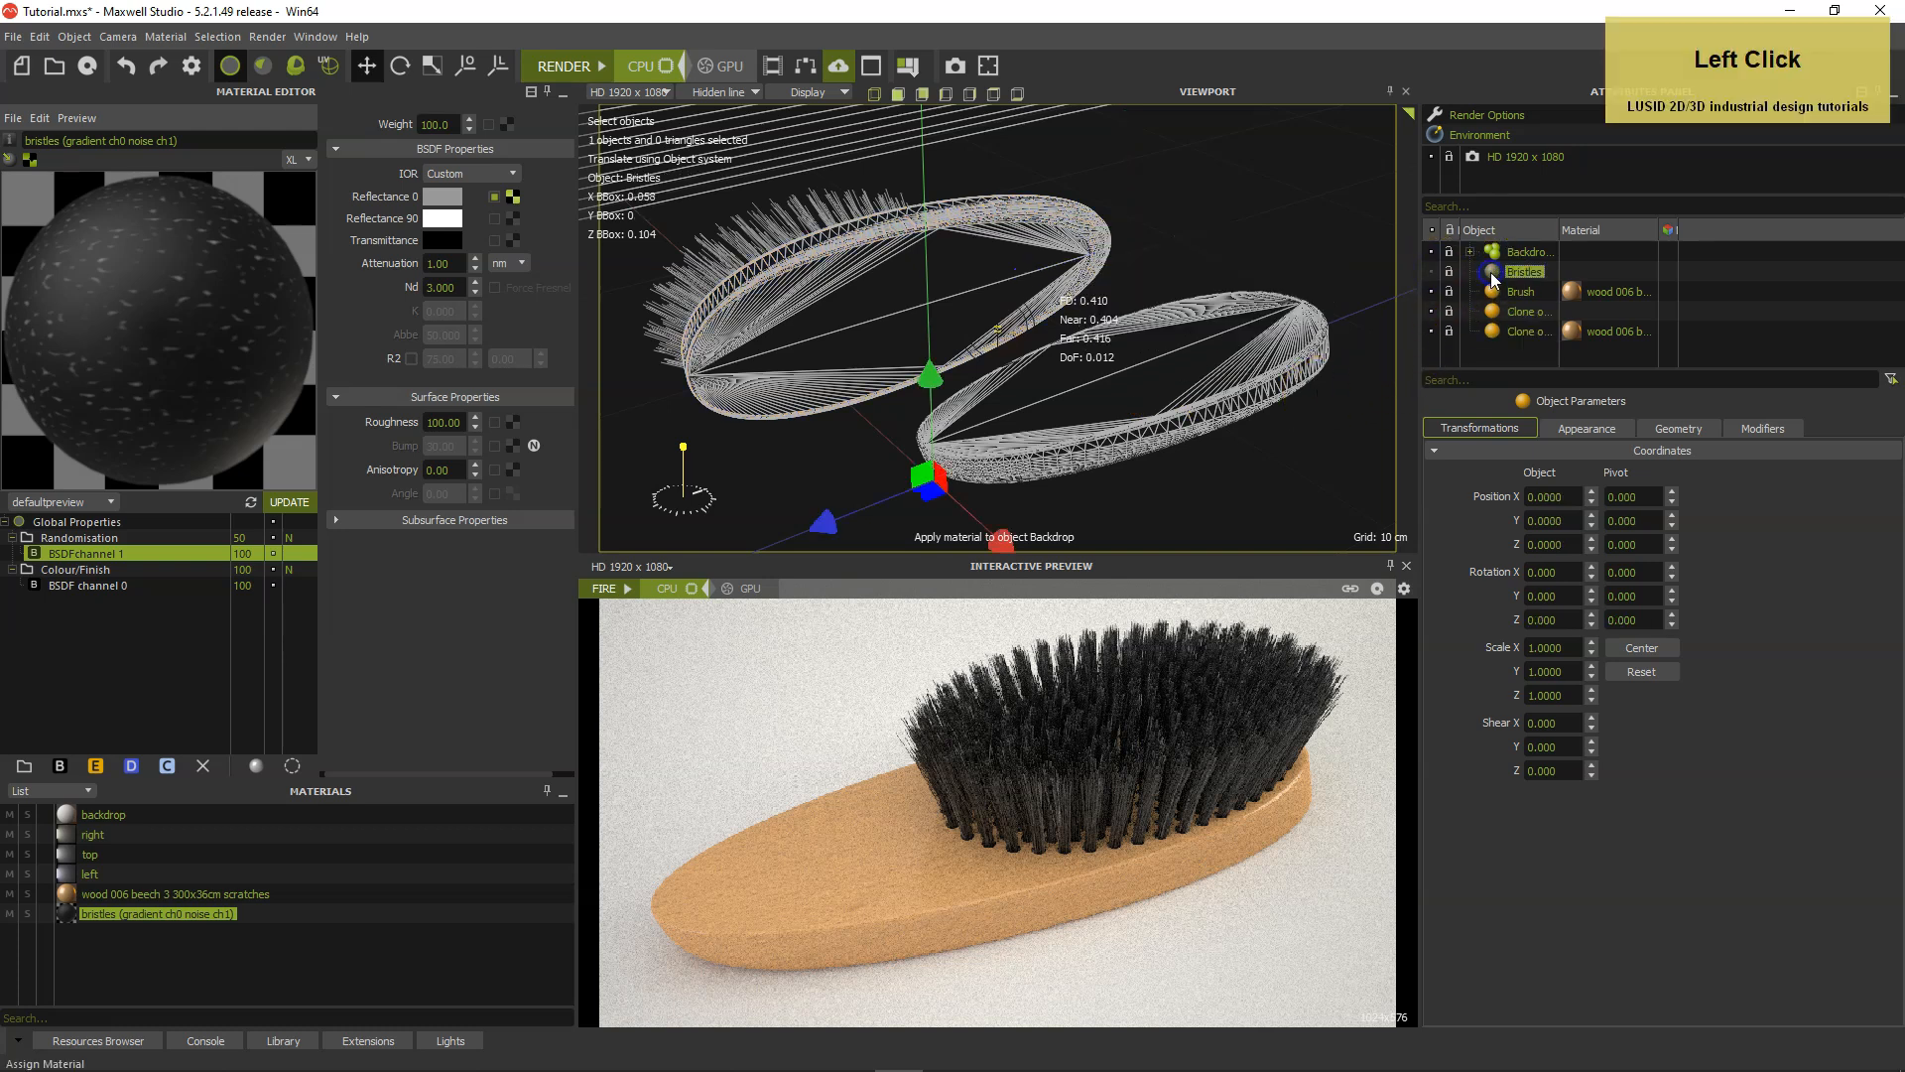
left_click(1772, 445)
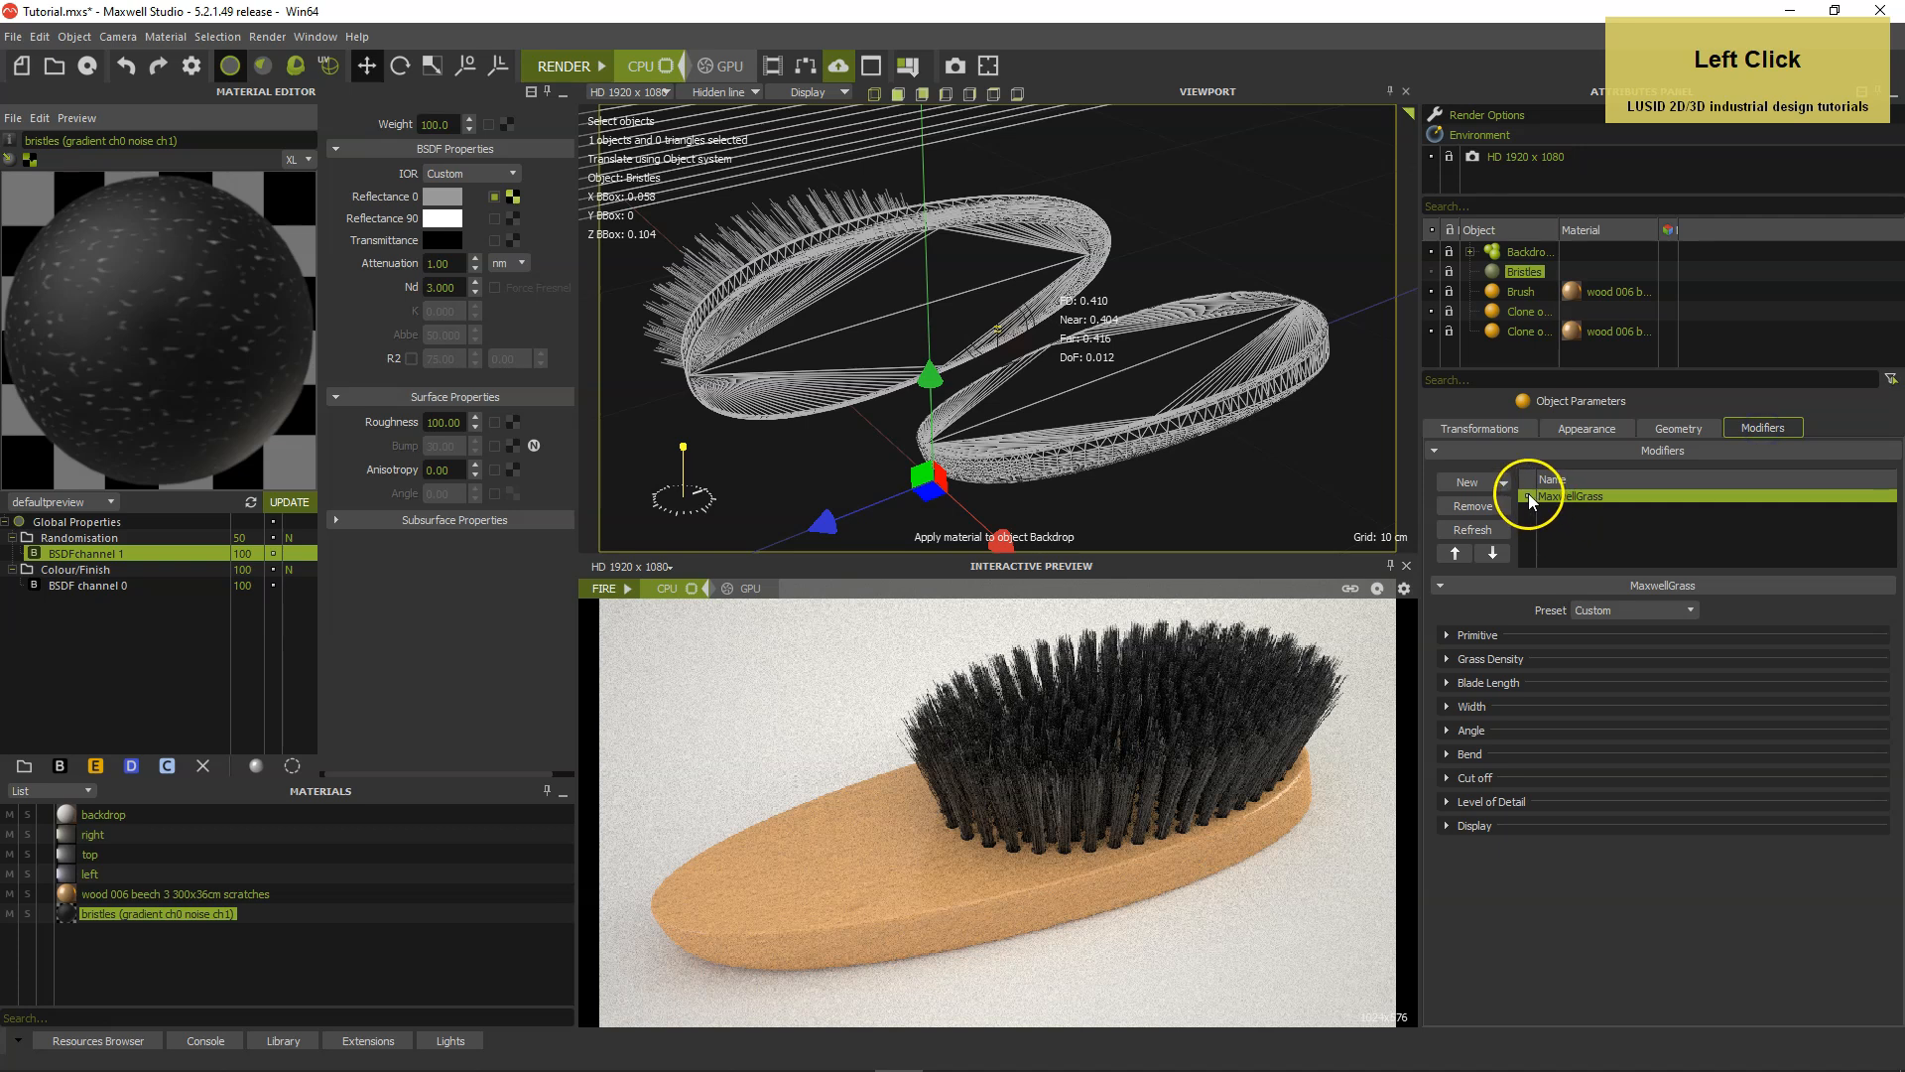
left_click(1496, 314)
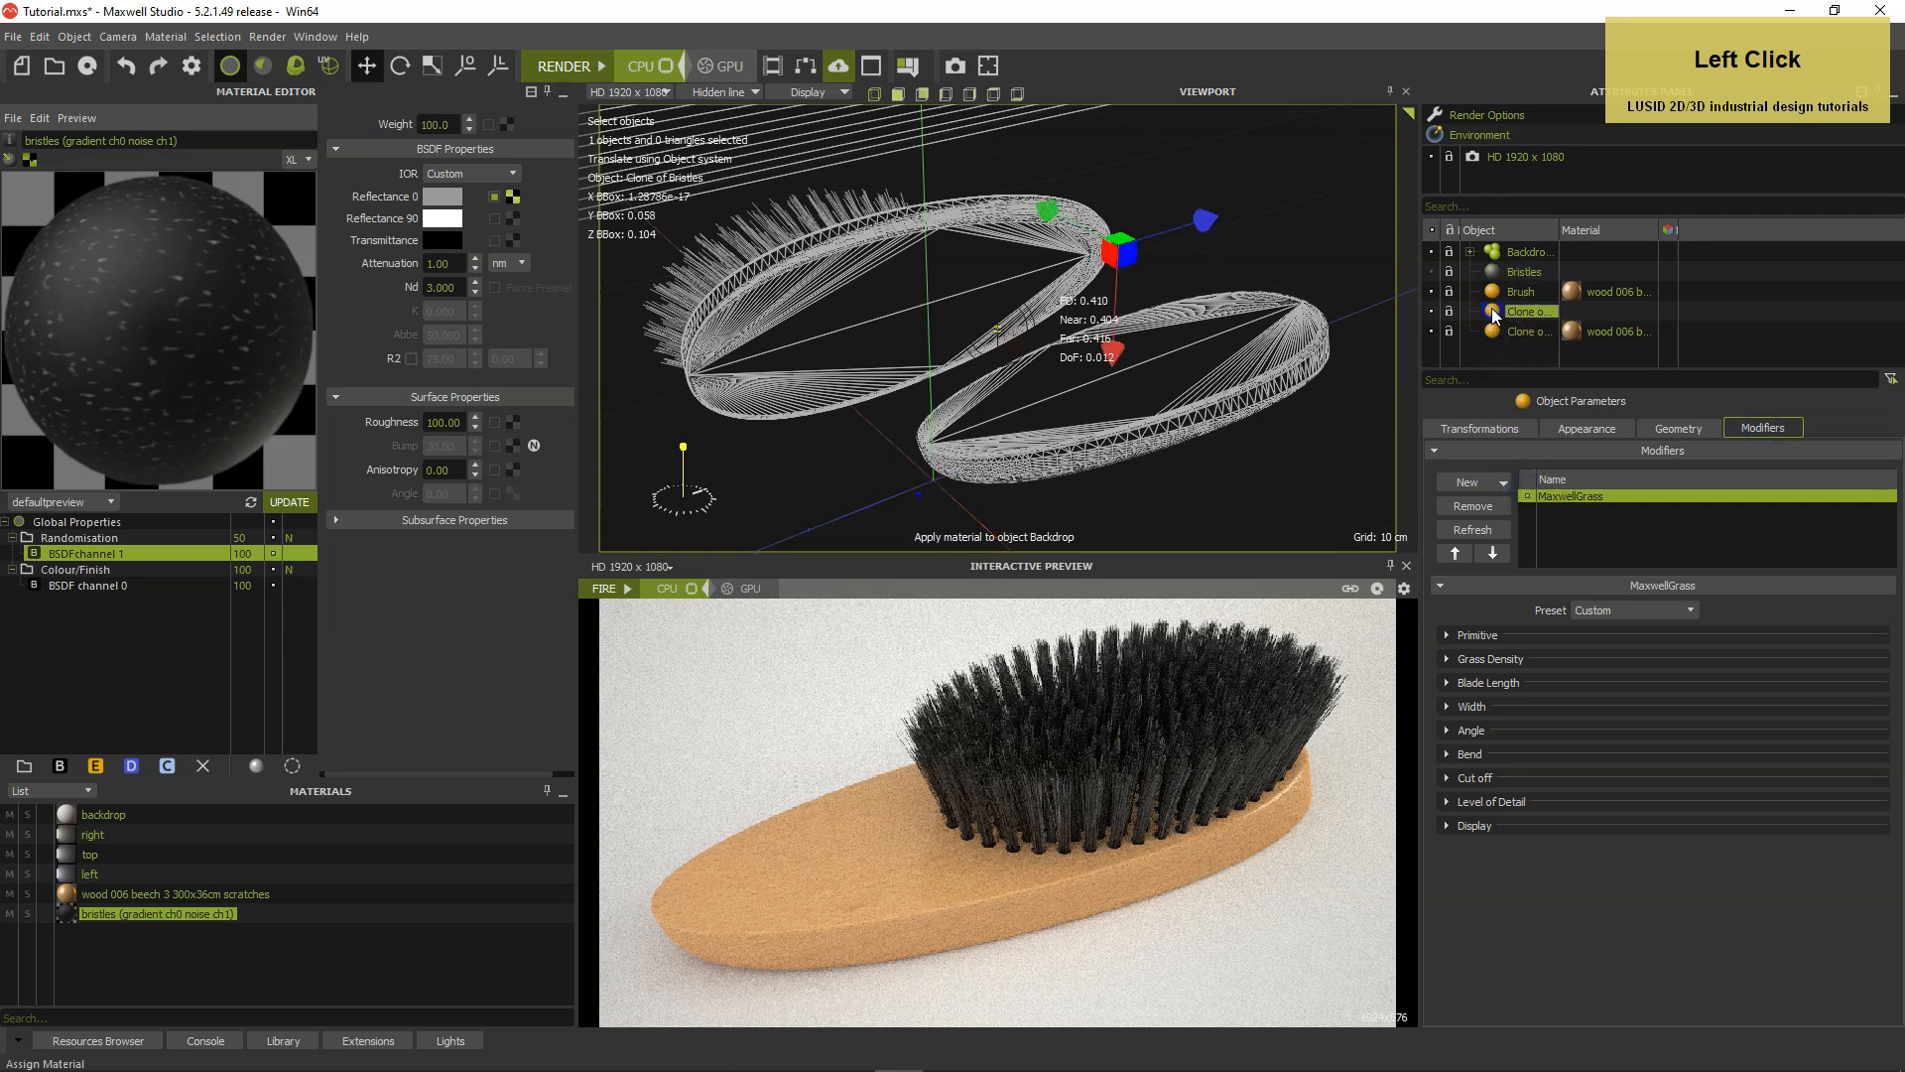
left_click(1432, 310)
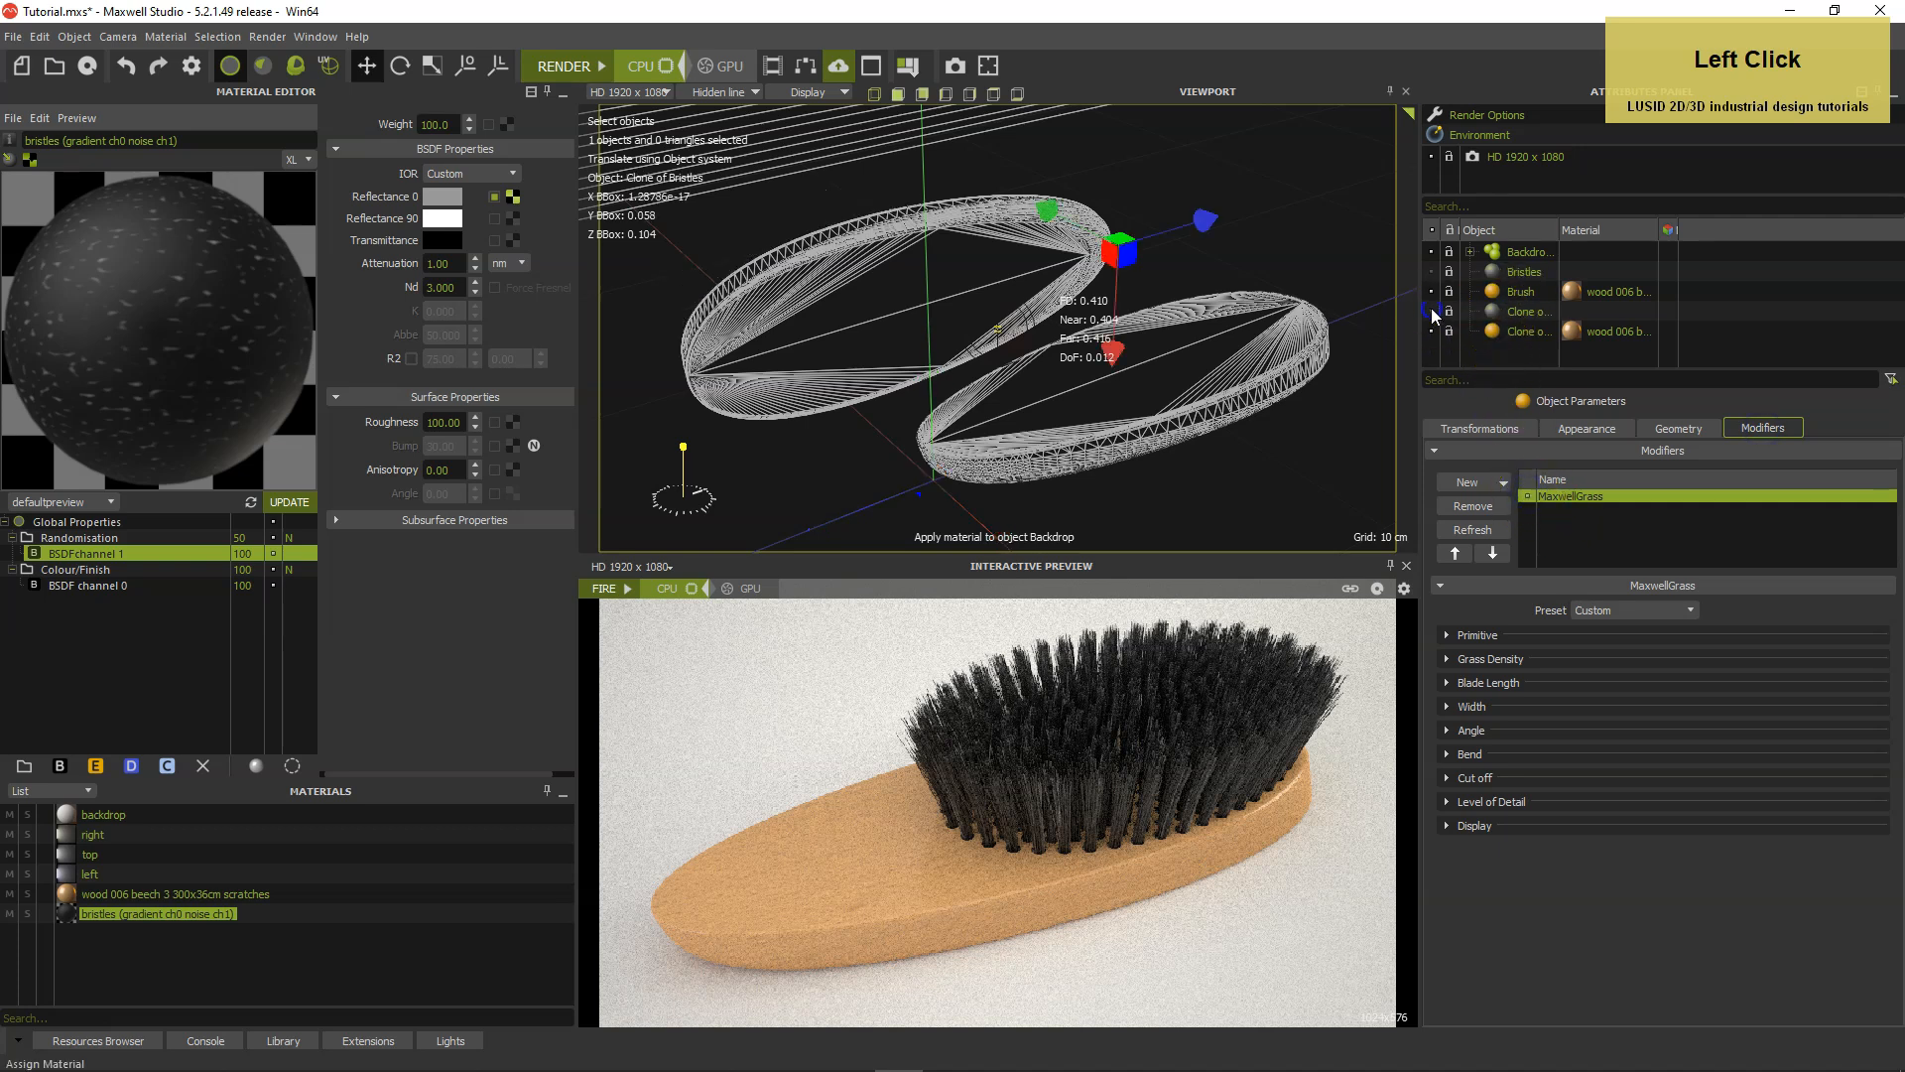
left_click(1529, 496)
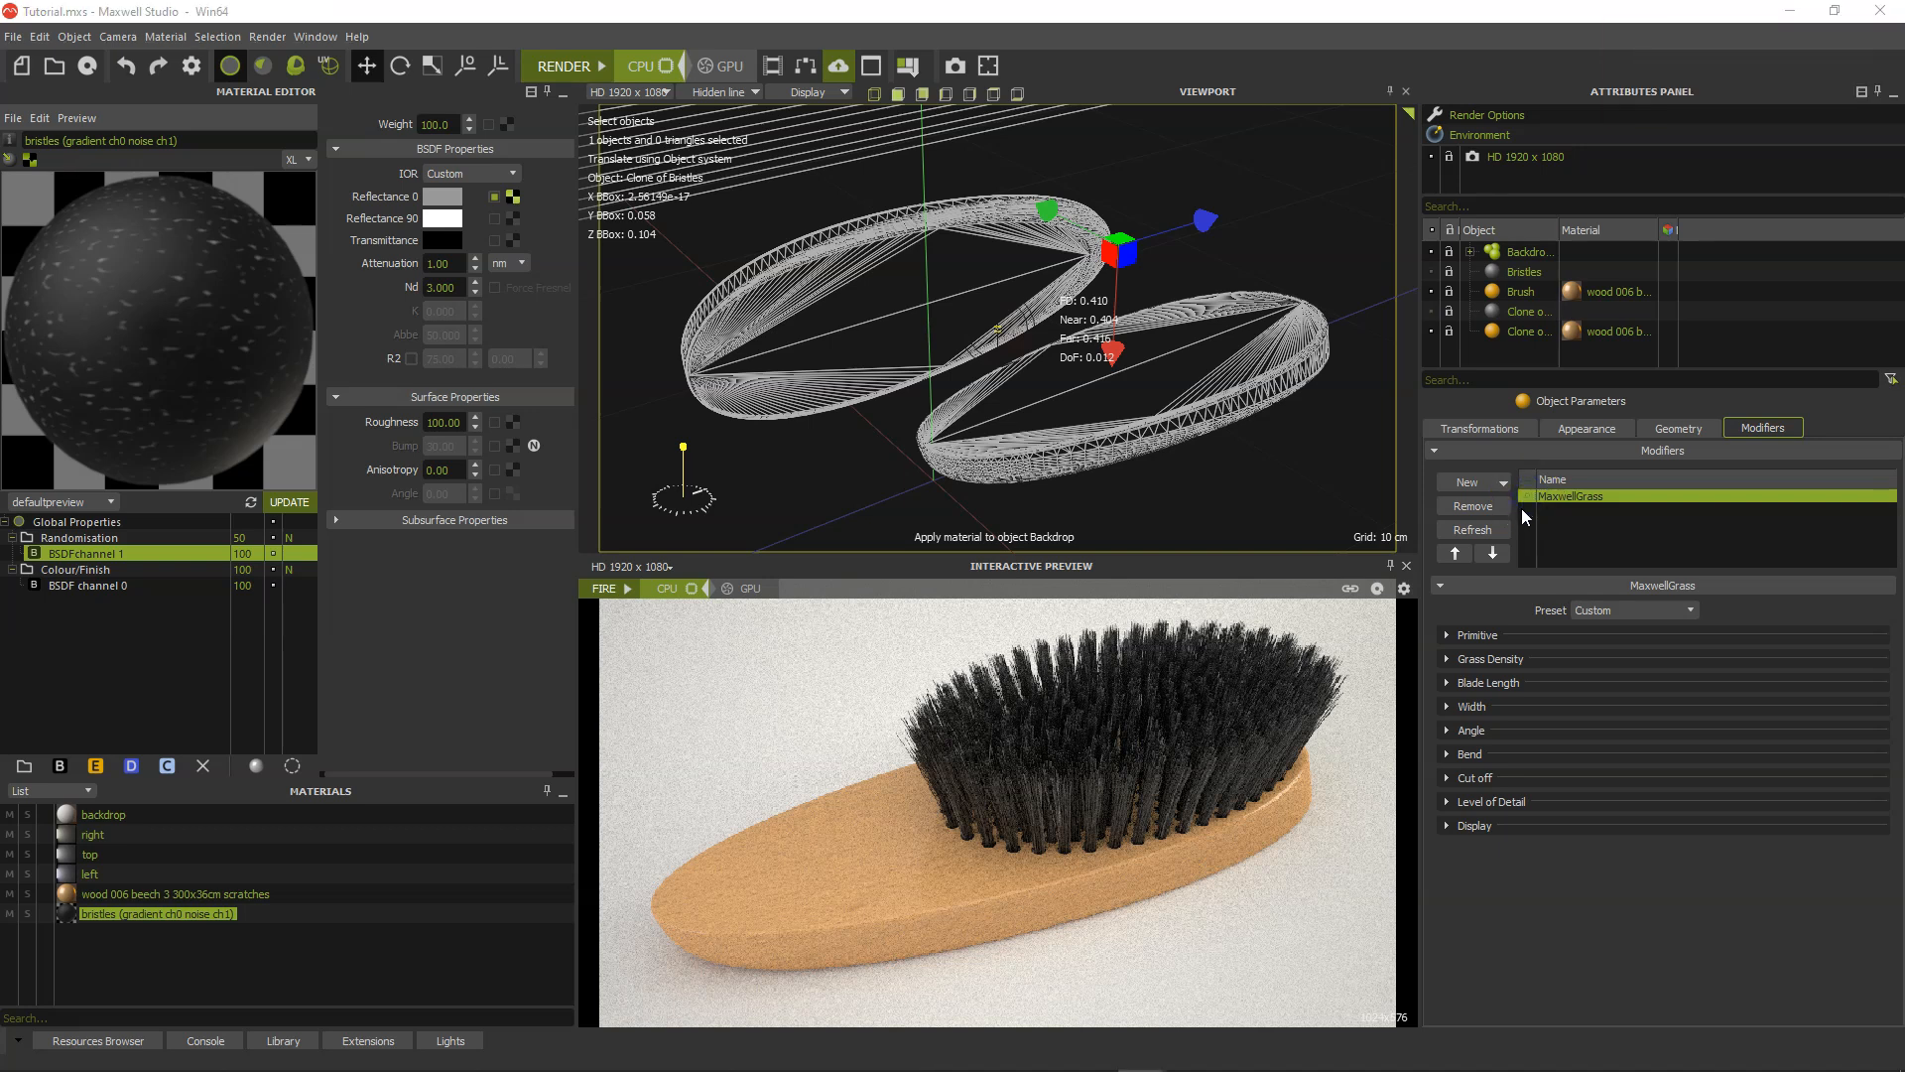
Display the viewport with textured decals and clone the material wood 006 beech 3 300x36cm scratches.
left_click(730, 92)
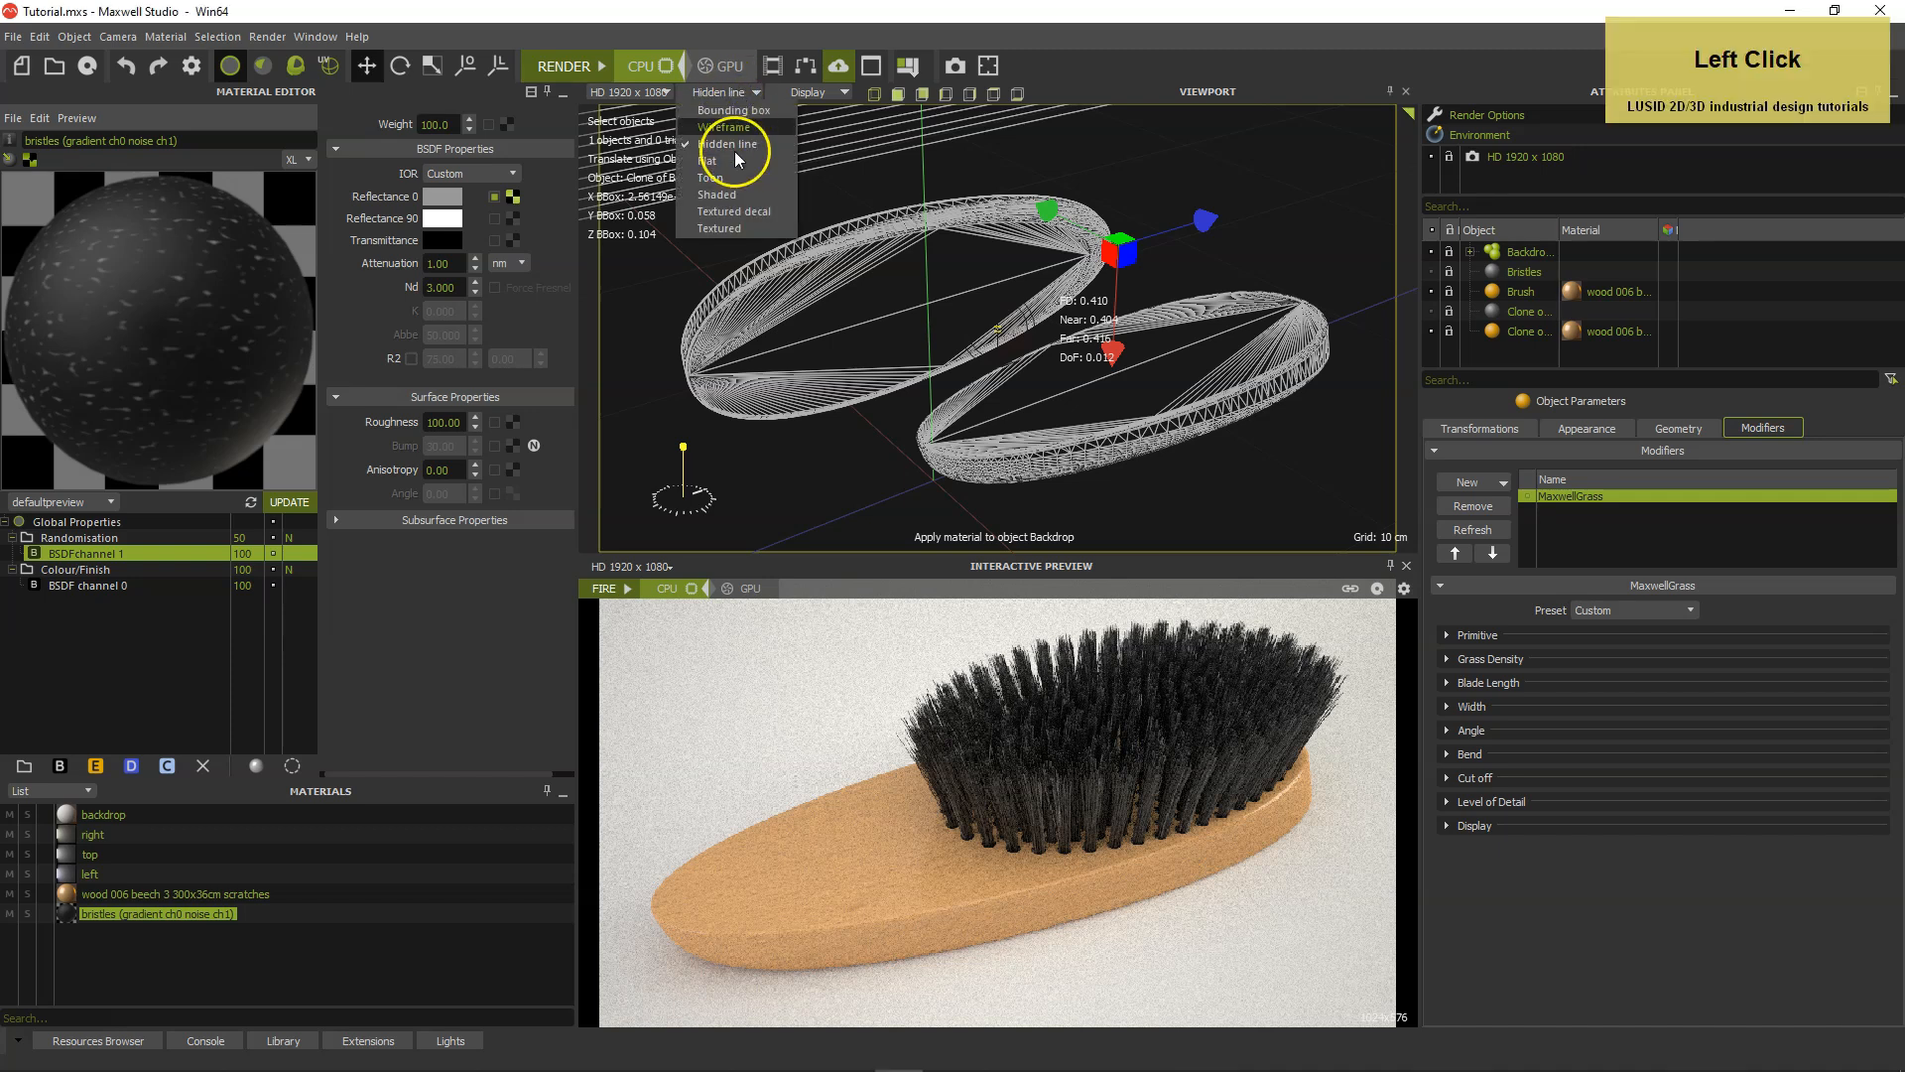
left_click(739, 212)
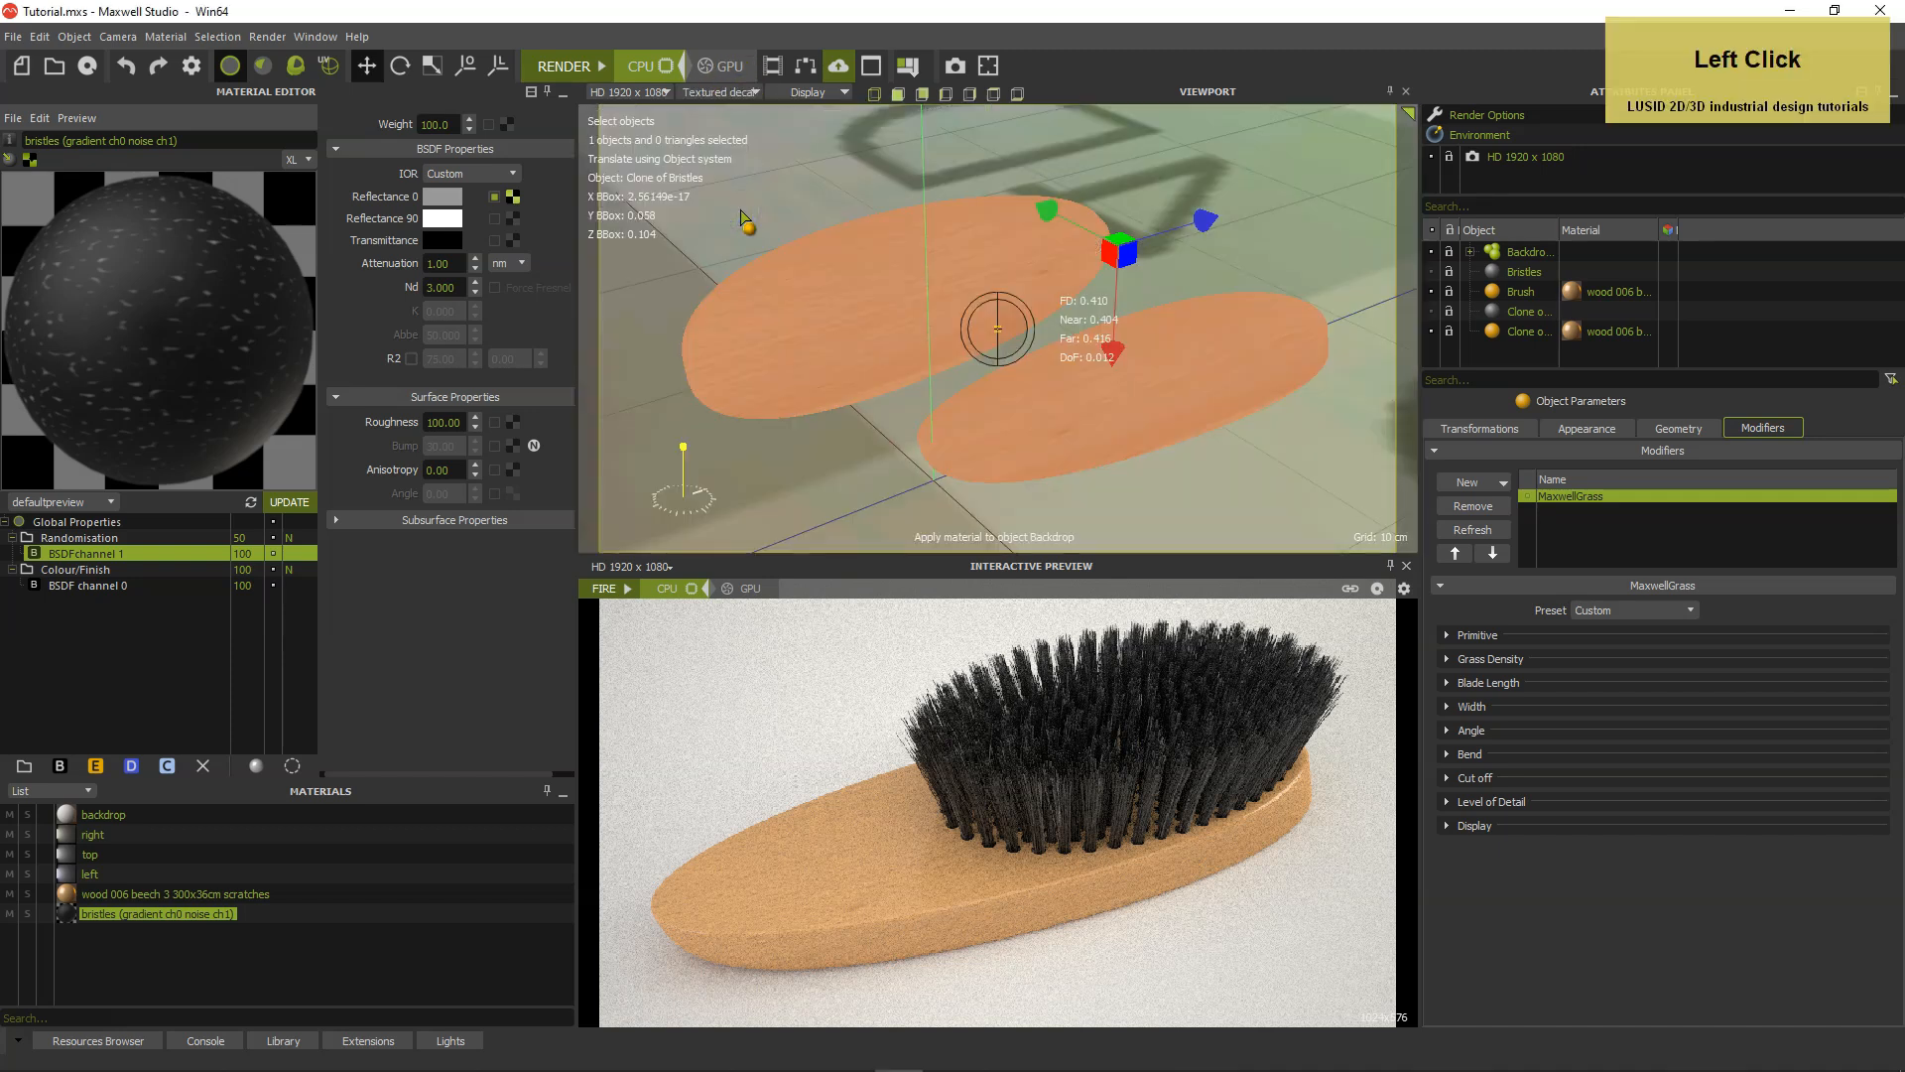
left_click(78, 896)
right_click(71, 895)
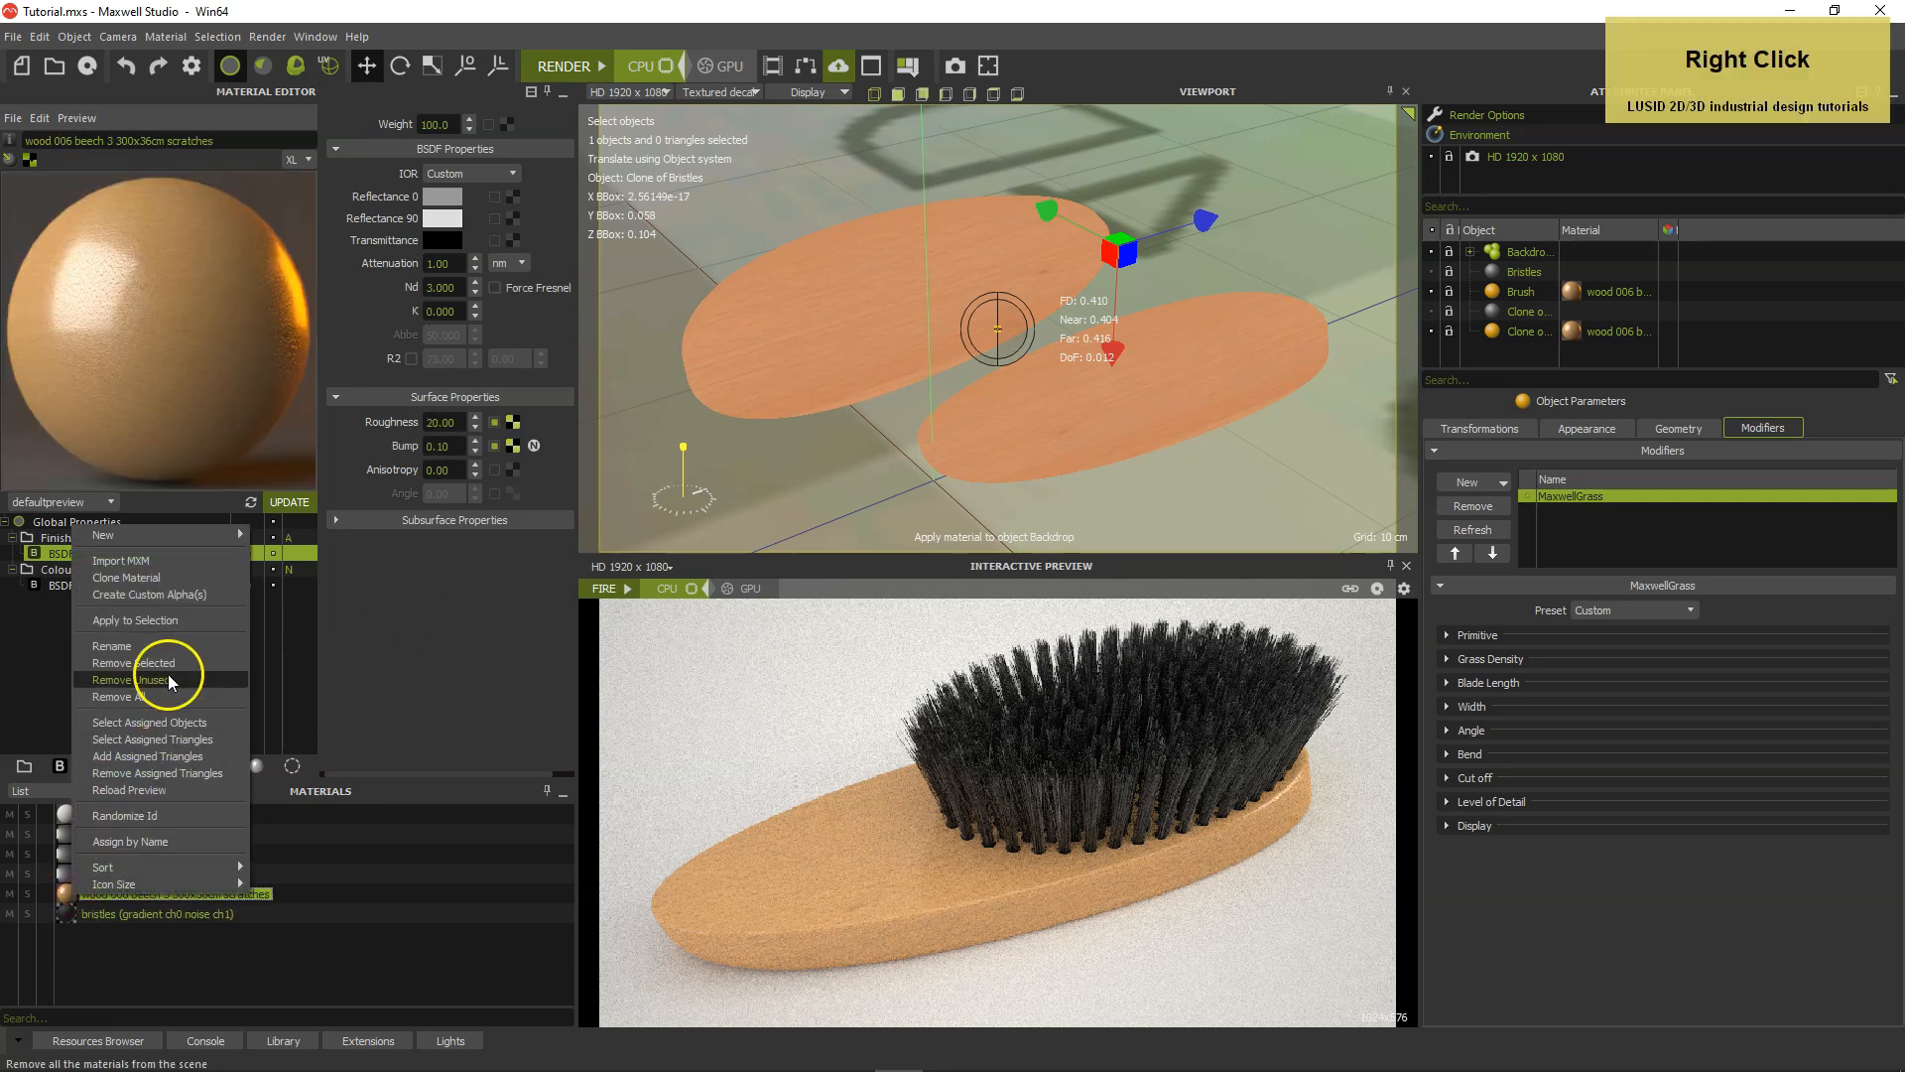
left_click(164, 577)
left_click(174, 934)
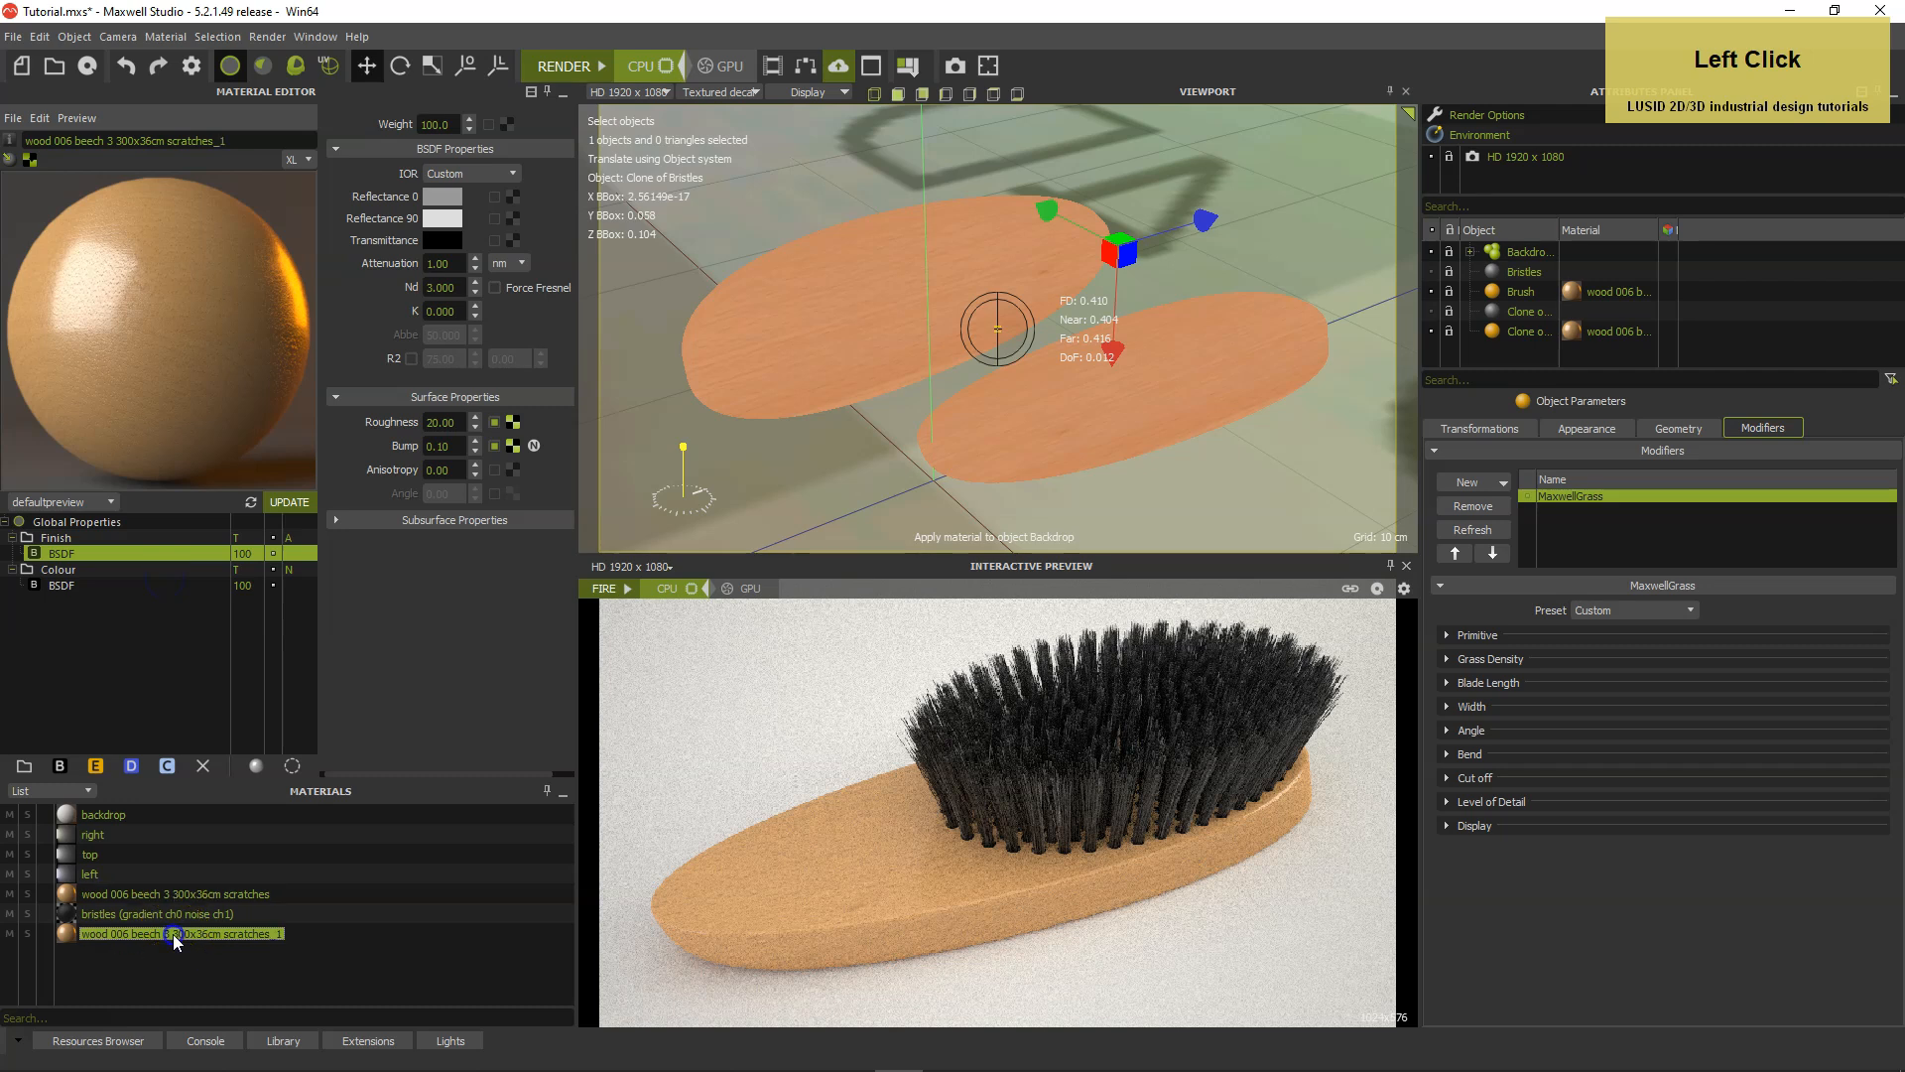
Rename the cloned material as wood 006 beech 3 300x36cm scratches KENT logo.
left_click(253, 146)
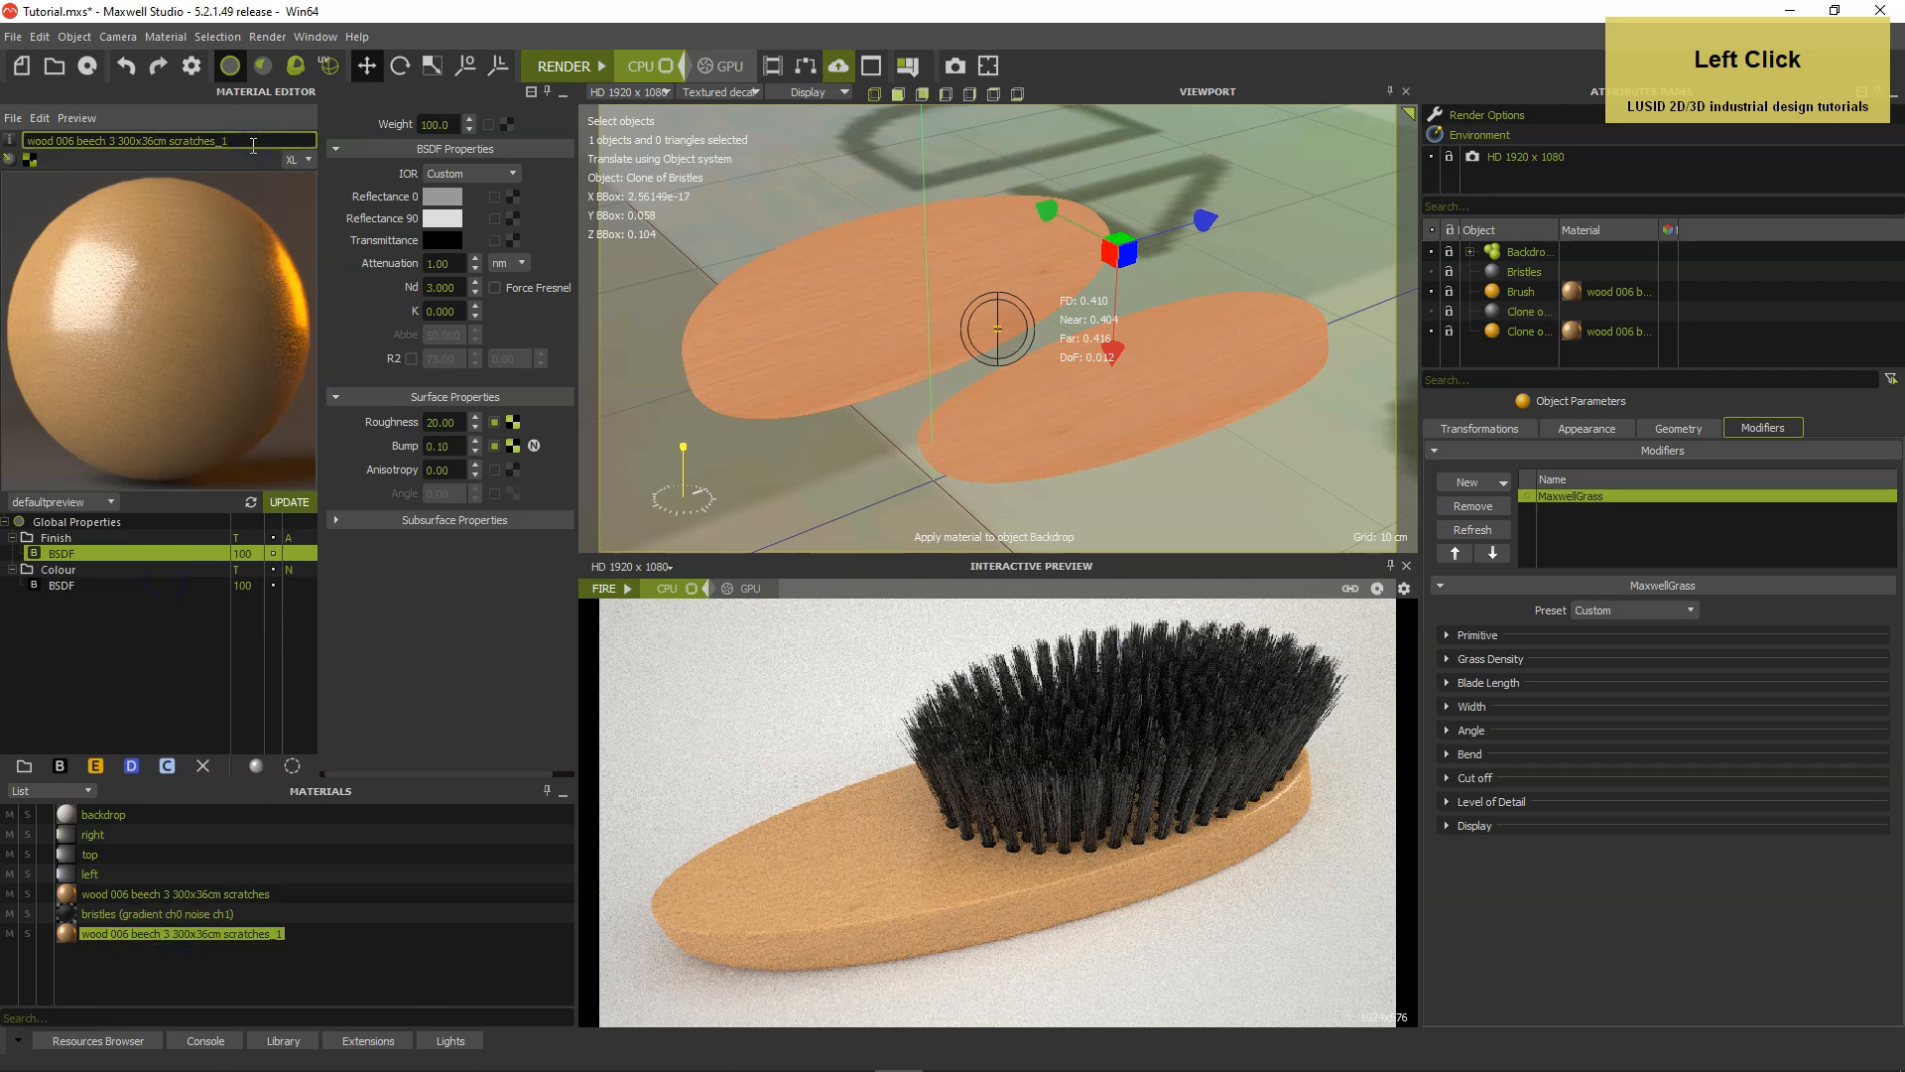
type("KENT logo")
key("Return")
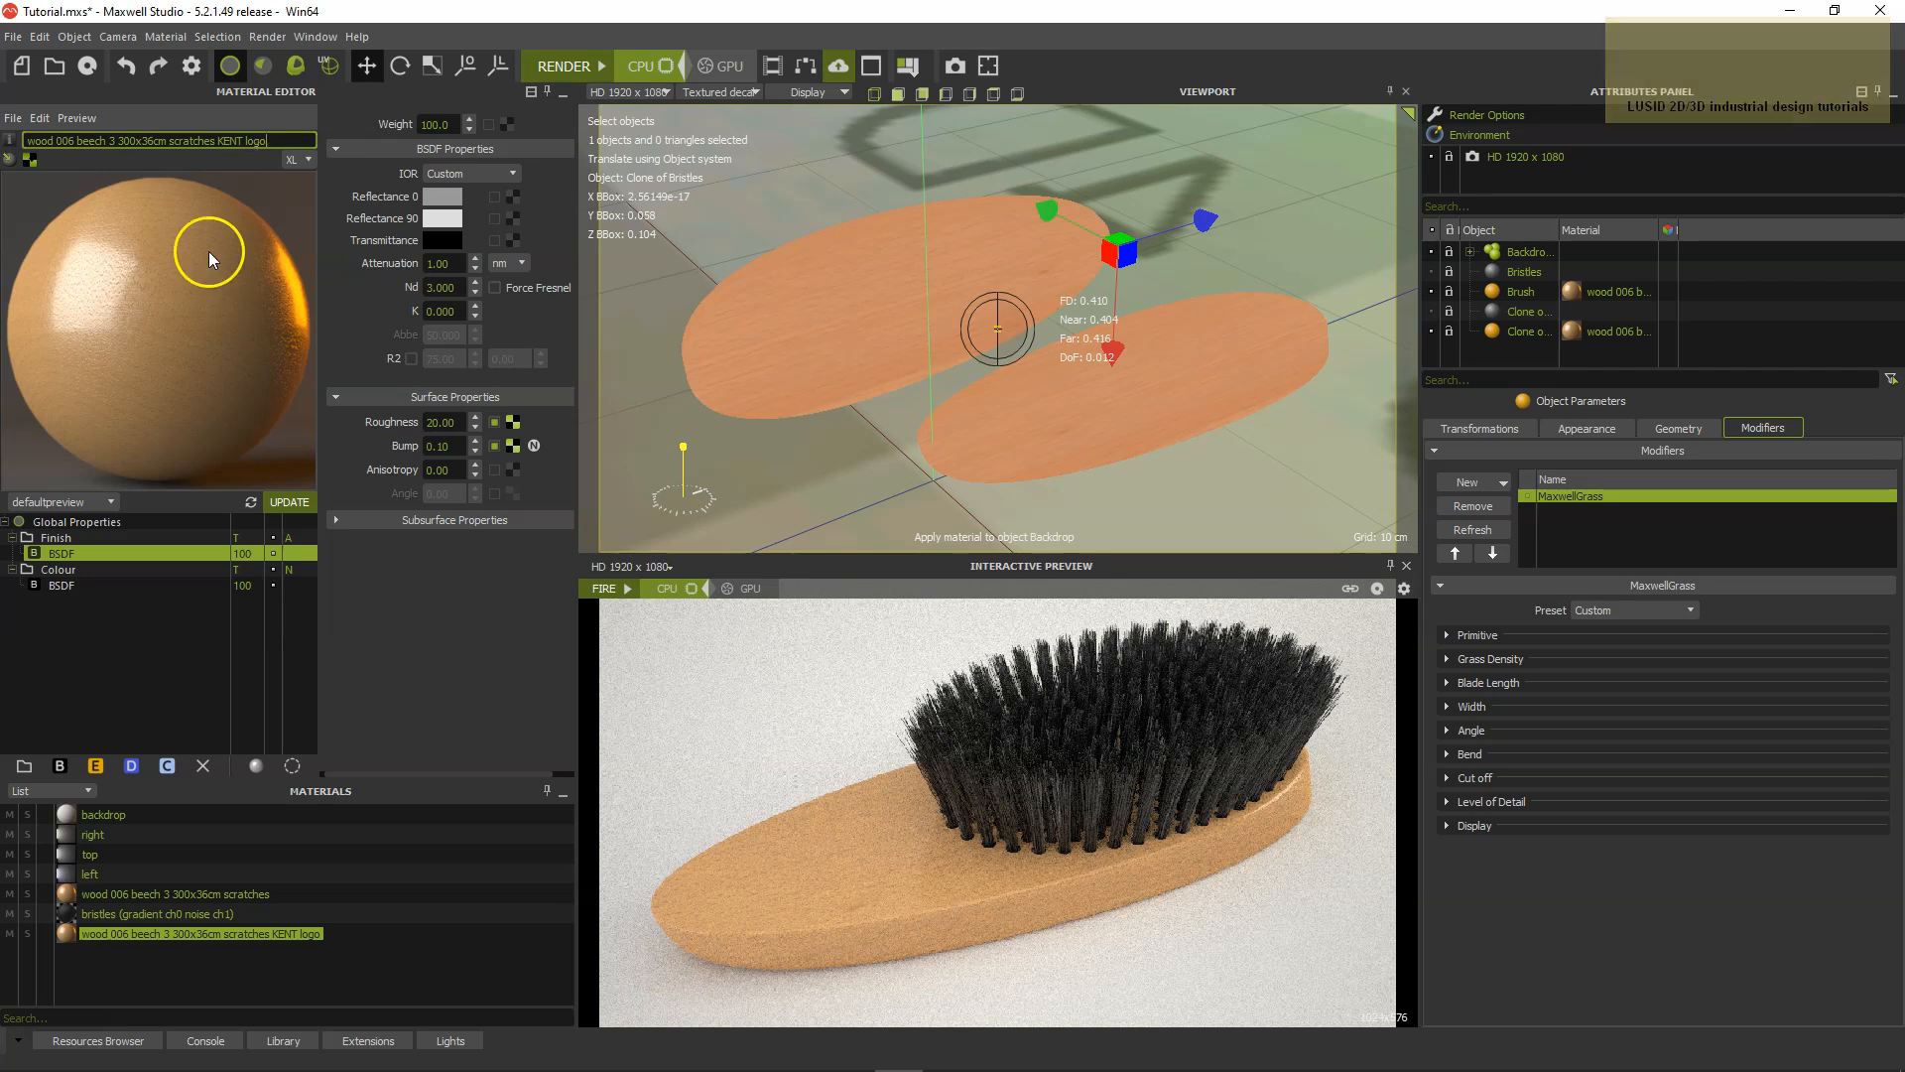
Add a new layer to the KENT logo material and place it between the Finish and Colour layers.
left_click(83, 541)
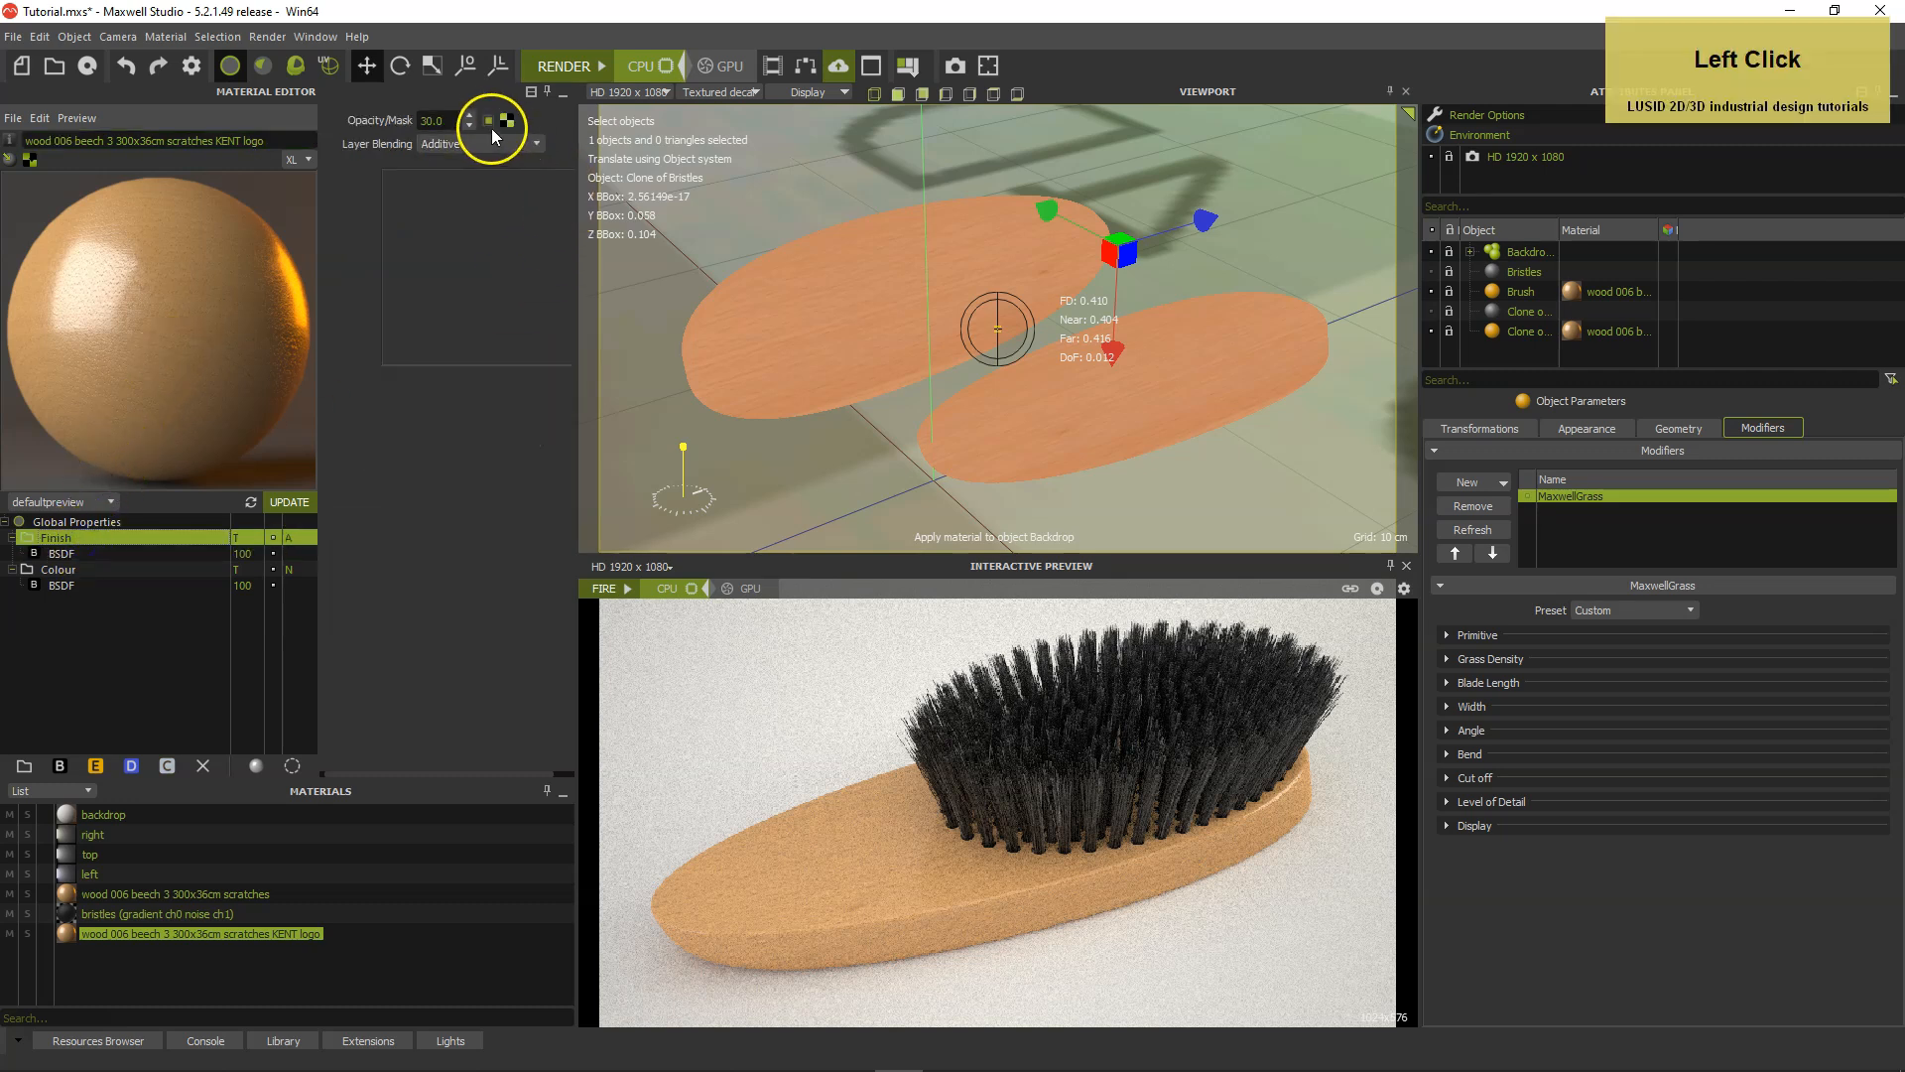
left_click(175, 627)
left_click(100, 574)
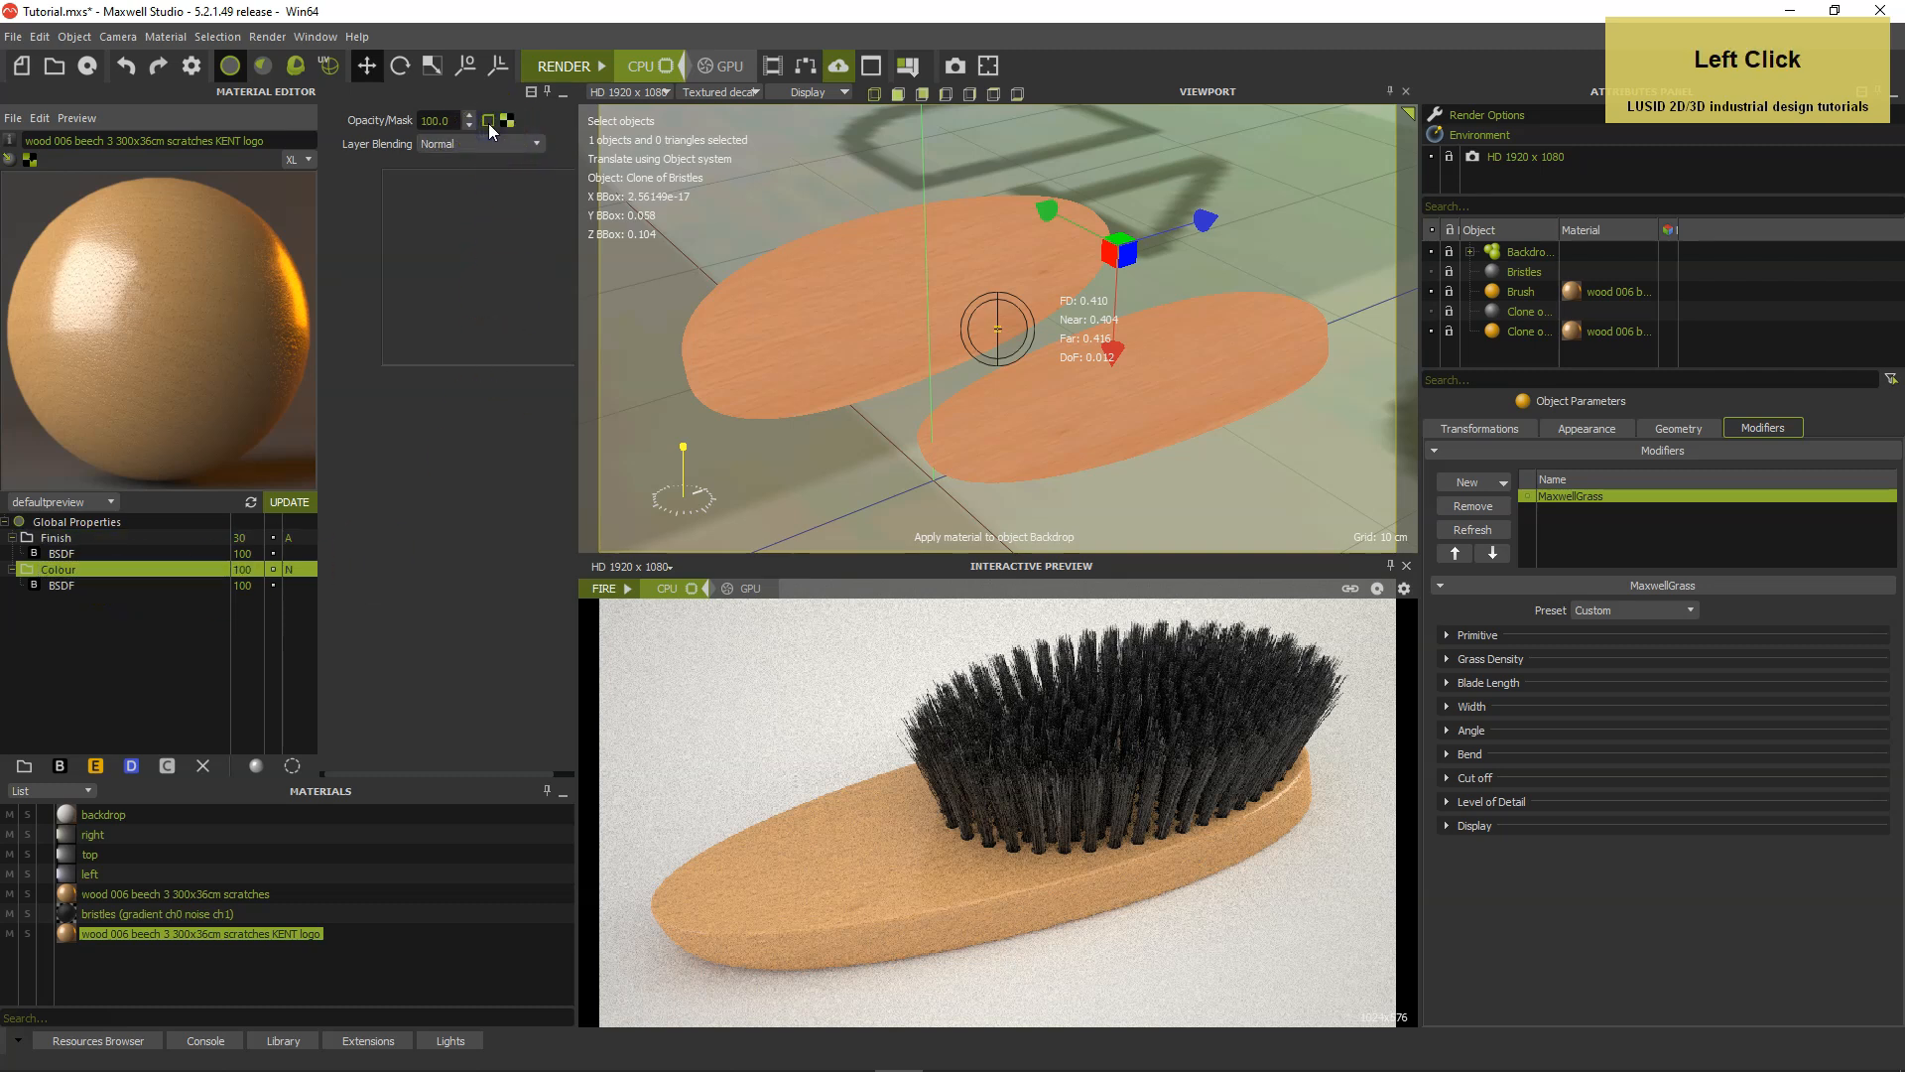
right_click(139, 682)
left_click(161, 671)
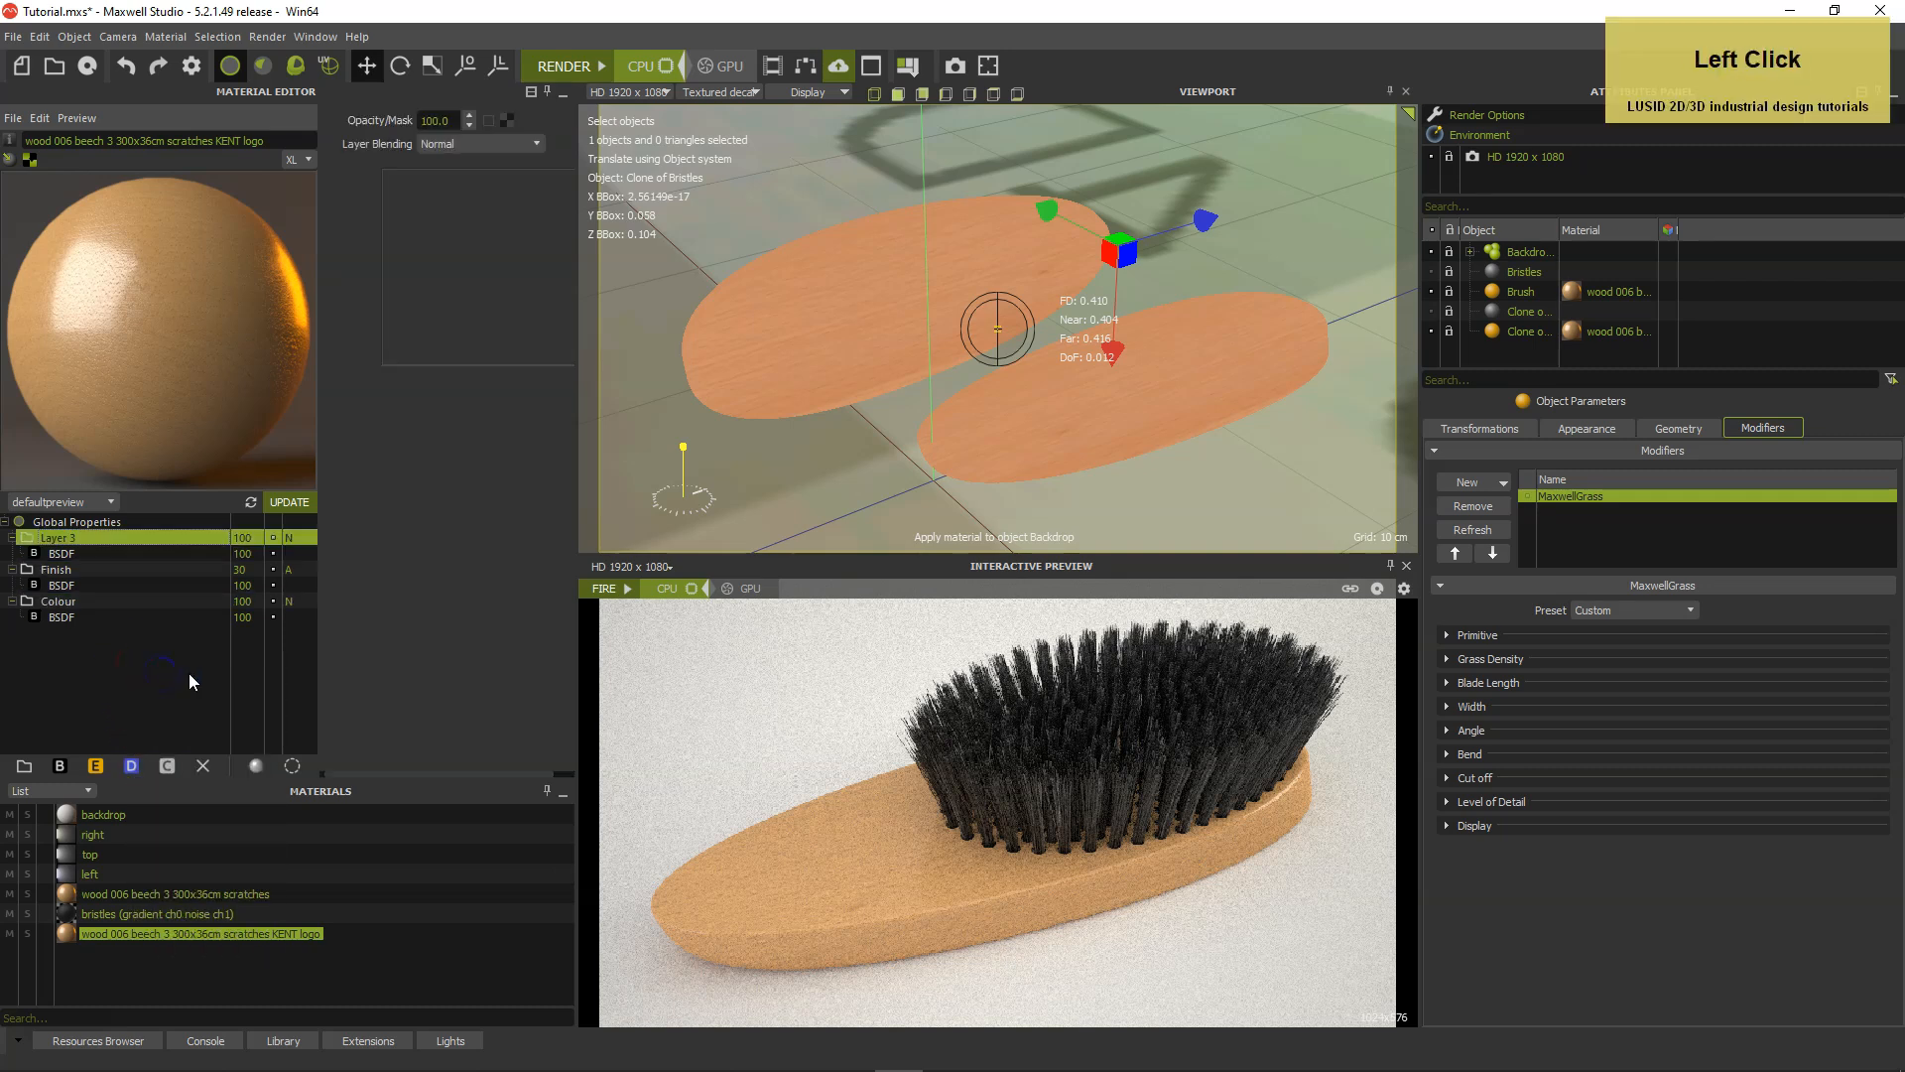
left_click(54, 570)
left_click_drag(52, 566, 54, 536)
Name the new layer KENT logo and assign the material to the cloned brush.
left_click(66, 573)
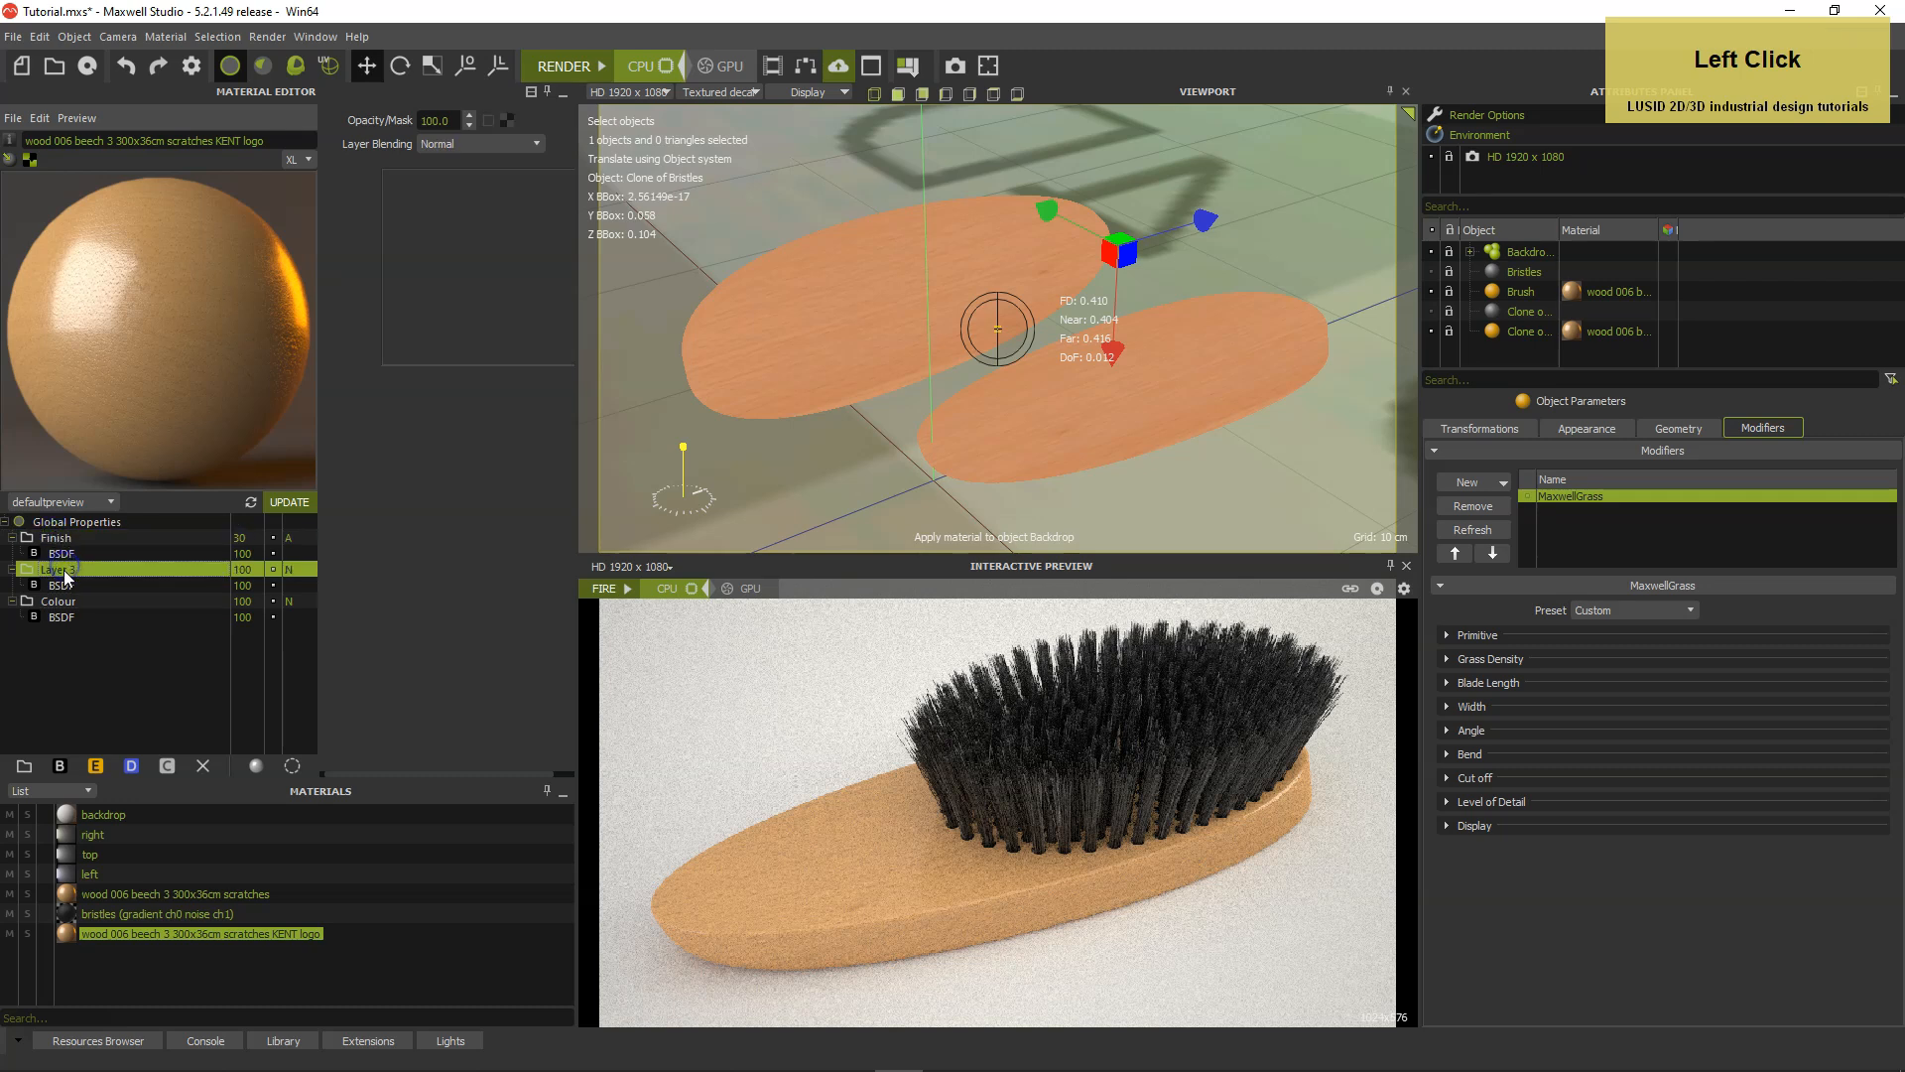
double_click(61, 571)
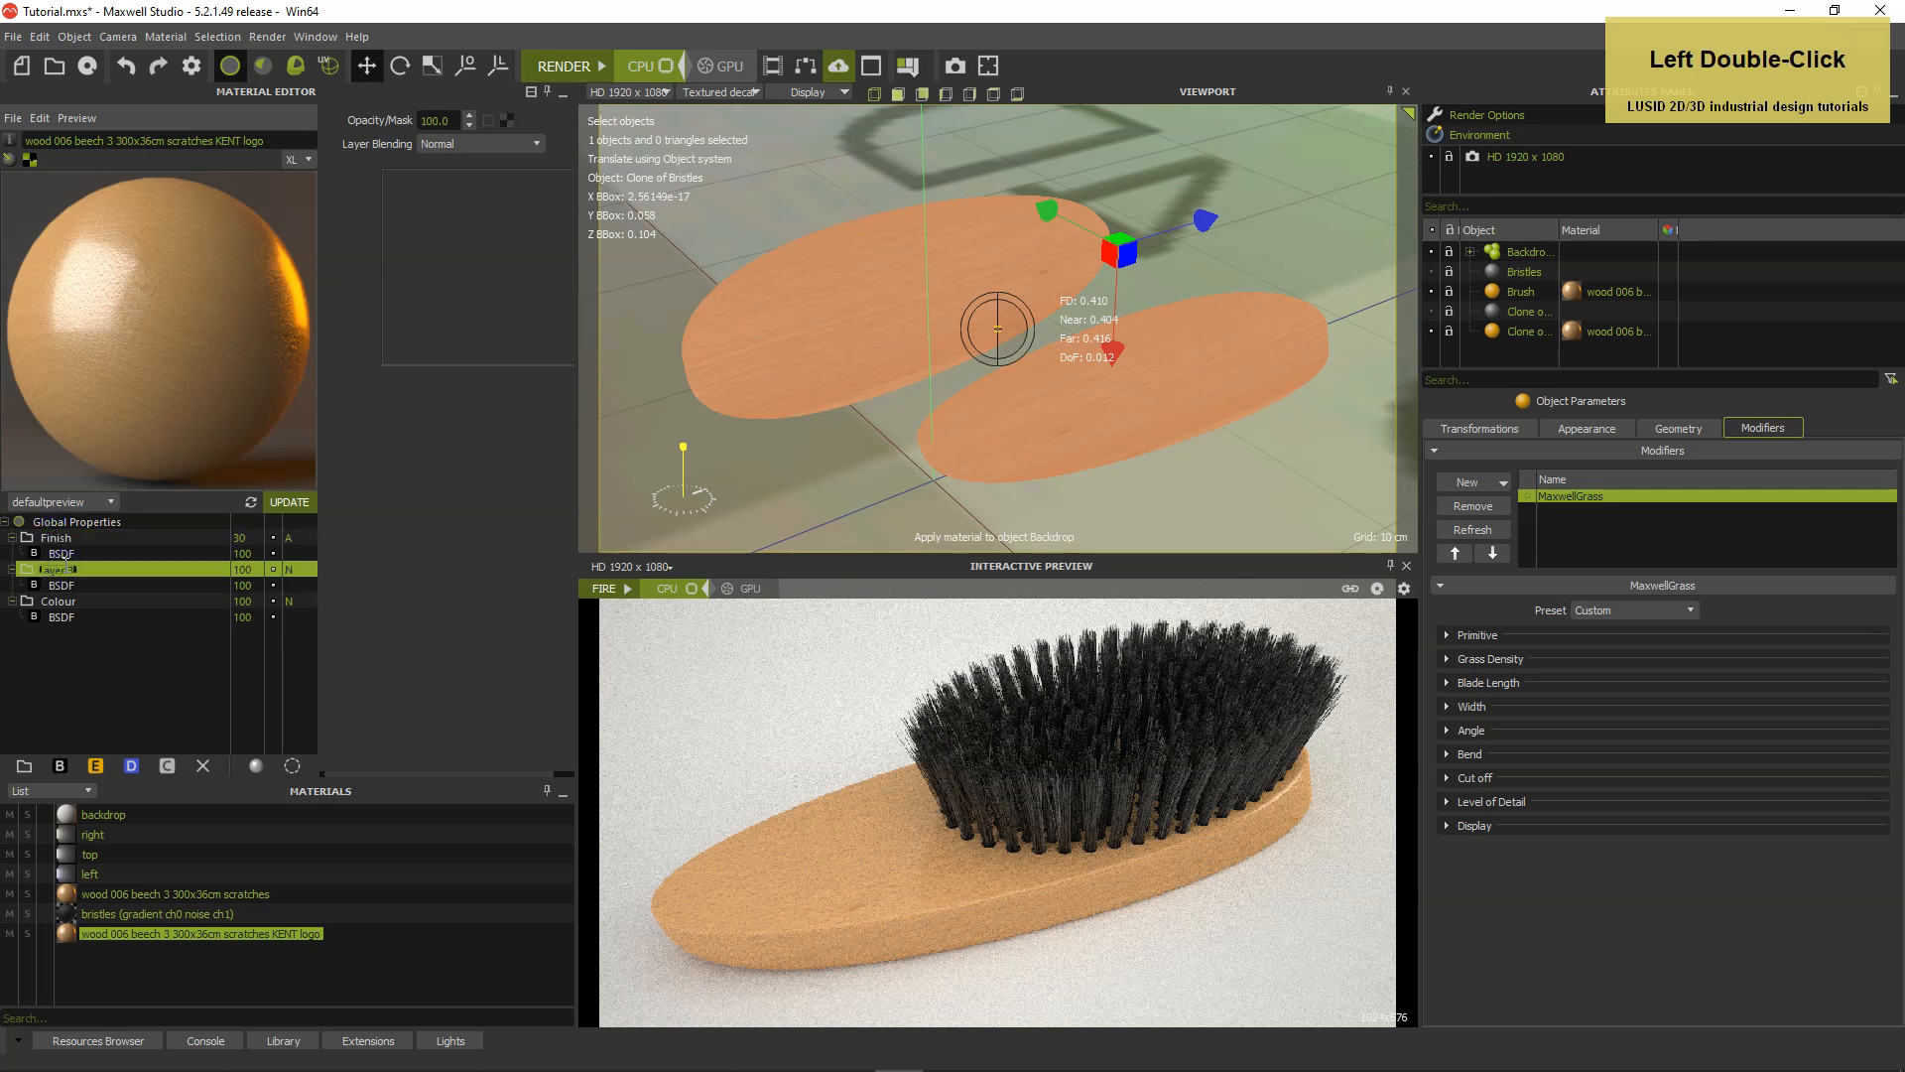
type("ENT logo")
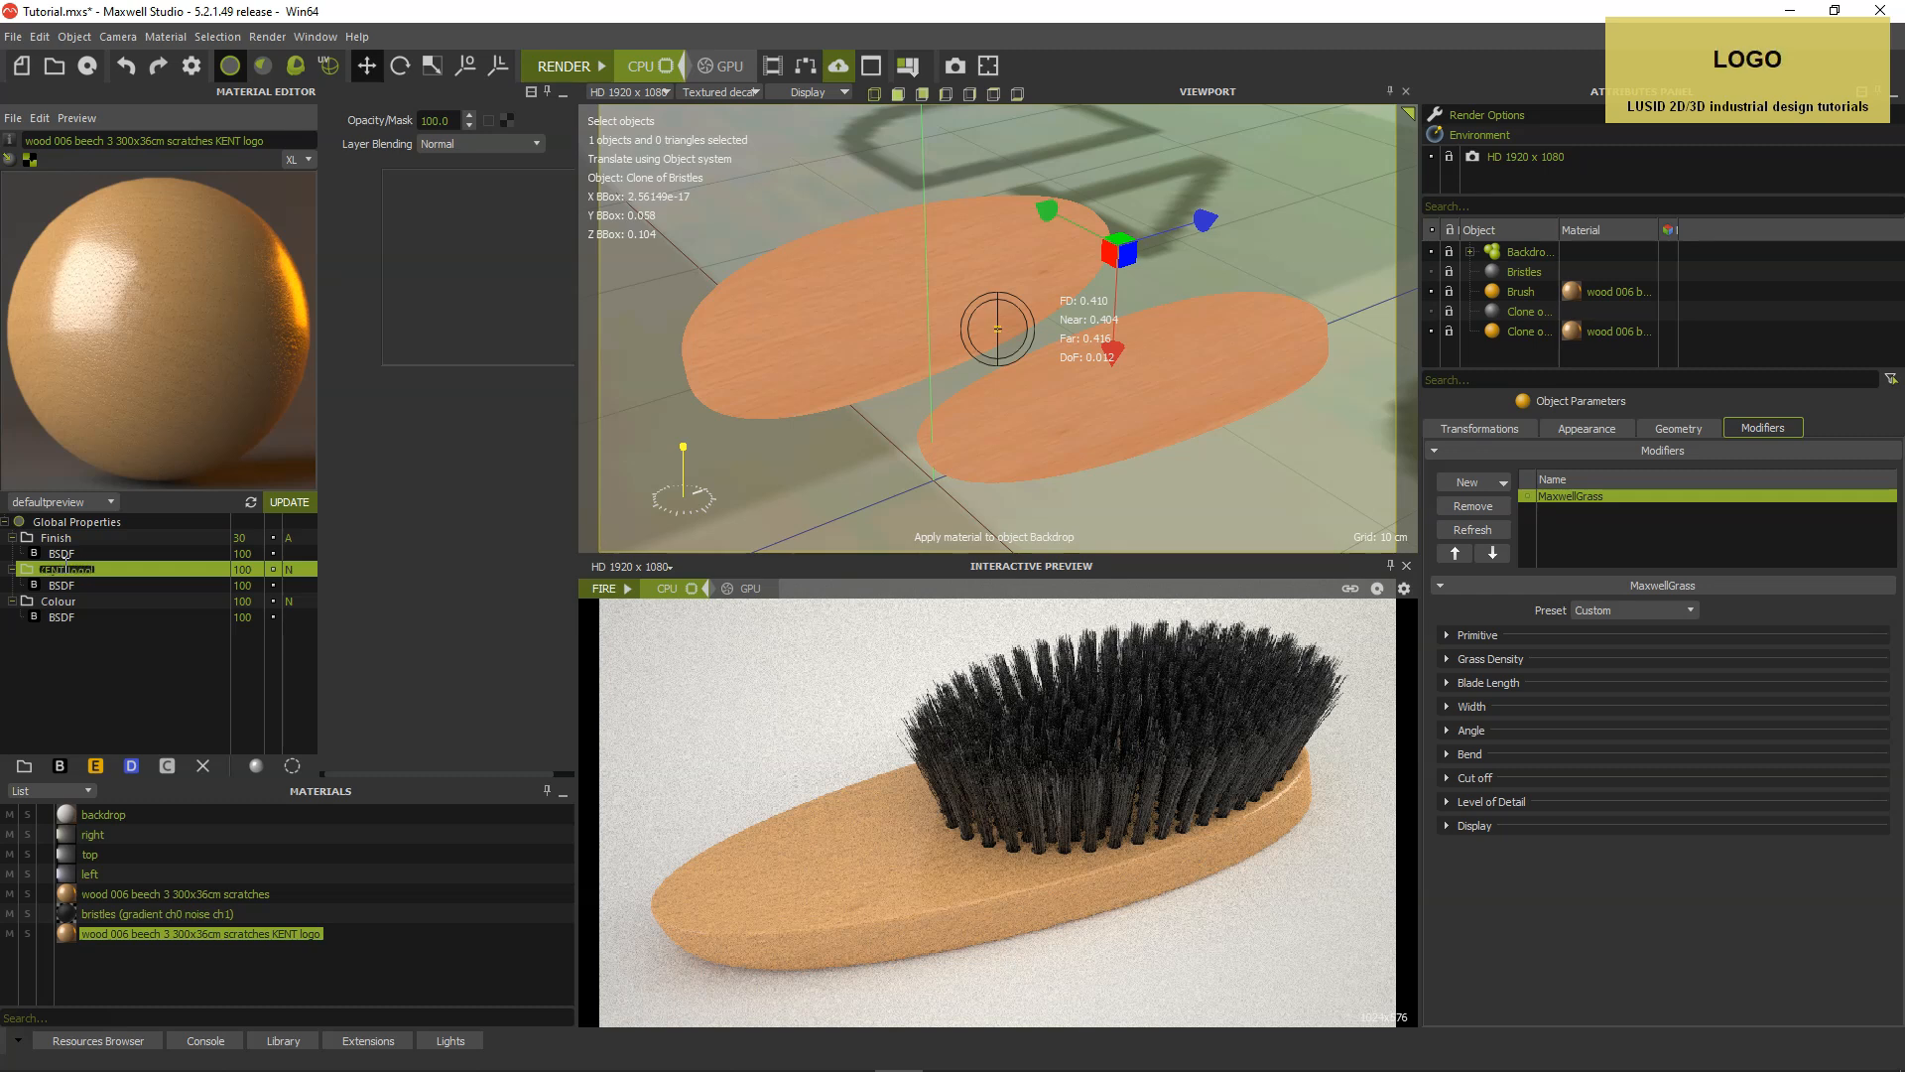
key("Return")
mouse_move(68, 933)
left_mouse_down()
mouse_move(573, 837)
mouse_move(1191, 595)
mouse_move(1519, 332)
left_mouse_up()
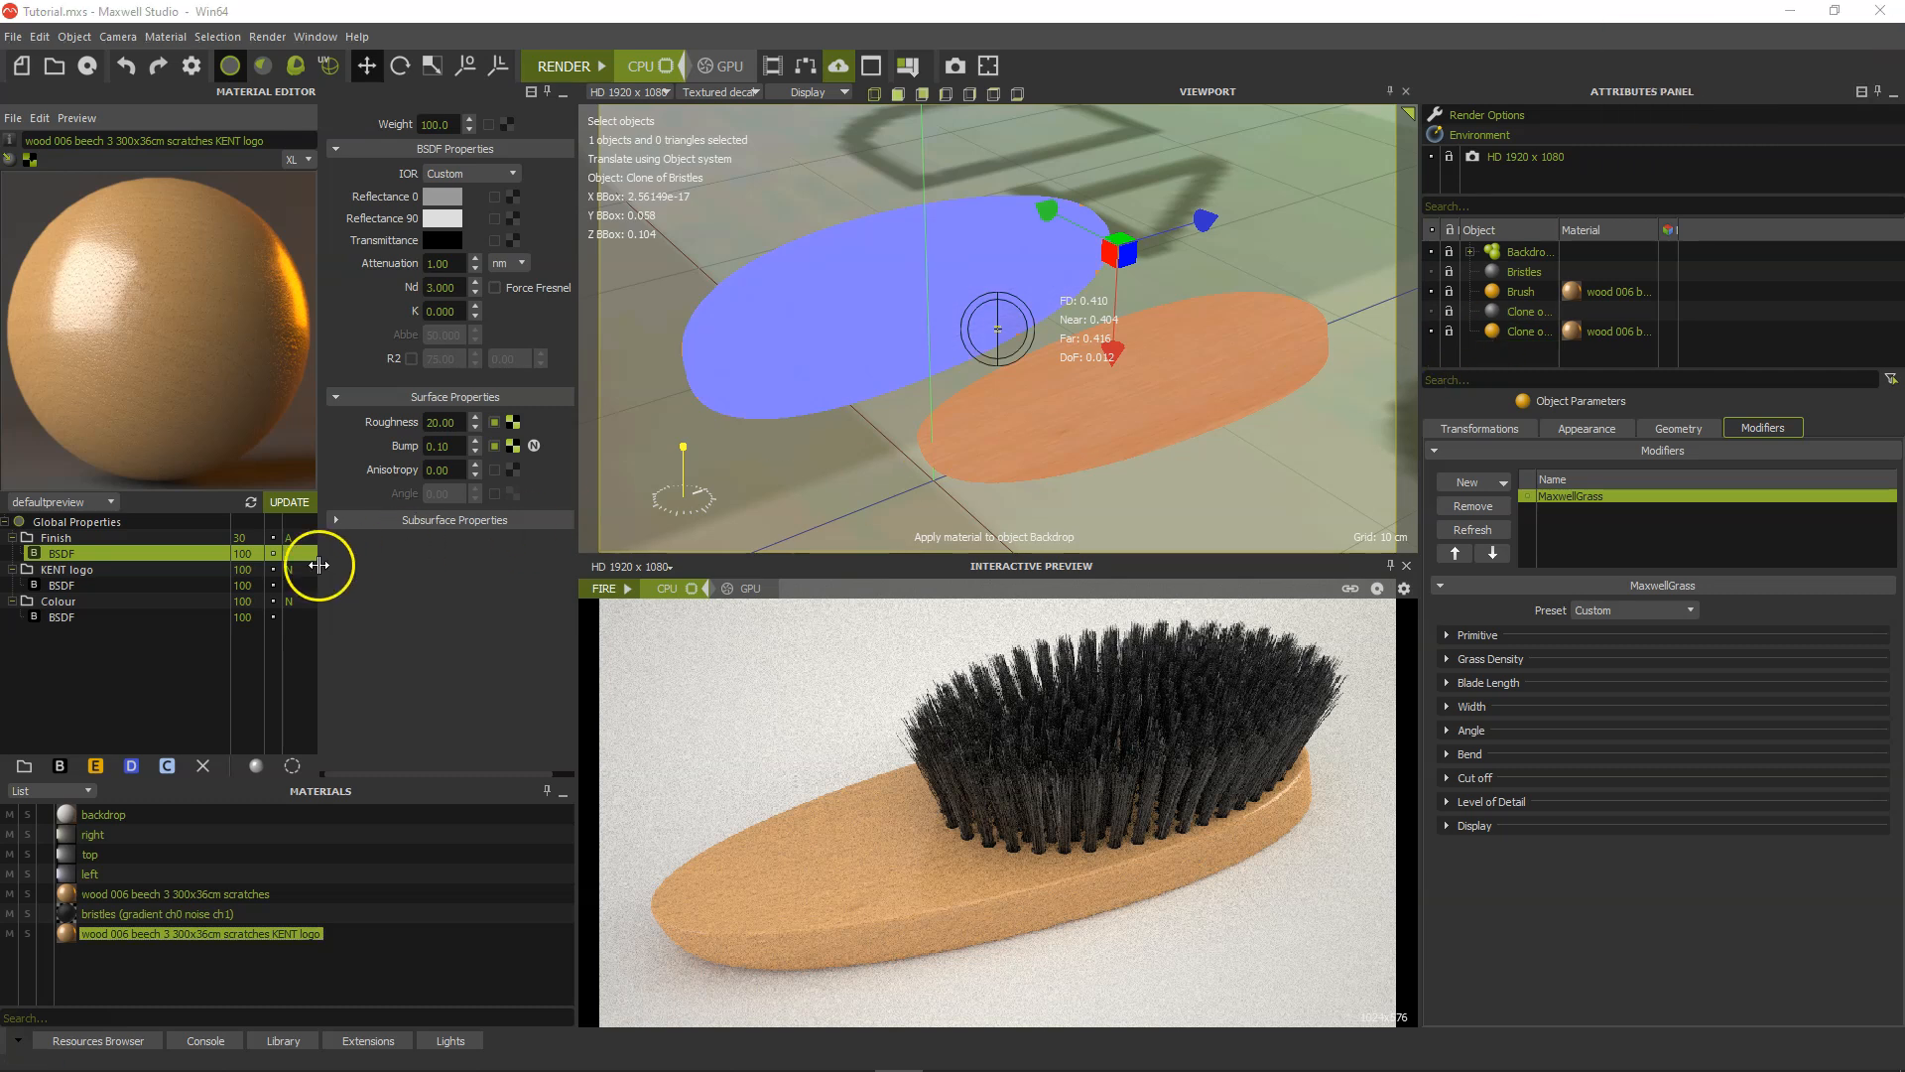
Load KENT logo o.png from the KENT brush folder as the opacity mask of the KENT logo layer.
left_click(145, 569)
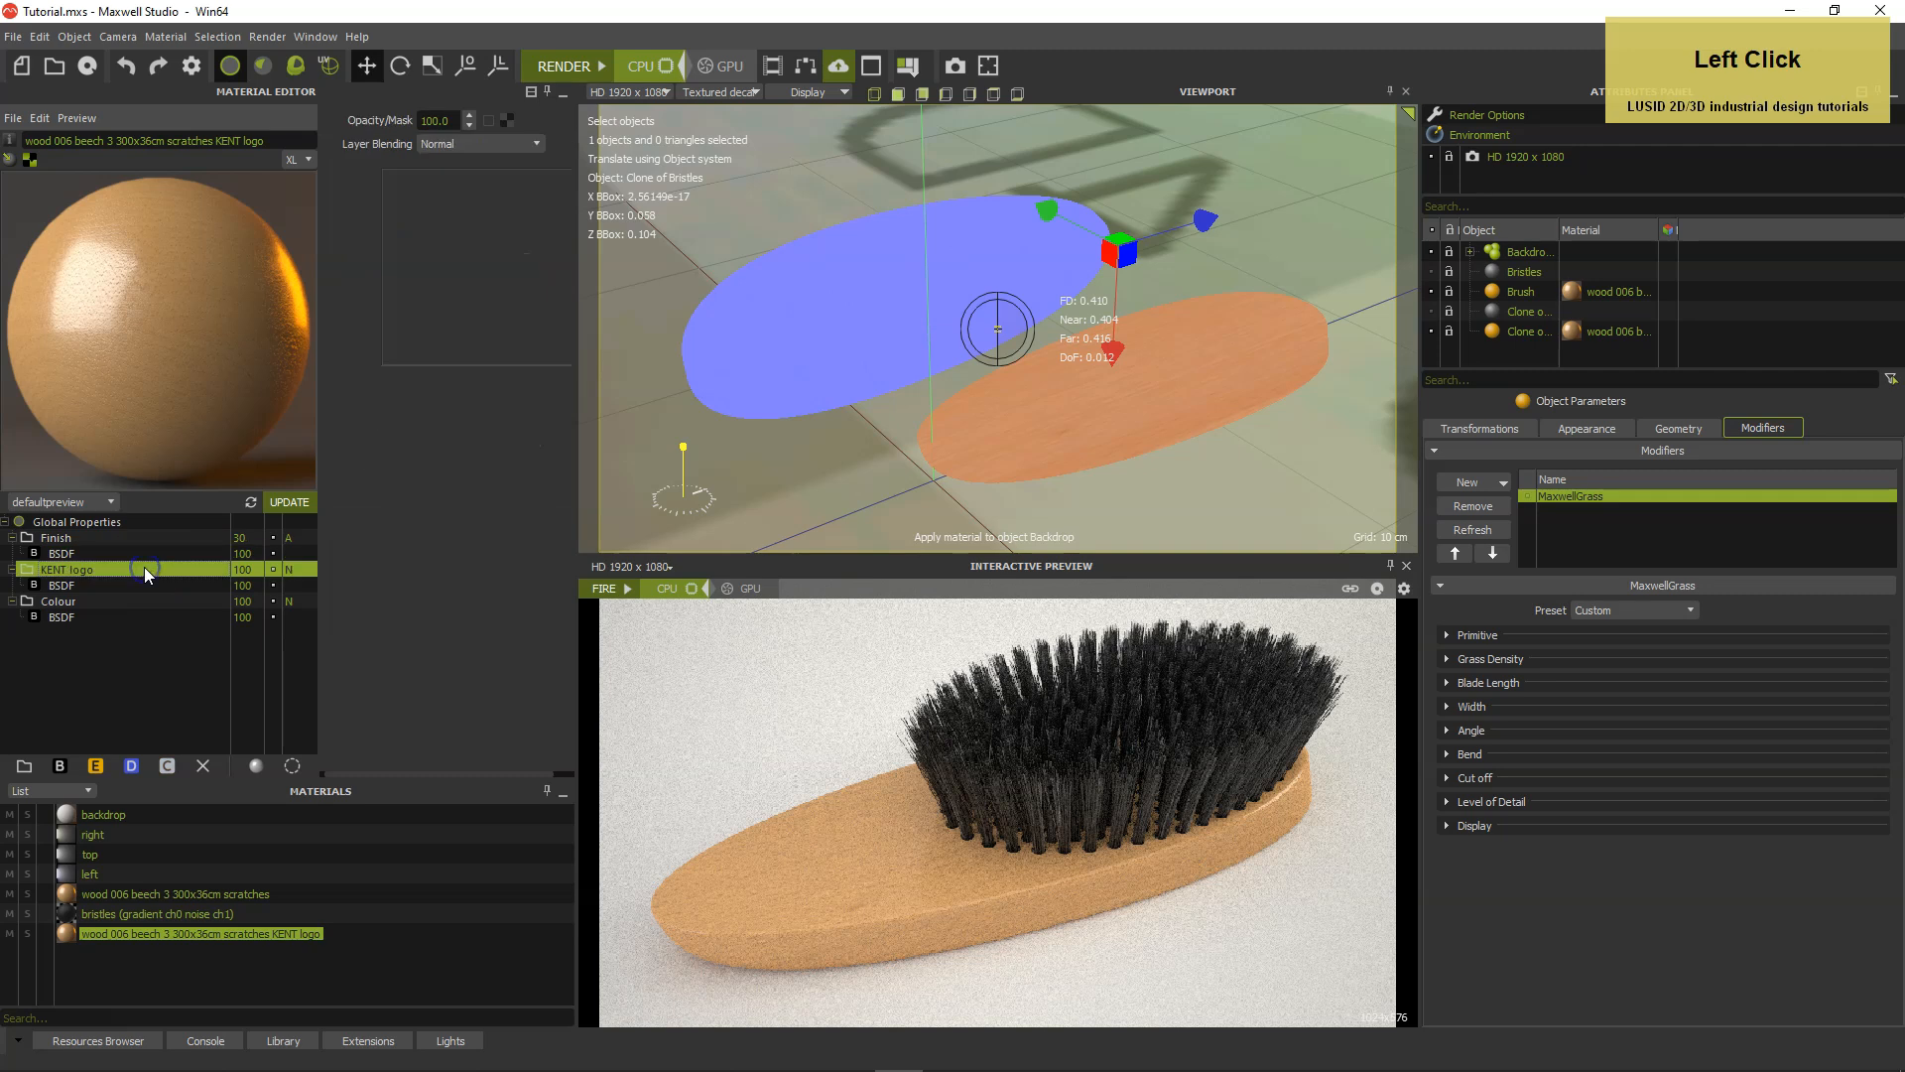
left_click(510, 118)
left_click(349, 462)
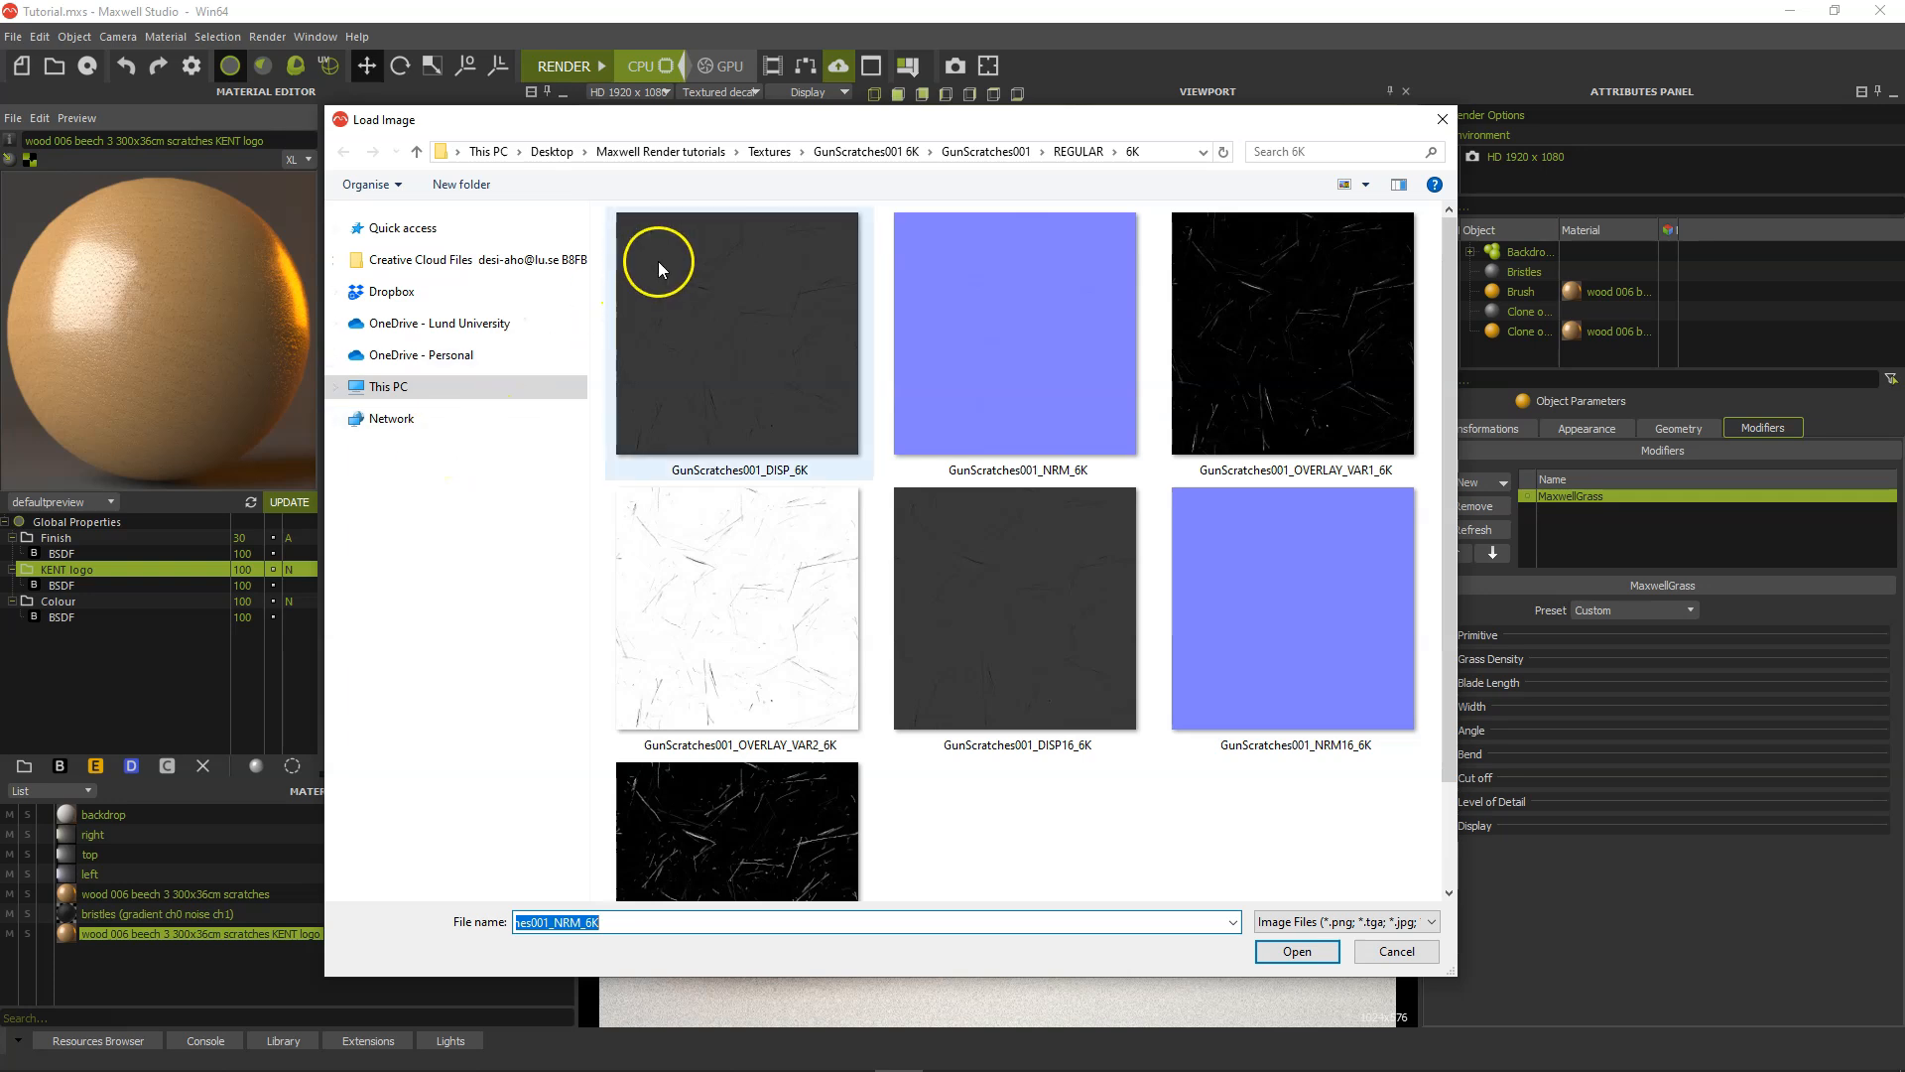
left_click(661, 153)
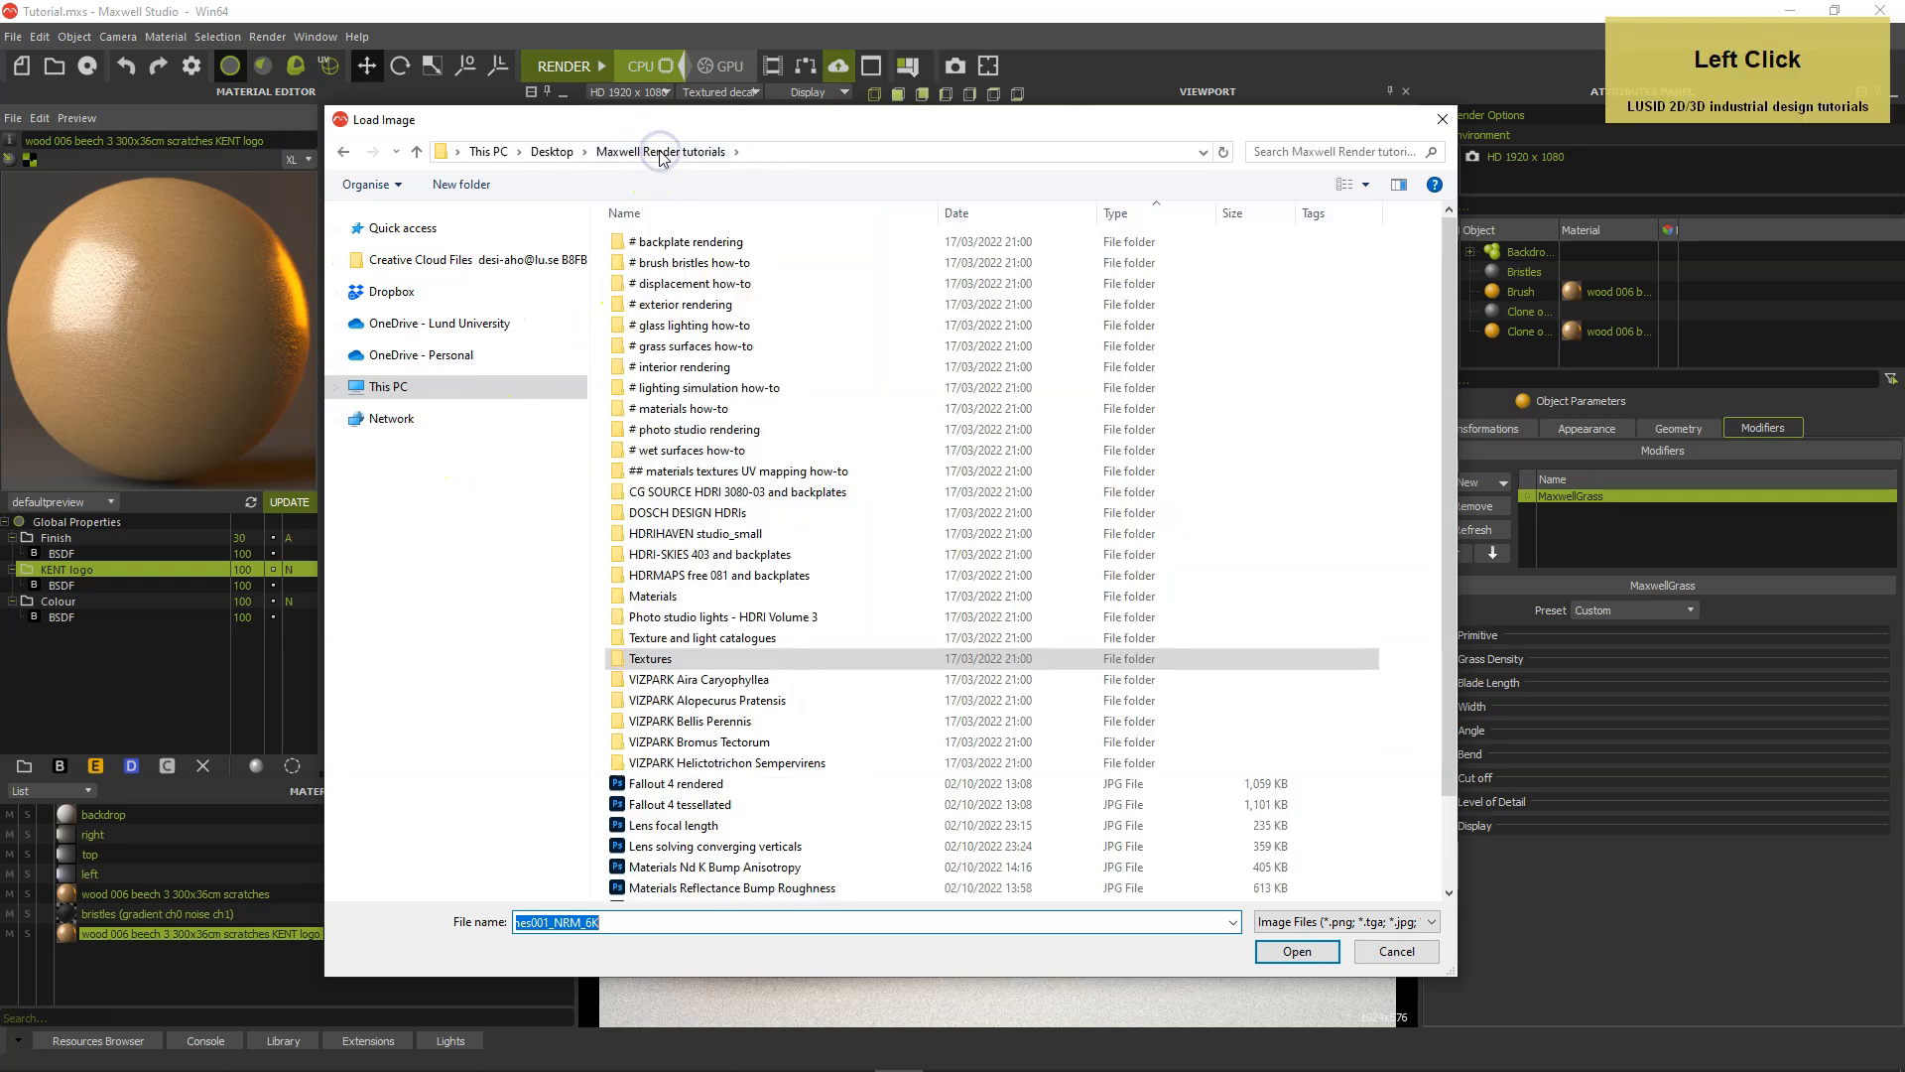
double_click(619, 262)
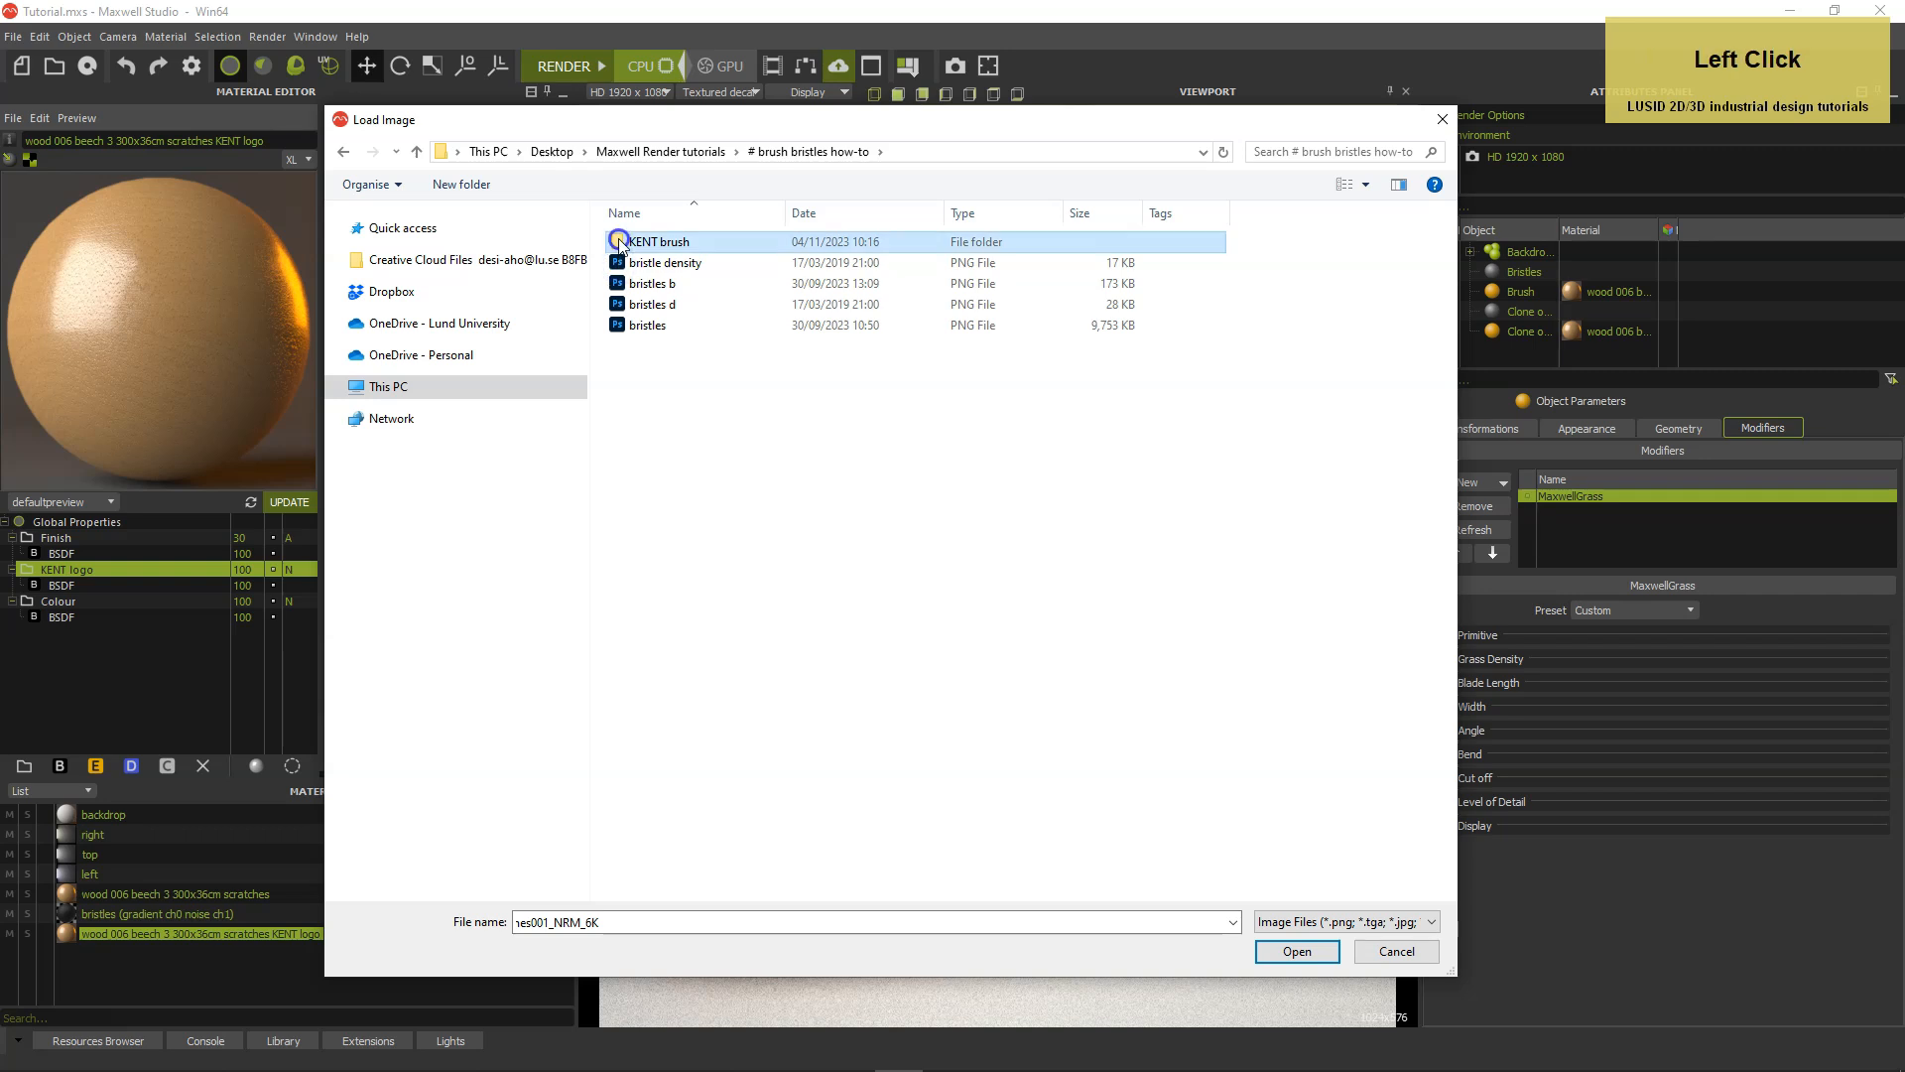
double_click(618, 242)
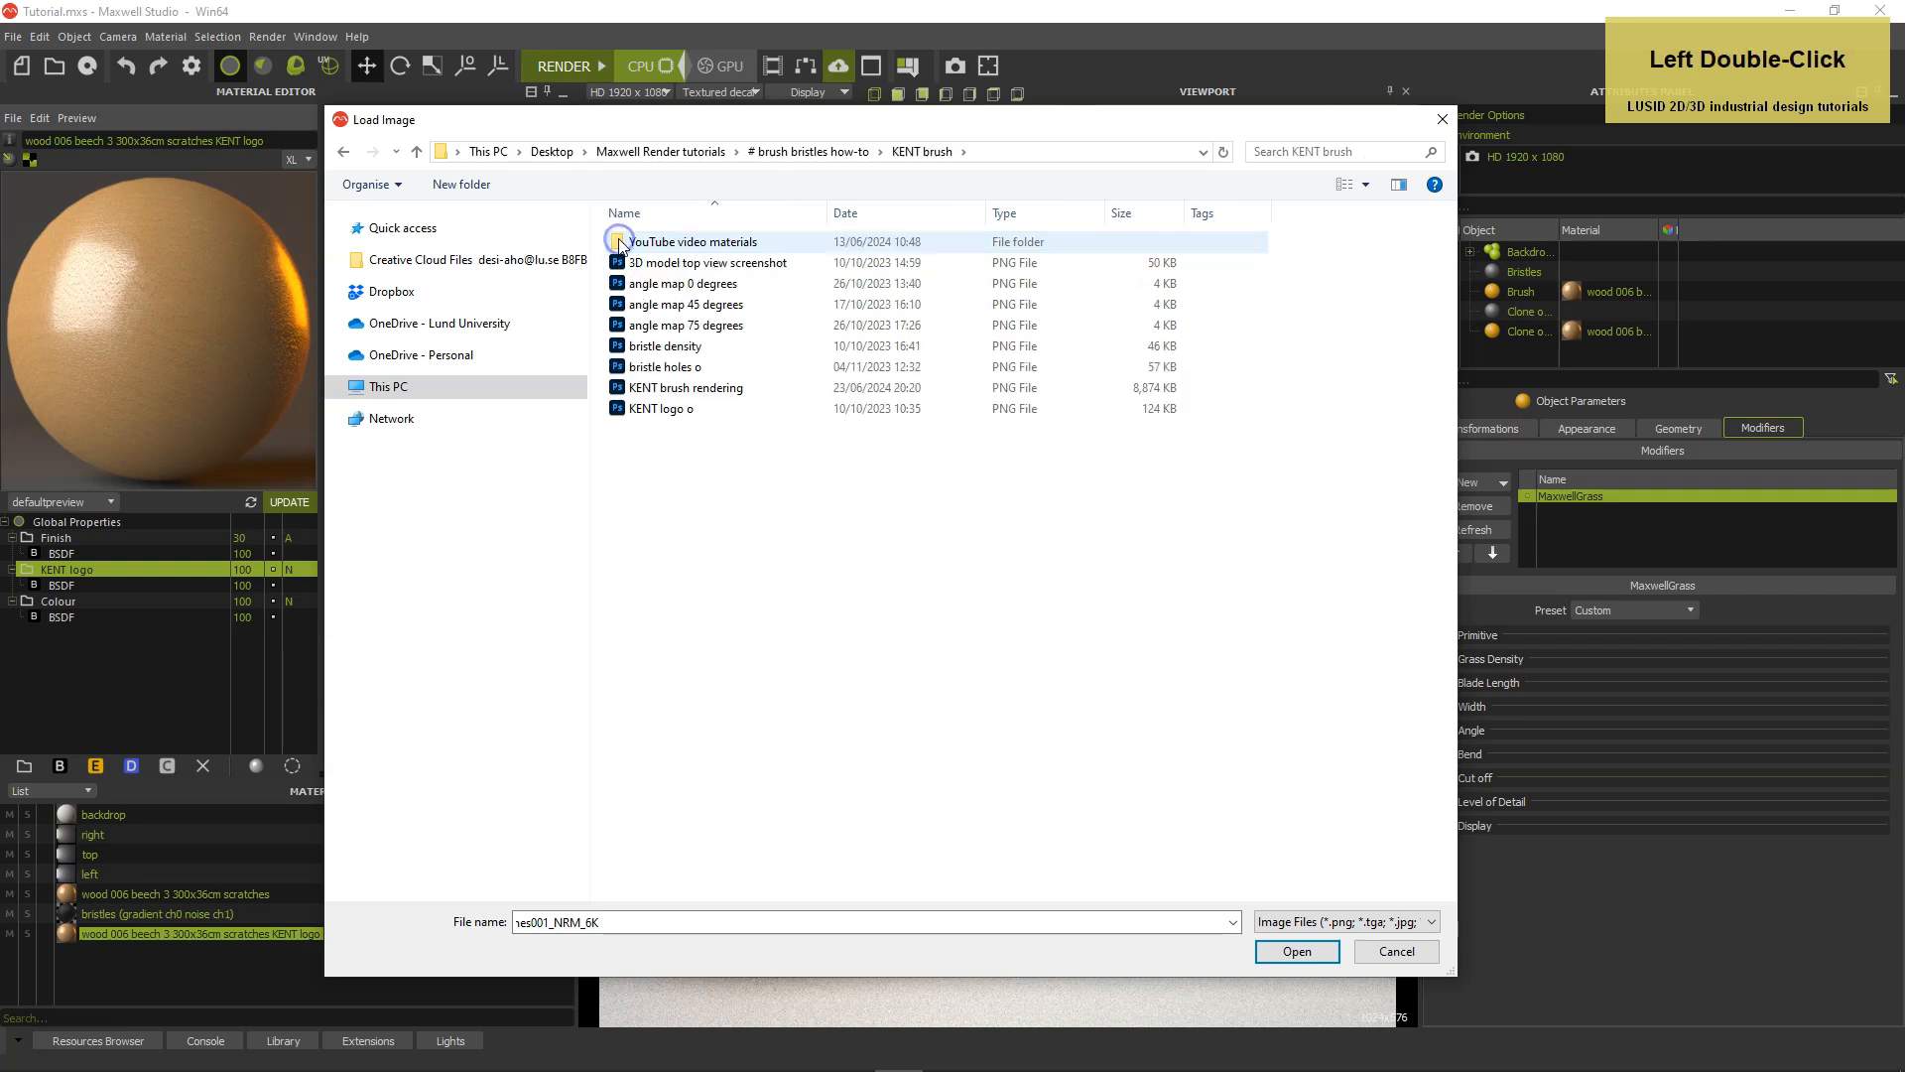
double_click(614, 409)
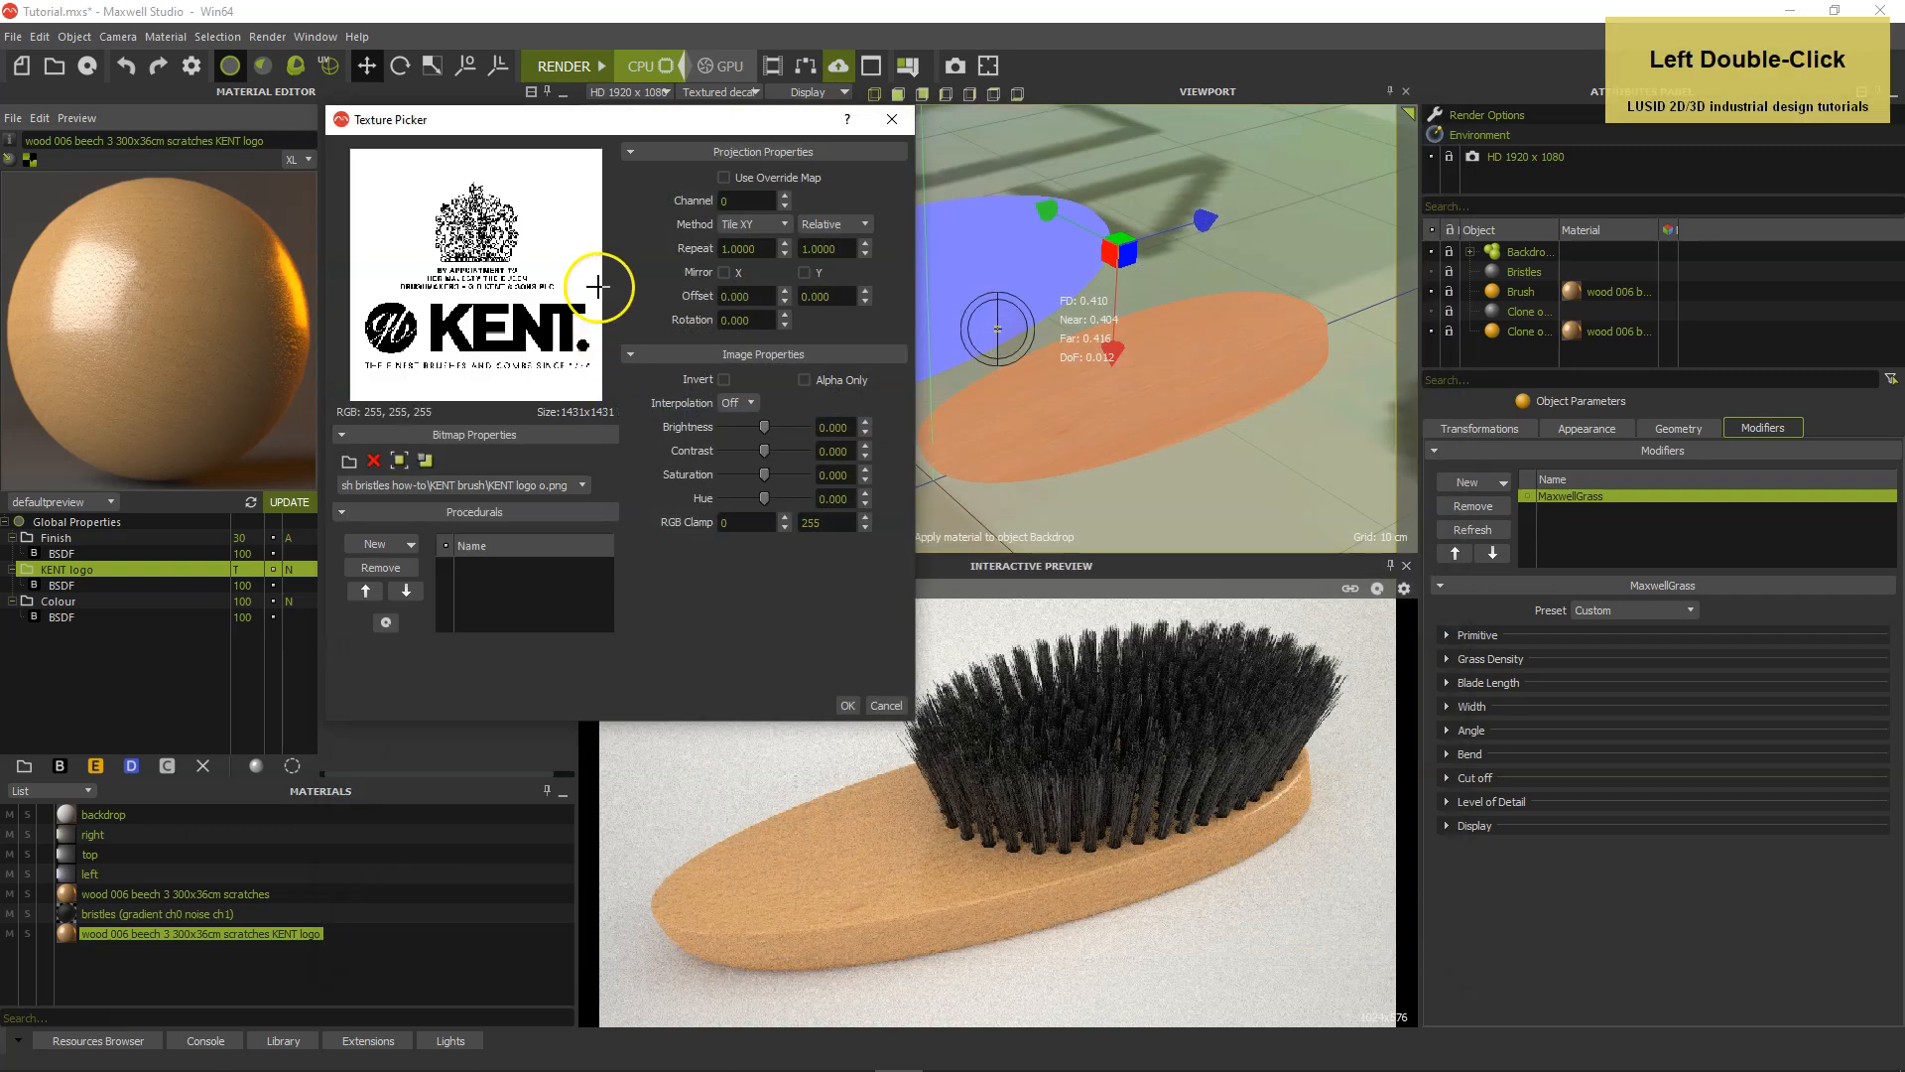
Set the logo mask texture to No Tiling, inverted, on UV channel 1, and accept it.
left_click(733, 226)
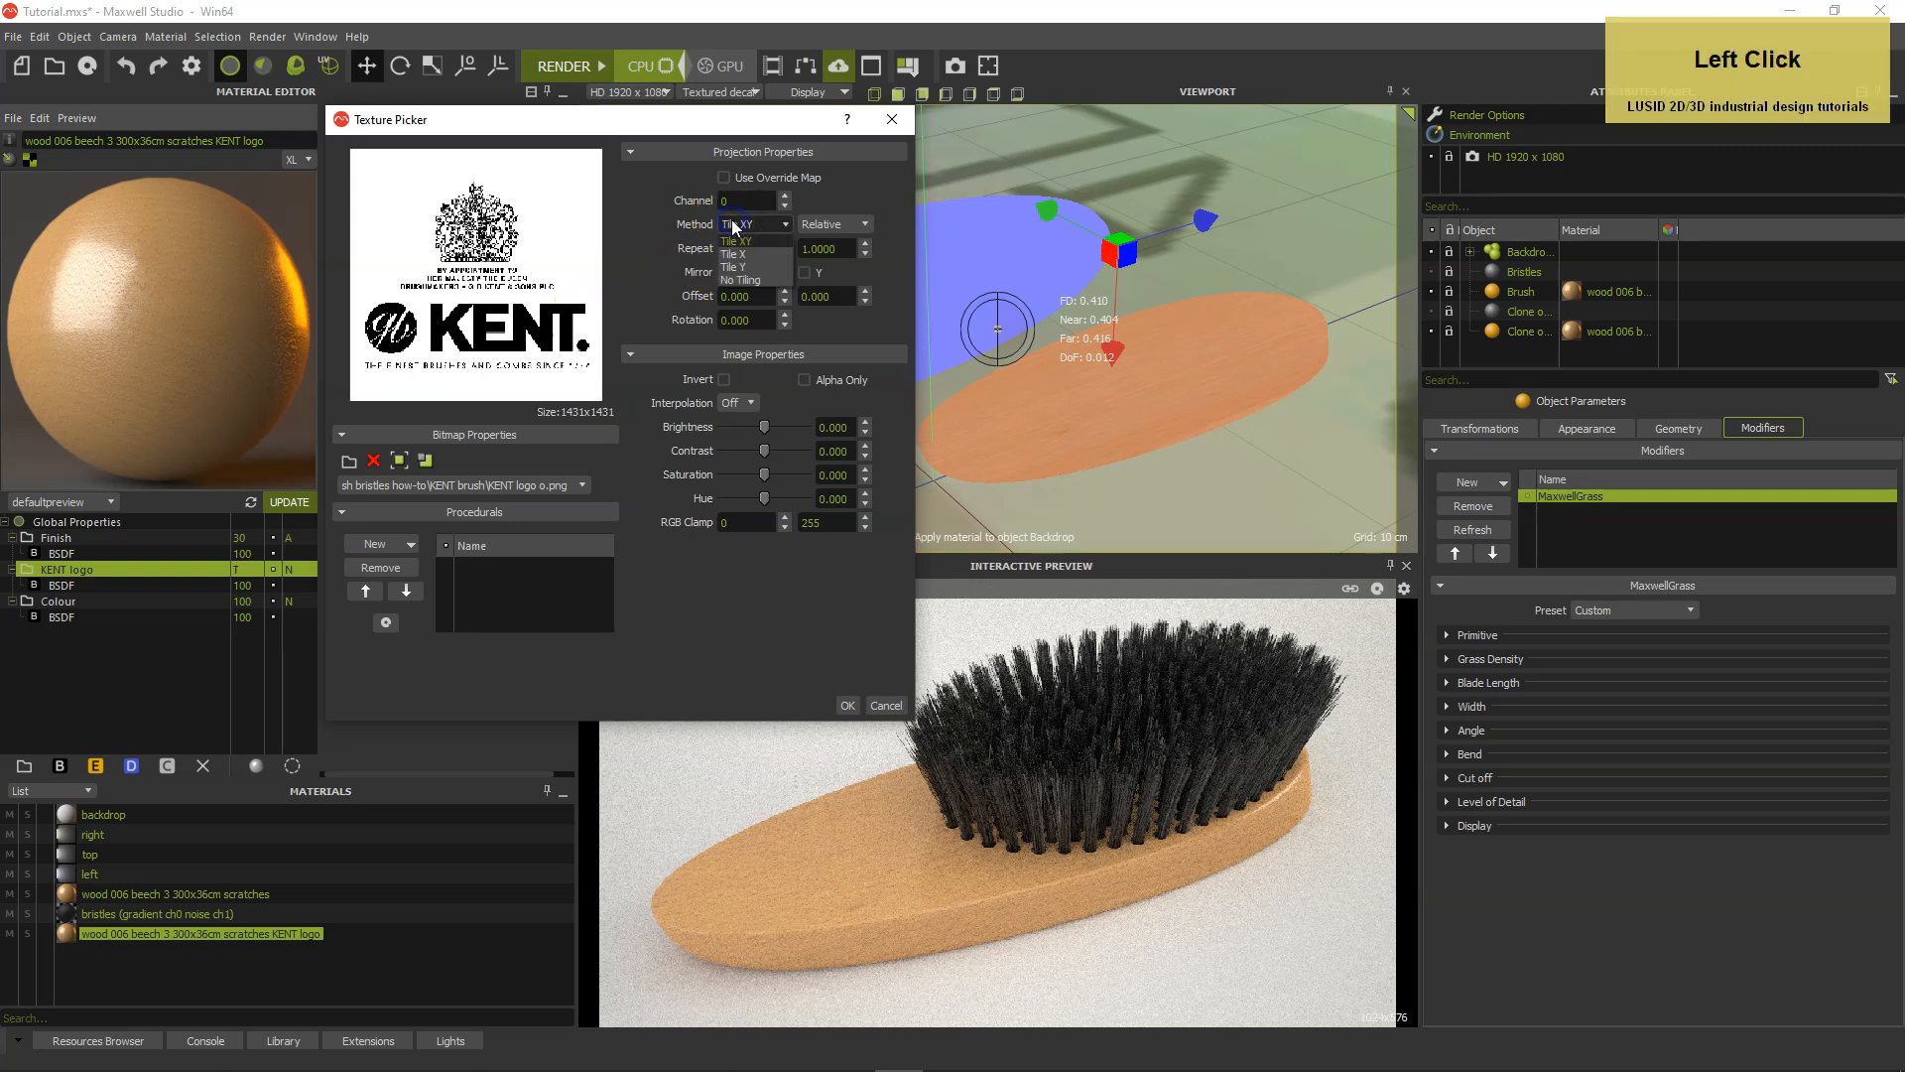
left_click(742, 284)
left_click(725, 379)
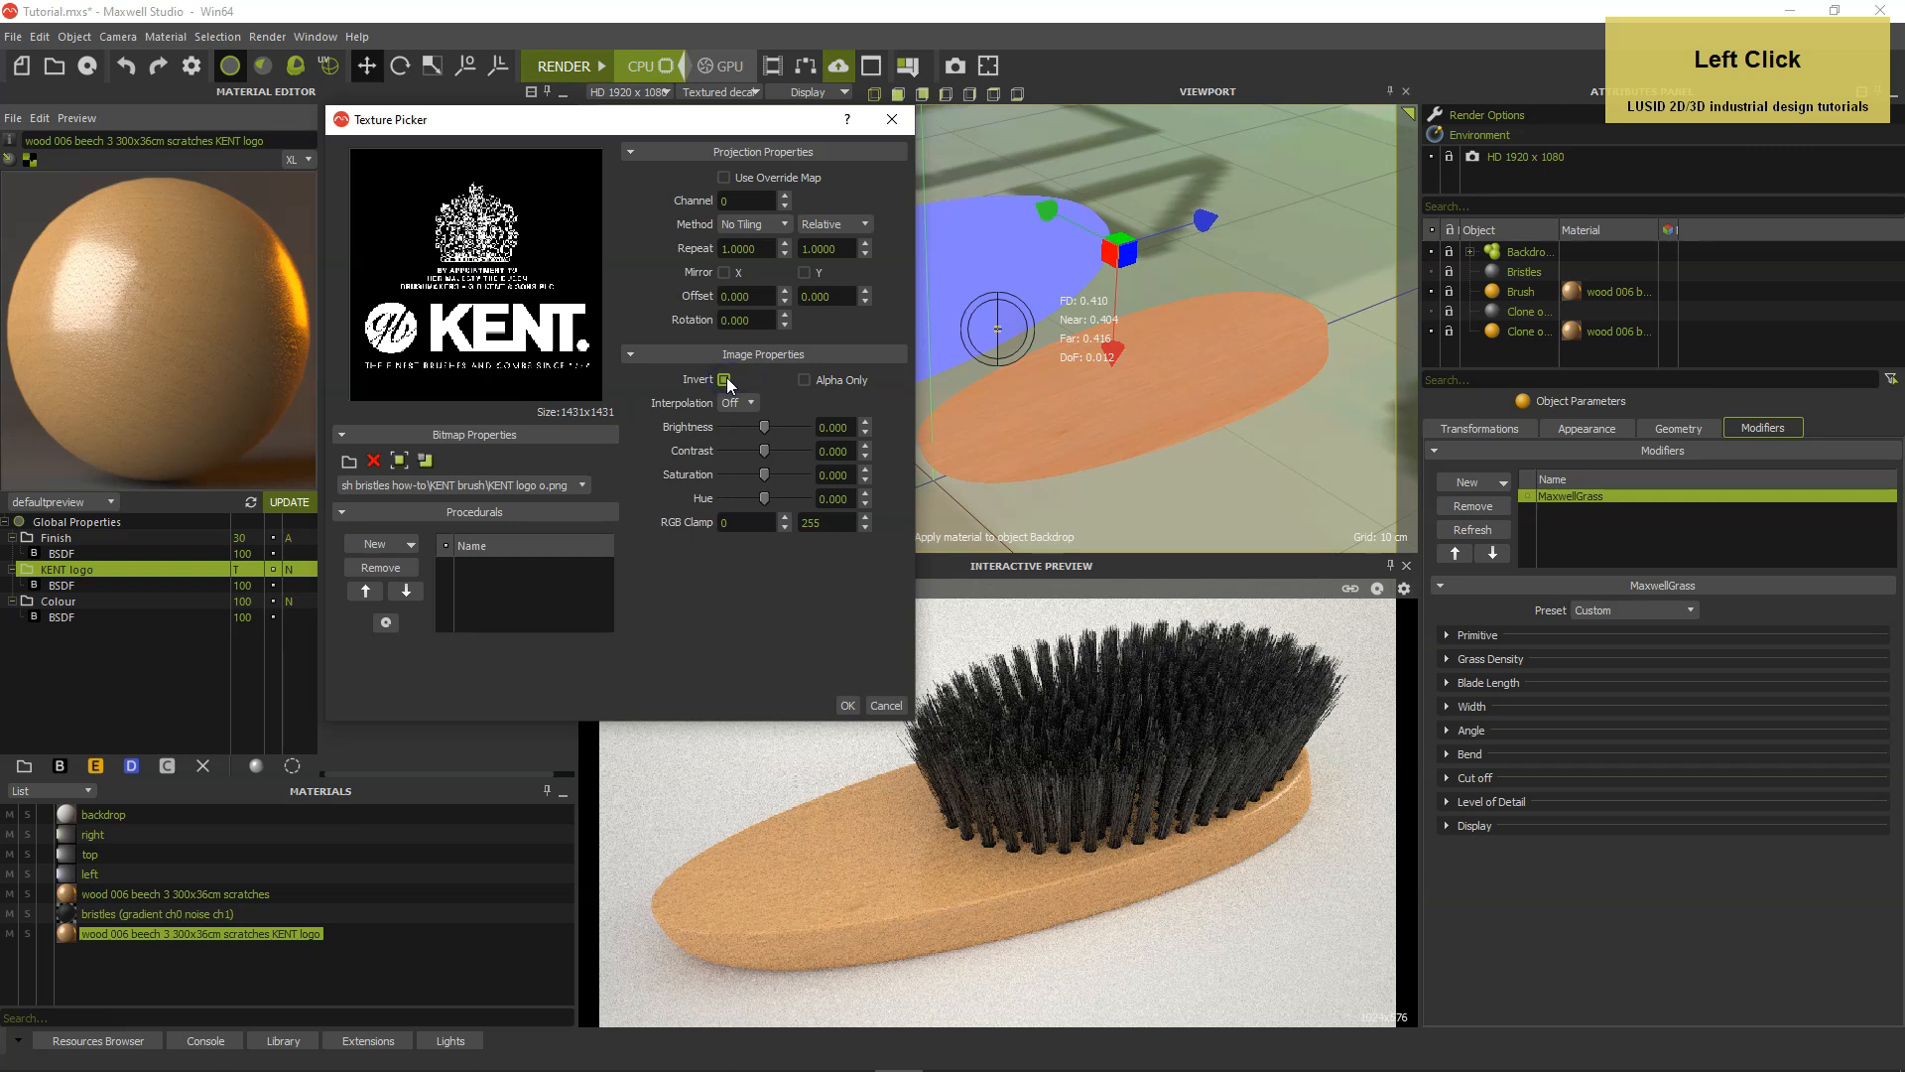
left_click(743, 201)
left_click_drag(742, 200, 706, 202)
type("1")
key("Tab")
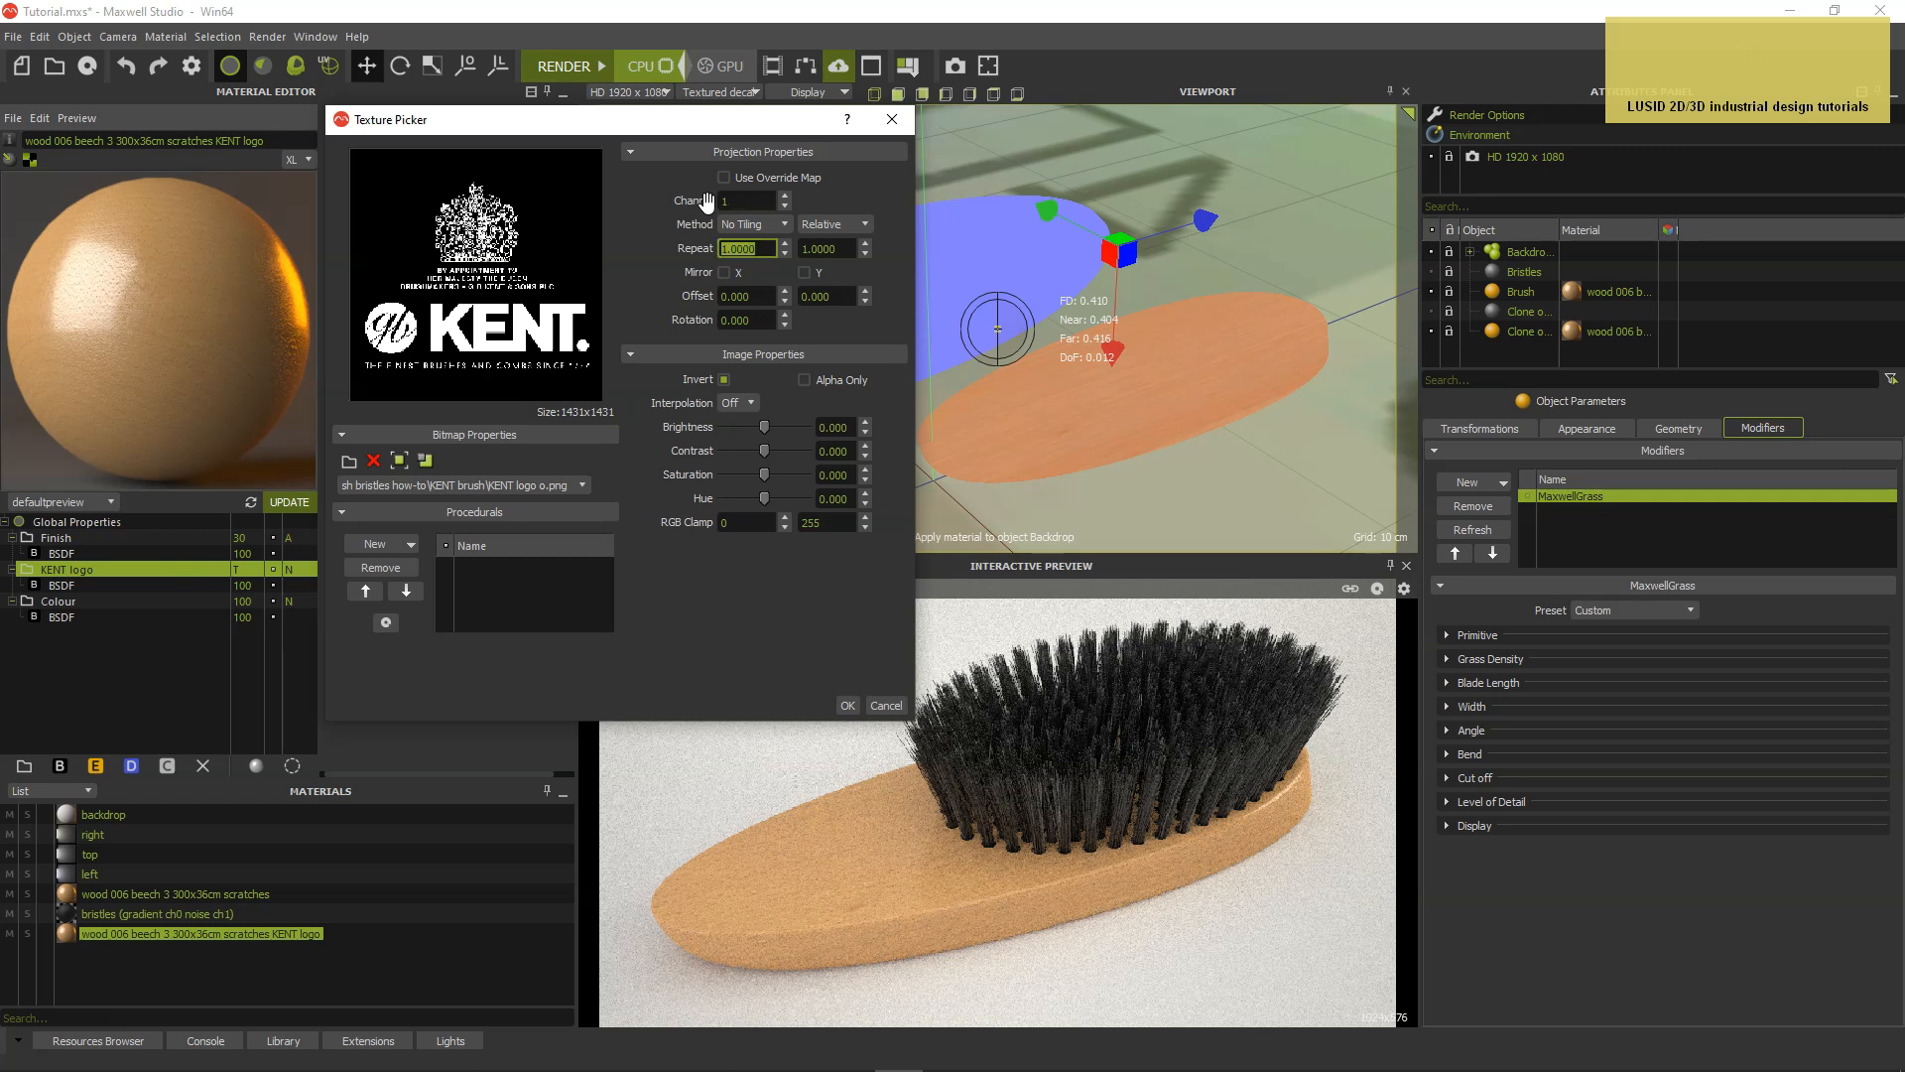
key("Return")
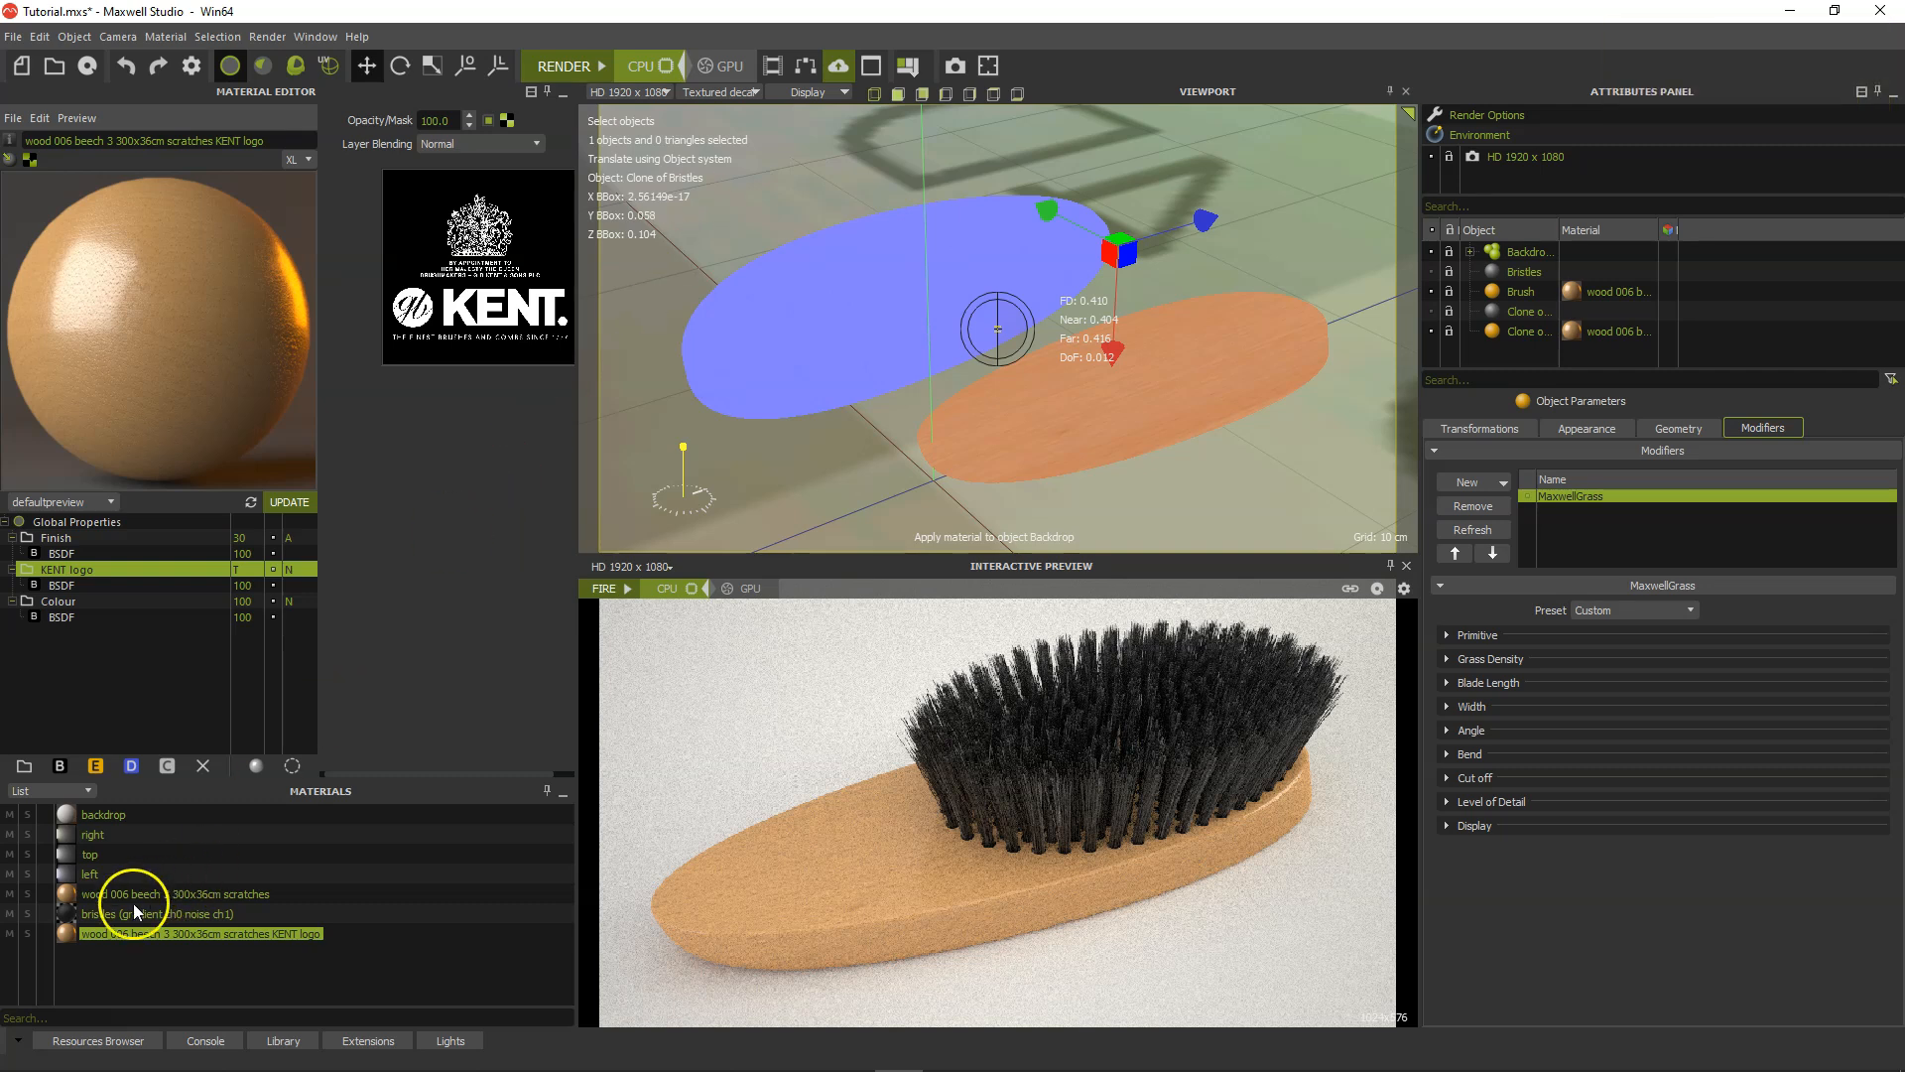
Make the KENT logo mask the texture shown in the viewport for the KENT logo material.
left_click(65, 931)
left_click(33, 163)
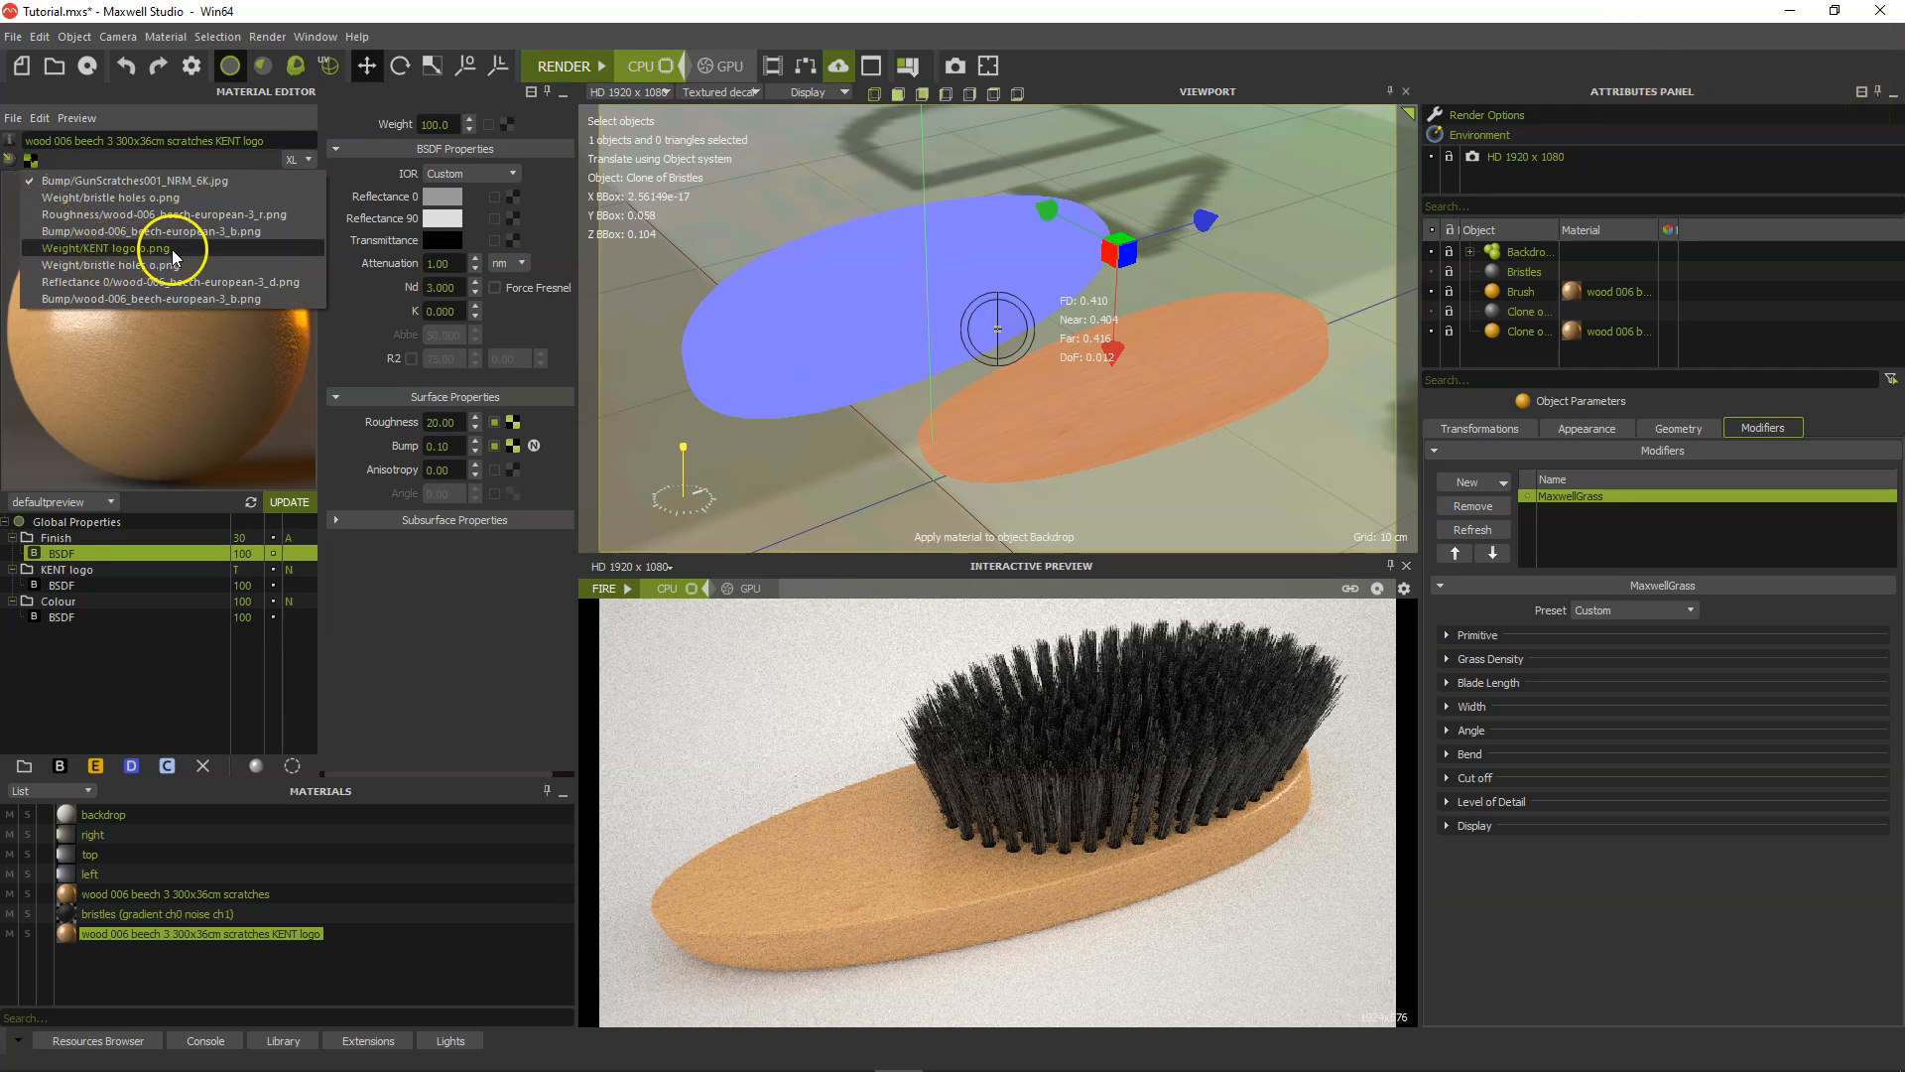
left_click(87, 250)
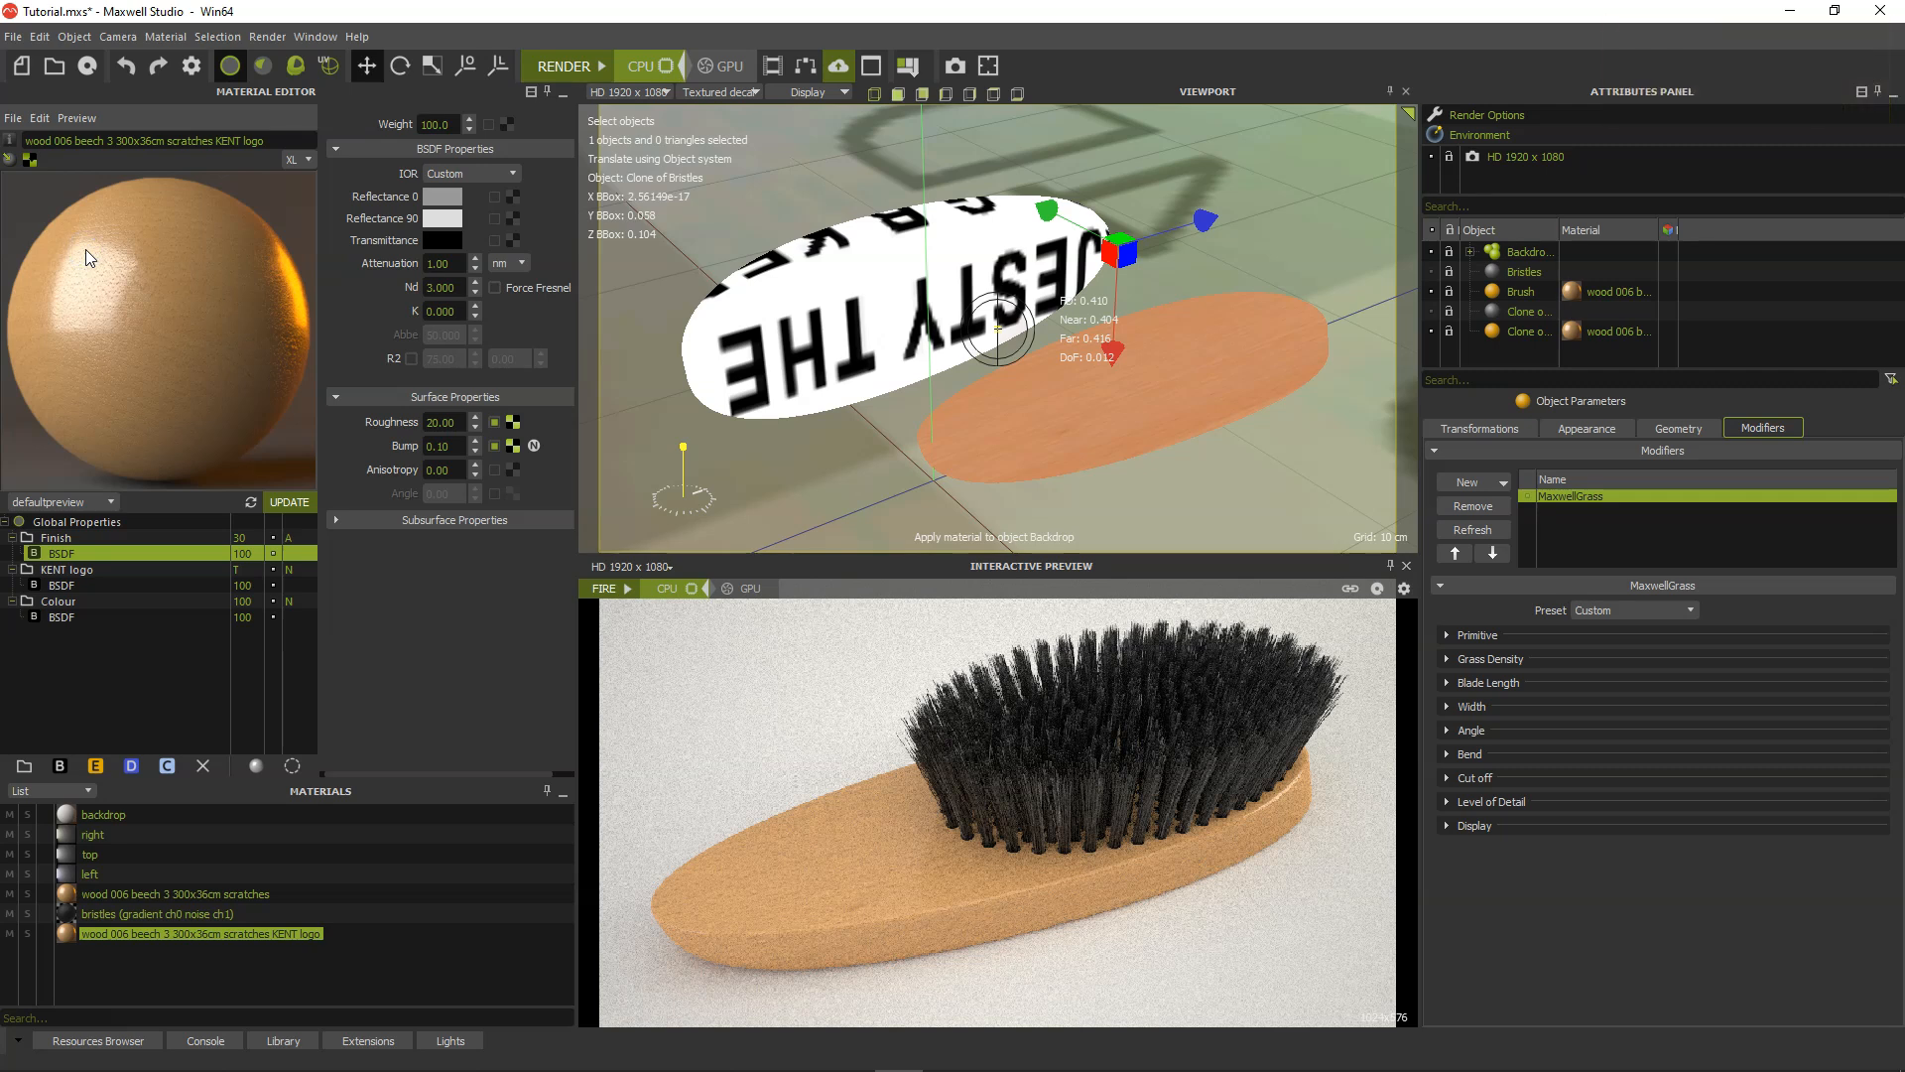
left_click_drag(86, 248, 1498, 346)
Set the scale of the cloned brush's UV projector 1 to 0.055 in both X and Y.
left_click(1491, 333)
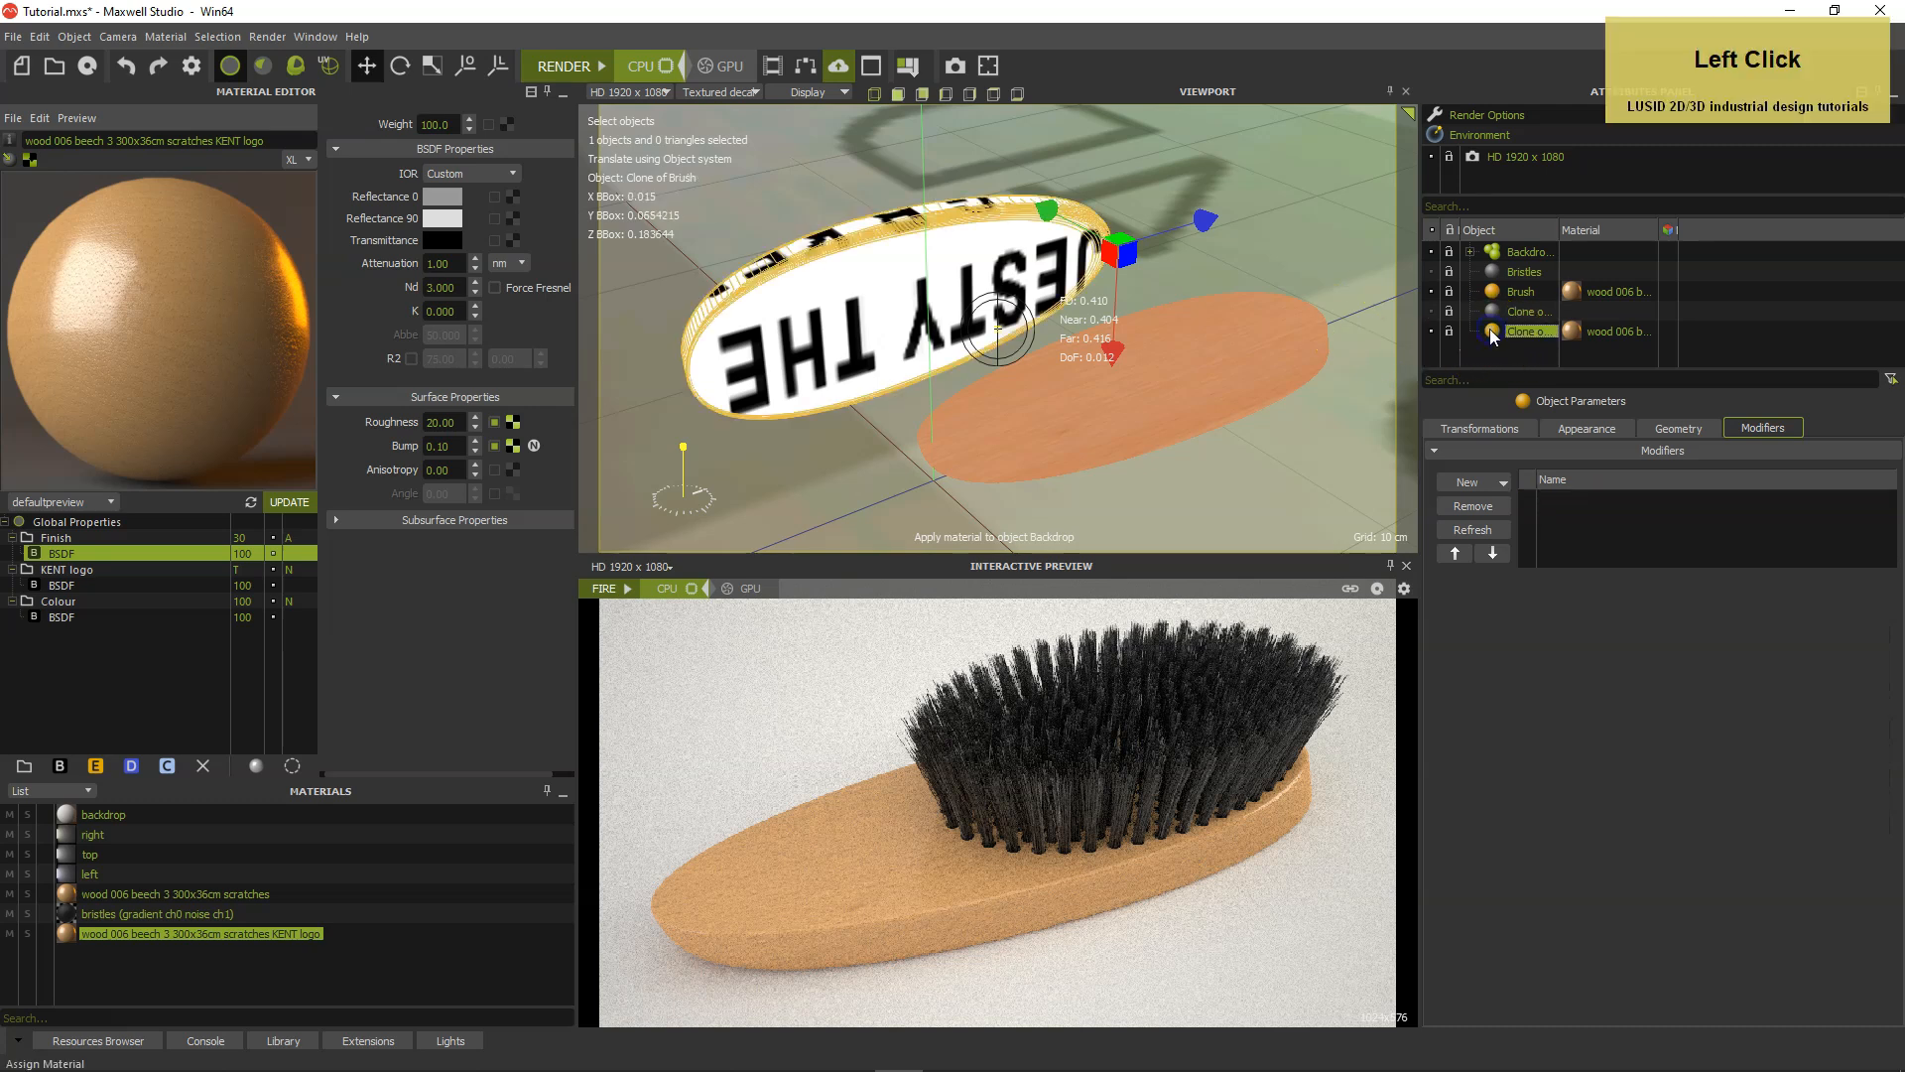
left_click(1677, 429)
left_click(1627, 488)
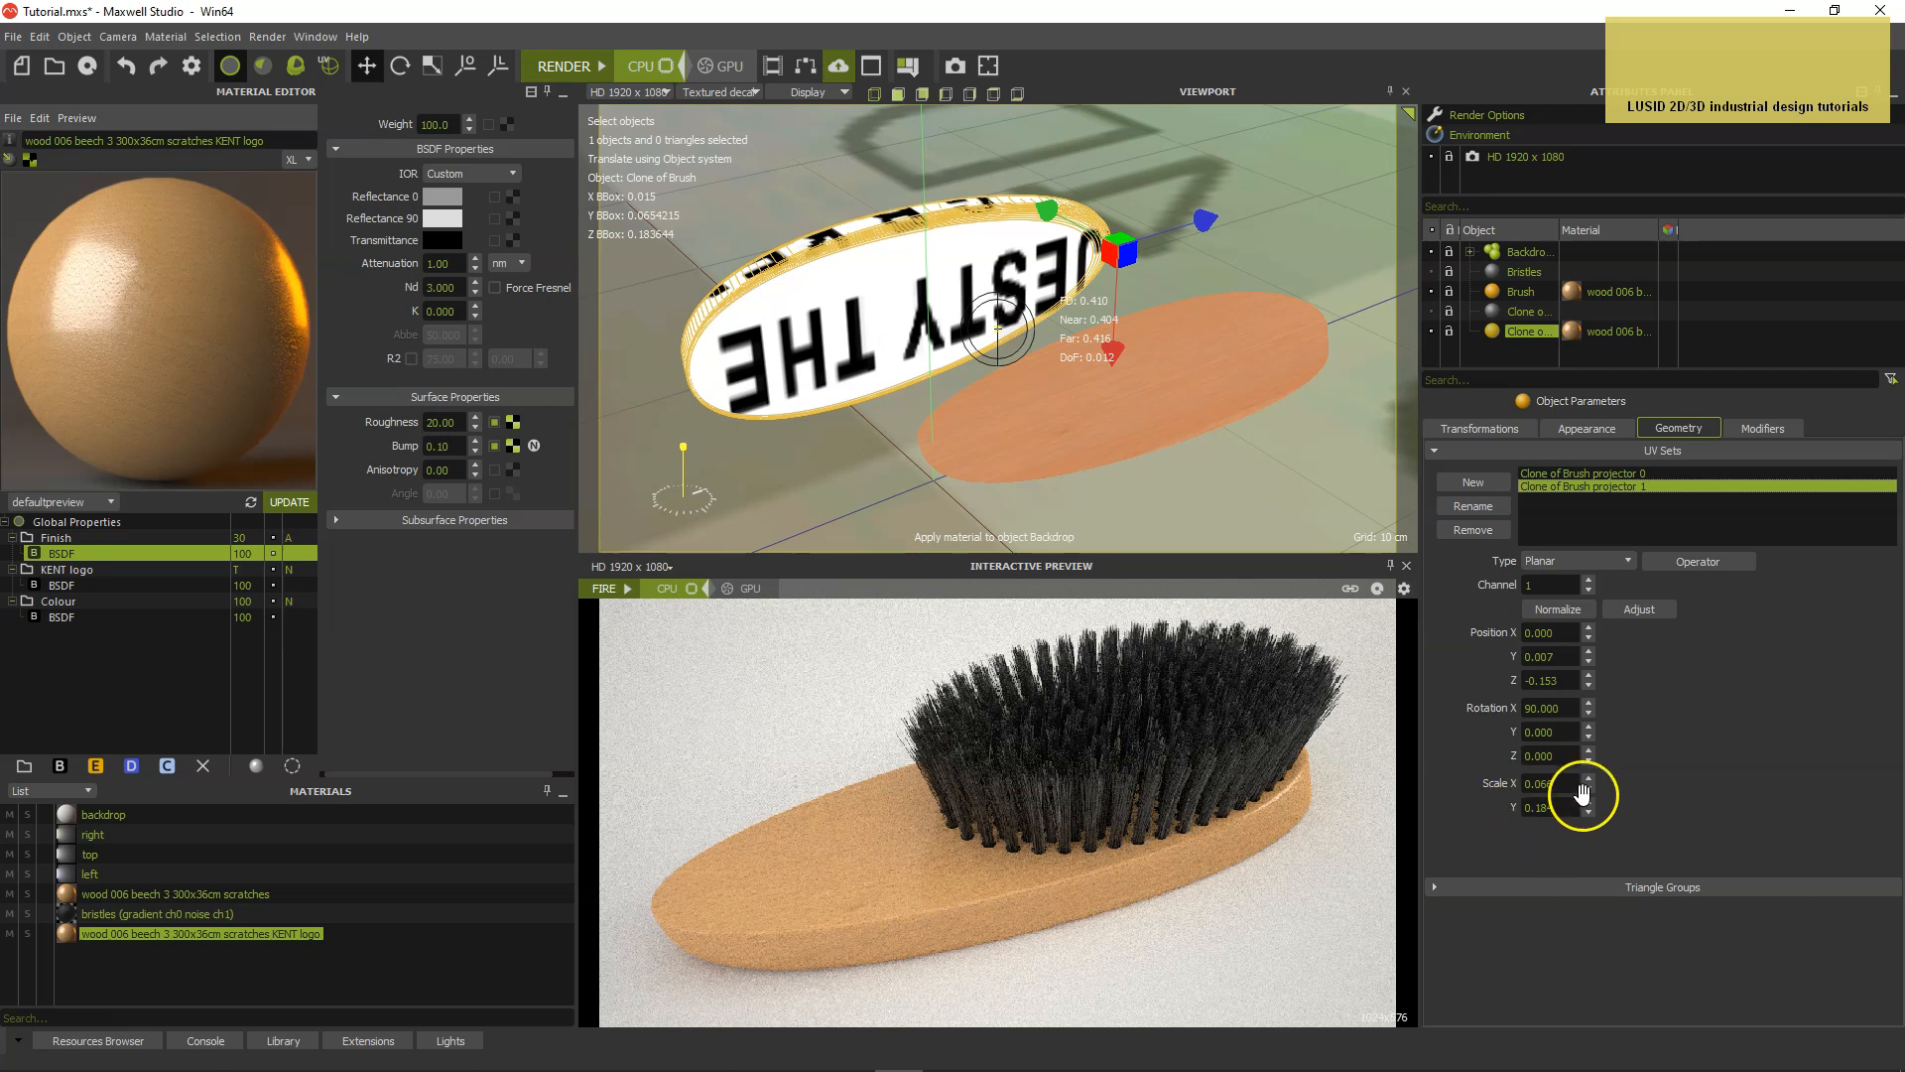
left_click_drag(1564, 783, 1499, 786)
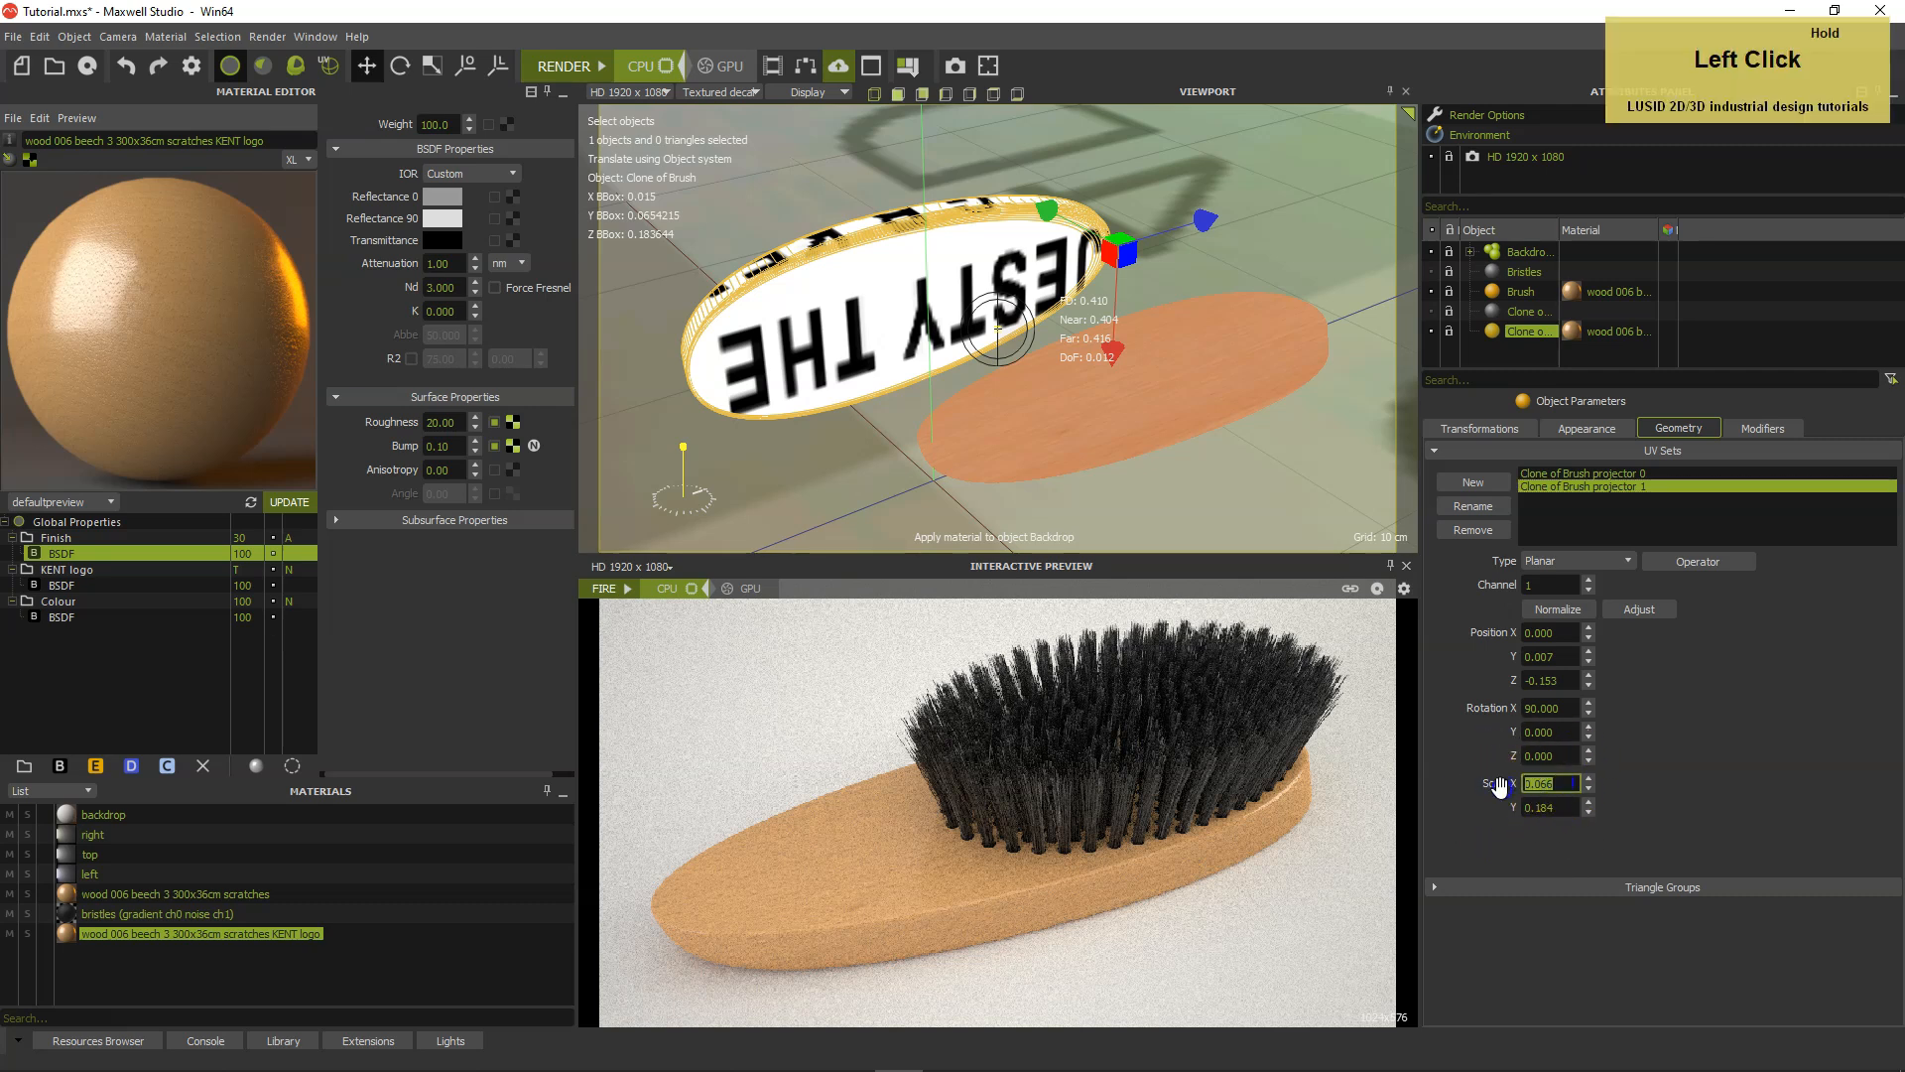
type("0.055")
key("Tab")
type("0")
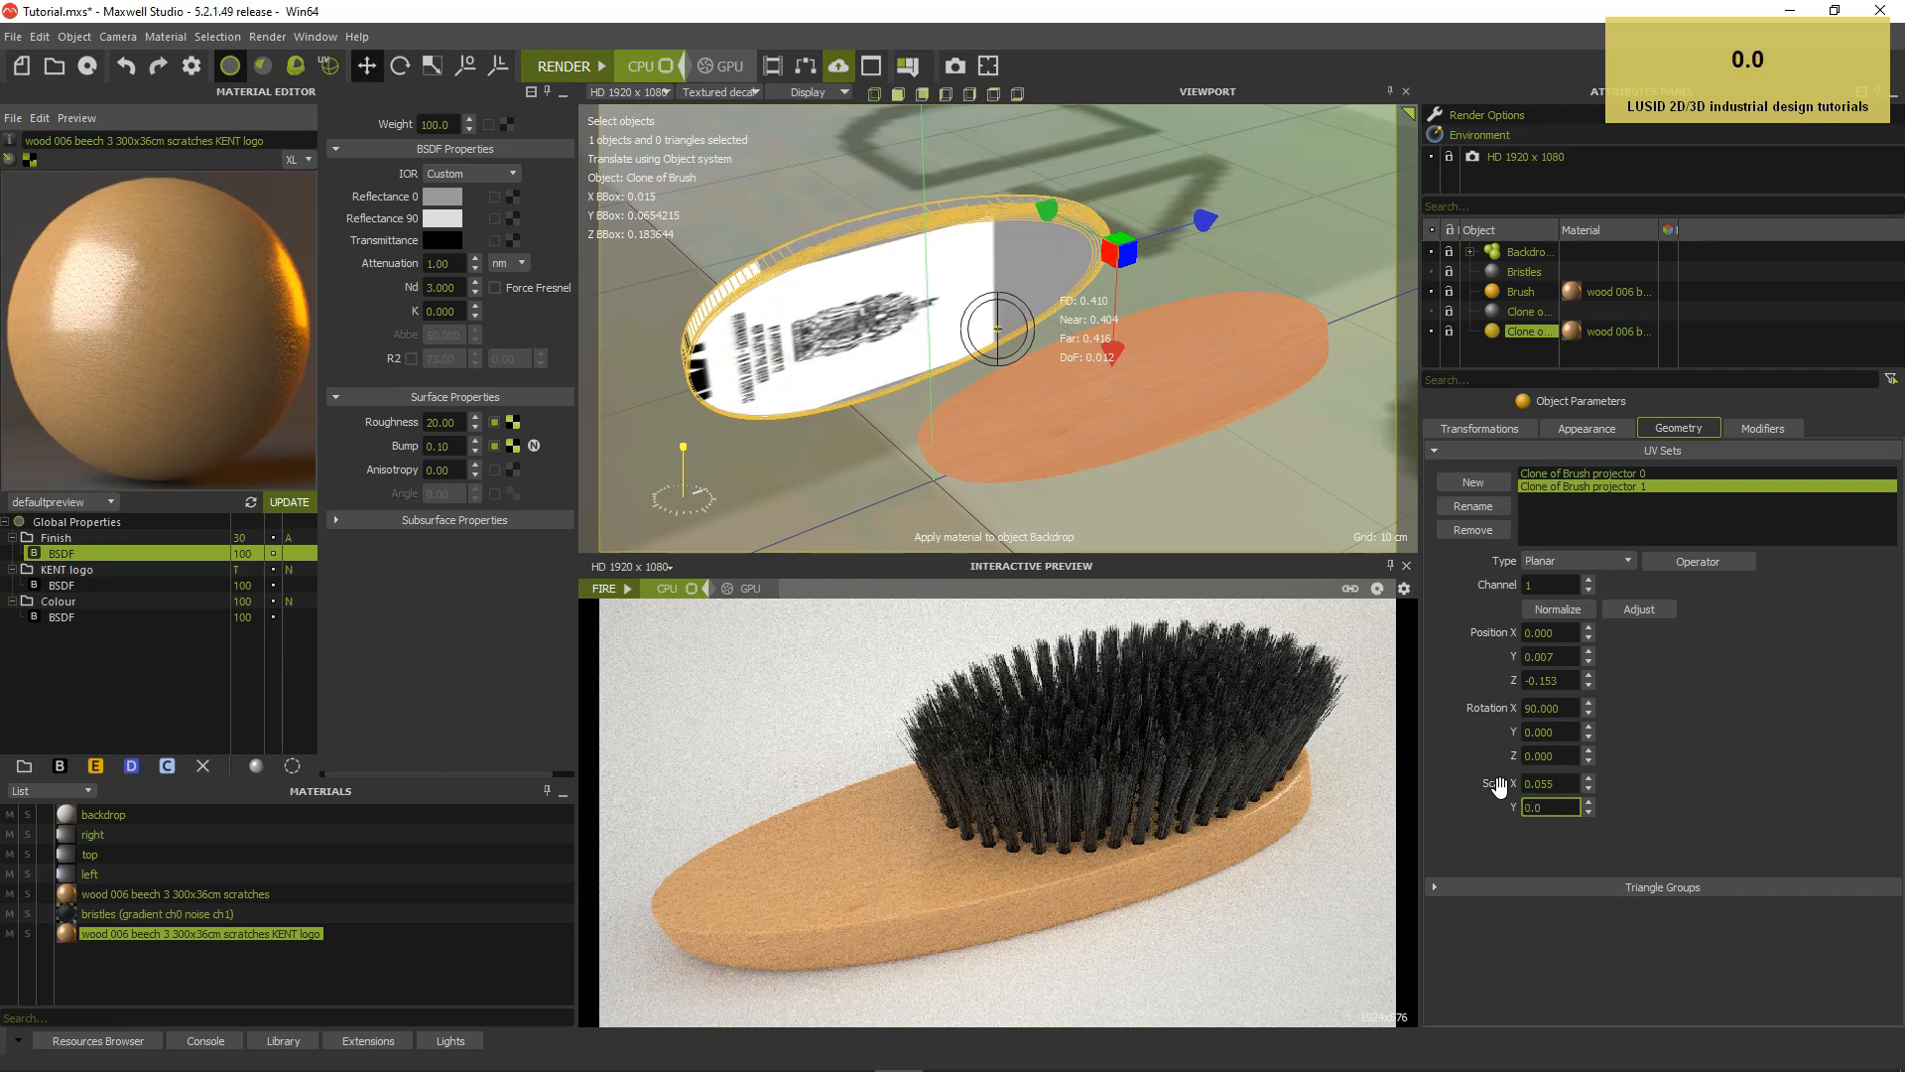
type(".055")
key("Return")
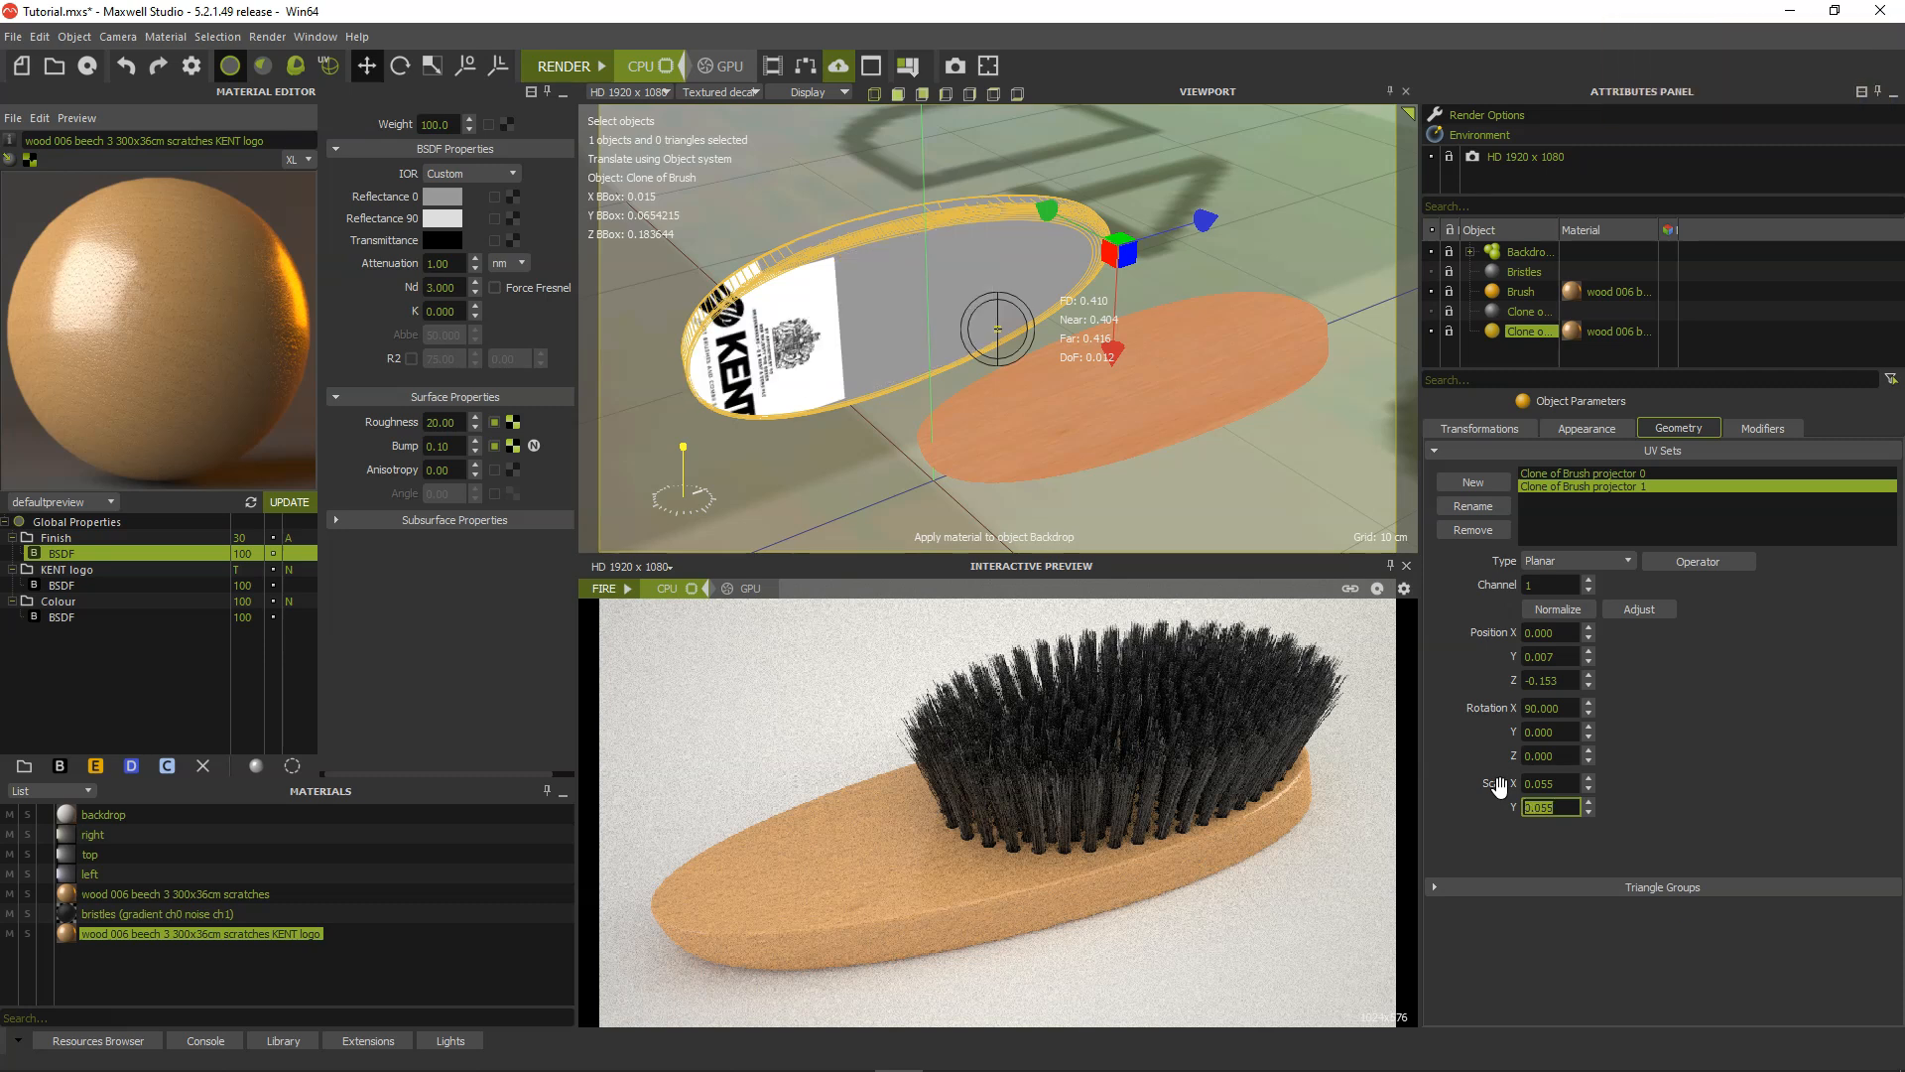
Set the Y rotation of the cloned brush's logo projector to 180.
left_click_drag(1564, 739, 1514, 733)
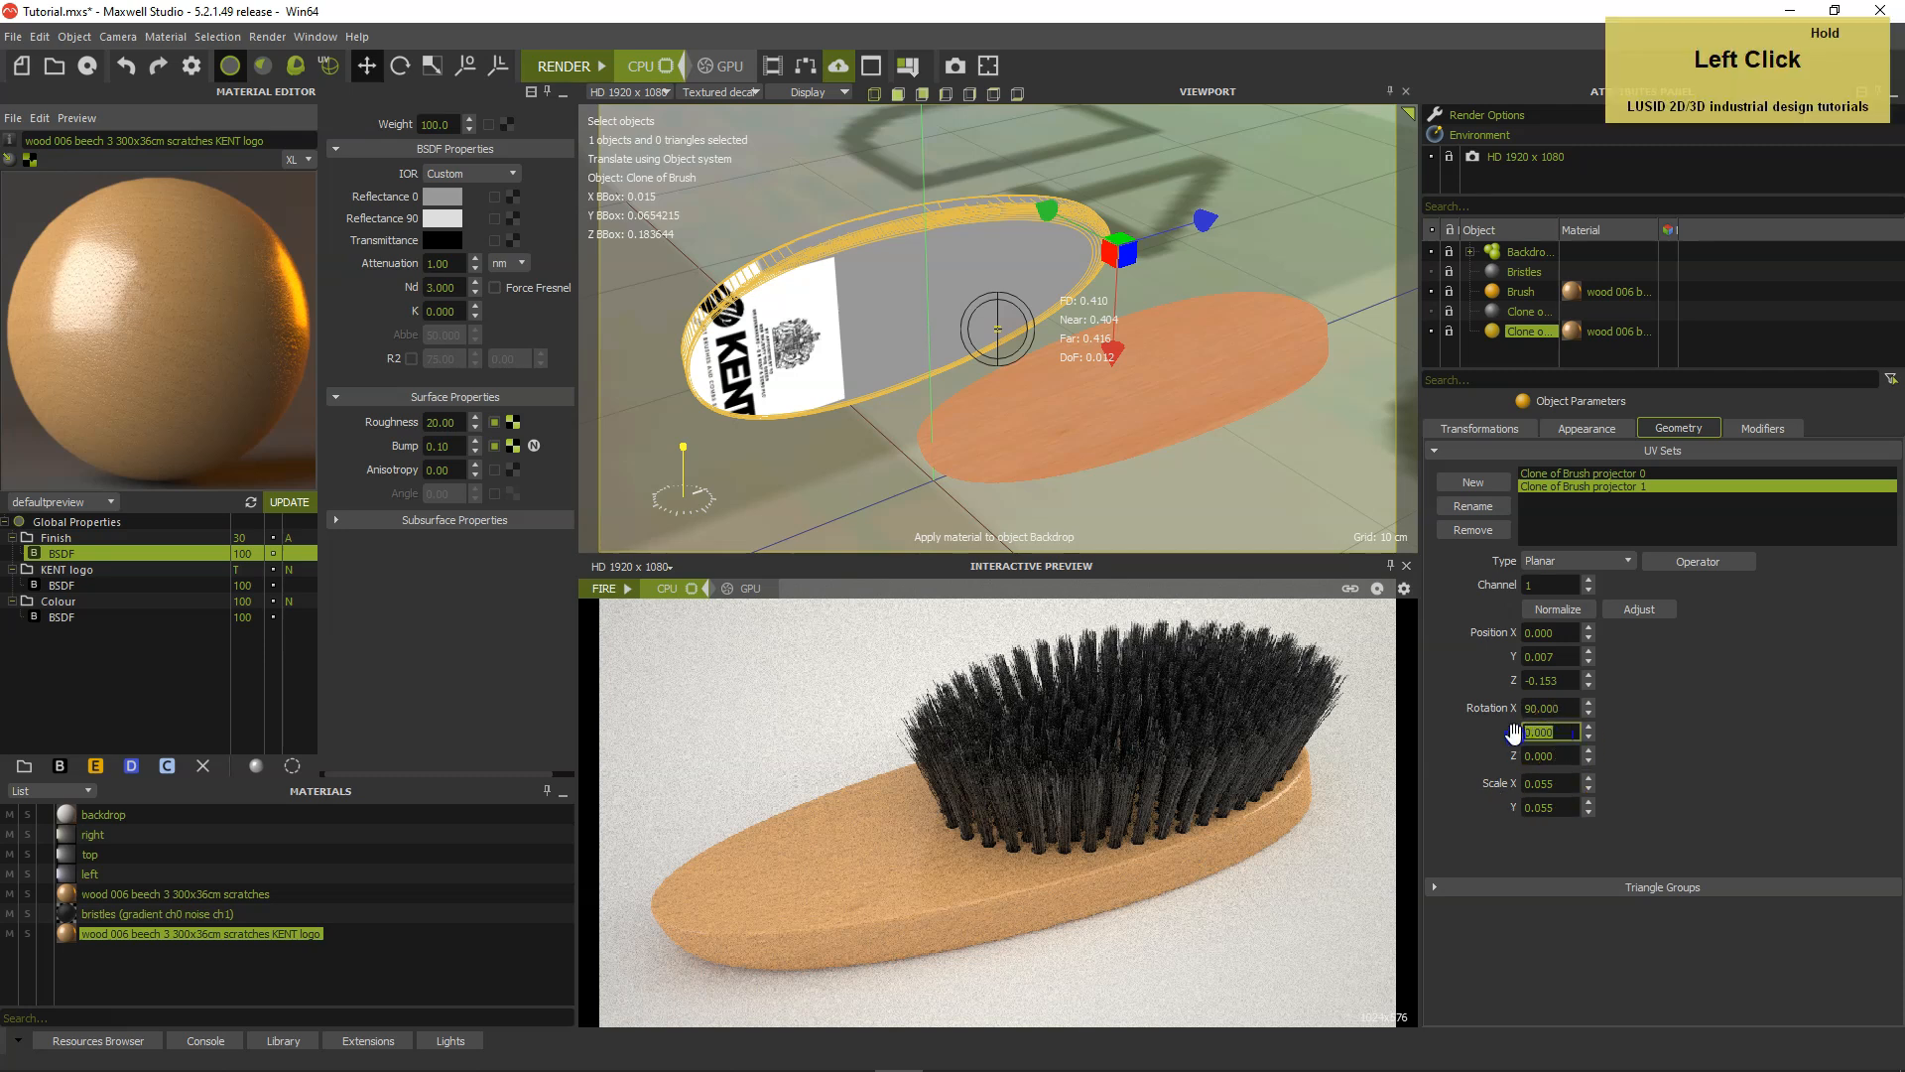
type("180")
key("Return")
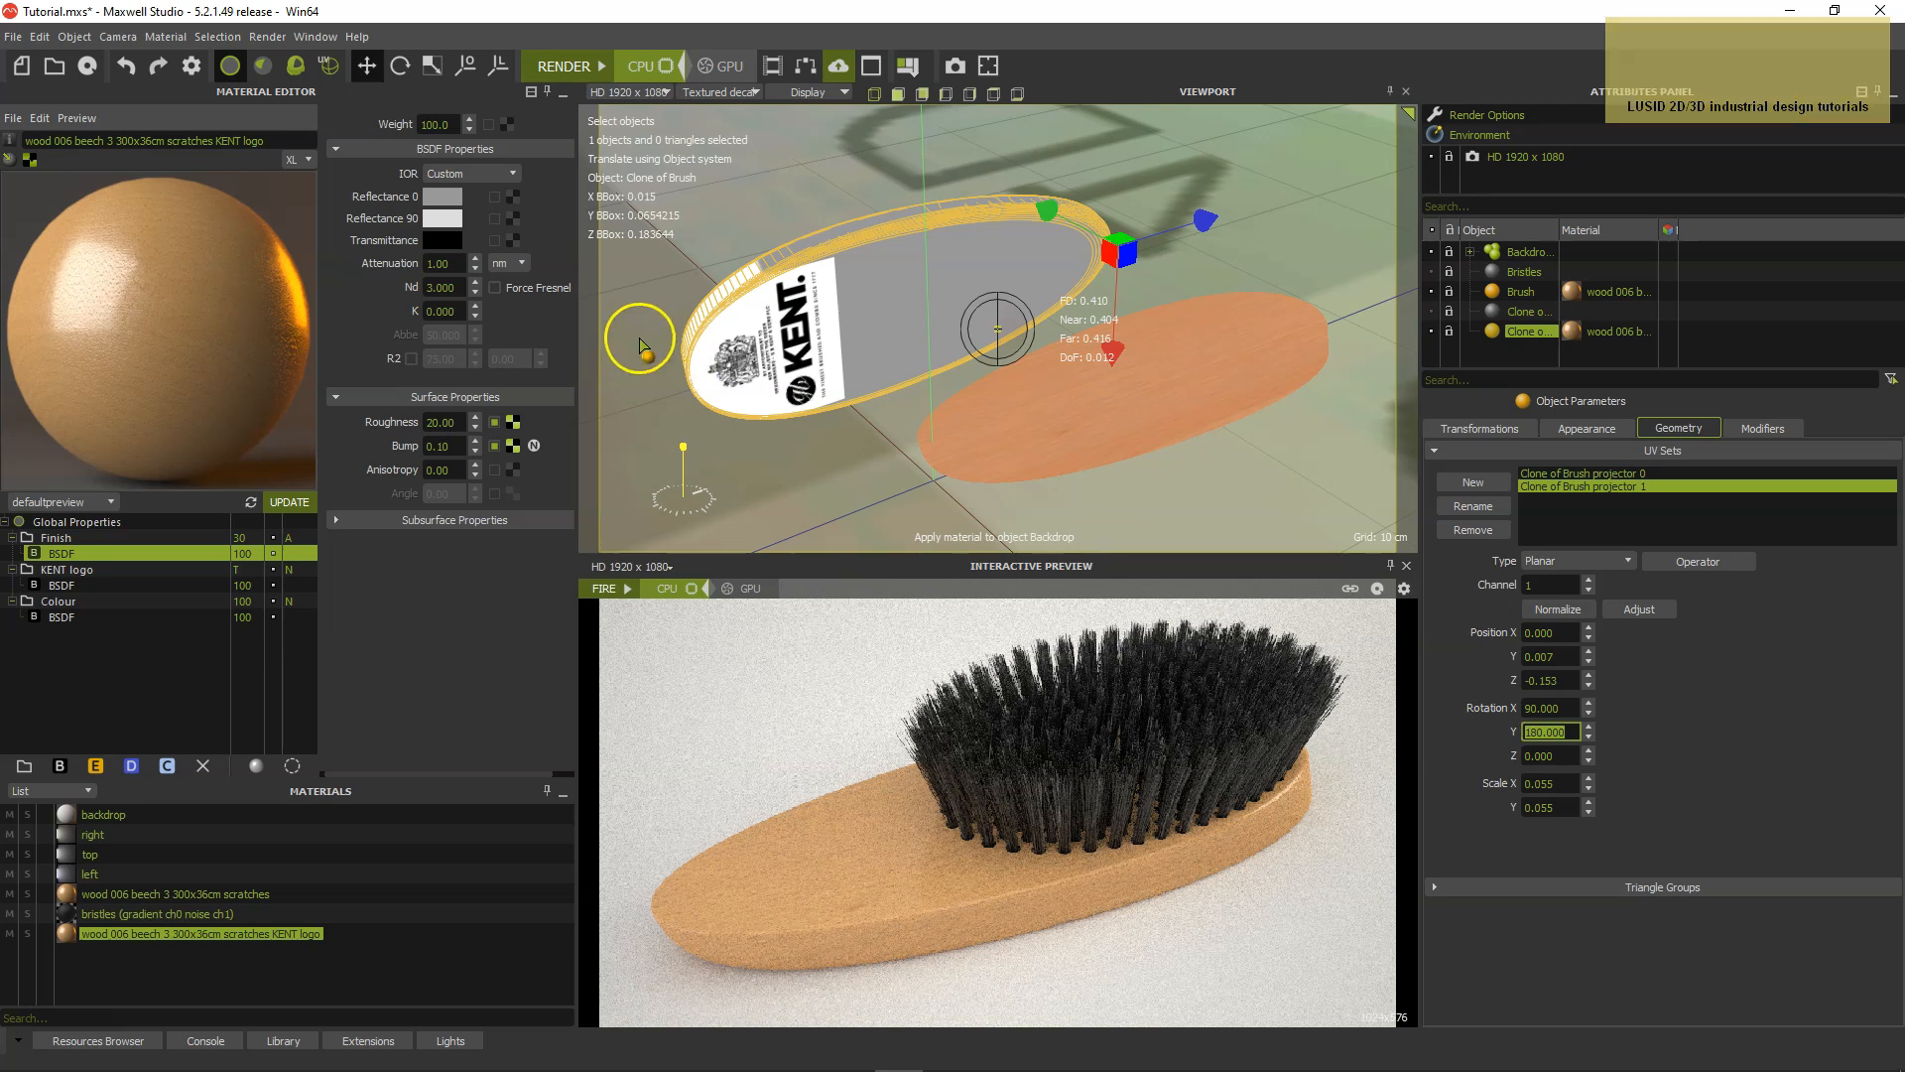
In projector selection mode, move the logo projector along the brush back to a Z position of about -0.131.
left_click(330, 67)
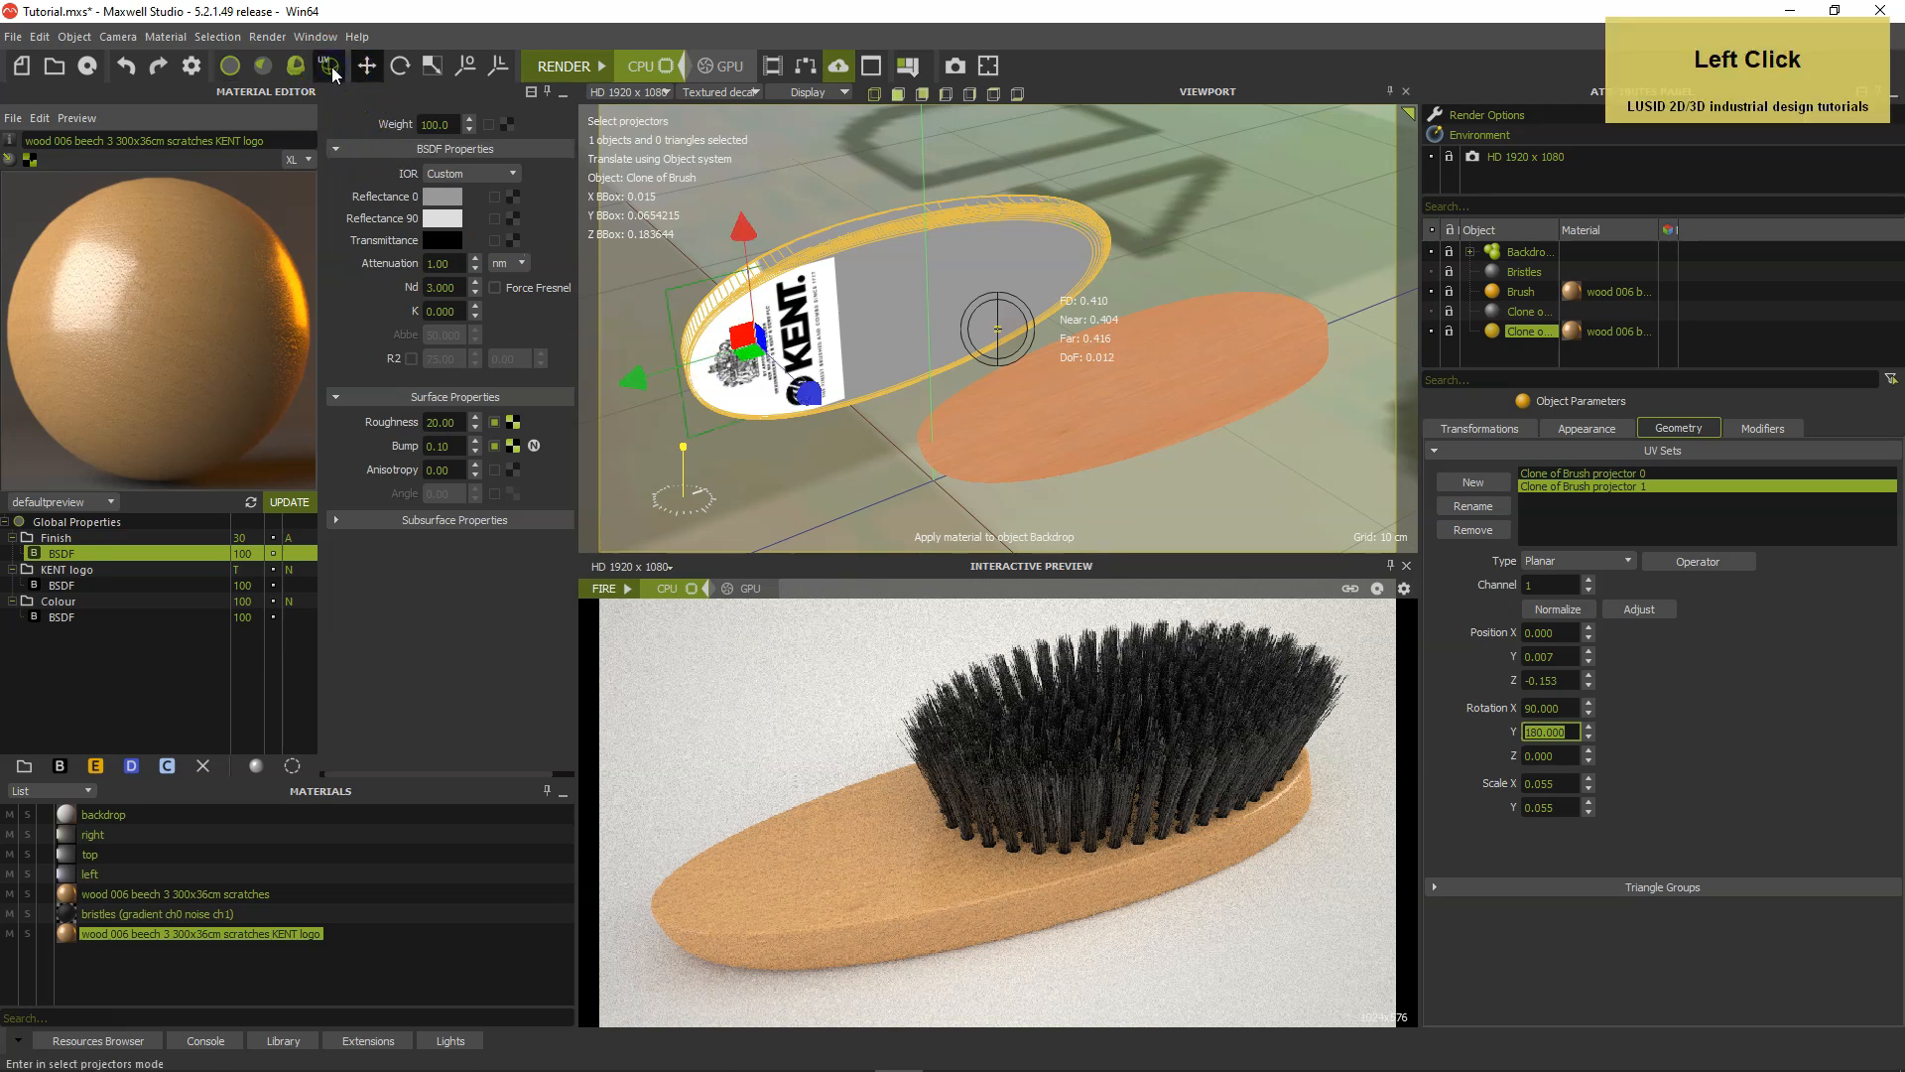
left_click_drag(655, 375, 708, 369)
scroll(826, 345, "up", 3)
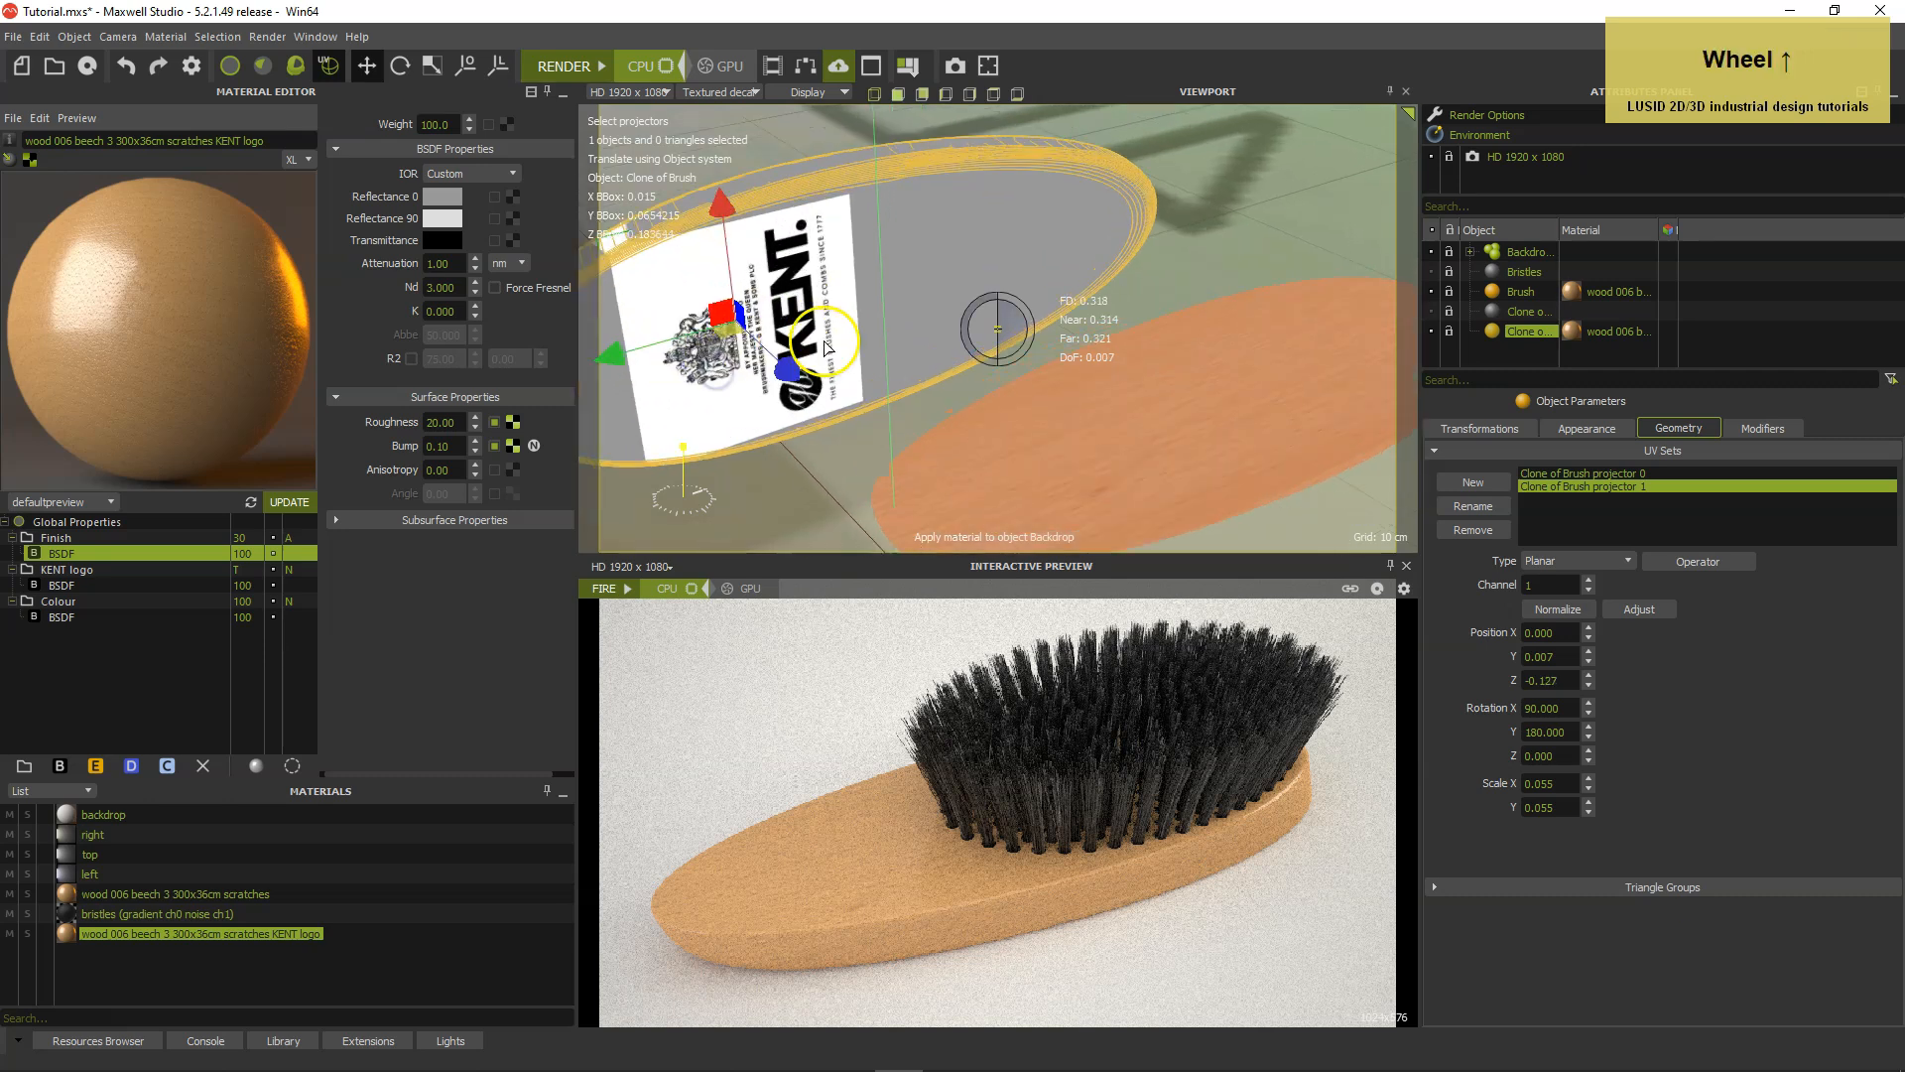
middle_click_drag(838, 327, 1000, 380, "alt")
left_click_drag(1000, 380, 923, 369, "alt")
middle_click_drag(923, 369, 876, 363)
left_click_drag(818, 322, 822, 362)
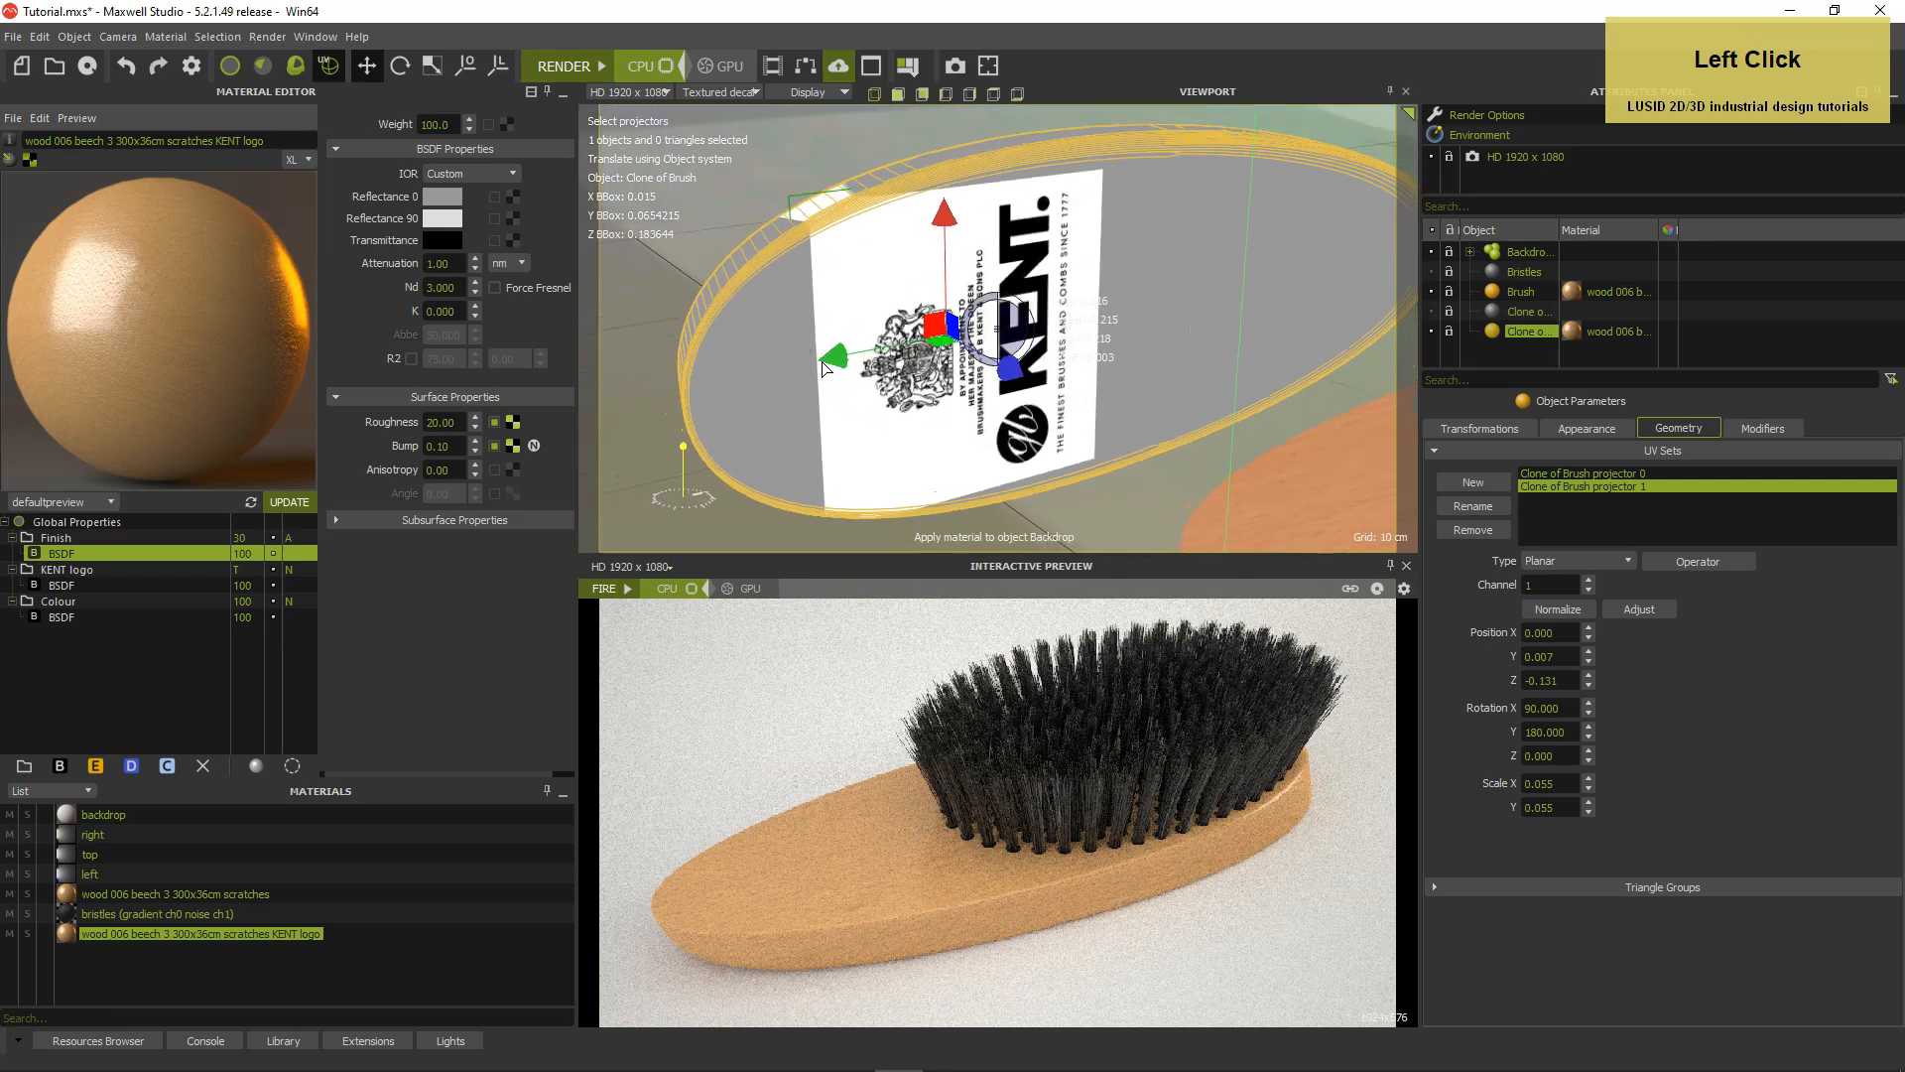
Start the interactive preview and set the KENT logo BSDF's Reflectance 0 to an HSV value of 7.
left_click(626, 589)
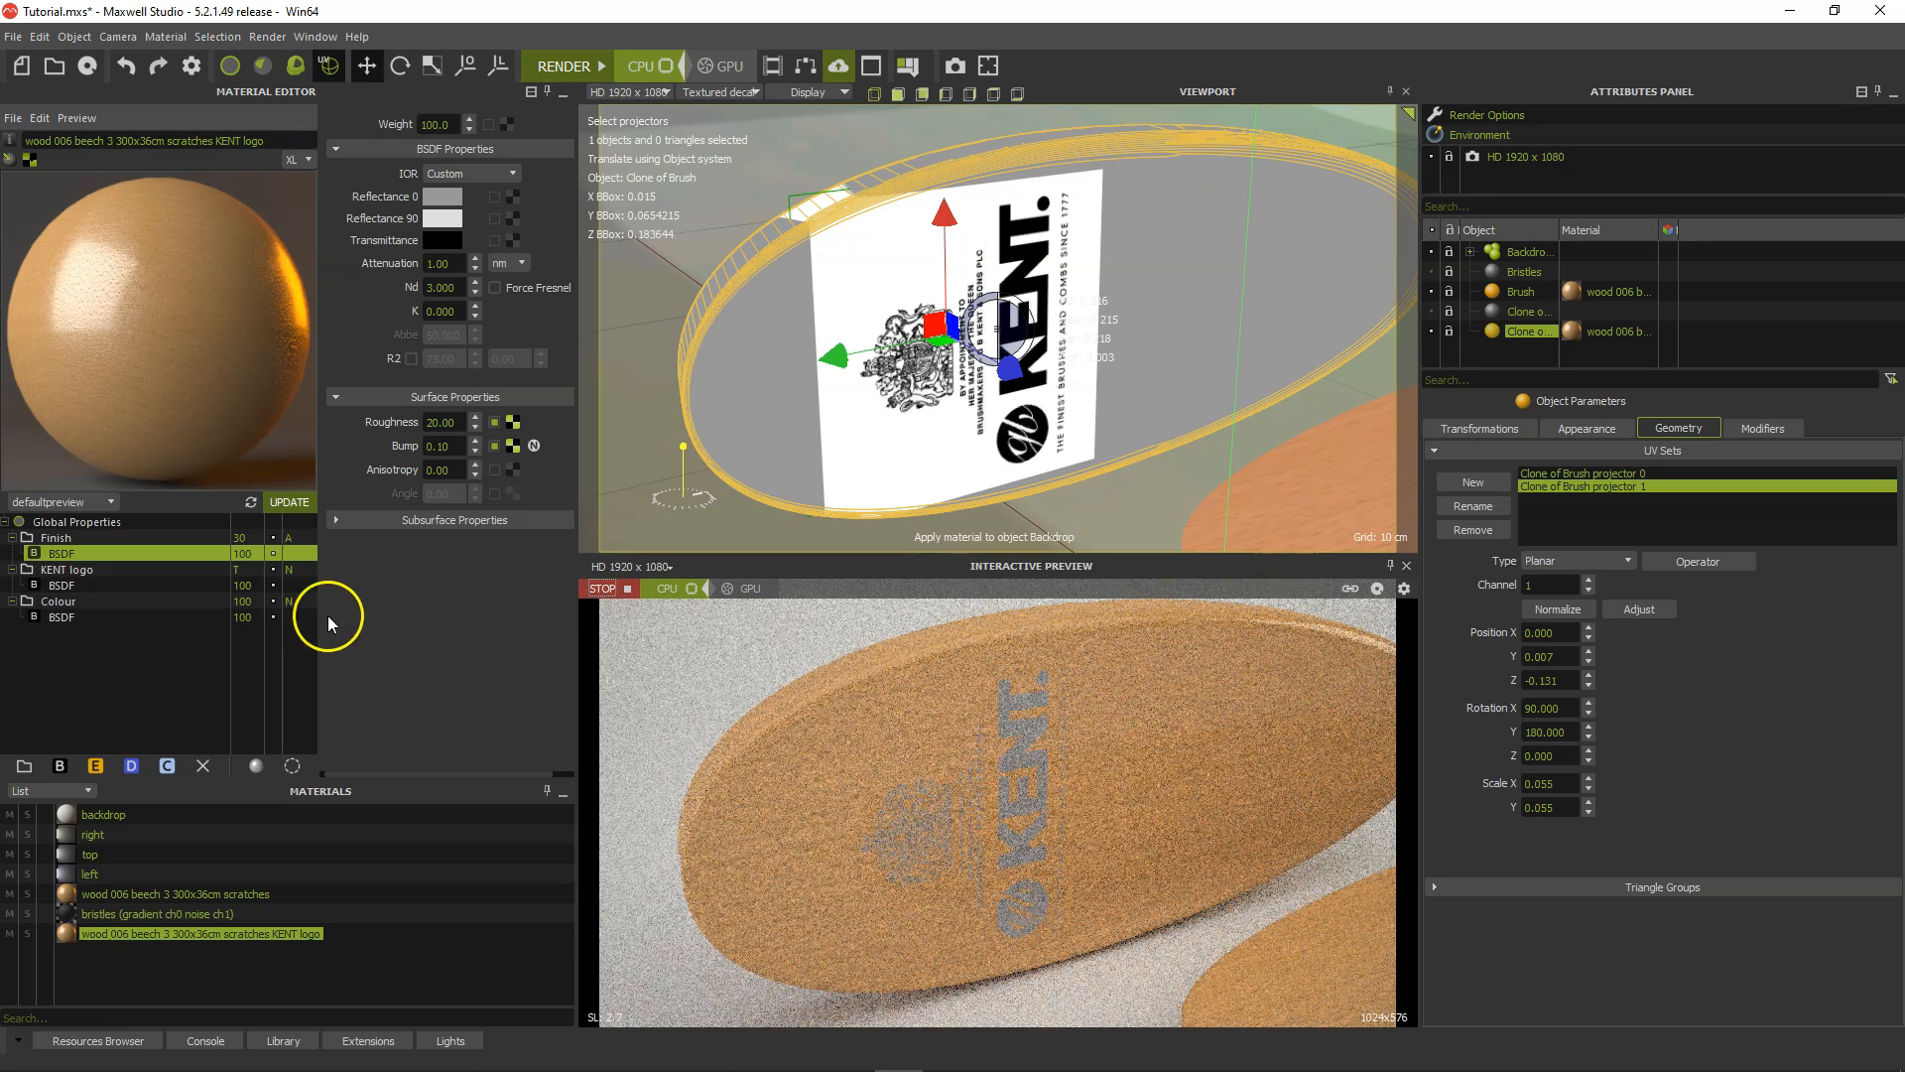
left_click(137, 585)
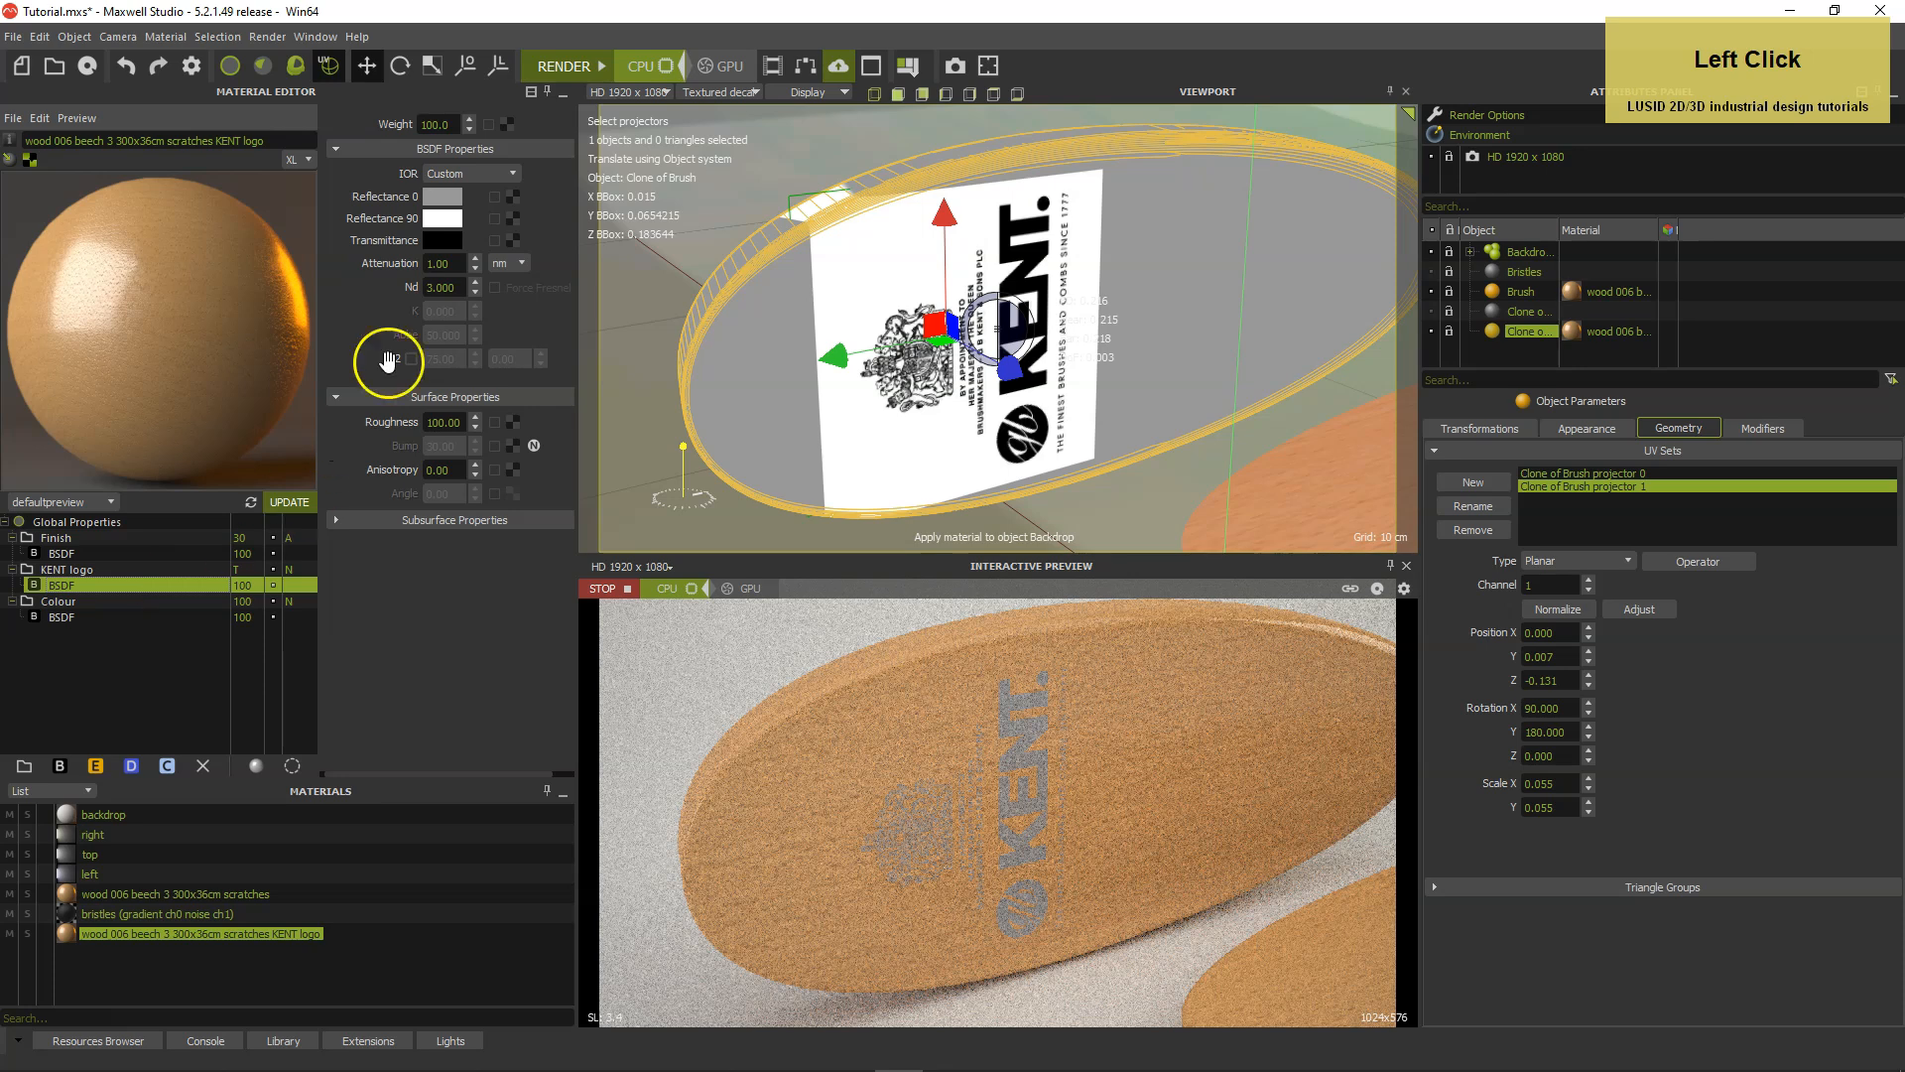
left_click(444, 202)
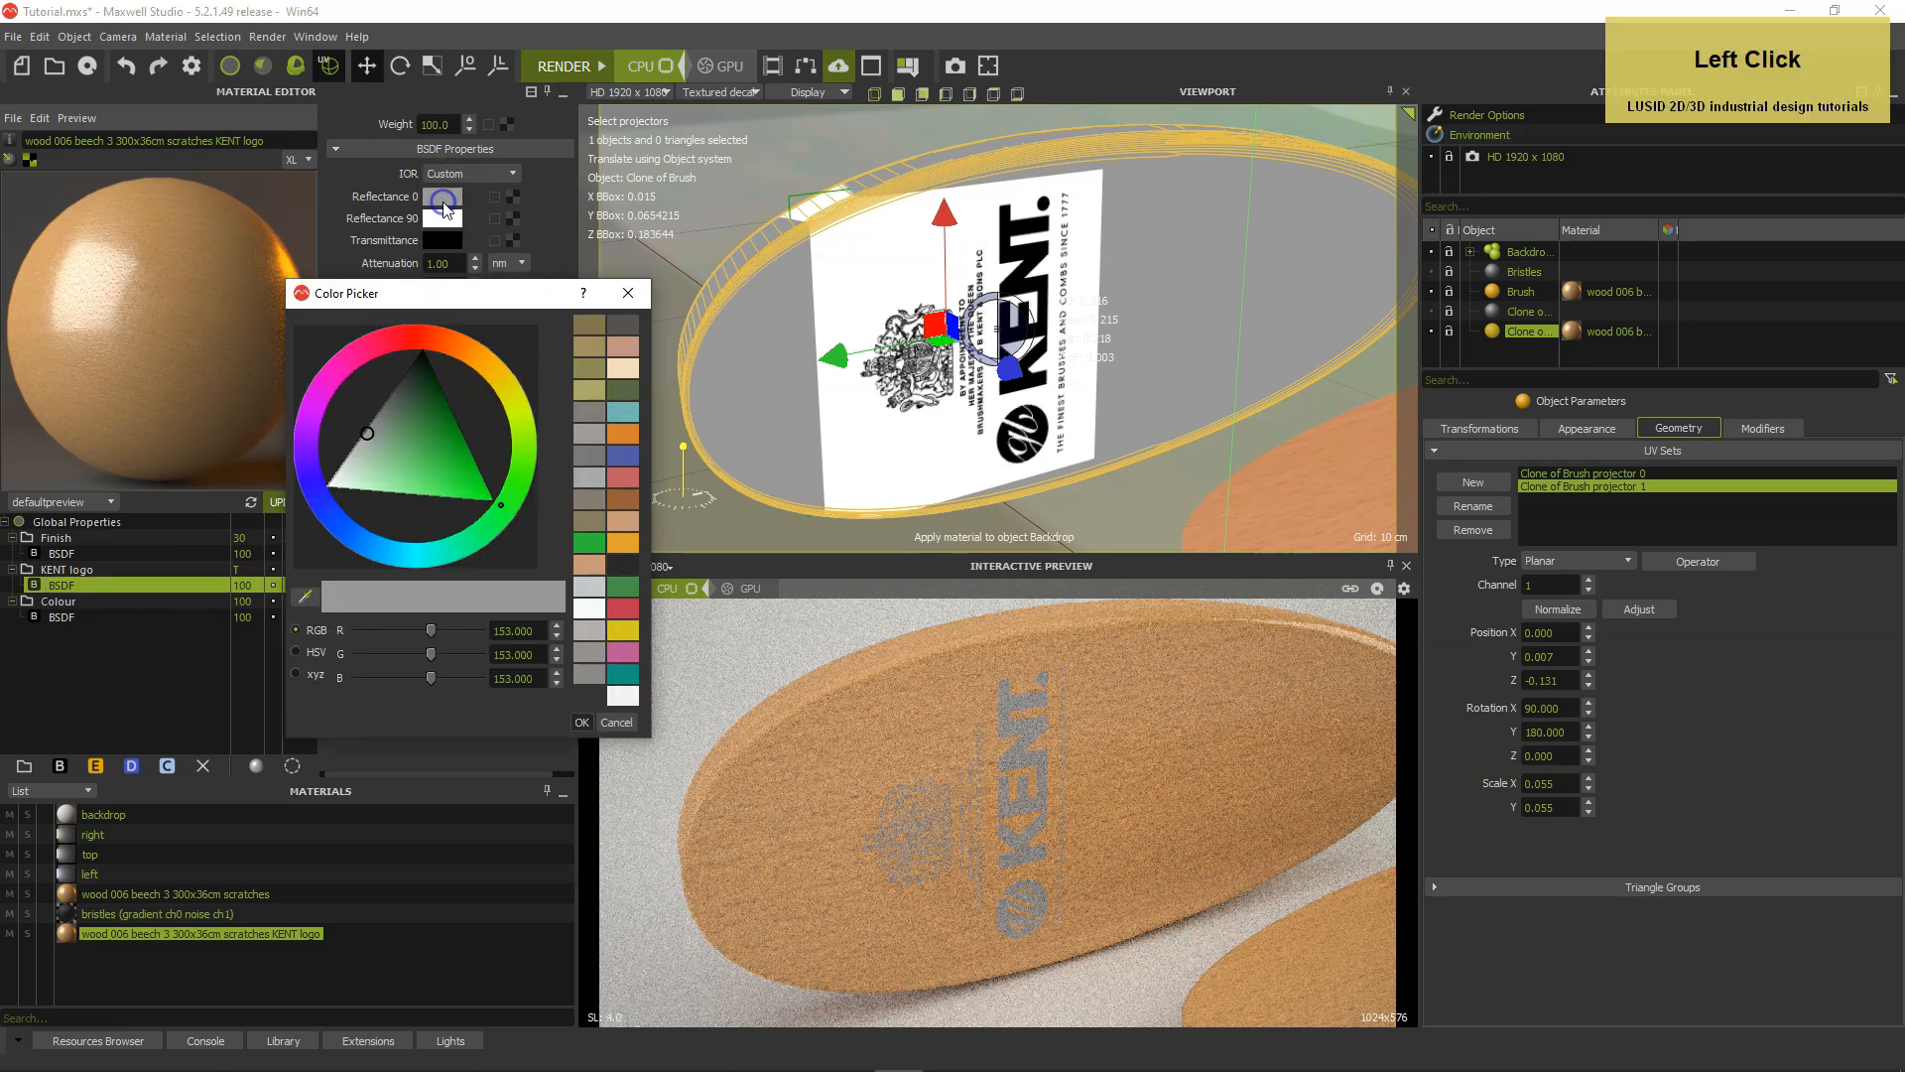
left_click(298, 651)
left_click_drag(490, 681, 474, 680)
type("7")
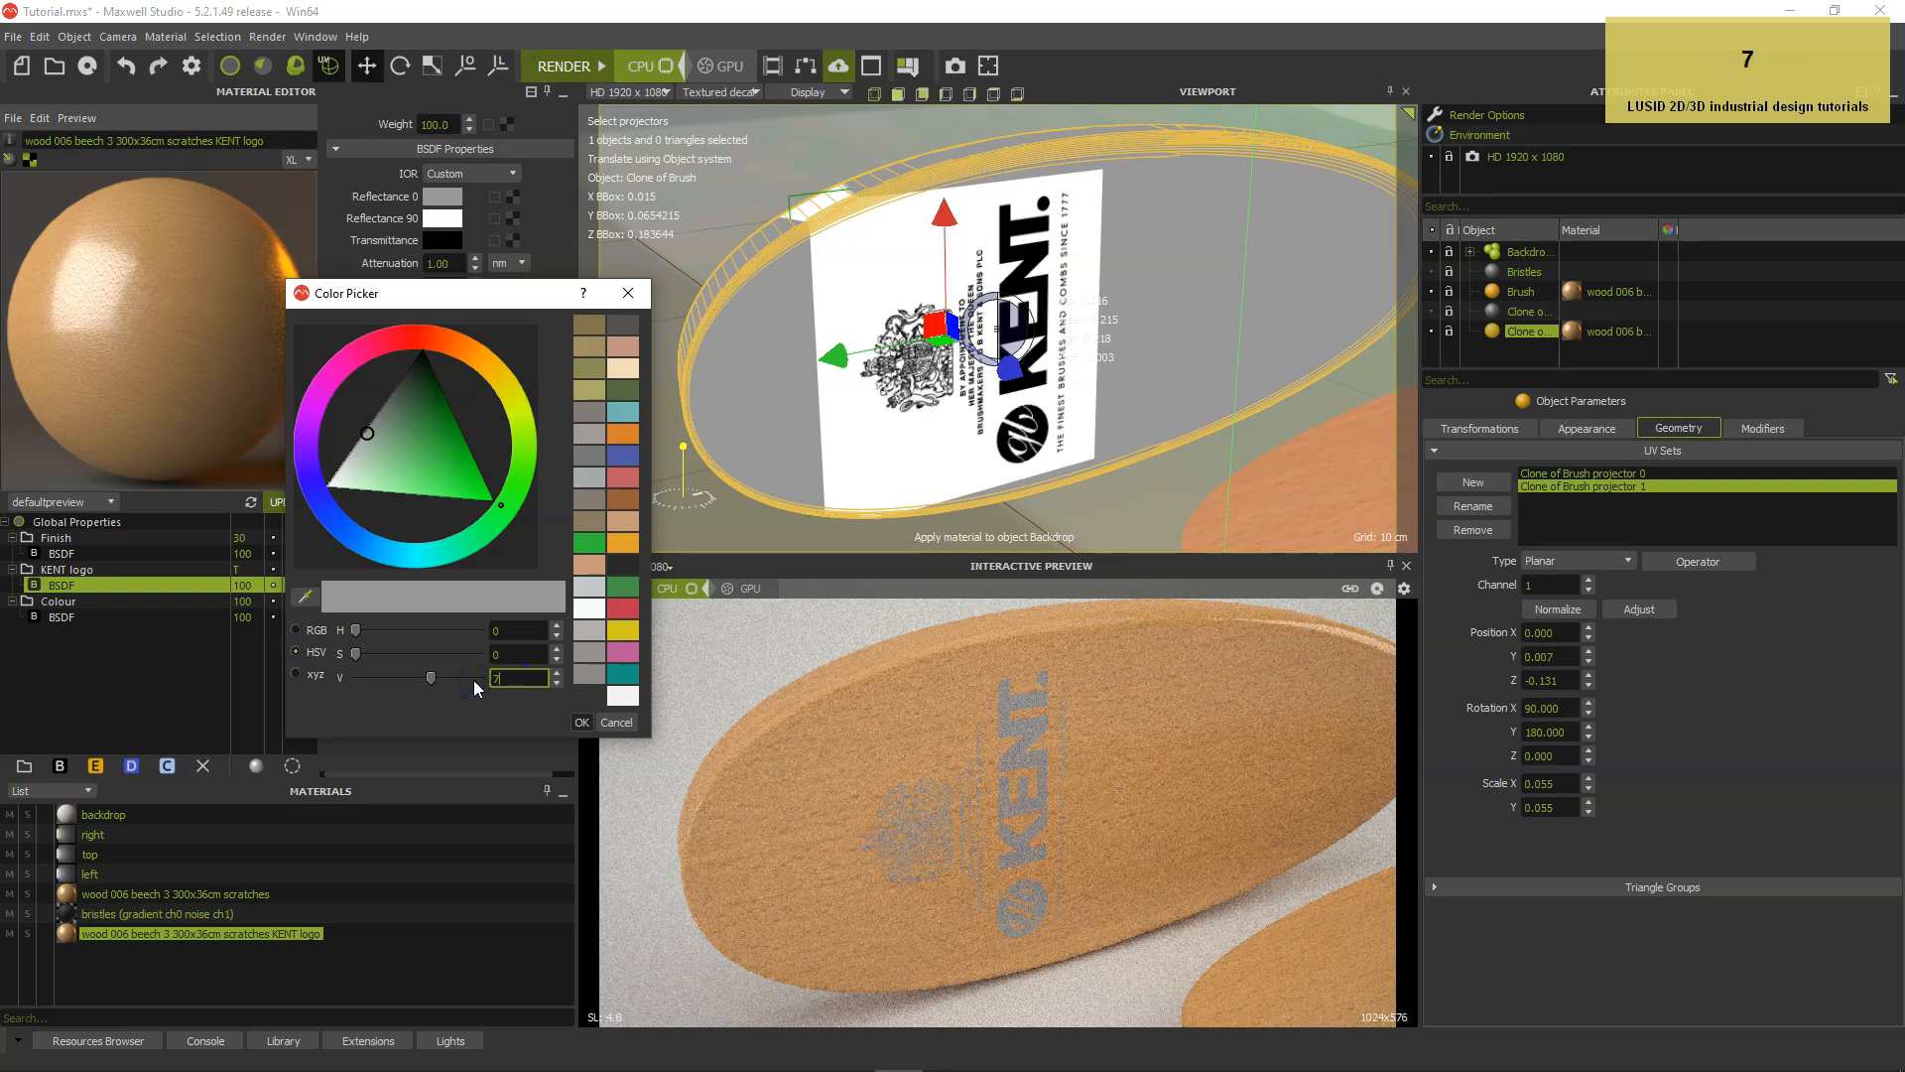
key("Return")
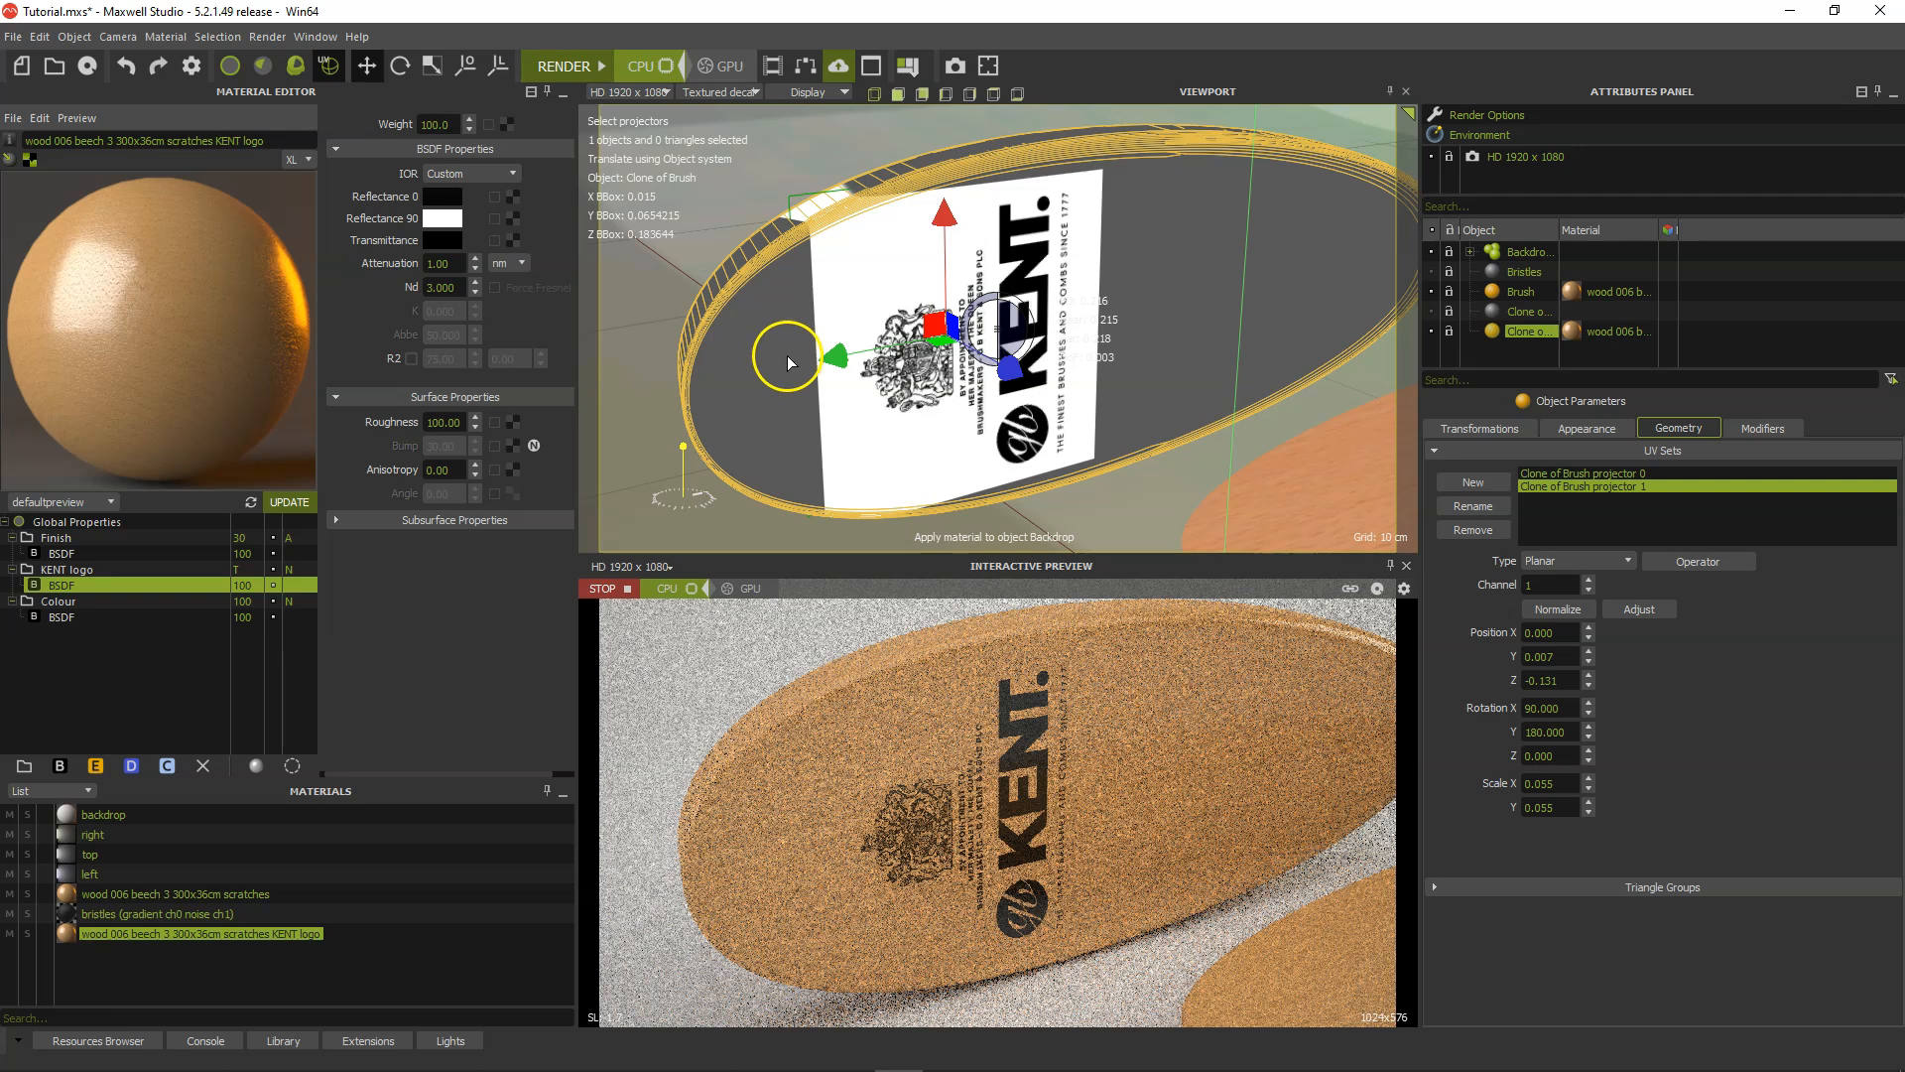
Shift the logo projector to a Z position of about -0.135, and undock the interactive preview clear of the material settings.
left_click_drag(829, 367, 823, 365)
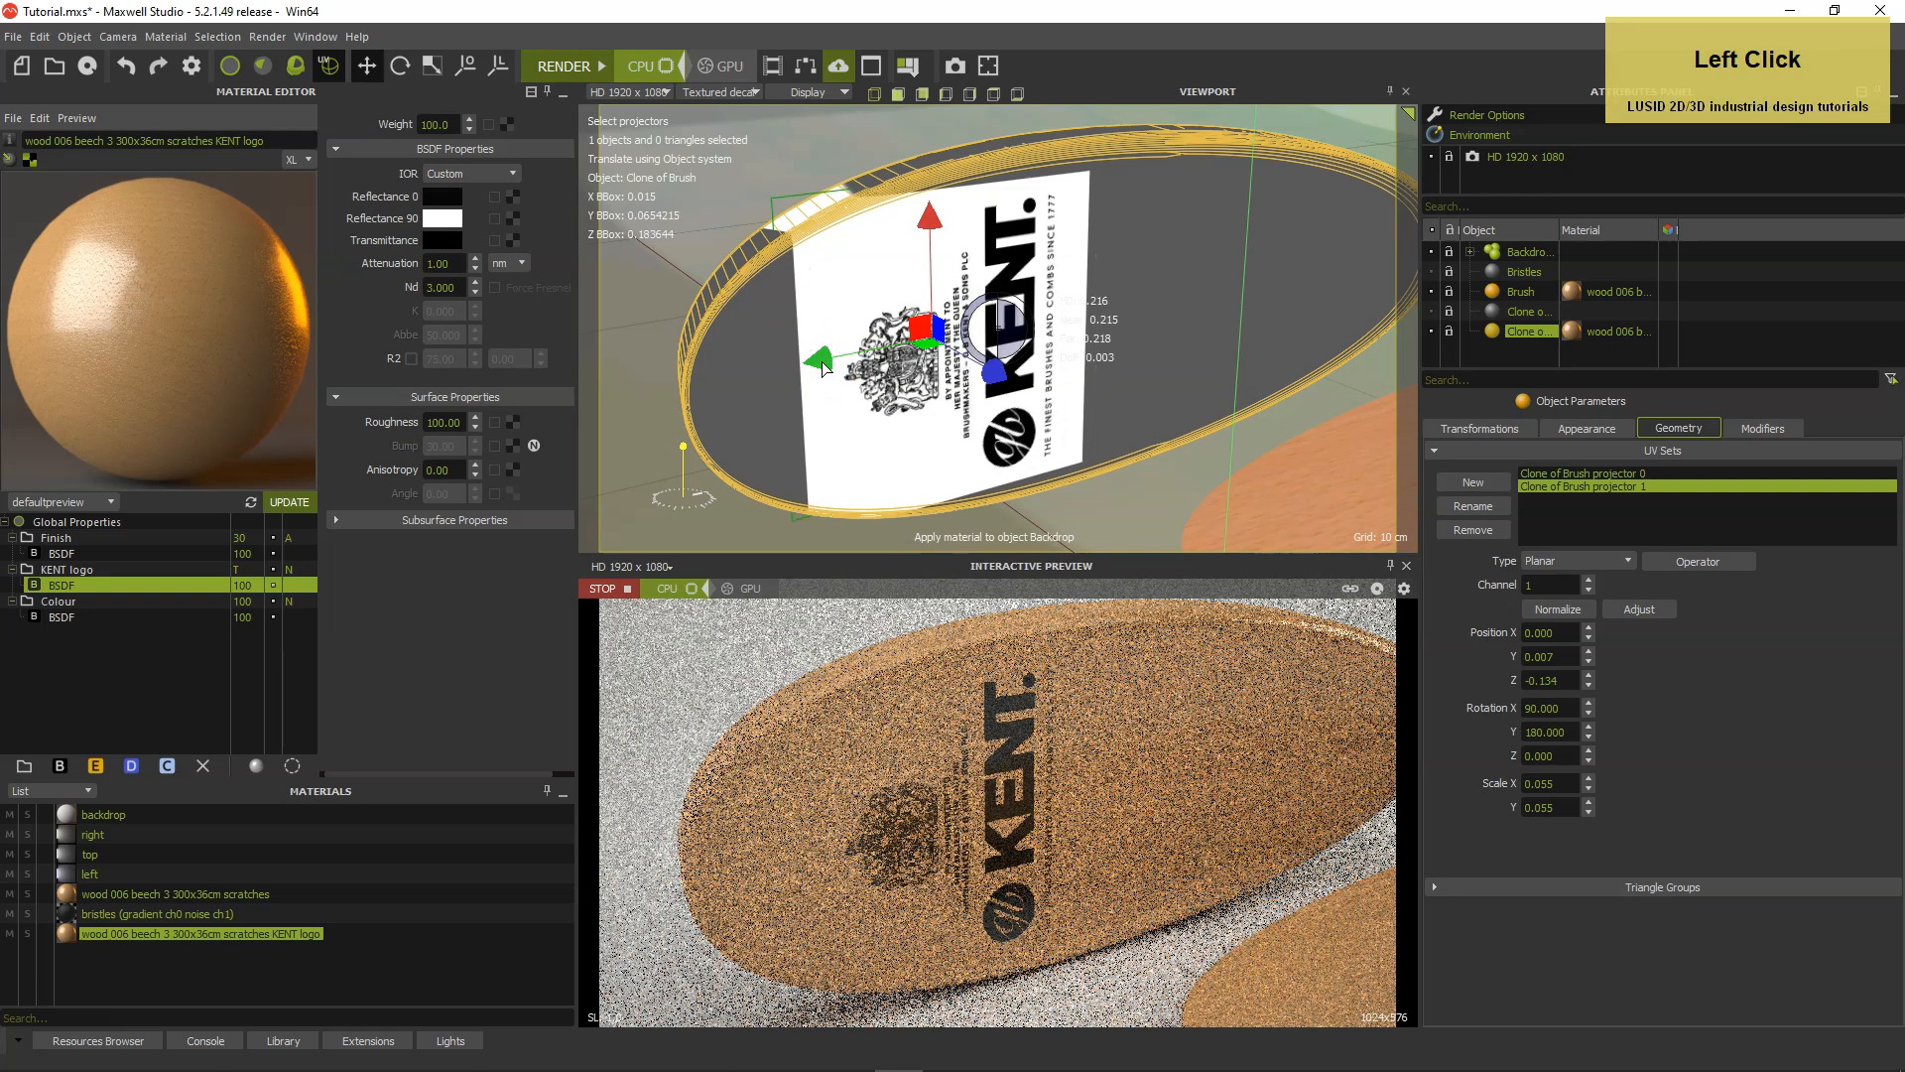
left_click(822, 361)
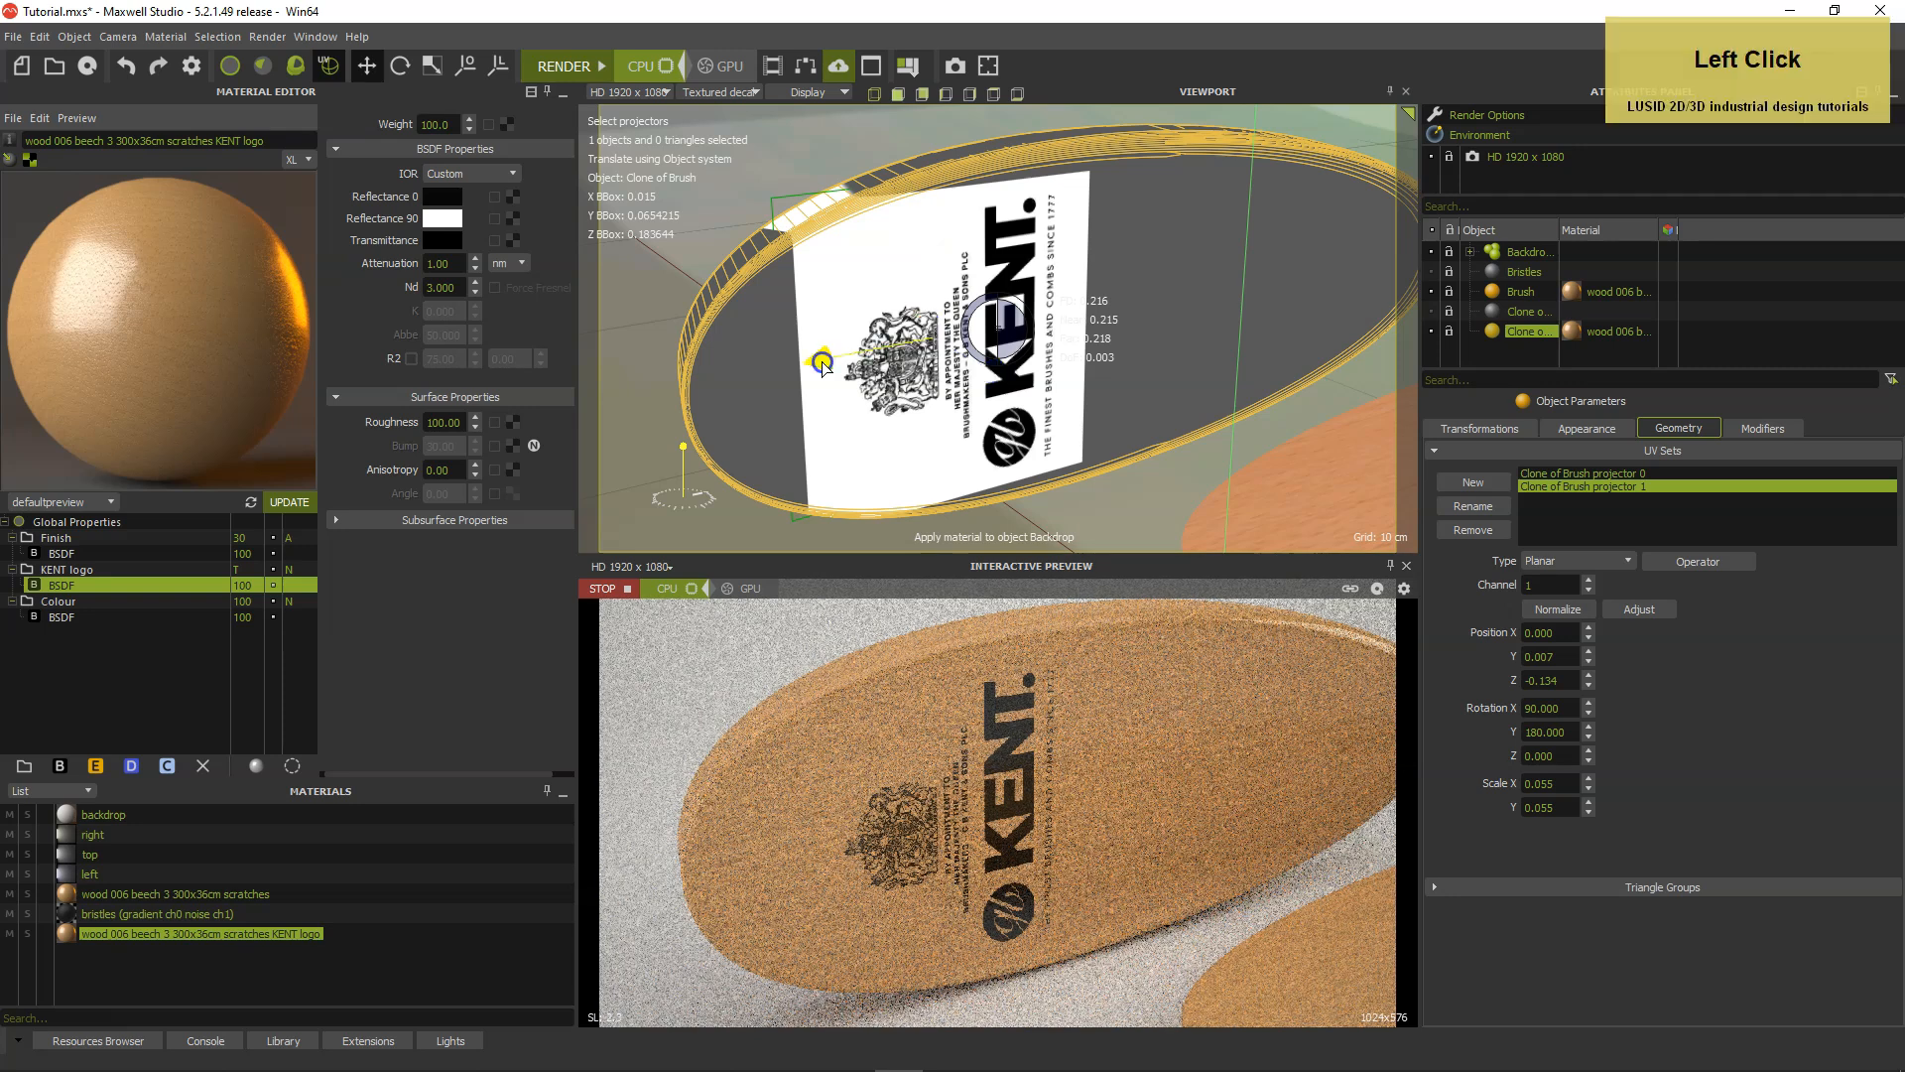
left_click_drag(822, 363, 815, 370)
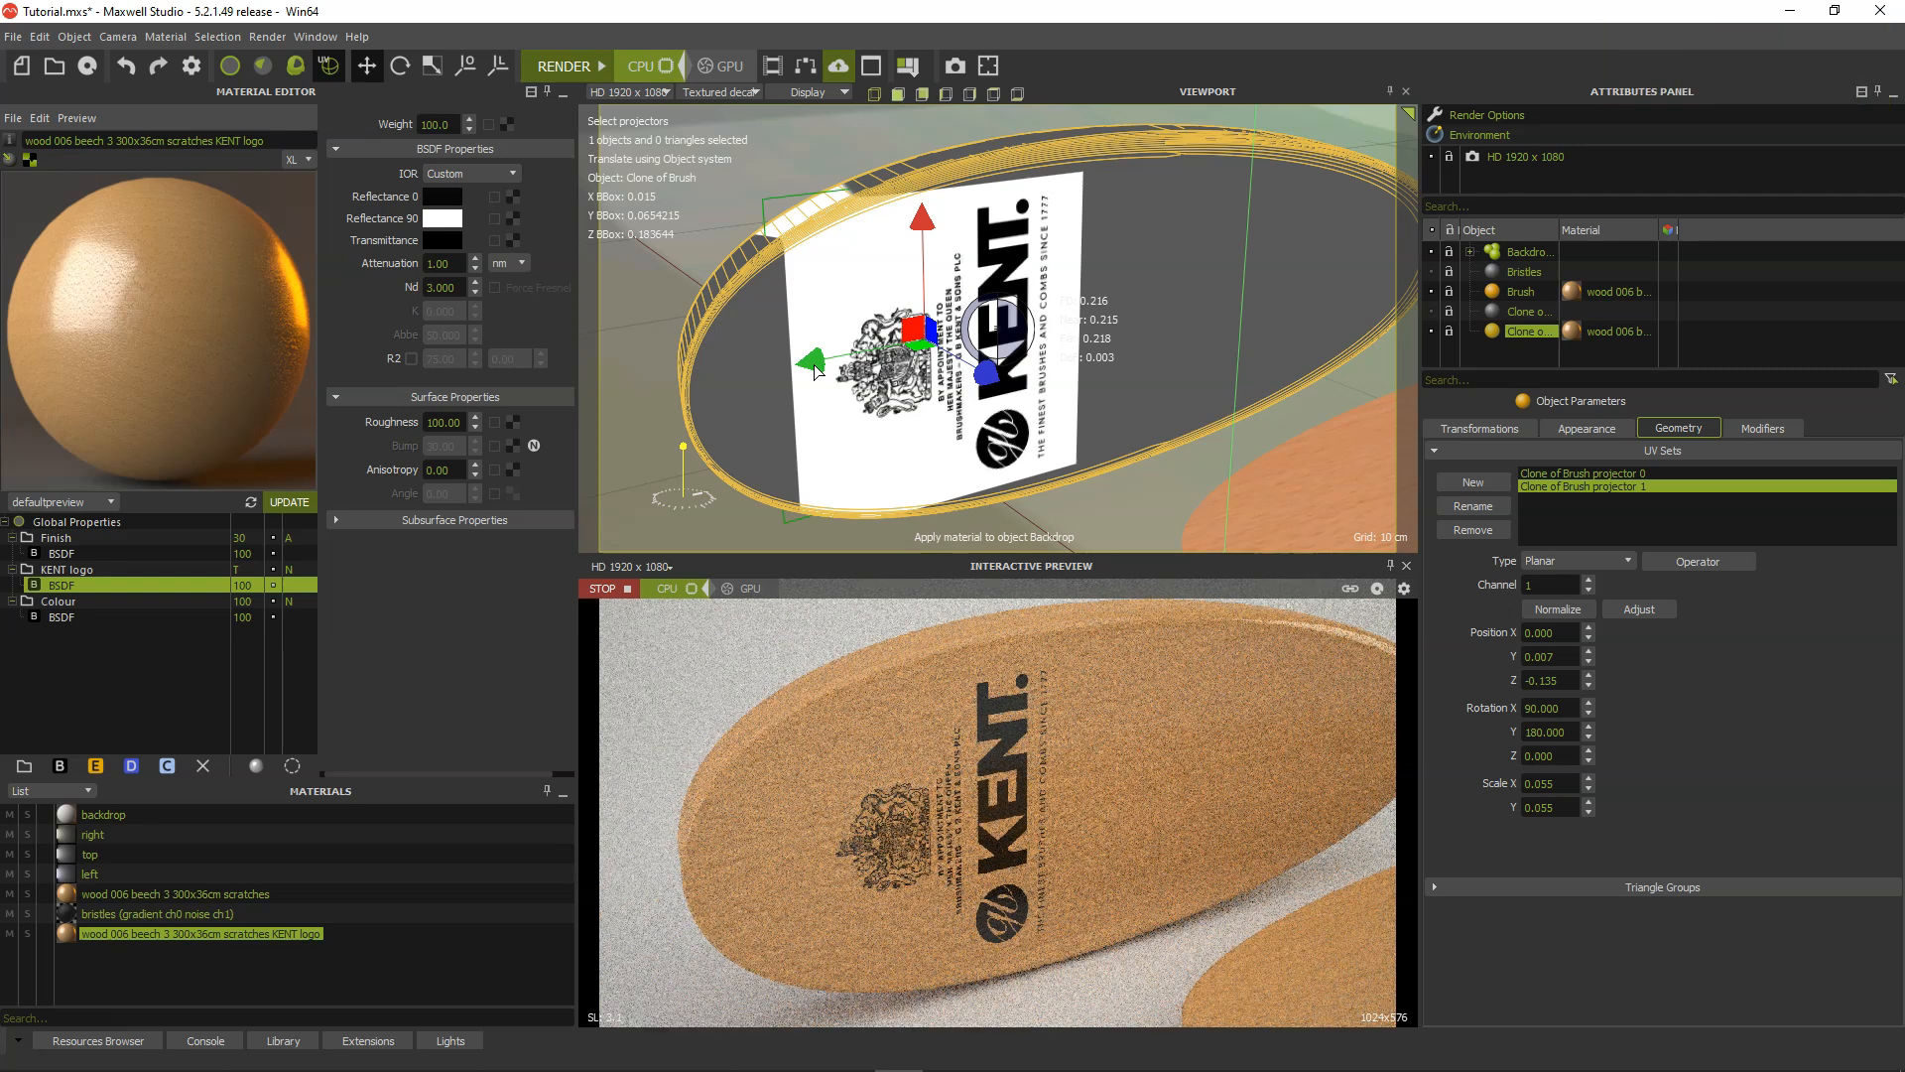
left_click(1391, 564)
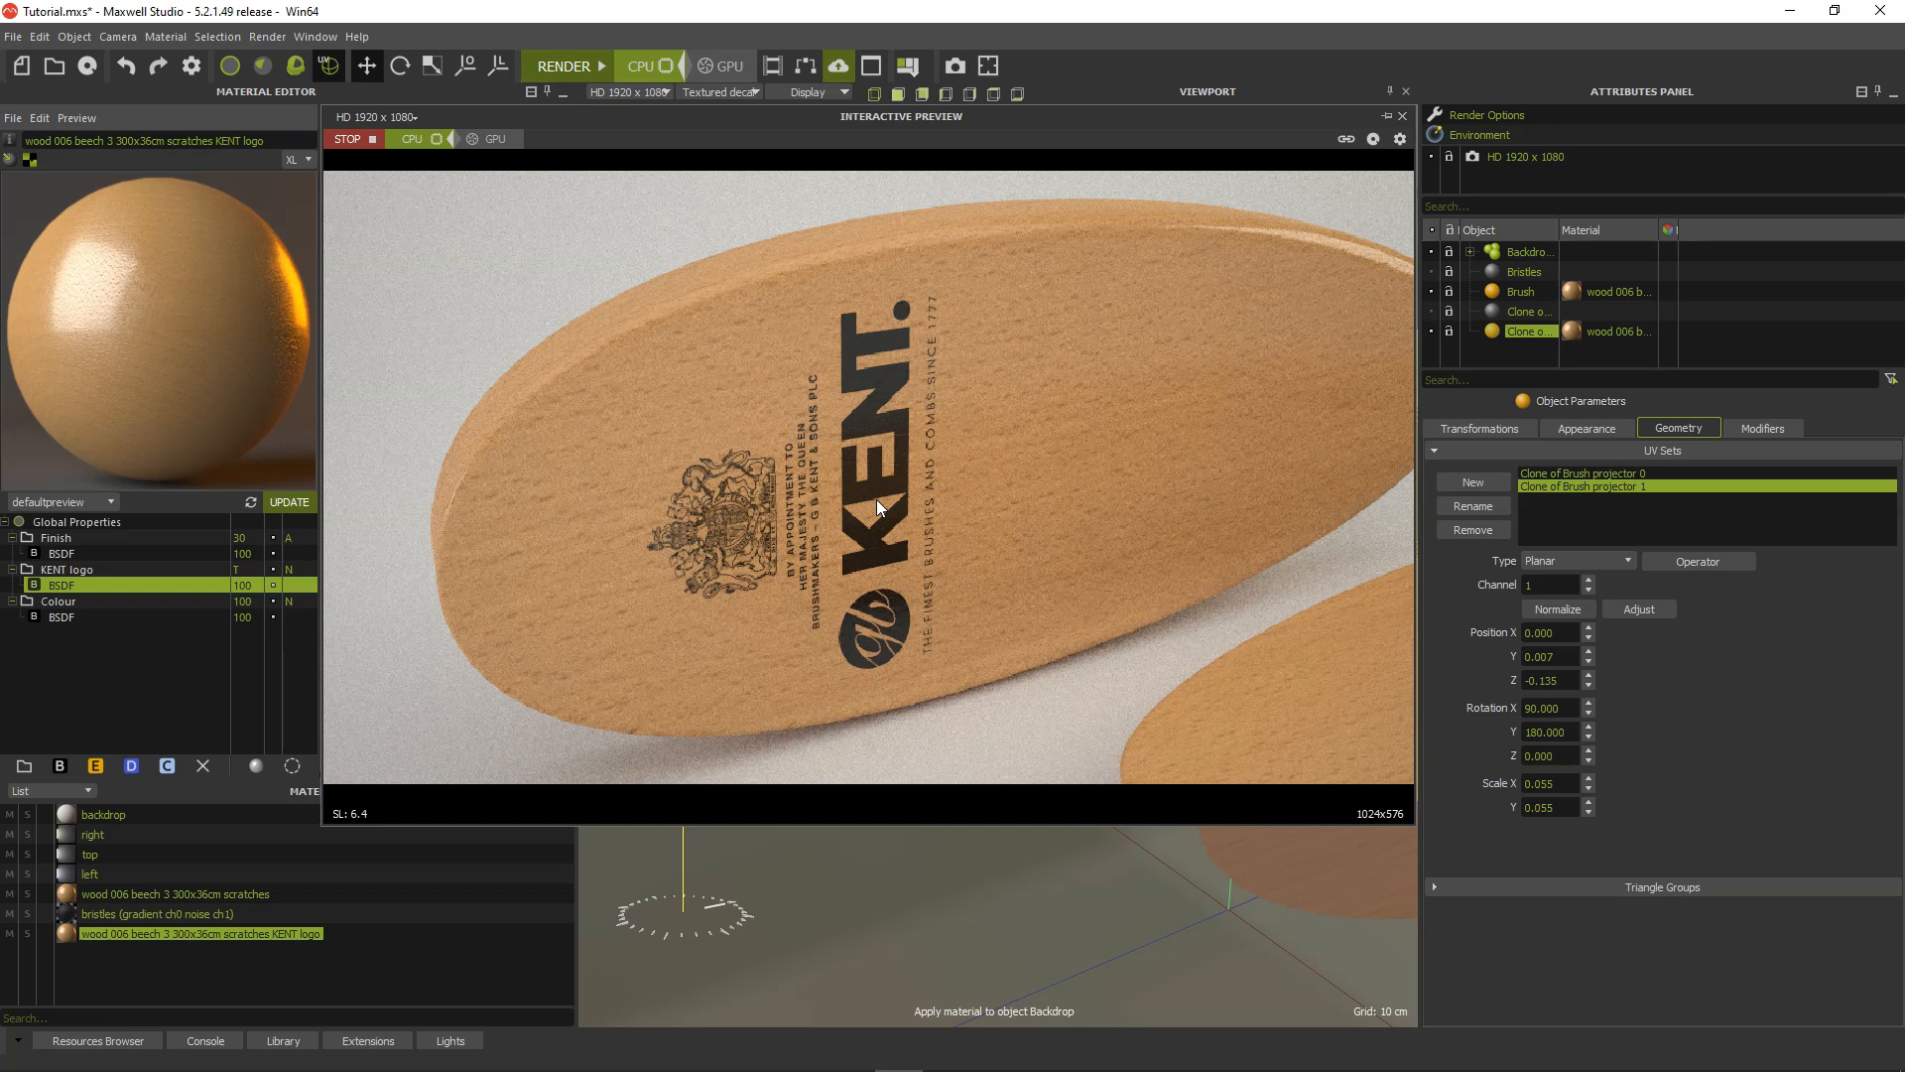
left_click_drag(708, 122, 1098, 188)
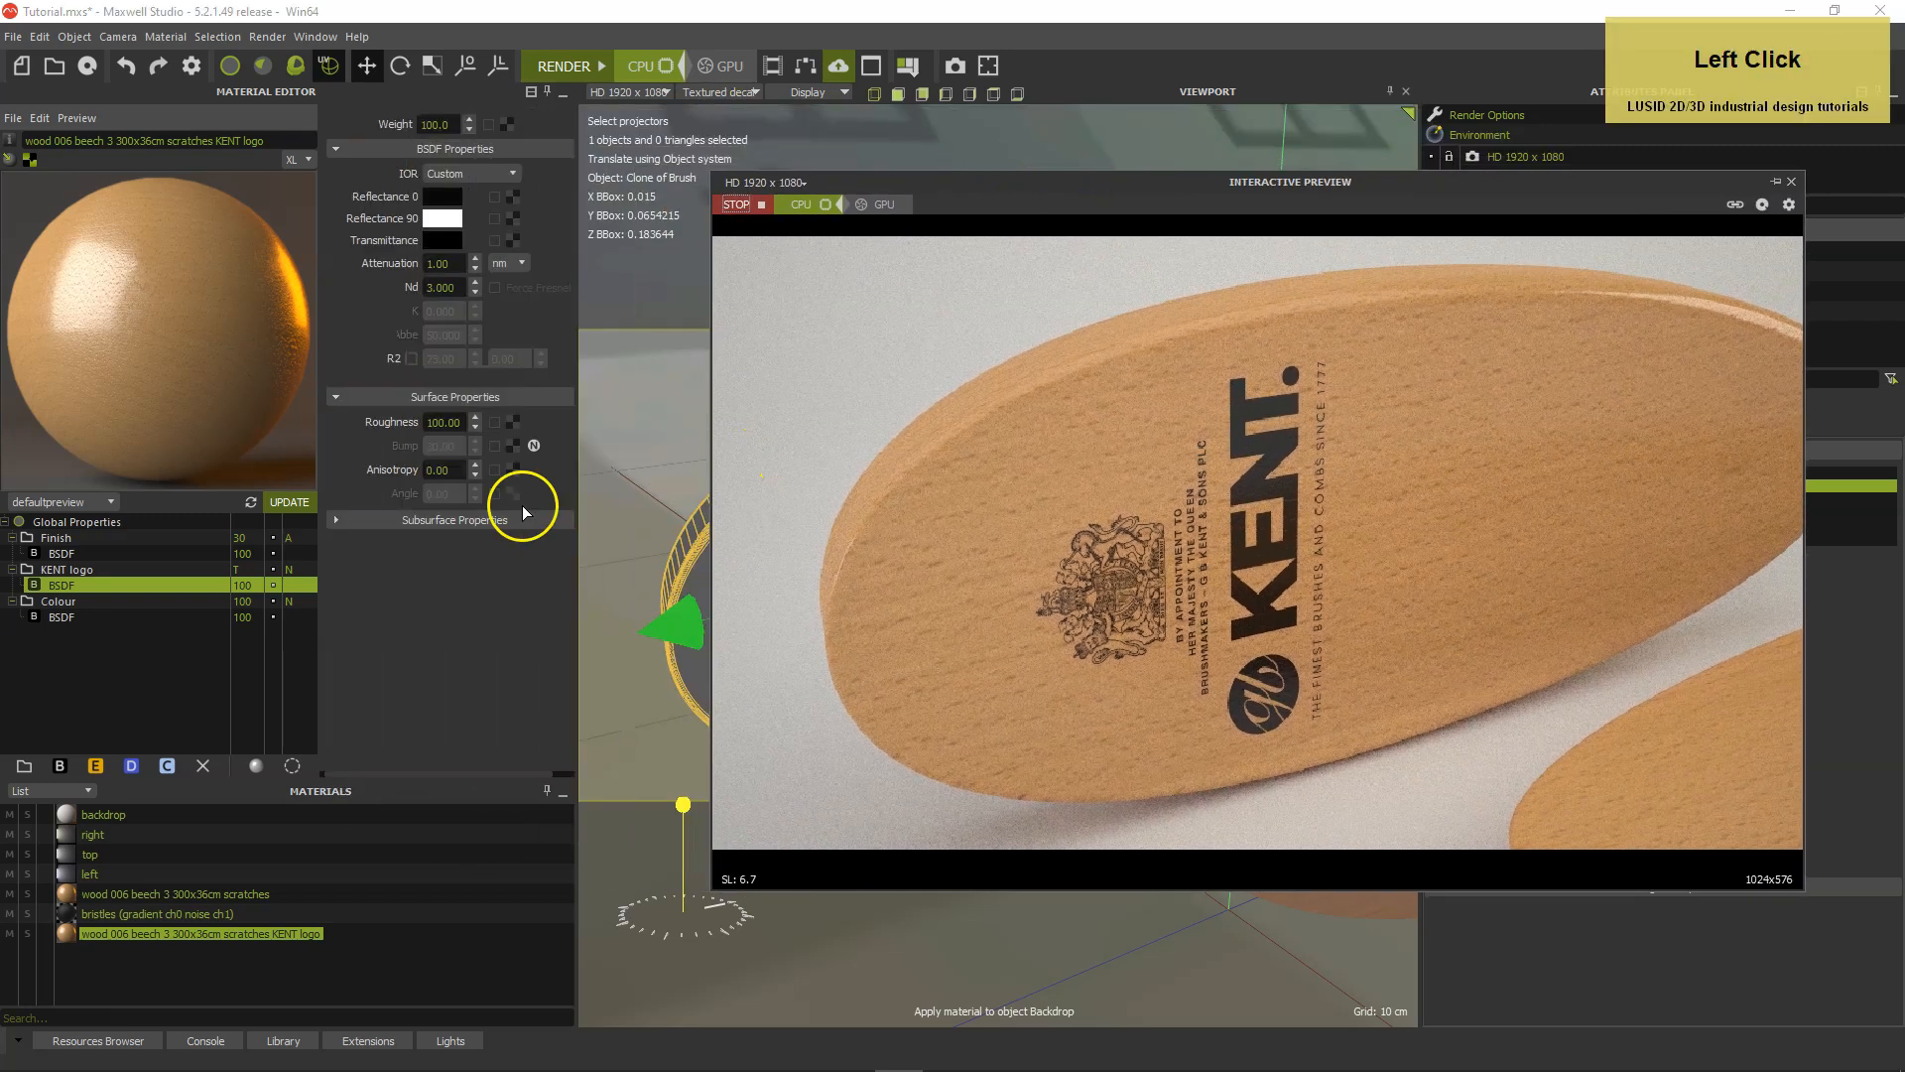
Copy the bump texture from the Finish layer's BSDF to the KENT logo layer's BSDF.
left_click(150, 553)
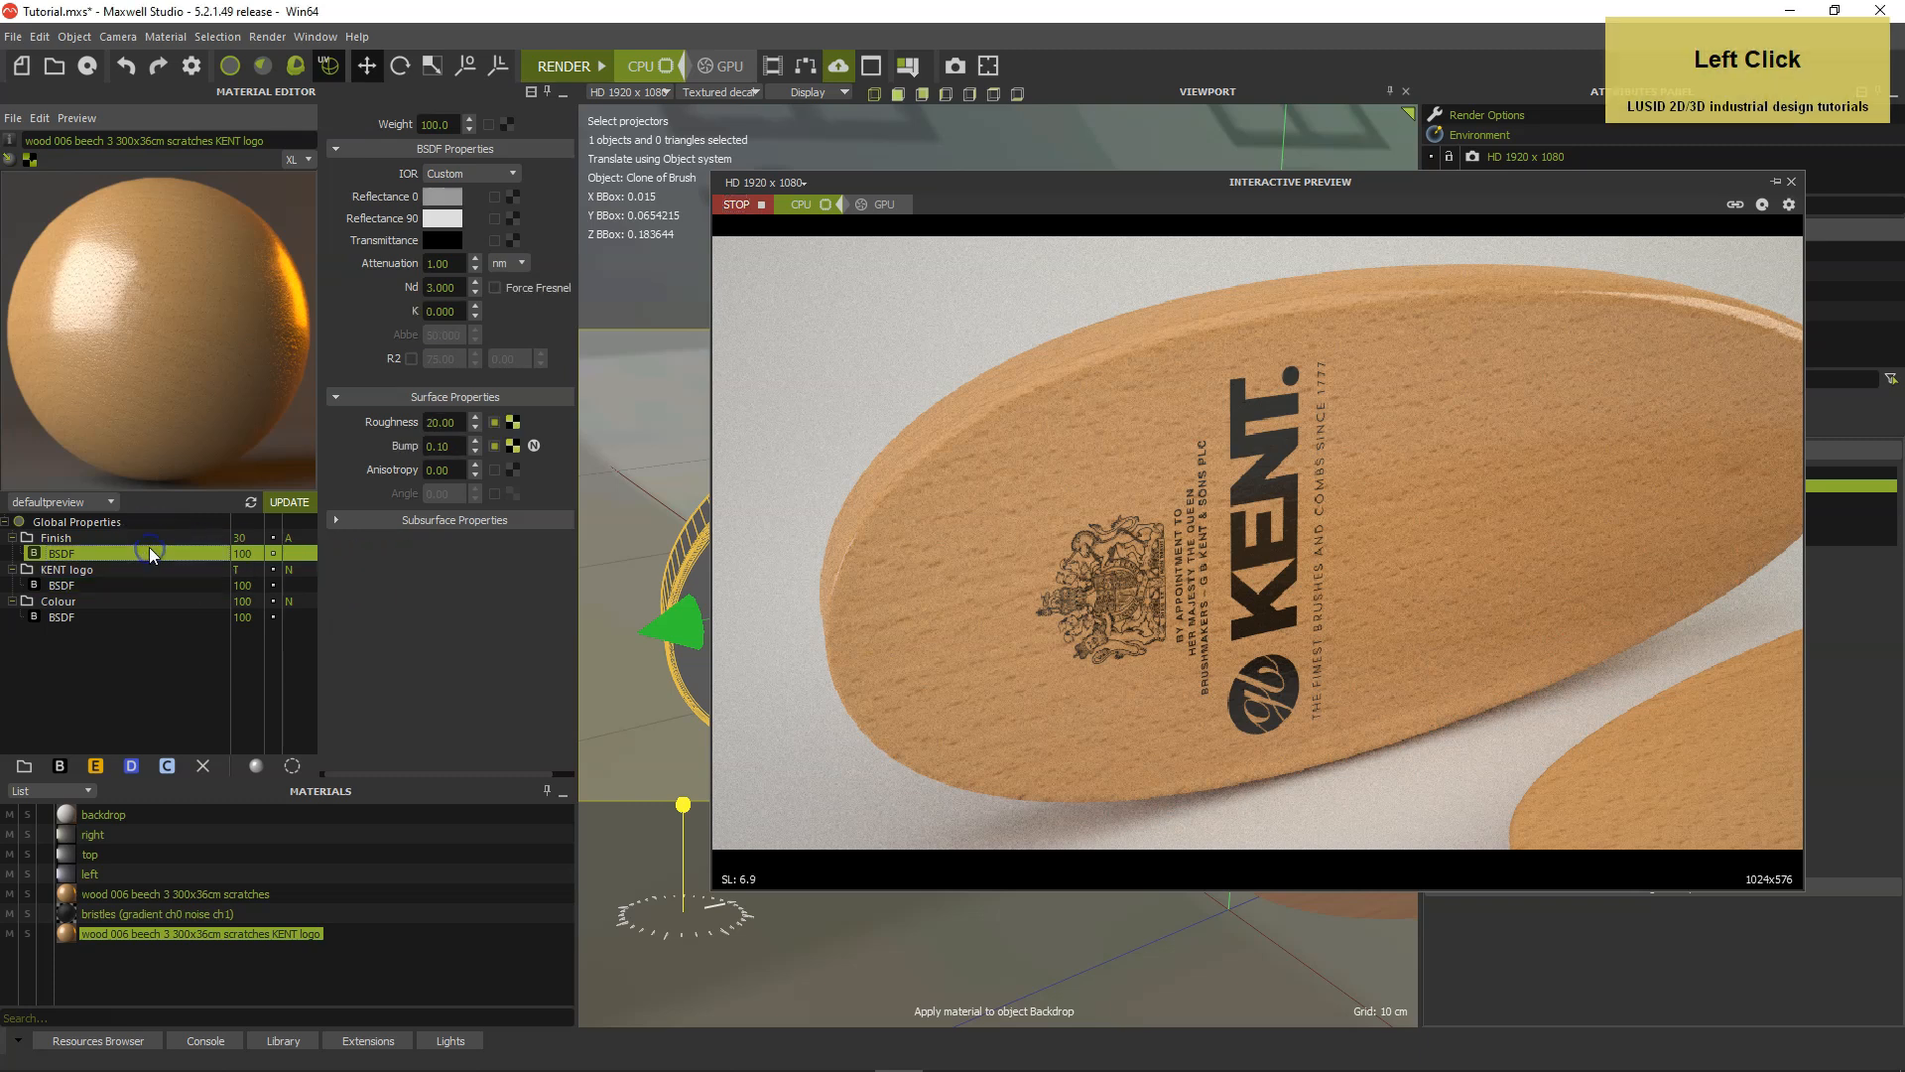
left_click_drag(514, 445, 440, 579)
left_click_drag(314, 579, 262, 582)
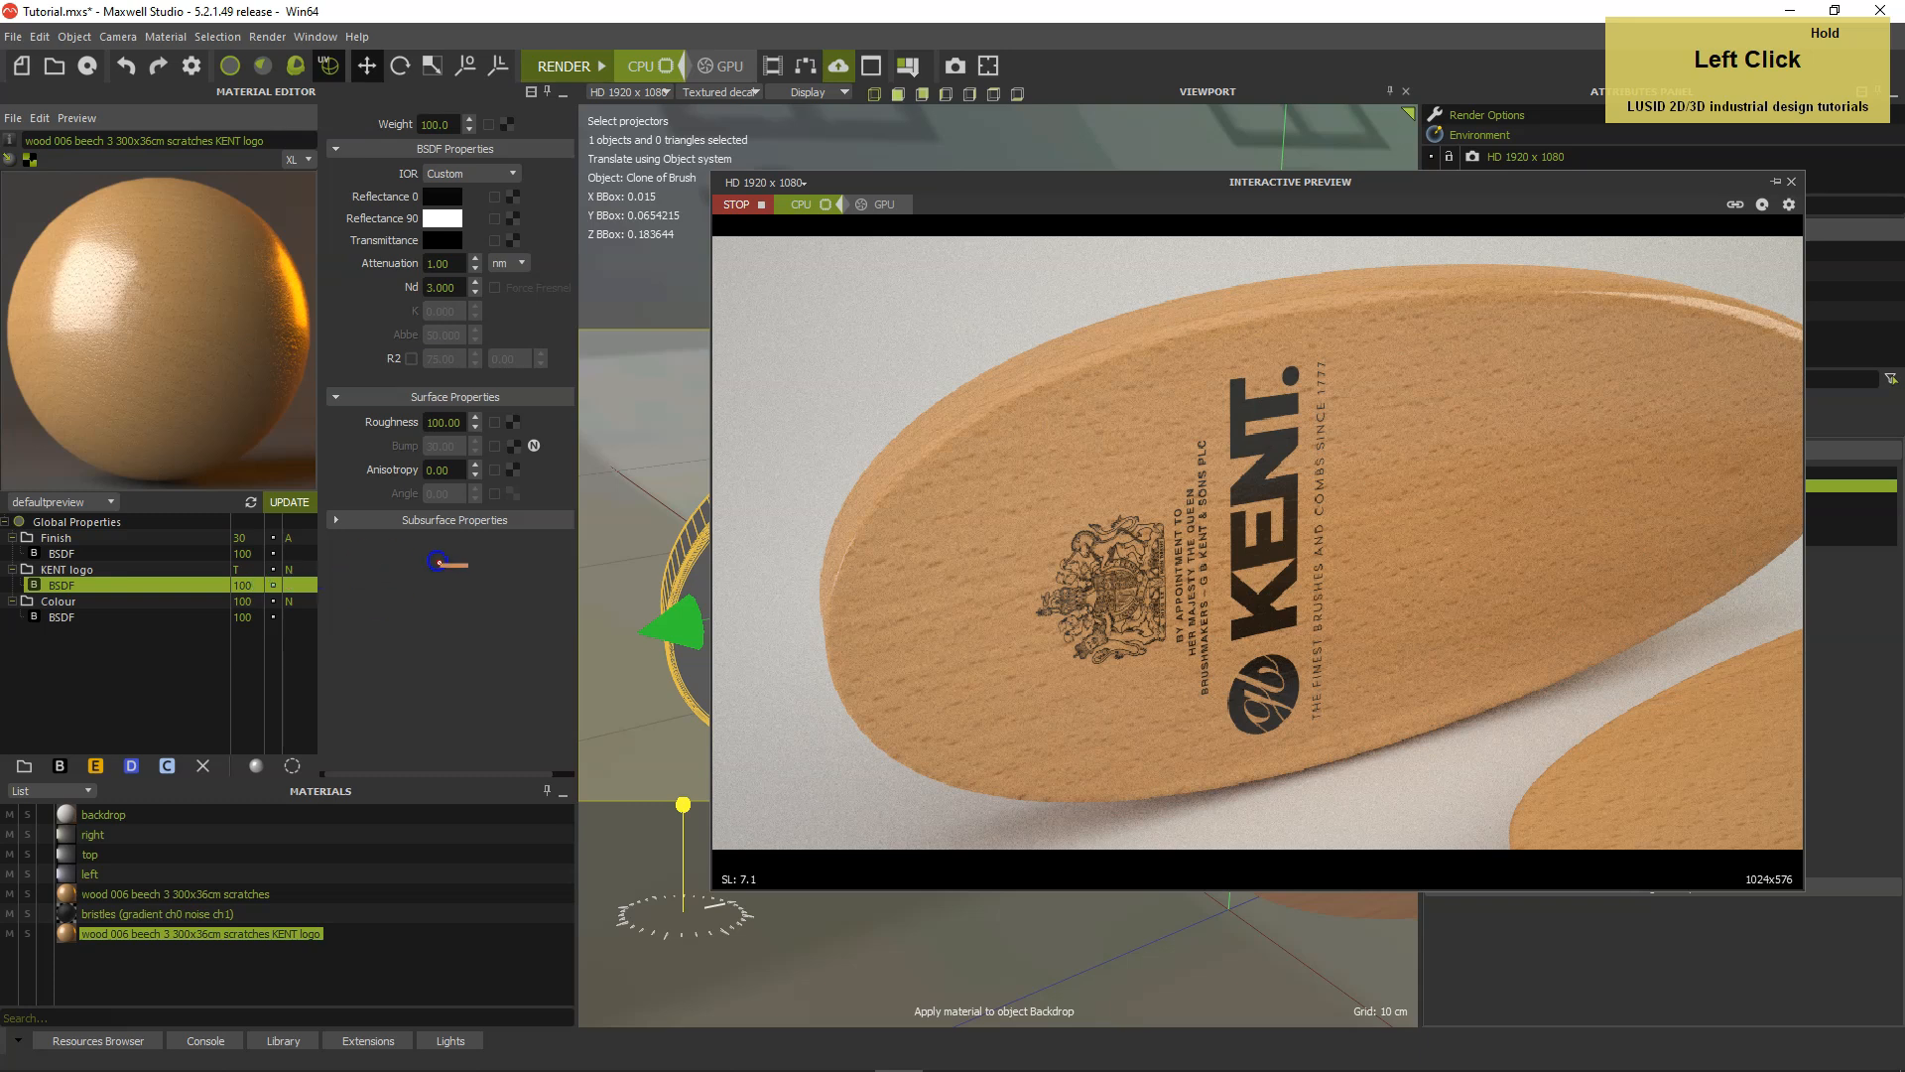
left_click_drag(514, 444, 515, 443)
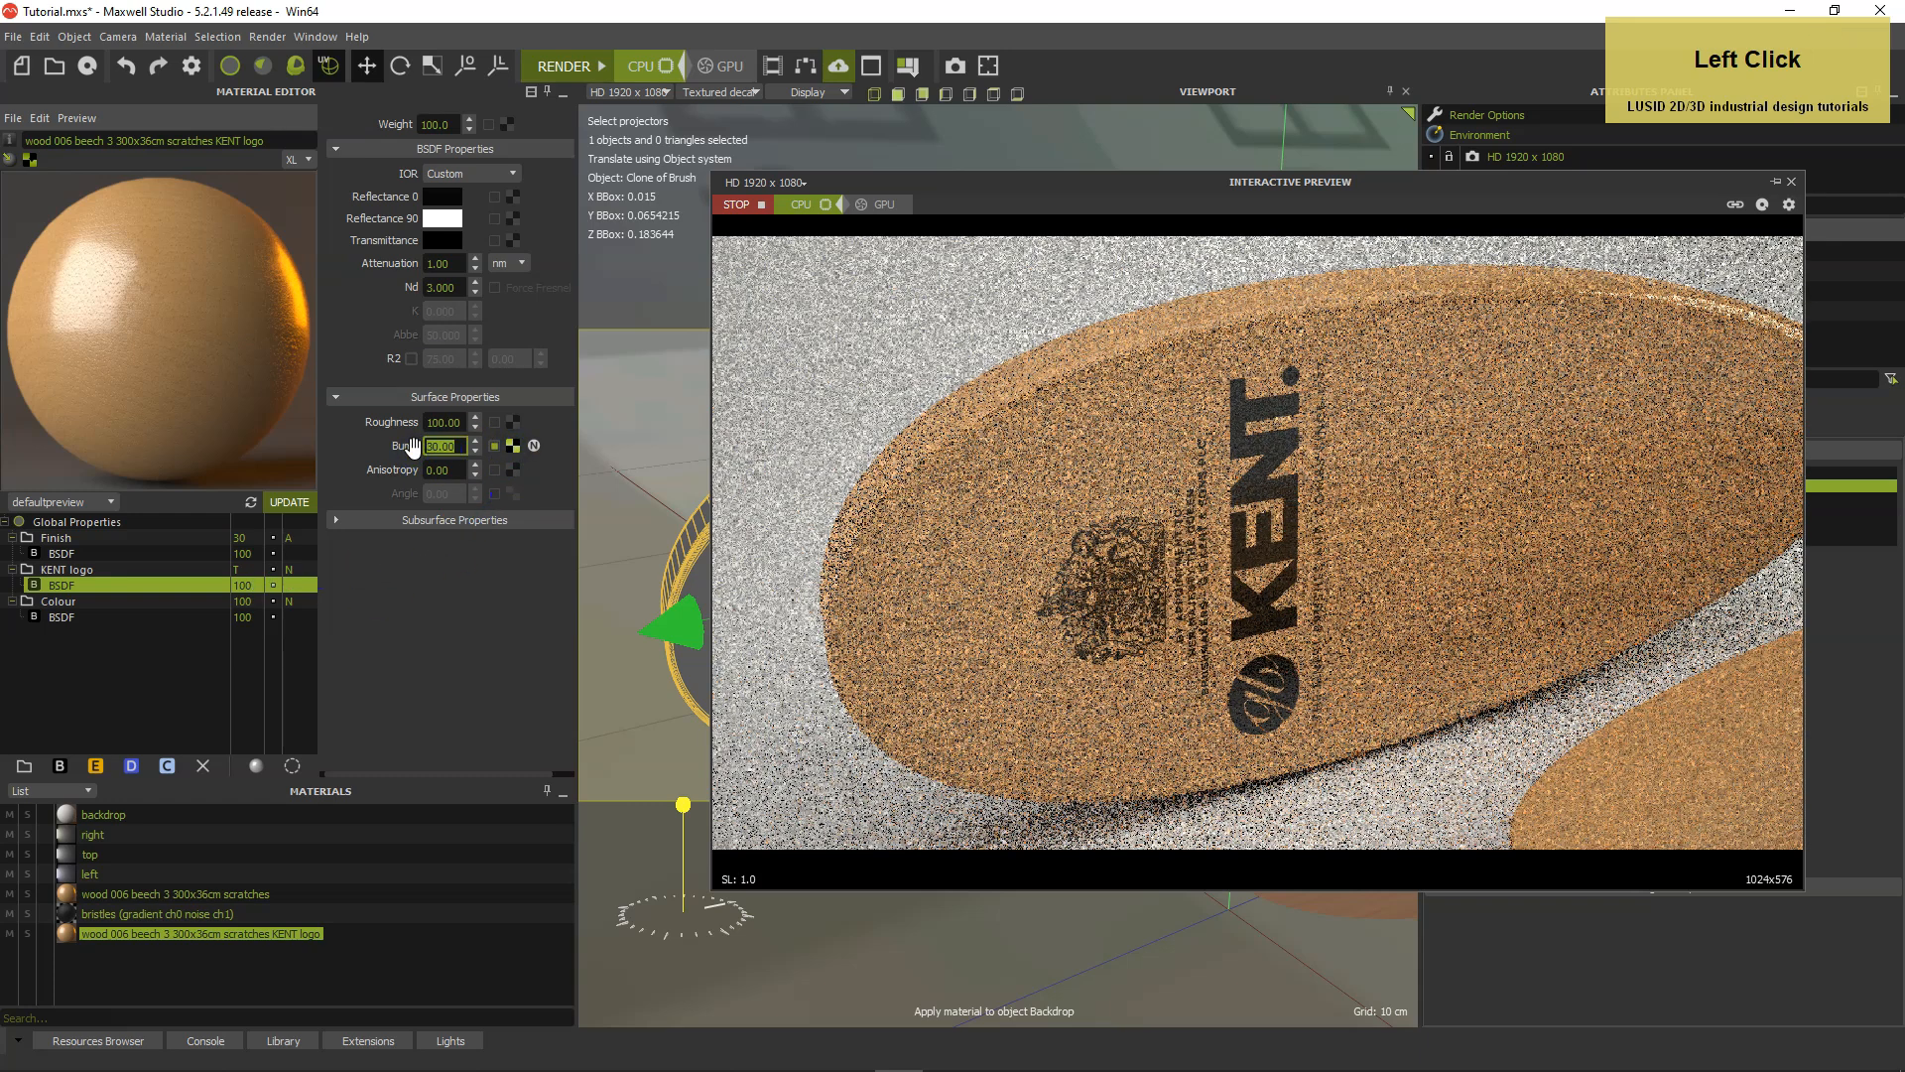
Set the KENT logo BSDF's bump to 0.05 and inspect the logo up close in the interactive preview.
type("0.")
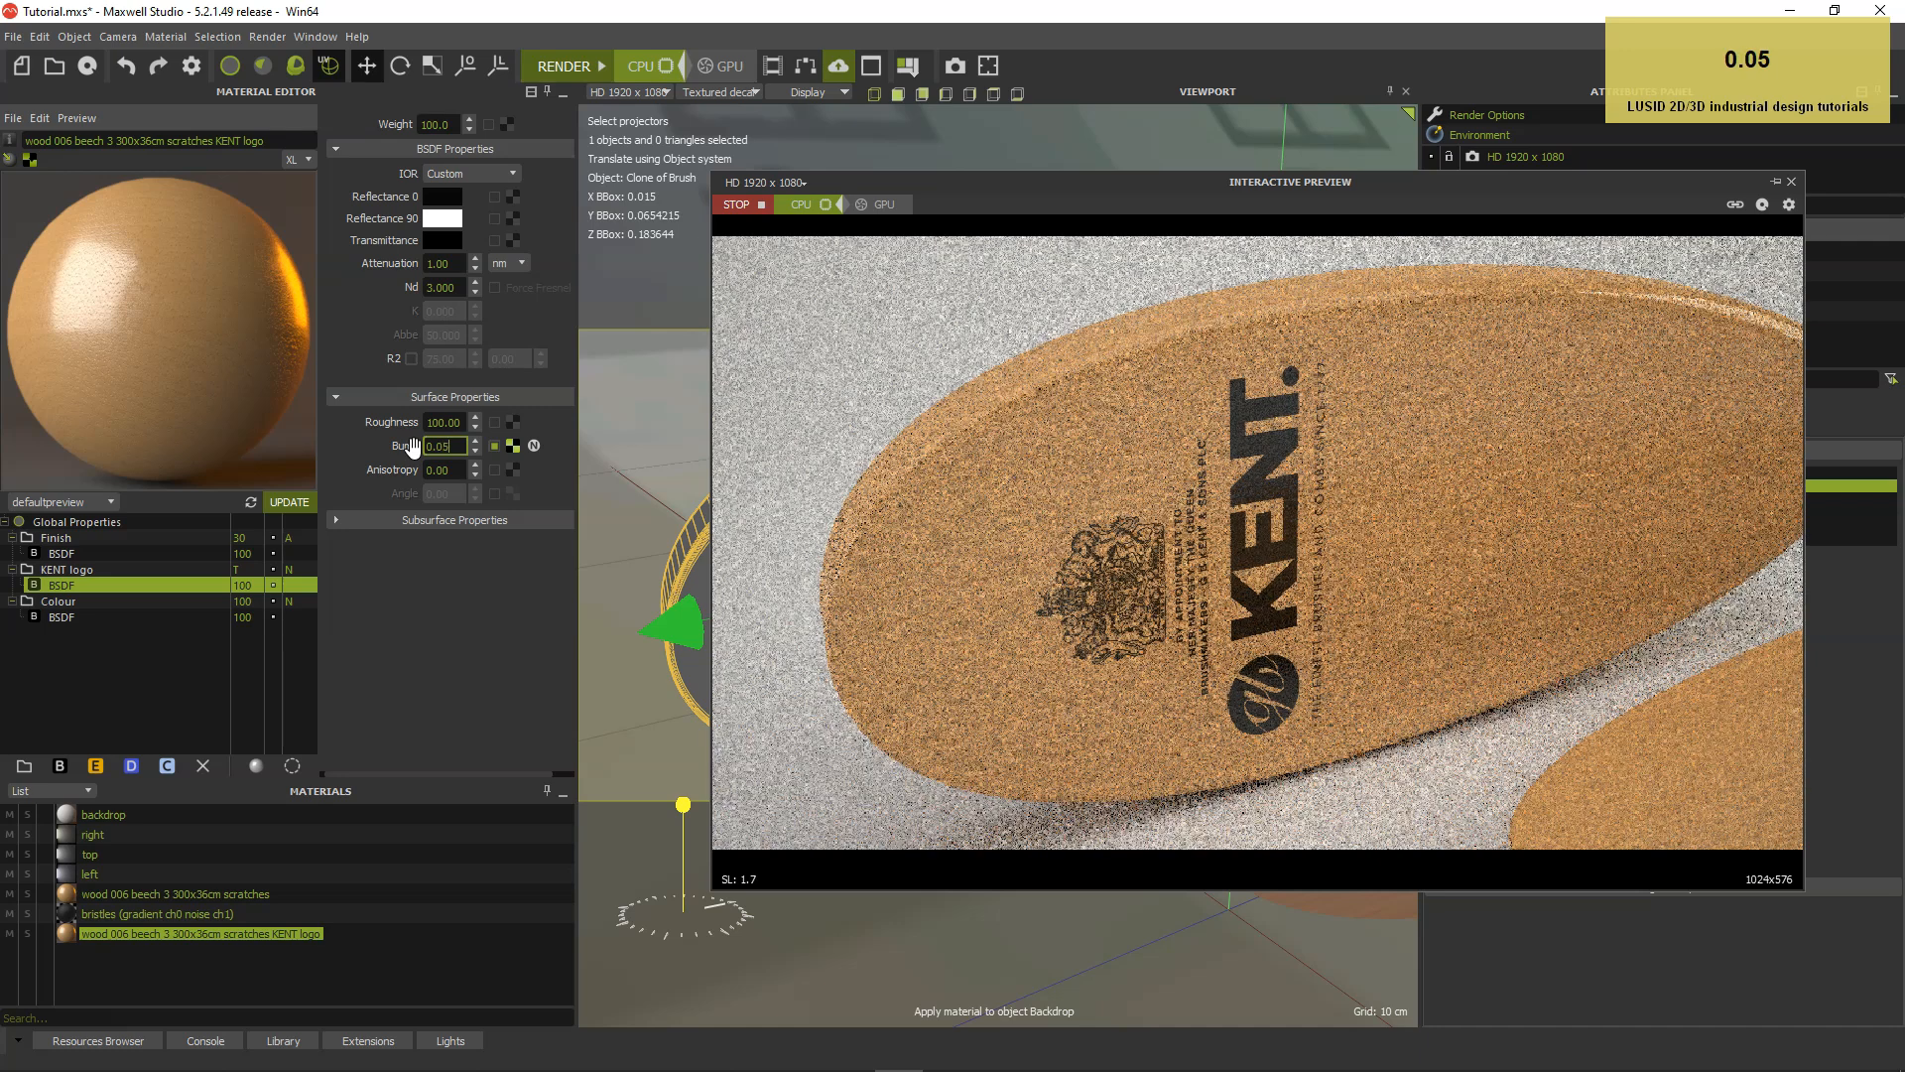
key("Return")
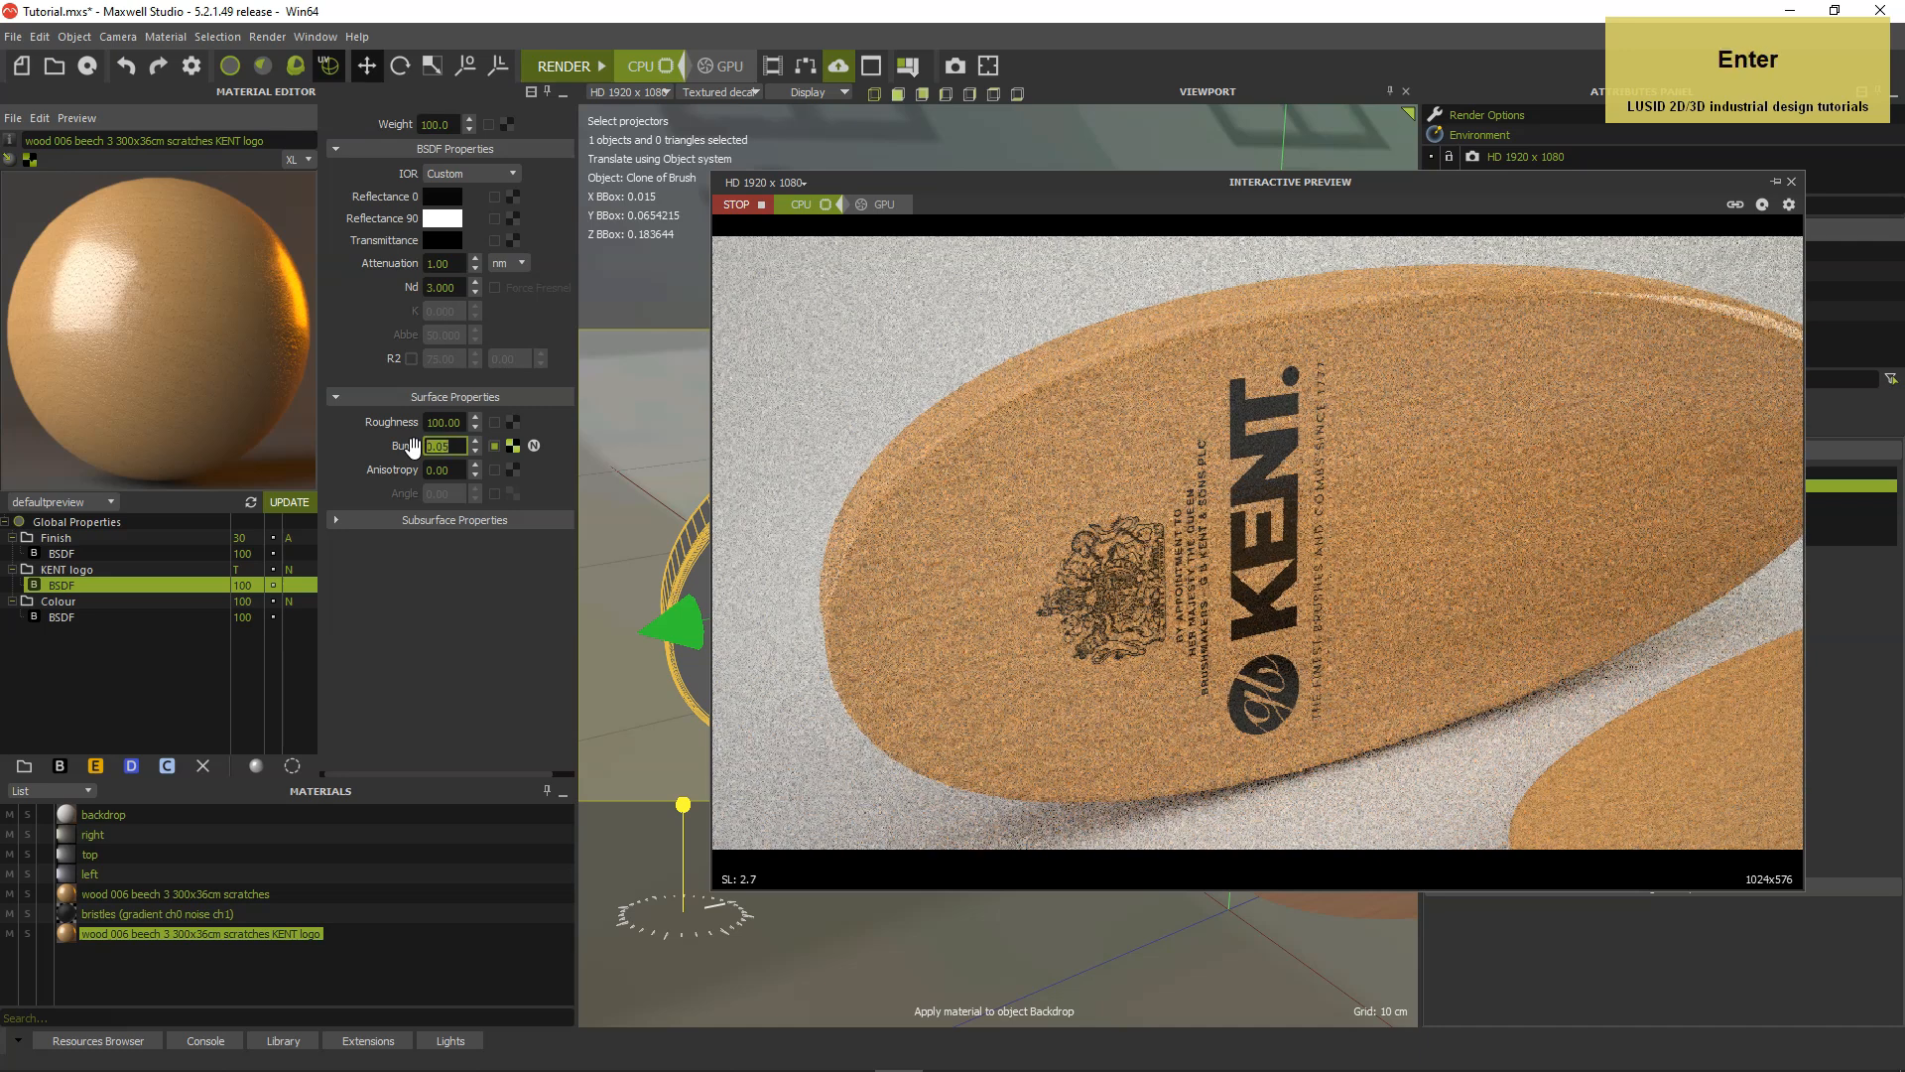
left_click_drag(994, 187, 617, 117)
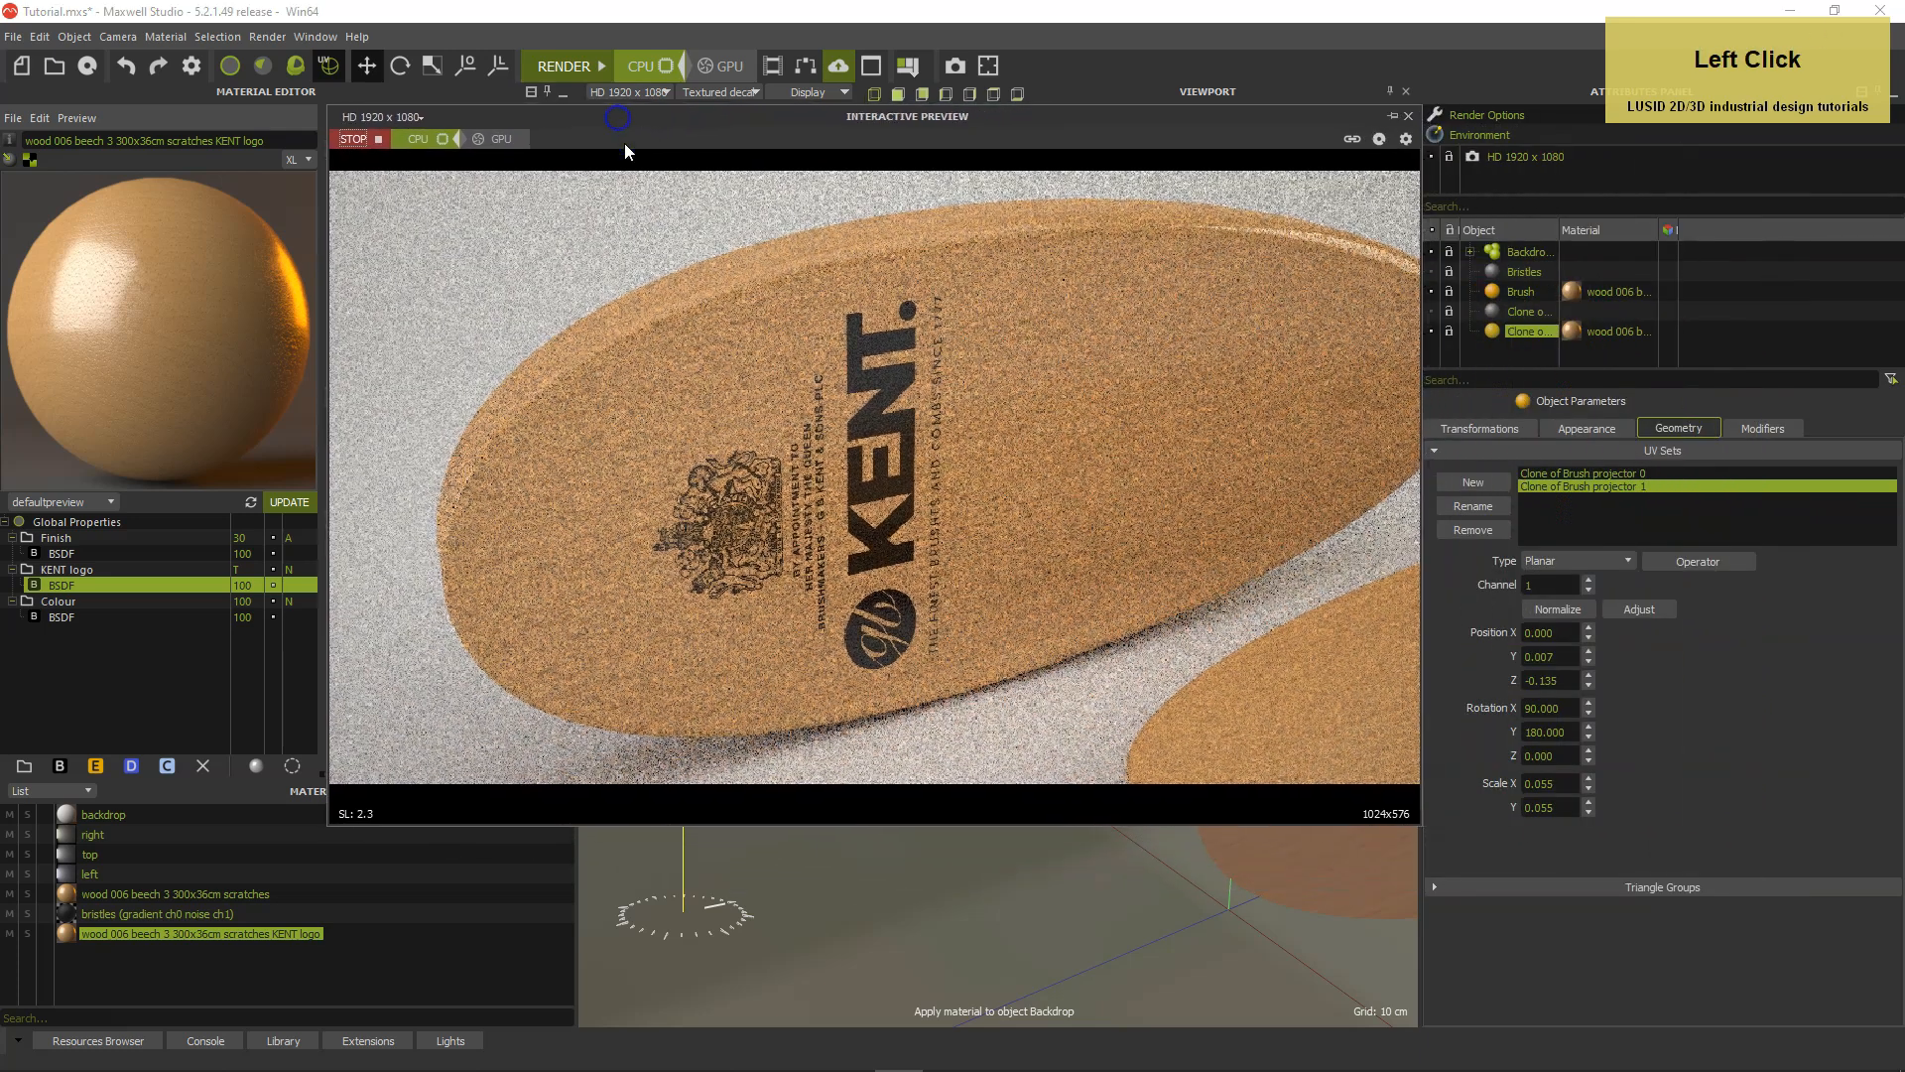
right_click_drag(923, 489, 948, 263, "alt")
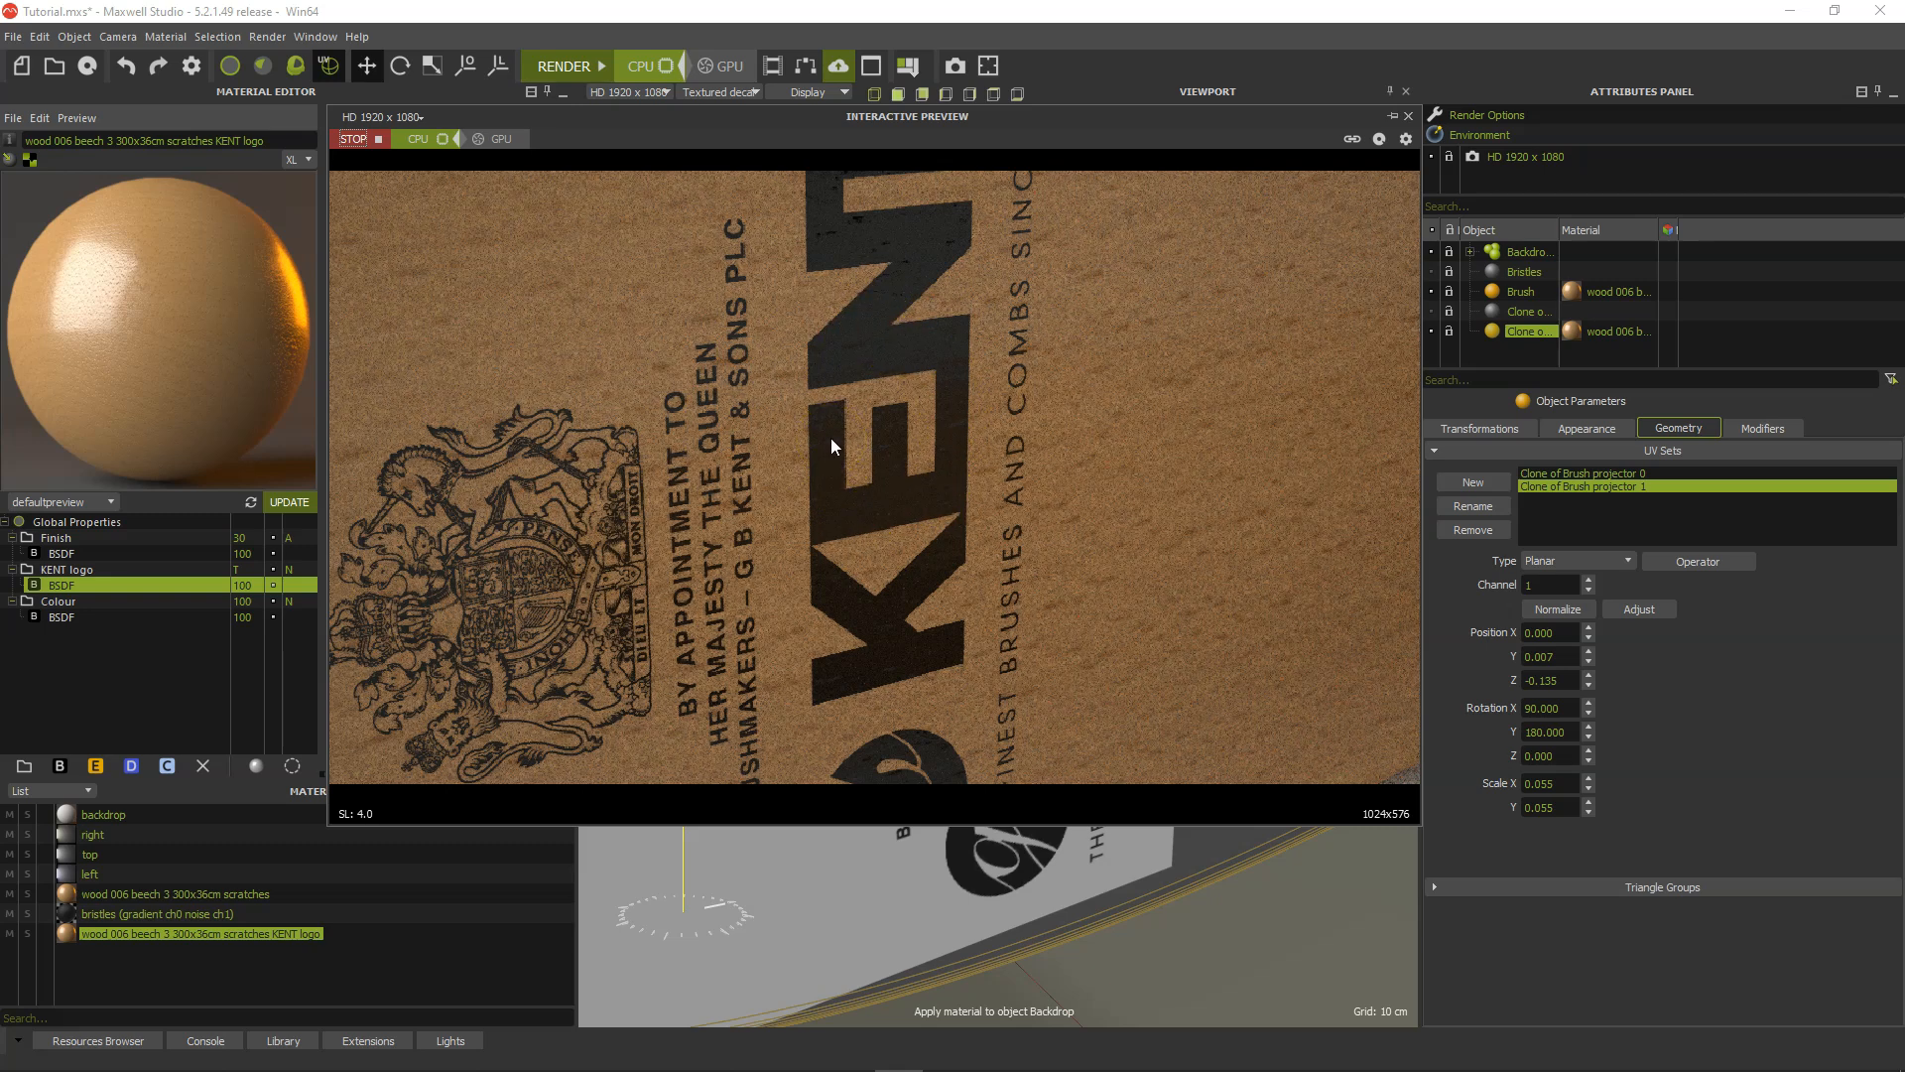
Dock the interactive preview, bring the whole logo brush back into frame and stop the preview.
left_click(1393, 116)
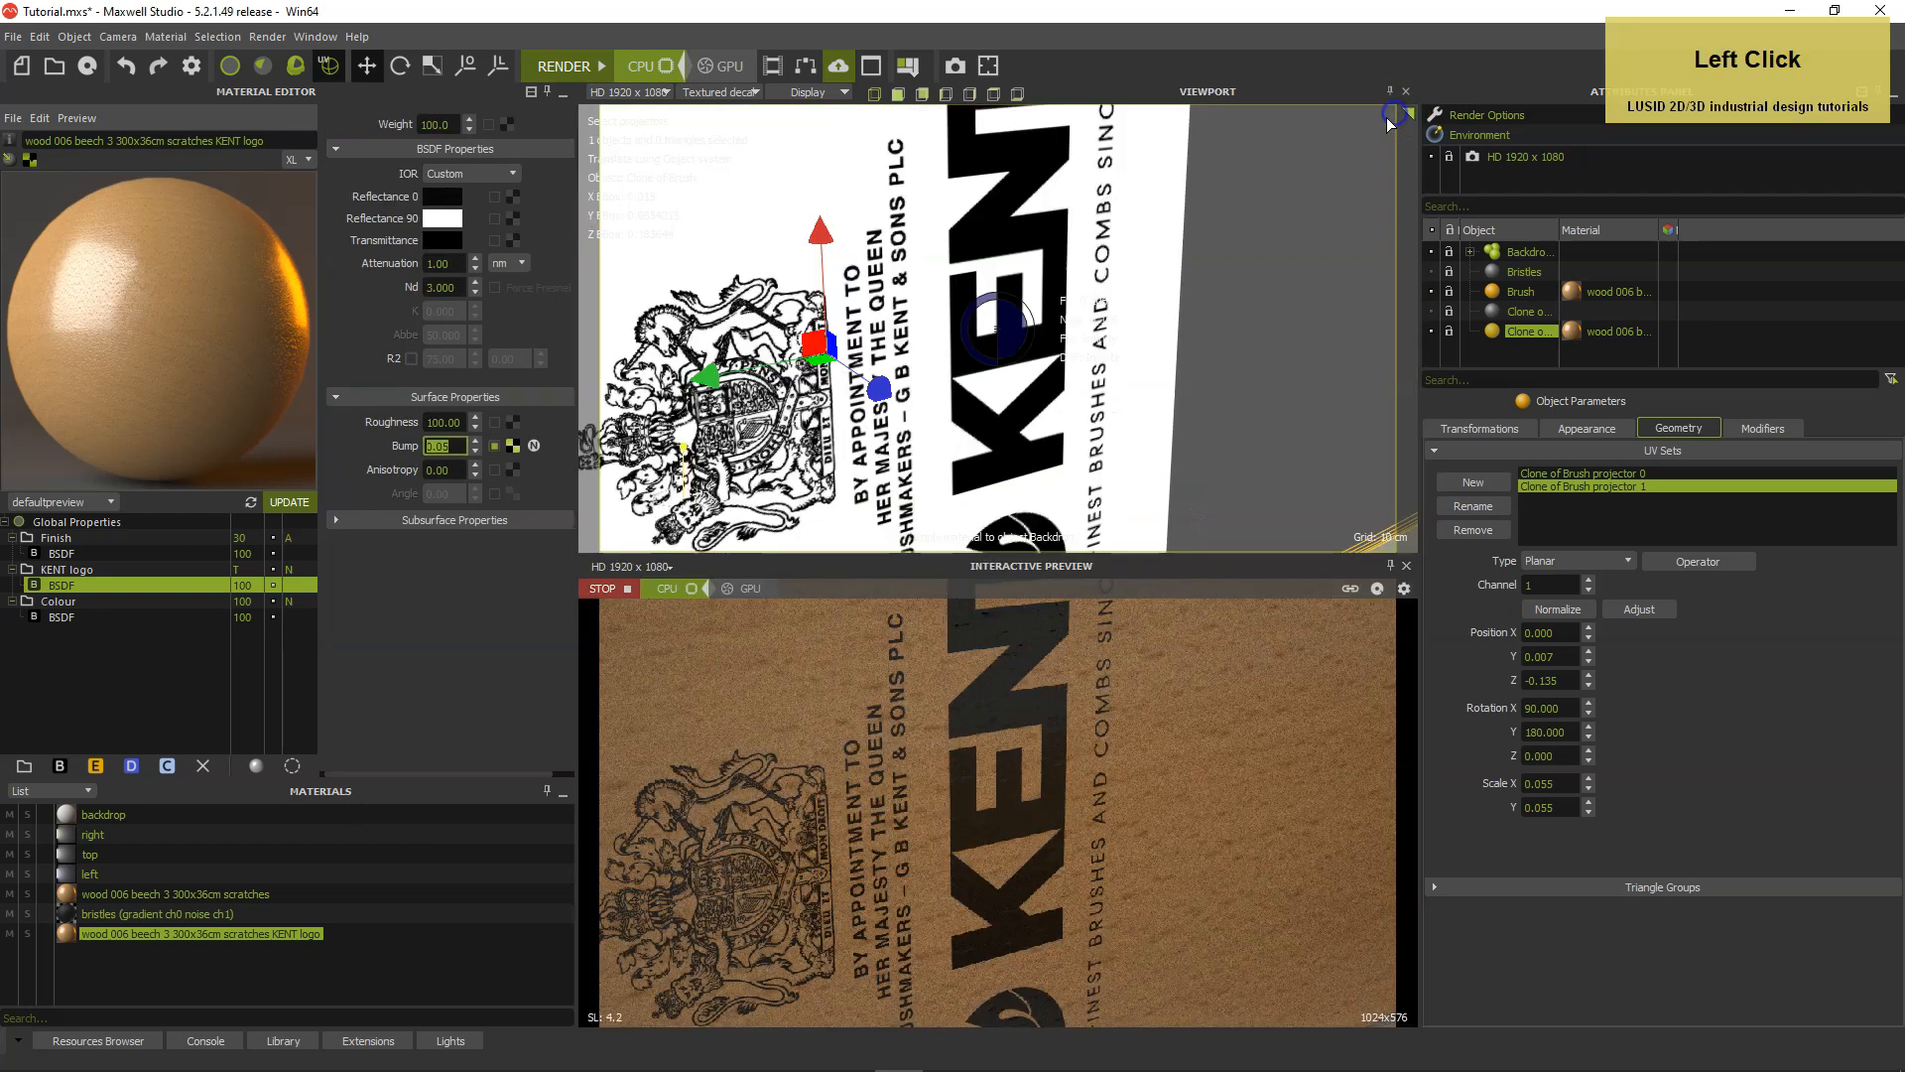
mouse_move(1167, 347)
right_mouse_down()
mouse_move(1164, 366)
mouse_move(807, 470)
right_mouse_up()
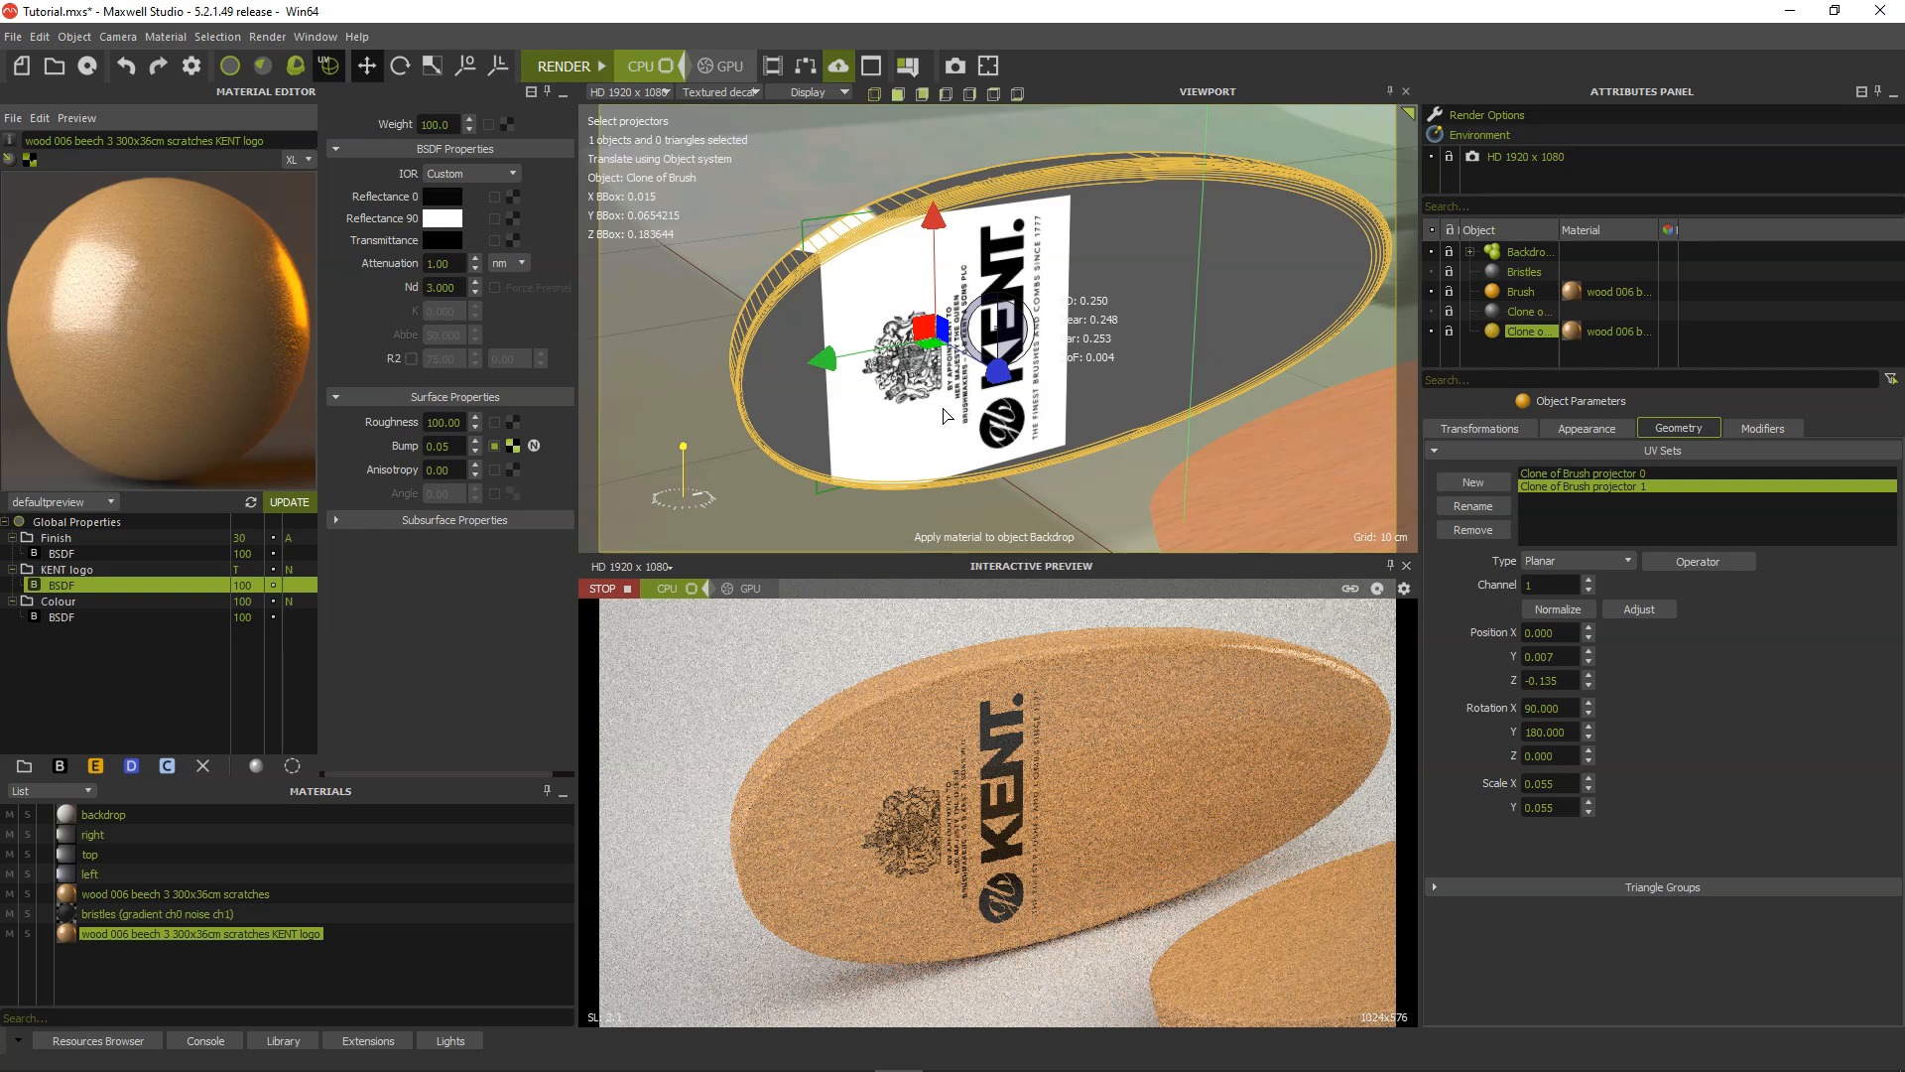
left_click(629, 589)
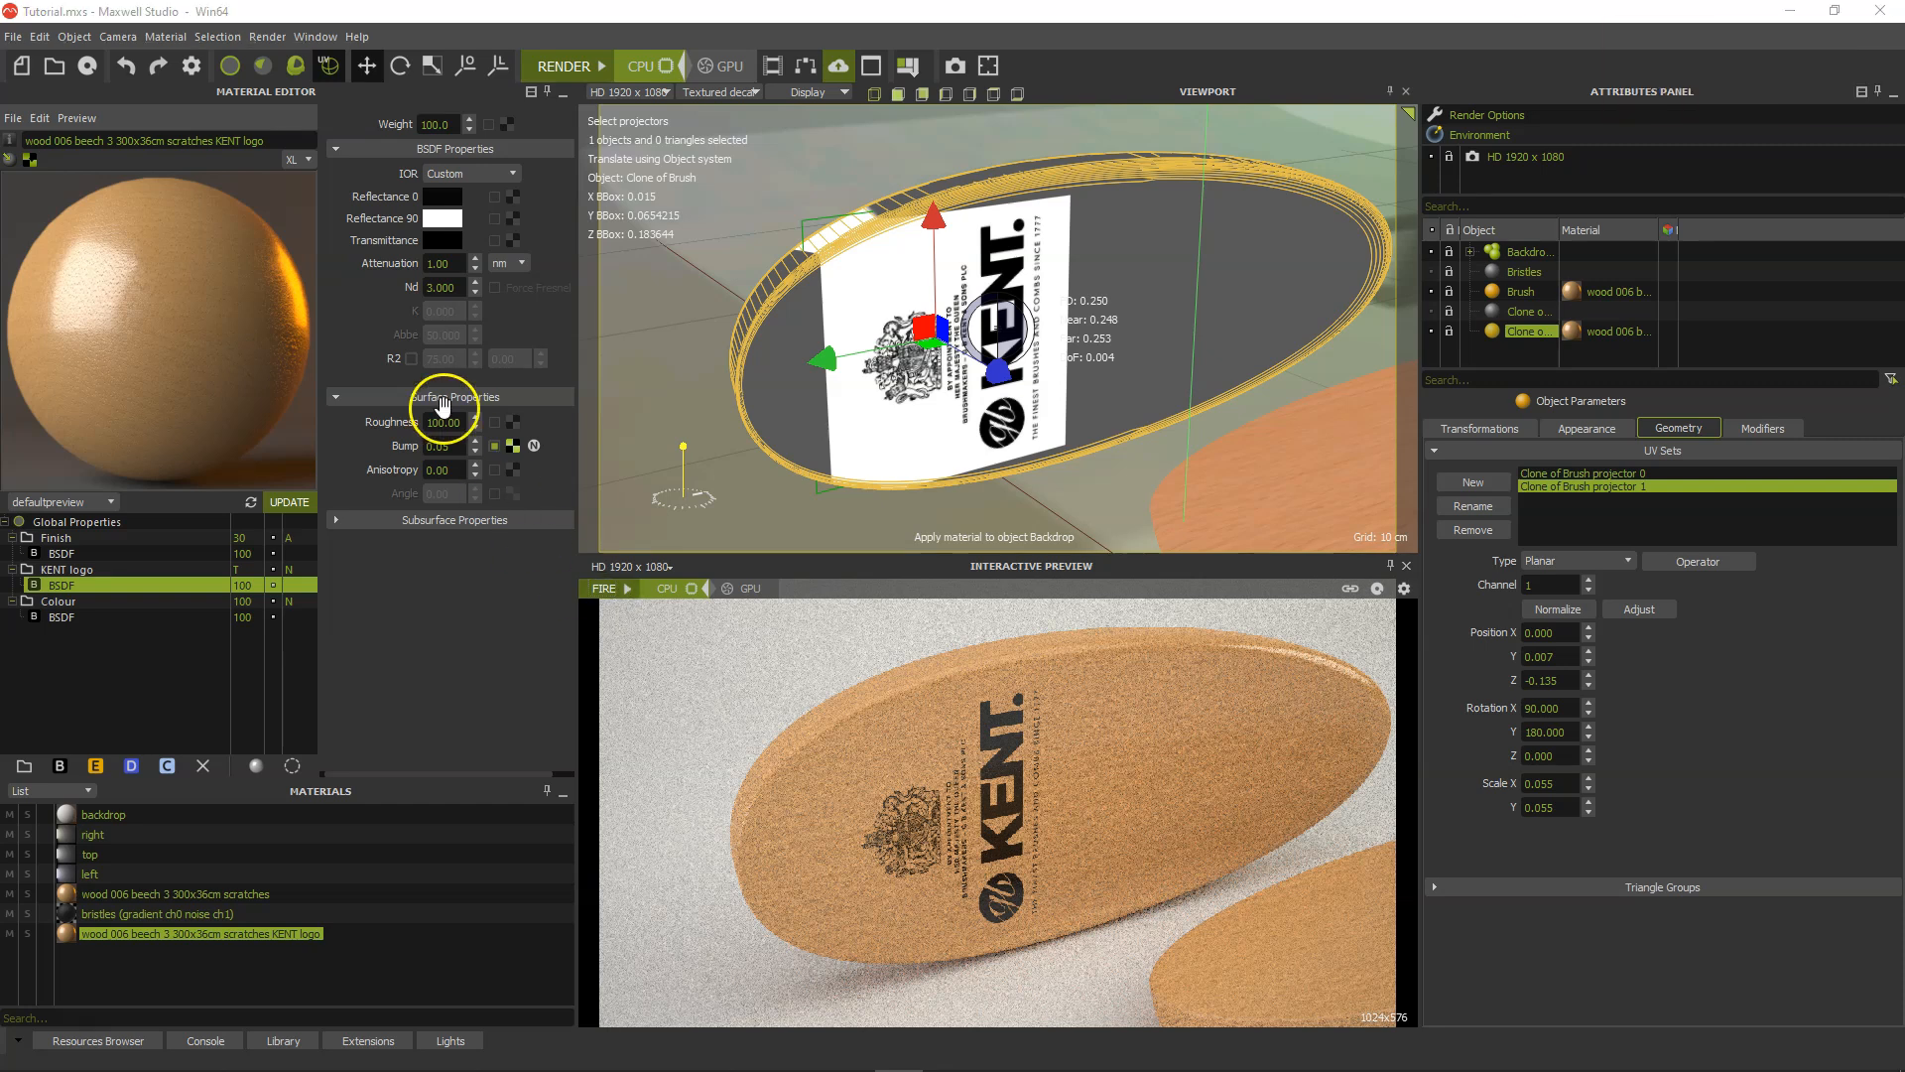
In object selection mode, unhide Bristles and its clone and enable the MaxwellGrass modifier's viewport display on them.
left_click(231, 66)
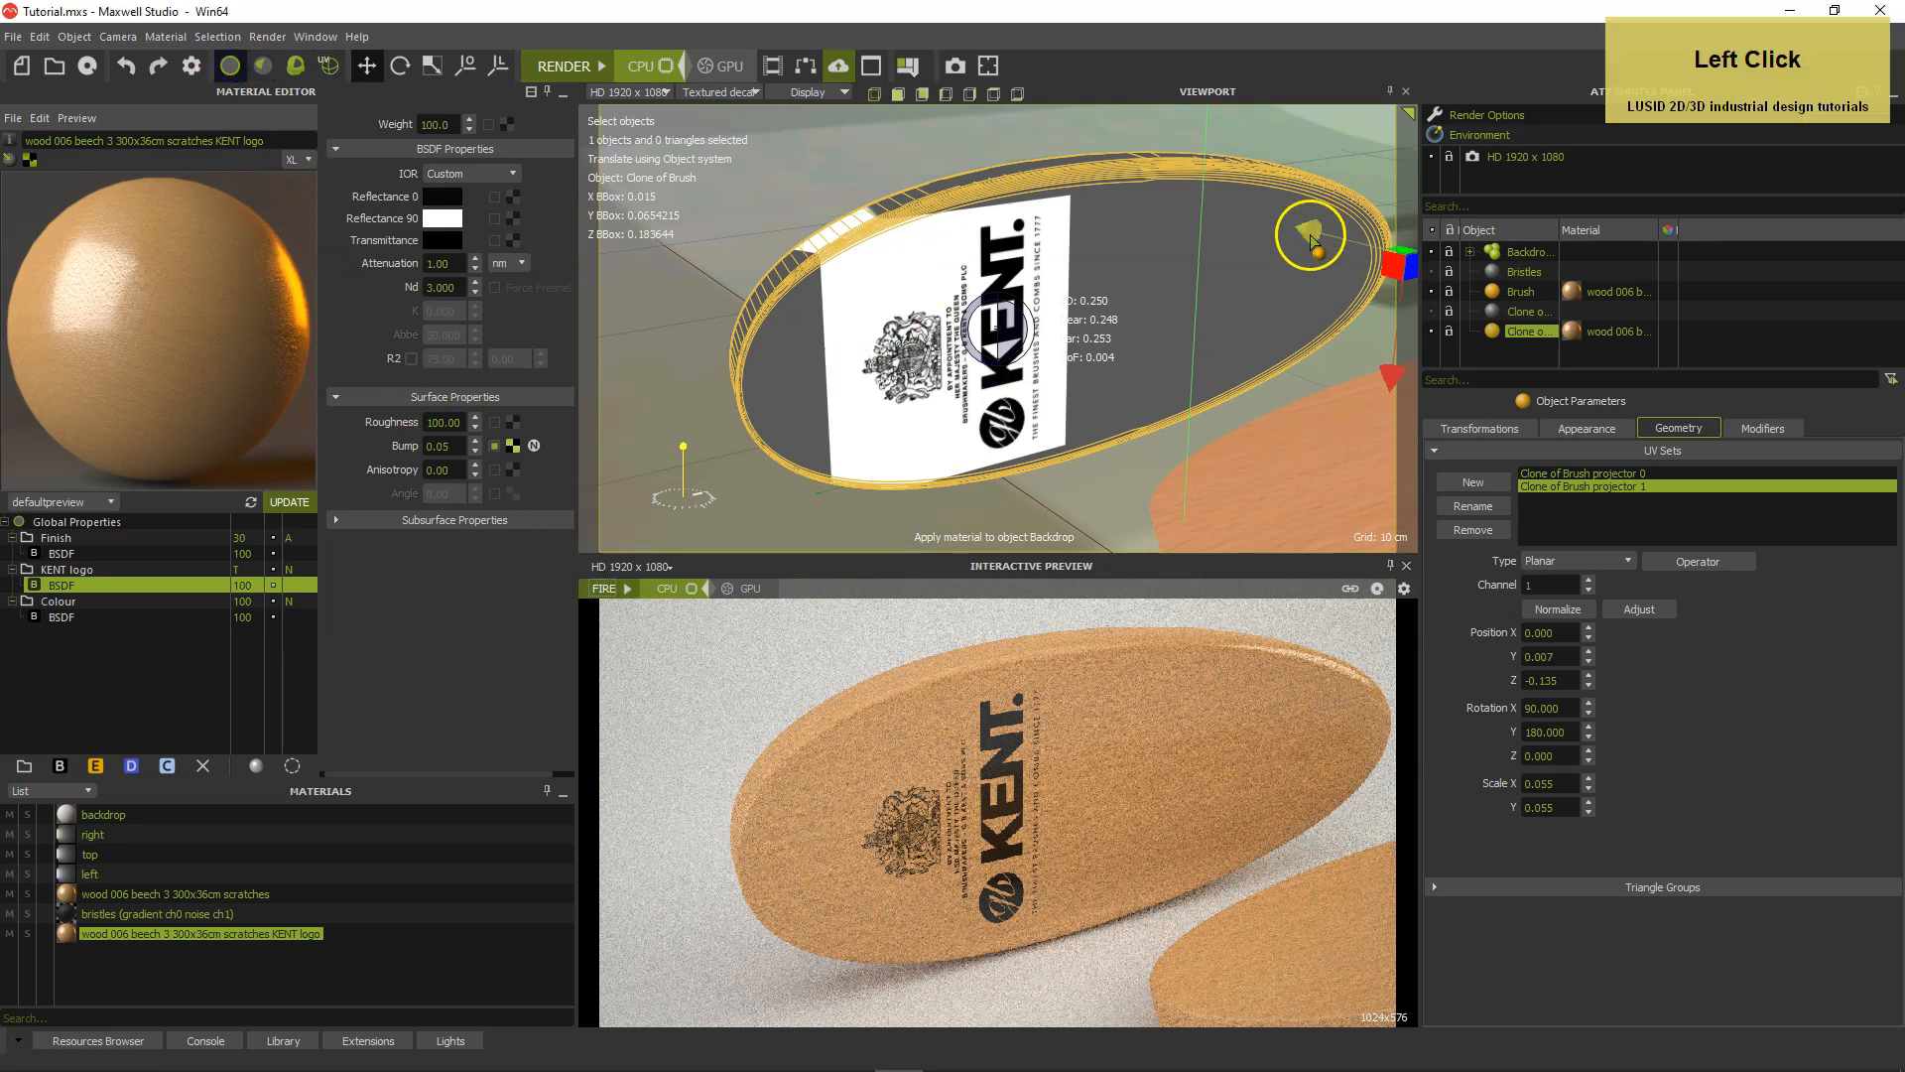
left_click(1438, 274)
left_click(1432, 311)
double_click(1523, 272)
left_click(1753, 428)
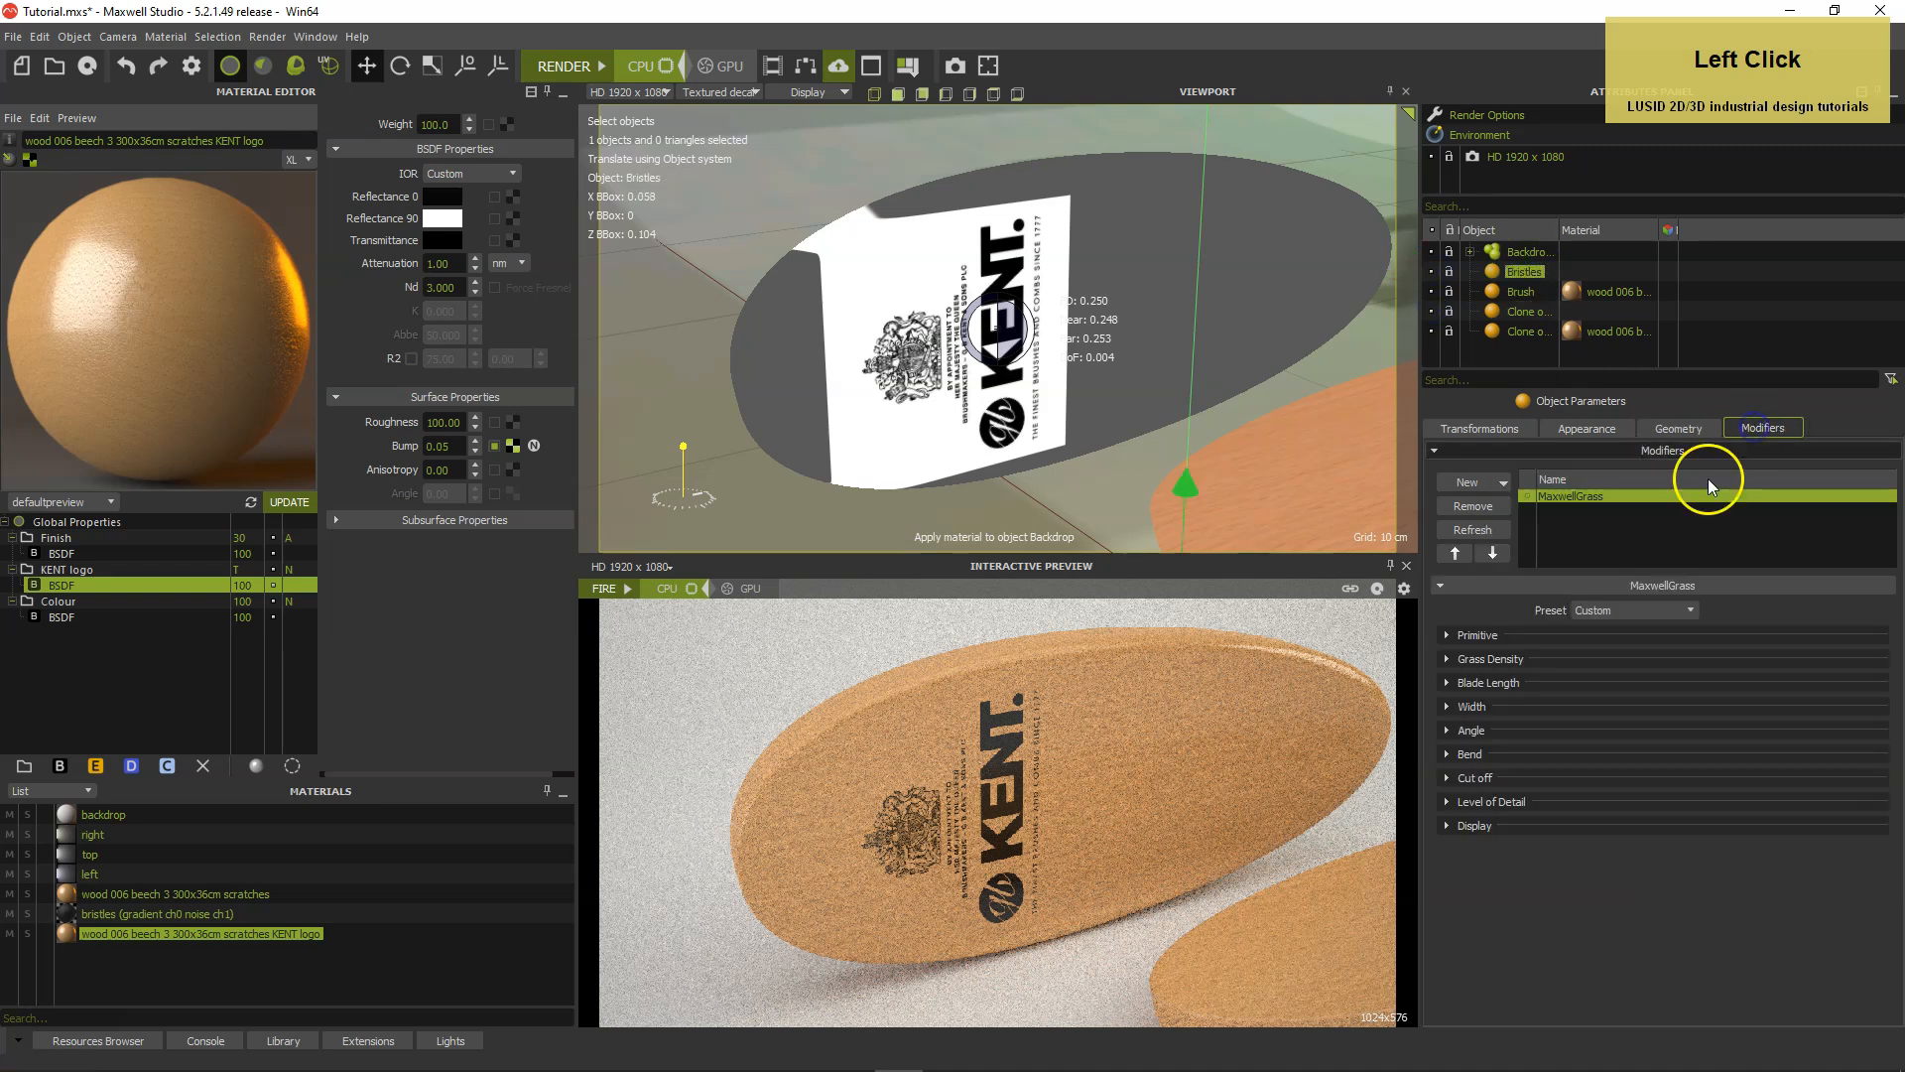
left_click(1521, 315)
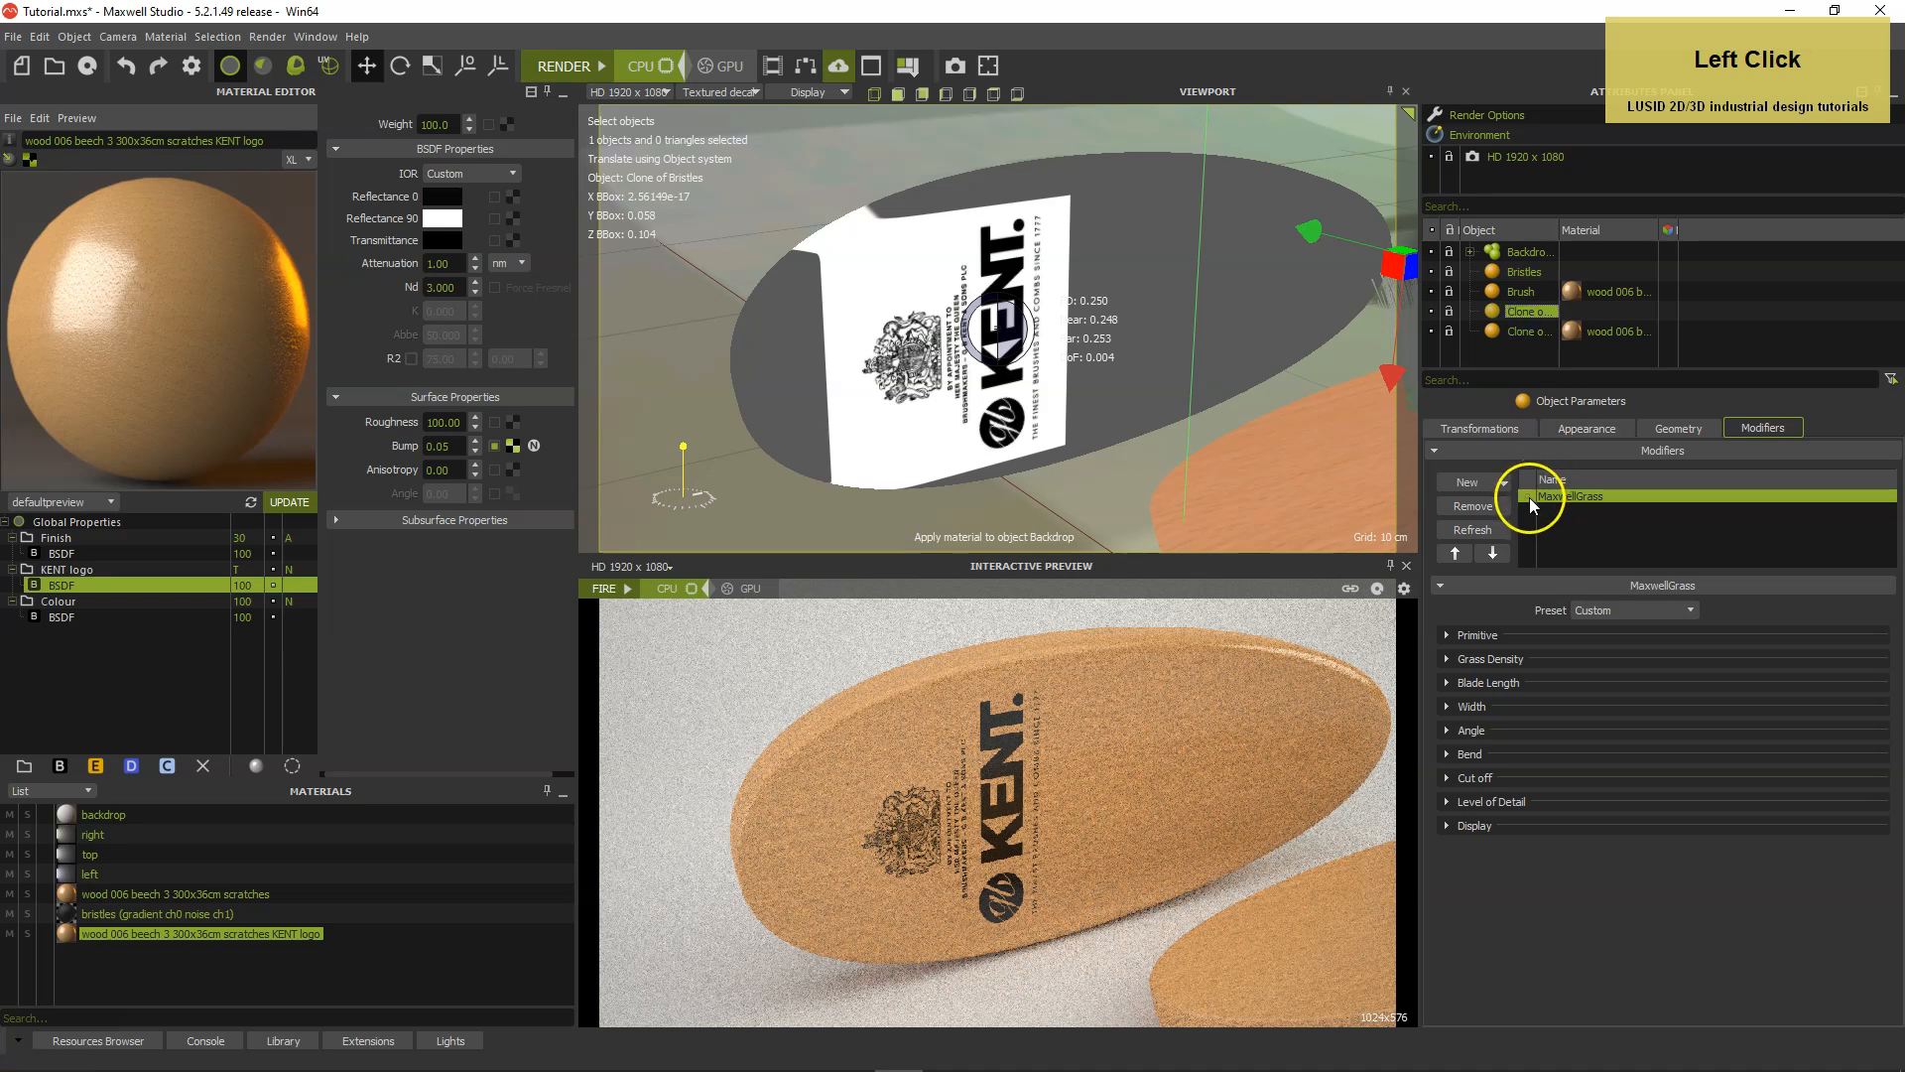
left_click_drag(1528, 497, 1492, 312)
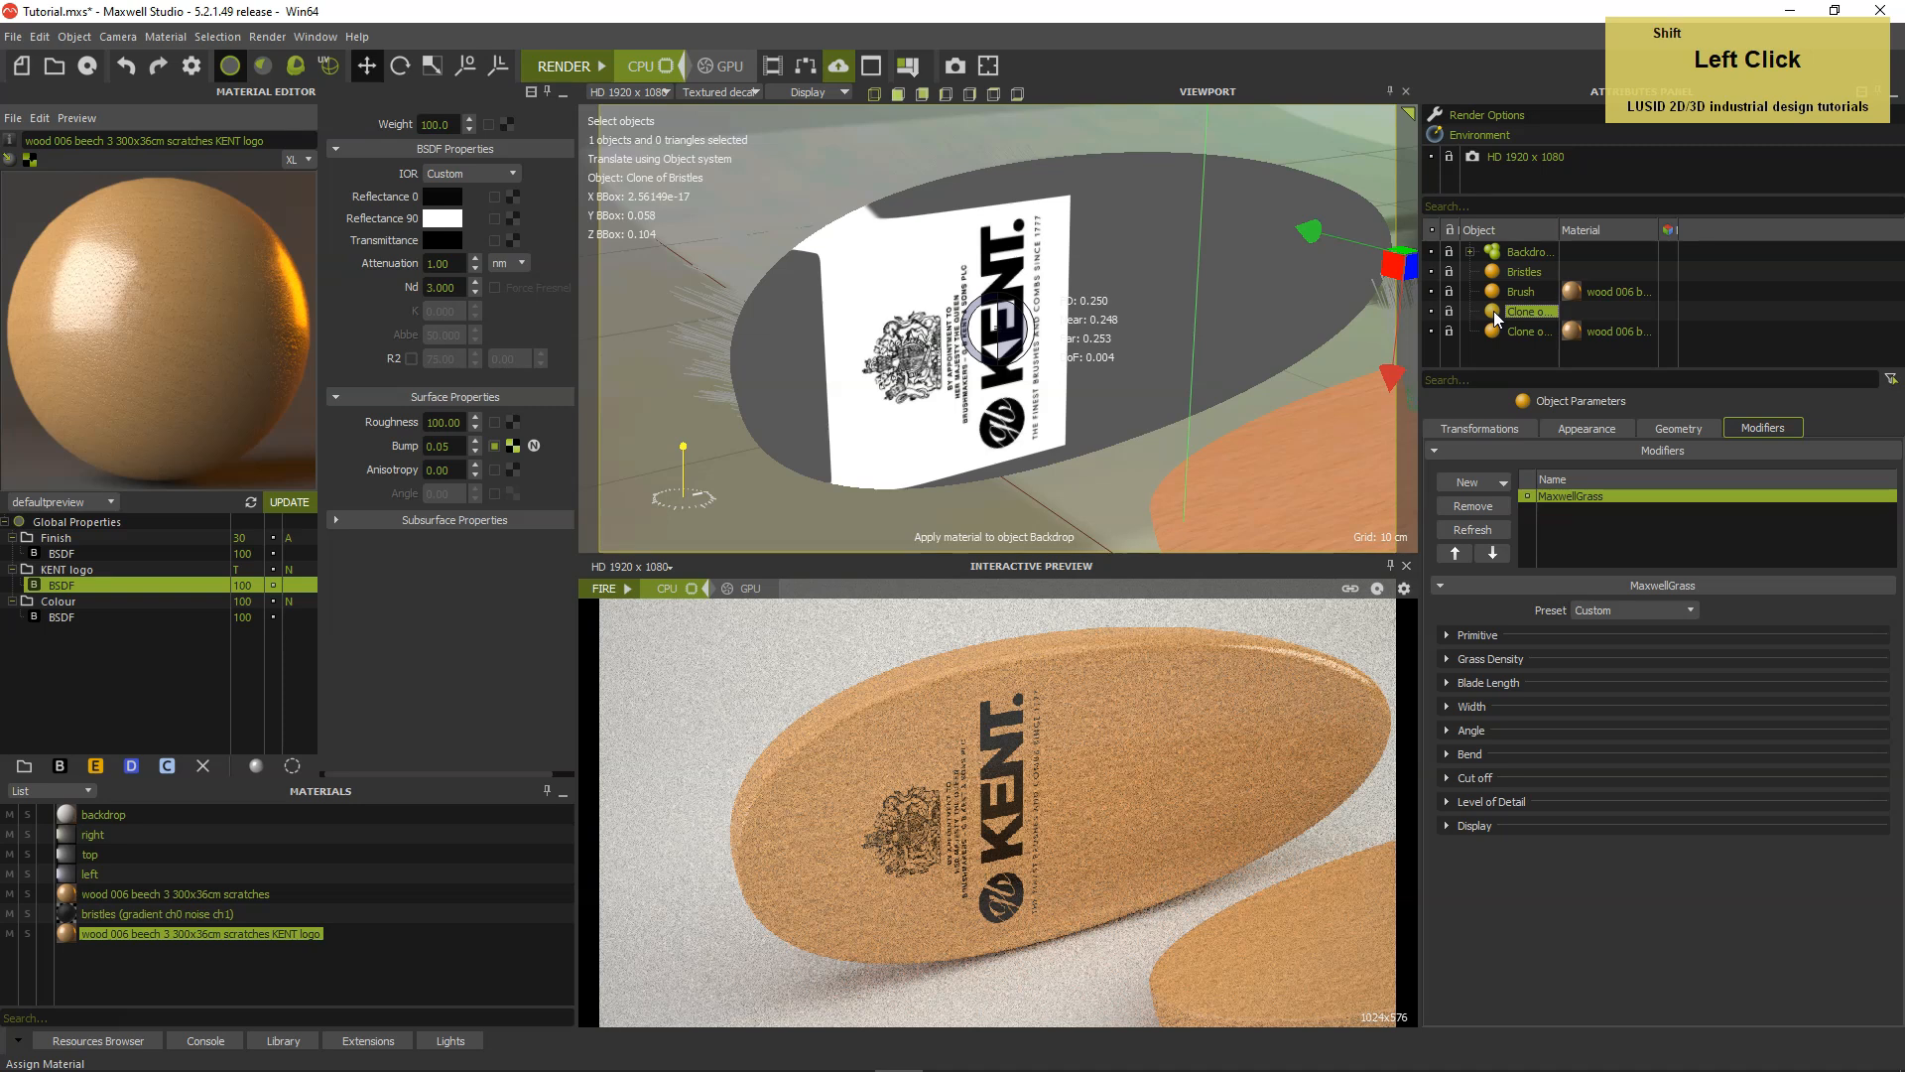
Select the cloned brush together with its cloned bristles and rotate both slightly about the Z axis.
left_click(1493, 334, "shift")
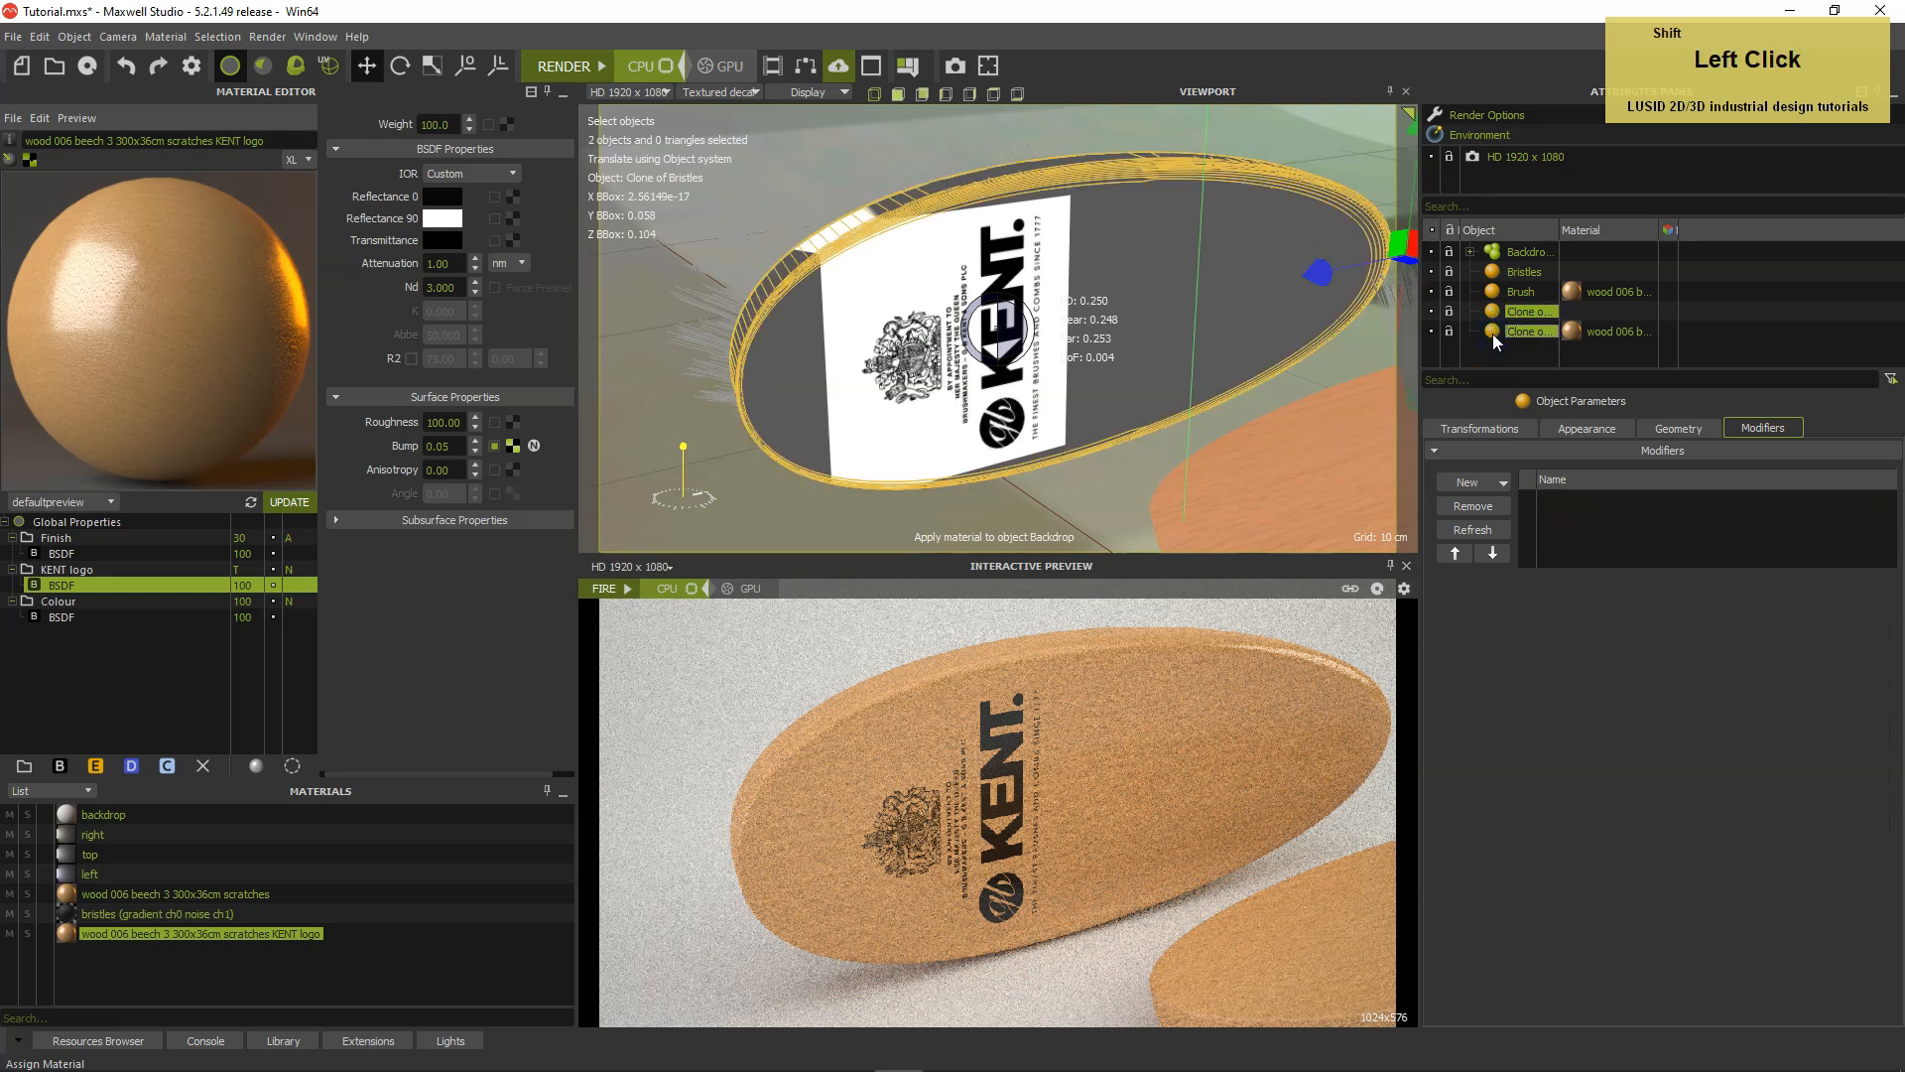
left_click(400, 66)
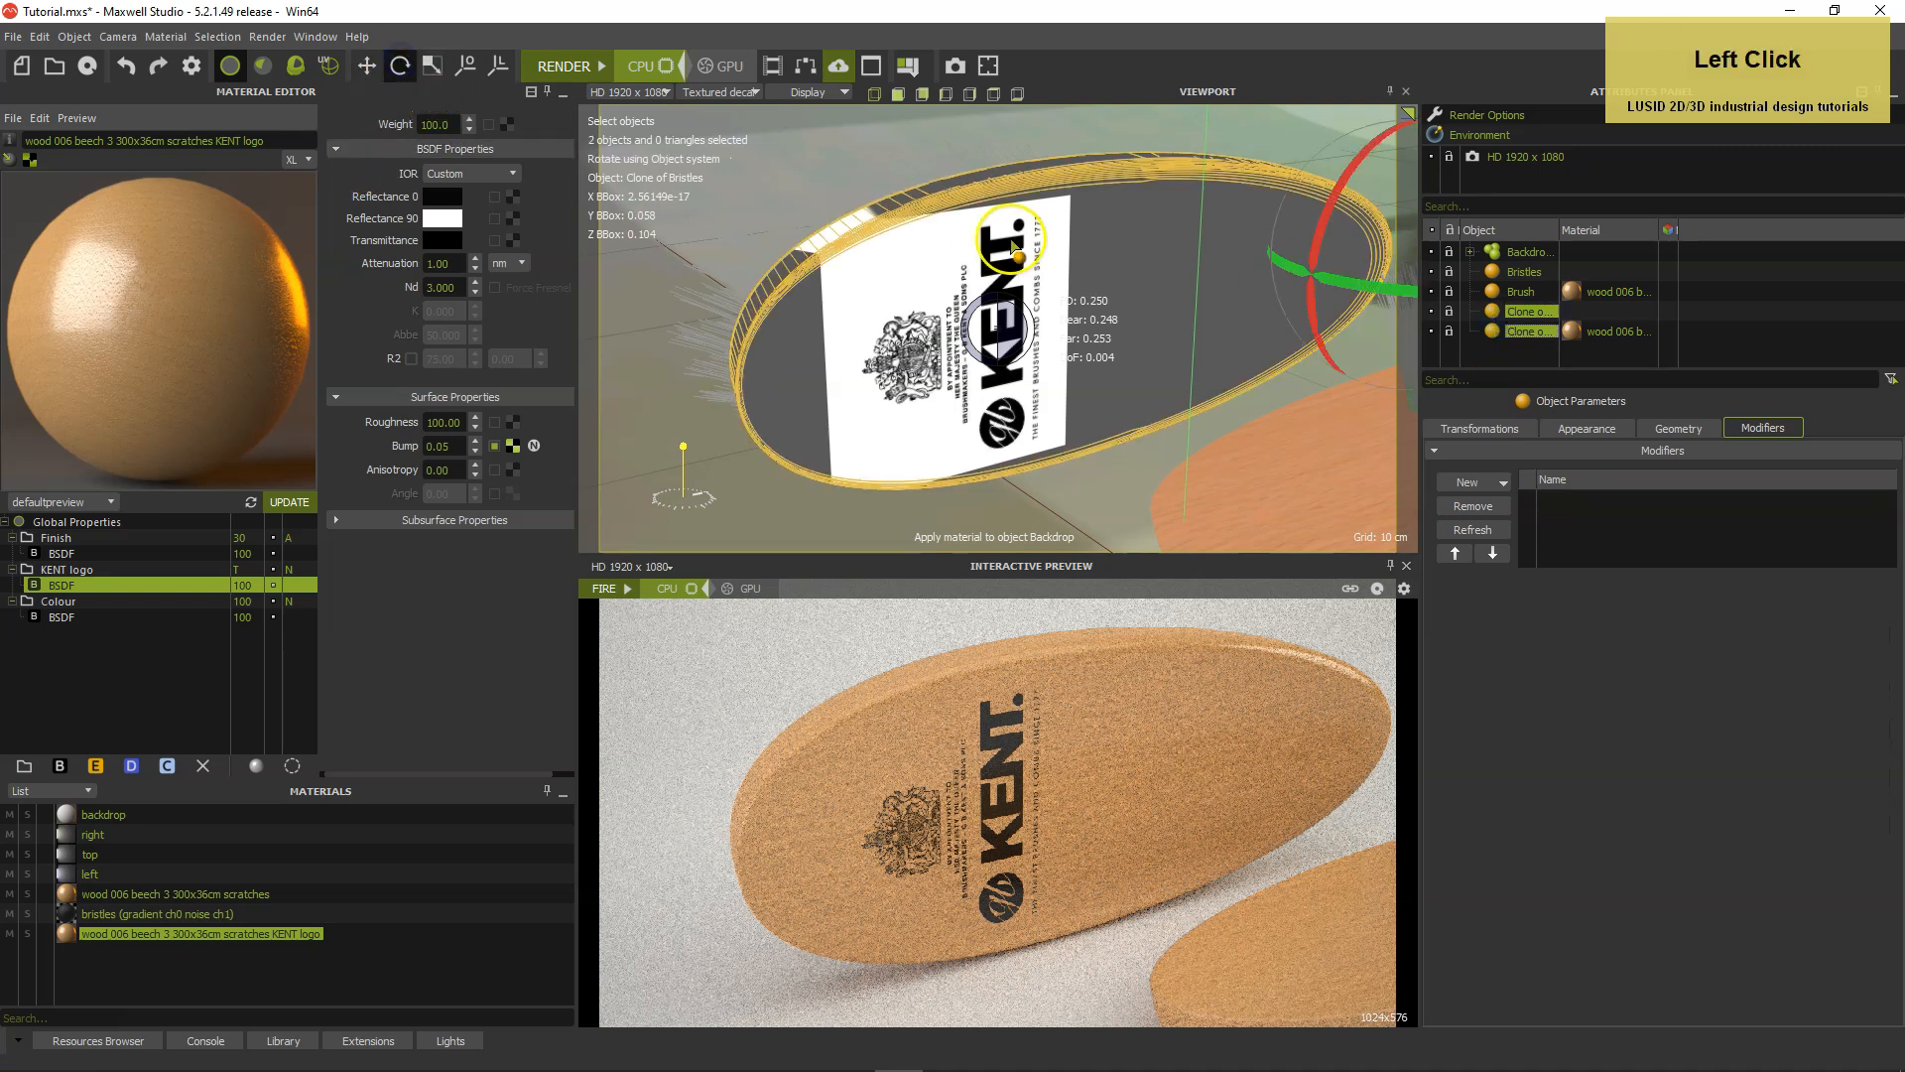
scroll(1059, 266, "down", 3)
middle_click_drag(1140, 254, 1102, 264, "alt")
left_click(1363, 294)
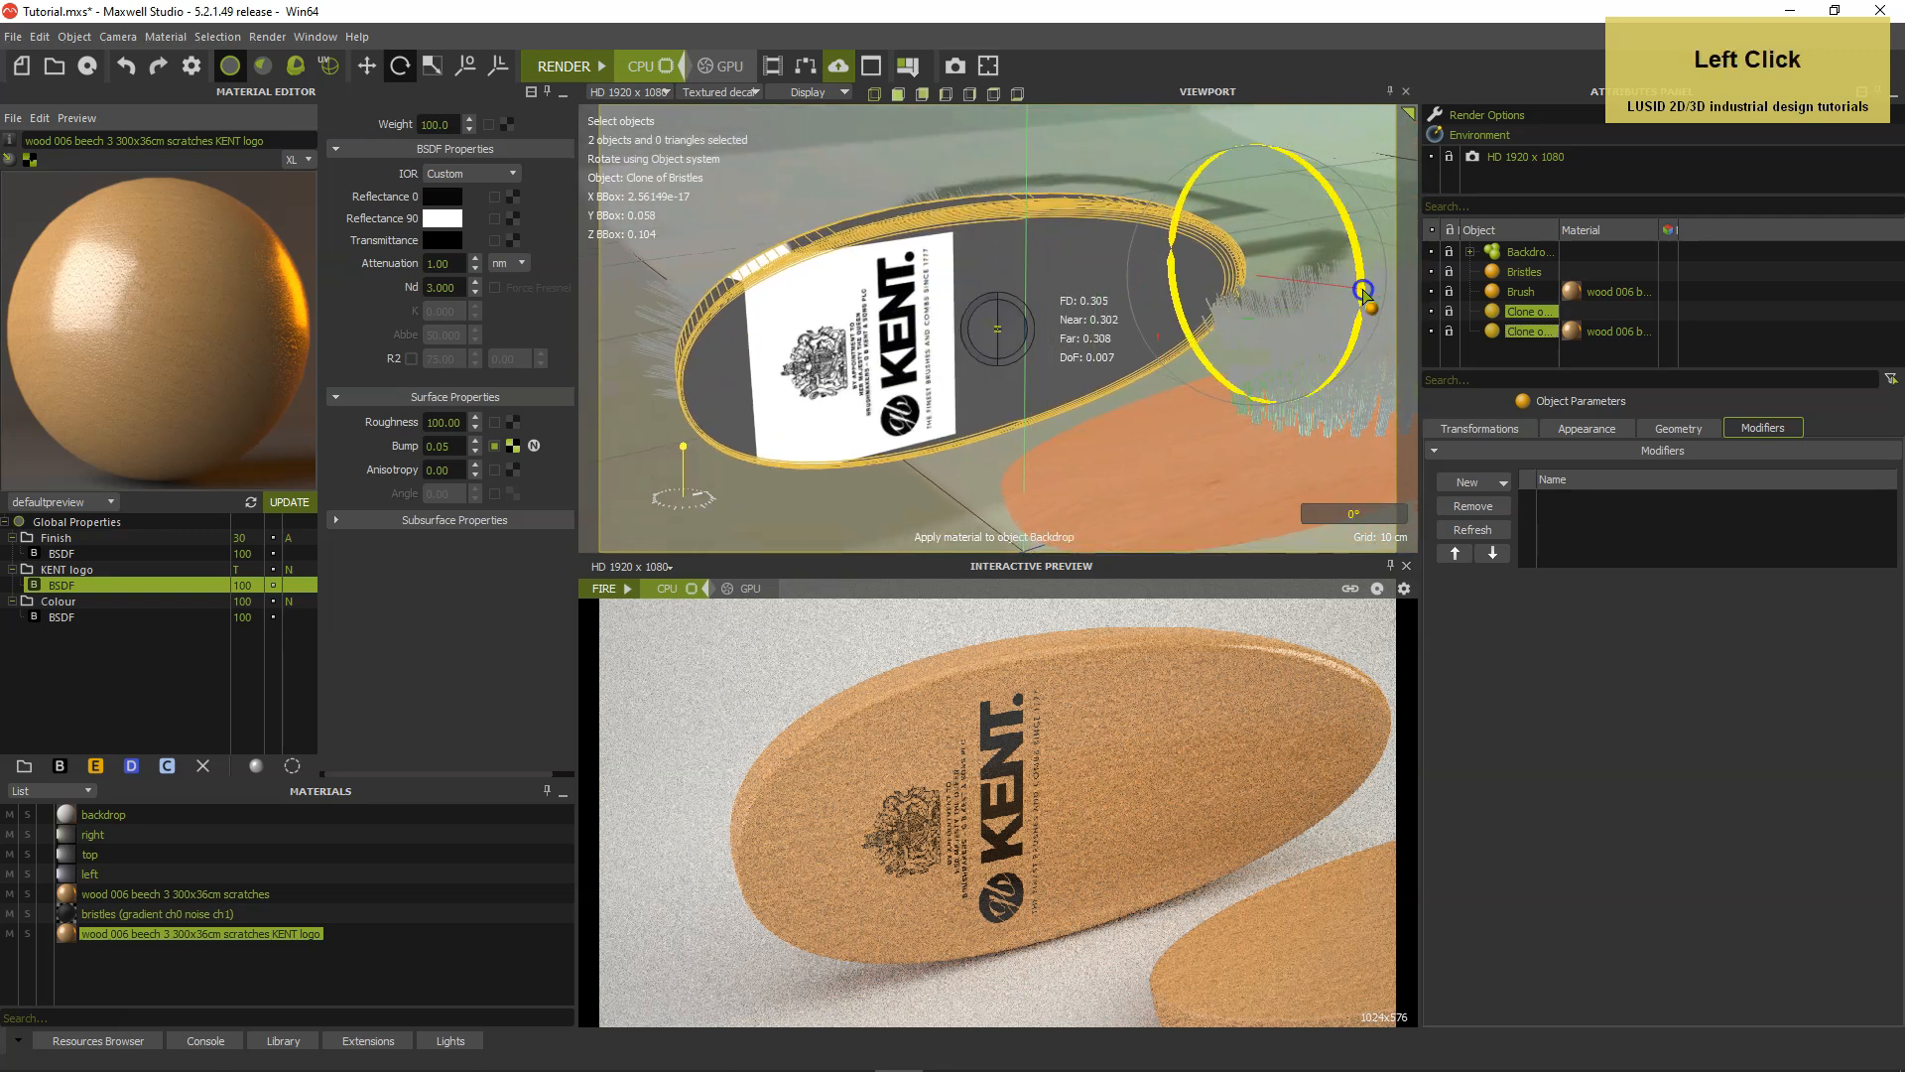
left_click_drag(1364, 294, 1362, 280)
left_click(1198, 369)
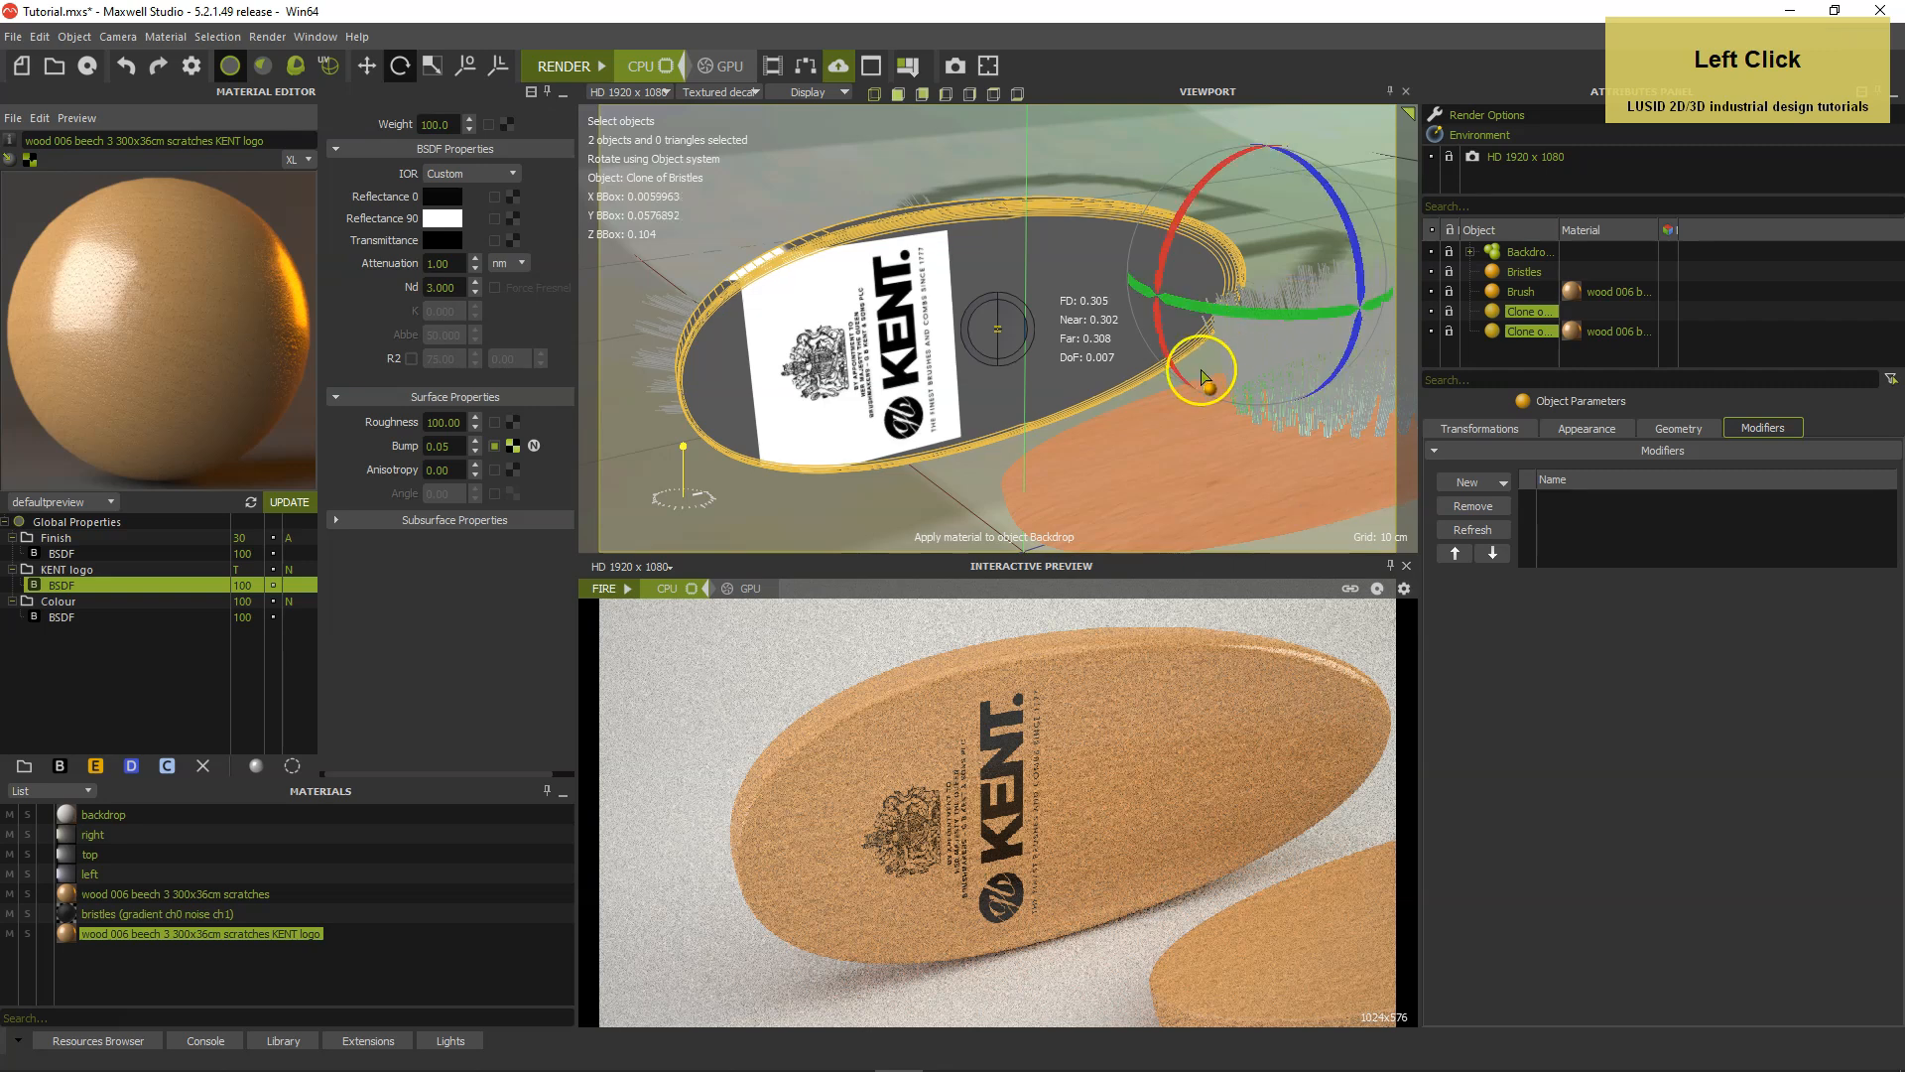
Return to move mode, deselect the clones and reframe the camera so both bristled brushes fit in the shot.
left_click(367, 65)
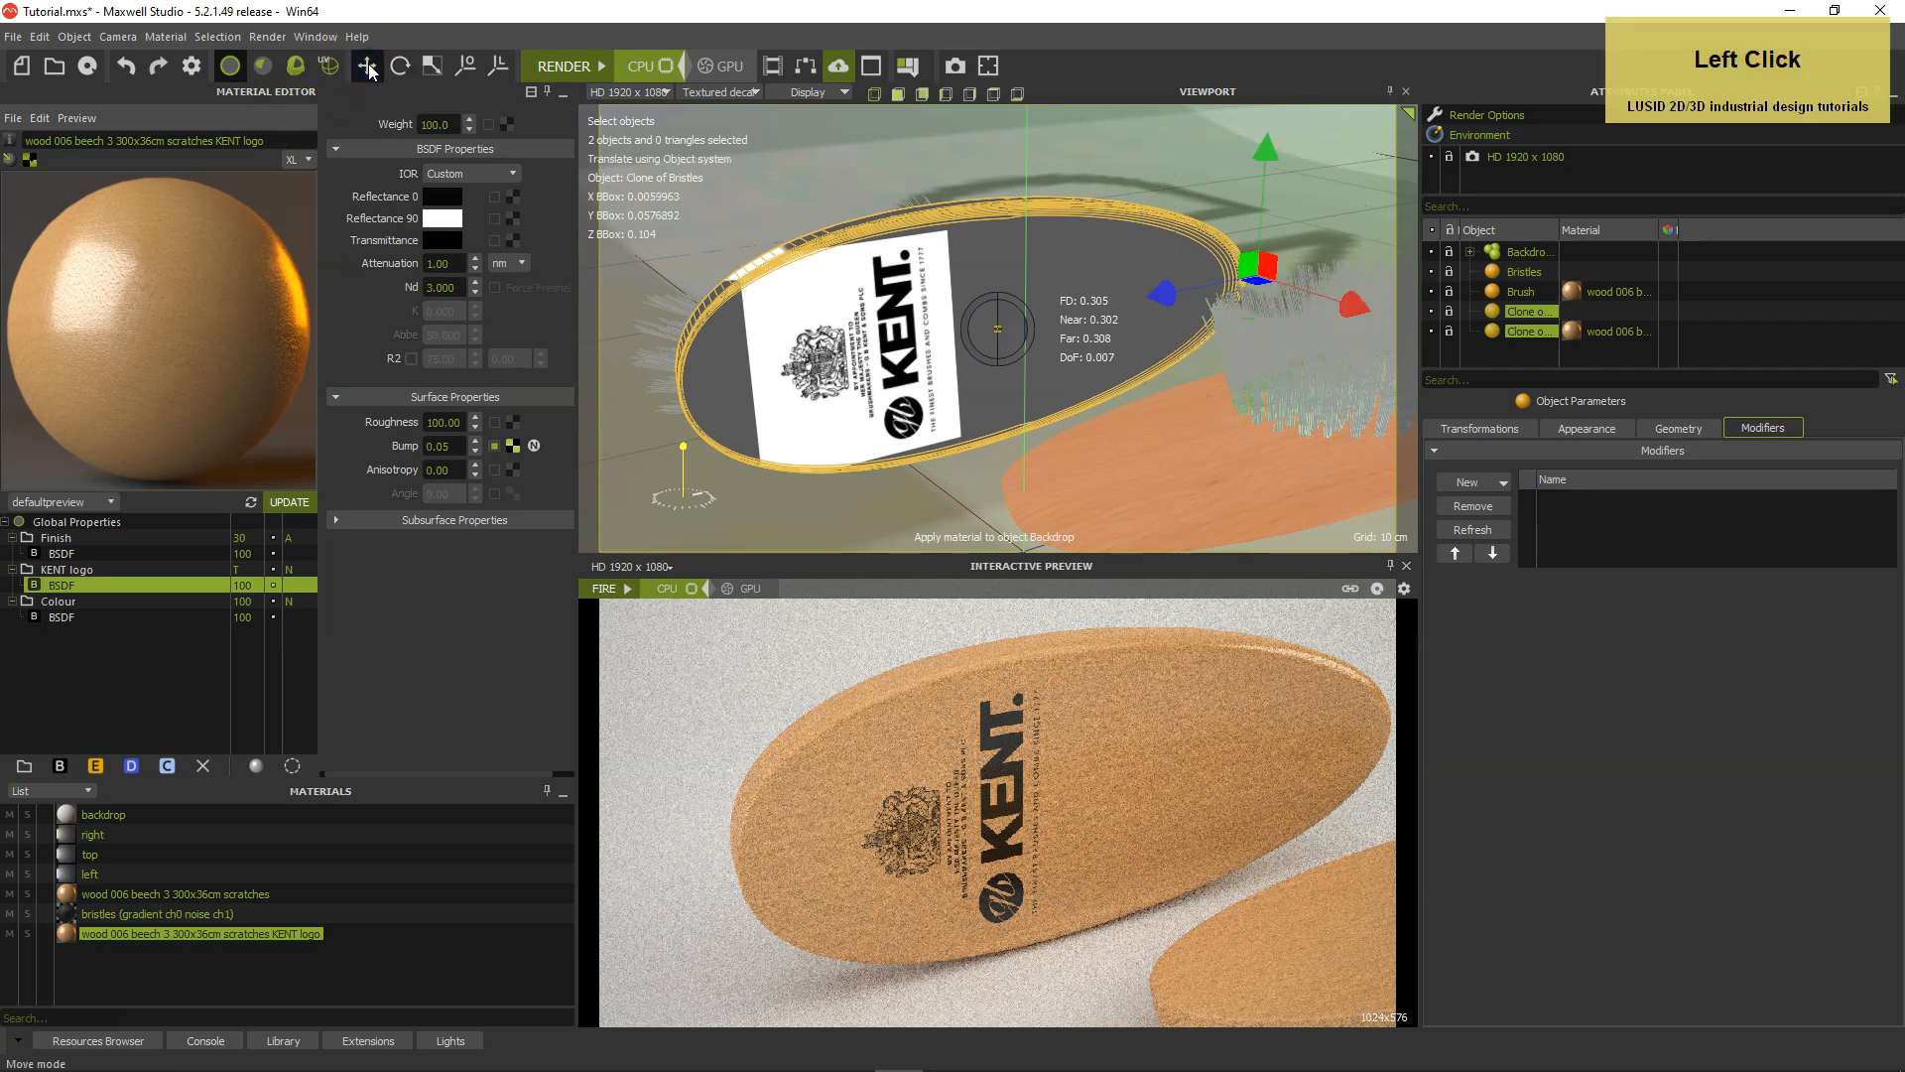
left_click_drag(1524, 360, 1528, 314)
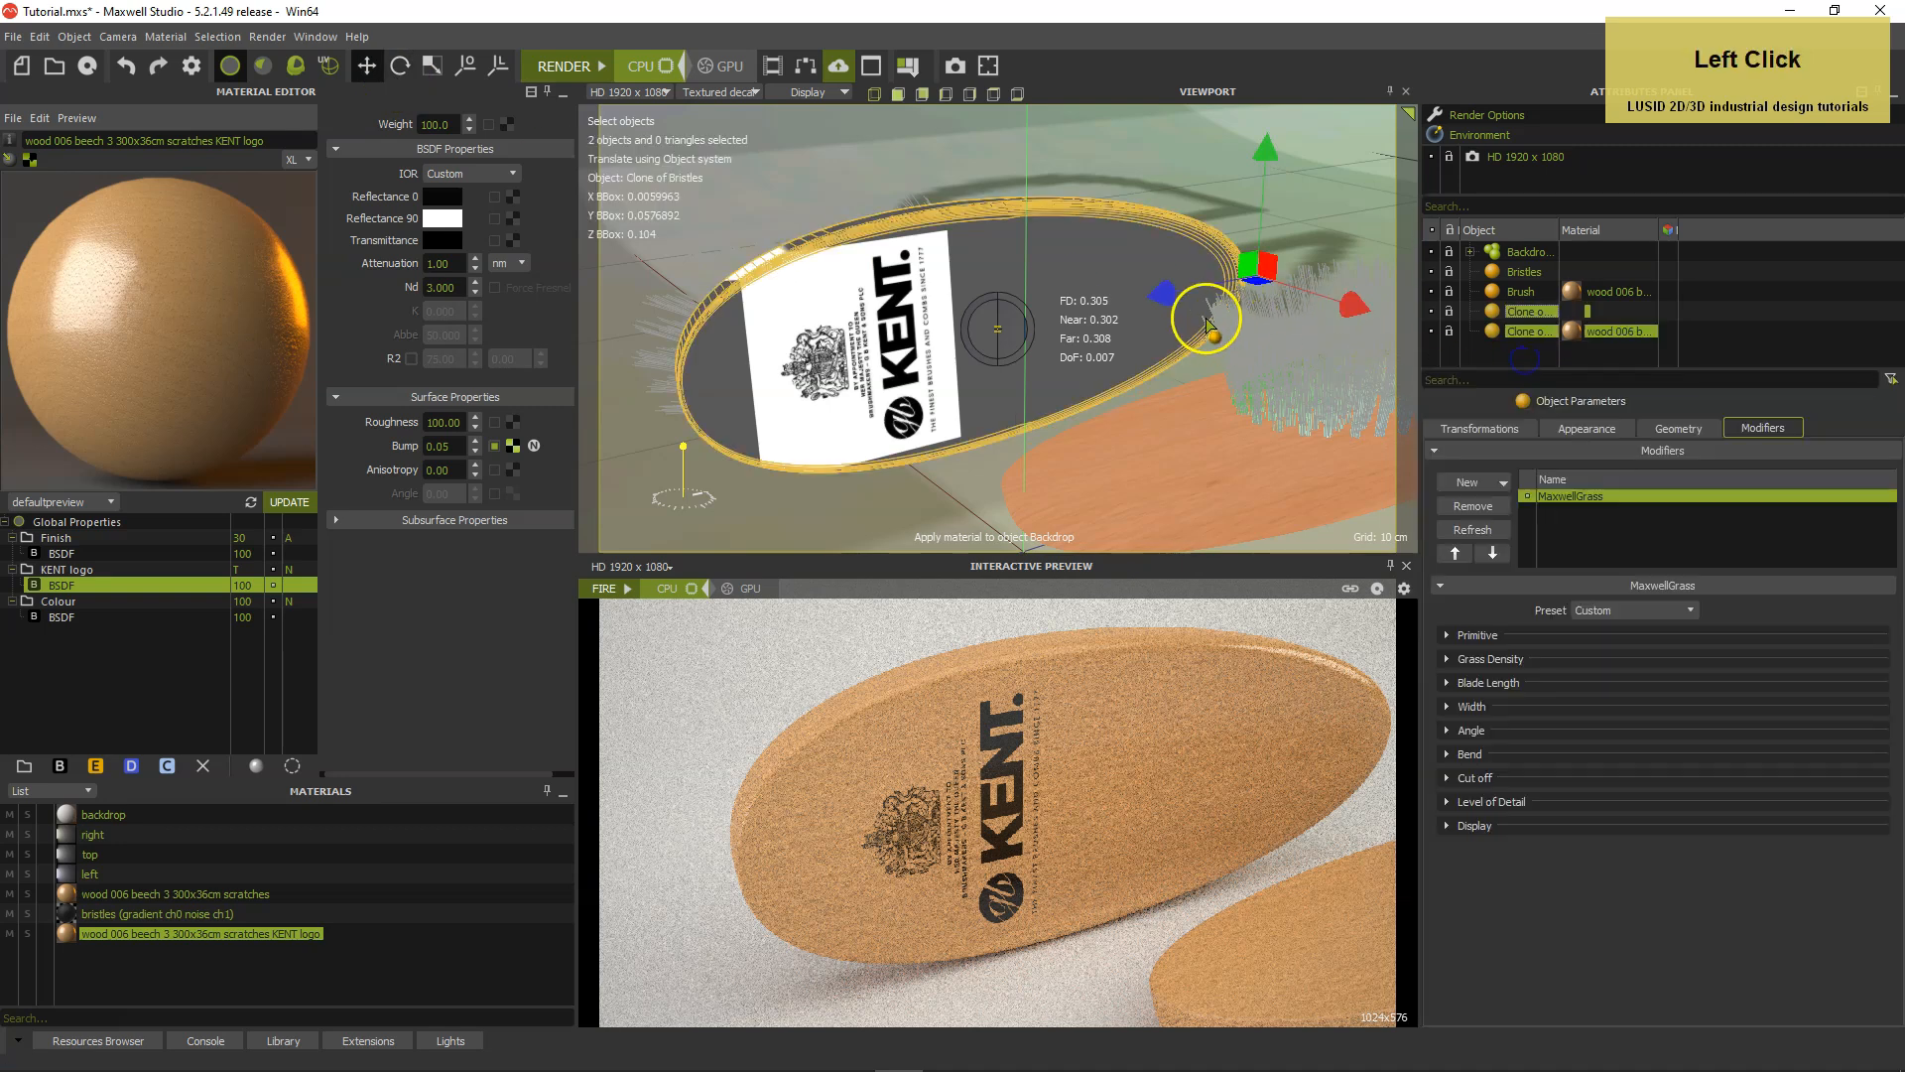
scroll(1361, 361, "down", 3)
left_click(1534, 358)
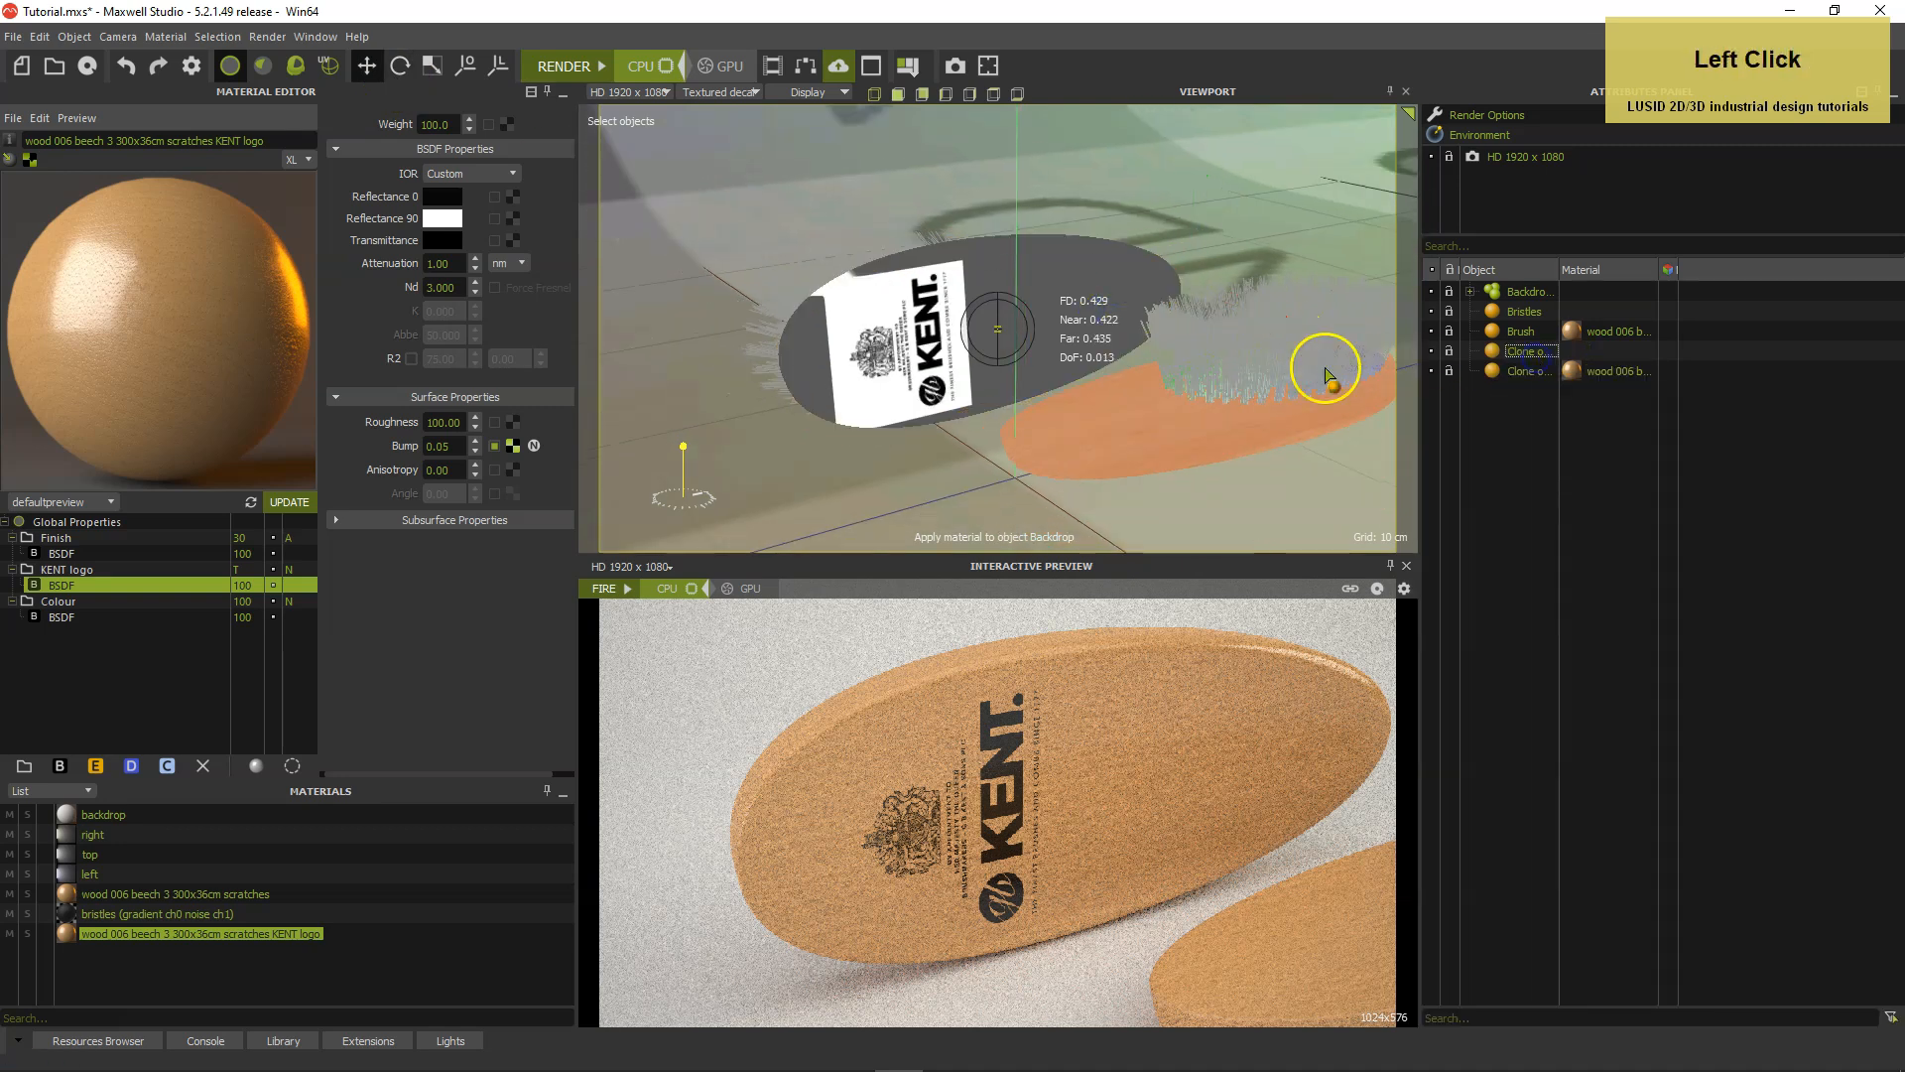
right_click_drag(1190, 348, 1177, 362, "alt")
left_click_drag(1177, 355, 1058, 345, "alt")
middle_click_drag(1094, 361, 1064, 355, "alt")
right_click_drag(1064, 355, 1048, 357, "alt")
left_click_drag(1048, 356, 1019, 357, "alt")
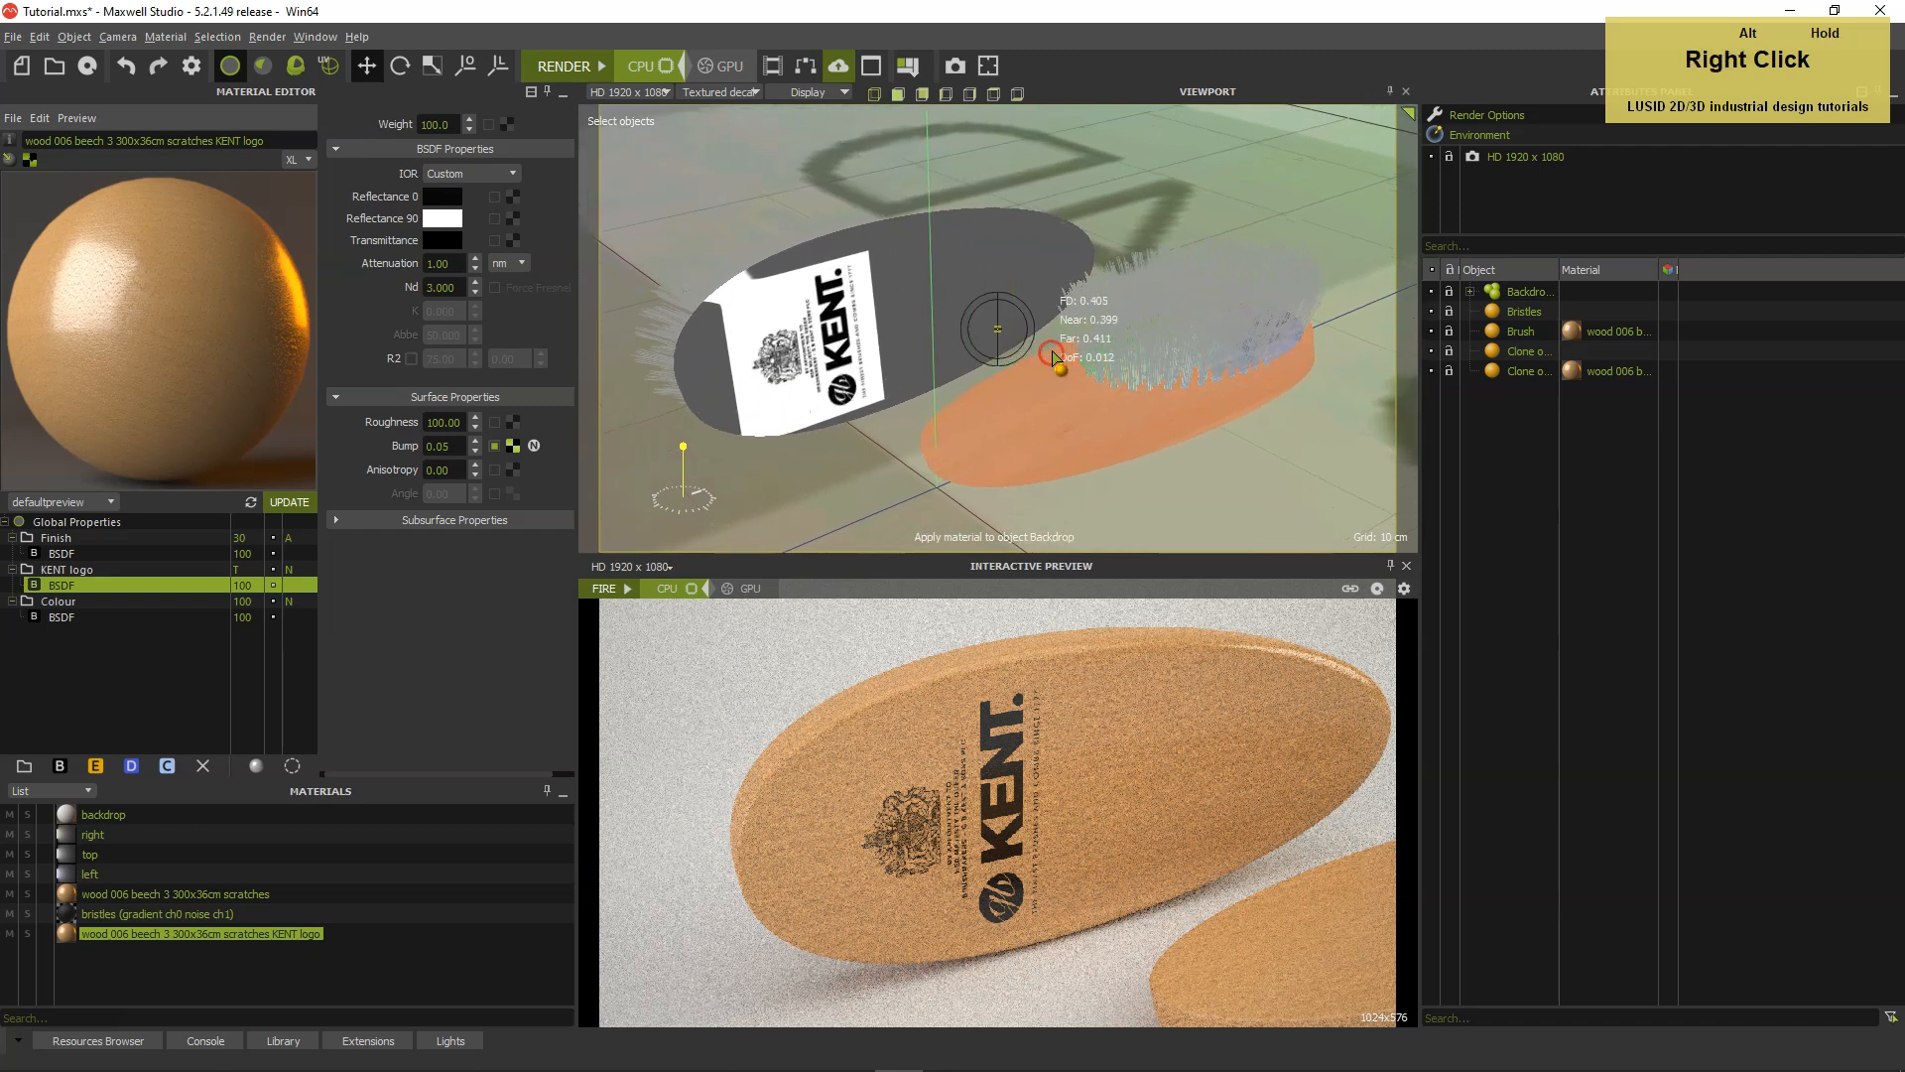
right_click_drag(1019, 357, 1027, 355, "alt")
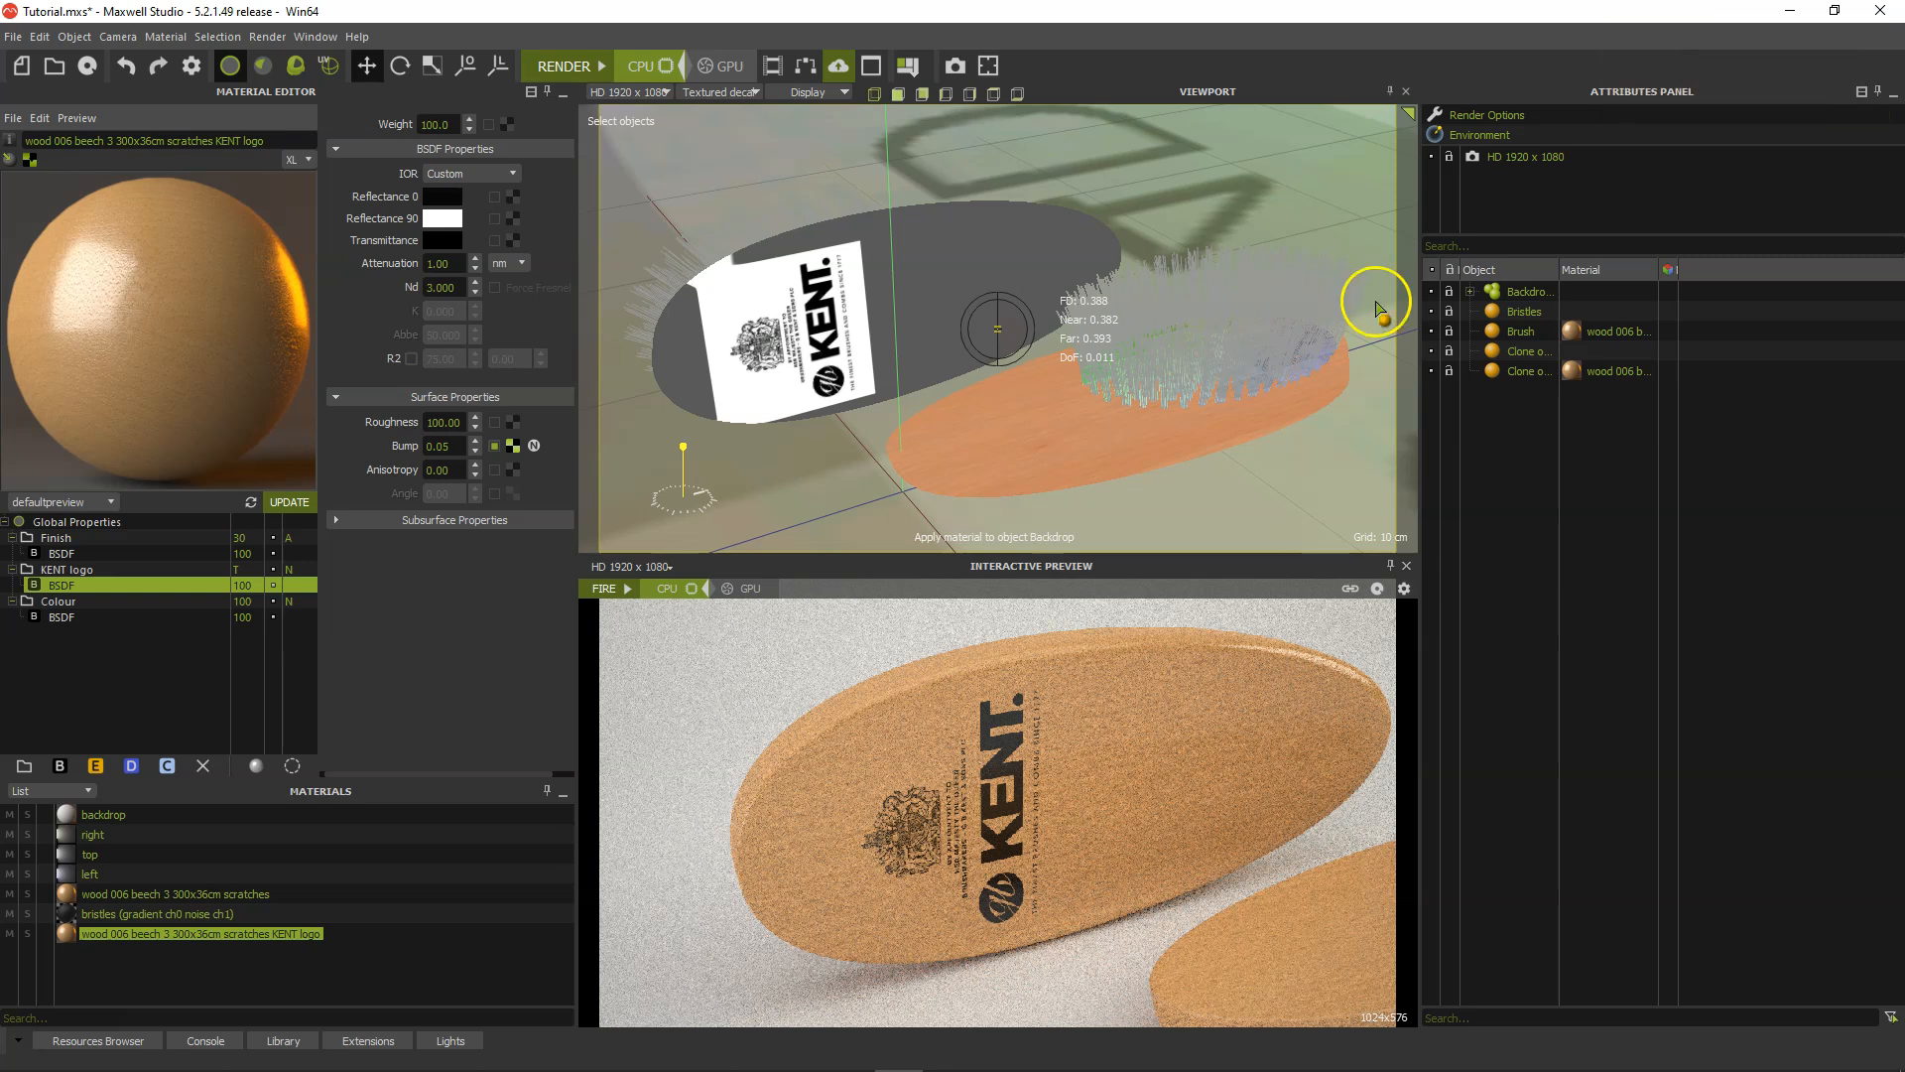
Change the HD 1920 x 1080 camera's lens type to Thin Lens in its optics settings.
left_click(1505, 157)
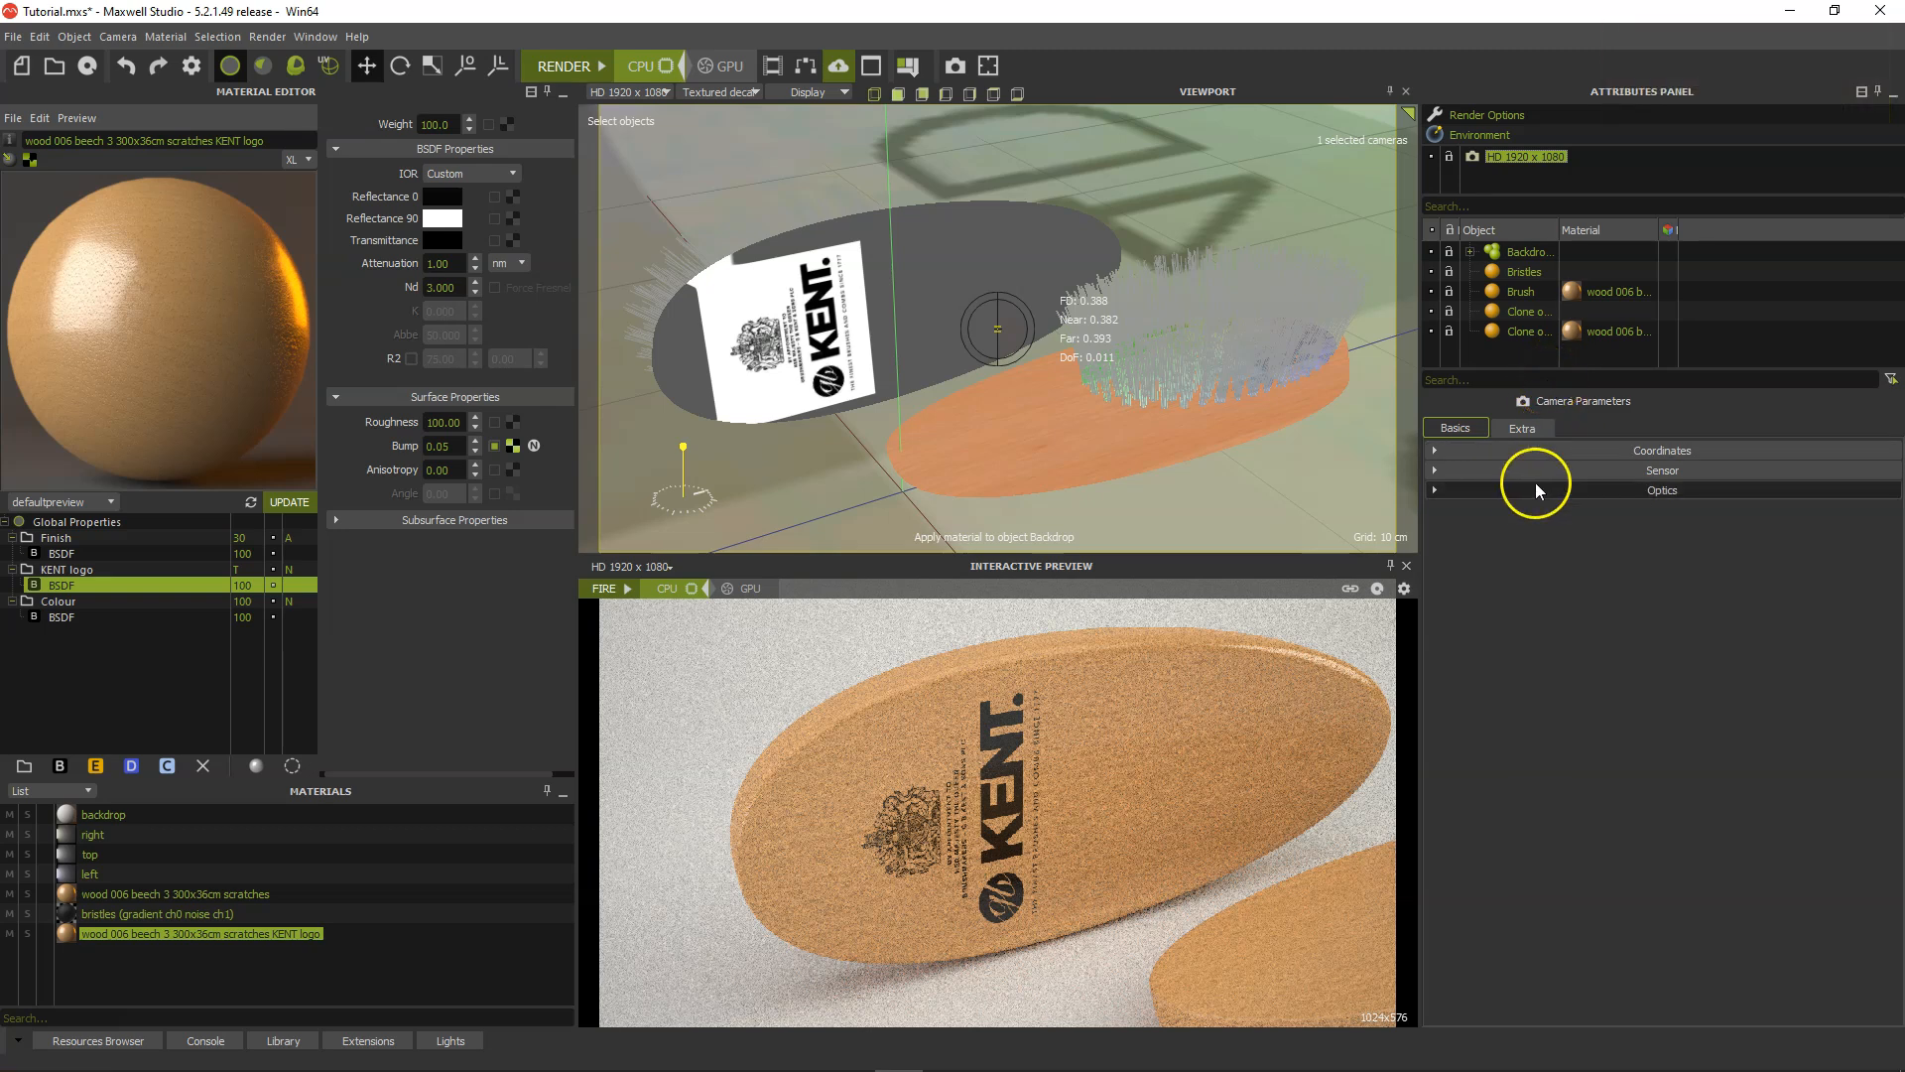
left_click(1474, 488)
left_click(1556, 537)
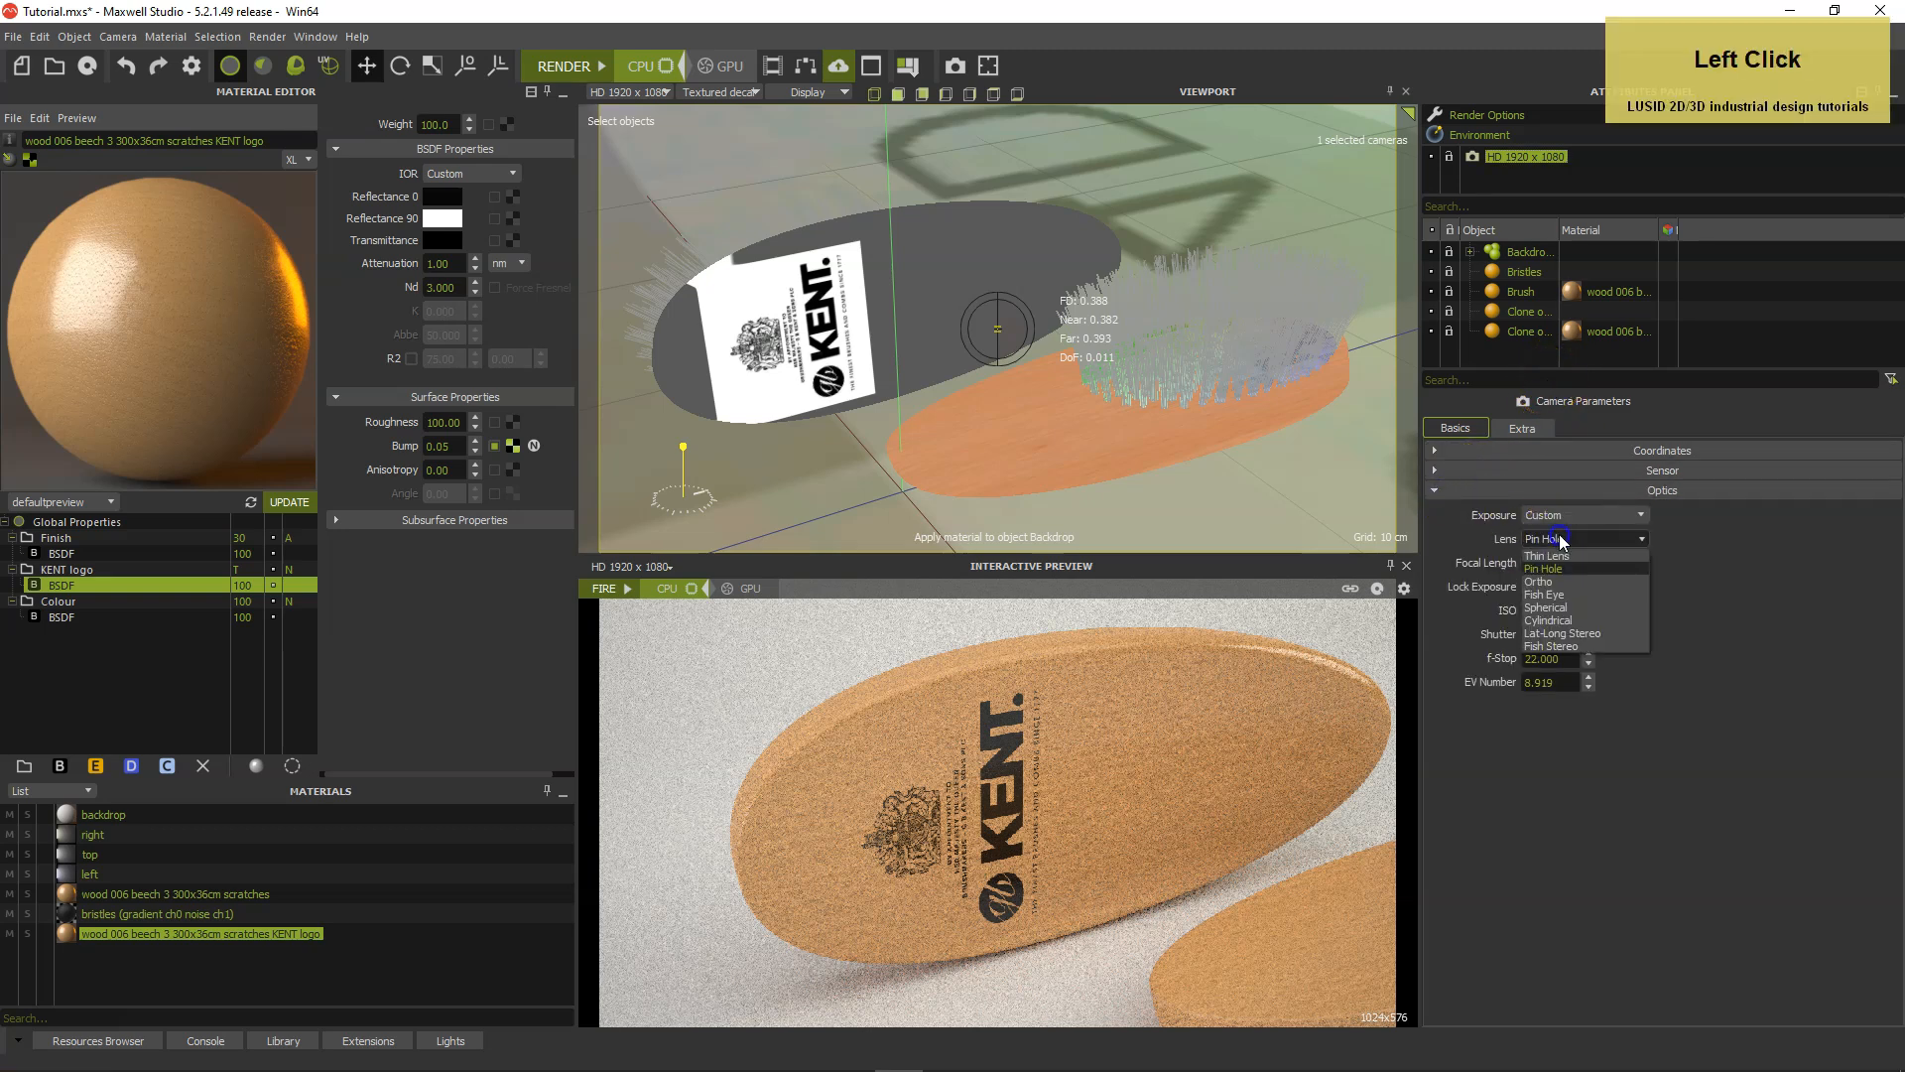
left_click(1554, 556)
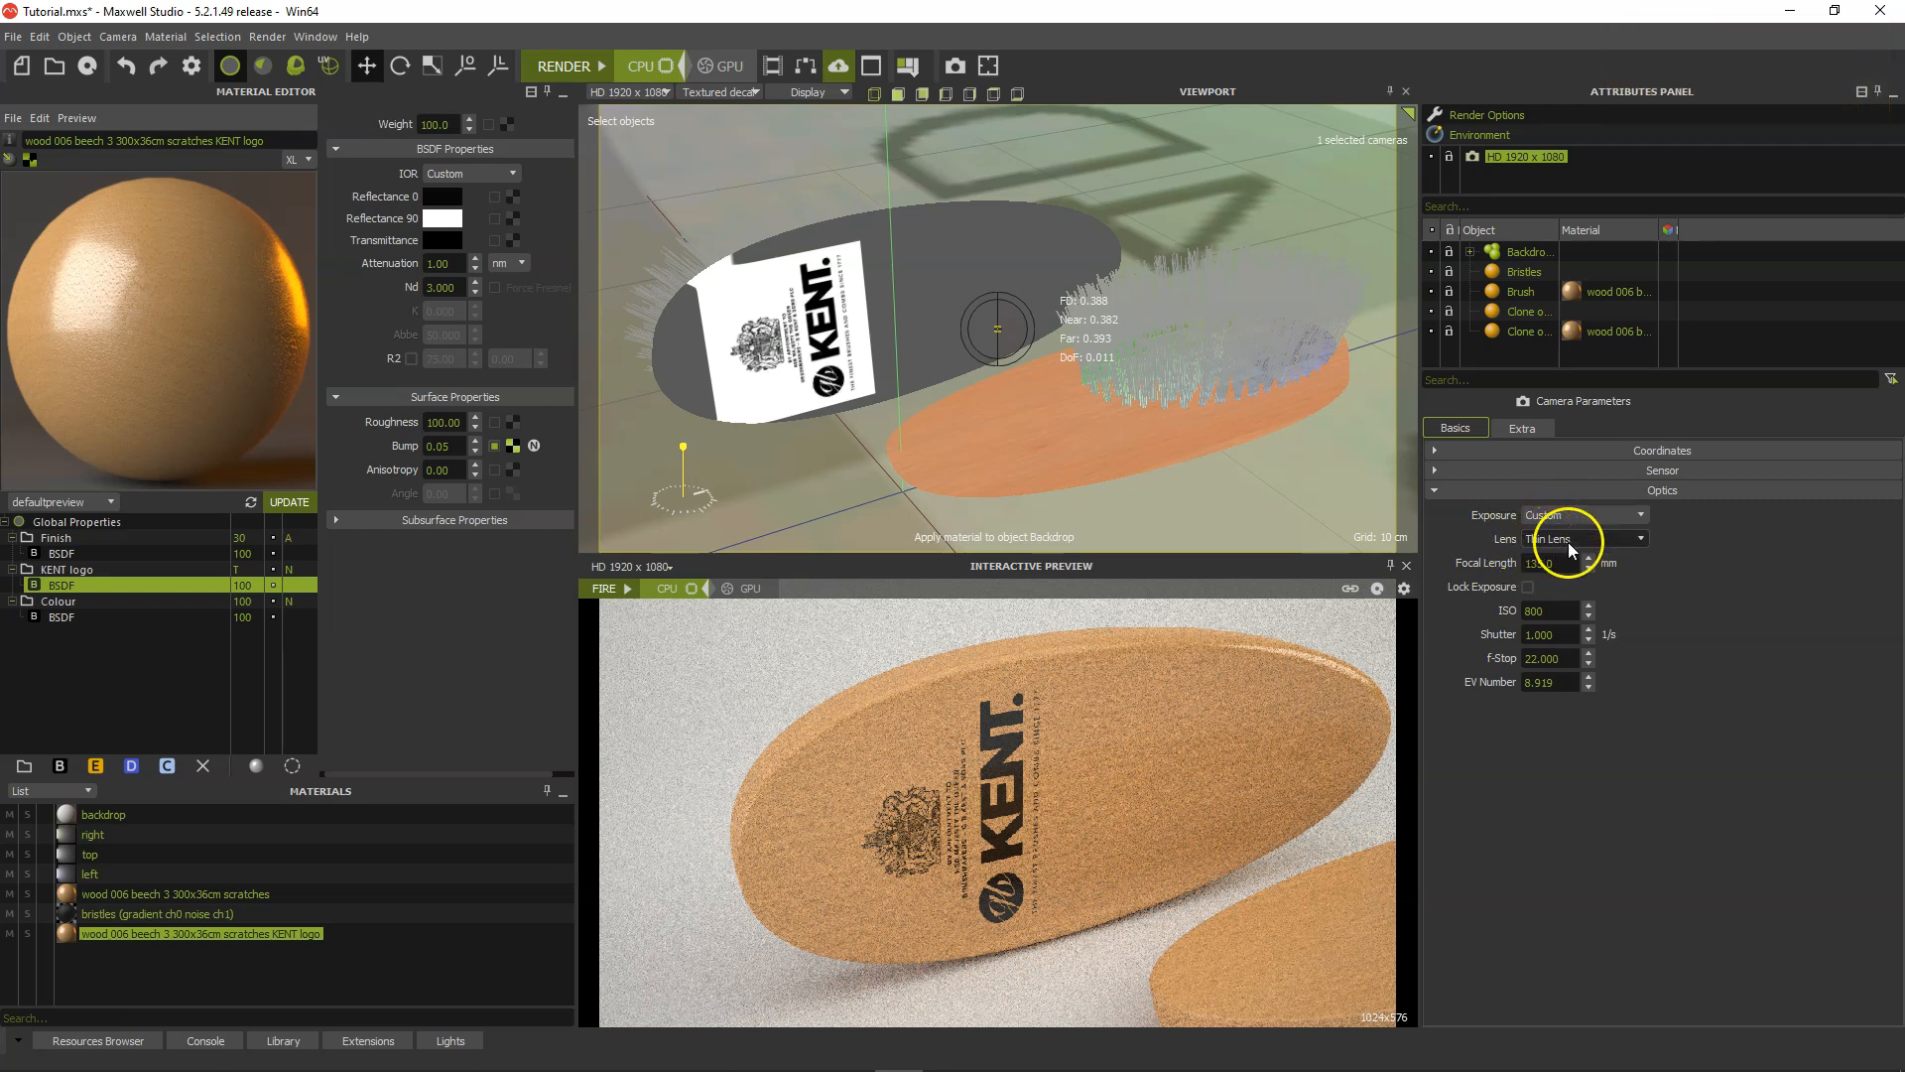
Set the camera's focus point on the front brush, at its upper edge beside the bristles.
right_click(1070, 411)
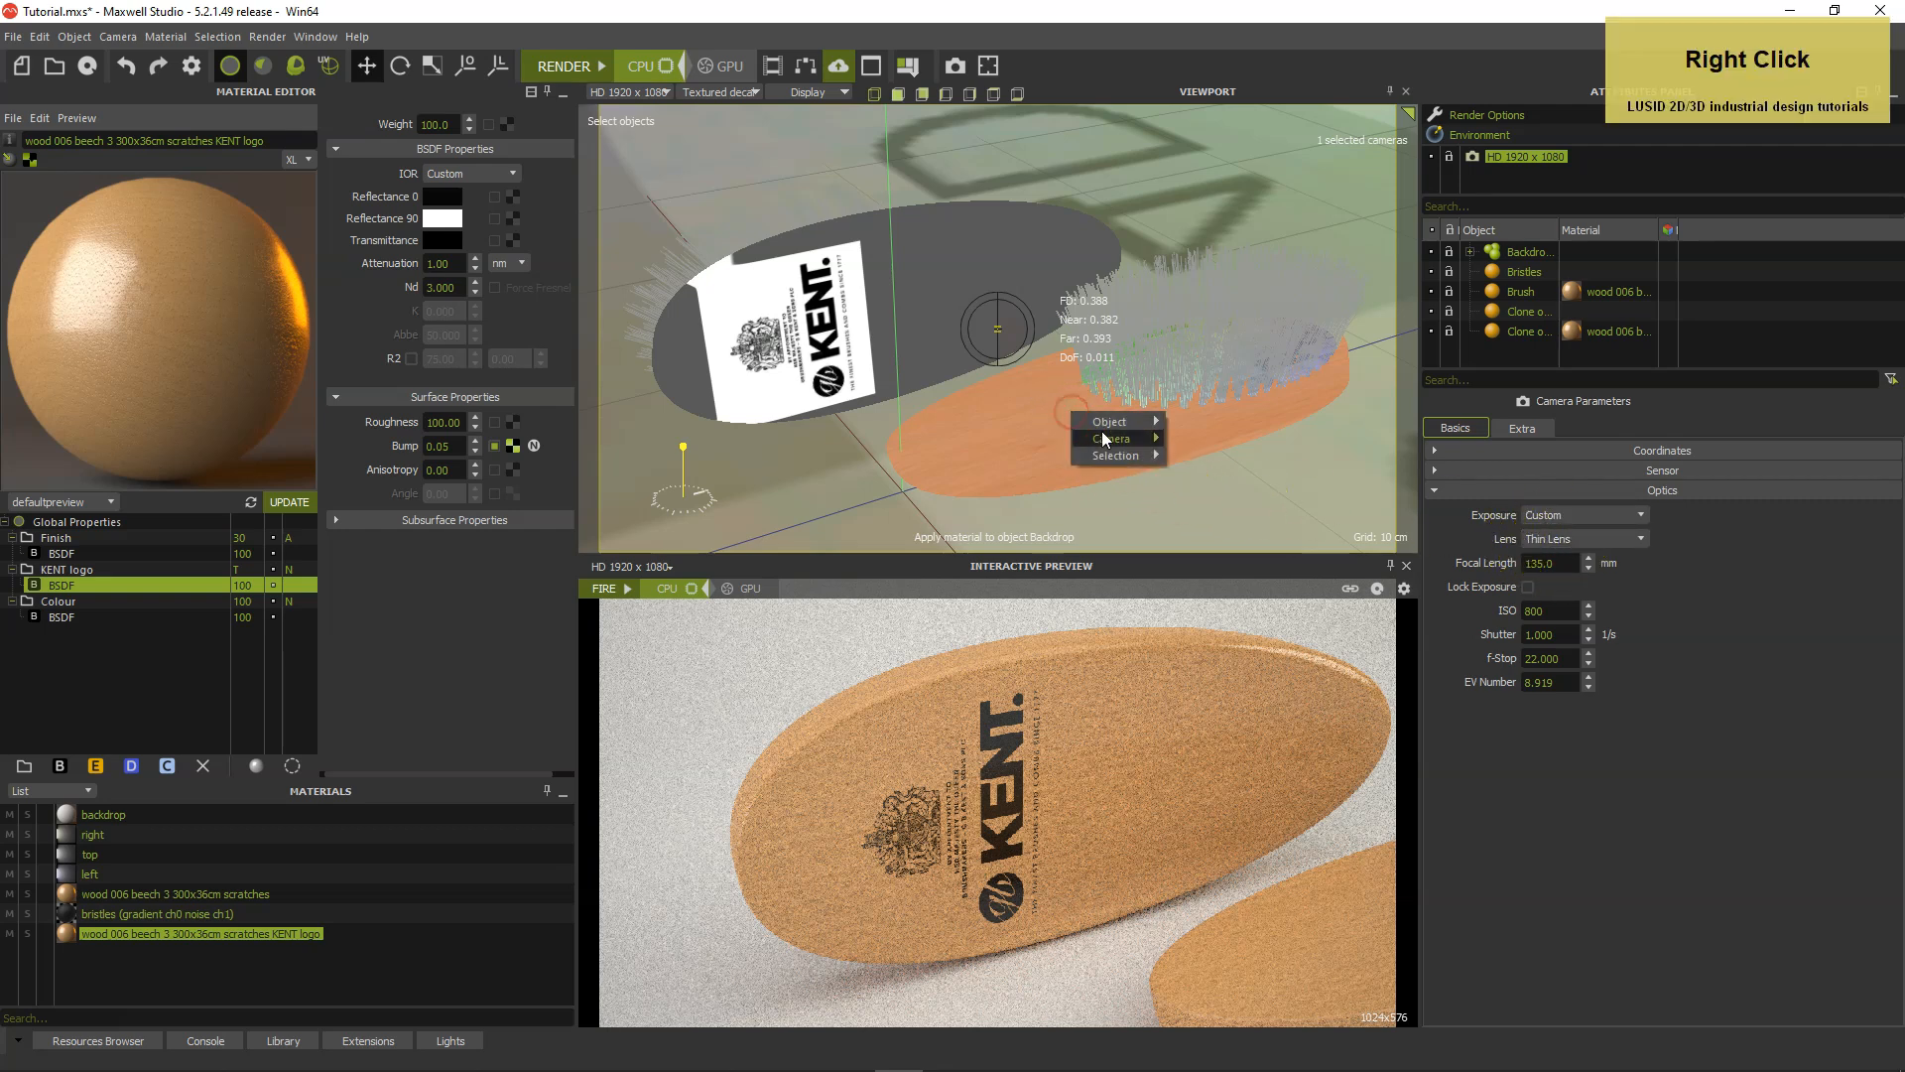
mouse_move(1132, 437)
left_click(1239, 501)
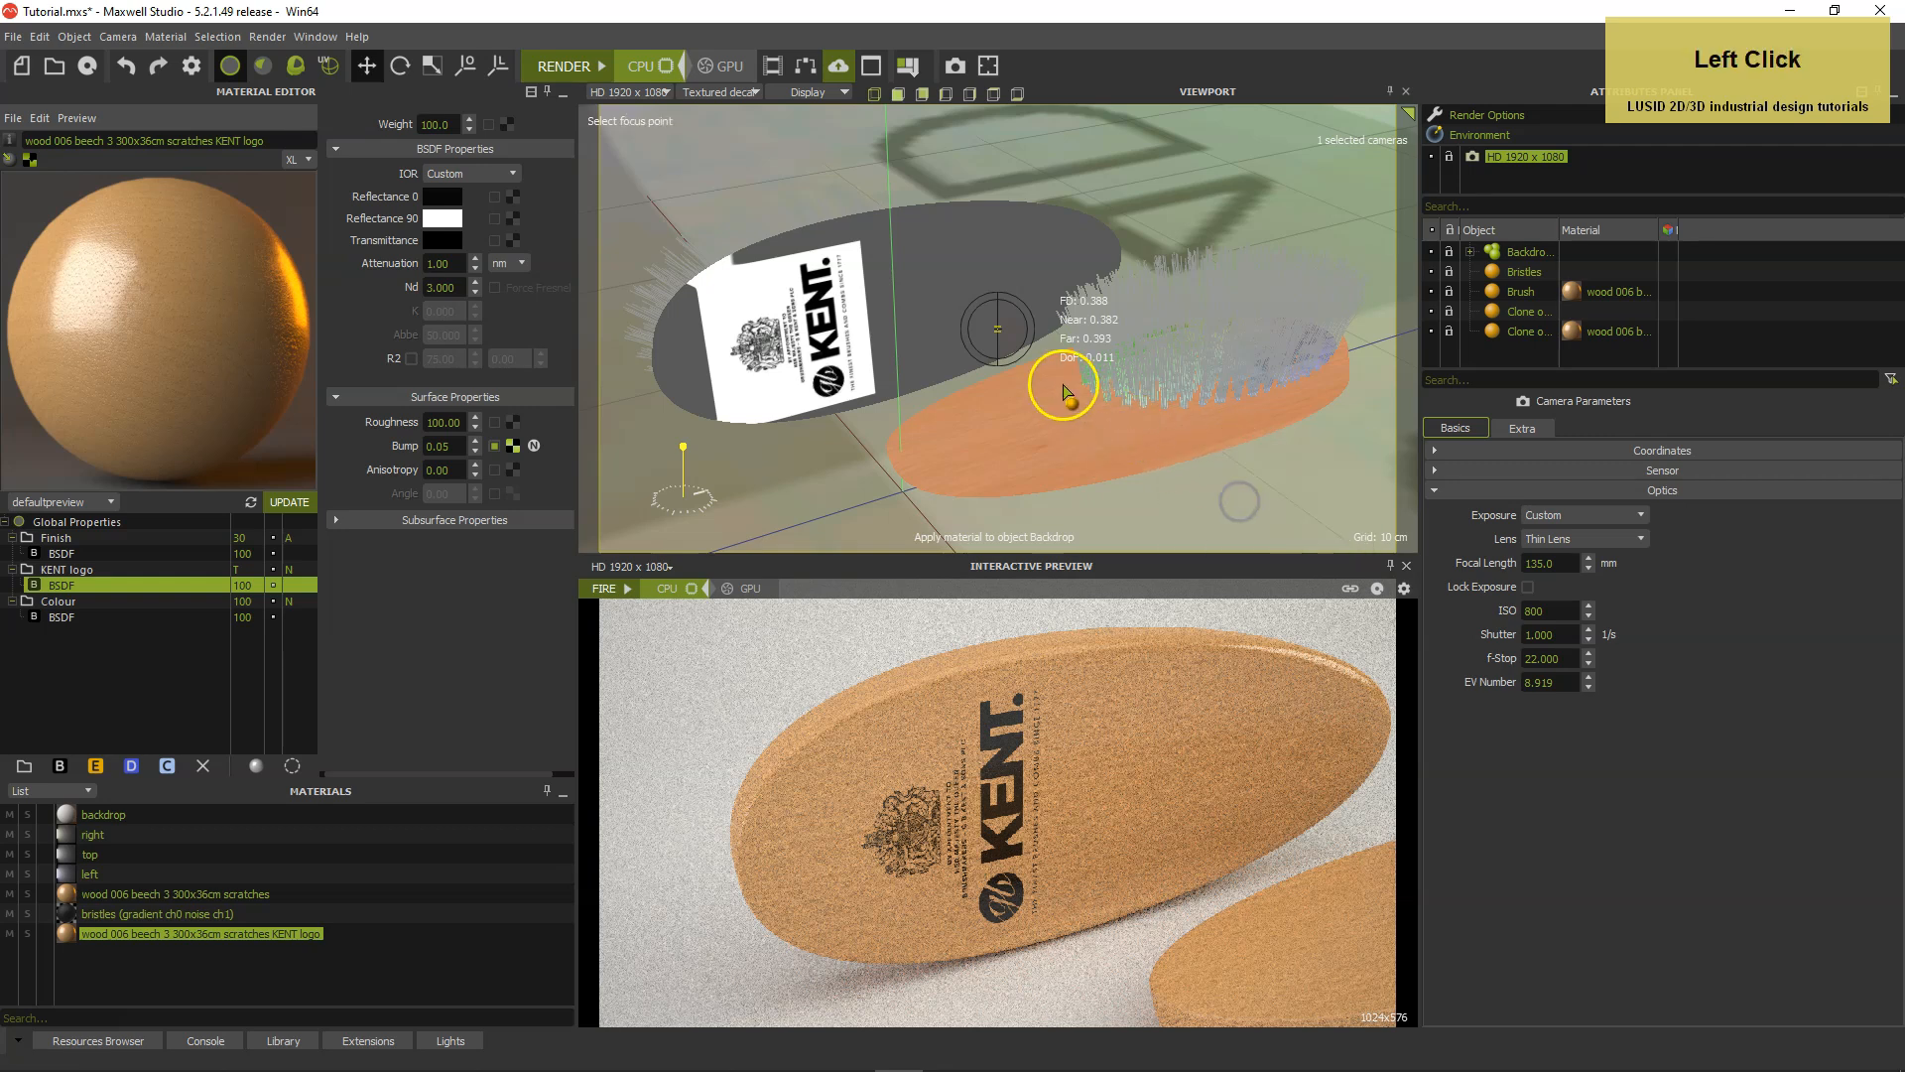
left_click(1058, 367)
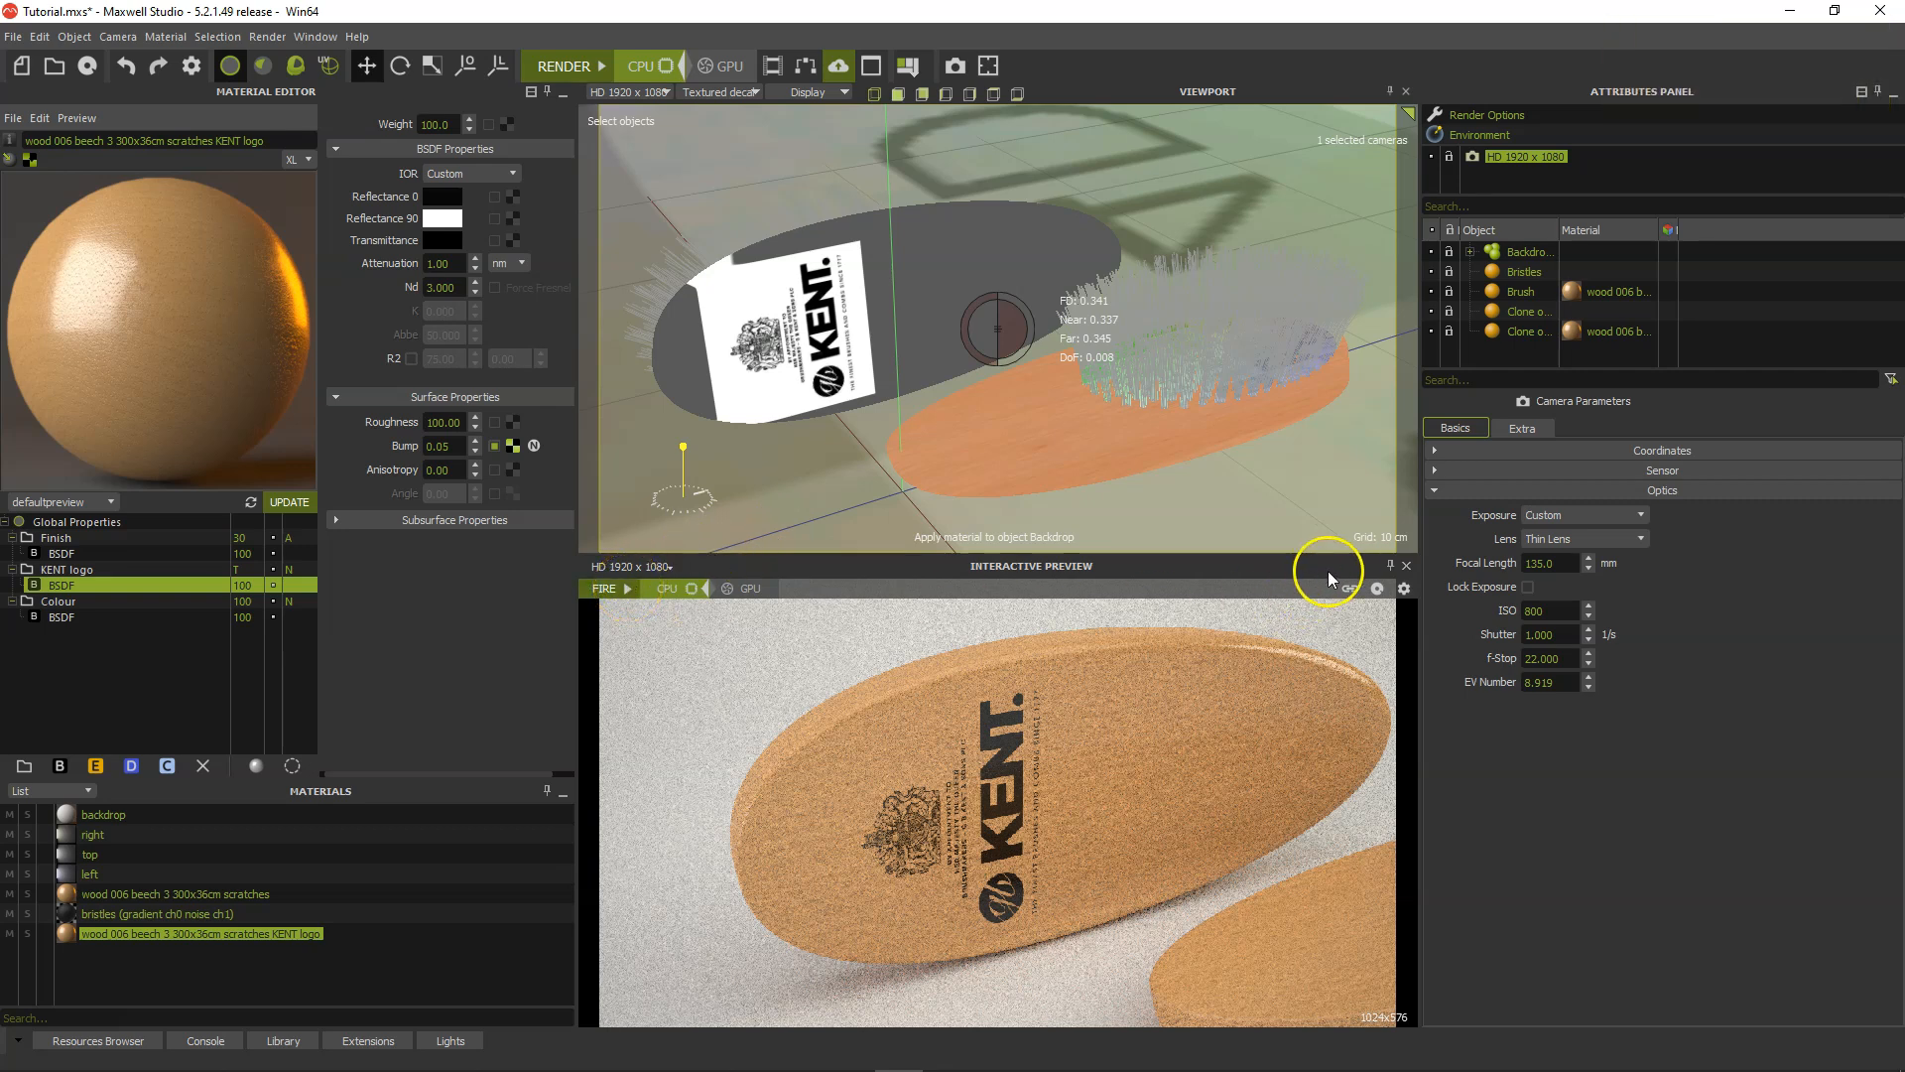
Undock the interactive preview and start rendering the two-brush scene in it.
left_click(1390, 566)
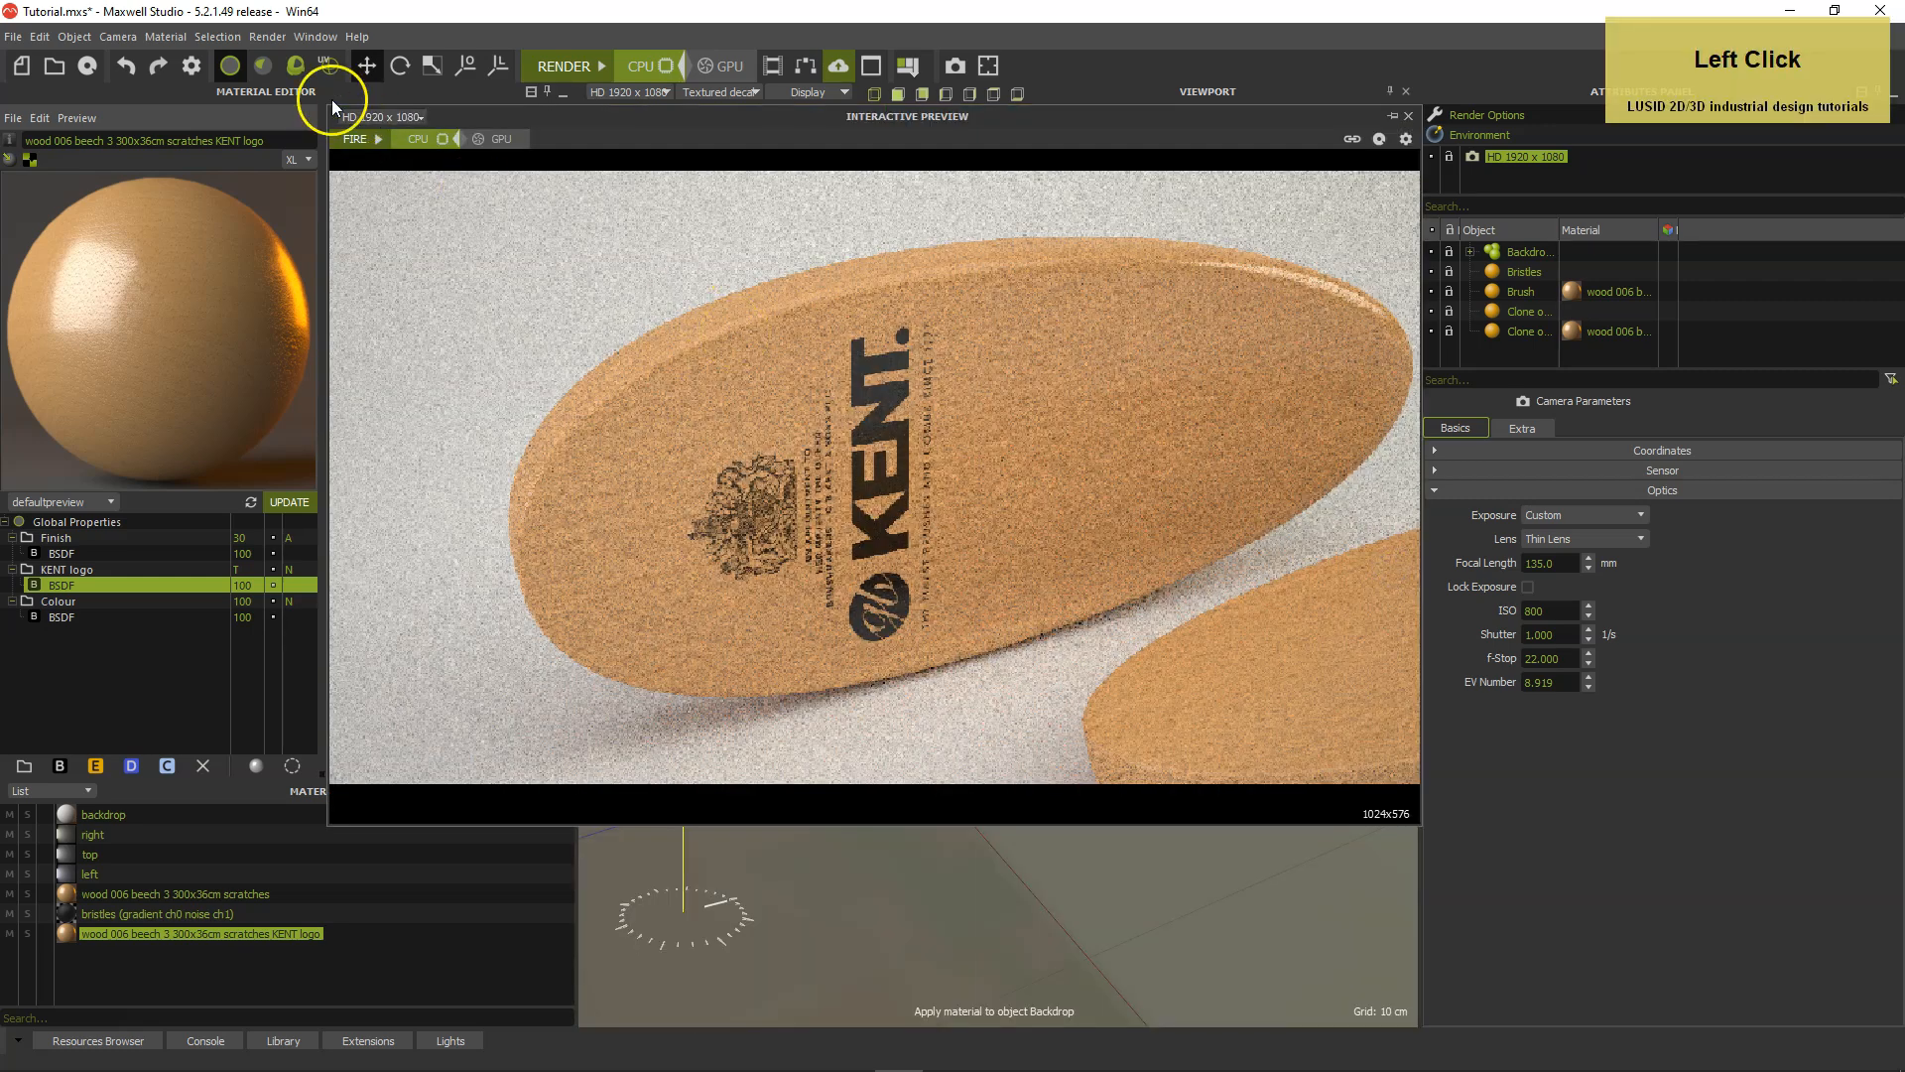
left_click(374, 137)
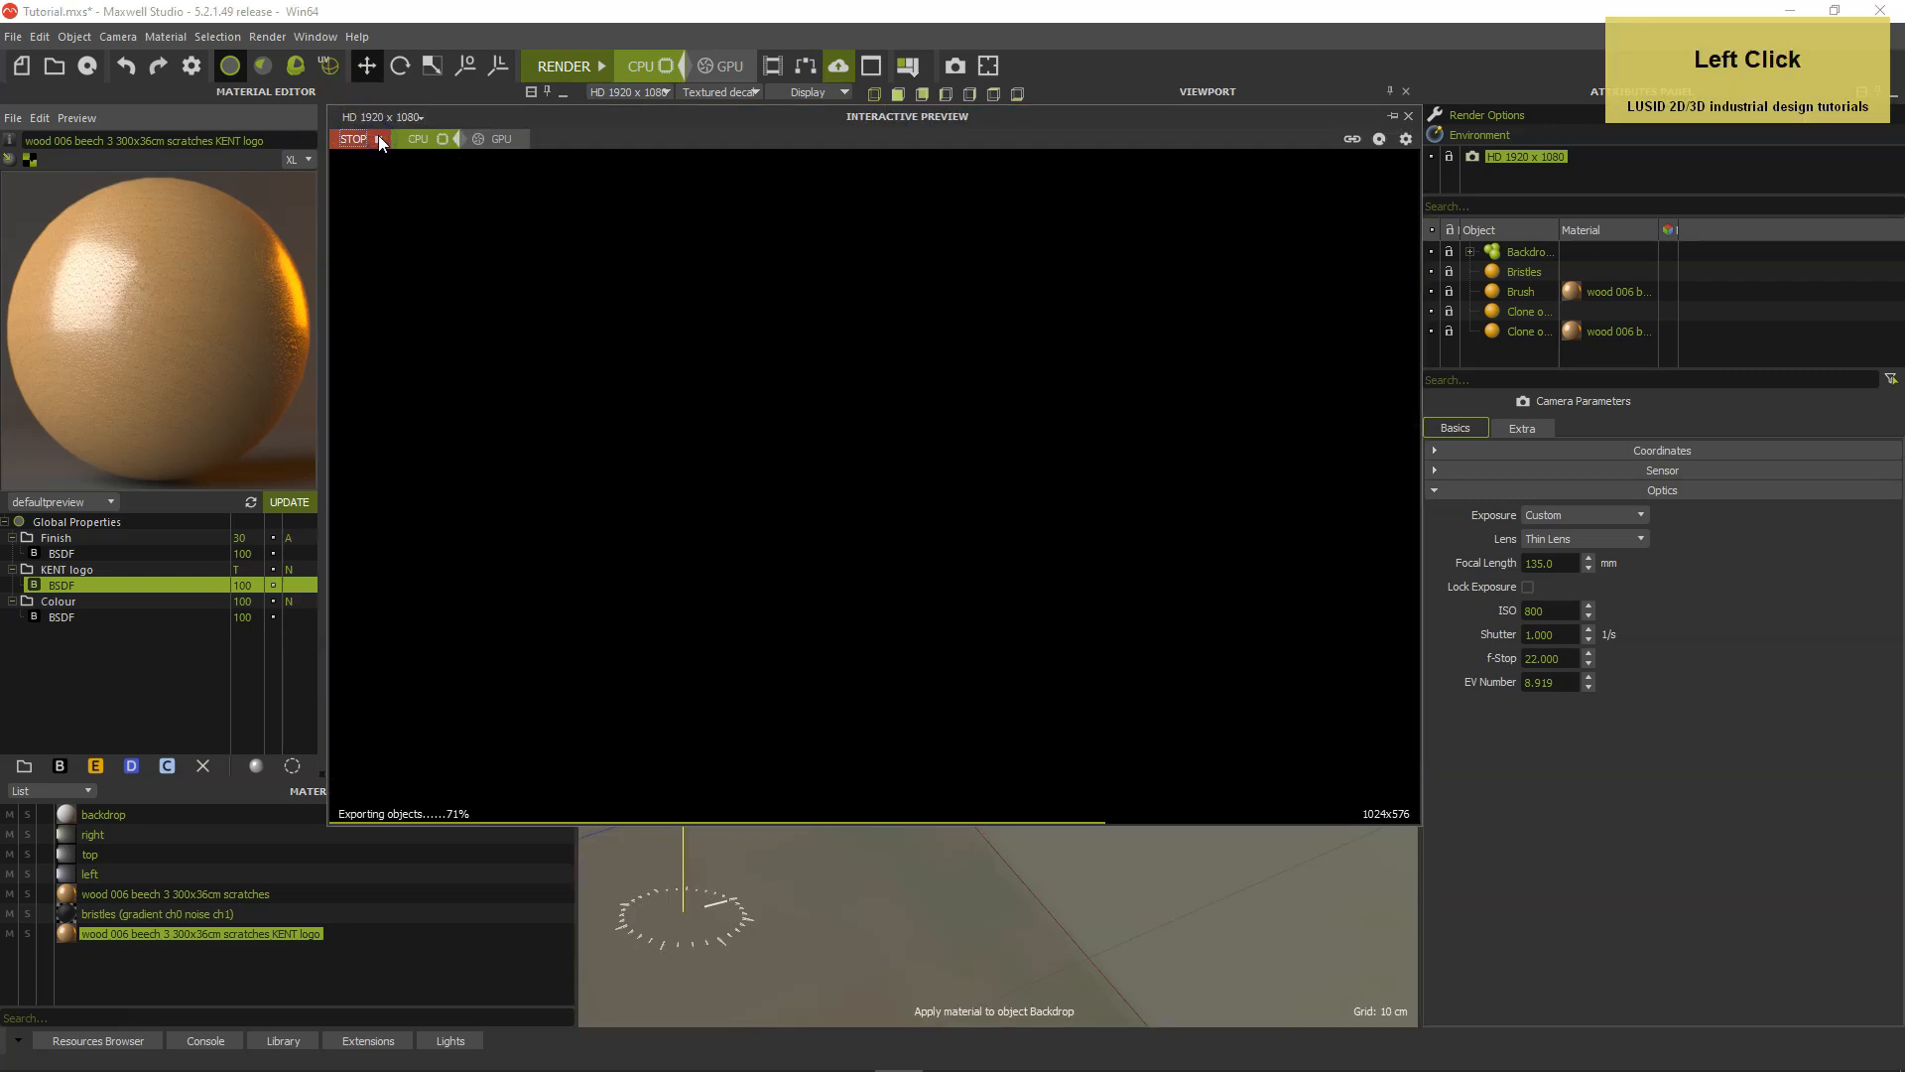